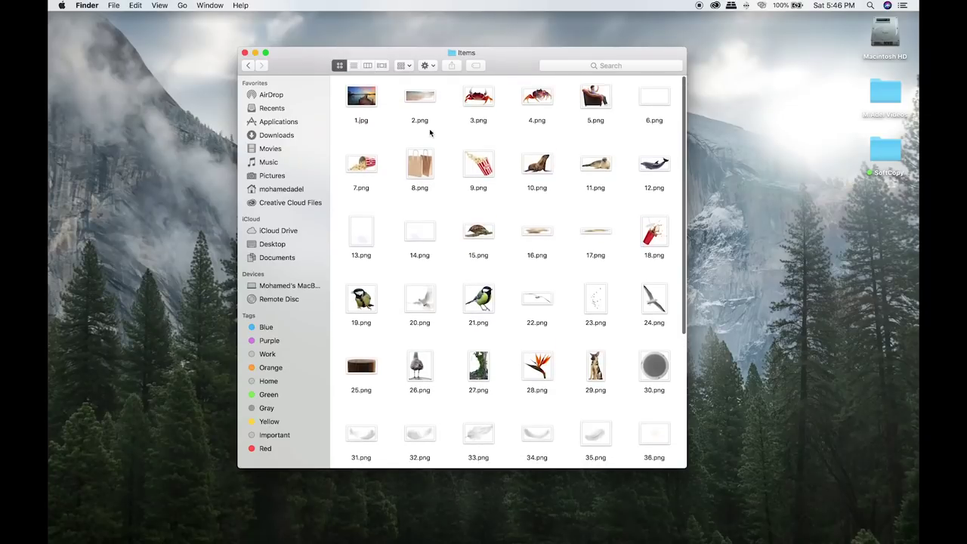
# Browse the Items folder in Finder down to the shutterstock images and back up.
pyautogui.scroll(-3, 430, 133)
pyautogui.scroll(-2, 423, 144)
pyautogui.scroll(-4, 414, 158)
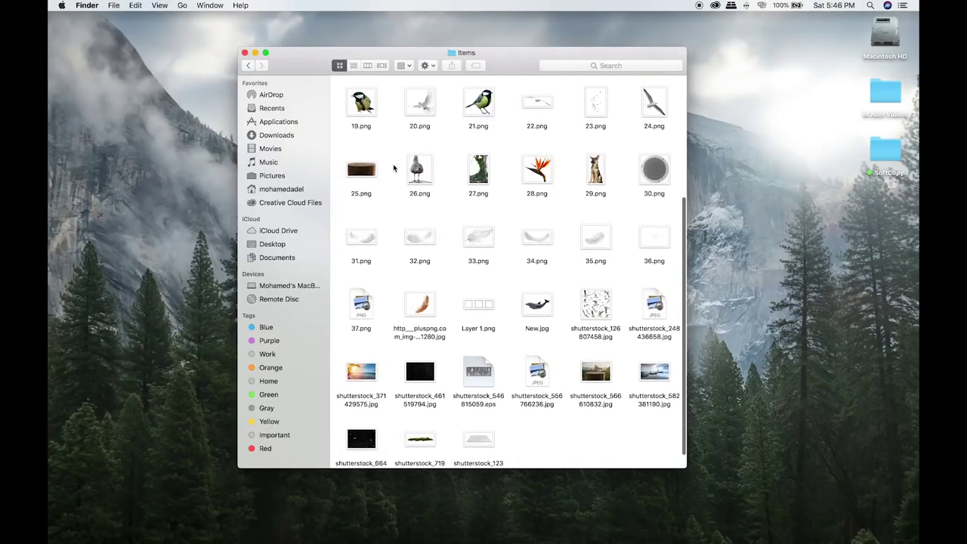
pyautogui.scroll(-1, 408, 171)
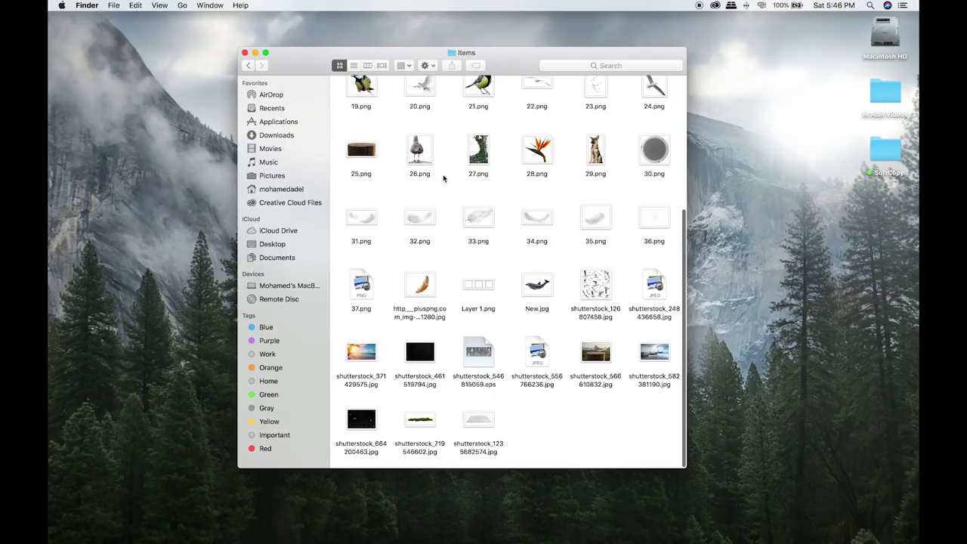
pyautogui.scroll(5, 444, 174)
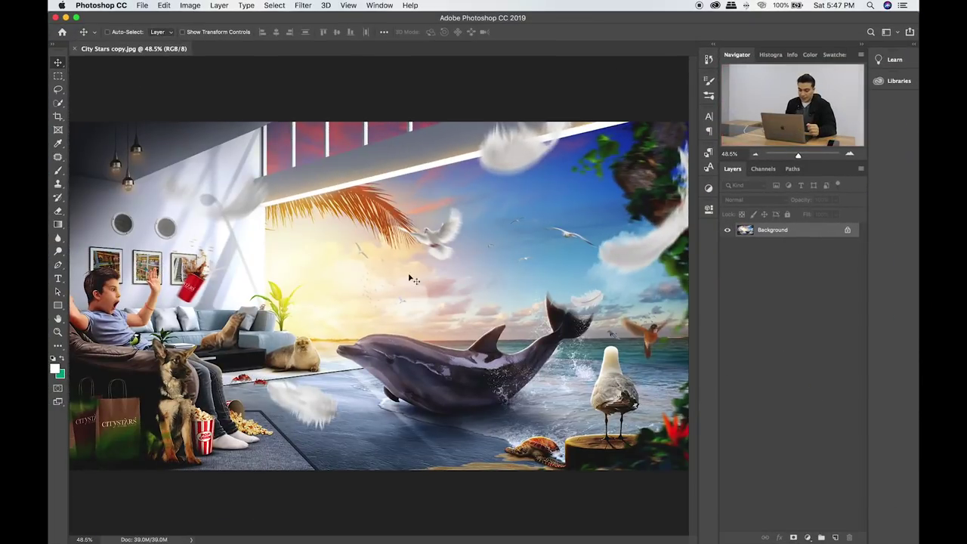
# Create a blank 1920×1080 document at 300 px/cm named New.
pyautogui.click(59, 77)
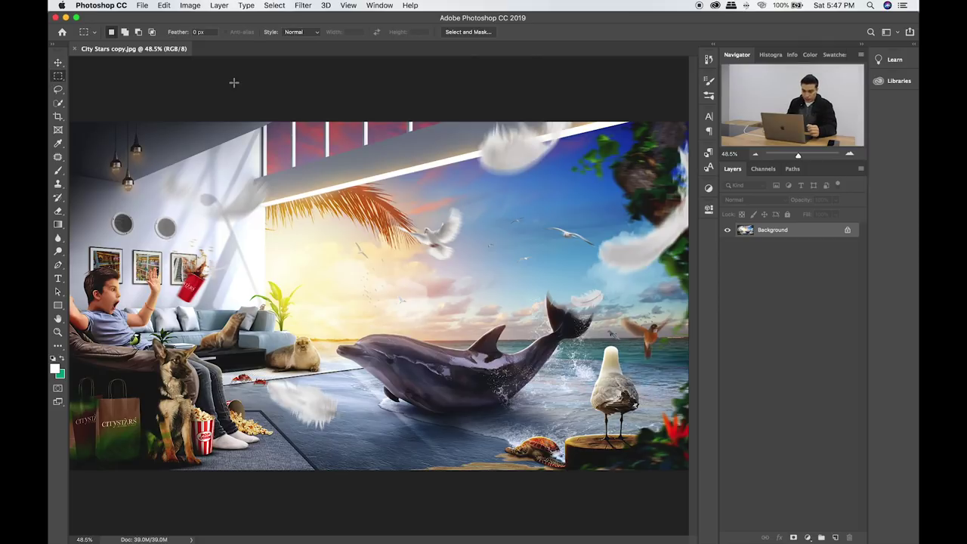
pyautogui.click(142, 5)
pyautogui.click(148, 20)
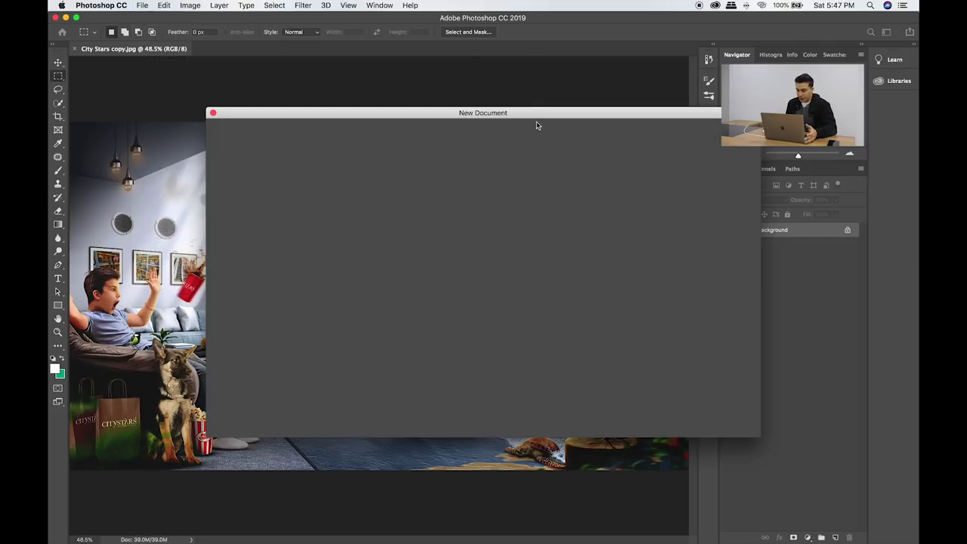
pyautogui.click(636, 204)
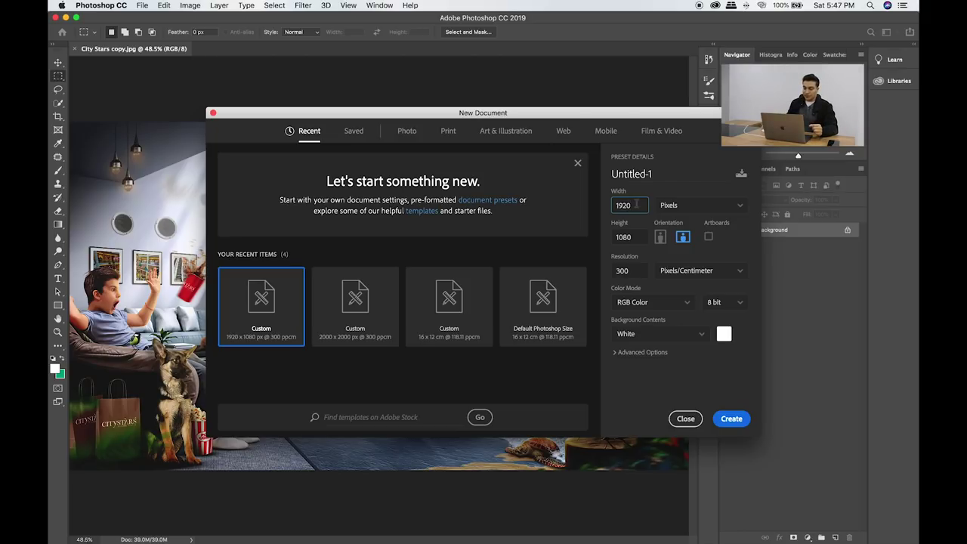
pyautogui.click(669, 177)
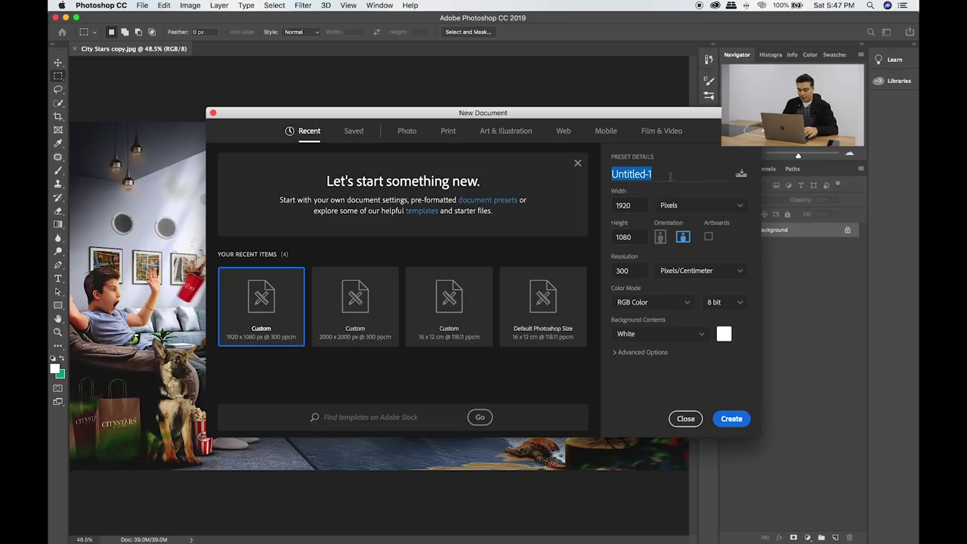
pyautogui.write('New')
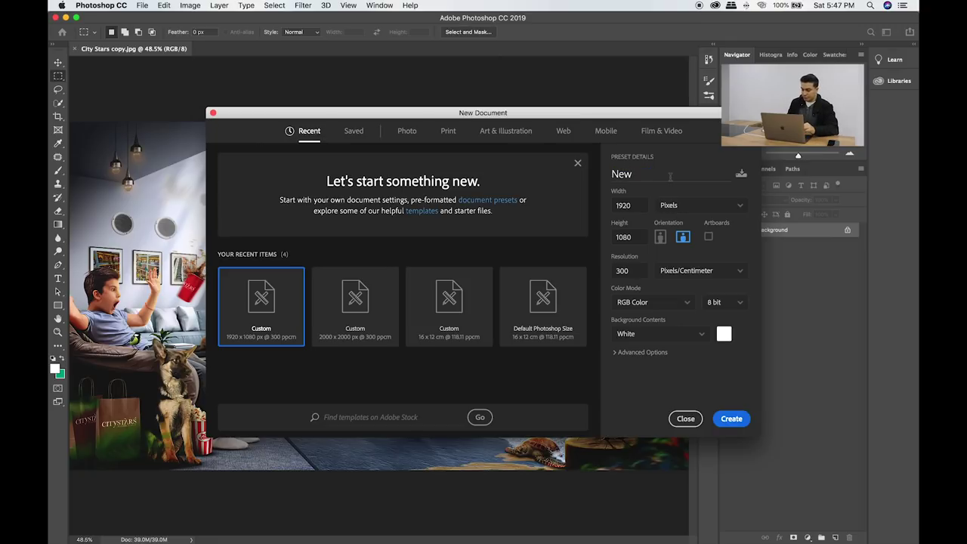
pyautogui.click(732, 418)
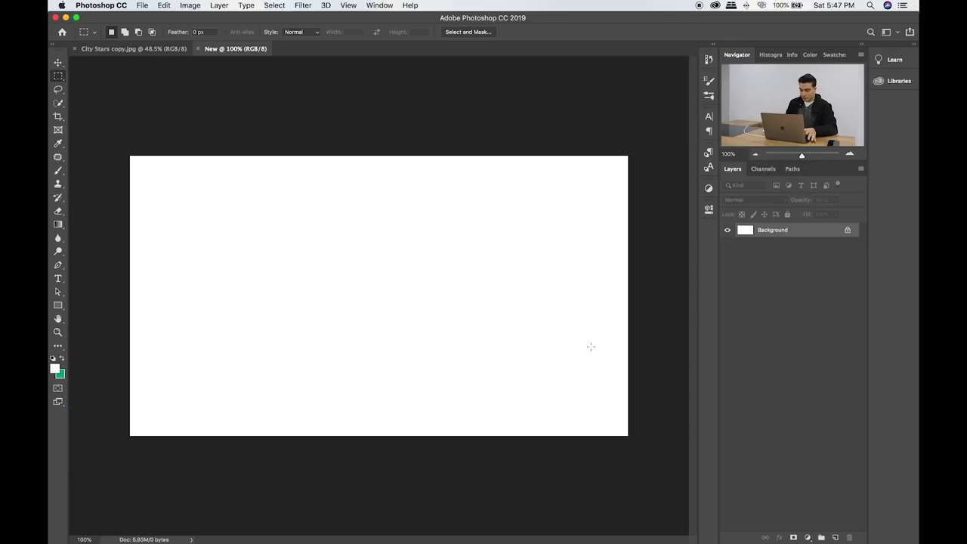
# Drag shutterstock_582381190.jpg from Finder into the New document and commit its placement.
pyautogui.press('super+0')
pyautogui.press('super+Tab')
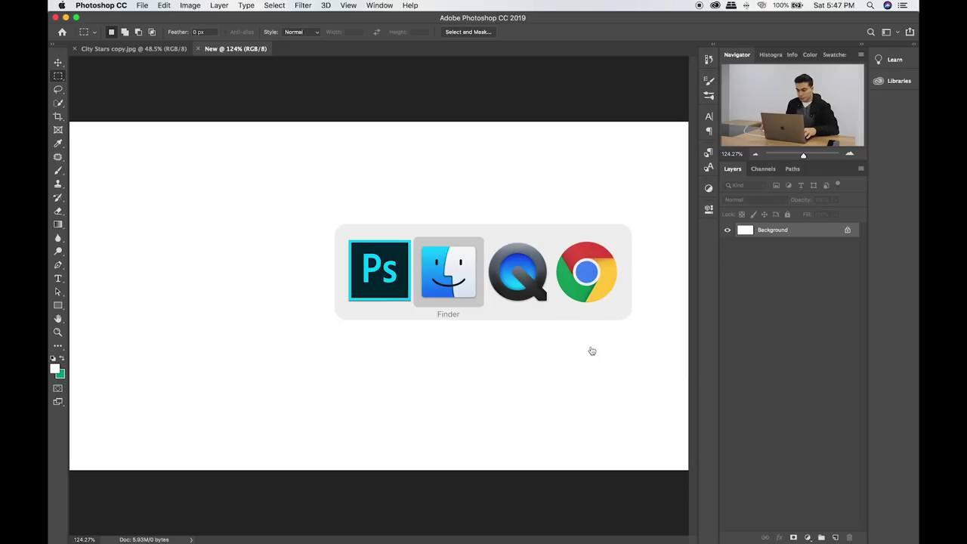
pyautogui.scroll(-2, 521, 270)
pyautogui.scroll(-2, 522, 269)
pyautogui.scroll(-2, 521, 270)
pyautogui.scroll(-1, 521, 270)
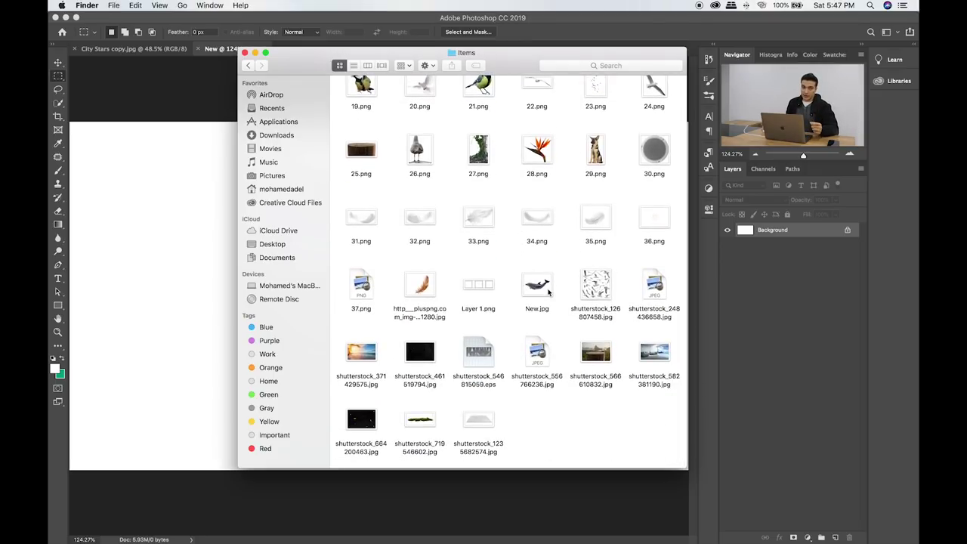
pyautogui.click(656, 353)
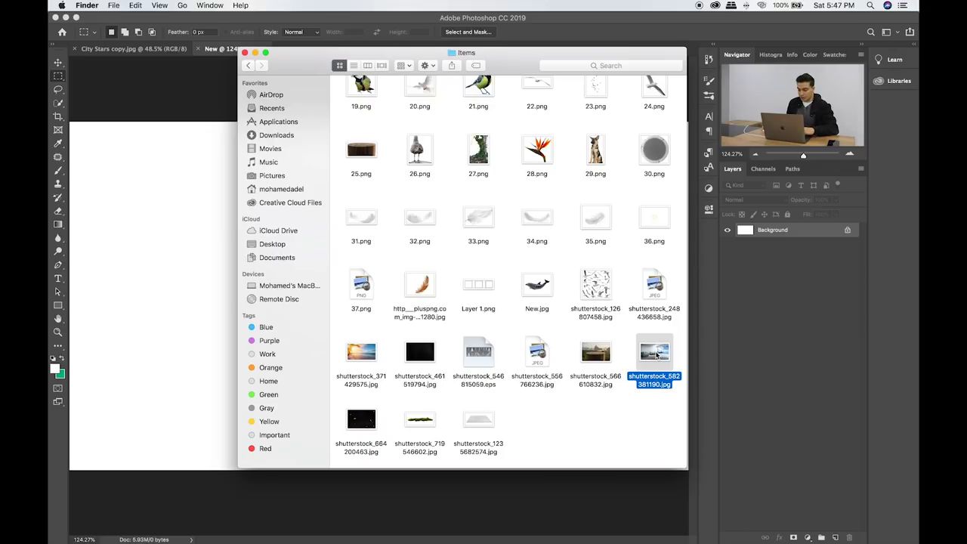
pyautogui.moveTo(650, 355); pyautogui.dragTo(161, 254)
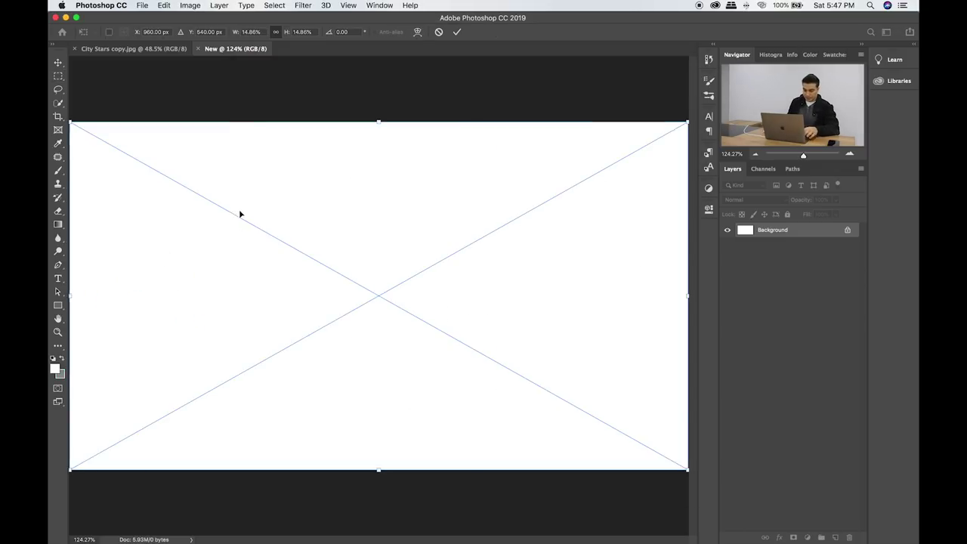
pyautogui.press('Return')
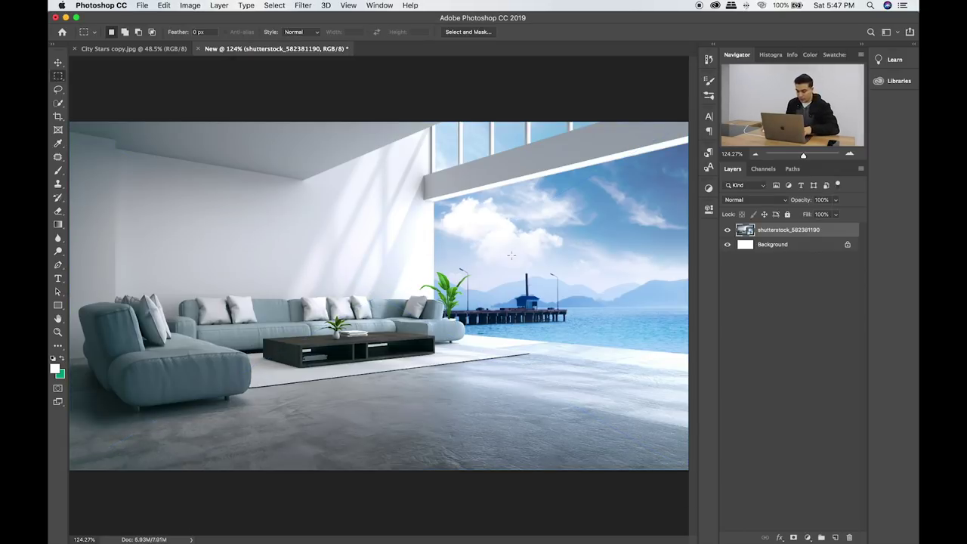
# Shift the placed living-room photo left, leaving a white strip on the right.
pyautogui.press('v')
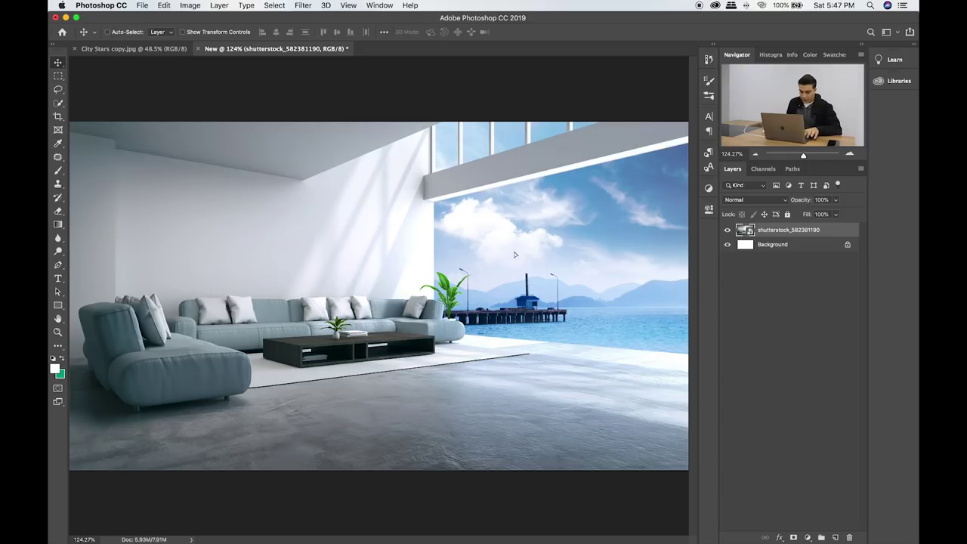
pyautogui.moveTo(514, 255); pyautogui.dragTo(384, 251)
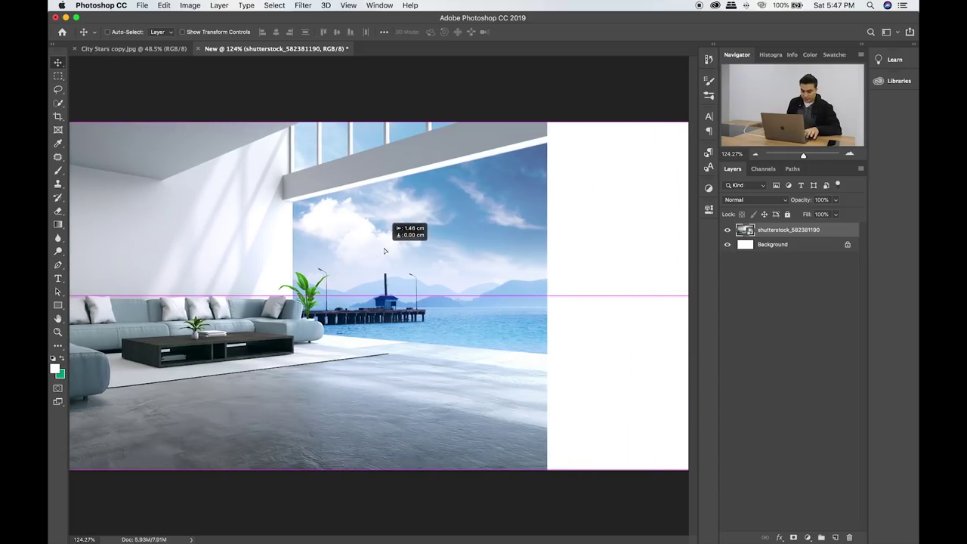
pyautogui.moveTo(384, 251); pyautogui.dragTo(384, 251)
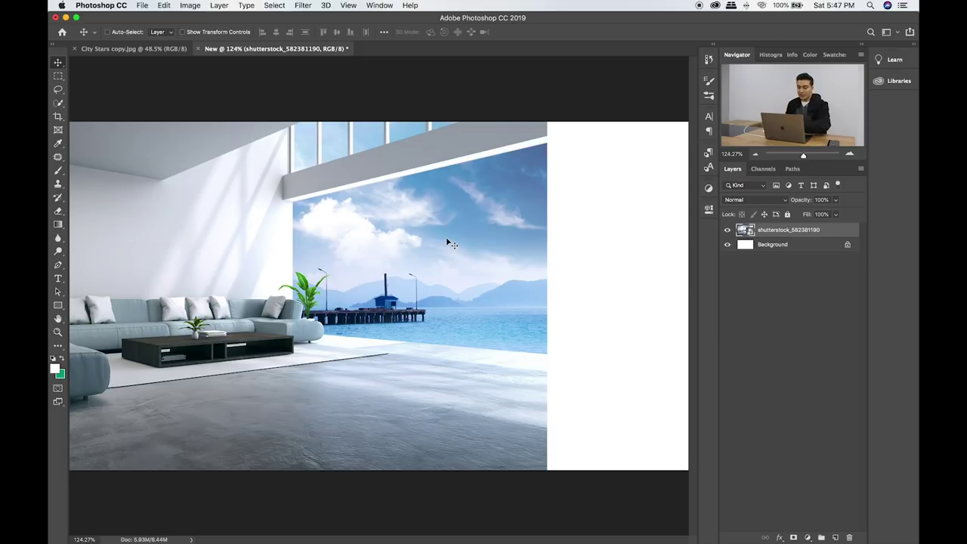
# Zoom in on the sky and add a white layer mask to the photo layer.
pyautogui.press('super+plus')
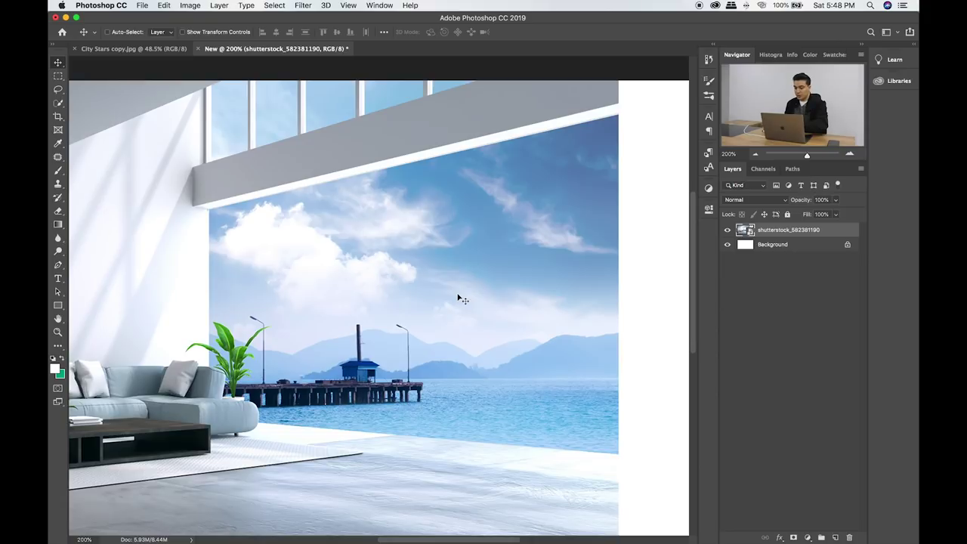
pyautogui.press('super+plus')
pyautogui.scroll(3, 462, 299)
pyautogui.hscroll(4, 462, 299)
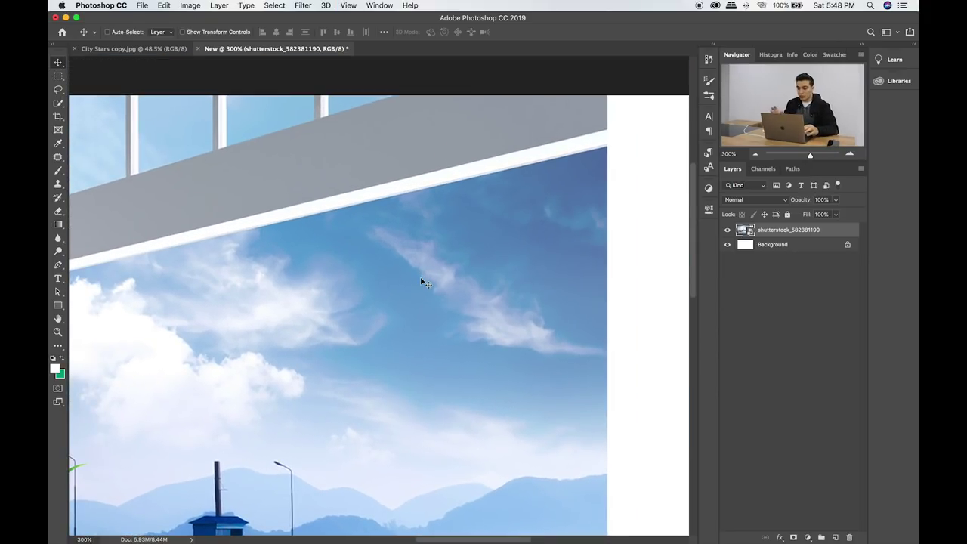
pyautogui.moveTo(375, 279); pyautogui.dragTo(406, 281)
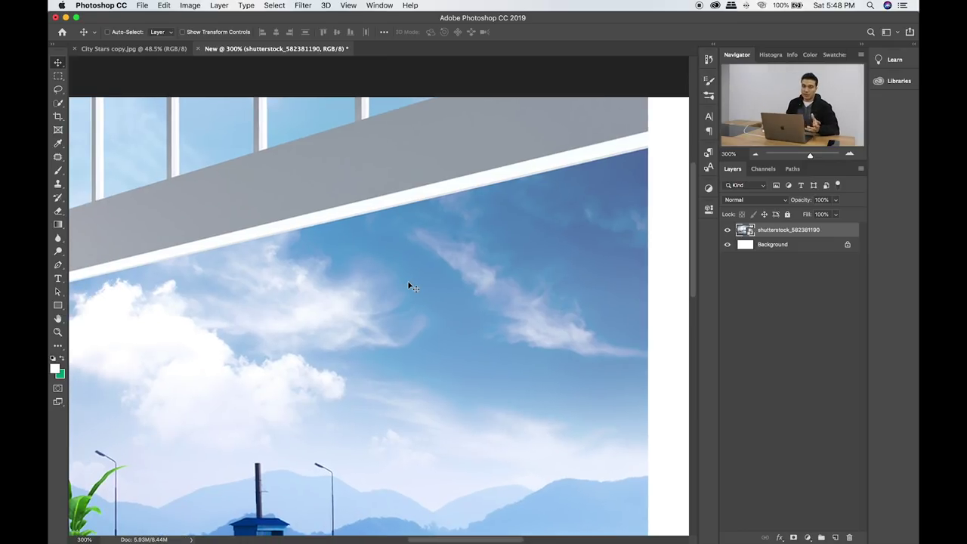
pyautogui.click(794, 537)
# Pen-trace the window opening's edge along the plant's left leaves.
pyautogui.scroll(-2, 323, 291)
pyautogui.hscroll(-2, 322, 291)
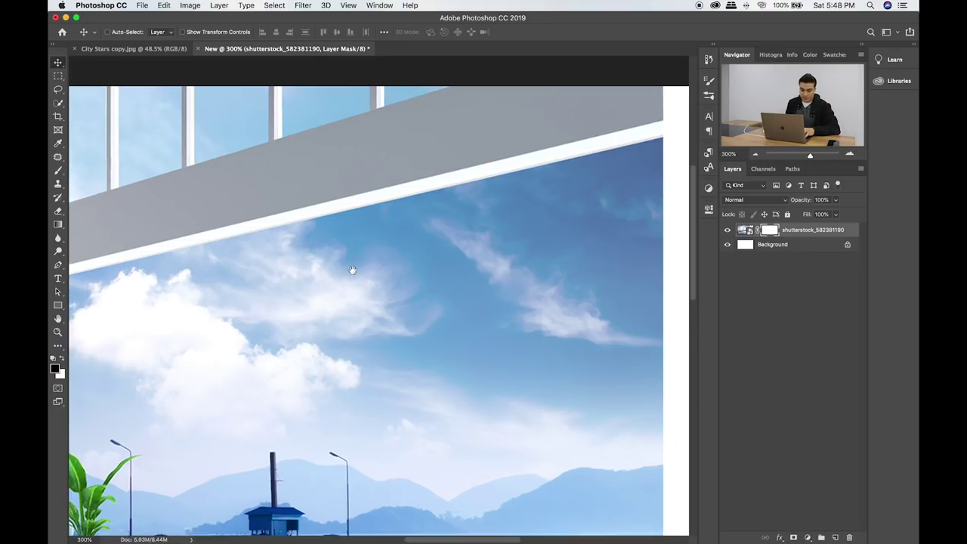
pyautogui.click(58, 266)
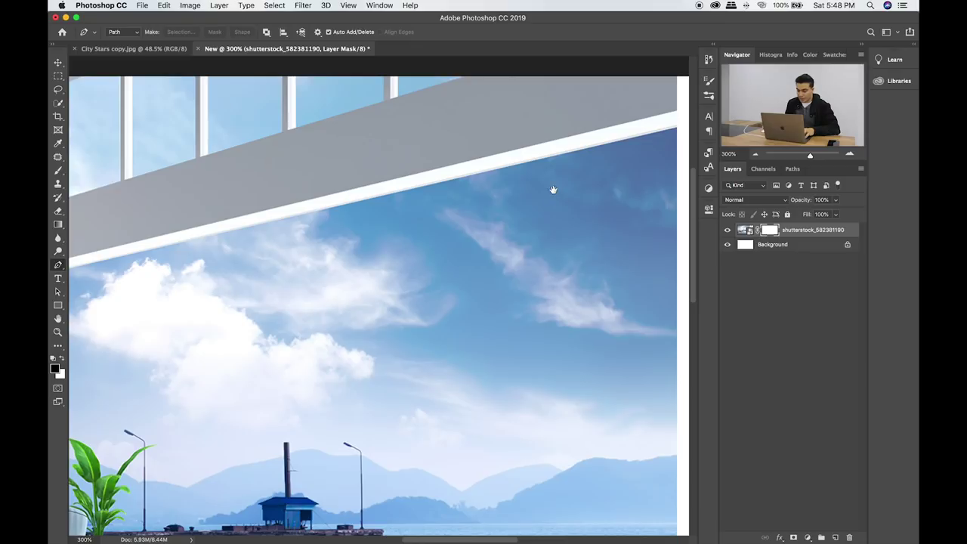
pyautogui.moveTo(556, 196); pyautogui.dragTo(453, 199)
pyautogui.scroll(-5, 453, 226)
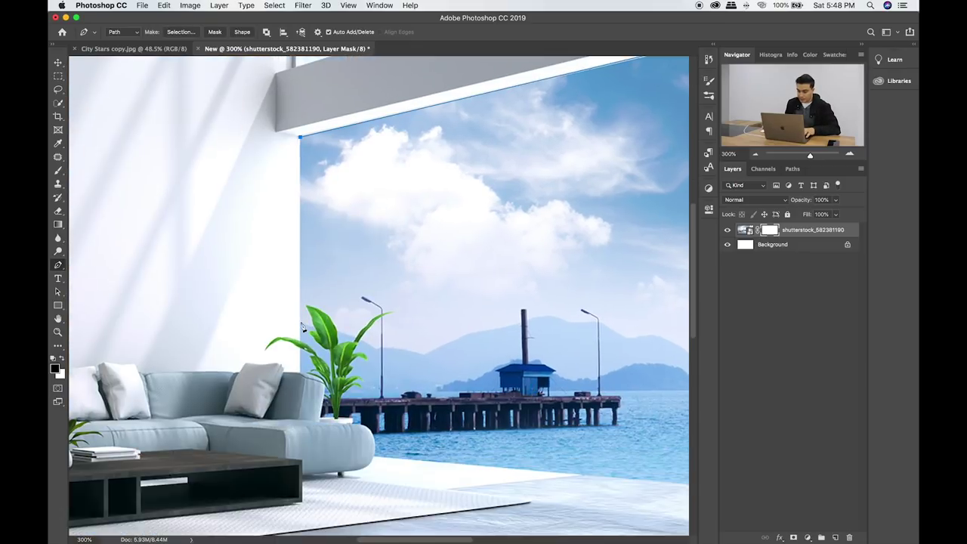
pyautogui.scroll(5, 304, 340)
pyautogui.click(241, 251)
pyautogui.click(299, 304)
pyautogui.click(322, 349)
pyautogui.click(329, 391)
pyautogui.click(326, 332)
pyautogui.click(323, 278)
pyautogui.click(298, 265)
pyautogui.click(272, 228)
pyautogui.click(274, 192)
pyautogui.click(257, 159)
pyautogui.click(293, 171)
pyautogui.click(330, 205)
pyautogui.click(342, 241)
# Continue the path around the right leaf's tip and down the lower leaves.
pyautogui.click(390, 256)
pyautogui.click(416, 219)
pyautogui.click(443, 189)
pyautogui.click(490, 178)
pyautogui.click(449, 190)
pyautogui.click(414, 225)
pyautogui.click(384, 288)
pyautogui.click(413, 291)
pyautogui.click(421, 304)
pyautogui.click(380, 323)
pyautogui.click(372, 349)
pyautogui.click(410, 361)
pyautogui.click(374, 372)
pyautogui.click(360, 388)
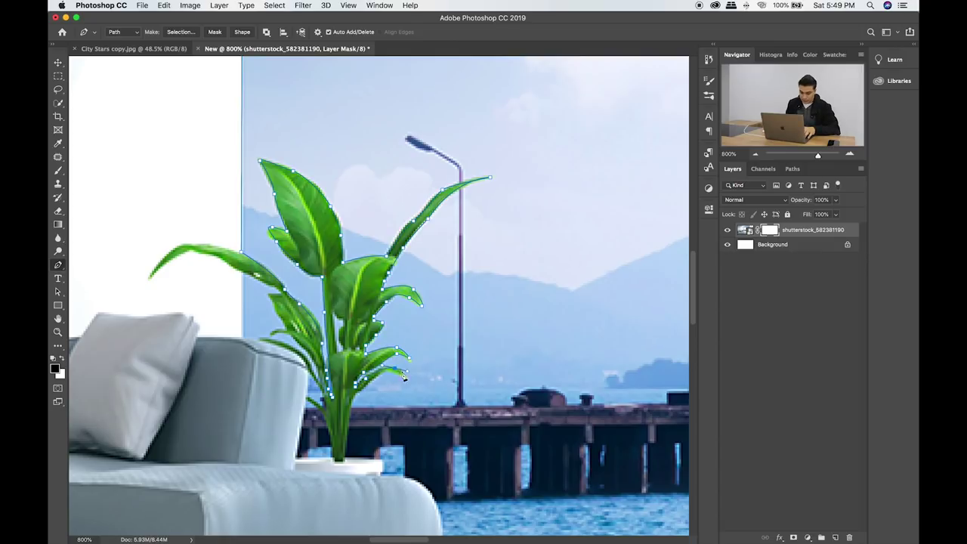
# Close the path via the pot rim and window corners, and make a 0-feather selection.
pyautogui.scroll(-3, 350, 408)
pyautogui.click(367, 346)
pyautogui.click(368, 355)
pyautogui.scroll(-3, 417, 378)
pyautogui.scroll(-2, 307, 285)
pyautogui.scroll(-3, 330, 259)
pyautogui.click(635, 304)
pyautogui.scroll(5, 637, 309)
pyautogui.click(584, 142)
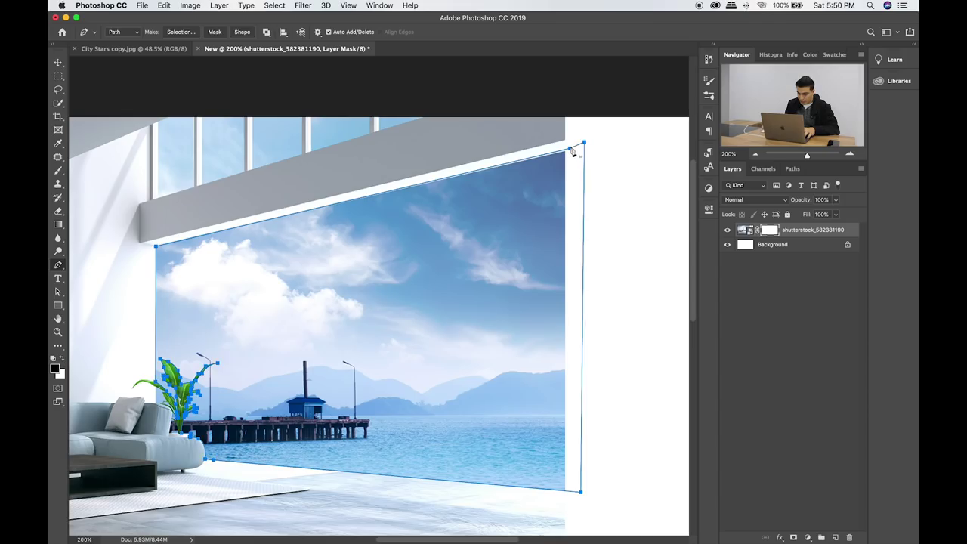
pyautogui.rightClick(525, 210)
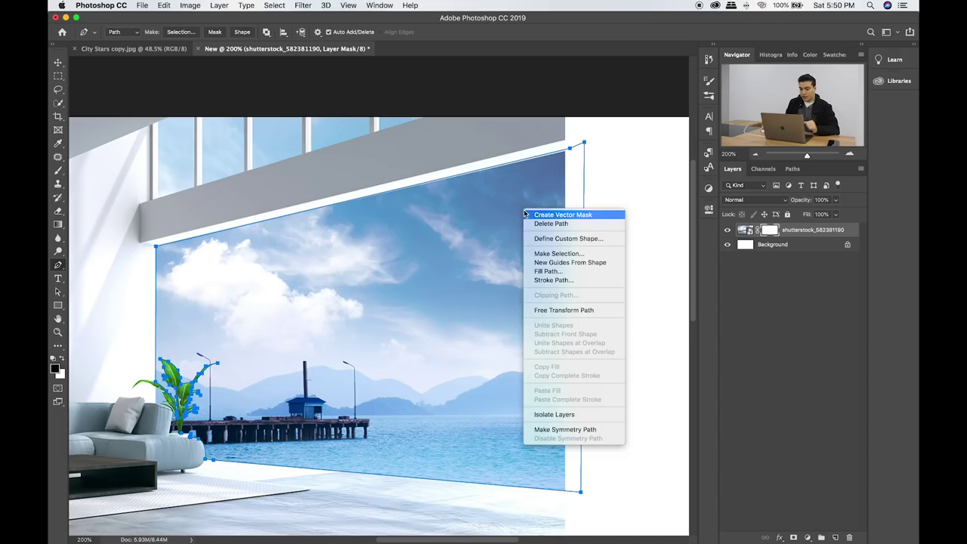
pyautogui.click(558, 254)
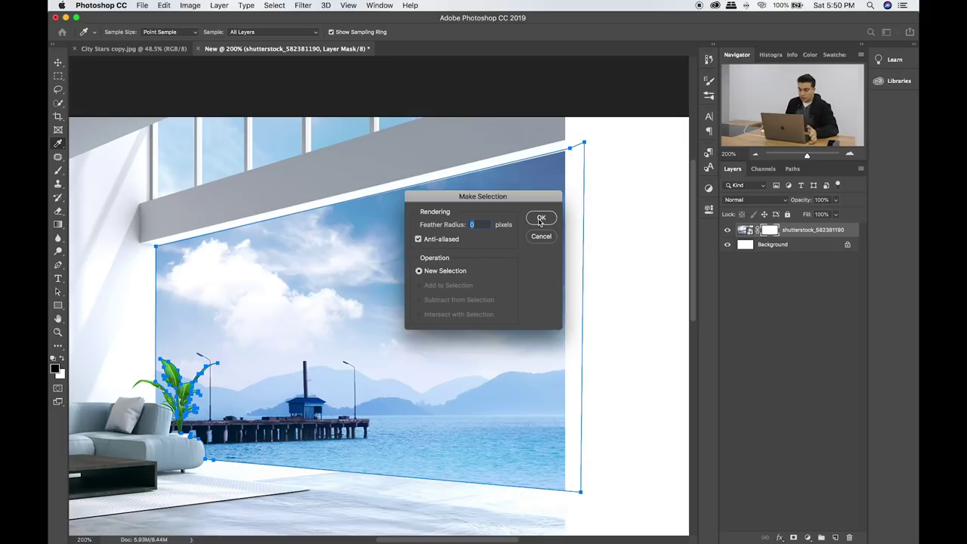
pyautogui.click(541, 219)
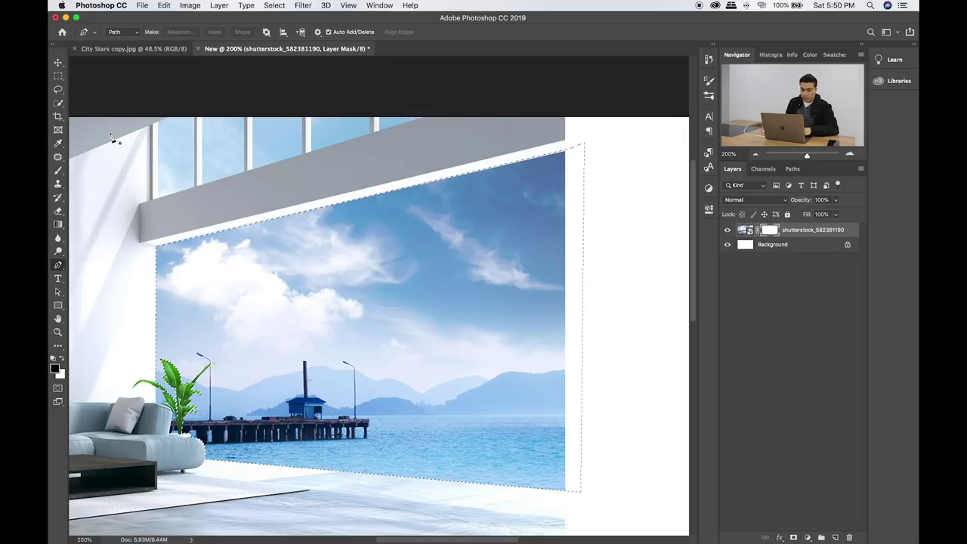
pyautogui.press('b')
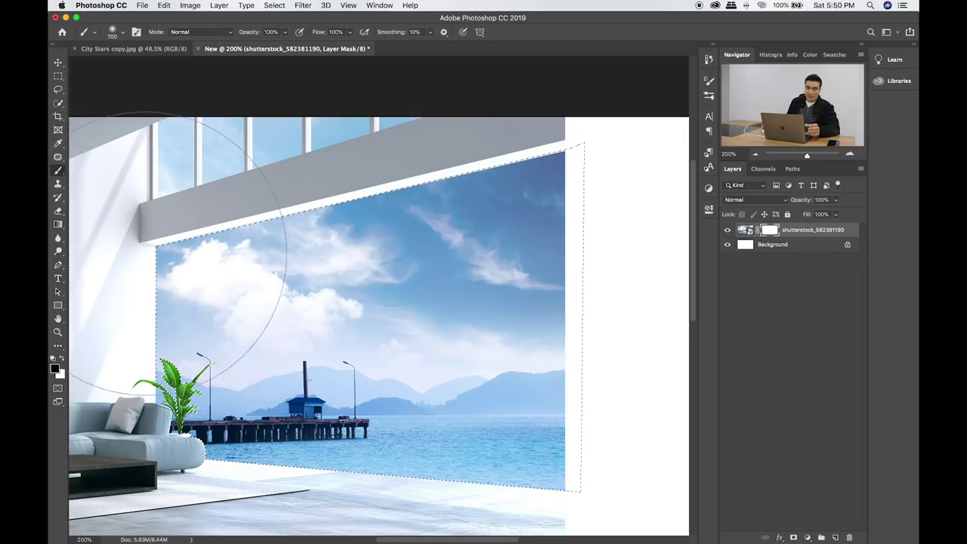
pyautogui.moveTo(544, 219)
pyautogui.mouseDown()
pyautogui.moveTo(196, 325)
pyautogui.moveTo(183, 161)
pyautogui.moveTo(583, 411)
pyautogui.moveTo(162, 400)
pyautogui.moveTo(495, 429)
pyautogui.mouseUp()
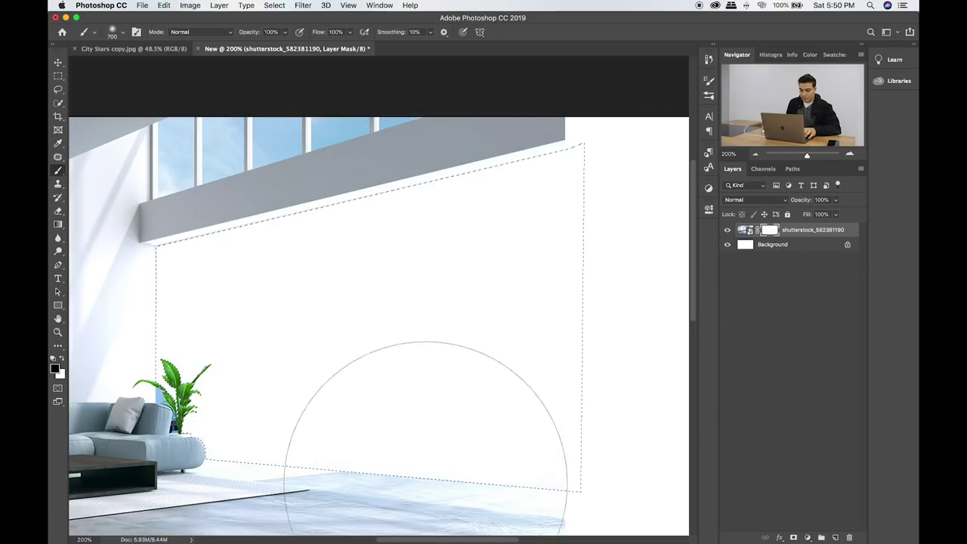
pyautogui.click(59, 77)
pyautogui.hotkey('ctrl', 'd')
pyautogui.hotkey('ctrl', '+')
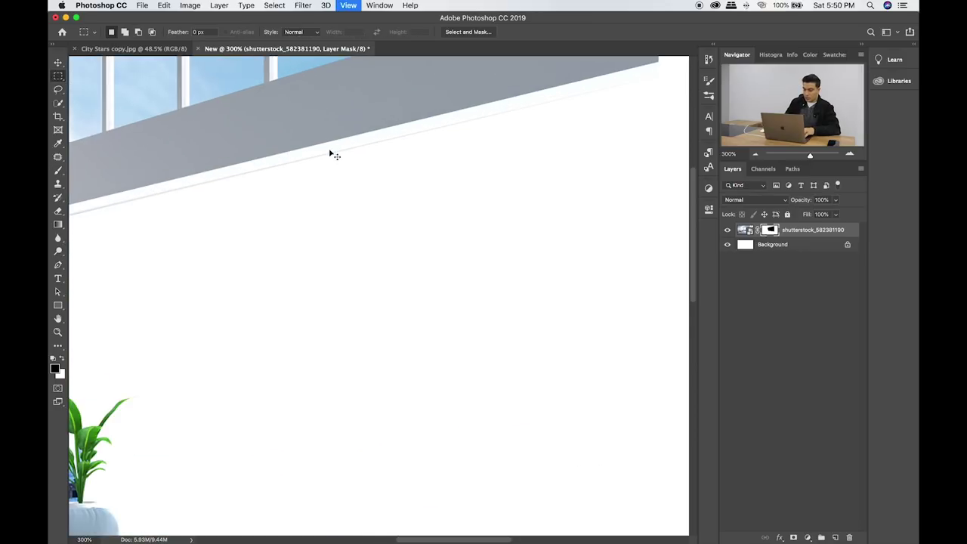
pyautogui.moveTo(318, 158)
pyautogui.mouseDown()
pyautogui.moveTo(411, 356)
pyautogui.moveTo(408, 337)
pyautogui.mouseUp()
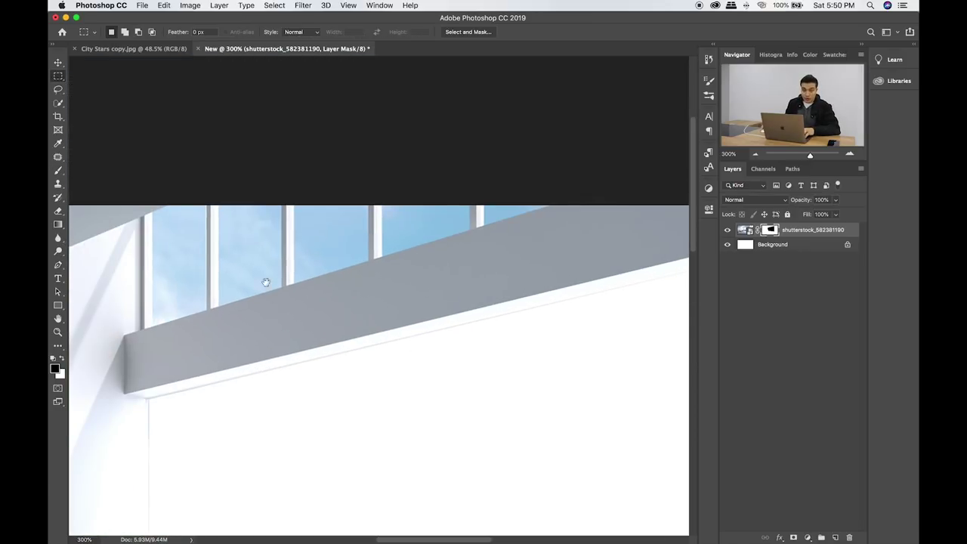
pyautogui.moveTo(255, 290); pyautogui.dragTo(318, 260)
pyautogui.hotkey('ctrl', '+')
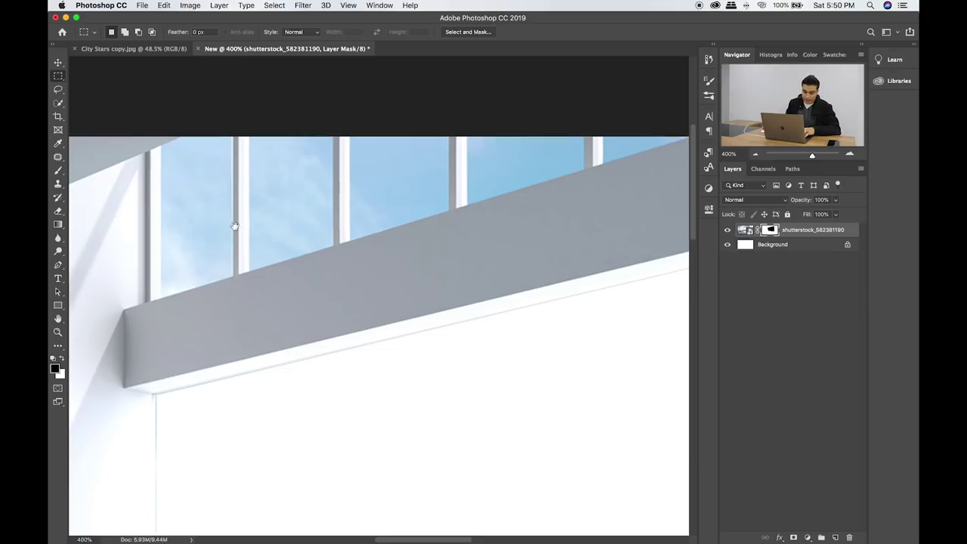
pyautogui.moveTo(217, 220); pyautogui.dragTo(244, 226)
pyautogui.press('p')
# Turn the first pane outline into a selection and add the next pane to it.
pyautogui.rightClick(230, 150)
pyautogui.click(250, 198)
pyautogui.press('Return')
pyautogui.click(275, 142)
pyautogui.click(276, 278)
pyautogui.click(366, 250)
pyautogui.click(364, 142)
pyautogui.rightClick(294, 147)
pyautogui.press('Return')
# Outline another upper window pane and add it to the selection.
pyautogui.click(306, 259)
pyautogui.click(408, 224)
pyautogui.rightClick(401, 129)
pyautogui.click(423, 174)
pyautogui.click(544, 217)
pyautogui.rightClick(345, 161)
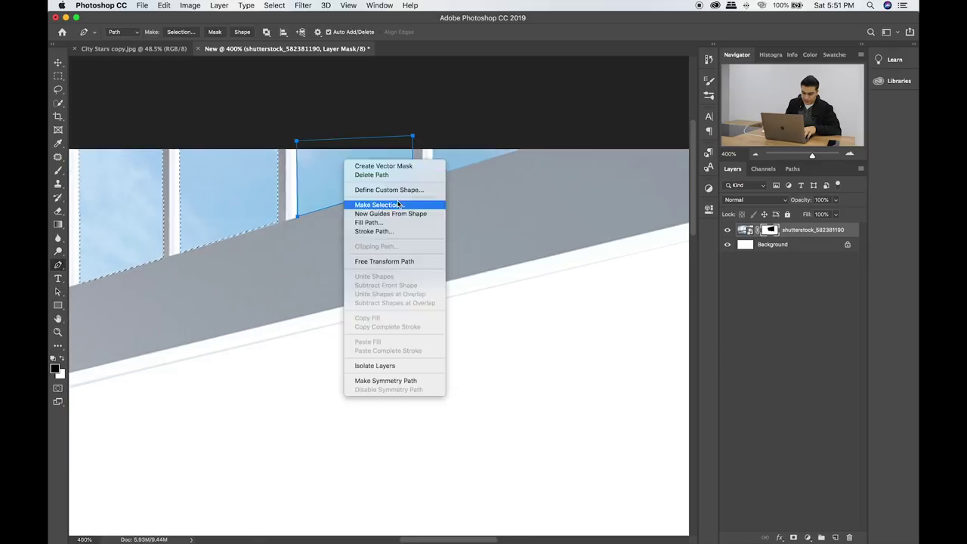
pyautogui.click(385, 205)
pyautogui.press('Return')
# Brush the selected sky panes out to white on the layer mask.
pyautogui.press('b')
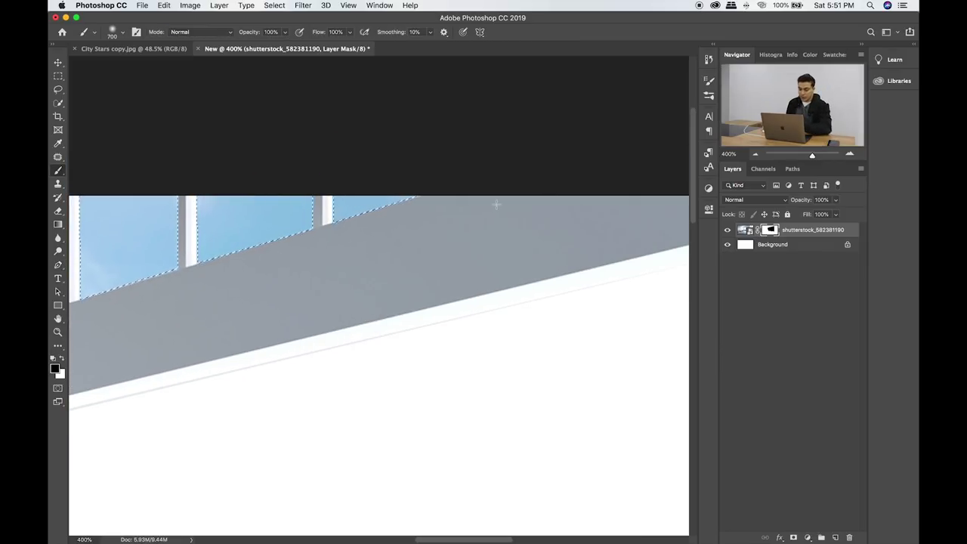
pyautogui.moveTo(340, 227); pyautogui.dragTo(136, 257)
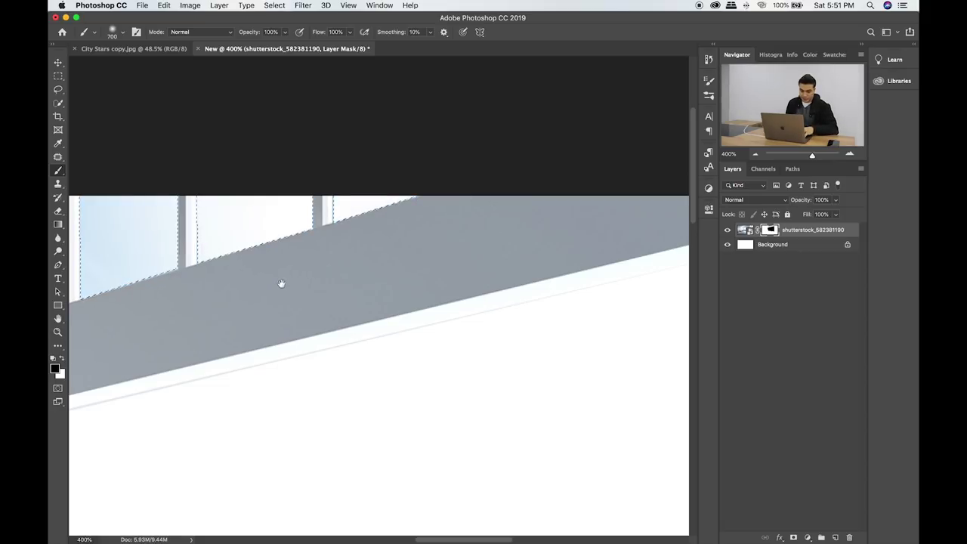
pyautogui.moveTo(281, 283); pyautogui.dragTo(496, 307)
pyautogui.moveTo(355, 227); pyautogui.dragTo(453, 220)
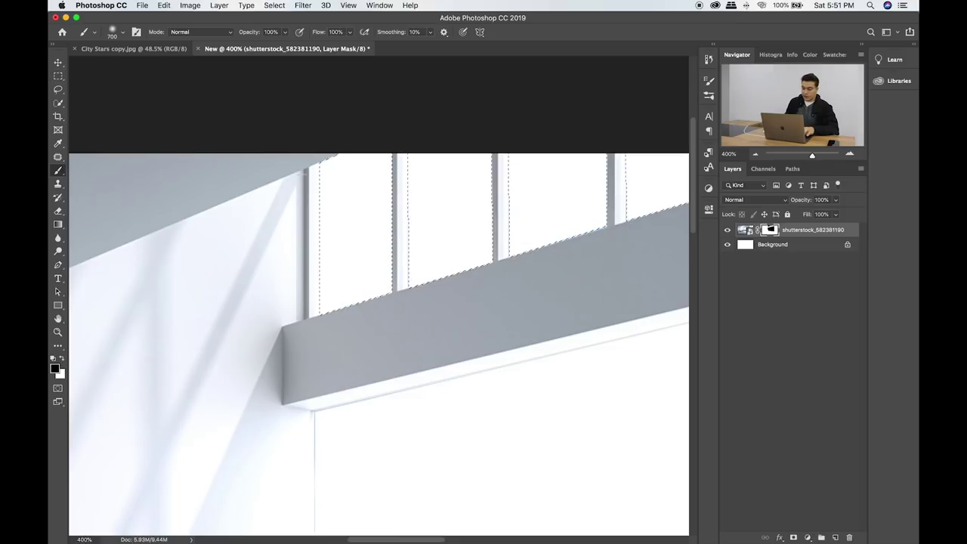
pyautogui.press('super+minus')
pyautogui.moveTo(377, 186); pyautogui.dragTo(262, 213)
pyautogui.press('v')
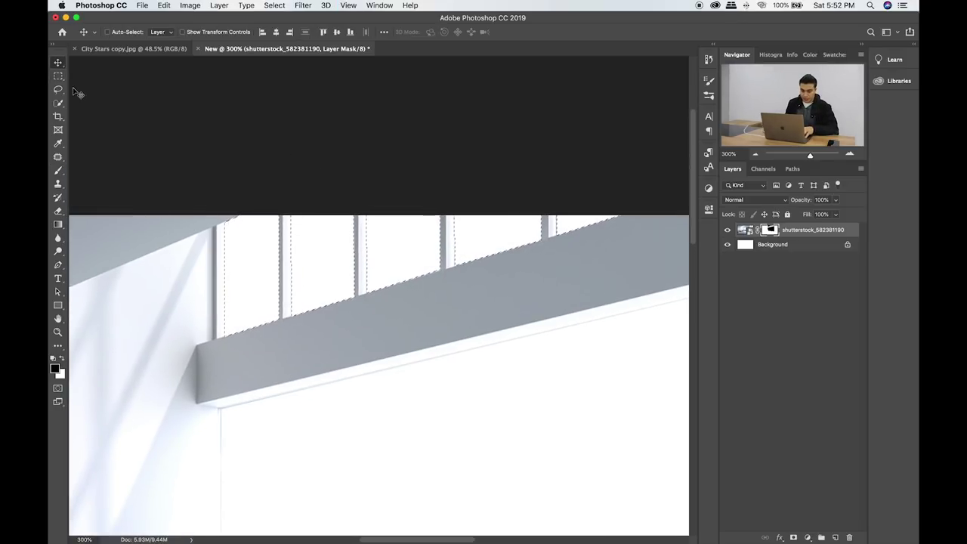
pyautogui.click(58, 75)
pyautogui.scroll(-5, 309, 248)
pyautogui.scroll(-5, 308, 192)
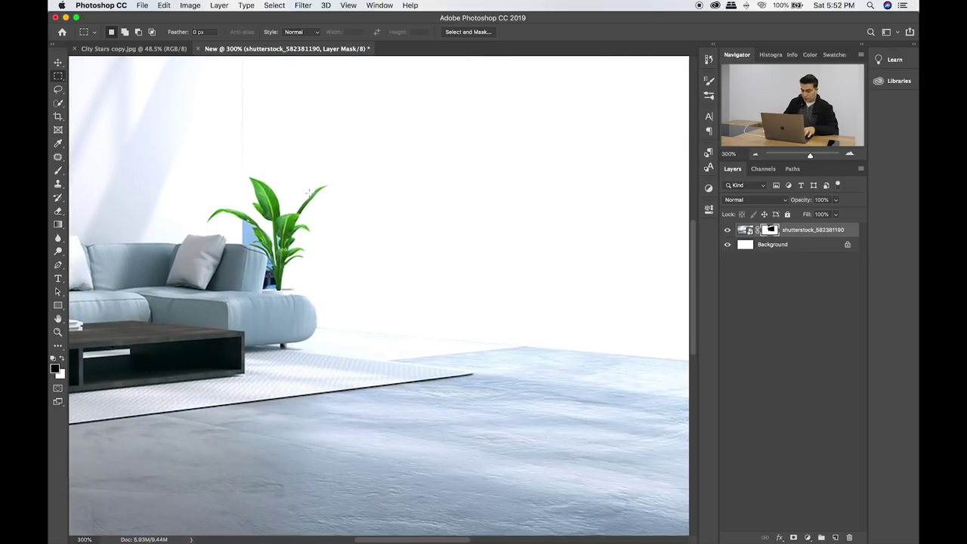
pyautogui.press('super+plus')
pyautogui.press('super+plus')
pyautogui.press('super+plus')
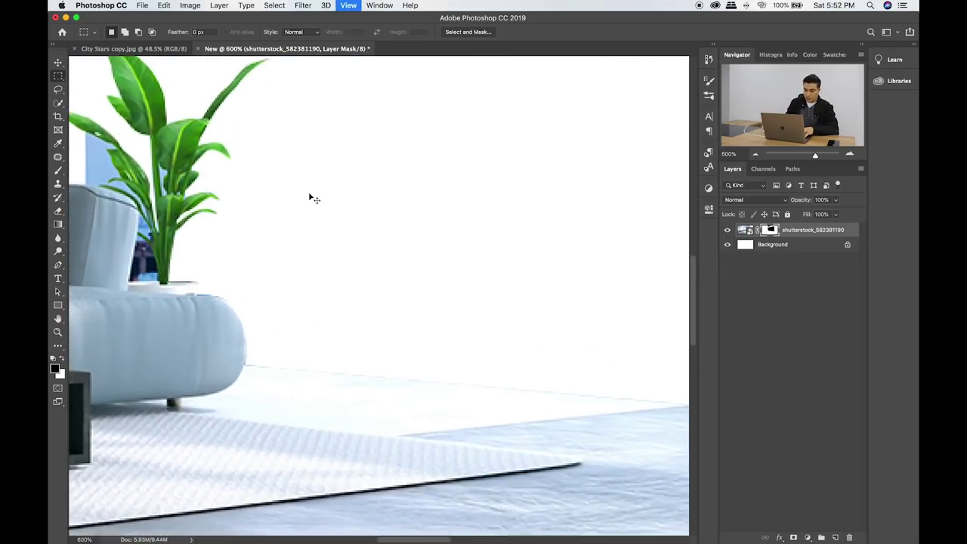
pyautogui.press('super+plus')
pyautogui.moveTo(307, 194); pyautogui.dragTo(461, 210)
pyautogui.press('super+plus')
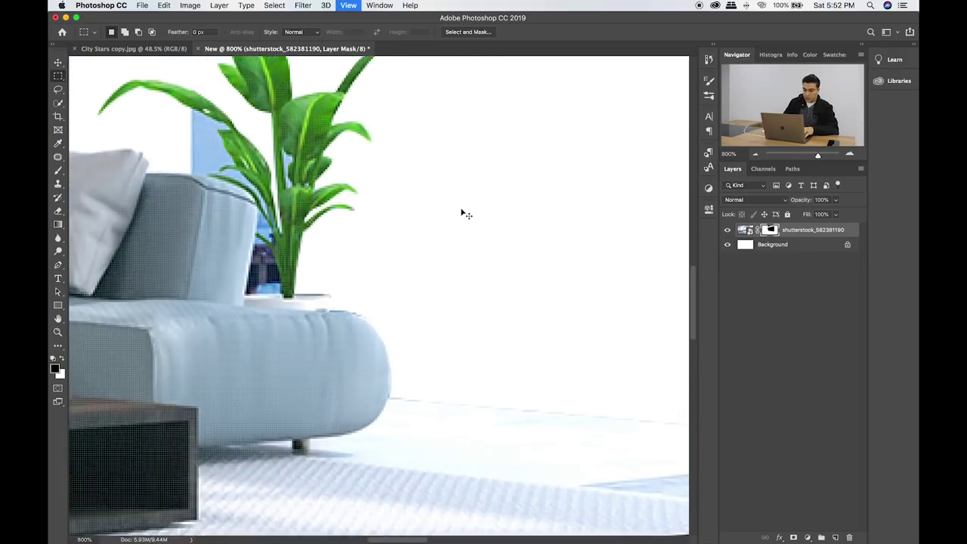
pyautogui.press('super+plus')
pyautogui.press('super+plus')
pyautogui.moveTo(395, 196); pyautogui.dragTo(556, 252)
pyautogui.scroll(5, 529, 260)
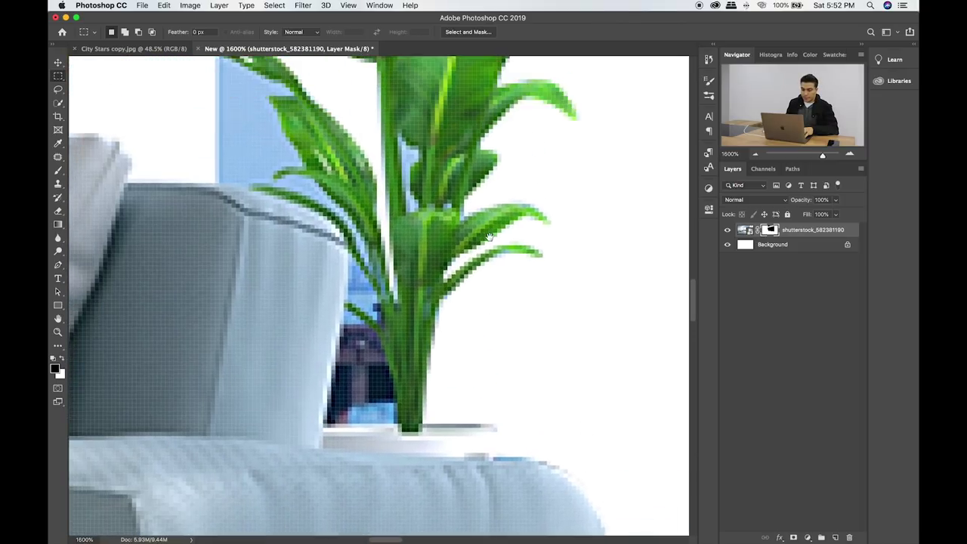
pyautogui.scroll(3, 495, 270)
pyautogui.press('p')
pyautogui.click(399, 175)
pyautogui.click(405, 252)
# Outline the sky gap beside the plant as a selection and mask it out.
pyautogui.click(419, 208)
pyautogui.click(408, 181)
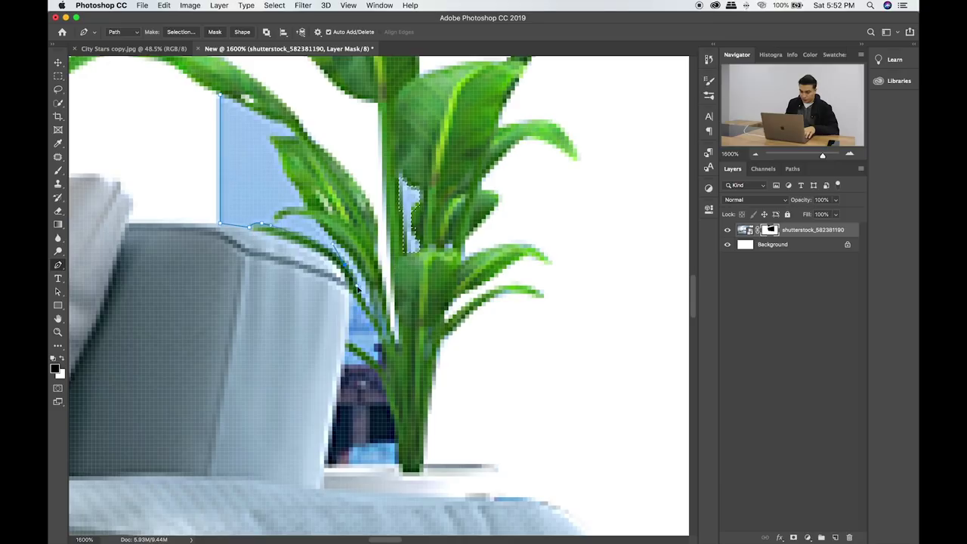
pyautogui.rightClick(250, 141)
pyautogui.click(287, 188)
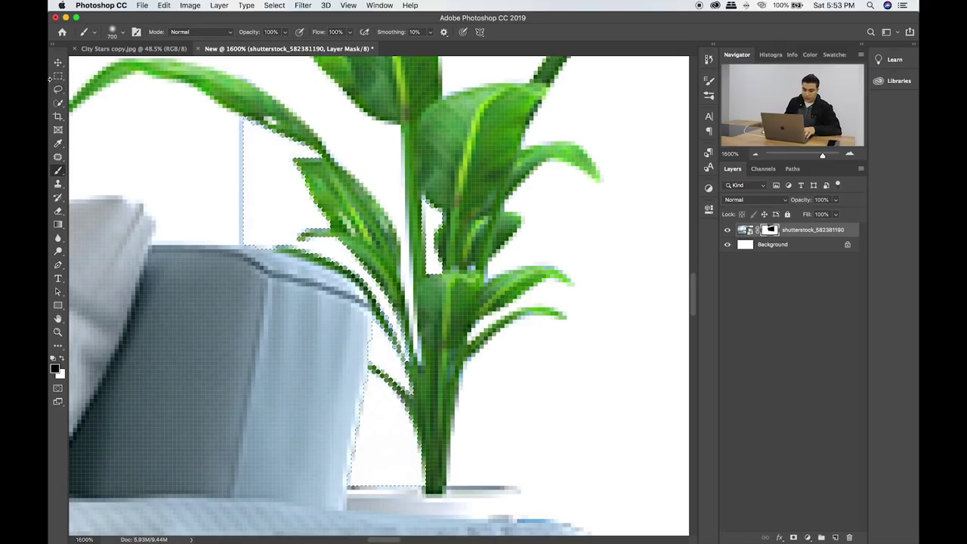
pyautogui.press('m')
pyautogui.click(215, 147)
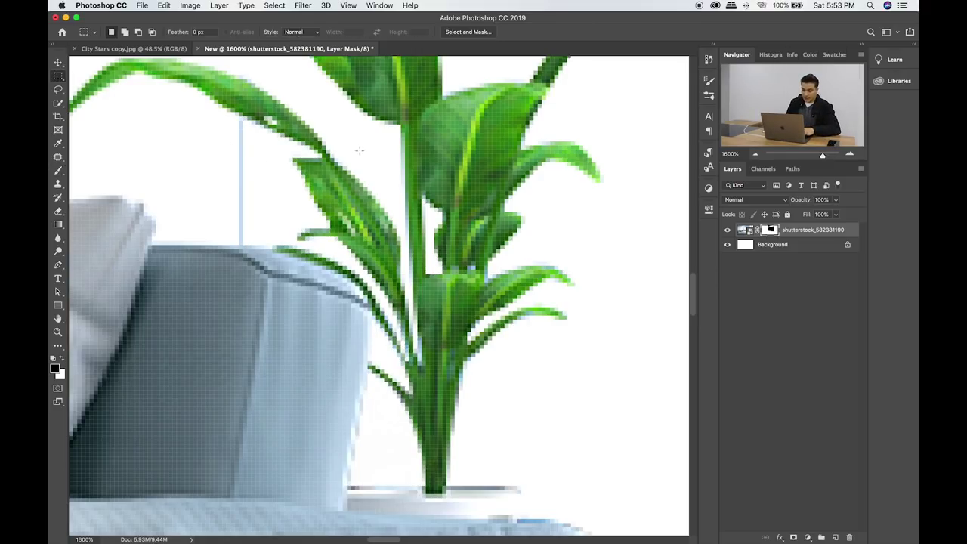
pyautogui.scroll(3, 359, 151)
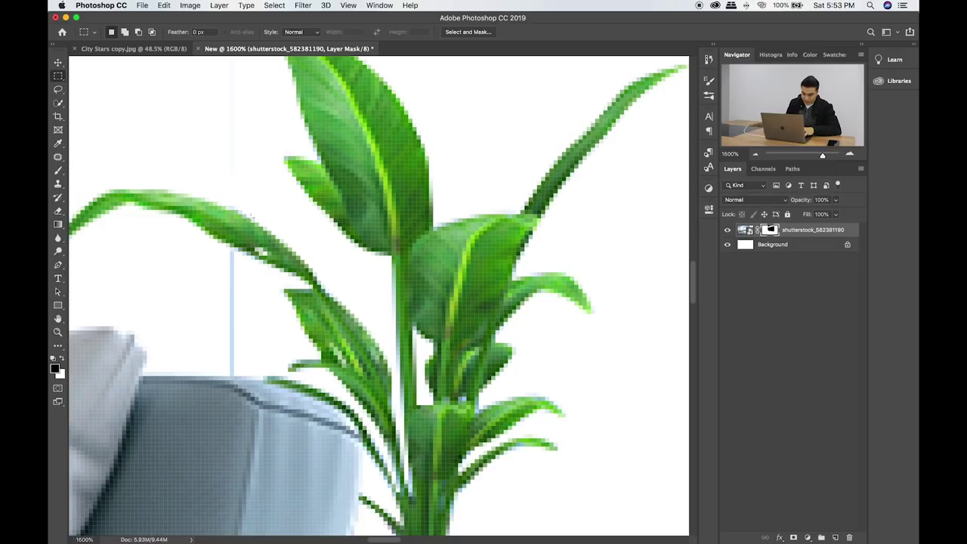
pyautogui.scroll(-2, 434, 371)
pyautogui.hscroll(1, 435, 370)
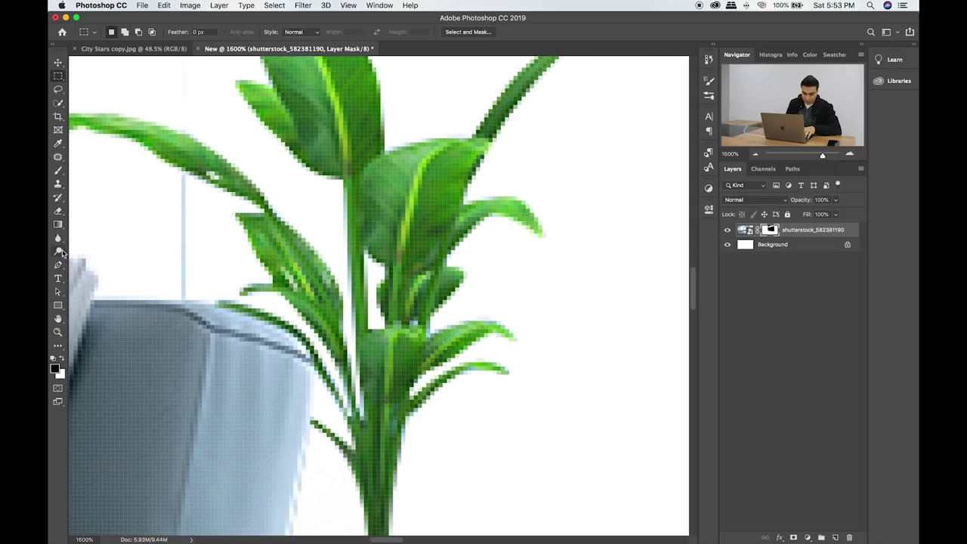
# Touch up the plant stem with a tiny brush, fit the view, and duplicate the layer.
pyautogui.click(60, 171)
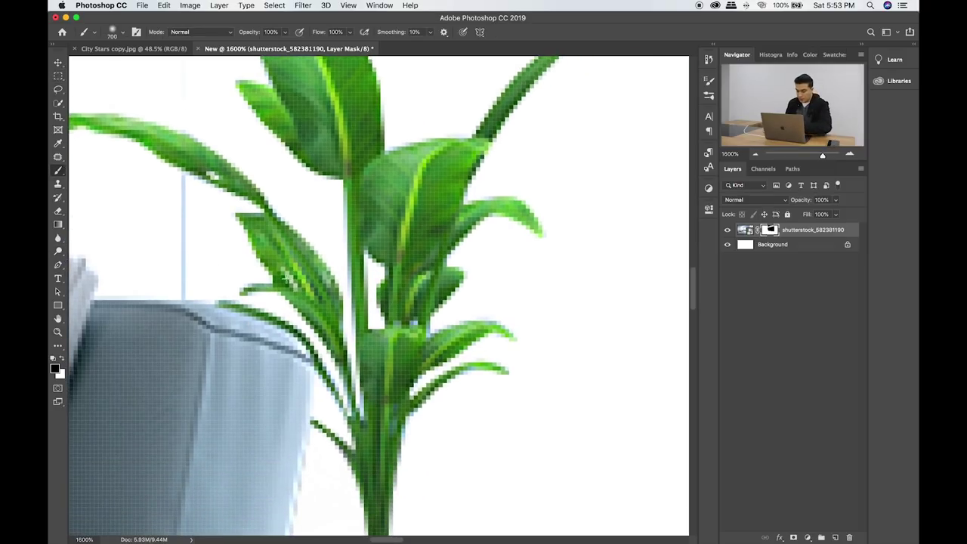
pyautogui.press('[')
pyautogui.press('[')
pyautogui.press('[')
pyautogui.press('[')
pyautogui.press('[')
pyautogui.press('[')
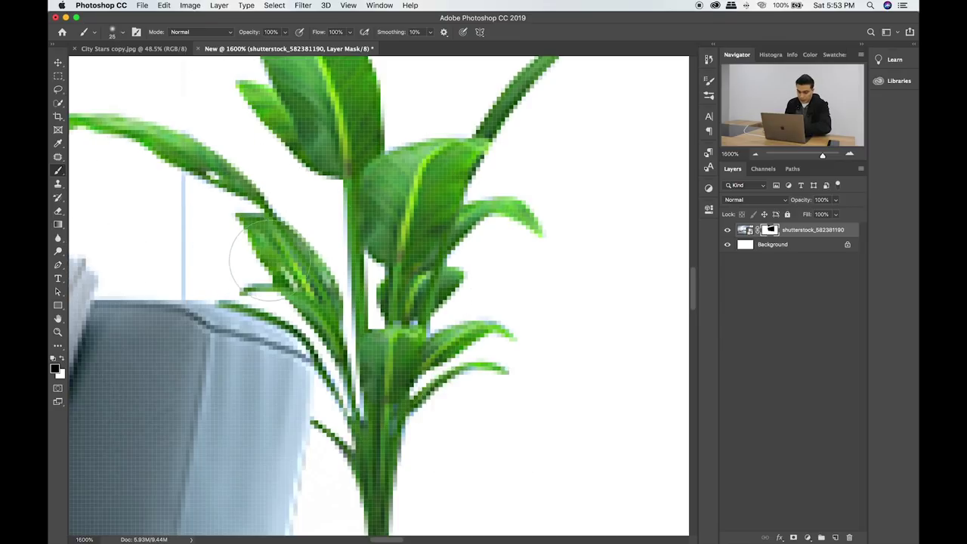
pyautogui.press('[')
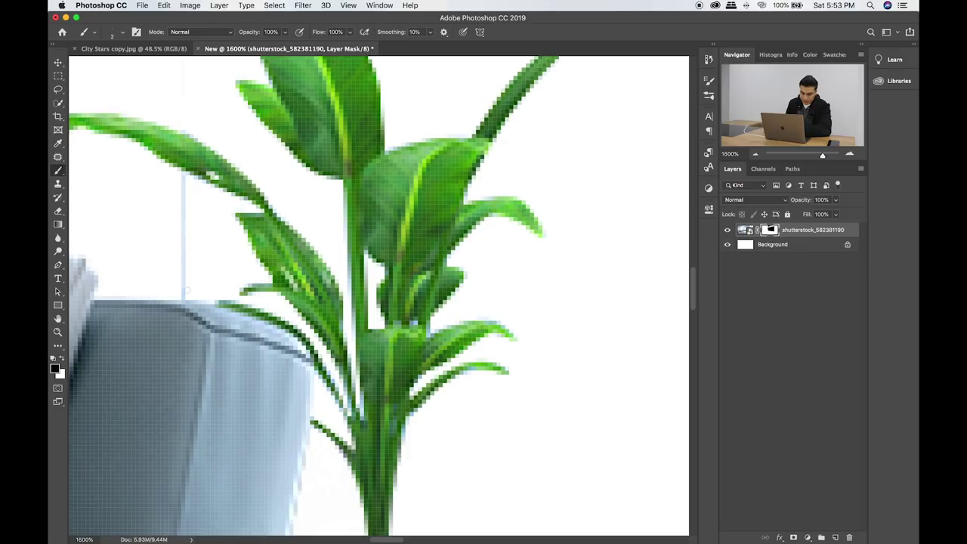
pyautogui.moveTo(394, 334); pyautogui.dragTo(394, 208)
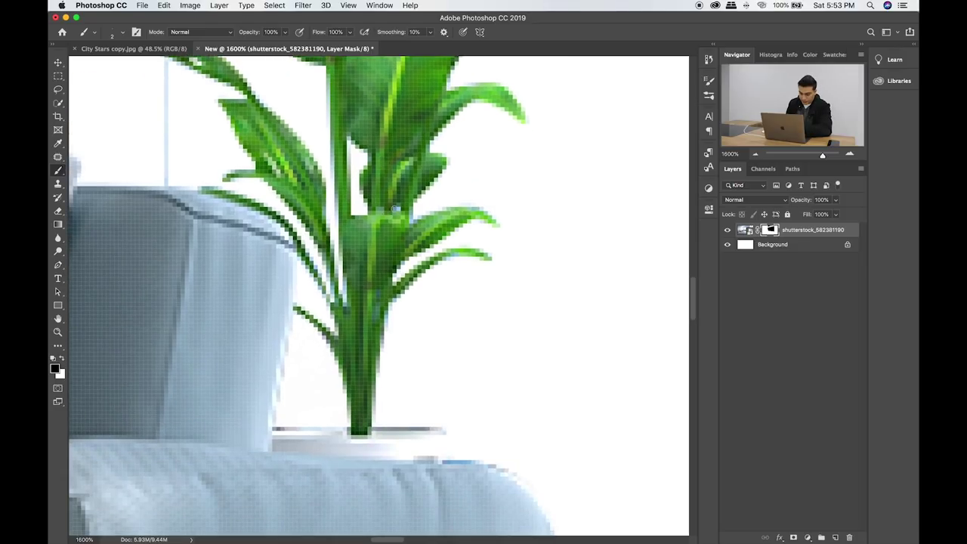
pyautogui.click(396, 209)
pyautogui.moveTo(419, 309)
pyautogui.mouseDown()
pyautogui.moveTo(406, 279)
pyautogui.moveTo(377, 285)
pyautogui.mouseUp()
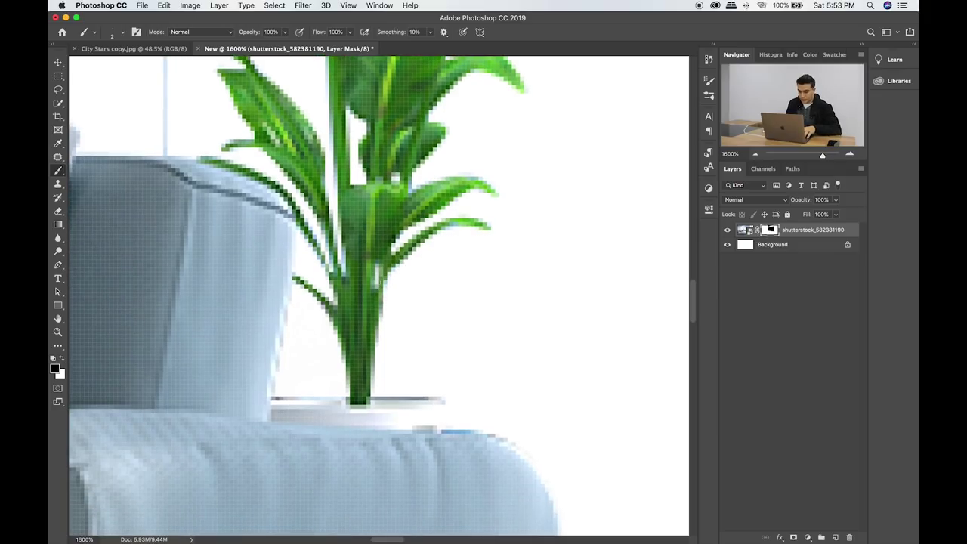
pyautogui.press('super+minus')
pyautogui.press('super+minus')
pyautogui.press('super+minus')
pyautogui.press('super+minus')
pyautogui.press('super+0')
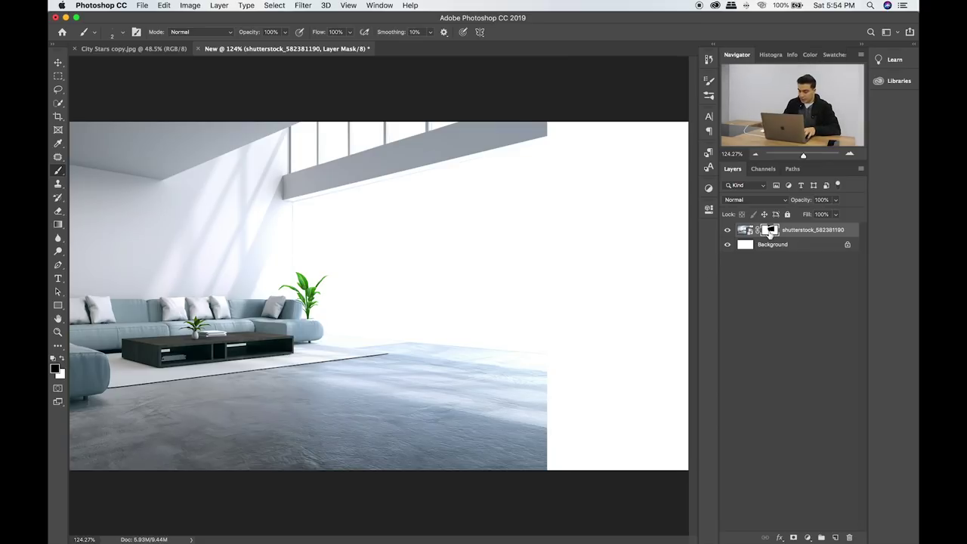
pyautogui.hotkey('ctrl', 'j')
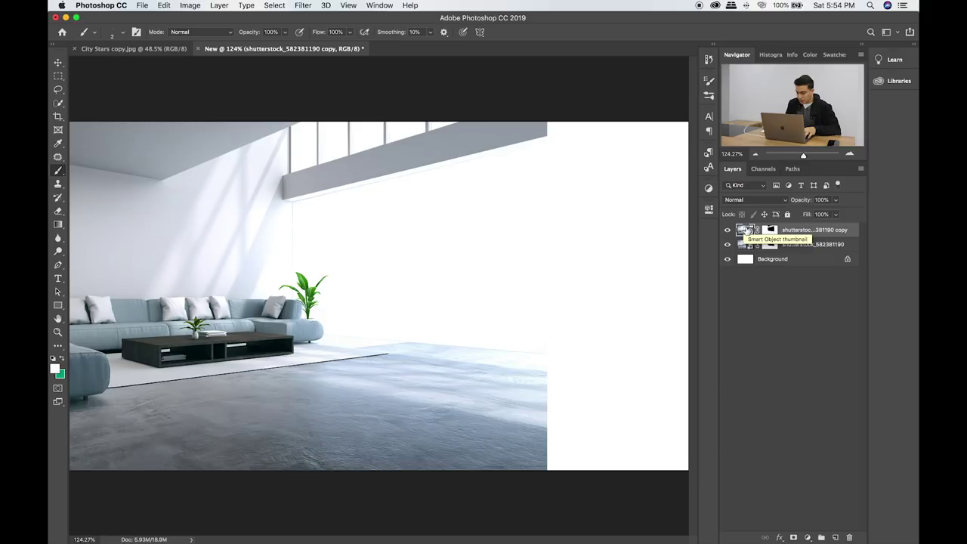
# Rasterize the copied room layer, apply its mask, and toggle its visibility to check.
pyautogui.rightClick(746, 231)
pyautogui.click(857, 213)
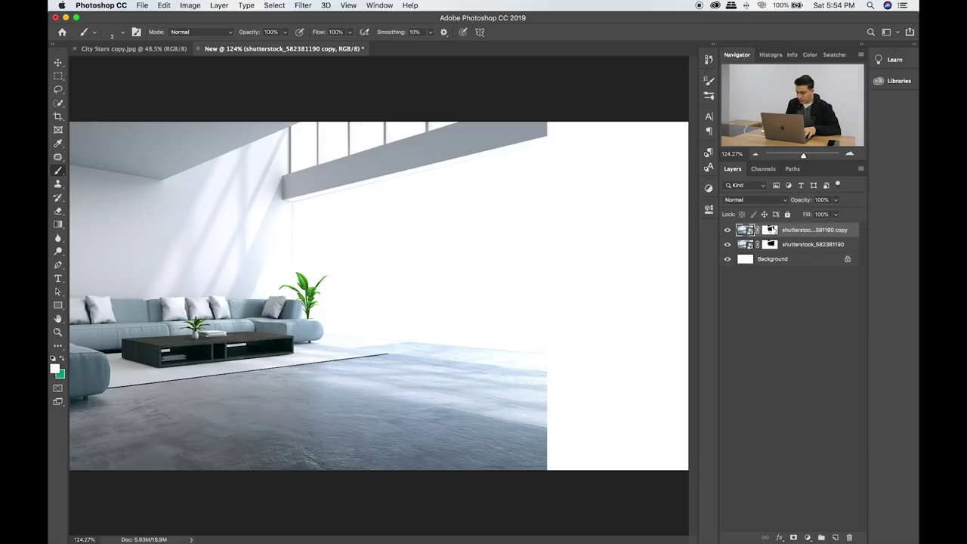
pyautogui.rightClick(746, 232)
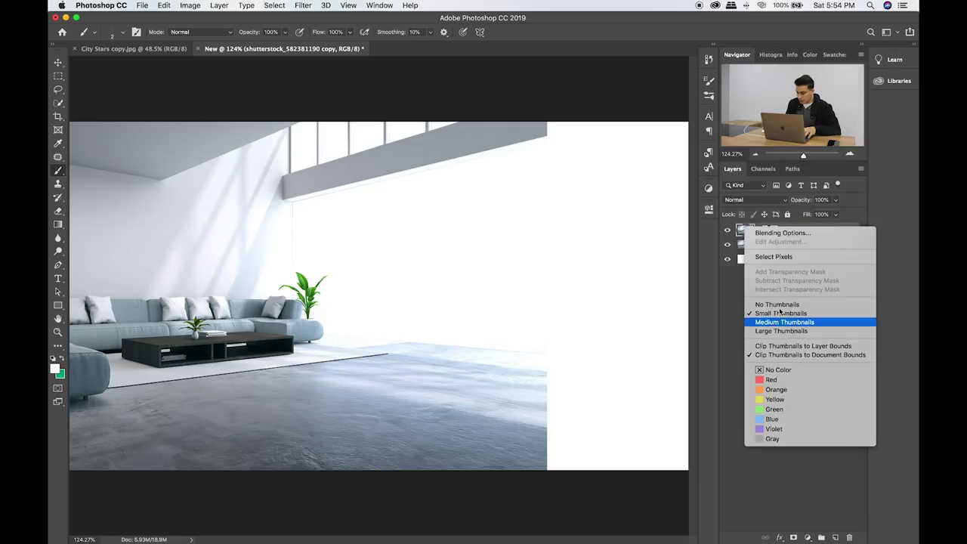
pyautogui.click(855, 212)
pyautogui.rightClick(839, 229)
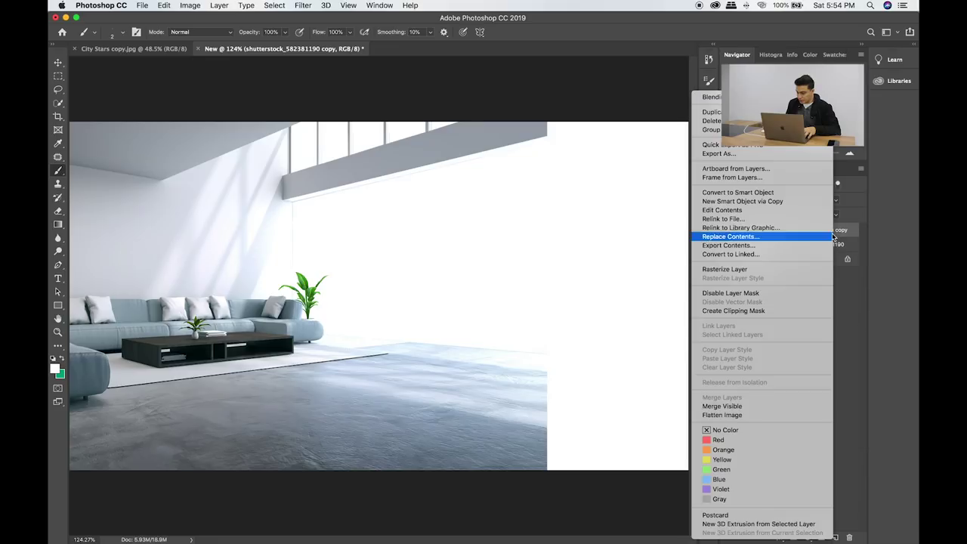
pyautogui.click(758, 270)
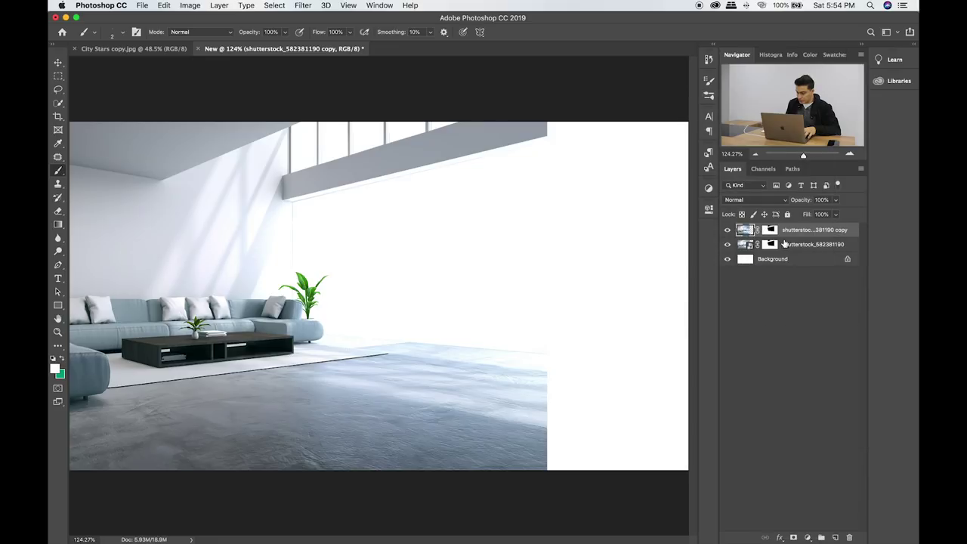
pyautogui.rightClick(808, 231)
pyautogui.click(783, 231)
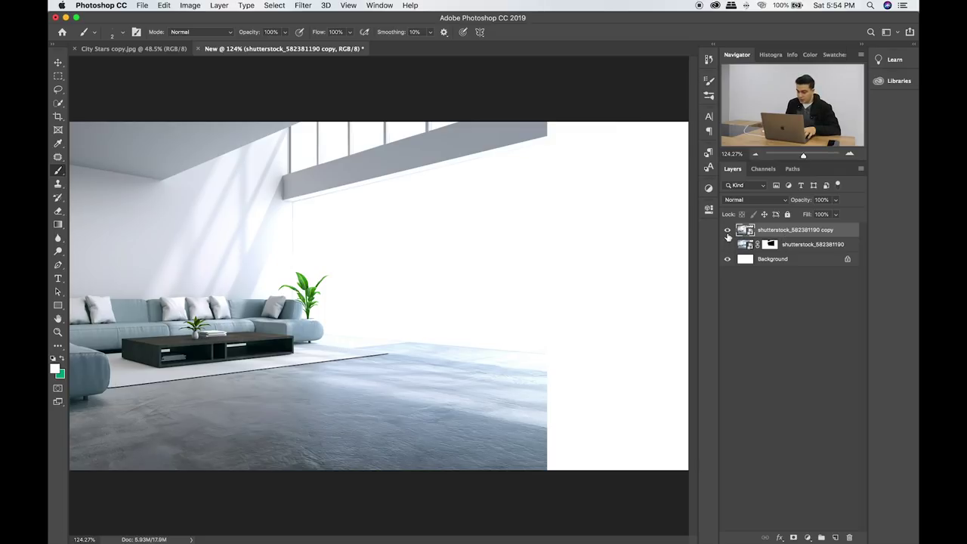
pyautogui.click(728, 231)
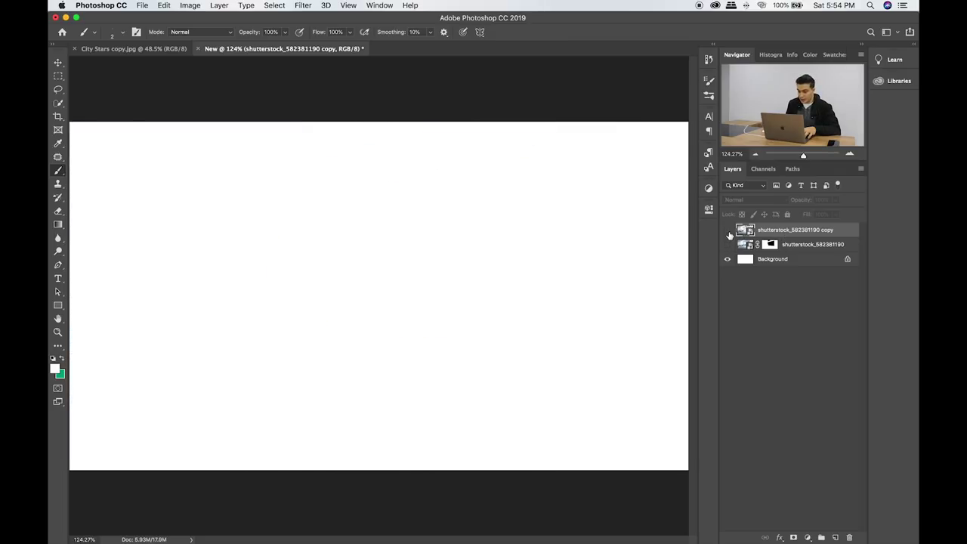
pyautogui.click(728, 230)
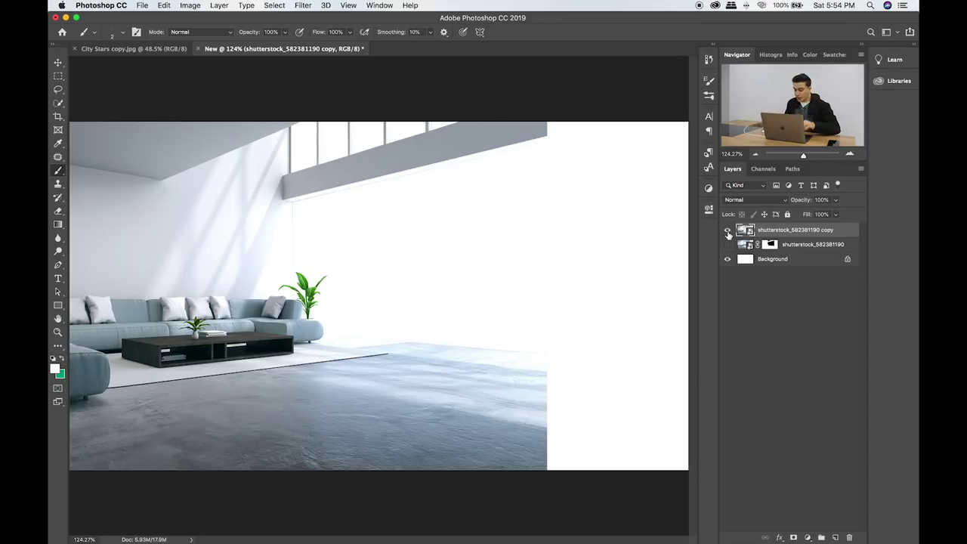
pyautogui.press('super+plus')
pyautogui.press('super+plus')
# Copy a box of the grey beam's right end to a new layer and shift it up-right.
pyautogui.moveTo(580, 198); pyautogui.dragTo(415, 287)
pyautogui.scroll(3, 511, 216)
pyautogui.click(58, 77)
pyautogui.moveTo(460, 195); pyautogui.dragTo(314, 266)
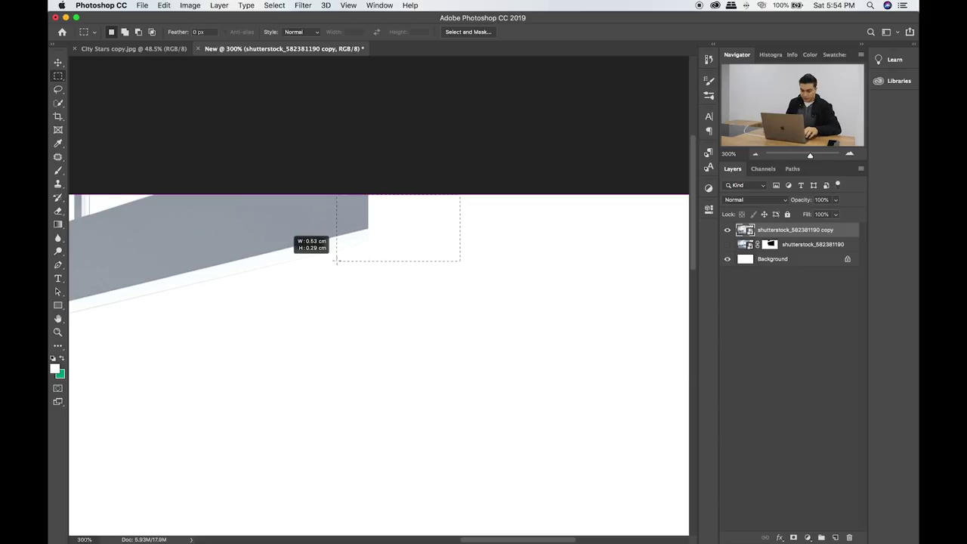
pyautogui.moveTo(419, 149); pyautogui.dragTo(269, 279)
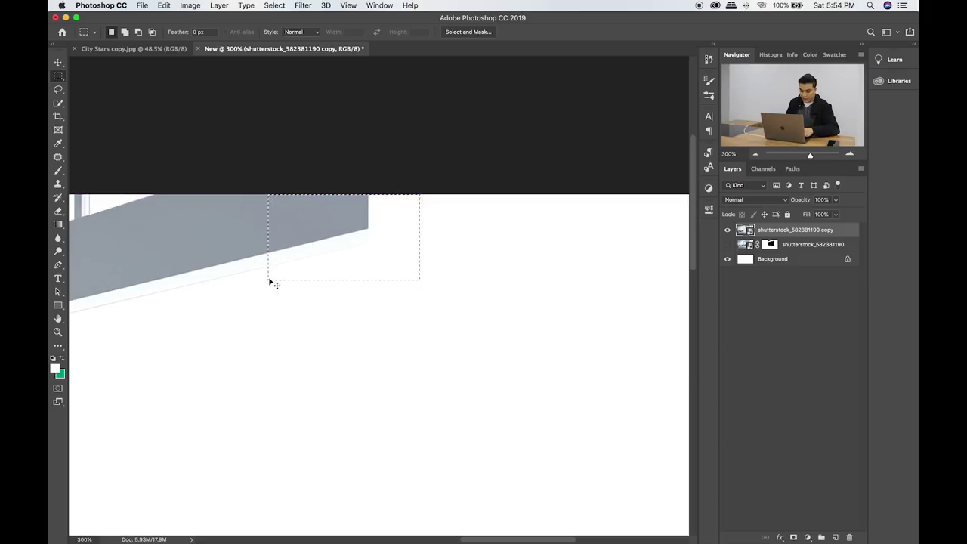
pyautogui.hotkey('ctrl', 'j')
pyautogui.press('v')
pyautogui.moveTo(408, 224)
pyautogui.mouseDown()
pyautogui.moveTo(433, 206)
pyautogui.moveTo(524, 192)
pyautogui.mouseUp()
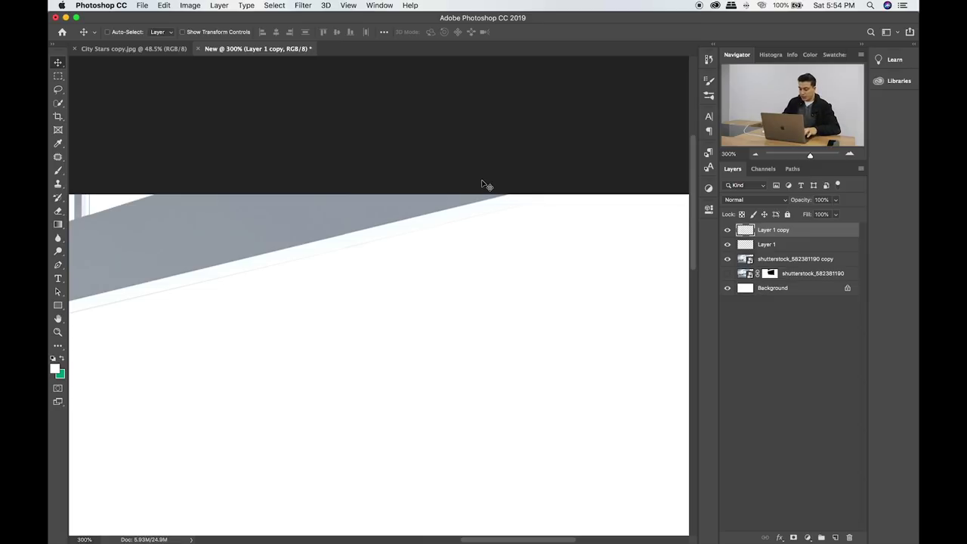
pyautogui.press('super+1')
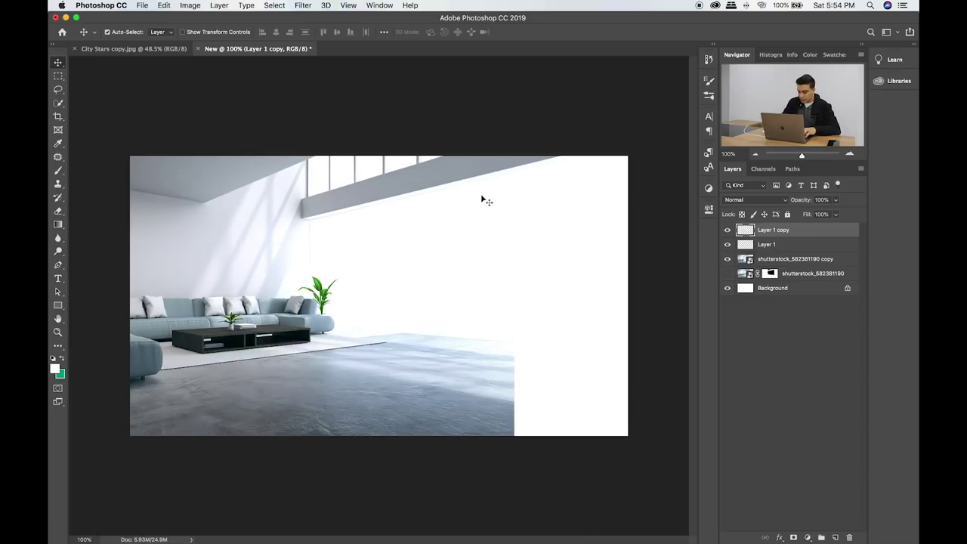
# Copy a rectangular patch of water floor from the shutterstock copy layer onto new Layer 2.
pyautogui.press('super+equal')
pyautogui.press('super+equal')
pyautogui.scroll(-5, 306, 238)
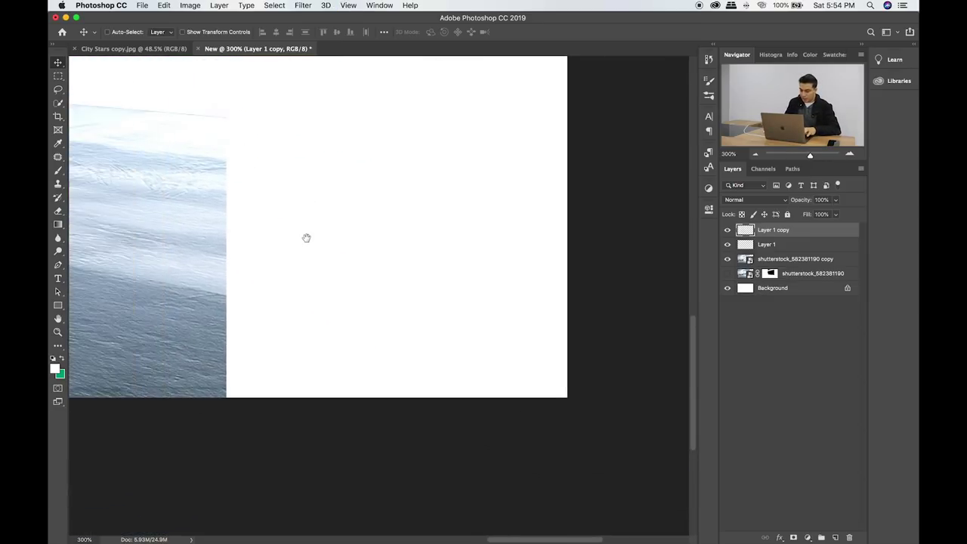
pyautogui.press('super+minus')
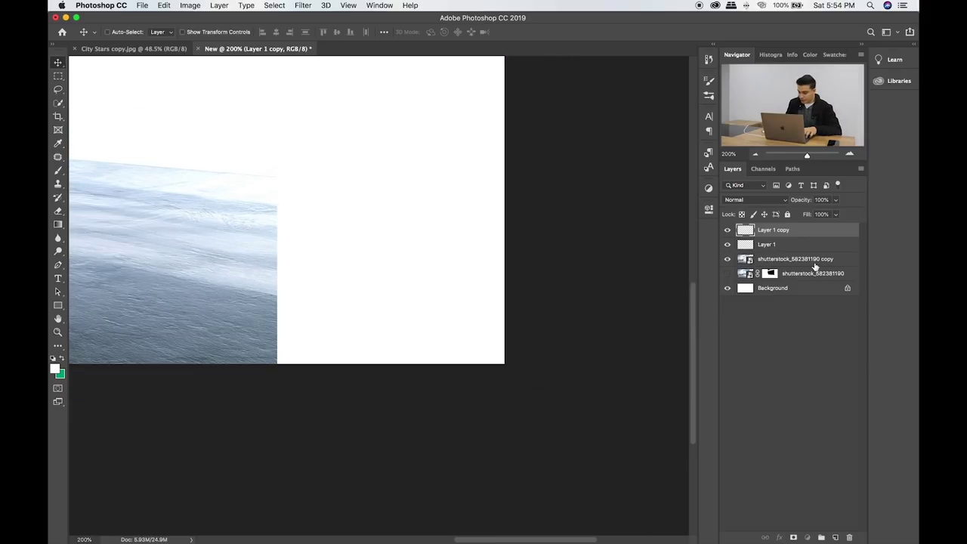
pyautogui.click(814, 264)
pyautogui.press('m')
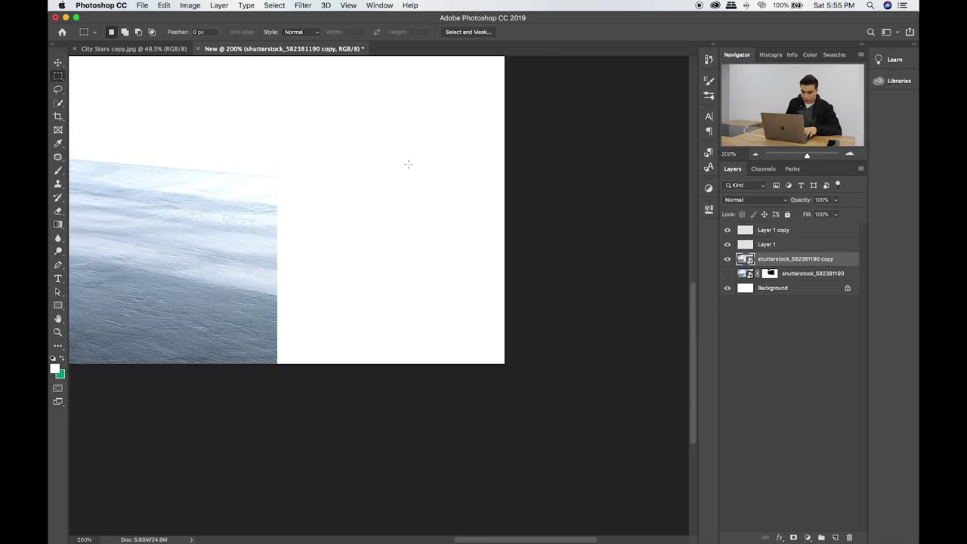
pyautogui.moveTo(310, 145); pyautogui.dragTo(81, 403)
pyautogui.hotkey('ctrl', 'j')
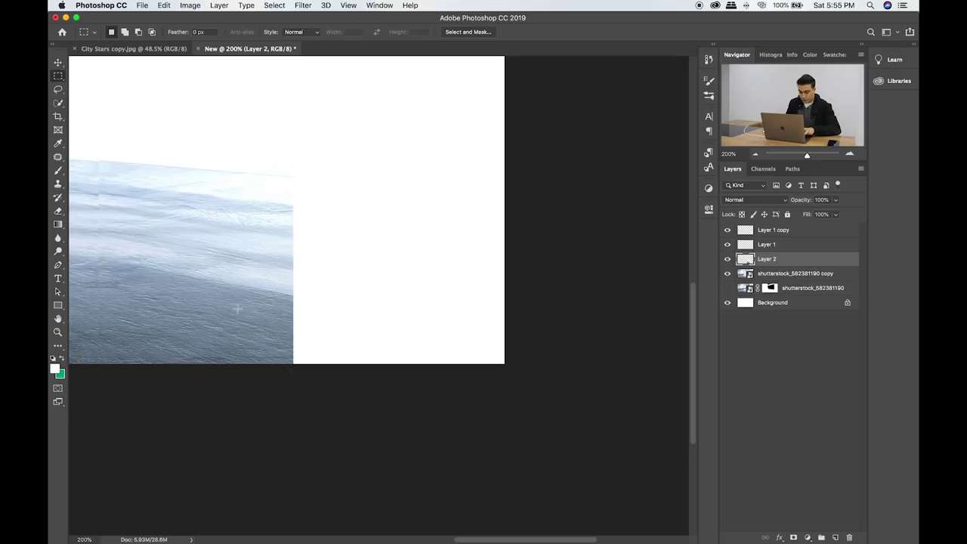
# Slide Layer 2 right to the canvas edge and scale it up to about 119%.
pyautogui.press('v')
pyautogui.moveTo(242, 281); pyautogui.dragTo(411, 289)
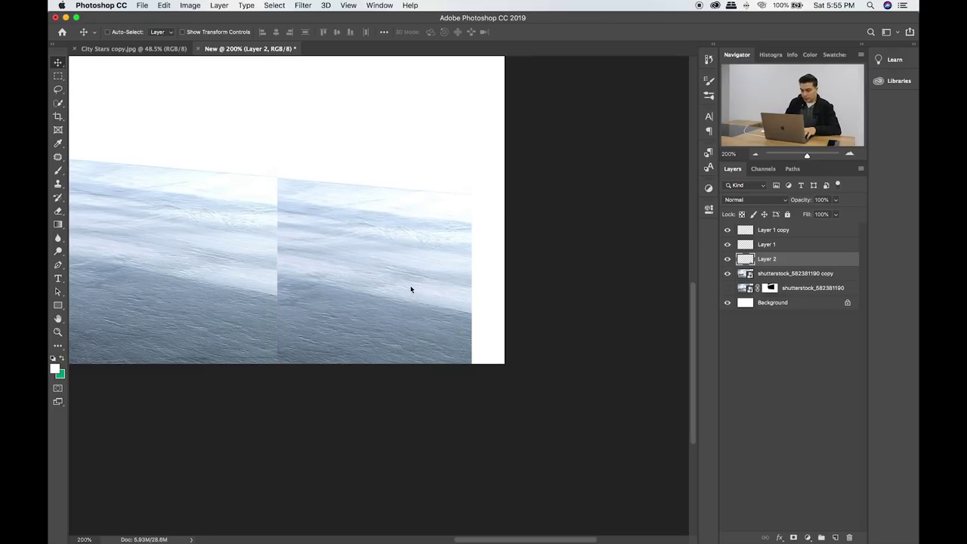
pyautogui.moveTo(411, 290); pyautogui.dragTo(463, 291)
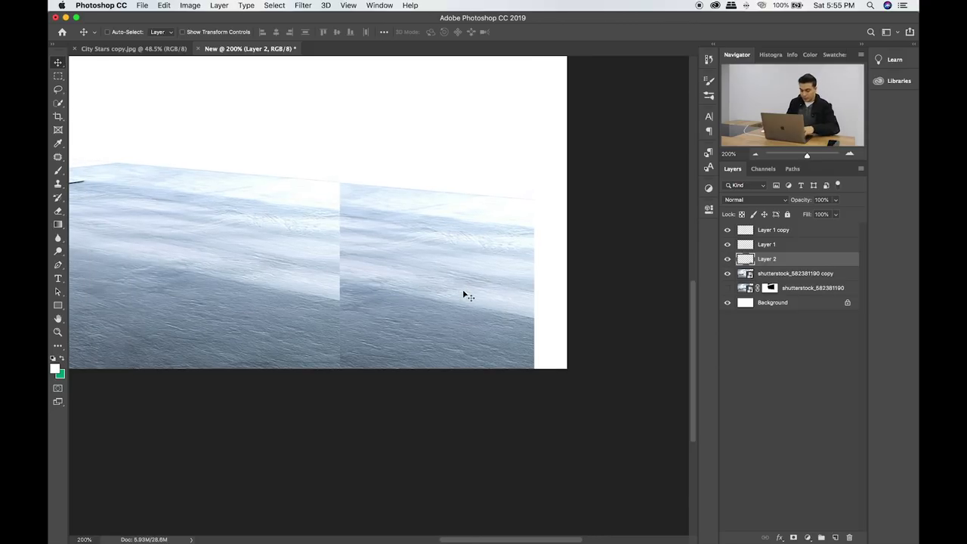
pyautogui.hotkey('ctrl', 't')
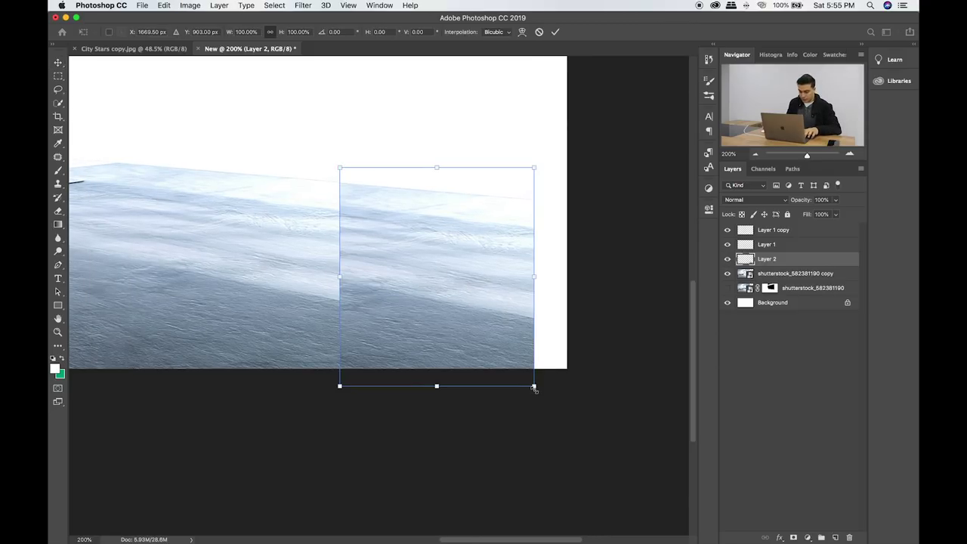
pyautogui.moveTo(533, 386); pyautogui.dragTo(587, 417)
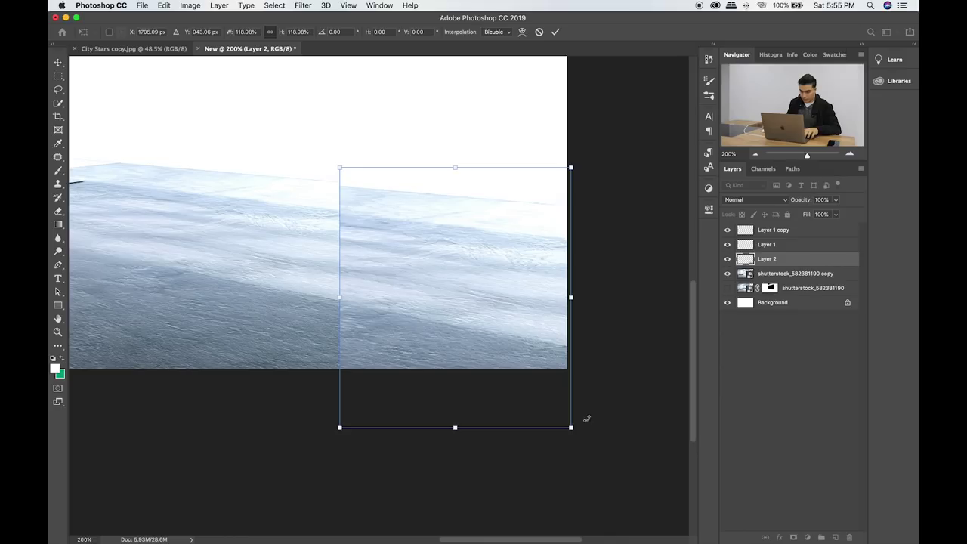
pyautogui.press('Return')
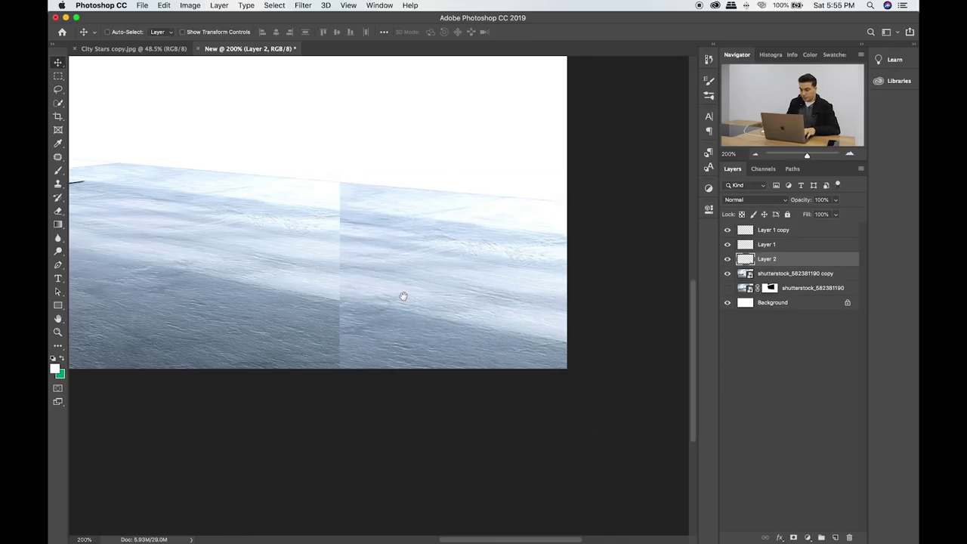
pyautogui.scroll(-3, 477, 309)
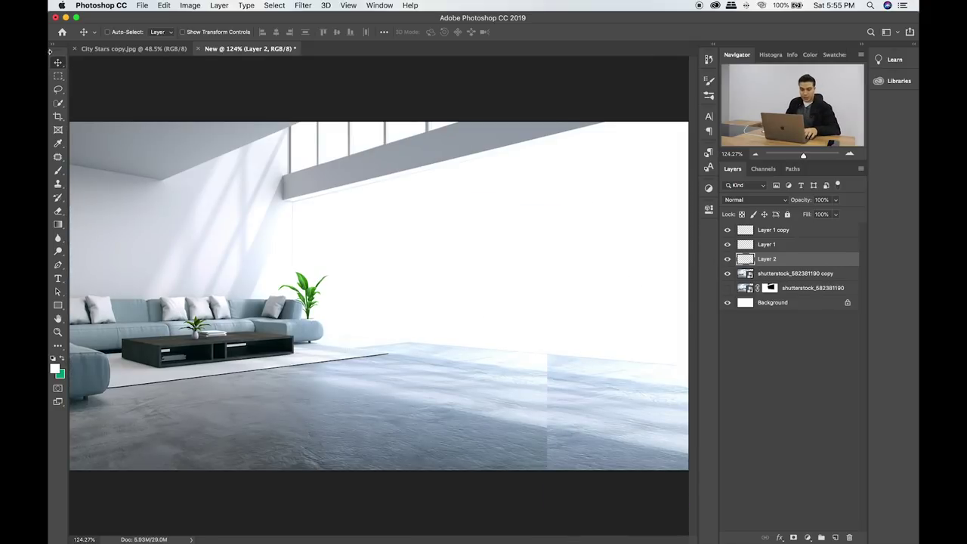
pyautogui.click(58, 76)
# Combine the floor layers into a single smart object, Layer 1 copy.
pyautogui.moveTo(554, 335); pyautogui.dragTo(523, 470)
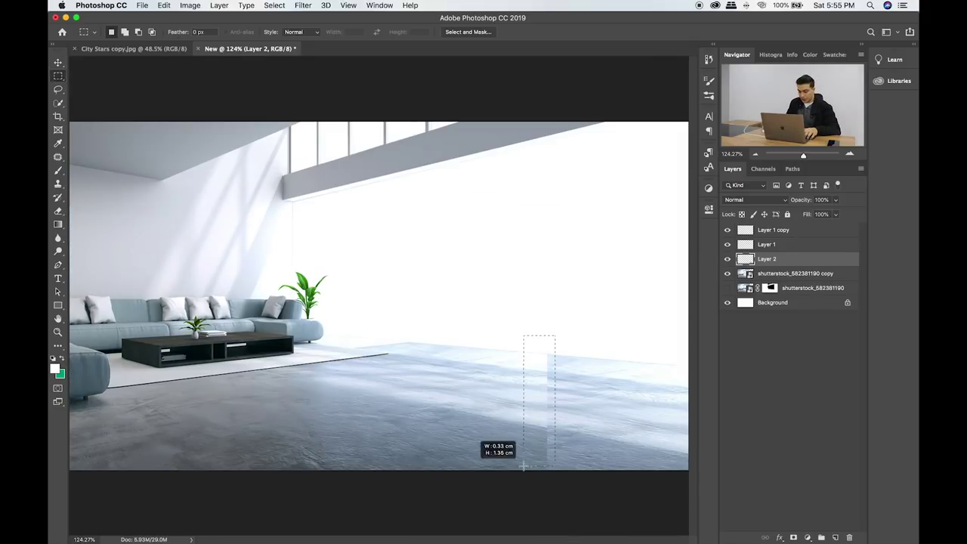
pyautogui.moveTo(562, 334); pyautogui.dragTo(533, 469)
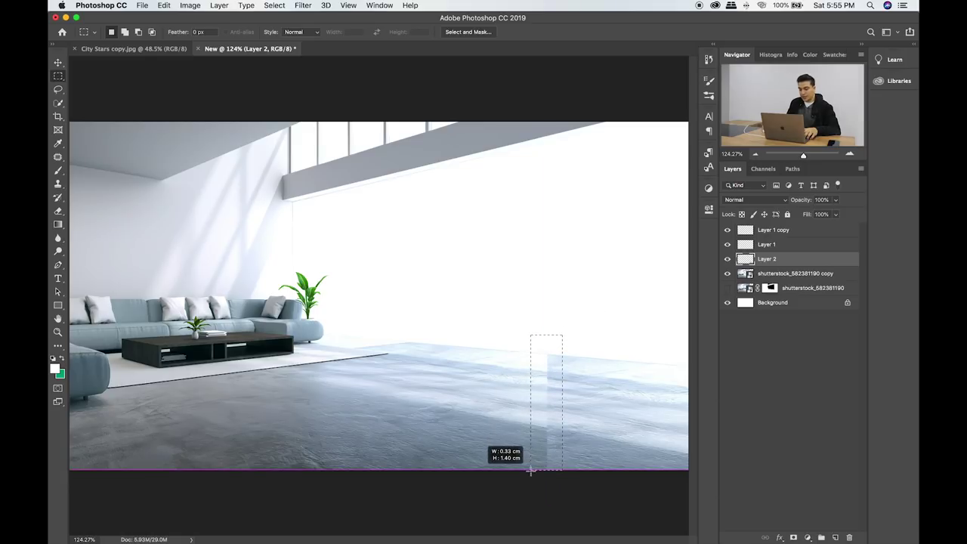
pyautogui.press('super+d')
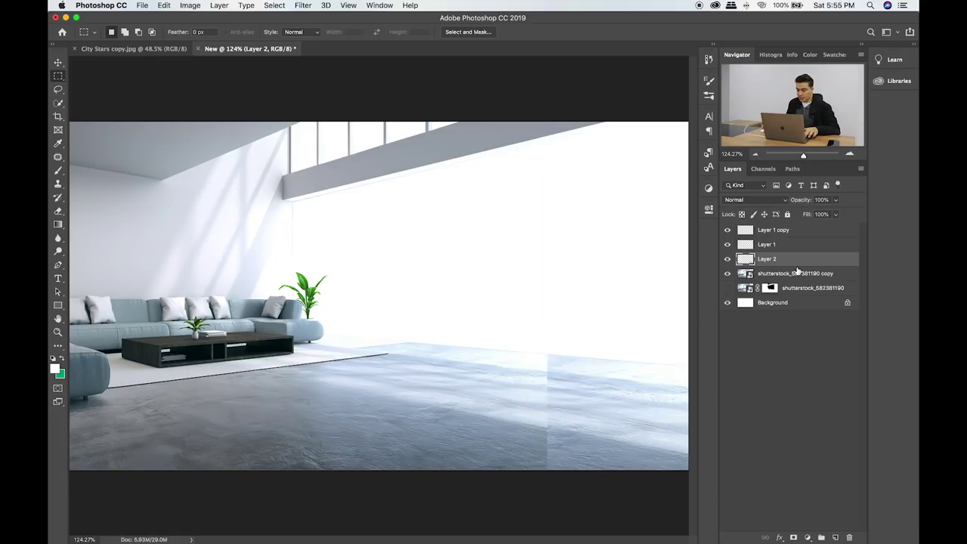
pyautogui.click(796, 274)
pyautogui.keyDown('shift'); pyautogui.click(805, 231); pyautogui.keyUp('shift')
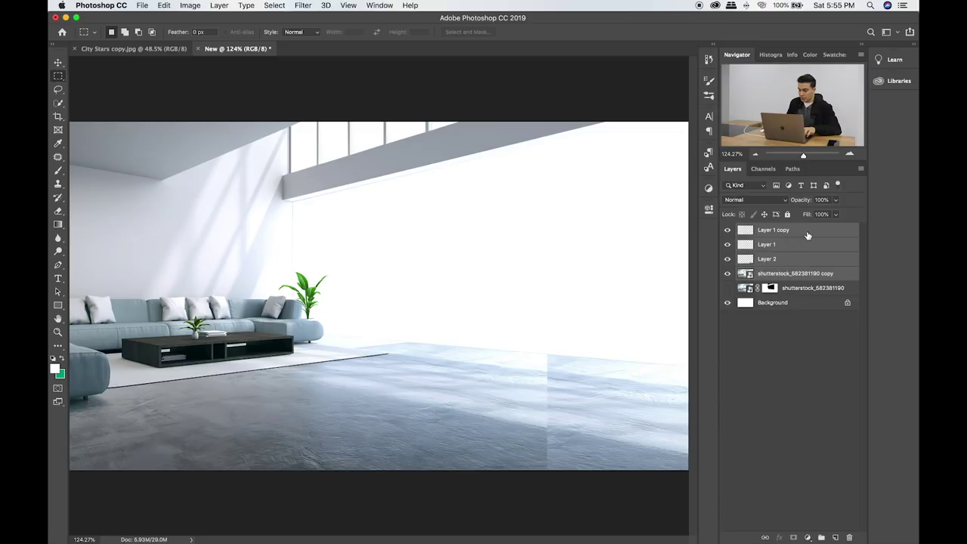
pyautogui.rightClick(810, 231)
pyautogui.click(758, 231)
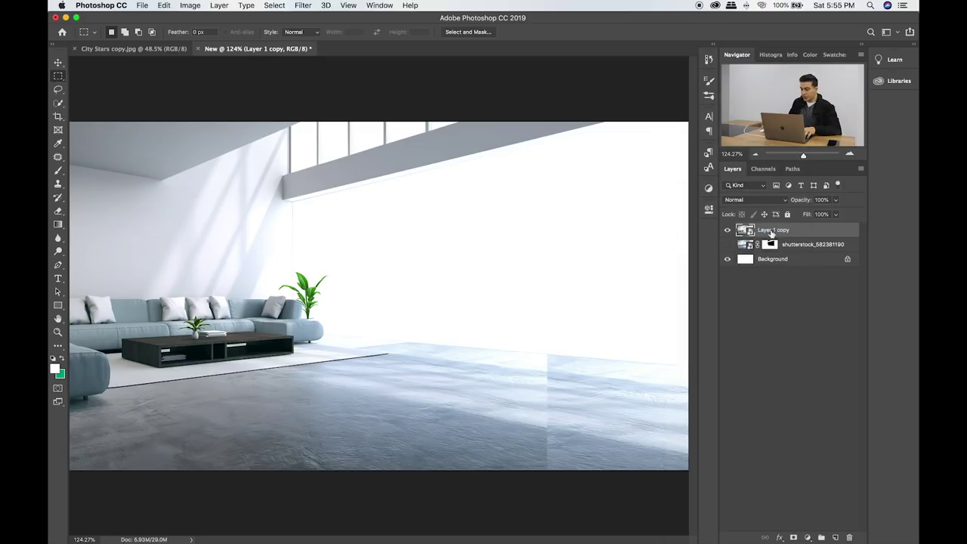
pyautogui.rightClick(771, 233)
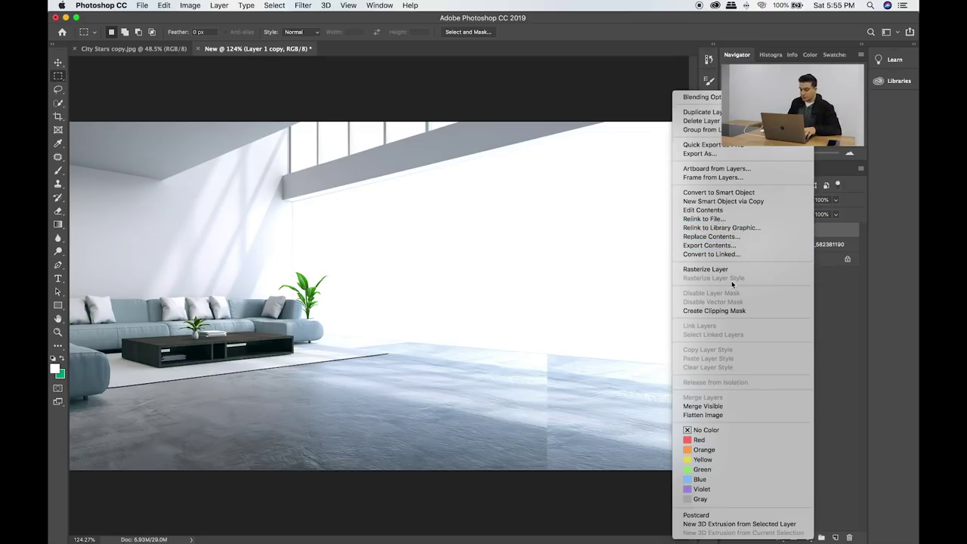
pyautogui.click(594, 335)
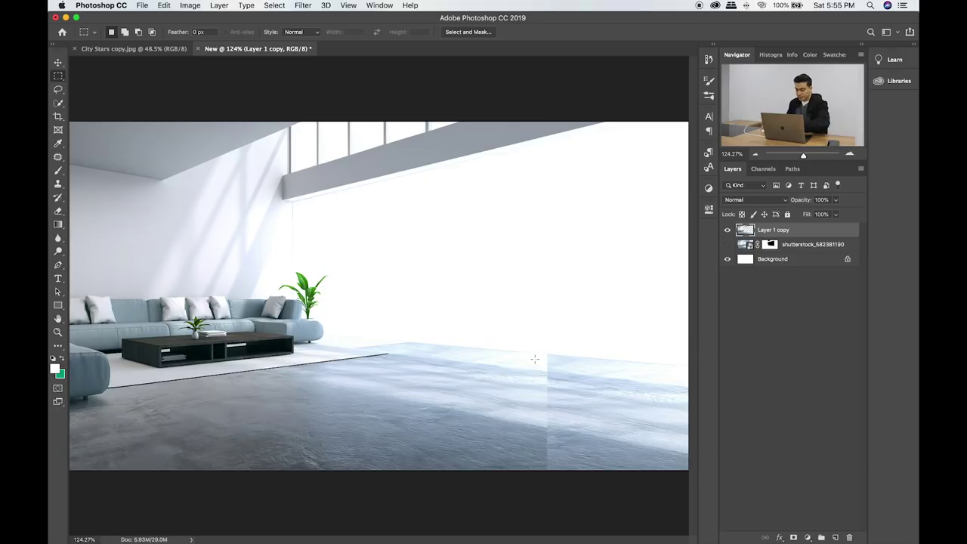
# Patch the floor seam with clean water texture sampled nearby.
pyautogui.scroll(2, 534, 360)
pyautogui.scroll(2, 464, 322)
pyautogui.scroll(2, 423, 272)
pyautogui.scroll(2, 442, 245)
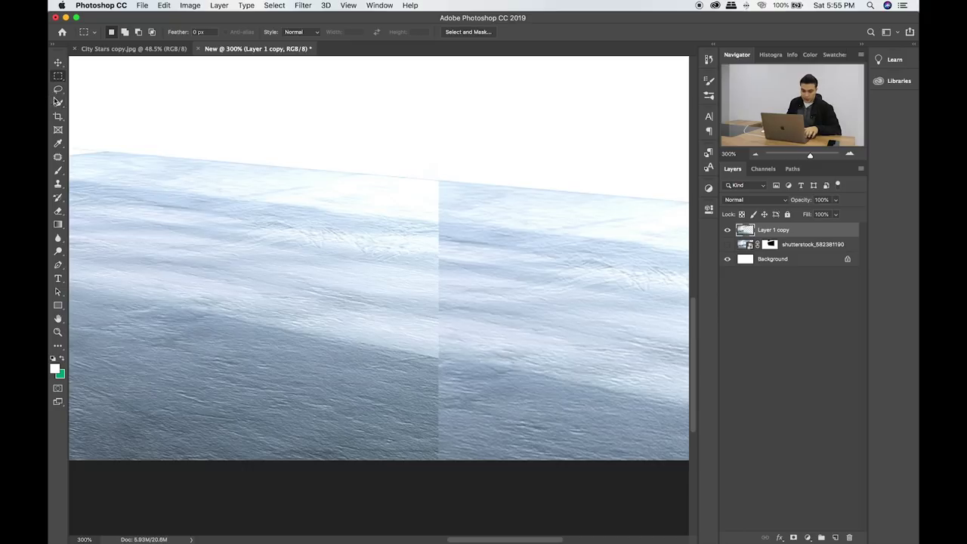
pyautogui.click(58, 156)
pyautogui.moveTo(451, 194); pyautogui.dragTo(493, 198)
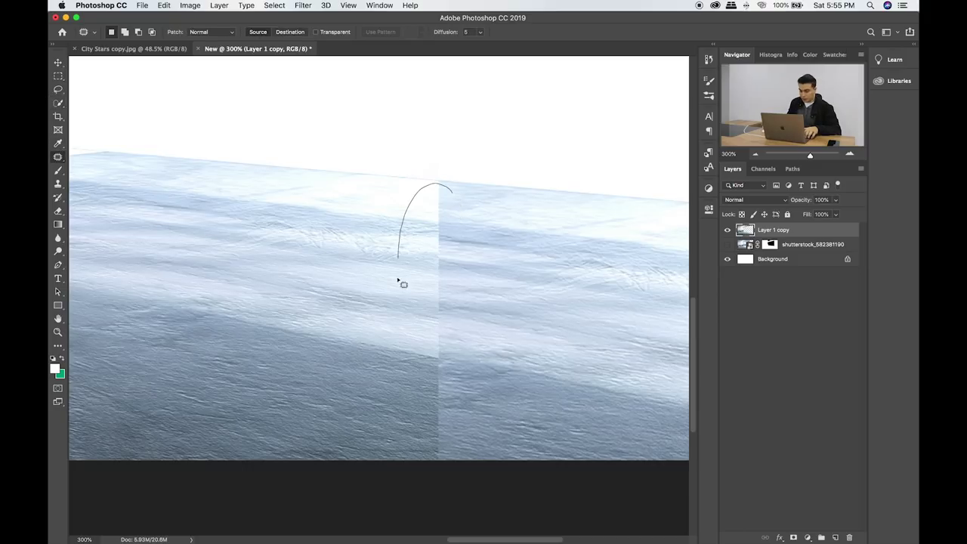
pyautogui.moveTo(464, 282); pyautogui.dragTo(371, 266)
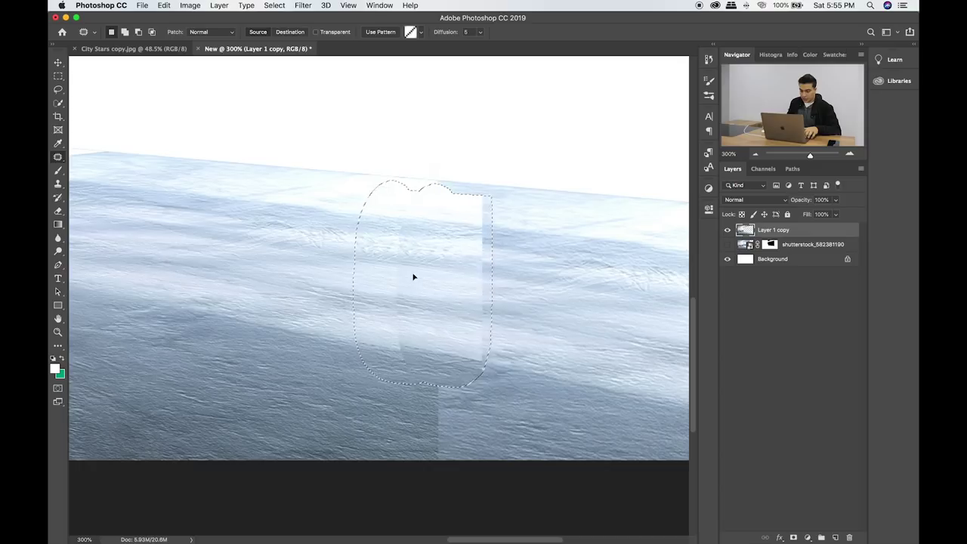
pyautogui.moveTo(370, 265); pyautogui.dragTo(368, 260)
pyautogui.press('super+d')
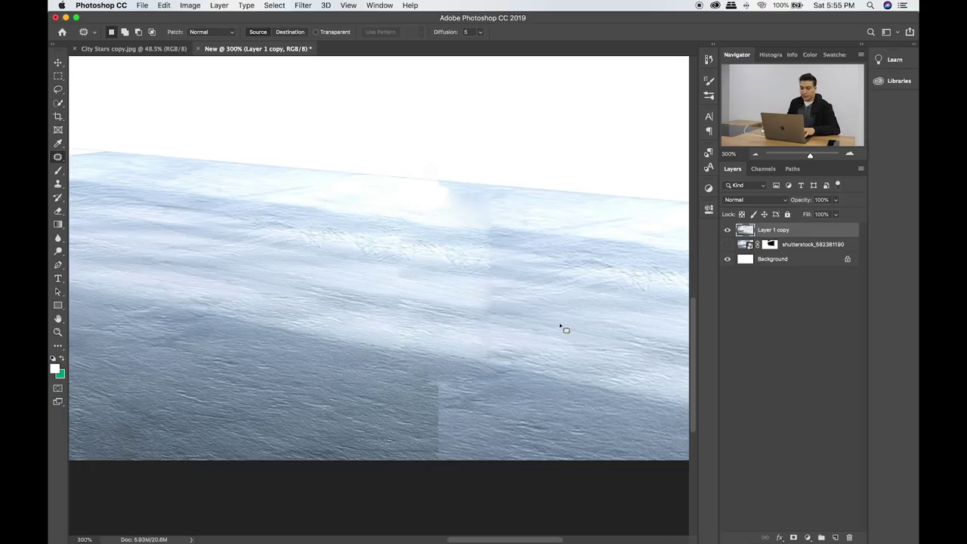
# Patch the dark spots near the bottom of the floor with lighter texture.
pyautogui.scroll(-5, 563, 328)
pyautogui.hscroll(4, 563, 329)
pyautogui.scroll(-2, 491, 302)
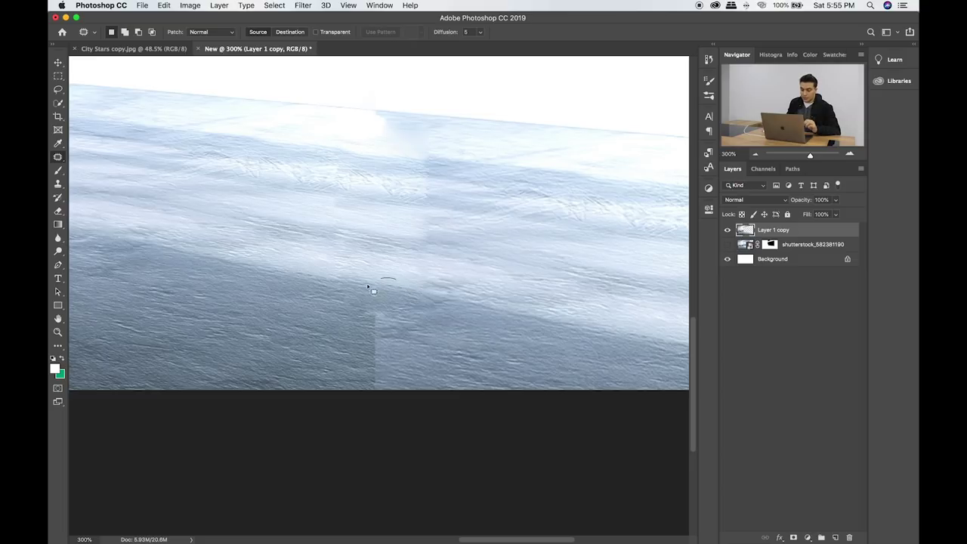
pyautogui.moveTo(375, 284); pyautogui.dragTo(392, 281)
pyautogui.moveTo(376, 371)
pyautogui.mouseDown()
pyautogui.moveTo(435, 362)
pyautogui.moveTo(414, 329)
pyautogui.mouseUp()
pyautogui.click(375, 306)
pyautogui.moveTo(352, 401); pyautogui.dragTo(393, 302)
pyautogui.moveTo(370, 389)
pyautogui.mouseDown()
pyautogui.moveTo(382, 403)
pyautogui.moveTo(393, 378)
pyautogui.moveTo(500, 361)
pyautogui.mouseUp()
pyautogui.click(434, 300)
# Patch the seam at the horizon with texture sampled from the right, then fit the image on screen.
pyautogui.moveTo(433, 301); pyautogui.dragTo(451, 347)
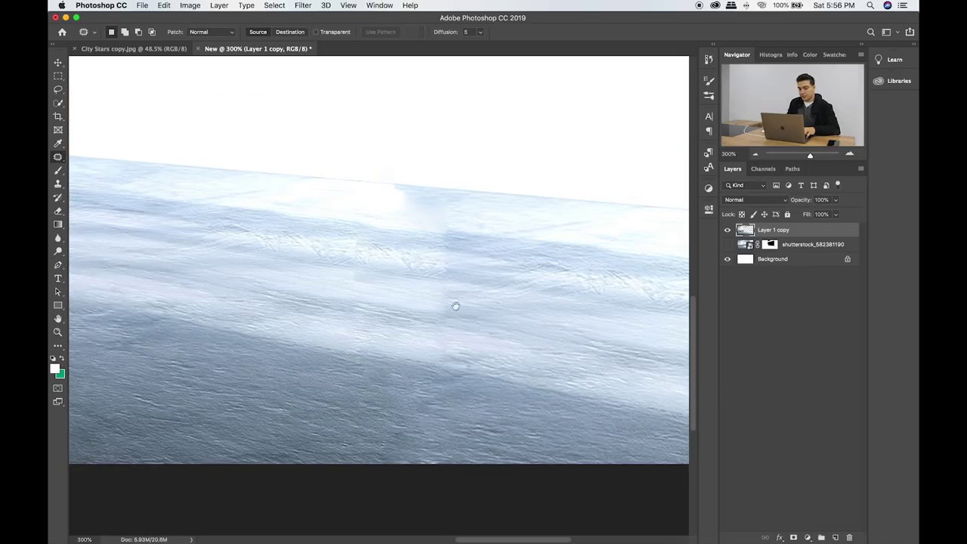
pyautogui.moveTo(412, 182)
pyautogui.mouseDown()
pyautogui.moveTo(408, 204)
pyautogui.moveTo(527, 213)
pyautogui.mouseUp()
pyautogui.press('super+z')
pyautogui.press('super+shift+z')
pyautogui.moveTo(421, 184)
pyautogui.mouseDown()
pyautogui.moveTo(319, 182)
pyautogui.moveTo(432, 215)
pyautogui.mouseUp()
pyautogui.moveTo(330, 199); pyautogui.dragTo(288, 187)
pyautogui.press('super+d')
pyautogui.press('super+z')
pyautogui.press('super+z')
pyautogui.moveTo(444, 197); pyautogui.dragTo(491, 306)
pyautogui.moveTo(453, 283)
pyautogui.mouseDown()
pyautogui.moveTo(552, 292)
pyautogui.moveTo(581, 319)
pyautogui.mouseUp()
pyautogui.press('super+d')
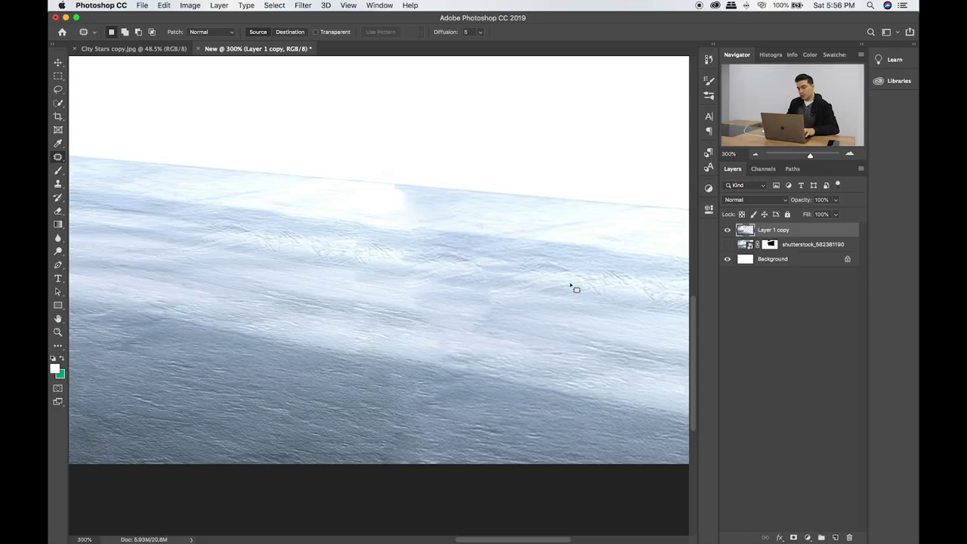
pyautogui.press('super+0')
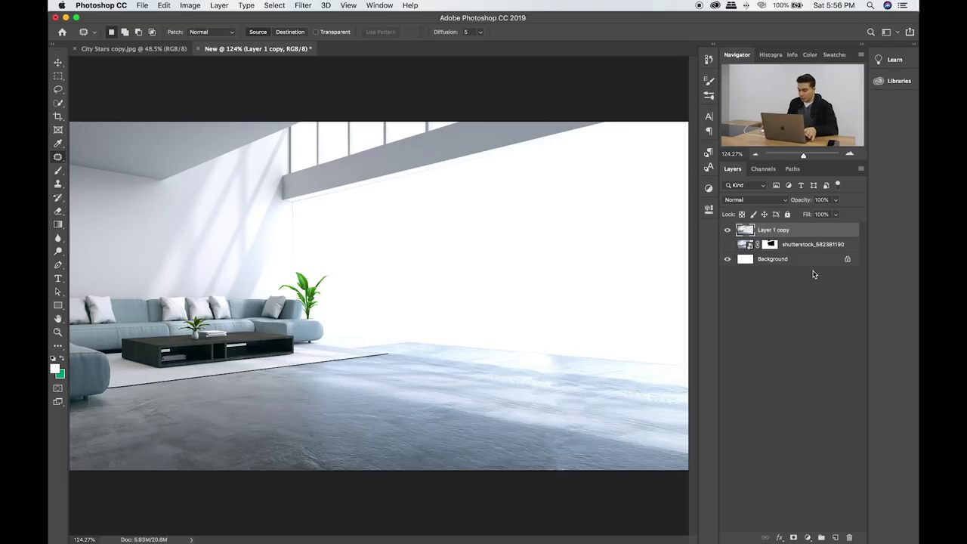
# Add a layer mask to Layer 1 copy and set a size-200 brush.
pyautogui.click(794, 537)
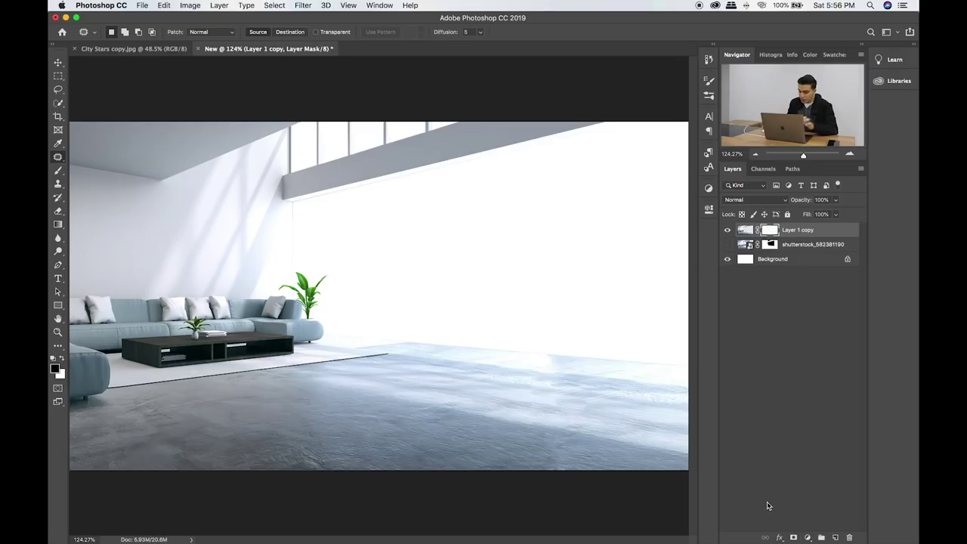
pyautogui.press('b')
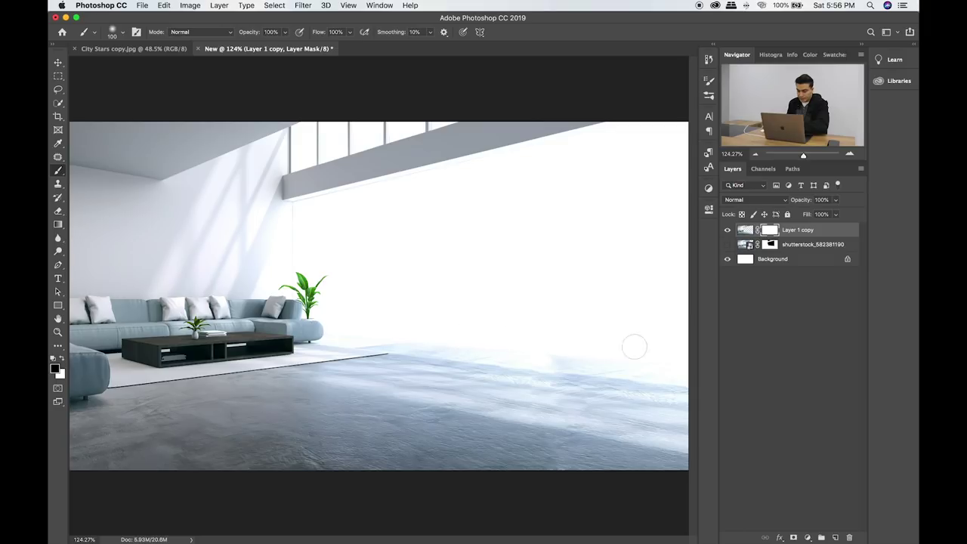
pyautogui.press(']')
pyautogui.press(']')
pyautogui.press(']')
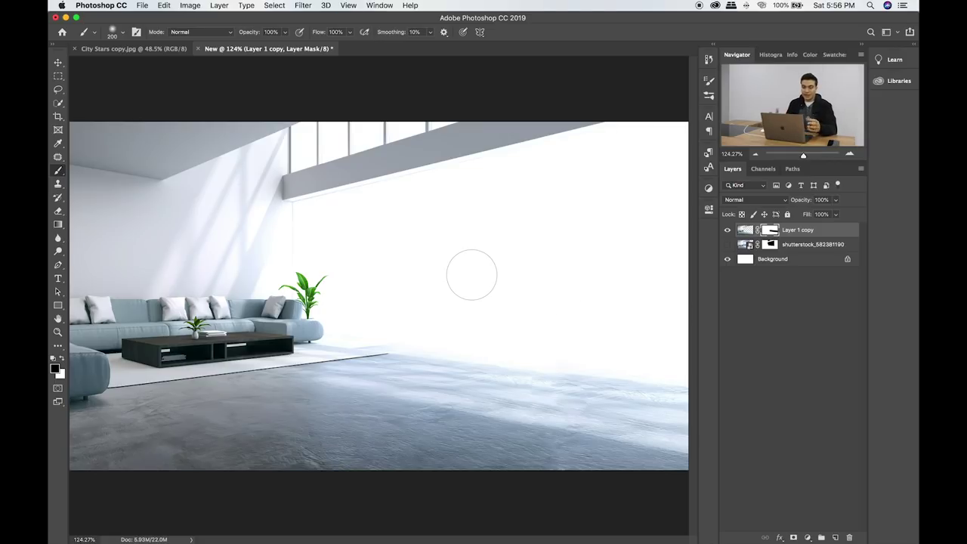
# Convert Layer 1 copy to a smart object and delete the shutterstock_582381190 layer.
pyautogui.click(814, 235)
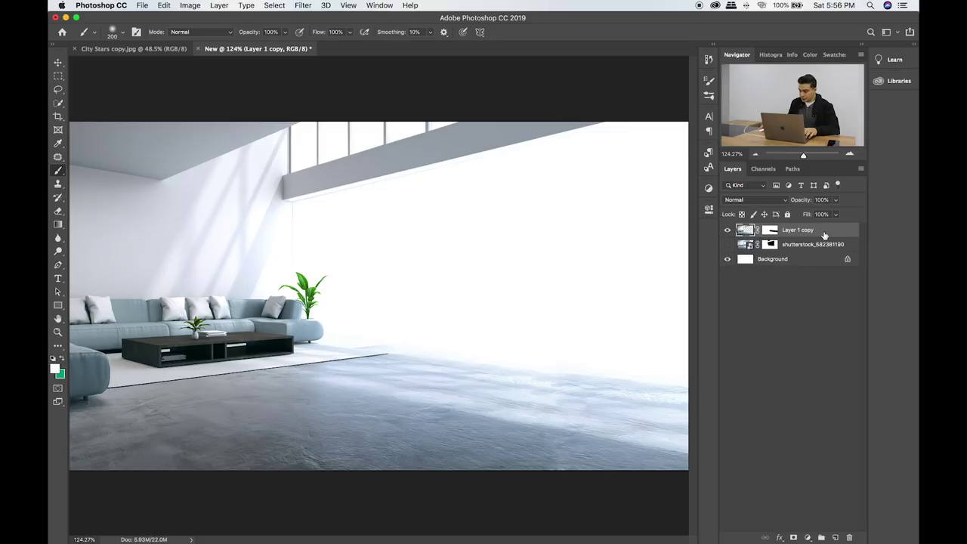
pyautogui.rightClick(829, 236)
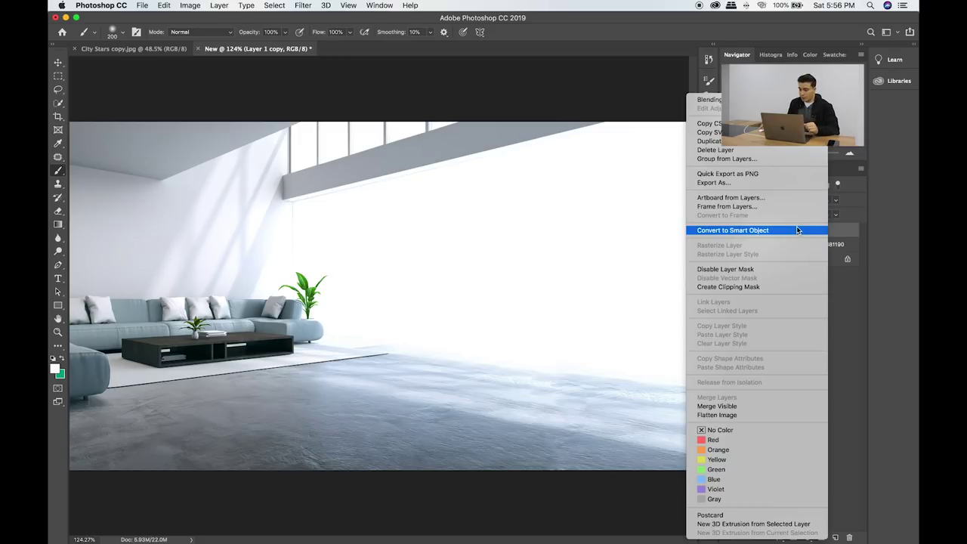
pyautogui.click(798, 228)
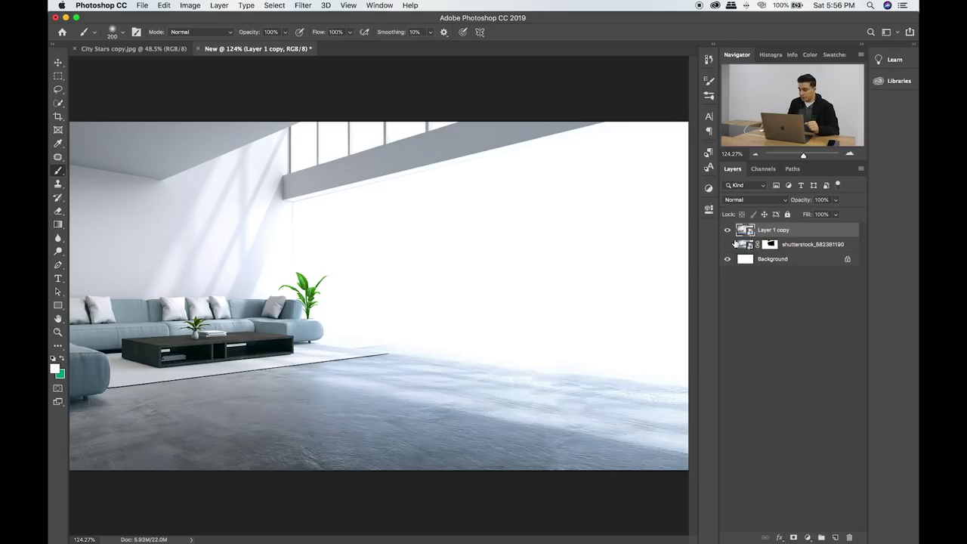
pyautogui.click(826, 246)
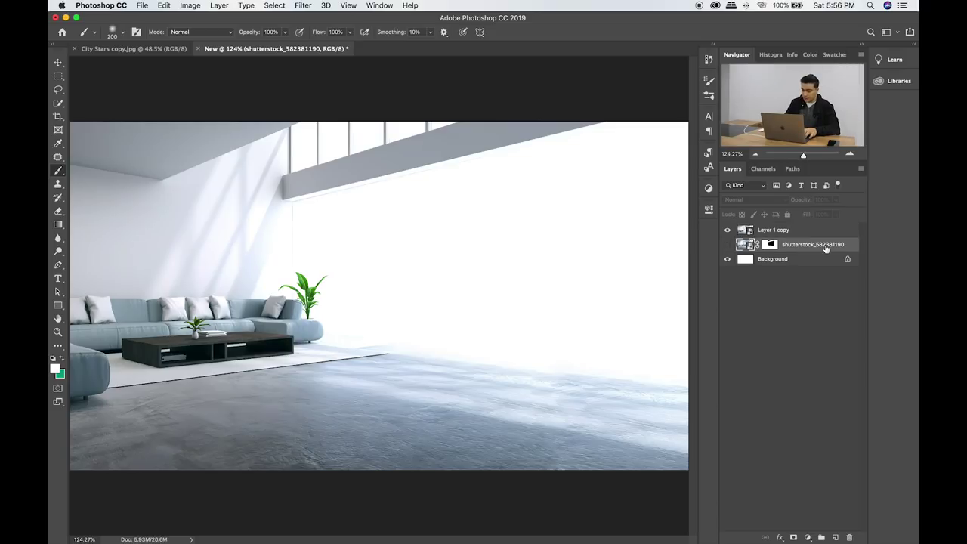
pyautogui.press('Delete')
pyautogui.press('super+Tab')
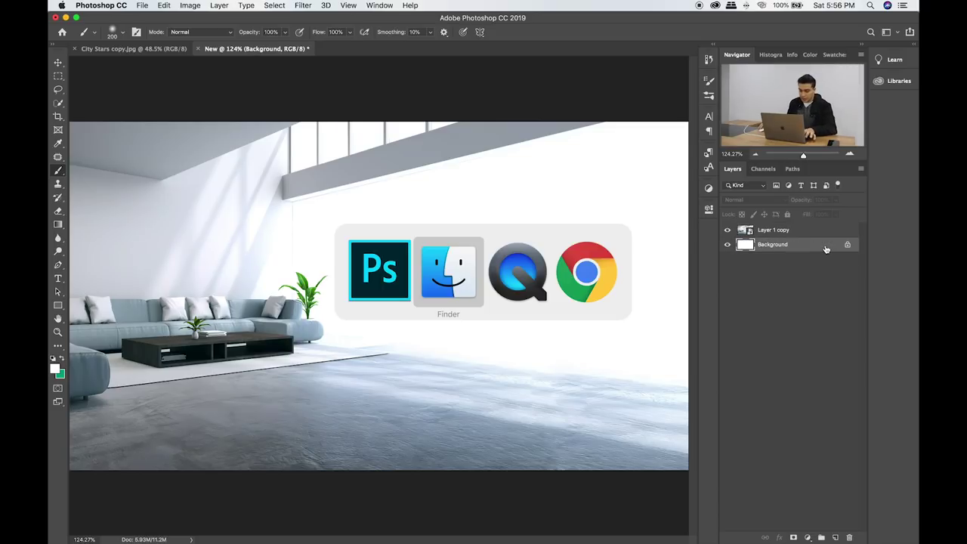
# Preview shutterstock_371429575.jpg in Finder and place it into the composition behind the room.
pyautogui.click(614, 410)
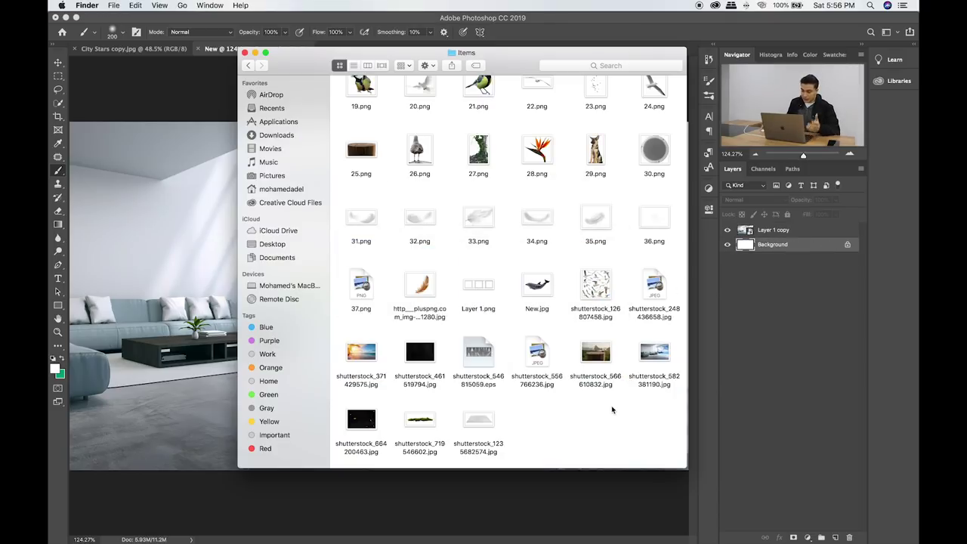
pyautogui.click(359, 368)
pyautogui.press('space')
pyautogui.press('space')
pyautogui.moveTo(369, 359)
pyautogui.mouseDown()
pyautogui.moveTo(266, 259)
pyautogui.moveTo(151, 215)
pyautogui.mouseUp()
pyautogui.press('Return')
# Nudge the beach image slightly right so the sky aligns behind the window.
pyautogui.press('v')
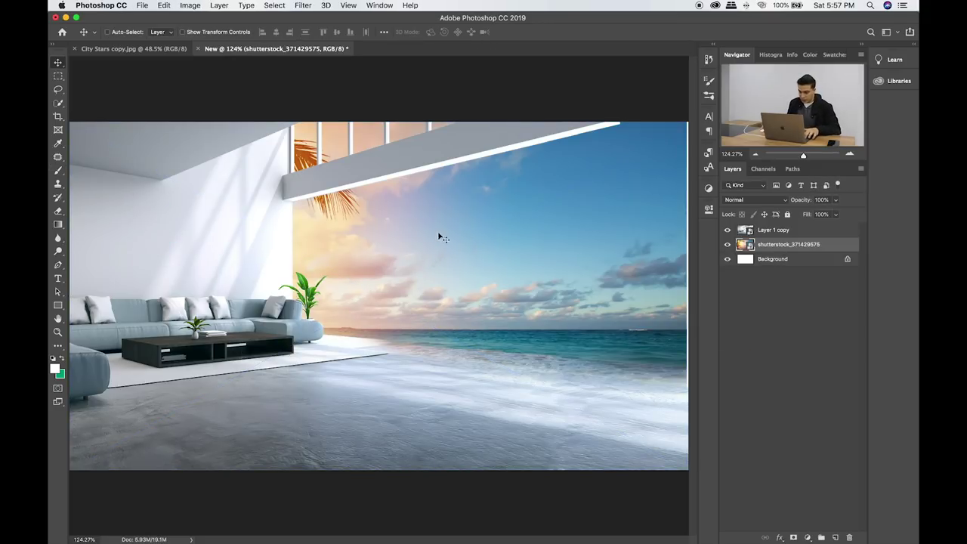
pyautogui.moveTo(517, 239); pyautogui.dragTo(517, 239)
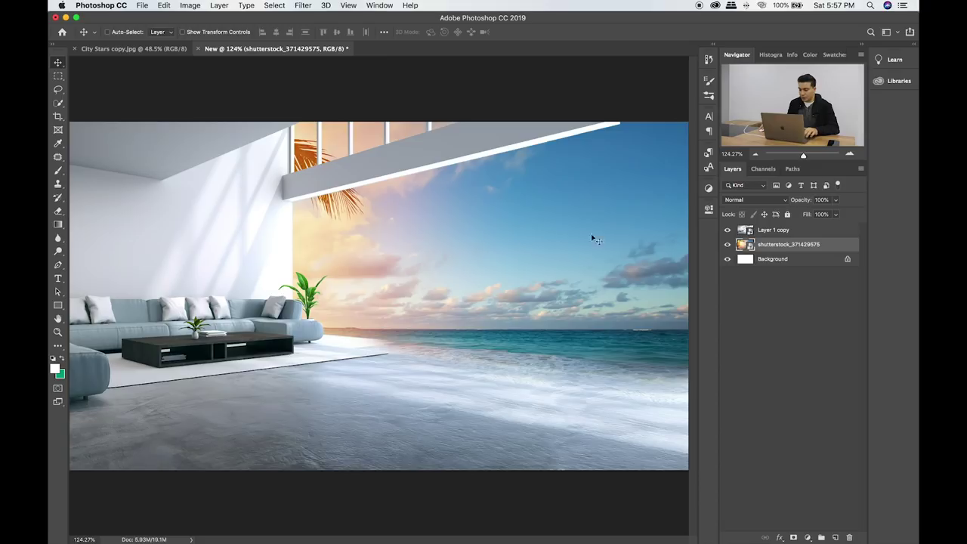
pyautogui.moveTo(563, 260); pyautogui.dragTo(577, 260)
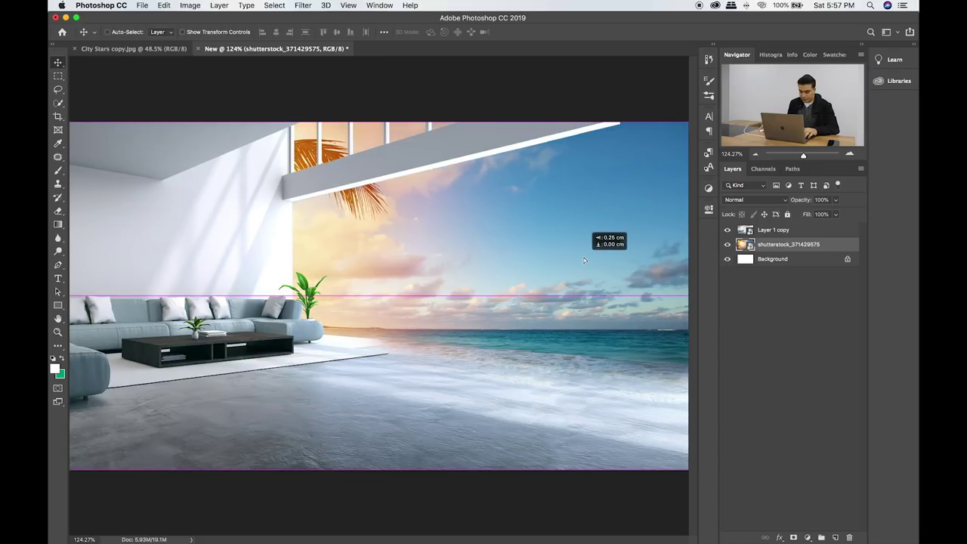
pyautogui.moveTo(577, 260); pyautogui.dragTo(529, 277)
pyautogui.press('super+plus')
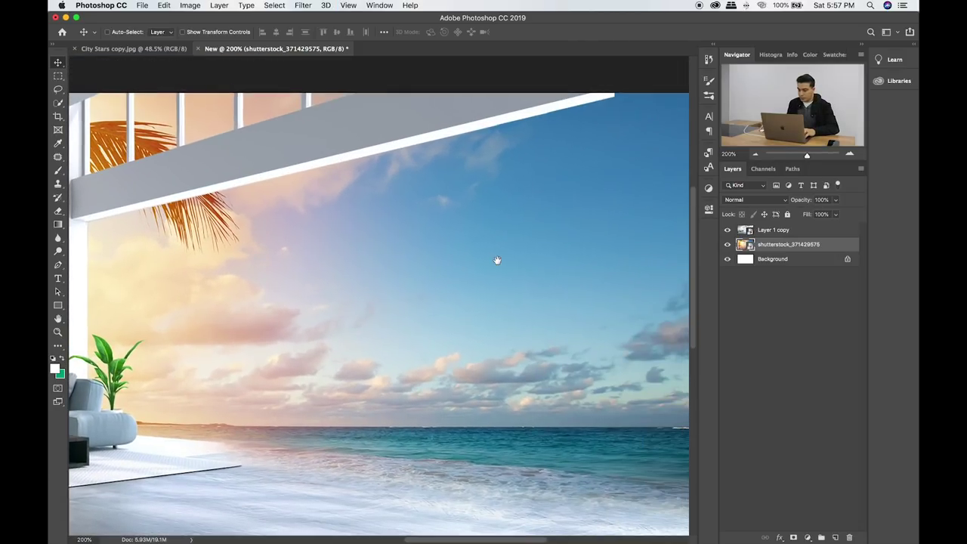
pyautogui.moveTo(558, 187)
pyautogui.mouseDown()
pyautogui.moveTo(464, 209)
pyautogui.moveTo(397, 347)
pyautogui.mouseUp()
pyautogui.press('super+plus')
pyautogui.press('super+plus')
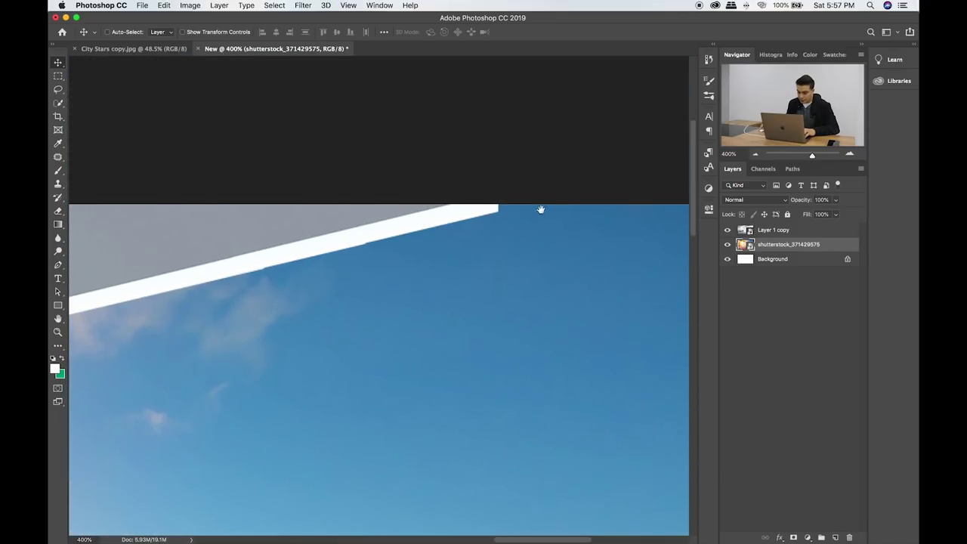
# Scale Layer 1 copy to about 104.6% and shift it left so it covers the canvas.
pyautogui.click(786, 234)
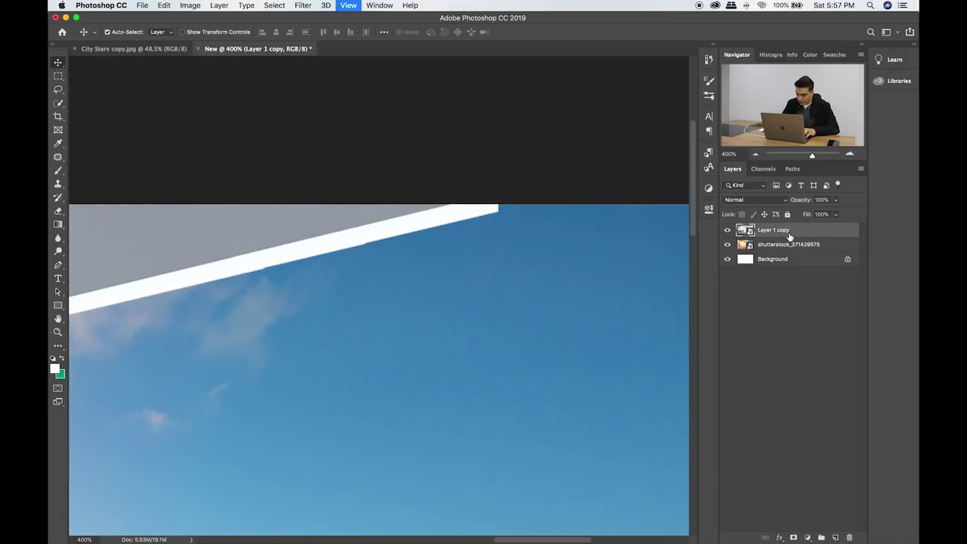
pyautogui.press('super+0')
pyautogui.press('super+t')
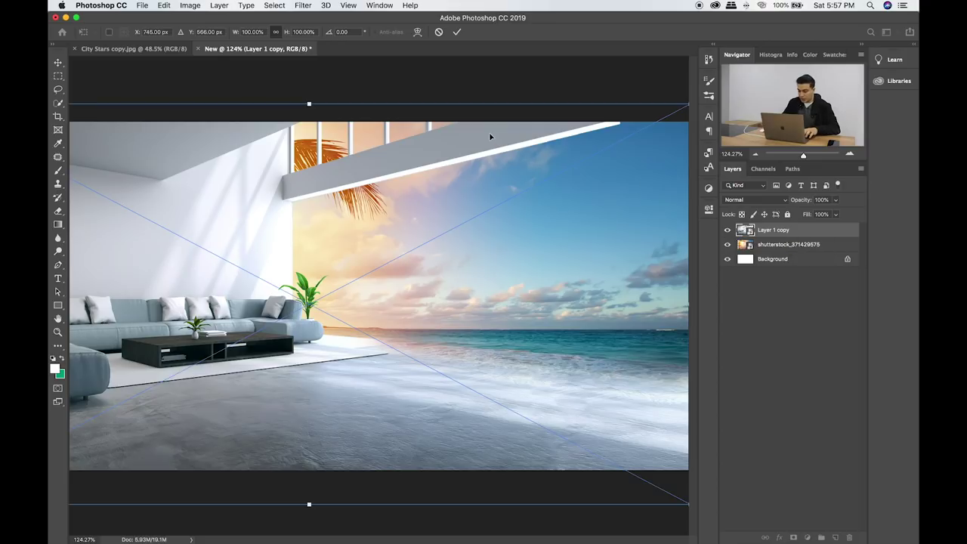
pyautogui.press('super+minus')
pyautogui.press('super+minus')
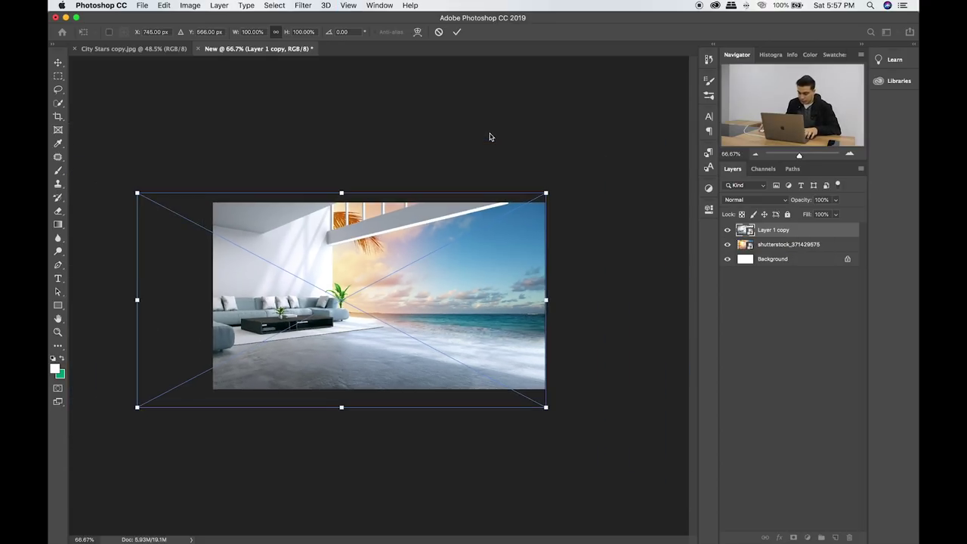
pyautogui.moveTo(547, 193); pyautogui.dragTo(556, 187)
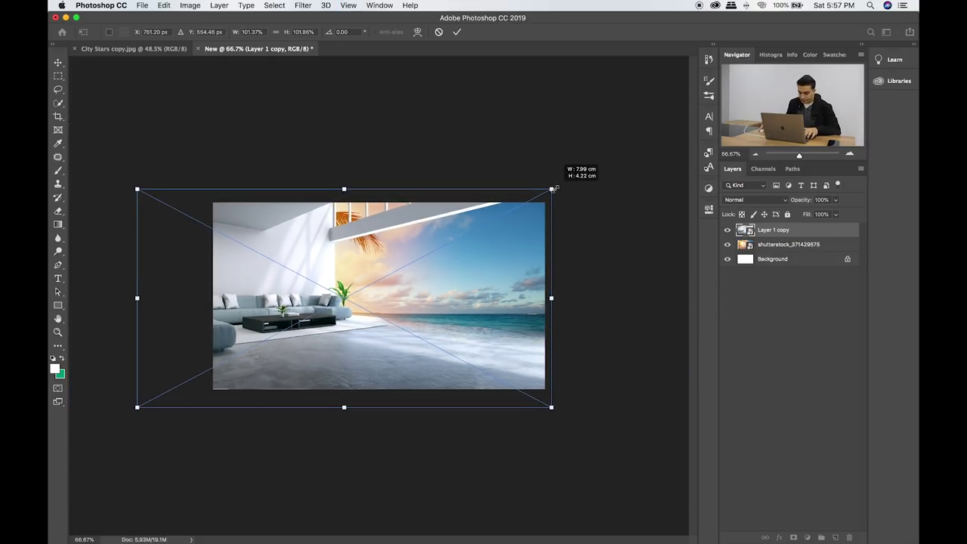
pyautogui.moveTo(494, 239); pyautogui.dragTo(482, 239)
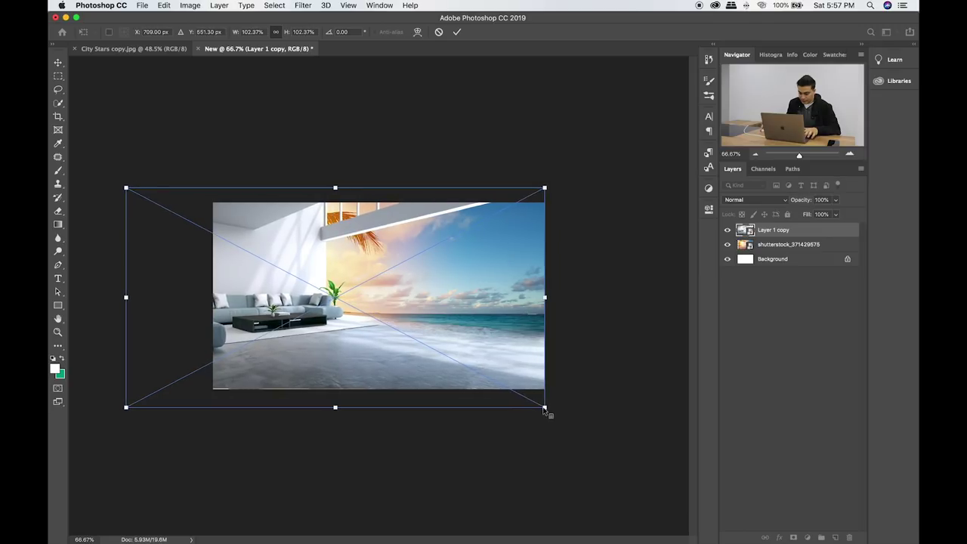
pyautogui.moveTo(545, 409); pyautogui.dragTo(549, 408)
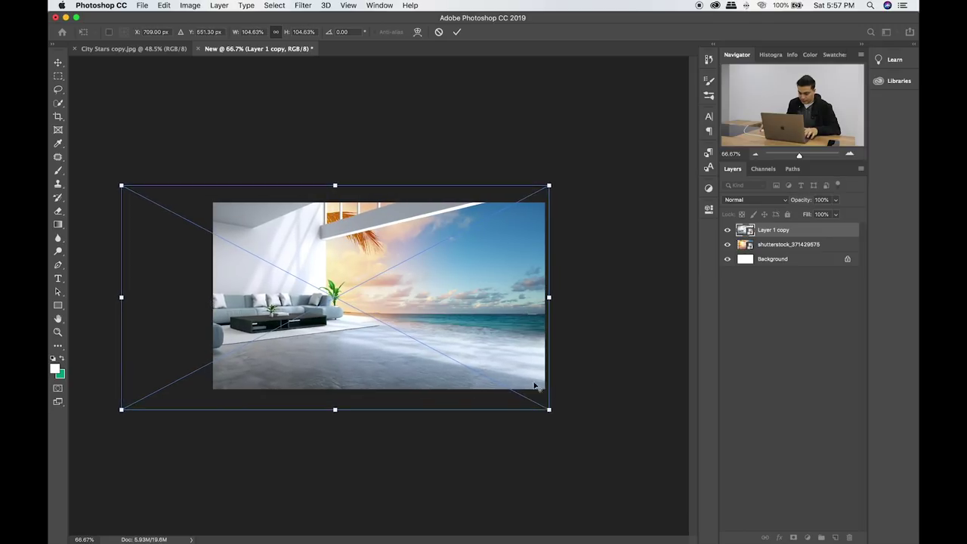
pyautogui.moveTo(512, 346); pyautogui.dragTo(513, 338)
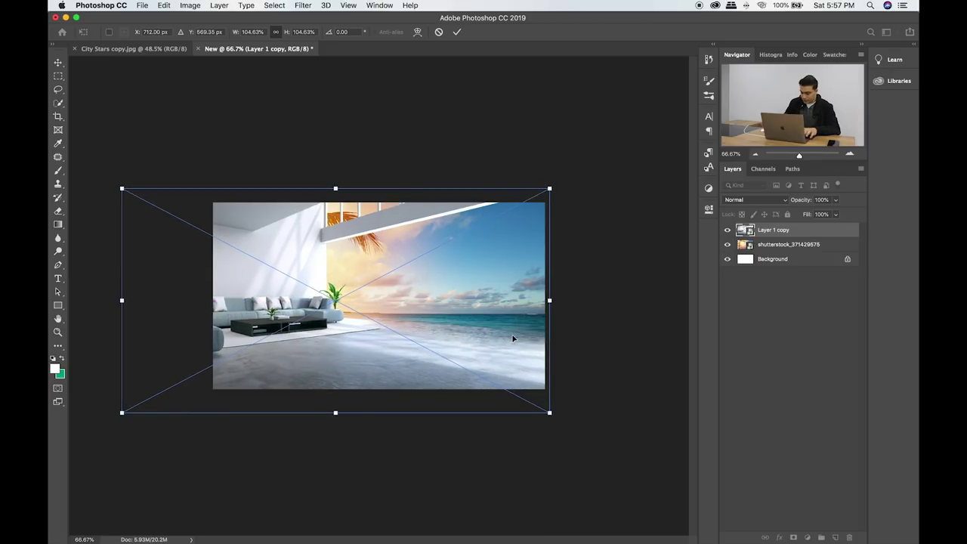
pyautogui.press('Return')
# Zoom in to check where the beam meets the sky, then view the whole image.
pyautogui.press('super+0')
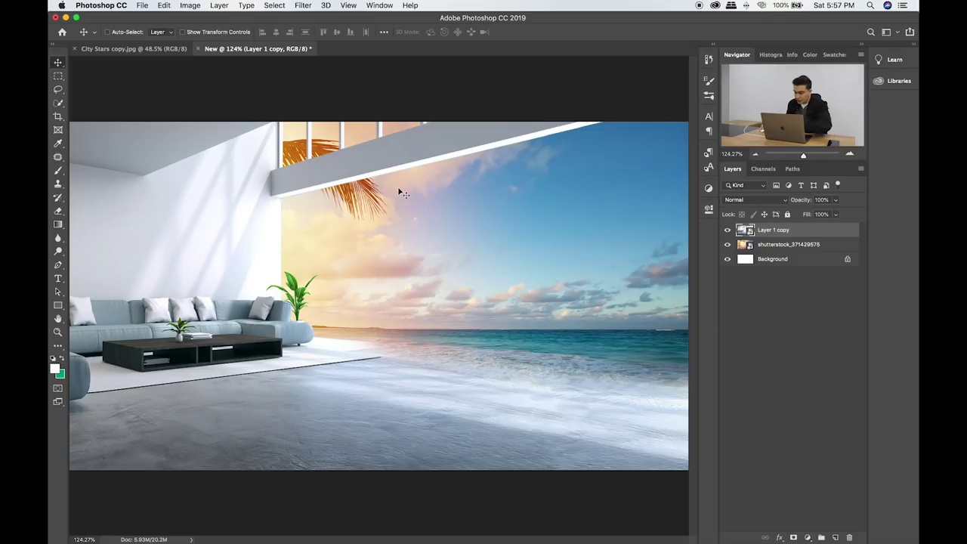
pyautogui.press('super+plus')
pyautogui.press('super+plus')
pyautogui.scroll(5, 423, 219)
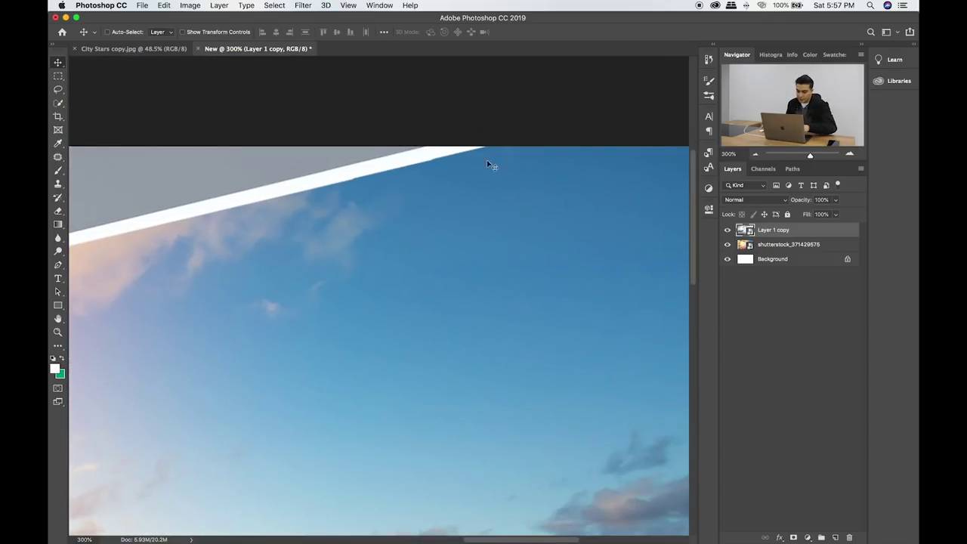
pyautogui.press('super+0')
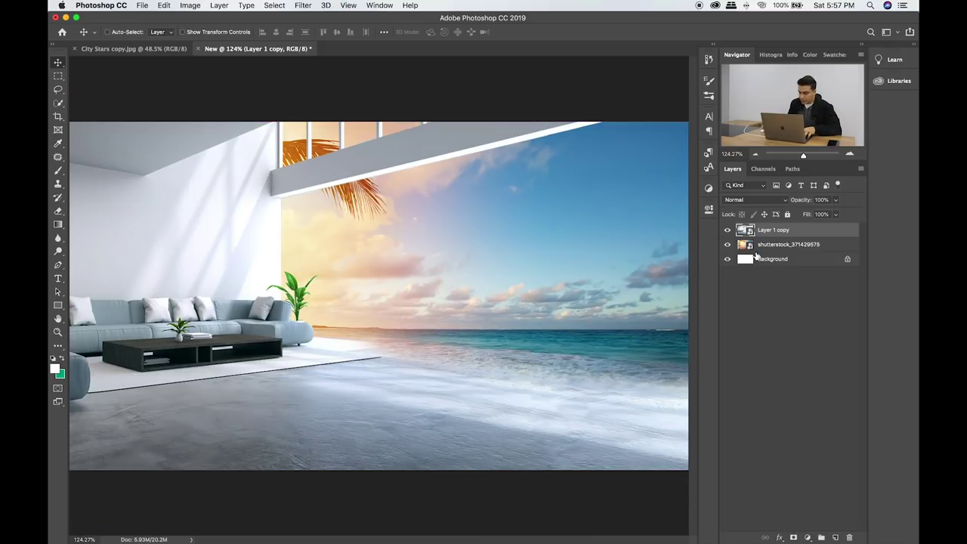
pyautogui.click(727, 244)
pyautogui.click(728, 245)
# Add a layer mask to Layer 1 copy and set up a black brush at size 90.
pyautogui.click(793, 537)
pyautogui.press('b')
pyautogui.press('d')
pyautogui.press('x')
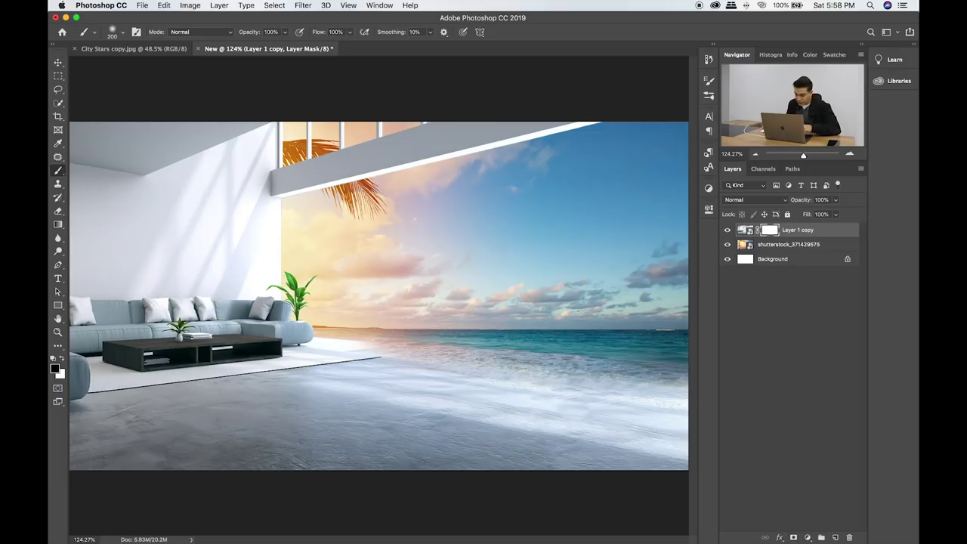
pyautogui.press('[')
pyautogui.press('[')
pyautogui.press('[')
pyautogui.press('[')
pyautogui.press('[')
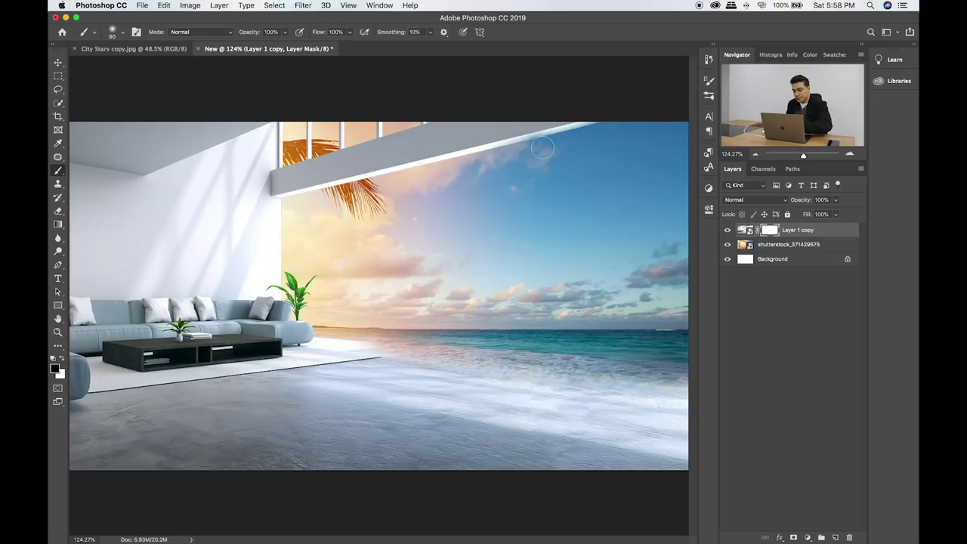
# Undo the beam stroke and lower the brush opacity to 20%.
pyautogui.press('super+z')
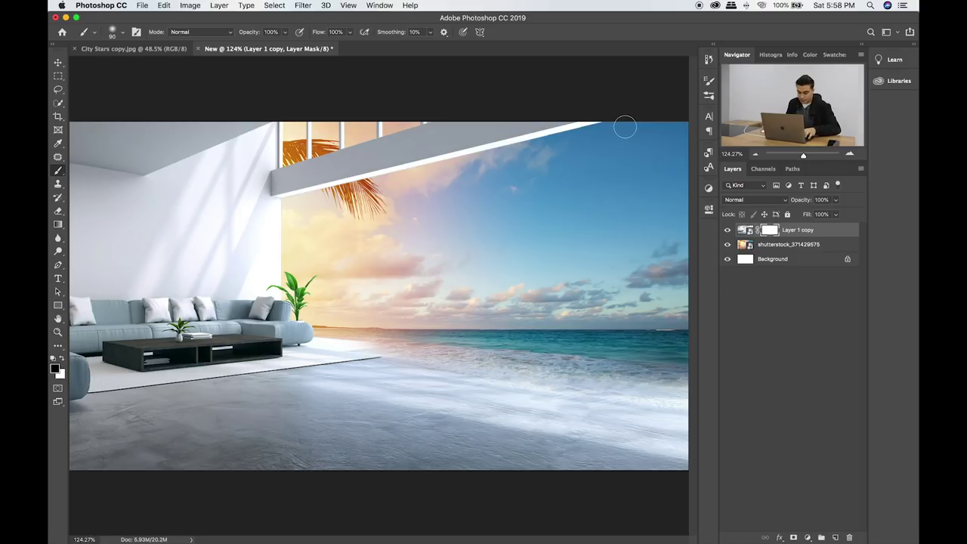
pyautogui.press('2')
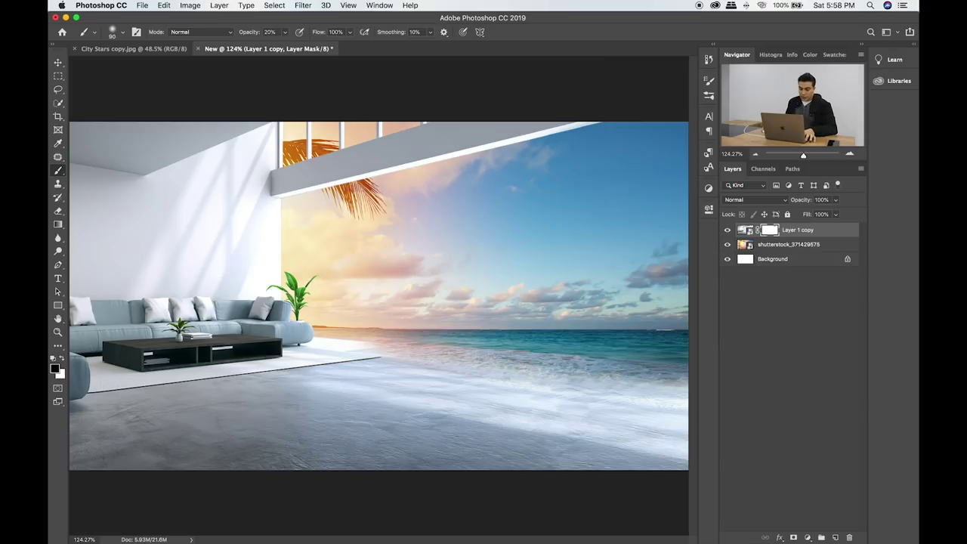
pyautogui.press('super+Tab')
pyautogui.scroll(2, 548, 189)
# Find New.jpg in the Items folder and drop it onto Photoshop in the Dock.
pyautogui.scroll(5, 588, 176)
pyautogui.click(650, 165)
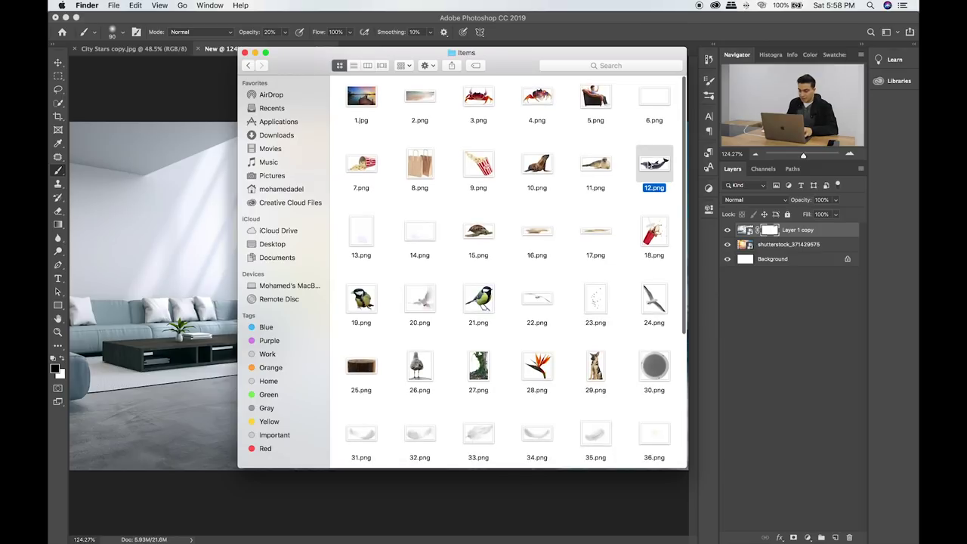
pyautogui.scroll(-2, 524, 227)
pyautogui.scroll(-2, 524, 250)
pyautogui.scroll(-1, 525, 272)
pyautogui.click(542, 363)
pyautogui.moveTo(544, 364); pyautogui.dragTo(361, 518)
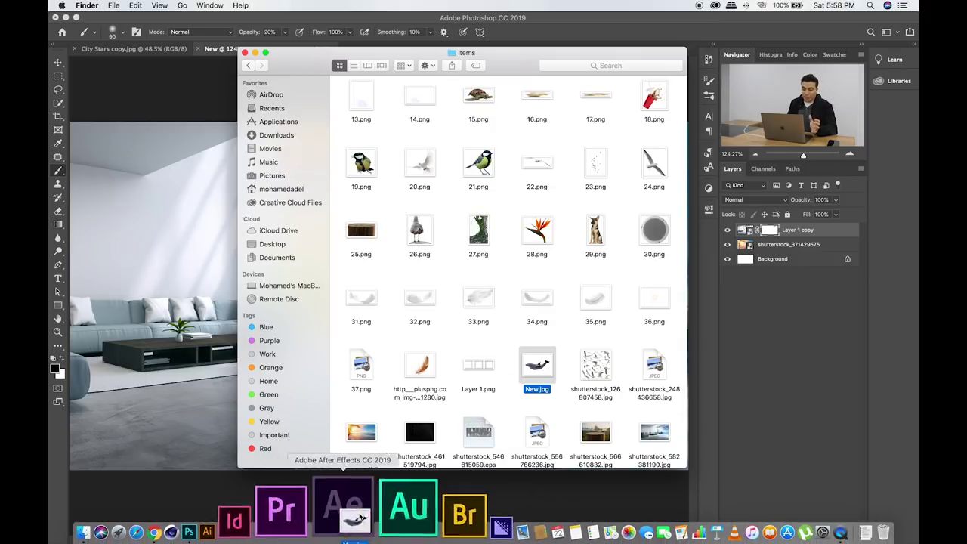
pyautogui.moveTo(362, 519); pyautogui.dragTo(253, 510)
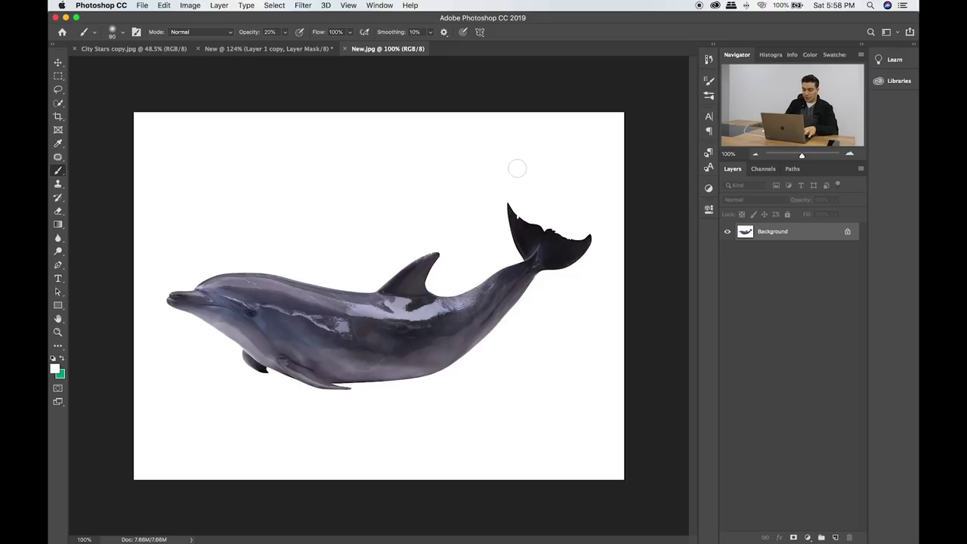
# Unlock the dolphin background as Layer 0, duplicate it, and desaturate the copy to greyscale.
pyautogui.press('super+0')
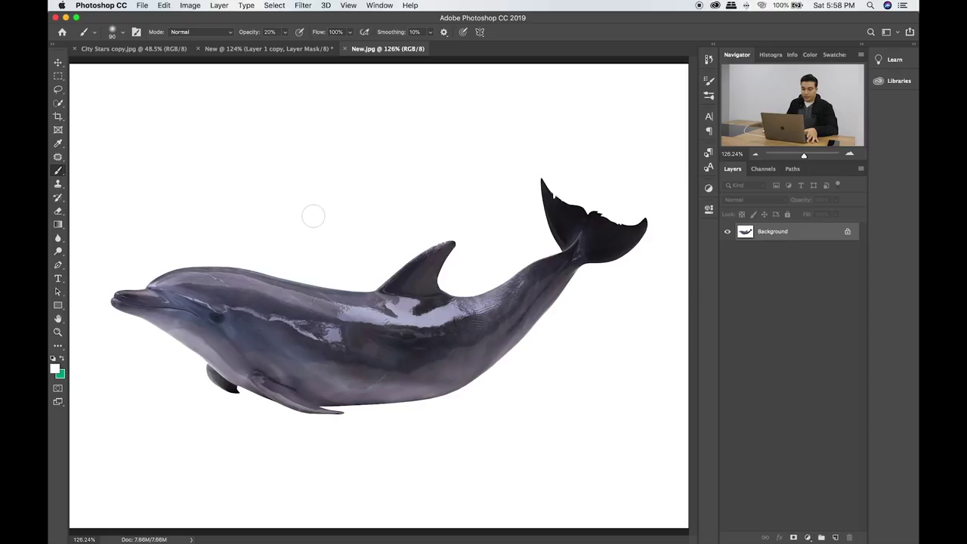
pyautogui.click(57, 76)
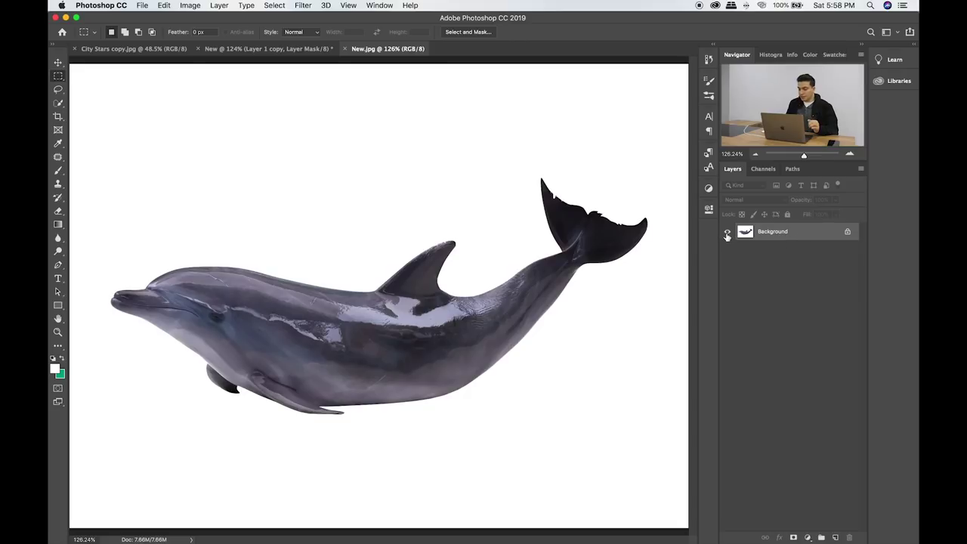
pyautogui.click(847, 232)
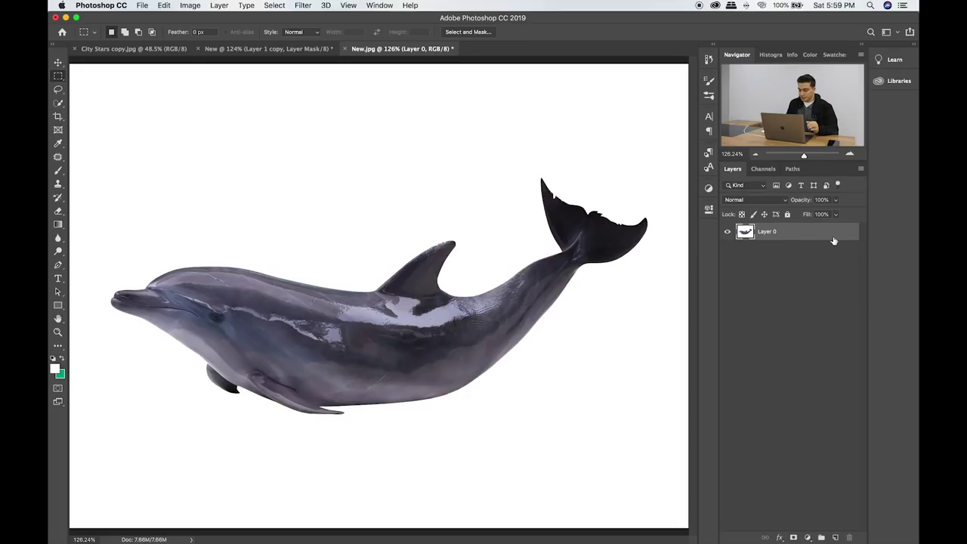
pyautogui.click(727, 235)
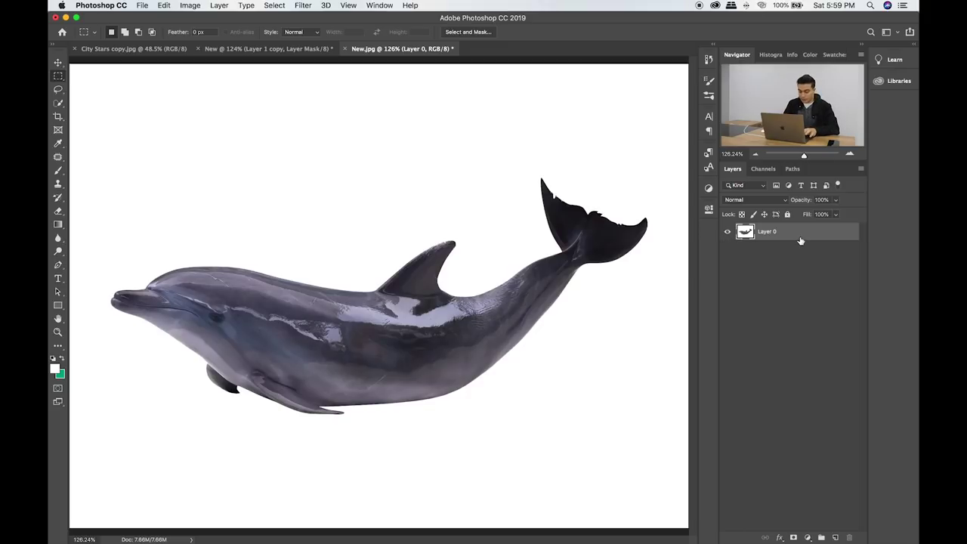
pyautogui.hotkey('ctrl', 'j')
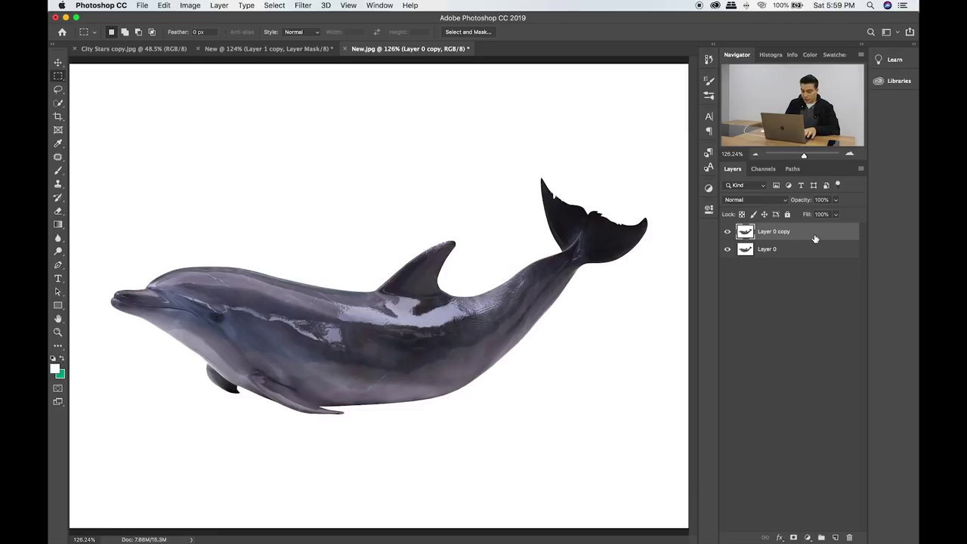
pyautogui.hotkey('ctrl', 'shift', 'u')
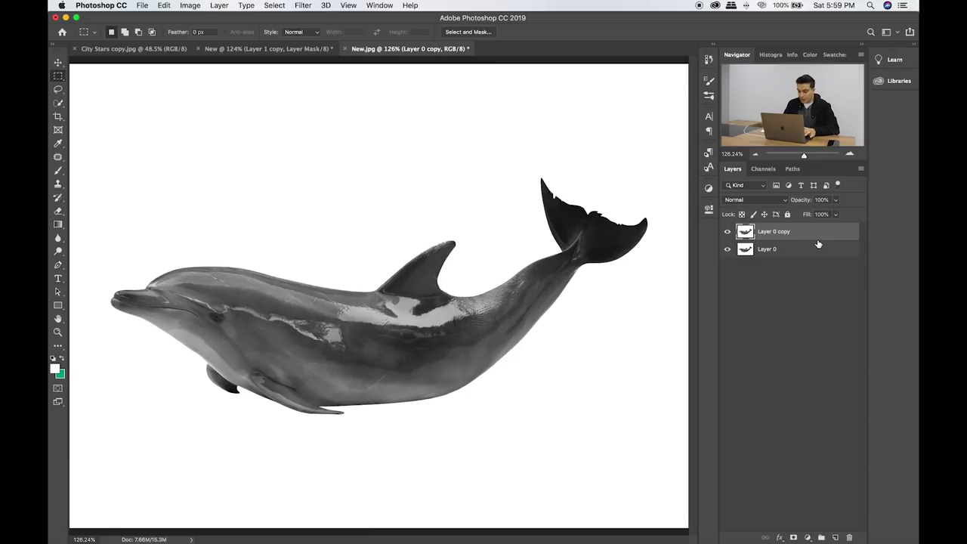
pyautogui.hotkey('ctrl', 'l')
# Apply Levels to the dolphin copy with black input 78 and midtone 0.57.
pyautogui.moveTo(390, 246); pyautogui.dragTo(428, 246)
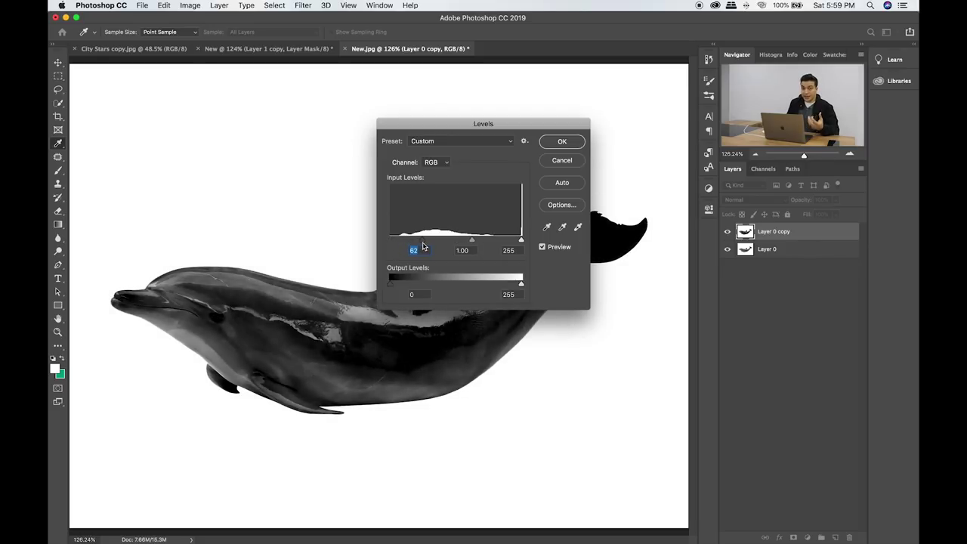
pyautogui.click(520, 240)
pyautogui.moveTo(475, 240); pyautogui.dragTo(491, 241)
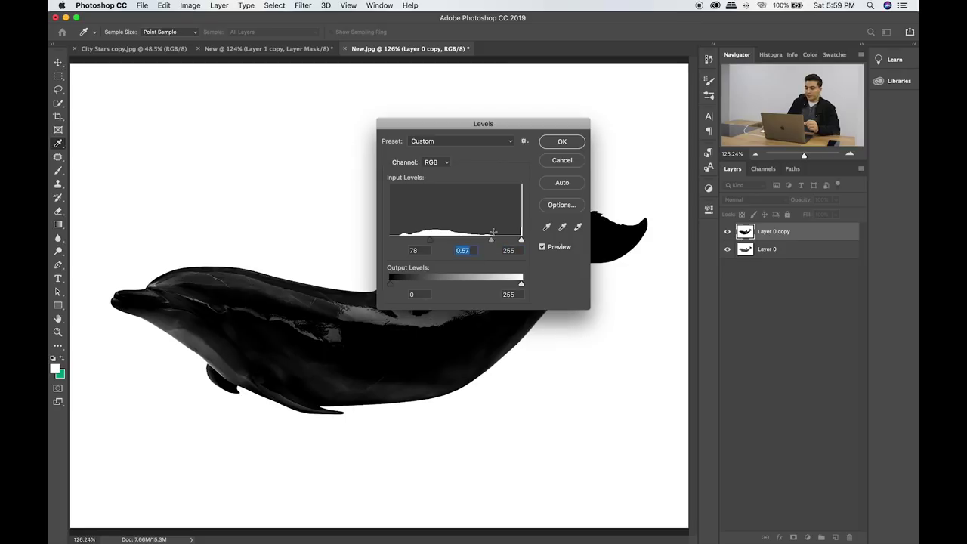
pyautogui.click(560, 143)
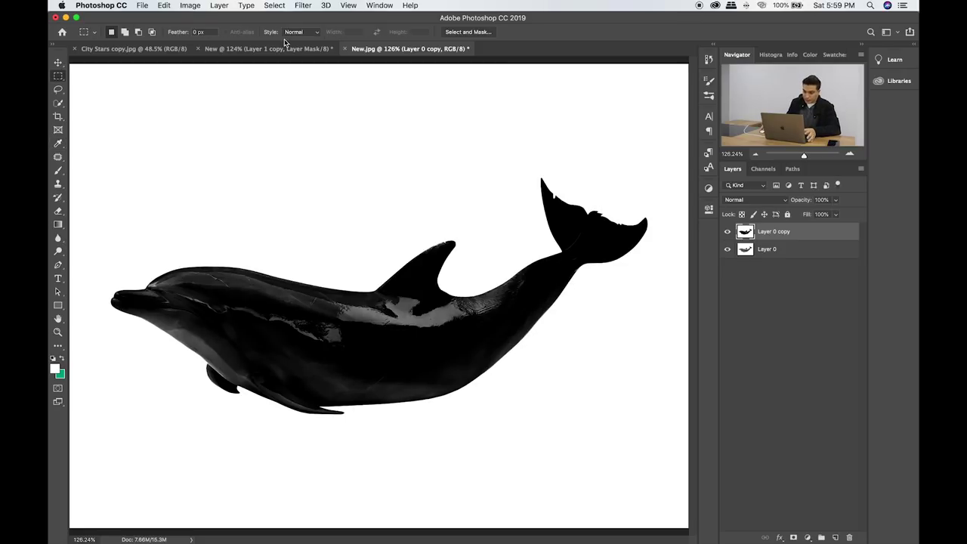
pyautogui.click(303, 6)
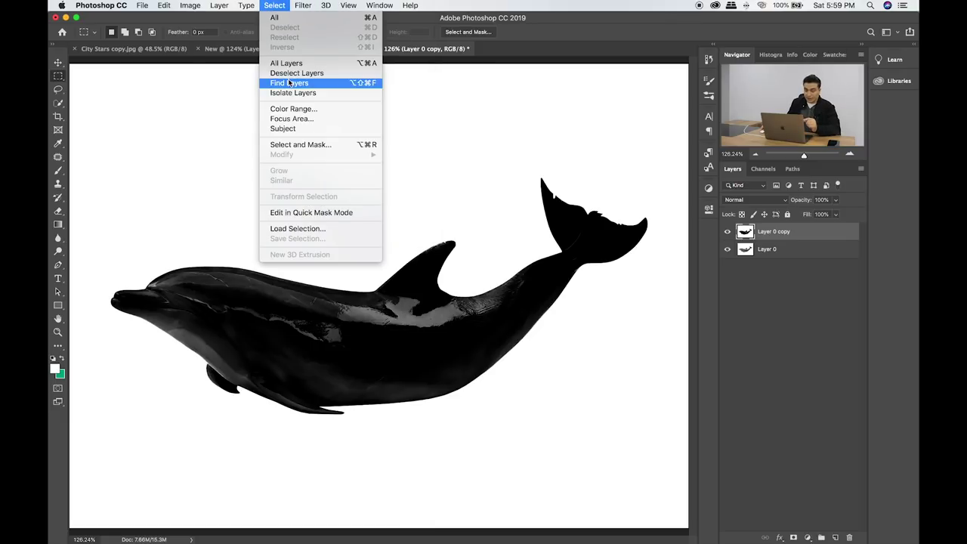
# Select the dolphin using Color Range with Fuzziness raised to 100.
pyautogui.click(299, 111)
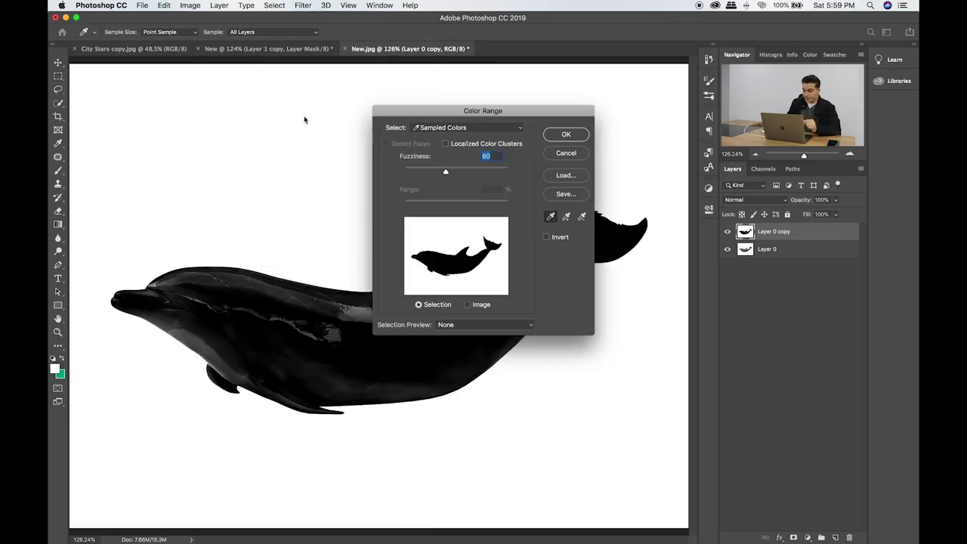
pyautogui.moveTo(448, 174); pyautogui.dragTo(455, 173)
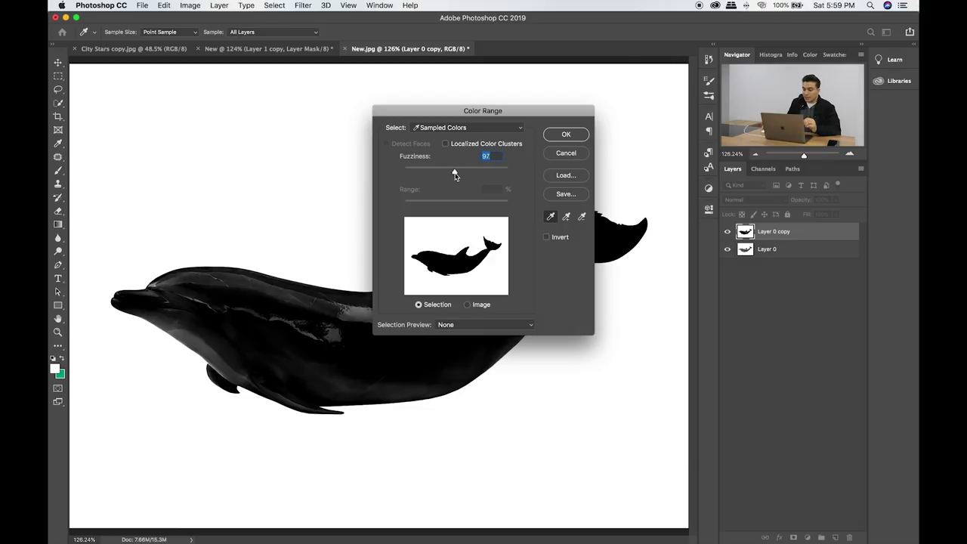
pyautogui.click(572, 135)
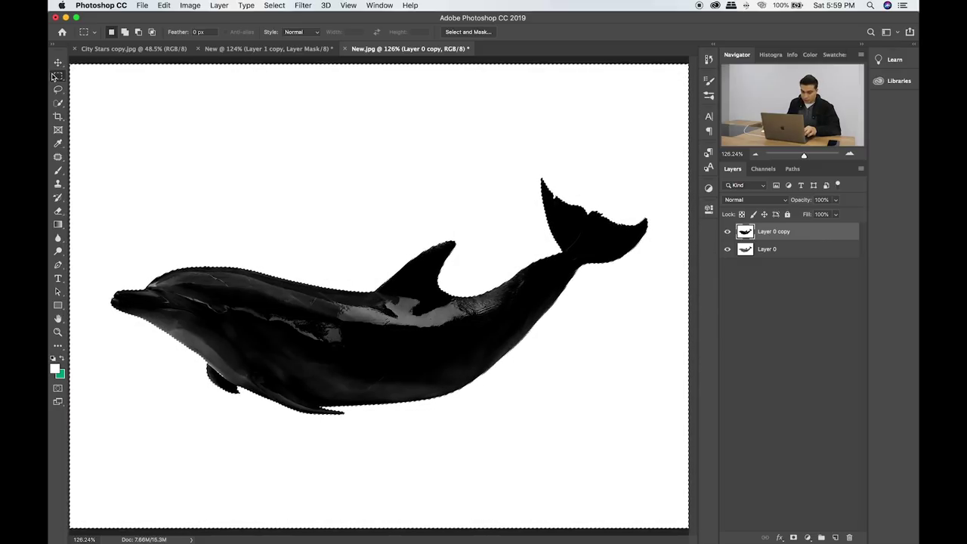
pyautogui.click(274, 5)
pyautogui.click(302, 109)
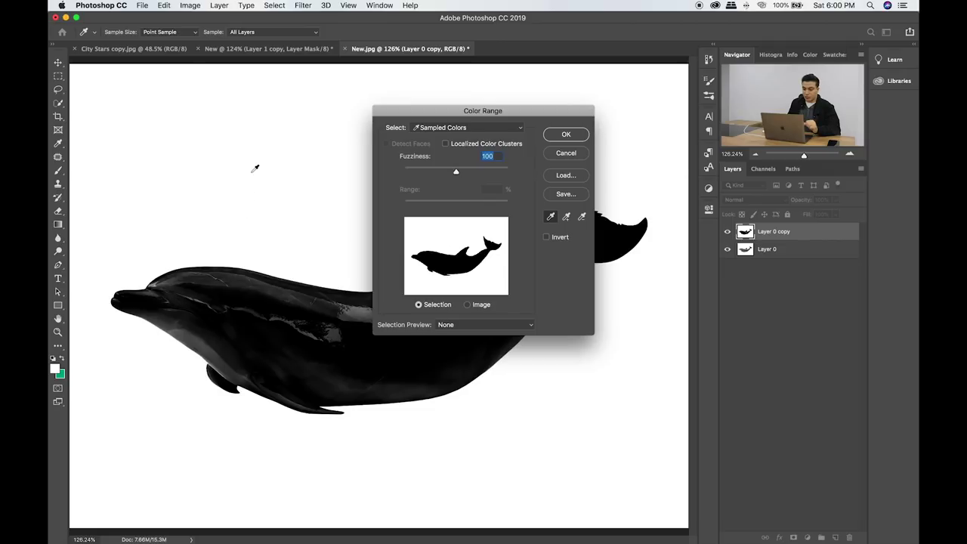
pyautogui.click(577, 135)
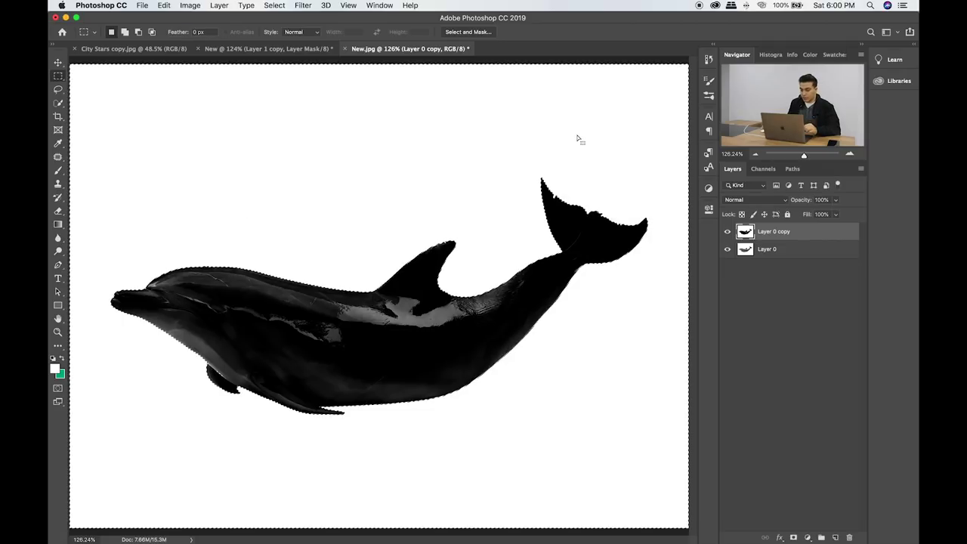
# Copy the dolphin from Layer 0 onto Layer 1 and hide the silhouette copy.
pyautogui.click(797, 250)
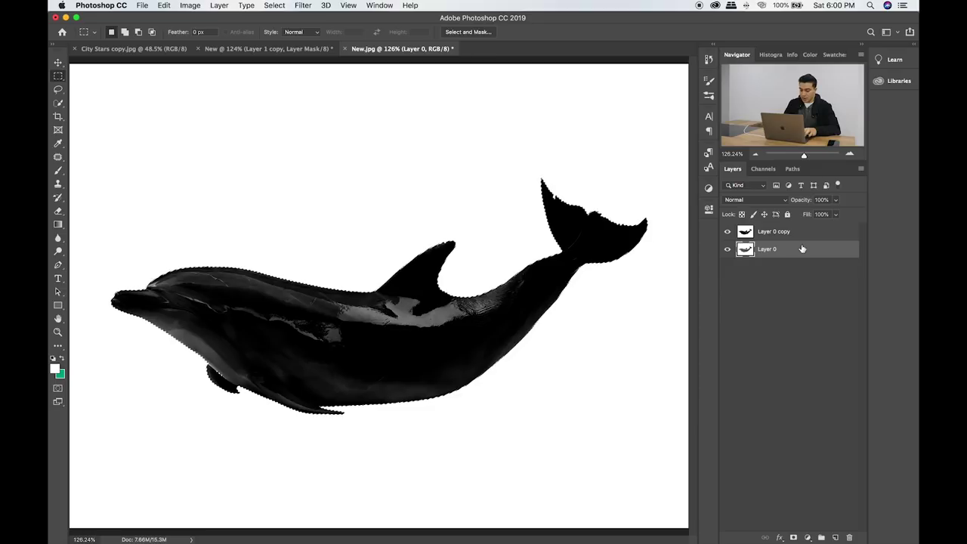
pyautogui.press('super+j')
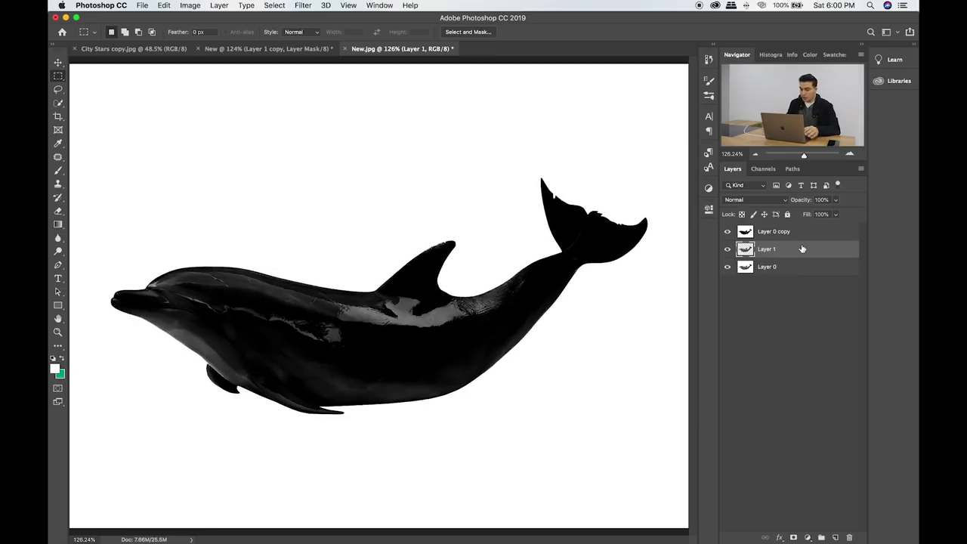
pyautogui.click(728, 231)
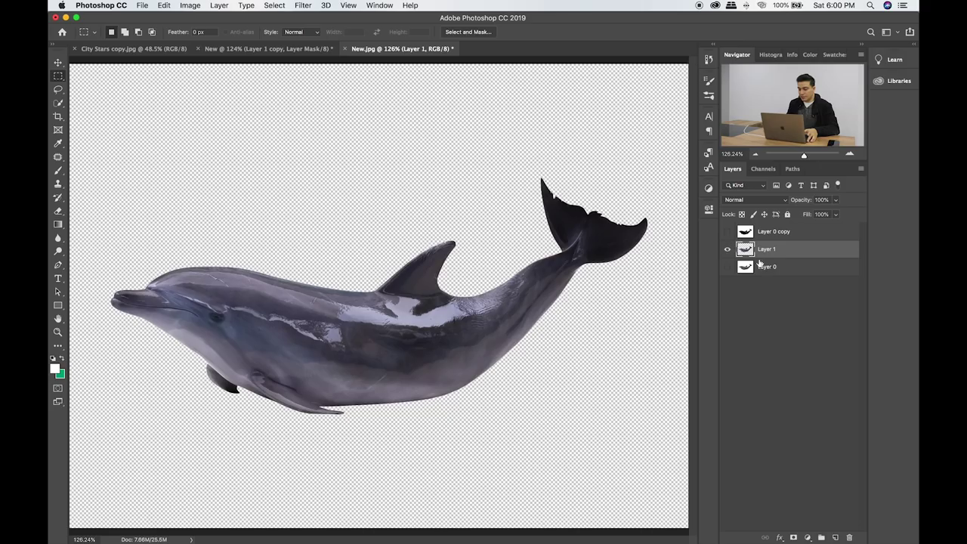
# Convert Layer 1 to a smart object and drag the dolphin into the beach-room document.
pyautogui.rightClick(823, 254)
pyautogui.click(832, 252)
pyautogui.rightClick(830, 254)
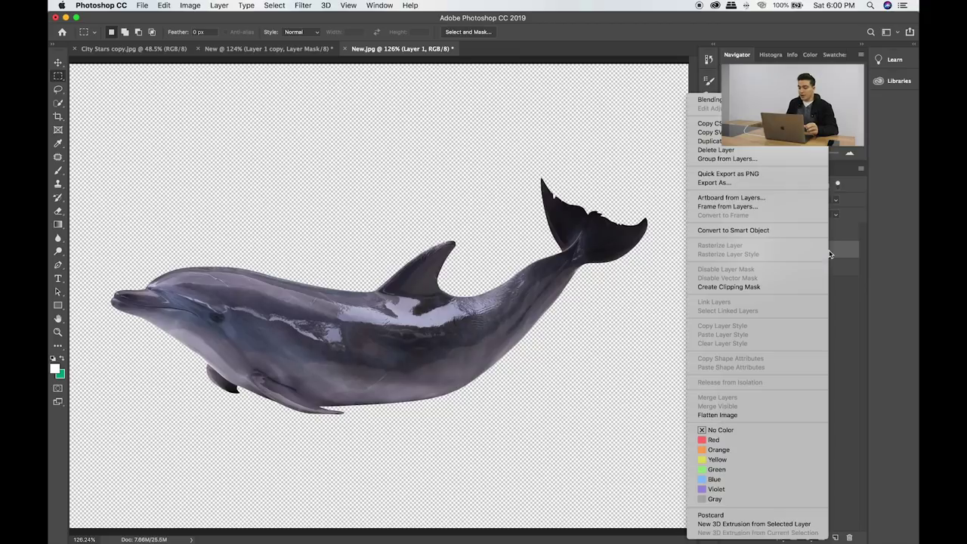
pyautogui.click(755, 231)
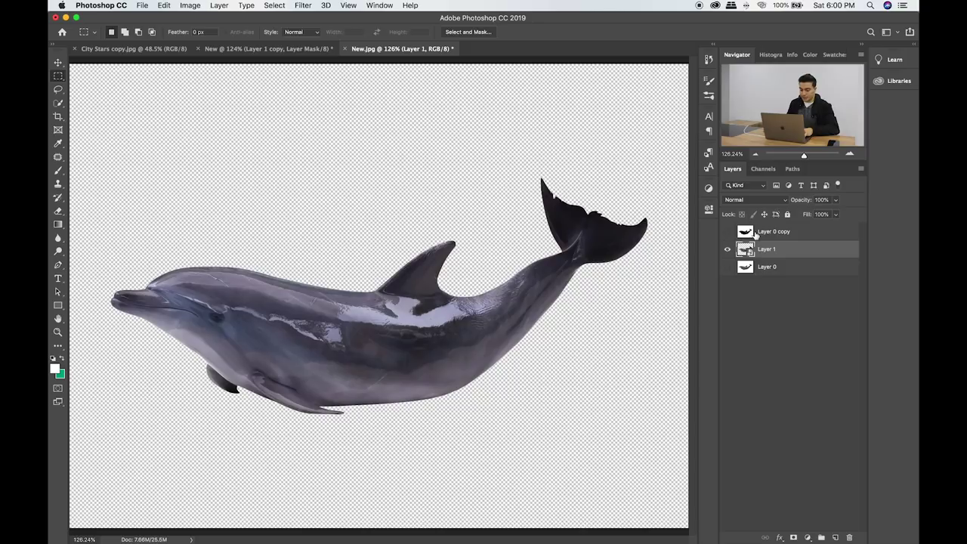
pyautogui.press('v')
pyautogui.moveTo(495, 273); pyautogui.dragTo(288, 57)
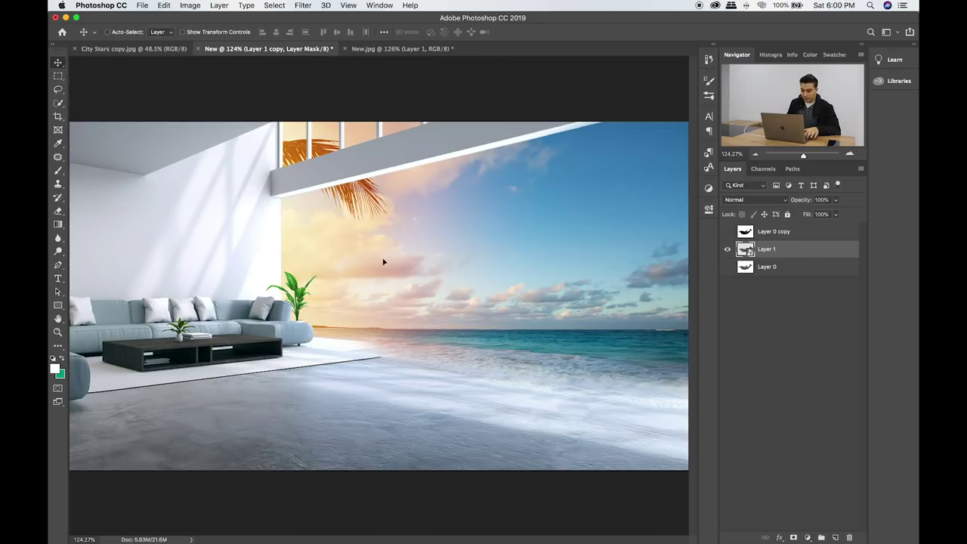
pyautogui.moveTo(383, 262); pyautogui.dragTo(386, 270)
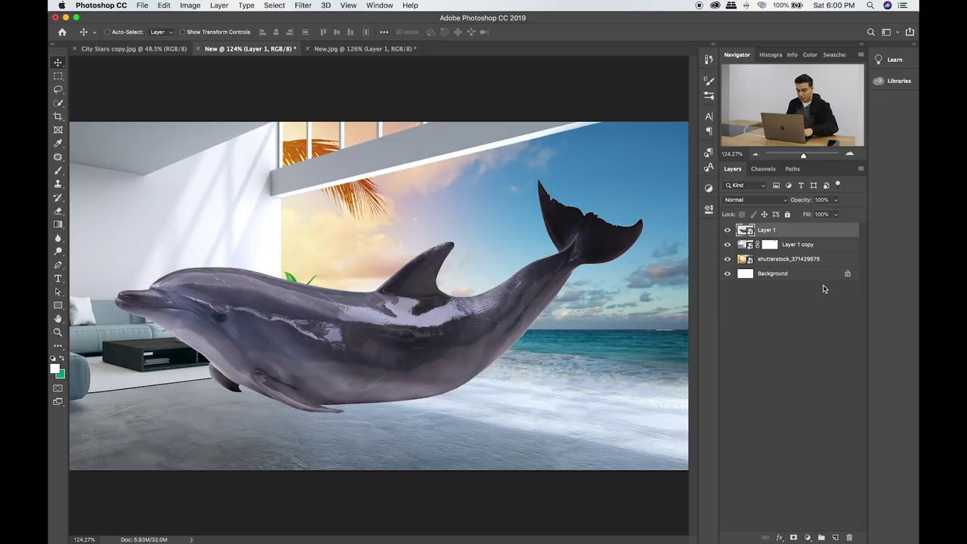
# Scale the dolphin to about a fifth of its width and position it over the surf.
pyautogui.hotkey('ctrl', 't')
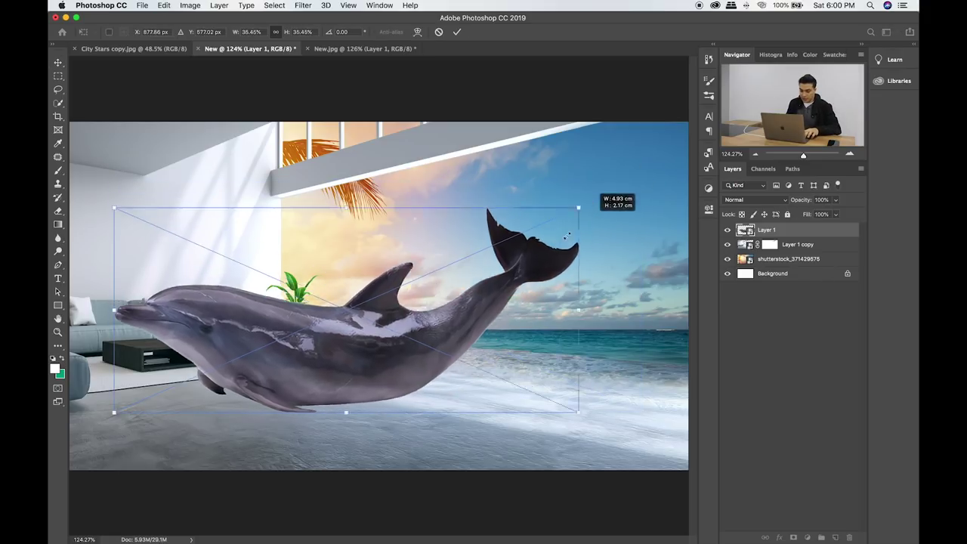
pyautogui.moveTo(643, 179); pyautogui.dragTo(400, 283)
pyautogui.moveTo(372, 347)
pyautogui.mouseDown()
pyautogui.moveTo(533, 350)
pyautogui.moveTo(580, 332)
pyautogui.mouseUp()
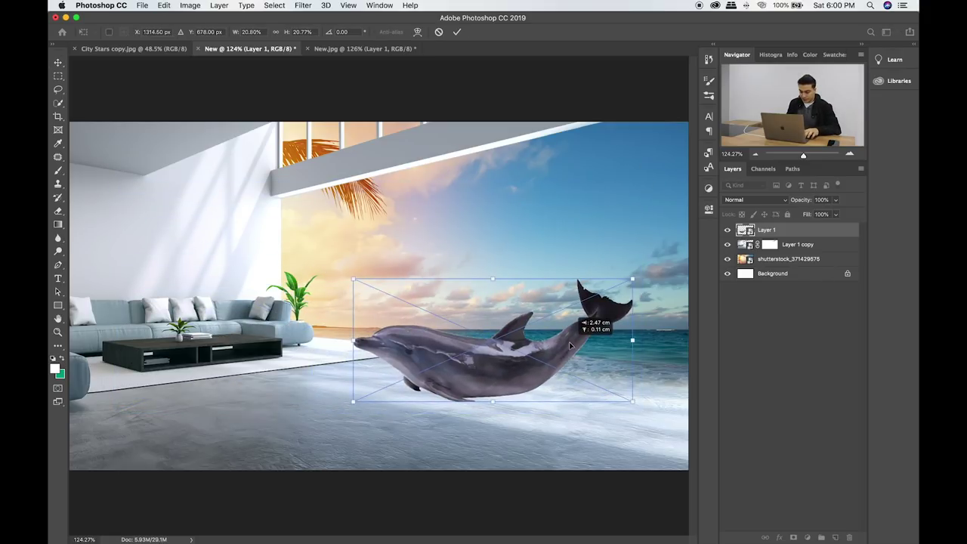
pyautogui.moveTo(622, 279); pyautogui.dragTo(619, 268)
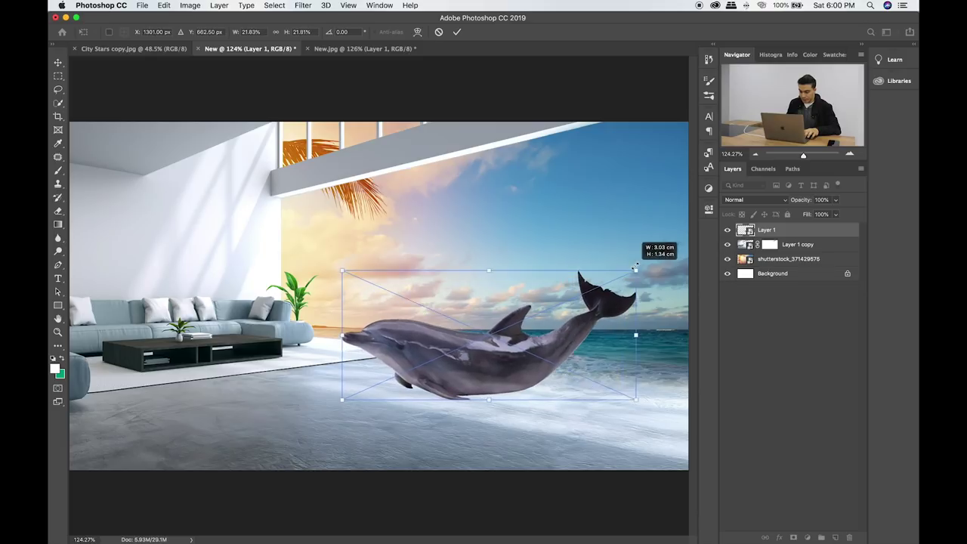
pyautogui.moveTo(571, 325); pyautogui.dragTo(575, 324)
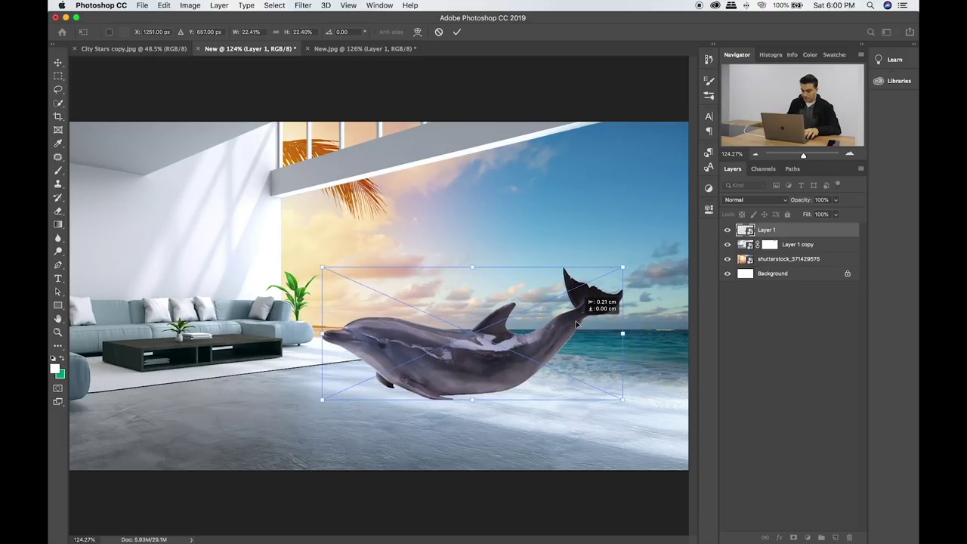
pyautogui.press('Return')
# Zoom in to inspect the placed dolphin, zoom back out, and bring the Items folder forward.
pyautogui.press('super+plus')
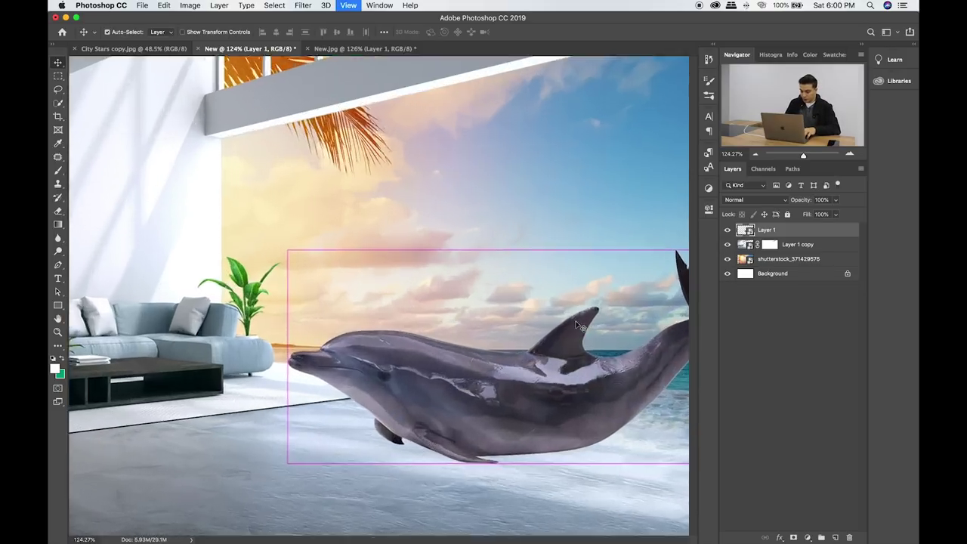
pyautogui.moveTo(534, 396)
pyautogui.mouseDown()
pyautogui.moveTo(340, 303)
pyautogui.moveTo(358, 308)
pyautogui.mouseUp()
pyautogui.press('super+minus')
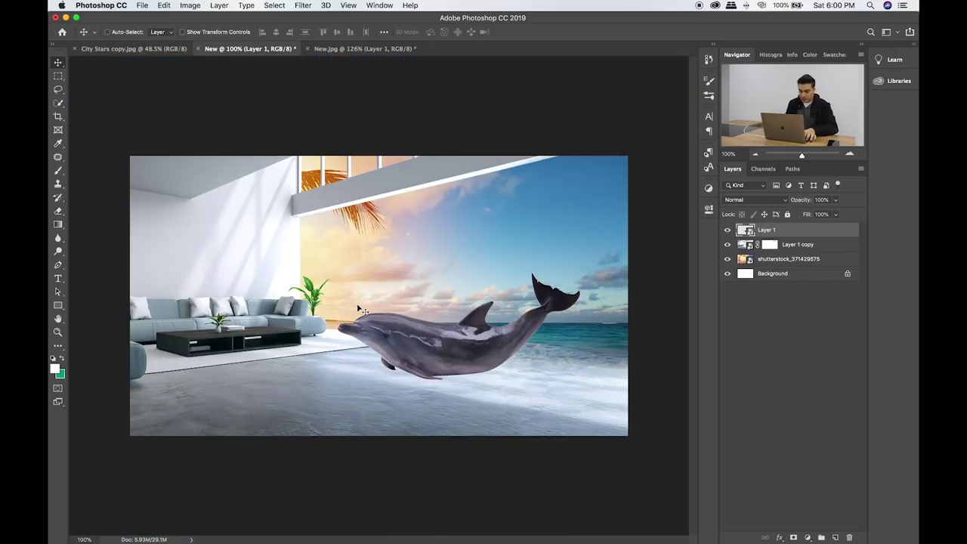
pyautogui.scroll(3, 358, 309)
pyautogui.press('super+Tab')
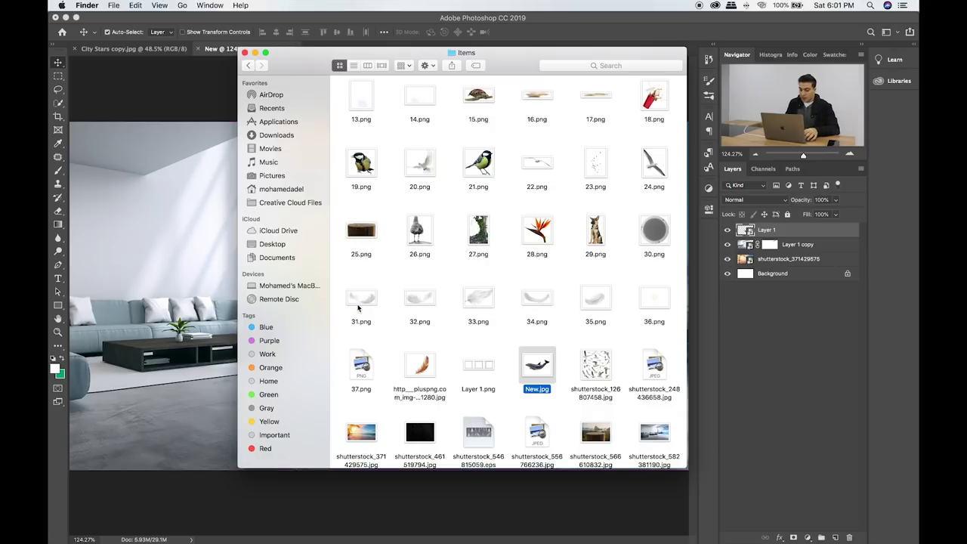
# Preview 2.png in the Items folder and drag it onto the Photoshop canvas.
pyautogui.scroll(-3, 500, 335)
pyautogui.scroll(2, 574, 288)
pyautogui.scroll(3, 591, 264)
pyautogui.scroll(2, 590, 262)
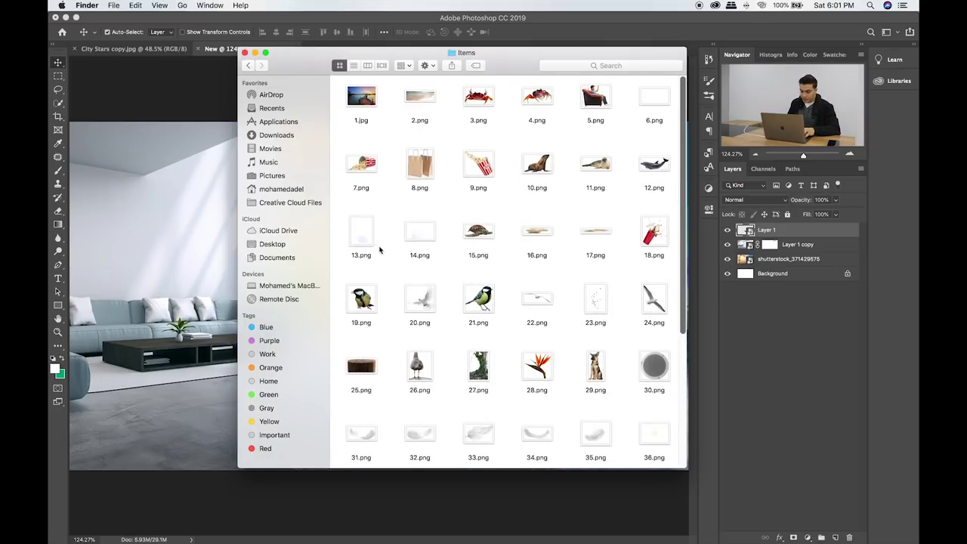
pyautogui.click(419, 98)
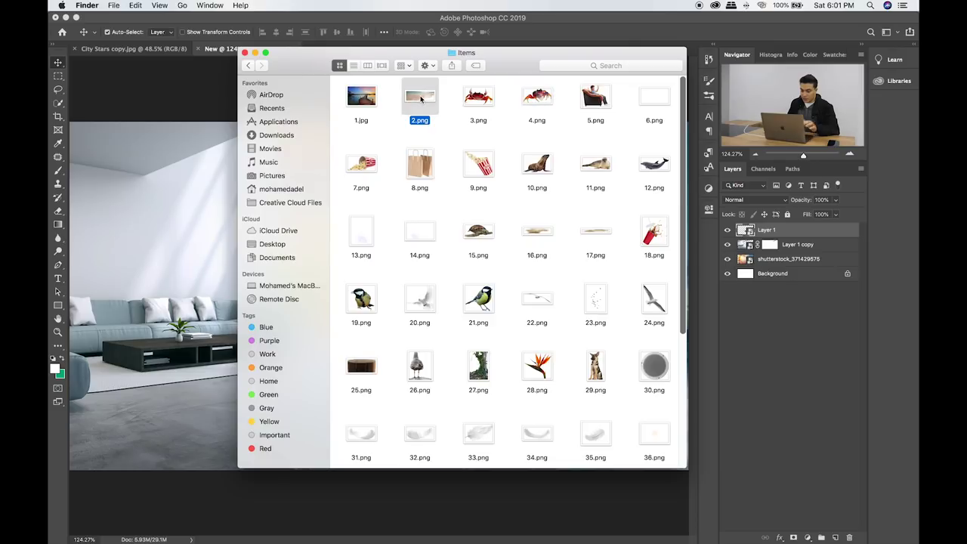
pyautogui.press('space')
pyautogui.press('space')
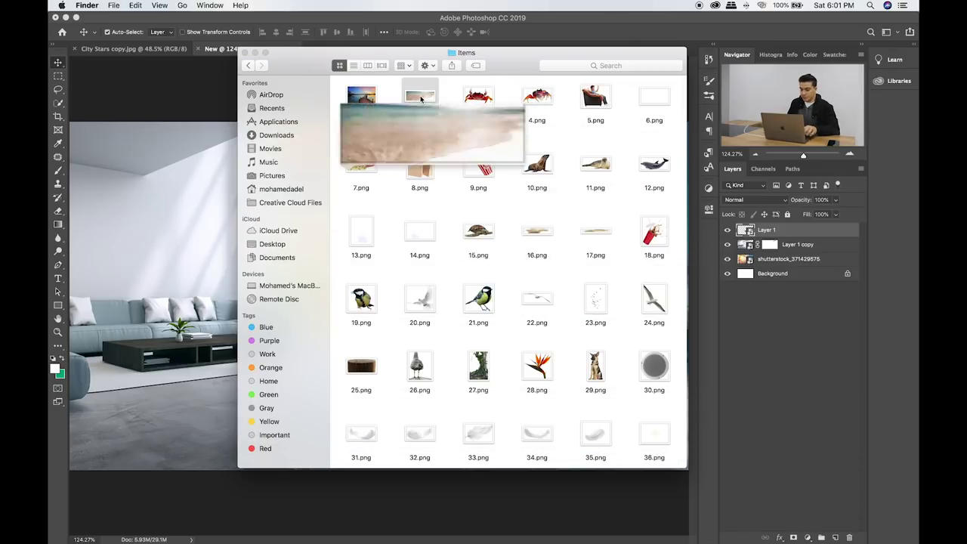
pyautogui.moveTo(421, 98)
pyautogui.mouseDown()
pyautogui.moveTo(185, 266)
pyautogui.moveTo(464, 240)
pyautogui.mouseUp()
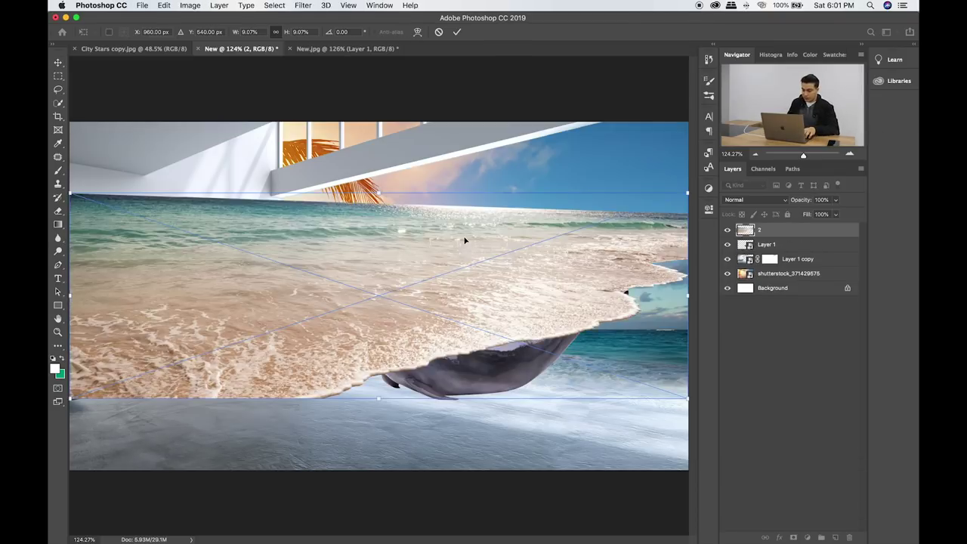
# Commit the placed beach layer and flip it right side up.
pyautogui.press('Return')
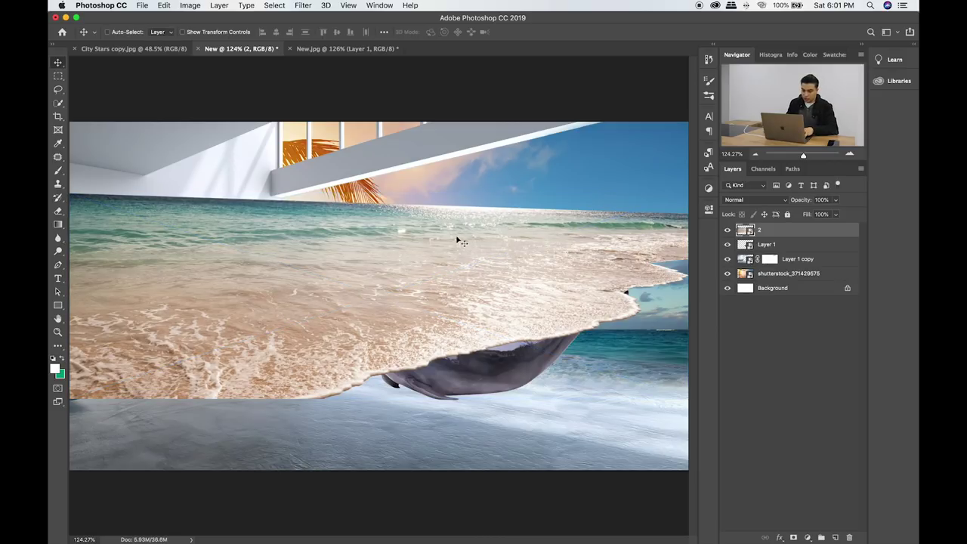
pyautogui.click(163, 6)
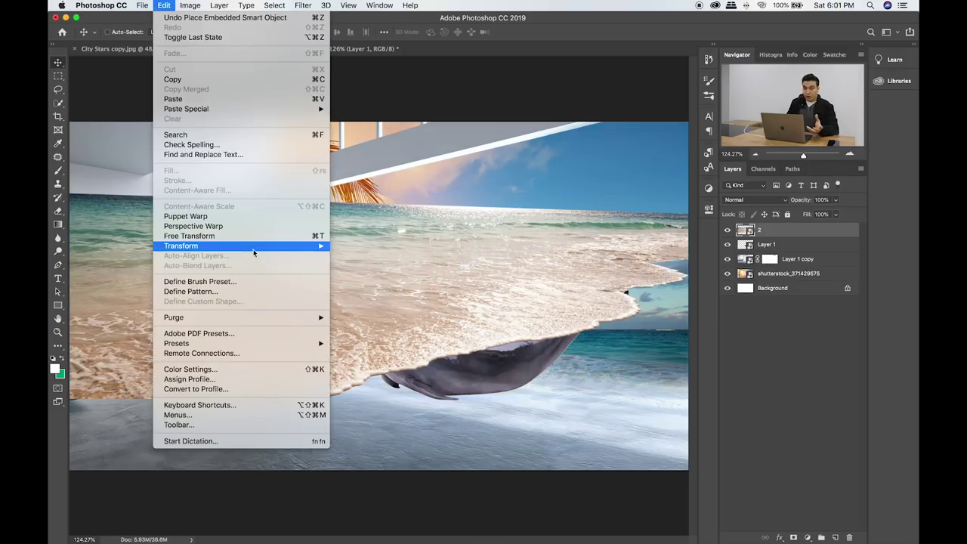
pyautogui.moveTo(182, 246)
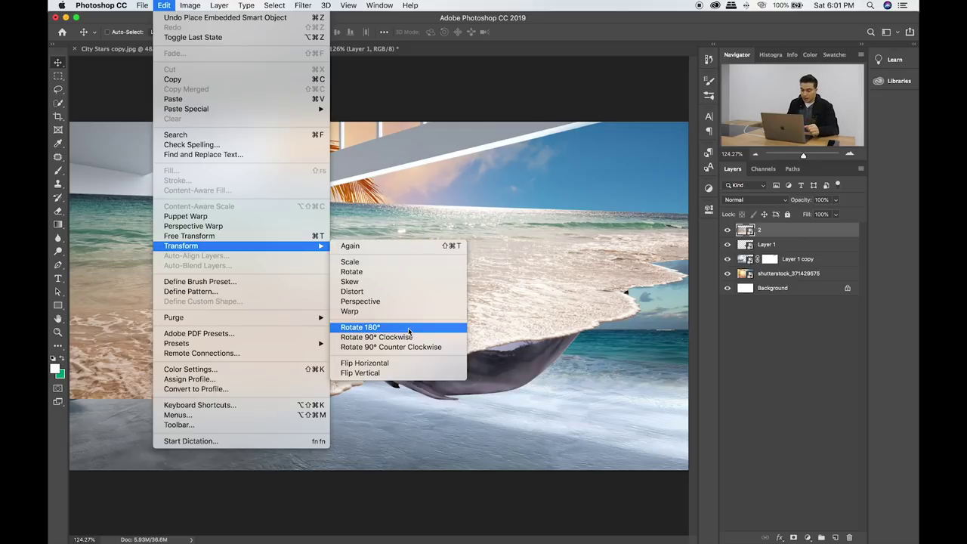
pyautogui.click(402, 363)
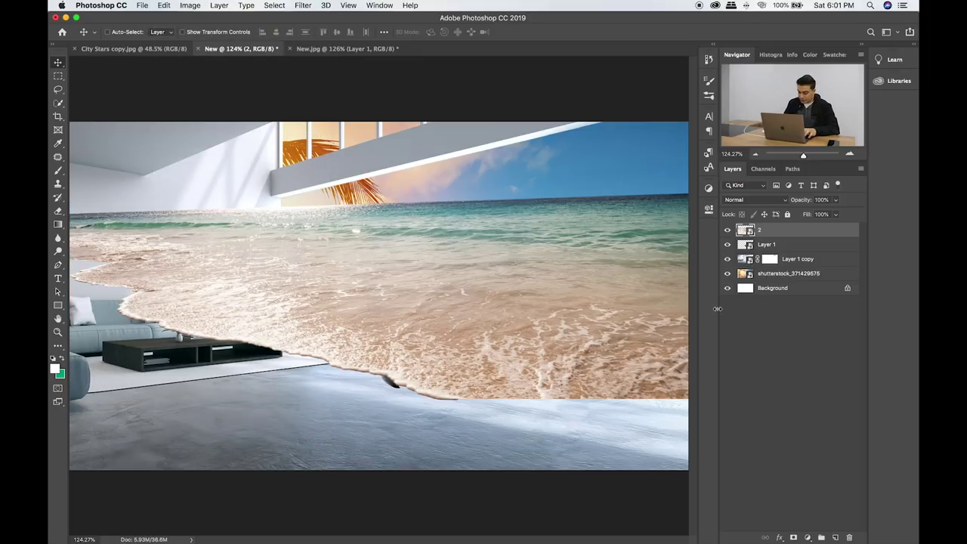
# Move layer 2 beneath the room layer and begin shrinking it toward the lower right.
pyautogui.hotkey('ctrl', '[')
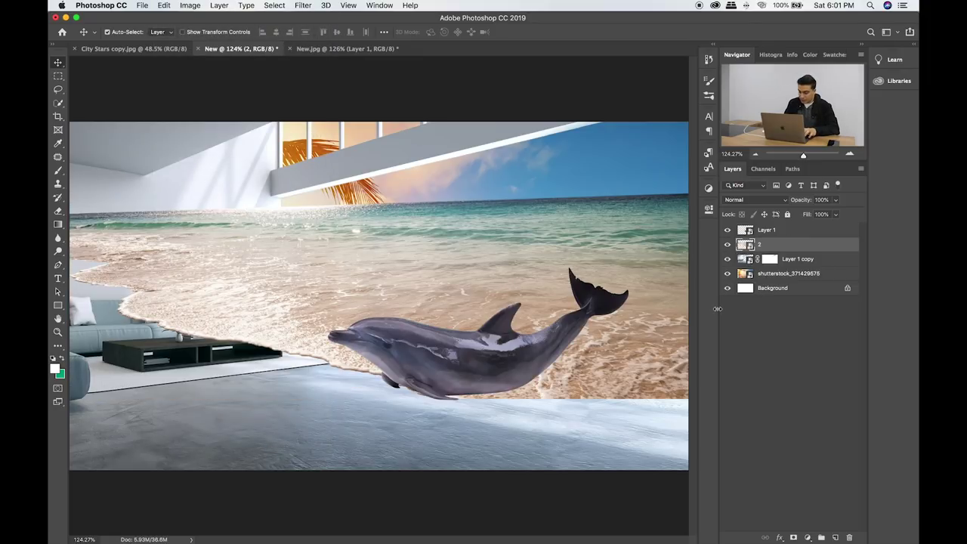
pyautogui.hotkey('ctrl', '[')
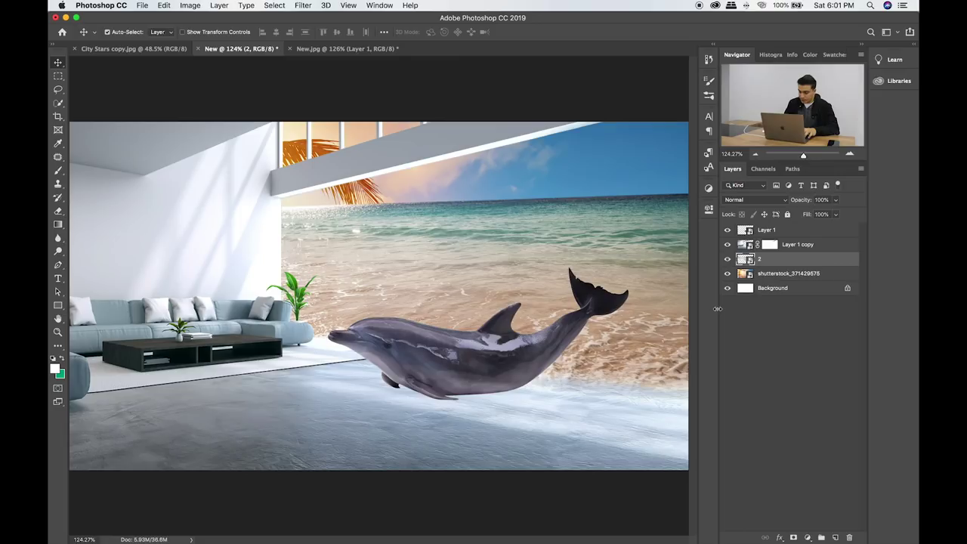
pyautogui.hotkey('ctrl', '[')
pyautogui.hotkey('ctrl', ']')
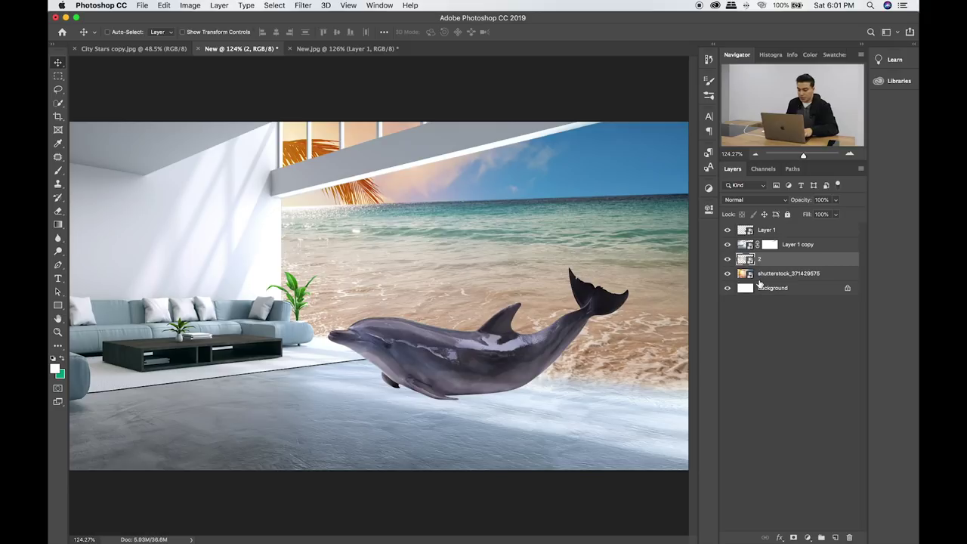
pyautogui.hotkey('ctrl', 't')
pyautogui.moveTo(71, 194); pyautogui.dragTo(440, 262)
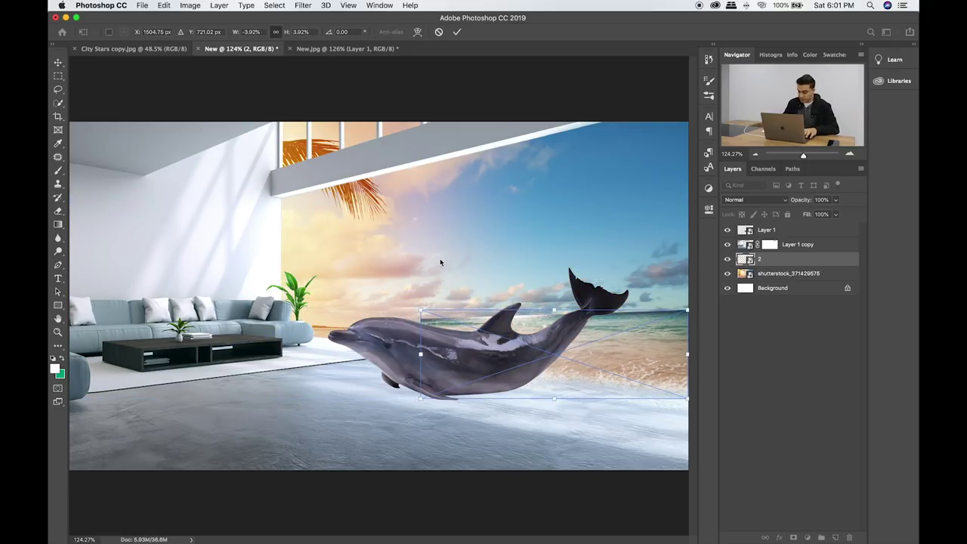
# Move layer 2 above Layer 1 copy, shift it down-right, and enlarge it into place.
pyautogui.press('Return')
pyautogui.hotkey('ctrl', ']')
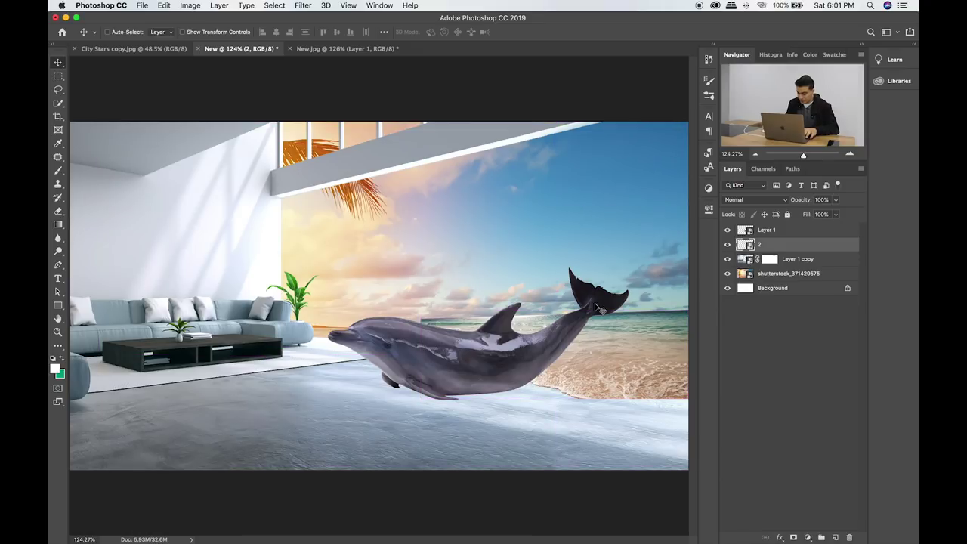
pyautogui.moveTo(595, 306); pyautogui.dragTo(677, 407)
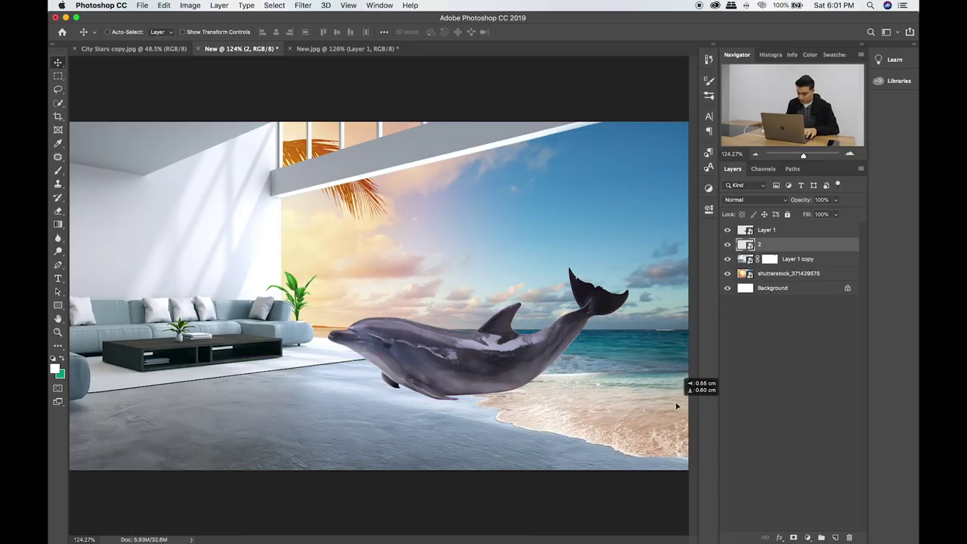
pyautogui.hotkey('ctrl', 't')
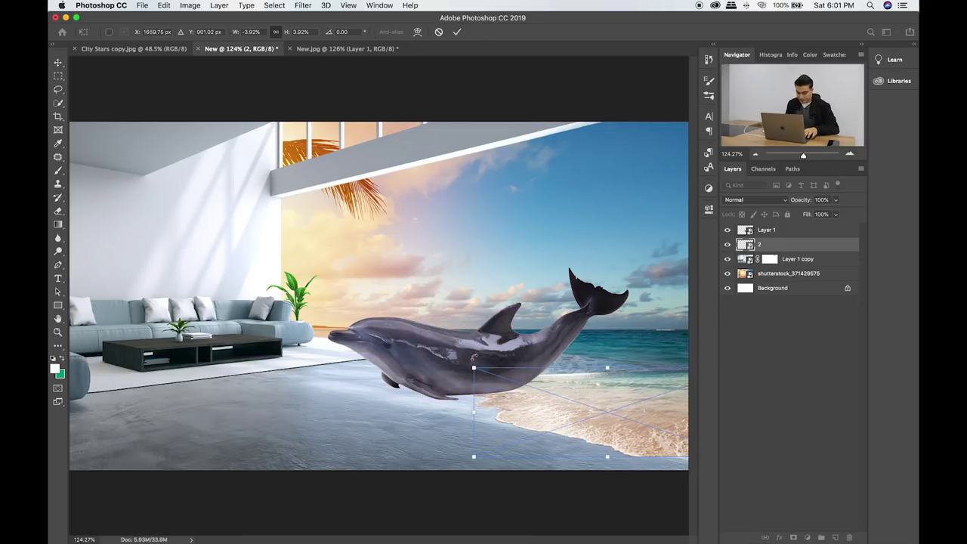
pyautogui.moveTo(474, 366); pyautogui.dragTo(443, 359)
pyautogui.moveTo(599, 424); pyautogui.dragTo(603, 427)
pyautogui.moveTo(557, 406); pyautogui.dragTo(552, 389)
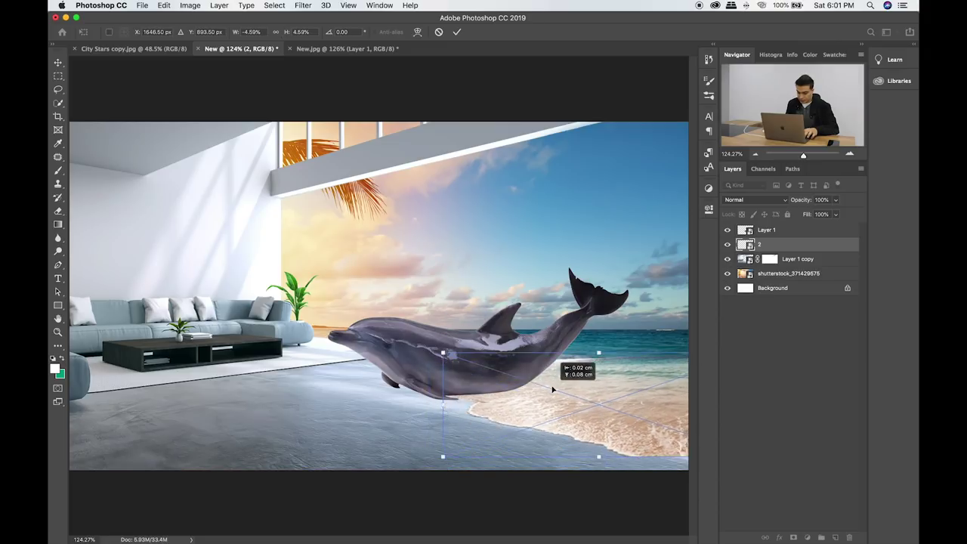
pyautogui.press('Return')
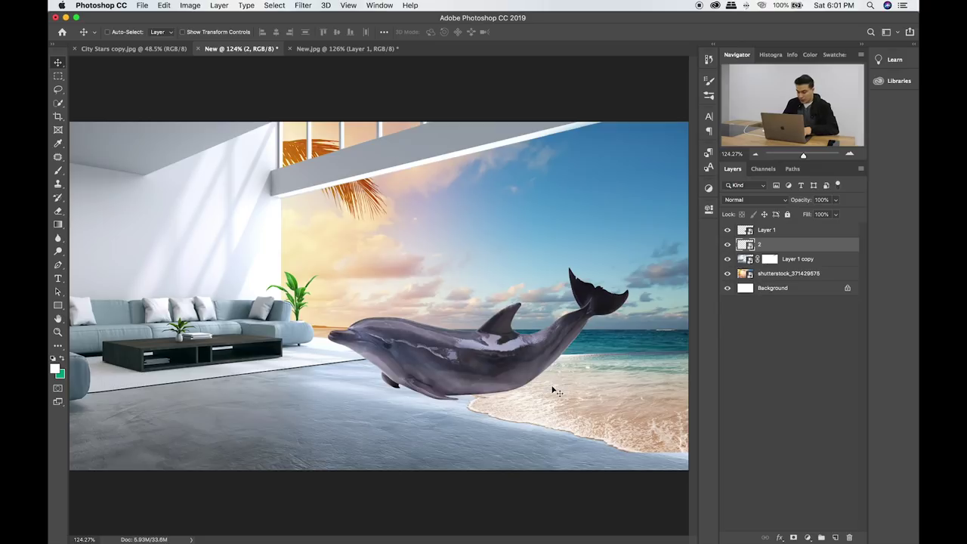
# Set layer 2's blend mode to Luminosity and nudge the surf beneath the dolphin.
pyautogui.hotkey('shift', '+')
pyautogui.hotkey('shift', '+')
pyautogui.hotkey('shift', '+')
pyautogui.hotkey('shift', '+')
pyautogui.hotkey('shift', '+')
pyautogui.hotkey('shift', '+')
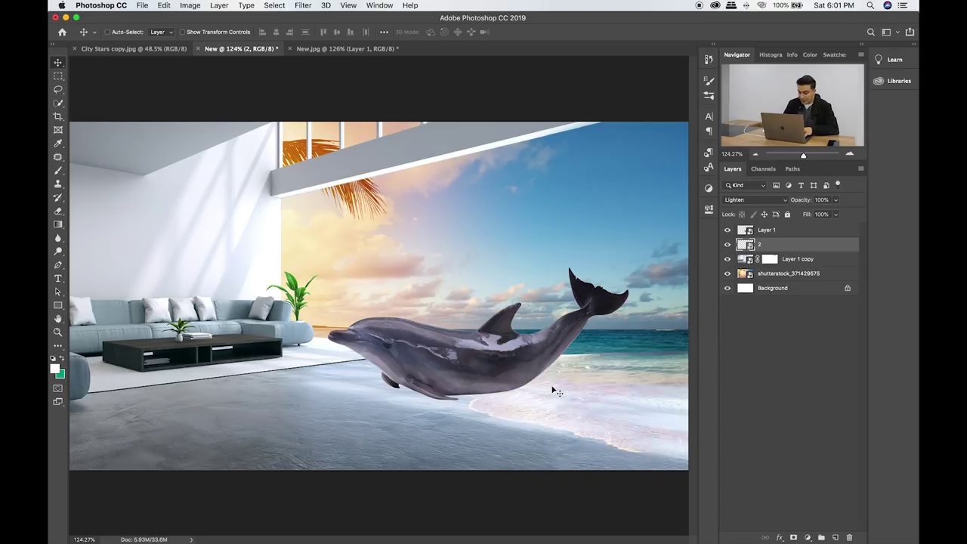
pyautogui.hotkey('shift', '+')
pyautogui.hotkey('shift', '+')
pyautogui.hotkey('shift', '+')
pyautogui.hotkey('shift', '+')
pyautogui.hotkey('shift', '+')
pyautogui.hotkey('shift', '+')
pyautogui.hotkey('shift', '+')
pyautogui.hotkey('shift', '+')
pyautogui.hotkey('shift', '+')
pyautogui.hotkey('shift', '+')
pyautogui.hotkey('shift', '+')
pyautogui.hotkey('shift', '+')
pyautogui.hotkey('shift', '+')
pyautogui.hotkey('shift', '+')
pyautogui.hotkey('shift', '+')
pyautogui.hotkey('shift', '+')
pyautogui.hotkey('shift', '+')
pyautogui.hotkey('shift', '+')
pyautogui.hotkey('shift', '+')
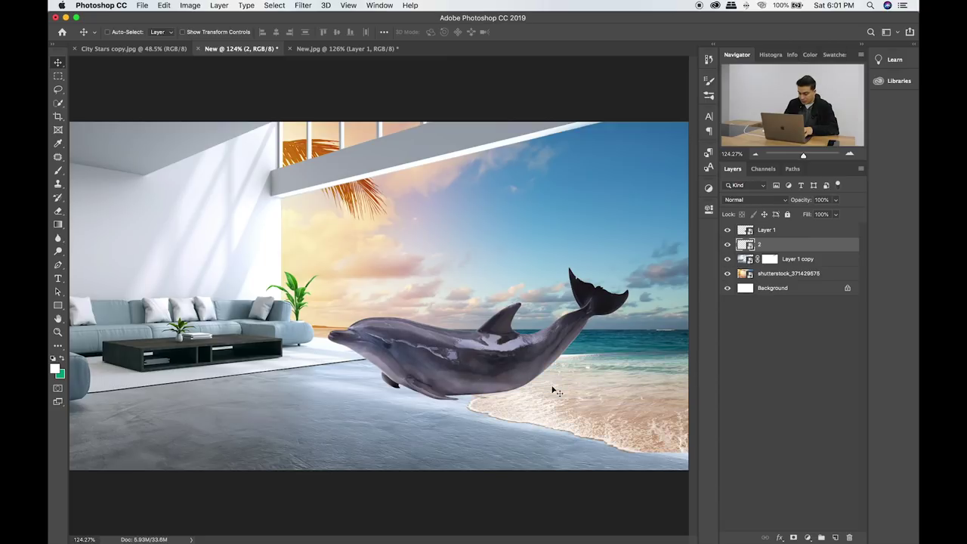
pyautogui.hotkey('shift', '-')
pyautogui.press('super+plus')
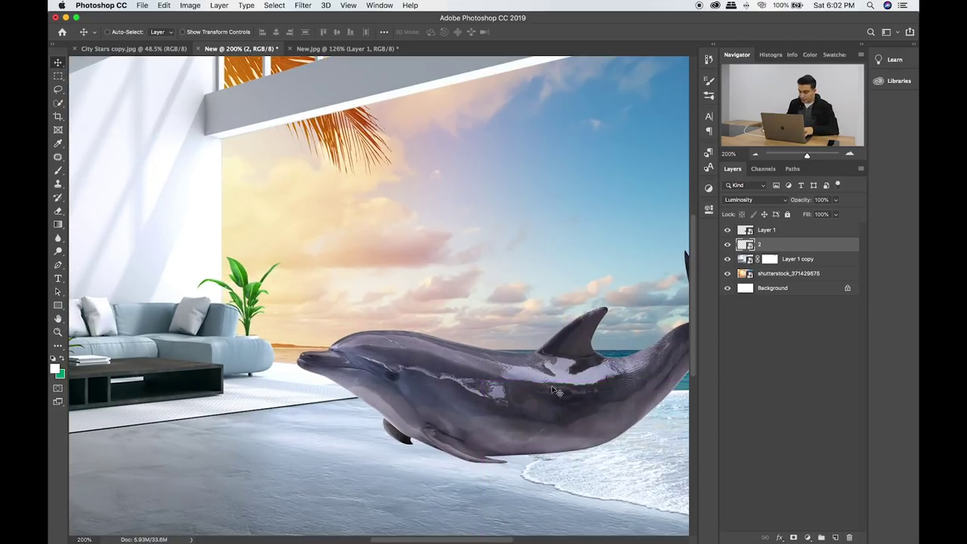
pyautogui.moveTo(519, 393); pyautogui.dragTo(460, 323)
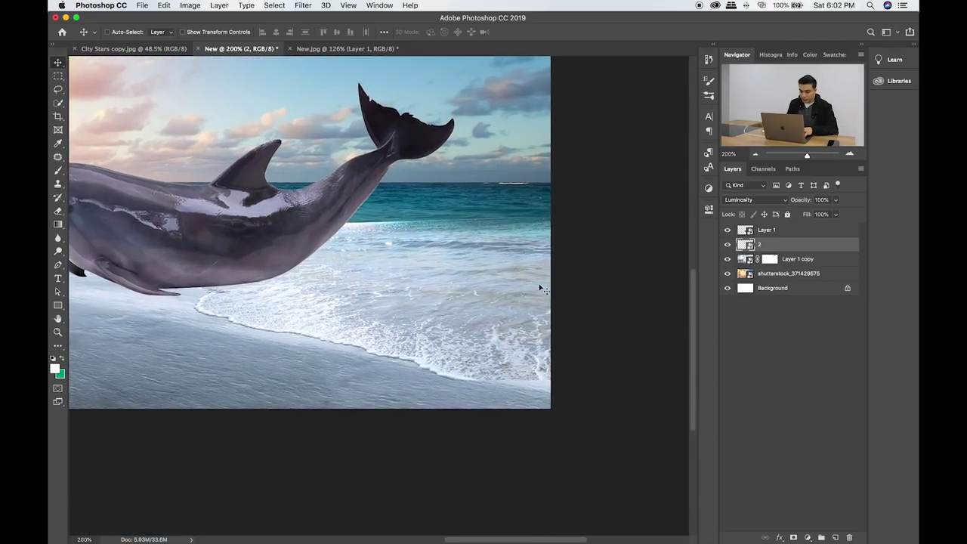
pyautogui.moveTo(541, 288); pyautogui.dragTo(569, 297)
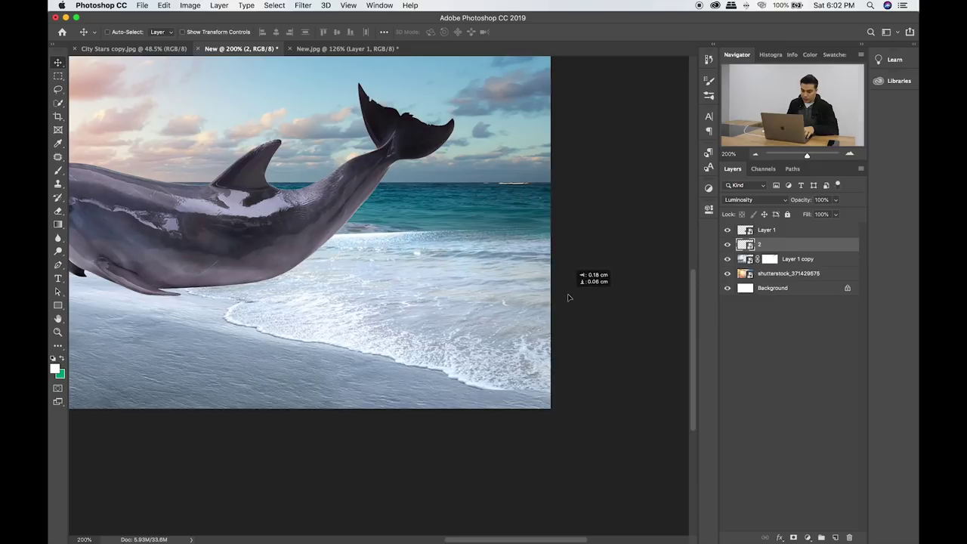
pyautogui.hscroll(-5, 568, 302)
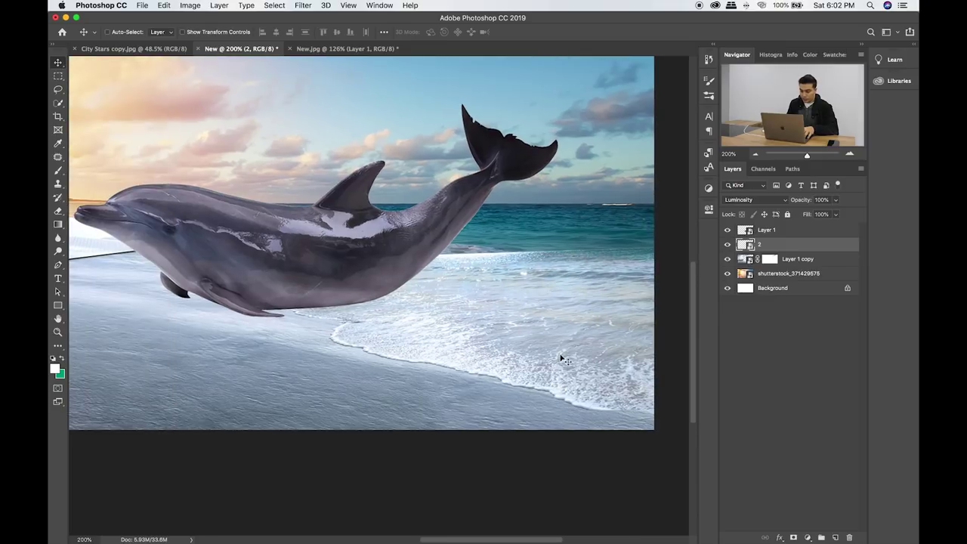
pyautogui.moveTo(569, 360); pyautogui.dragTo(605, 406)
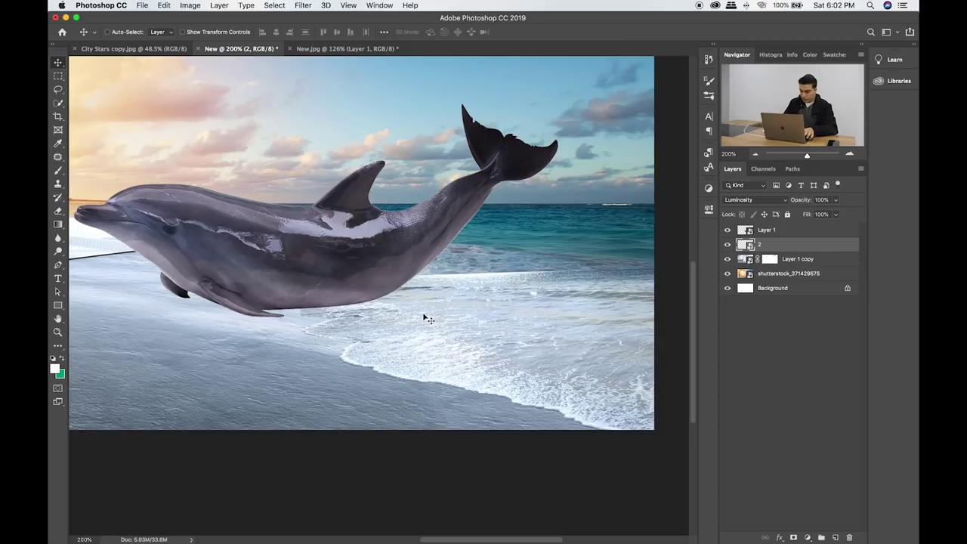
pyautogui.press('super+minus')
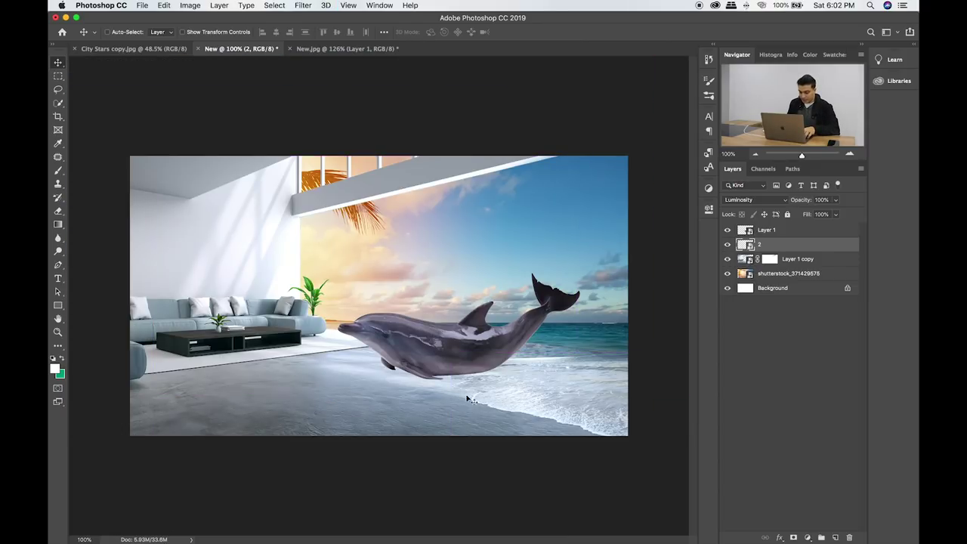
pyautogui.moveTo(493, 401)
pyautogui.mouseDown()
pyautogui.moveTo(491, 385)
pyautogui.moveTo(523, 387)
pyautogui.mouseUp()
# Lower the dolphin slightly, rescale layer 2 up-left, and Alt-drag it into '2 copy'.
pyautogui.click(765, 230)
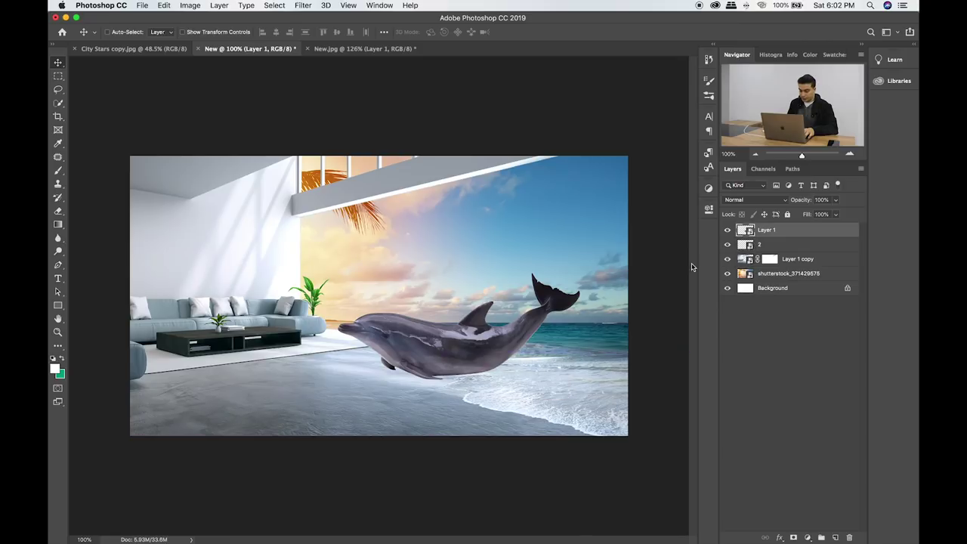
pyautogui.moveTo(433, 349); pyautogui.dragTo(433, 351)
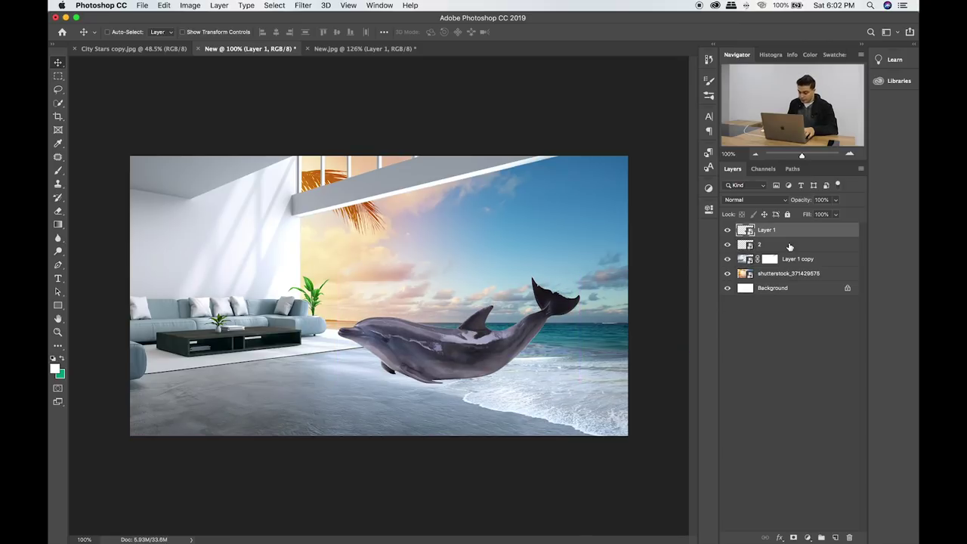
pyautogui.click(786, 244)
pyautogui.hotkey('ctrl', 't')
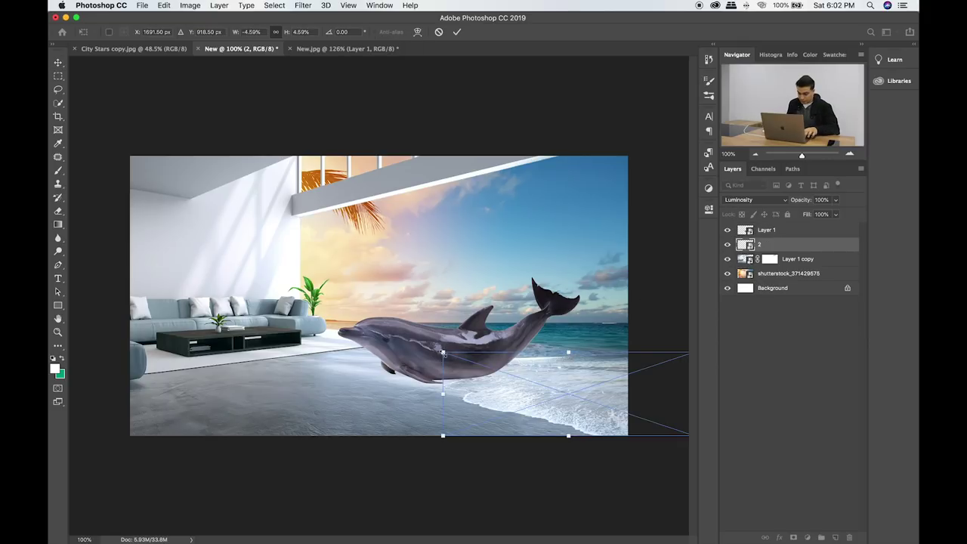
pyautogui.moveTo(444, 353); pyautogui.dragTo(431, 341)
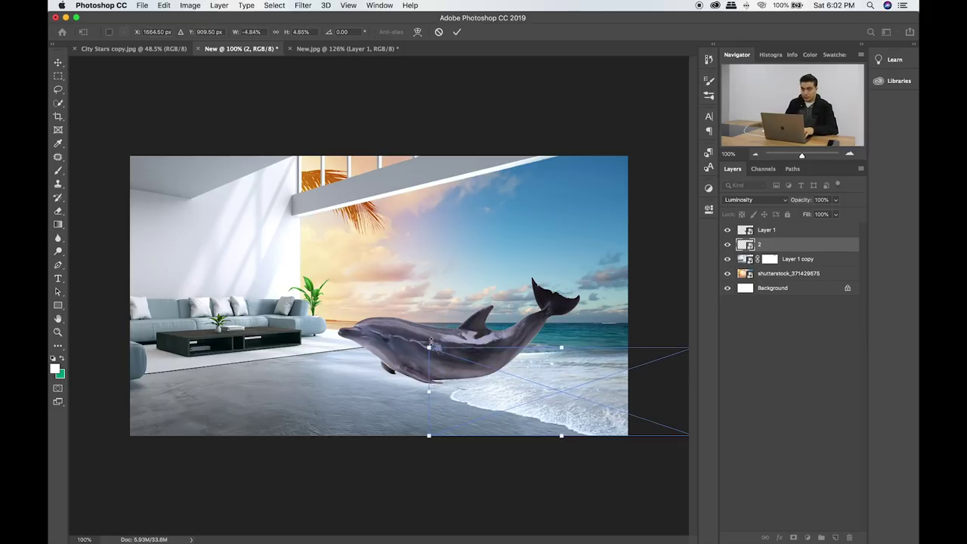
pyautogui.press('Return')
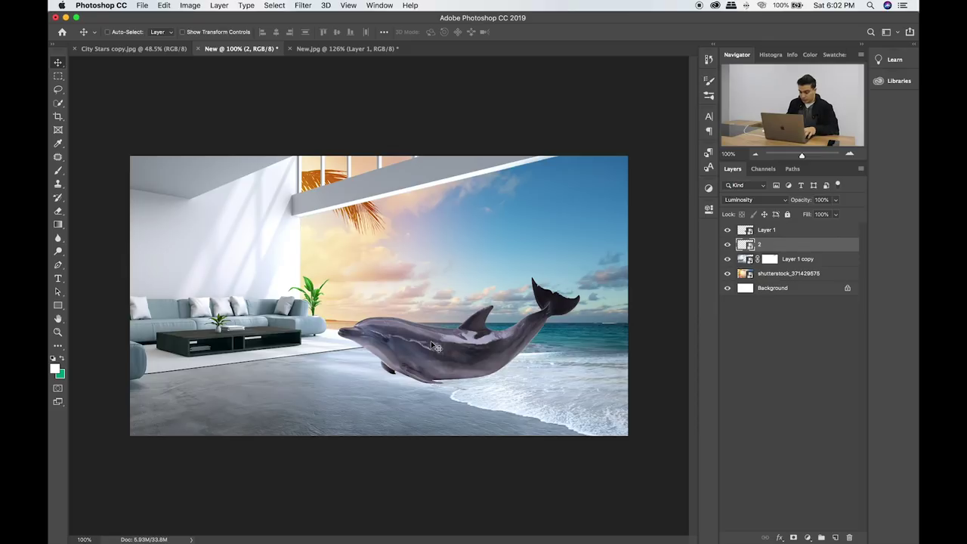
pyautogui.moveTo(521, 393); pyautogui.dragTo(422, 358)
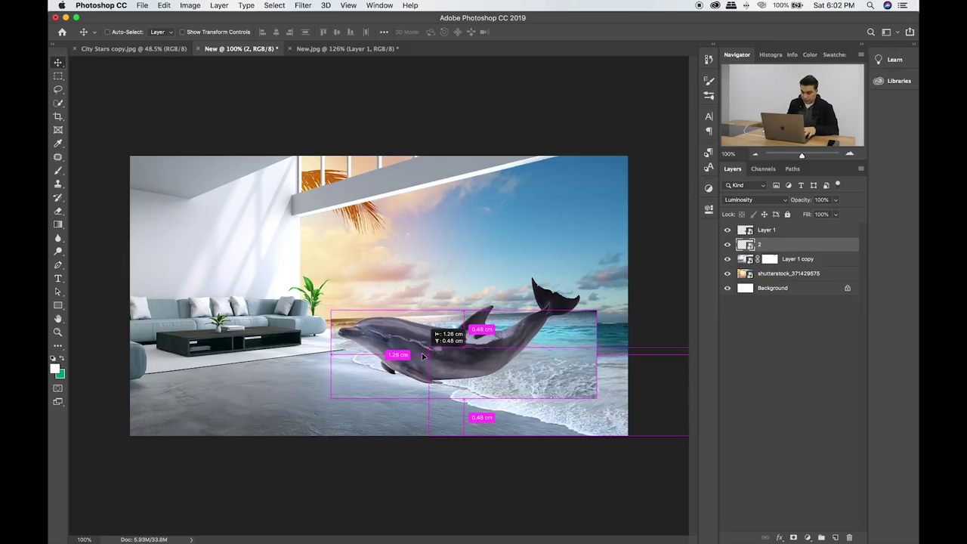
pyautogui.moveTo(423, 358); pyautogui.dragTo(424, 358)
# Hide the 2 copy layer and add a white layer mask to layer 2.
pyautogui.hotkey('ctrl', '+')
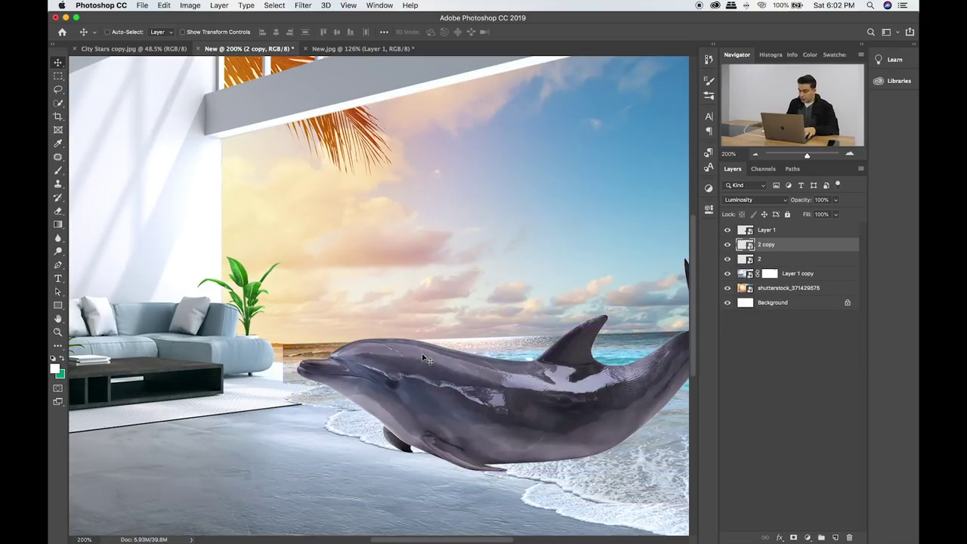
pyautogui.click(803, 229)
pyautogui.click(727, 229)
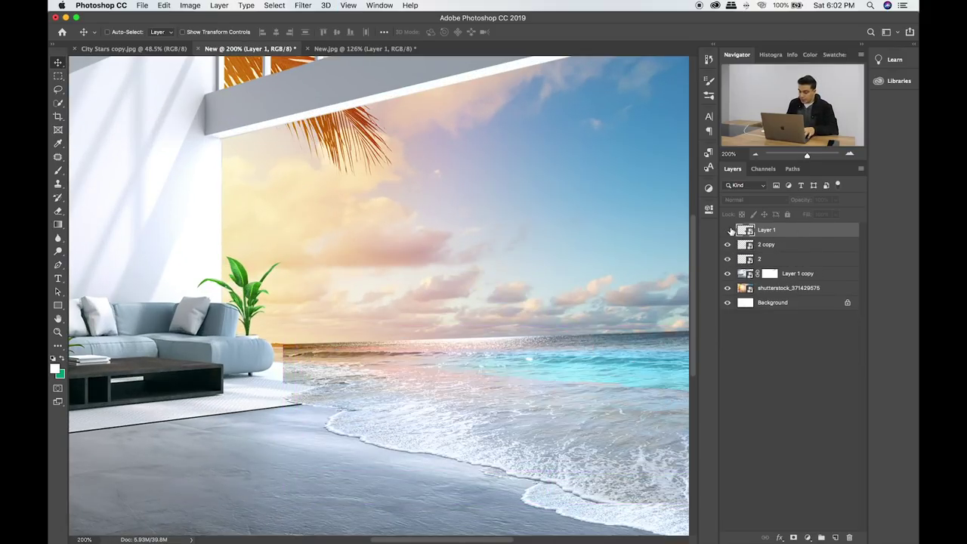
pyautogui.click(756, 261)
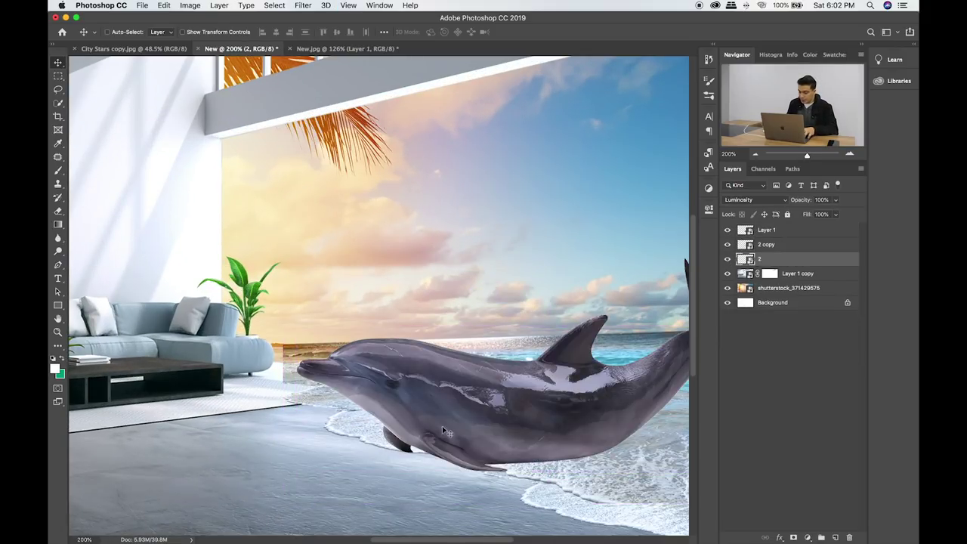
pyautogui.moveTo(405, 460); pyautogui.dragTo(334, 400)
pyautogui.click(727, 244)
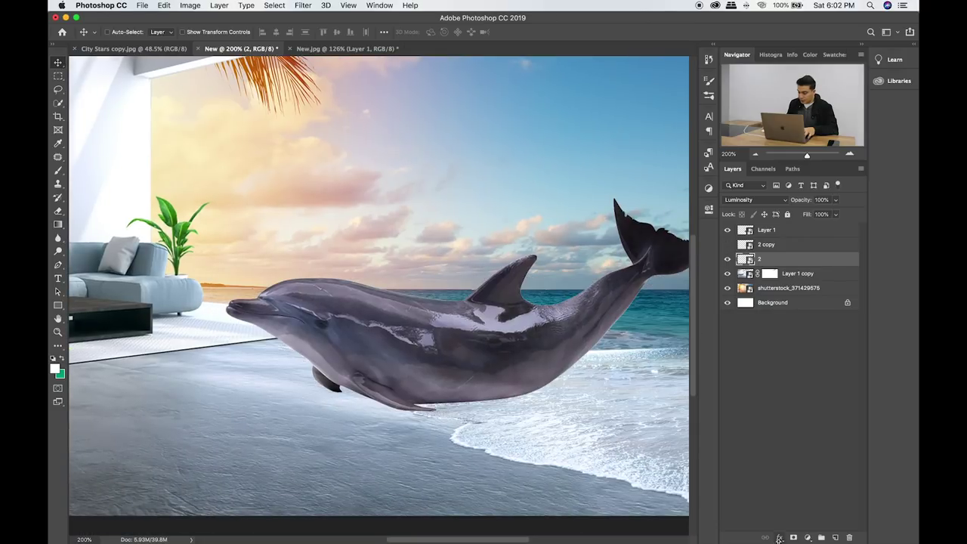
pyautogui.click(794, 538)
pyautogui.moveTo(524, 406); pyautogui.dragTo(376, 338)
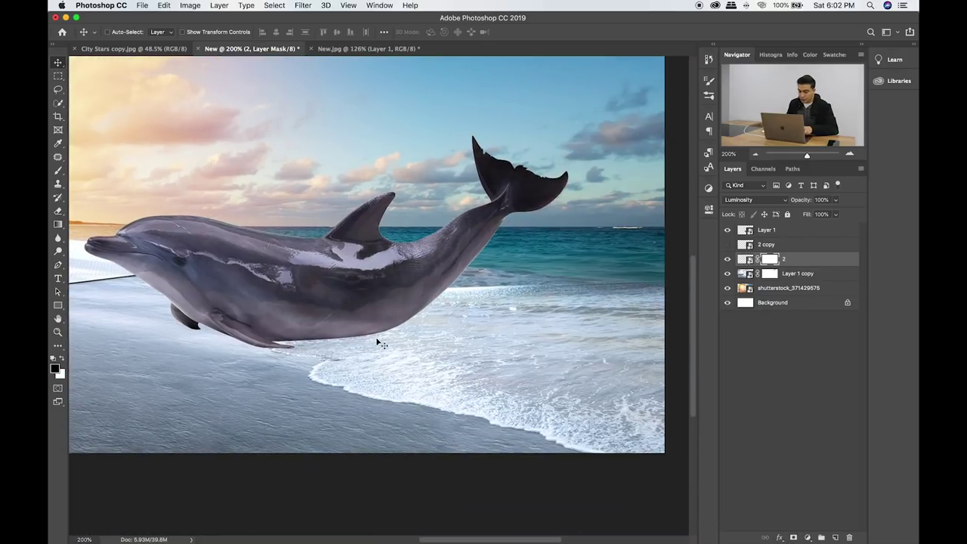
# Set the brush to 20% opacity and size 250, then show 2 copy again.
pyautogui.press('b')
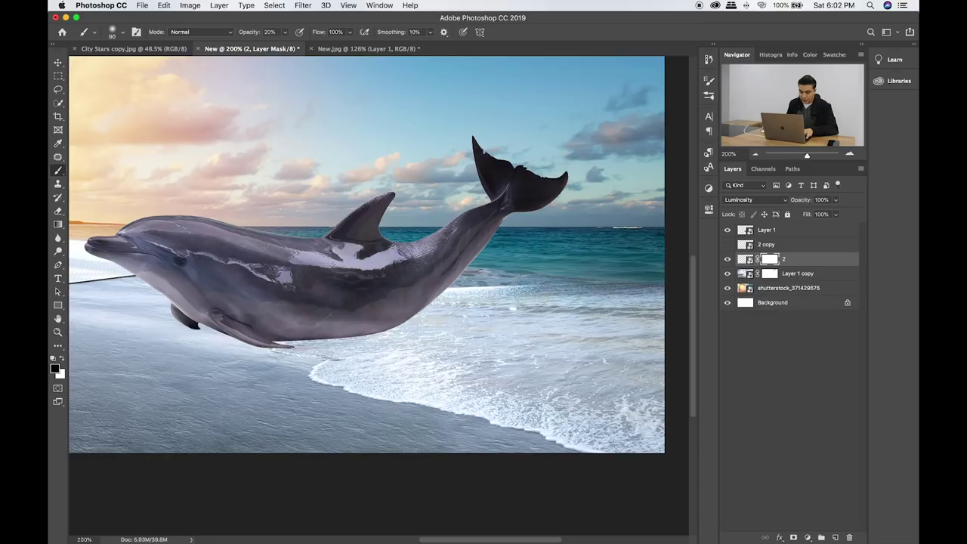
pyautogui.press('2')
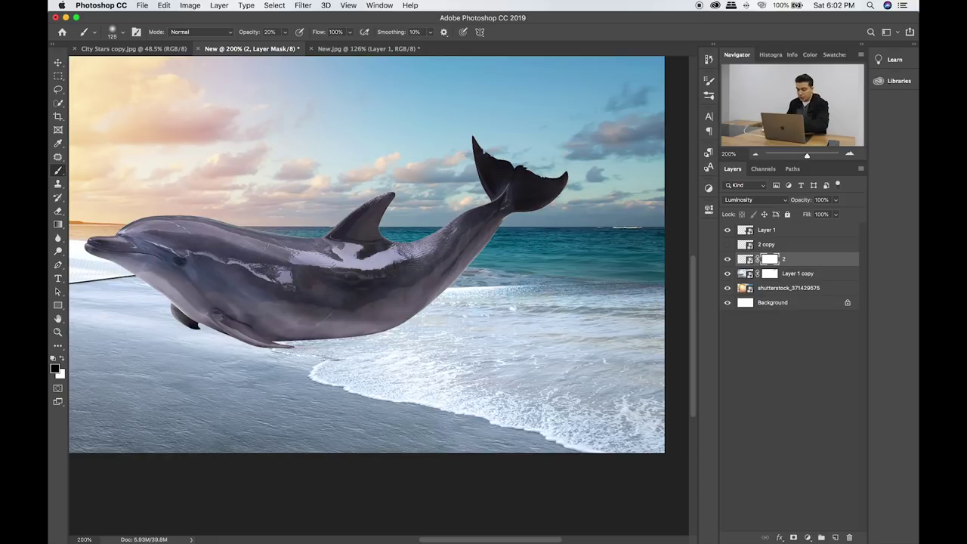
pyautogui.press(']')
pyautogui.press(']')
pyautogui.press(']')
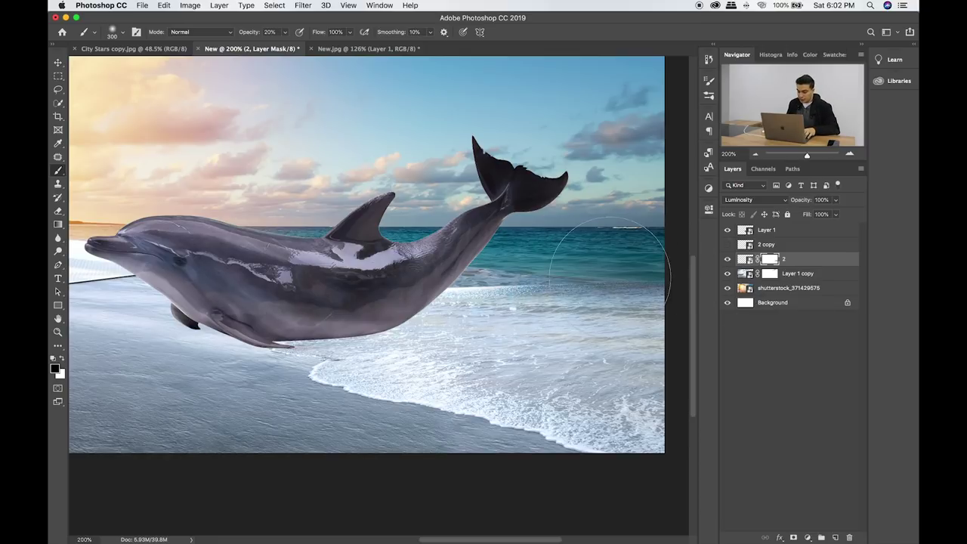
pyautogui.press('[')
pyautogui.press('[')
pyautogui.press('[')
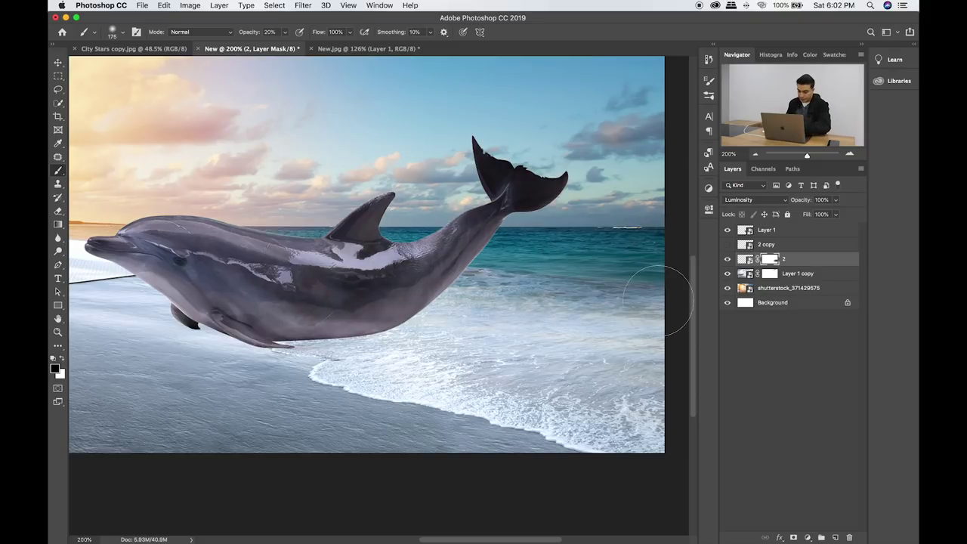
pyautogui.press(']')
pyautogui.press(']')
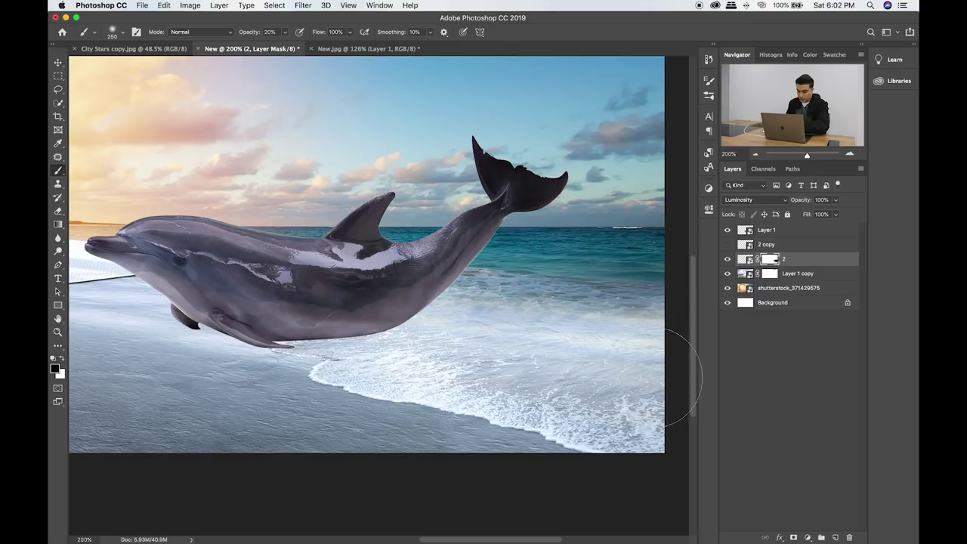
pyautogui.click(727, 244)
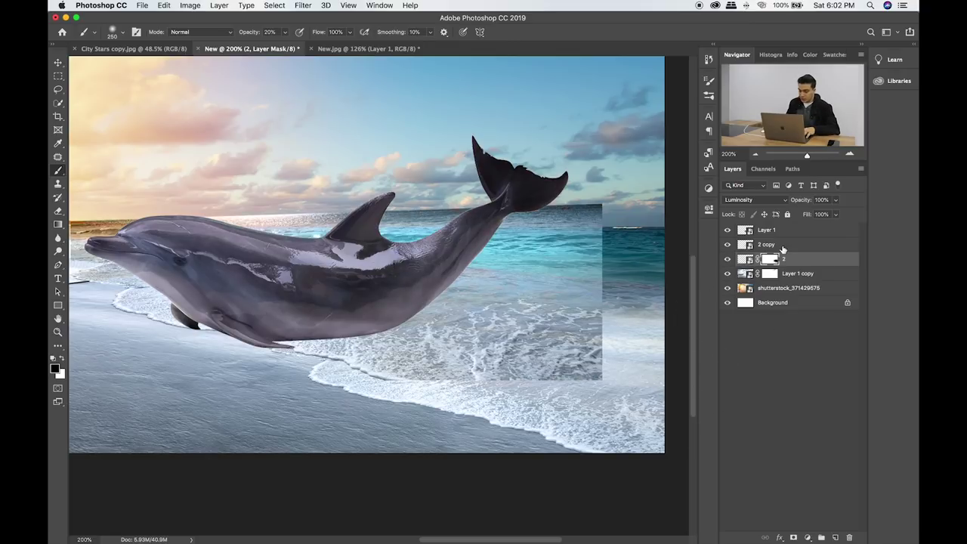
# Add a mask to 2 copy and paint out the horizon seam at 100% opacity.
pyautogui.click(766, 244)
pyautogui.moveTo(436, 287); pyautogui.dragTo(501, 302)
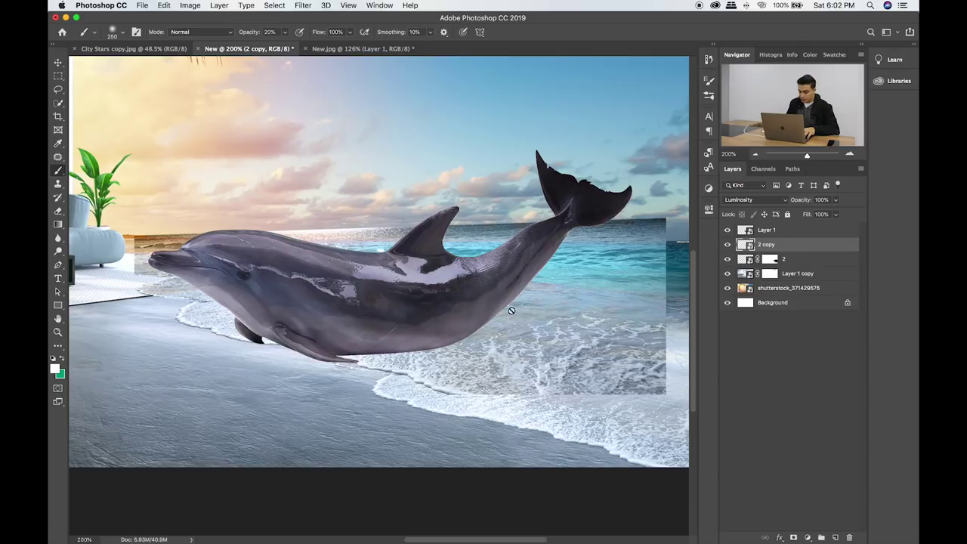
pyautogui.click(792, 537)
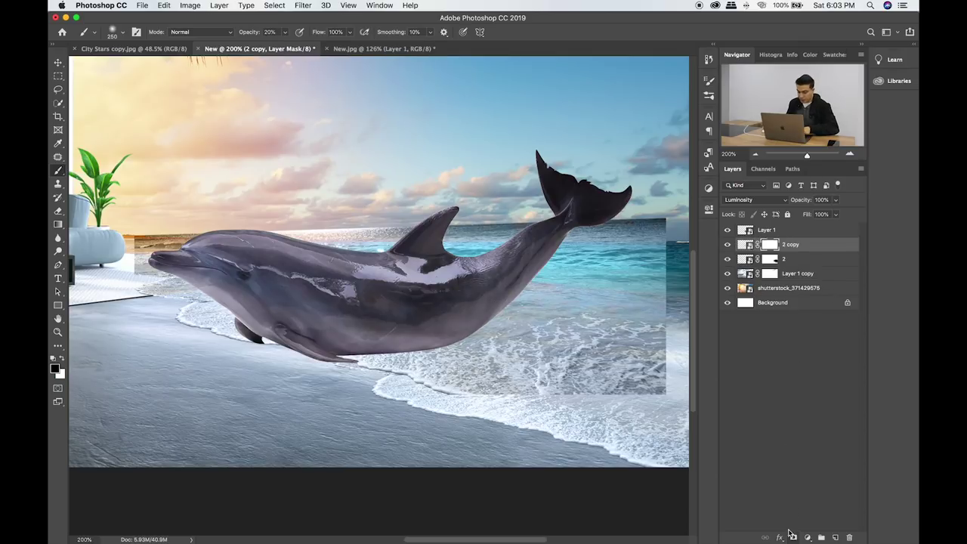
pyautogui.moveTo(605, 285); pyautogui.dragTo(455, 234)
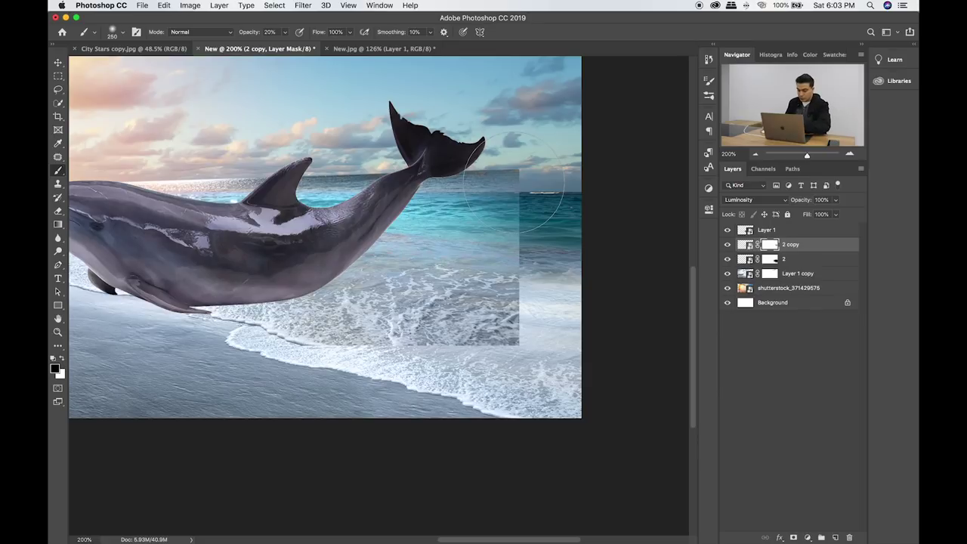
pyautogui.press('0')
pyautogui.moveTo(513, 182)
pyautogui.mouseDown()
pyautogui.moveTo(491, 227)
pyautogui.moveTo(396, 299)
pyautogui.moveTo(189, 163)
pyautogui.mouseUp()
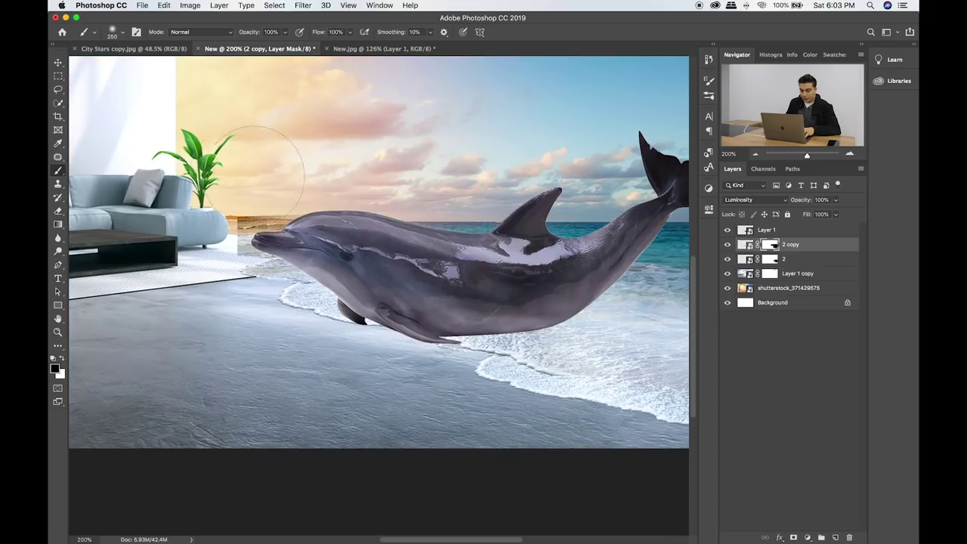
# Shrink the brush to 100 and paint the surf edges at 20% and 100% opacity.
pyautogui.hscroll(3, 479, 166)
pyautogui.scroll(-2, 479, 167)
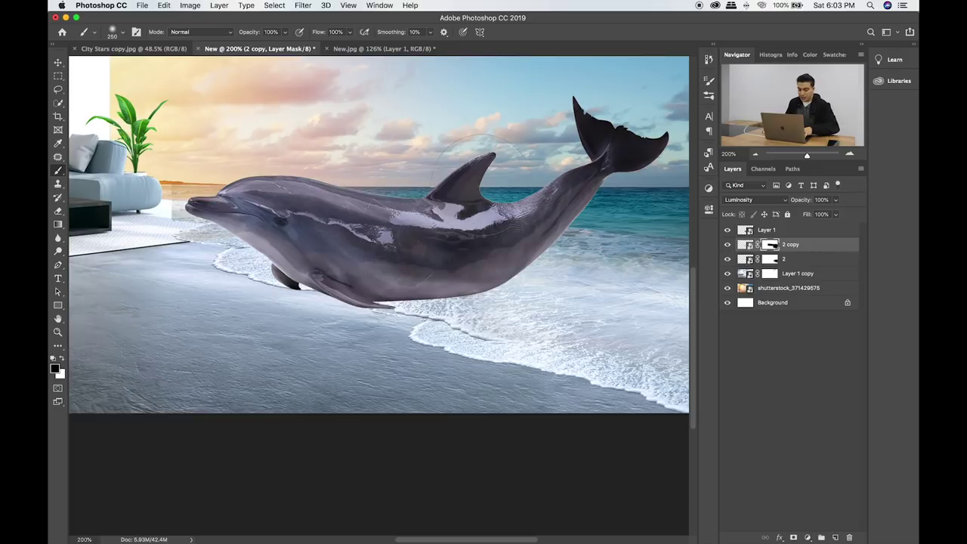
pyautogui.press('[')
pyautogui.press('[')
pyautogui.press('[')
pyautogui.press('2')
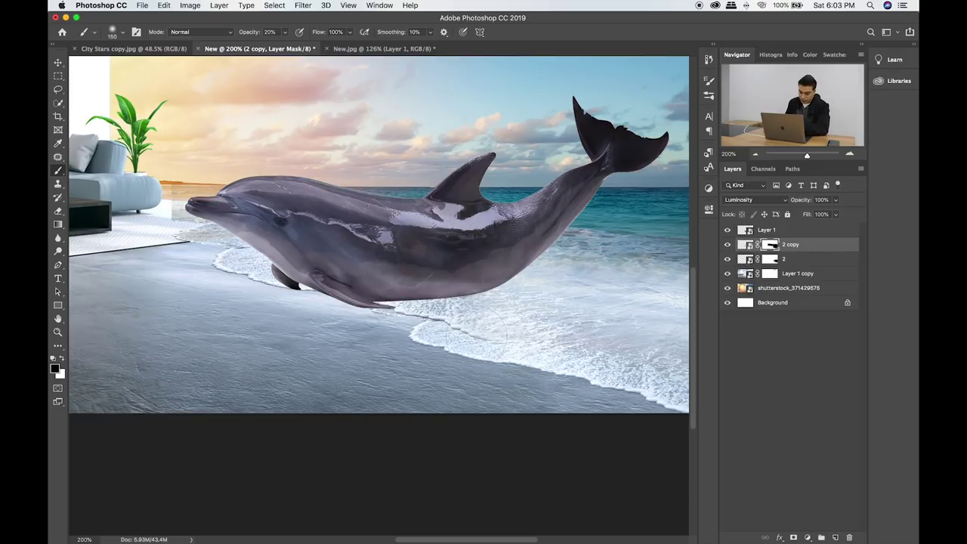
pyautogui.press('[')
pyautogui.press('[')
pyautogui.press('0')
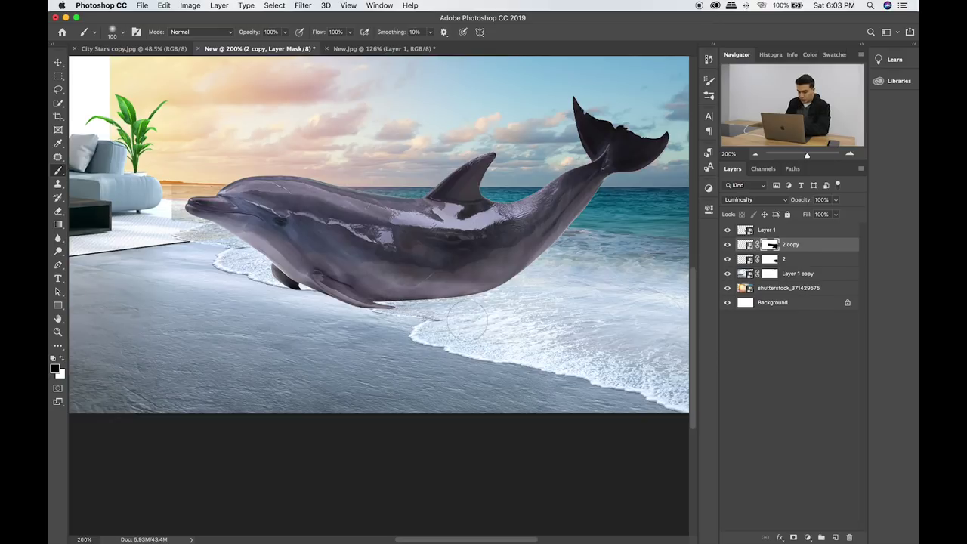
# Soften the remaining foam edges at 30% opacity, then select Layer 1.
pyautogui.hscroll(-5, 423, 265)
pyautogui.scroll(1, 423, 264)
pyautogui.press('3')
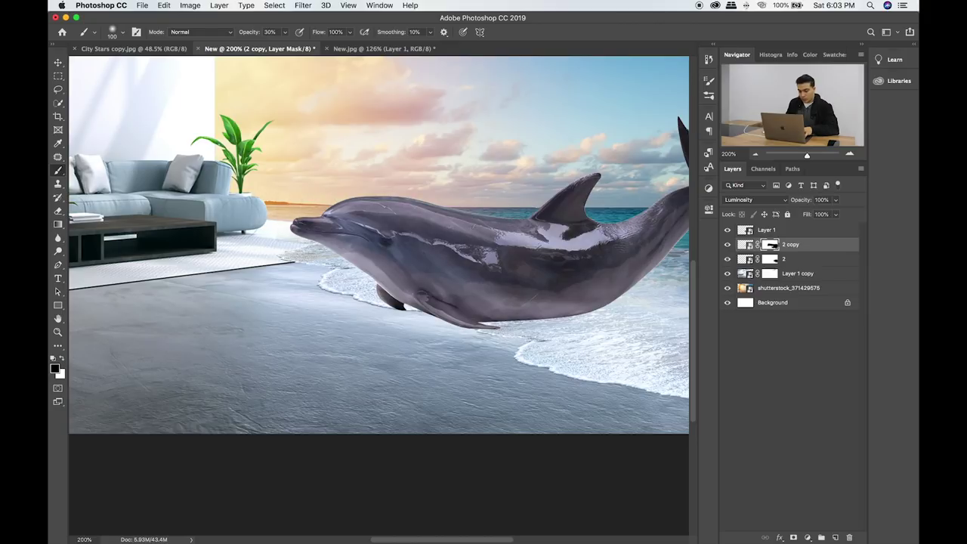
pyautogui.hscroll(3, 492, 218)
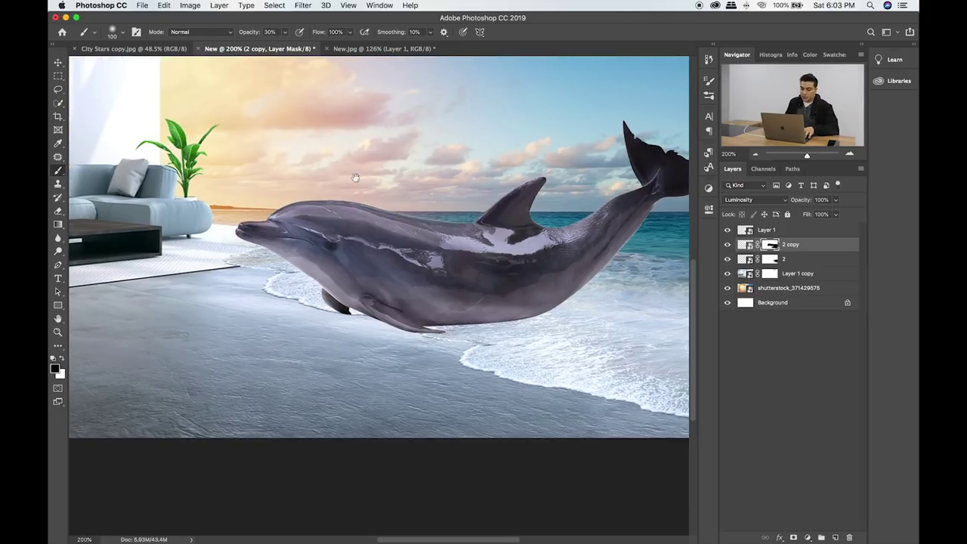
pyautogui.scroll(-5, 314, 185)
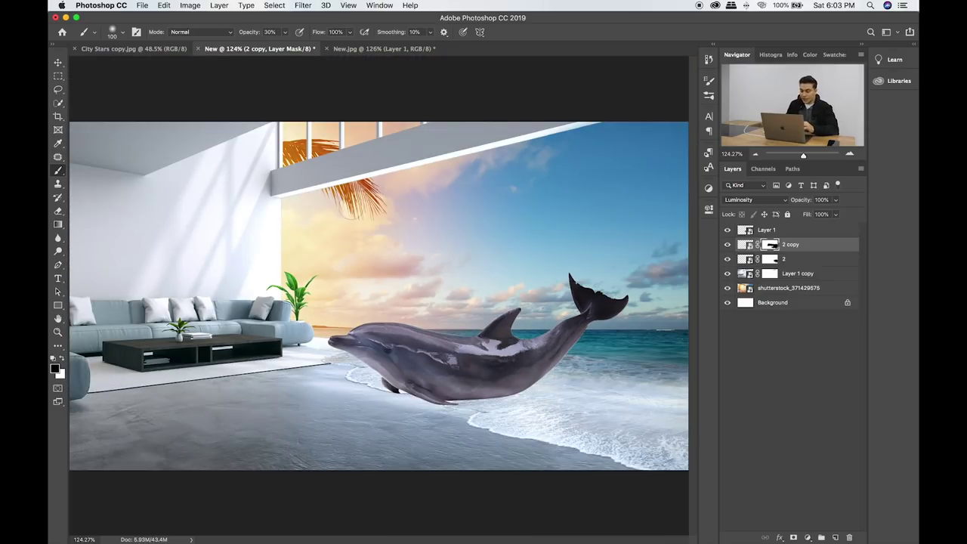
pyautogui.scroll(4, 352, 209)
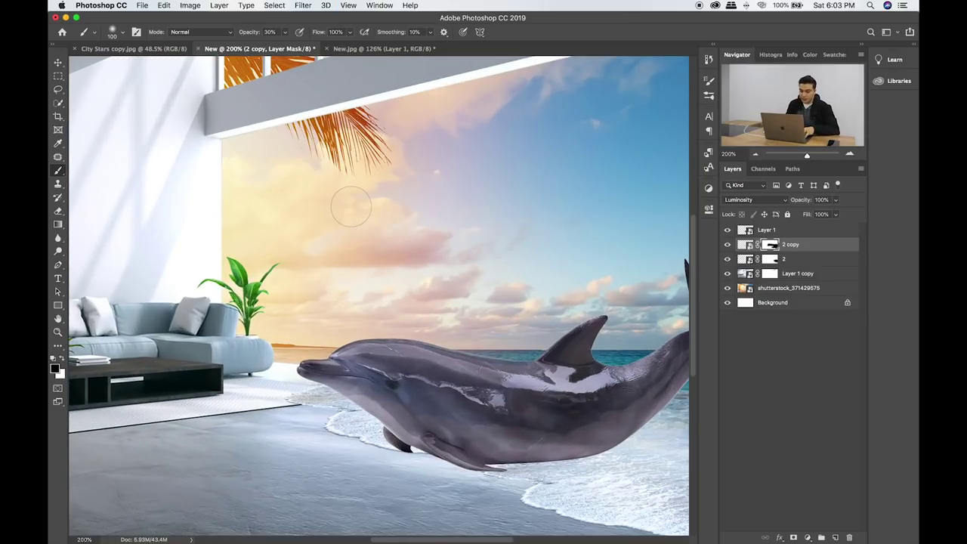
pyautogui.hscroll(6, 351, 206)
pyautogui.scroll(-3, 281, 211)
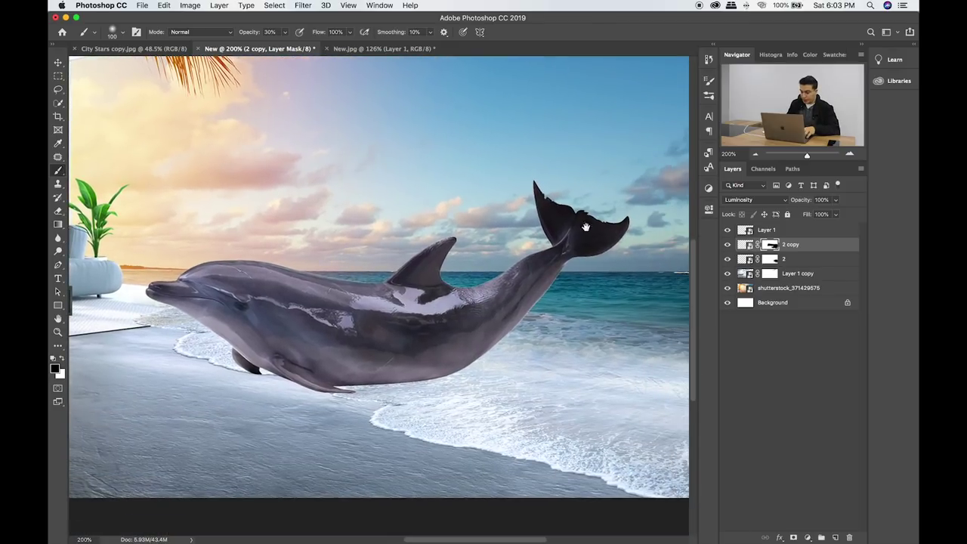
pyautogui.click(825, 233)
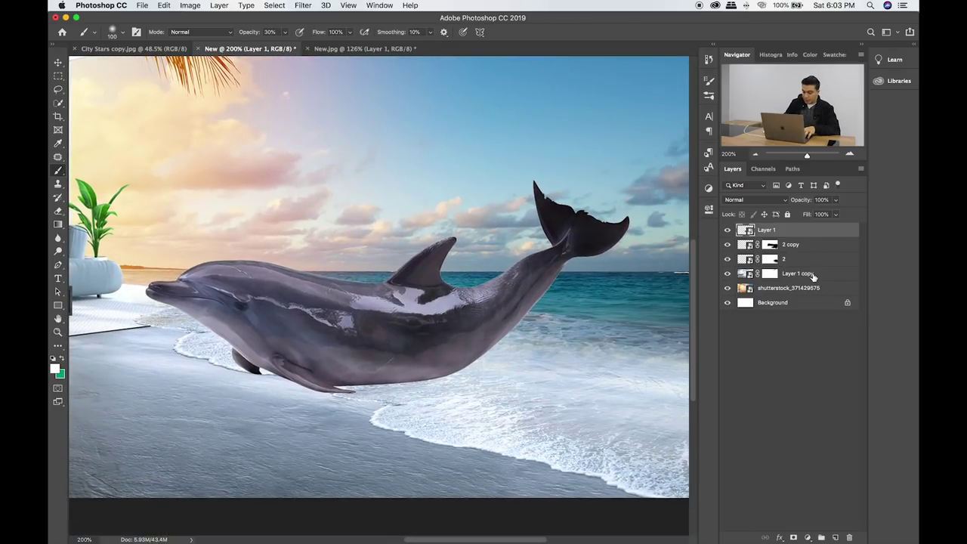
# Group Layer 1 into Group 1, duplicate it as Layer 1 copy 2, and place the copy beneath.
pyautogui.hotkey('ctrl', 'g')
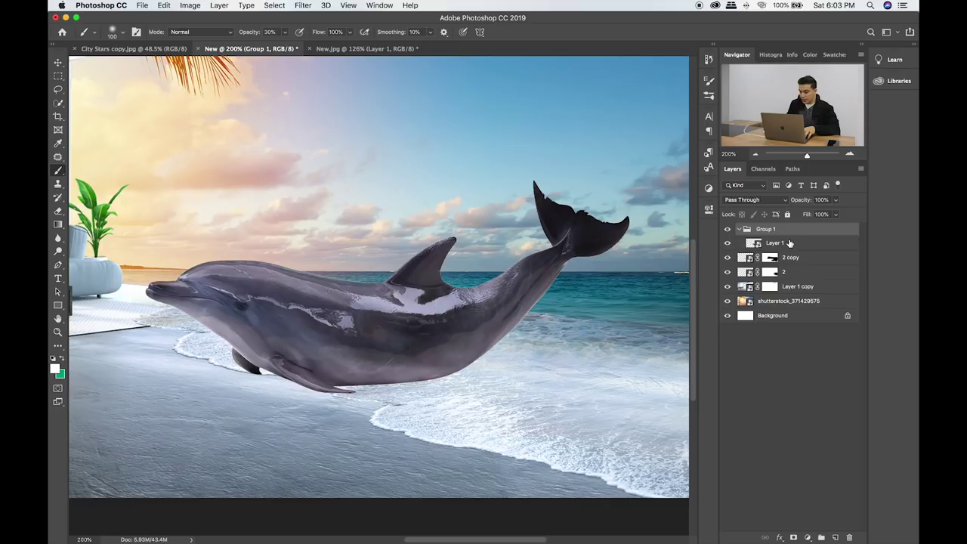
pyautogui.click(771, 243)
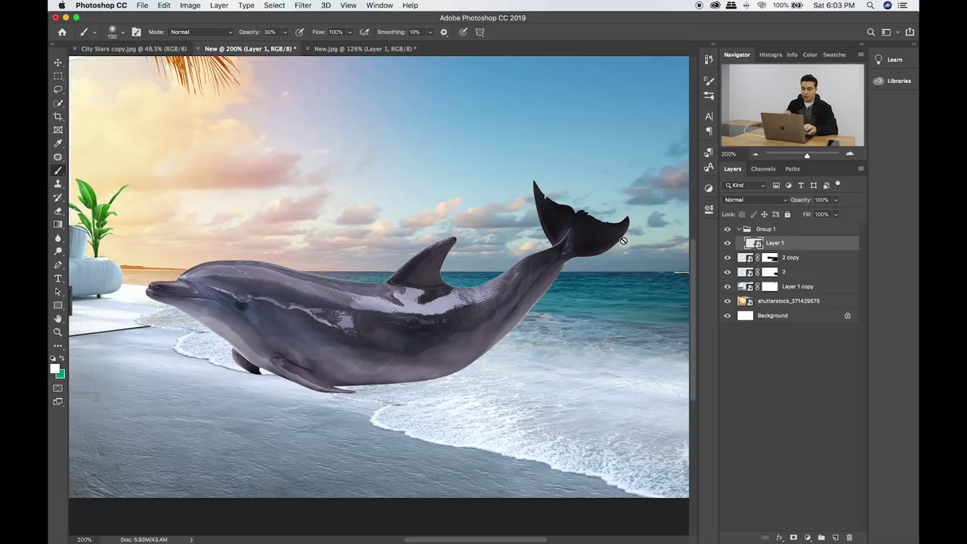
pyautogui.press('super+0')
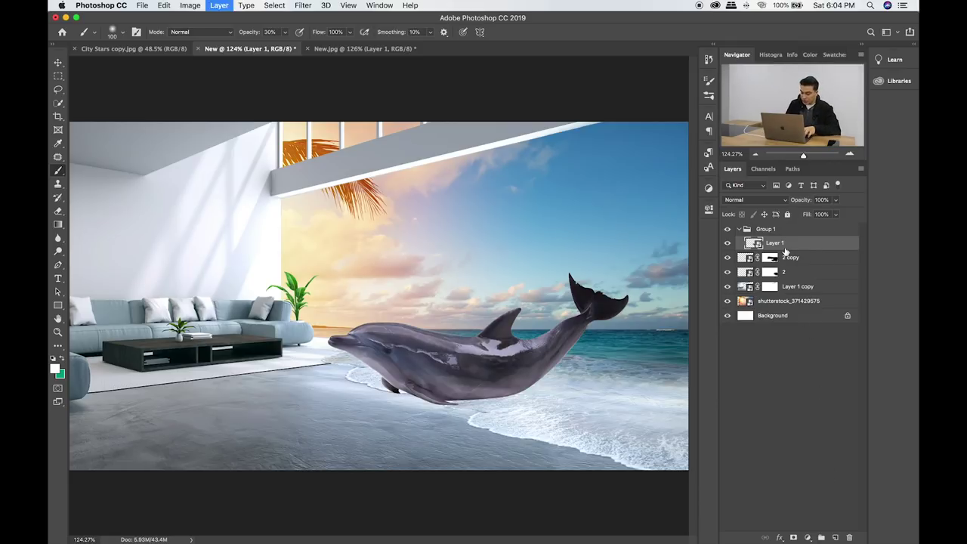
pyautogui.hotkey('ctrl', 'j')
pyautogui.hotkey('ctrl', '[')
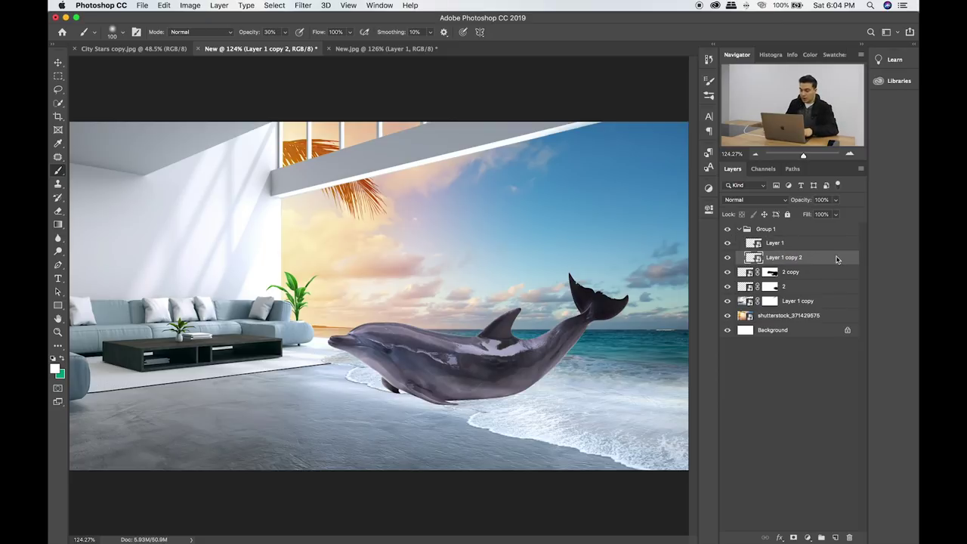
# Give Layer 1 copy 2 a black Color Overlay layer style.
pyautogui.doubleClick(836, 260)
pyautogui.click(347, 283)
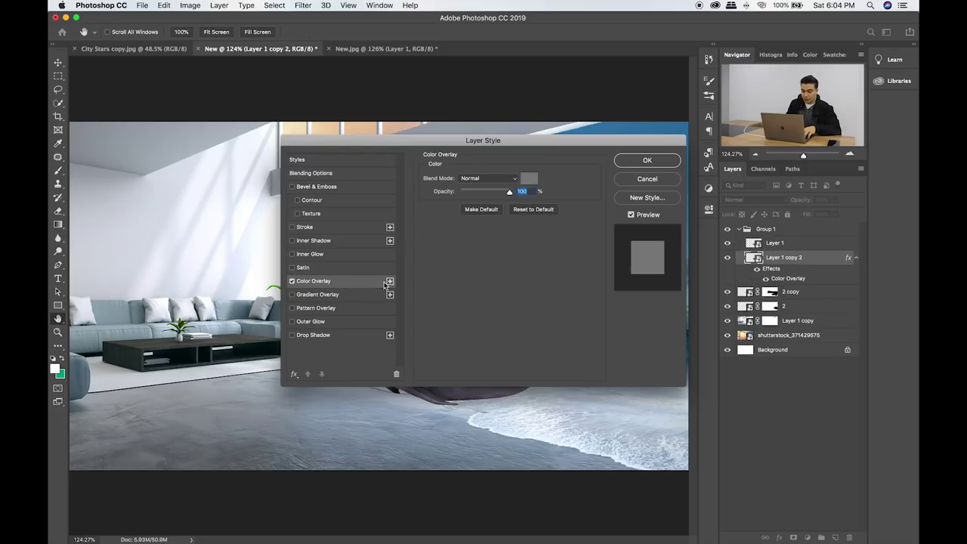
pyautogui.click(533, 188)
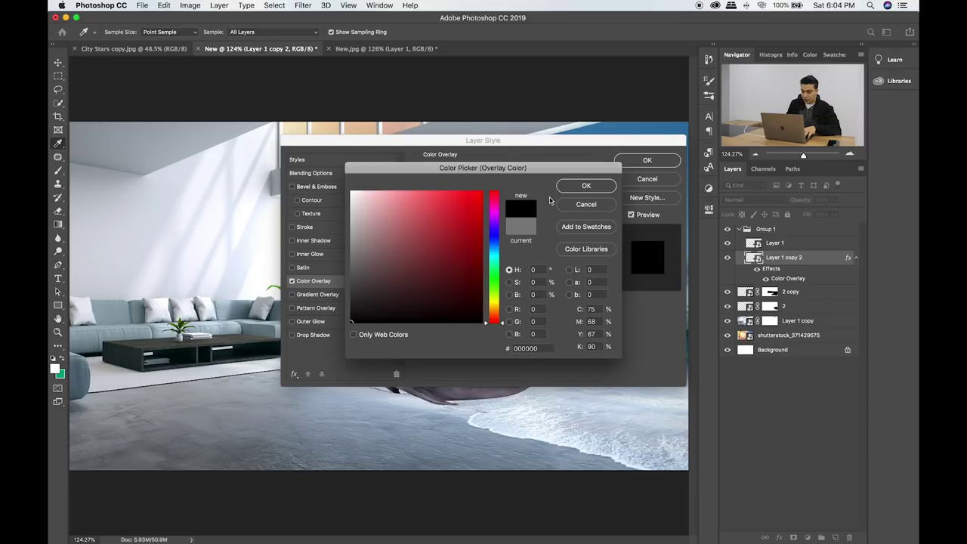
pyautogui.click(585, 186)
pyautogui.click(646, 161)
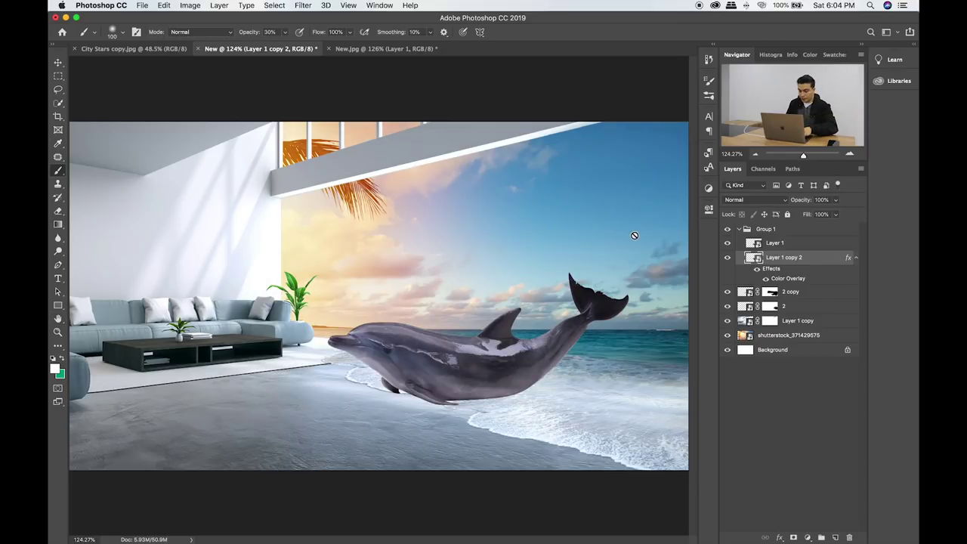
# Flip the black dolphin copy downward and skew it into a shadow under the dolphin.
pyautogui.hotkey('ctrl', 't')
pyautogui.click(475, 357)
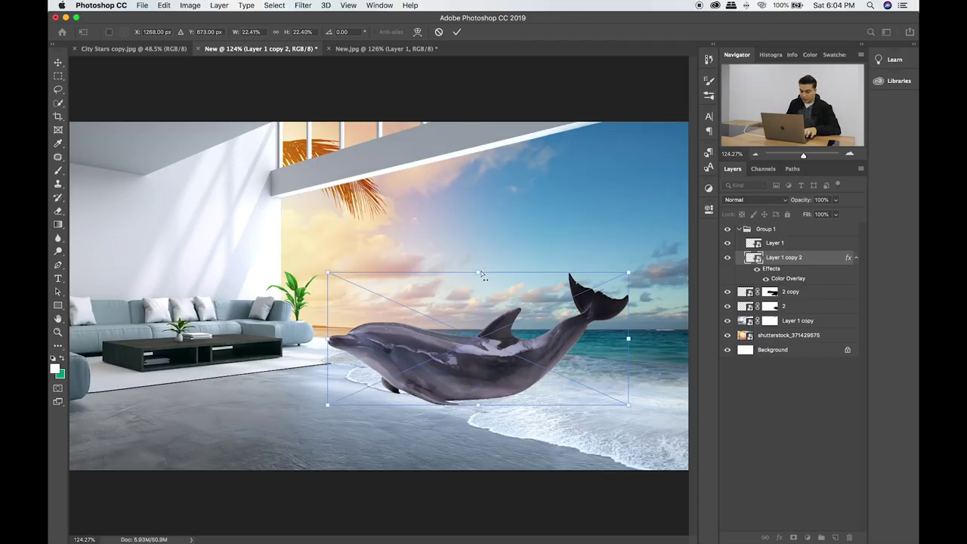
pyautogui.moveTo(479, 272); pyautogui.dragTo(477, 314)
pyautogui.hotkey('ctrl', 'z')
pyautogui.moveTo(478, 271); pyautogui.dragTo(480, 274)
pyautogui.moveTo(479, 271); pyautogui.dragTo(469, 499)
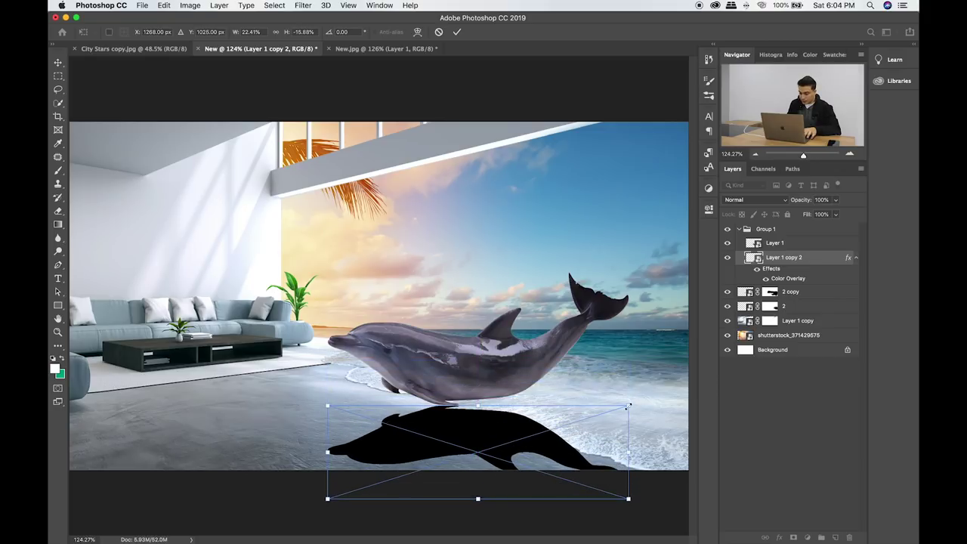
pyautogui.moveTo(630, 407); pyautogui.dragTo(629, 389)
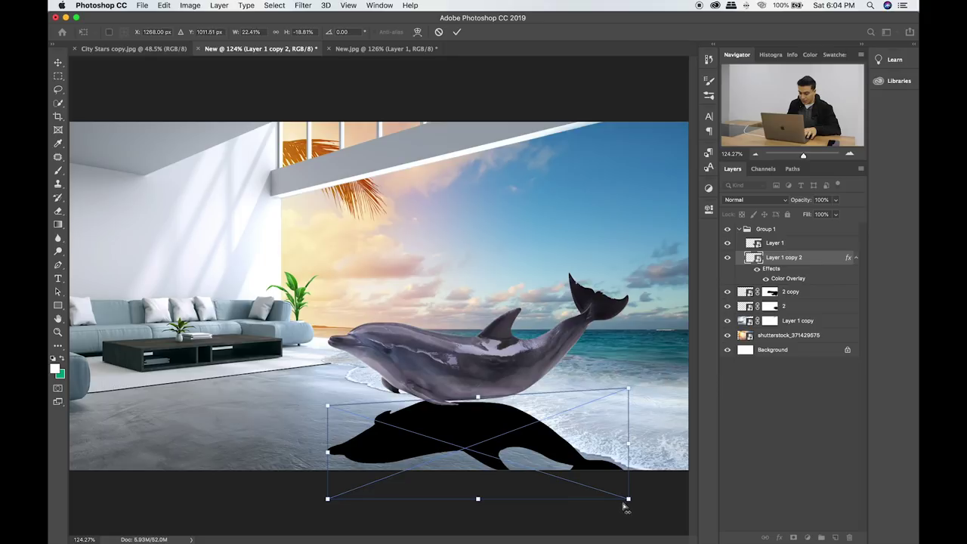
pyautogui.moveTo(629, 500); pyautogui.dragTo(629, 483)
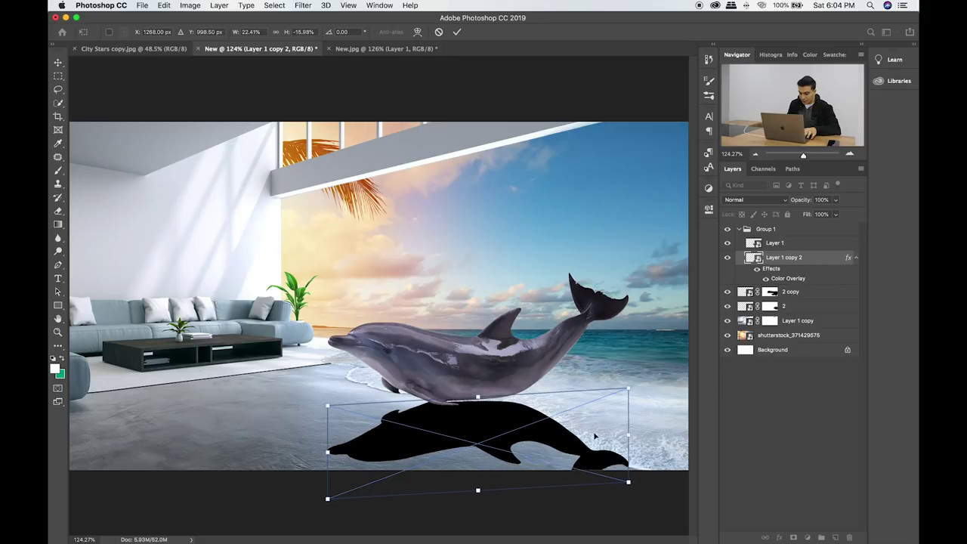
pyautogui.moveTo(596, 431); pyautogui.dragTo(597, 426)
pyautogui.press('Return')
pyautogui.press('b')
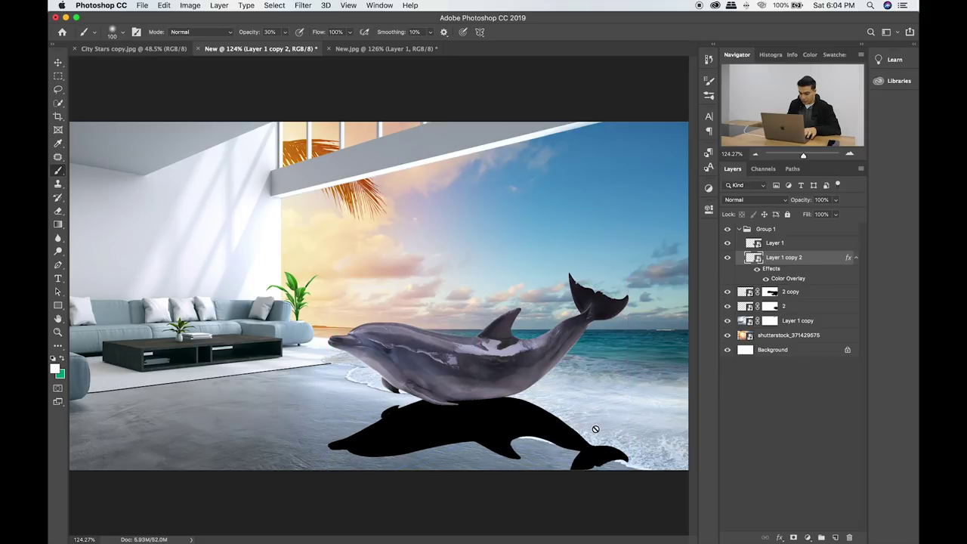
# Slant the shadow's left end further and shift it up slightly.
pyautogui.hotkey('ctrl', 't')
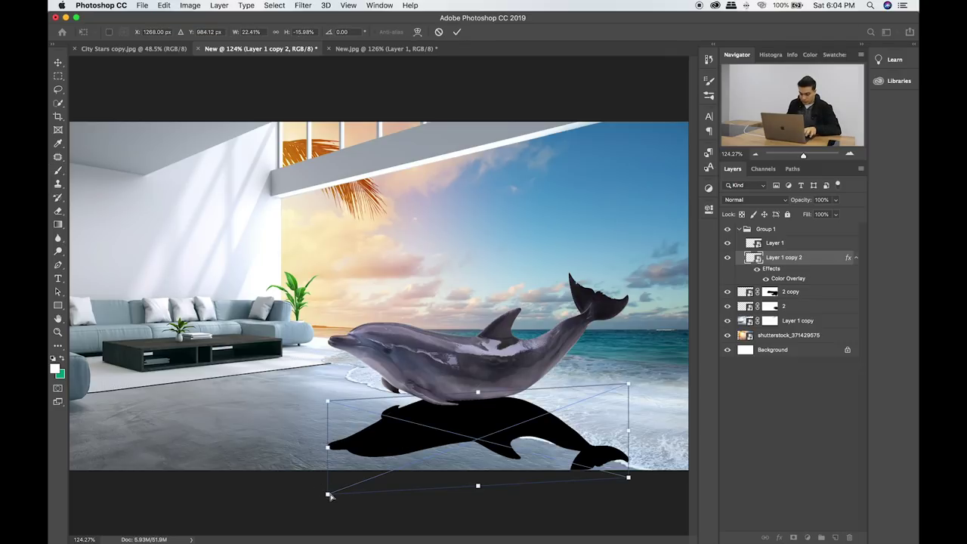
pyautogui.moveTo(330, 496); pyautogui.dragTo(342, 493)
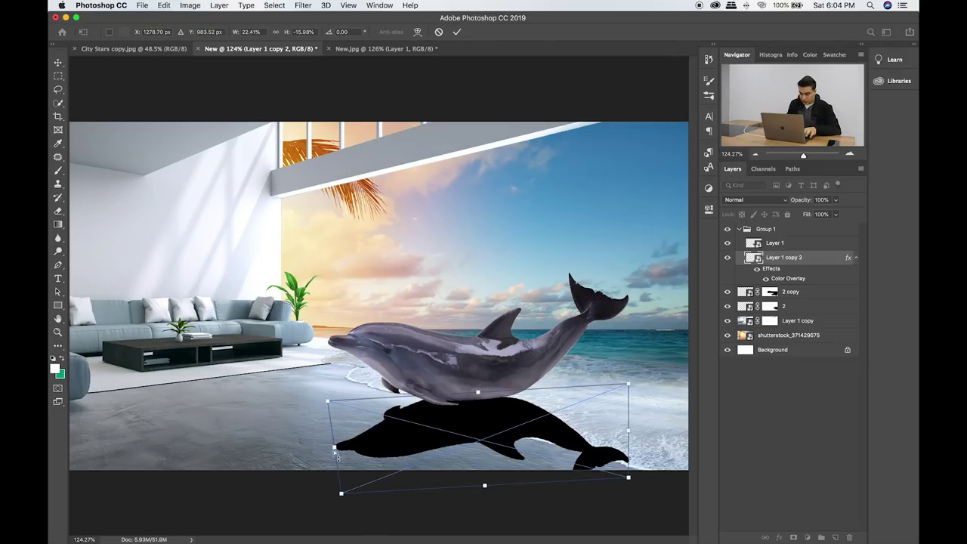
pyautogui.moveTo(336, 449); pyautogui.dragTo(342, 446)
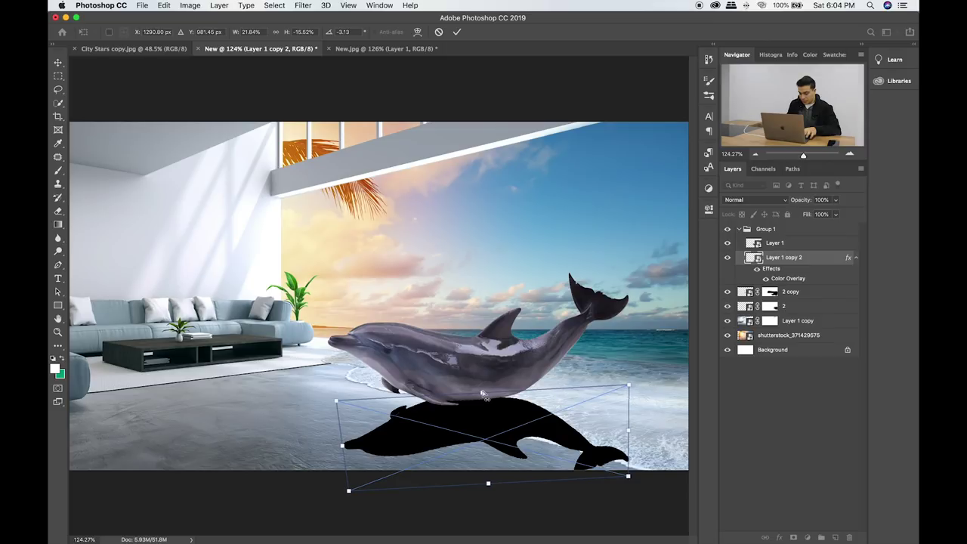
pyautogui.moveTo(501, 403); pyautogui.dragTo(503, 400)
pyautogui.press('Return')
pyautogui.press('b')
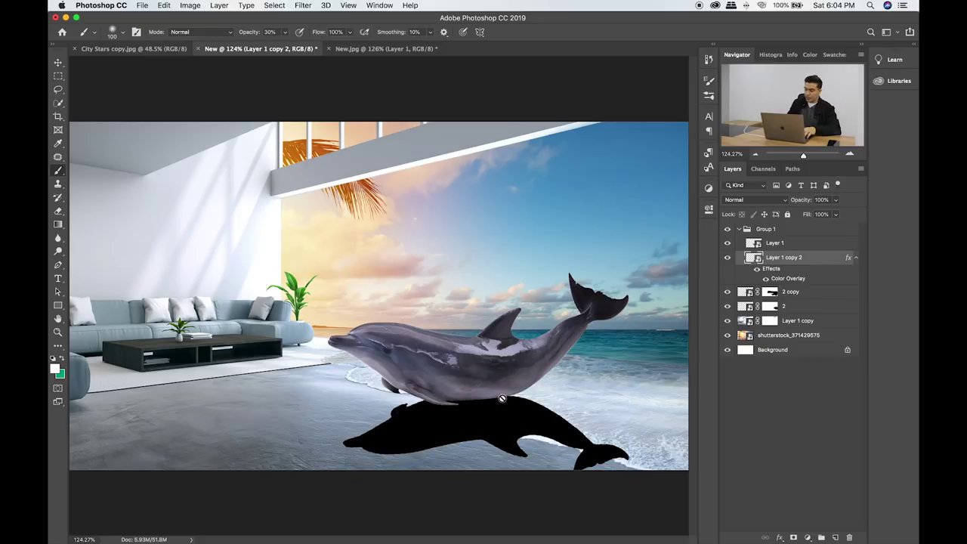
# Blur the shadow with a Gaussian Blur of radius 9.9.
pyautogui.click(298, 6)
pyautogui.moveTo(308, 129)
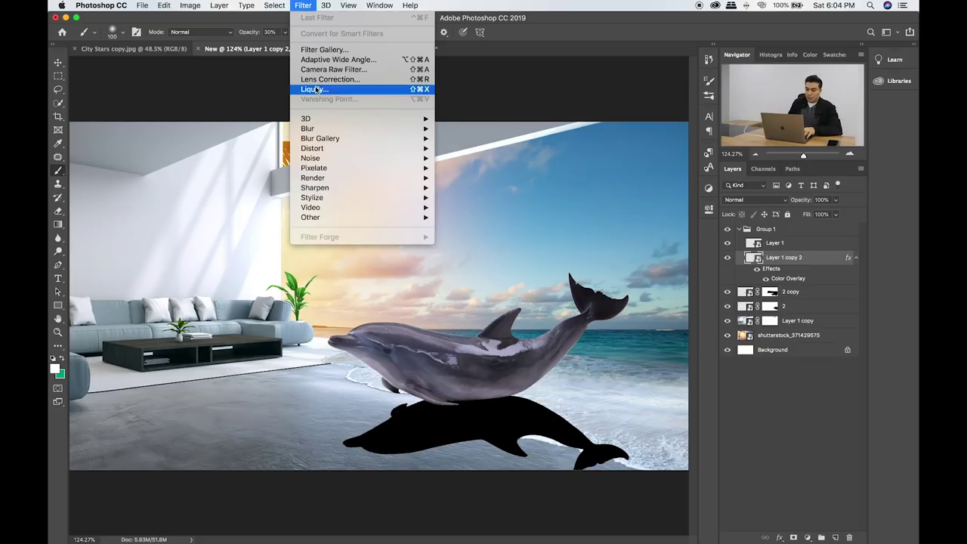
pyautogui.click(501, 169)
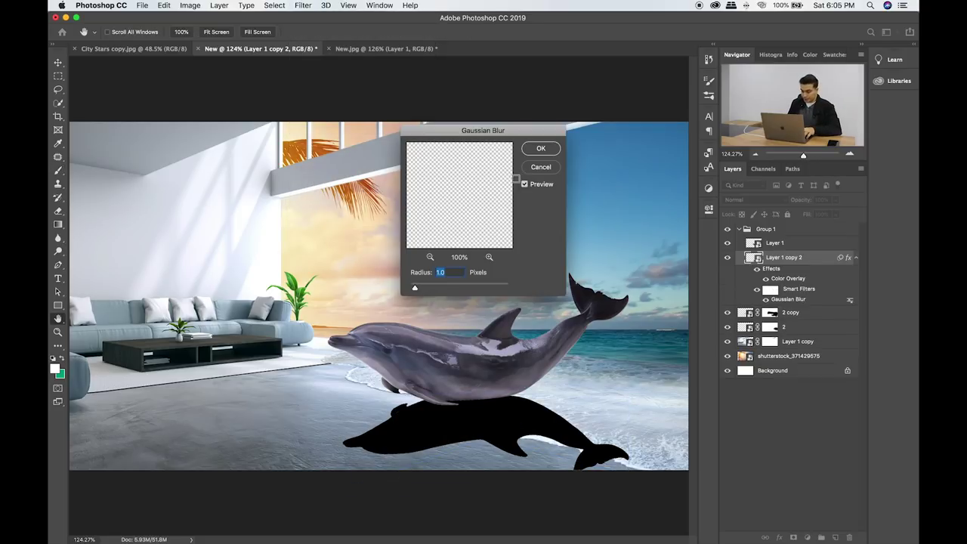
pyautogui.moveTo(417, 289); pyautogui.dragTo(427, 289)
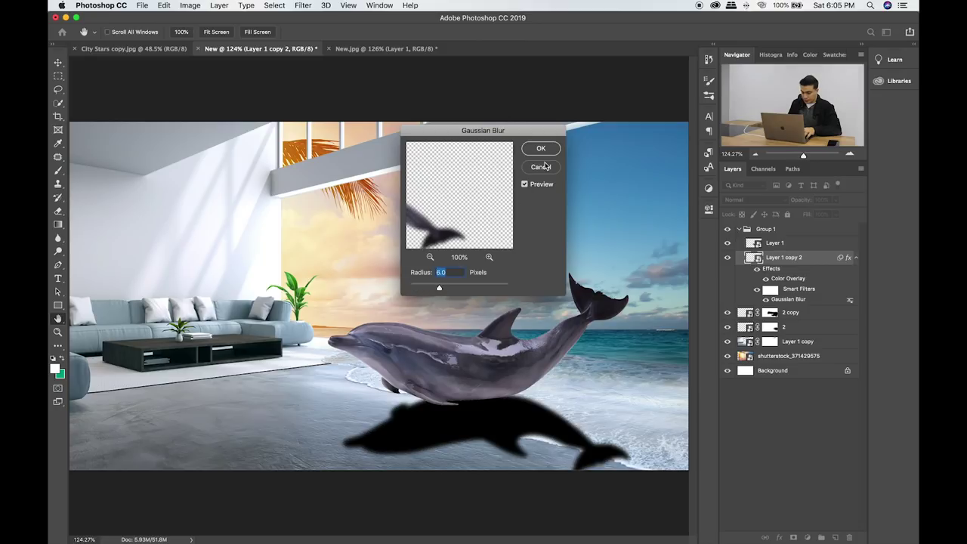
pyautogui.click(450, 289)
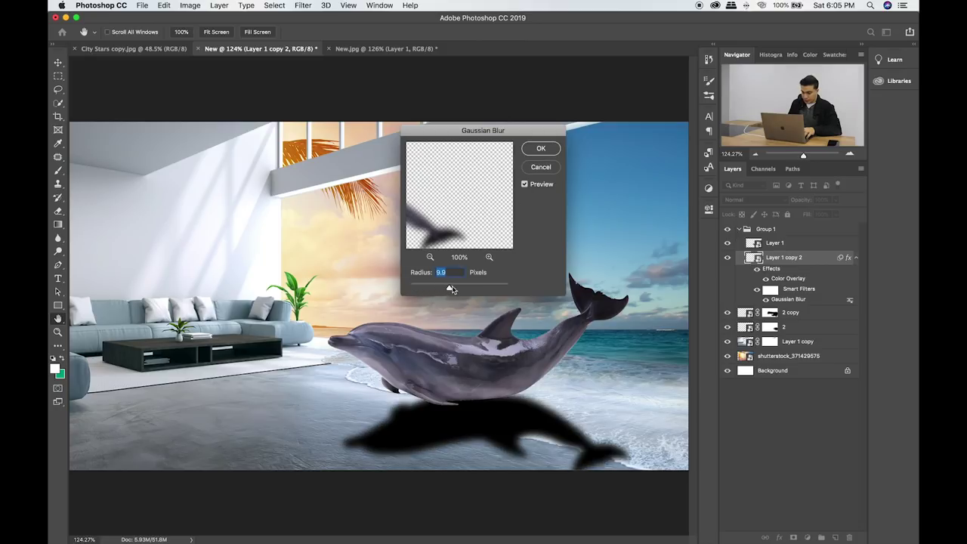
pyautogui.click(541, 150)
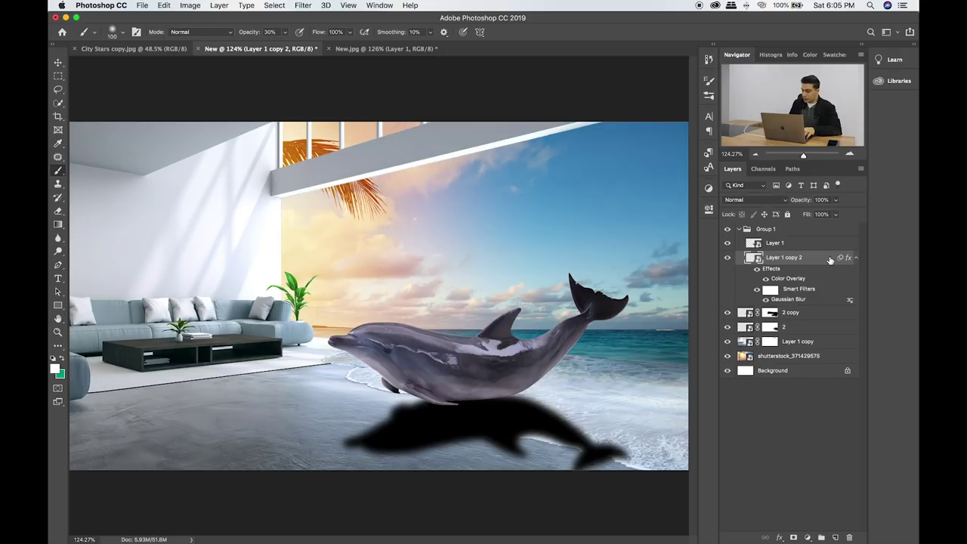
# Convert the shadow layer to a smart object in Overlay blend mode and nudge it.
pyautogui.rightClick(828, 260)
pyautogui.click(767, 193)
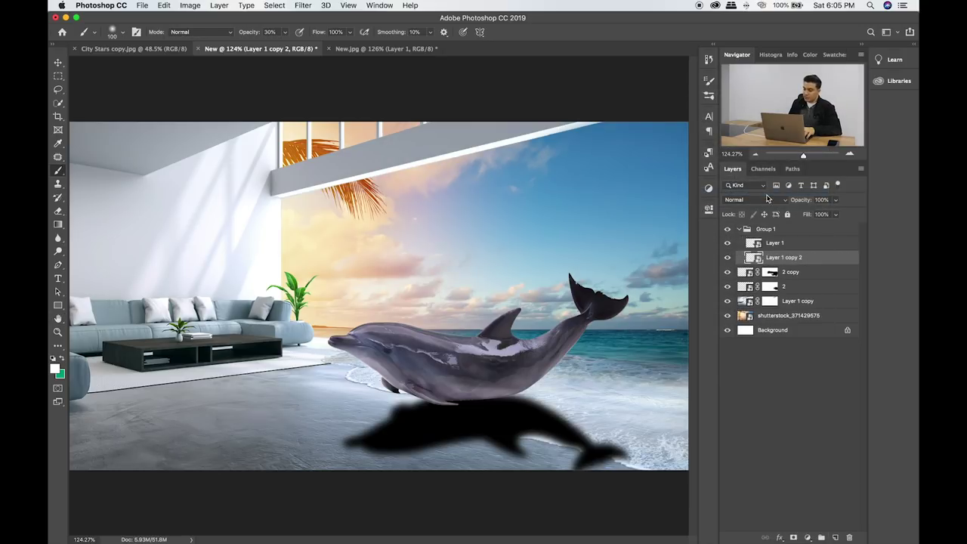
pyautogui.click(766, 201)
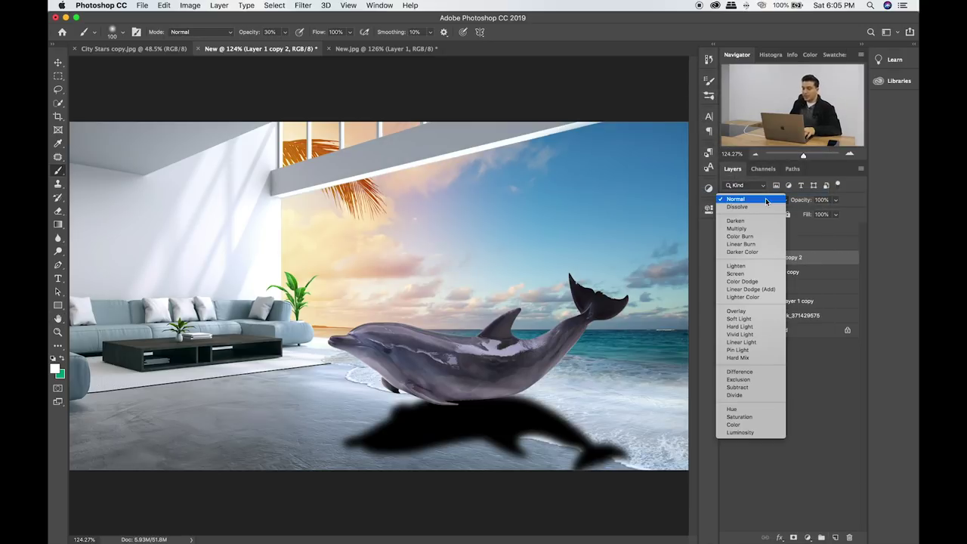
pyautogui.click(756, 313)
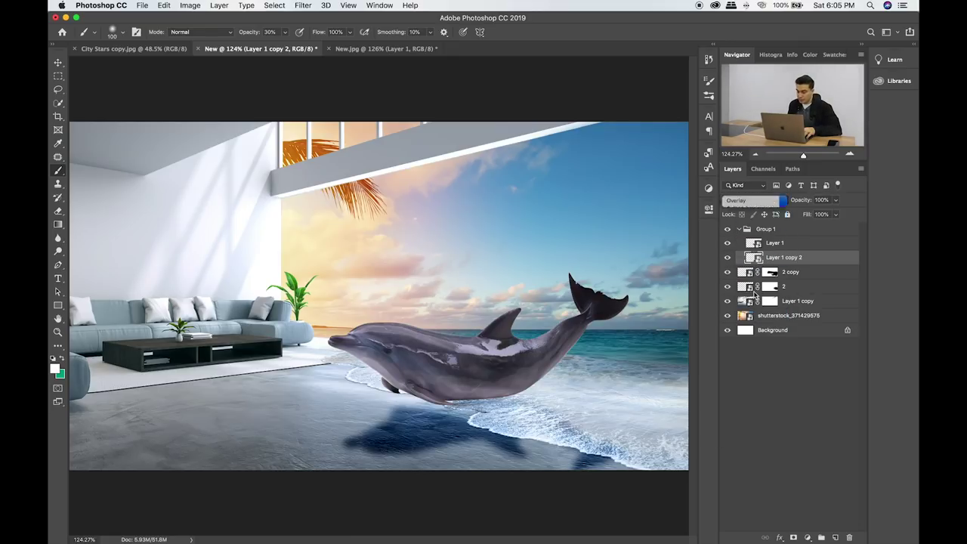
pyautogui.click(769, 202)
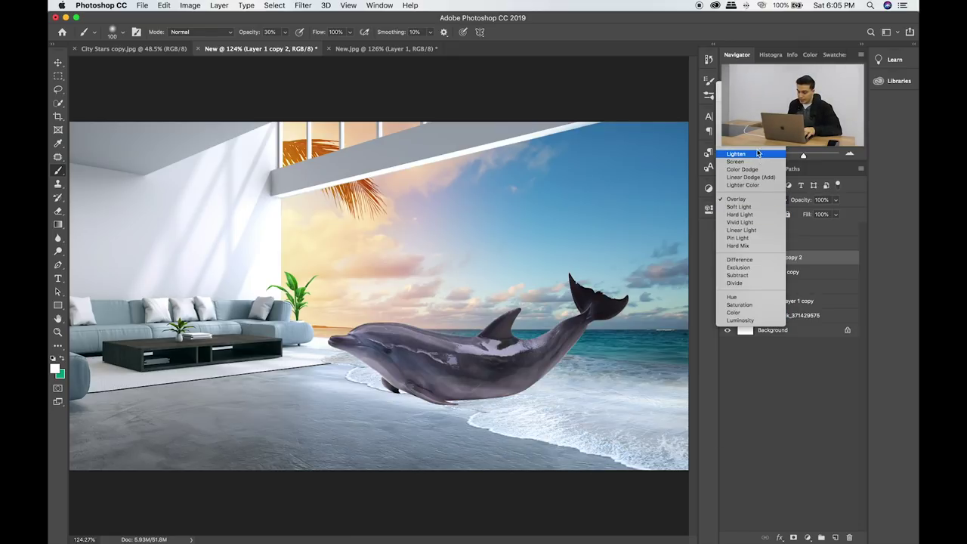
pyautogui.click(739, 199)
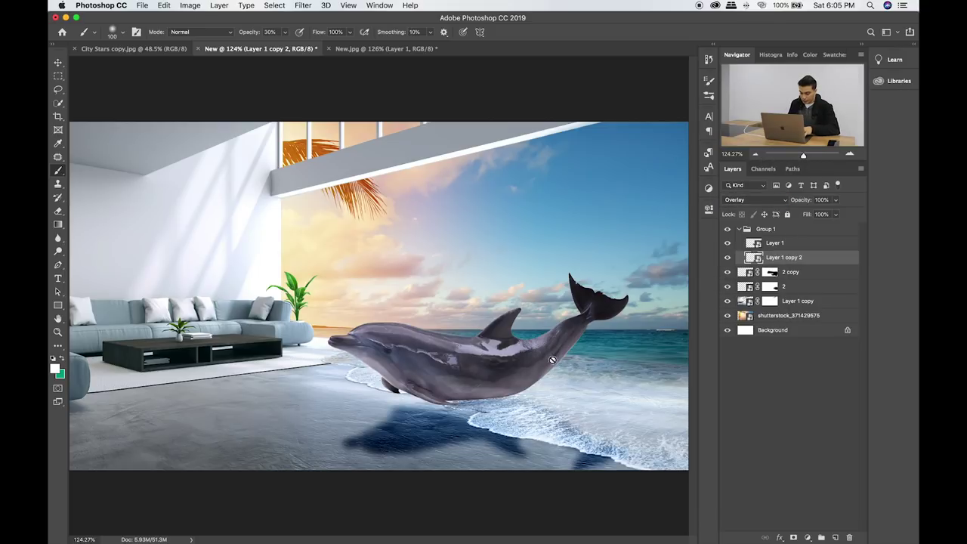
pyautogui.press('v')
pyautogui.moveTo(527, 406); pyautogui.dragTo(530, 403)
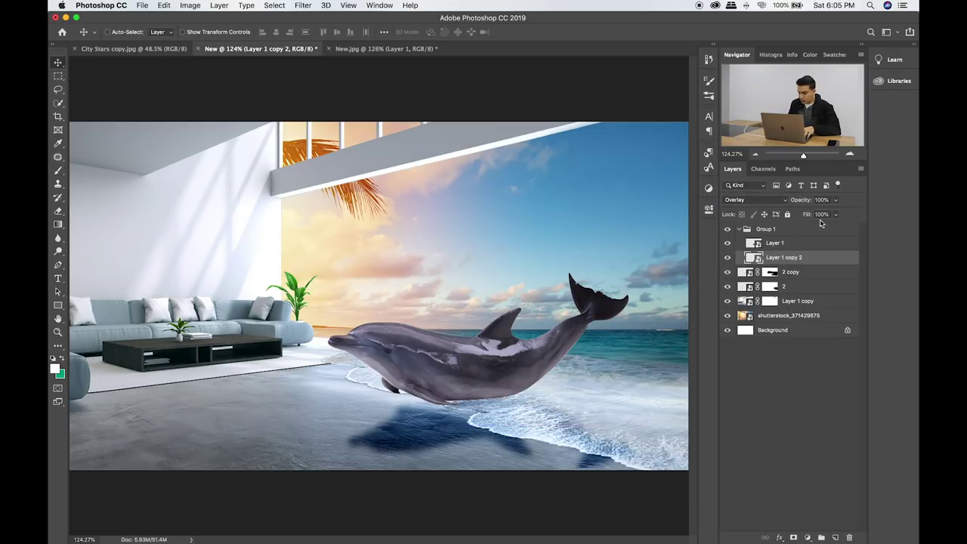
# Fade the shadow layer to 28% opacity and settle it under the dolphin.
pyautogui.click(836, 200)
pyautogui.moveTo(806, 212); pyautogui.dragTo(801, 213)
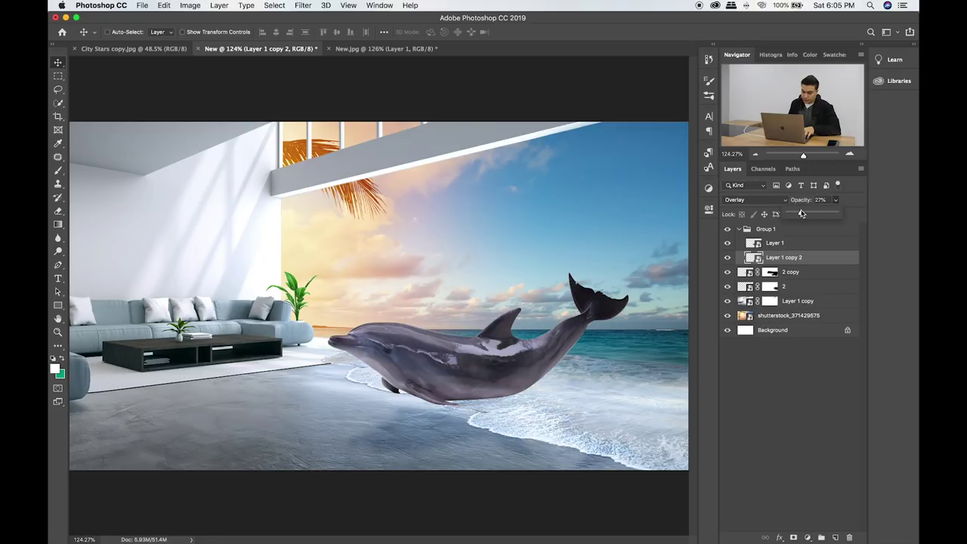
pyautogui.moveTo(521, 386); pyautogui.dragTo(529, 402)
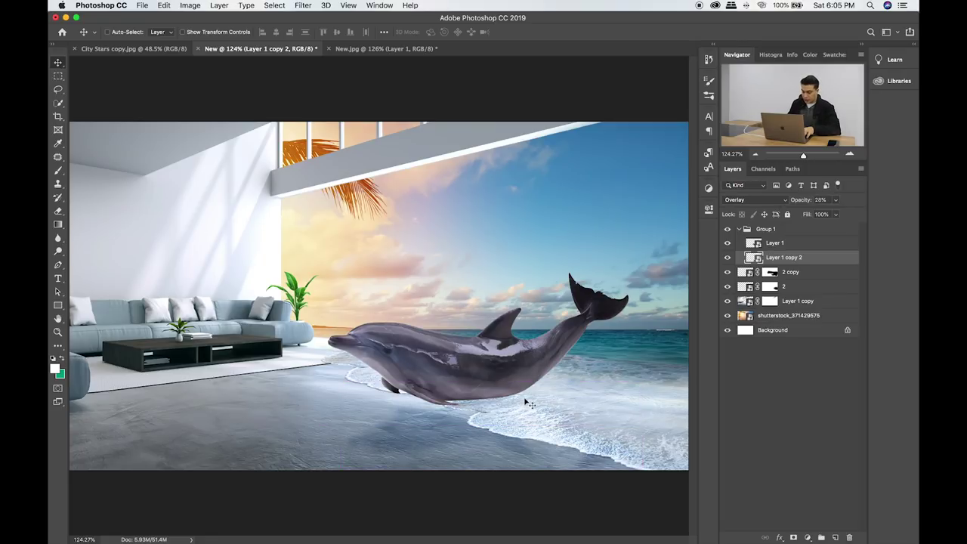
pyautogui.press('super+plus')
pyautogui.moveTo(529, 402); pyautogui.dragTo(355, 231)
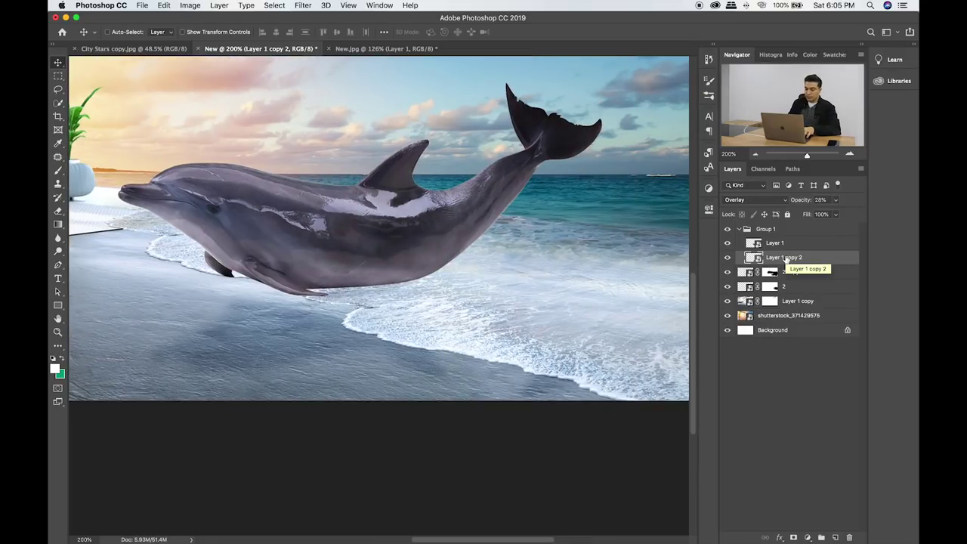
# Add a white layer mask to the faint shadow layer and ready a 400 px brush.
pyautogui.click(794, 537)
pyautogui.press('d')
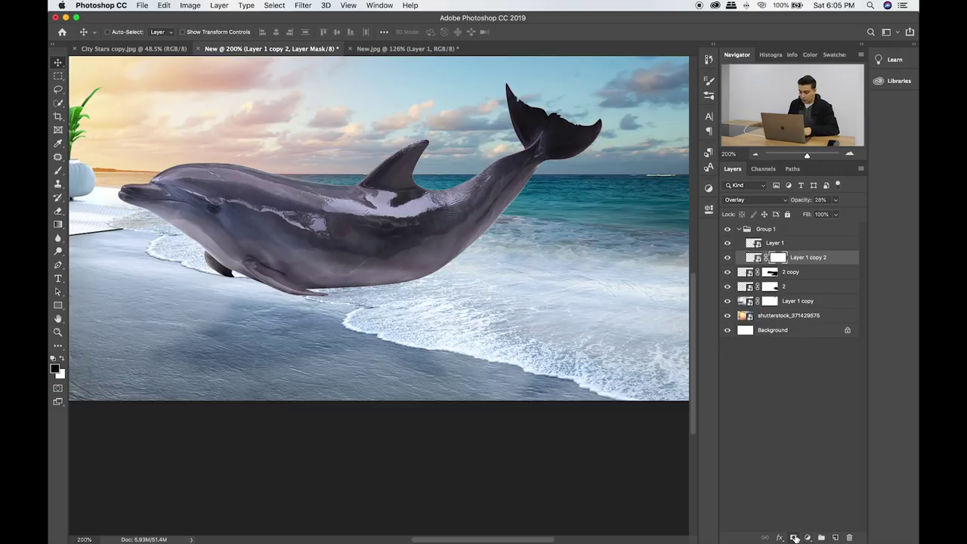
pyautogui.press('b')
pyautogui.press(']')
pyautogui.press(']')
pyautogui.press(']')
pyautogui.press(']')
pyautogui.press(']')
pyautogui.press(']')
pyautogui.press(']')
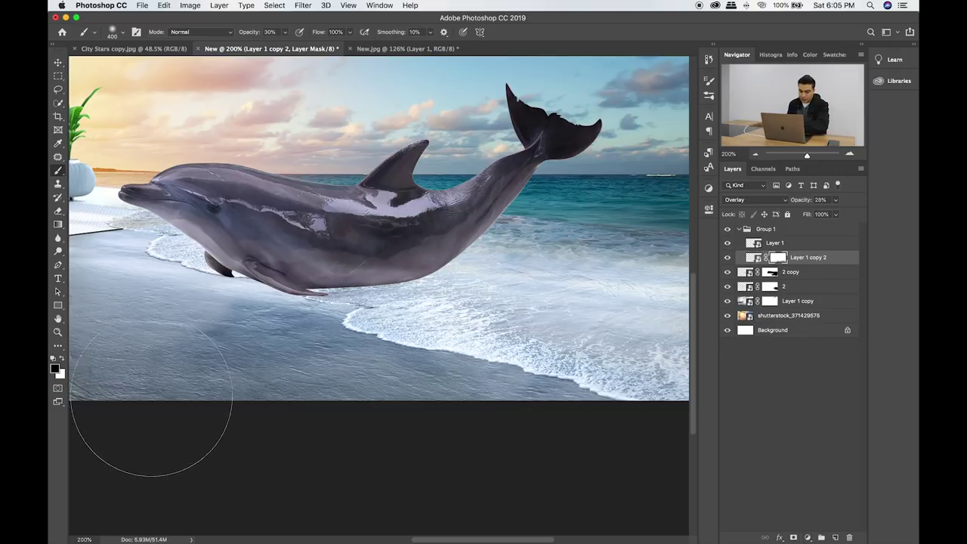
pyautogui.click(814, 260)
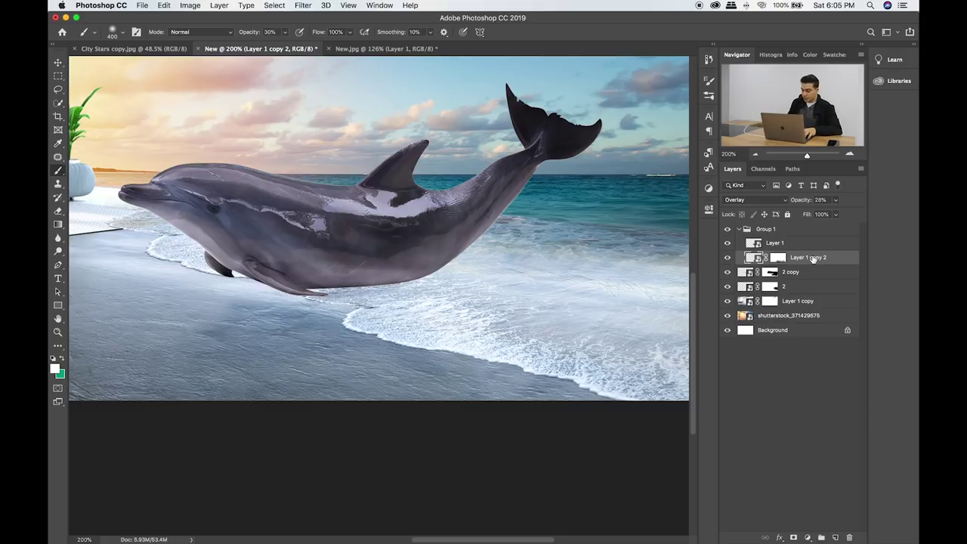
# Create a new Layer 2 above the shadow and set the foreground colour to pure black.
pyautogui.click(836, 537)
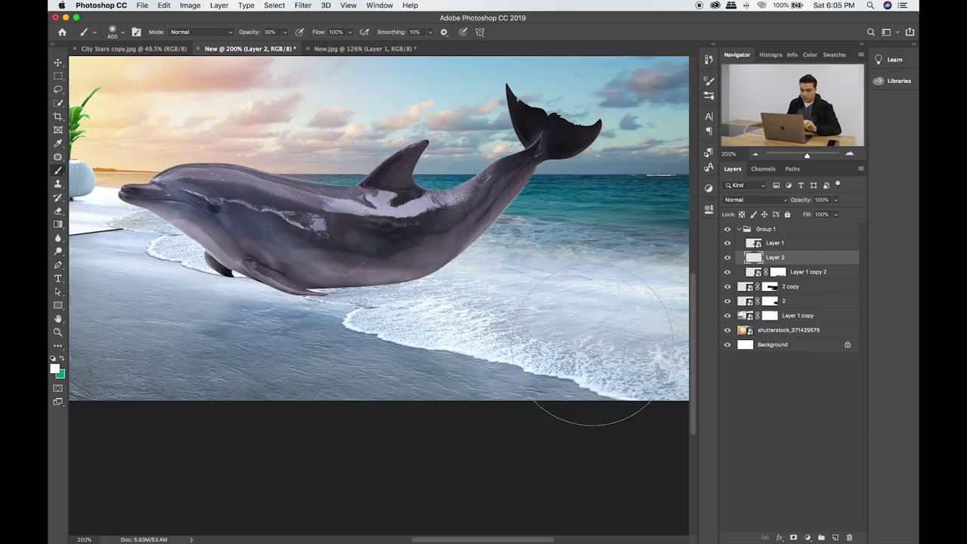
pyautogui.press('super+0')
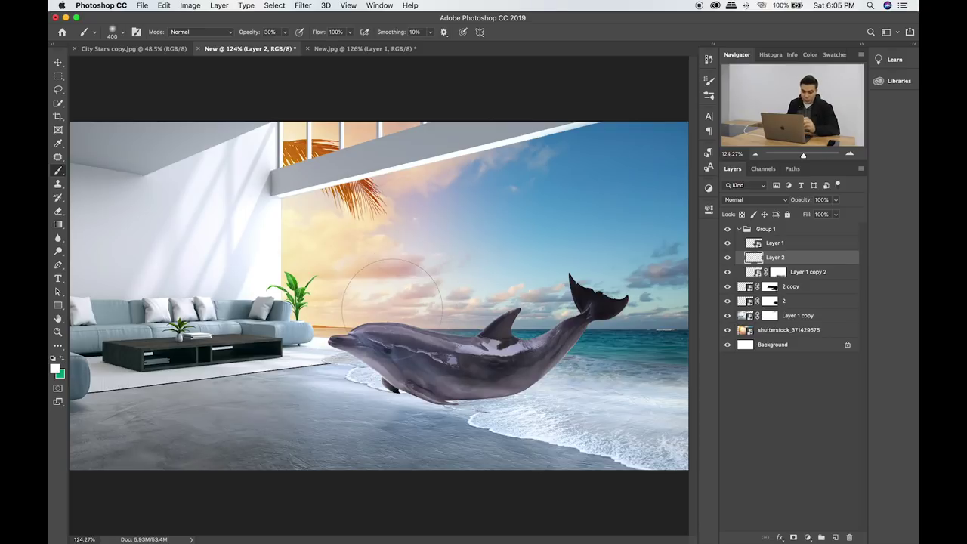
pyautogui.click(62, 362)
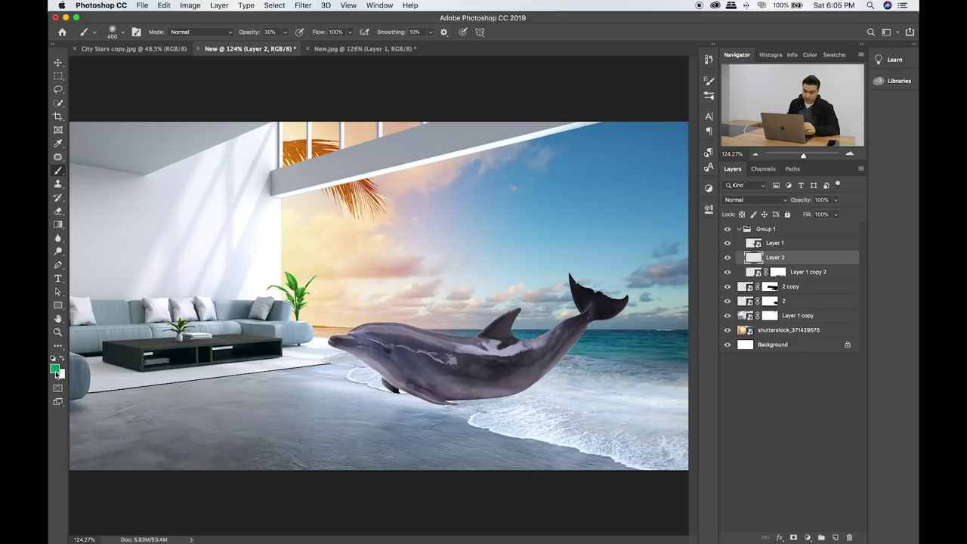
pyautogui.moveTo(416, 301); pyautogui.dragTo(314, 336)
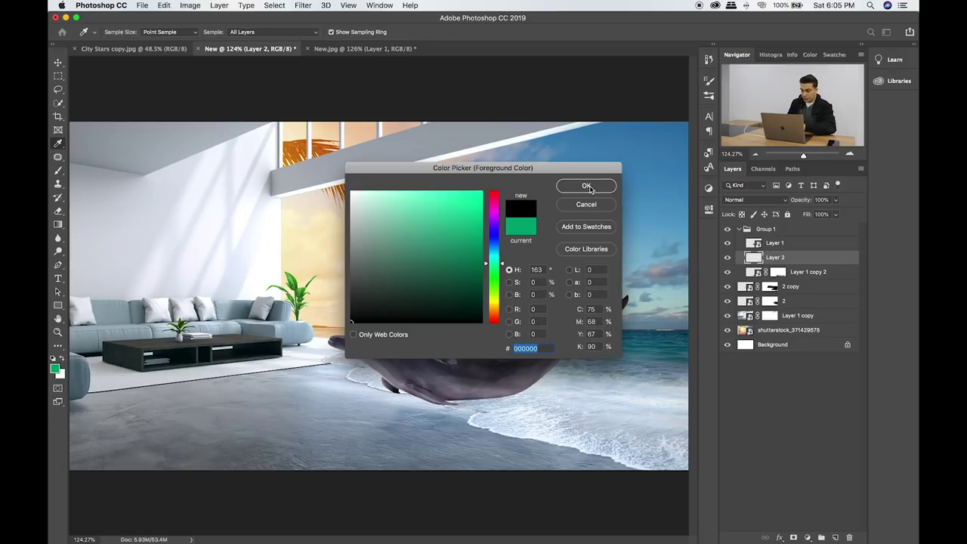
pyautogui.click(587, 187)
# Paint a soft black blob near the dolphin and squash it flat beneath its belly.
pyautogui.press('b')
pyautogui.moveTo(401, 241); pyautogui.dragTo(431, 257)
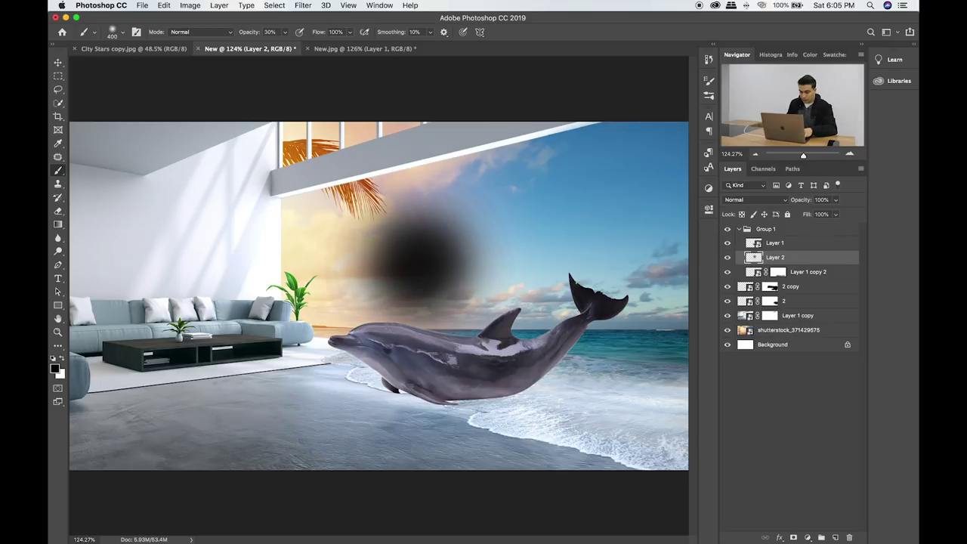
pyautogui.hotkey('ctrl', 't')
pyautogui.moveTo(420, 165)
pyautogui.mouseDown()
pyautogui.moveTo(421, 330)
pyautogui.moveTo(507, 396)
pyautogui.mouseUp()
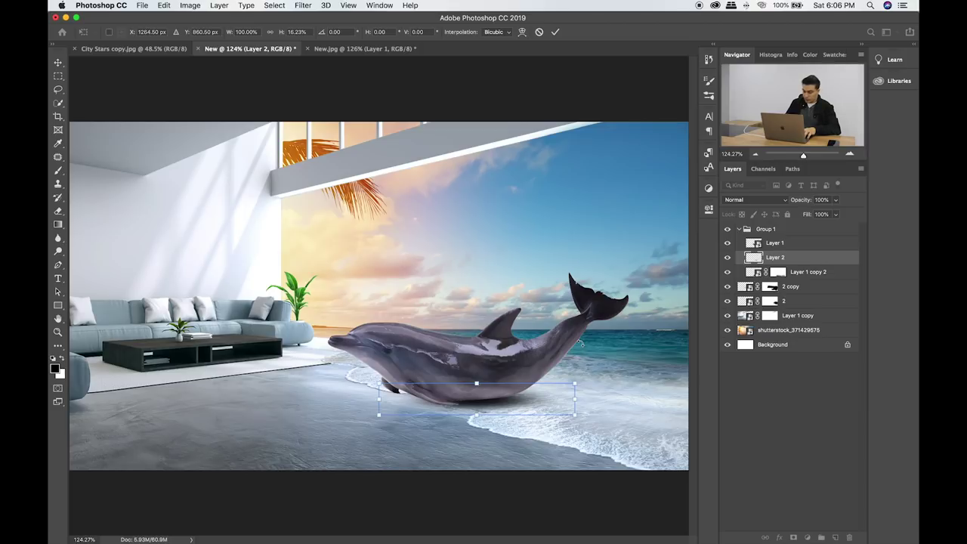
# Reshape the Layer 2 blob to hug the dolphin's belly and blend it in Overlay mode.
pyautogui.press('Return')
pyautogui.press('b')
pyautogui.hotkey('ctrl', '+')
pyautogui.hotkey('ctrl', '+')
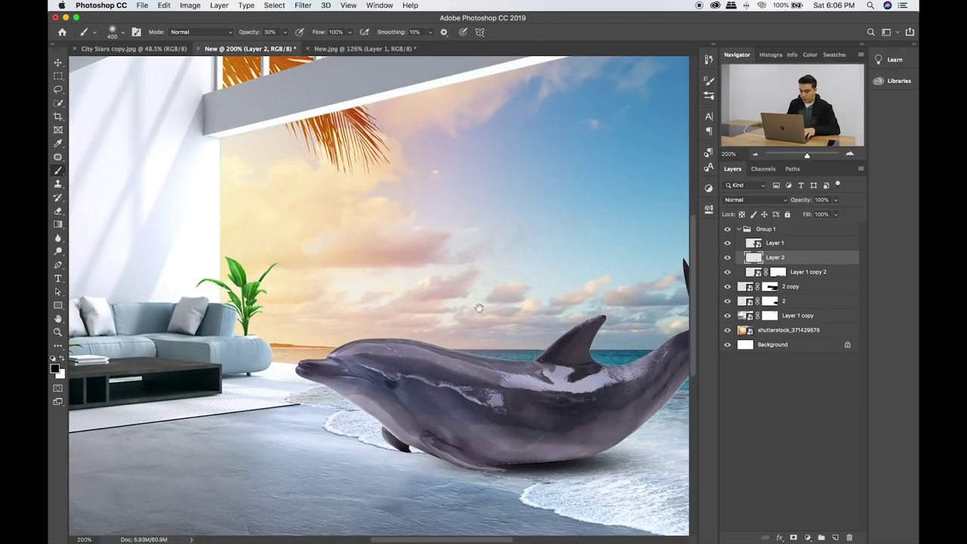
pyautogui.moveTo(478, 307); pyautogui.dragTo(361, 241)
pyautogui.hotkey('ctrl', 't')
pyautogui.moveTo(486, 315); pyautogui.dragTo(492, 301)
pyautogui.press('Return')
pyautogui.press('v')
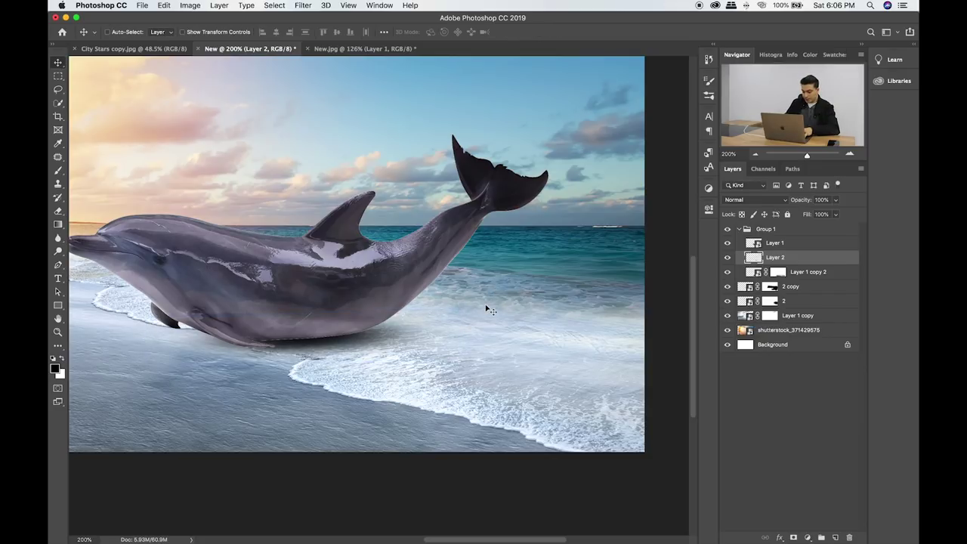
pyautogui.hotkey('shift', '+')
pyautogui.hotkey('shift', '+')
pyautogui.hotkey('shift', '+')
pyautogui.hotkey('shift', '+')
pyautogui.hotkey('shift', '+')
pyautogui.hotkey('shift', '+')
pyautogui.hotkey('shift', '+')
pyautogui.hotkey('shift', '+')
pyautogui.hotkey('shift', '+')
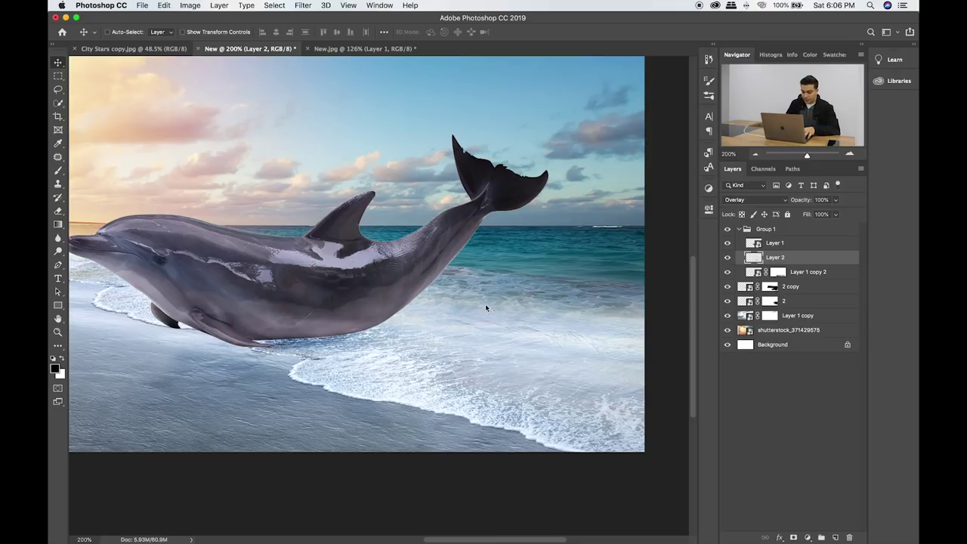
# Duplicate Layer 2 and set the copy to Normal blending at 90% opacity.
pyautogui.hotkey('ctrl', 'j')
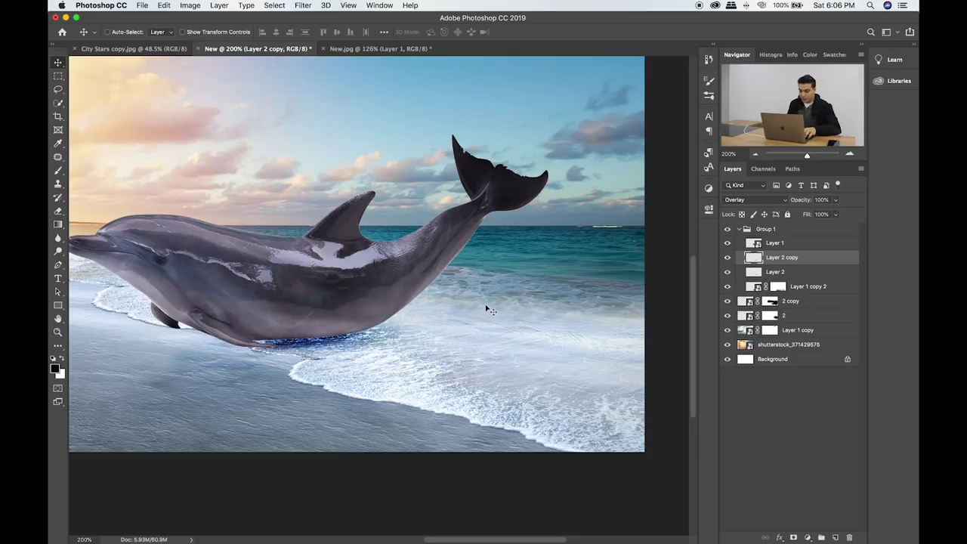
pyautogui.click(748, 200)
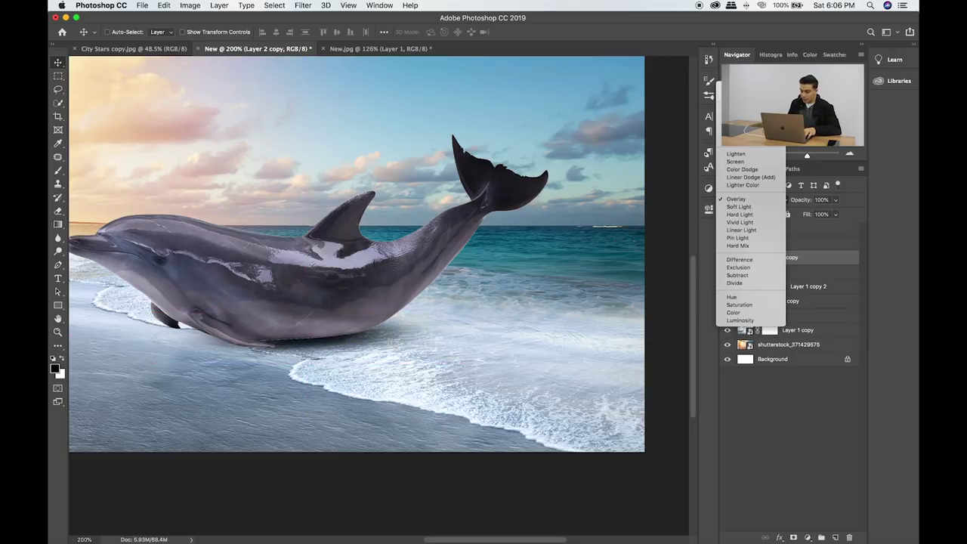
pyautogui.click(750, 202)
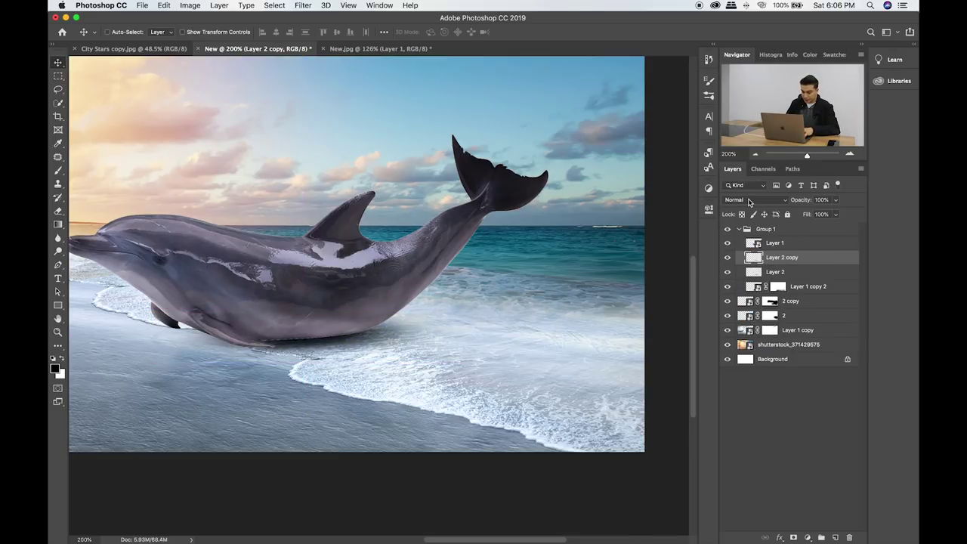
pyautogui.click(834, 202)
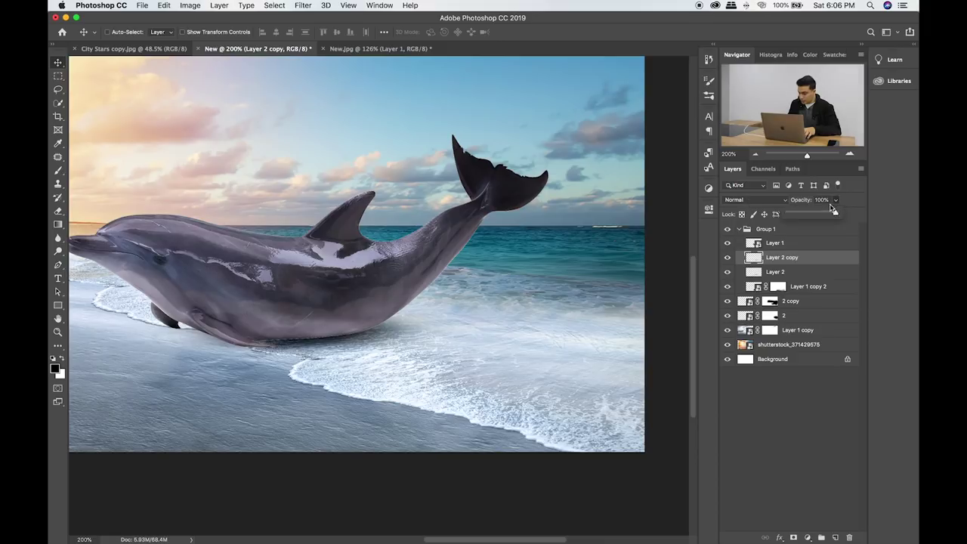
pyautogui.moveTo(813, 215); pyautogui.dragTo(823, 217)
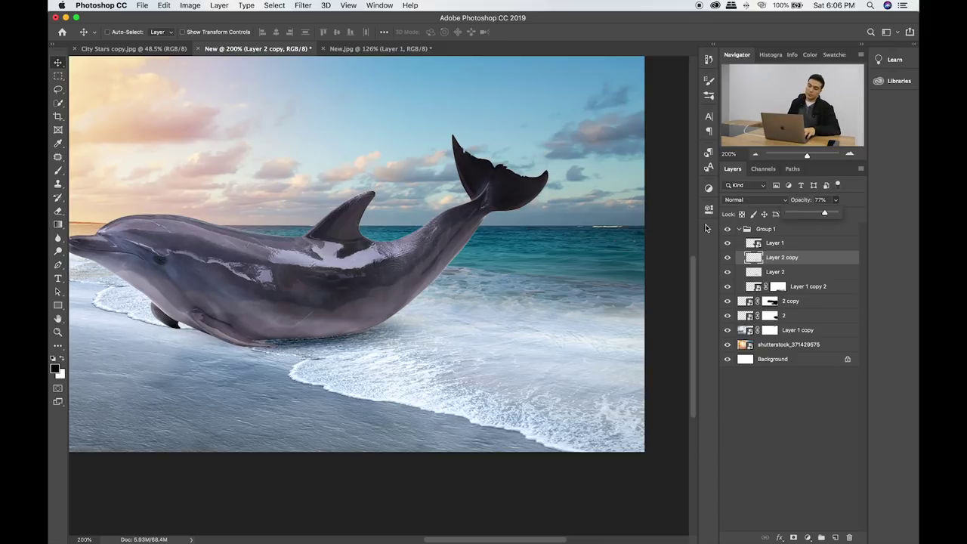
pyautogui.moveTo(828, 213); pyautogui.dragTo(832, 217)
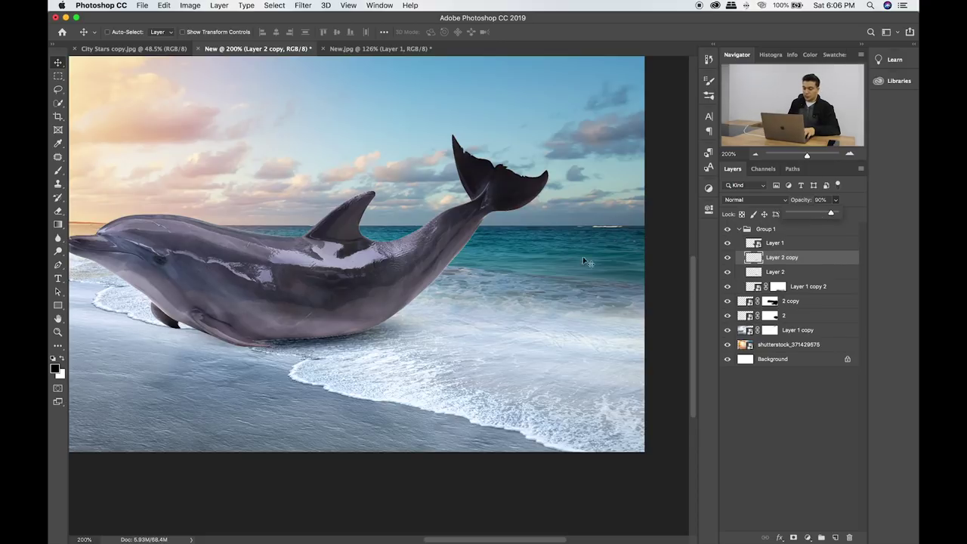
pyautogui.scroll(-3, 408, 276)
pyautogui.hscroll(-2, 355, 270)
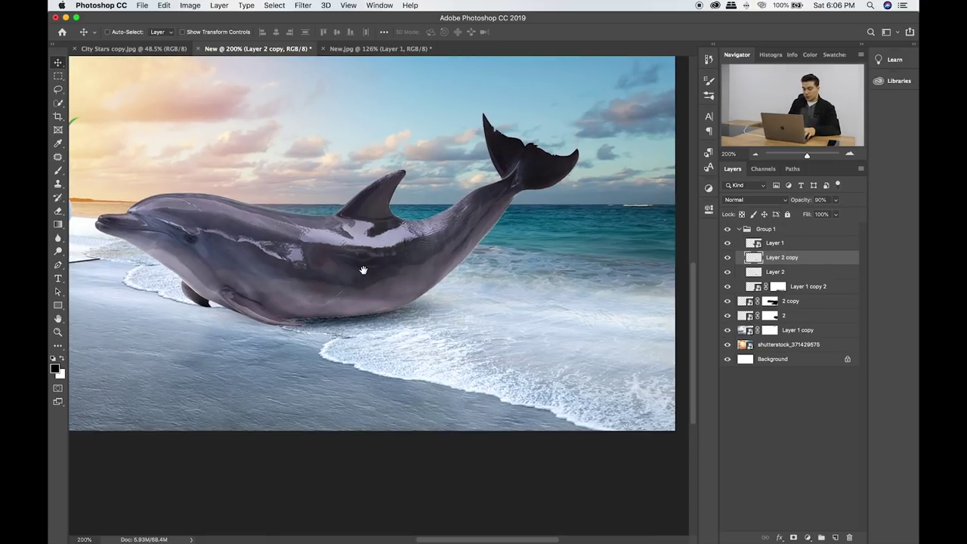
pyautogui.scroll(-3, 363, 271)
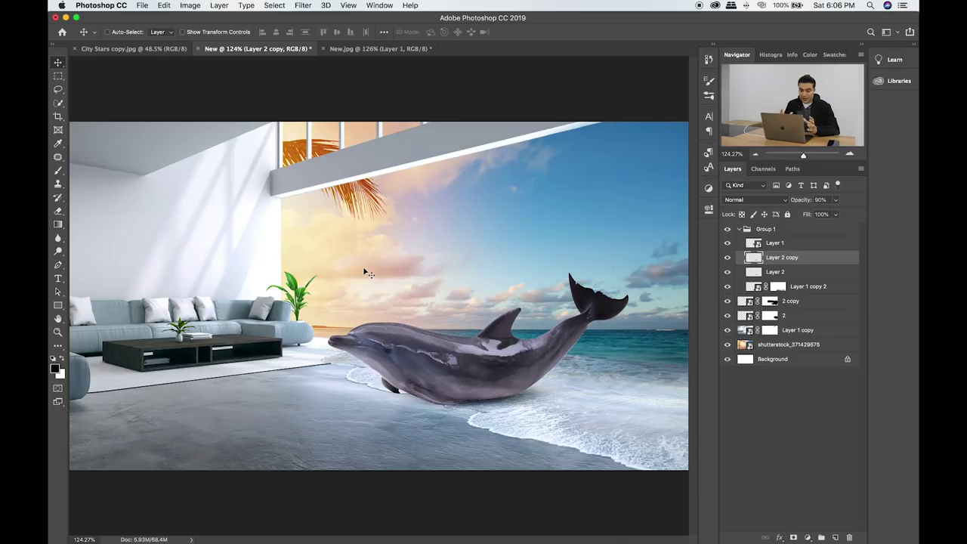
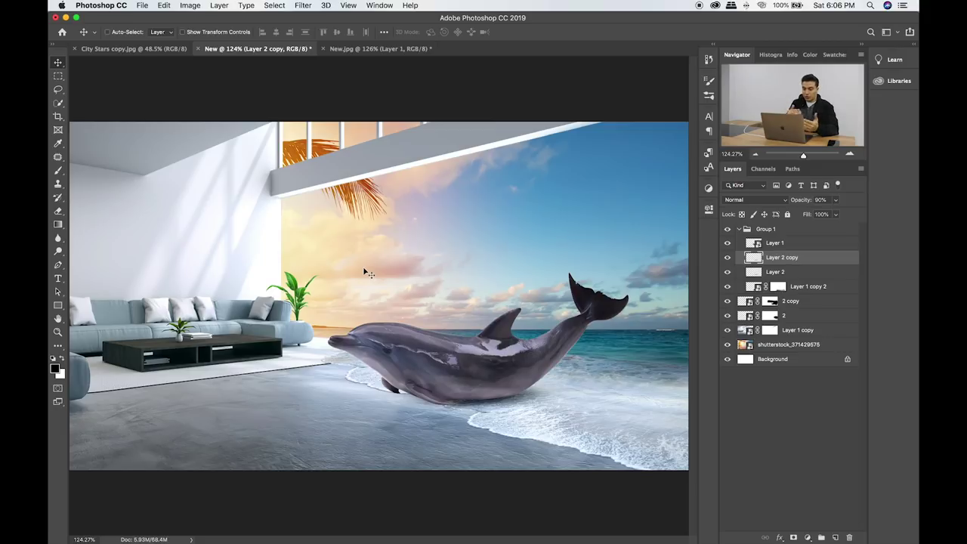
# Add a new Layer 3 above the dolphin's Layer 1 and clip it to Layer 1.
pyautogui.click(786, 246)
pyautogui.click(728, 243)
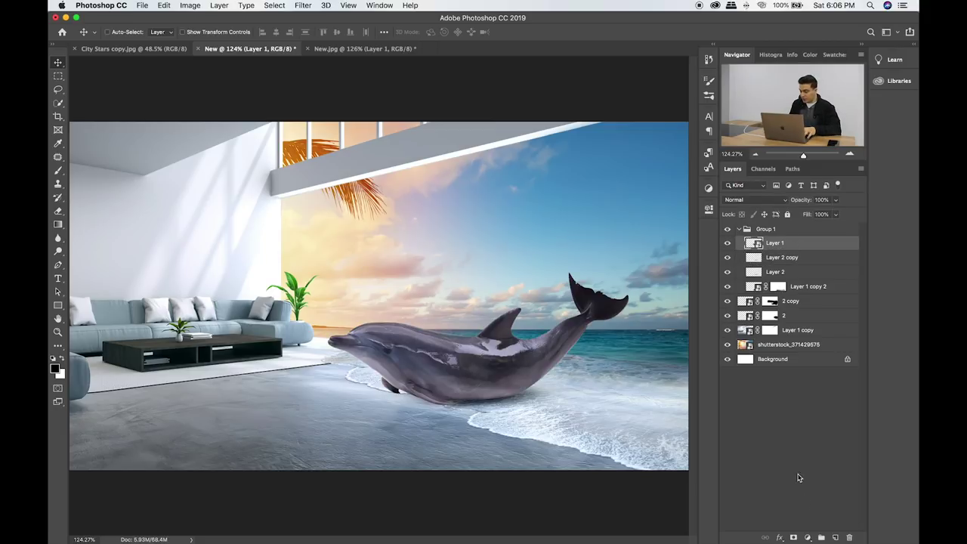
pyautogui.click(834, 535)
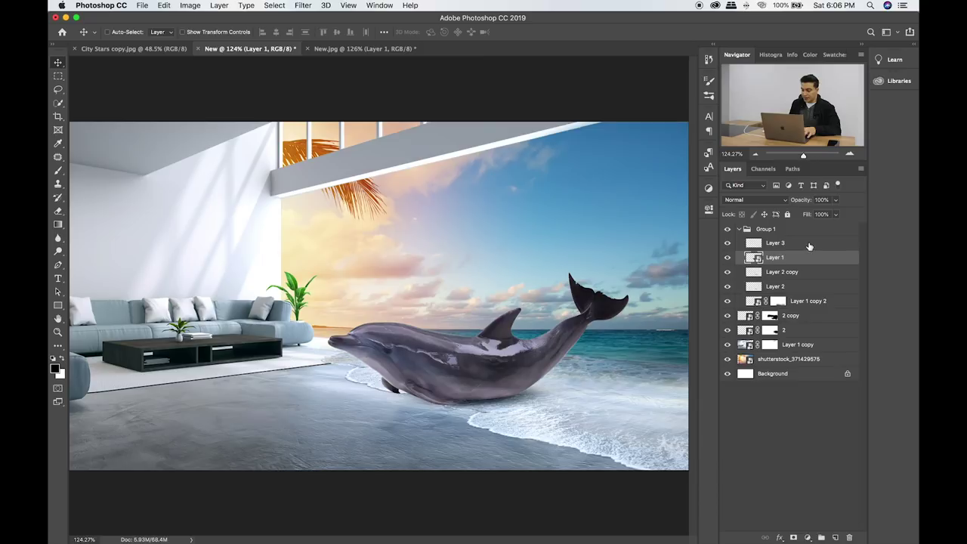
pyautogui.rightClick(807, 243)
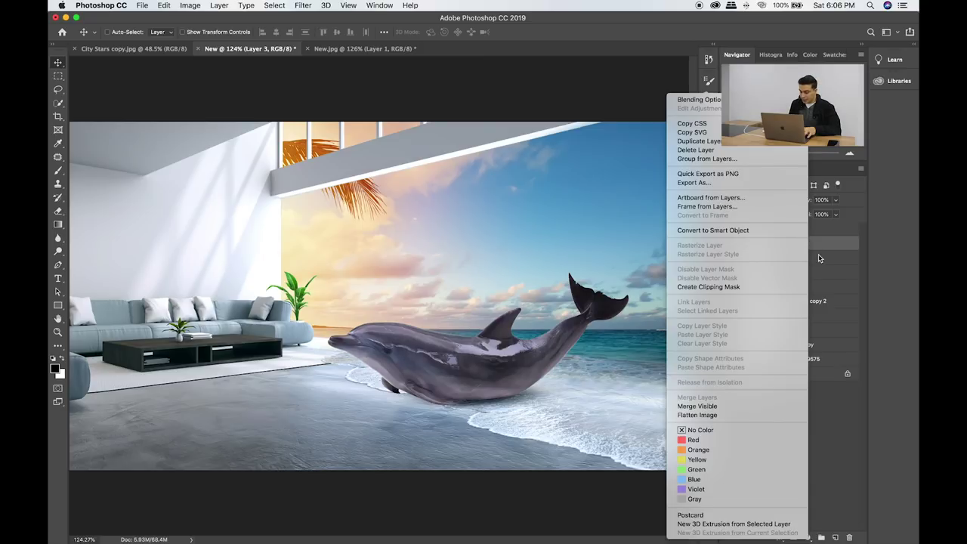
pyautogui.click(821, 259)
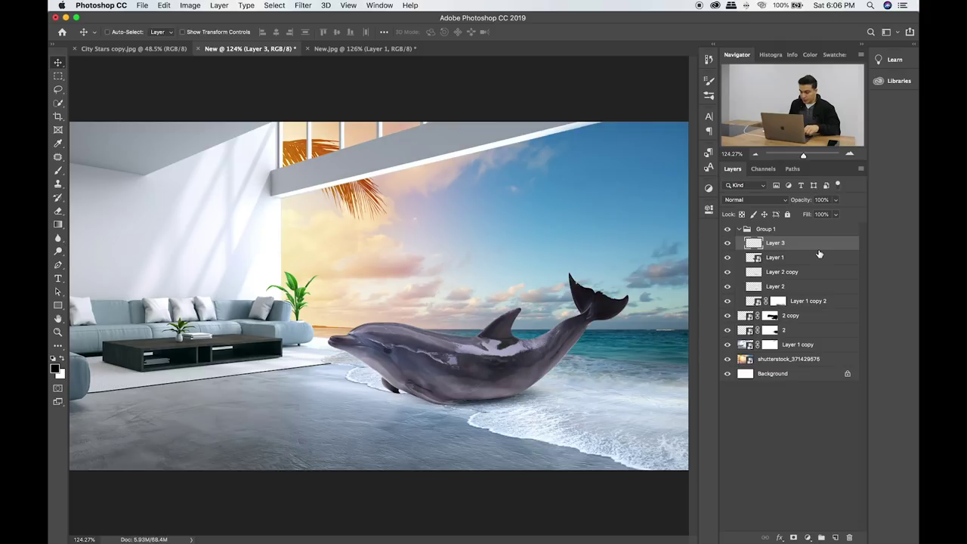
pyautogui.moveTo(811, 250); pyautogui.dragTo(810, 247)
pyautogui.keyDown('alt'); pyautogui.click(811, 248); pyautogui.keyUp('alt')
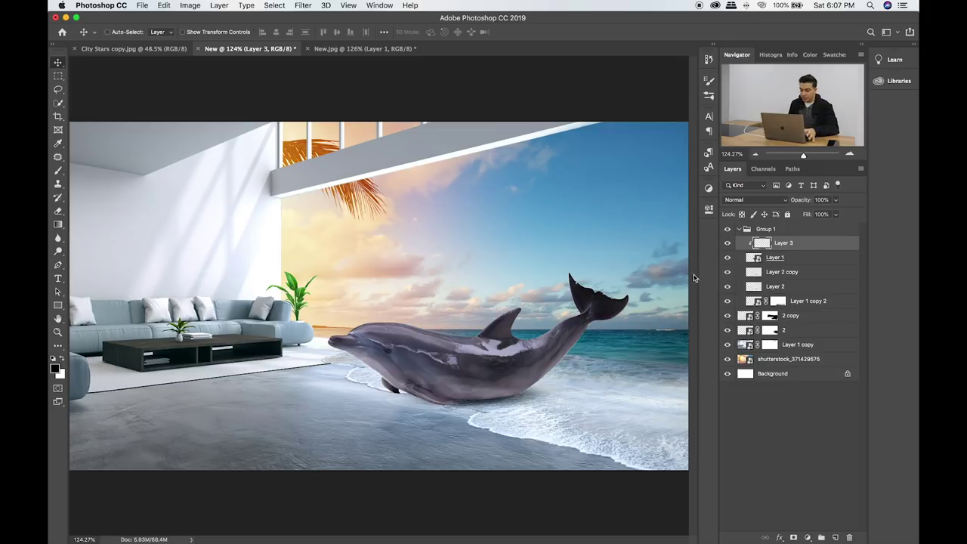
pyautogui.press('b')
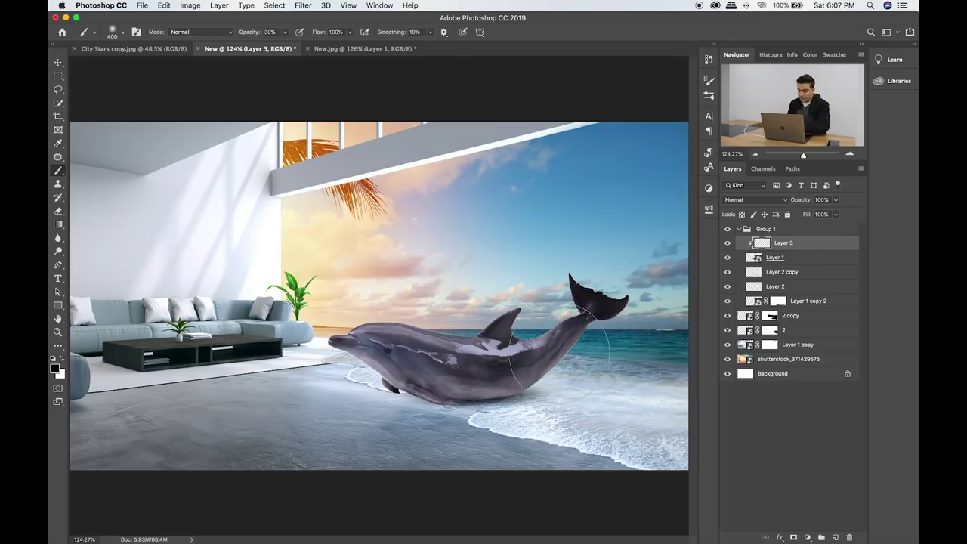
# Paint a soft dark shadow on the surf beneath the dolphin's belly with a small brush.
pyautogui.press('[')
pyautogui.press('[')
pyautogui.press('[')
pyautogui.moveTo(491, 408); pyautogui.dragTo(540, 408)
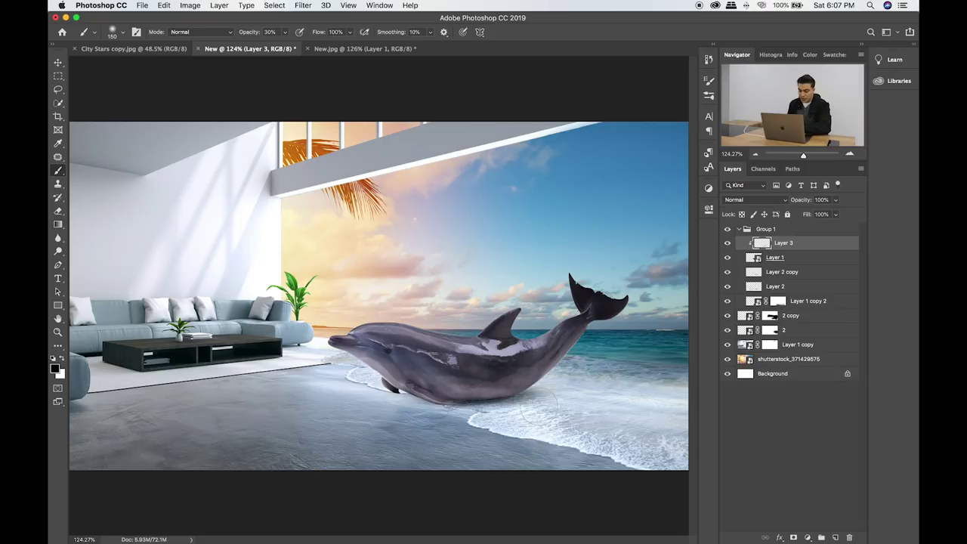
pyautogui.press('[')
pyautogui.moveTo(529, 391); pyautogui.dragTo(477, 391)
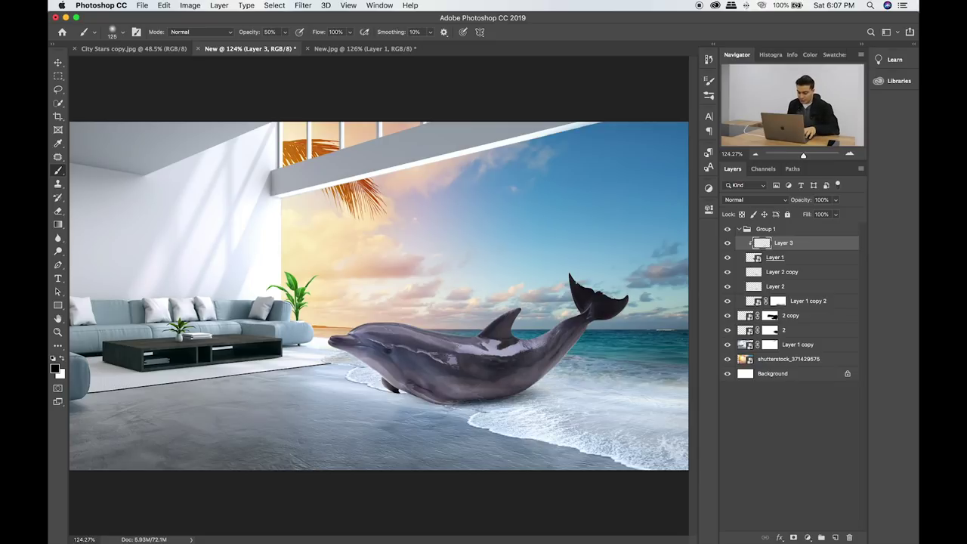
pyautogui.moveTo(541, 386); pyautogui.dragTo(475, 393)
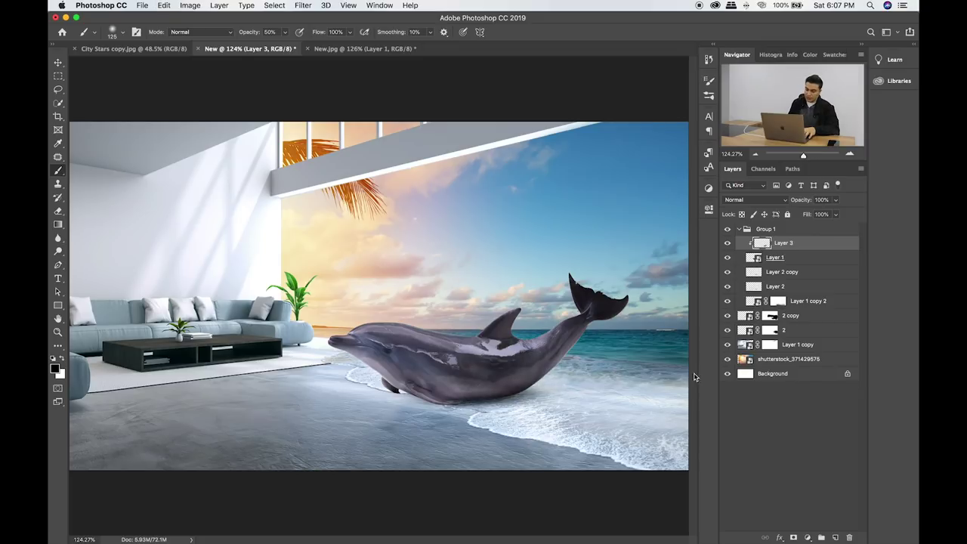
pyautogui.press('super+plus')
pyautogui.press('super+plus')
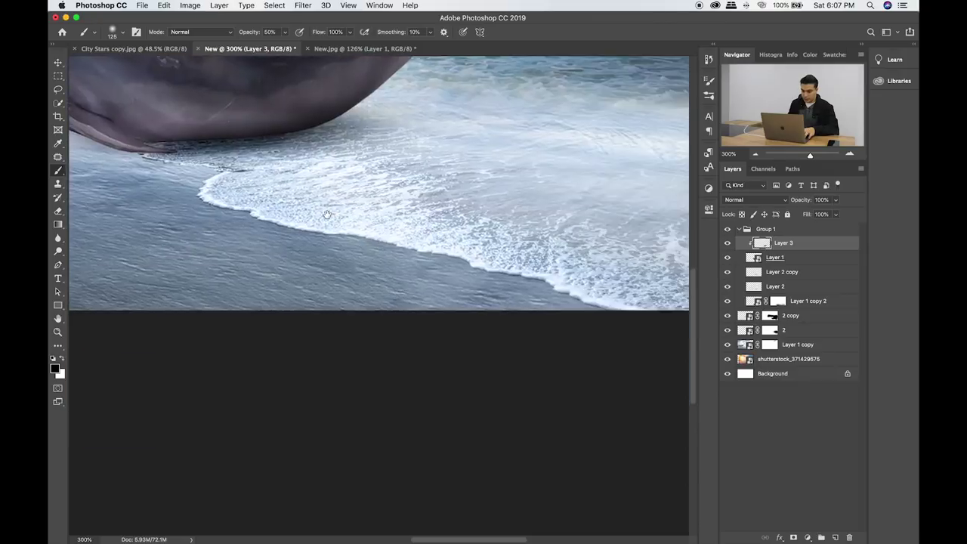
pyautogui.moveTo(481, 374); pyautogui.dragTo(296, 102)
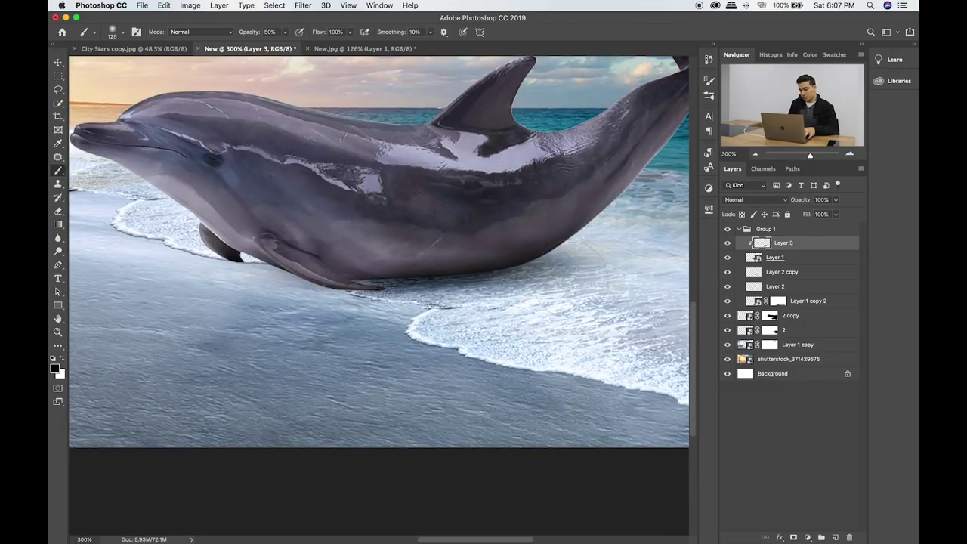
pyautogui.scroll(2, 540, 276)
pyautogui.hscroll(2, 540, 276)
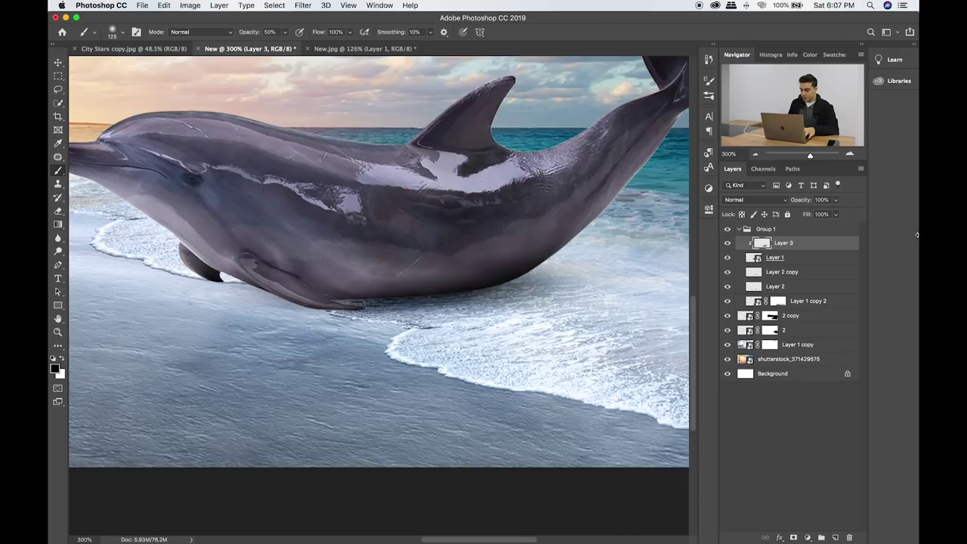
# Duplicate Layer 2 copy, darken the belly shadow with a 200 brush, set Layer 3 to 87% opacity.
pyautogui.click(774, 275)
pyautogui.hotkey('ctrl', 'j')
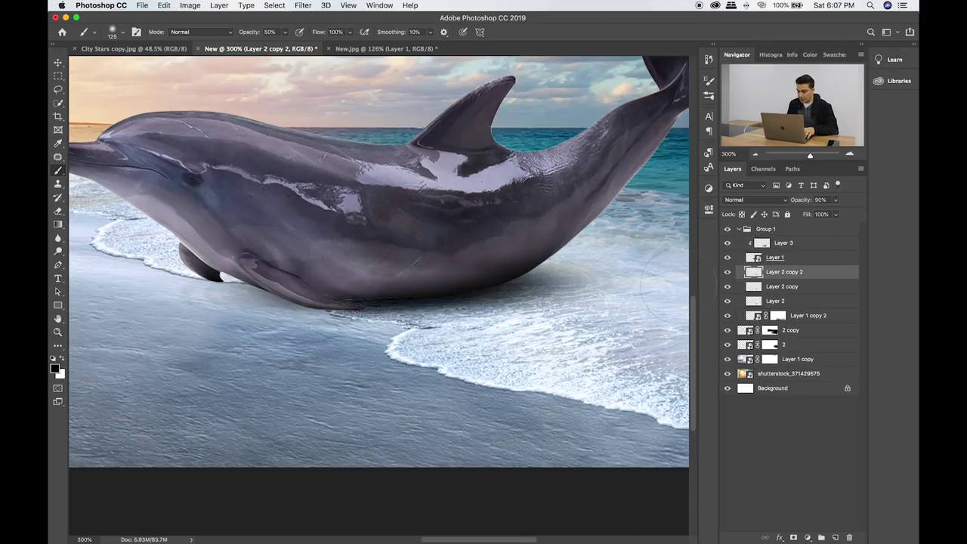
pyautogui.click(790, 244)
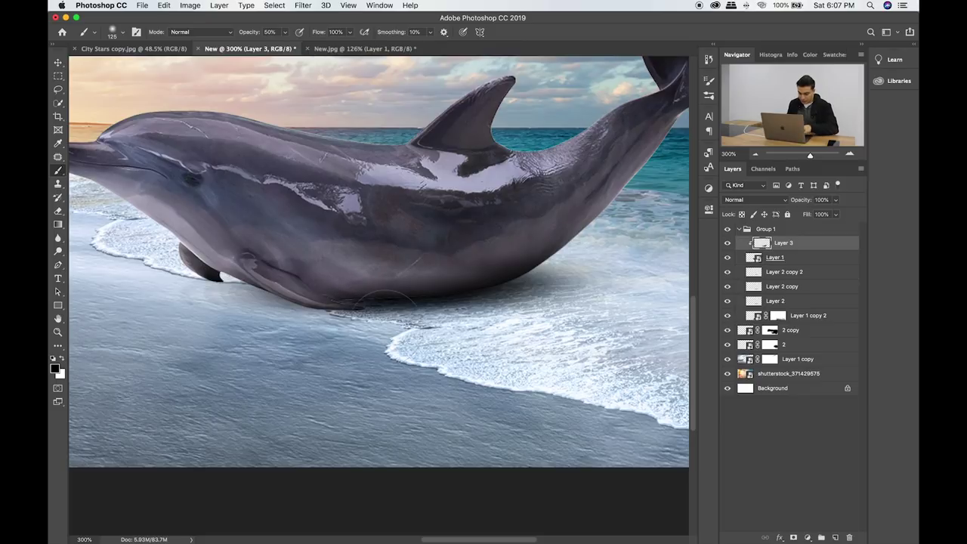
pyautogui.press('[')
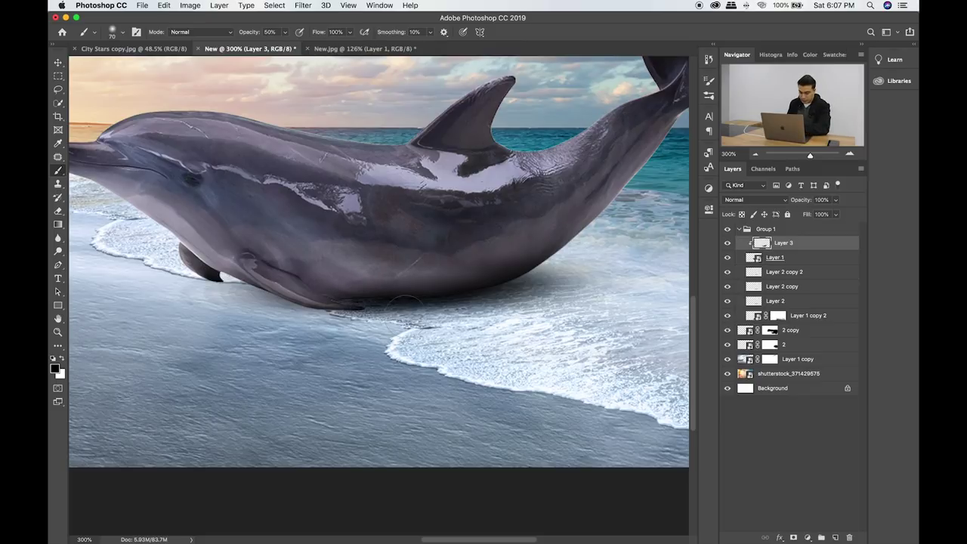
pyautogui.press(']')
pyautogui.press(']')
pyautogui.press(']')
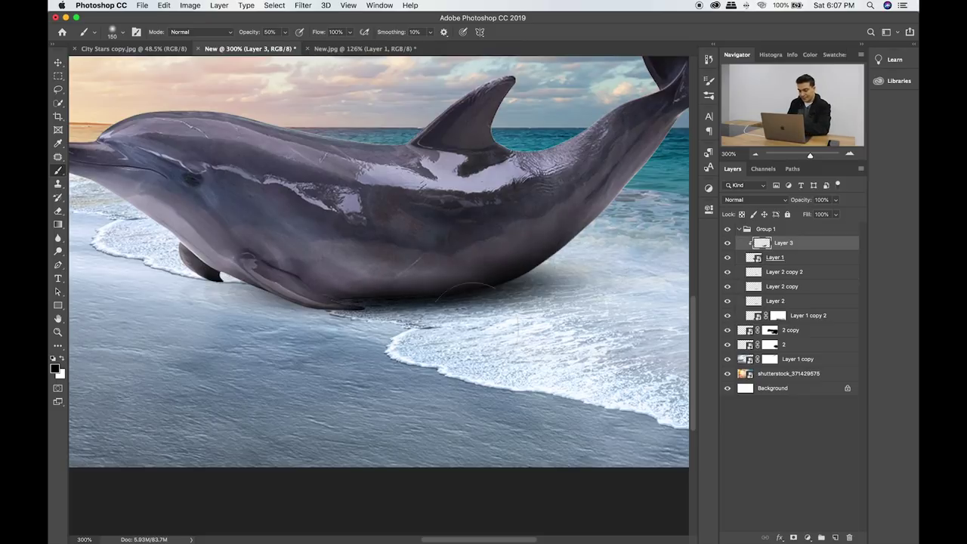
pyautogui.moveTo(577, 257); pyautogui.dragTo(444, 302)
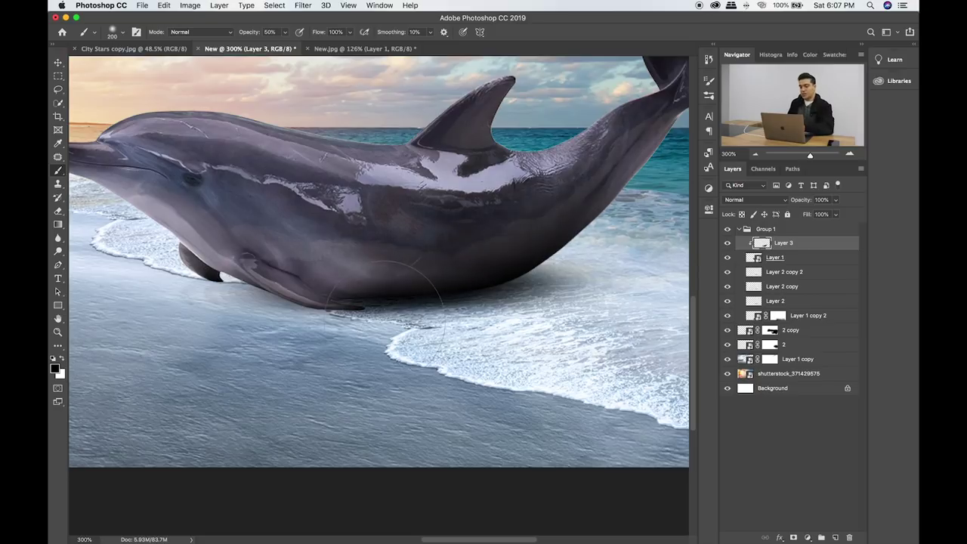
pyautogui.moveTo(493, 330); pyautogui.dragTo(525, 359)
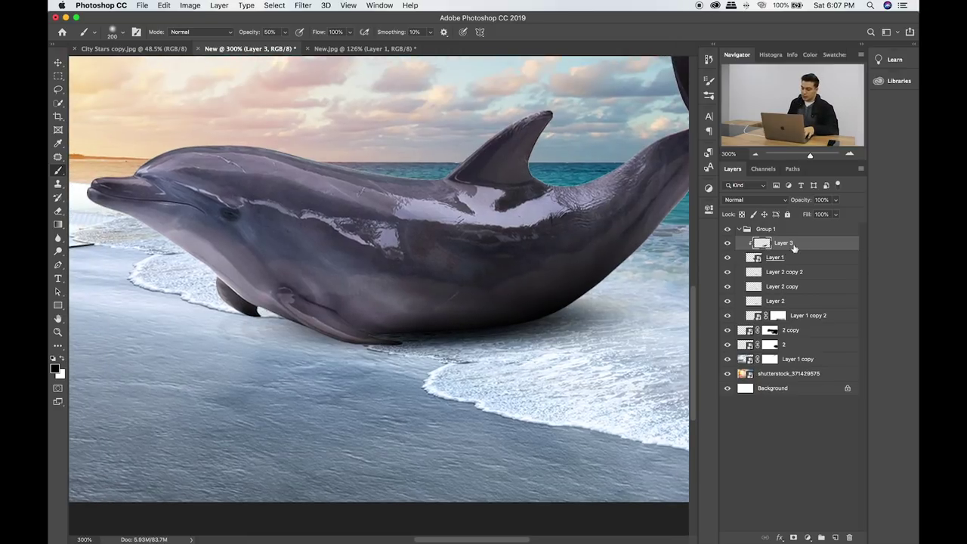
pyautogui.moveTo(837, 198); pyautogui.dragTo(830, 216)
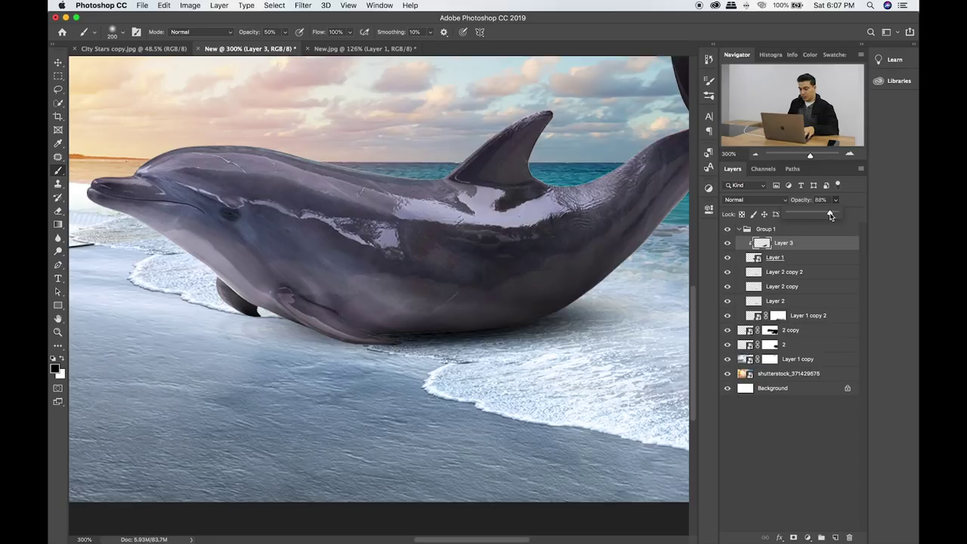
pyautogui.press('Return')
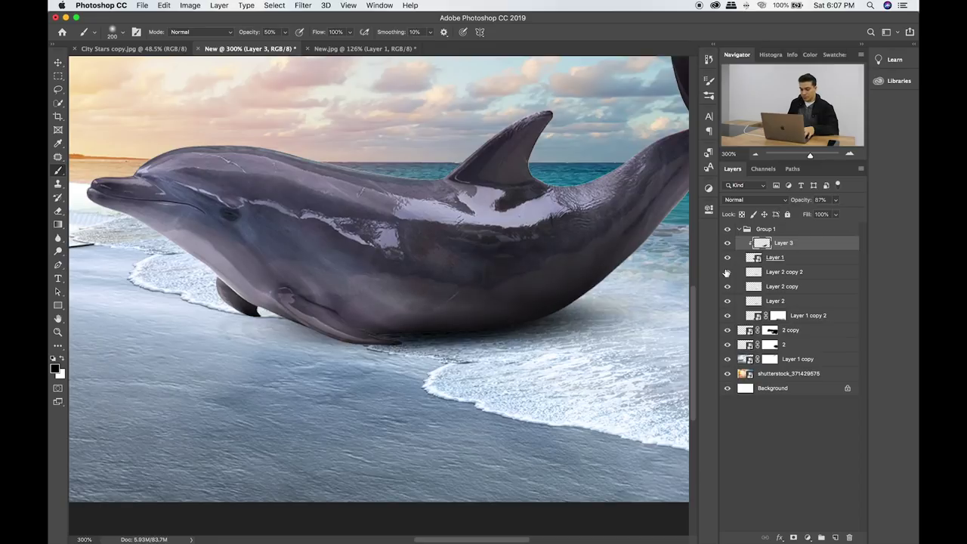
pyautogui.press('super+minus')
pyautogui.press('super+minus')
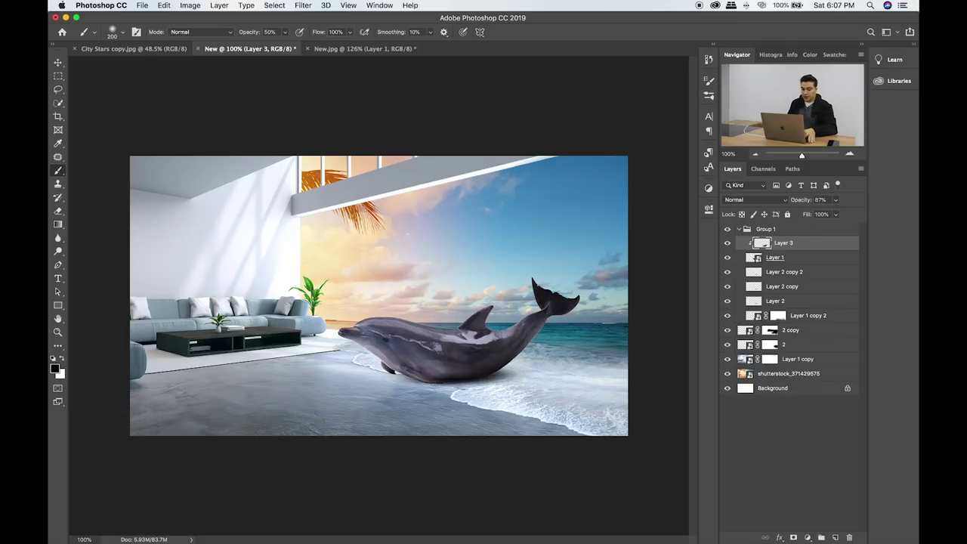
# Close the New.jpg dolphin document without saving.
pyautogui.click(58, 75)
pyautogui.click(365, 49)
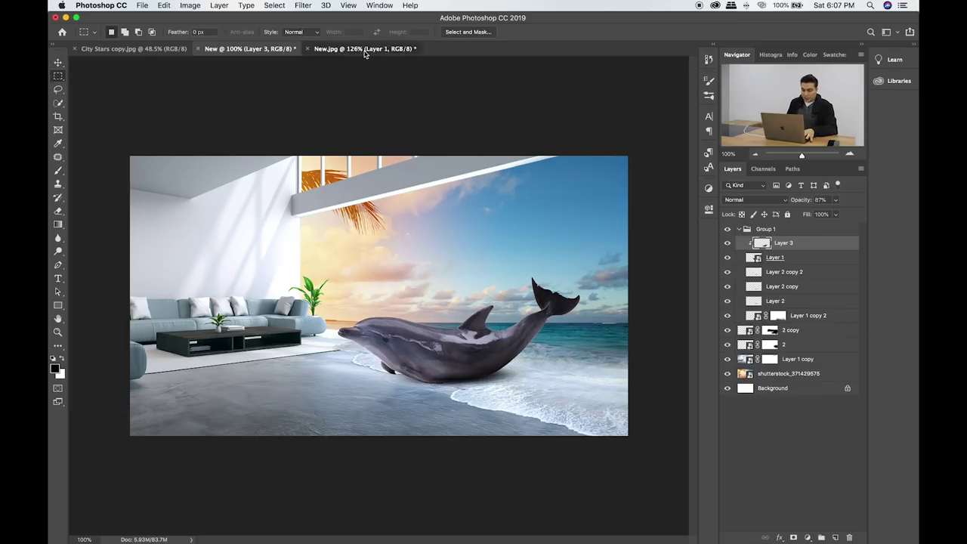
pyautogui.press('super+w')
pyautogui.click(432, 188)
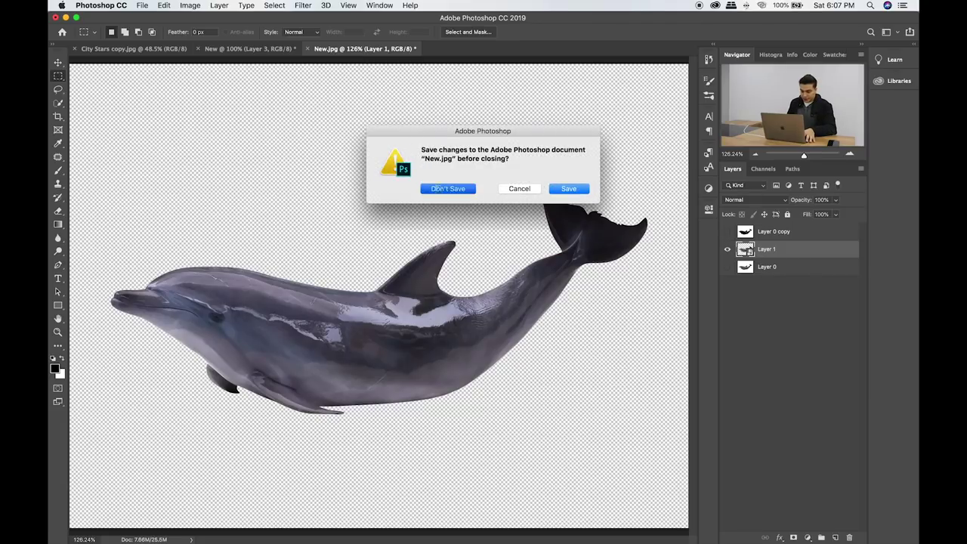
pyautogui.press('super+Tab')
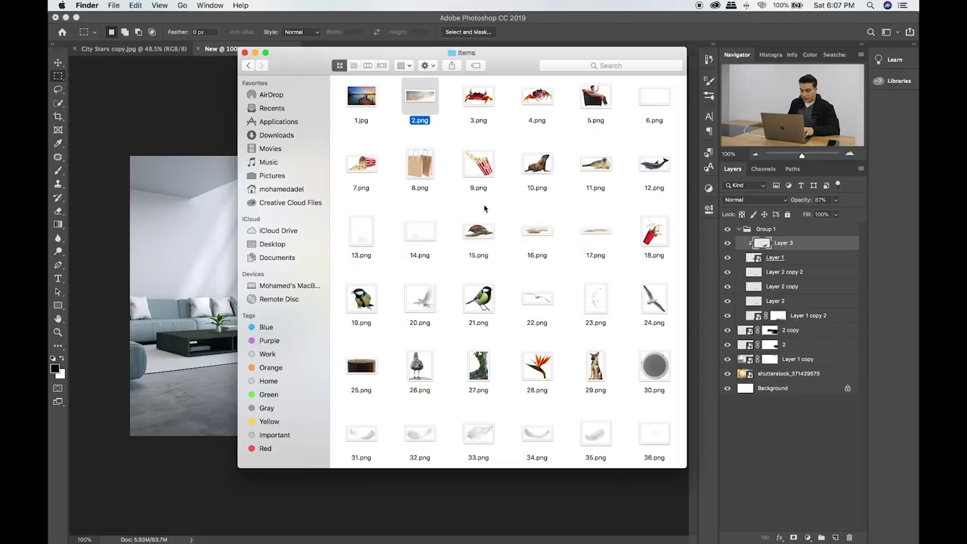
# Find and select 5.png, the boy-in-armchair image, in the Items folder, then collapse Group 1.
pyautogui.scroll(-2, 485, 208)
pyautogui.scroll(-5, 485, 207)
pyautogui.scroll(2, 484, 209)
pyautogui.scroll(5, 484, 211)
pyautogui.scroll(-1, 483, 210)
pyautogui.click(585, 106)
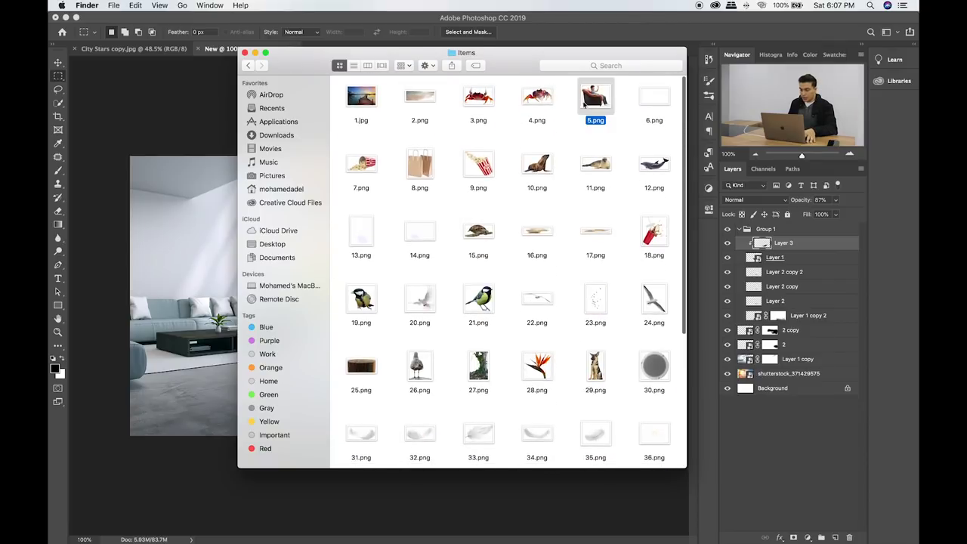
pyautogui.click(743, 228)
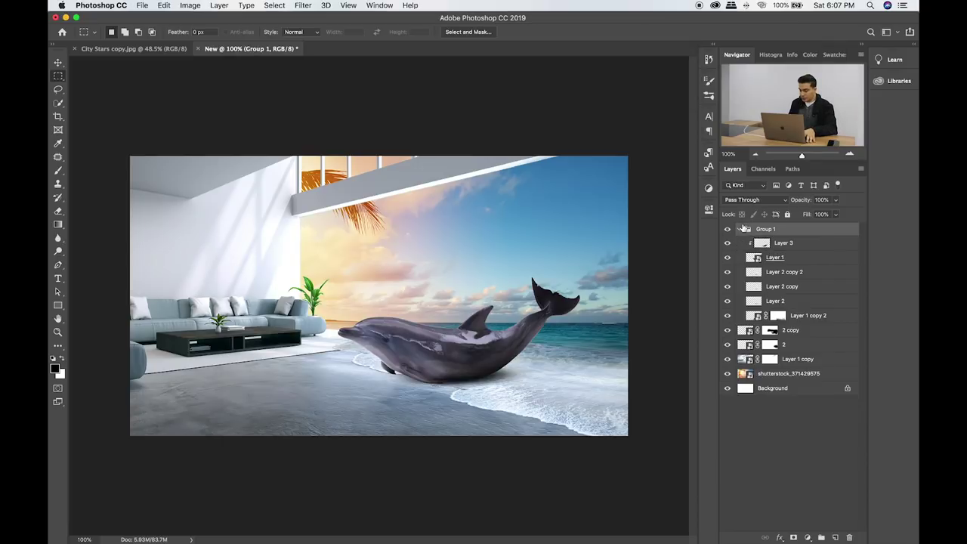
pyautogui.click(742, 229)
# Place 5.png into the scene, scale it down, and move it left off the dolphin's head.
pyautogui.press('super+Tab')
pyautogui.moveTo(591, 94); pyautogui.dragTo(193, 282)
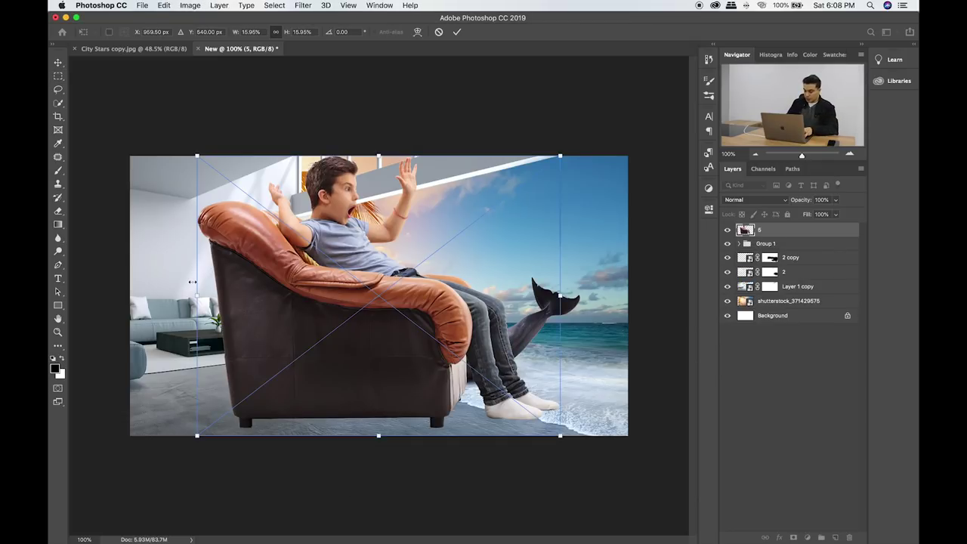
pyautogui.press('Return')
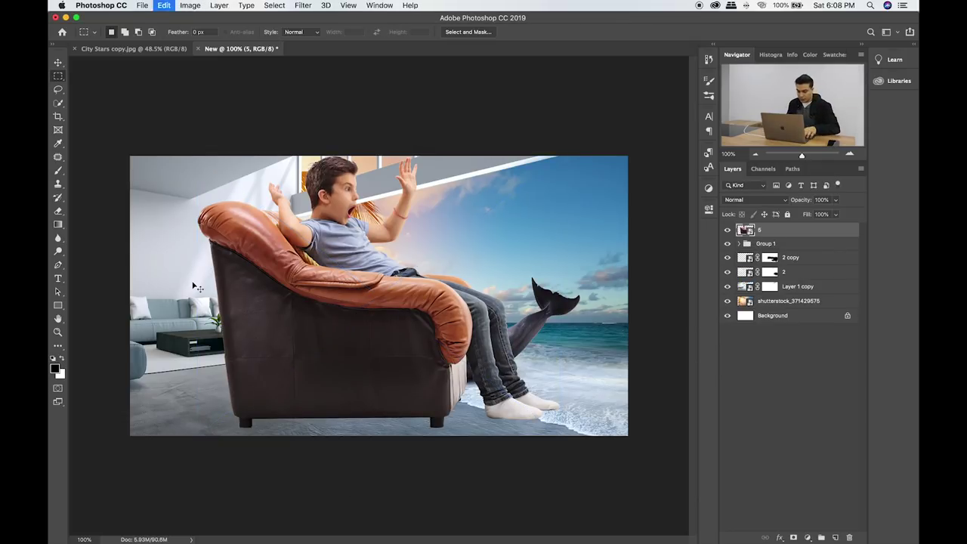
pyautogui.press('super+t')
pyautogui.moveTo(559, 158)
pyautogui.mouseDown()
pyautogui.moveTo(411, 221)
pyautogui.moveTo(417, 233)
pyautogui.mouseUp()
pyautogui.press('Return')
pyautogui.press('v')
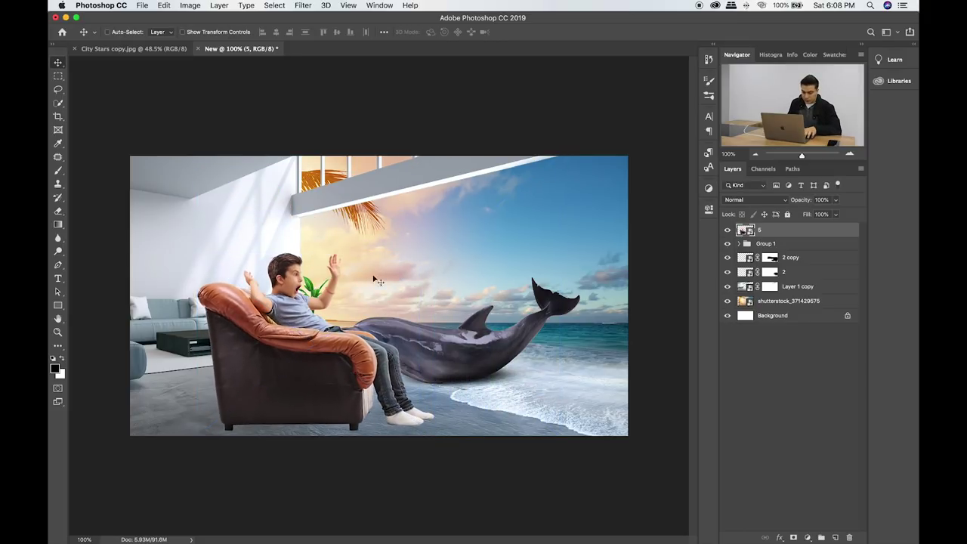
pyautogui.moveTo(347, 345); pyautogui.dragTo(254, 323)
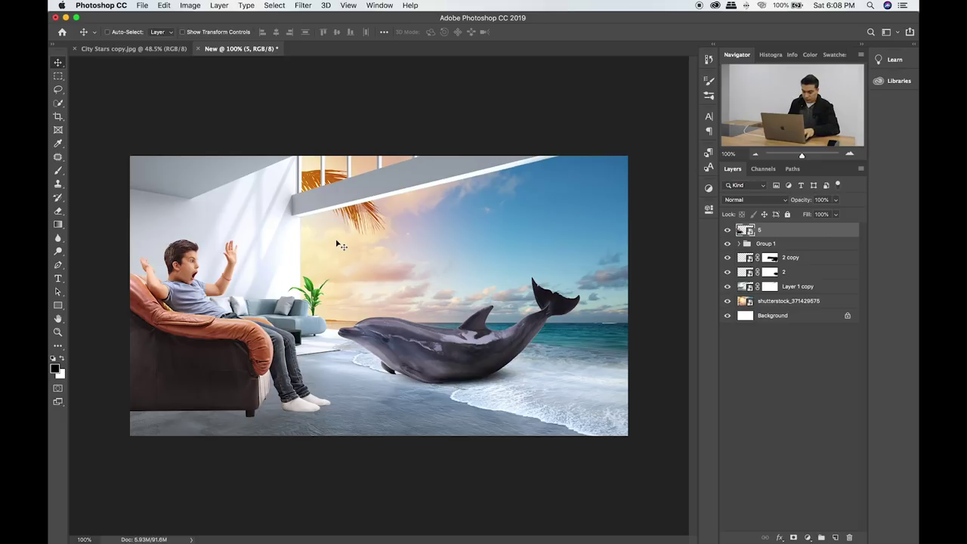
# Shrink the boy and armchair further and nudge them to the room's far left edge.
pyautogui.press('super+t')
pyautogui.moveTo(331, 237); pyautogui.dragTo(289, 266)
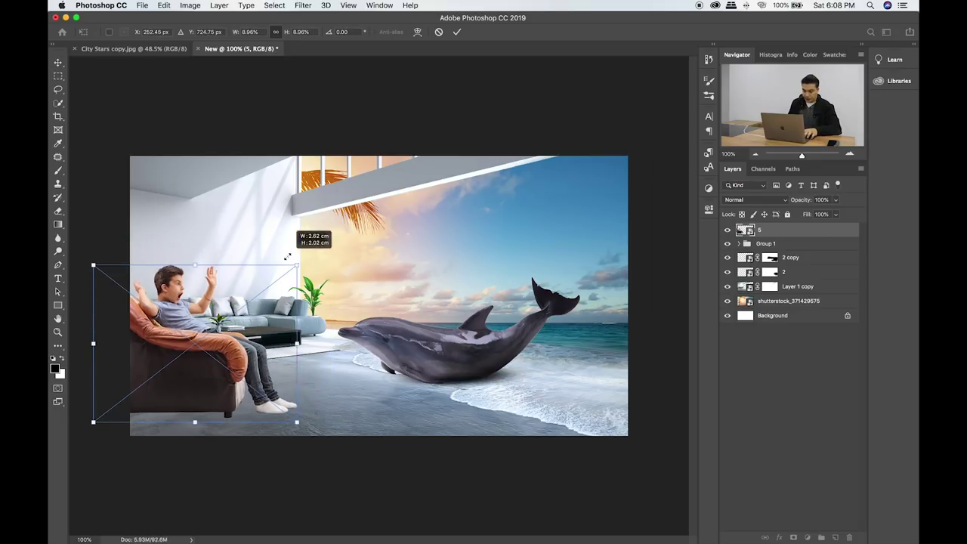
pyautogui.moveTo(252, 330); pyautogui.dragTo(253, 337)
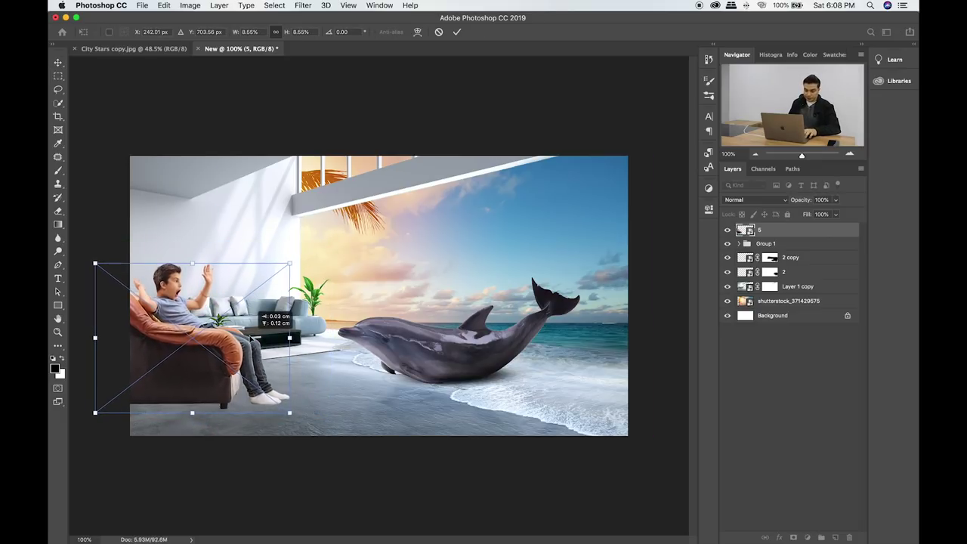
pyautogui.press('Return')
pyautogui.press('super+plus')
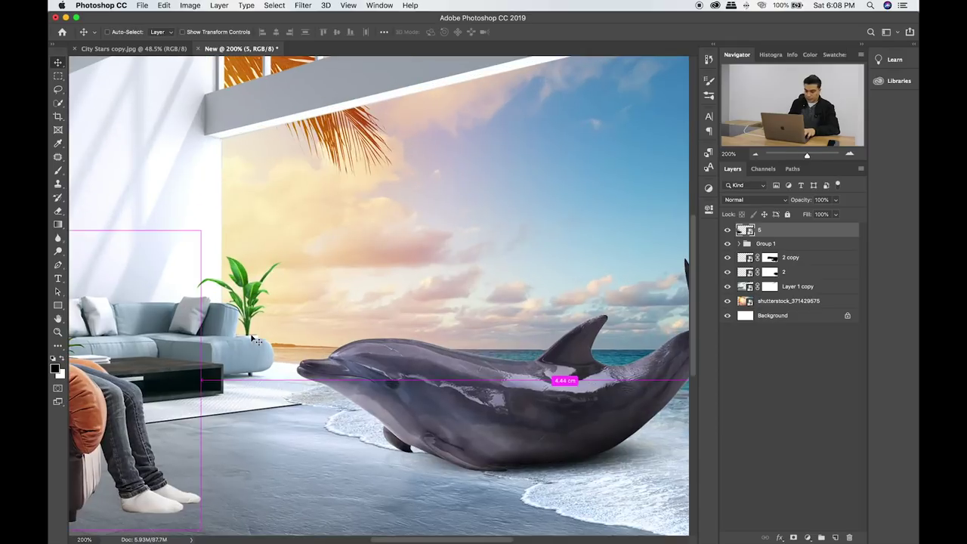
pyautogui.moveTo(302, 337)
pyautogui.mouseDown()
pyautogui.moveTo(457, 281)
pyautogui.moveTo(661, 257)
pyautogui.mouseUp()
pyautogui.moveTo(319, 316); pyautogui.dragTo(328, 316)
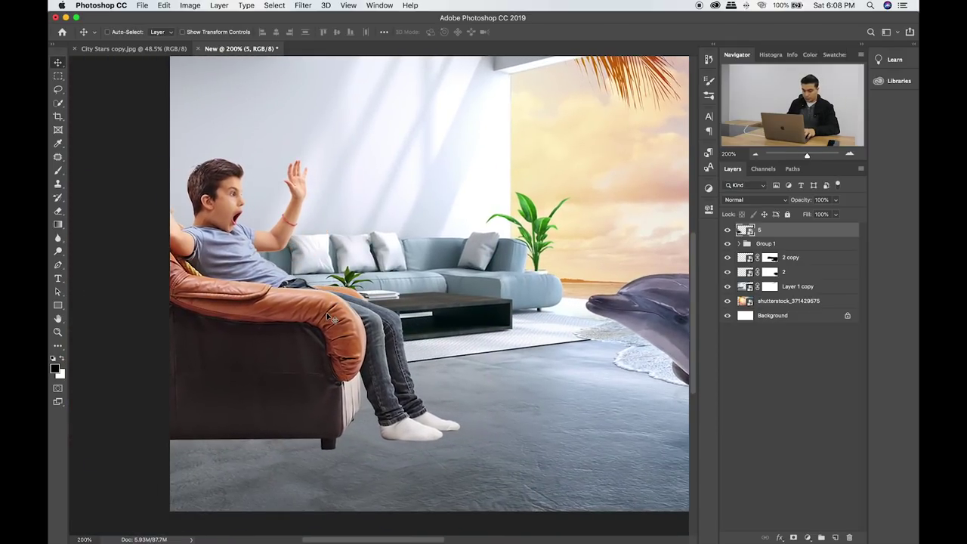
pyautogui.press('super+0')
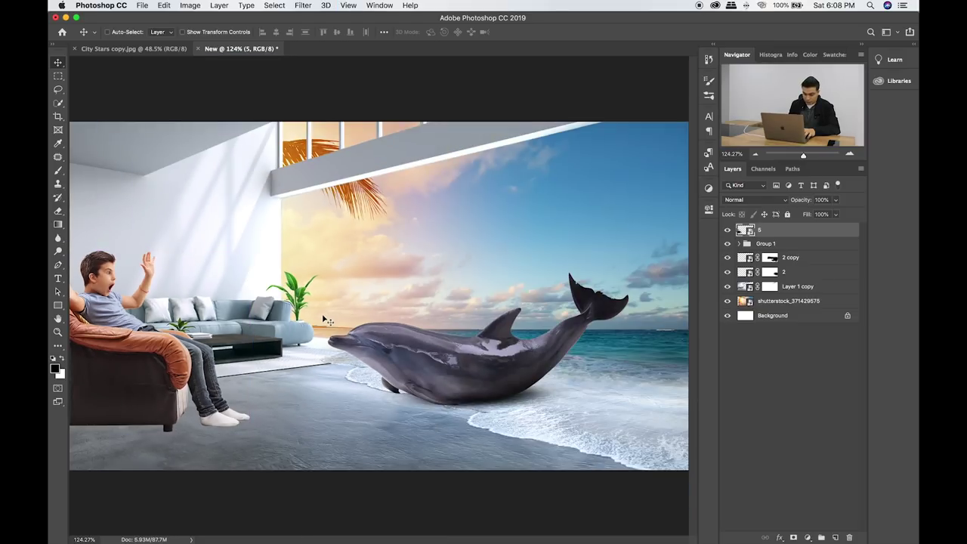
pyautogui.moveTo(216, 360); pyautogui.dragTo(215, 360)
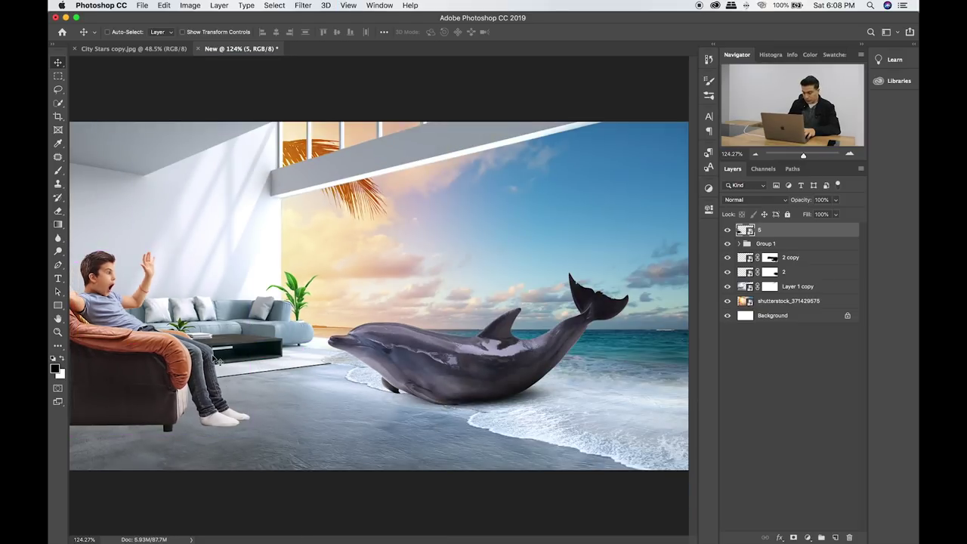
pyautogui.press('Left')
pyautogui.press('Left')
pyautogui.press('Left')
pyautogui.press('Left')
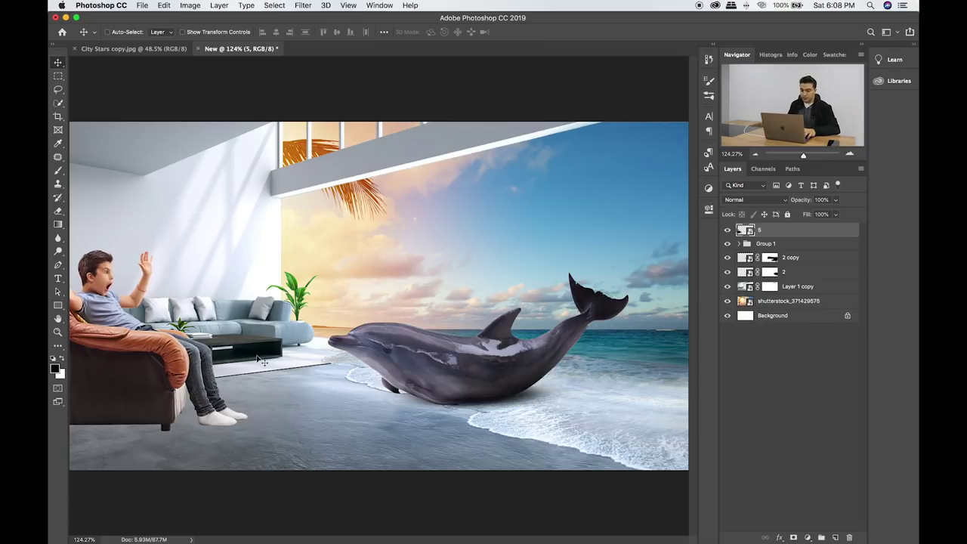
pyautogui.click(798, 248)
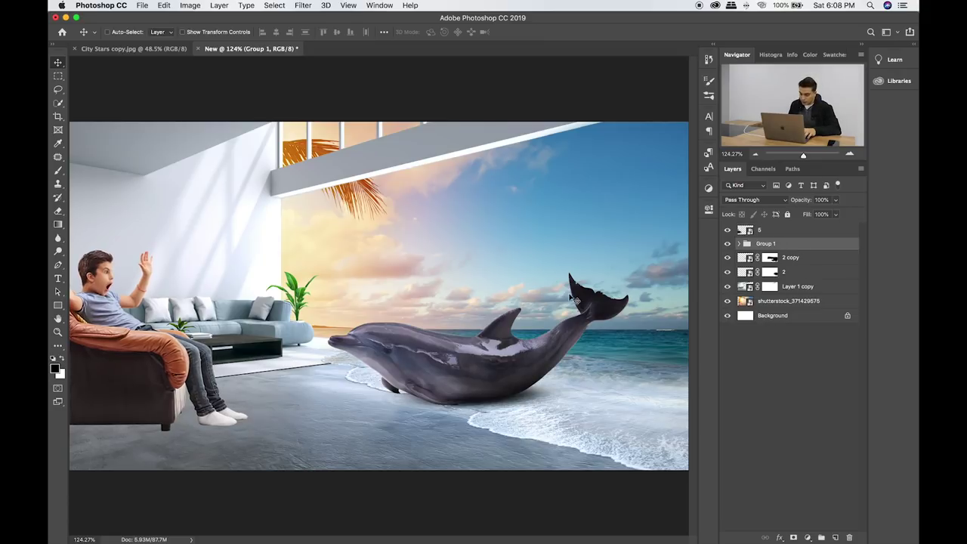
# Shift the dolphin group slightly and nudge the boy-in-chair layer down.
pyautogui.moveTo(563, 315); pyautogui.dragTo(569, 323)
pyautogui.moveTo(593, 288); pyautogui.dragTo(595, 318)
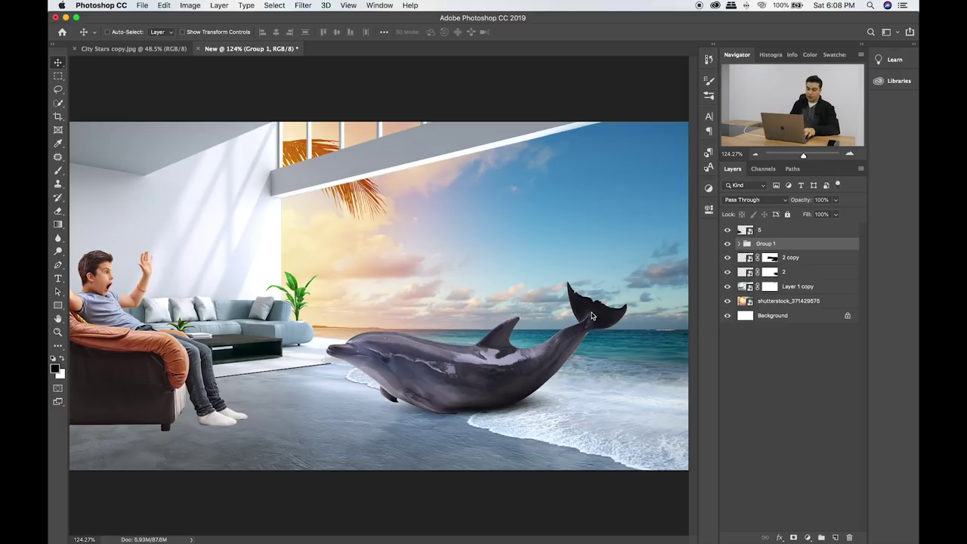
pyautogui.click(746, 231)
pyautogui.press('Down')
pyautogui.press('Down')
pyautogui.press('Down')
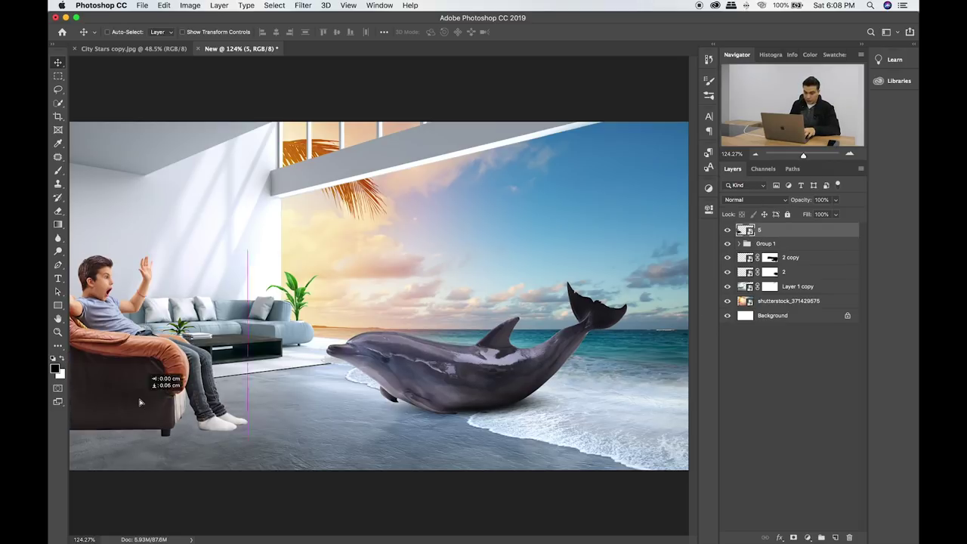
pyautogui.hotkey('ctrl', '+')
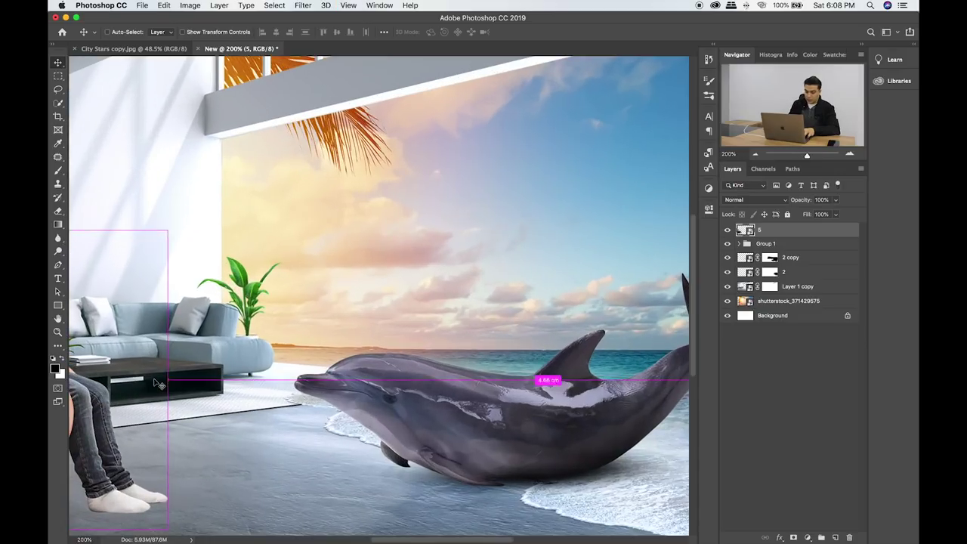
pyautogui.moveTo(90, 381); pyautogui.dragTo(314, 331)
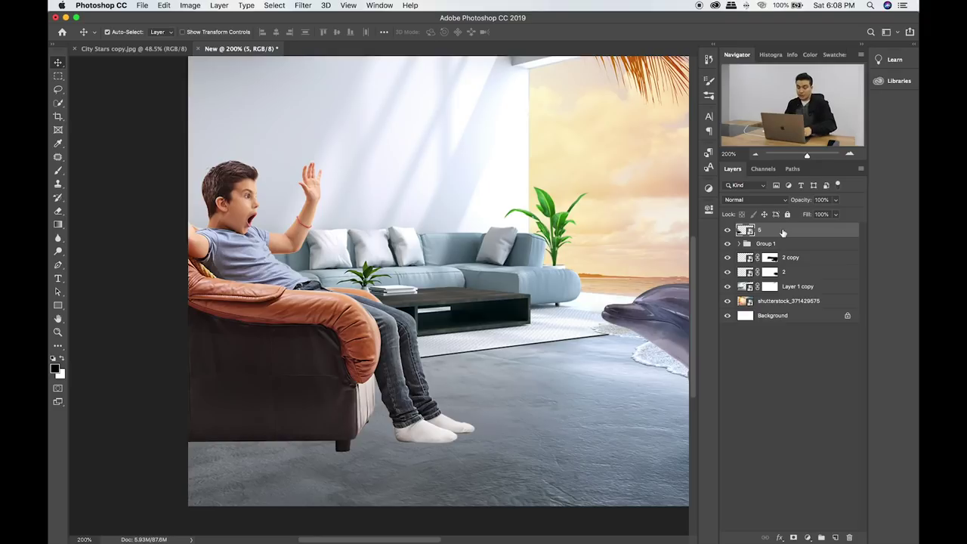
# Group layer 5 into Group 2 with new Layer 4 above it and new Layer 5 below.
pyautogui.hotkey('ctrl', 'g')
pyautogui.click(782, 241)
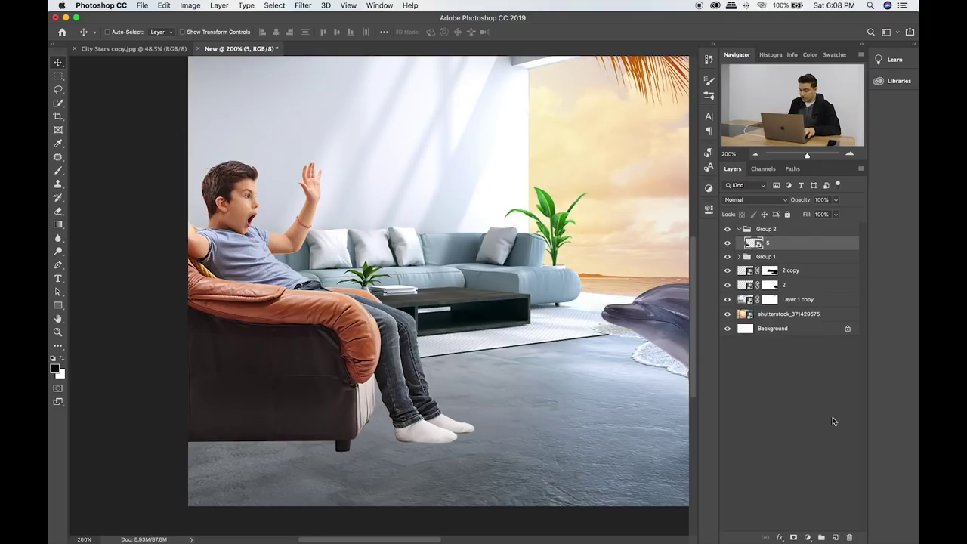
pyautogui.click(834, 538)
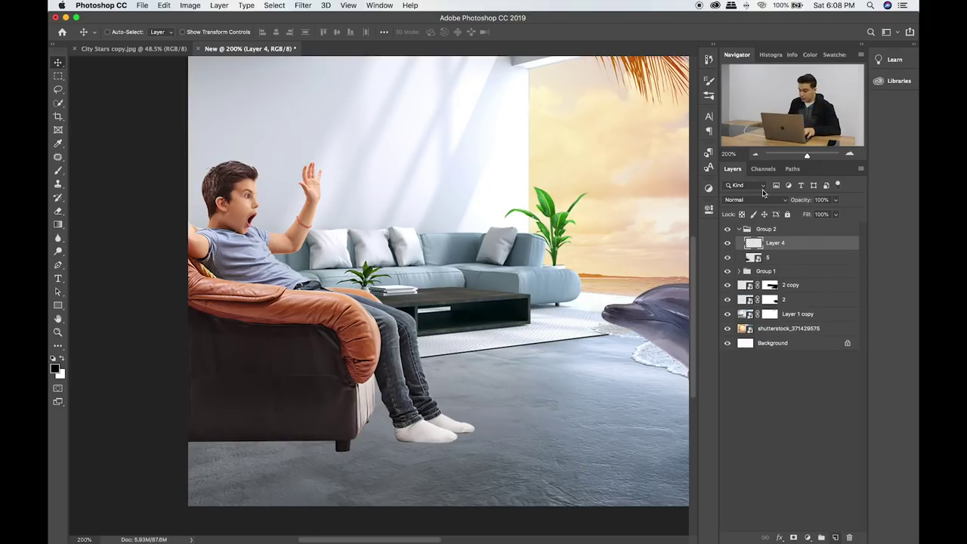
pyautogui.click(787, 262)
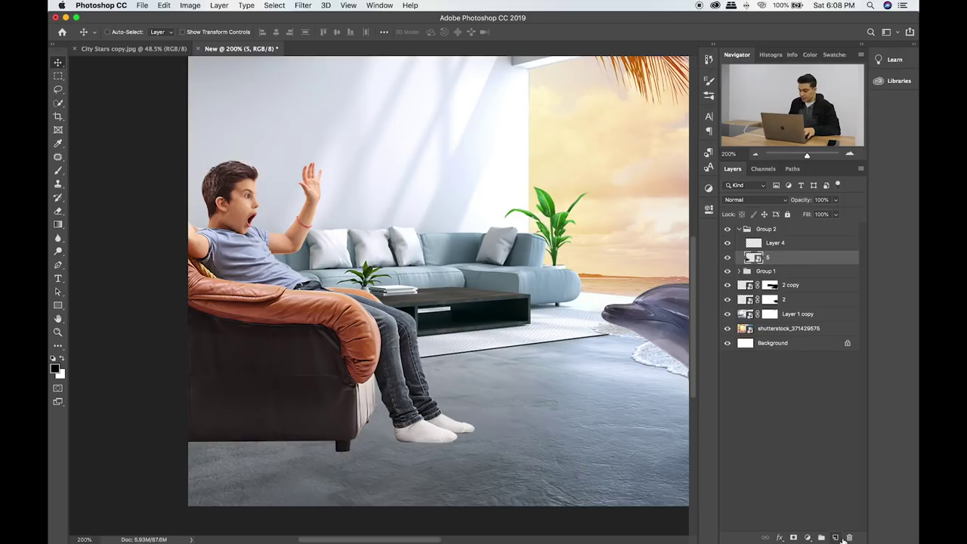
pyautogui.click(836, 537)
pyautogui.moveTo(787, 256); pyautogui.dragTo(787, 276)
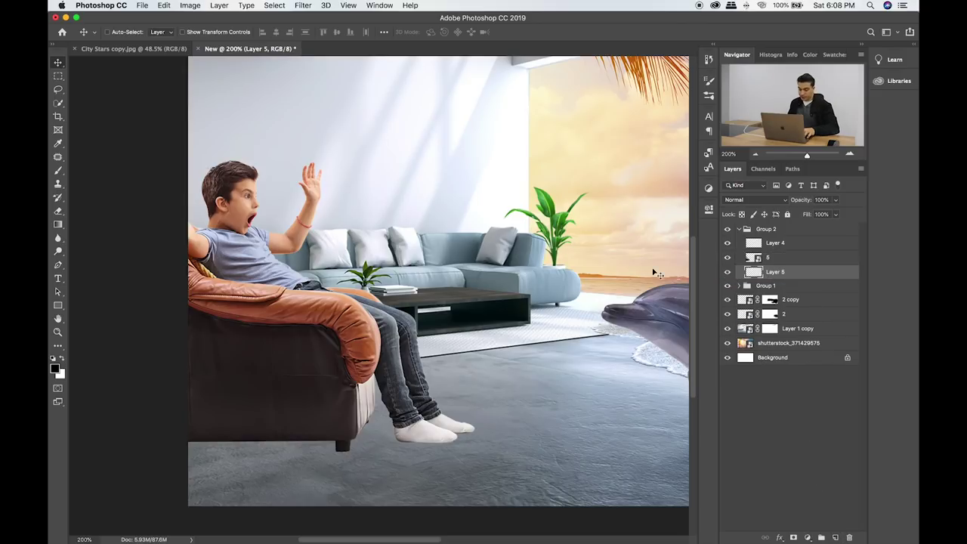
# Paint a soft black dab on Layer 5 and squash it into a thin flat shape.
pyautogui.press('b')
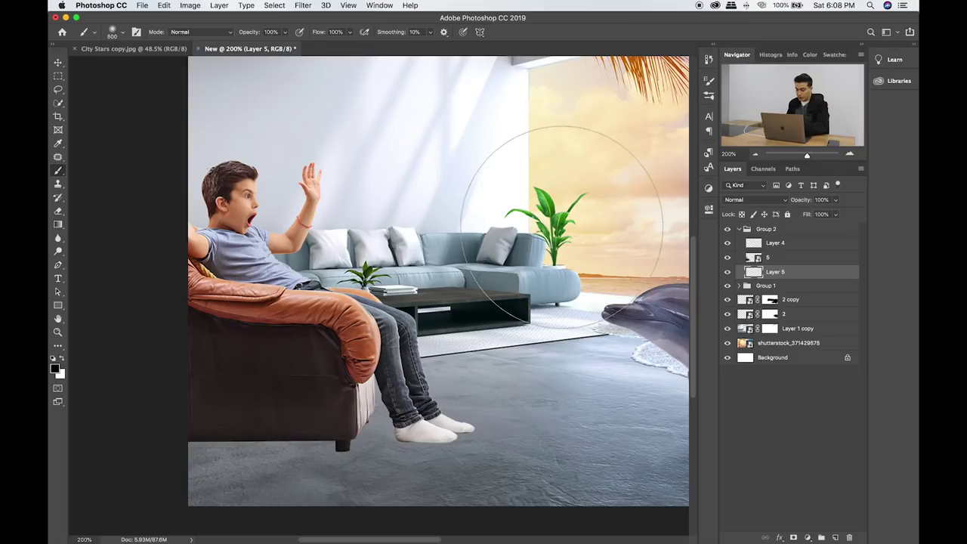
pyautogui.scroll(-3, 563, 226)
pyautogui.scroll(-2, 563, 227)
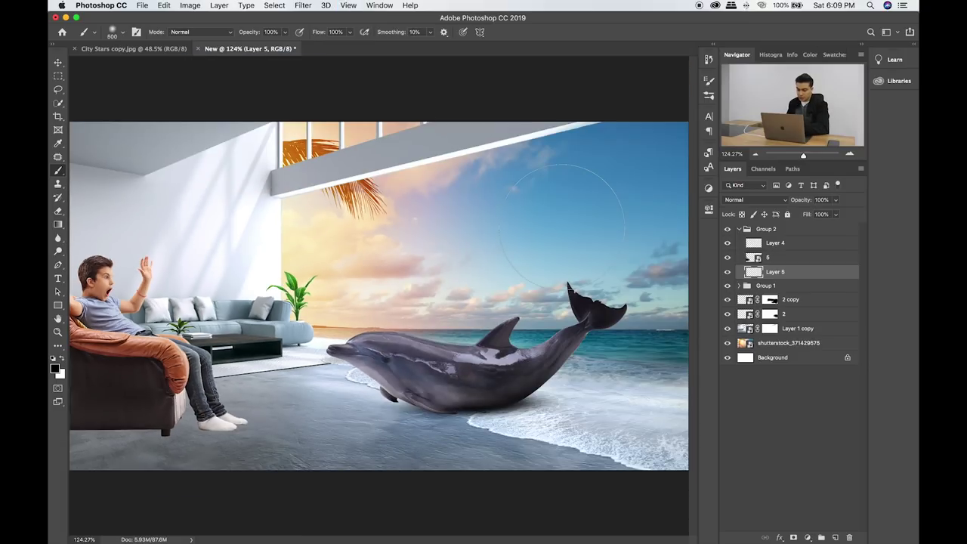
pyautogui.click(379, 277)
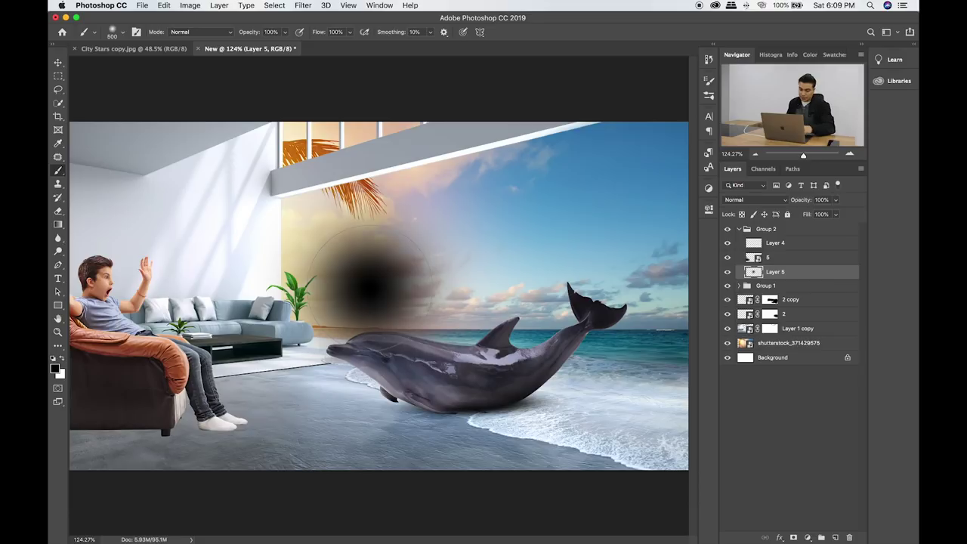
pyautogui.click(376, 279)
pyautogui.hotkey('ctrl', 't')
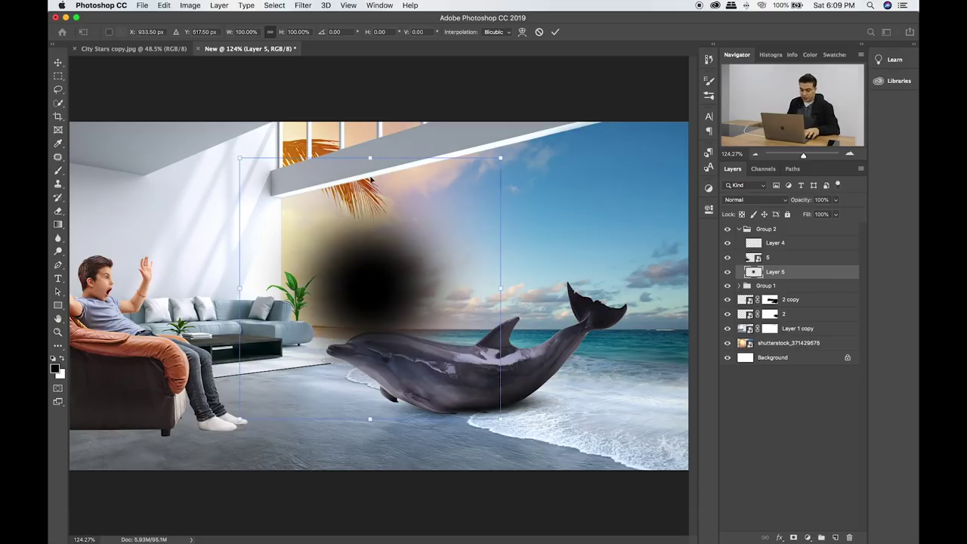
pyautogui.moveTo(371, 159); pyautogui.dragTo(370, 398)
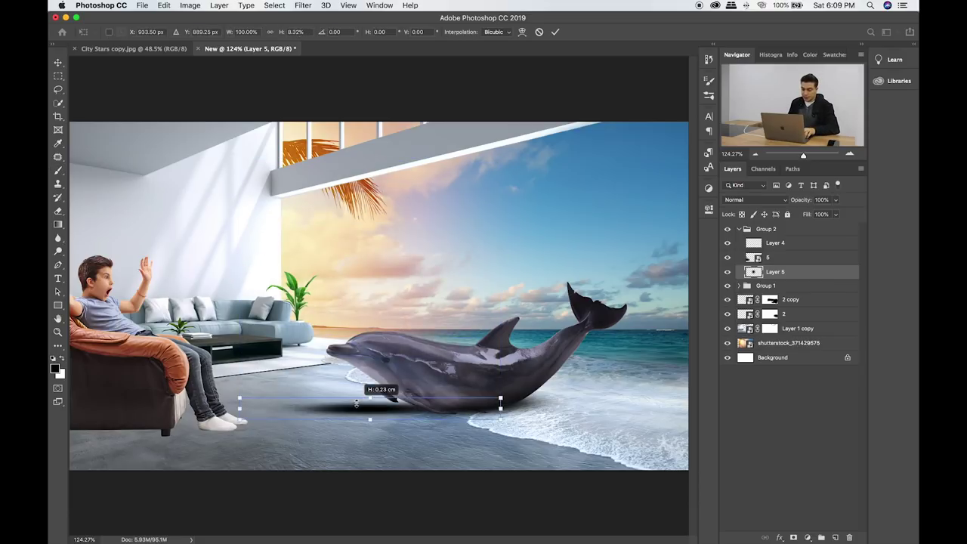
pyautogui.press('Return')
# Move the flattened shadow under the boy's armchair and stretch it taller and leftward.
pyautogui.moveTo(401, 393)
pyautogui.mouseDown()
pyautogui.moveTo(151, 427)
pyautogui.moveTo(130, 406)
pyautogui.mouseUp()
pyautogui.hotkey('ctrl', 't')
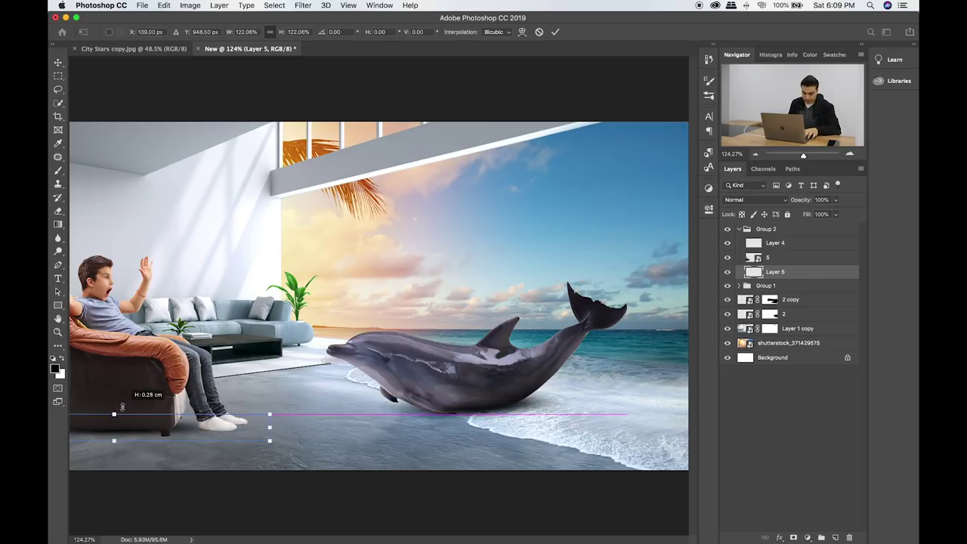
pyautogui.moveTo(116, 440)
pyautogui.mouseDown()
pyautogui.moveTo(113, 450)
pyautogui.moveTo(100, 431)
pyautogui.moveTo(100, 397)
pyautogui.mouseUp()
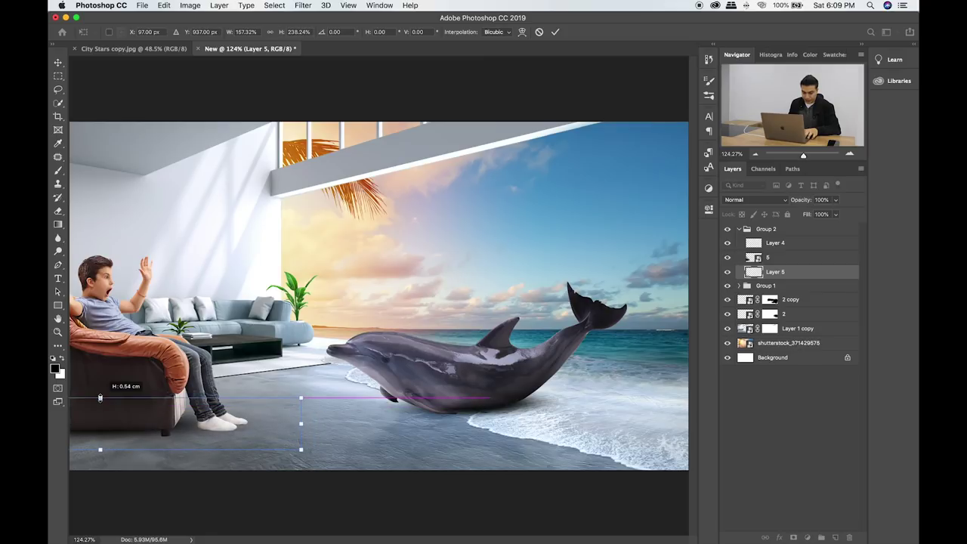
pyautogui.press('Return')
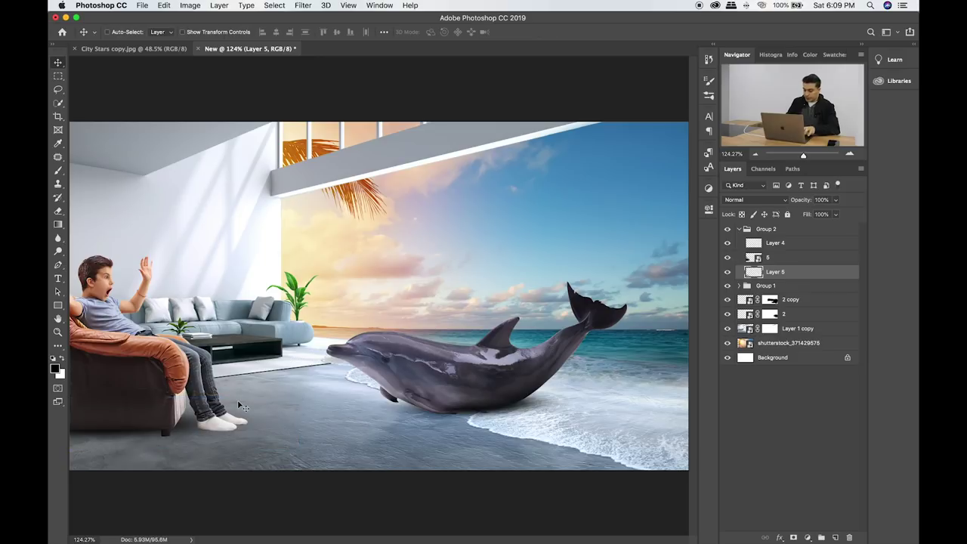
# Duplicate the chair shadow and shrink the copy toward the sofa's front leg.
pyautogui.press('super+plus')
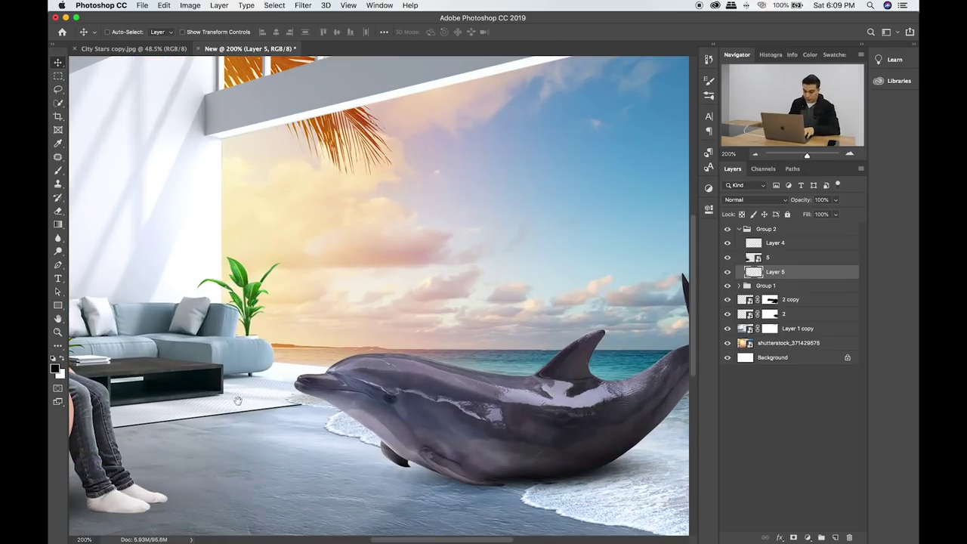
pyautogui.moveTo(237, 400); pyautogui.dragTo(490, 321)
pyautogui.moveTo(461, 354); pyautogui.dragTo(460, 353)
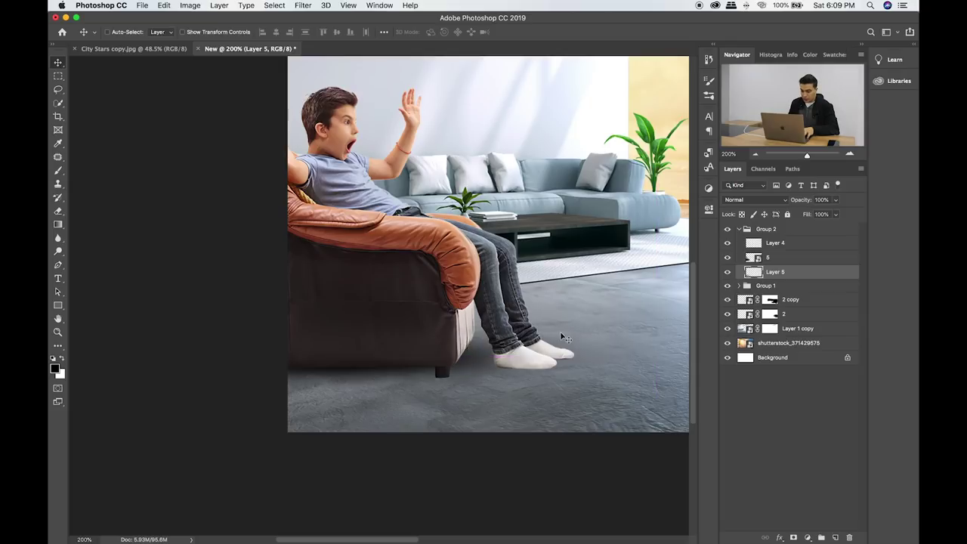
pyautogui.hscroll(2, 529, 303)
pyautogui.press('super+j')
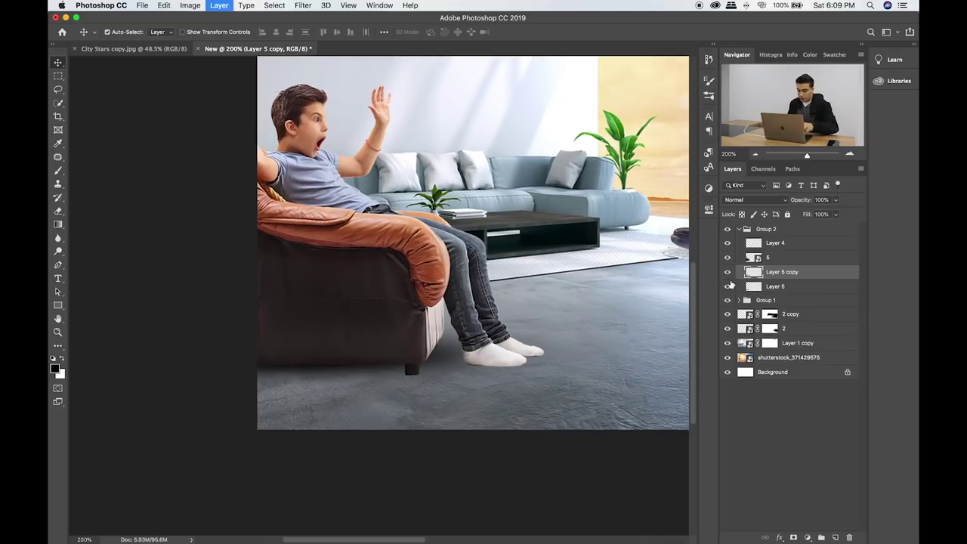
pyautogui.press('super+t')
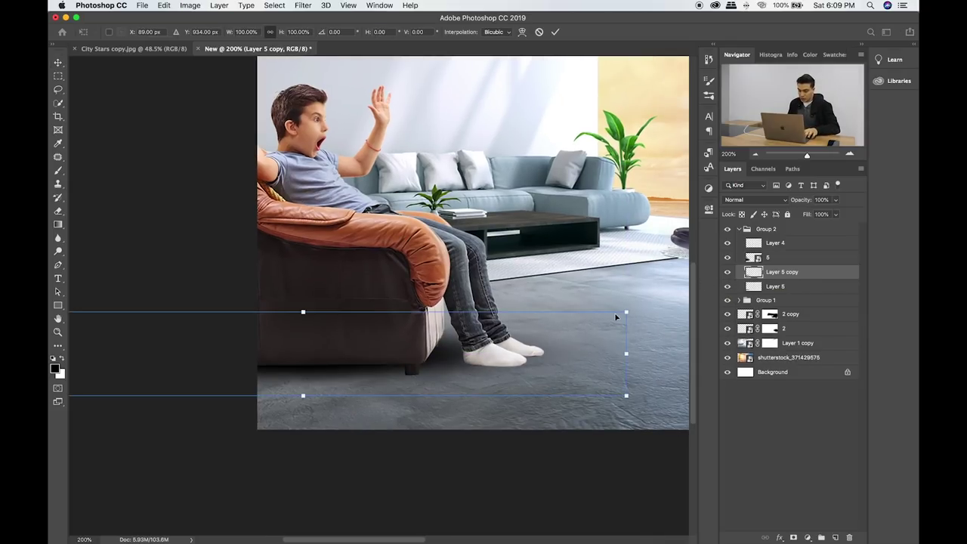
pyautogui.moveTo(626, 311); pyautogui.dragTo(451, 352)
pyautogui.moveTo(391, 368)
pyautogui.mouseDown()
pyautogui.moveTo(553, 369)
pyautogui.moveTo(533, 384)
pyautogui.mouseUp()
pyautogui.moveTo(591, 357)
pyautogui.mouseDown()
pyautogui.moveTo(371, 384)
pyautogui.moveTo(433, 381)
pyautogui.mouseUp()
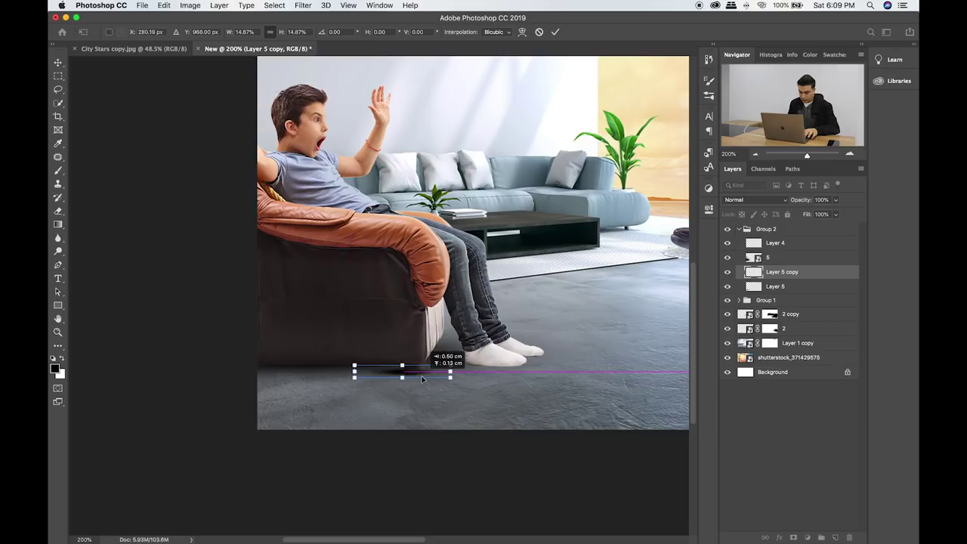
# Narrow and nudge the shadow copy until it sits right under the sofa leg.
pyautogui.press('Right')
pyautogui.press('Right')
pyautogui.press('Right')
pyautogui.press('Up')
pyautogui.press('Up')
pyautogui.press('Up')
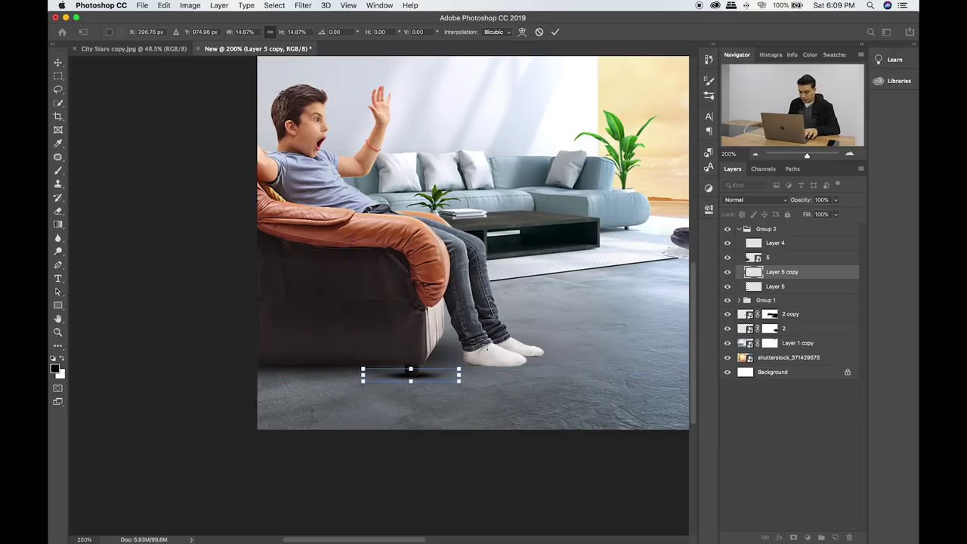
pyautogui.moveTo(460, 376); pyautogui.dragTo(426, 376)
pyautogui.press('Right')
pyautogui.press('Right')
pyautogui.press('Down')
pyautogui.press('Down')
pyautogui.press('Down')
pyautogui.press('Right')
pyautogui.press('Right')
pyautogui.press('Return')
# Set the leg shadow copy's opacity to 60% and narrow its width.
pyautogui.click(836, 200)
pyautogui.moveTo(819, 218); pyautogui.dragTo(817, 214)
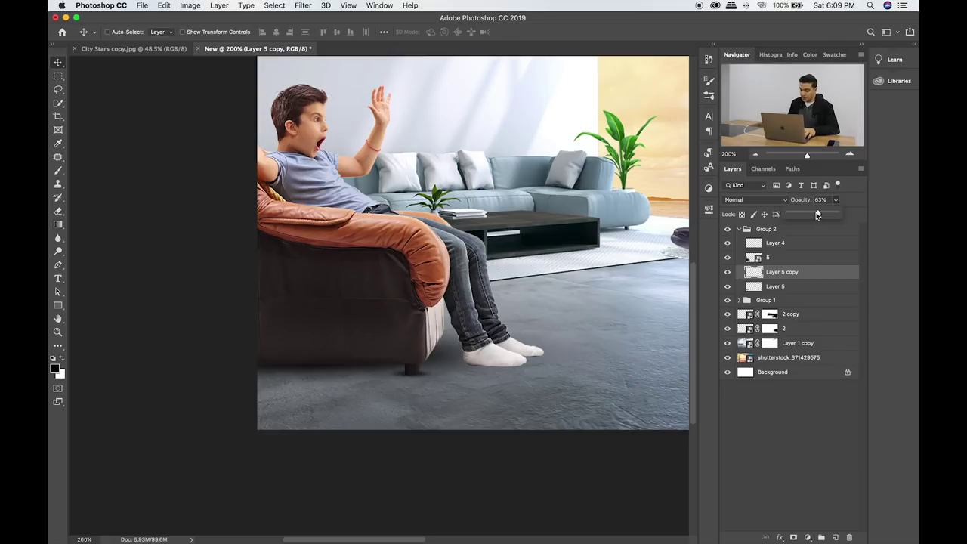
pyautogui.press('Return')
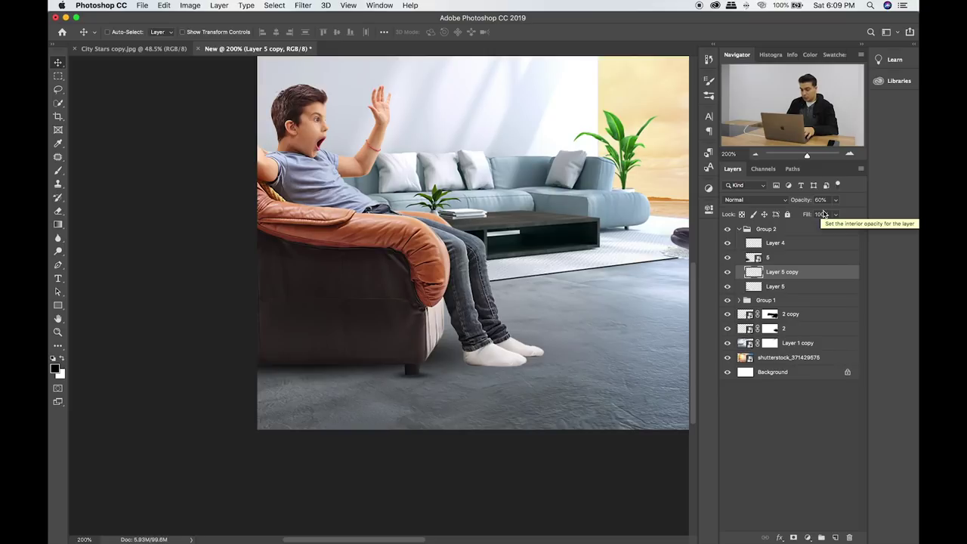
pyautogui.hotkey('ctrl', 't')
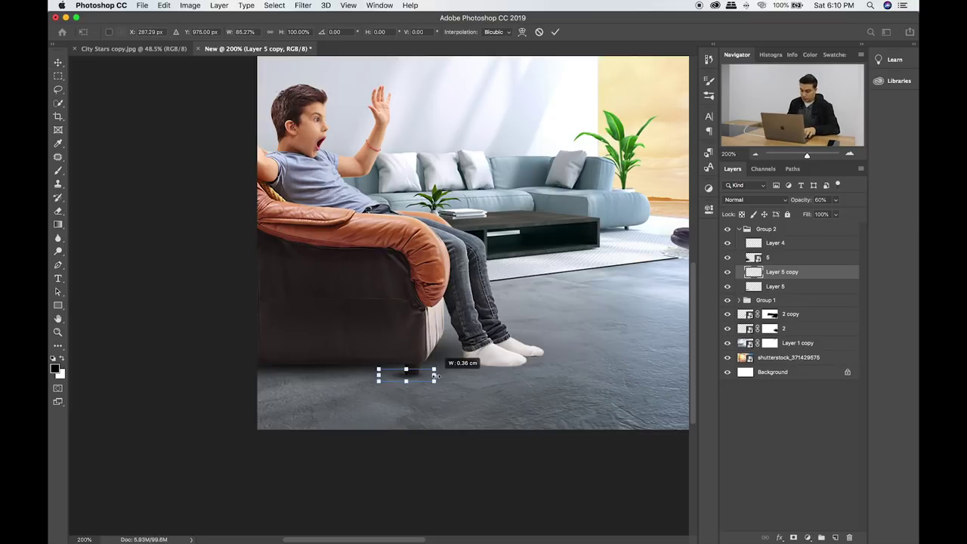
pyautogui.press('Return')
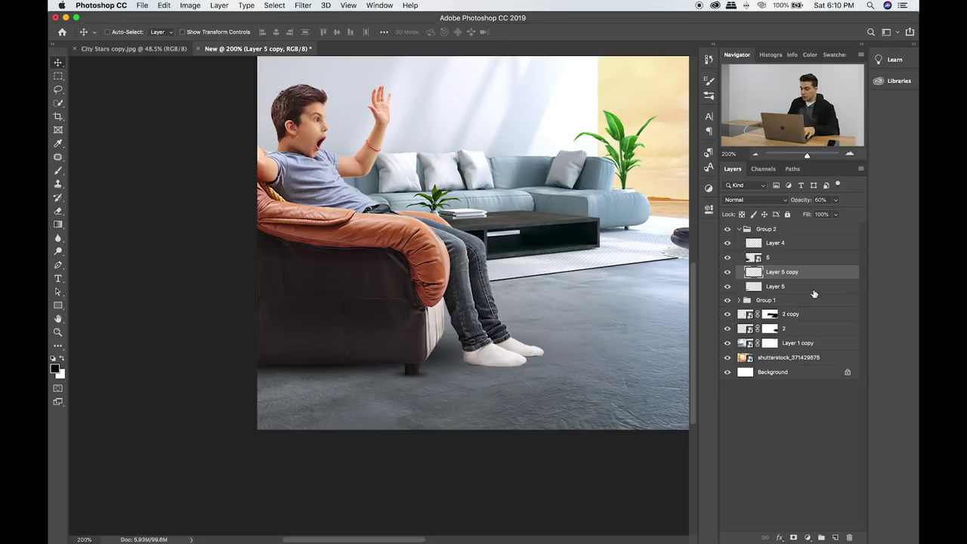
pyautogui.click(812, 247)
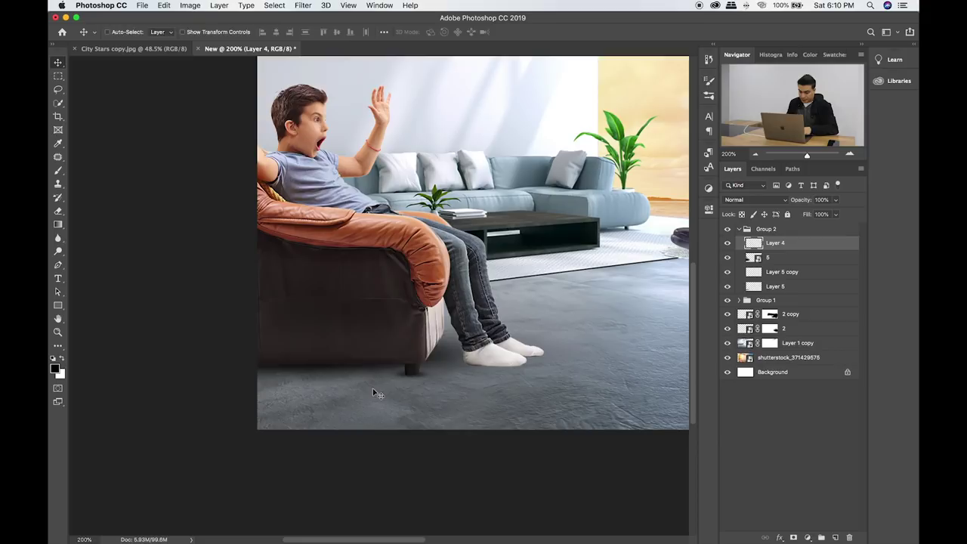
# Clip Layer 4 to layer 5, paint soft shading at the sofa leg's base, add empty Layer 6.
pyautogui.press('b')
pyautogui.press('[')
pyautogui.press('[')
pyautogui.press('[')
pyautogui.click(418, 402)
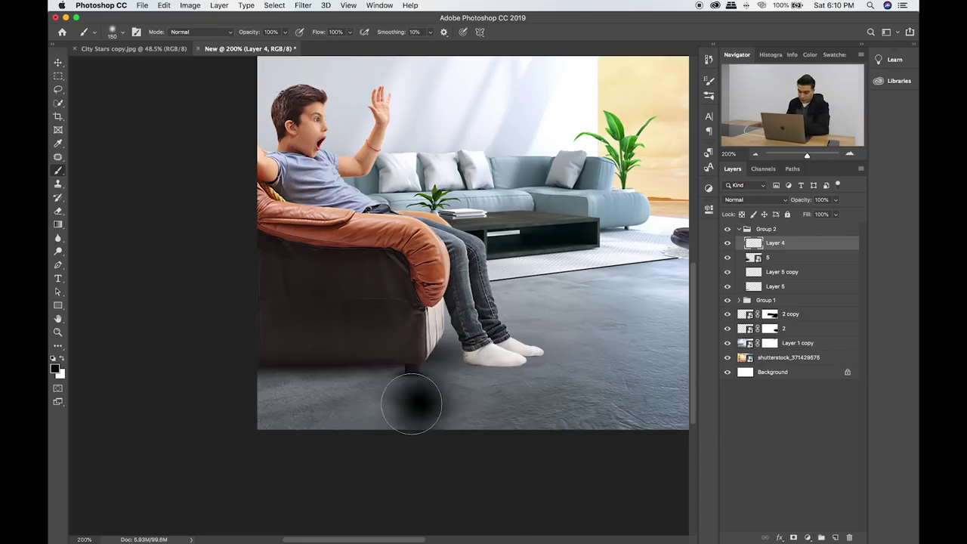
pyautogui.moveTo(418, 402); pyautogui.dragTo(389, 399)
pyautogui.hotkey('ctrl', 'z')
pyautogui.keyDown('alt'); pyautogui.click(812, 250); pyautogui.keyUp('alt')
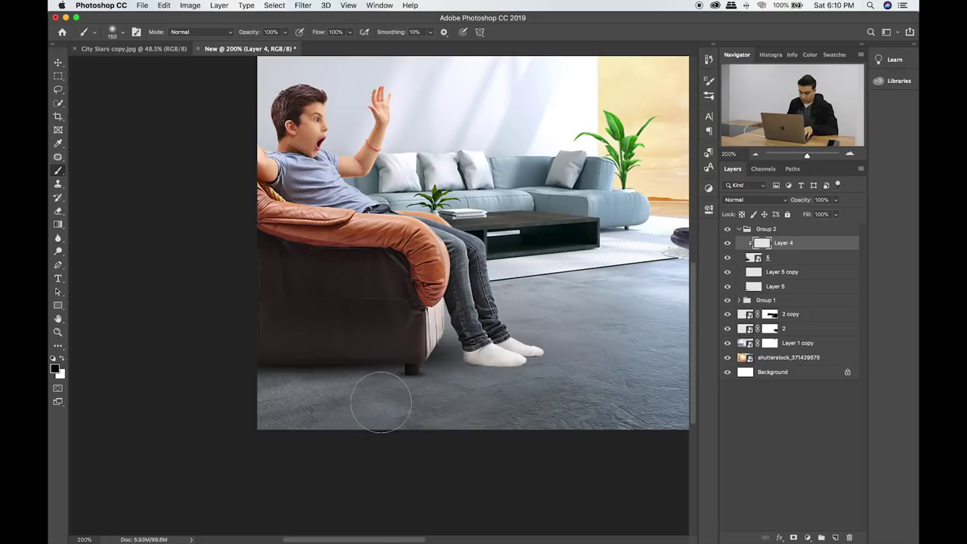
pyautogui.moveTo(389, 400); pyautogui.dragTo(355, 399)
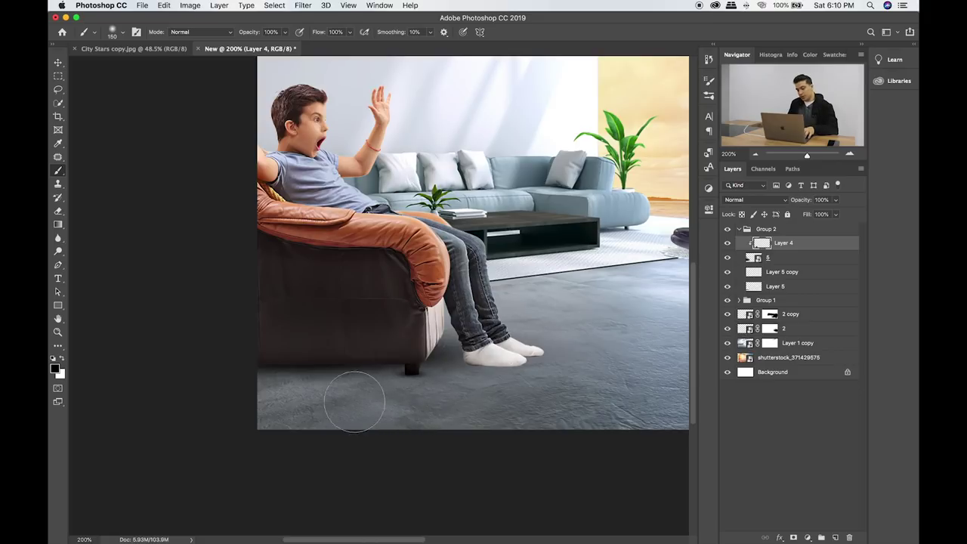
pyautogui.click(789, 273)
pyautogui.press('v')
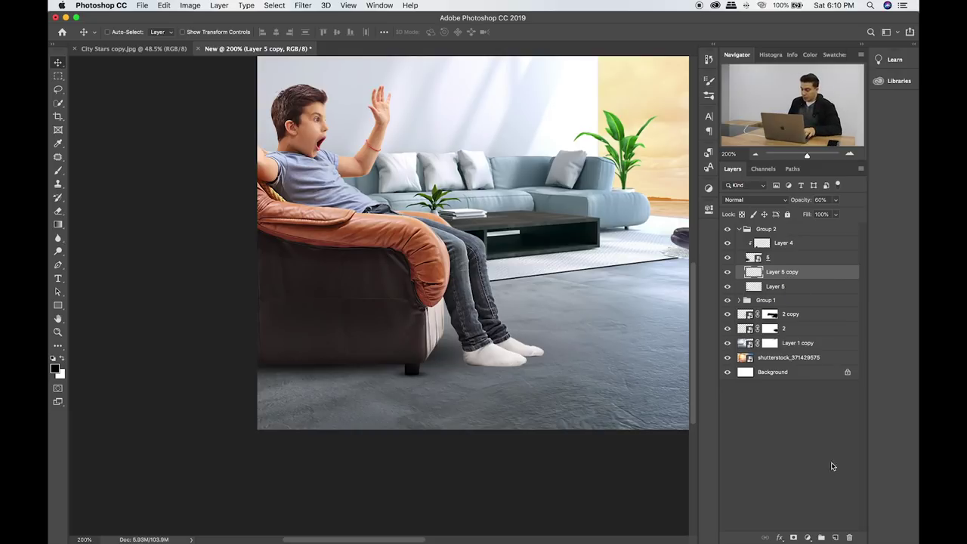
pyautogui.click(835, 537)
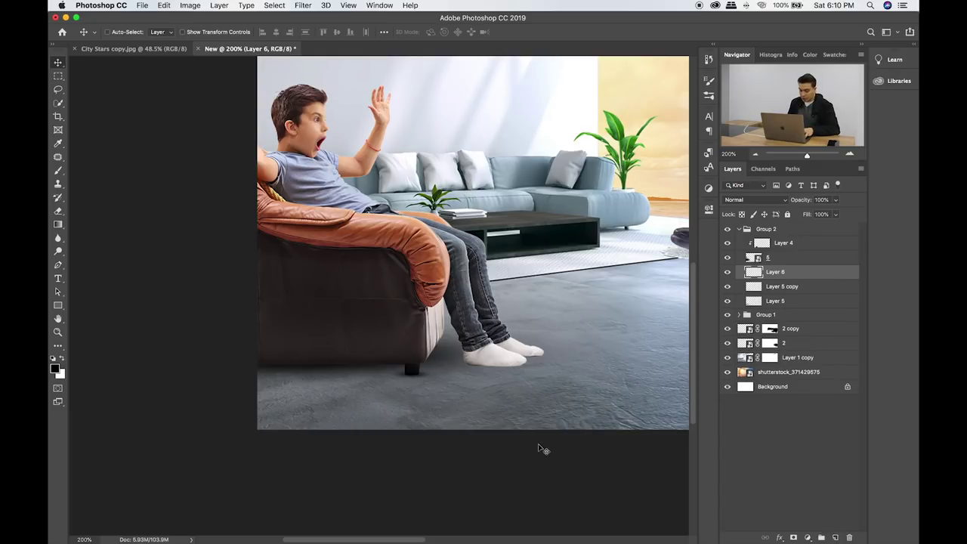
# Remove Layer 6, then duplicate the leg shadow and stretch it beneath both of the boy's feet.
pyautogui.hotkey('ctrl', 'z')
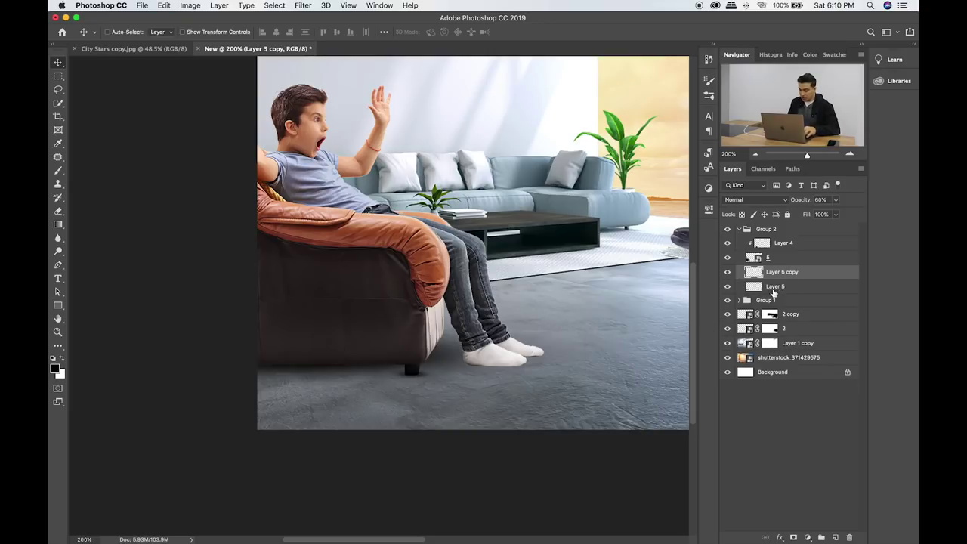
pyautogui.hotkey('ctrl', 'j')
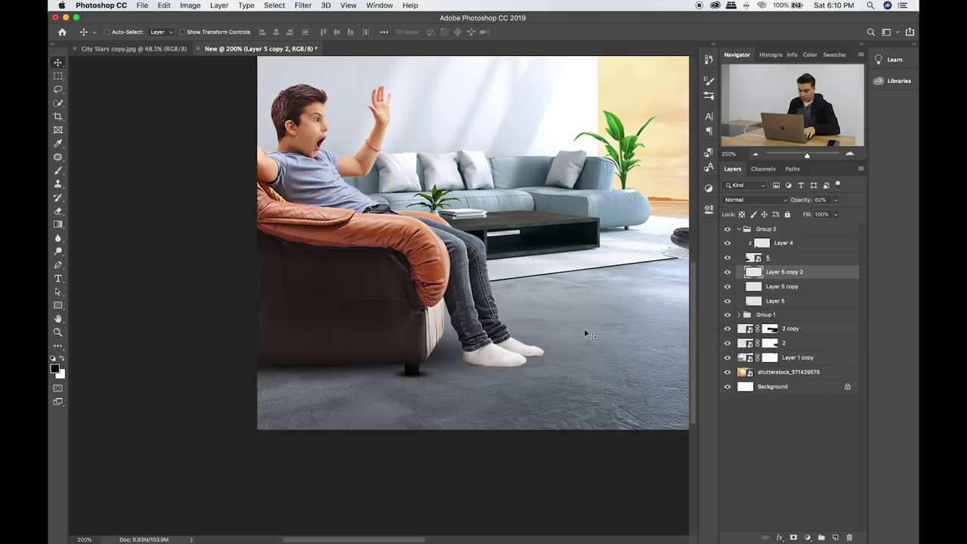
pyautogui.moveTo(462, 371); pyautogui.dragTo(541, 368)
pyautogui.hotkey('ctrl', 't')
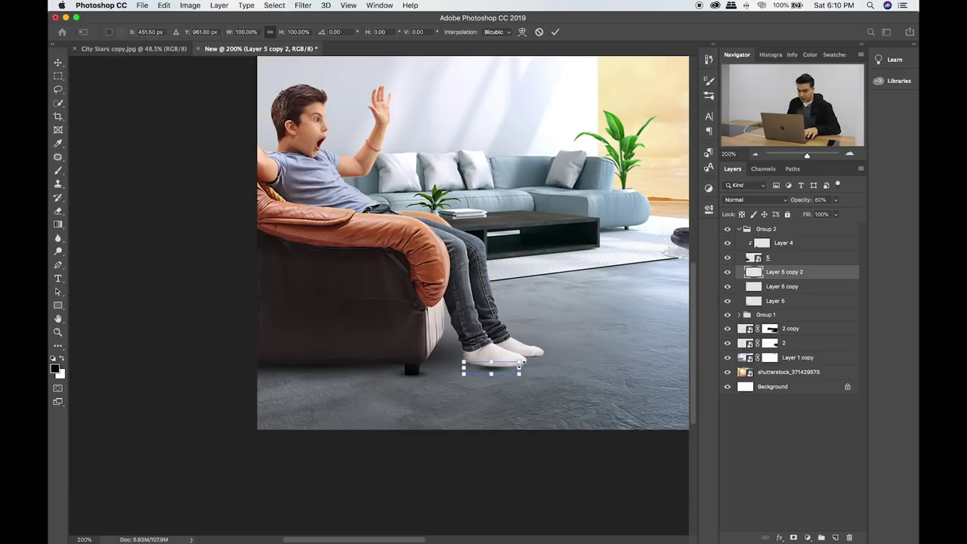
pyautogui.moveTo(519, 364)
pyautogui.mouseDown()
pyautogui.moveTo(601, 343)
pyautogui.moveTo(530, 361)
pyautogui.mouseUp()
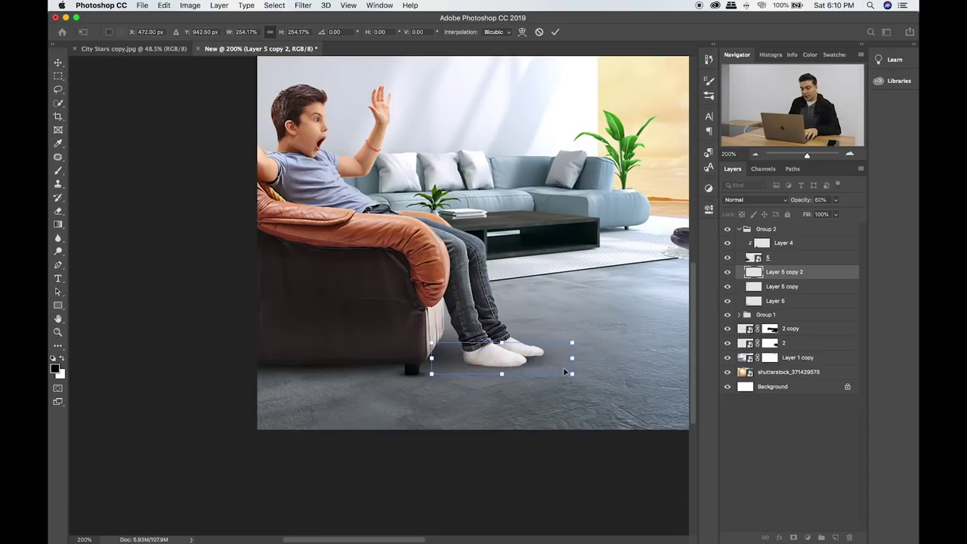
pyautogui.moveTo(572, 374); pyautogui.dragTo(596, 378)
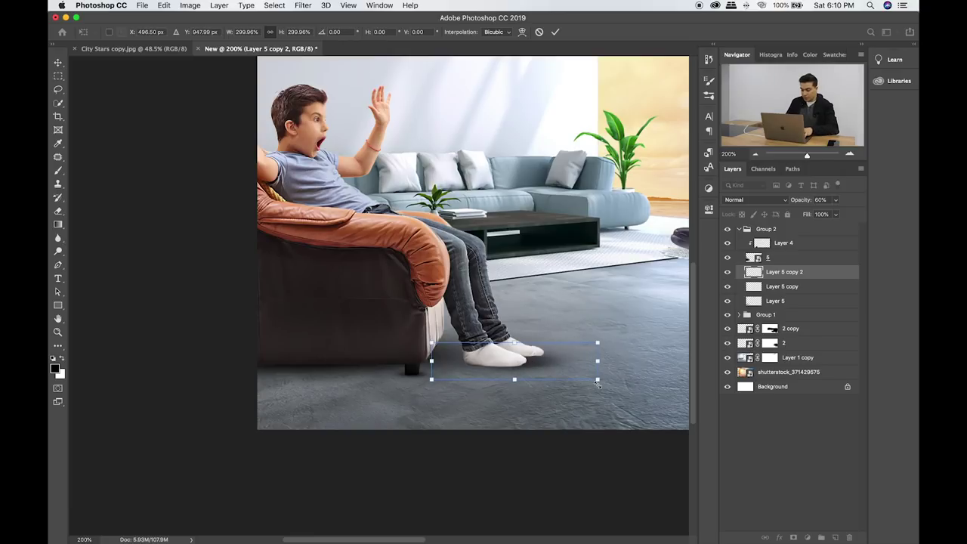
pyautogui.press('Return')
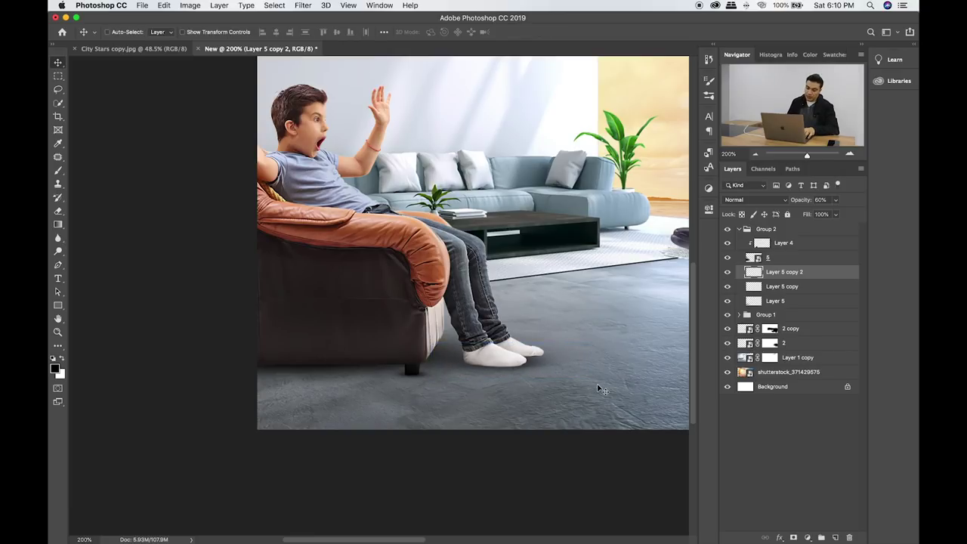
# Duplicate the foot shadow, shrink the copy under the feet, and Alt-drag another copy beside the foot.
pyautogui.hotkey('ctrl', 'j')
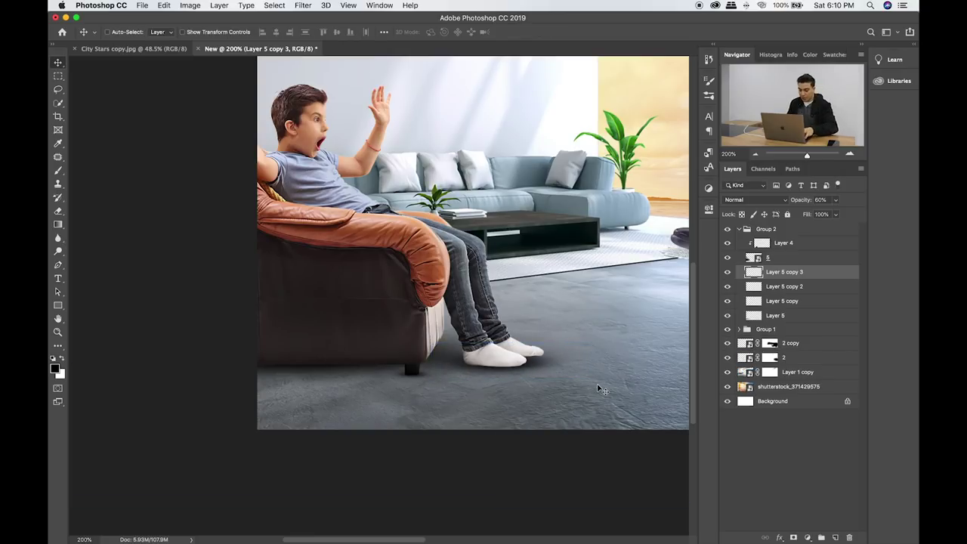
pyautogui.hotkey('ctrl', 't')
pyautogui.moveTo(581, 341)
pyautogui.mouseDown()
pyautogui.moveTo(500, 361)
pyautogui.moveTo(566, 367)
pyautogui.moveTo(529, 367)
pyautogui.mouseUp()
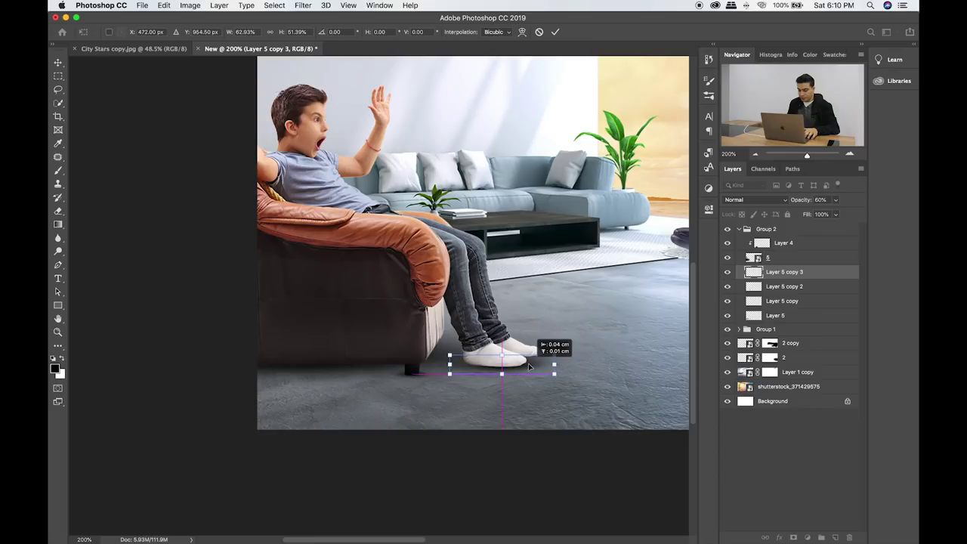
pyautogui.press('Return')
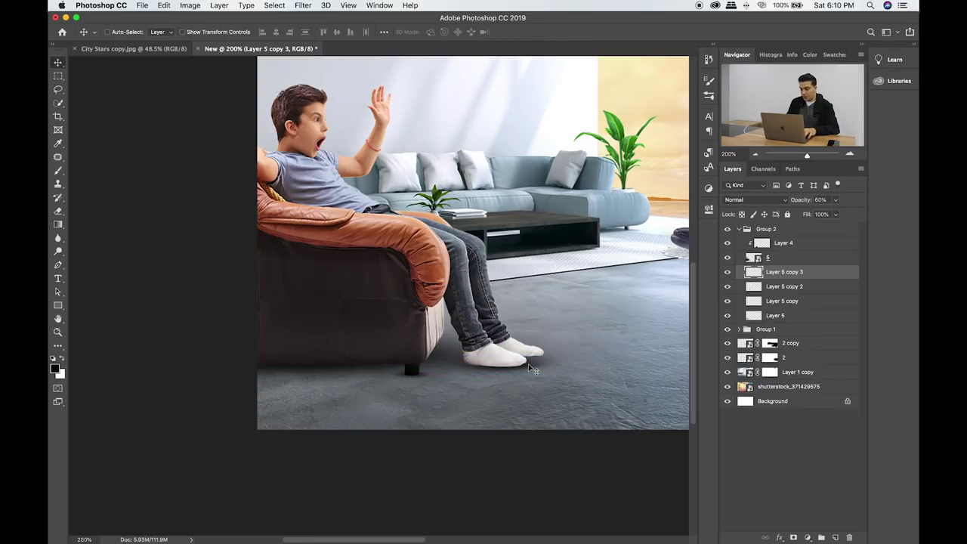
pyautogui.moveTo(531, 369); pyautogui.dragTo(552, 362)
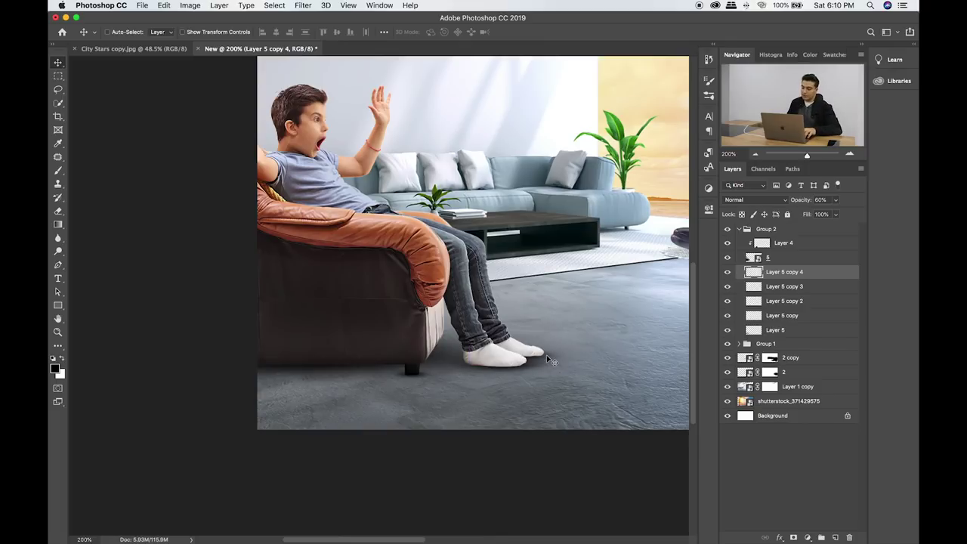
# On a new layer above layer 5, paint a darker shadow under the socks with a 90 px brush.
pyautogui.click(817, 262)
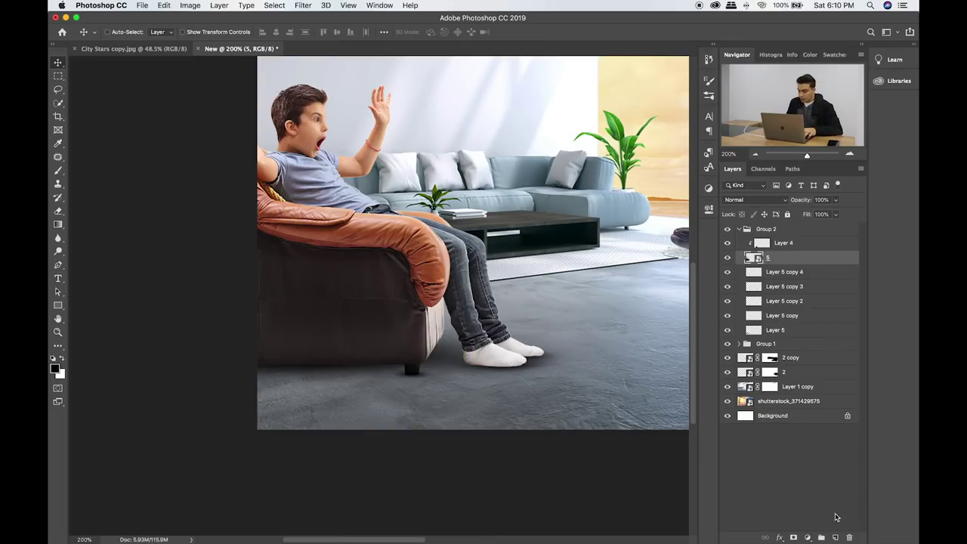
pyautogui.click(835, 537)
pyautogui.press('b')
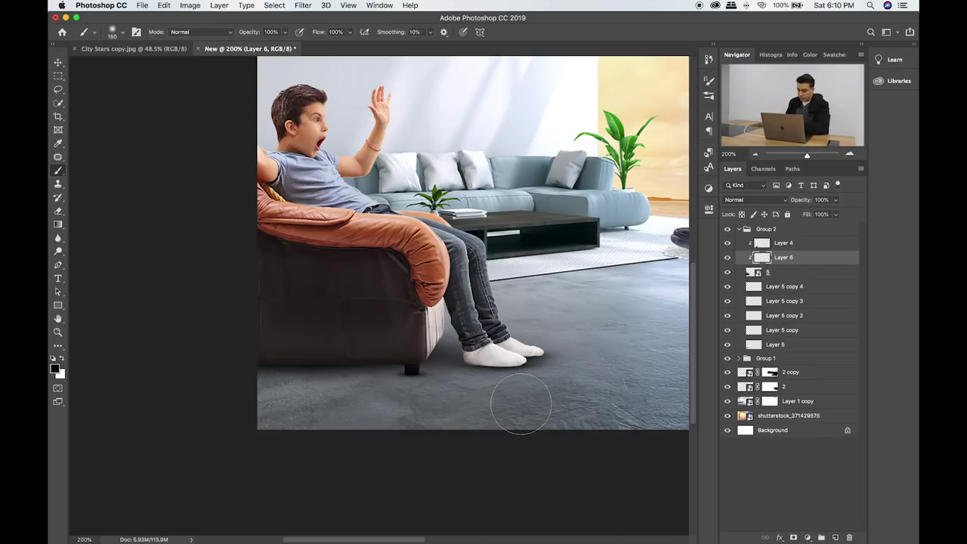
pyautogui.press('[')
pyautogui.press('[')
pyautogui.press('[')
pyautogui.moveTo(479, 389); pyautogui.dragTo(457, 382)
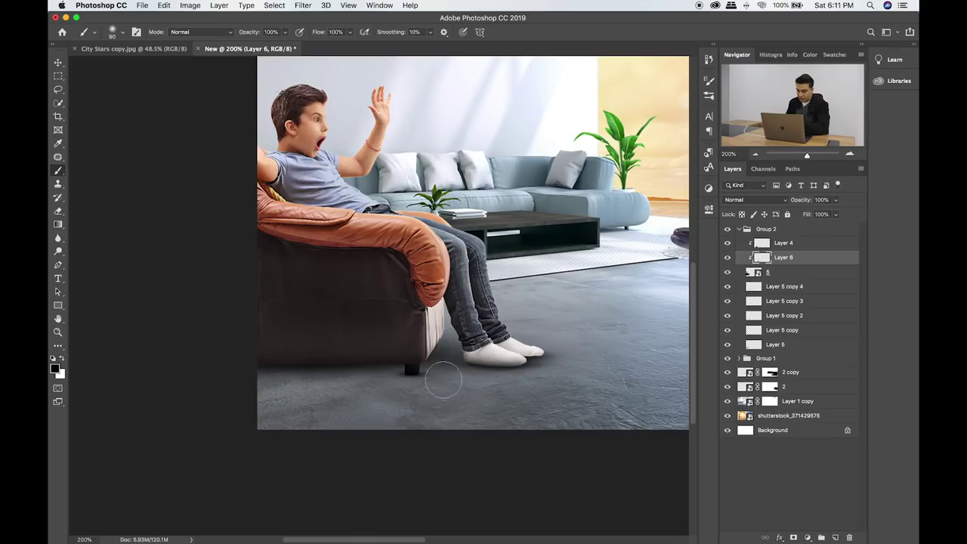
pyautogui.hotkey('ctrl', '+')
pyautogui.moveTo(549, 403); pyautogui.dragTo(467, 328)
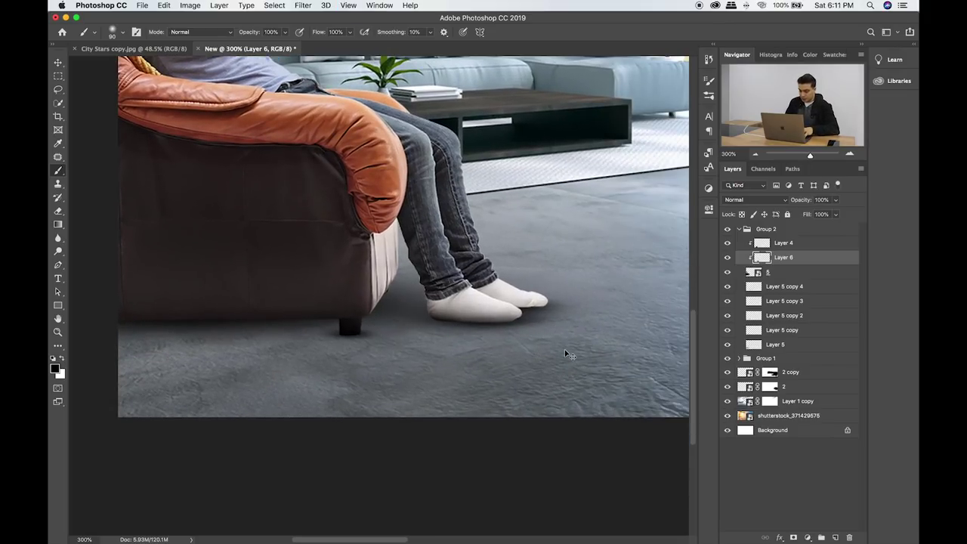
pyautogui.press('v')
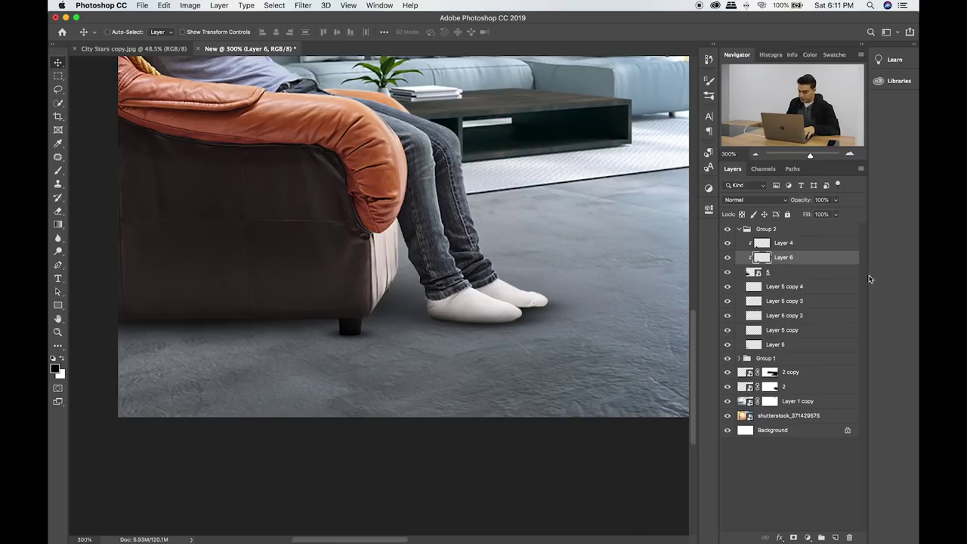
# Lower the shadow copies' opacity, one to 60% and Layer 5 copy 3 to 41%.
pyautogui.click(786, 290)
pyautogui.moveTo(836, 200); pyautogui.dragTo(831, 214)
pyautogui.click(808, 310)
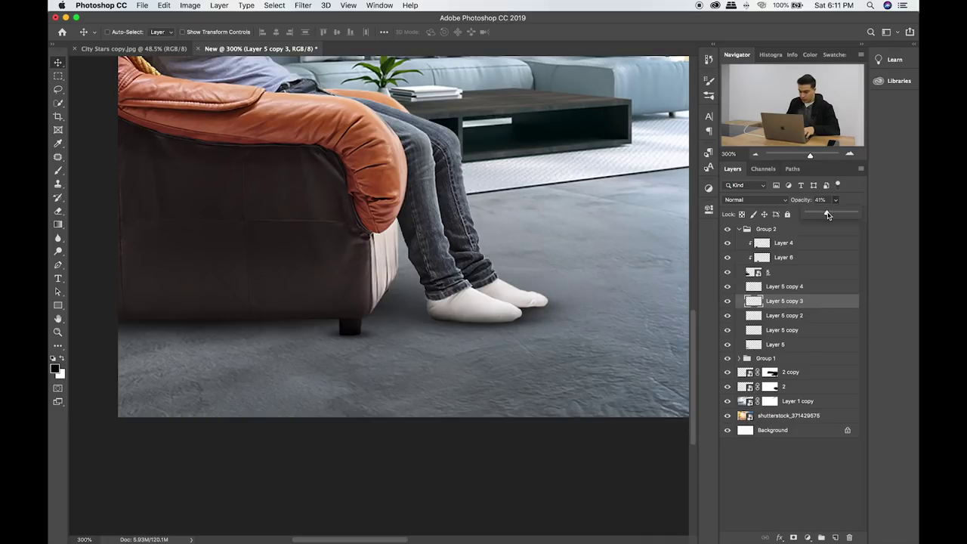
pyautogui.click(728, 331)
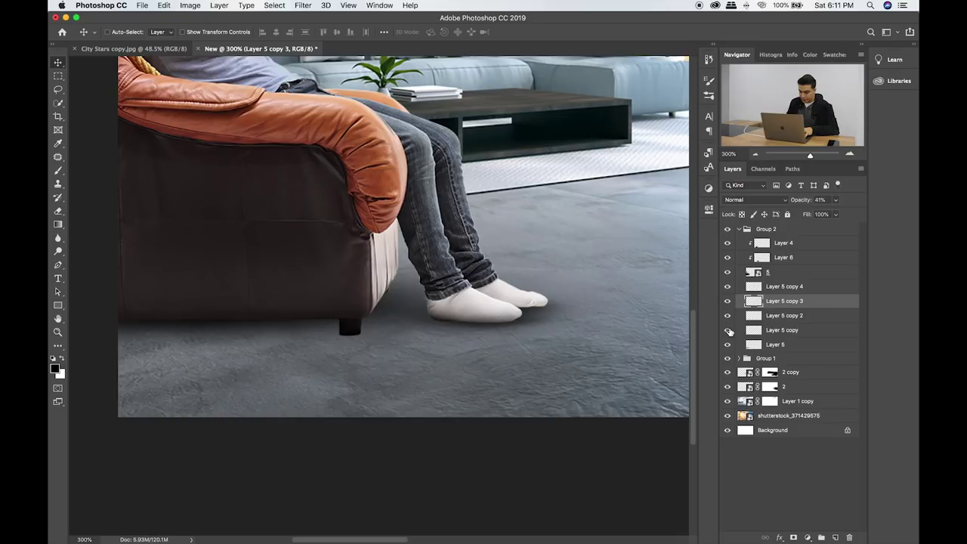
pyautogui.click(771, 332)
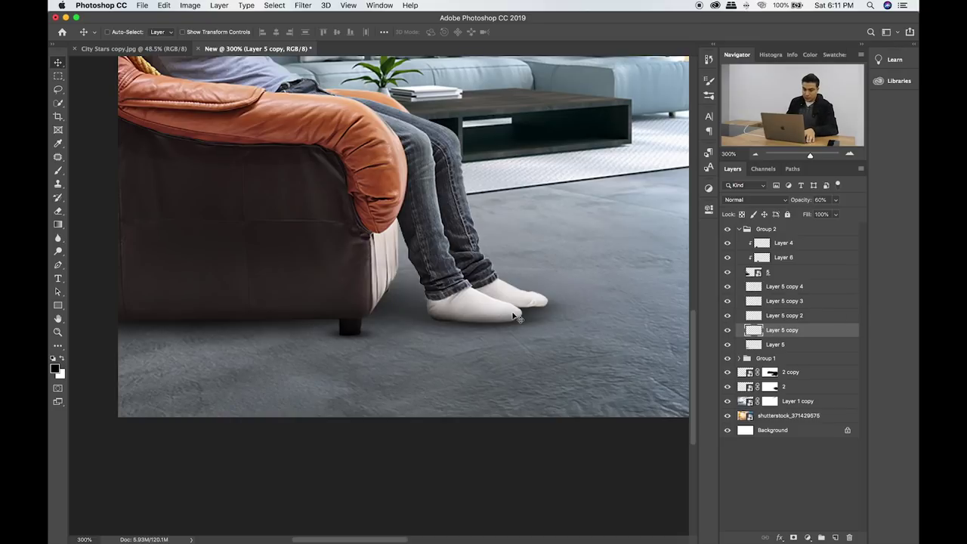
# Fit the whole composition on screen and collapse the boy's Group 2.
pyautogui.click(60, 77)
pyautogui.hotkey('ctrl', '0')
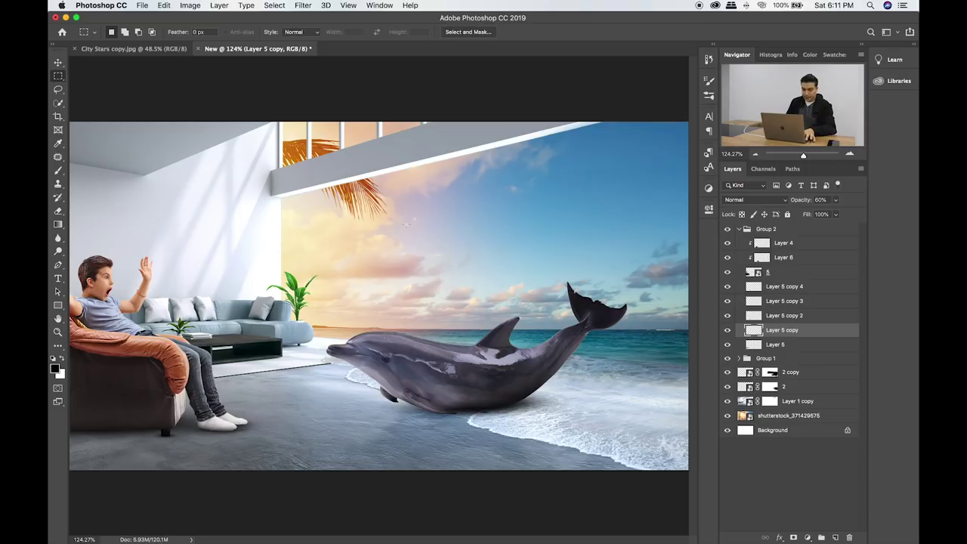
pyautogui.doubleClick(728, 272)
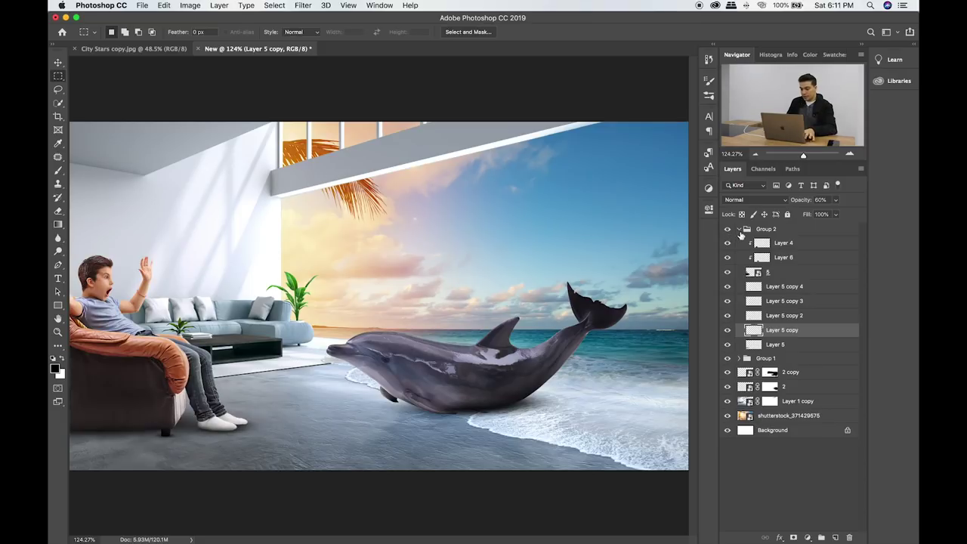
pyautogui.click(733, 231)
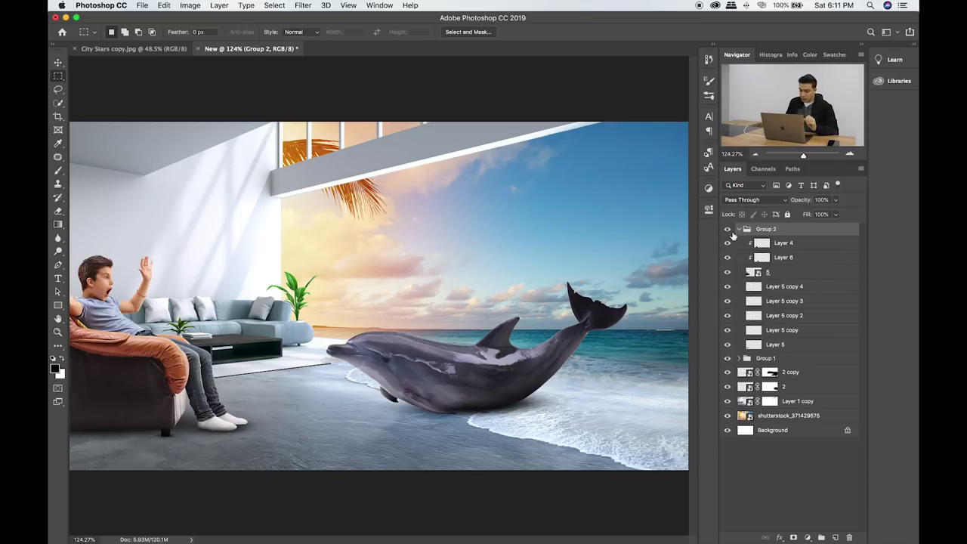
pyautogui.click(739, 229)
# Rename Group 2 to 'Boy' and Group 1 to 'Dolphin'.
pyautogui.doubleClick(759, 230)
pyautogui.write('Boy')
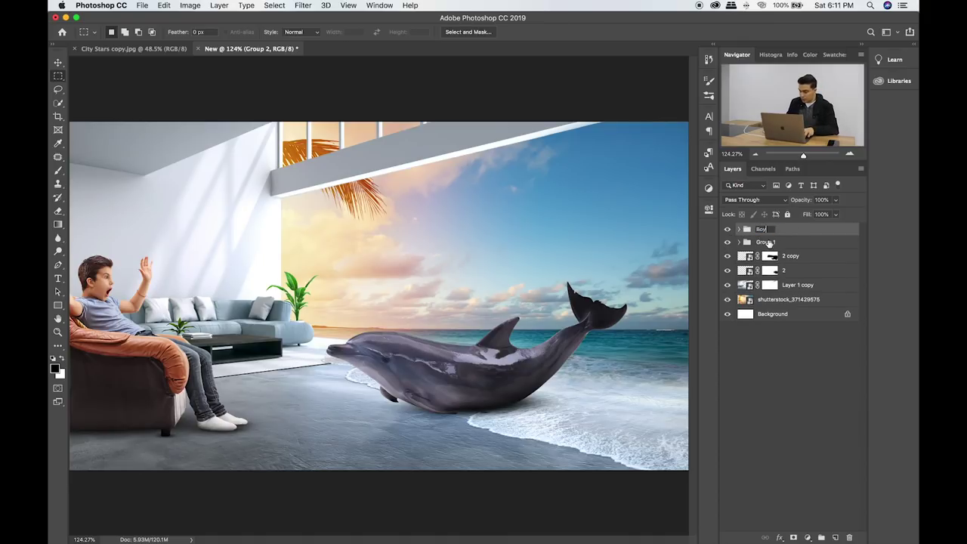
pyautogui.doubleClick(765, 242)
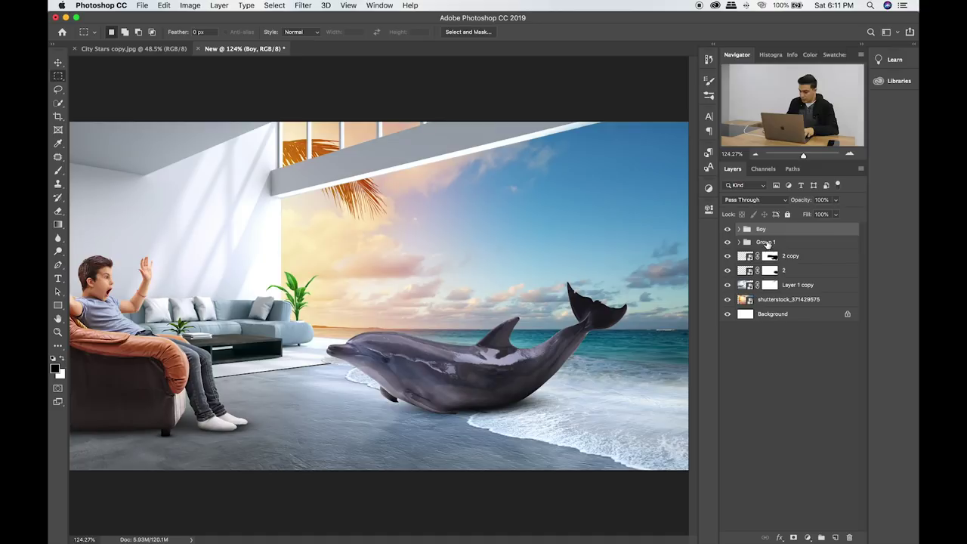
pyautogui.write('Dolphin')
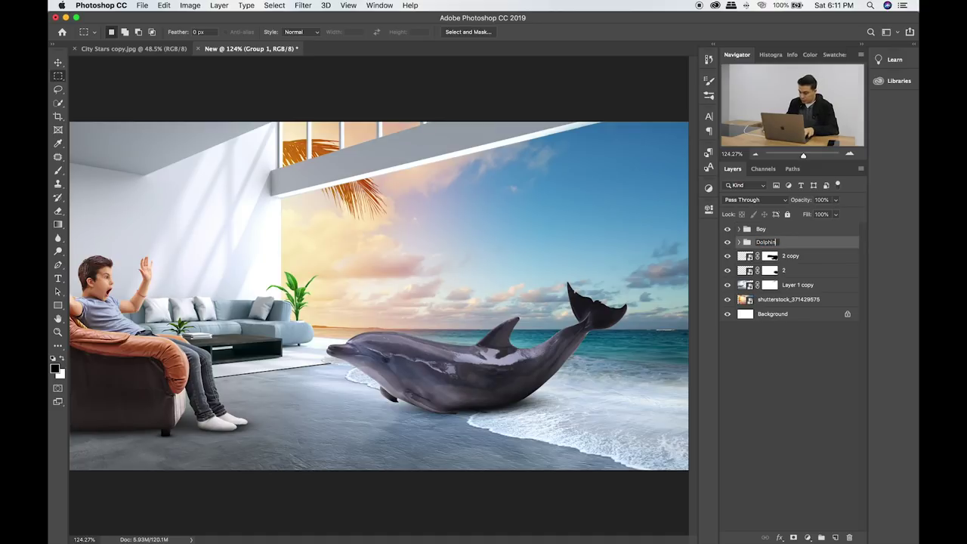
pyautogui.press('Return')
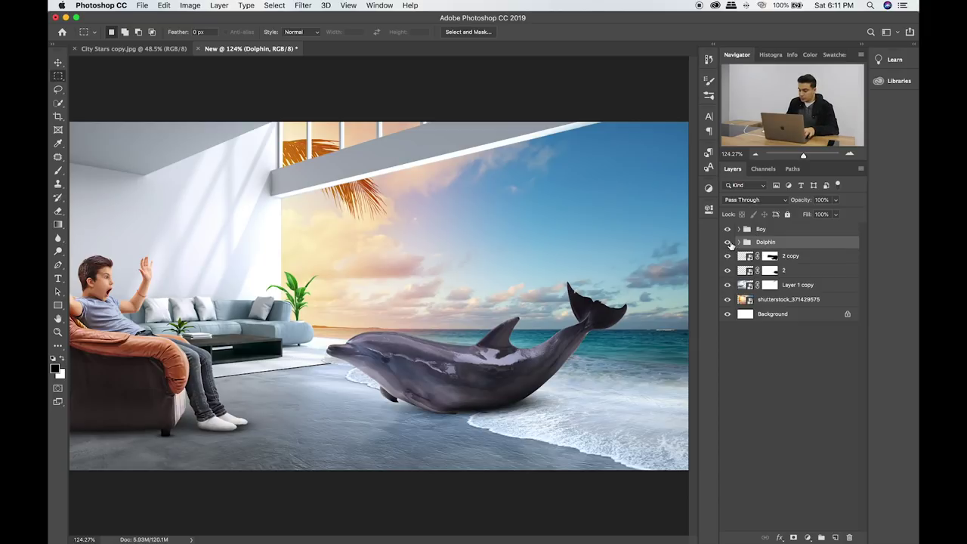
# Rename the Dolphin group to 'DO', then select 15.png in the Items folder.
pyautogui.click(729, 242)
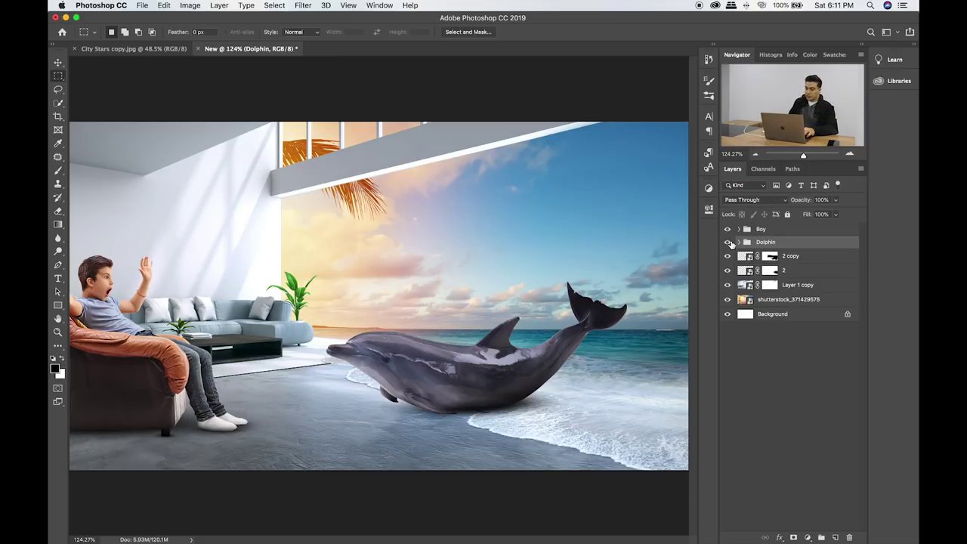
pyautogui.doubleClick(763, 242)
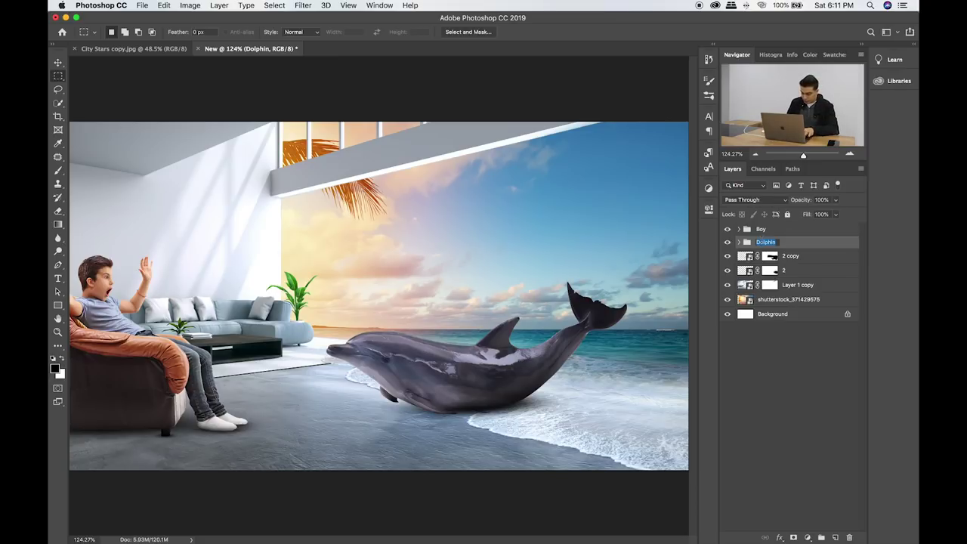
pyautogui.write('DO')
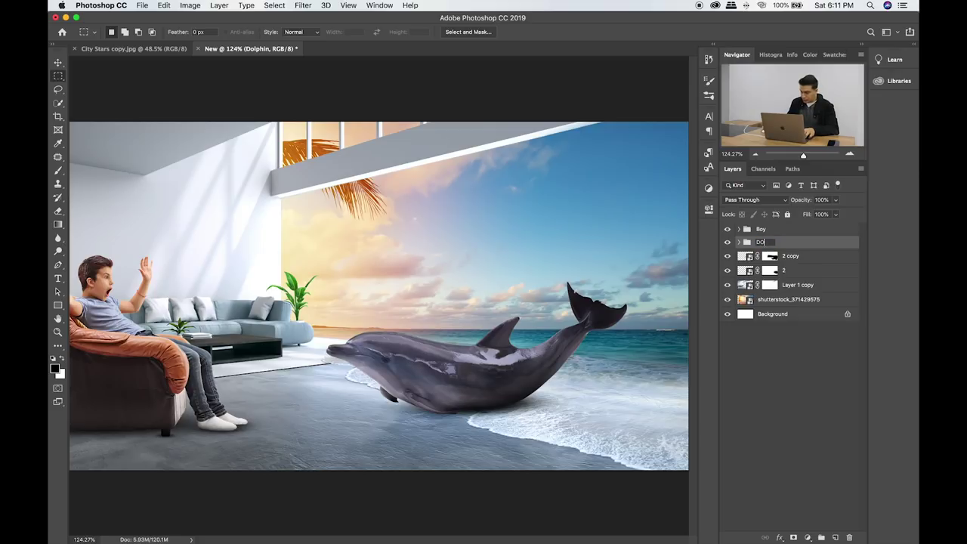
pyautogui.press('Return')
pyautogui.click(728, 258)
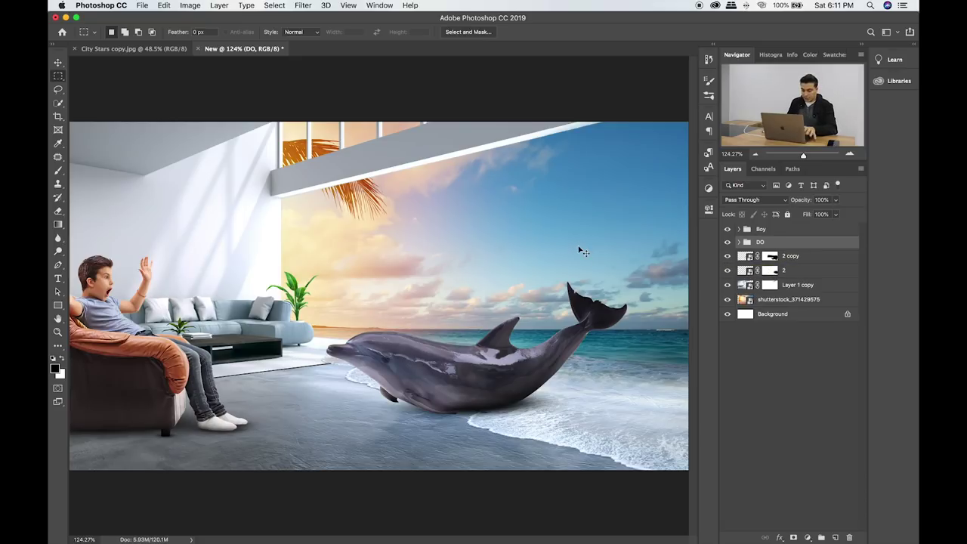
pyautogui.press('super+Tab')
pyautogui.click(479, 241)
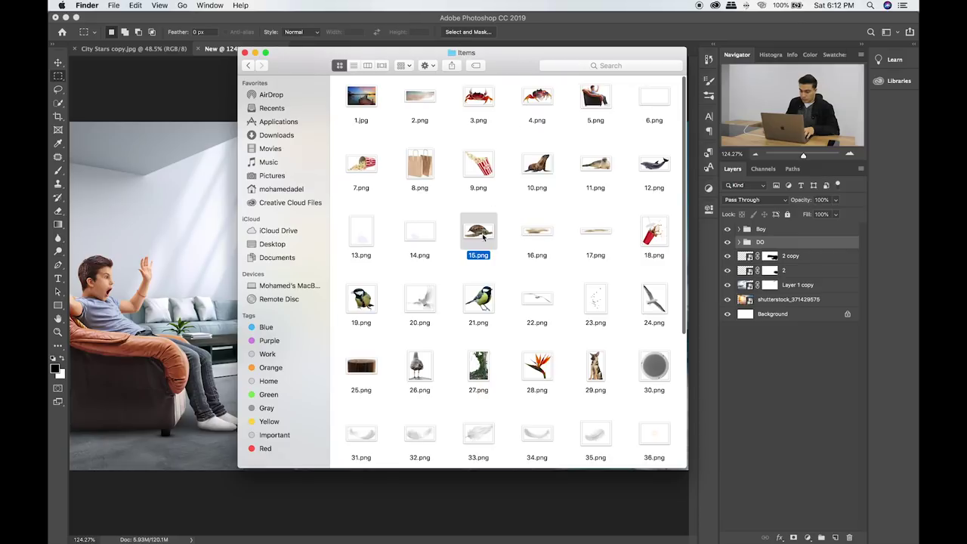
# Place 15.png on the canvas and flip the turtle horizontally.
pyautogui.moveTo(483, 237); pyautogui.dragTo(533, 374)
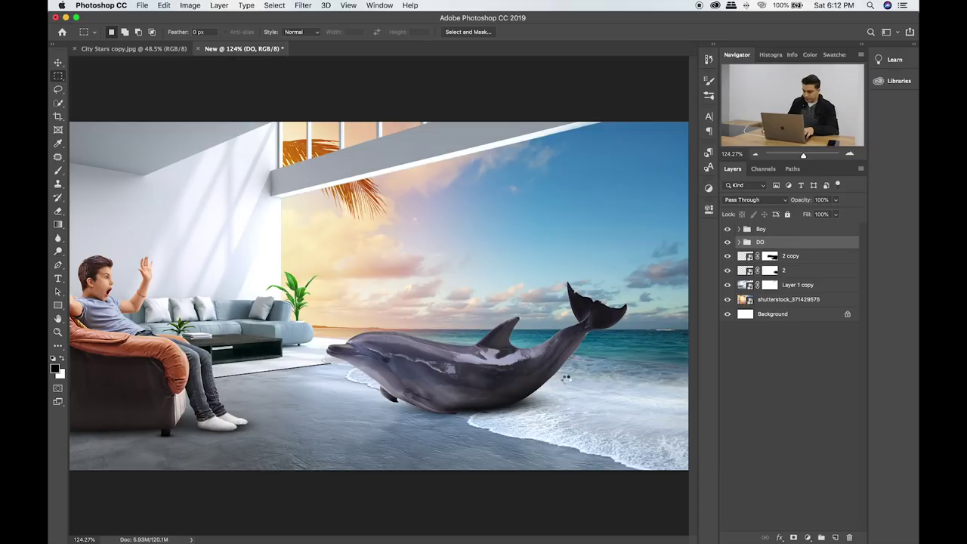
pyautogui.moveTo(532, 374); pyautogui.dragTo(569, 382)
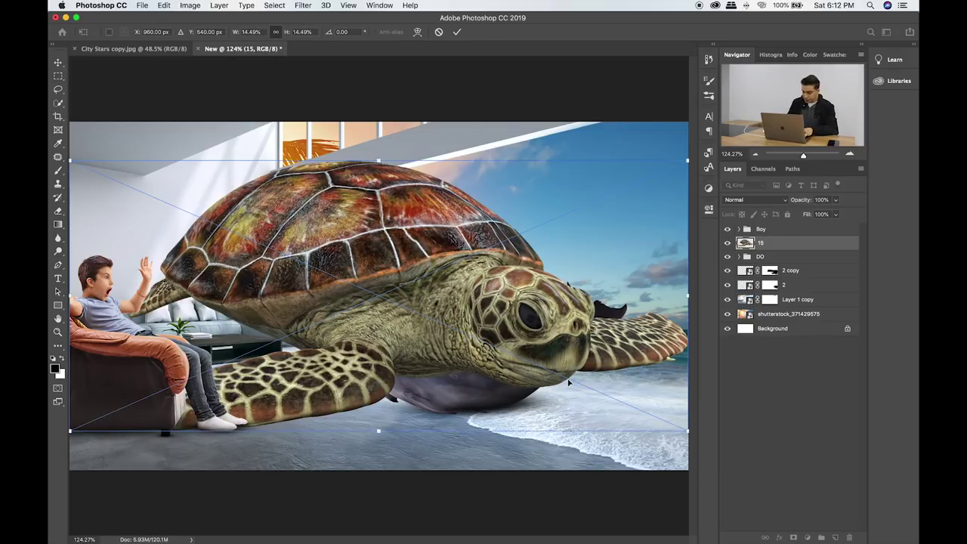
pyautogui.press('Return')
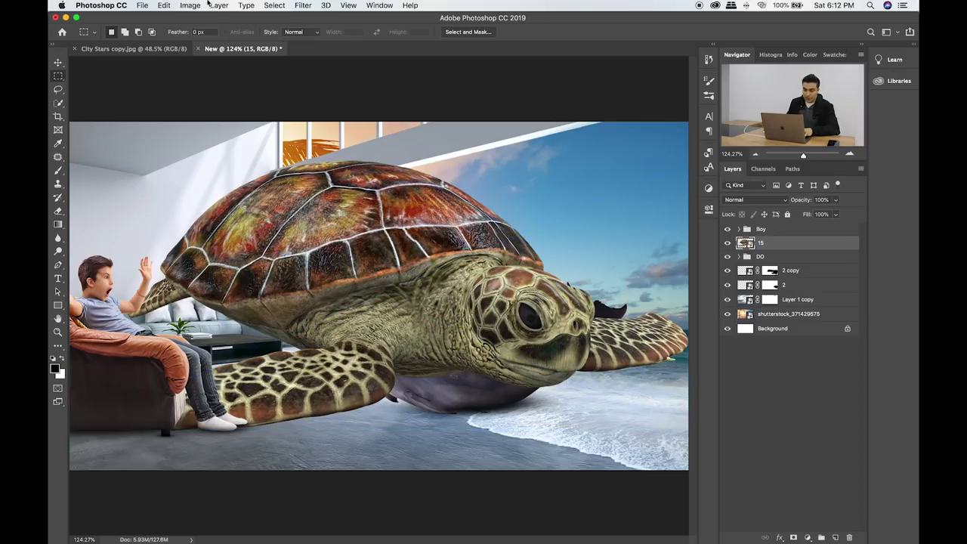
pyautogui.click(191, 5)
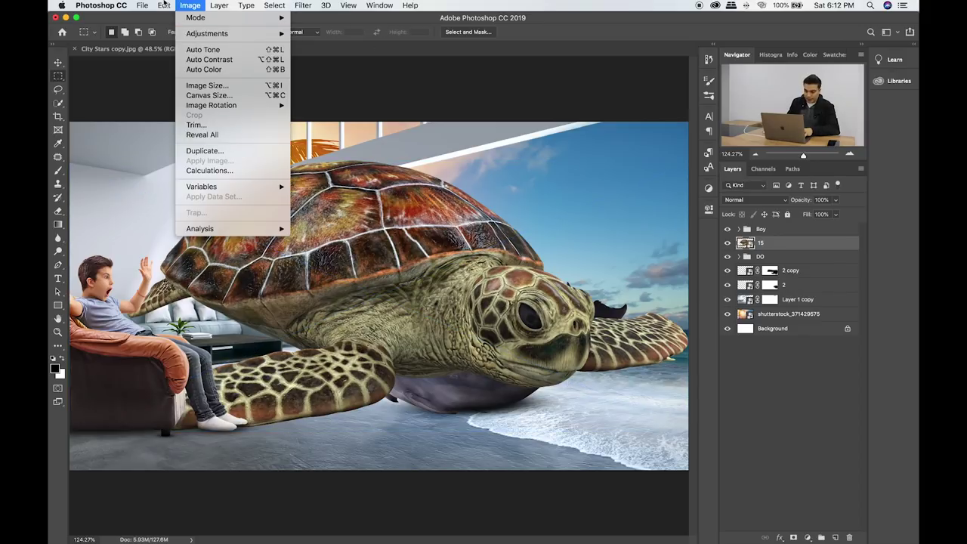
pyautogui.moveTo(181, 246)
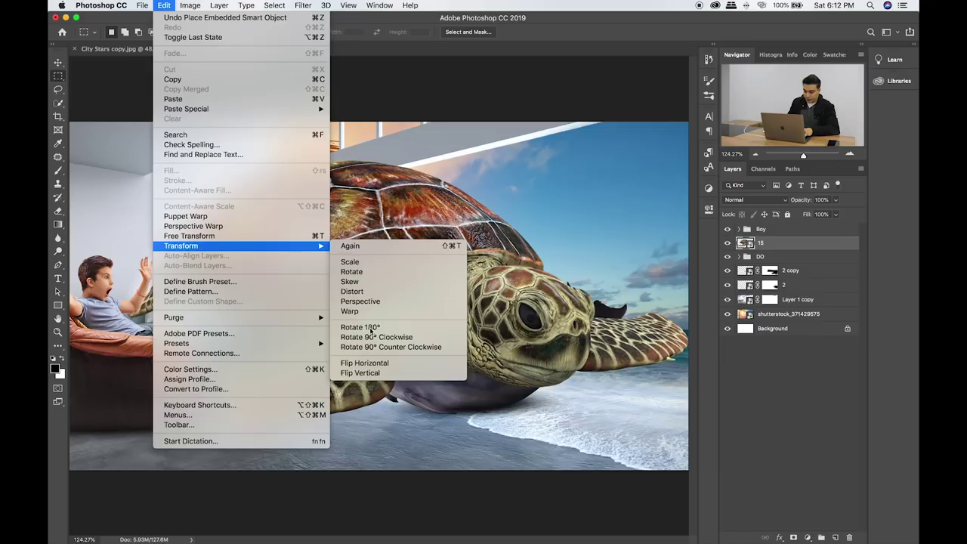
pyautogui.click(365, 363)
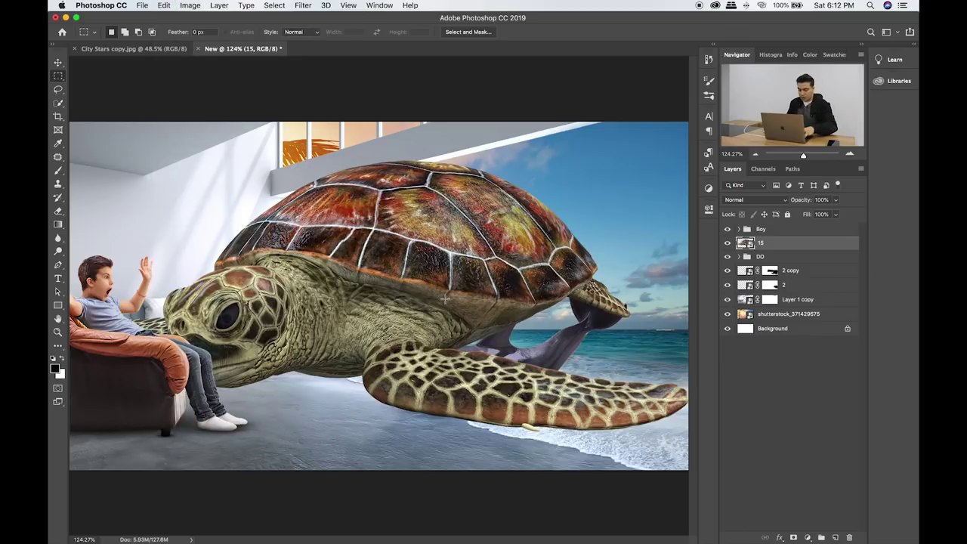
# Shrink the turtle, rotate it about 7 degrees and move it onto the wet sand.
pyautogui.hotkey('ctrl', 't')
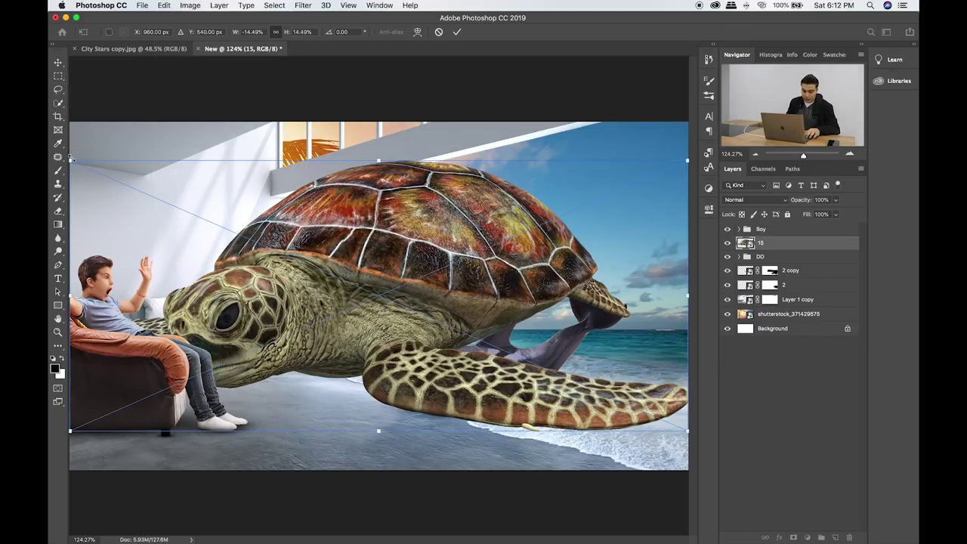
pyautogui.moveTo(70, 159); pyautogui.dragTo(597, 309)
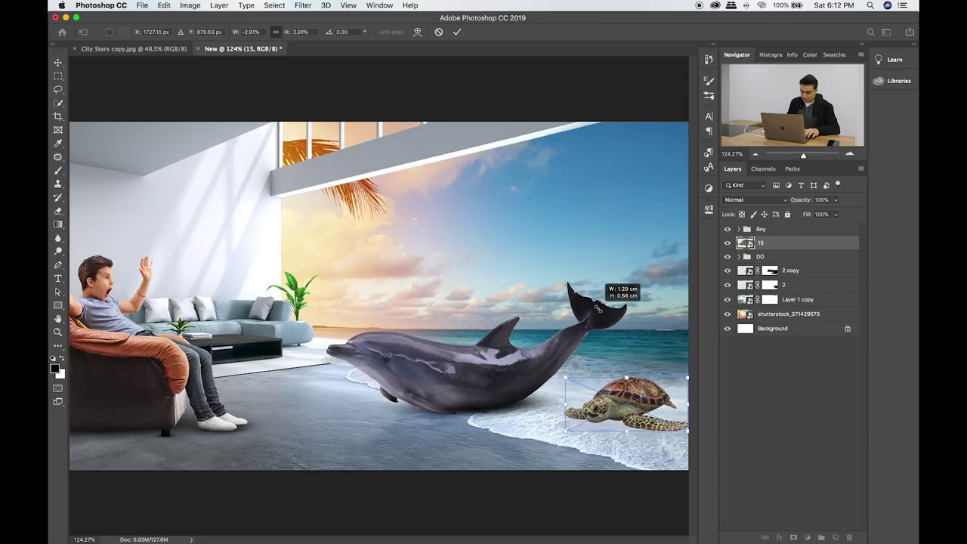
pyautogui.moveTo(598, 309); pyautogui.dragTo(608, 302)
pyautogui.moveTo(565, 355); pyautogui.dragTo(571, 361)
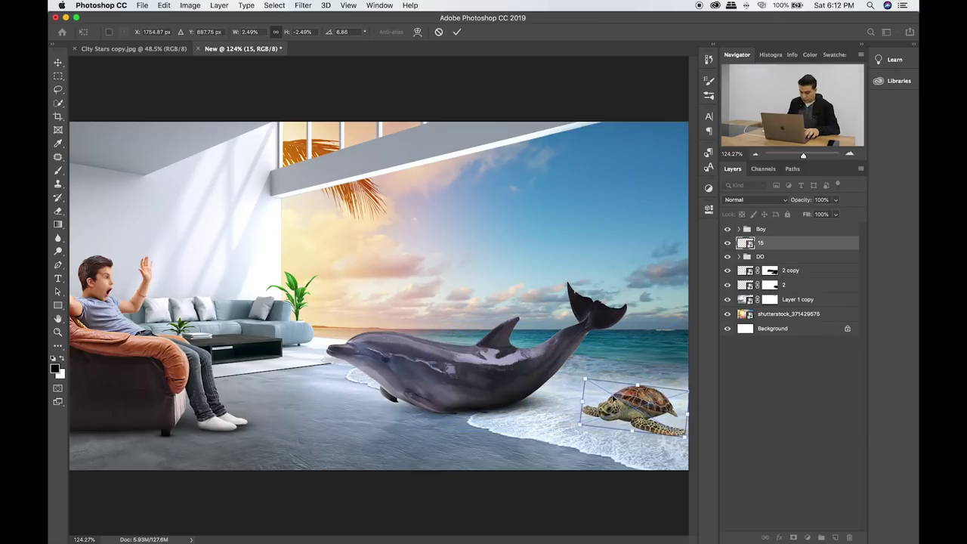
pyautogui.moveTo(613, 397)
pyautogui.mouseDown()
pyautogui.moveTo(542, 423)
pyautogui.moveTo(572, 439)
pyautogui.moveTo(569, 431)
pyautogui.mouseUp()
pyautogui.press('Return')
# Re-tilt the turtle to about 11 degrees, then rotate it back to roughly level.
pyautogui.hotkey('ctrl', 't')
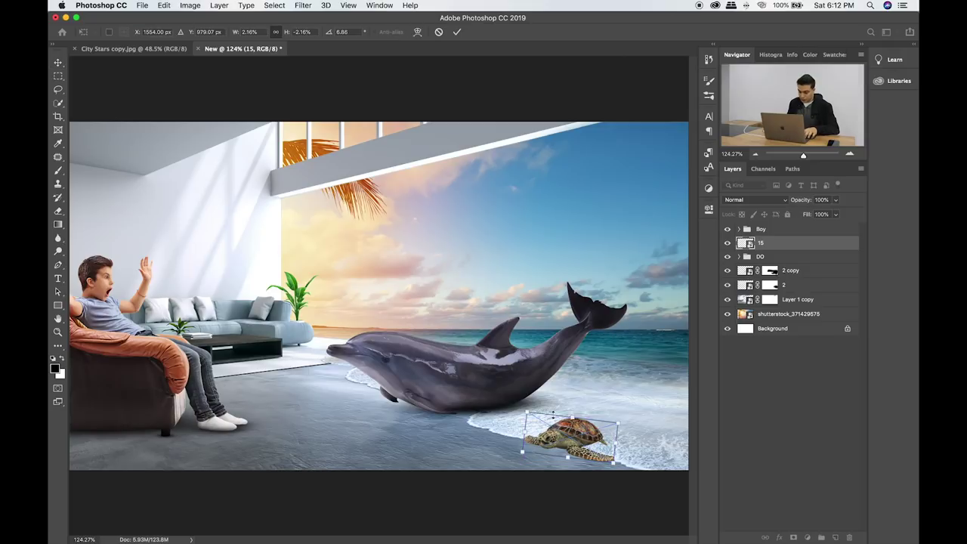
pyautogui.moveTo(514, 406); pyautogui.dragTo(516, 403)
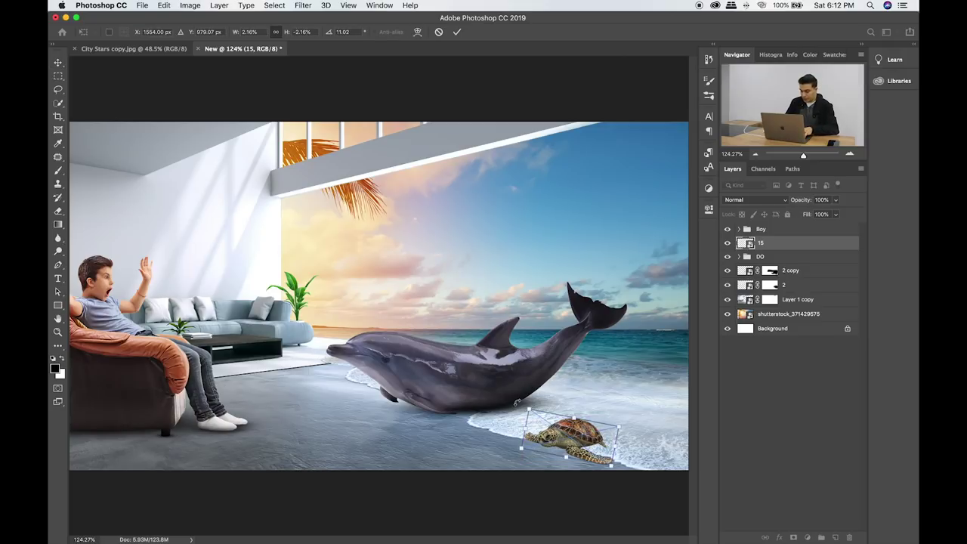
pyautogui.press('Return')
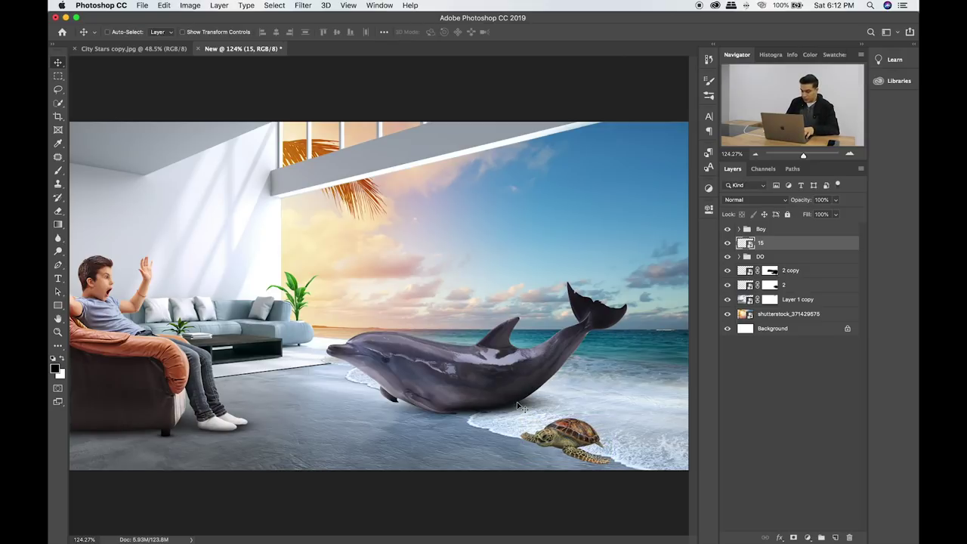
pyautogui.hotkey('ctrl', 't')
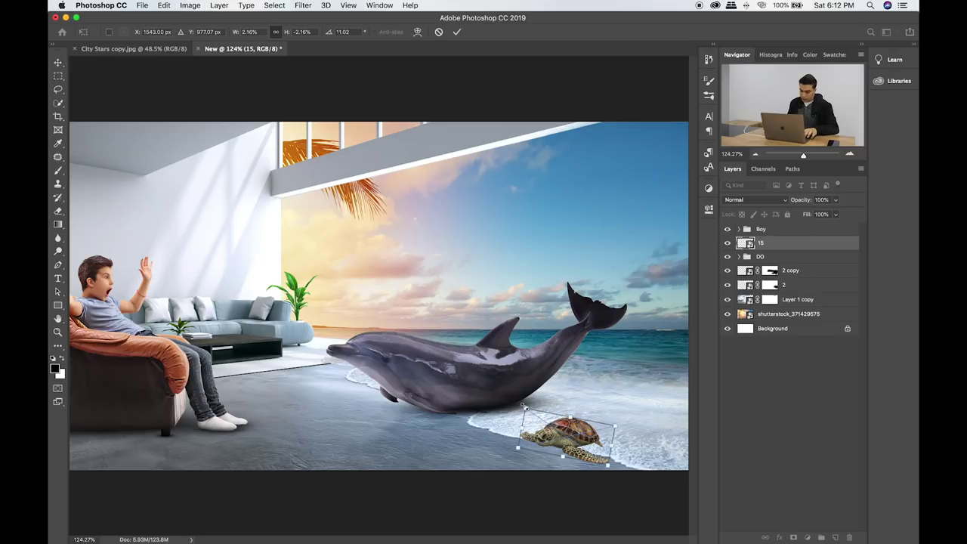
pyautogui.moveTo(523, 406); pyautogui.dragTo(545, 391)
pyautogui.press('Return')
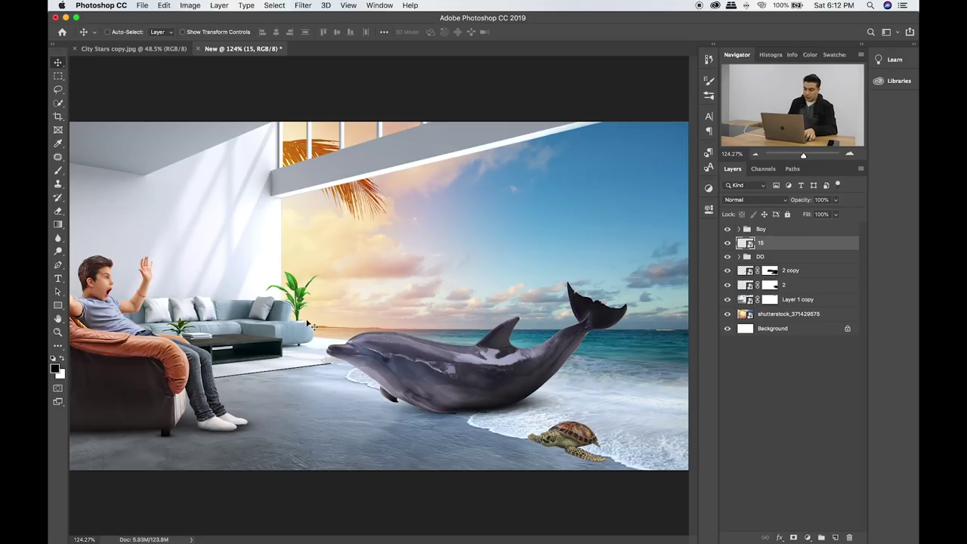
# Bring in 16.png and shrink the sand image to a small patch.
pyautogui.press('super+Tab')
pyautogui.click(531, 238)
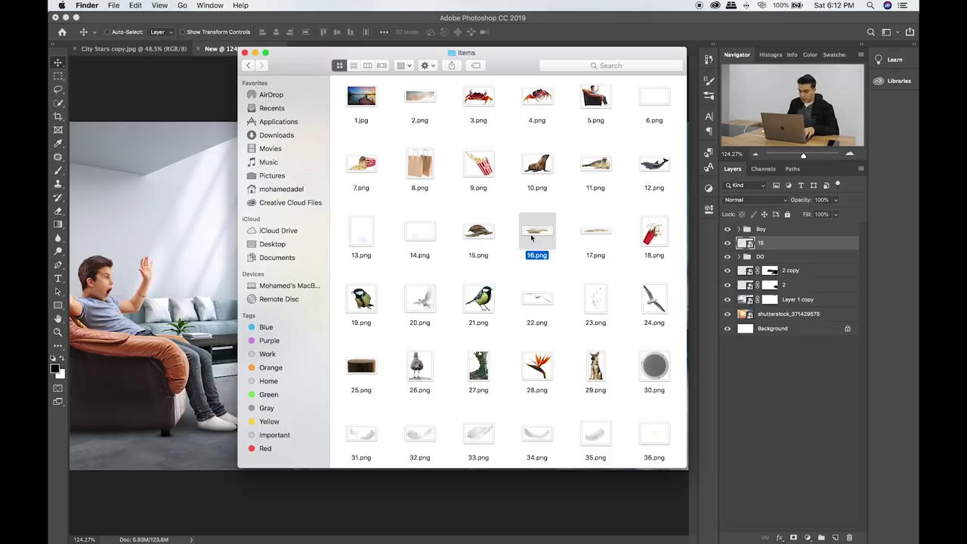
pyautogui.moveTo(553, 233); pyautogui.dragTo(184, 242)
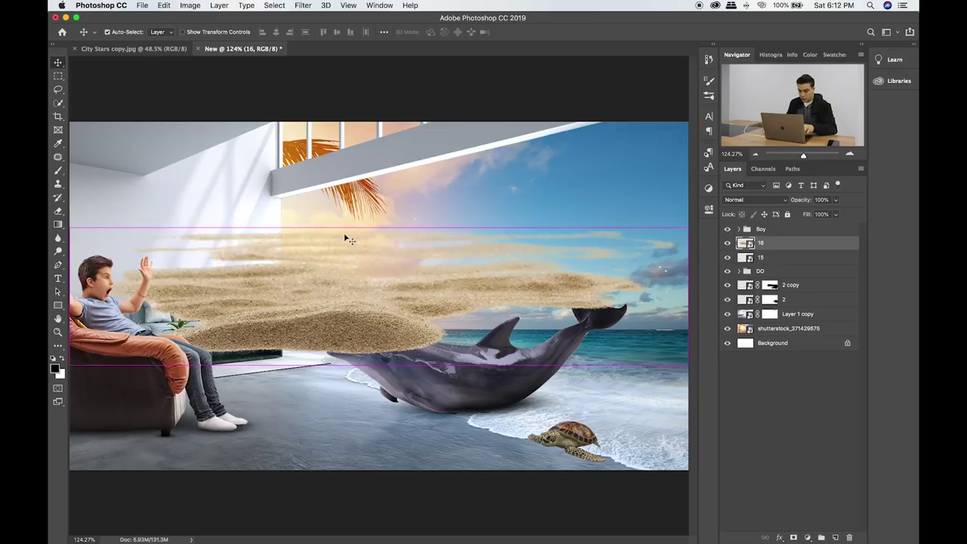
pyautogui.moveTo(69, 227); pyautogui.dragTo(539, 312)
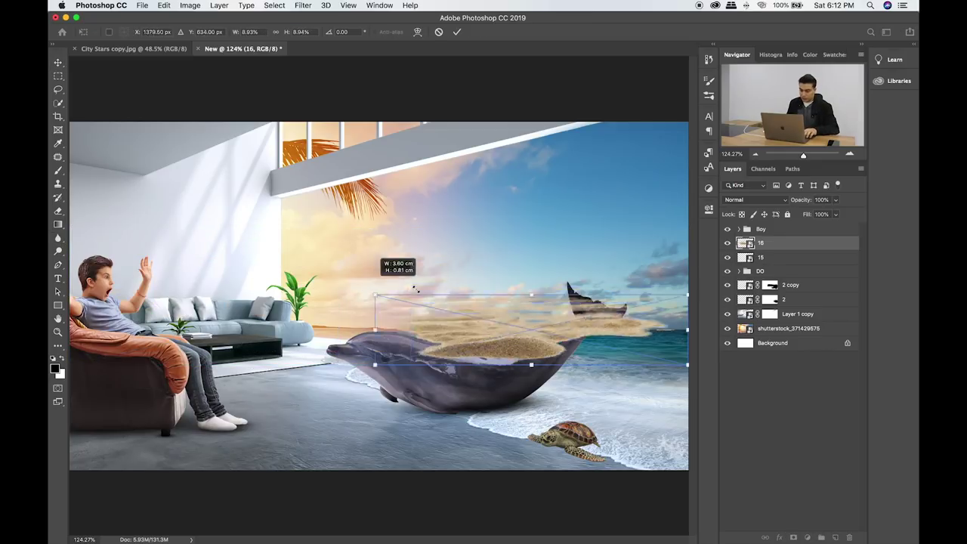
pyautogui.press('Return')
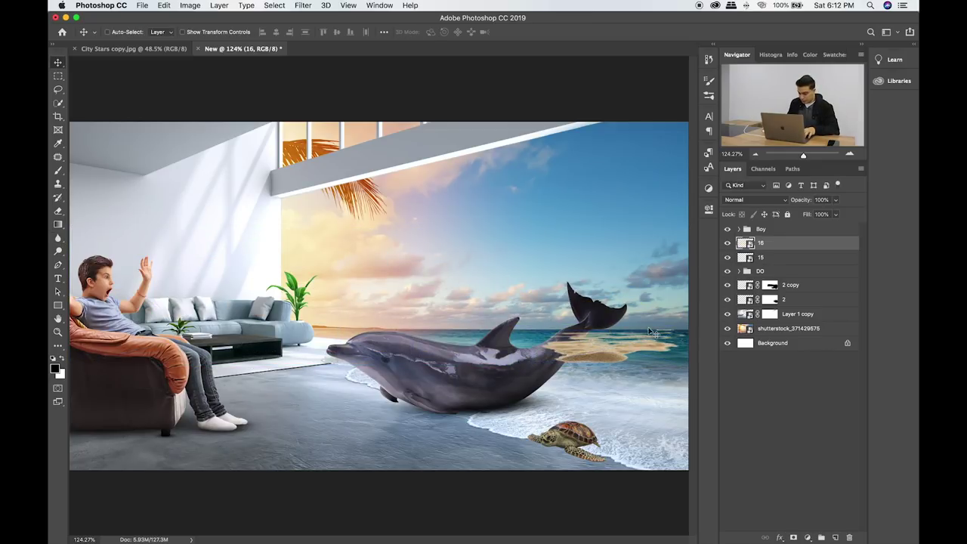
# Position the sand patch behind and under the turtle in Darker Color blend mode.
pyautogui.moveTo(650, 349); pyautogui.dragTo(616, 457)
pyautogui.hotkey('ctrl', '[')
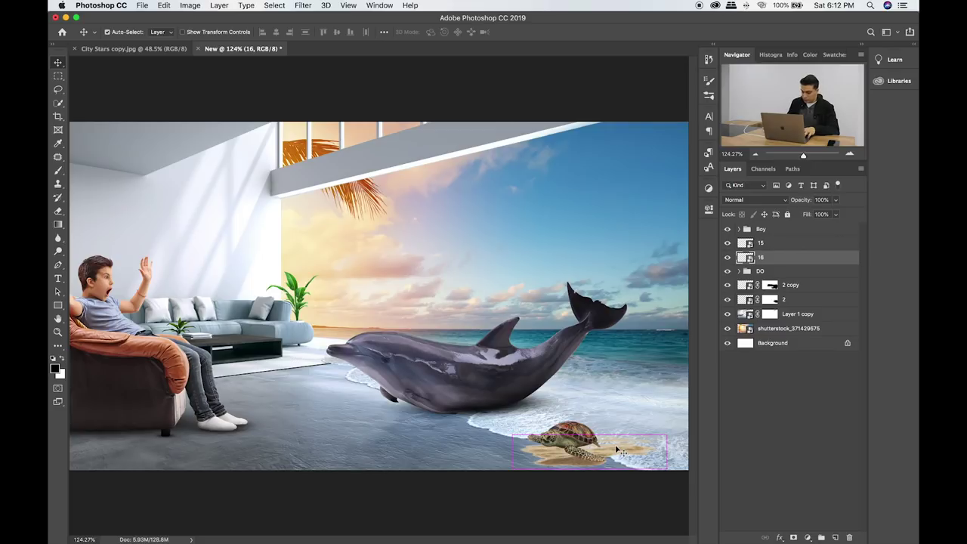
pyautogui.moveTo(615, 441); pyautogui.dragTo(621, 444)
pyautogui.hotkey('shift', '+')
pyautogui.hotkey('shift', '+')
pyautogui.hotkey('shift', '+')
pyautogui.hotkey('shift', '+')
pyautogui.hotkey('shift', '+')
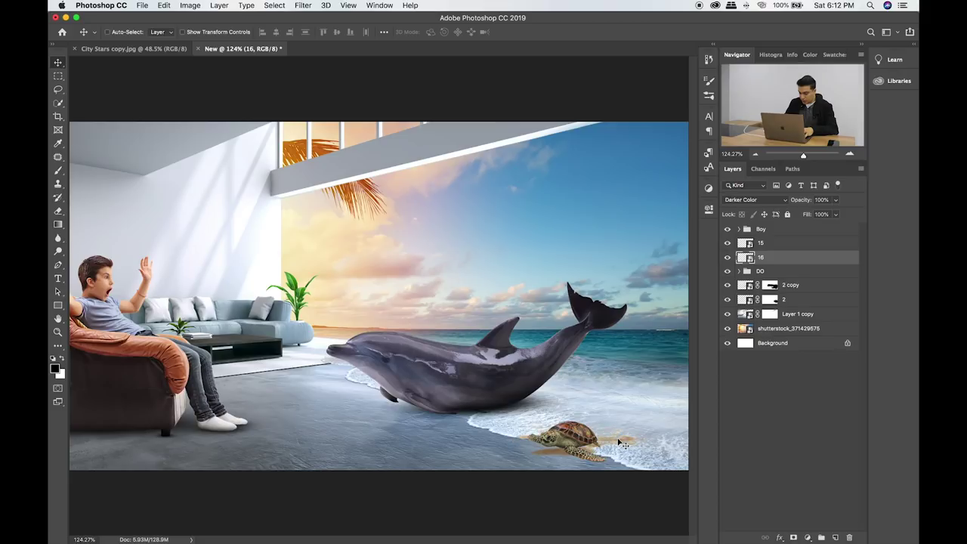
pyautogui.moveTo(619, 444); pyautogui.dragTo(605, 443)
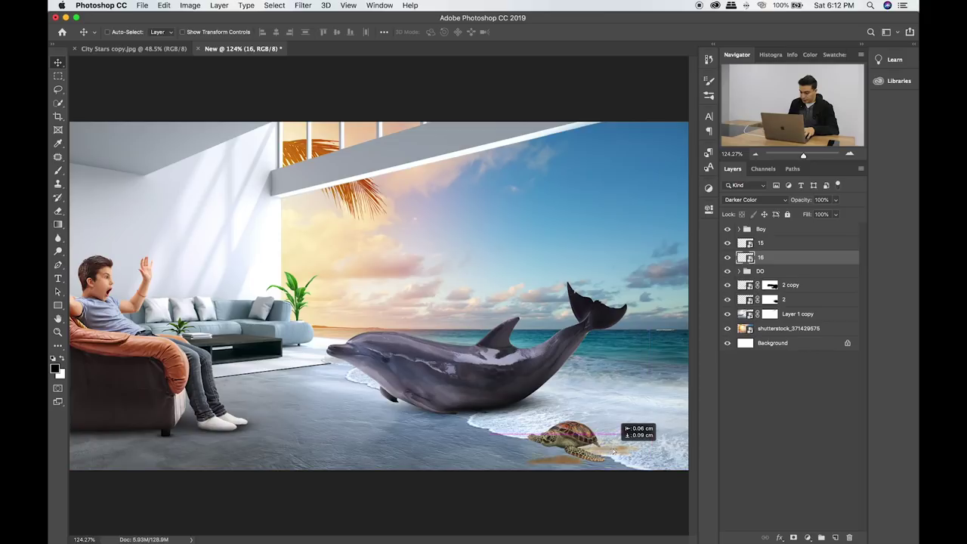
pyautogui.moveTo(607, 443)
pyautogui.mouseDown()
pyautogui.moveTo(591, 449)
pyautogui.moveTo(609, 444)
pyautogui.mouseUp()
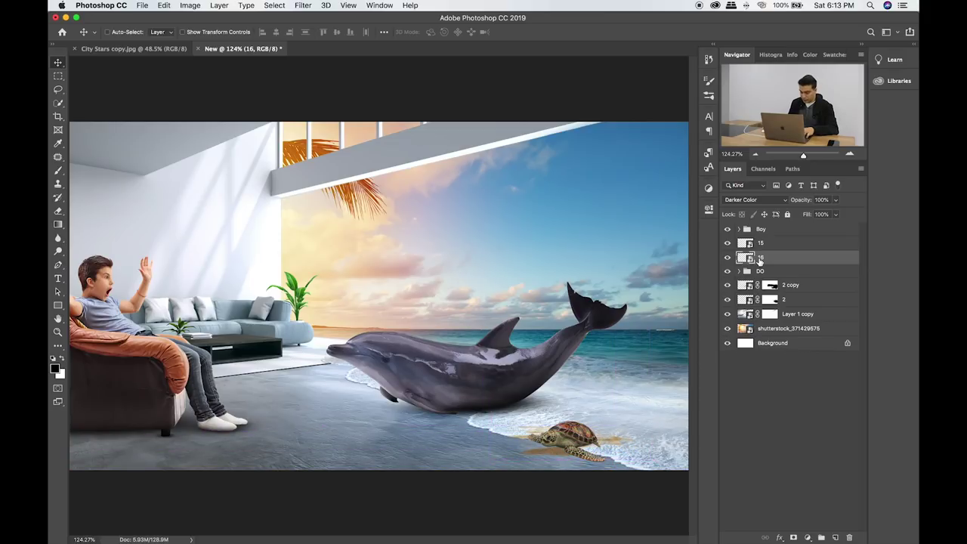
# Add a layer mask to the sand with a 175 px brush, then drag 9.png in.
pyautogui.click(793, 537)
pyautogui.press('b')
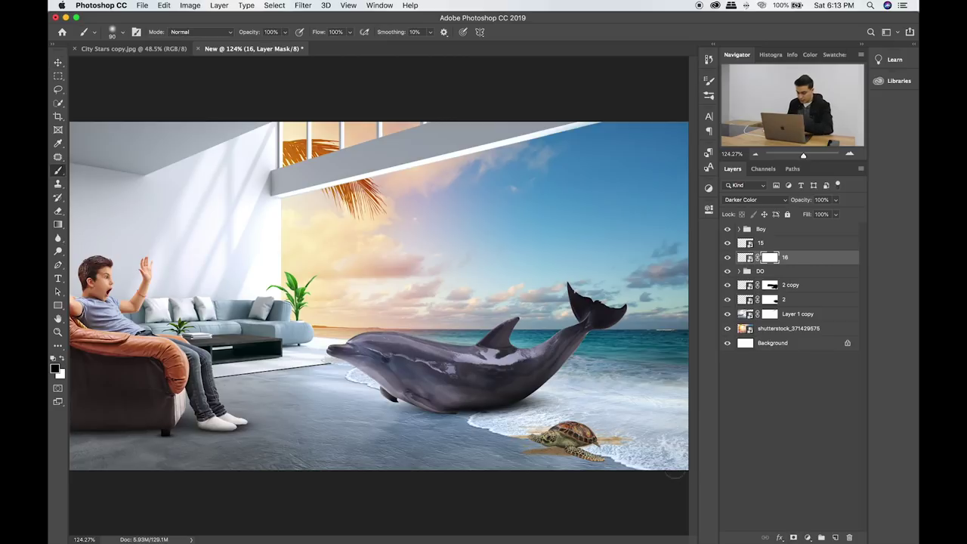
pyautogui.press(']')
pyautogui.press(']')
pyautogui.press(']')
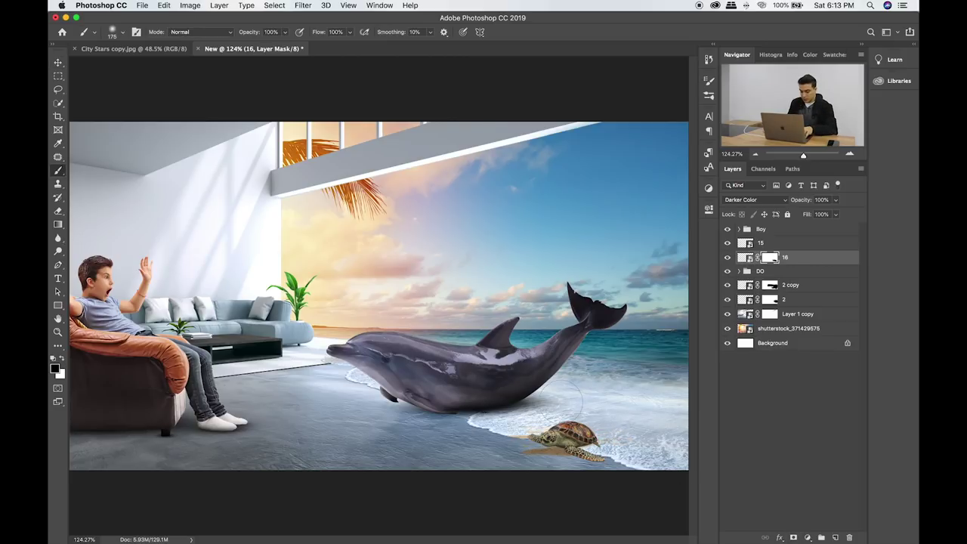
pyautogui.press('super+Tab')
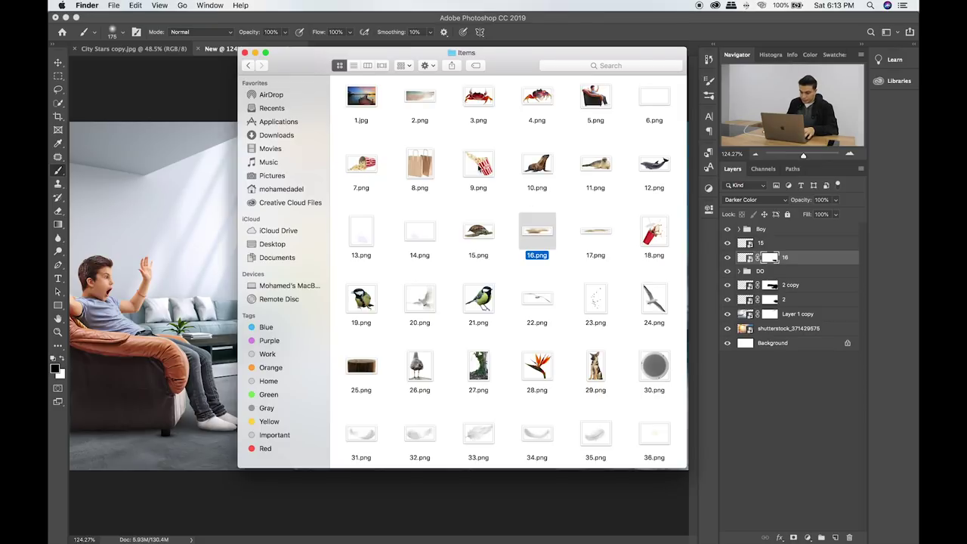
pyautogui.click(479, 163)
pyautogui.moveTo(478, 164); pyautogui.dragTo(790, 243)
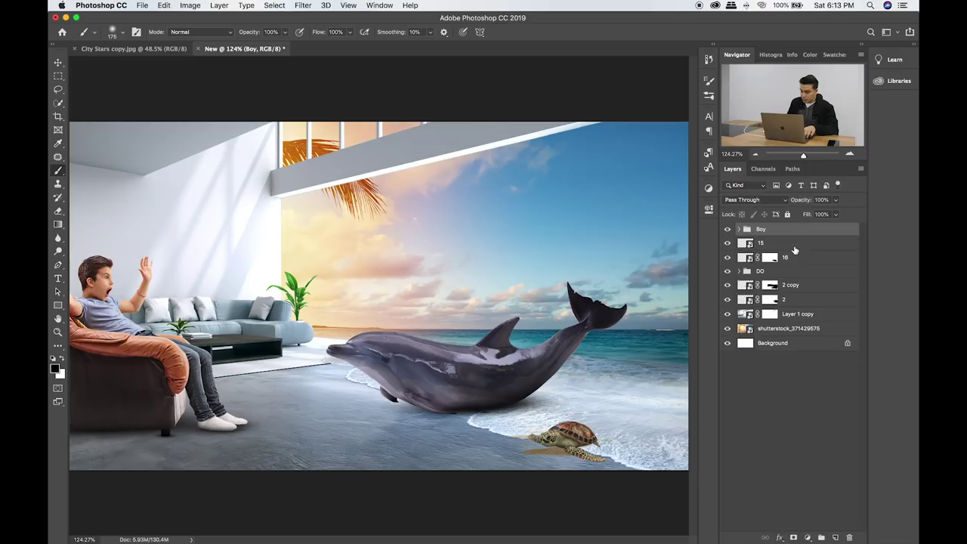
# Group the turtle layer 15 and sand layer 16 into Group 1.
pyautogui.click(794, 247)
pyautogui.keyDown('shift'); pyautogui.click(807, 258); pyautogui.keyUp('shift')
pyautogui.hotkey('ctrl', 'g')
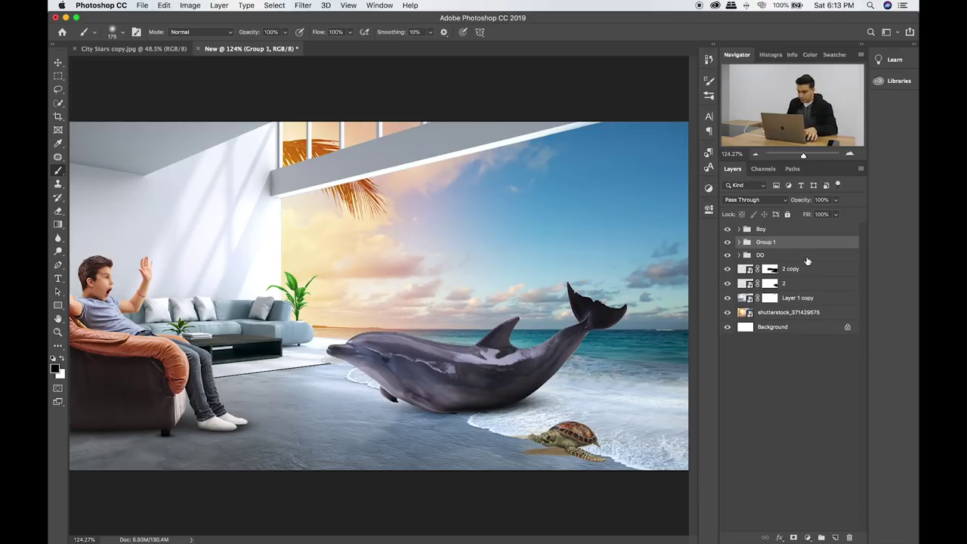
# After 8.png fails twice as not a PNG, place the 1.jpg photo into the composite.
pyautogui.hotkey('alt', 'Tab')
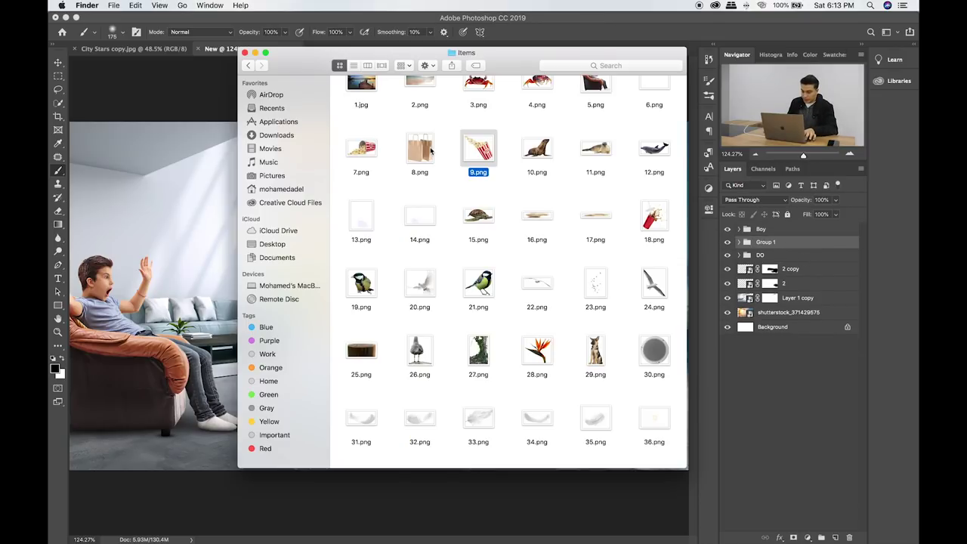
pyautogui.click(425, 156)
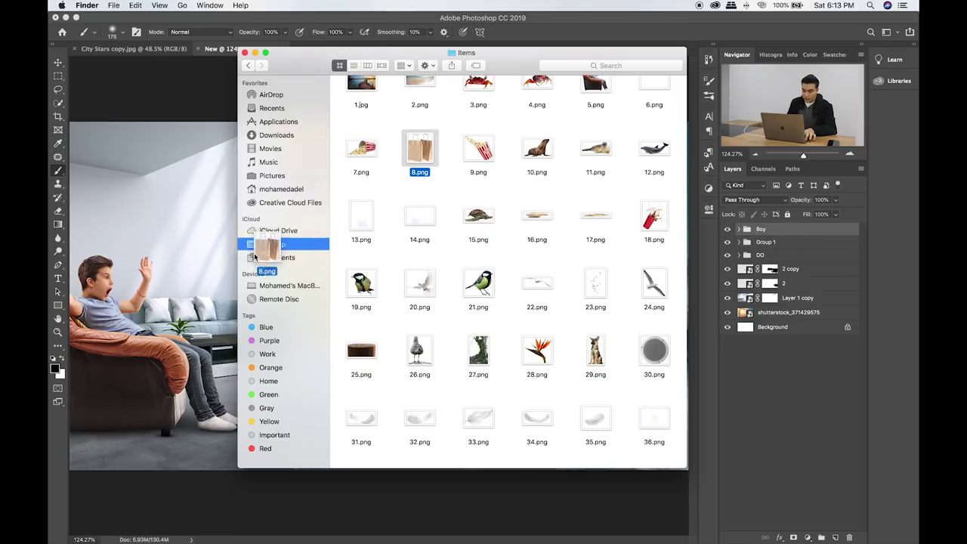
pyautogui.moveTo(420, 153); pyautogui.dragTo(173, 304)
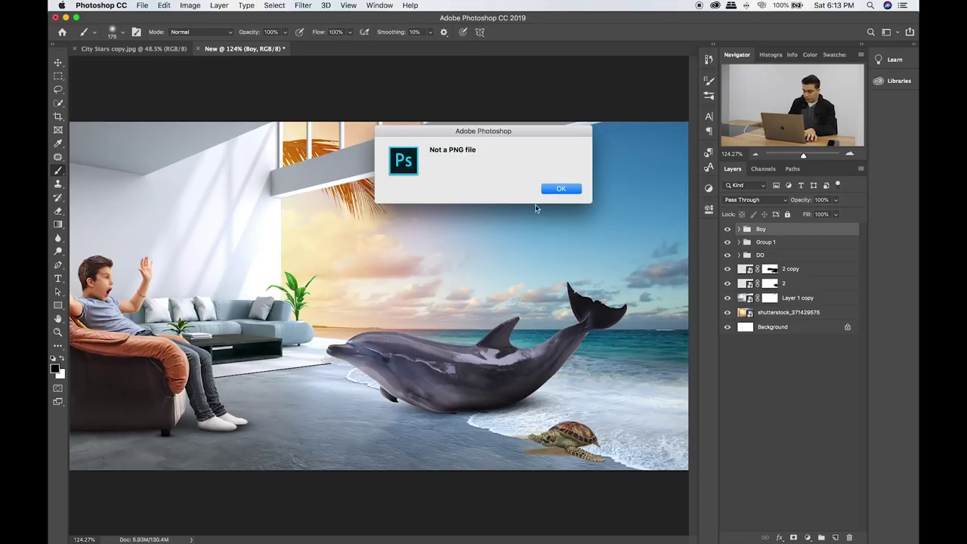
pyautogui.click(562, 189)
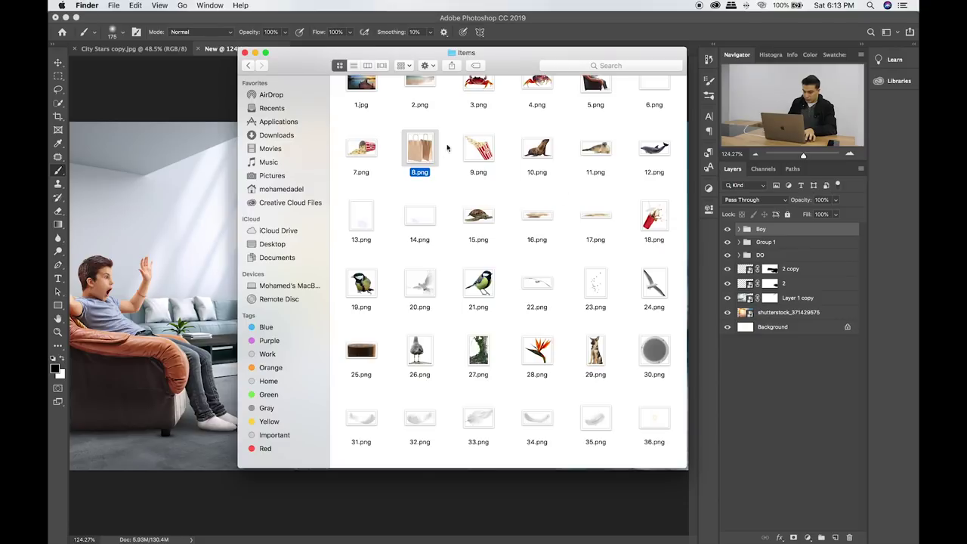
pyautogui.moveTo(428, 151); pyautogui.dragTo(121, 242)
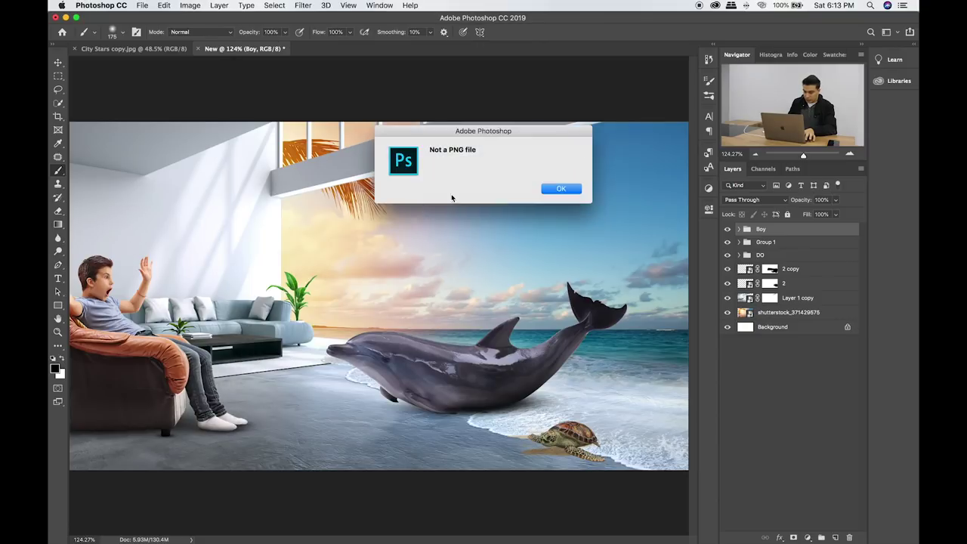
pyautogui.click(559, 189)
pyautogui.scroll(2, 383, 173)
pyautogui.click(410, 101)
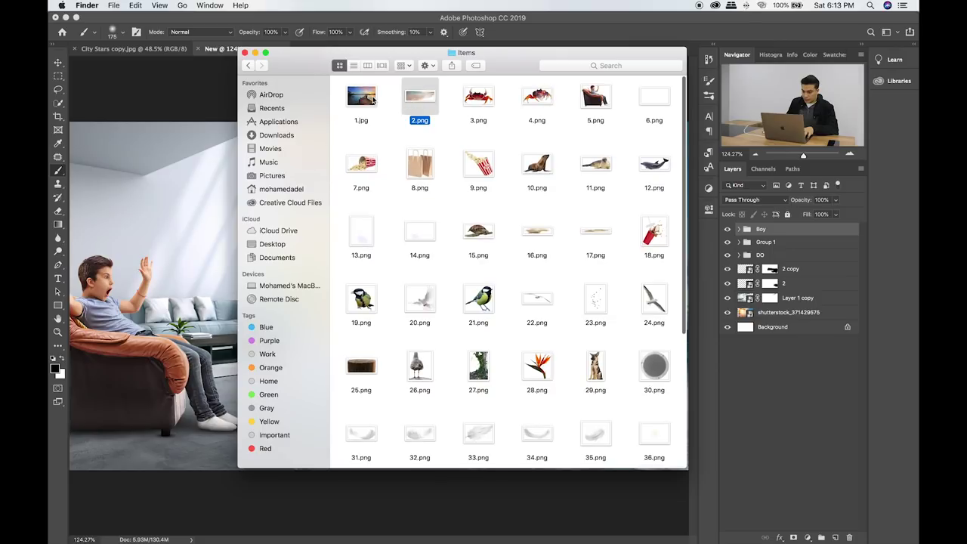
pyautogui.click(373, 99)
pyautogui.moveTo(371, 102); pyautogui.dragTo(205, 248)
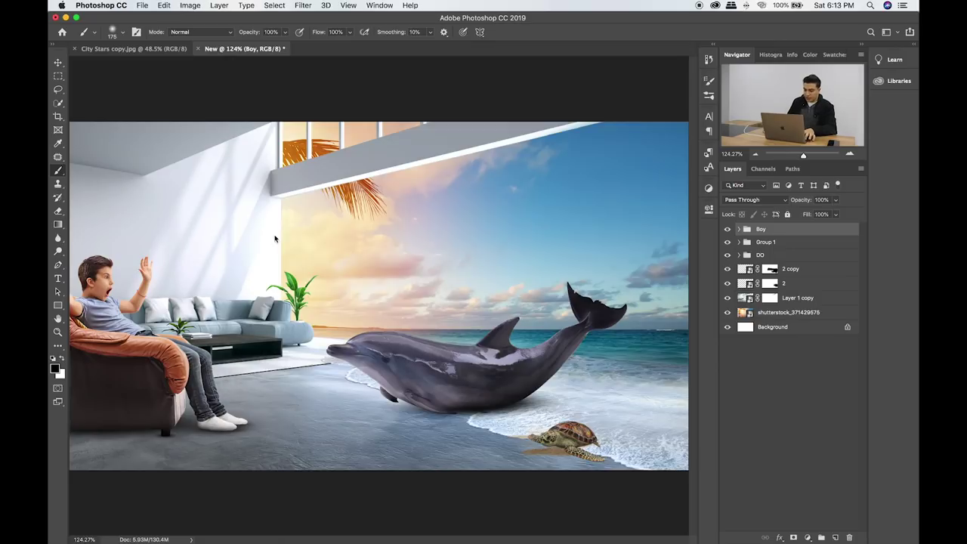
pyautogui.press('Return')
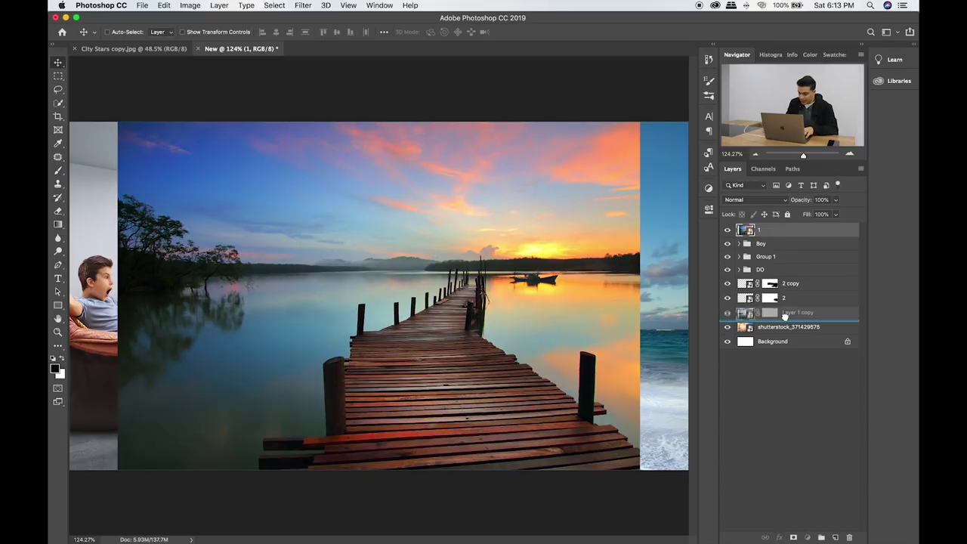
# Move layer 1 below Layer 1 copy, into the window opening, and enlarge it.
pyautogui.moveTo(796, 234); pyautogui.dragTo(793, 317)
pyautogui.moveTo(520, 308); pyautogui.dragTo(420, 357)
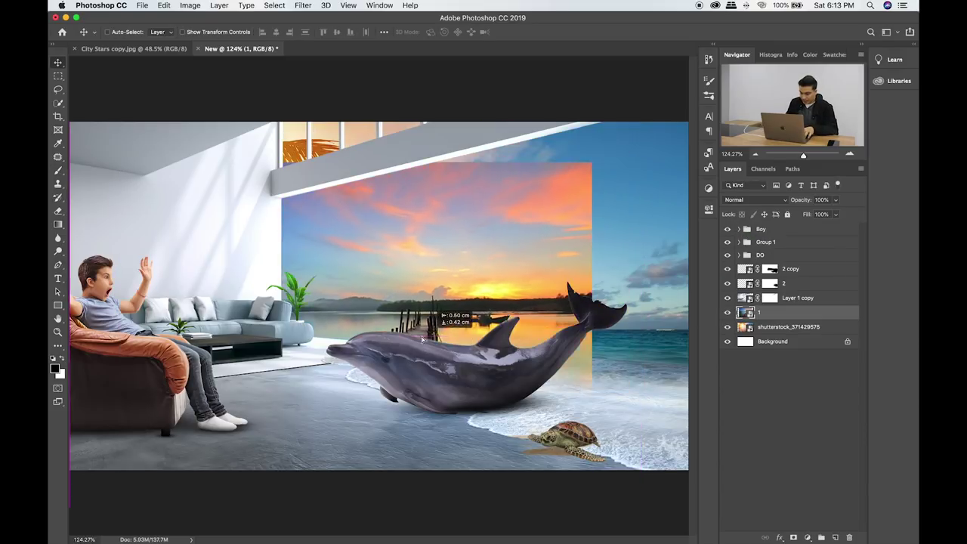
pyautogui.hotkey('ctrl', 't')
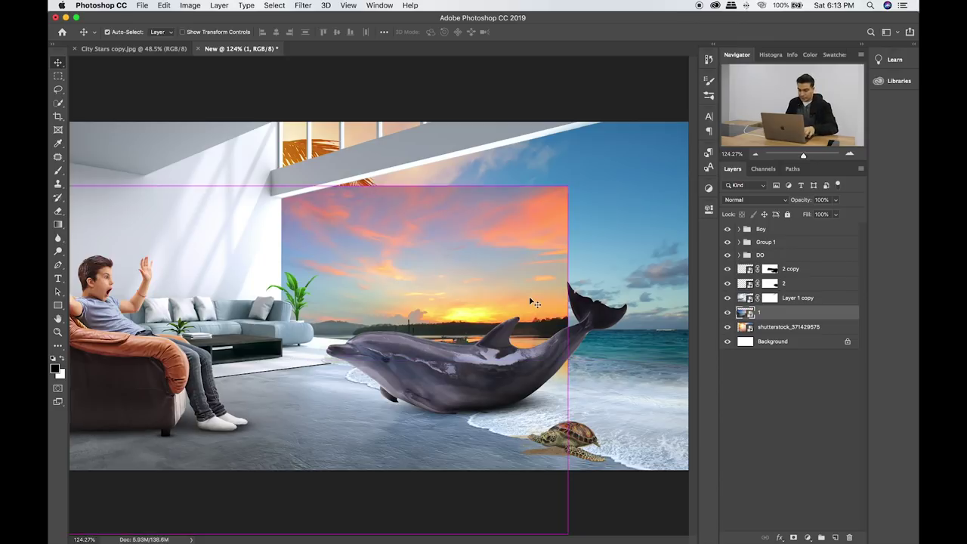
pyautogui.moveTo(568, 186); pyautogui.dragTo(662, 123)
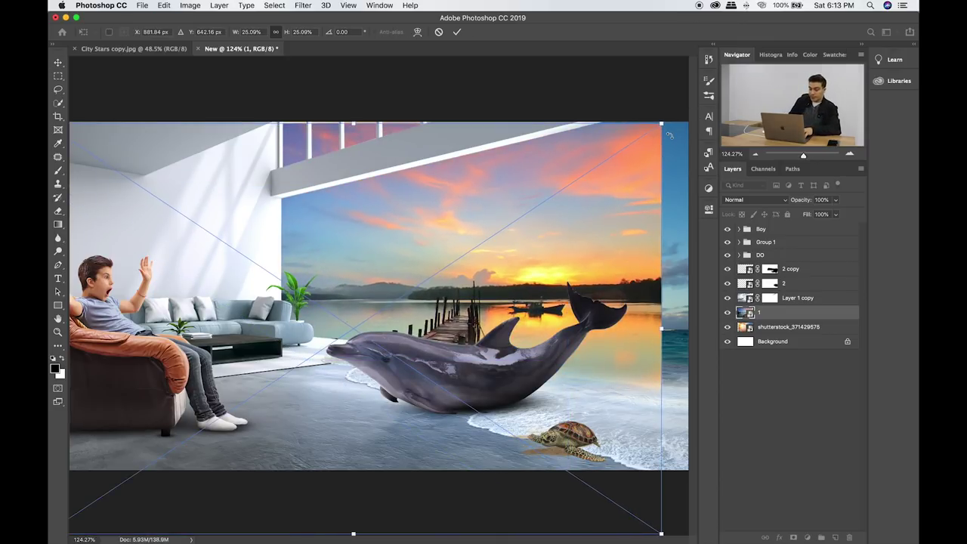
pyautogui.press('Return')
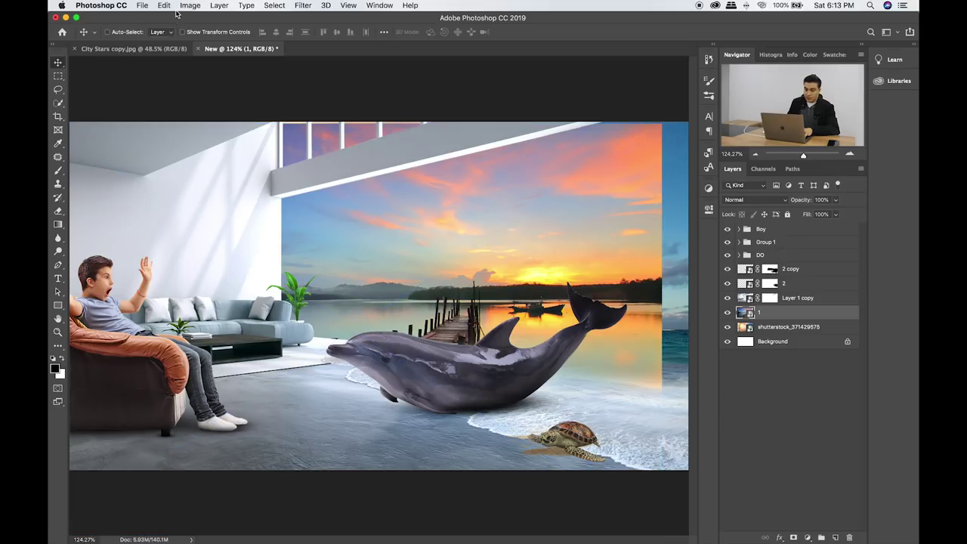
# Flip the sunset photo horizontally, slide it right, and add a layer mask.
pyautogui.click(164, 5)
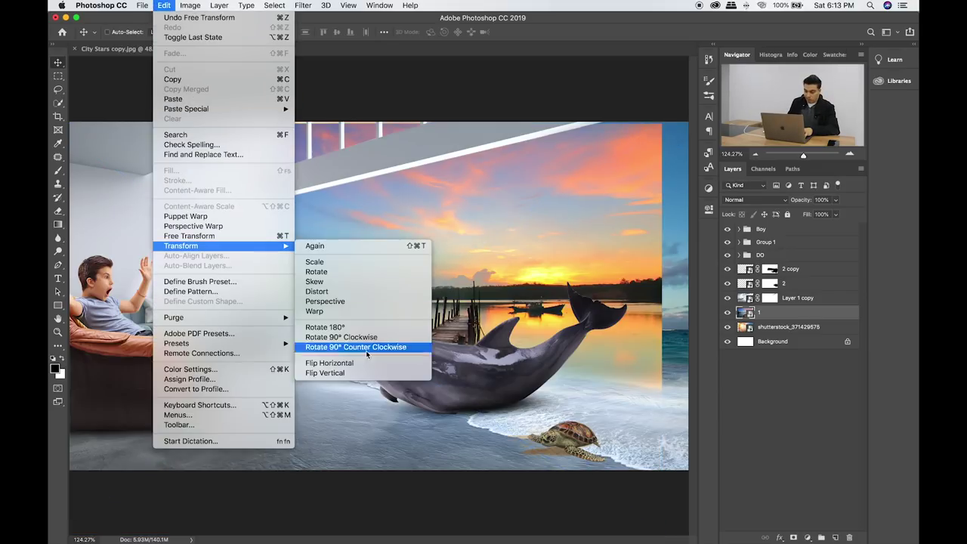
pyautogui.click(365, 363)
pyautogui.moveTo(436, 310); pyautogui.dragTo(578, 304)
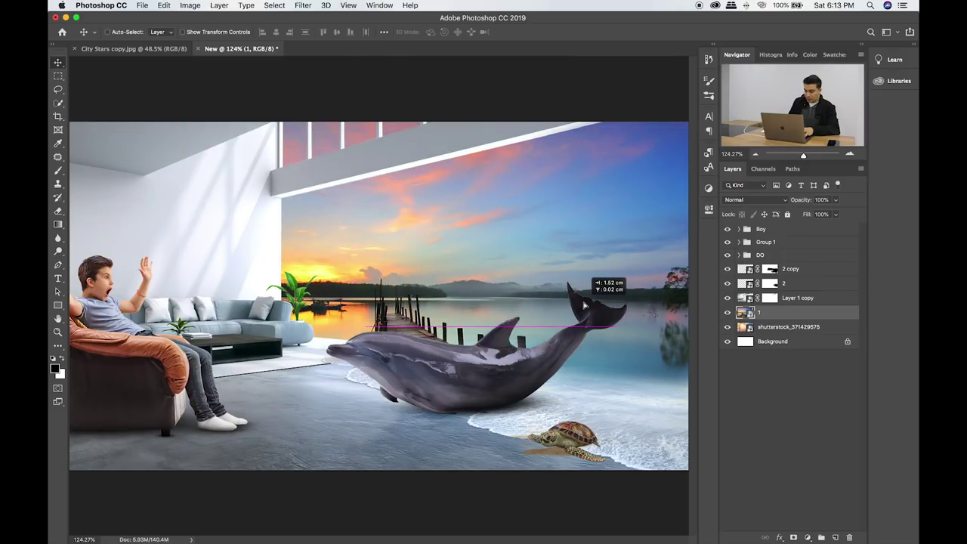
pyautogui.moveTo(579, 305); pyautogui.dragTo(582, 304)
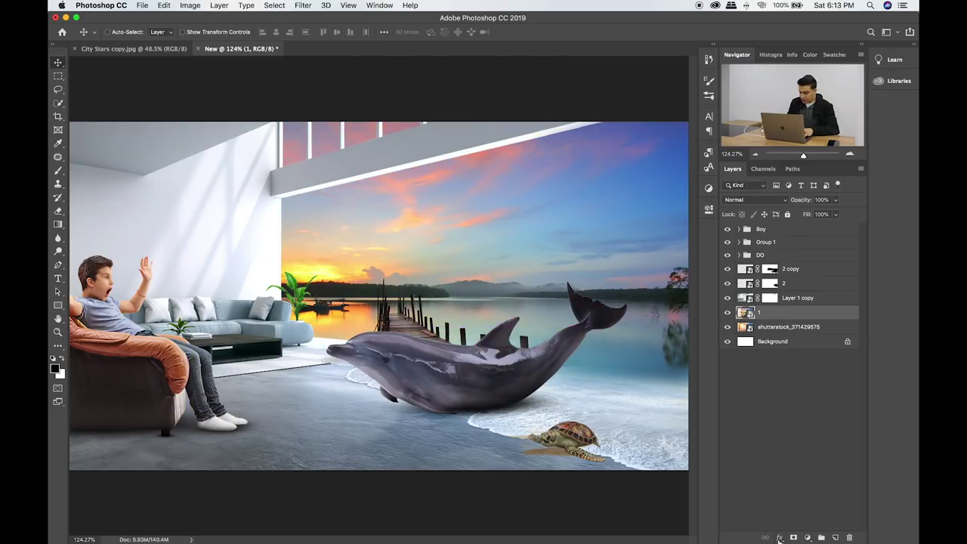
pyautogui.click(794, 538)
# Paint the sunset mask with 800 and 250 px brushes to reveal the beach and palm frond.
pyautogui.press('b')
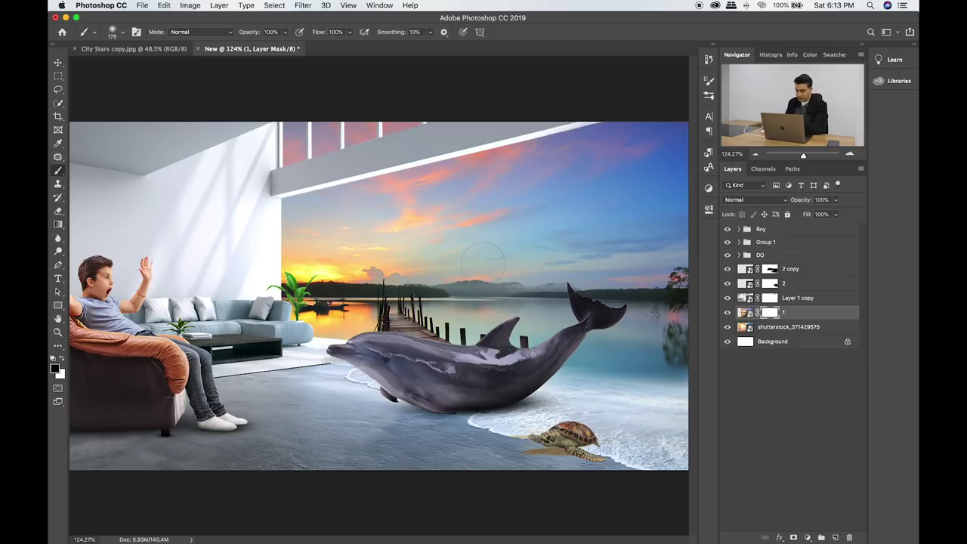
pyautogui.press(']')
pyautogui.press(']')
pyautogui.press(']')
pyautogui.moveTo(512, 271); pyautogui.dragTo(427, 300)
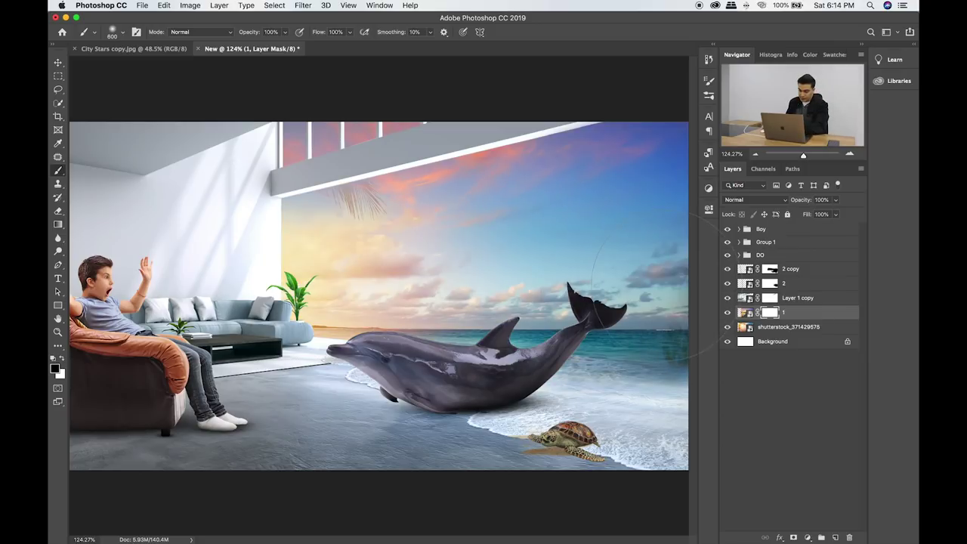
pyautogui.press('[')
pyautogui.press('[')
pyautogui.press('[')
pyautogui.moveTo(371, 198); pyautogui.dragTo(491, 185)
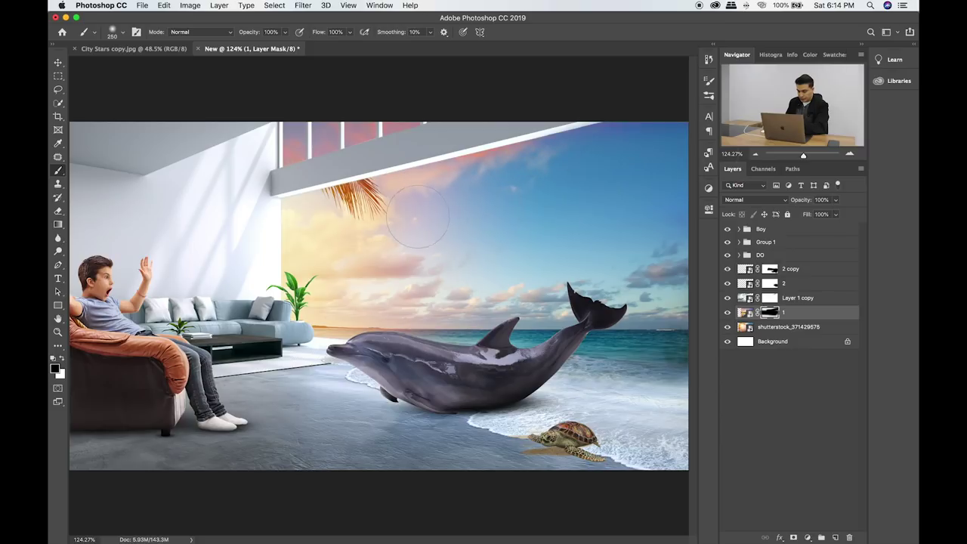
pyautogui.press(']')
pyautogui.press(']')
pyautogui.press(']')
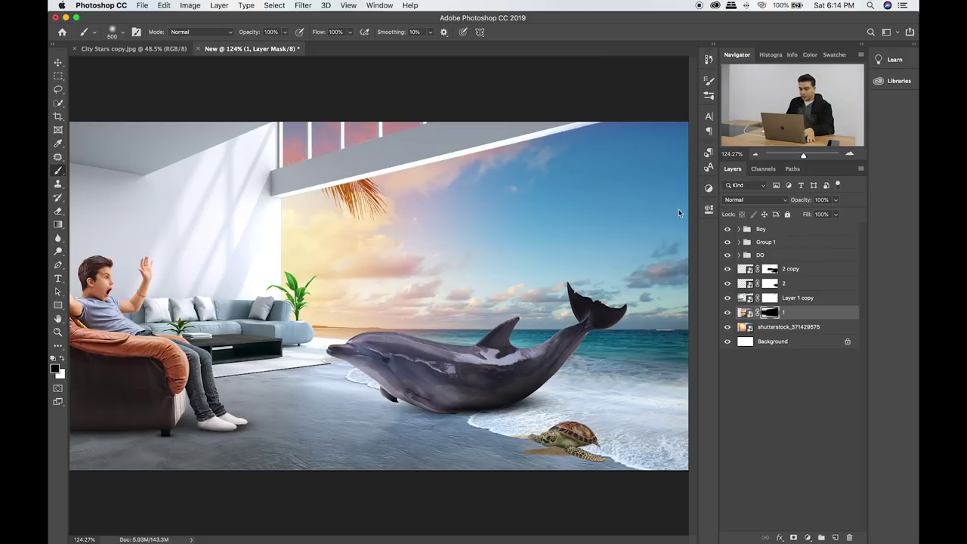
# With the Boy group selected, drag the tree image 27.png from the Items folder onto the canvas.
pyautogui.press('m')
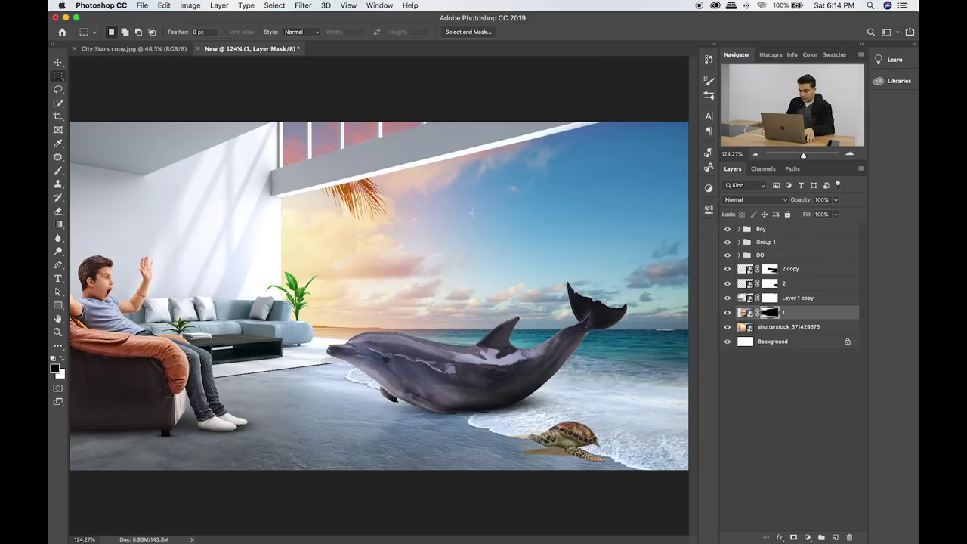
pyautogui.click(777, 230)
pyautogui.press('super+Tab')
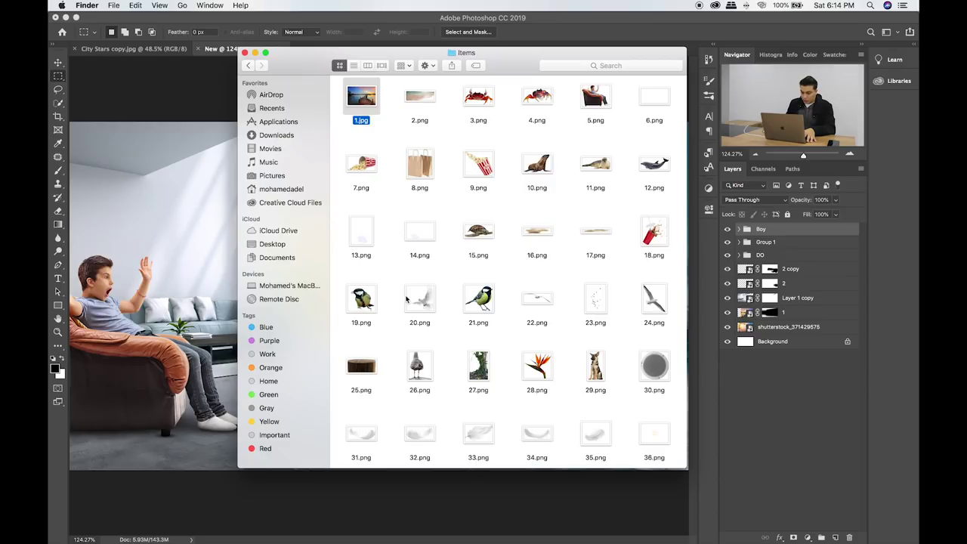
pyautogui.click(363, 369)
pyautogui.click(484, 368)
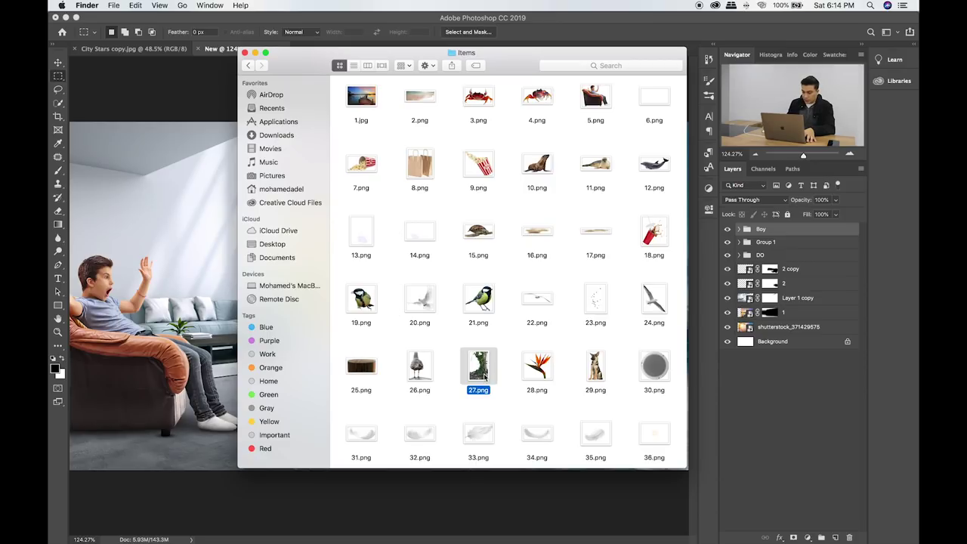
pyautogui.scroll(-1, 500, 290)
pyautogui.scroll(-1, 500, 290)
pyautogui.scroll(-3, 500, 291)
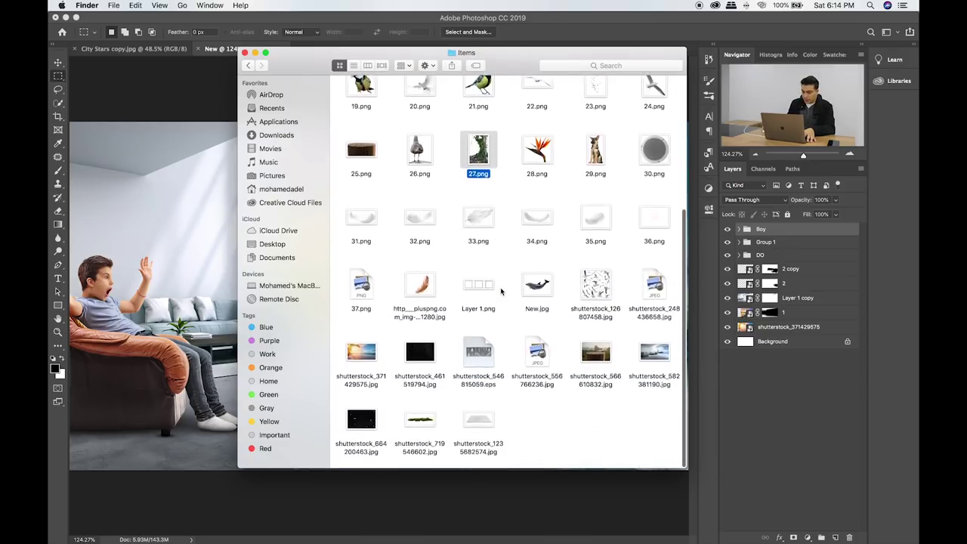
pyautogui.scroll(3, 500, 294)
pyautogui.moveTo(484, 284); pyautogui.dragTo(622, 265)
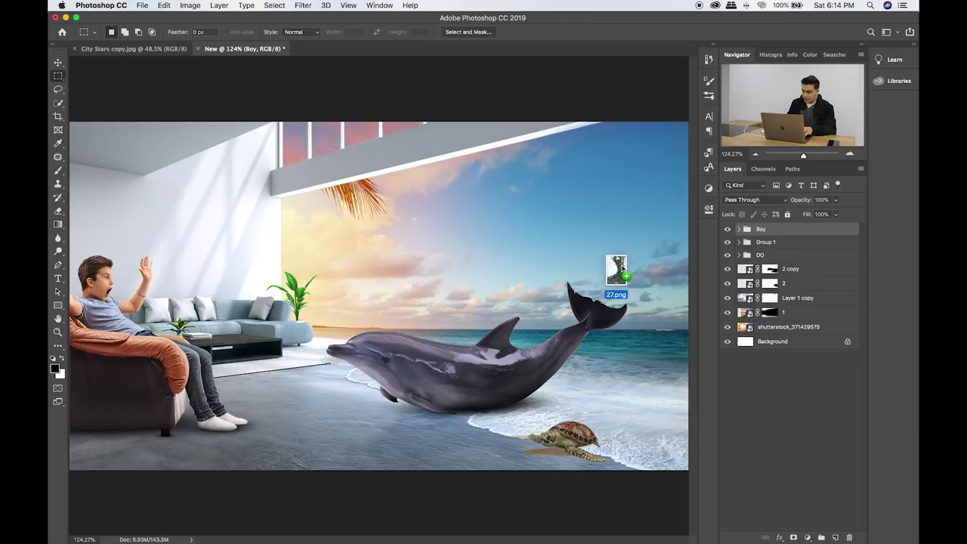
# Scale and position tree layer 27 along the right edge of the beach.
pyautogui.press('Return')
pyautogui.moveTo(412, 267); pyautogui.dragTo(680, 279)
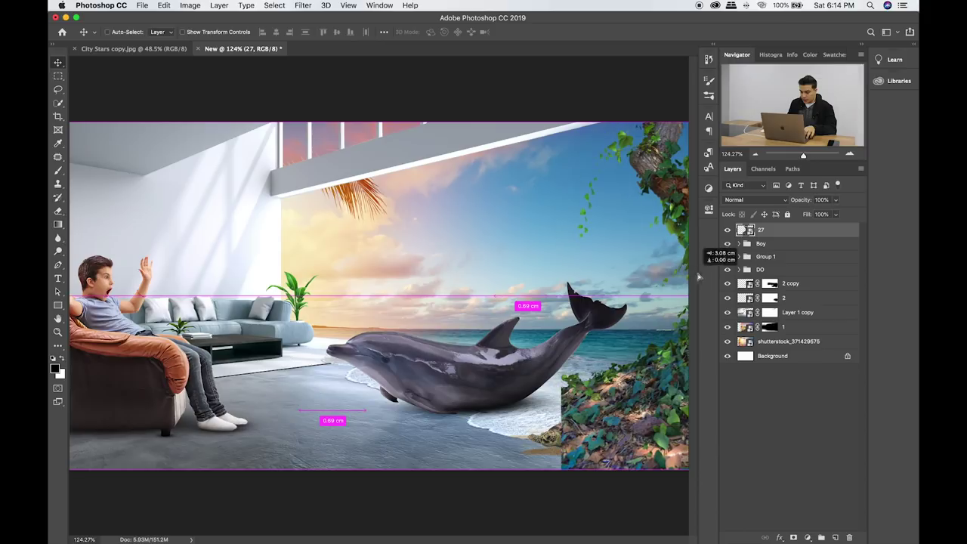
pyautogui.hotkey('ctrl', 't')
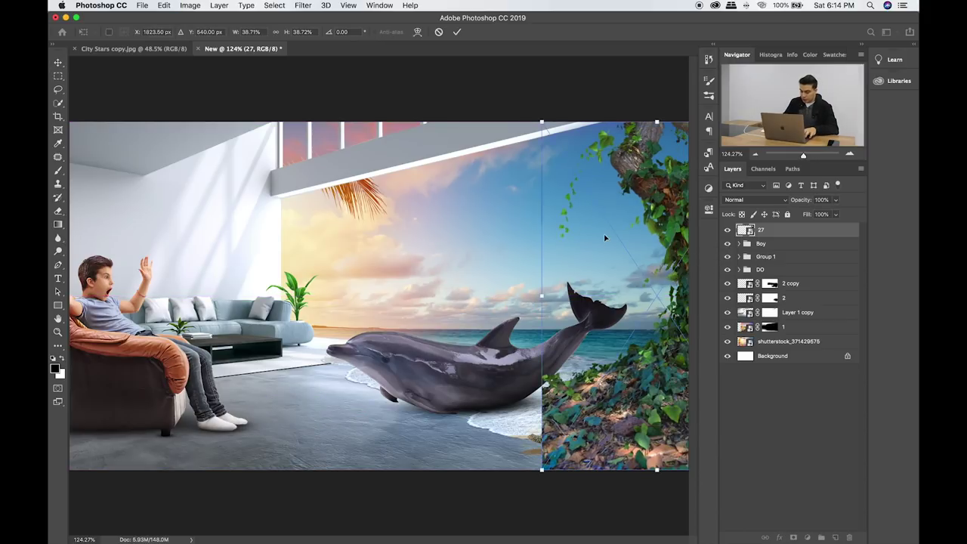
pyautogui.hotkey('ctrl', '-')
pyautogui.hotkey('ctrl', '-')
pyautogui.hotkey('ctrl', '-')
pyautogui.moveTo(465, 202)
pyautogui.mouseDown()
pyautogui.moveTo(413, 130)
pyautogui.moveTo(427, 143)
pyautogui.moveTo(405, 100)
pyautogui.moveTo(436, 130)
pyautogui.mouseUp()
pyautogui.moveTo(551, 220)
pyautogui.mouseDown()
pyautogui.moveTo(579, 259)
pyautogui.moveTo(568, 277)
pyautogui.mouseUp()
pyautogui.moveTo(666, 186); pyautogui.dragTo(647, 209)
pyautogui.moveTo(557, 268); pyautogui.dragTo(536, 229)
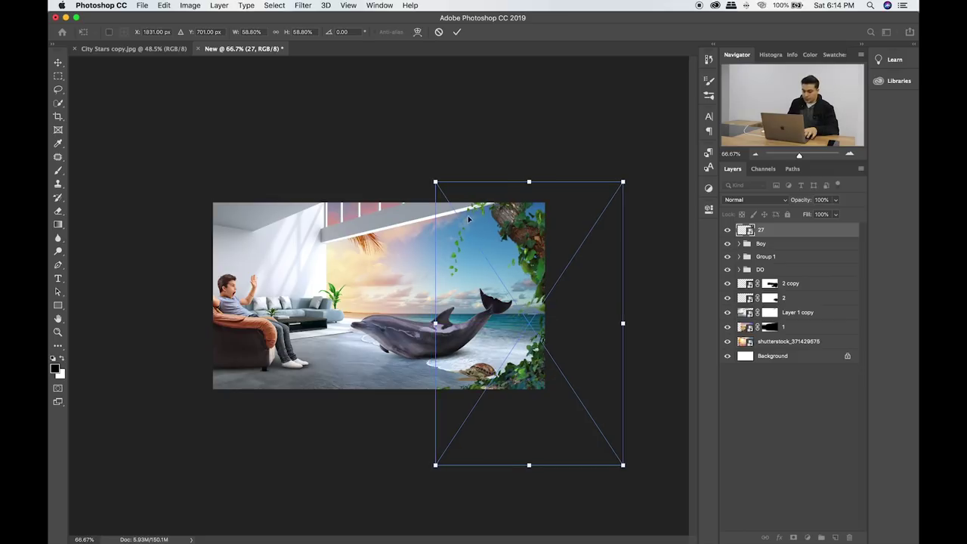
pyautogui.moveTo(435, 179); pyautogui.dragTo(439, 186)
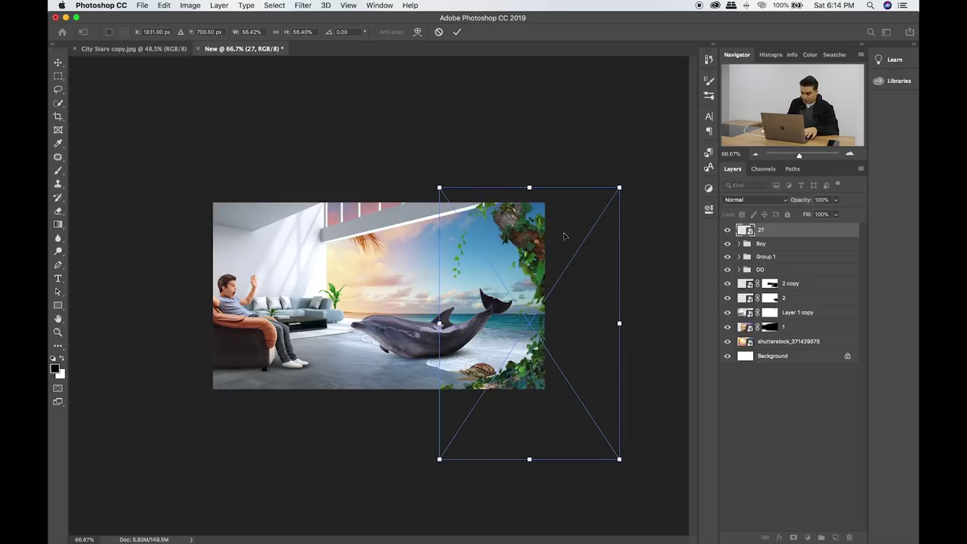
pyautogui.moveTo(564, 236); pyautogui.dragTo(572, 238)
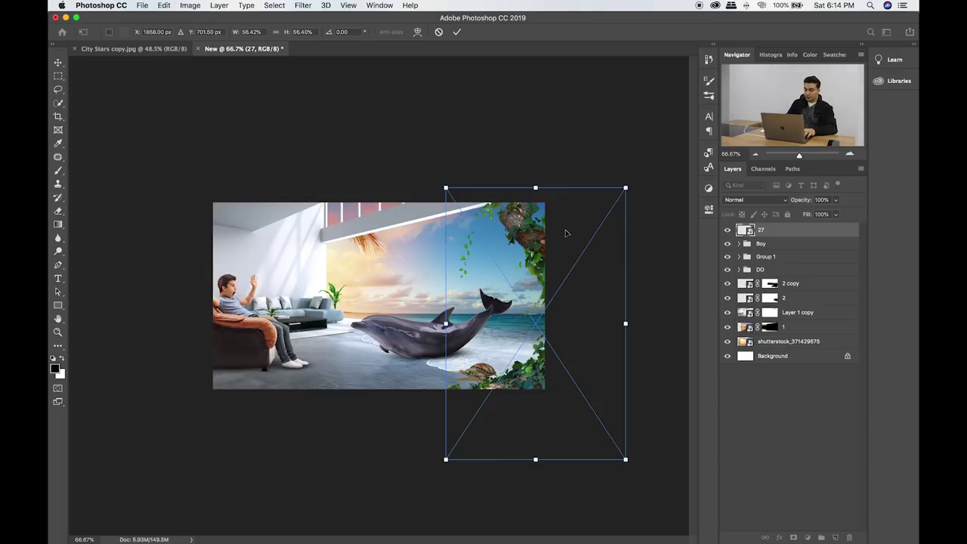
pyautogui.press('Return')
# Fit the composite on screen and bring the Items folder back up.
pyautogui.press('super+0')
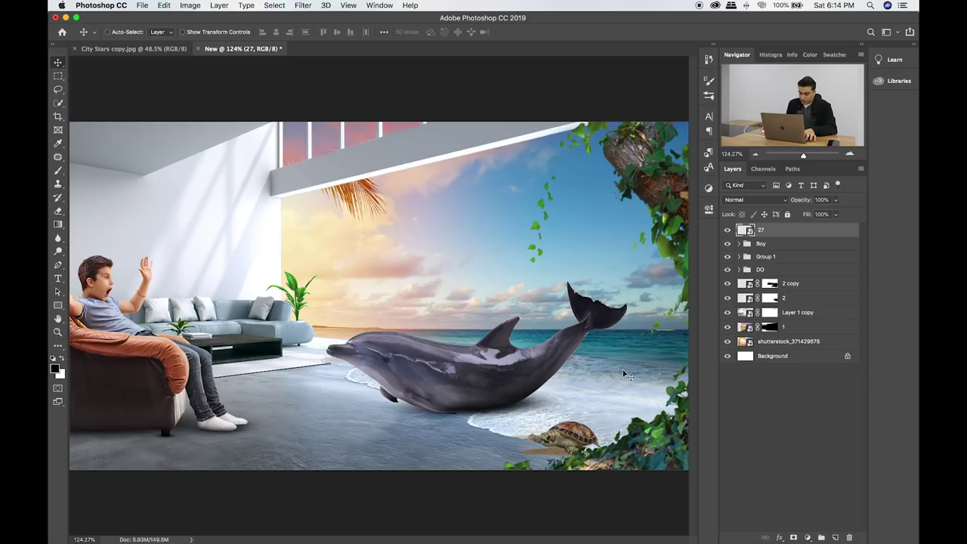
pyautogui.press('super+Tab')
pyautogui.scroll(-2, 607, 335)
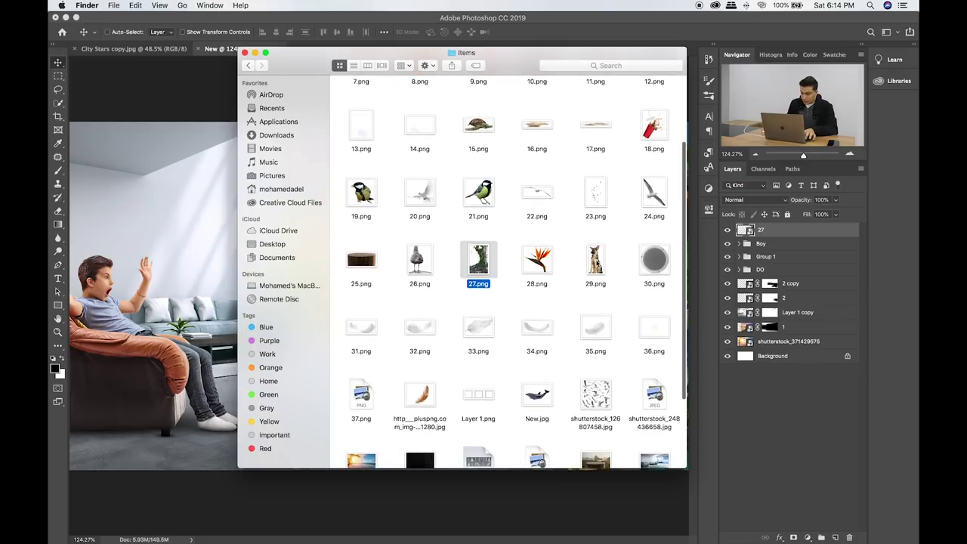
pyautogui.click(596, 260)
pyautogui.click(763, 245)
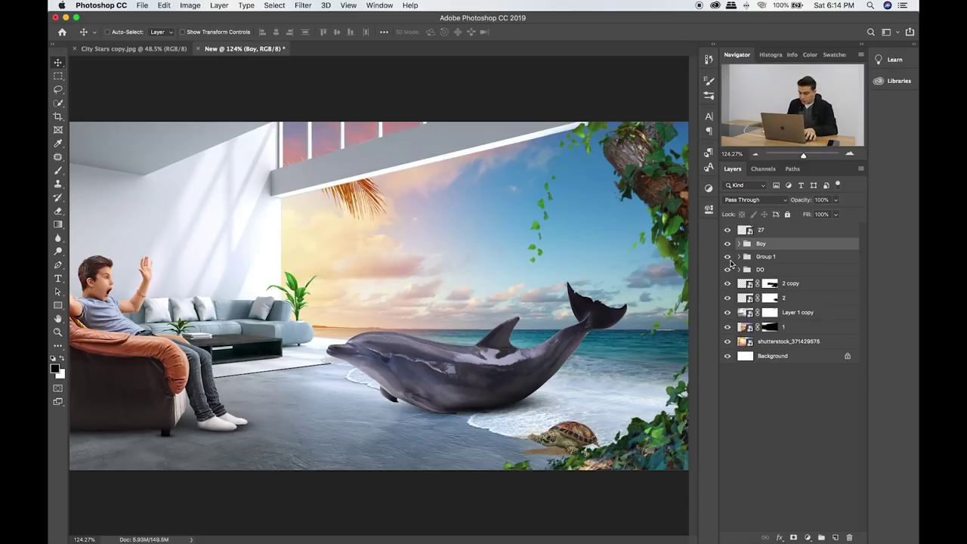
pyautogui.press('super+Tab')
pyautogui.scroll(-1, 565, 356)
pyautogui.scroll(-1, 568, 354)
pyautogui.scroll(-1, 529, 356)
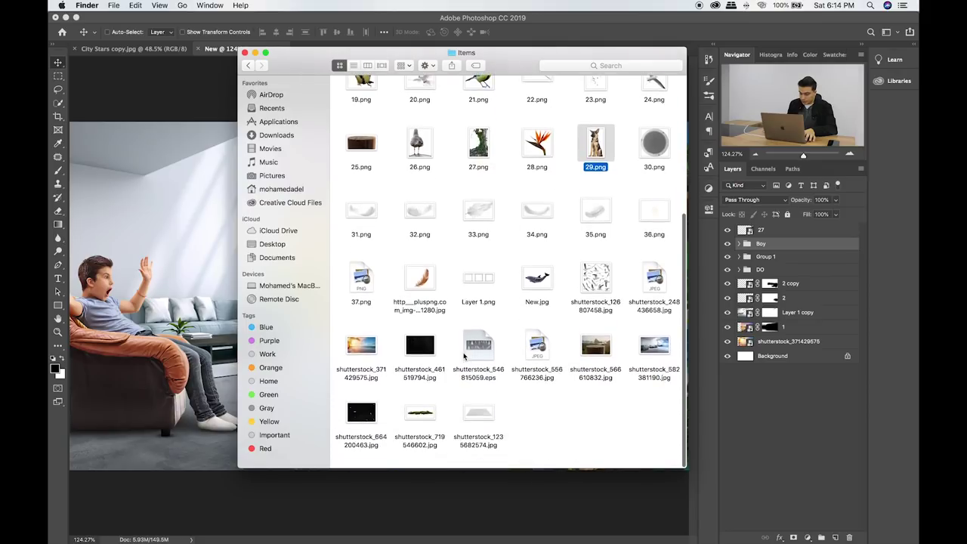
pyautogui.click(592, 357)
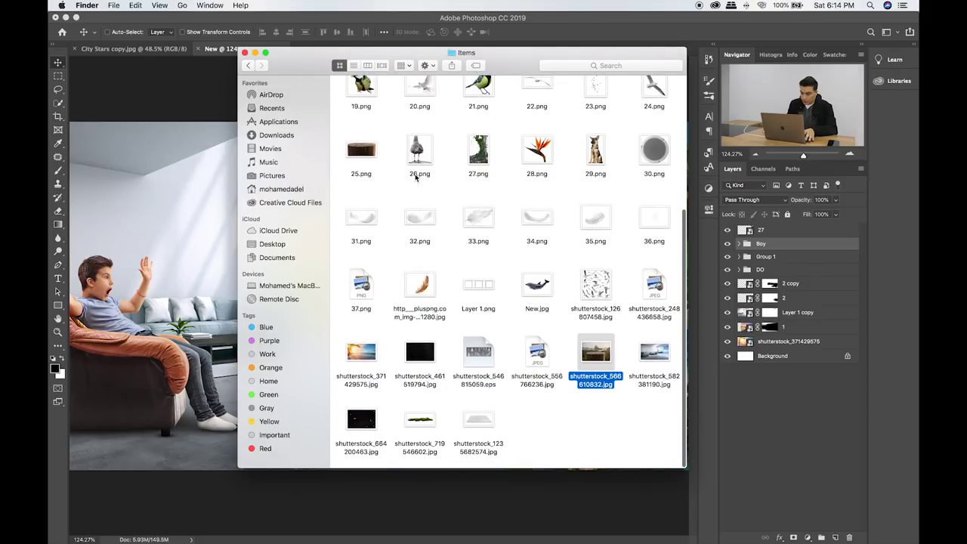
pyautogui.scroll(1, 572, 402)
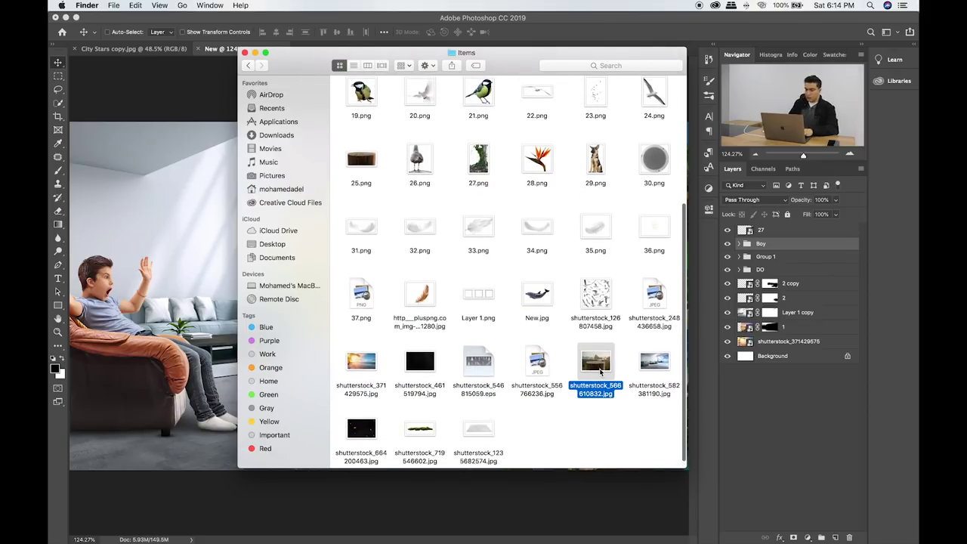
pyautogui.press('space')
pyautogui.press('space')
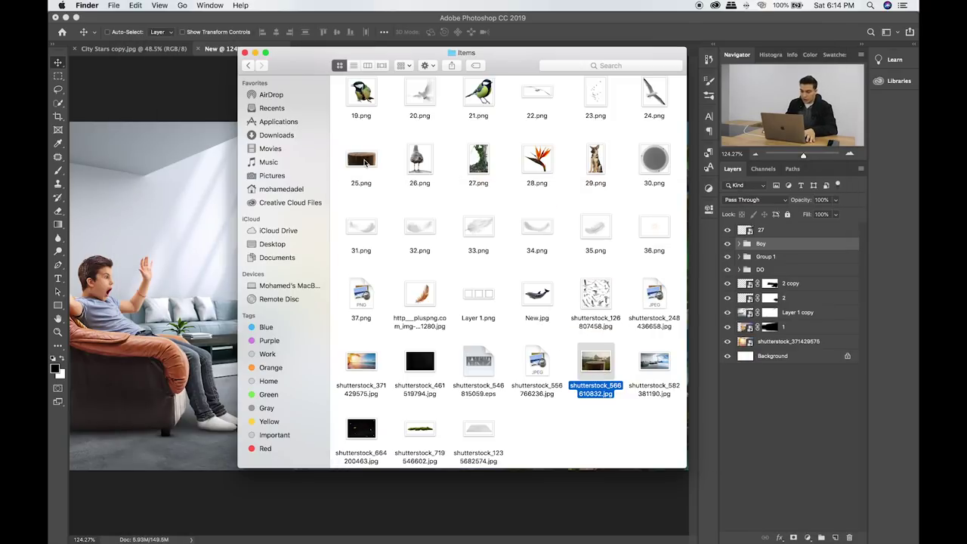
pyautogui.moveTo(365, 162); pyautogui.dragTo(188, 276)
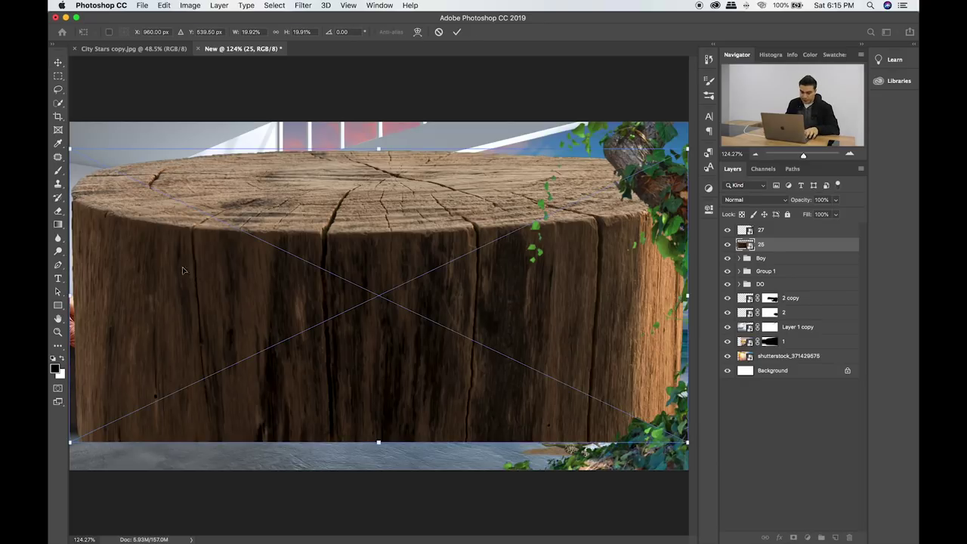
# Shrink the stump layer 25 and set it beside the turtle at lower right.
pyautogui.moveTo(70, 148); pyautogui.dragTo(572, 297)
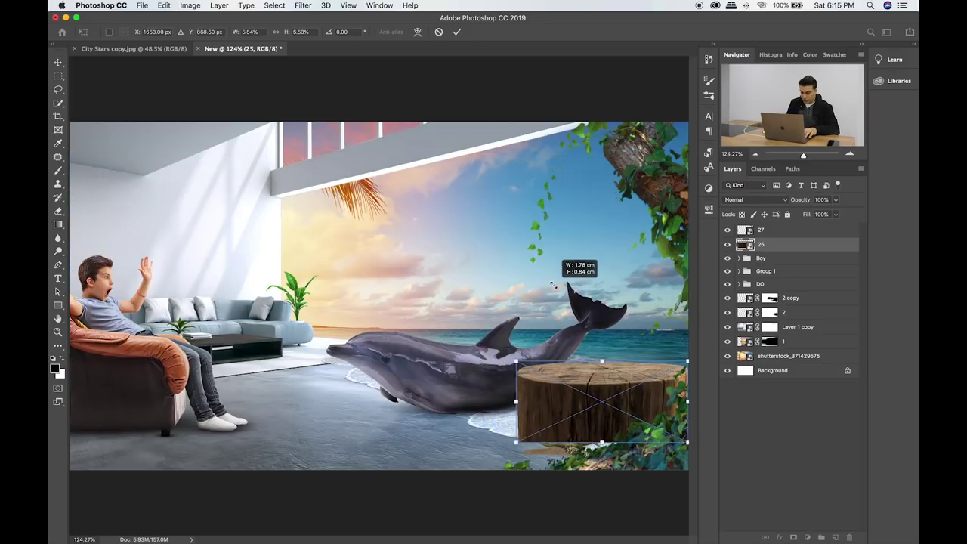
pyautogui.press('Return')
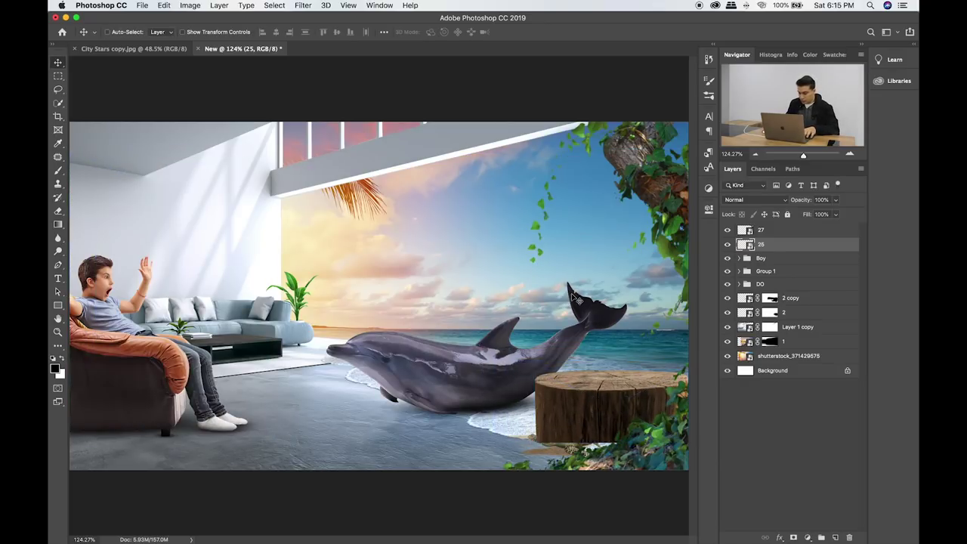
pyautogui.moveTo(664, 412)
pyautogui.mouseDown()
pyautogui.moveTo(634, 477)
pyautogui.moveTo(645, 471)
pyautogui.mouseUp()
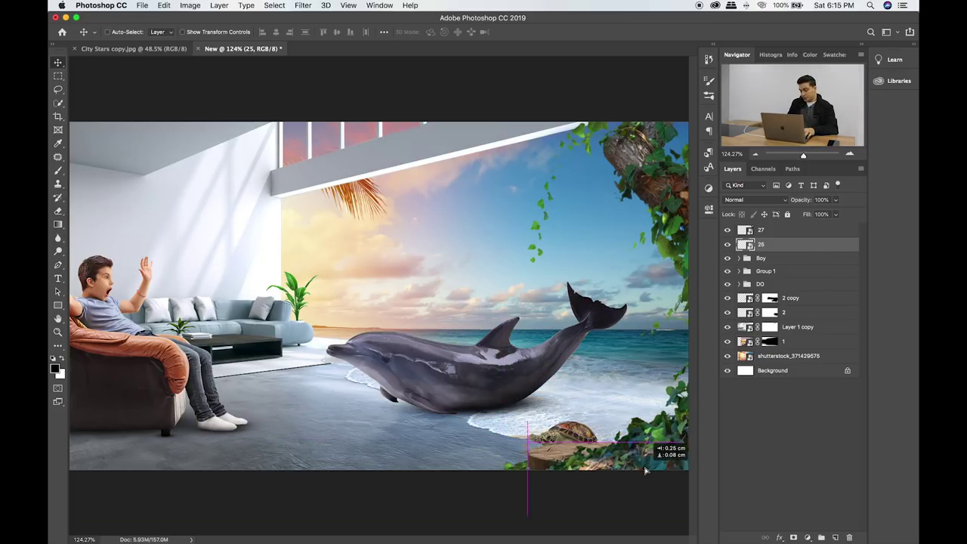
pyautogui.moveTo(646, 471); pyautogui.dragTo(650, 473)
# Keep the stump behind tree layer 27 and move both layers together to the right.
pyautogui.moveTo(782, 247); pyautogui.dragTo(781, 226)
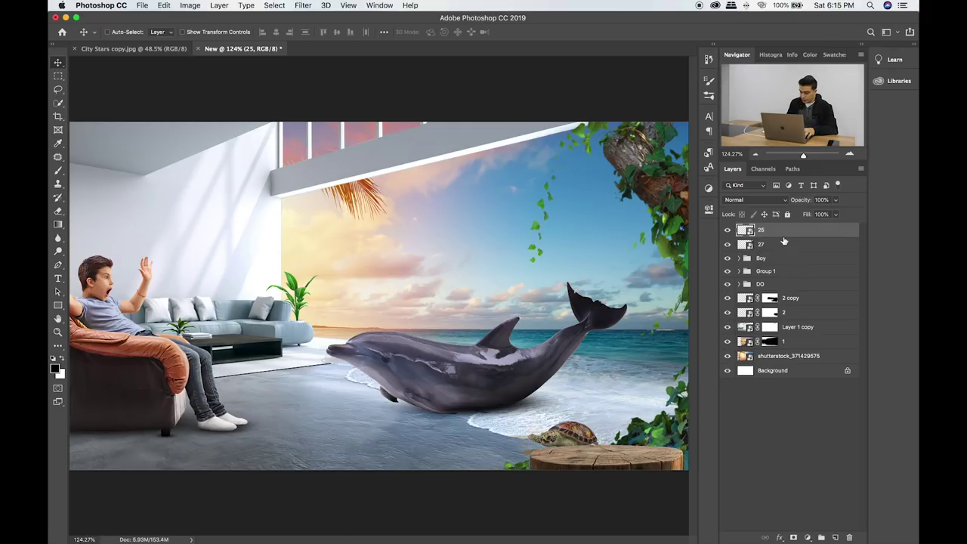
pyautogui.hotkey('ctrl', 'z')
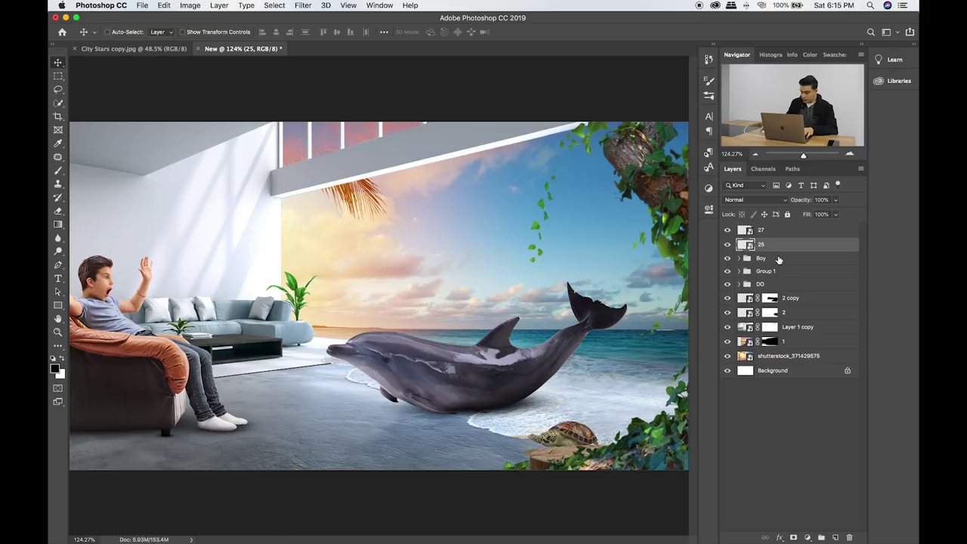
pyautogui.click(799, 235)
pyautogui.keyDown('shift'); pyautogui.click(796, 243); pyautogui.keyUp('shift')
pyautogui.moveTo(599, 340); pyautogui.dragTo(625, 341)
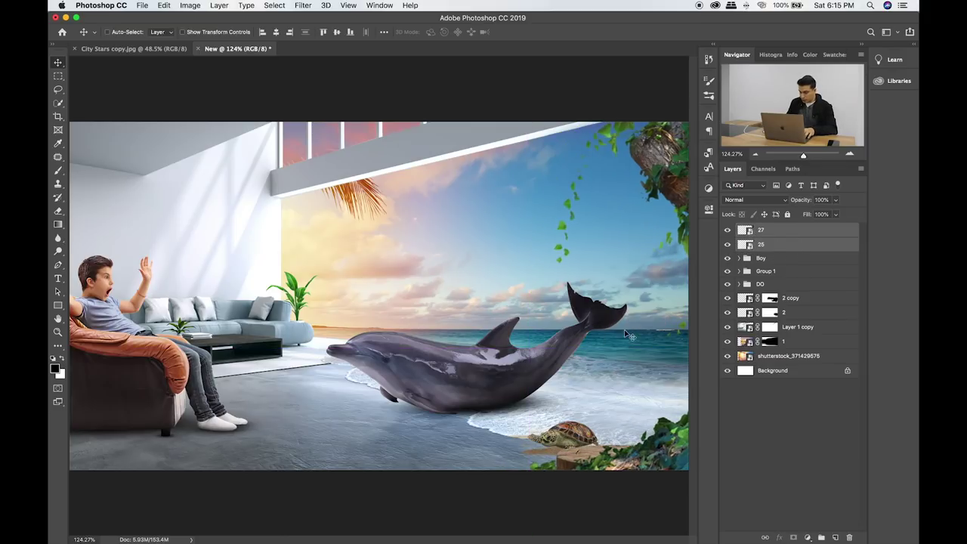
pyautogui.click(741, 232)
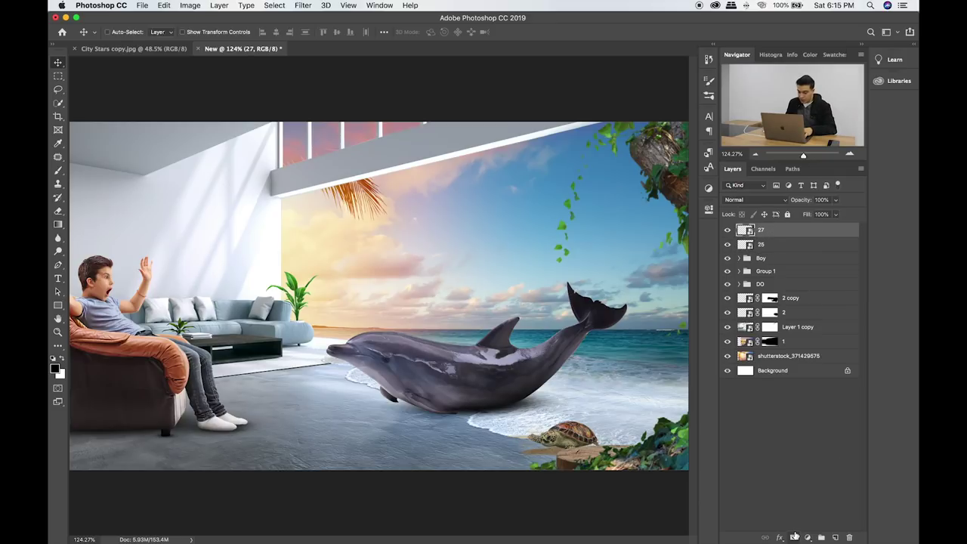
# Add a layer mask to tree layer 27, nudge Group 1 slightly left, and bring up the Items folder.
pyautogui.click(794, 537)
pyautogui.press('b')
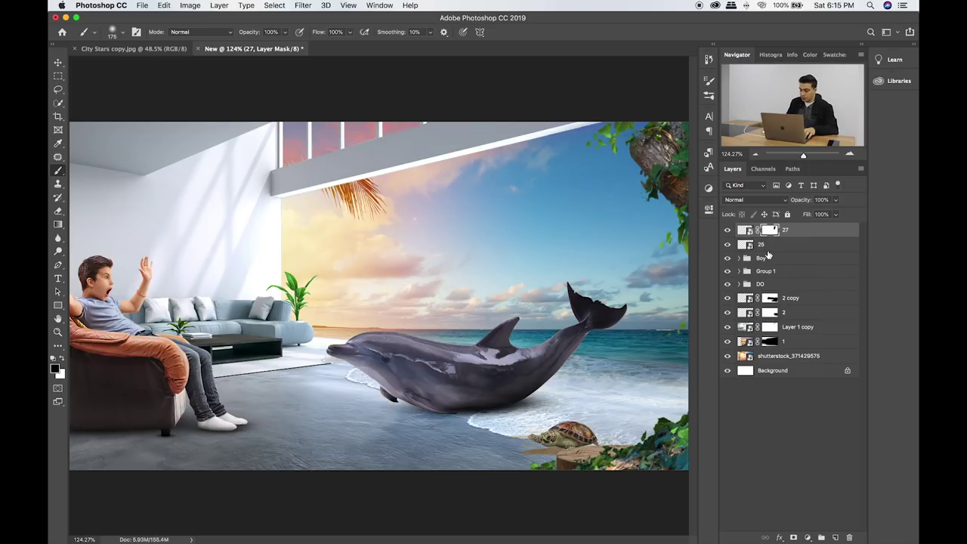
pyautogui.click(771, 245)
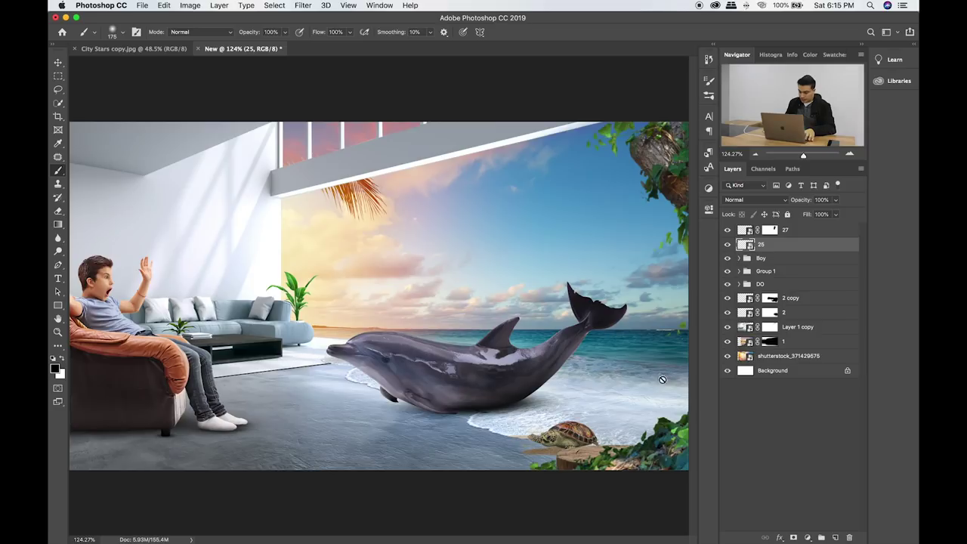
pyautogui.click(774, 272)
pyautogui.press('v')
pyautogui.moveTo(622, 400)
pyautogui.mouseDown()
pyautogui.moveTo(611, 400)
pyautogui.moveTo(622, 397)
pyautogui.mouseUp()
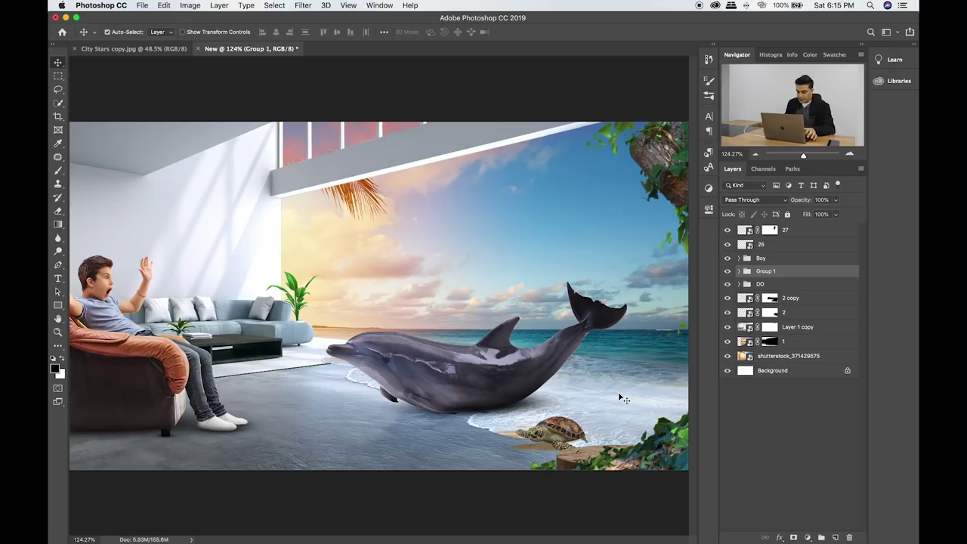
pyautogui.press('super+Tab')
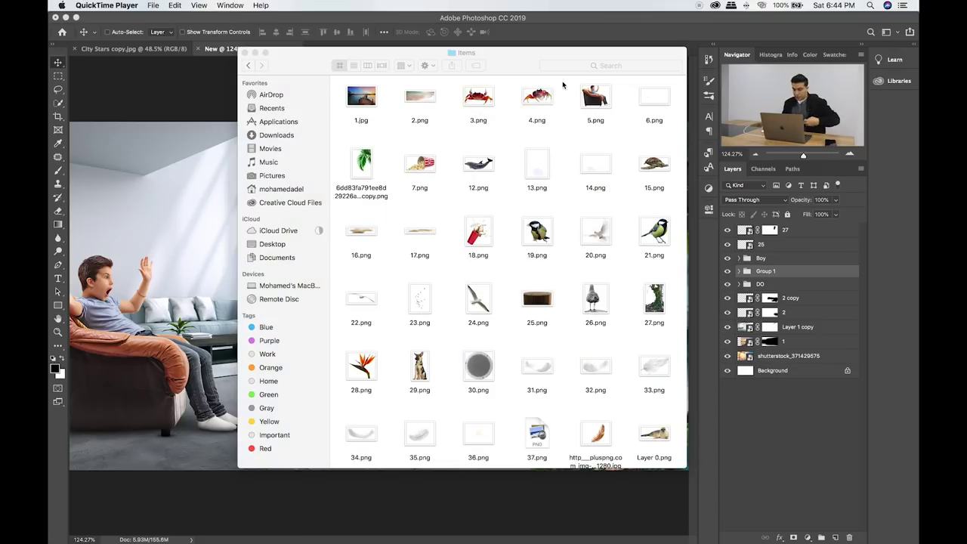
# Move the tree stump (layer 25) up beside the turtle and drag the seagull image 26.png into the composite.
pyautogui.click(533, 56)
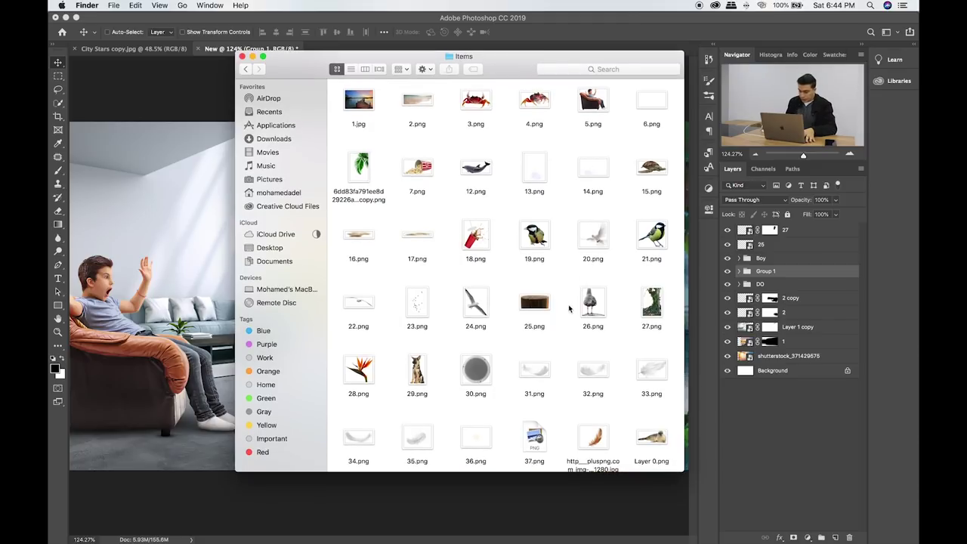
pyautogui.click(780, 394)
pyautogui.click(762, 245)
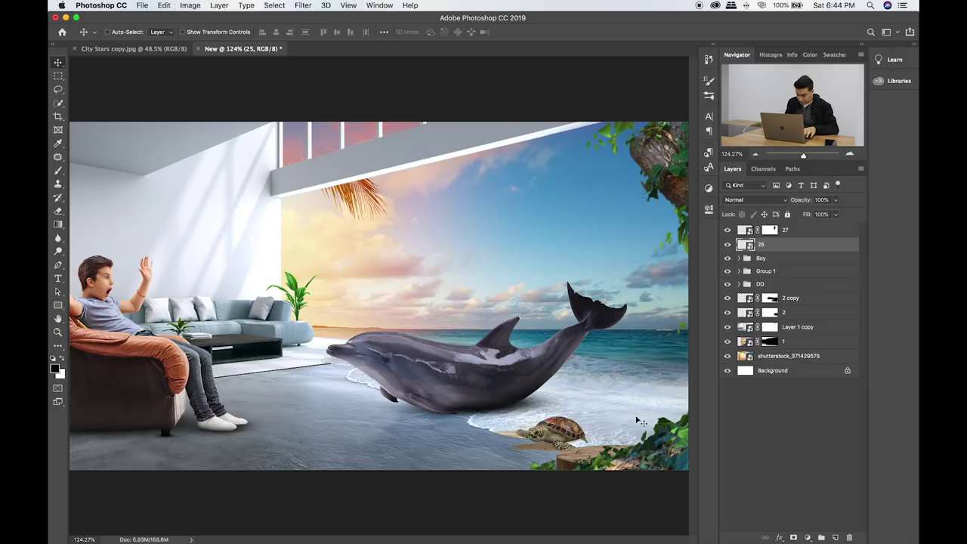
pyautogui.moveTo(642, 422); pyautogui.dragTo(635, 399)
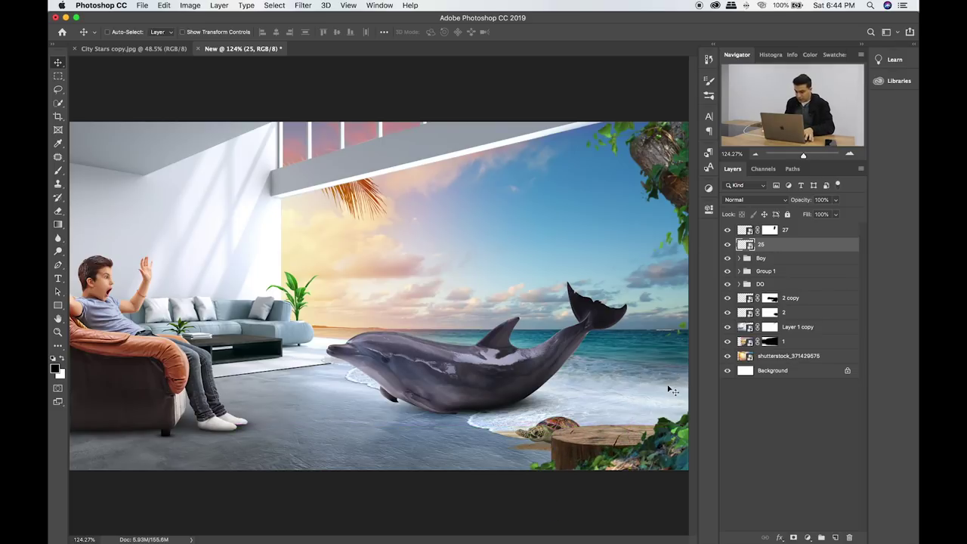
pyautogui.press('super+Tab')
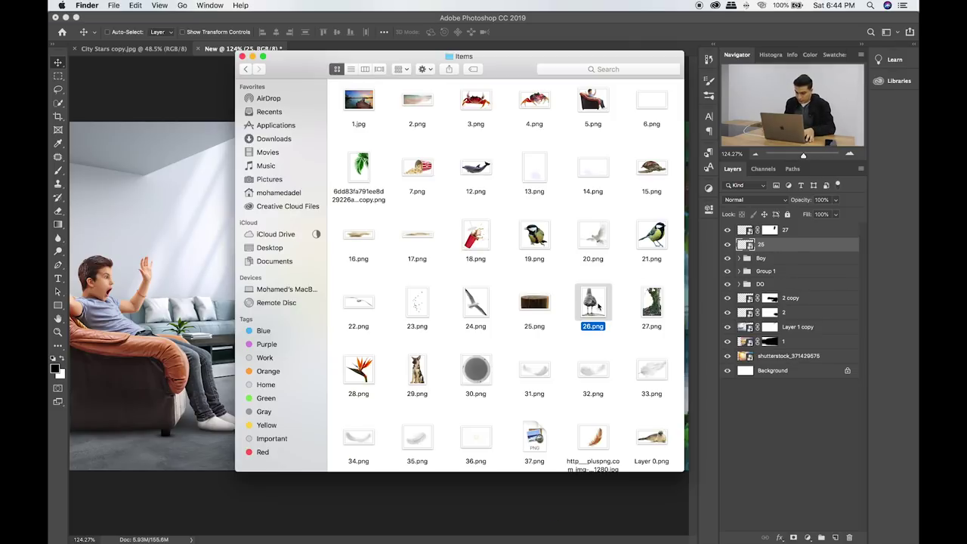
pyautogui.moveTo(593, 300); pyautogui.dragTo(181, 243)
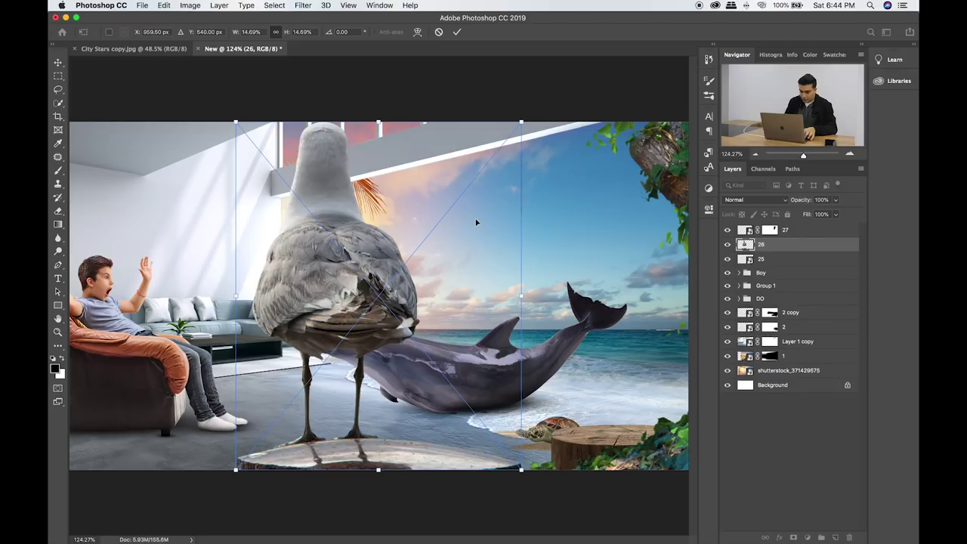
# Commit the seagull, shrink it to a fraction of its size, and stand it on the stump.
pyautogui.press('Return')
pyautogui.press('super+t')
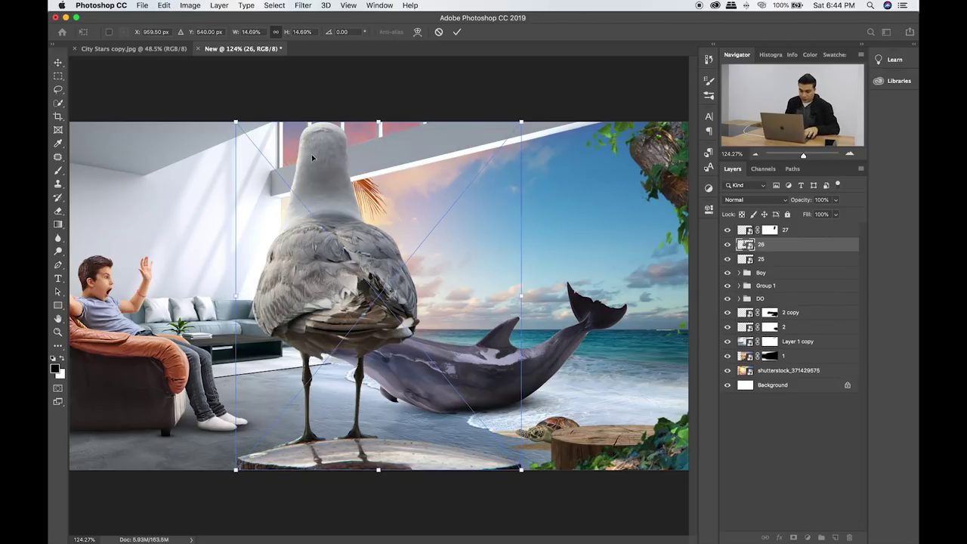
pyautogui.moveTo(236, 122); pyautogui.dragTo(458, 349)
pyautogui.press('Return')
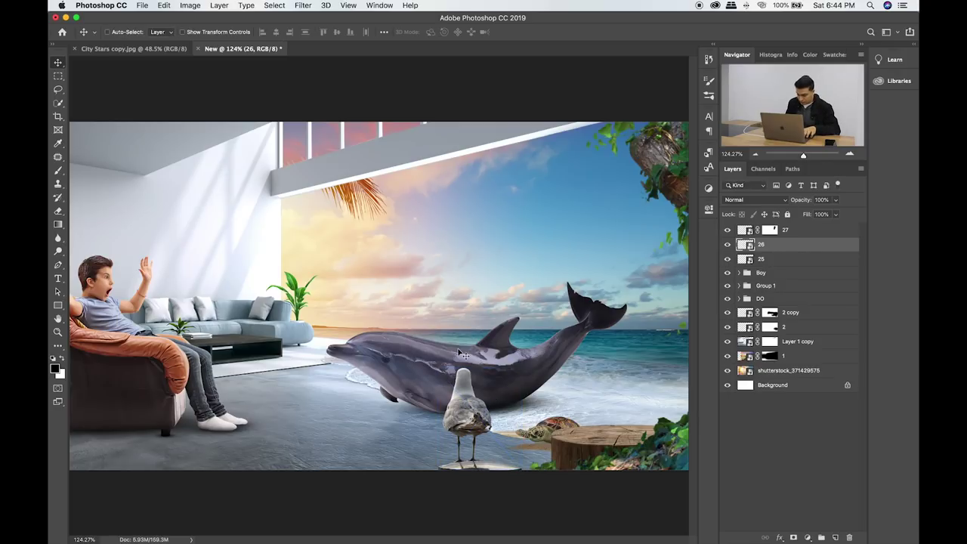
pyautogui.moveTo(497, 421)
pyautogui.mouseDown()
pyautogui.moveTo(602, 414)
pyautogui.moveTo(644, 393)
pyautogui.mouseUp()
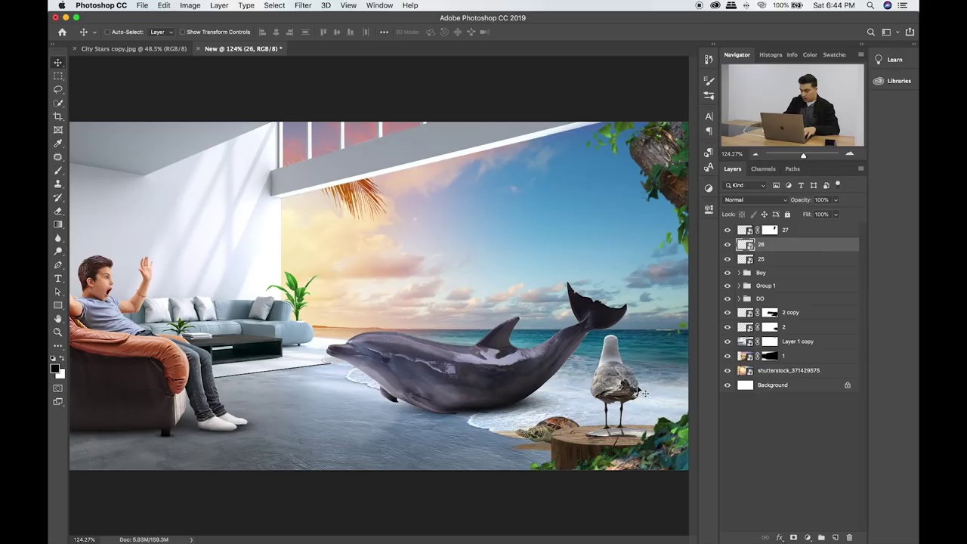
# Scale the tree stump layer 25 down slightly.
pyautogui.click(789, 263)
pyautogui.hotkey('ctrl', 't')
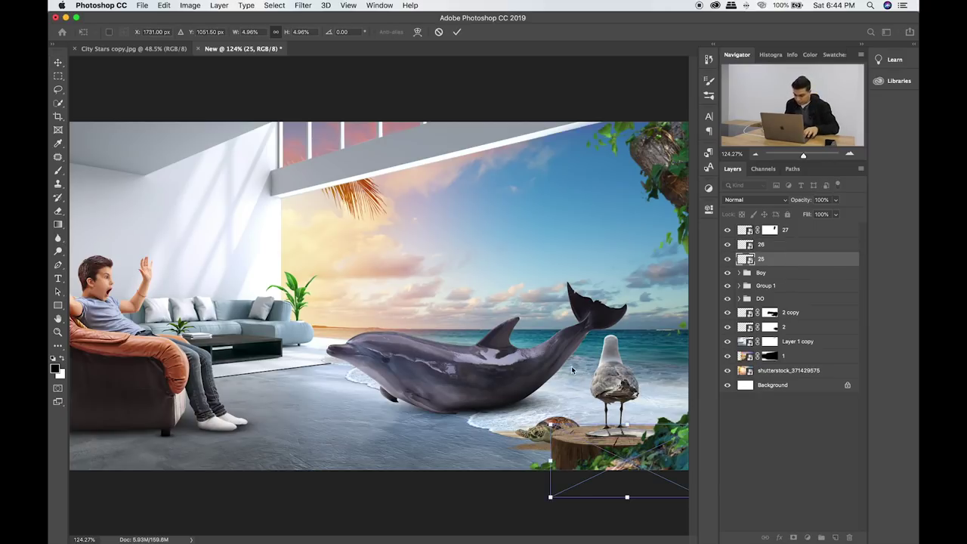
pyautogui.moveTo(551, 424); pyautogui.dragTo(609, 435)
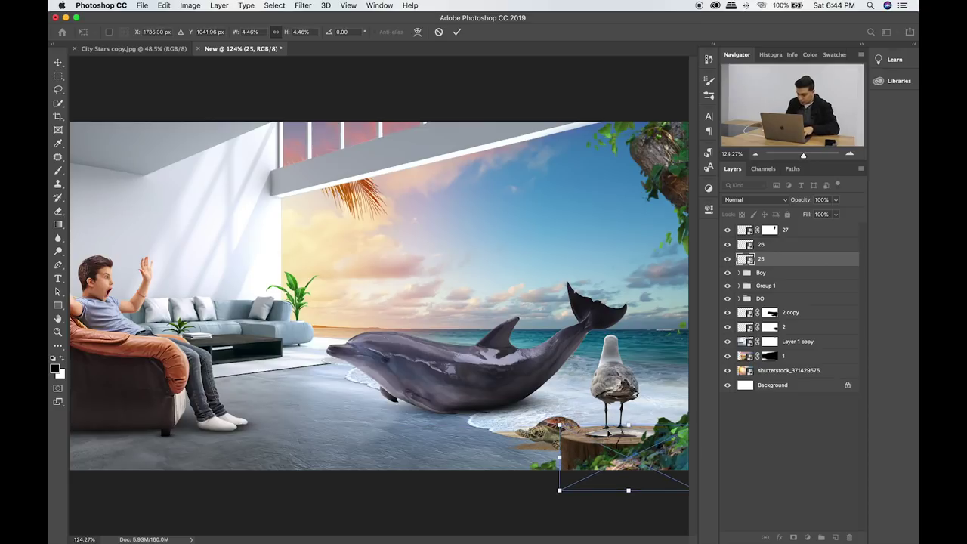
pyautogui.press('Return')
# Move the turtle's Group 1 left and down on the sand and select turtle layer 15.
pyautogui.click(766, 285)
pyautogui.moveTo(532, 414); pyautogui.dragTo(504, 418)
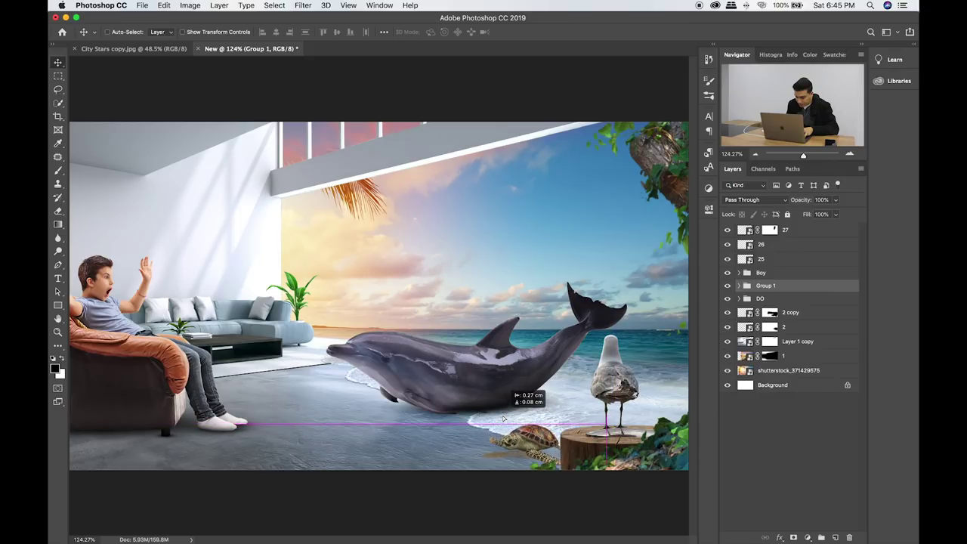
pyautogui.moveTo(504, 418); pyautogui.dragTo(529, 425)
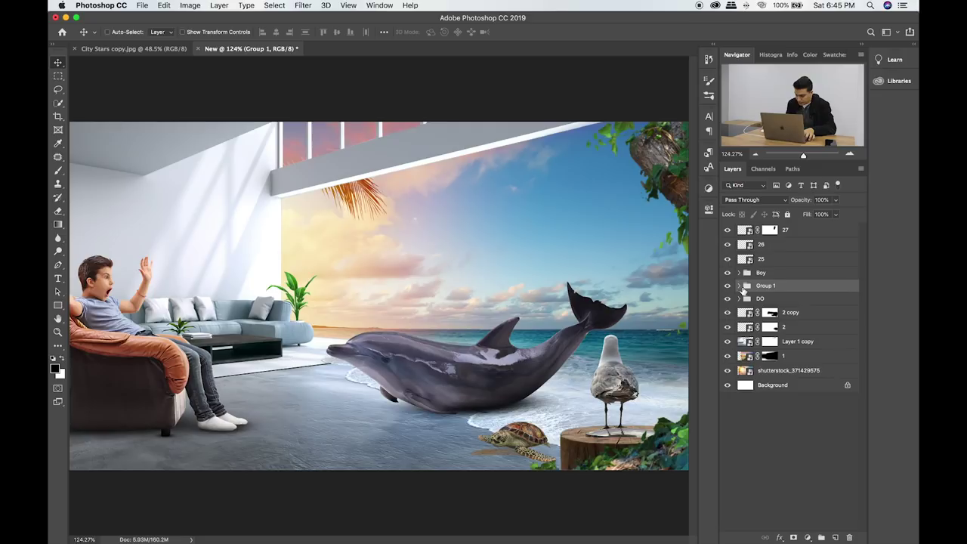
pyautogui.click(738, 285)
pyautogui.click(784, 302)
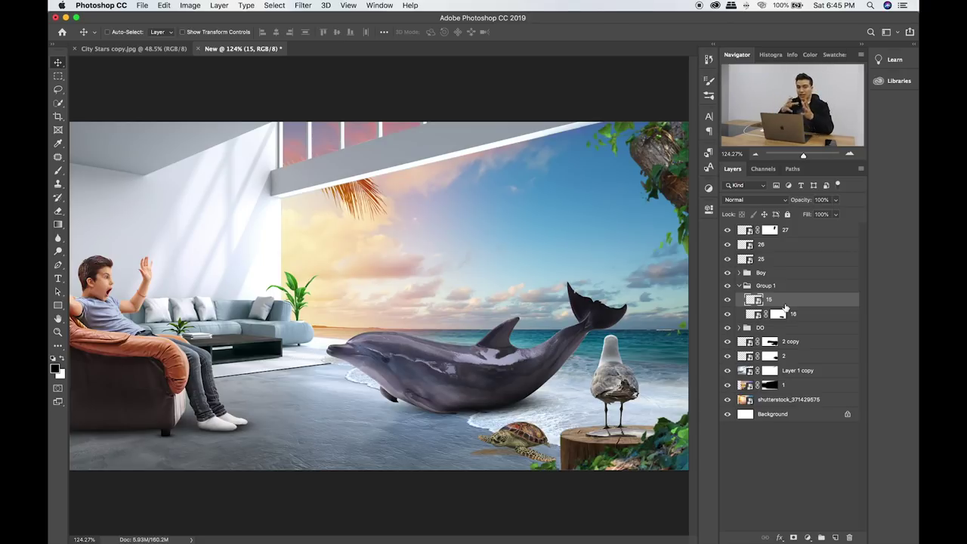
pyautogui.press('super+Tab')
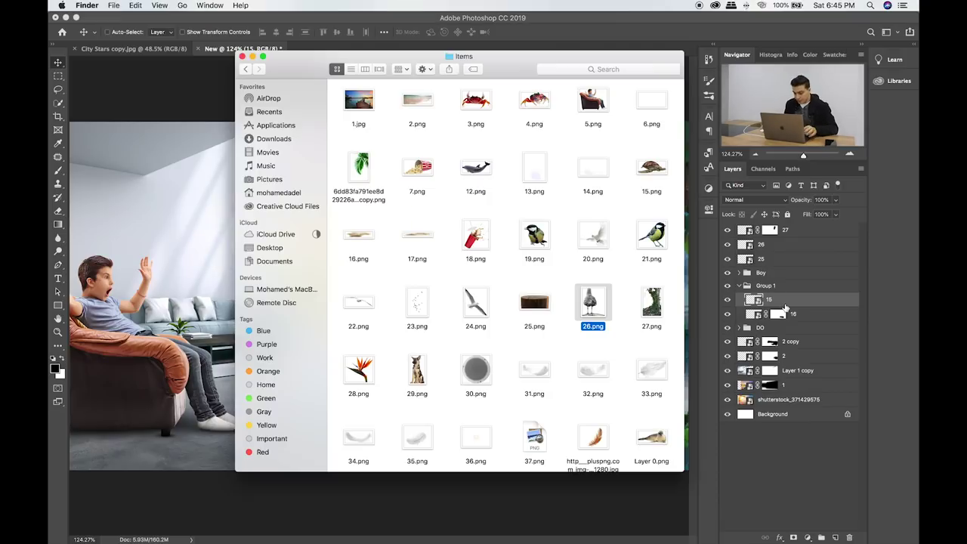
# Locate and preview 17.png in the Items folder, then drag the sand image into the composite.
pyautogui.click(613, 340)
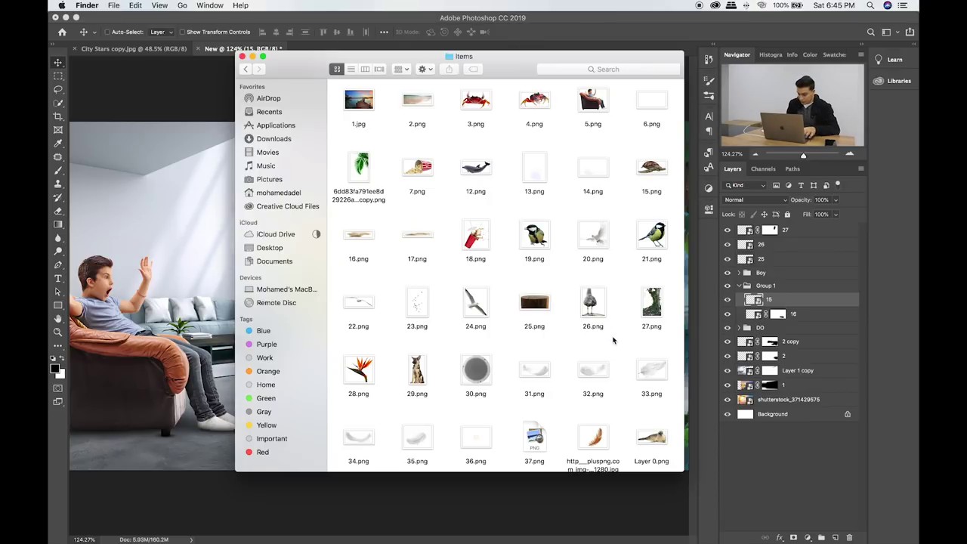
pyautogui.scroll(-3, 526, 357)
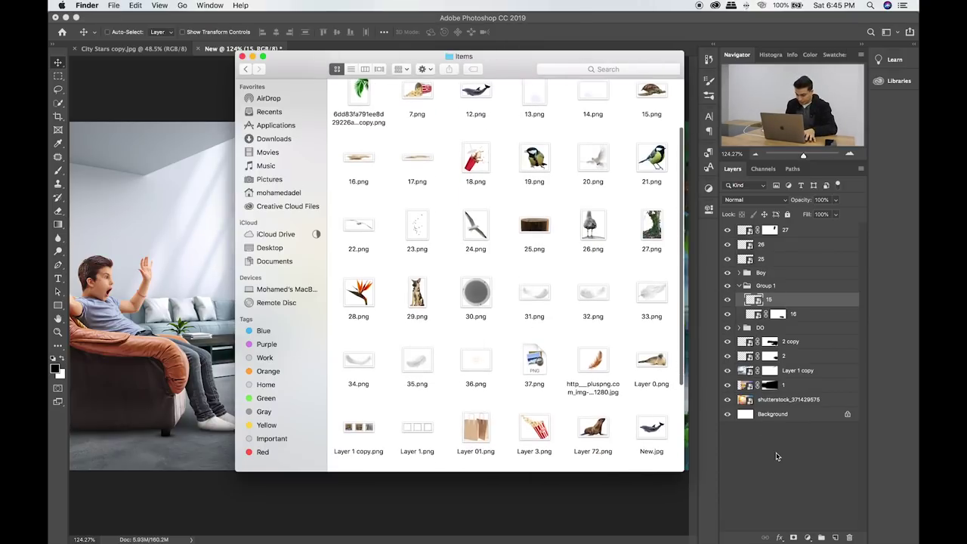
pyautogui.click(777, 457)
pyautogui.scroll(-3, 608, 347)
pyautogui.scroll(-3, 604, 349)
pyautogui.scroll(-3, 600, 350)
pyautogui.scroll(10, 593, 353)
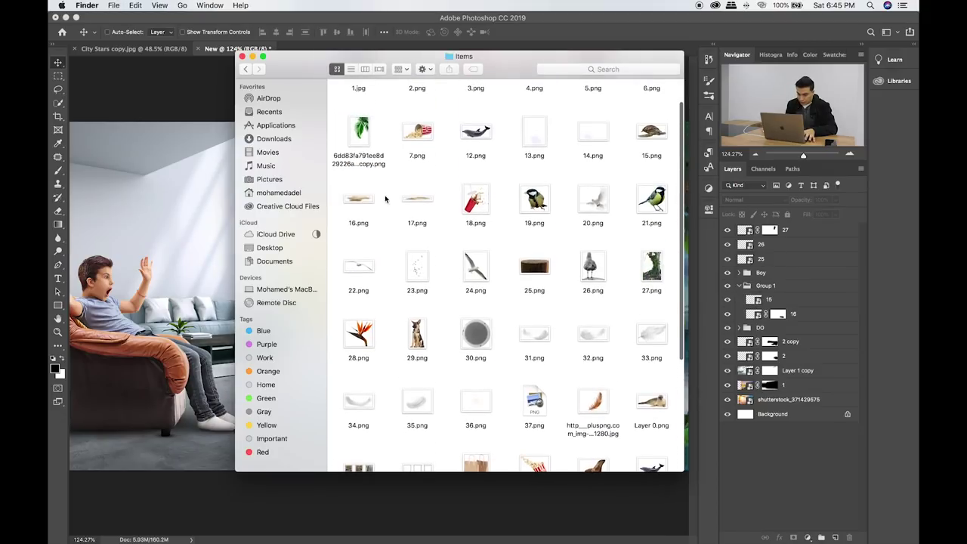
pyautogui.click(375, 198)
pyautogui.click(425, 199)
pyautogui.press('space')
pyautogui.press('space')
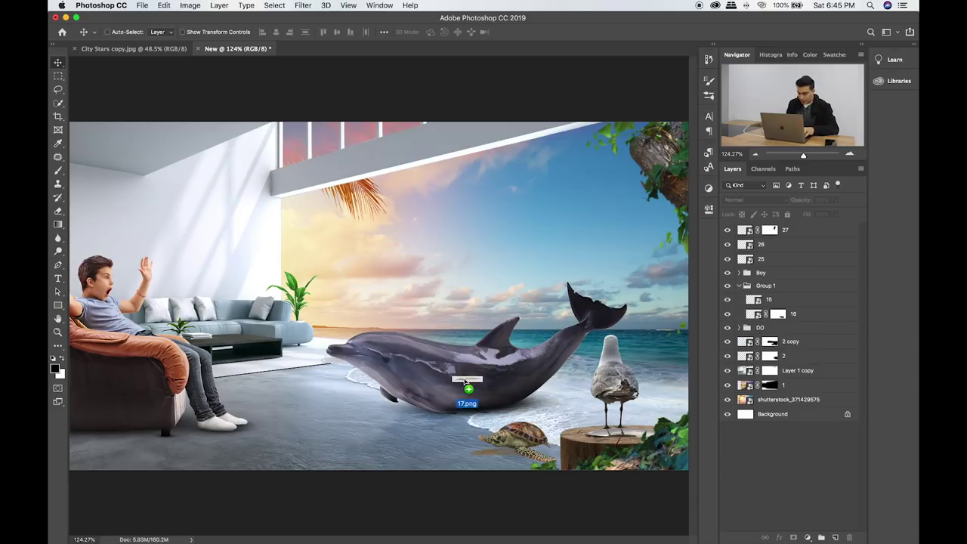
pyautogui.moveTo(401, 201); pyautogui.dragTo(454, 387)
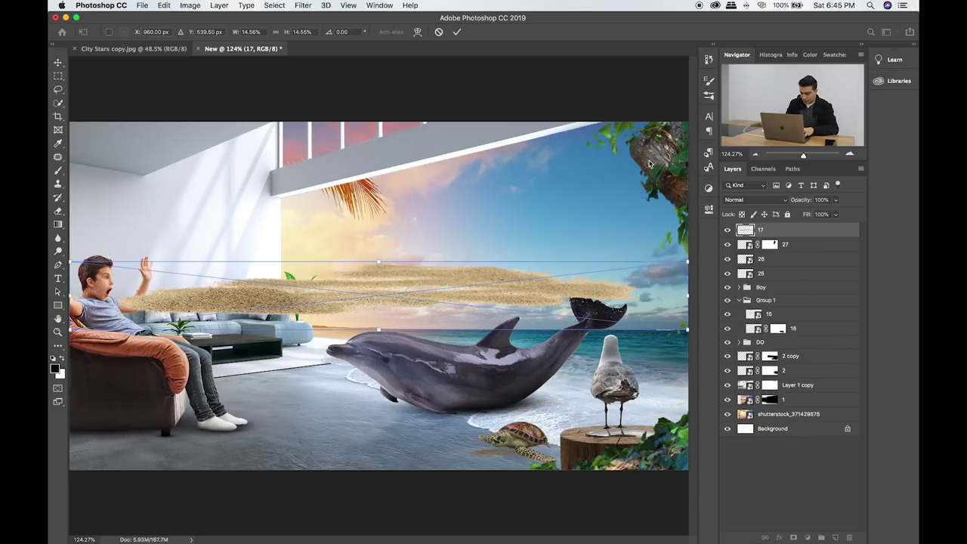
# Commit the sand layer 17, move it into the foreground, and shrink it.
pyautogui.press('Return')
pyautogui.moveTo(437, 287); pyautogui.dragTo(542, 442)
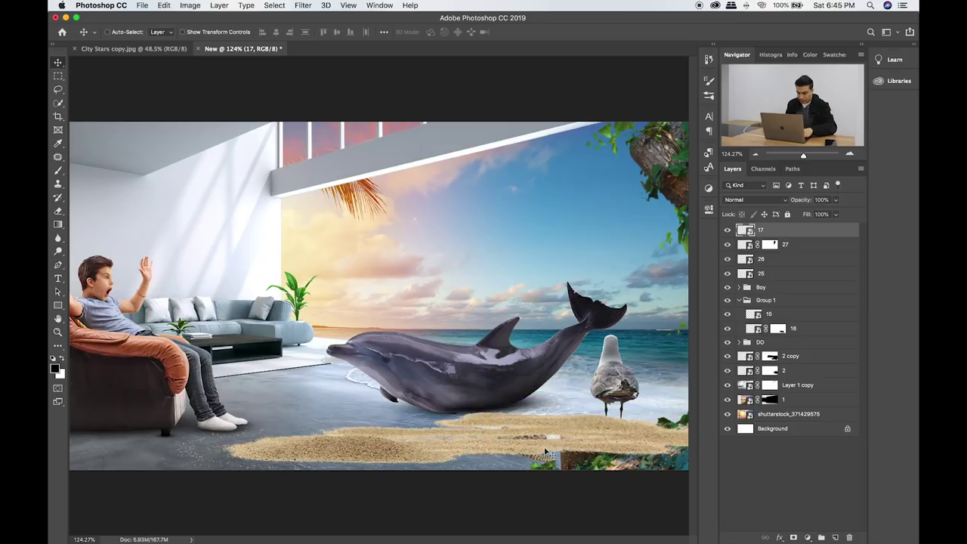
pyautogui.press('super+t')
pyautogui.moveTo(175, 410)
pyautogui.mouseDown()
pyautogui.moveTo(453, 434)
pyautogui.moveTo(496, 450)
pyautogui.moveTo(452, 445)
pyautogui.mouseUp()
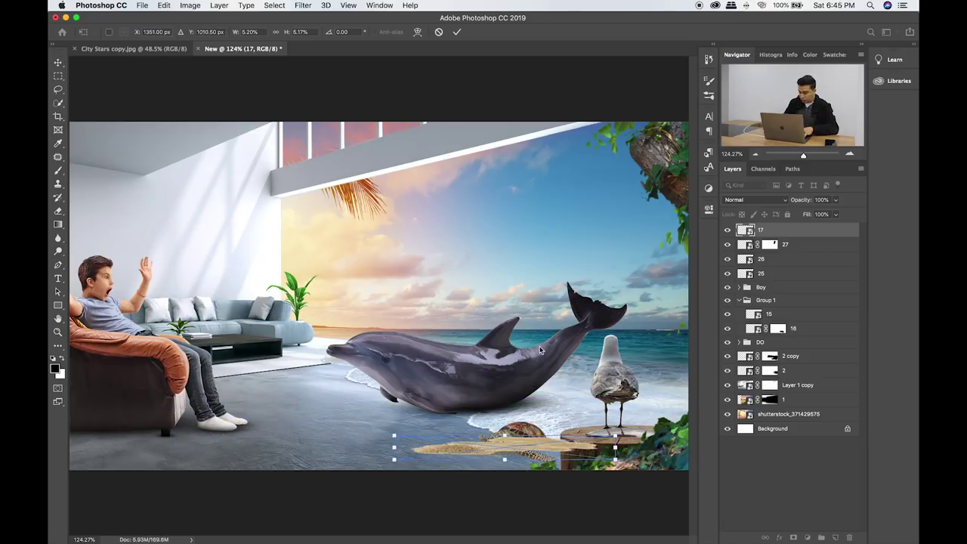
pyautogui.press('Return')
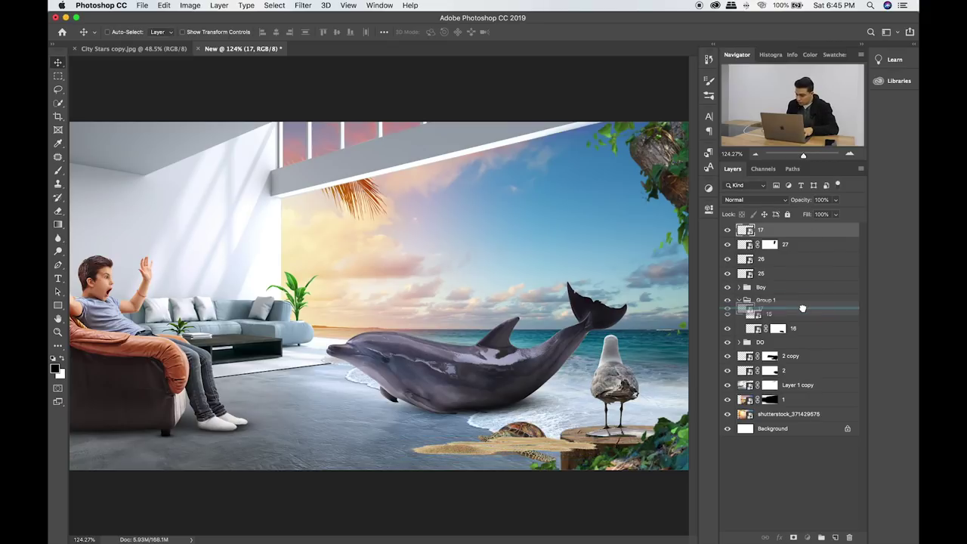
# Put layer 17 in Group 1 beneath turtle layer 15, flip it horizontally, and position it under the turtle.
pyautogui.moveTo(813, 234); pyautogui.dragTo(801, 308)
pyautogui.hotkey('ctrl', '[')
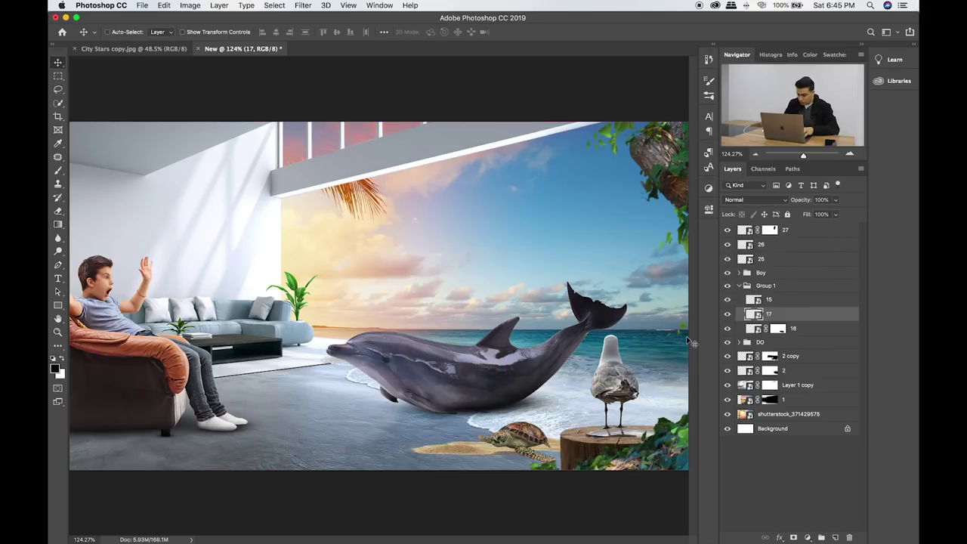
pyautogui.moveTo(476, 449); pyautogui.dragTo(566, 438)
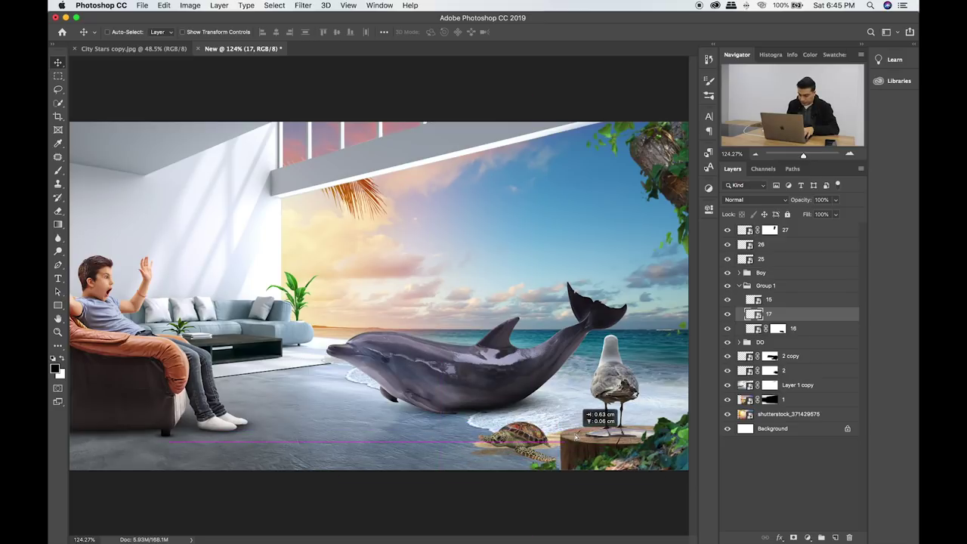
pyautogui.moveTo(565, 439)
pyautogui.mouseDown()
pyautogui.moveTo(504, 445)
pyautogui.moveTo(593, 449)
pyautogui.moveTo(532, 439)
pyautogui.mouseUp()
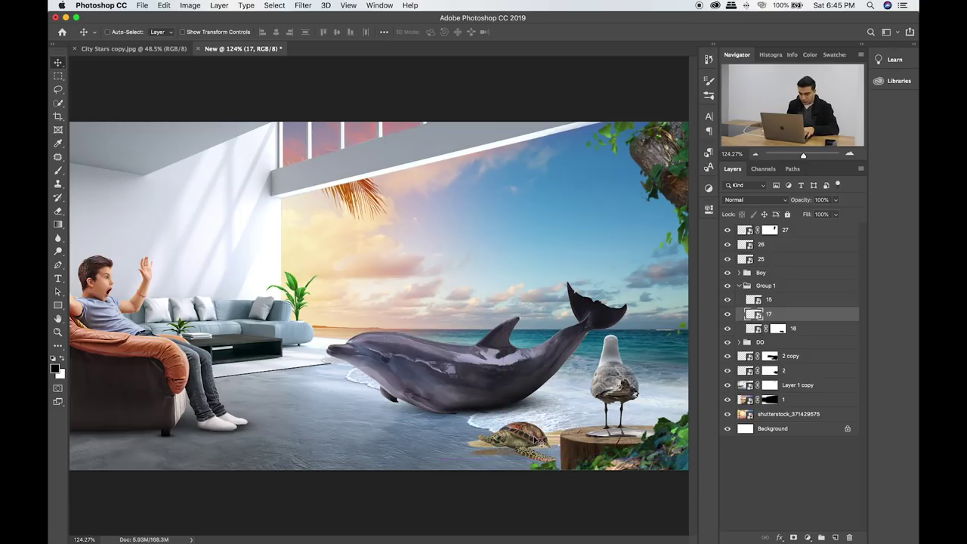
pyautogui.moveTo(531, 438)
pyautogui.mouseDown()
pyautogui.moveTo(487, 457)
pyautogui.moveTo(466, 444)
pyautogui.mouseUp()
pyautogui.click(165, 6)
pyautogui.moveTo(182, 245)
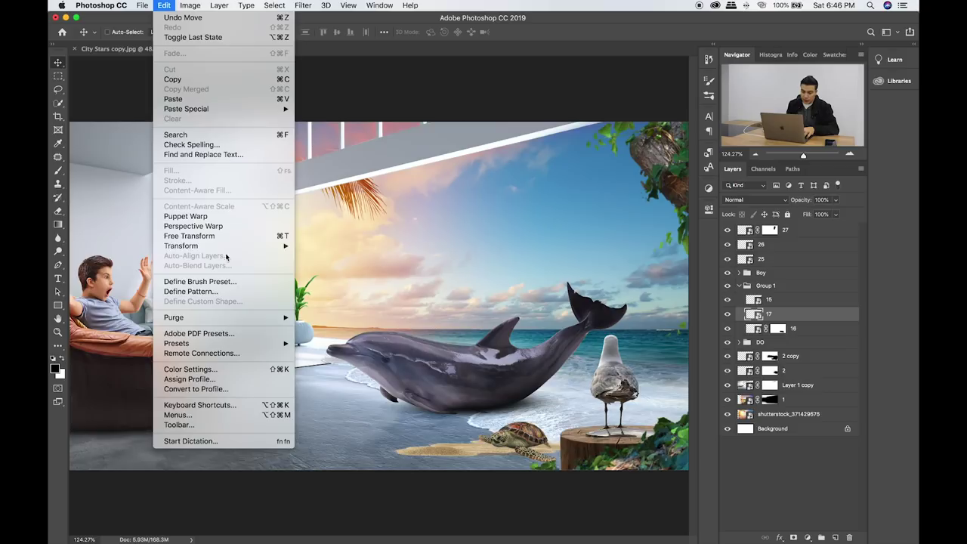
pyautogui.click(362, 363)
pyautogui.moveTo(538, 458); pyautogui.dragTo(635, 459)
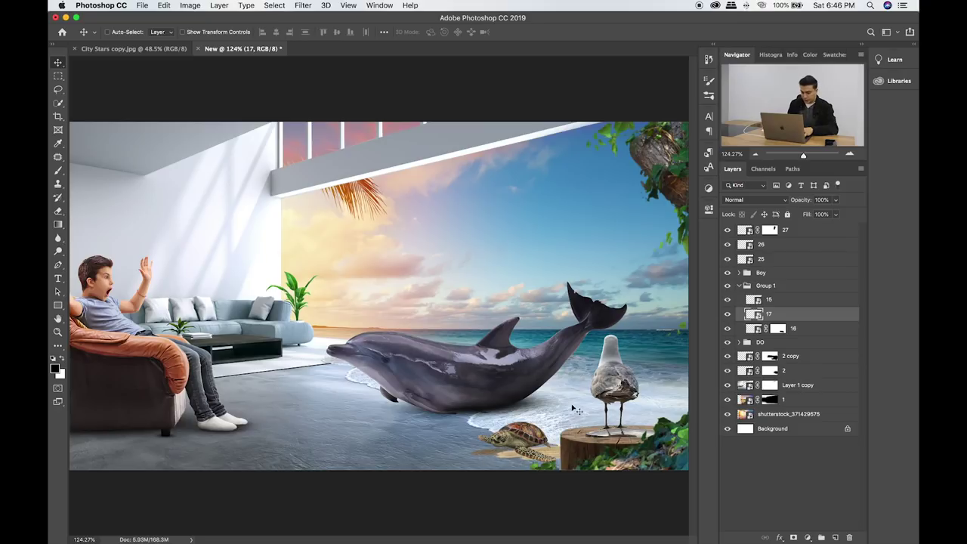
# Try several blend modes on the sand layer, settle on Normal, and zoom in on the turtle.
pyautogui.hotkey('shift', '+')
pyautogui.hotkey('shift', '+')
pyautogui.hotkey('shift', '+')
pyautogui.hotkey('shift', '+')
pyautogui.hotkey('shift', '+')
pyautogui.hotkey('shift', '+')
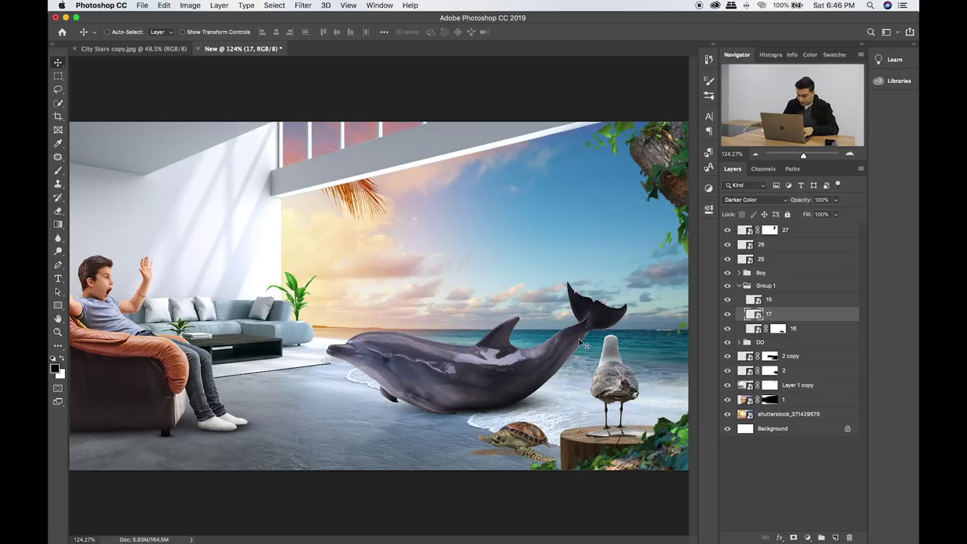
pyautogui.hotkey('shift', '+')
pyautogui.hotkey('shift', '+')
pyautogui.hotkey('shift', '+')
pyautogui.hotkey('shift', '+')
pyautogui.hotkey('shift', '+')
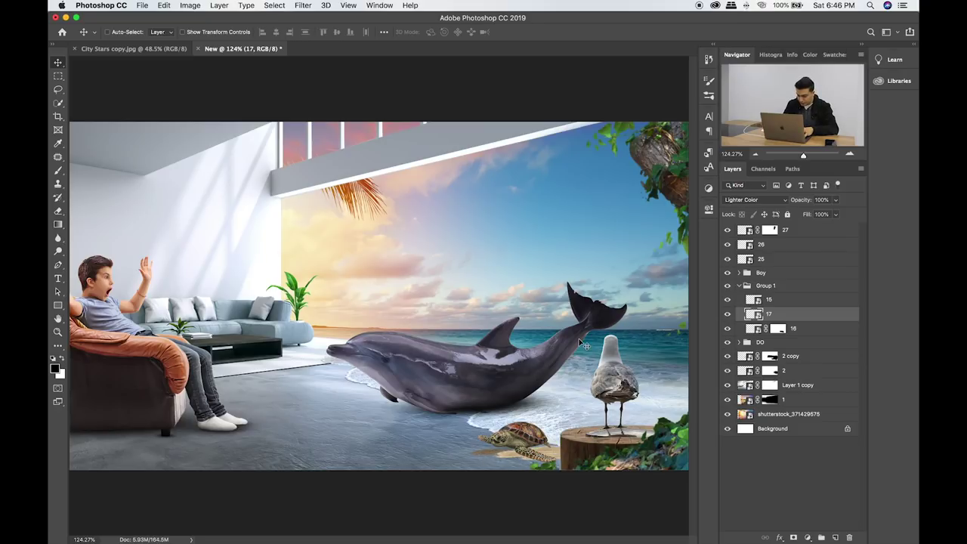
pyautogui.hotkey('shift', '+')
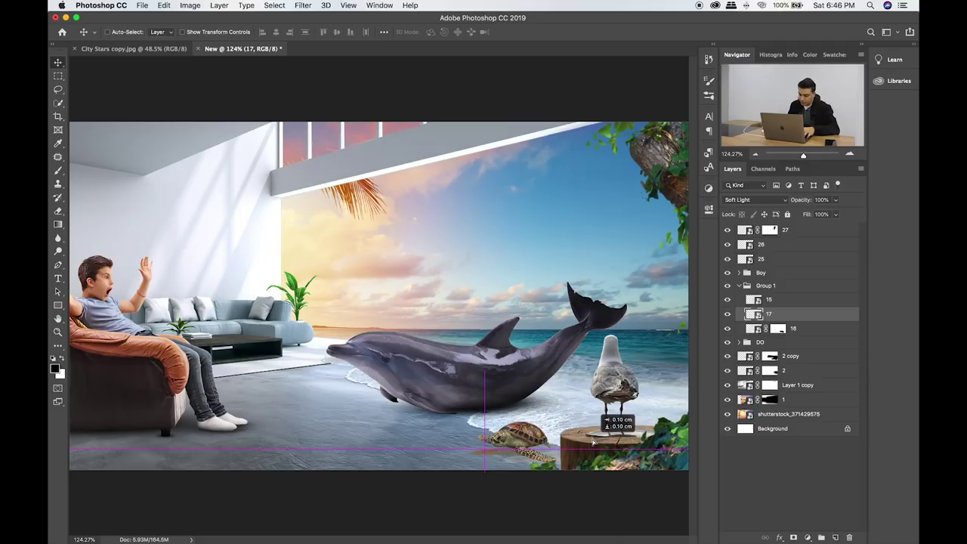
pyautogui.hotkey('shift', '+')
pyautogui.hotkey('shift', '+')
pyautogui.hotkey('shift', '+')
pyautogui.hotkey('shift', '+')
pyautogui.hotkey('shift', '+')
pyautogui.hotkey('shift', '+')
pyautogui.hotkey('shift', '+')
pyautogui.hotkey('shift', '+')
pyautogui.hotkey('shift', '+')
pyautogui.hotkey('shift', '+')
pyautogui.hotkey('shift', '+')
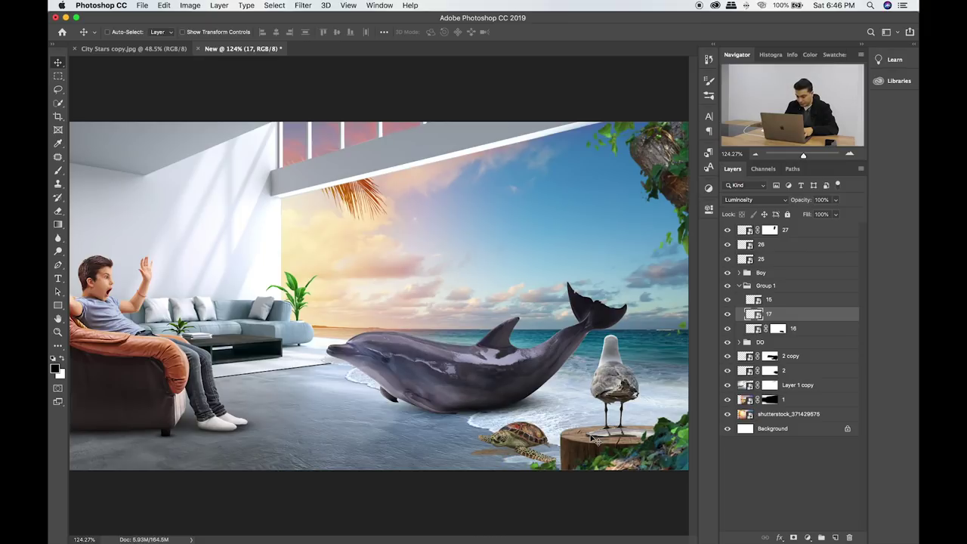
pyautogui.hotkey('shift', '+')
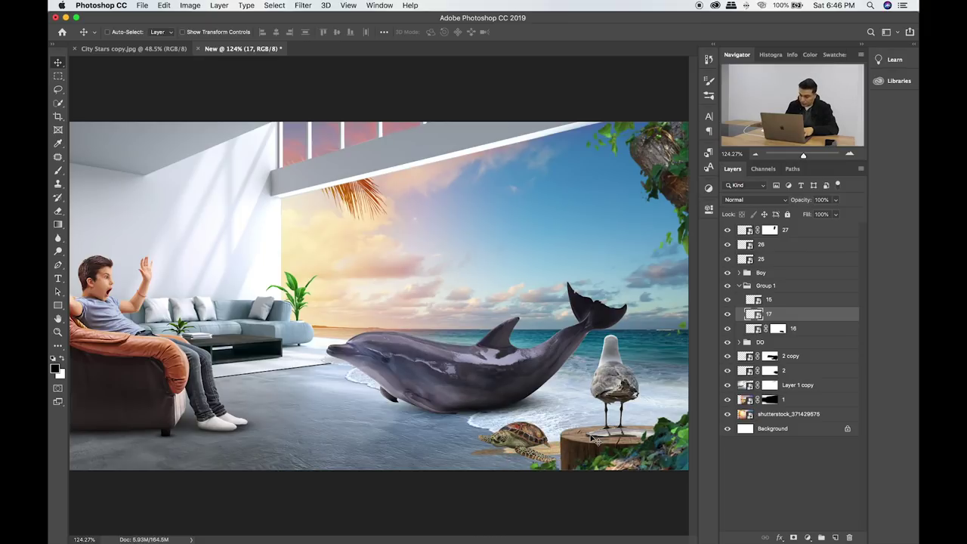
pyautogui.hotkey('shift', '+')
pyautogui.hotkey('ctrl', '+')
pyautogui.hotkey('ctrl', '+')
pyautogui.hotkey('ctrl', '+')
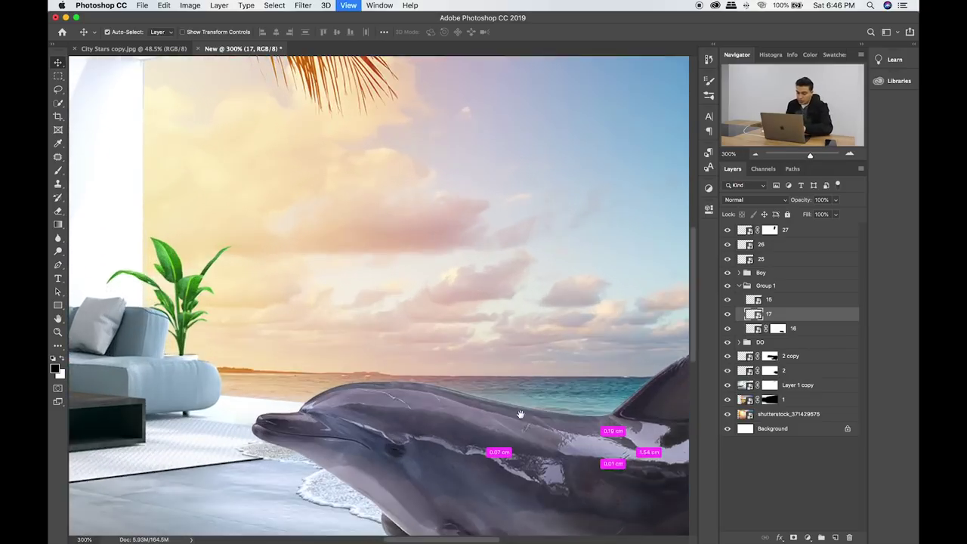
# Add a new empty layer above turtle layer 15 and get ready to paint with the brush.
pyautogui.scroll(-5, 323, 250)
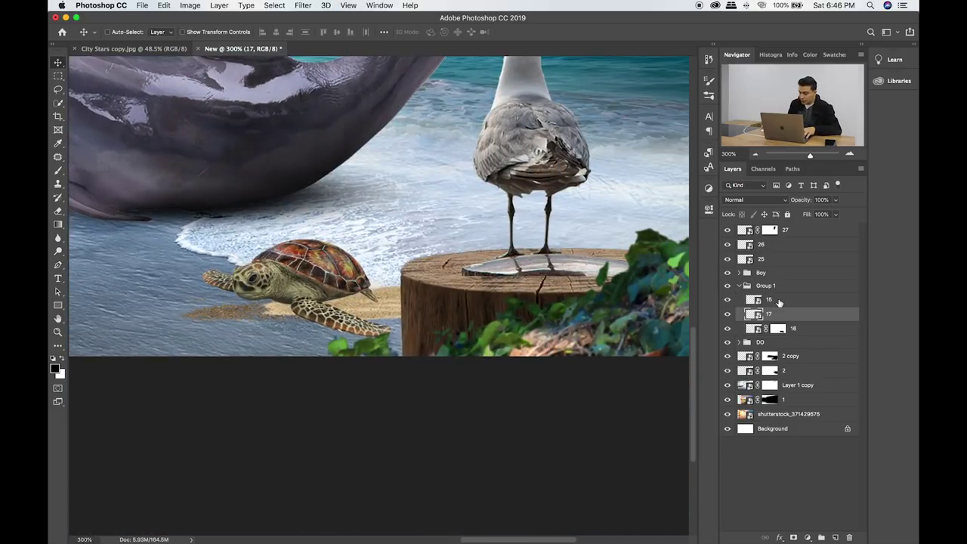
pyautogui.click(779, 302)
pyautogui.click(836, 537)
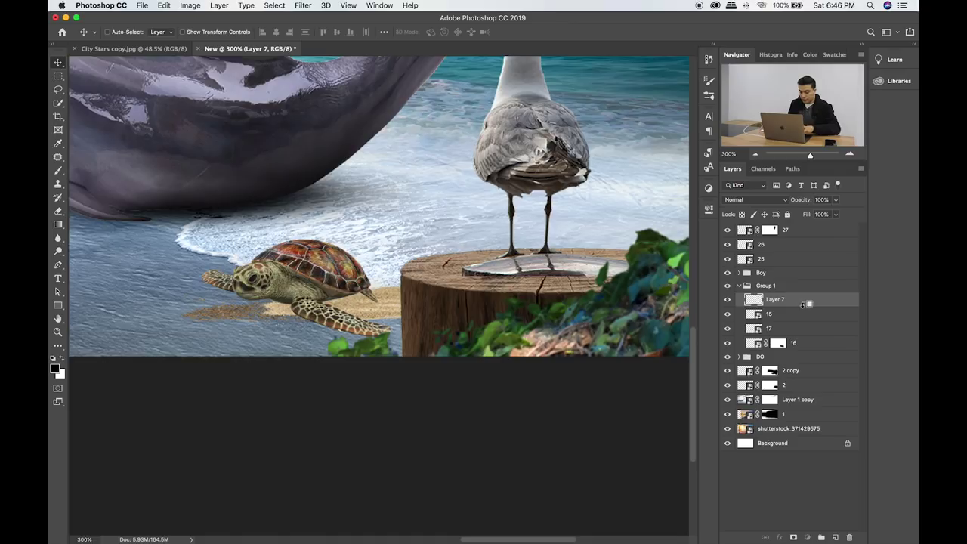
pyautogui.press('b')
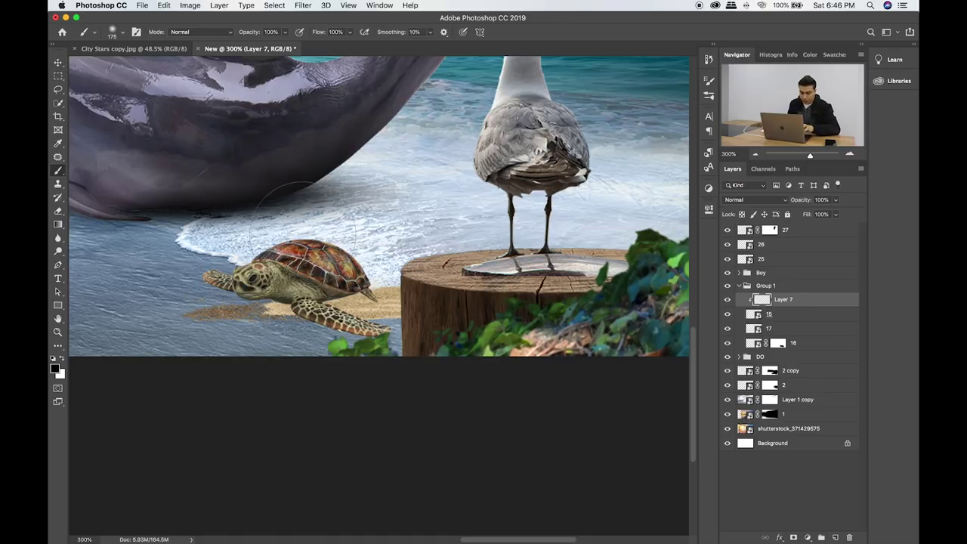
pyautogui.press('x')
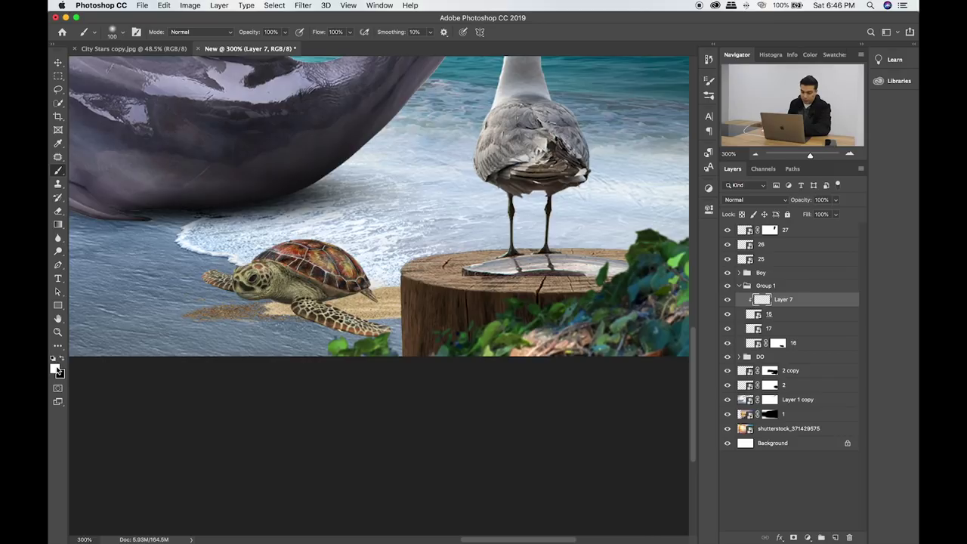
# Choose a bright saturated orange and paint it over the turtle's shell.
pyautogui.click(58, 371)
pyautogui.moveTo(488, 291); pyautogui.dragTo(490, 310)
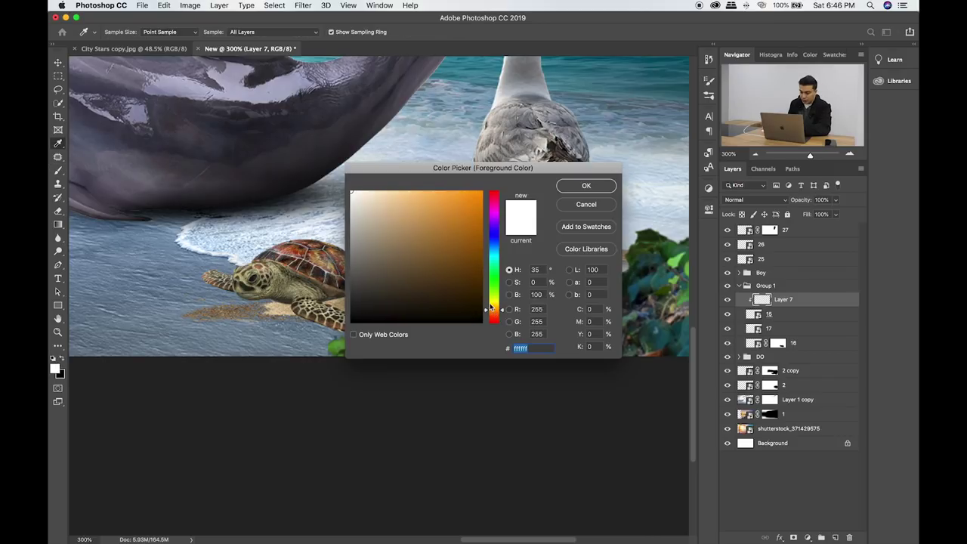
pyautogui.click(481, 192)
pyautogui.click(588, 186)
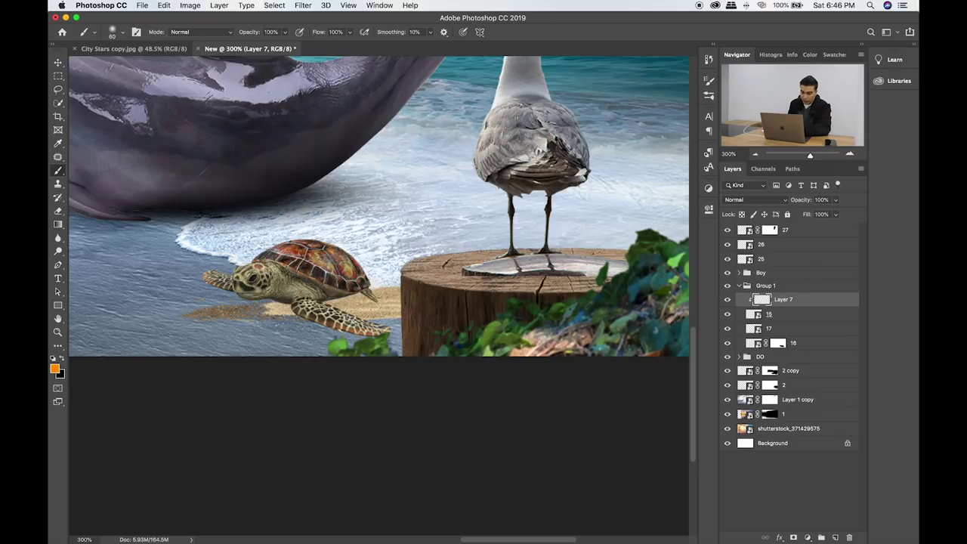
pyautogui.moveTo(348, 257)
pyautogui.mouseDown()
pyautogui.moveTo(308, 243)
pyautogui.moveTo(328, 245)
pyautogui.mouseUp()
pyautogui.press('[')
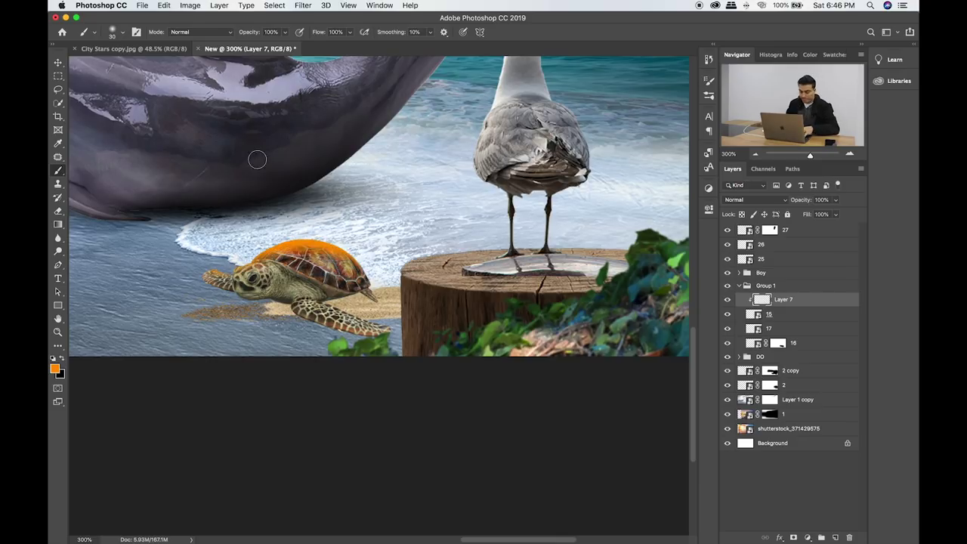
# Set the orange paint layer's blend mode to Soft Light.
pyautogui.press('v')
pyautogui.hotkey('shift', '+')
pyautogui.hotkey('shift', '+')
pyautogui.hotkey('shift', '+')
pyautogui.hotkey('shift', '+')
pyautogui.hotkey('shift', '+')
pyautogui.hotkey('shift', '+')
pyautogui.hotkey('shift', '+')
pyautogui.hotkey('shift', '+')
pyautogui.hotkey('shift', '+')
pyautogui.hotkey('shift', '+')
pyautogui.hotkey('shift', '+')
pyautogui.hotkey('shift', '+')
pyautogui.hotkey('shift', '+')
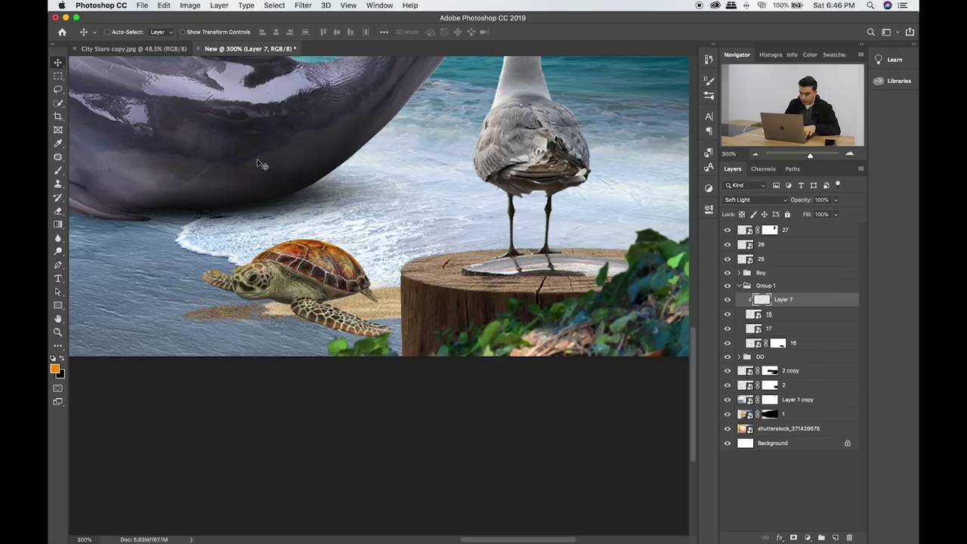
pyautogui.hotkey('shift', '+')
pyautogui.hotkey('shift', '-')
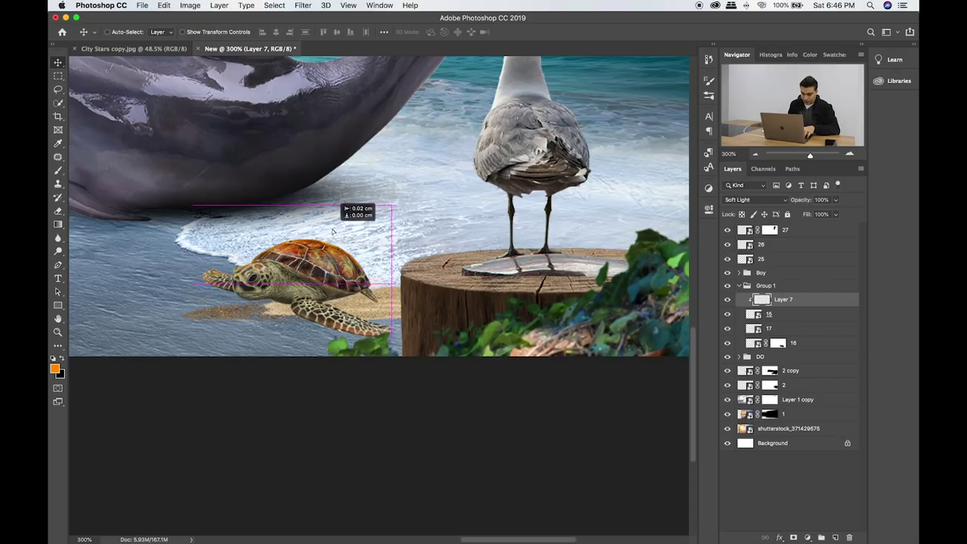
pyautogui.click(785, 318)
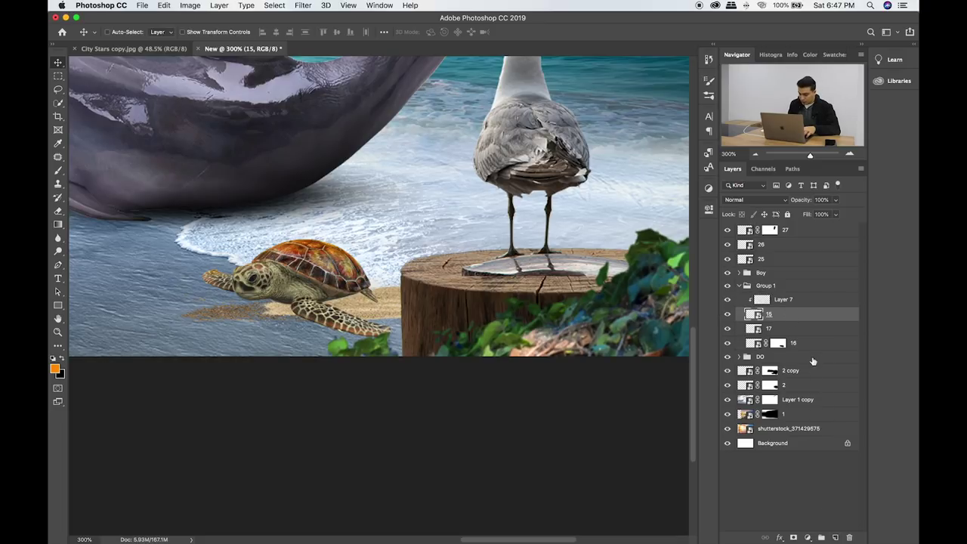
# Add a new layer above sand layer 17 and paint a soft black dab on it.
pyautogui.click(804, 331)
pyautogui.click(835, 538)
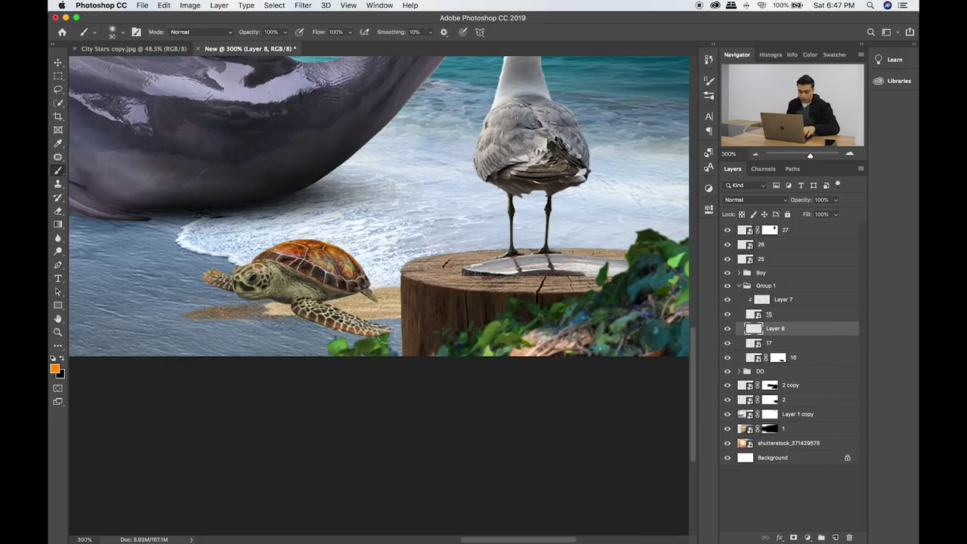
pyautogui.press('z')
pyautogui.press('x')
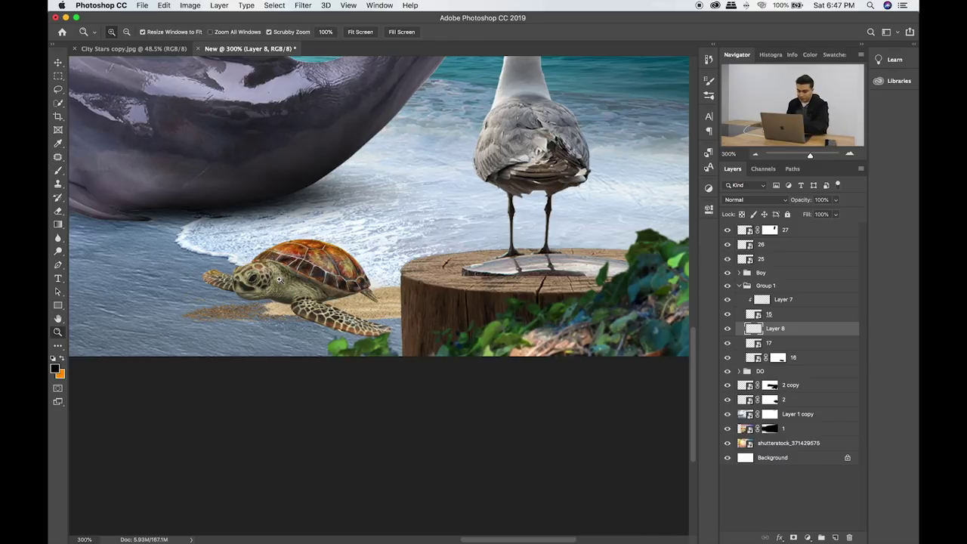
pyautogui.press('b')
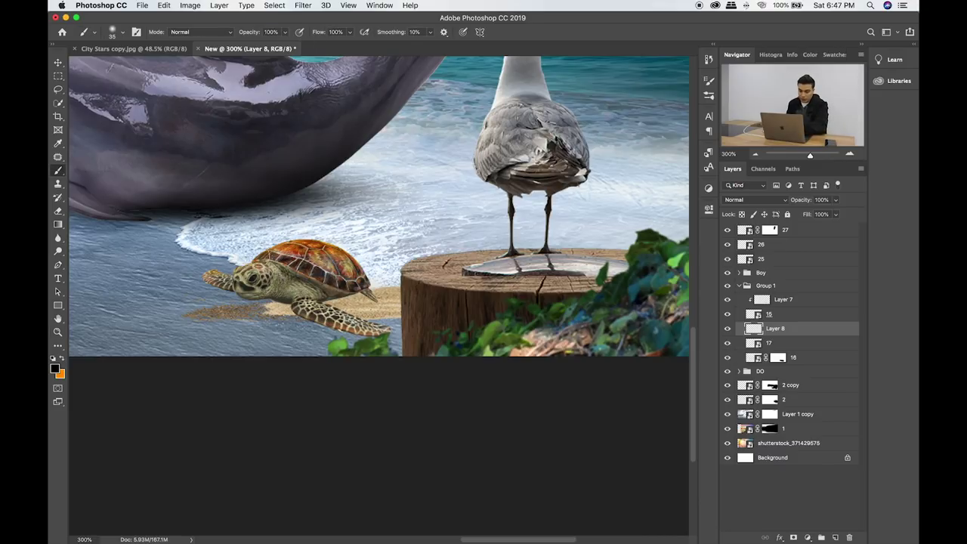
pyautogui.click(318, 208)
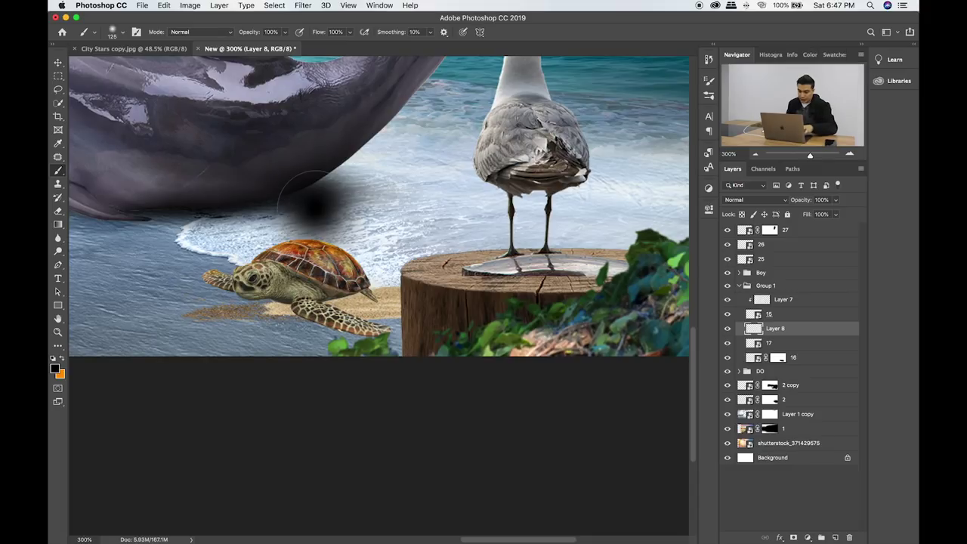
# Squash and enlarge the black dab into a flat shadow beneath the turtle.
pyautogui.hotkey('ctrl', 't')
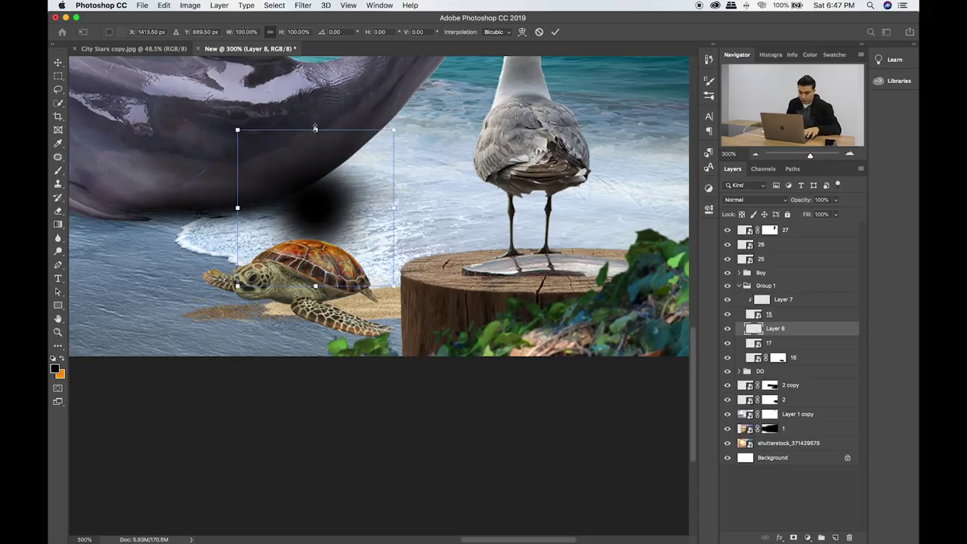
pyautogui.moveTo(315, 127)
pyautogui.mouseDown()
pyautogui.moveTo(315, 286)
pyautogui.moveTo(339, 295)
pyautogui.mouseUp()
pyautogui.moveTo(390, 314)
pyautogui.mouseDown()
pyautogui.moveTo(427, 319)
pyautogui.moveTo(379, 304)
pyautogui.mouseUp()
pyautogui.press('Return')
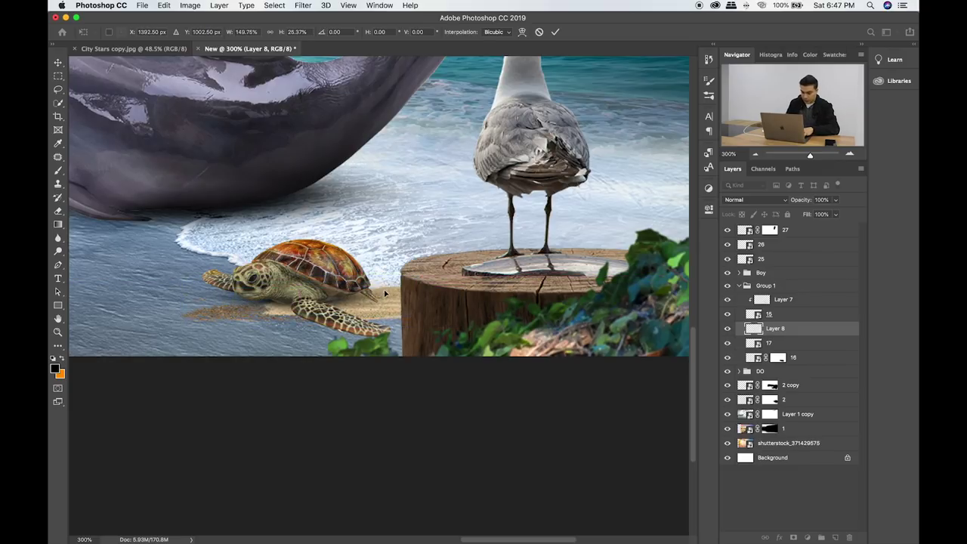
pyautogui.moveTo(362, 297); pyautogui.dragTo(382, 281)
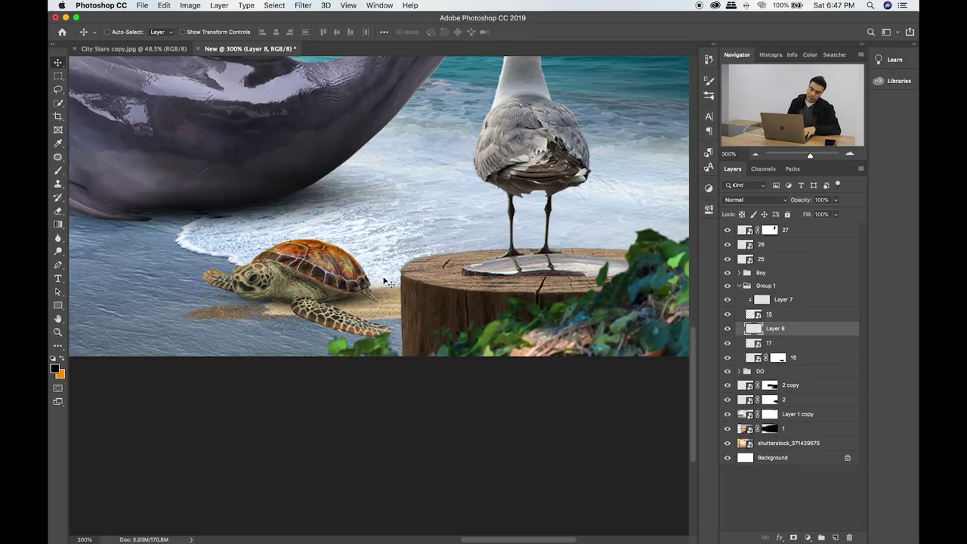
pyautogui.hotkey('ctrl', 't')
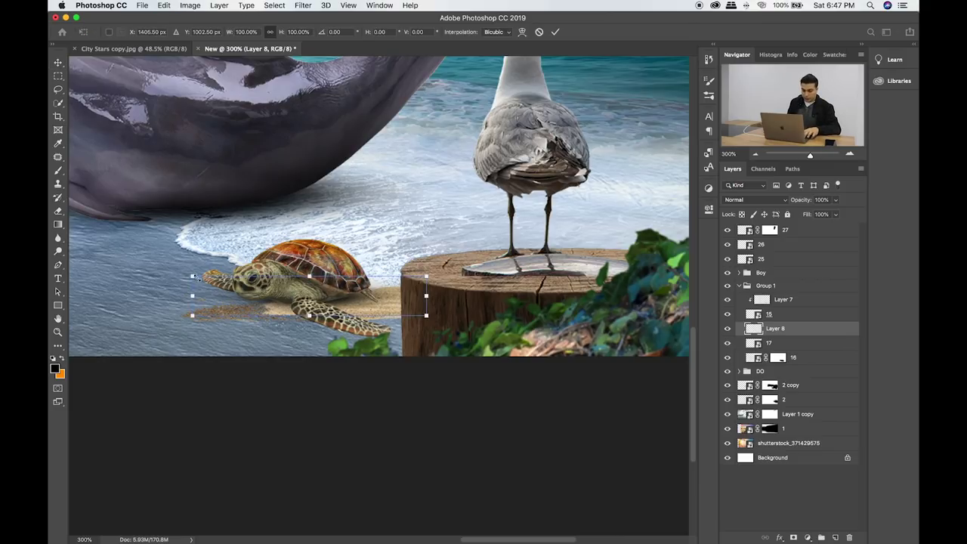
pyautogui.moveTo(193, 277); pyautogui.dragTo(142, 268)
pyautogui.moveTo(354, 304); pyautogui.dragTo(365, 310)
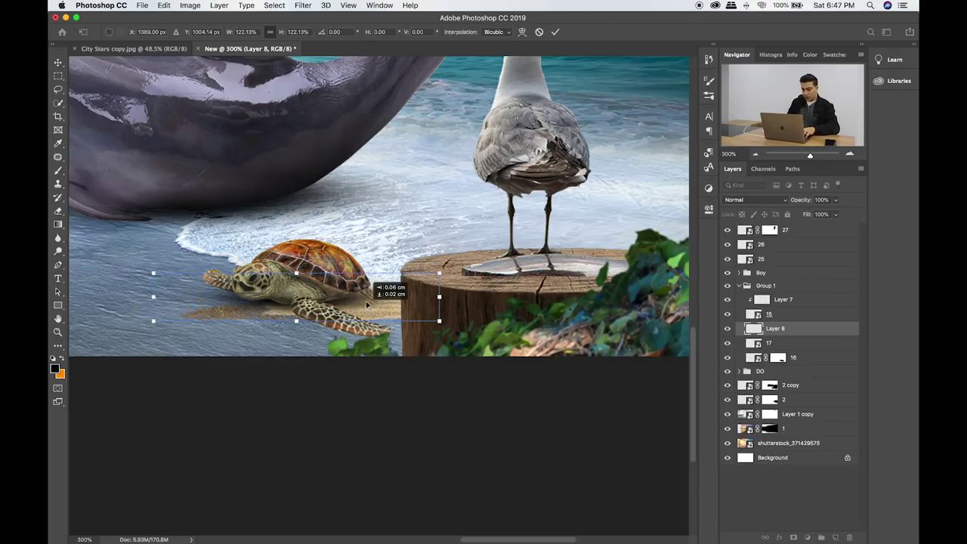
pyautogui.press('Return')
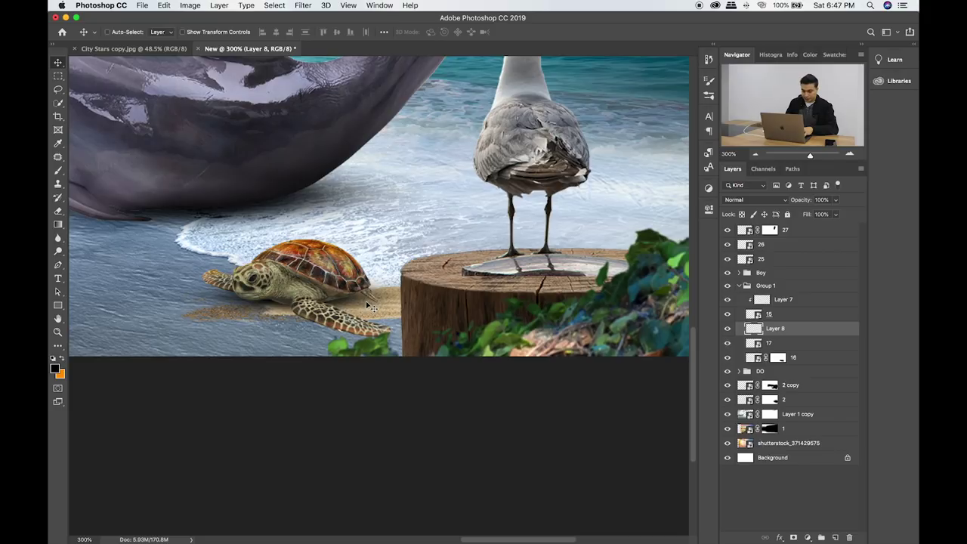
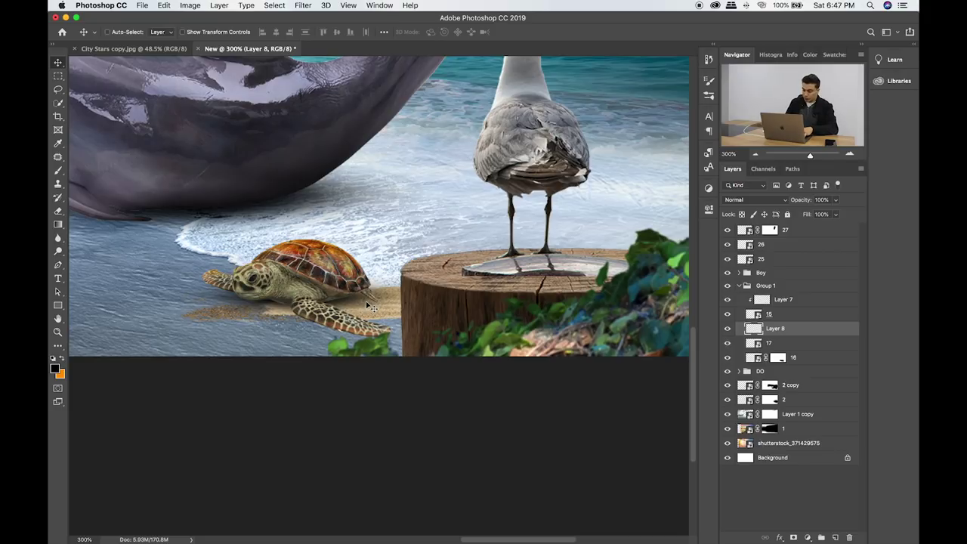
# Set Layer 8's turtle shadow to Overlay and select the sand patch layer 17.
pyautogui.hotkey('shift', '+')
pyautogui.hotkey('shift', '+')
pyautogui.hotkey('shift', '+')
pyautogui.hotkey('shift', '+')
pyautogui.hotkey('shift', '+')
pyautogui.hotkey('shift', '+')
pyautogui.hotkey('shift', '+')
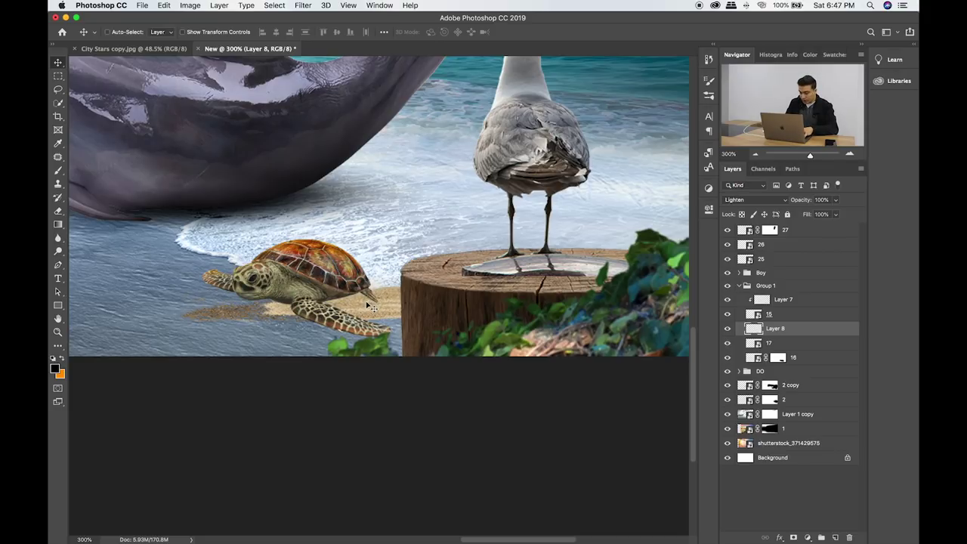
pyautogui.hotkey('shift', '+')
pyautogui.hotkey('shift', '+')
pyautogui.hotkey('shift', '+')
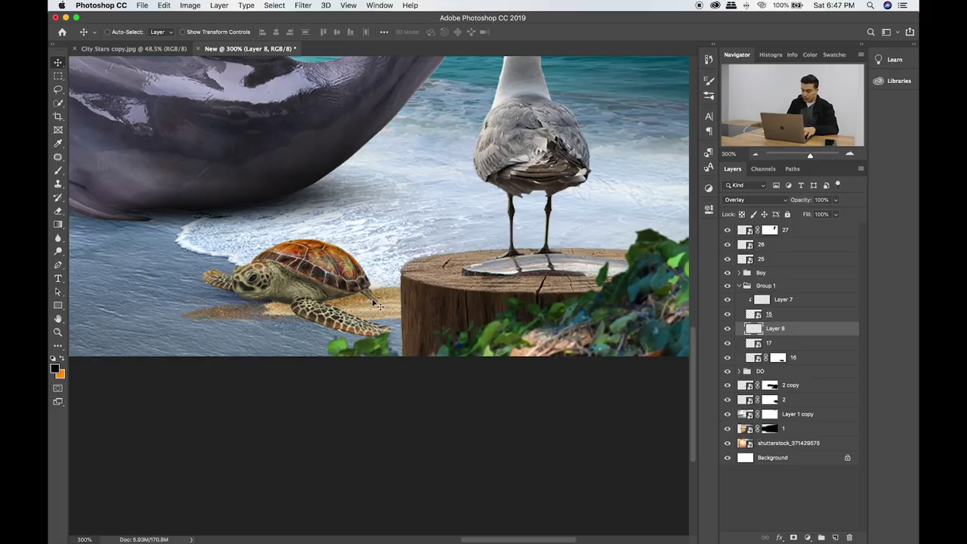
pyautogui.click(729, 344)
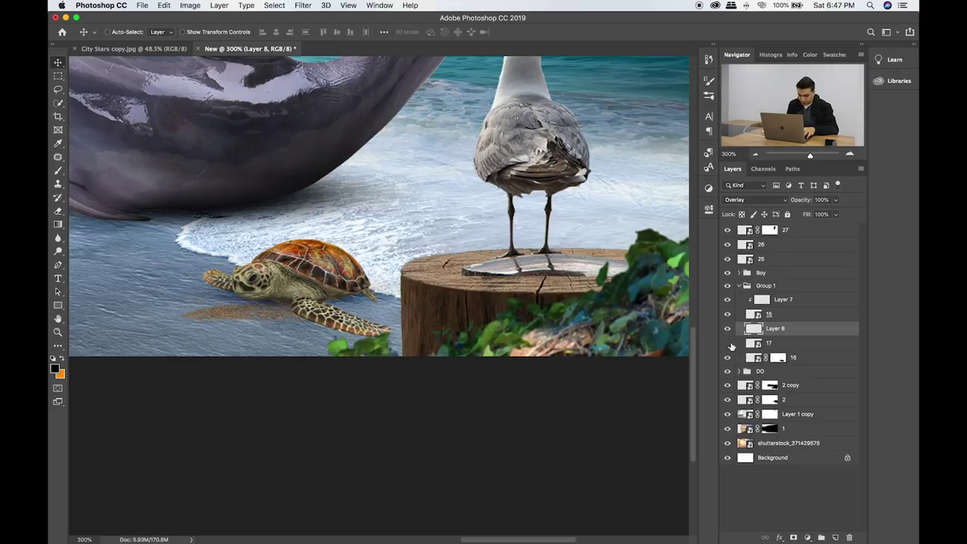
pyautogui.click(767, 346)
pyautogui.click(728, 344)
# Drag the sand patch into place beneath the turtle near the stump.
pyautogui.moveTo(349, 305); pyautogui.dragTo(347, 306)
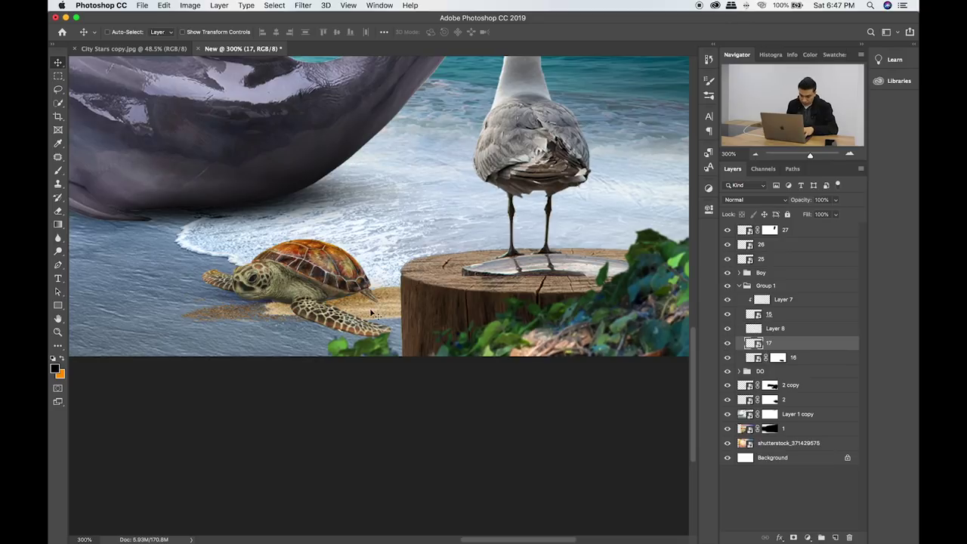
pyautogui.moveTo(347, 305)
pyautogui.mouseDown()
pyautogui.moveTo(301, 302)
pyautogui.moveTo(216, 365)
pyautogui.mouseUp()
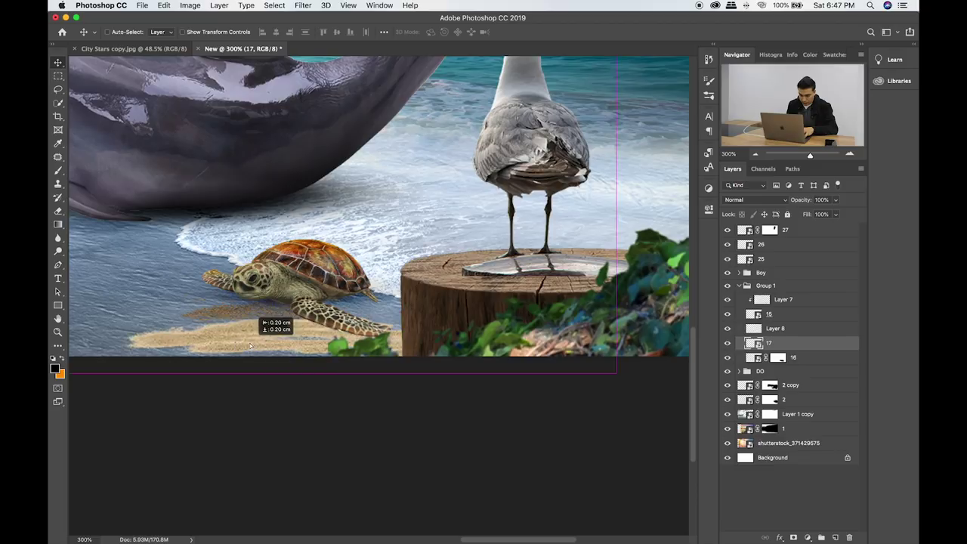
pyautogui.moveTo(217, 365)
pyautogui.mouseDown()
pyautogui.moveTo(527, 306)
pyautogui.moveTo(467, 316)
pyautogui.moveTo(485, 316)
pyautogui.mouseUp()
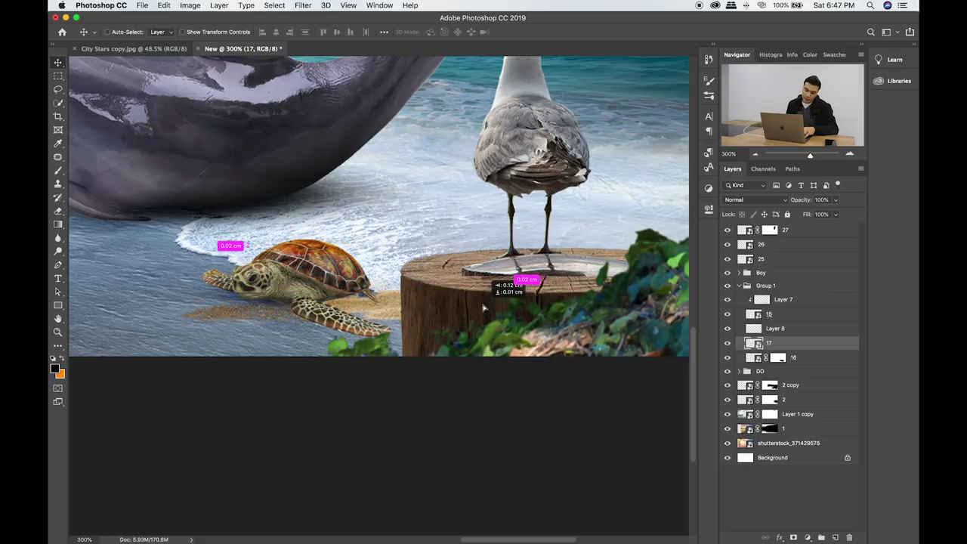
pyautogui.moveTo(485, 315); pyautogui.dragTo(487, 308)
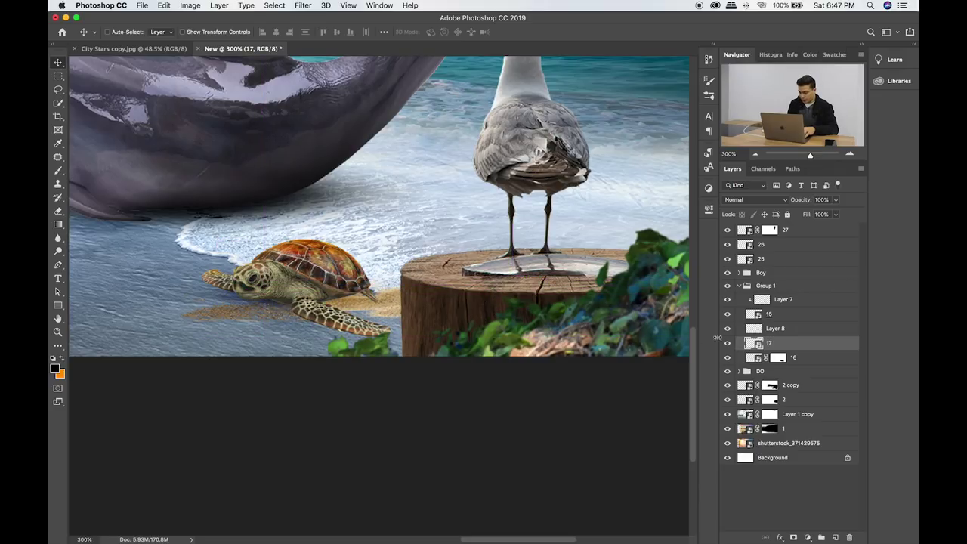
pyautogui.hotkey('ctrl', '+')
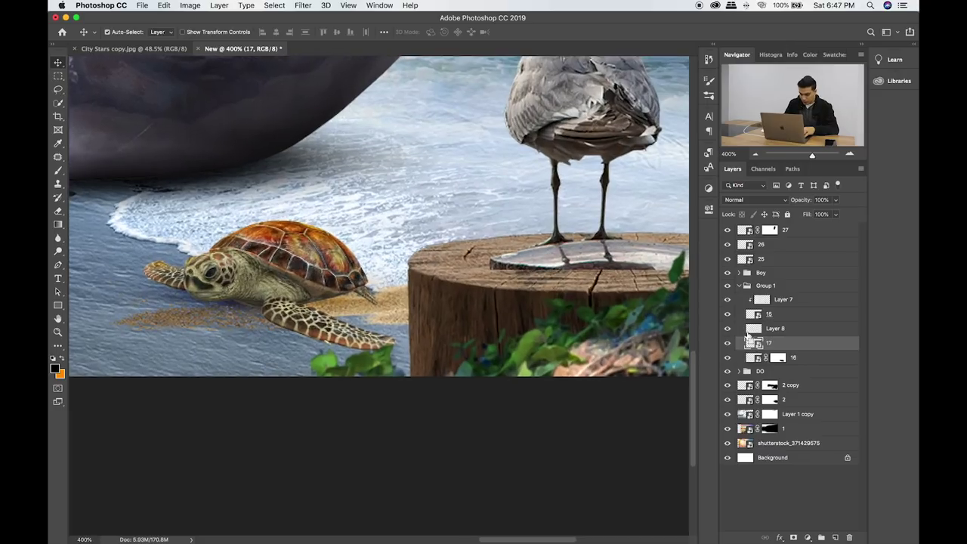
# Add a clipped layer above layer 15 and paint dark shadow under the turtle's shell, belly and side.
pyautogui.click(728, 313)
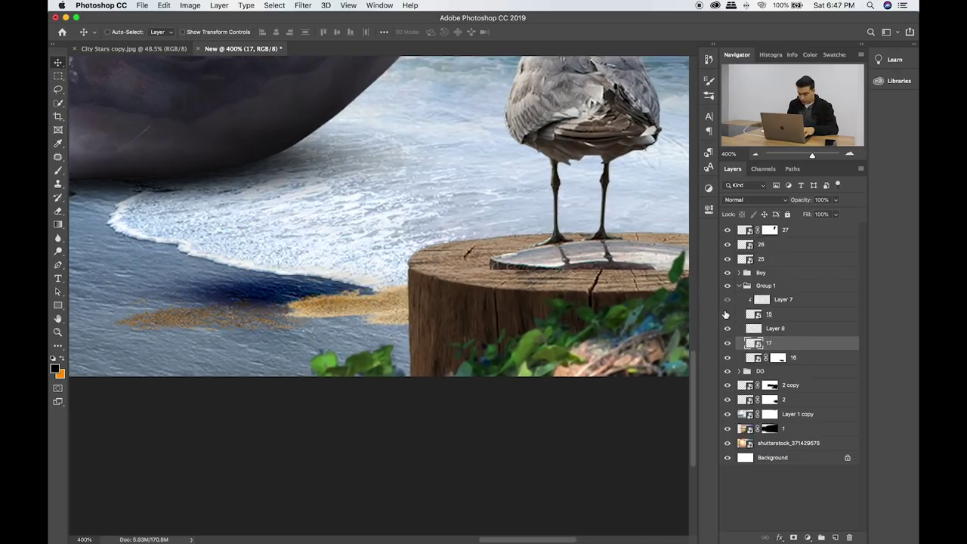
pyautogui.click(801, 300)
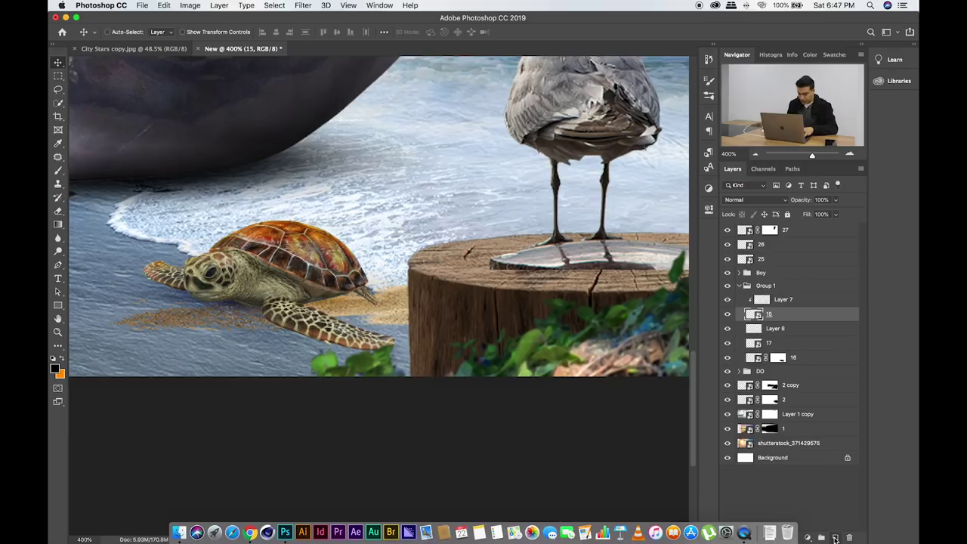
pyautogui.click(835, 537)
pyautogui.press('b')
pyautogui.press('[')
pyautogui.press('[')
pyautogui.press('[')
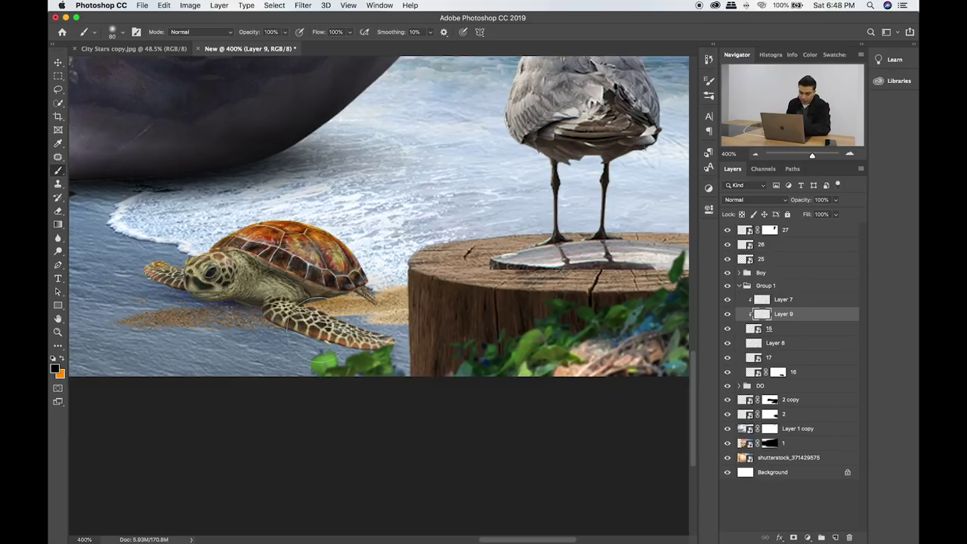
pyautogui.press('[')
pyautogui.moveTo(362, 294)
pyautogui.mouseDown()
pyautogui.moveTo(332, 322)
pyautogui.moveTo(302, 310)
pyautogui.moveTo(355, 295)
pyautogui.moveTo(386, 340)
pyautogui.mouseUp()
pyautogui.moveTo(331, 297)
pyautogui.mouseDown()
pyautogui.moveTo(302, 317)
pyautogui.moveTo(257, 313)
pyautogui.moveTo(363, 351)
pyautogui.mouseUp()
pyautogui.moveTo(272, 349)
pyautogui.mouseDown()
pyautogui.moveTo(227, 318)
pyautogui.moveTo(143, 292)
pyautogui.mouseUp()
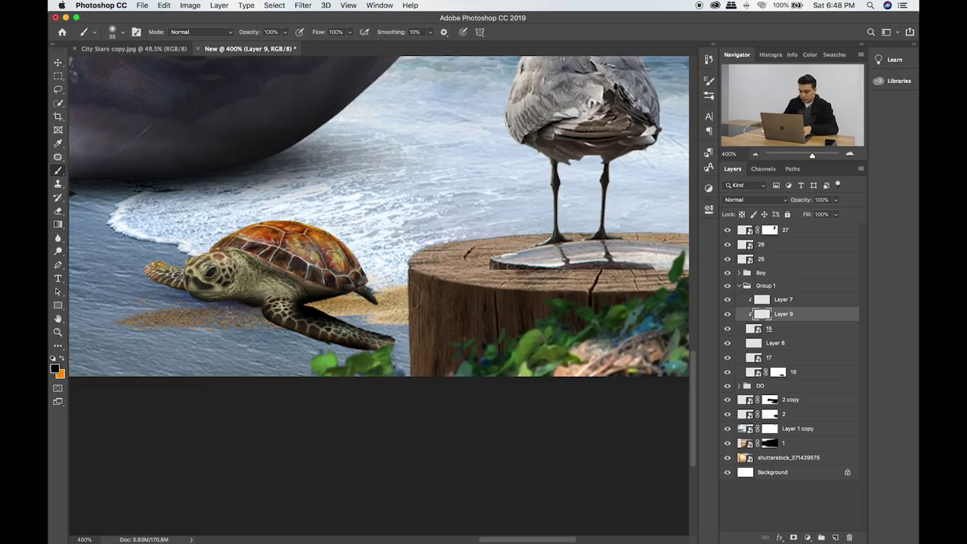
# Set the painted shadow layer's blend mode to Soft Light.
pyautogui.press('v')
pyautogui.hotkey('shift', 'alt', 'm')
pyautogui.hotkey('shift', '+')
pyautogui.hotkey('shift', '+')
pyautogui.hotkey('shift', '+')
pyautogui.hotkey('shift', '+')
pyautogui.hotkey('shift', '+')
pyautogui.hotkey('shift', '+')
pyautogui.hotkey('shift', '+')
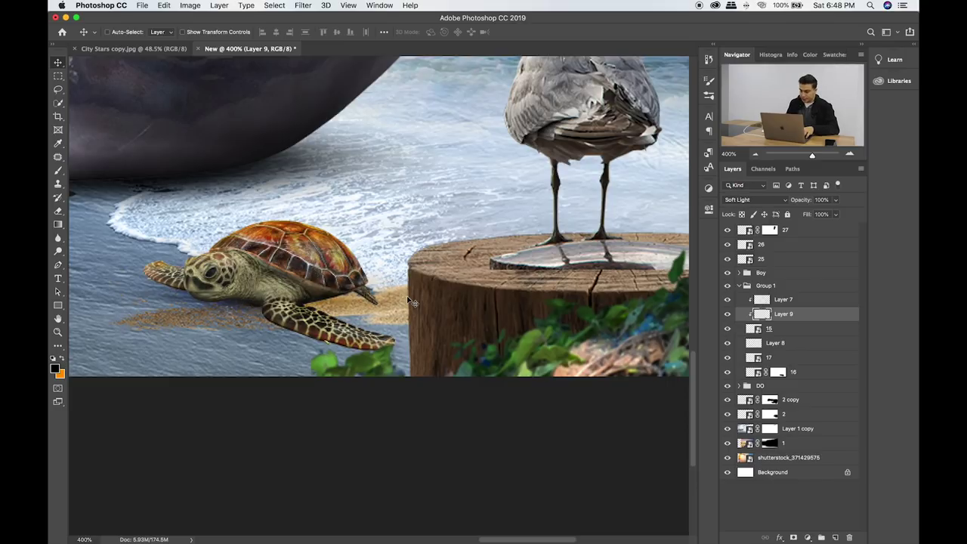
# Select Layer 7 through Layer 8 and nudge the turtle and shadows down and right.
pyautogui.click(802, 302)
pyautogui.keyDown('shift'); pyautogui.click(797, 333); pyautogui.keyUp('shift')
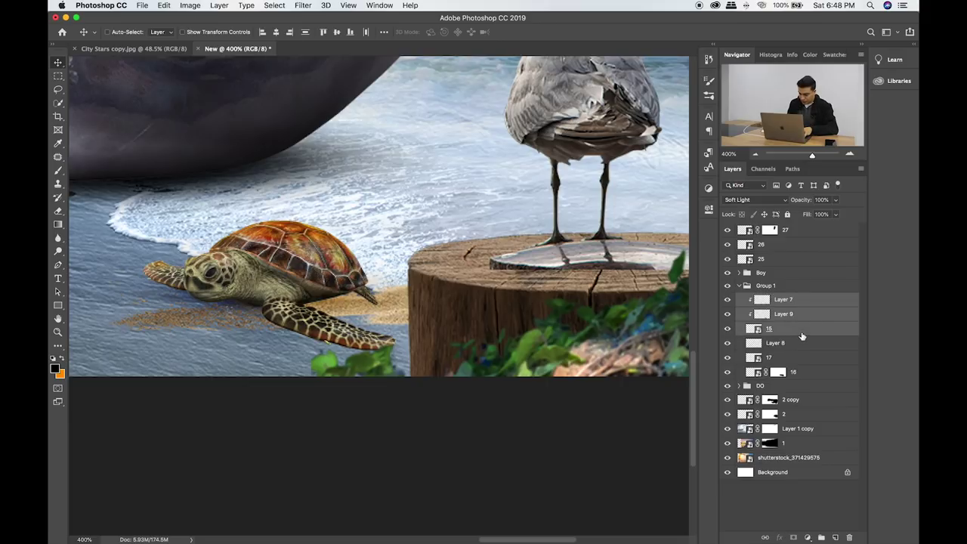
pyautogui.keyDown('shift'); pyautogui.click(803, 344); pyautogui.keyUp('shift')
pyautogui.press('Down')
pyautogui.press('Down')
pyautogui.press('Down')
pyautogui.press('Right')
pyautogui.press('Right')
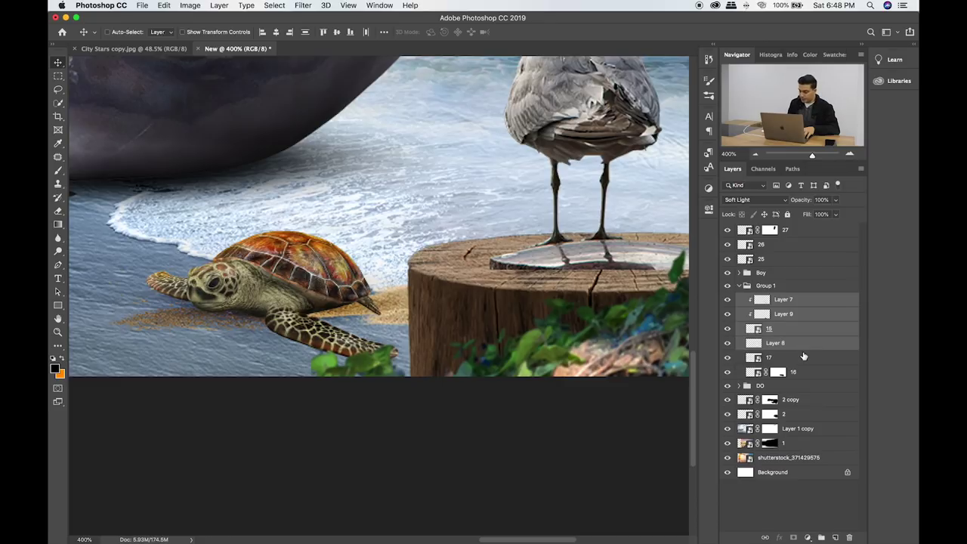
# Add Layer 10 above Layer 8, brush an 80-size dark stroke and squash it flat.
pyautogui.click(803, 344)
pyautogui.click(836, 536)
pyautogui.press('b')
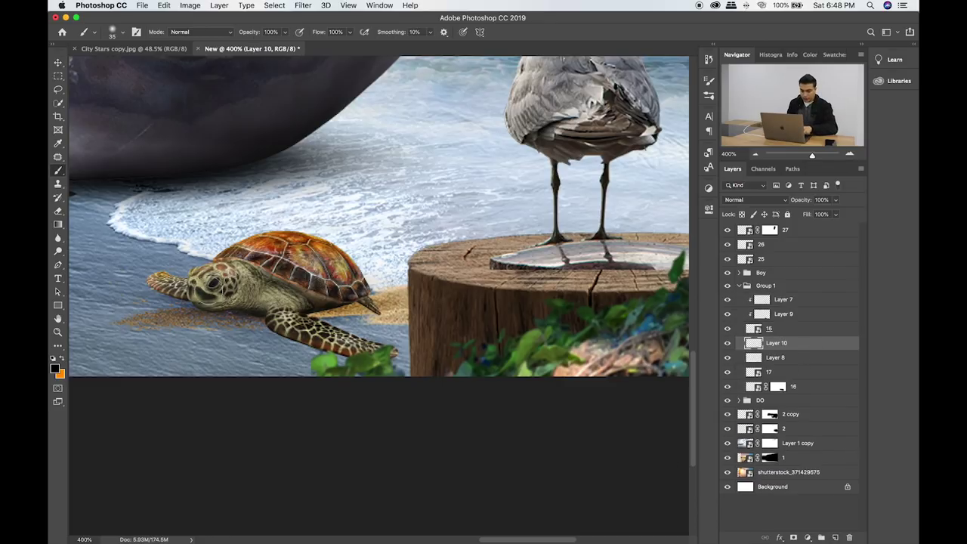
pyautogui.press(']')
pyautogui.press(']')
pyautogui.moveTo(250, 241); pyautogui.dragTo(215, 238)
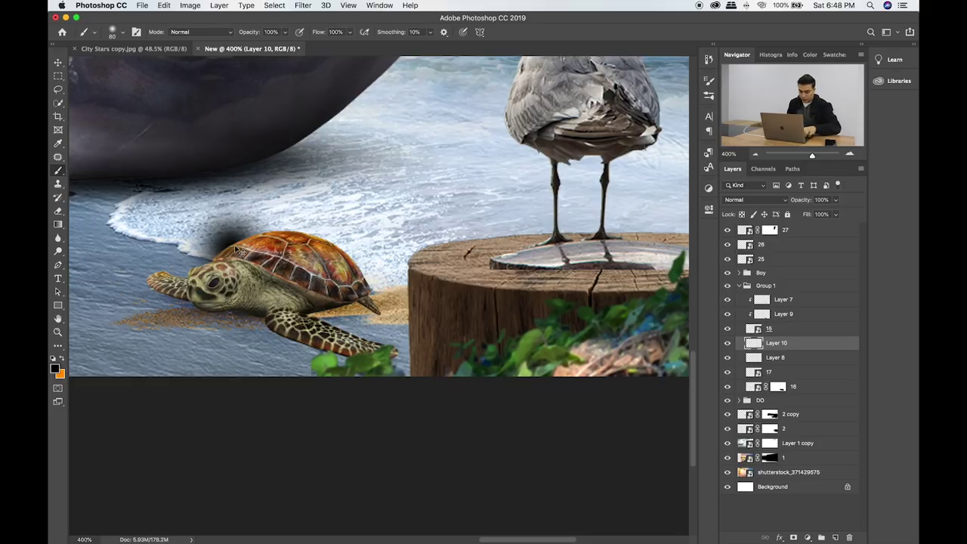
pyautogui.hotkey('ctrl', 't')
pyautogui.moveTo(231, 182); pyautogui.dragTo(231, 306)
pyautogui.press('Return')
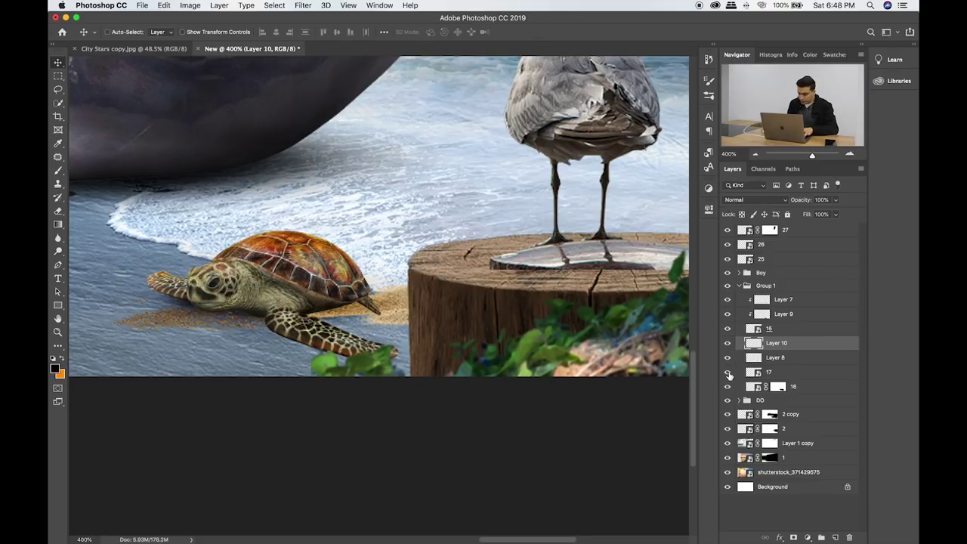
# Hide the sand patch layer 17 and reposition layer 16's content.
pyautogui.click(727, 372)
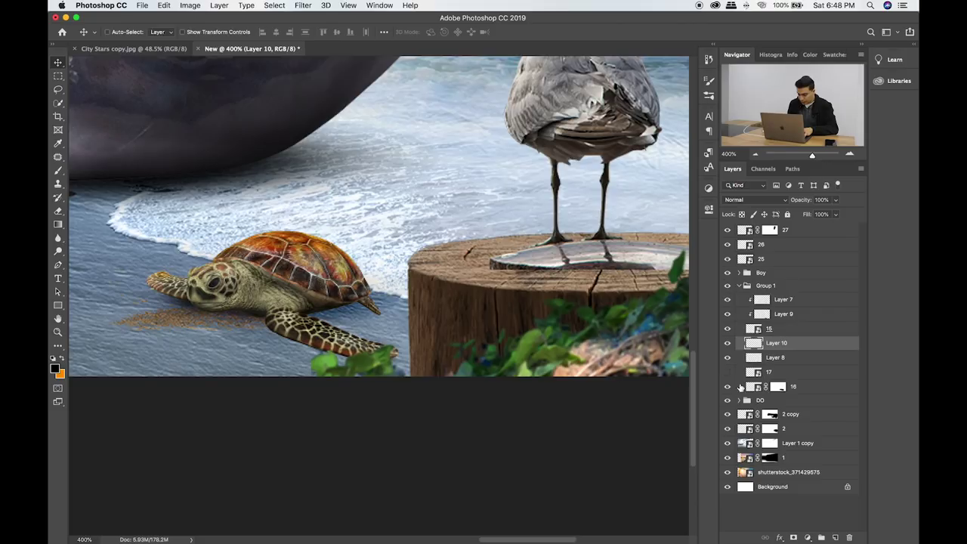
pyautogui.click(743, 387)
pyautogui.moveTo(392, 344)
pyautogui.mouseDown()
pyautogui.moveTo(412, 350)
pyautogui.moveTo(391, 357)
pyautogui.mouseUp()
pyautogui.moveTo(408, 319); pyautogui.dragTo(401, 317)
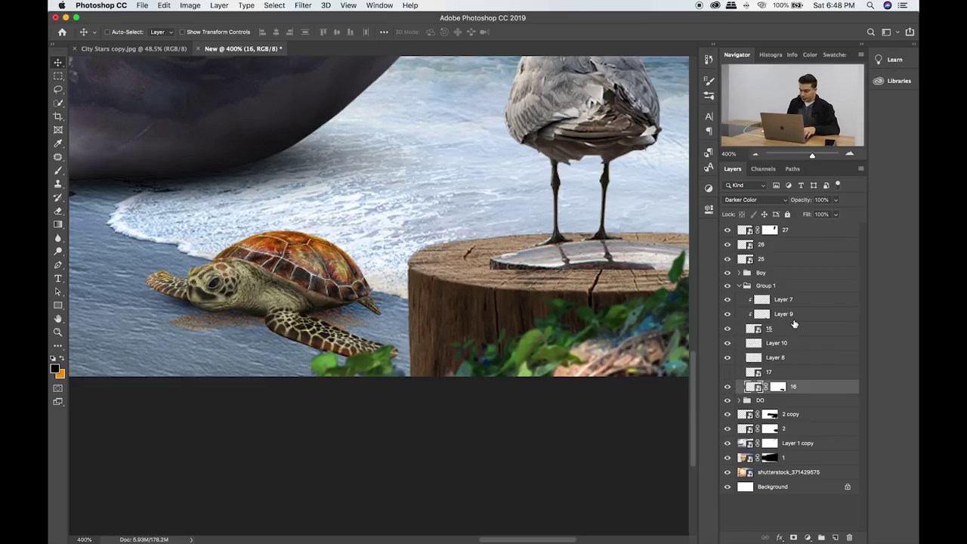
# Duplicate the flattened Layer 10 shadow and position the copy under the turtle.
pyautogui.click(796, 360)
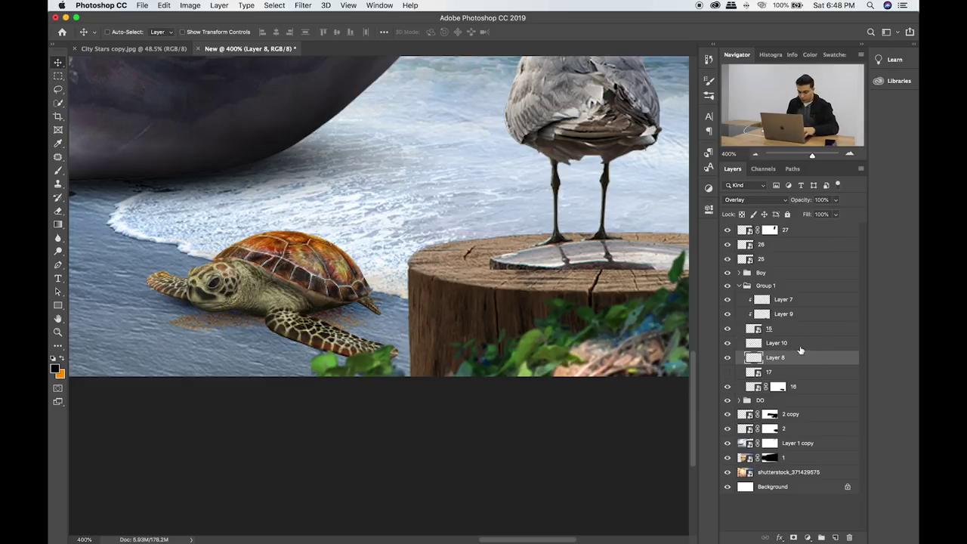
pyautogui.moveTo(246, 325); pyautogui.dragTo(406, 334)
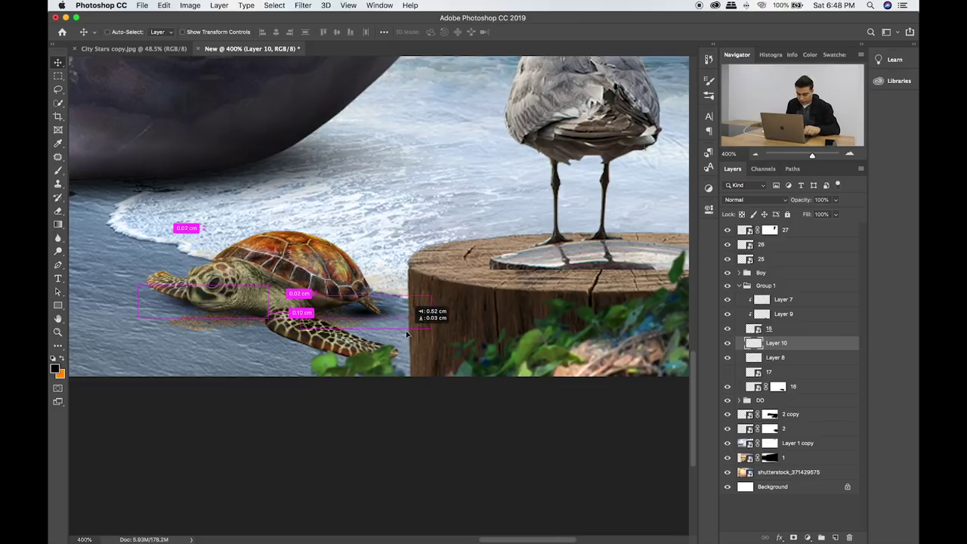
pyautogui.moveTo(406, 334)
pyautogui.mouseDown()
pyautogui.moveTo(400, 321)
pyautogui.moveTo(387, 322)
pyautogui.mouseUp()
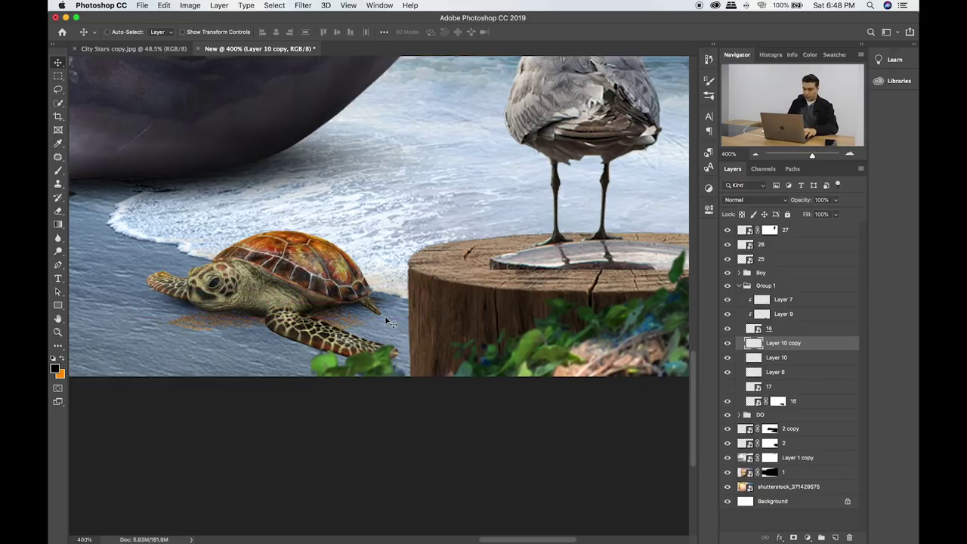
pyautogui.click(834, 302)
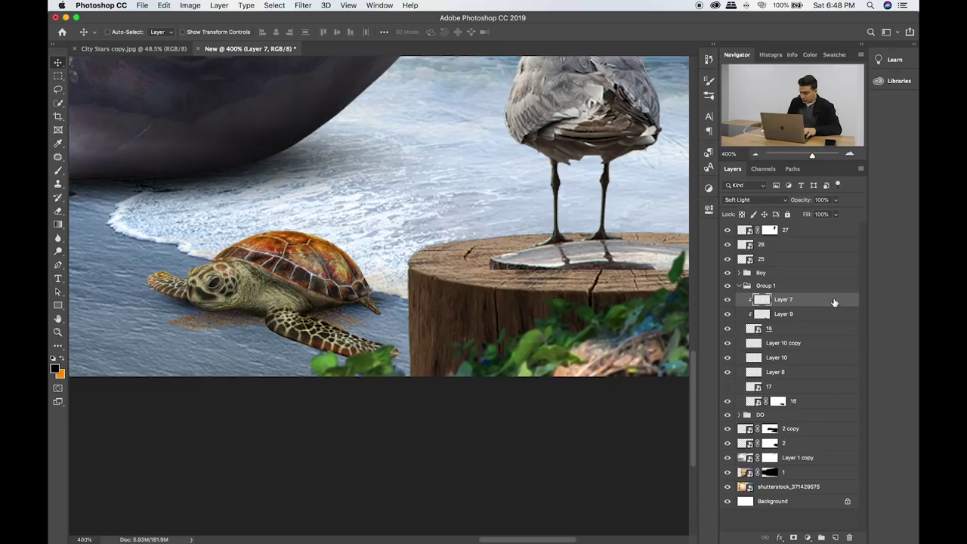
# Add a new layer clipped to Layer 7 and brush white over the turtle's shell.
pyautogui.click(836, 537)
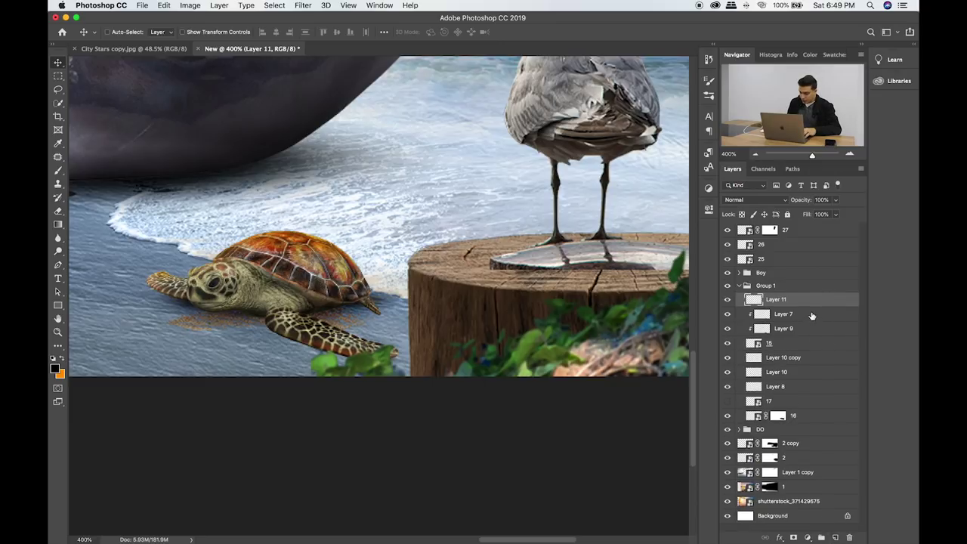
pyautogui.keyDown('alt'); pyautogui.click(814, 306); pyautogui.keyUp('alt')
pyautogui.press('b')
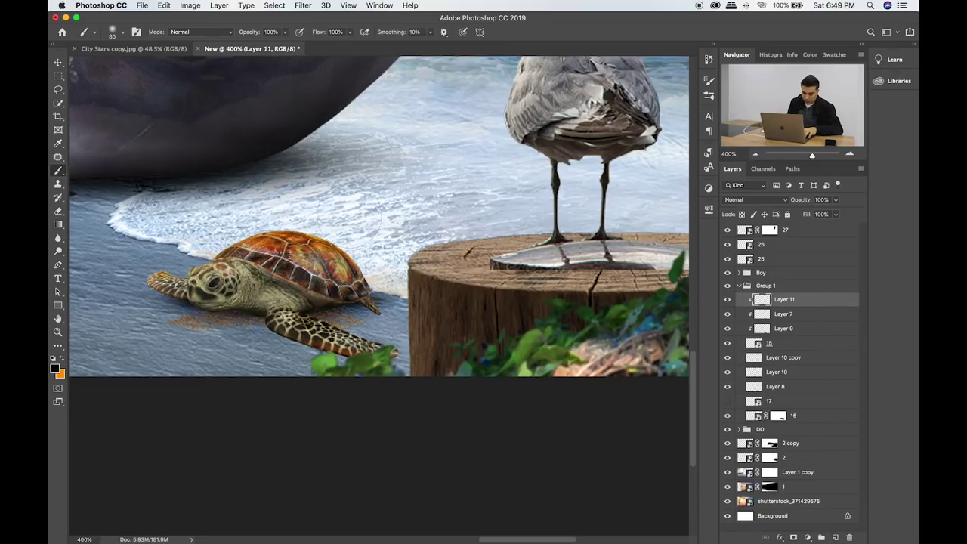
pyautogui.press('x')
pyautogui.click(55, 369)
pyautogui.moveTo(444, 243); pyautogui.dragTo(323, 176)
pyautogui.click(597, 192)
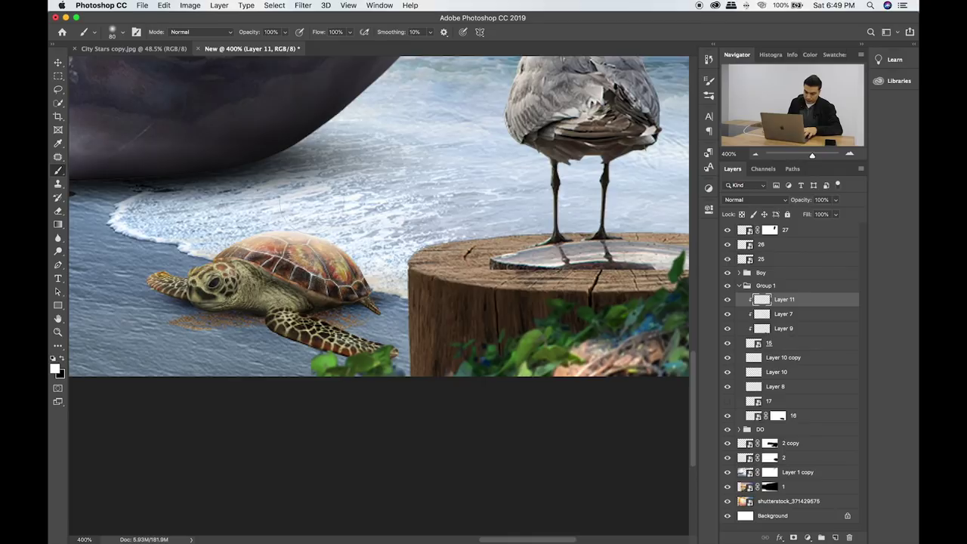
pyautogui.moveTo(306, 219); pyautogui.dragTo(217, 260)
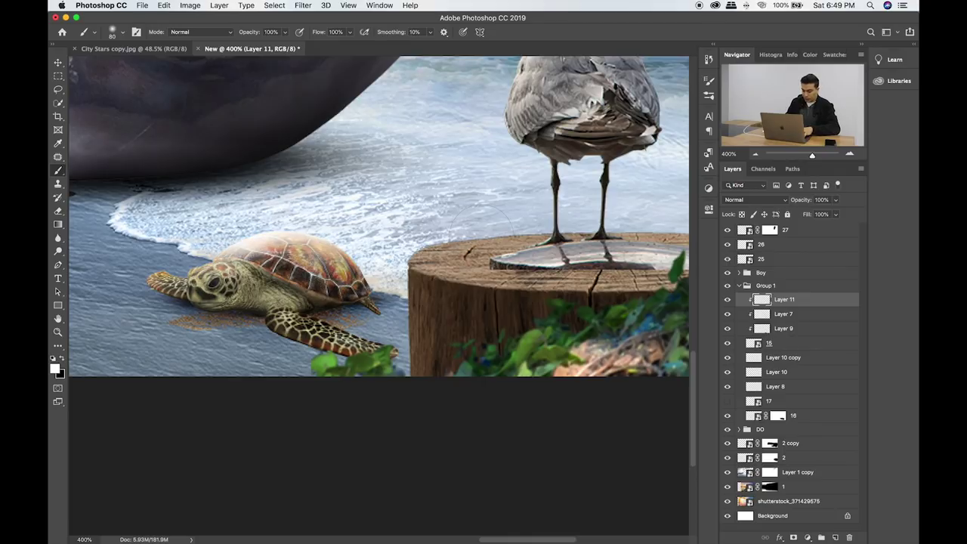
# Cycle the shell layer's blend mode until it settles on Soft Light.
pyautogui.press('v')
pyautogui.hotkey('shift', '+')
pyautogui.hotkey('shift', '+')
pyautogui.hotkey('shift', '+')
pyautogui.hotkey('shift', '+')
pyautogui.hotkey('shift', '+')
pyautogui.hotkey('shift', '+')
pyautogui.hotkey('shift', '+')
pyautogui.hotkey('shift', '+')
pyautogui.hotkey('shift', '+')
pyautogui.hotkey('shift', '+')
pyautogui.hotkey('shift', '-')
pyautogui.hotkey('shift', '+')
pyautogui.hotkey('shift', '+')
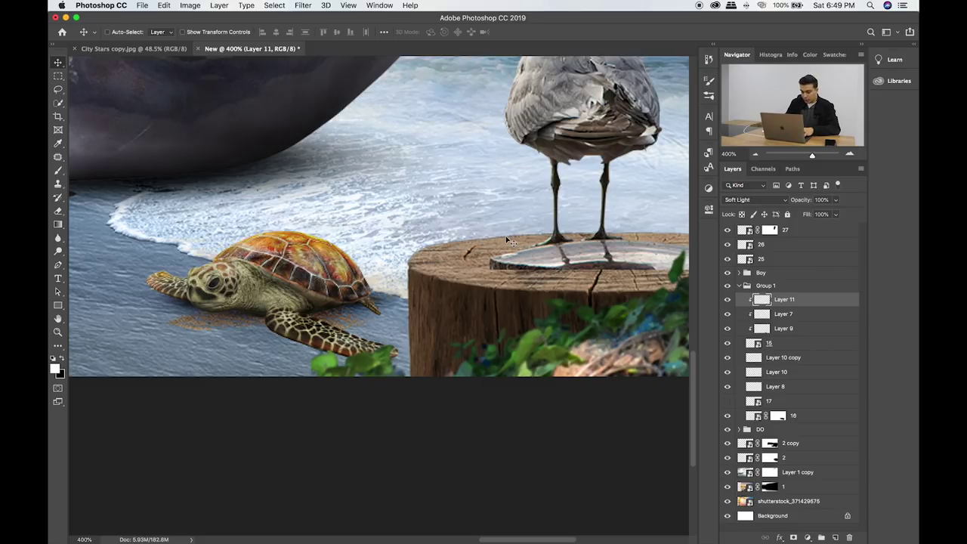
pyautogui.hotkey('shift', '+')
pyautogui.hotkey('shift', '+')
pyautogui.hotkey('shift', '+')
pyautogui.hotkey('shift', '+')
pyautogui.hotkey('shift', '+')
pyautogui.hotkey('shift', '+')
pyautogui.hotkey('shift', '-')
pyautogui.hotkey('shift', '-')
pyautogui.hotkey('shift', '-')
pyautogui.hotkey('shift', '-')
pyautogui.hotkey('shift', '-')
pyautogui.hotkey('shift', '-')
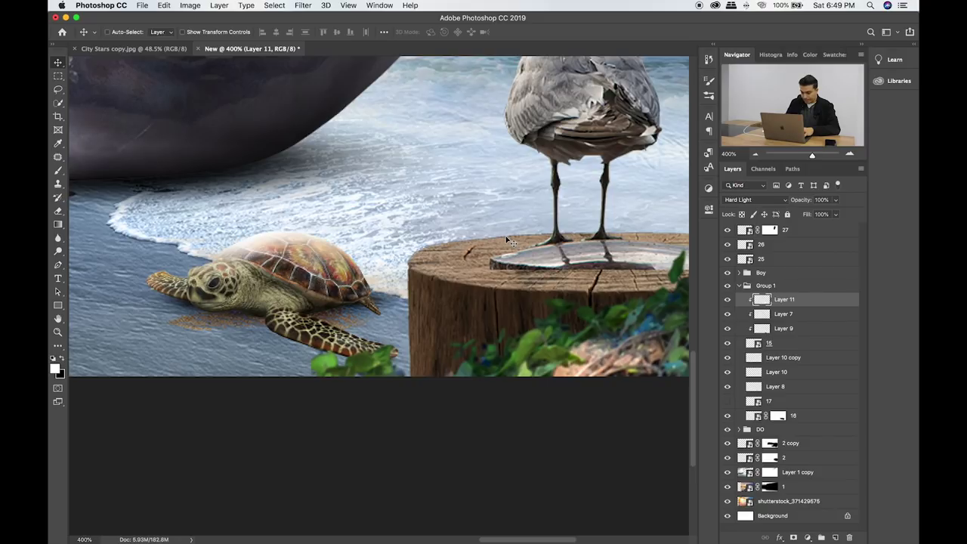
pyautogui.hotkey('shift', '-')
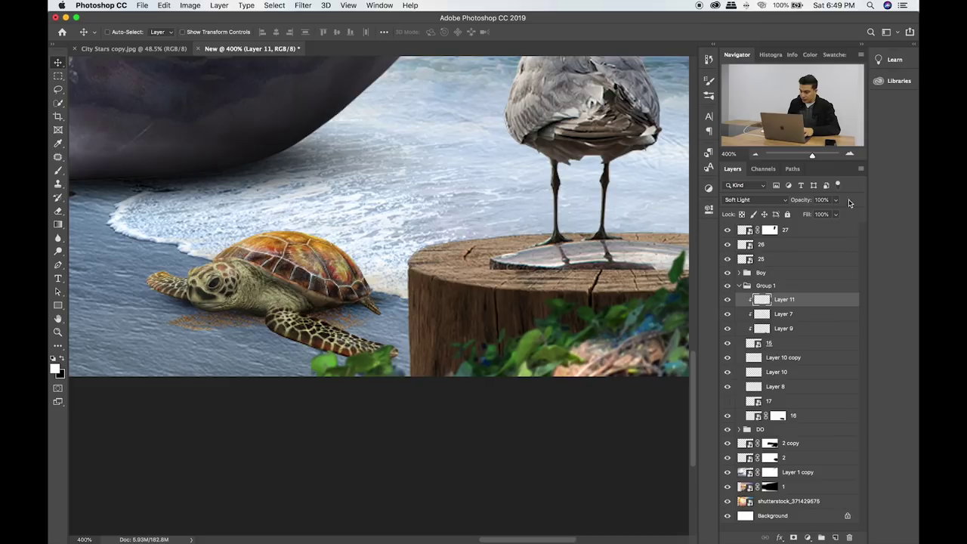
pyautogui.hotkey('shift', '-')
pyautogui.hotkey('shift', '+')
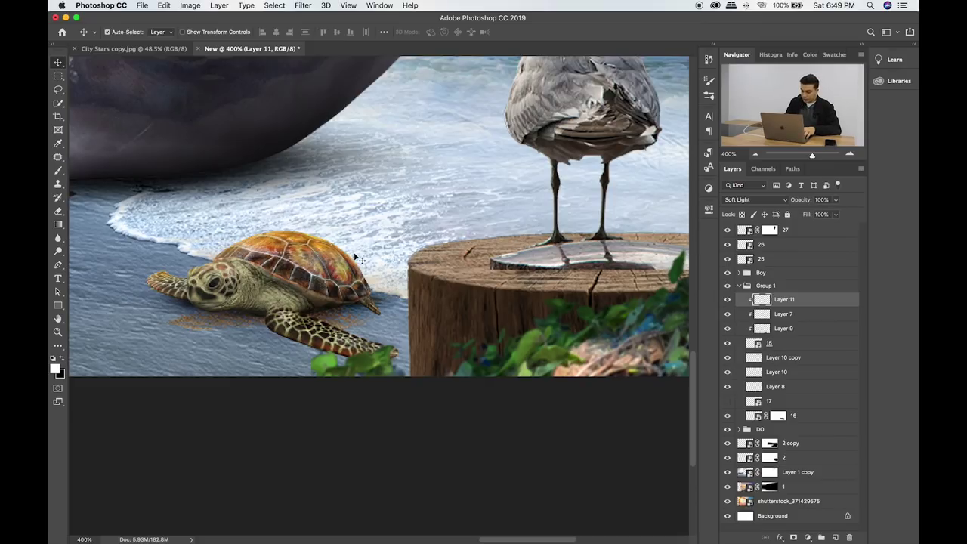
pyautogui.hotkey('ctrl', '0')
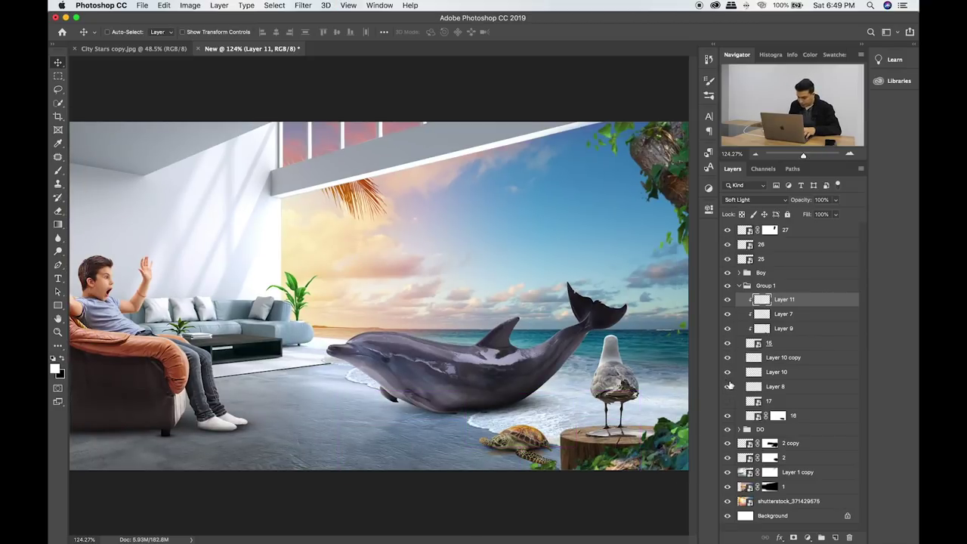
# Set Layer 10 and Layer 10 copy to 71% opacity.
pyautogui.click(774, 372)
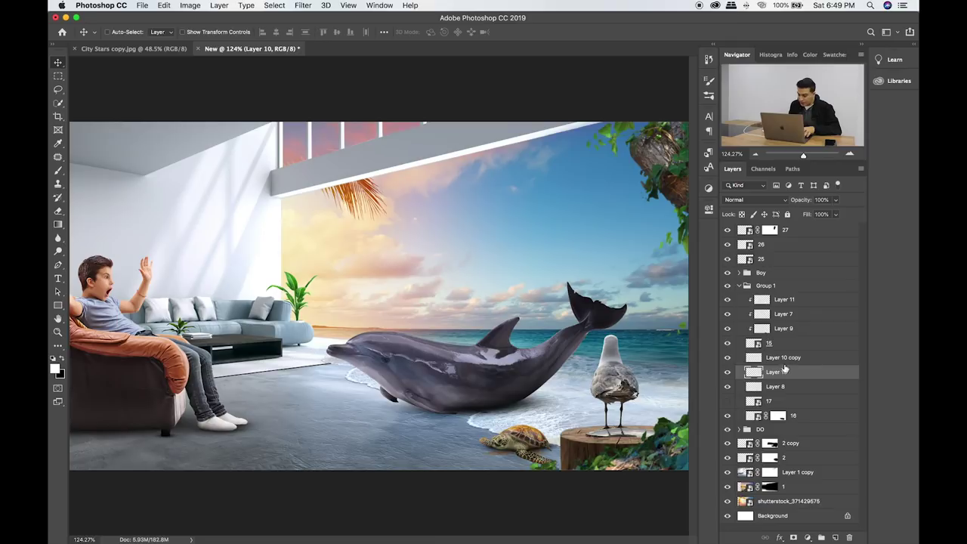
pyautogui.keyDown('shift'); pyautogui.click(807, 358); pyautogui.keyUp('shift')
pyautogui.click(836, 200)
pyautogui.moveTo(824, 217); pyautogui.dragTo(823, 217)
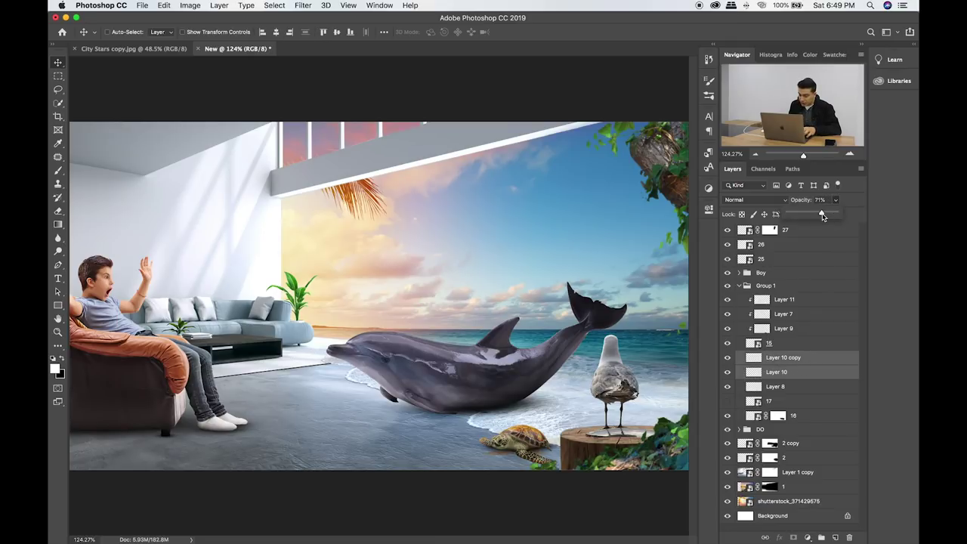
# Create a new empty layer above layer 15 for the turtle's ground shadow.
pyautogui.click(784, 345)
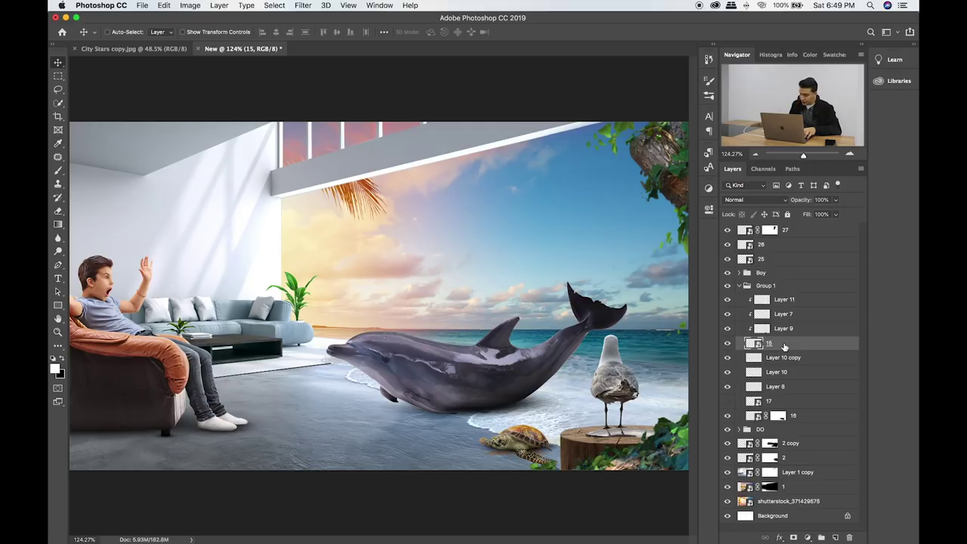
pyautogui.hotkey('ctrl', 'shift', 'alt', 'n')
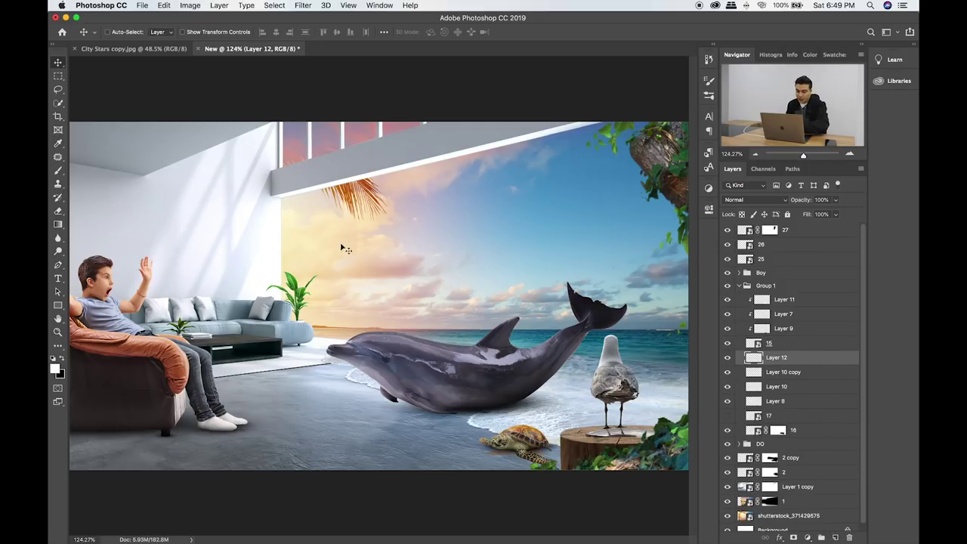
pyautogui.scroll(4, 309, 255)
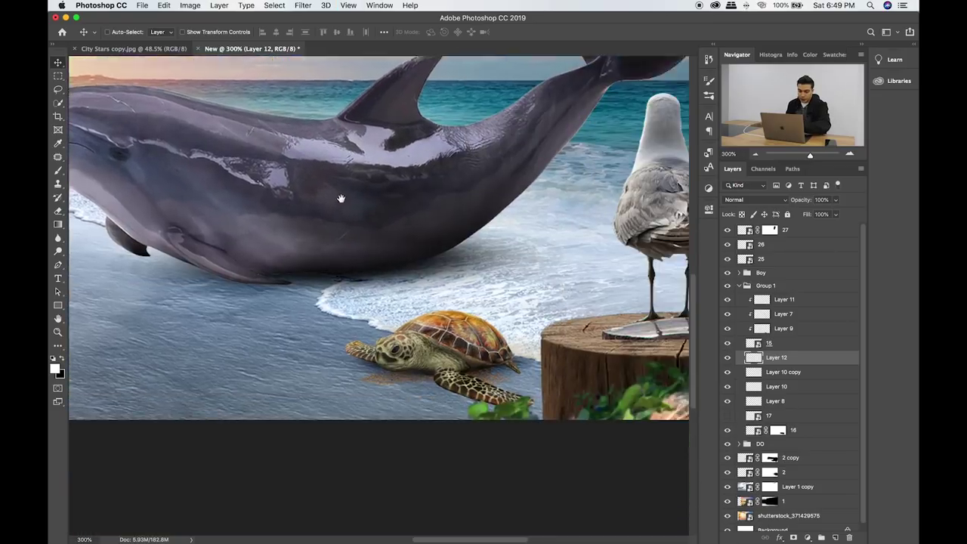
pyautogui.moveTo(341, 199); pyautogui.dragTo(294, 139)
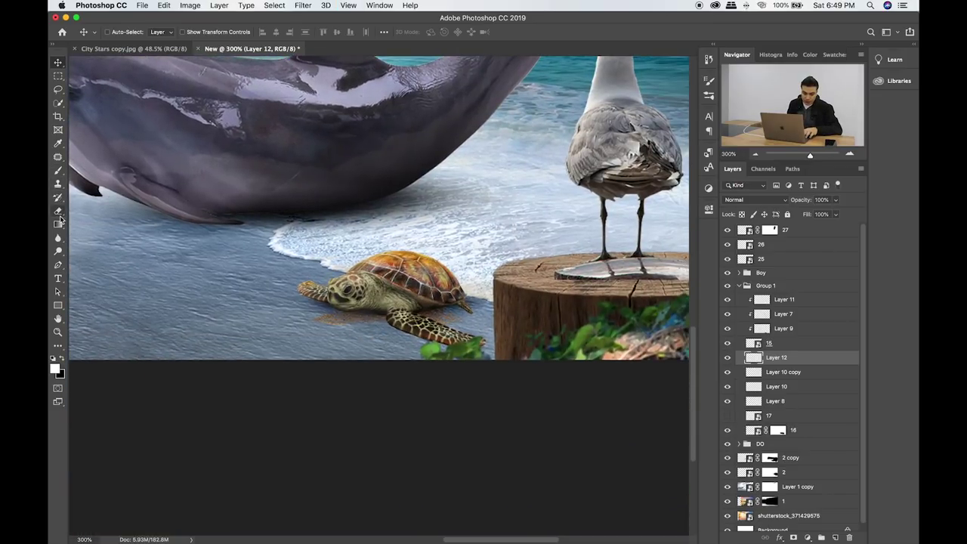
# Outline a polygonal shadow area below the turtle reaching toward the stump.
pyautogui.click(58, 89)
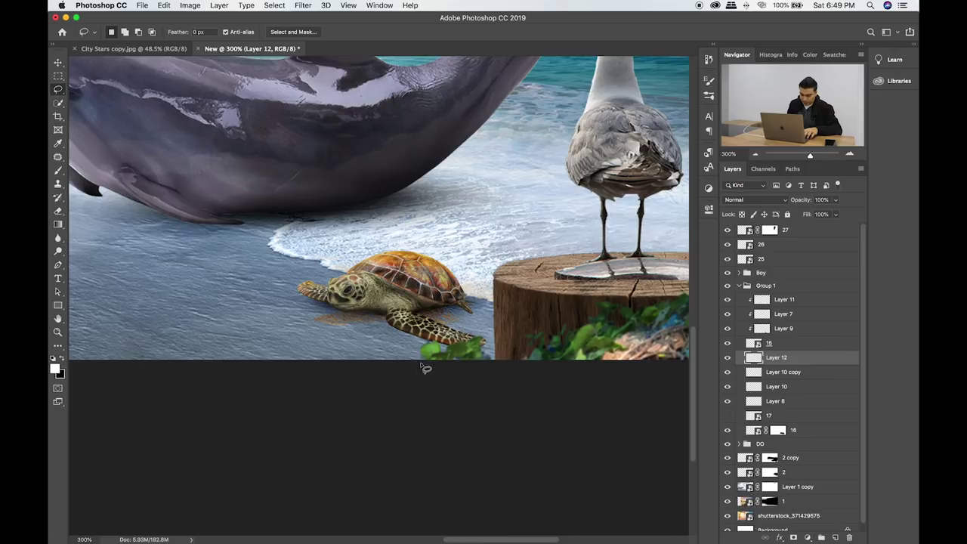
pyautogui.moveTo(58, 91); pyautogui.dragTo(99, 97)
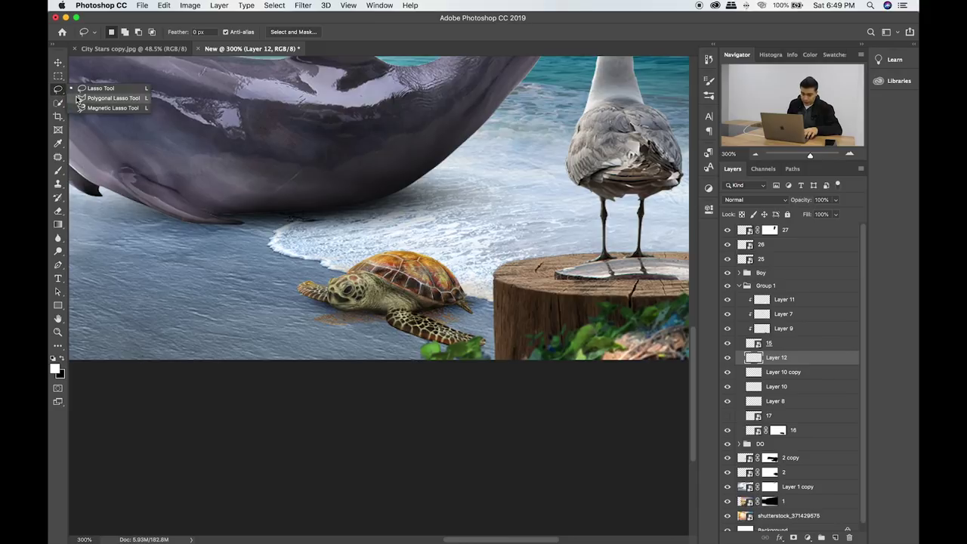
pyautogui.click(350, 311)
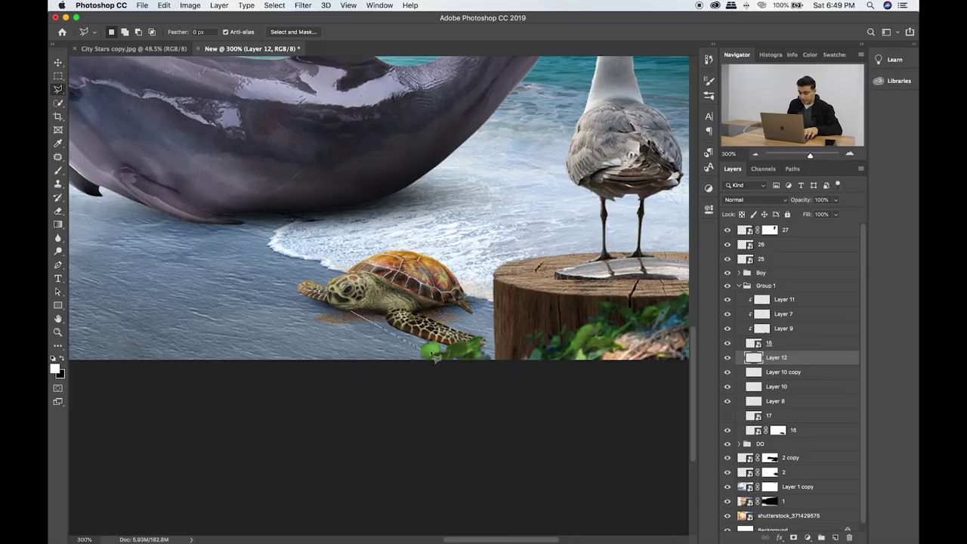
pyautogui.click(481, 368)
pyautogui.click(550, 355)
pyautogui.click(543, 291)
pyautogui.click(516, 319)
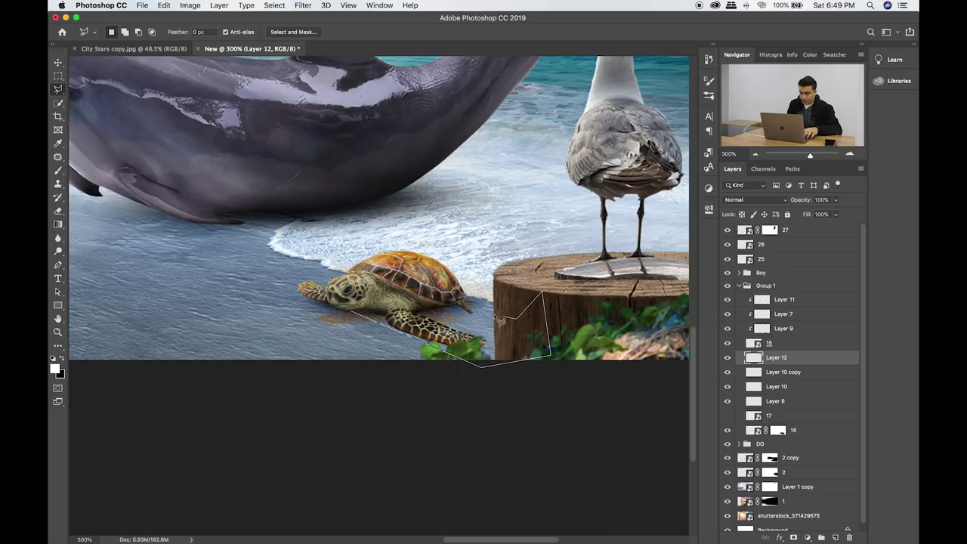
pyautogui.click(457, 299)
pyautogui.click(356, 298)
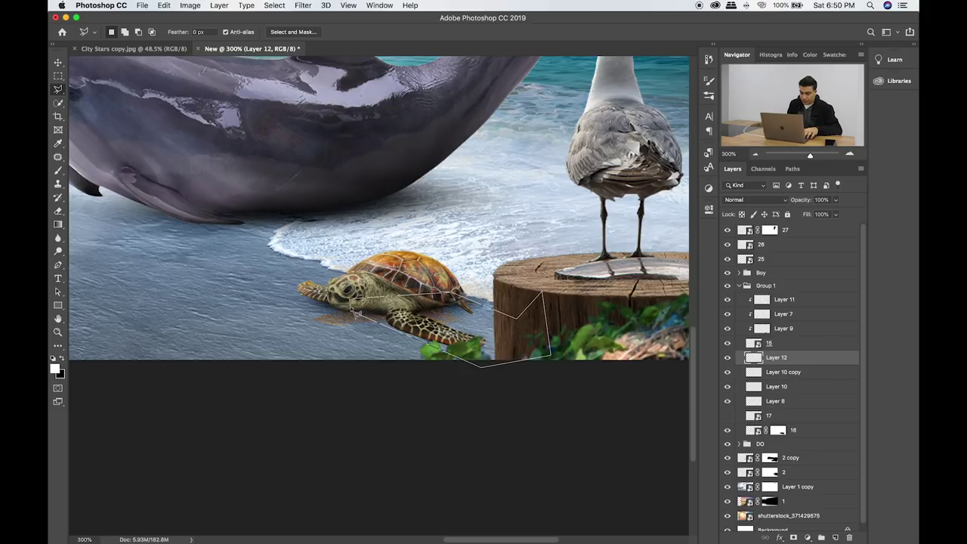
pyautogui.click(357, 318)
# Paint the selected shadow area black, then deselect it.
pyautogui.press('b')
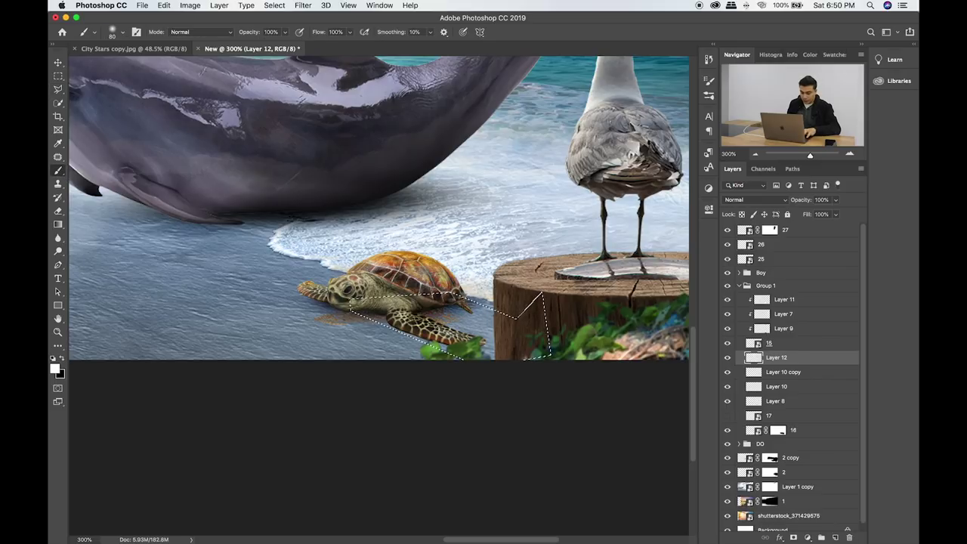
pyautogui.press('x')
pyautogui.moveTo(495, 314)
pyautogui.mouseDown()
pyautogui.moveTo(464, 356)
pyautogui.moveTo(434, 314)
pyautogui.mouseUp()
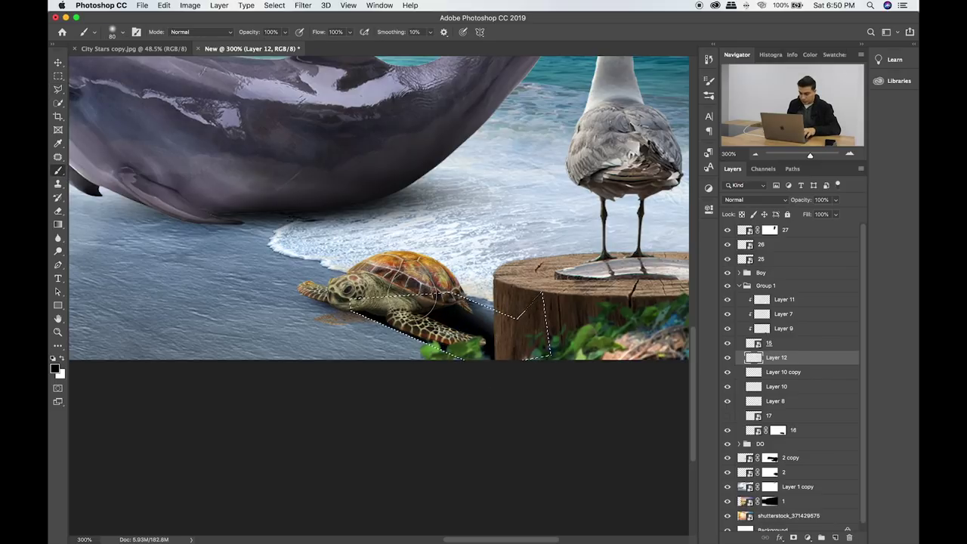
pyautogui.click(58, 76)
pyautogui.click(135, 112)
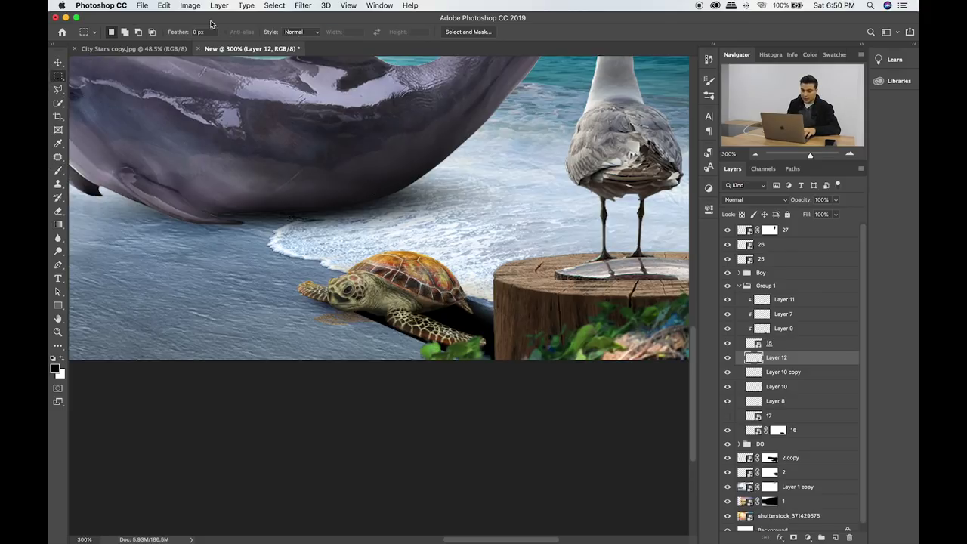
# Soften the black shadow with a Gaussian Blur.
pyautogui.click(310, 5)
pyautogui.moveTo(307, 129)
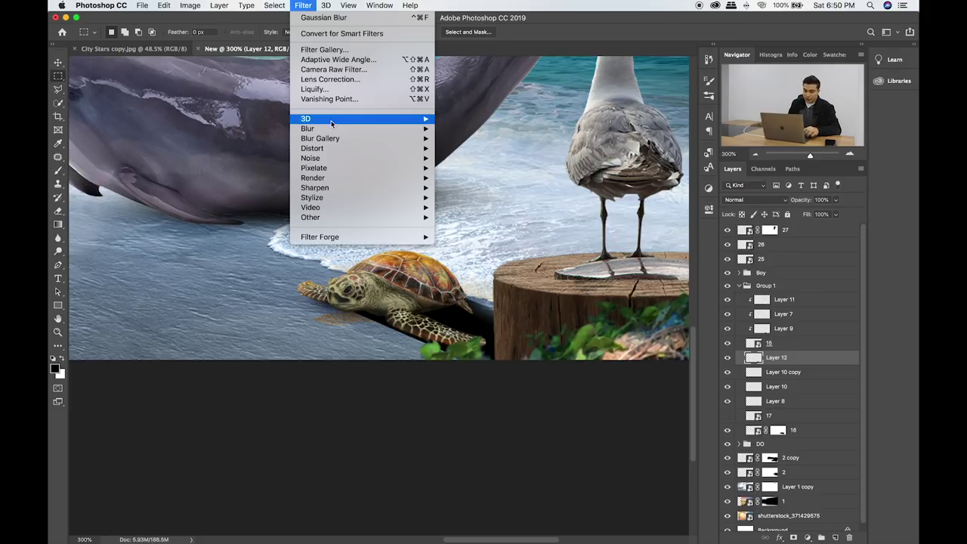
pyautogui.click(499, 168)
pyautogui.moveTo(448, 288); pyautogui.dragTo(456, 291)
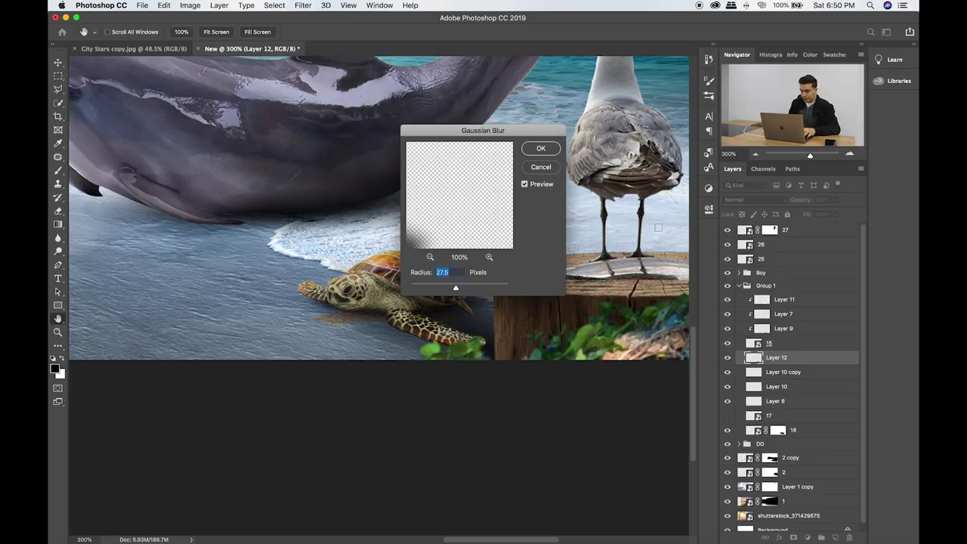
pyautogui.click(548, 151)
# Fade the shadow layer to 41% opacity and set the eraser size to 45.
pyautogui.click(836, 200)
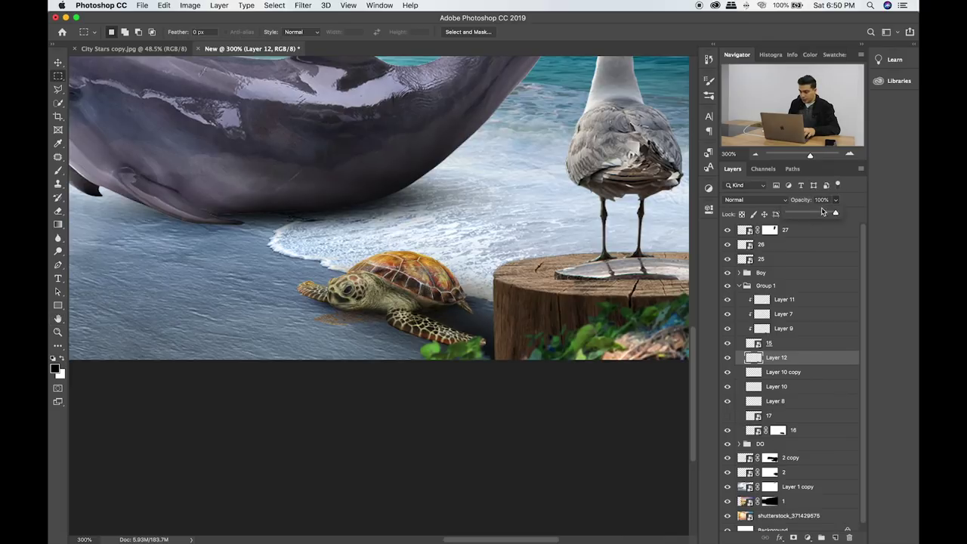
pyautogui.moveTo(805, 217); pyautogui.dragTo(808, 215)
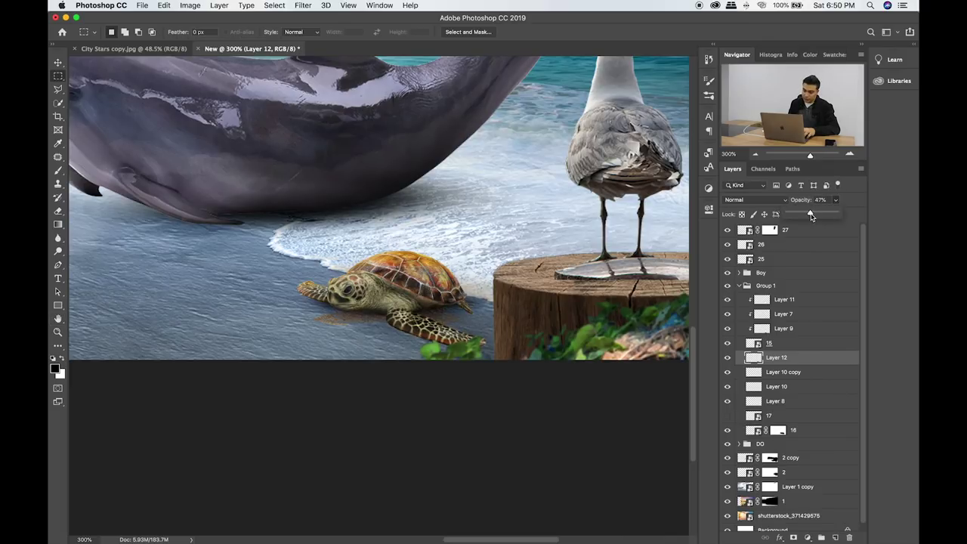
pyautogui.click(772, 360)
pyautogui.press('e')
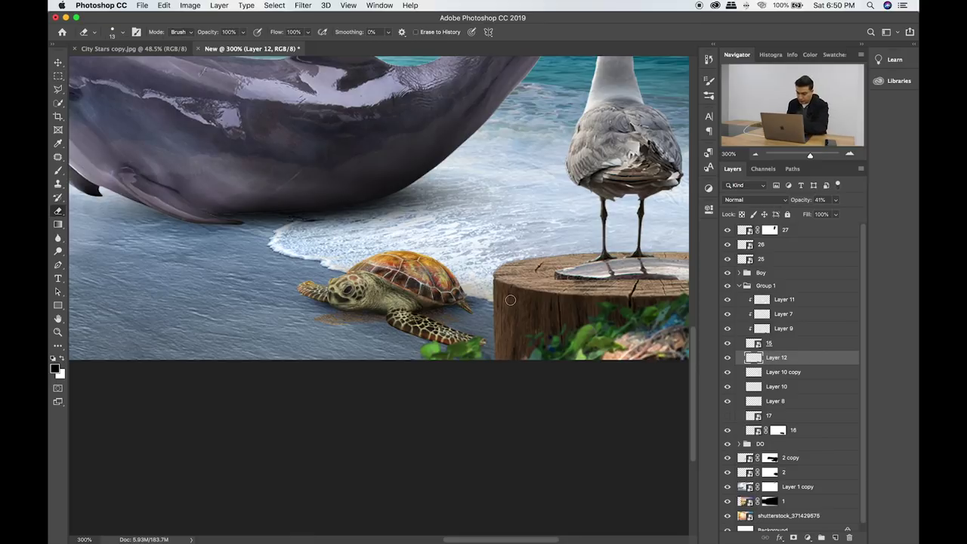
pyautogui.moveTo(510, 300); pyautogui.dragTo(528, 300)
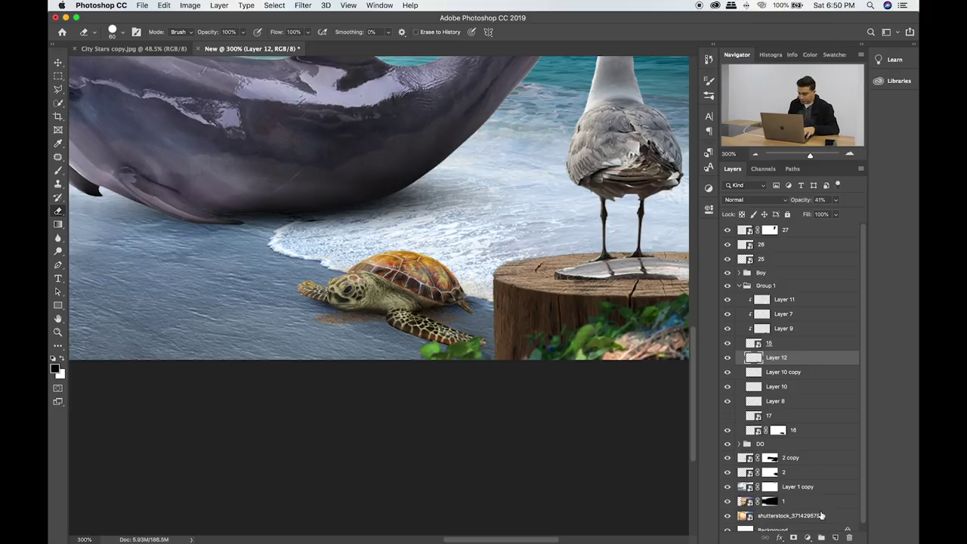
pyautogui.click(796, 344)
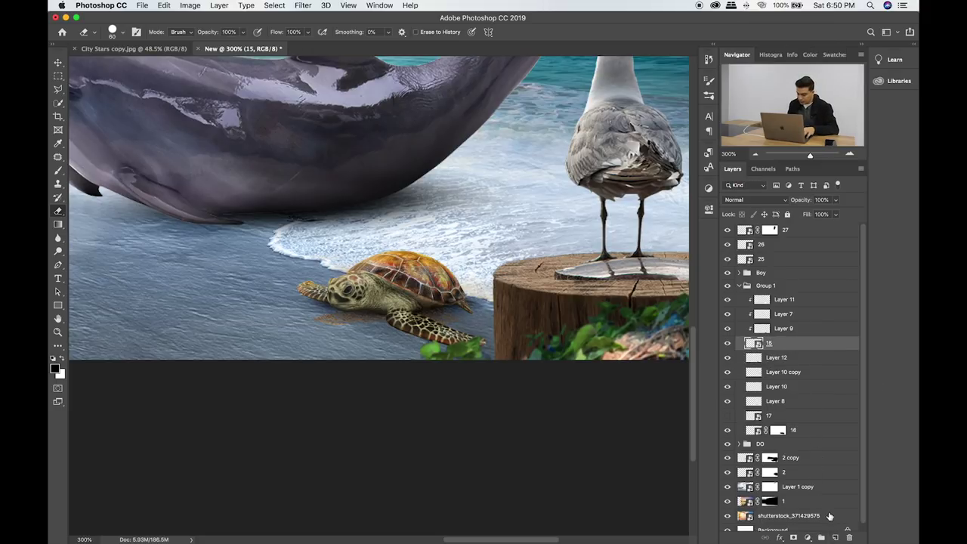
# Add a layer above layer 15 and paint a faint 20% shadow along the shell edge.
pyautogui.click(836, 536)
pyautogui.press('b')
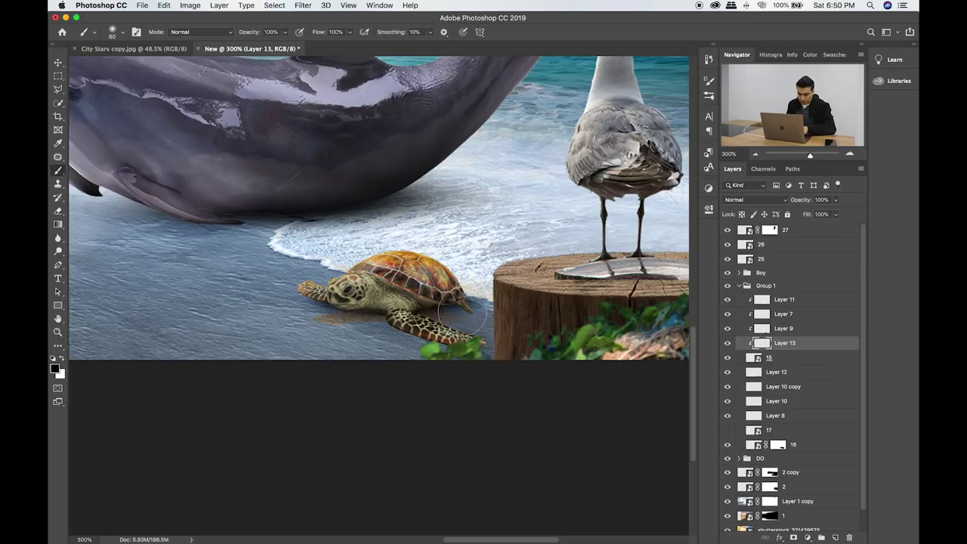
pyautogui.press('2')
pyautogui.moveTo(449, 290); pyautogui.dragTo(447, 331)
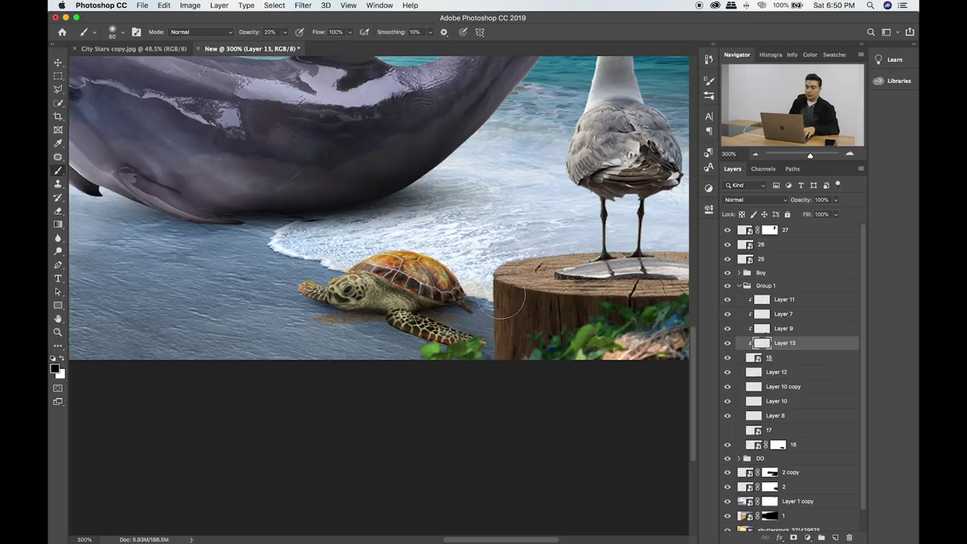
# Collapse Group 1 and nudge the turtle slightly right and down.
pyautogui.hotkey('ctrl', '0')
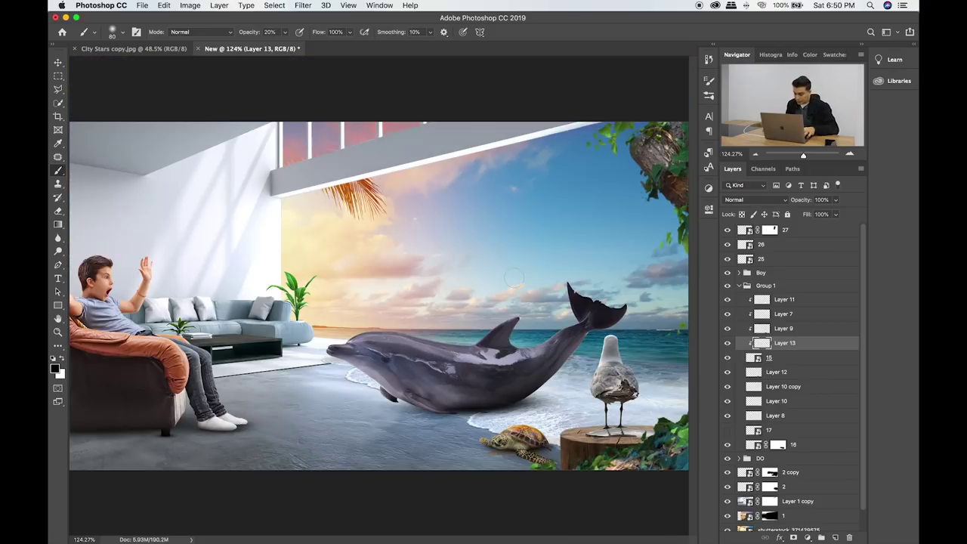
pyautogui.click(739, 286)
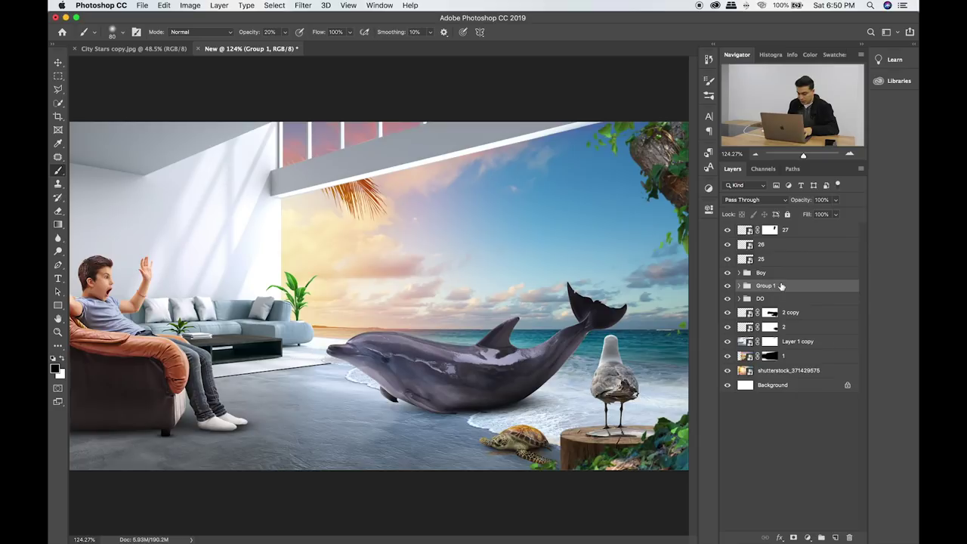
pyautogui.press('v')
pyautogui.moveTo(560, 399); pyautogui.dragTo(589, 374)
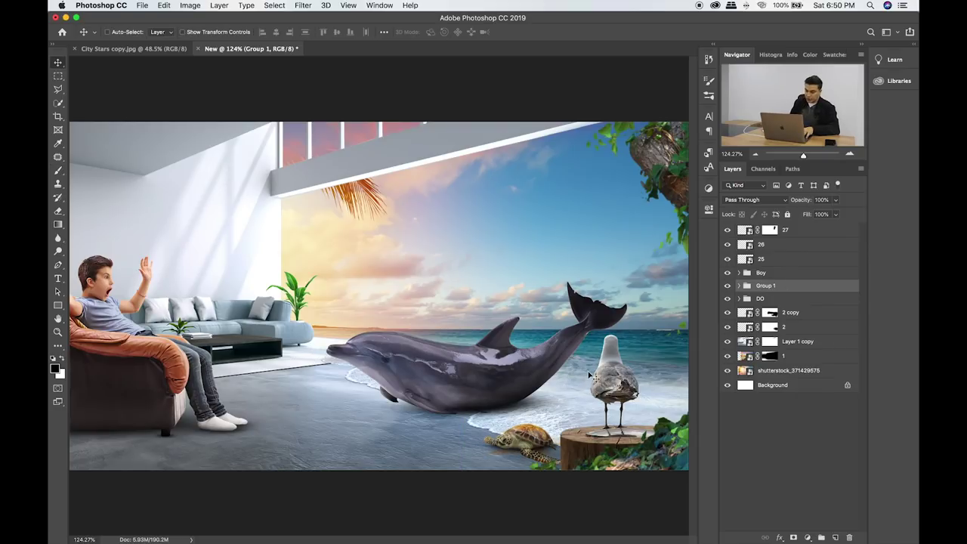
pyautogui.press('Down')
pyautogui.press('Down')
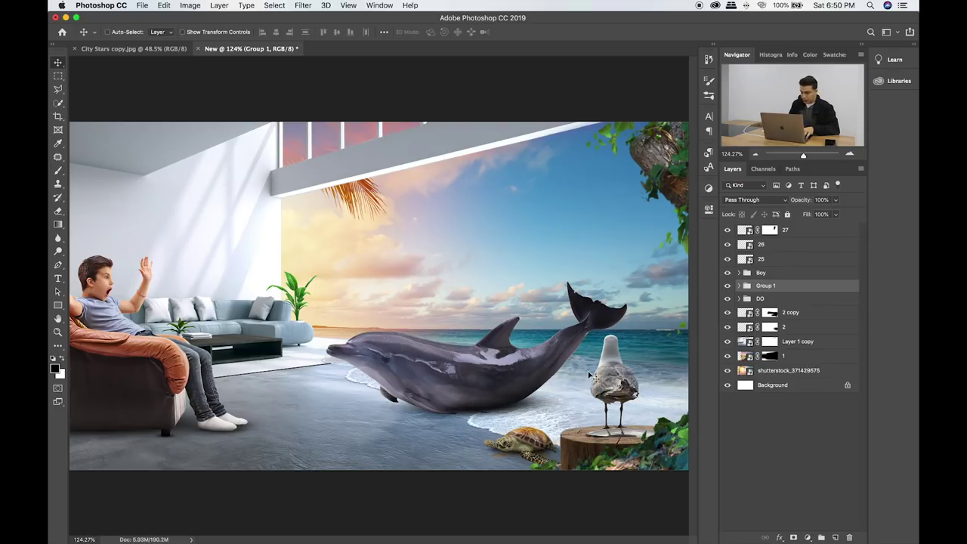
# Select layer 25 and add a new empty Layer 14 above it.
pyautogui.doubleClick(728, 260)
pyautogui.doubleClick(728, 260)
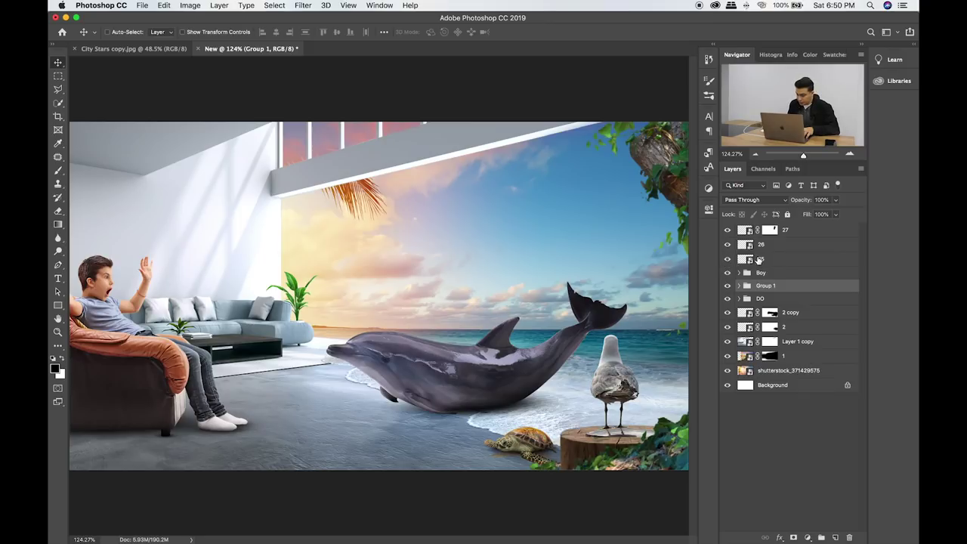
pyautogui.click(773, 261)
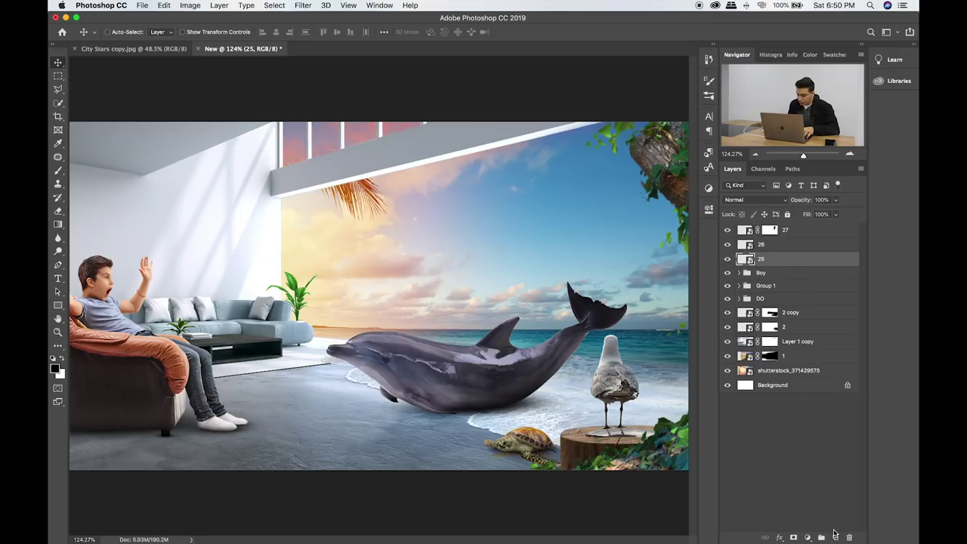
pyautogui.click(836, 537)
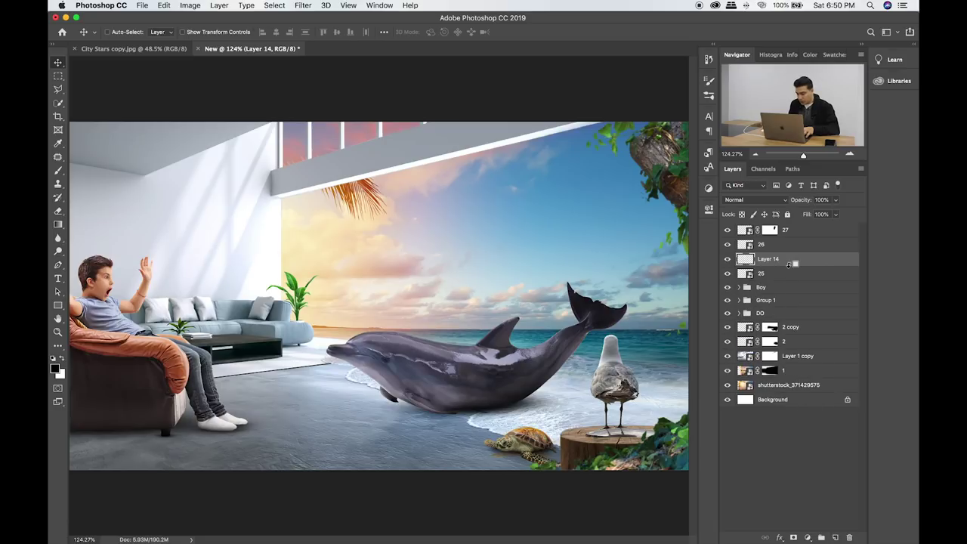
# Paint faint tone over the stump and foliage on Layer 14 and blend it in Soft Light.
pyautogui.scroll(5, 655, 316)
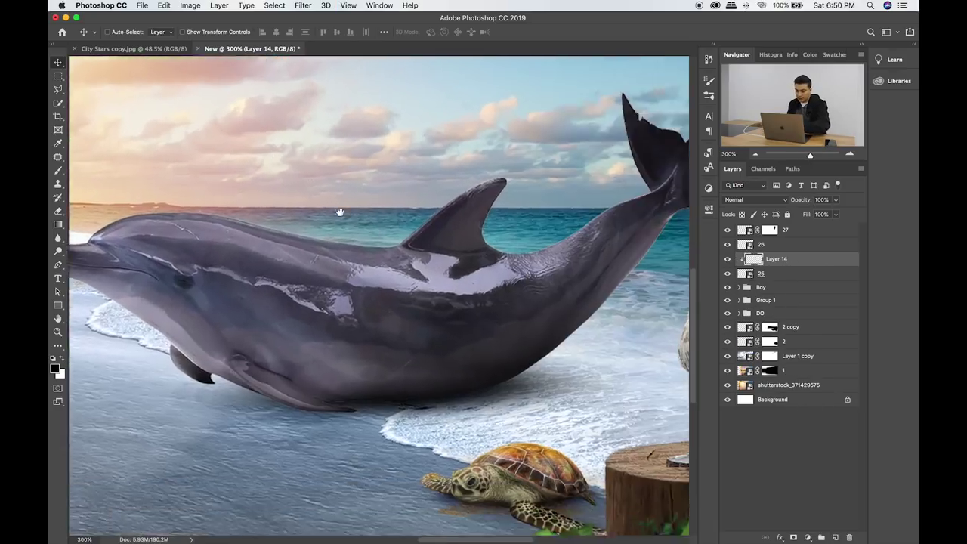
pyautogui.press('b')
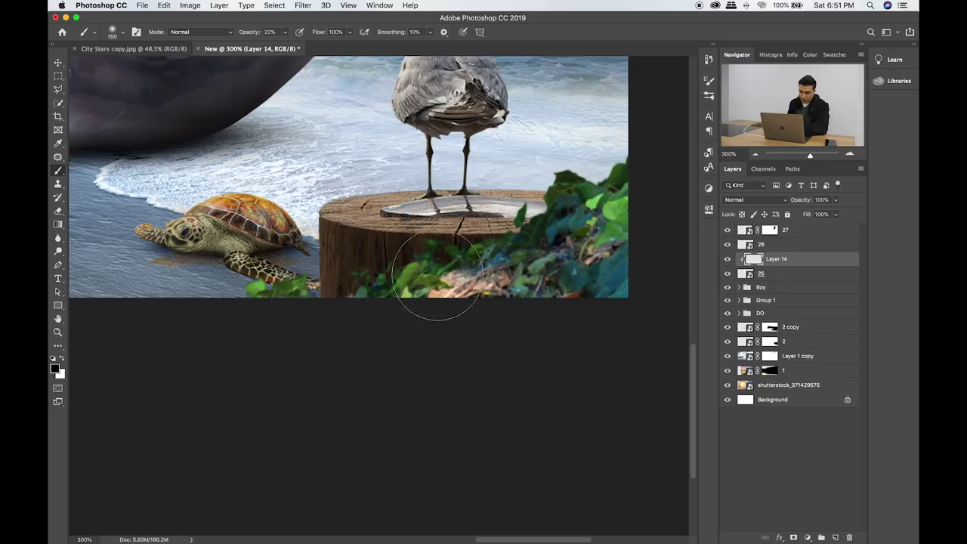
pyautogui.moveTo(431, 280); pyautogui.dragTo(366, 281)
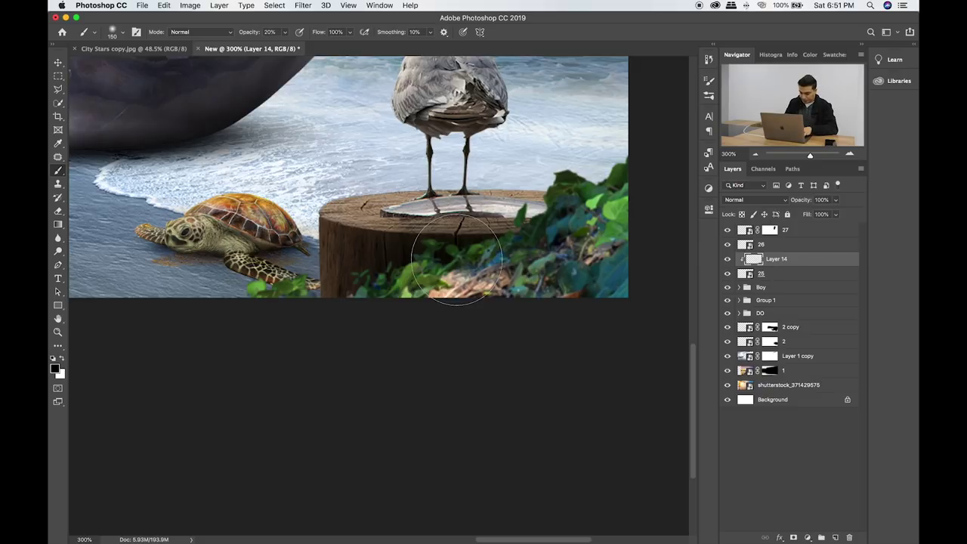
pyautogui.press('v')
pyautogui.hotkey('shift', '+')
pyautogui.hotkey('shift', '+')
pyautogui.hotkey('shift', '+')
pyautogui.hotkey('shift', '+')
pyautogui.hotkey('shift', '+')
pyautogui.hotkey('shift', '+')
pyautogui.hotkey('shift', '+')
pyautogui.hotkey('shift', '+')
pyautogui.hotkey('shift', '+')
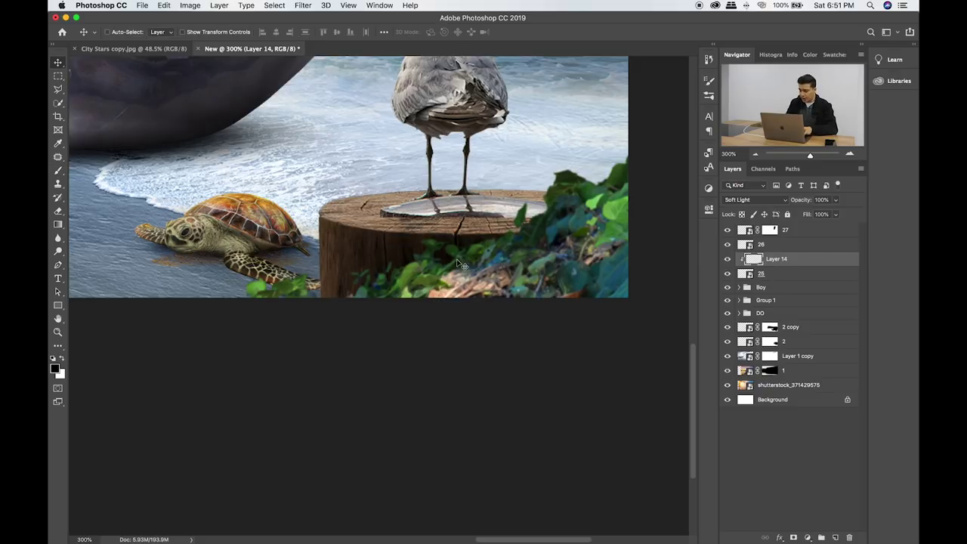
pyautogui.press('e')
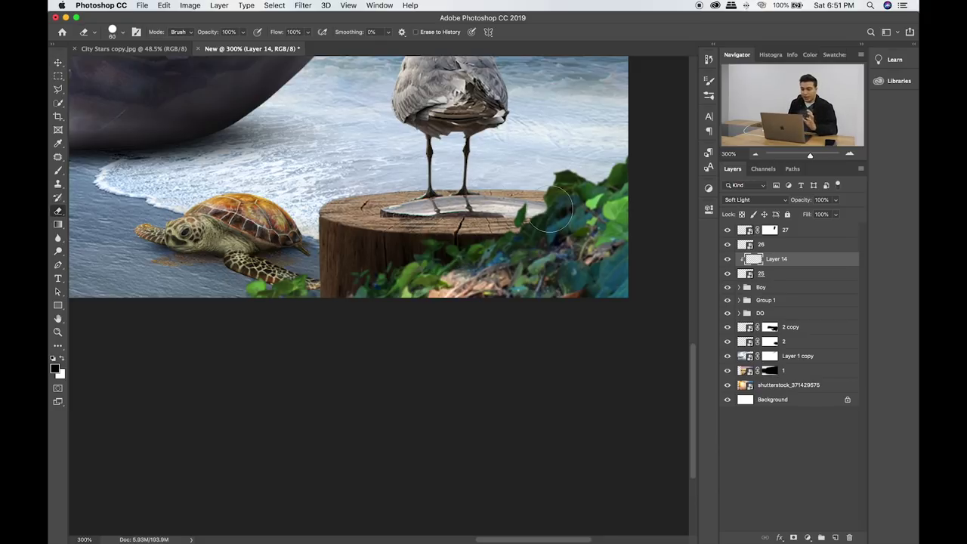
pyautogui.scroll(2, 340, 185)
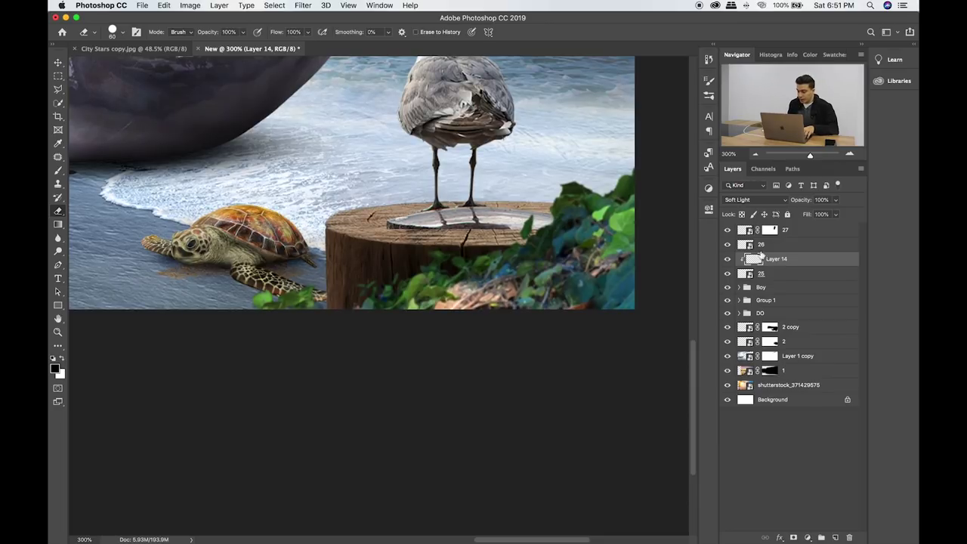
pyautogui.click(759, 246)
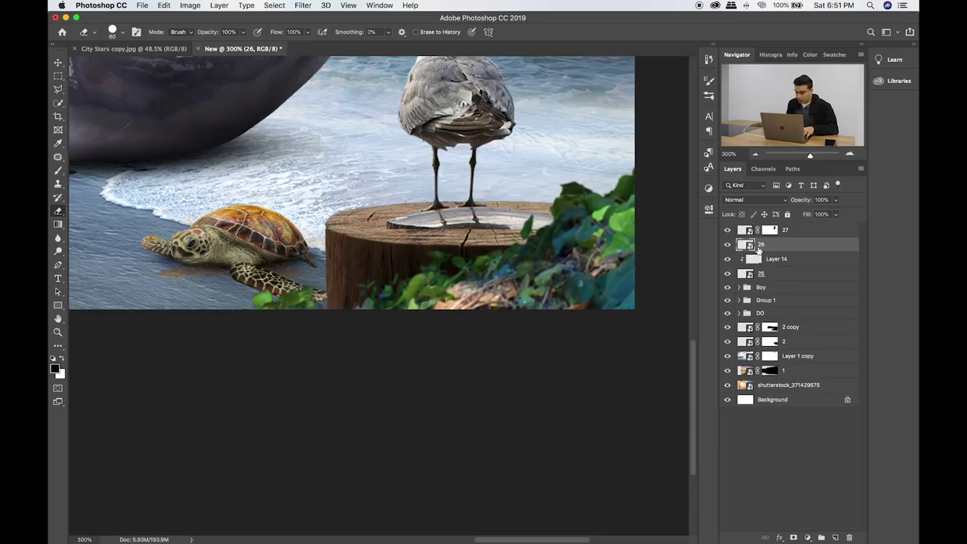
# Add a layer mask to layer 26 and paint out the grey patch on the stump top.
pyautogui.click(794, 537)
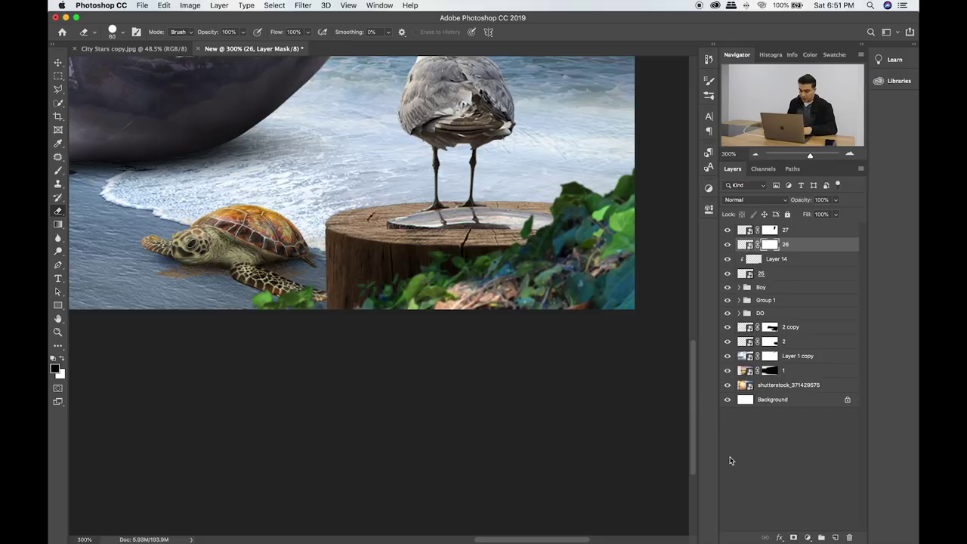
pyautogui.press('b')
pyautogui.press('[')
pyautogui.press('[')
pyautogui.press('[')
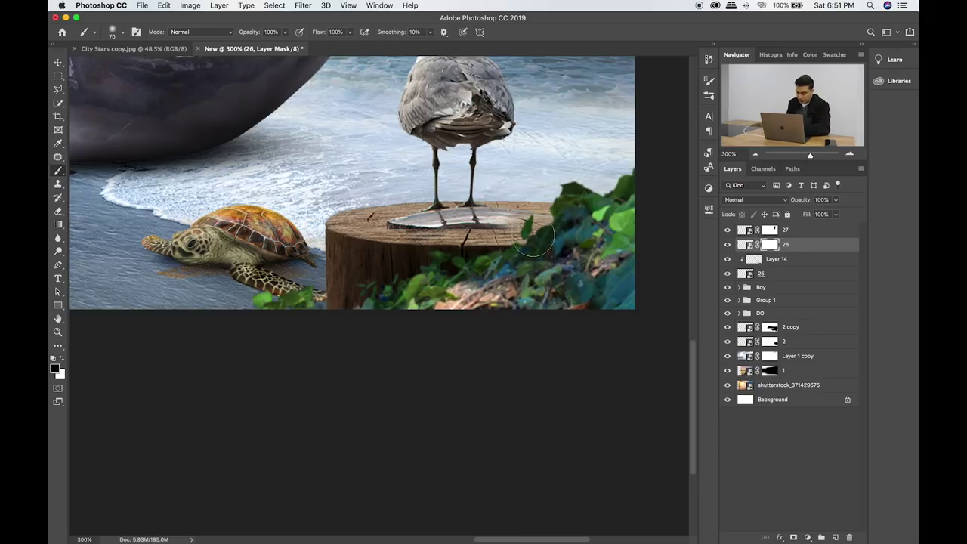
pyautogui.hotkey('ctrl', '-')
pyautogui.scroll(1, 524, 219)
pyautogui.press('[')
pyautogui.press('[')
pyautogui.press('[')
pyautogui.moveTo(503, 217); pyautogui.dragTo(342, 230)
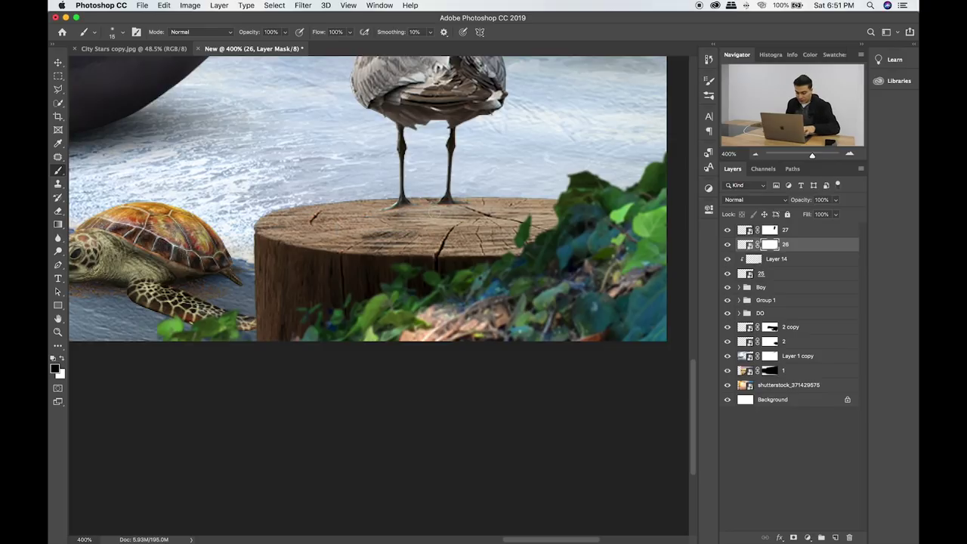
# Target the seagull image and nudge it slightly right and down onto the stump.
pyautogui.press('super+2')
pyautogui.click(437, 213)
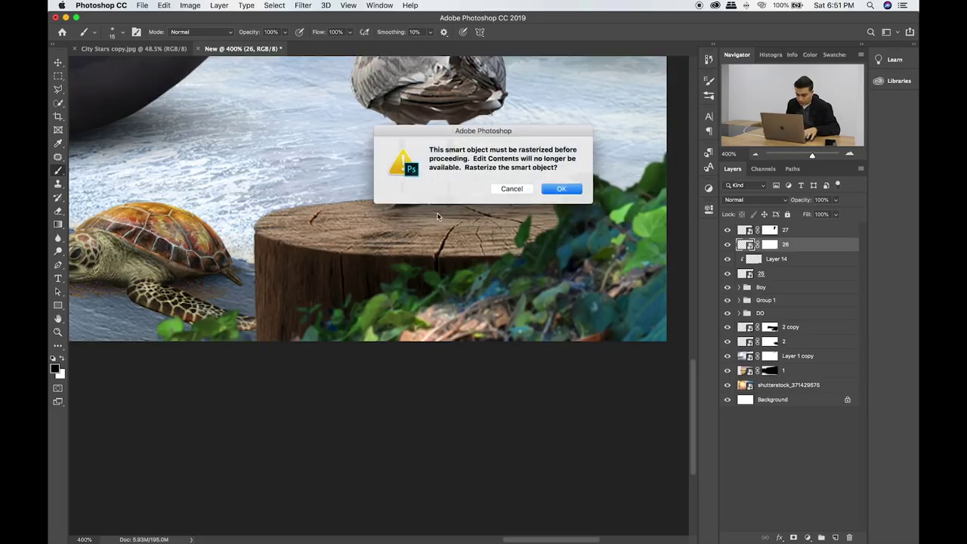
pyautogui.press('Escape')
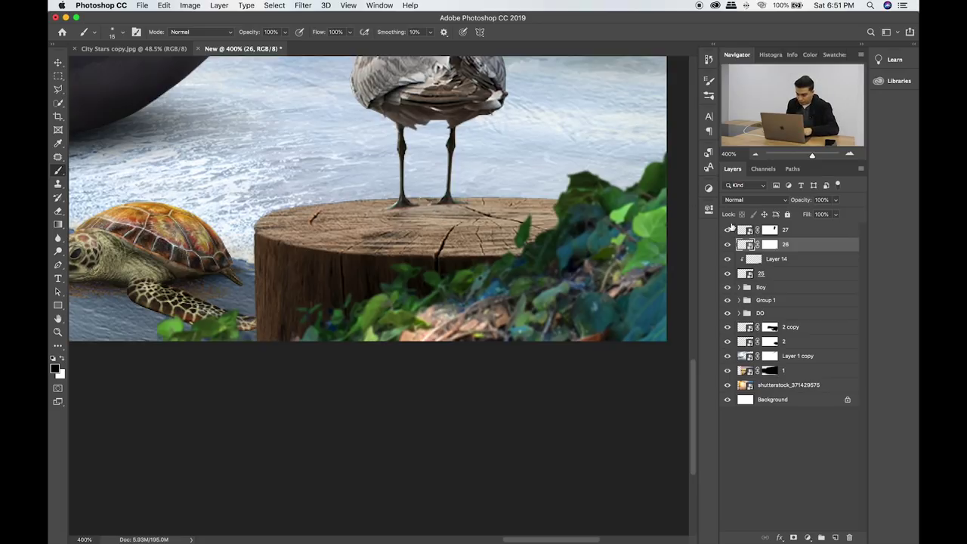
pyautogui.click(769, 244)
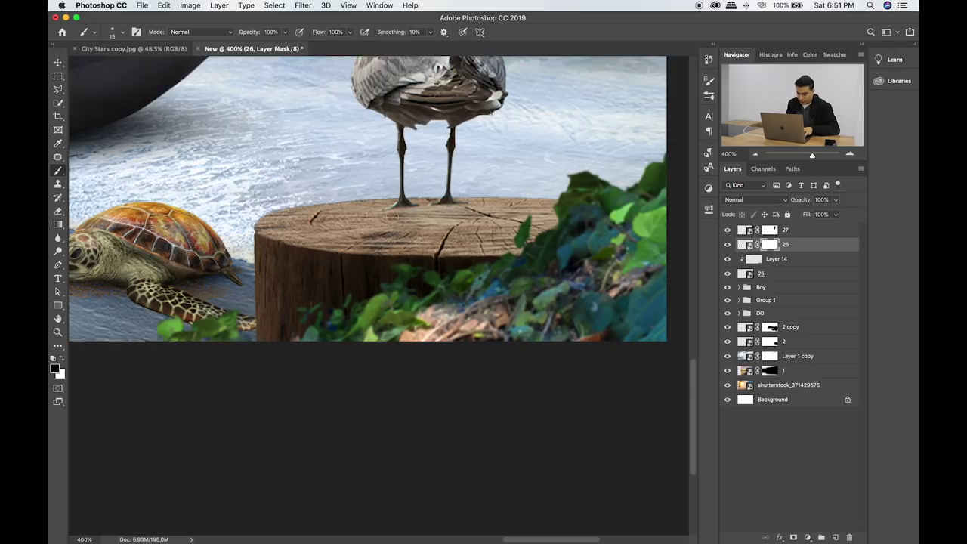
pyautogui.click(745, 245)
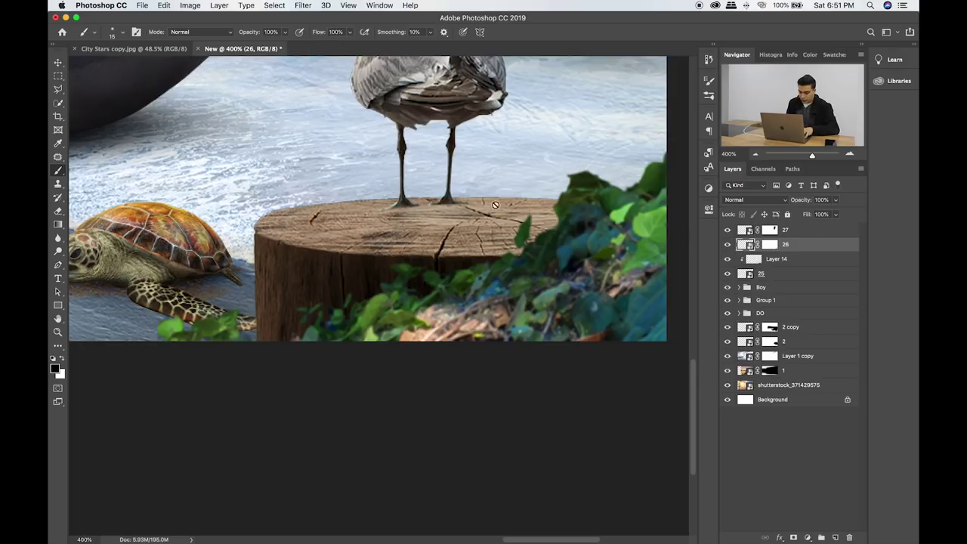
pyautogui.press('v')
pyautogui.moveTo(460, 190); pyautogui.dragTo(480, 205)
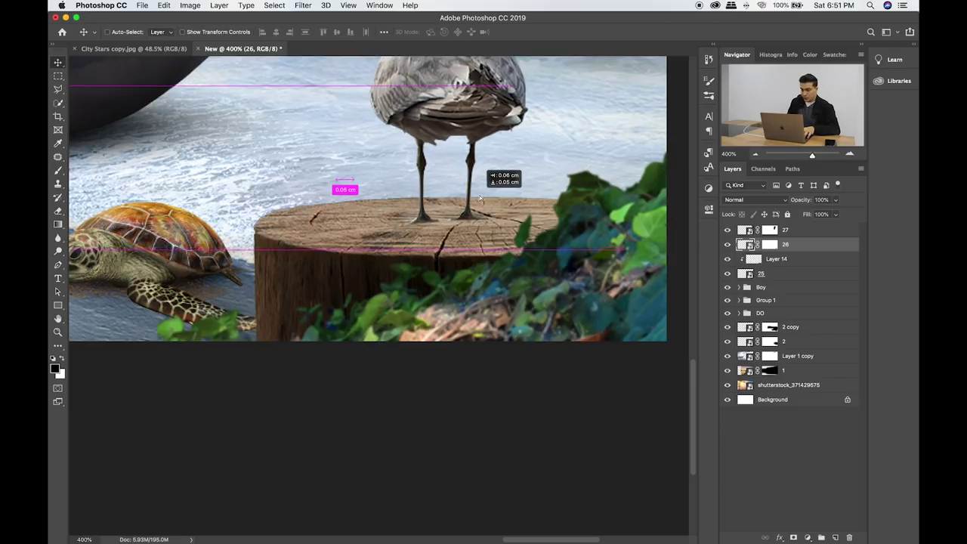
pyautogui.press('super+minus')
pyautogui.press('super+minus')
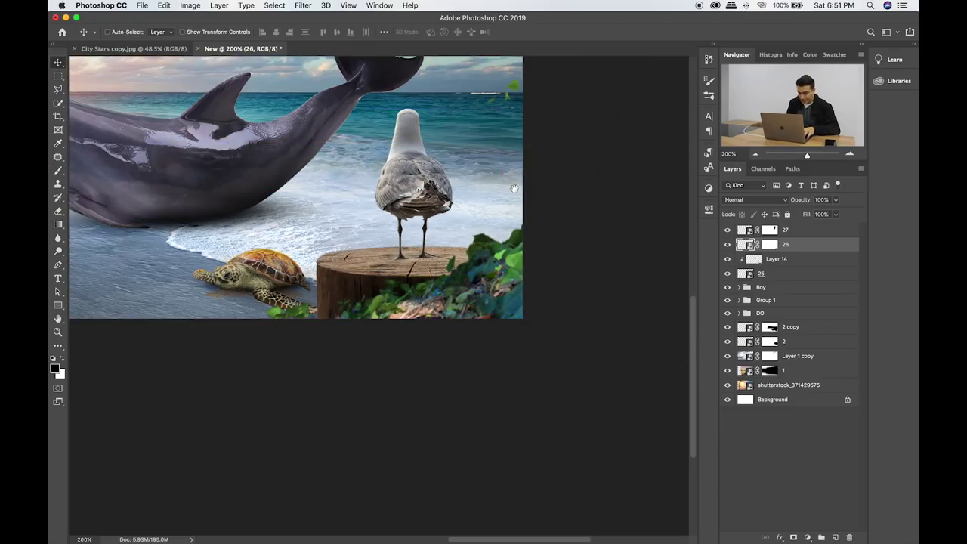
# Nudge the seagull slightly up and right, then duplicate layer 26 below it.
pyautogui.moveTo(554, 207); pyautogui.dragTo(539, 225)
pyautogui.moveTo(431, 241); pyautogui.dragTo(438, 237)
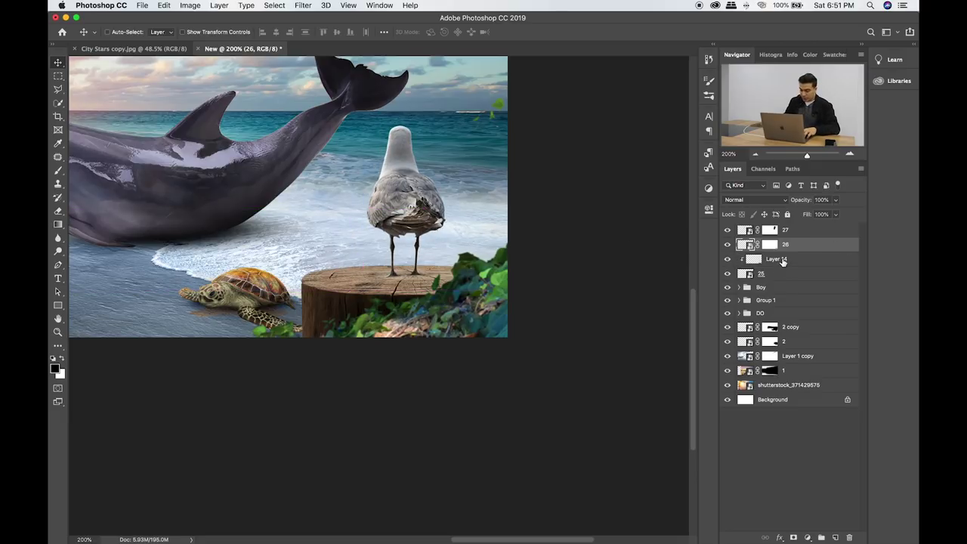
pyautogui.moveTo(783, 244); pyautogui.dragTo(783, 259)
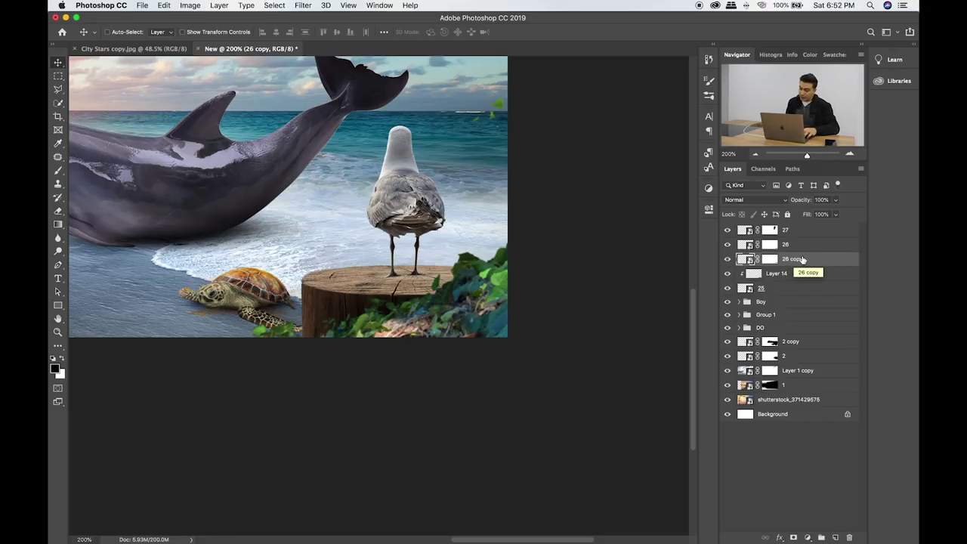
# Flip, skew right and squash the seagull copy into a shadow across the stump top.
pyautogui.hotkey('ctrl', 't')
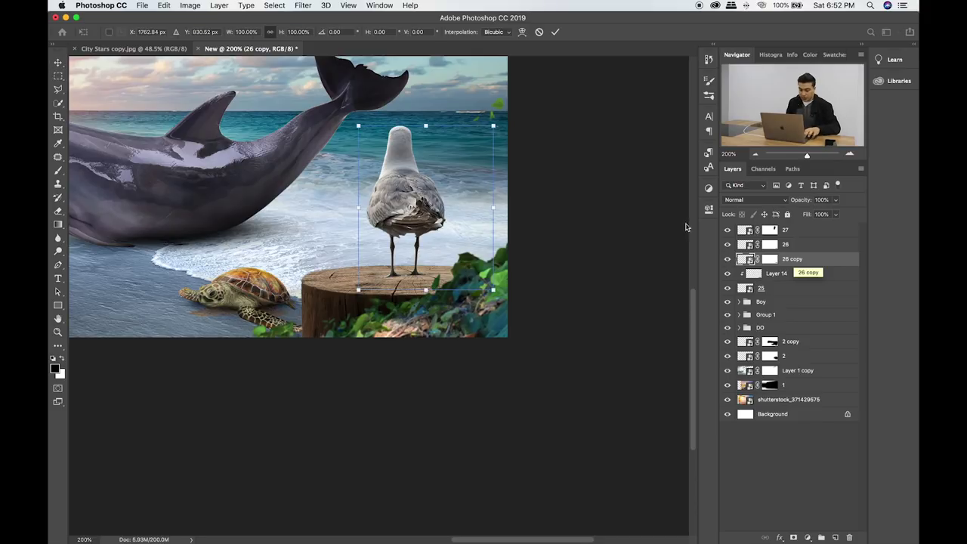
pyautogui.moveTo(426, 128); pyautogui.dragTo(424, 403)
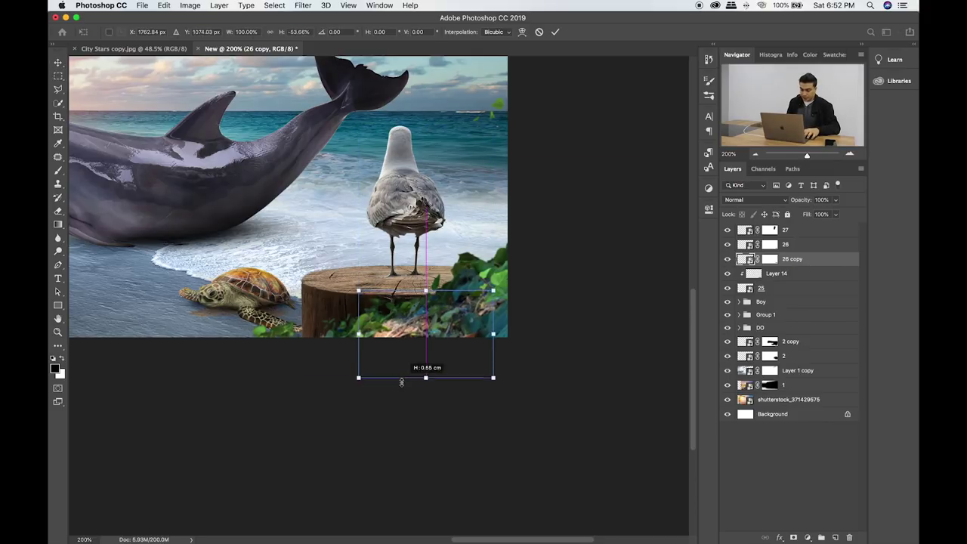
pyautogui.moveTo(459, 372); pyautogui.dragTo(458, 344)
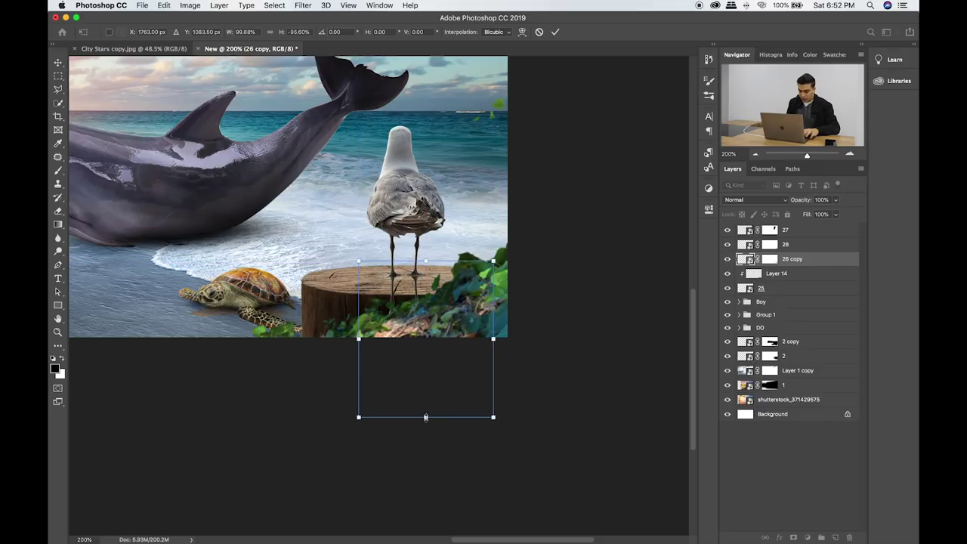
pyautogui.moveTo(426, 418); pyautogui.dragTo(517, 412)
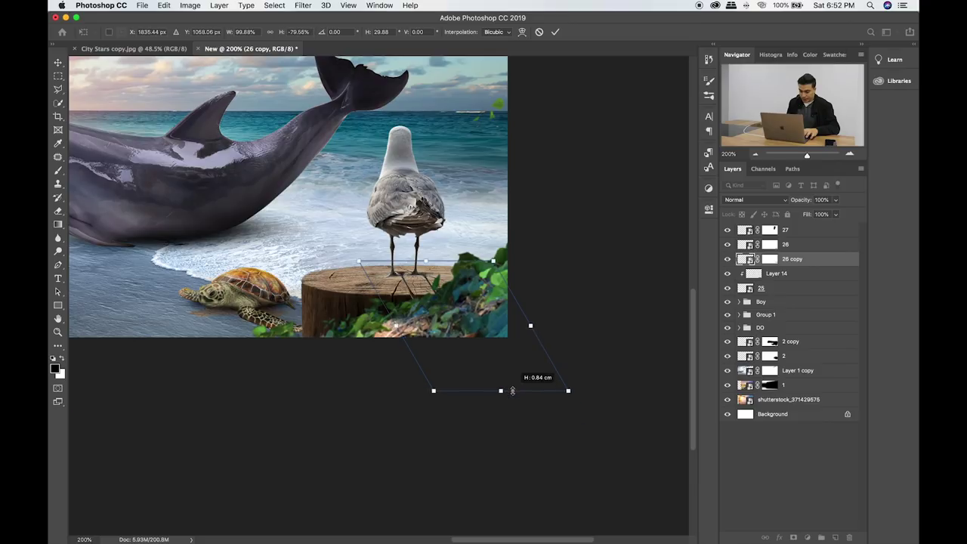
pyautogui.moveTo(516, 417); pyautogui.dragTo(488, 366)
pyautogui.moveTo(454, 296); pyautogui.dragTo(448, 301)
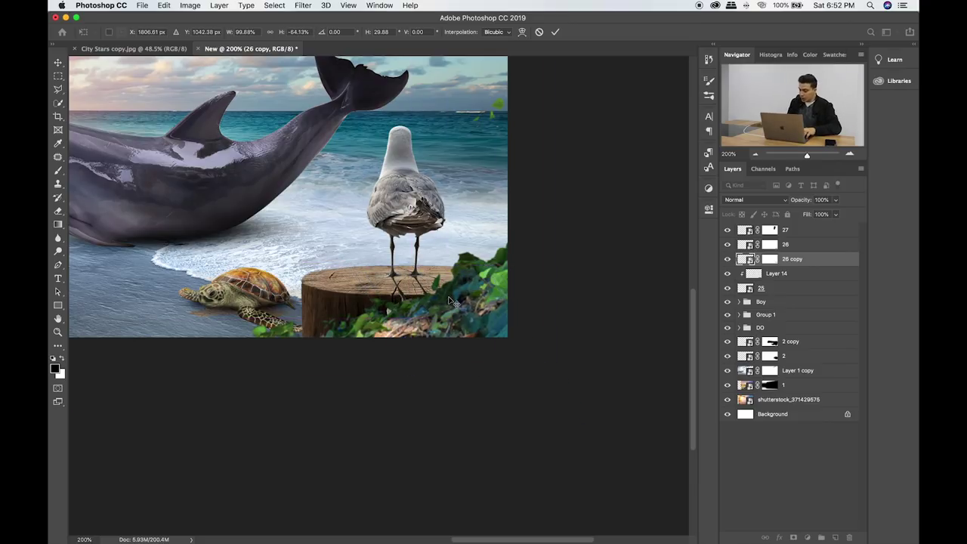
pyautogui.press('Return')
pyautogui.doubleClick(849, 263)
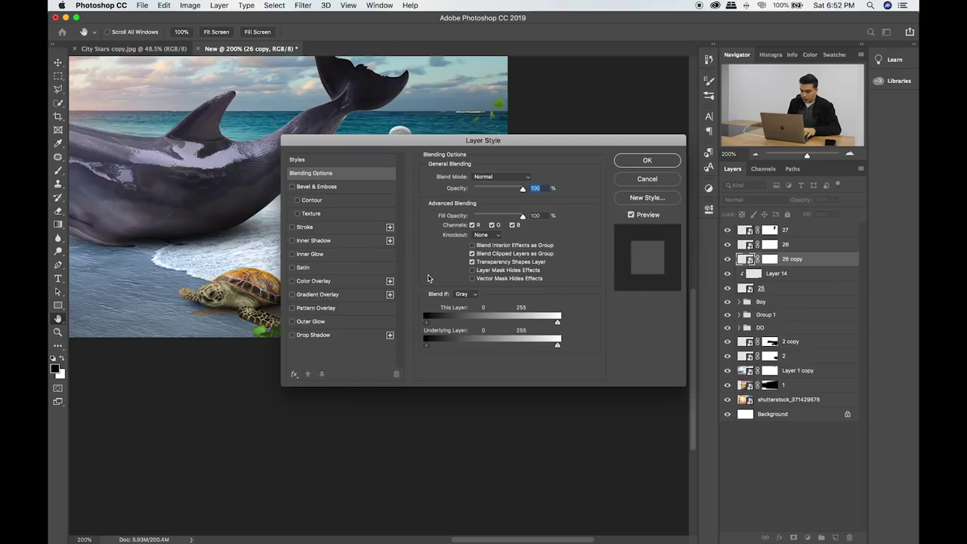
# Darken the 26 copy shadow with a Colour Overlay and convert it to a smart object.
pyautogui.click(323, 281)
pyautogui.click(647, 160)
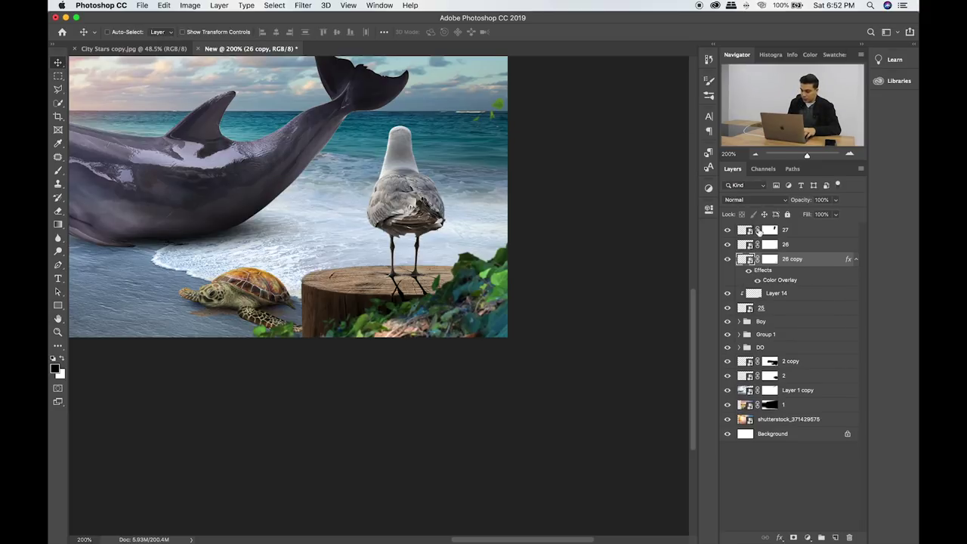
pyautogui.rightClick(833, 259)
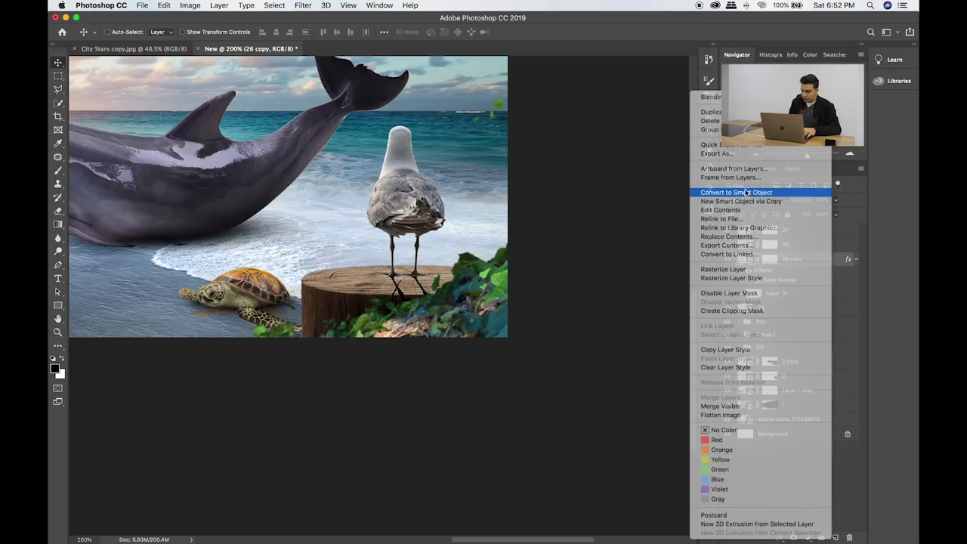
pyautogui.click(730, 185)
# Soften the shadow with a Gaussian Blur smart filter of about 2–3 px radius.
pyautogui.click(310, 4)
pyautogui.moveTo(308, 129)
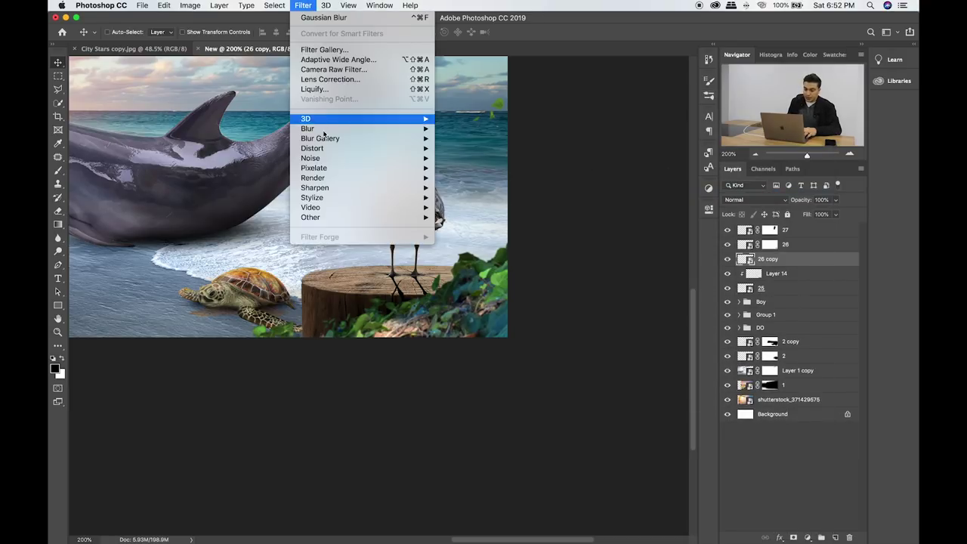
pyautogui.click(512, 169)
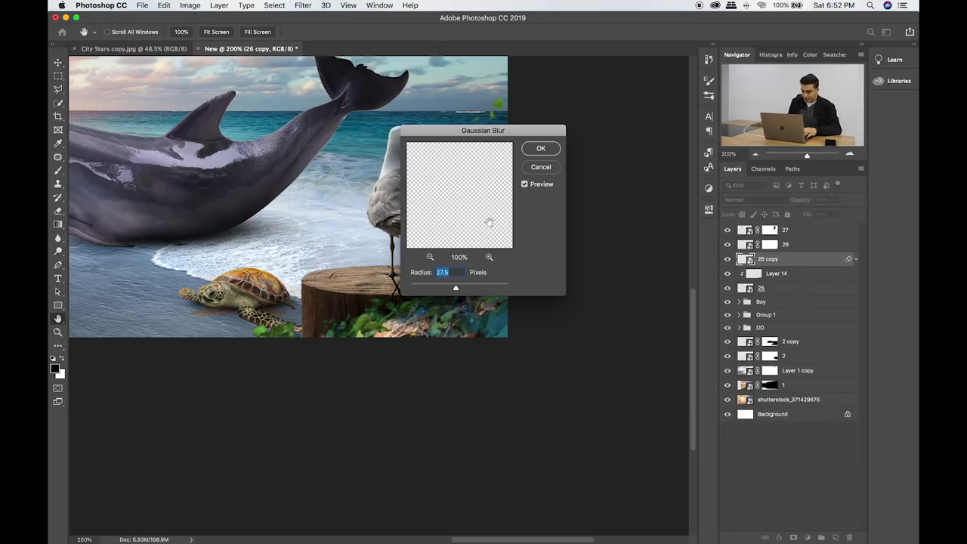
pyautogui.moveTo(434, 286); pyautogui.dragTo(427, 288)
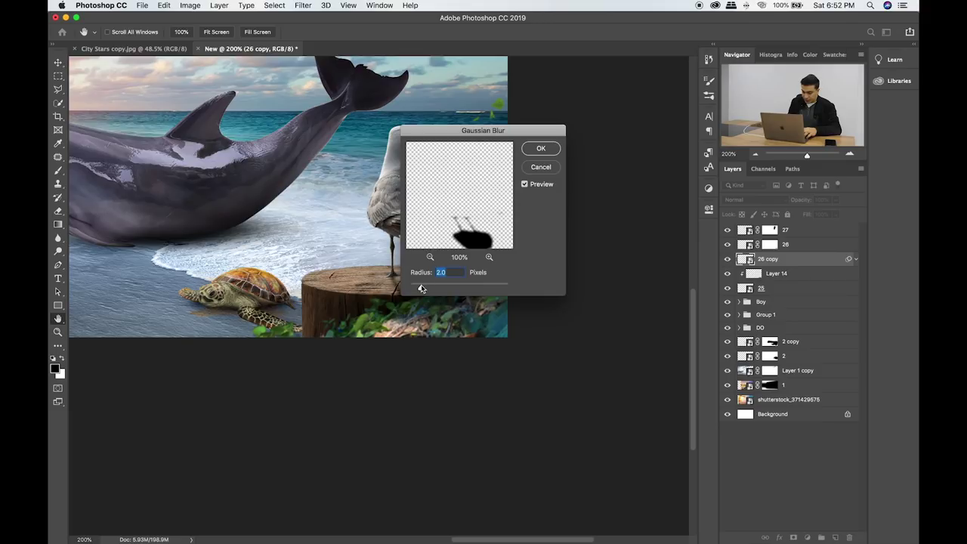
pyautogui.click(540, 149)
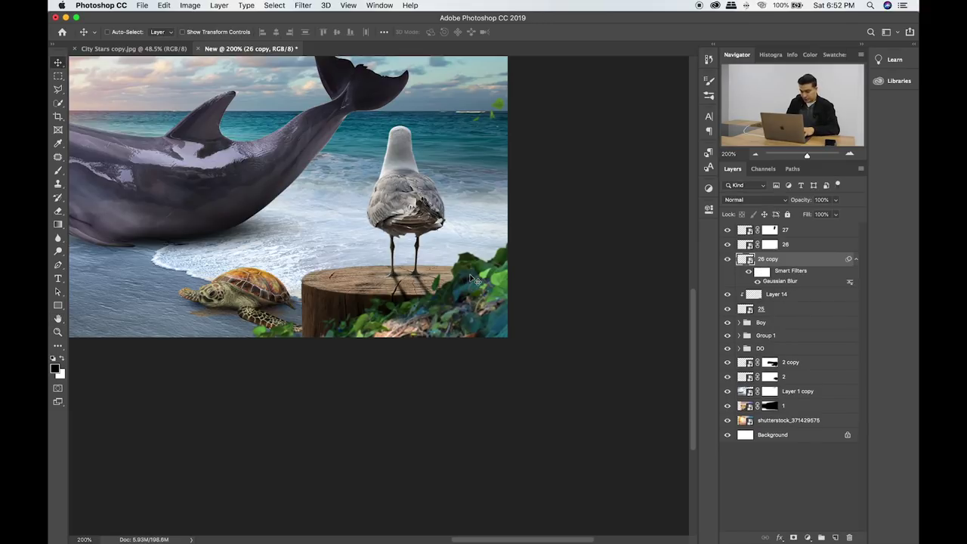
# Zoom in on the seagull's feet and add a white layer mask to the shadow.
pyautogui.hotkey('ctrl', '+')
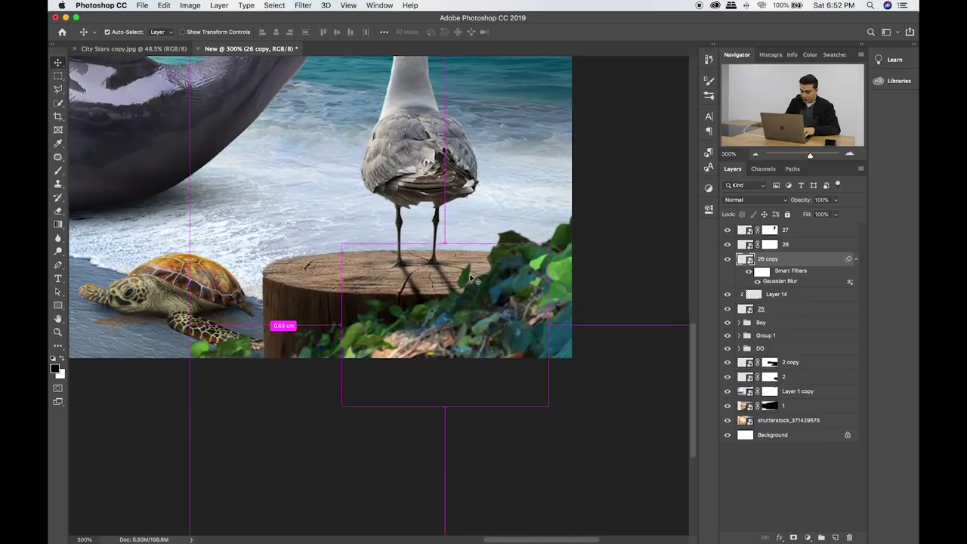
pyautogui.hotkey('ctrl', '+')
pyautogui.moveTo(469, 273); pyautogui.dragTo(452, 278)
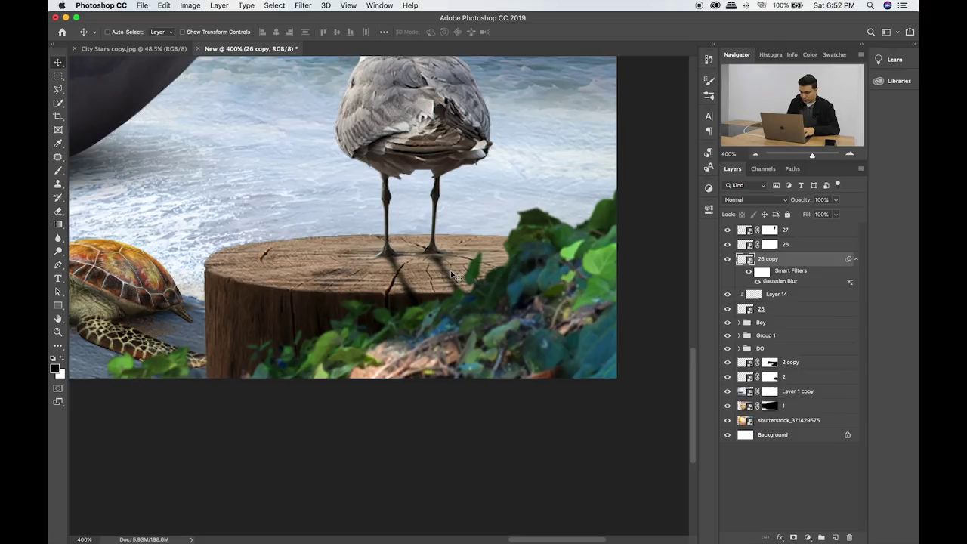
pyautogui.click(793, 537)
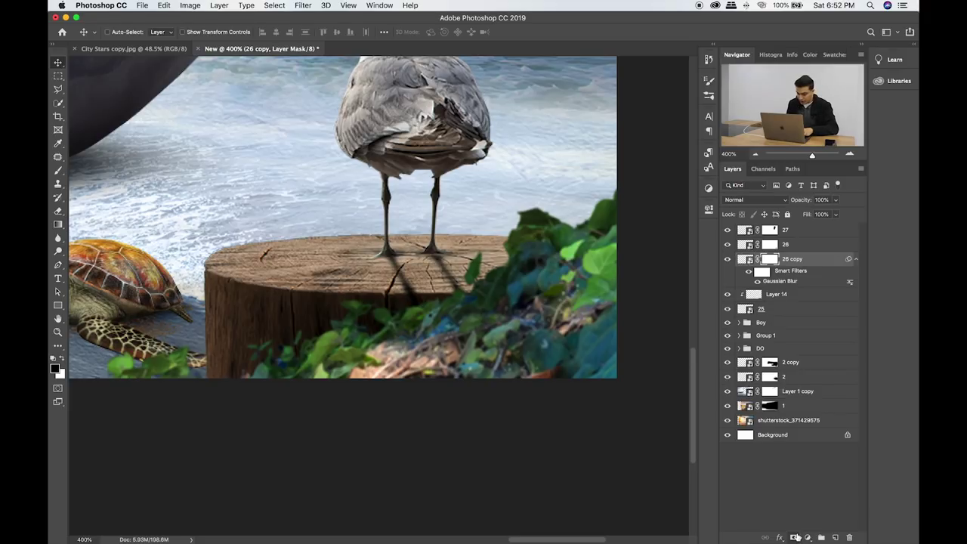
# Switch to a size 30 Brush with the shadow layer's mask targeted.
pyautogui.press('b')
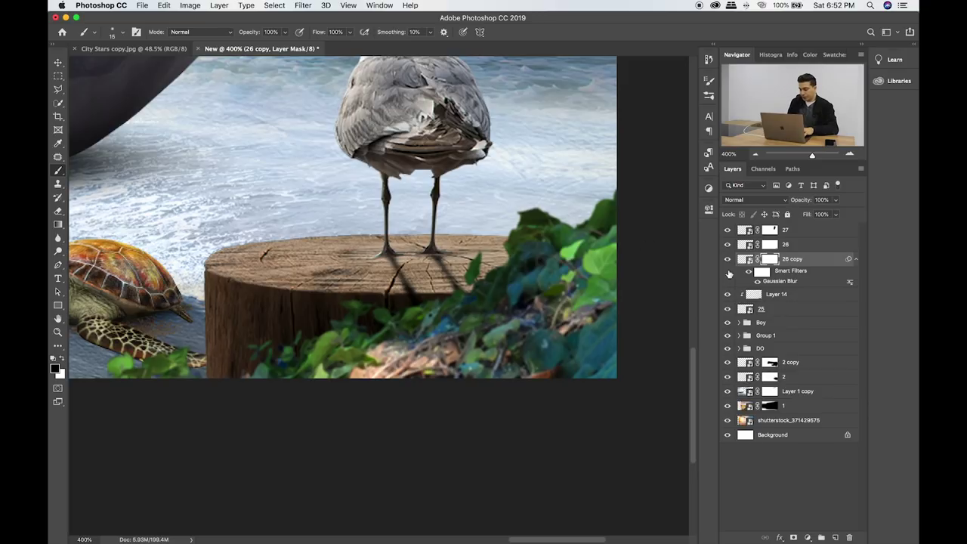
pyautogui.click(746, 259)
pyautogui.click(768, 260)
pyautogui.press(']')
pyautogui.press(']')
pyautogui.press(']')
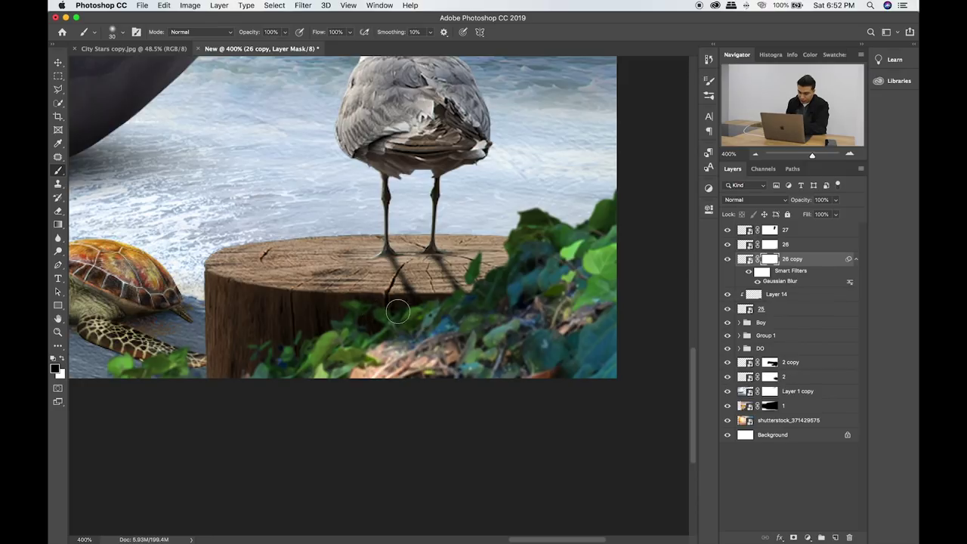
# Fit the composite on screen, toggle layer 26 to compare, and add Layer 15 above it.
pyautogui.press('super+0')
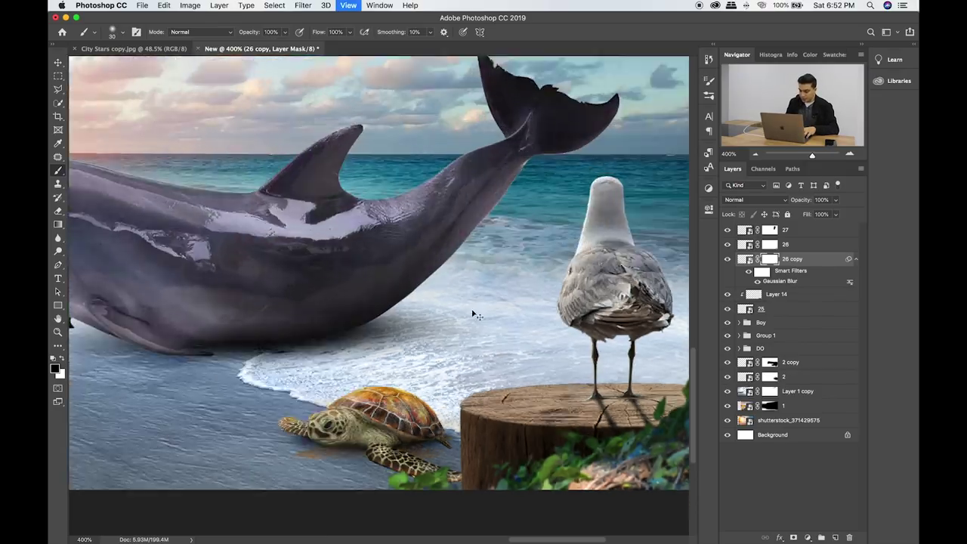
pyautogui.click(727, 244)
pyautogui.click(793, 247)
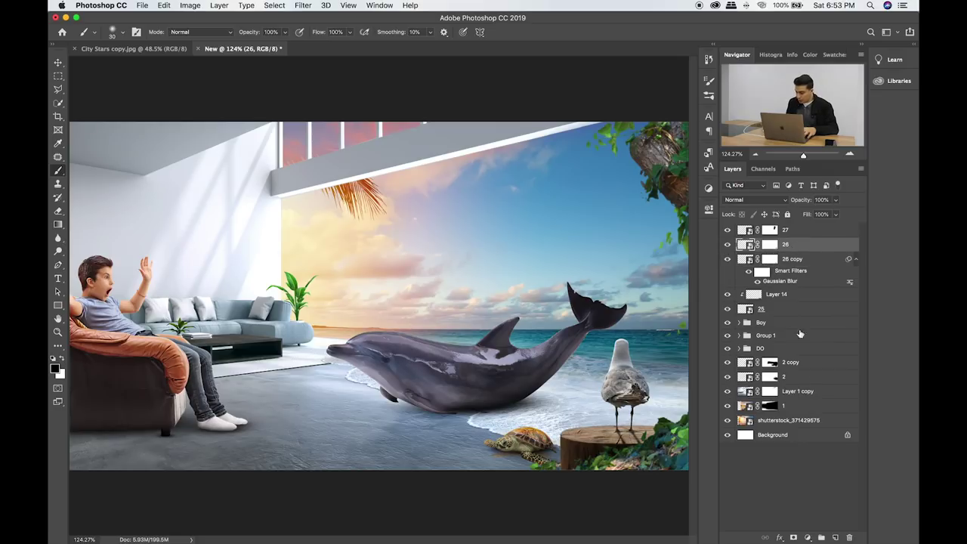
pyautogui.click(833, 536)
# Clip Layer 15 to seagull layer 26 and bring the seagull on the stump into view.
pyautogui.keyDown('alt'); pyautogui.click(777, 251); pyautogui.keyUp('alt')
pyautogui.scroll(5, 572, 287)
pyautogui.moveTo(556, 333); pyautogui.dragTo(318, 151)
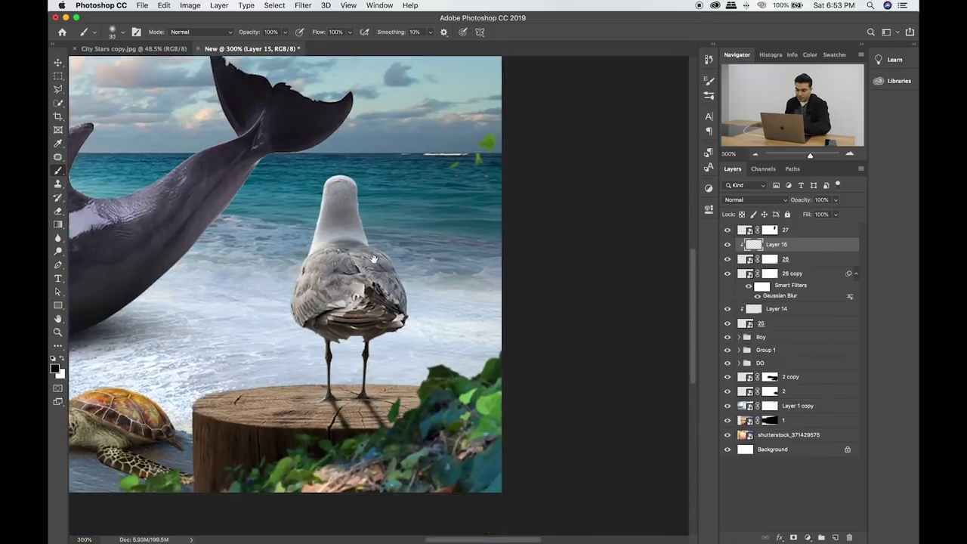
pyautogui.scroll(-2, 375, 262)
pyautogui.scroll(-2, 374, 263)
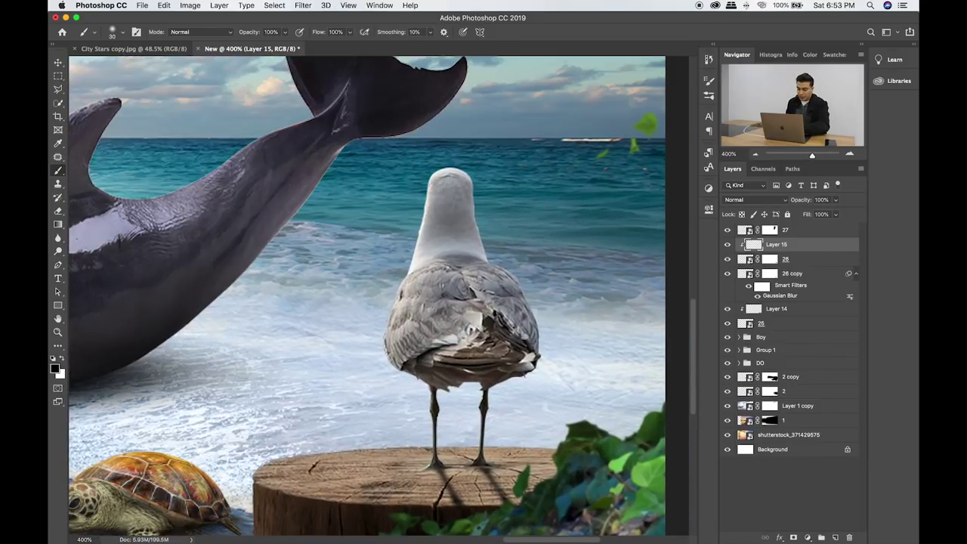
pyautogui.scroll(-2, 375, 263)
pyautogui.scroll(-1, 375, 262)
# Draw a rectangular marquee selection over a patch of the sky.
pyautogui.click(58, 76)
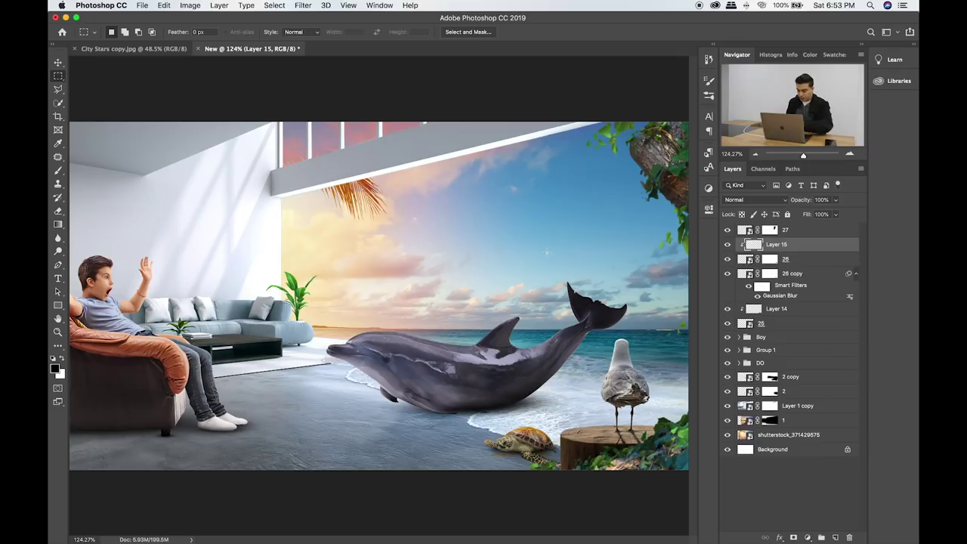
pyautogui.moveTo(424, 195); pyautogui.dragTo(232, 322)
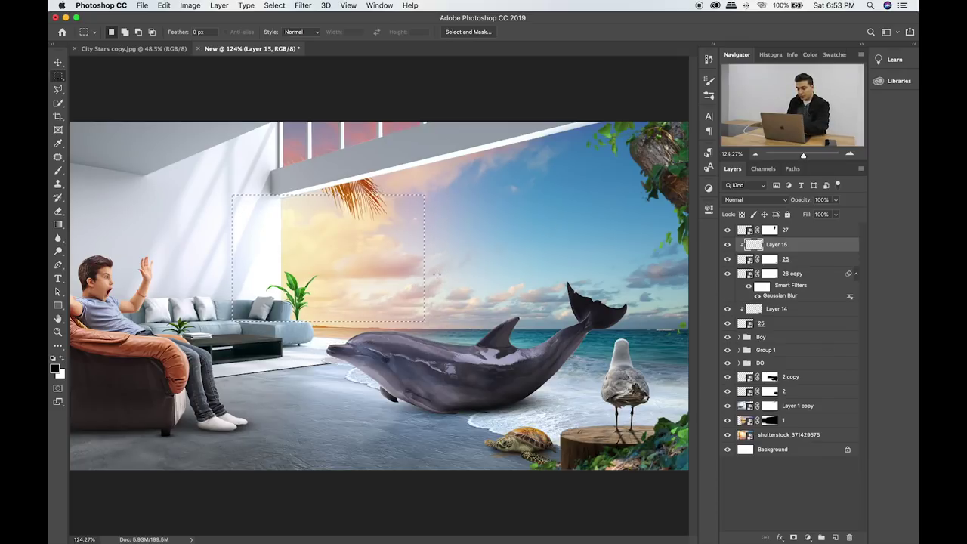
pyautogui.scroll(3, 501, 313)
pyautogui.scroll(3, 501, 313)
pyautogui.scroll(3, 292, 231)
pyautogui.scroll(1, 342, 243)
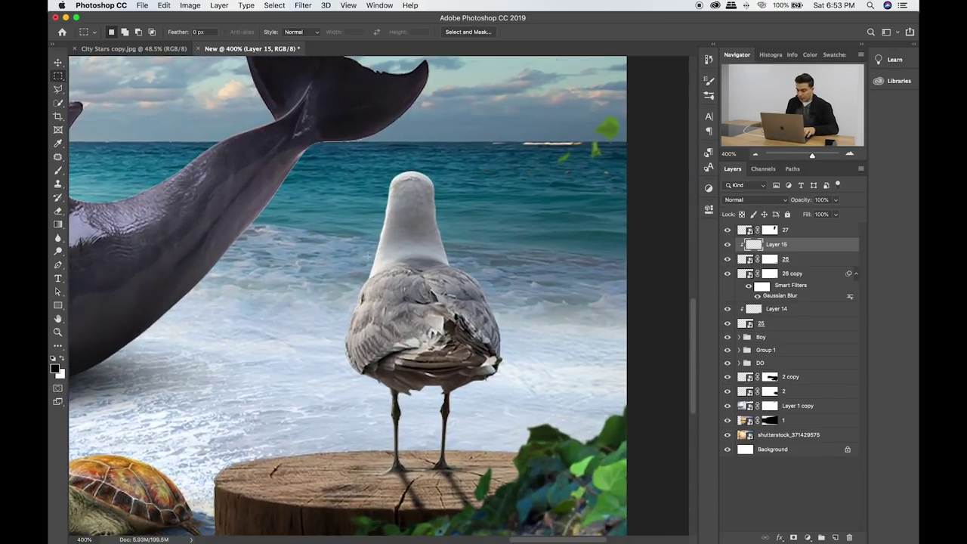
# Set the Brush foreground colour to bright orange #ffae00.
pyautogui.click(60, 172)
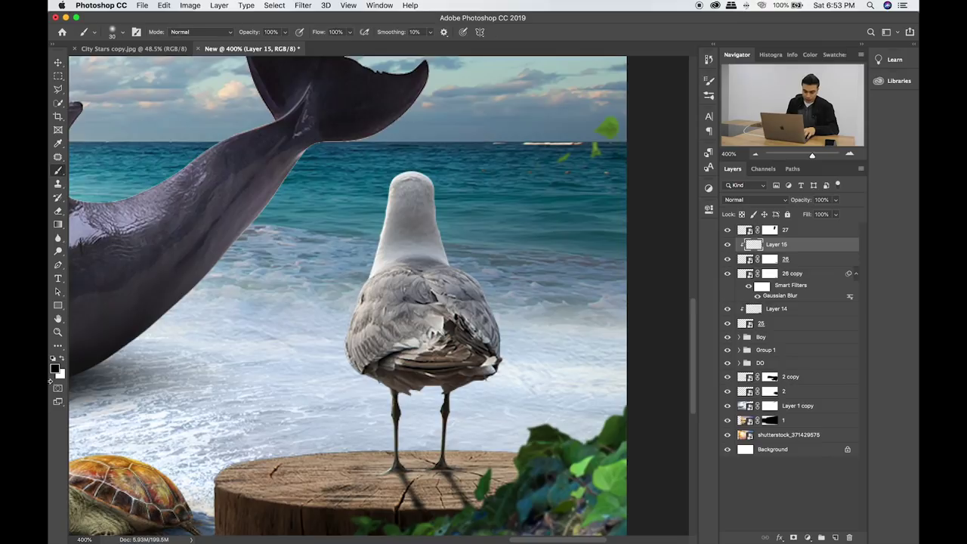
pyautogui.click(56, 370)
pyautogui.moveTo(501, 297); pyautogui.dragTo(497, 309)
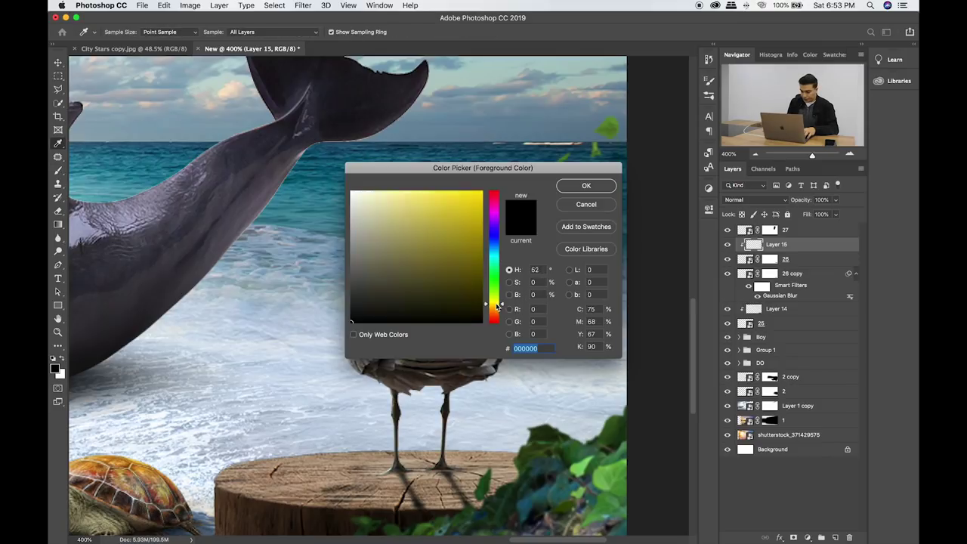
pyautogui.moveTo(482, 214); pyautogui.dragTo(492, 184)
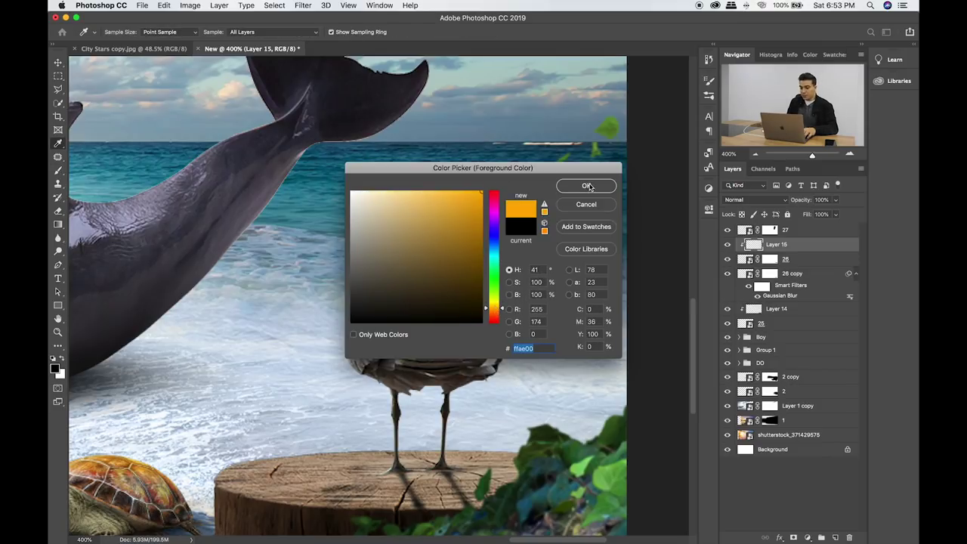
pyautogui.click(588, 187)
# Paint orange along the seagull's left edge and set Layer 15 to Screen blend mode.
pyautogui.moveTo(394, 165); pyautogui.dragTo(356, 312)
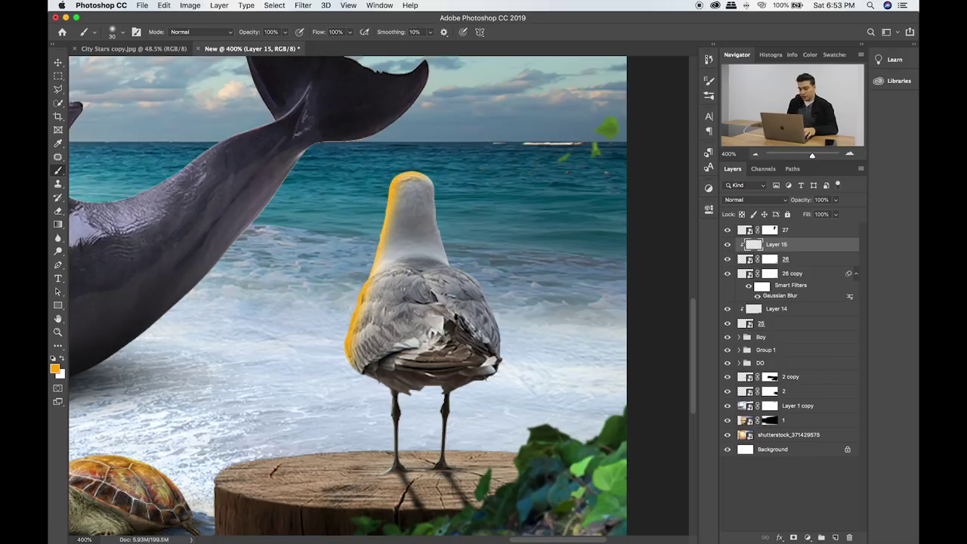
pyautogui.press('v')
pyautogui.hotkey('shift', '+')
pyautogui.hotkey('shift', '+')
pyautogui.hotkey('shift', '+')
pyautogui.hotkey('shift', '+')
pyautogui.hotkey('shift', '+')
pyautogui.hotkey('shift', '+')
pyautogui.hotkey('shift', '+')
pyautogui.hotkey('shift', '+')
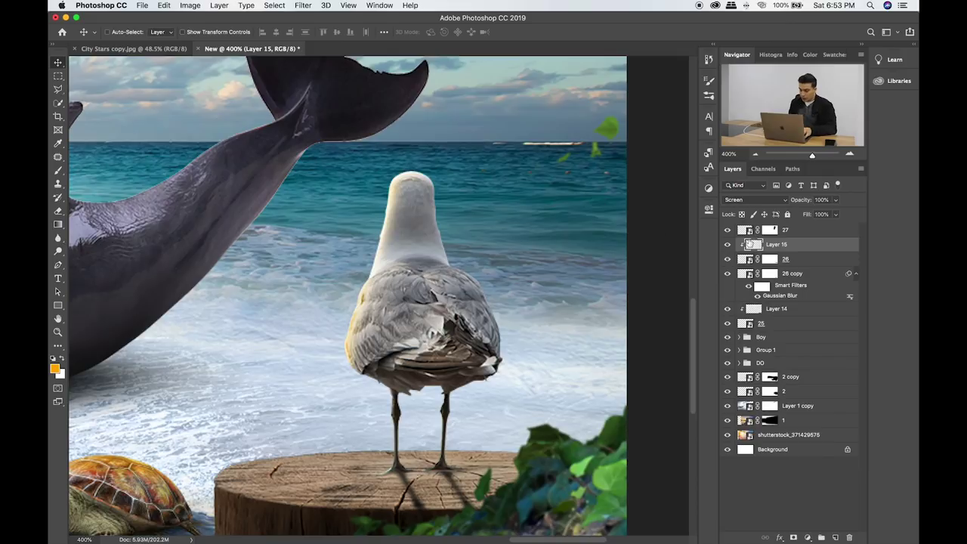
pyautogui.hotkey('alt', '[')
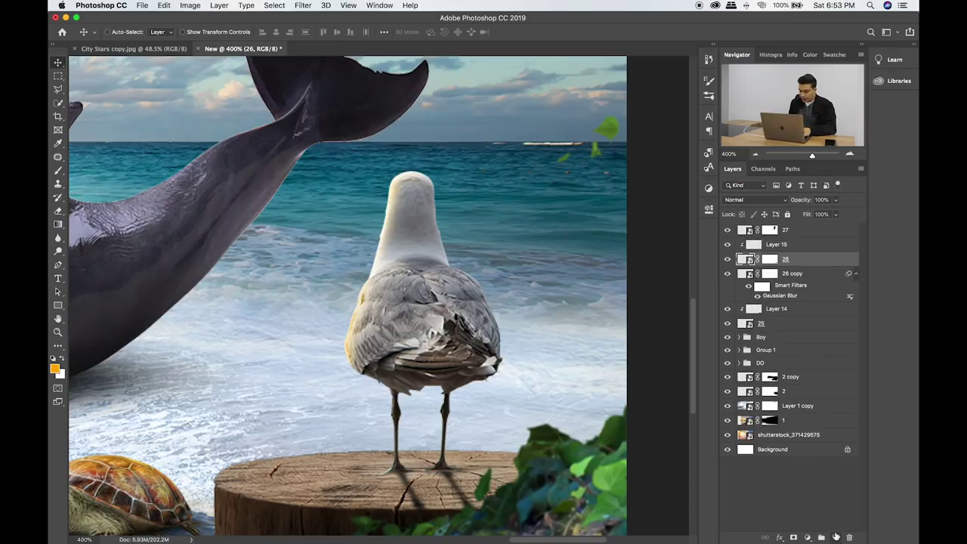
# Add Layer 16 and paint orange over the seagull's head and left side with a 100 px brush.
pyautogui.click(836, 536)
pyautogui.press('b')
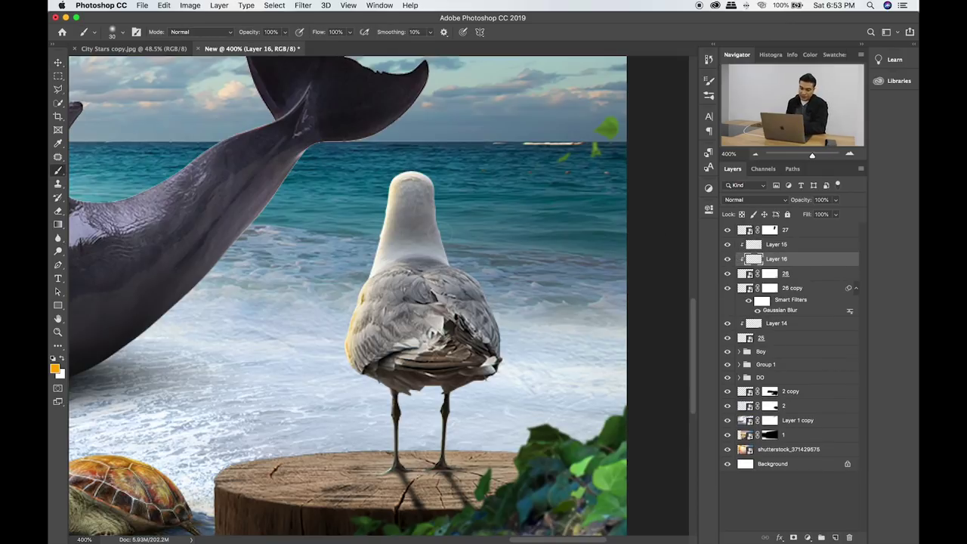
pyautogui.press(']')
pyautogui.press(']')
pyautogui.press(']')
pyautogui.moveTo(411, 178); pyautogui.dragTo(367, 363)
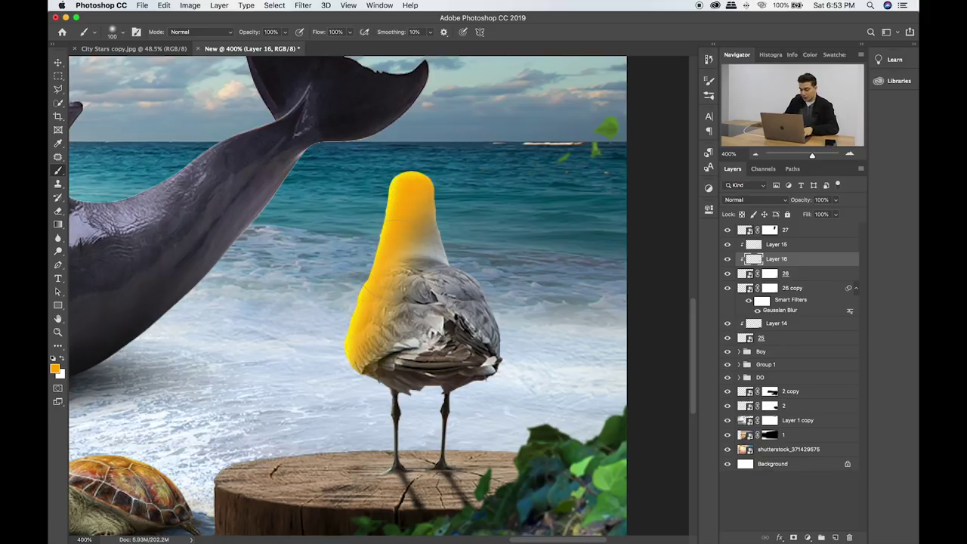
# Set Layer 16 to Soft Light at 16% opacity and add a new Layer 17.
pyautogui.press('v')
pyautogui.hotkey('shift', '+')
pyautogui.hotkey('shift', '+')
pyautogui.hotkey('shift', '+')
pyautogui.hotkey('shift', '+')
pyautogui.hotkey('shift', '+')
pyautogui.hotkey('shift', '+')
pyautogui.hotkey('shift', '+')
pyautogui.hotkey('shift', '+')
pyautogui.hotkey('shift', '+')
pyautogui.hotkey('shift', '+')
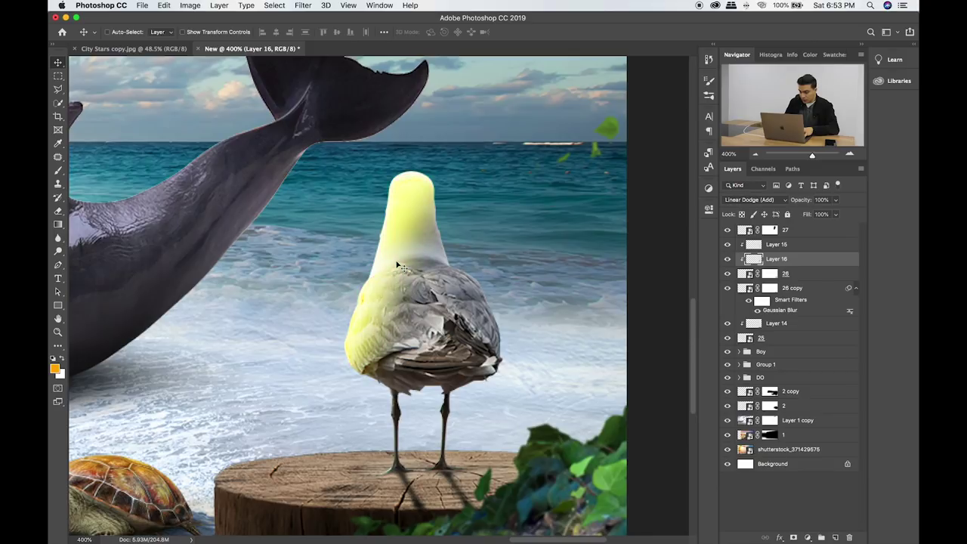
pyautogui.hotkey('shift', '+')
pyautogui.hotkey('shift', '+')
pyautogui.hotkey('shift', '+')
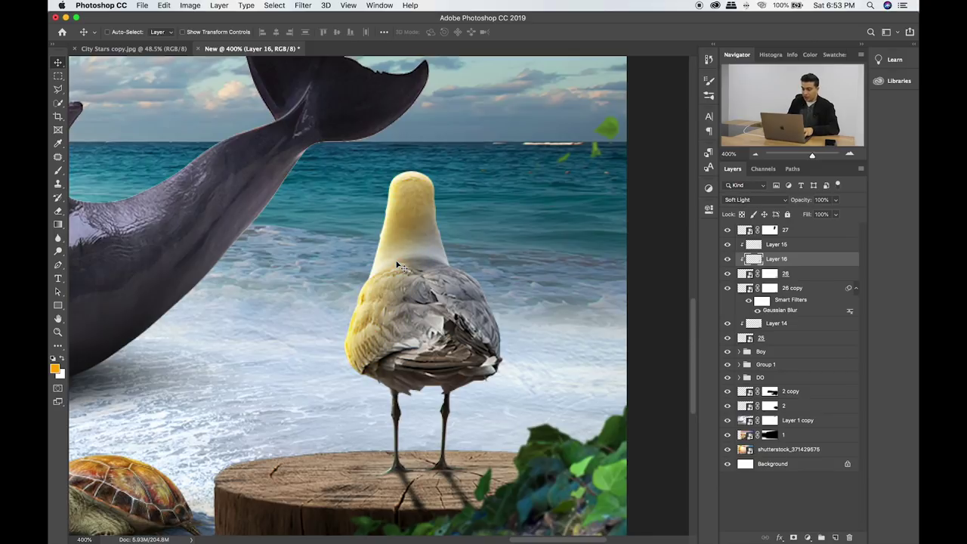
pyautogui.click(836, 200)
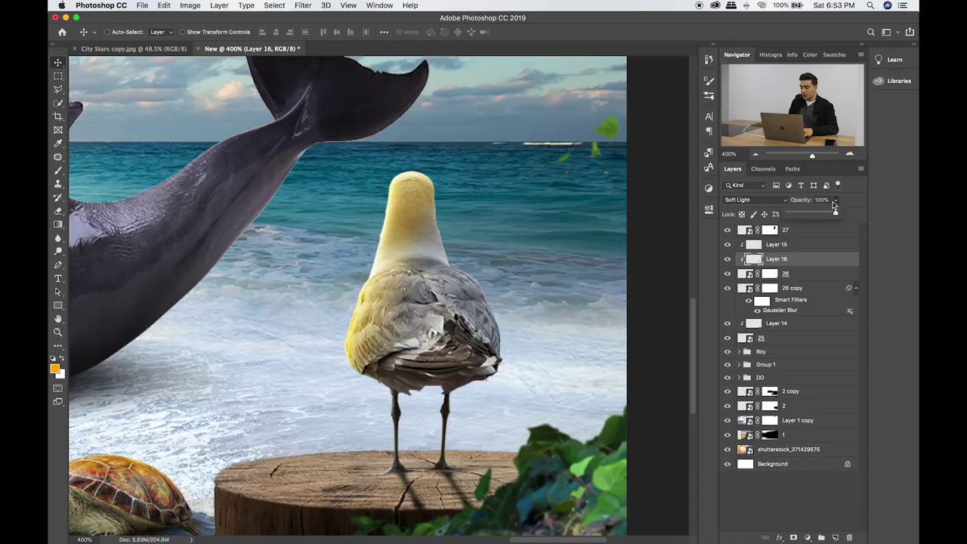
pyautogui.click(803, 215)
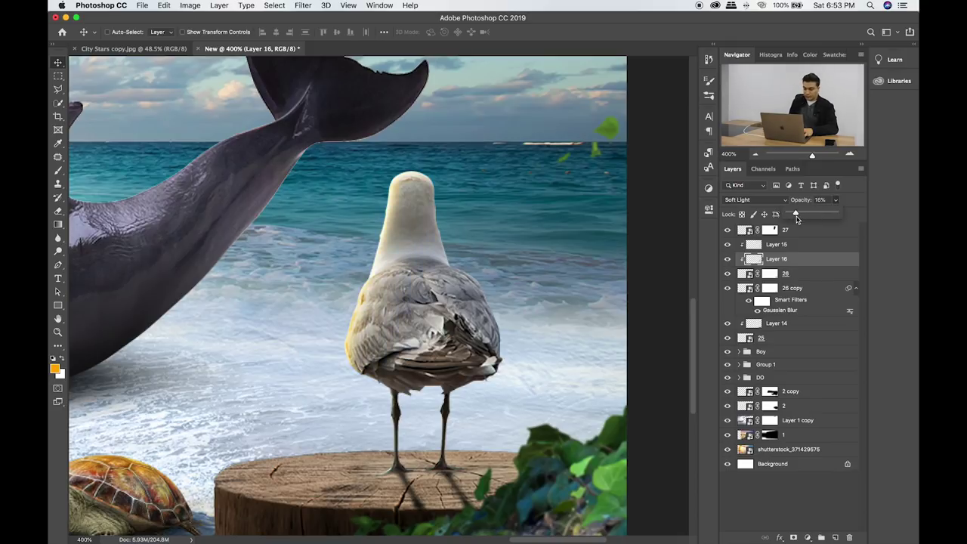
pyautogui.click(808, 274)
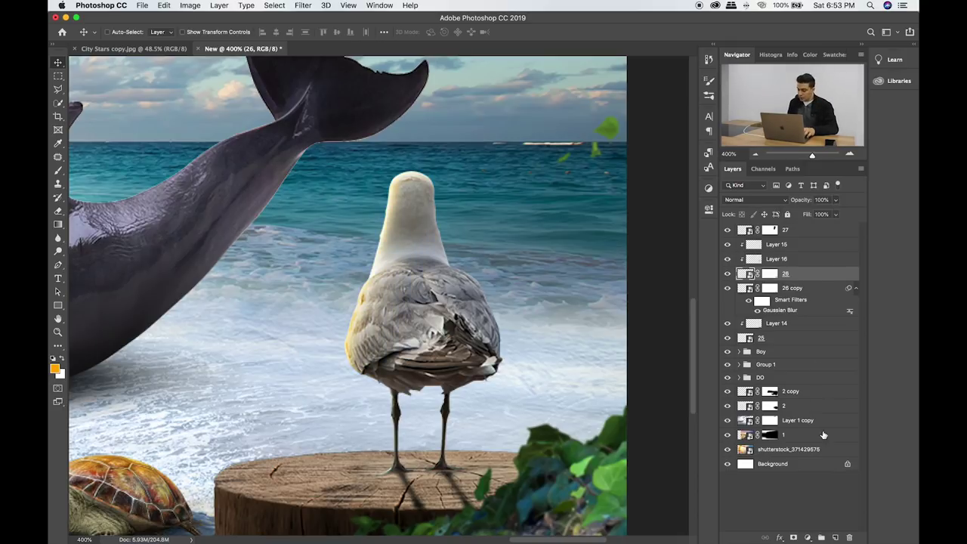
pyautogui.click(835, 537)
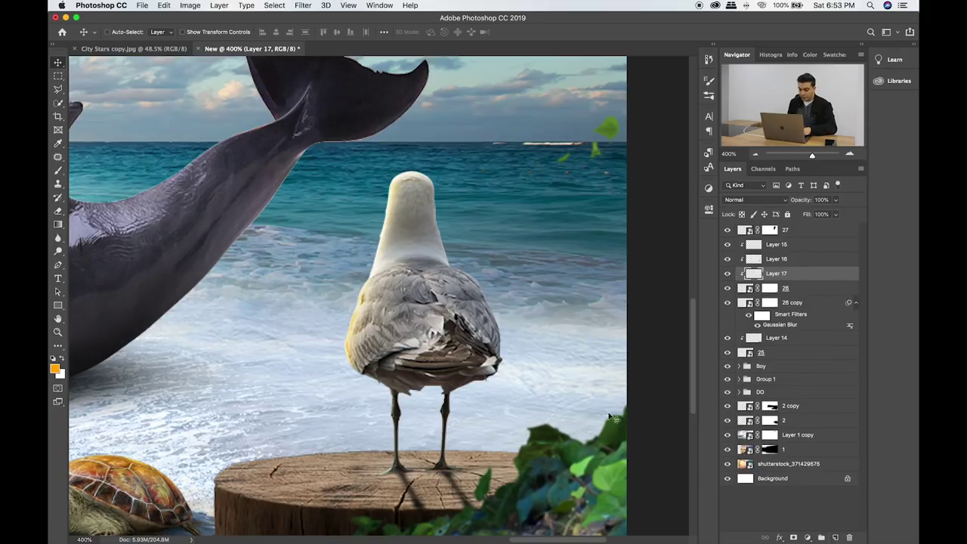
# Take the Brush, pan to the seagull, and set the foreground colour to pure black.
pyautogui.press('b')
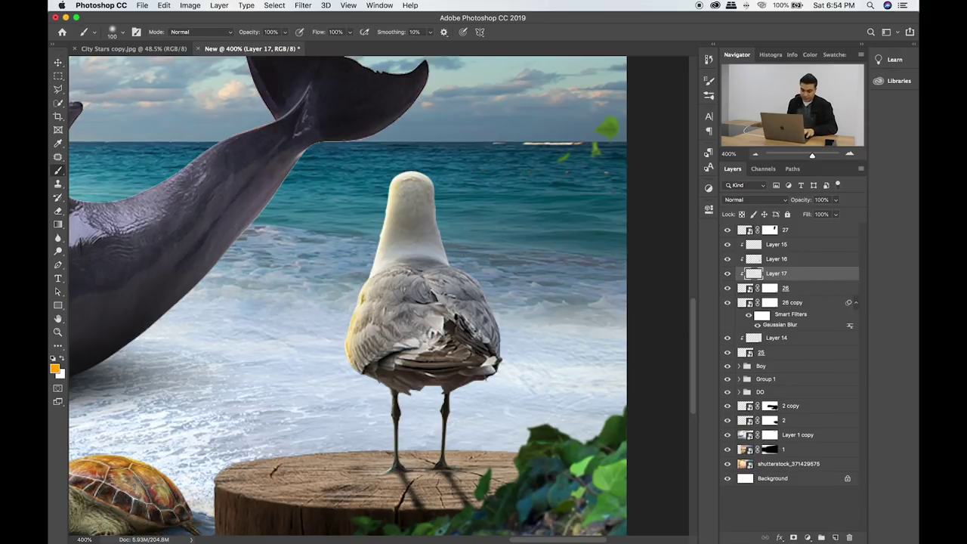
pyautogui.moveTo(340, 231)
pyautogui.mouseDown()
pyautogui.moveTo(447, 255)
pyautogui.moveTo(300, 178)
pyautogui.mouseUp()
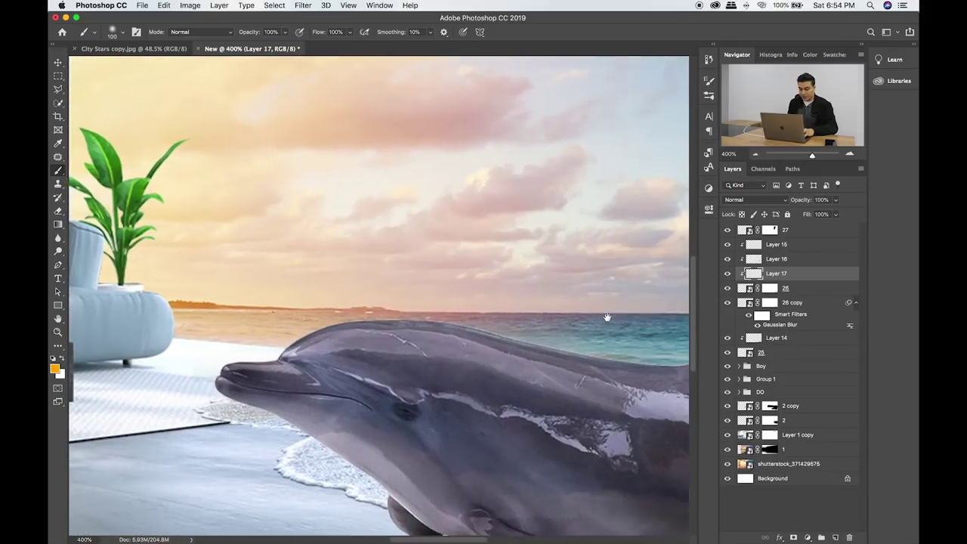
pyautogui.hscroll(10, 300, 178)
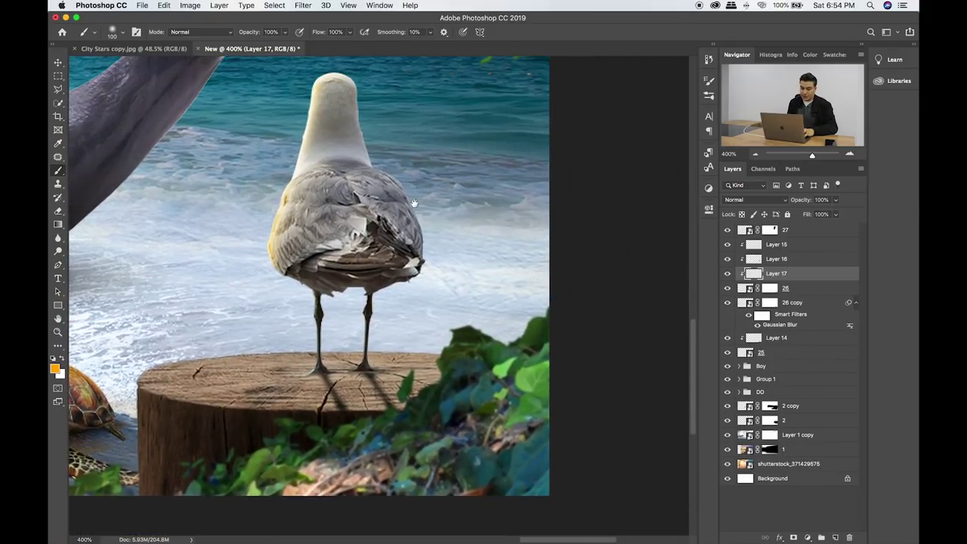
pyautogui.scroll(1, 393, 136)
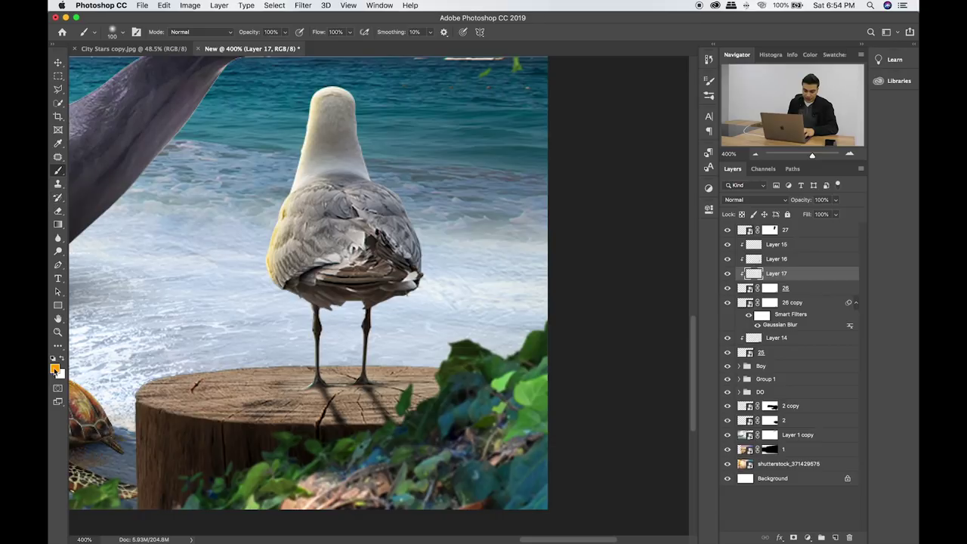
pyautogui.click(55, 368)
pyautogui.moveTo(412, 300); pyautogui.dragTo(319, 346)
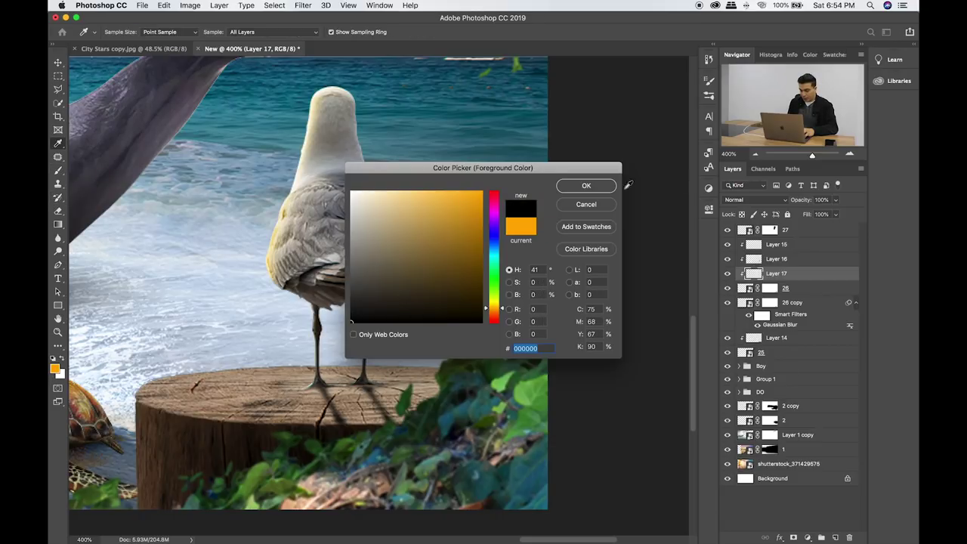
pyautogui.click(587, 185)
# Paint black shading over the seagull's back, tail and lower back, undoing a trial erase.
pyautogui.moveTo(464, 151)
pyautogui.mouseDown()
pyautogui.moveTo(412, 246)
pyautogui.moveTo(408, 299)
pyautogui.moveTo(406, 167)
pyautogui.mouseUp()
pyautogui.press('[')
pyautogui.press('[')
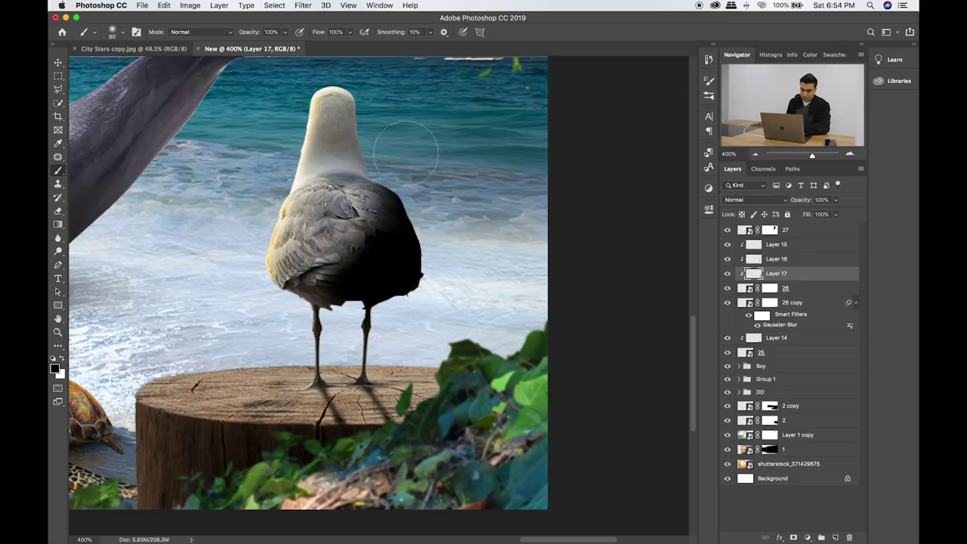
pyautogui.moveTo(406, 155); pyautogui.dragTo(388, 270)
pyautogui.press('e')
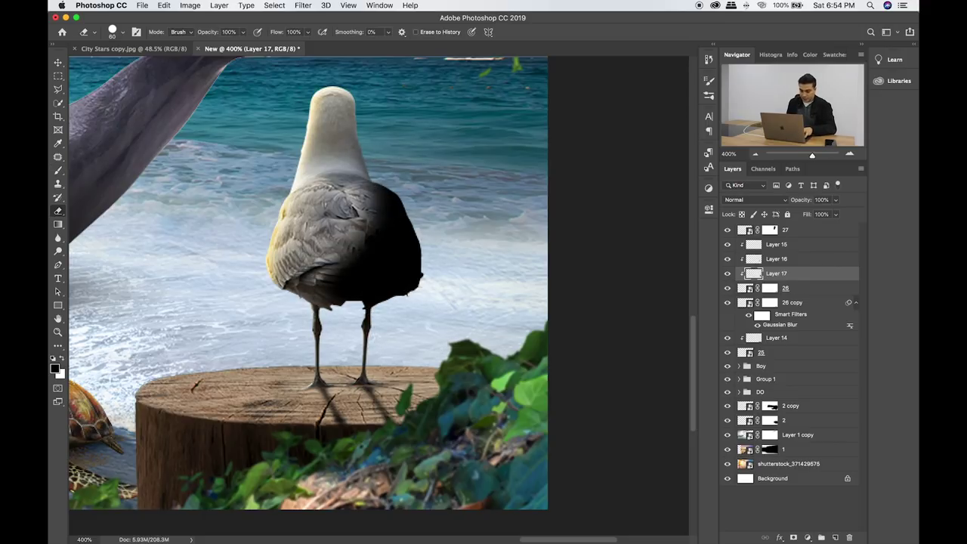
pyautogui.moveTo(344, 200); pyautogui.dragTo(367, 215)
pyautogui.press('super+z')
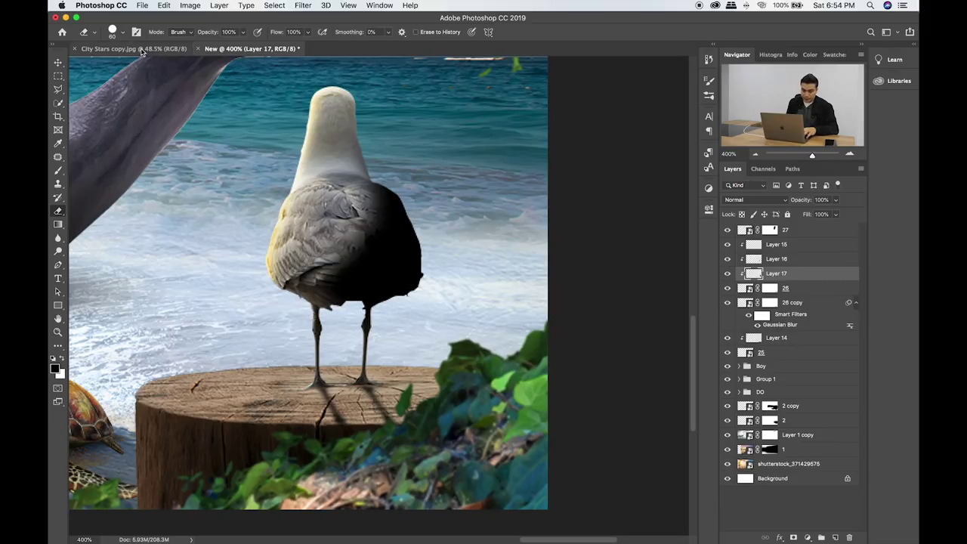
# Try further brush strokes on the seagull's body and undo the overly heavy darkening.
pyautogui.click(122, 32)
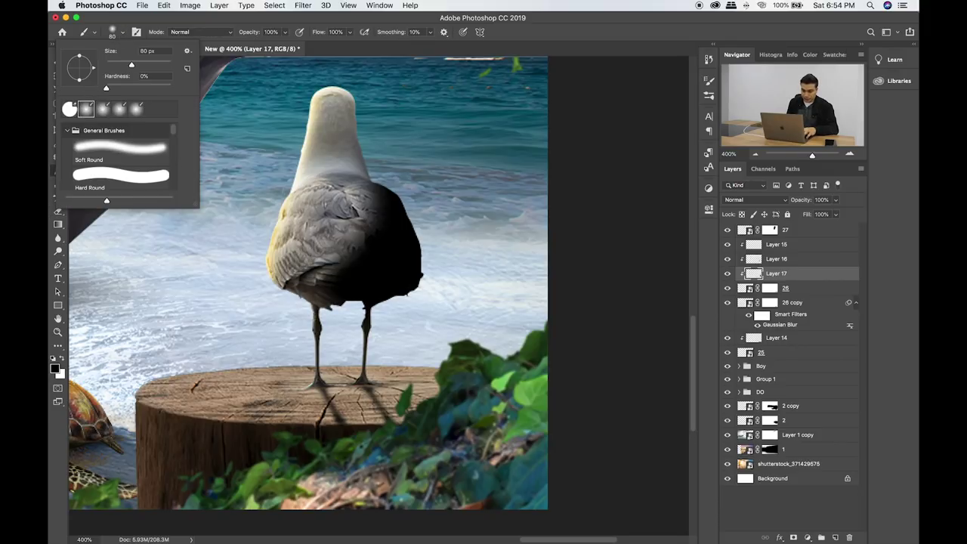
pyautogui.press('b')
pyautogui.moveTo(320, 194); pyautogui.dragTo(302, 270)
pyautogui.press('super+z')
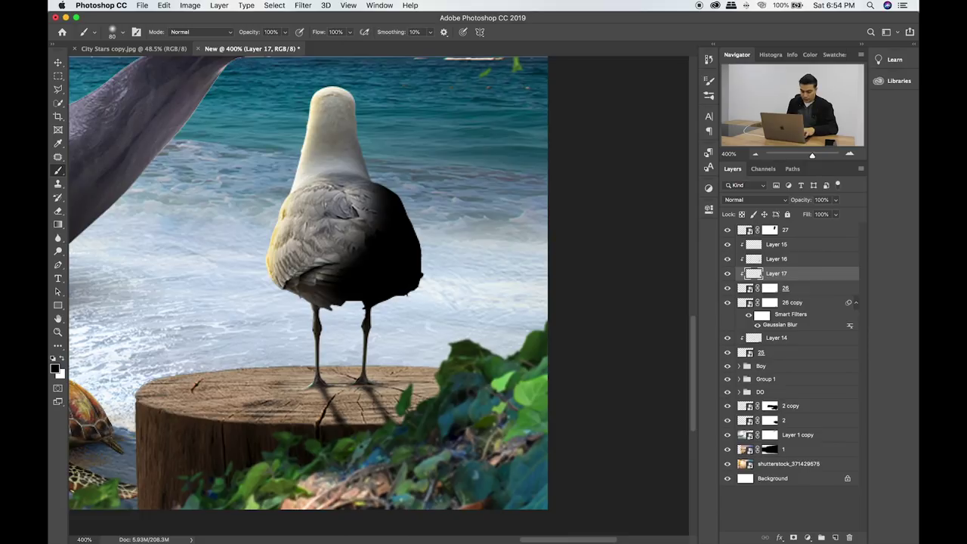
pyautogui.press('e')
pyautogui.click(121, 31)
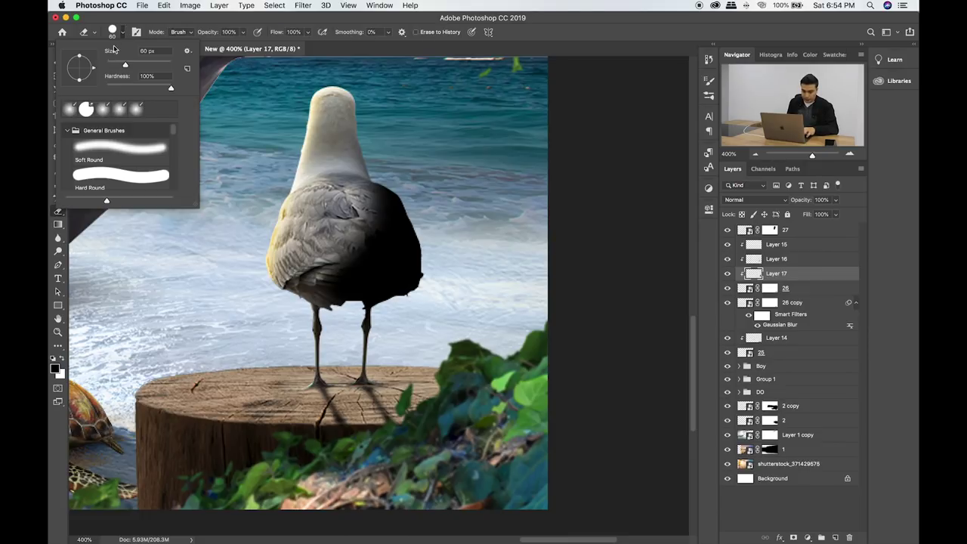
pyautogui.press('b')
pyautogui.moveTo(356, 181); pyautogui.dragTo(303, 287)
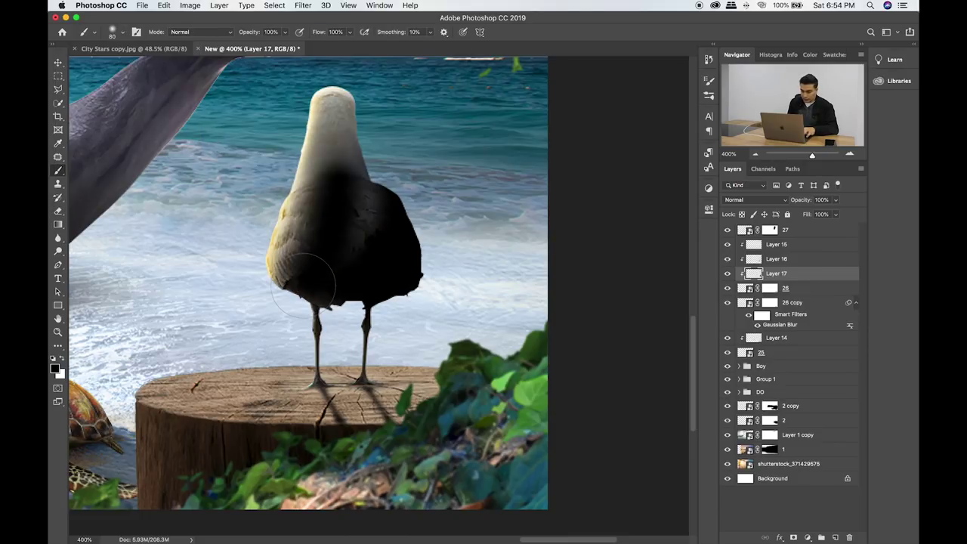
pyautogui.hotkey('ctrl', 'z')
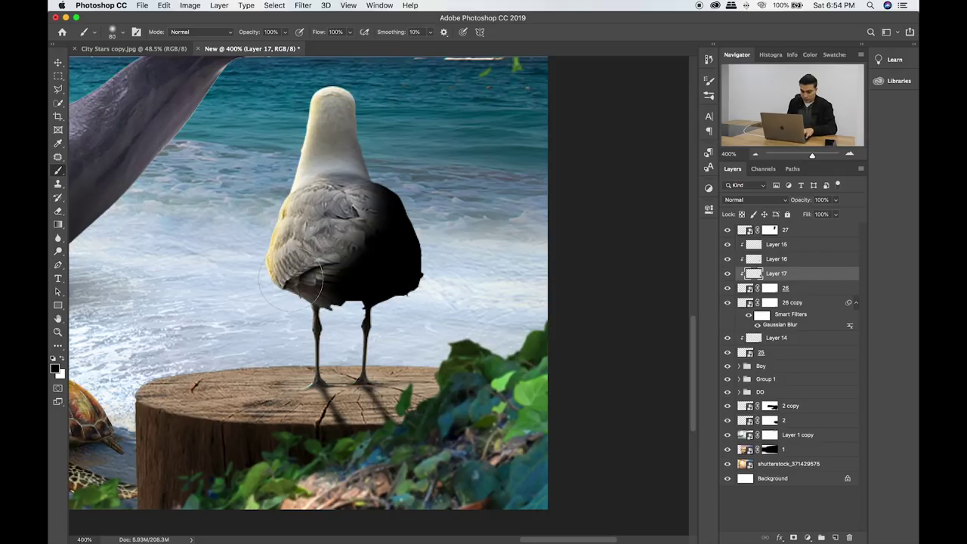
# Fade the shading's hard edges with a fully soft Eraser across the seagull's back and lower body.
pyautogui.press('e')
pyautogui.click(122, 32)
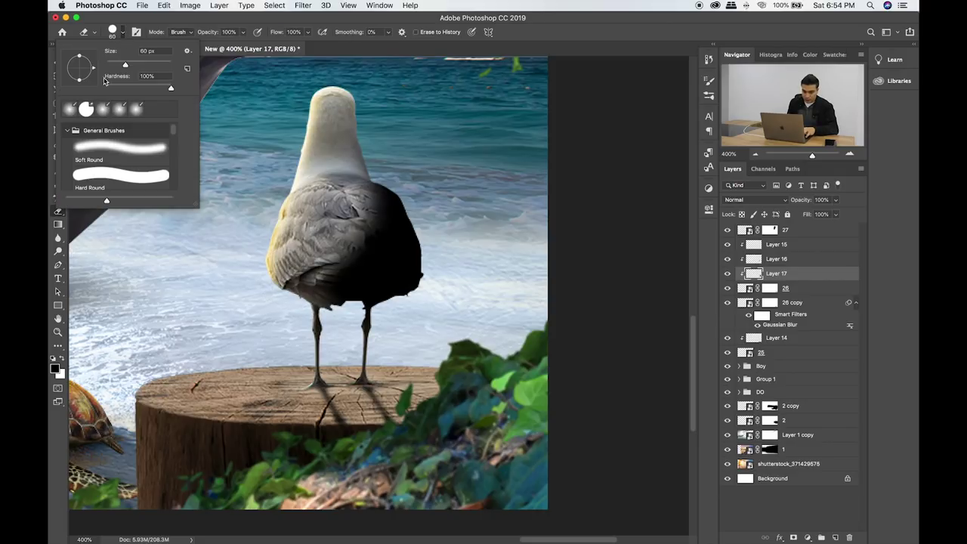
pyautogui.click(90, 156)
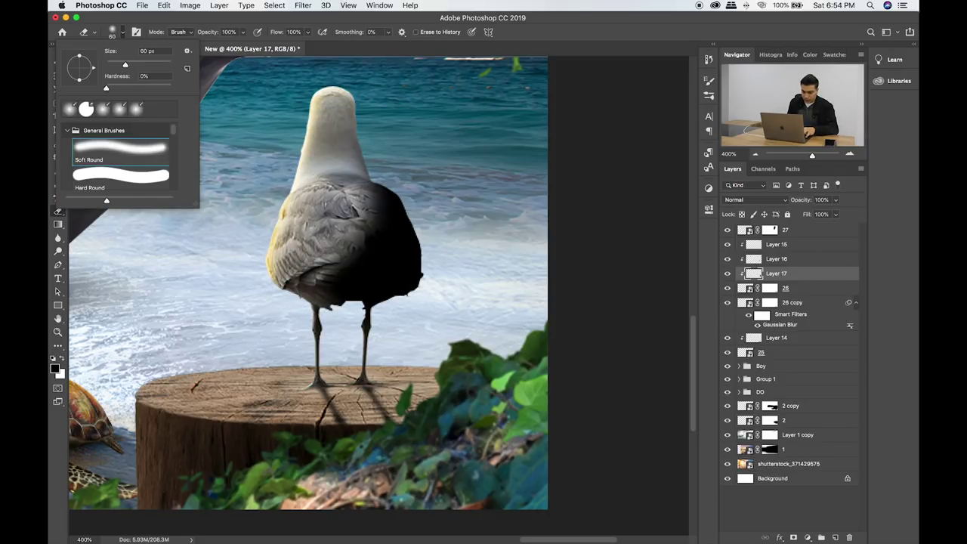
pyautogui.moveTo(355, 189); pyautogui.dragTo(332, 302)
pyautogui.moveTo(341, 235); pyautogui.dragTo(352, 283)
pyautogui.moveTo(370, 193)
pyautogui.mouseDown()
pyautogui.moveTo(352, 287)
pyautogui.moveTo(336, 299)
pyautogui.mouseUp()
# Blend Layer 17's black shading in Soft Light at 62% opacity.
pyautogui.press('v')
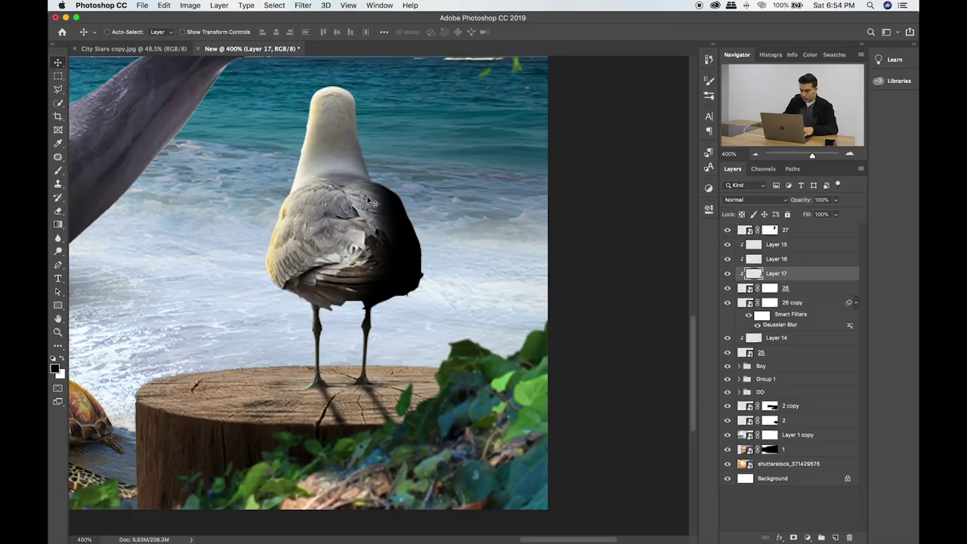
pyautogui.hotkey('shift', 'alt', 'a')
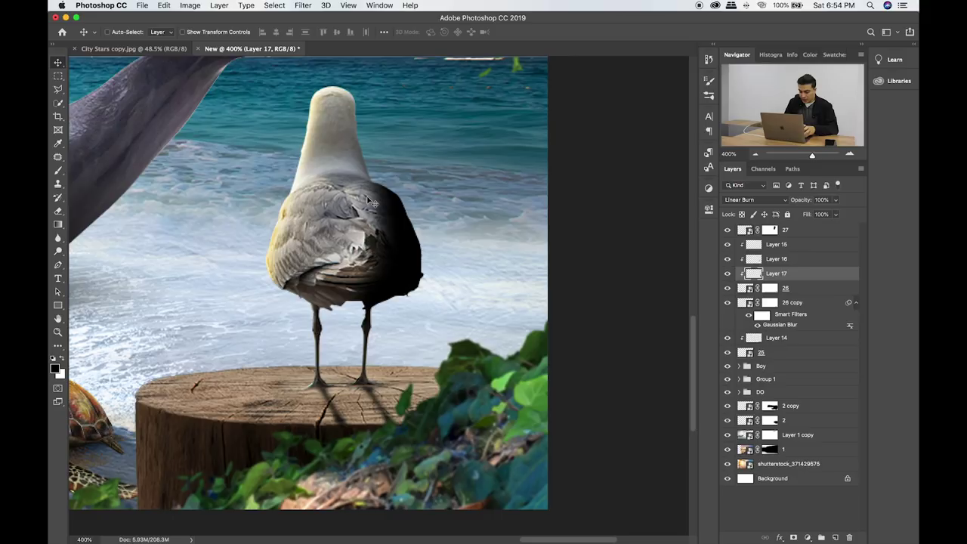
pyautogui.hotkey('shift', '+')
pyautogui.hotkey('shift', '+')
pyautogui.hotkey('shift', '+')
pyautogui.hotkey('shift', '+')
pyautogui.hotkey('shift', '+')
pyautogui.hotkey('shift', '+')
pyautogui.hotkey('shift', '+')
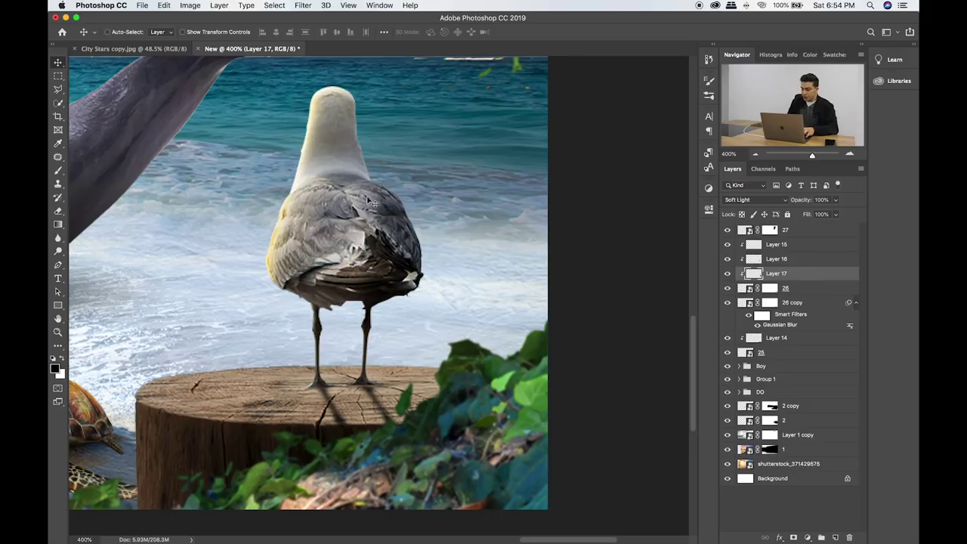
pyautogui.click(836, 200)
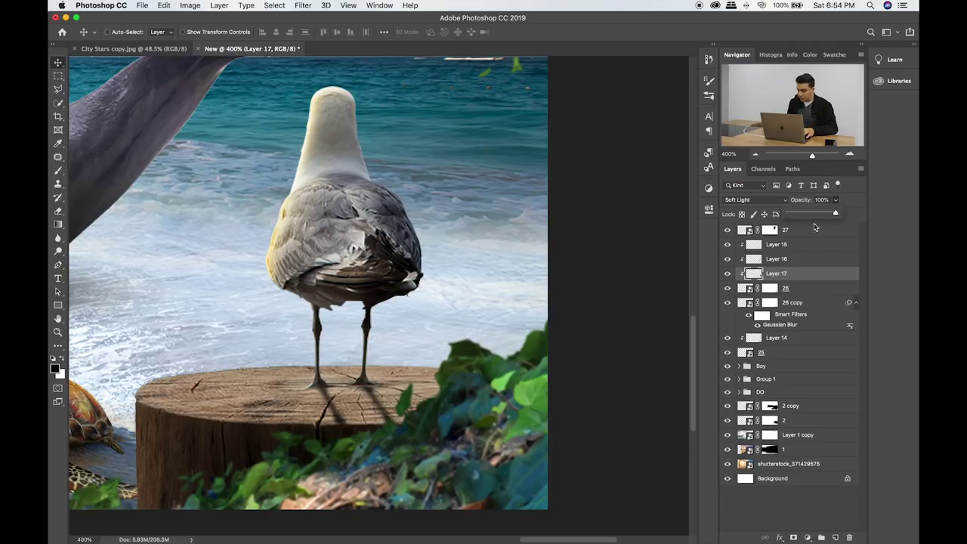
pyautogui.click(819, 213)
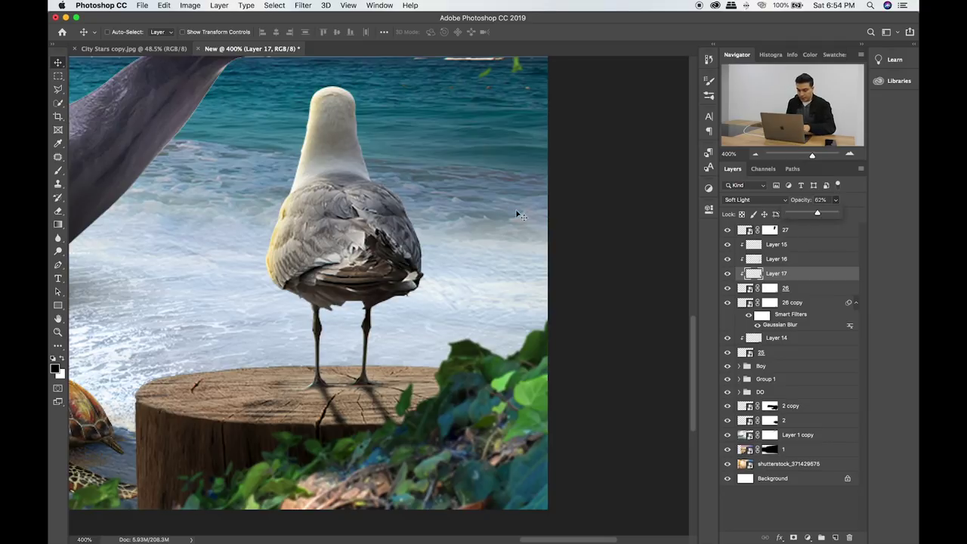
# Enlarge the Eraser to 175 and add a new empty layer above layer 25.
pyautogui.press('e')
pyautogui.press(']')
pyautogui.press(']')
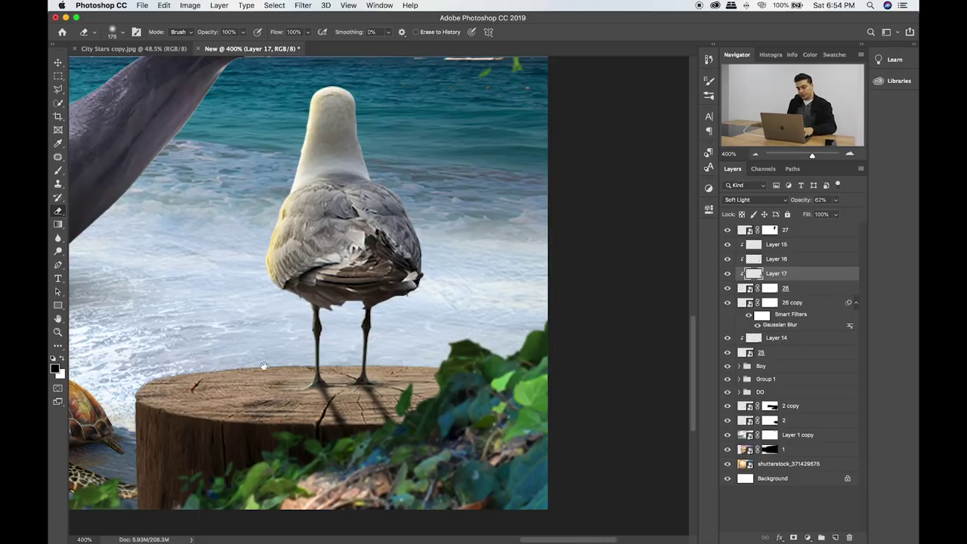
pyautogui.hscroll(-5, 325, 236)
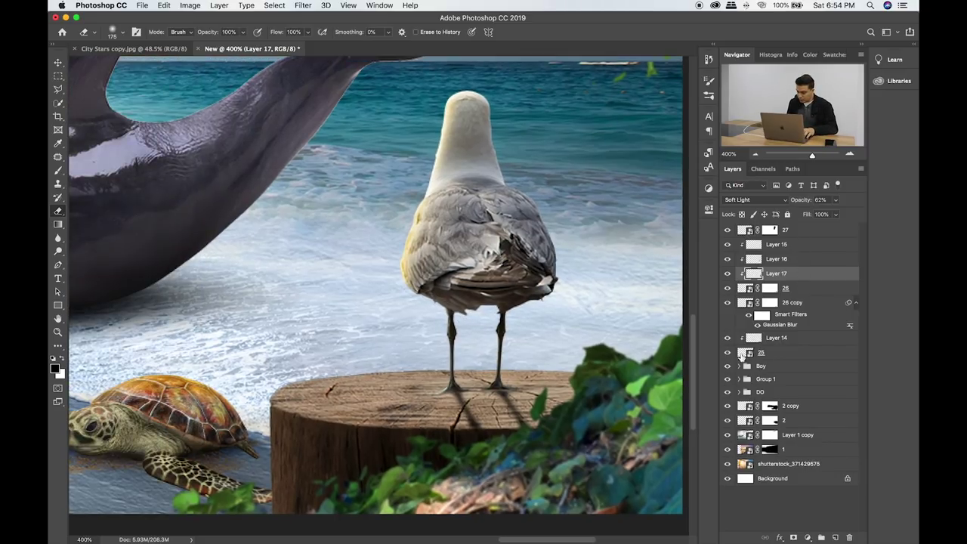
pyautogui.click(836, 537)
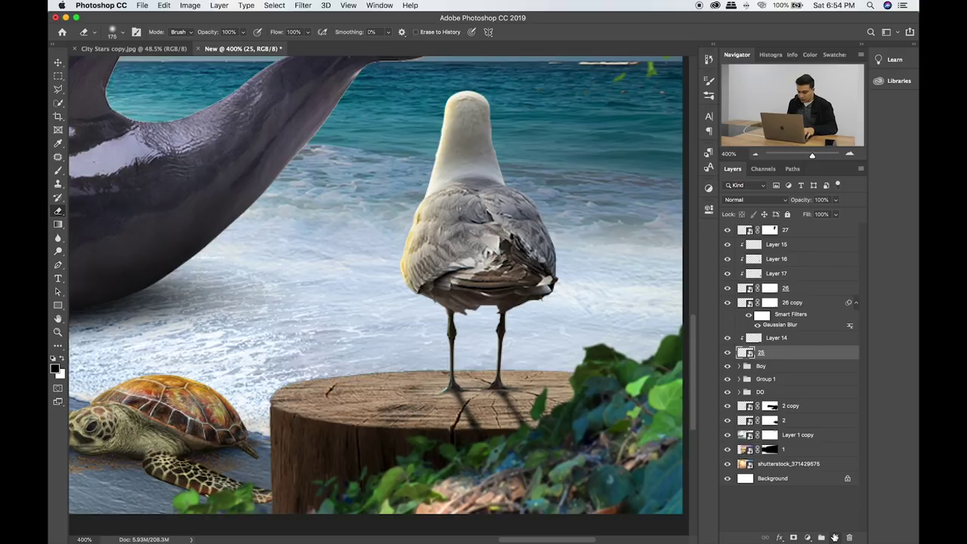
# Paint black shadow along the stump's base and nearby leaves, blended in Soft Light.
pyautogui.press('b')
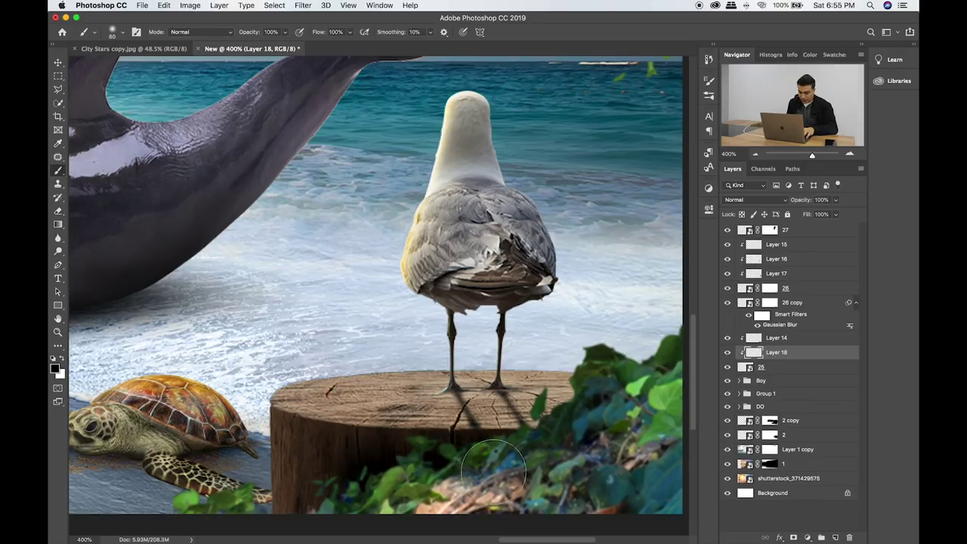
pyautogui.moveTo(351, 516); pyautogui.dragTo(299, 511)
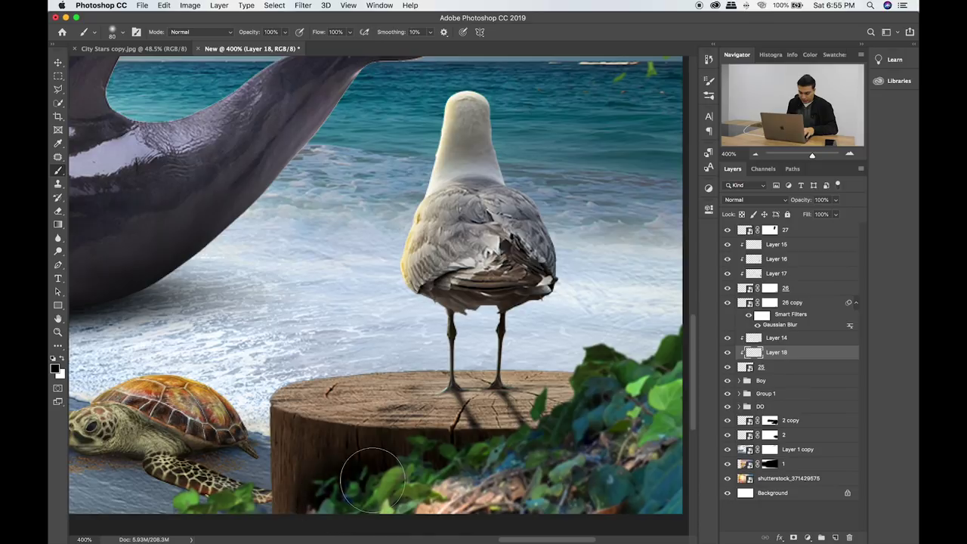
pyautogui.moveTo(298, 514); pyautogui.dragTo(582, 474)
pyautogui.press('v')
pyautogui.hotkey('shift', '+')
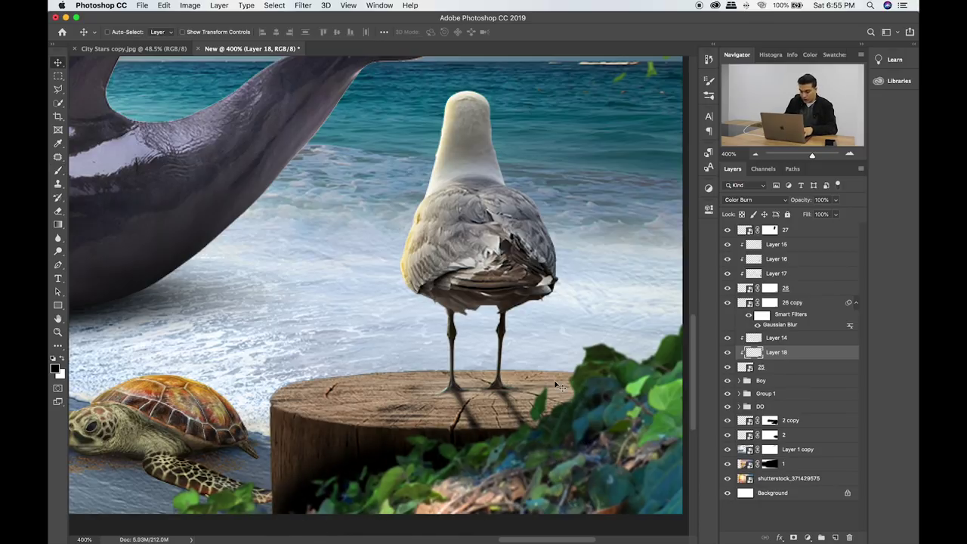
pyautogui.hotkey('shift', '+')
pyautogui.hotkey('shift', '+')
pyautogui.hotkey('shift', '+')
pyautogui.hotkey('shift', '+')
pyautogui.hotkey('shift', '+')
pyautogui.hotkey('shift', '+')
pyautogui.hotkey('shift', '+')
pyautogui.hotkey('shift', '+')
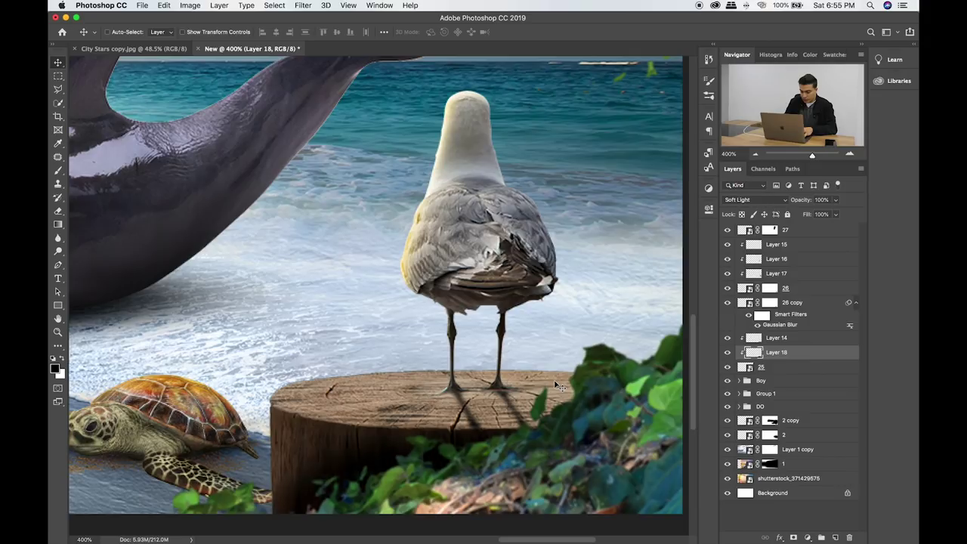
# Make Layer 14 active and add an empty Layer 19 above it.
pyautogui.press('e')
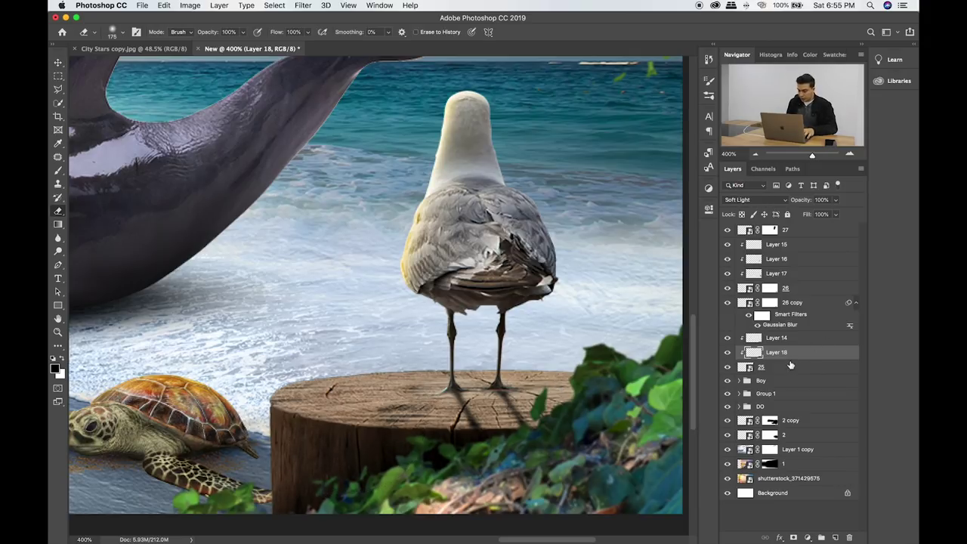
pyautogui.hotkey('alt', ']')
pyautogui.click(835, 538)
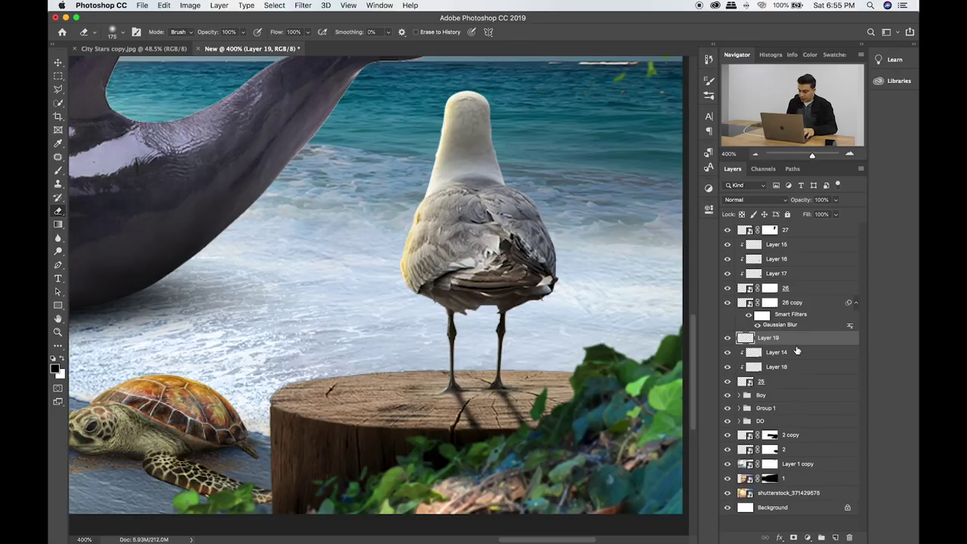
# Pick orange and paint it along the stump's top rim with a smaller brush.
pyautogui.press('b')
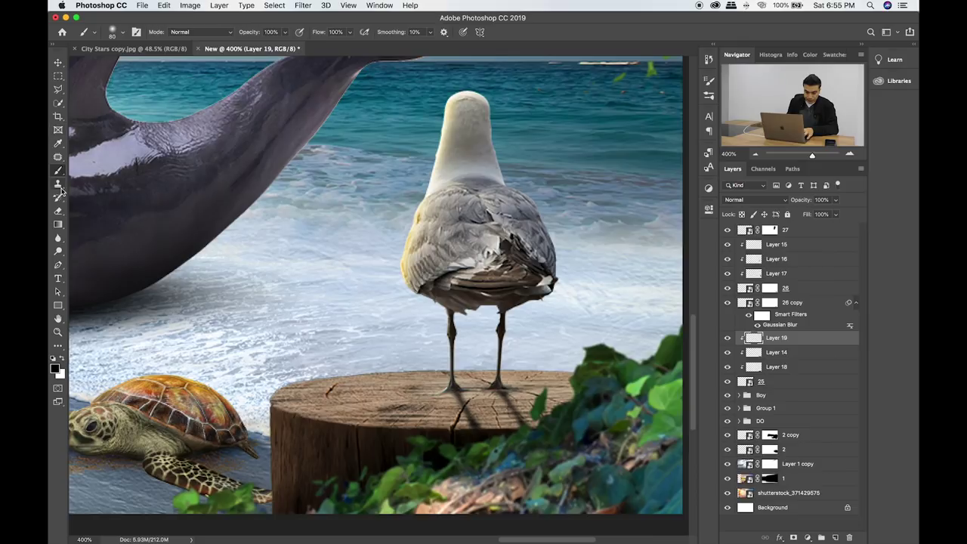
pyautogui.click(57, 369)
pyautogui.click(479, 224)
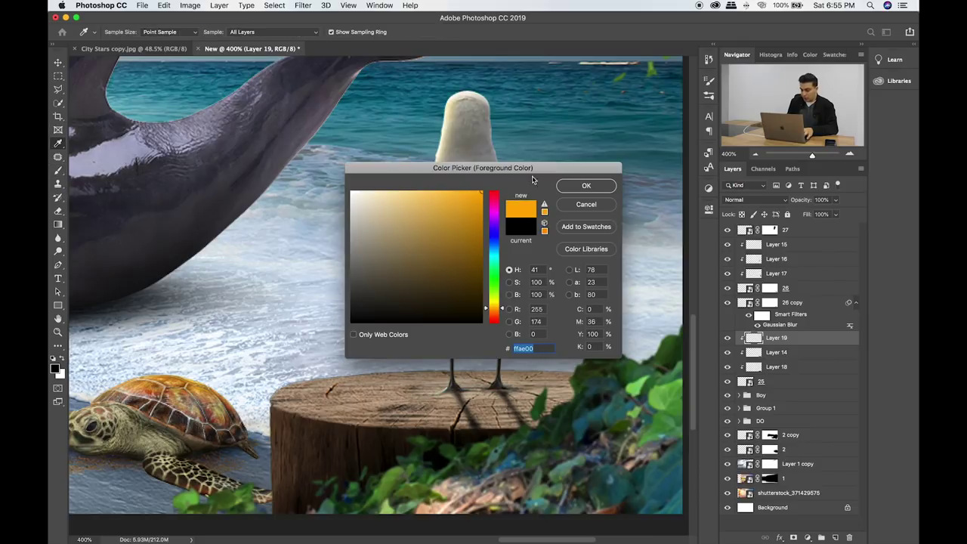
pyautogui.press('Return')
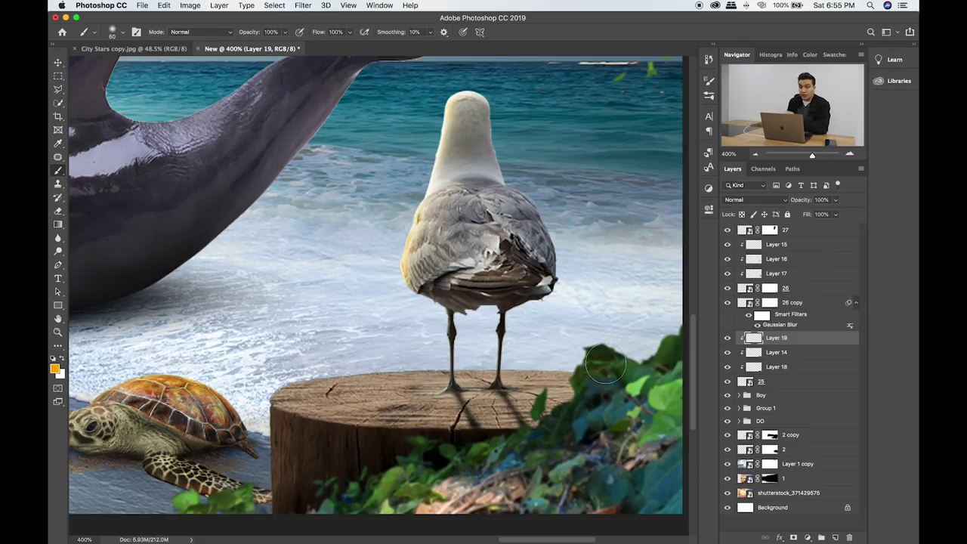
pyautogui.press('[')
pyautogui.moveTo(578, 373)
pyautogui.mouseDown()
pyautogui.moveTo(312, 383)
pyautogui.moveTo(272, 402)
pyautogui.moveTo(272, 446)
pyautogui.moveTo(252, 470)
pyautogui.moveTo(302, 389)
pyautogui.mouseUp()
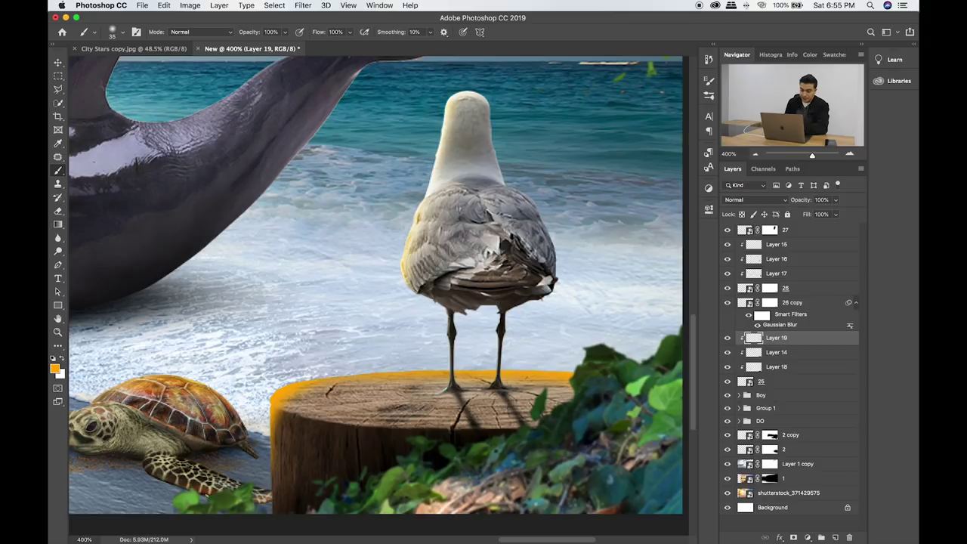
# Cycle Layer 19's blend mode toward Soft Light to soften the orange rim glow.
pyautogui.press('v')
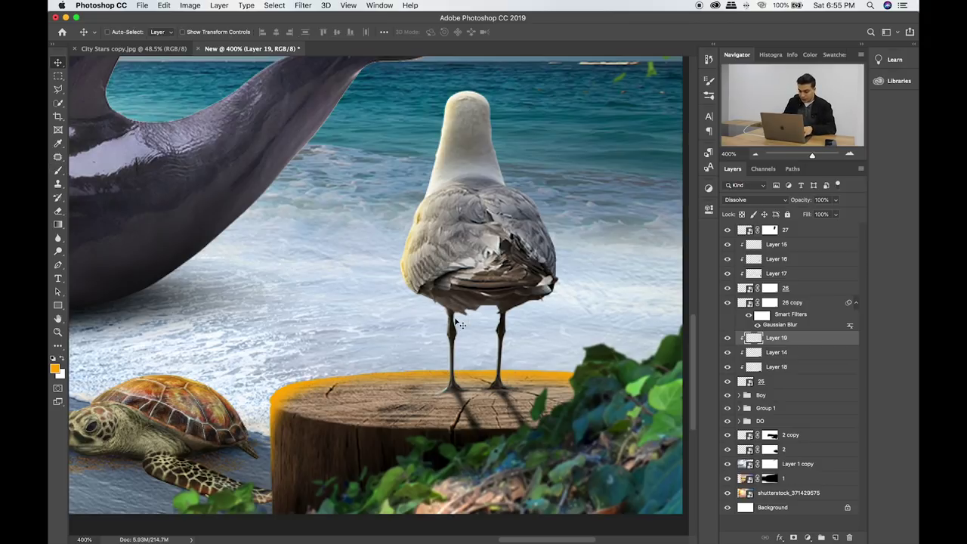
pyautogui.hotkey('shift', '+')
pyautogui.hotkey('shift', '+')
pyautogui.hotkey('shift', '+')
pyautogui.hotkey('shift', '+')
pyautogui.hotkey('shift', '+')
pyautogui.hotkey('shift', '+')
pyautogui.hotkey('shift', '+')
pyautogui.hotkey('shift', '+')
pyautogui.hotkey('shift', '+')
pyautogui.hotkey('shift', '+')
pyautogui.hotkey('shift', '+')
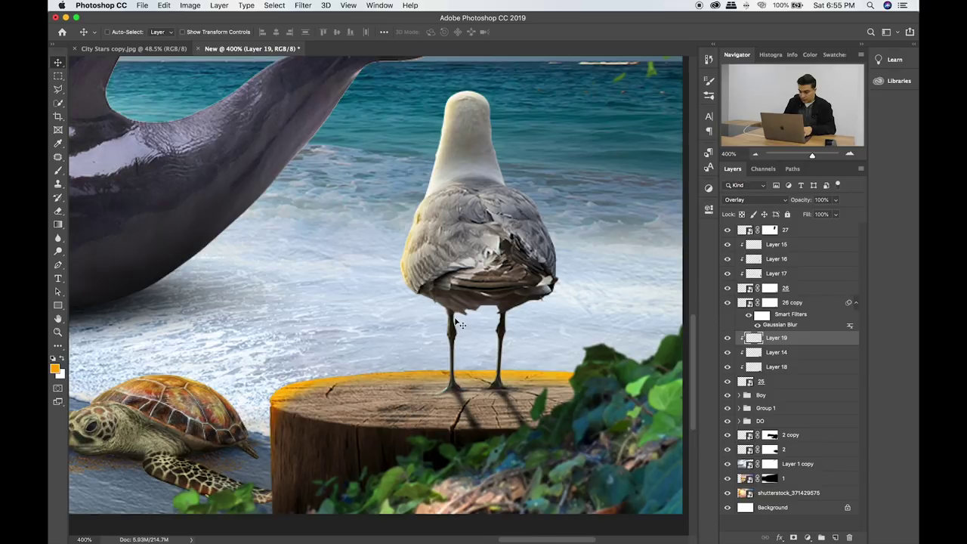
pyautogui.hotkey('shift', '+')
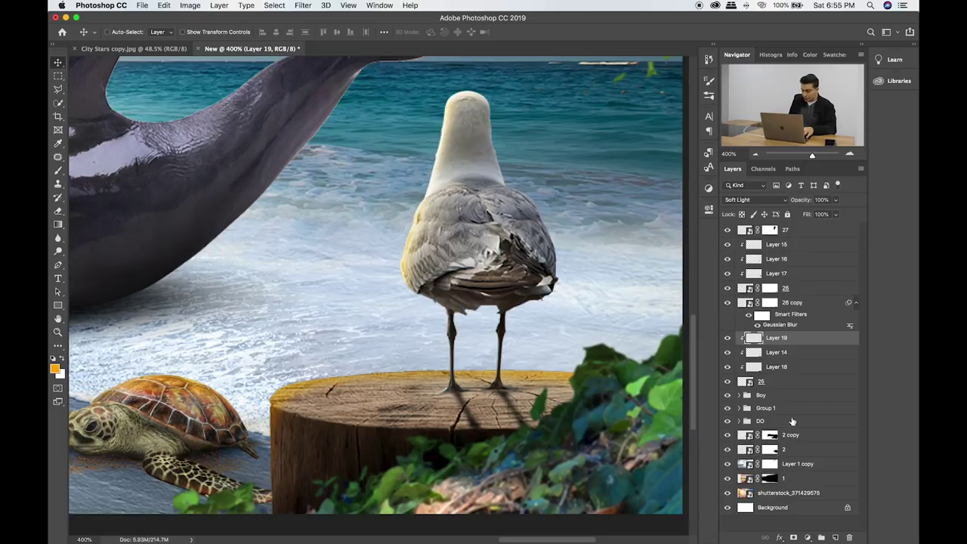
# Add clipped Layer 20 and paint orange over only the stump's top with a large brush.
pyautogui.click(836, 537)
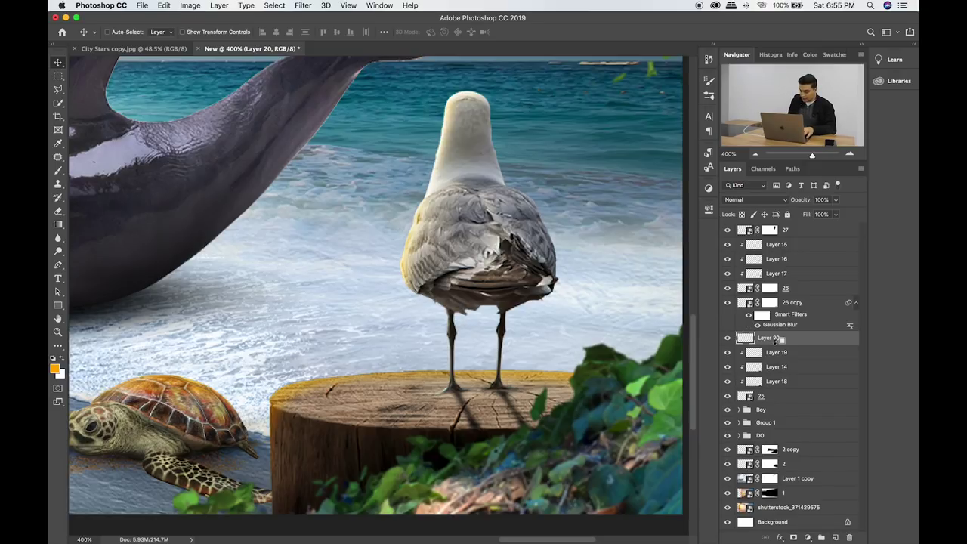
pyautogui.press('b')
pyautogui.press(']')
pyautogui.press(']')
pyautogui.press(']')
pyautogui.press(']')
pyautogui.press(']')
pyautogui.press(']')
pyautogui.moveTo(559, 401); pyautogui.dragTo(310, 423)
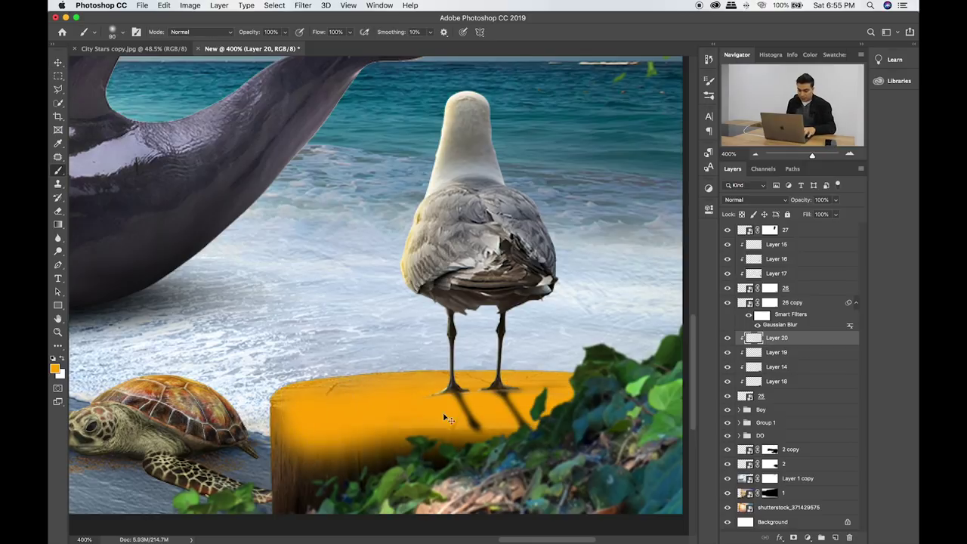
pyautogui.hotkey('ctrl', 'z')
pyautogui.moveTo(563, 378); pyautogui.dragTo(280, 396)
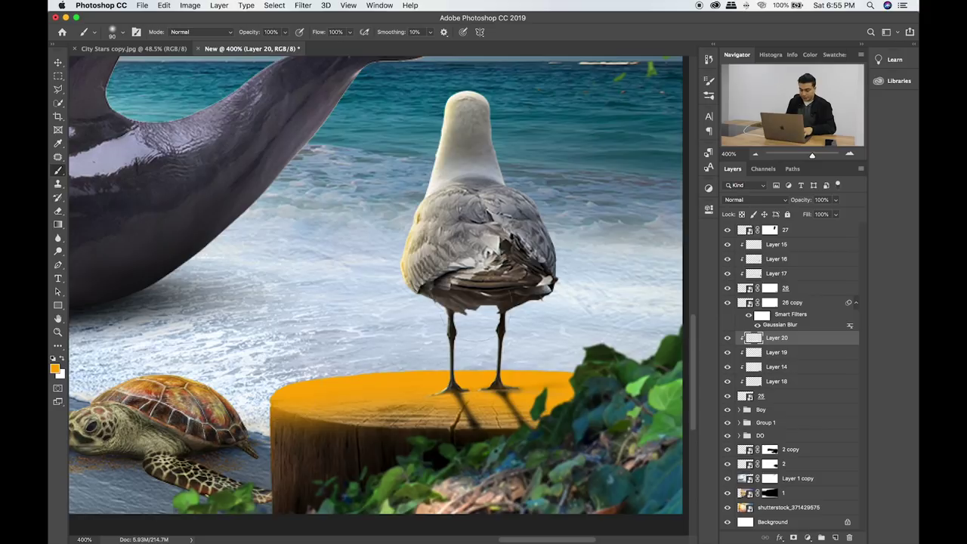
# Set Layer 20 to Soft Light at about 30% opacity.
pyautogui.press('v')
pyautogui.hotkey('shift', '+')
pyautogui.hotkey('shift', '+')
pyautogui.hotkey('shift', '+')
pyautogui.hotkey('shift', '+')
pyautogui.hotkey('shift', '+')
pyautogui.hotkey('shift', '+')
pyautogui.hotkey('shift', '+')
pyautogui.hotkey('shift', '+')
pyautogui.hotkey('shift', '+')
pyautogui.hotkey('shift', '+')
pyautogui.hotkey('shift', '+')
pyautogui.hotkey('shift', '+')
pyautogui.hotkey('shift', '+')
pyautogui.hotkey('shift', '+')
pyautogui.hotkey('shift', '-')
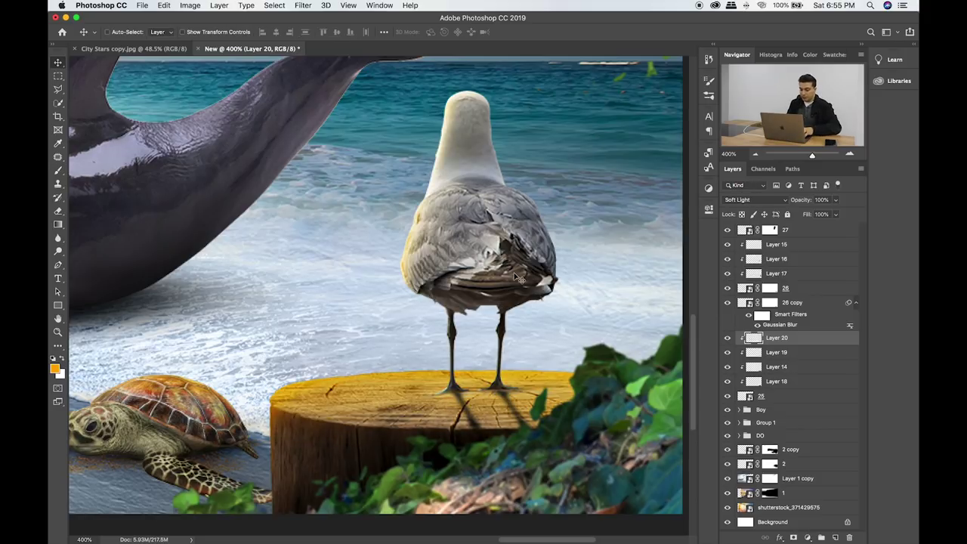
pyautogui.click(835, 199)
pyautogui.moveTo(834, 214); pyautogui.dragTo(803, 215)
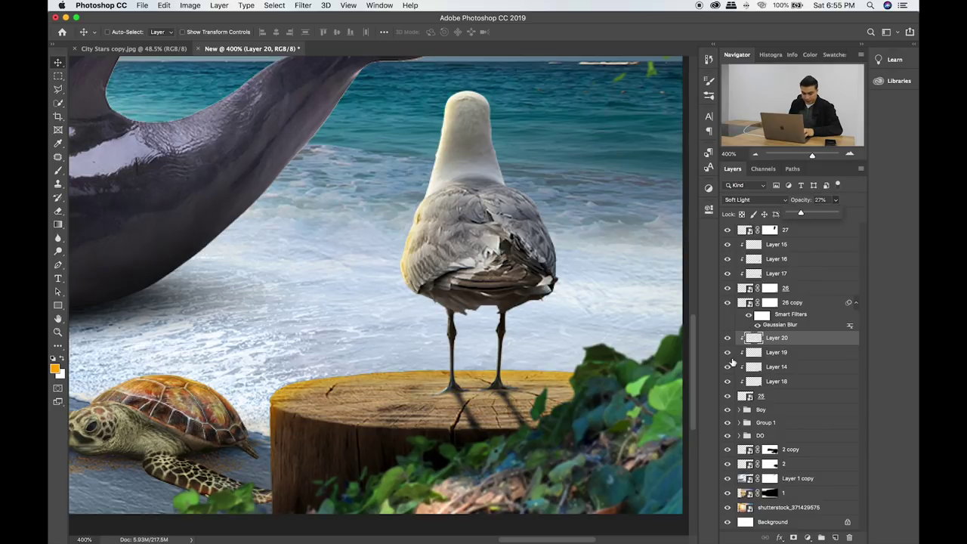
pyautogui.click(777, 353)
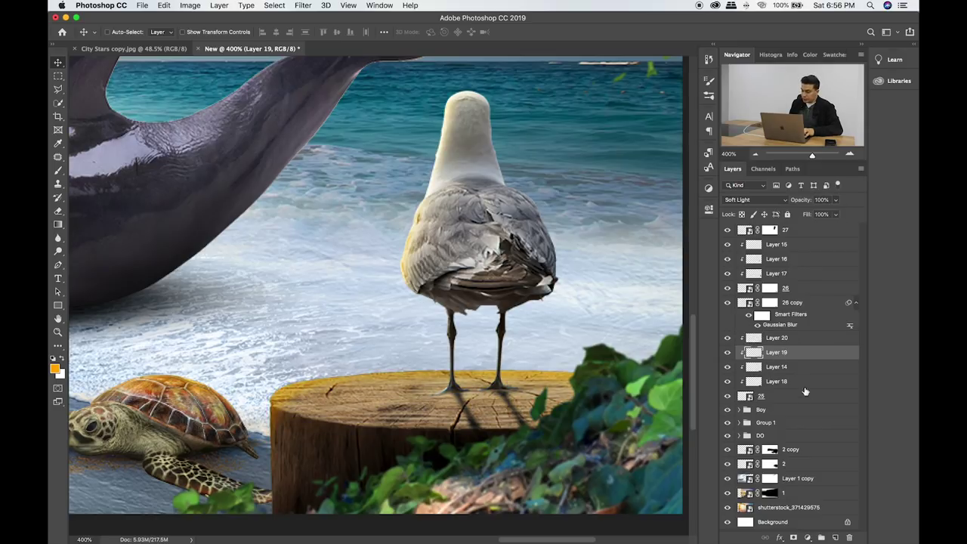
# On a new Layer 21 above Layer 20, paint a thin white 35 px highlight along the stump's top rim.
pyautogui.click(835, 538)
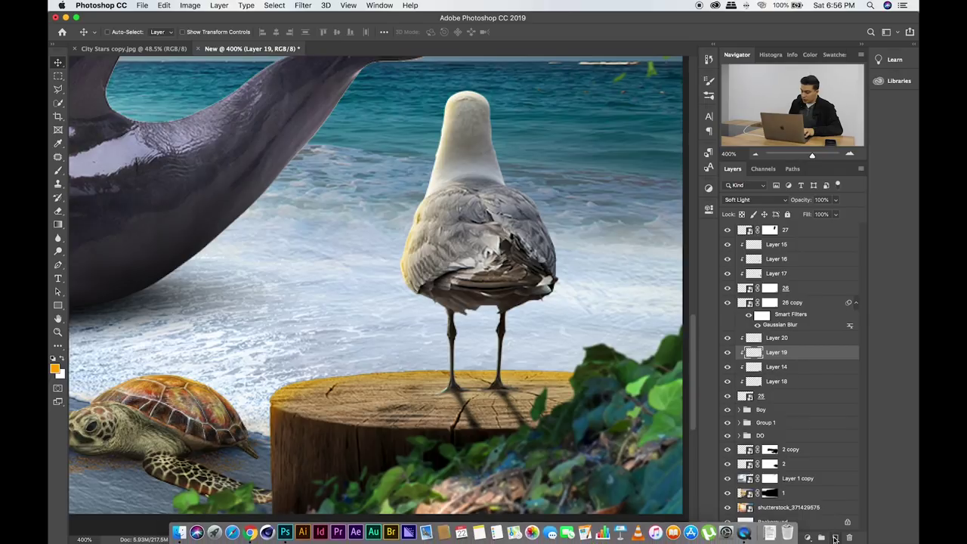
pyautogui.moveTo(799, 352); pyautogui.dragTo(798, 333)
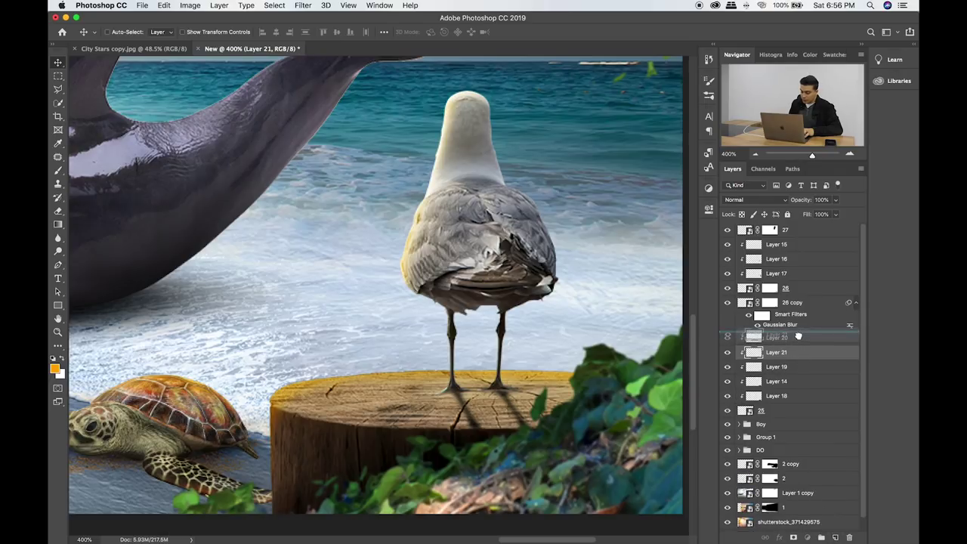
pyautogui.press('b')
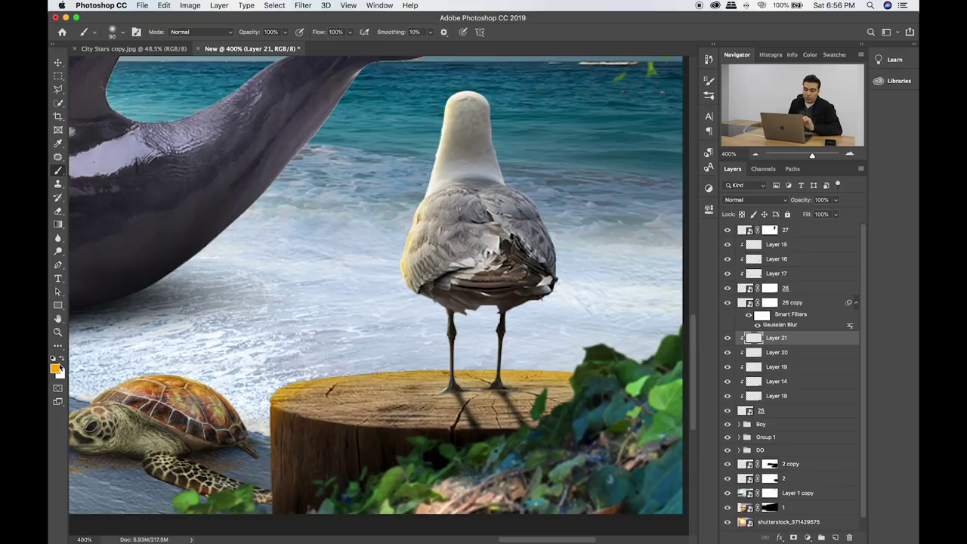
pyautogui.click(62, 364)
pyautogui.press('[')
pyautogui.press('[')
pyautogui.press('[')
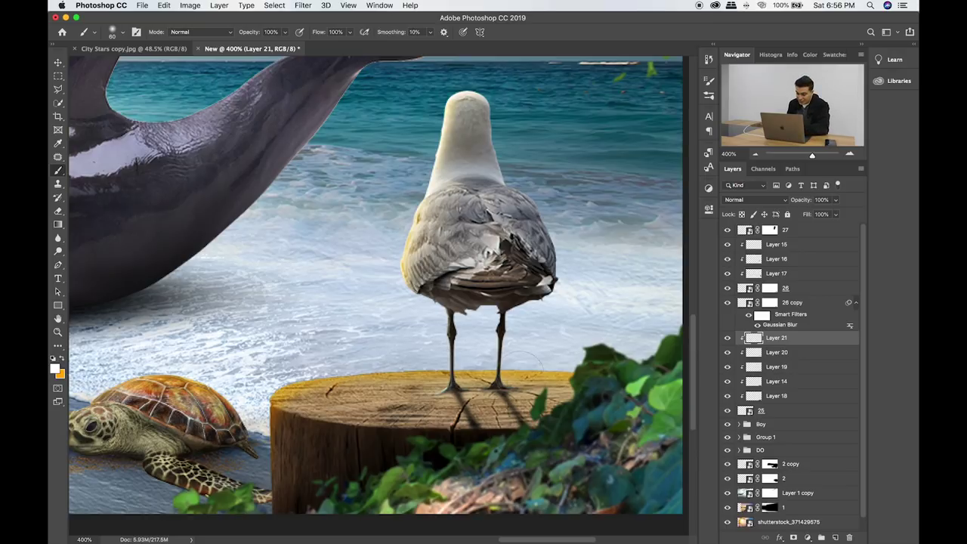
pyautogui.press('super+equal')
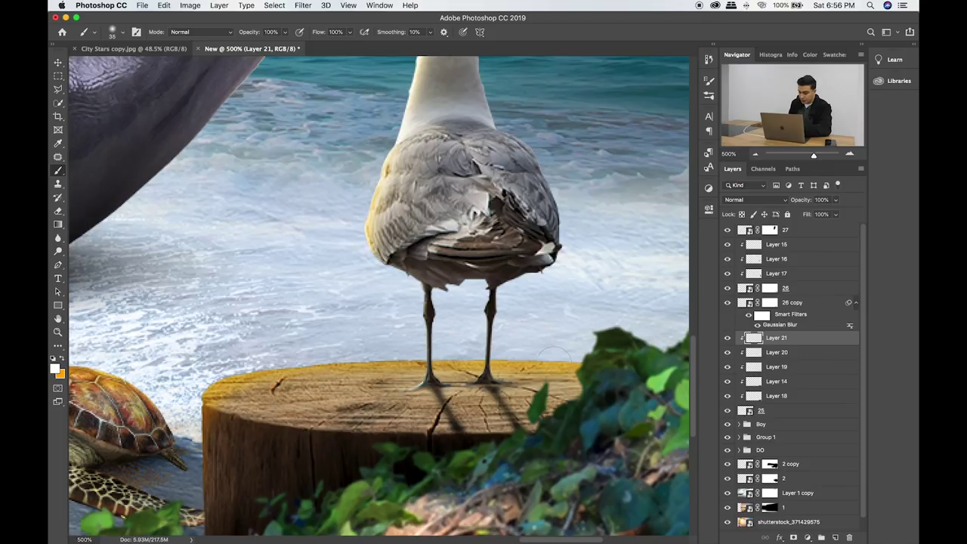
pyautogui.moveTo(542, 362)
pyautogui.mouseDown()
pyautogui.moveTo(325, 366)
pyautogui.moveTo(210, 389)
pyautogui.mouseUp()
pyautogui.moveTo(408, 361); pyautogui.dragTo(428, 336)
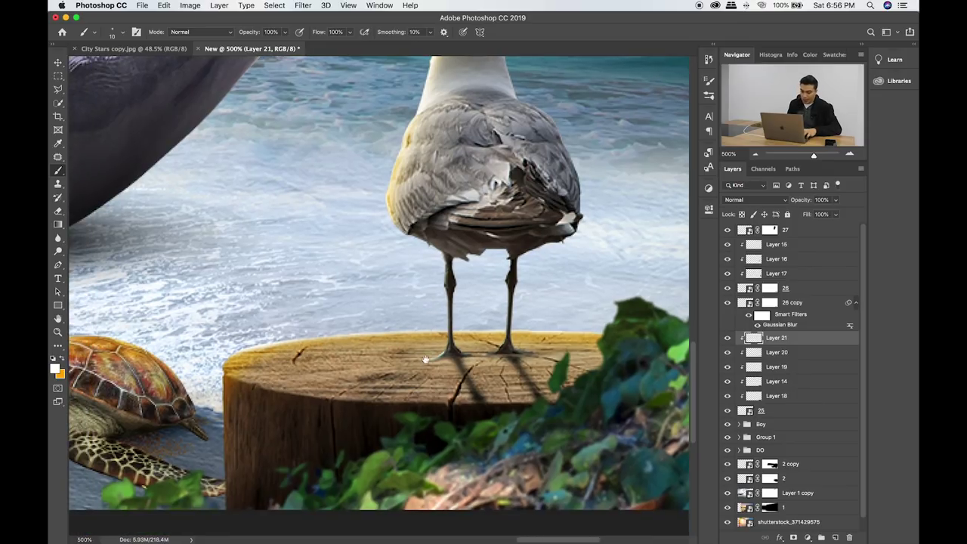
pyautogui.moveTo(419, 362); pyautogui.dragTo(483, 336)
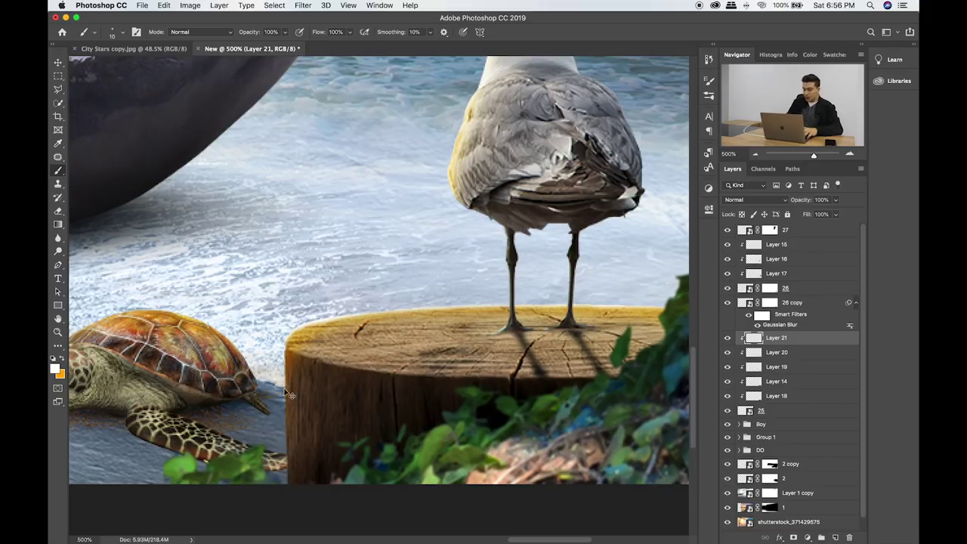
pyautogui.press('super+0')
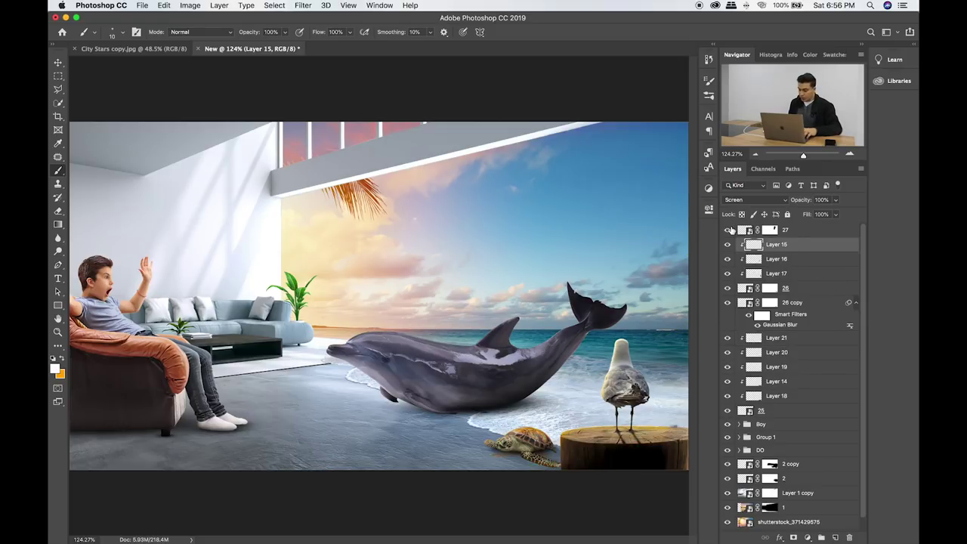
pyautogui.click(797, 232)
# Group the seagull and stump layers (Layer 15 to Layer 25) and name the group Bird.
pyautogui.press('v')
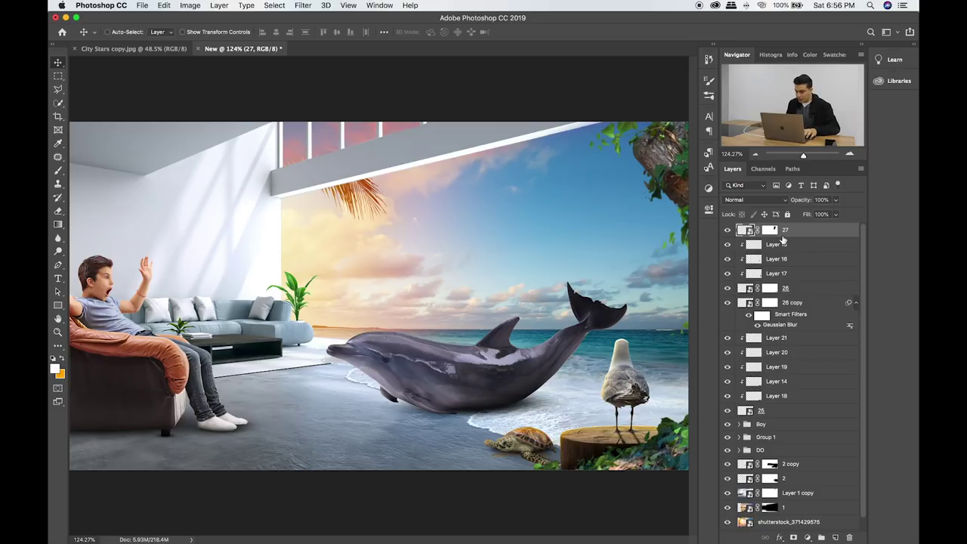
pyautogui.click(797, 245)
pyautogui.keyDown('shift'); pyautogui.click(787, 413); pyautogui.keyUp('shift')
pyautogui.hotkey('ctrl', 'g')
pyautogui.click(727, 245)
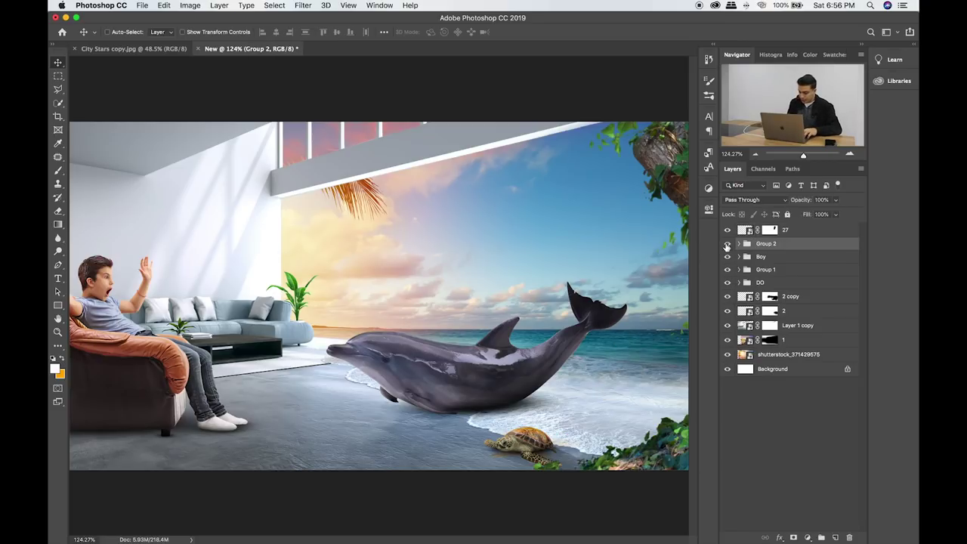
pyautogui.doubleClick(766, 244)
pyautogui.write('B')
pyautogui.press('Return')
# Check the layer 27, Boy and DO visibility, then nudge the dolphin slightly up and left.
pyautogui.click(728, 232)
pyautogui.click(728, 232)
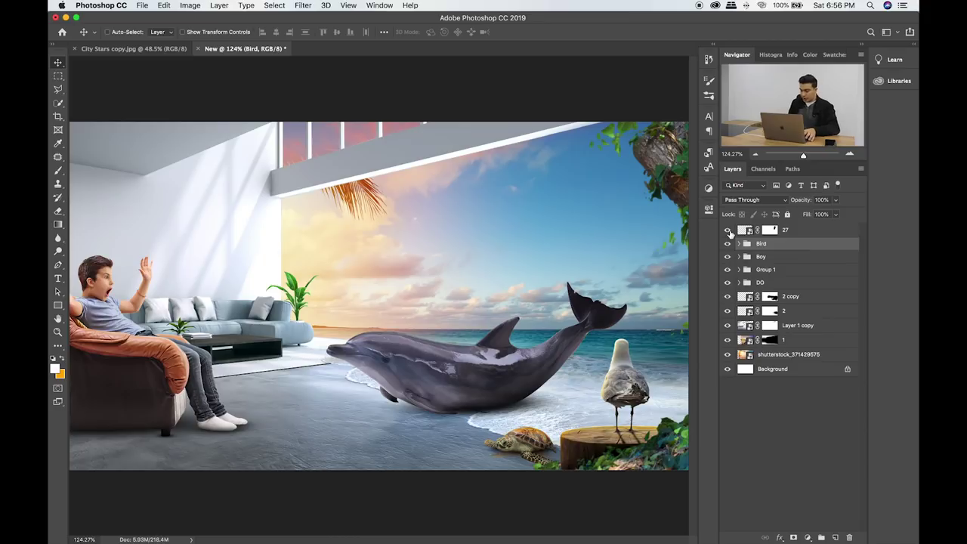
pyautogui.click(728, 257)
pyautogui.click(728, 258)
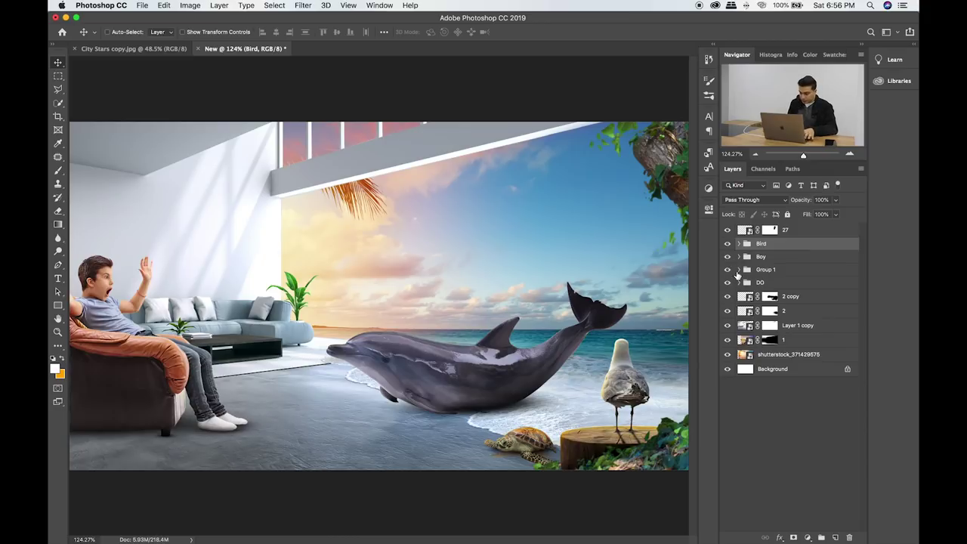
pyautogui.click(729, 283)
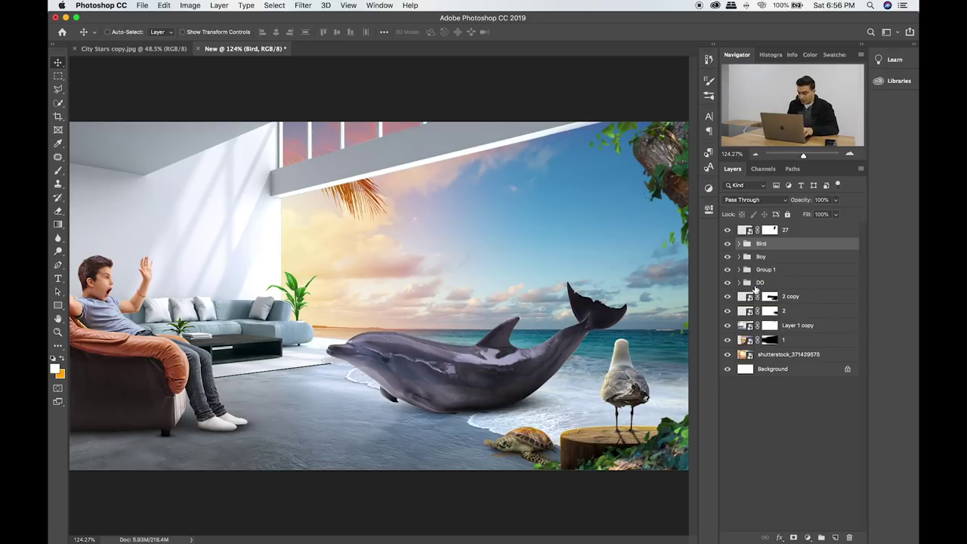
pyautogui.keyDown('super'); pyautogui.click(518, 333); pyautogui.keyUp('super')
pyautogui.moveTo(499, 353); pyautogui.dragTo(496, 352)
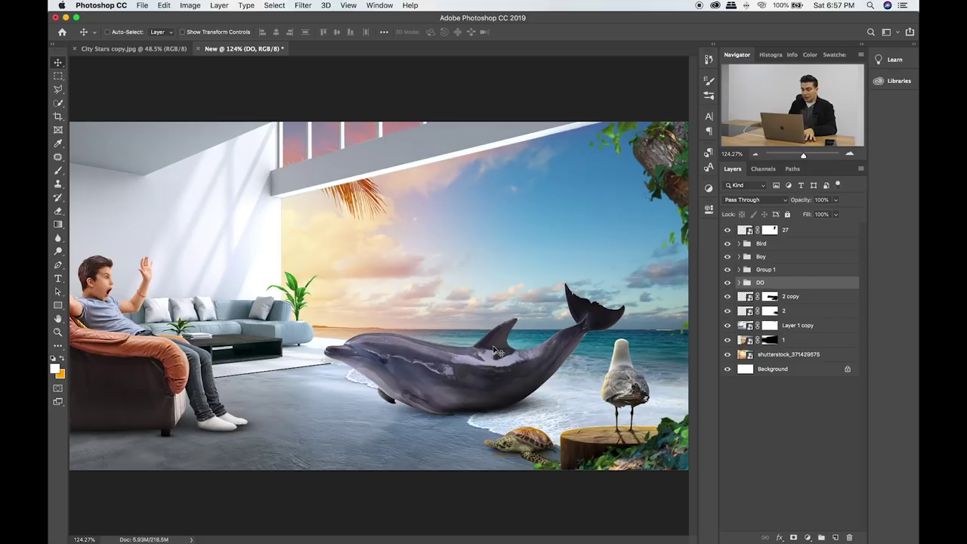
pyautogui.press('super+Tab')
# Place the carpet stock image into the composite, then delete it again.
pyautogui.scroll(-2, 498, 282)
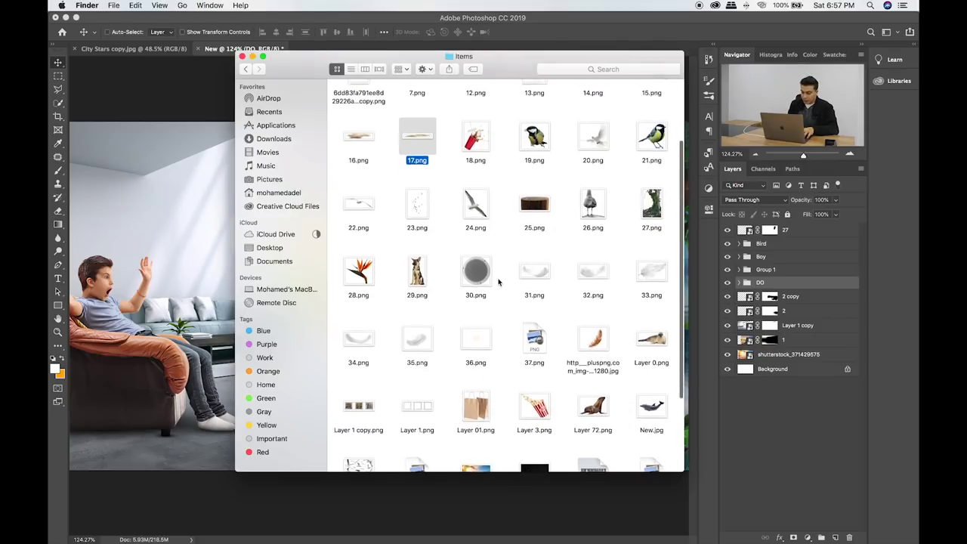
pyautogui.scroll(-2, 498, 281)
pyautogui.scroll(-1, 493, 295)
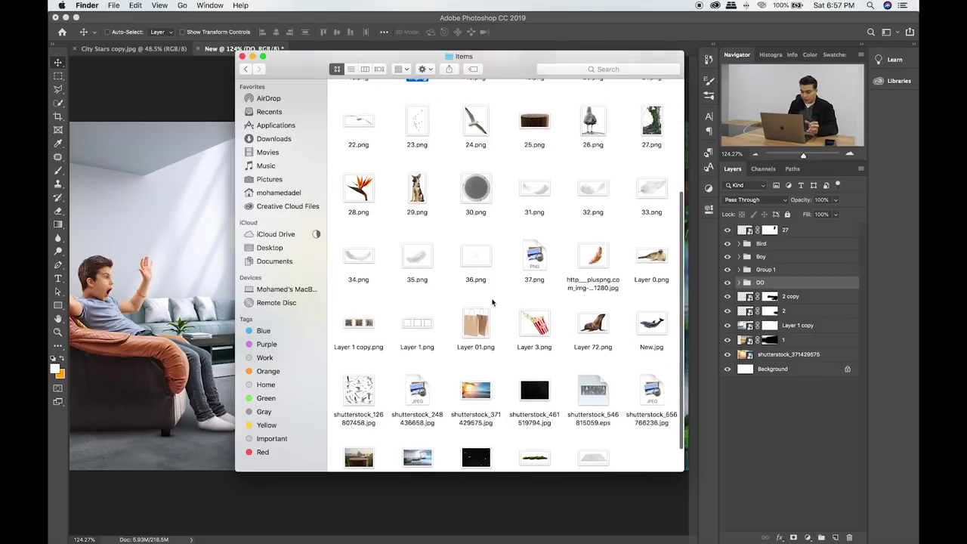
pyautogui.scroll(-1, 493, 301)
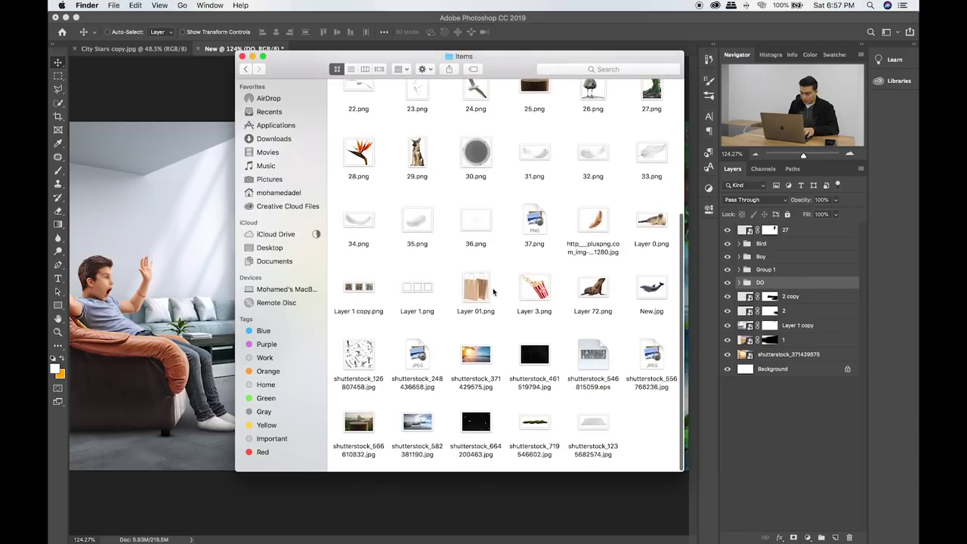
pyautogui.click(593, 427)
pyautogui.moveTo(593, 427); pyautogui.dragTo(170, 309)
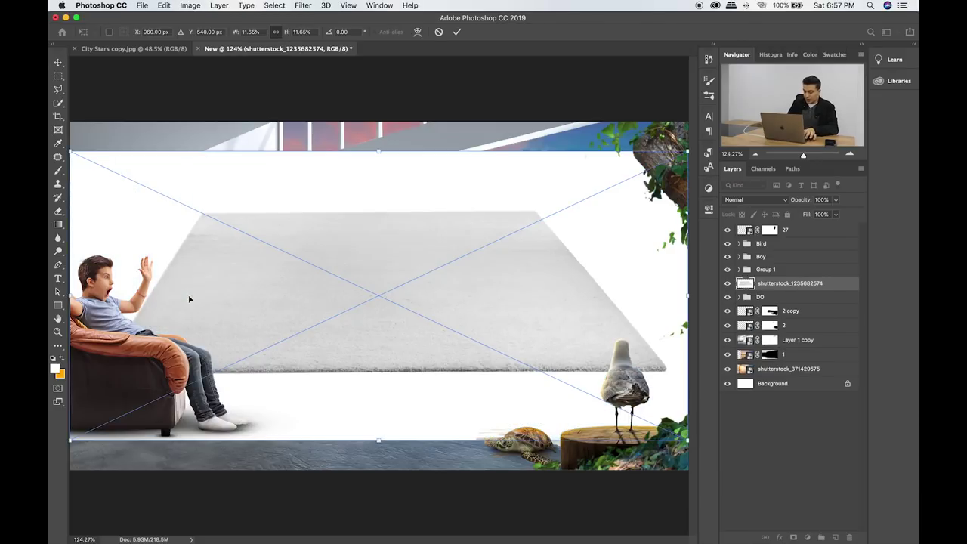
pyautogui.press('Return')
pyautogui.press('Delete')
# Open shutterstock_1235682574.jpg as its own document, fit it on screen, and duplicate its layer.
pyautogui.press('super+Tab')
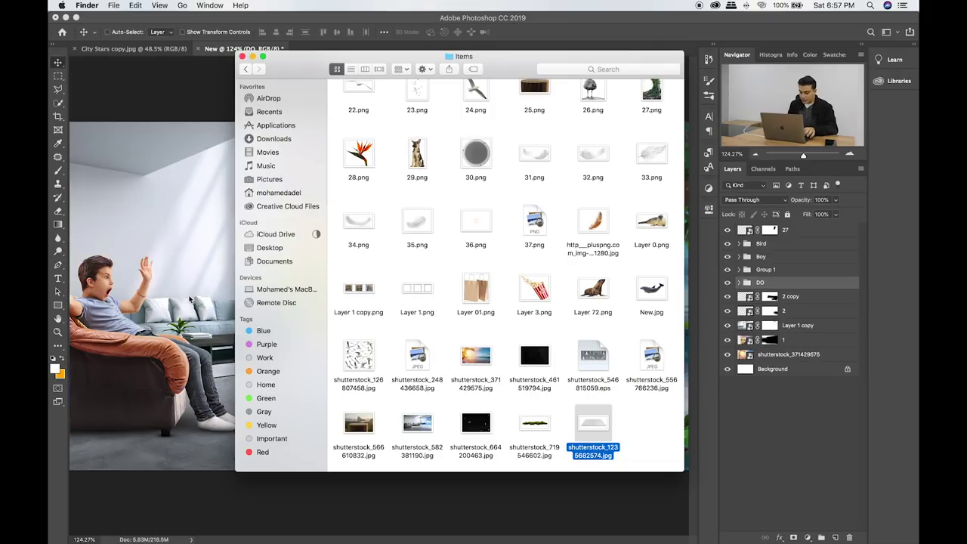
pyautogui.moveTo(601, 427); pyautogui.dragTo(371, 50)
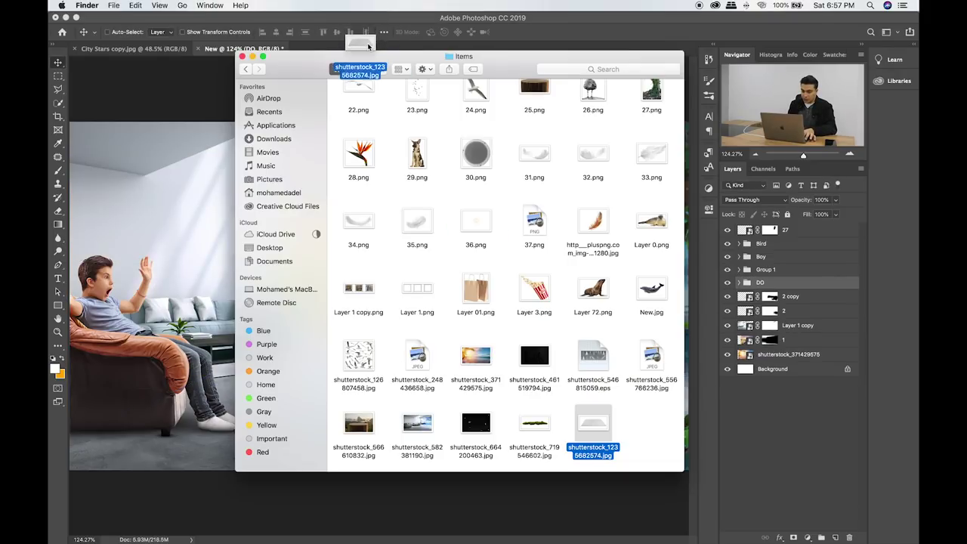
pyautogui.press('super+0')
pyautogui.press('super+j')
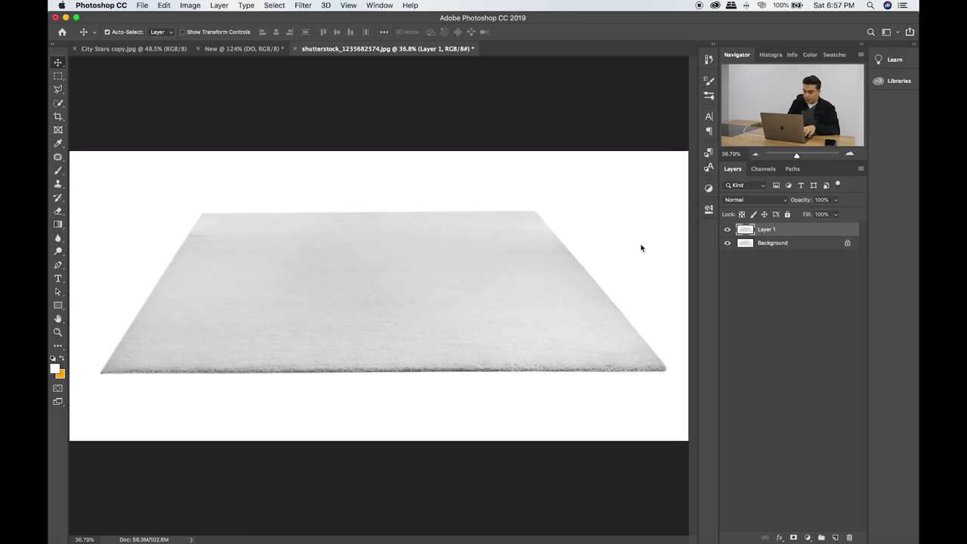
# Darken the duplicate rug layer with Levels, raising the black point to about 204.
pyautogui.press('super')
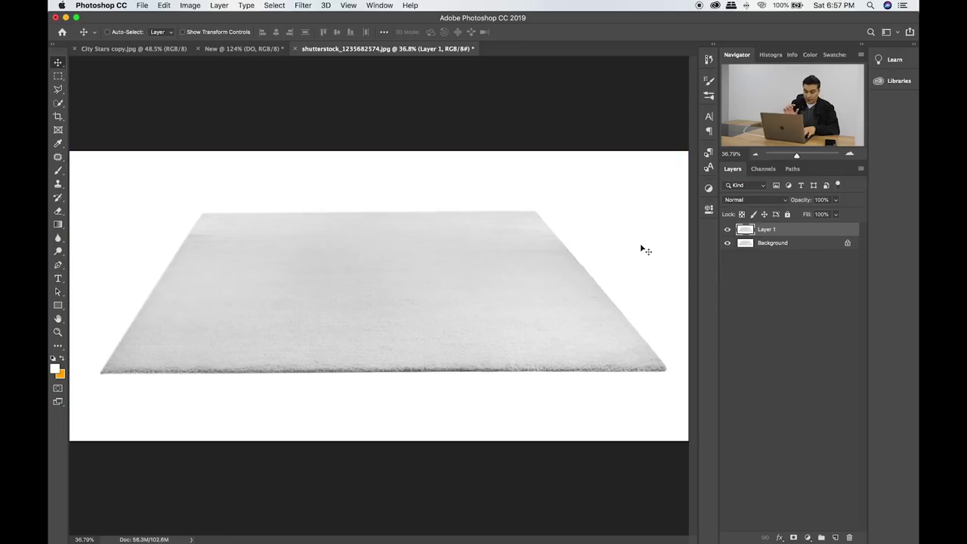
pyautogui.press('super+l')
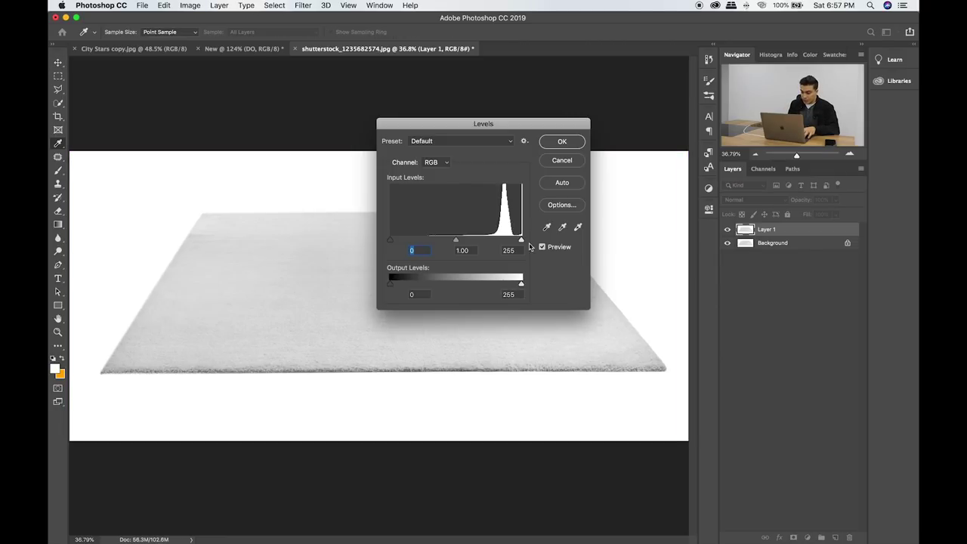
pyautogui.moveTo(391, 245); pyautogui.dragTo(495, 250)
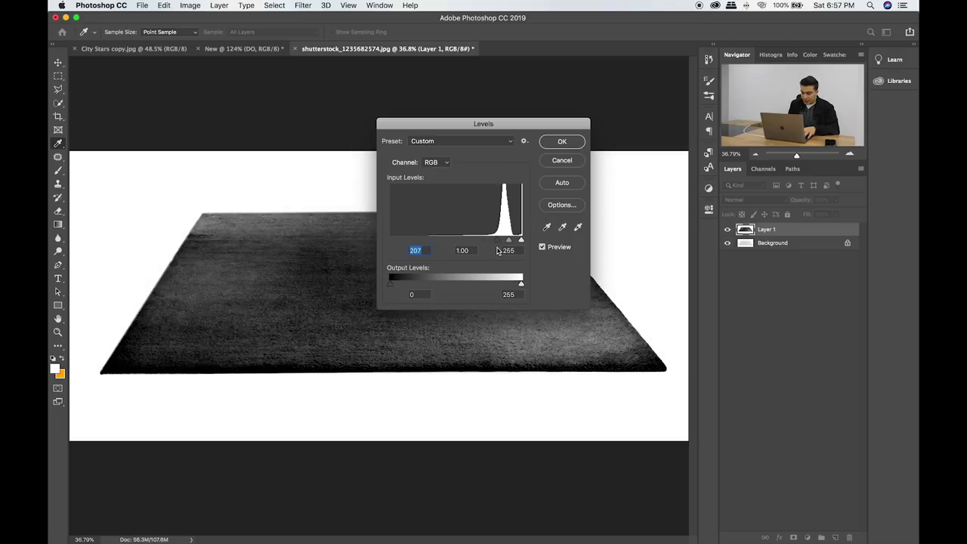
pyautogui.click(551, 146)
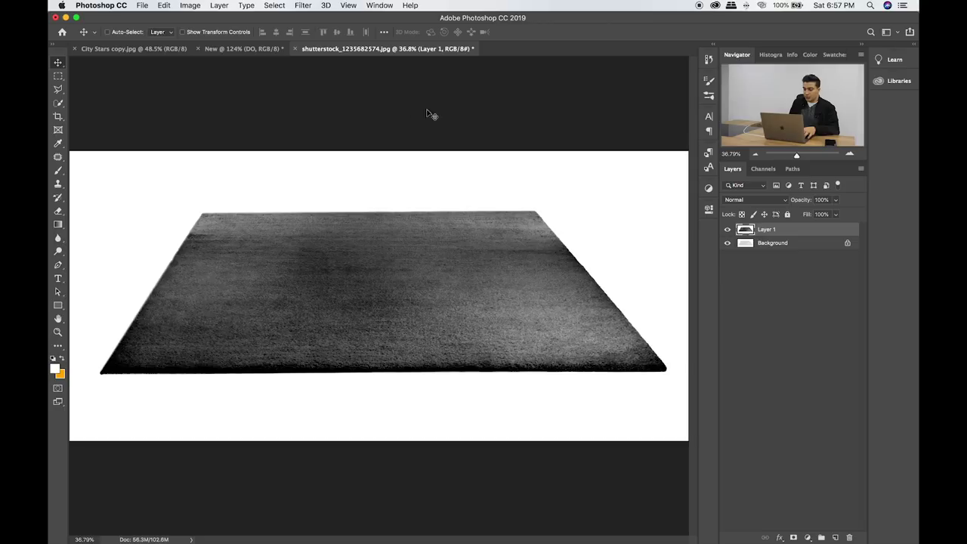
# Select the white backdrop with Color Range, invert it, and copy the rug onto Layer 2.
pyautogui.click(269, 4)
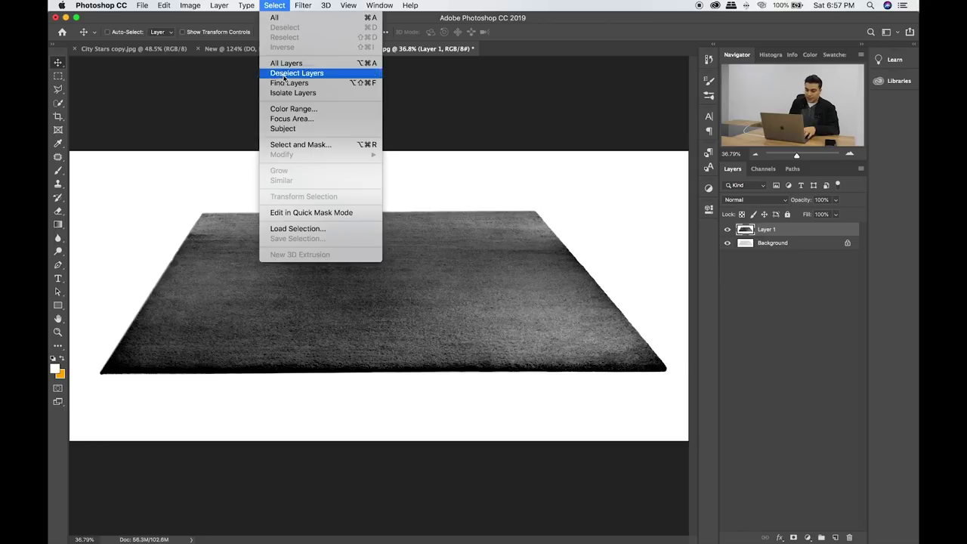
pyautogui.click(280, 108)
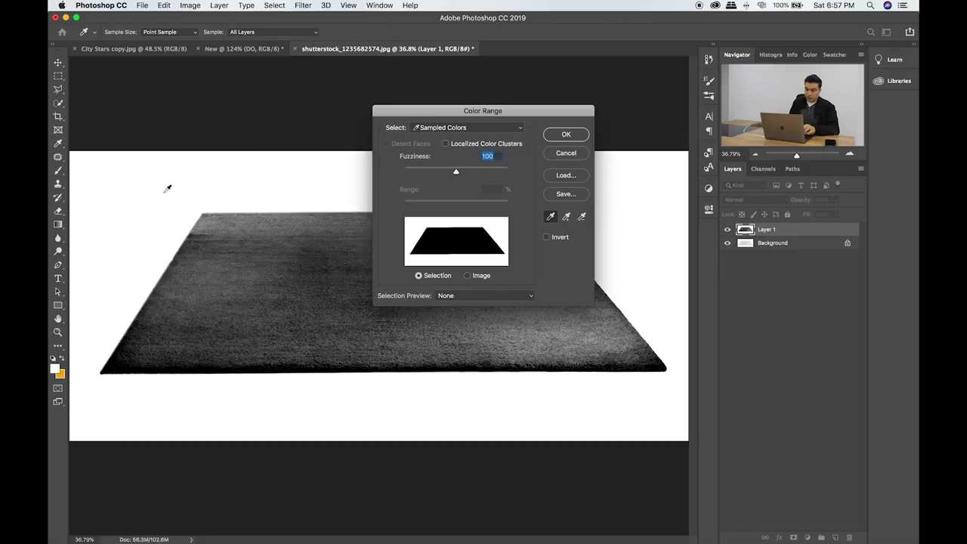
pyautogui.click(566, 134)
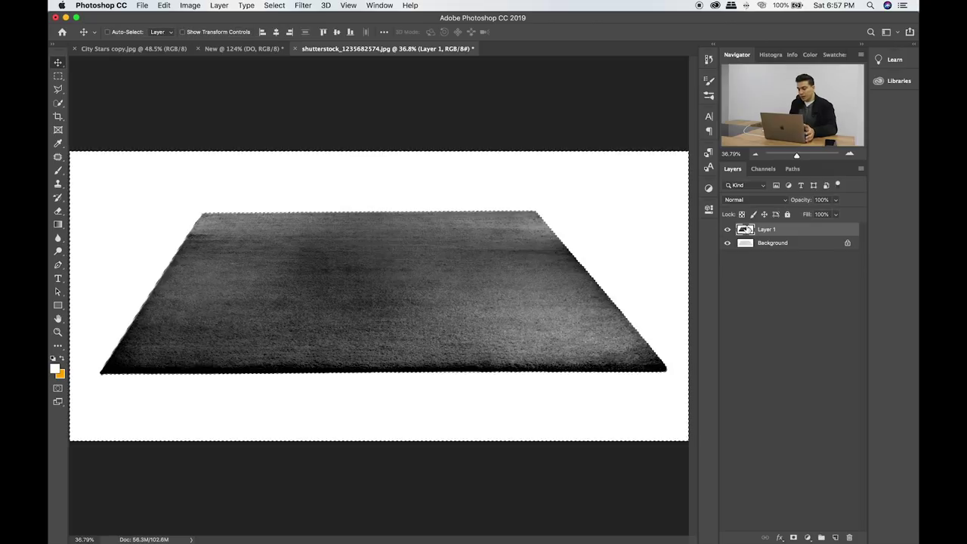
pyautogui.click(759, 244)
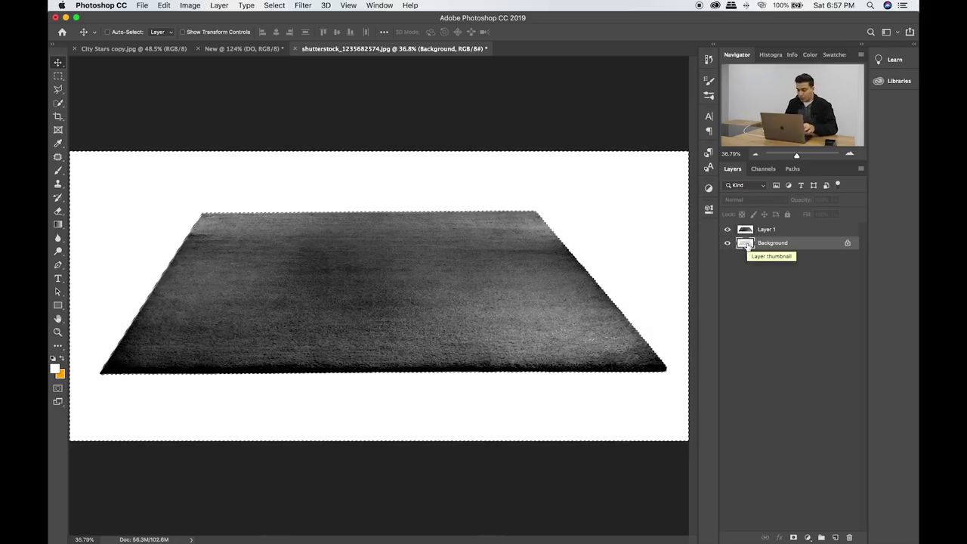
pyautogui.press('super+shift+i')
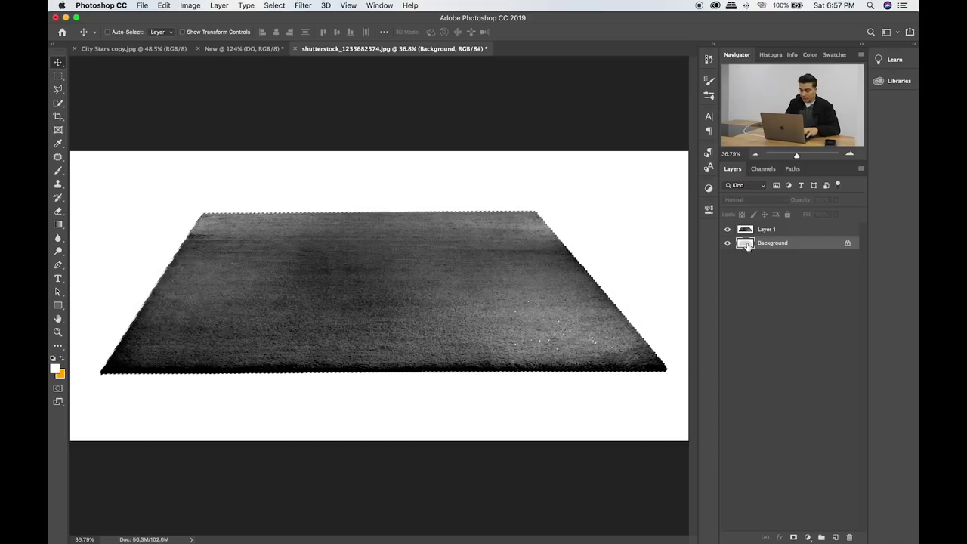
pyautogui.press('super+j')
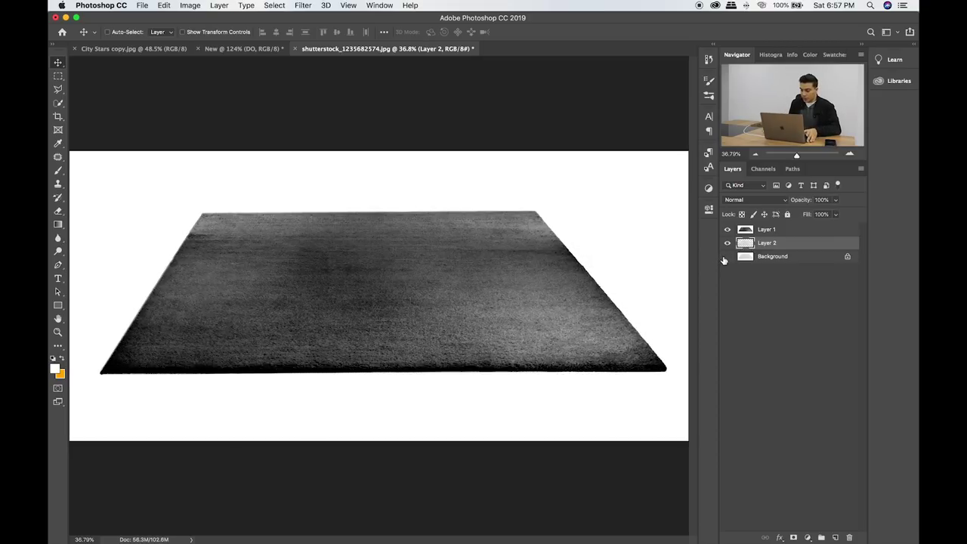
pyautogui.click(727, 231)
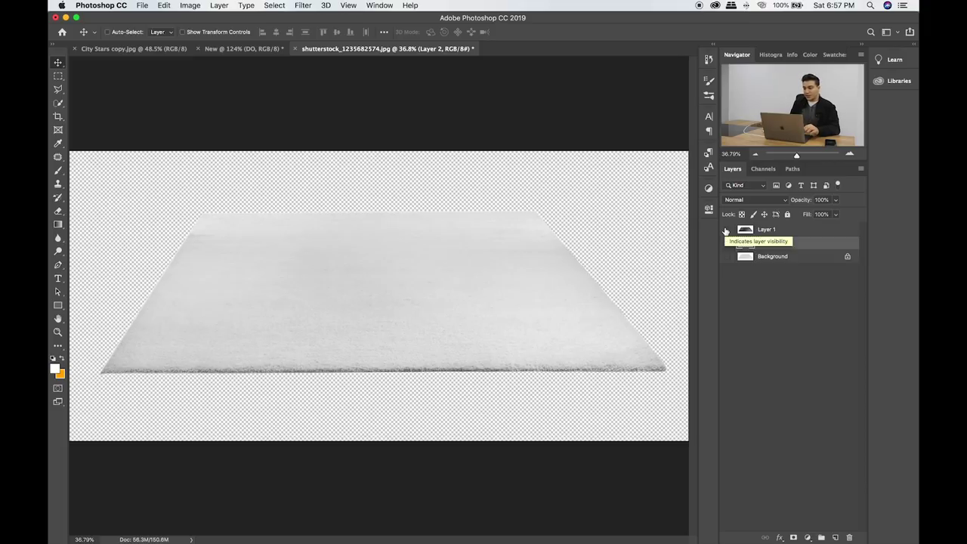
# Convert Layer 2 to a smart object, squash it to about 61% height, and drag it into the composite.
pyautogui.rightClick(786, 243)
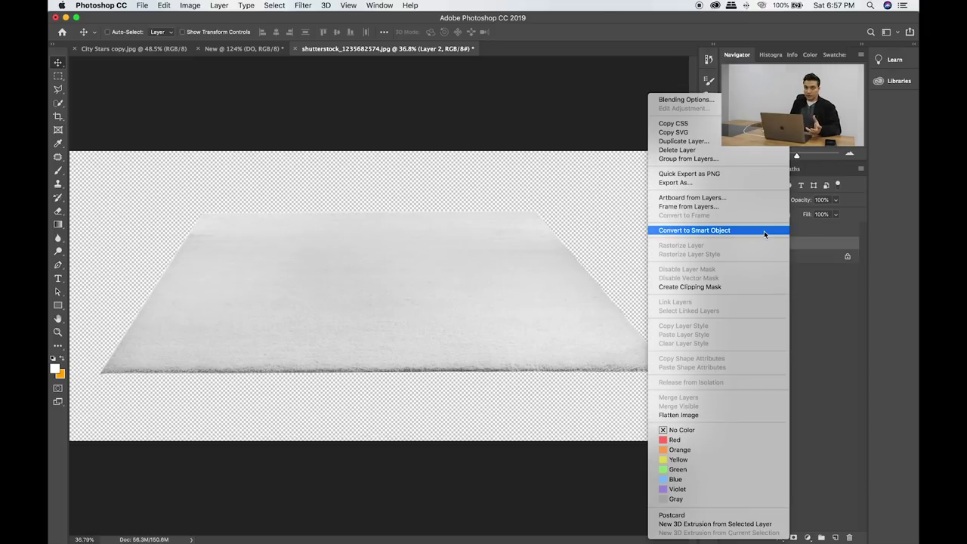
pyautogui.click(764, 231)
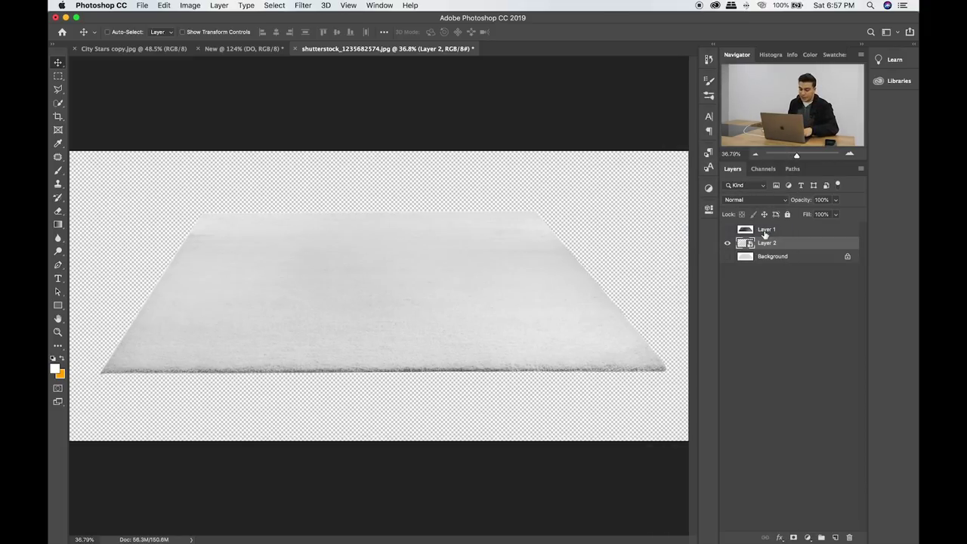
pyautogui.hotkey('ctrl', 't')
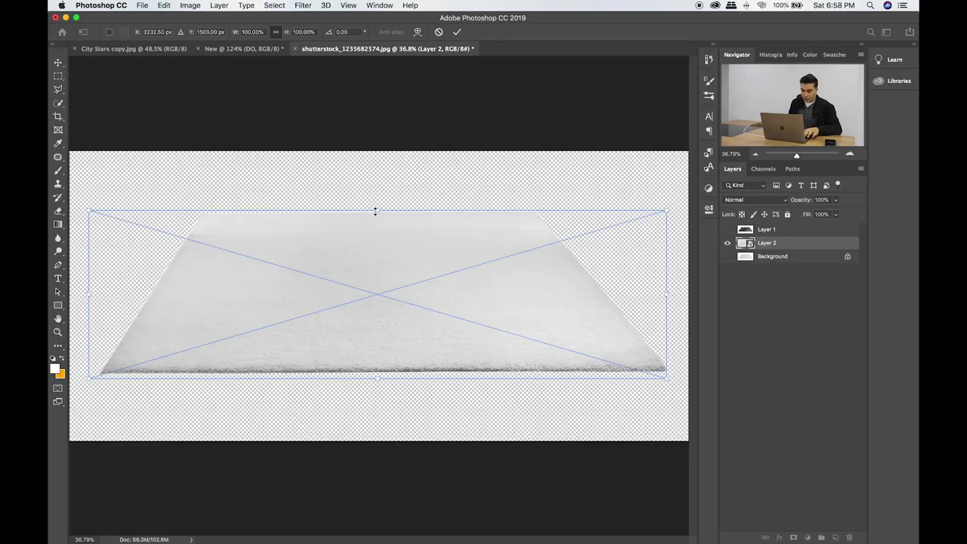
pyautogui.moveTo(375, 212); pyautogui.dragTo(375, 276)
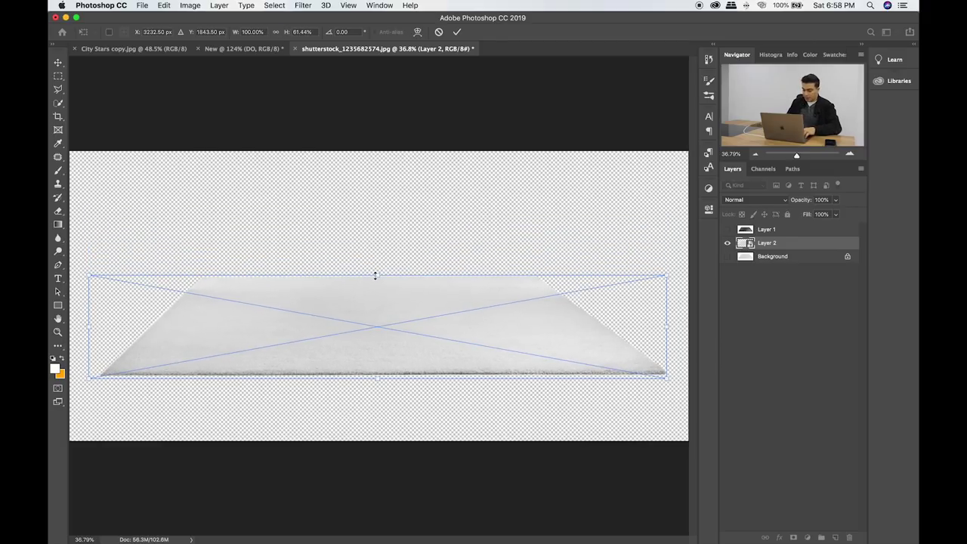
pyautogui.press('Return')
pyautogui.moveTo(376, 279)
pyautogui.mouseDown()
pyautogui.moveTo(237, 56)
pyautogui.moveTo(271, 383)
pyautogui.mouseUp()
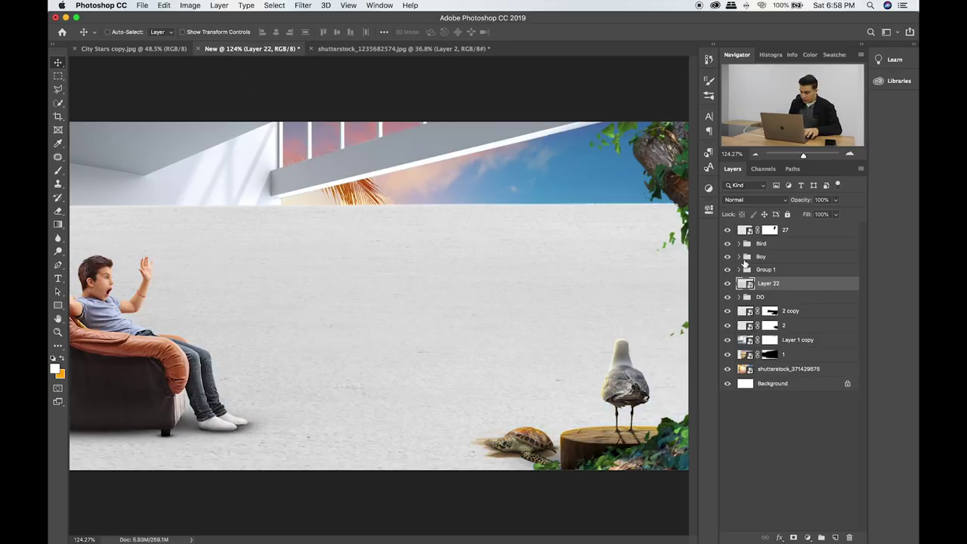
# Move the rug layer below the DO group, then scale it down and place it under the boy's feet.
pyautogui.moveTo(767, 284); pyautogui.dragTo(767, 304)
pyautogui.hotkey('ctrl', 't')
pyautogui.hotkey('ctrl', '0')
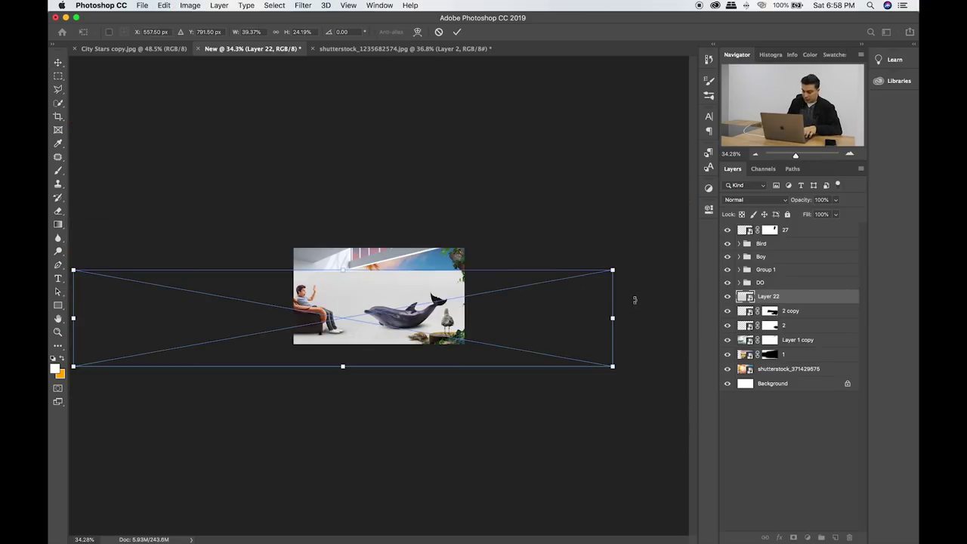
pyautogui.moveTo(612, 267)
pyautogui.mouseDown()
pyautogui.moveTo(196, 339)
pyautogui.moveTo(386, 334)
pyautogui.mouseUp()
pyautogui.hotkey('ctrl', '0')
pyautogui.hotkey('ctrl', '1')
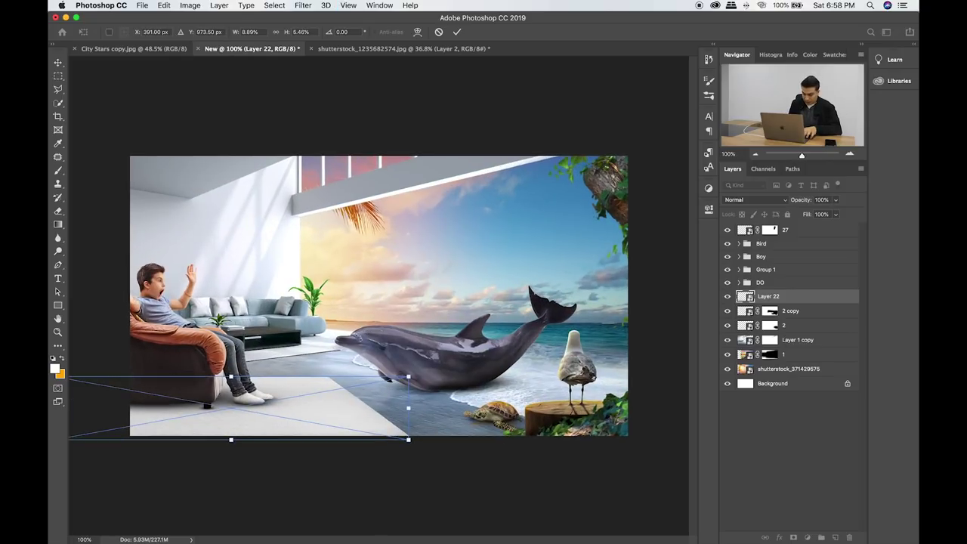
pyautogui.moveTo(408, 375)
pyautogui.mouseDown()
pyautogui.moveTo(217, 412)
pyautogui.moveTo(370, 421)
pyautogui.moveTo(269, 405)
pyautogui.mouseUp()
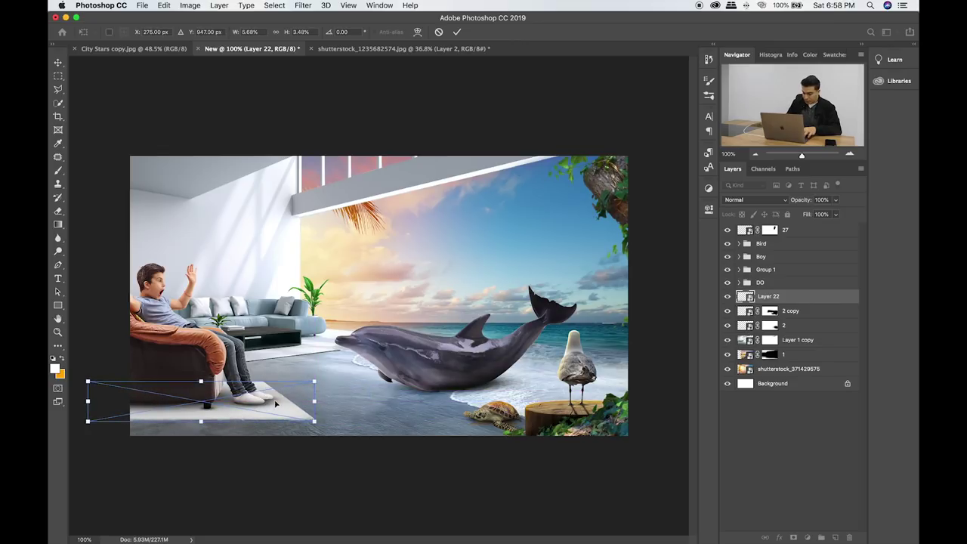
pyautogui.press('Return')
# Fine-tune the rug beneath the armchair, nudging it right and widening it slightly.
pyautogui.hotkey('ctrl', '+')
pyautogui.hscroll(-5, 382, 387)
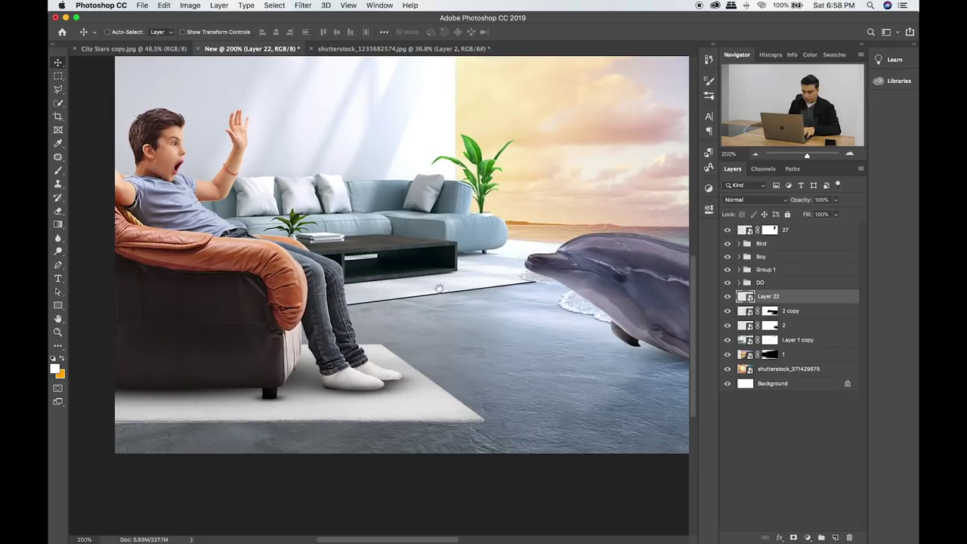
pyautogui.moveTo(381, 387); pyautogui.dragTo(394, 383)
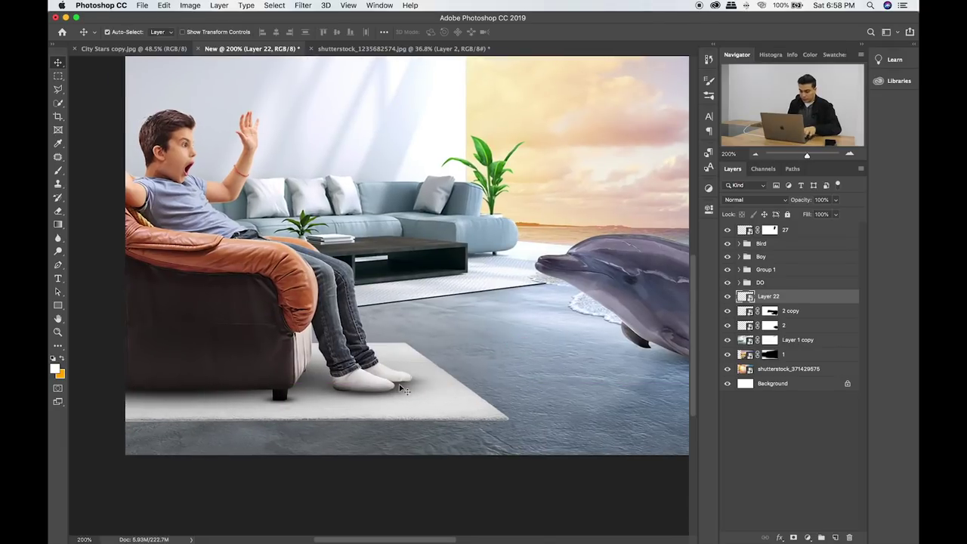
pyautogui.hotkey('ctrl', 't')
pyautogui.moveTo(504, 341); pyautogui.dragTo(520, 338)
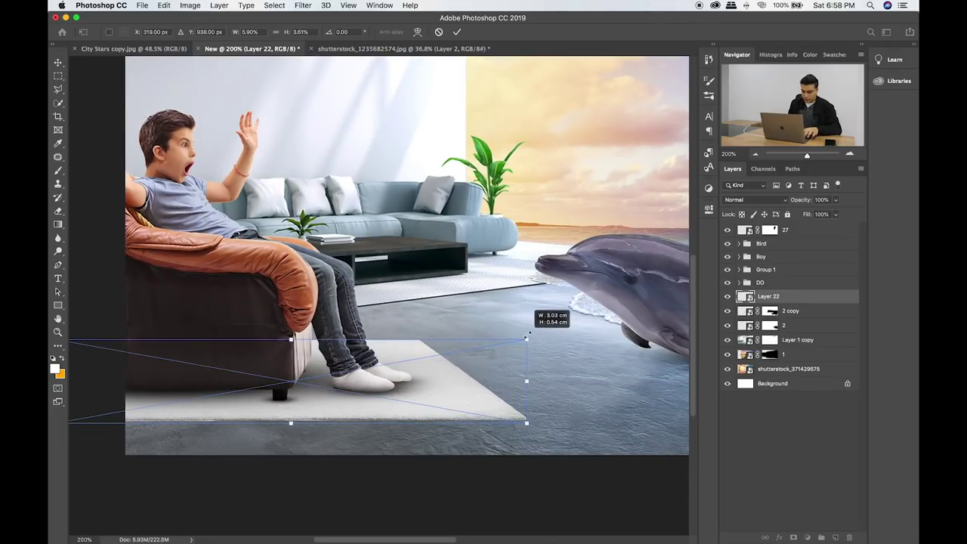
pyautogui.moveTo(454, 367); pyautogui.dragTo(470, 364)
pyautogui.press('Return')
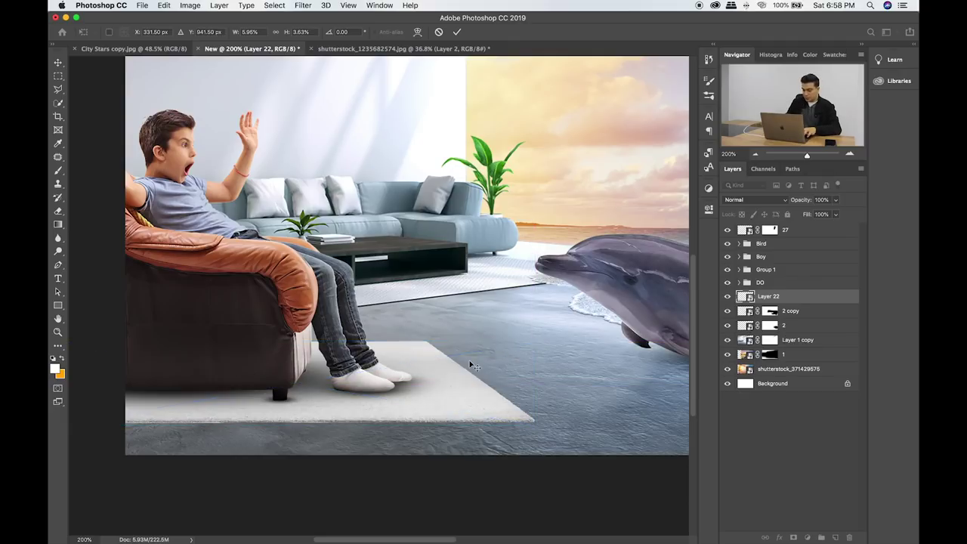
pyautogui.hotkey('ctrl', '0')
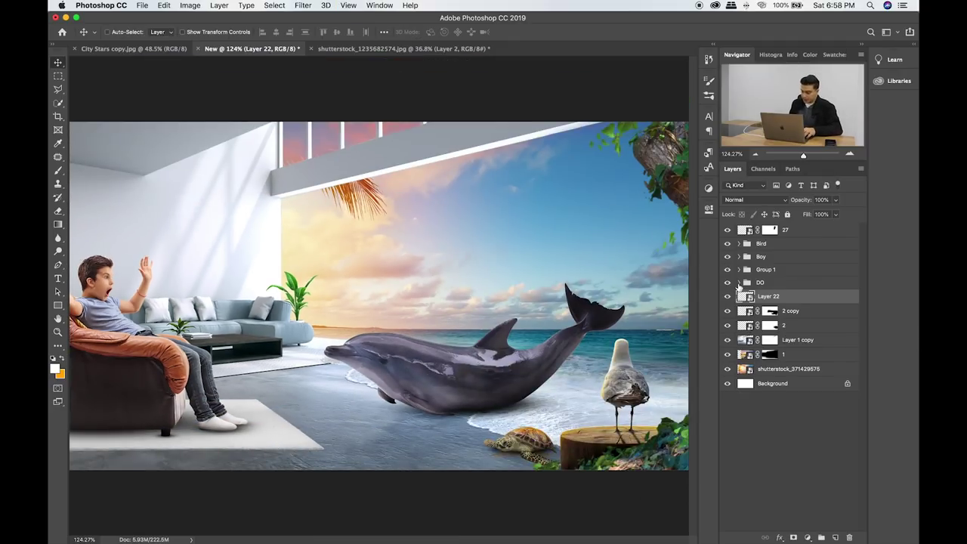
# Give the rug a Drop Shadow (opacity 36%, distance 2, size 13), then nudge it slightly left and down.
pyautogui.doubleClick(803, 302)
pyautogui.click(290, 337)
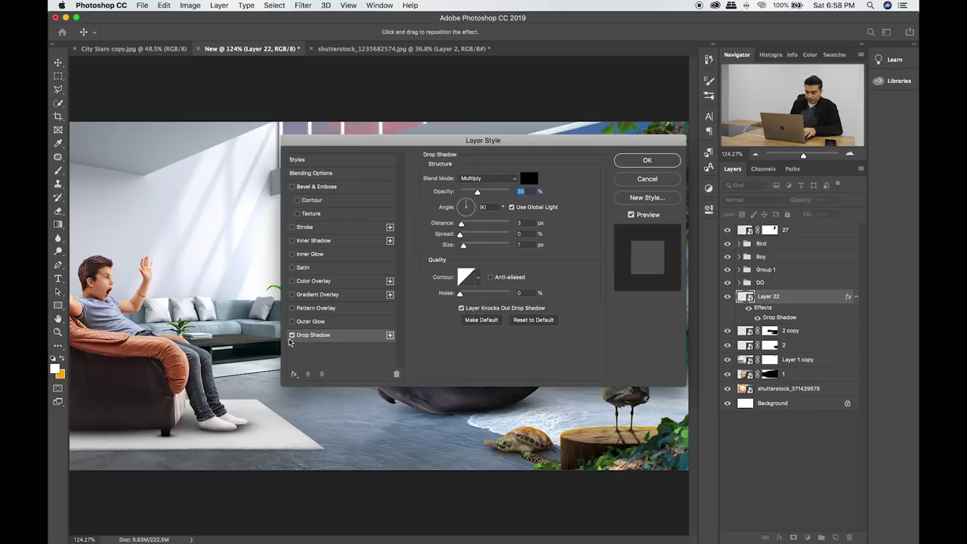
pyautogui.moveTo(478, 192); pyautogui.dragTo(497, 194)
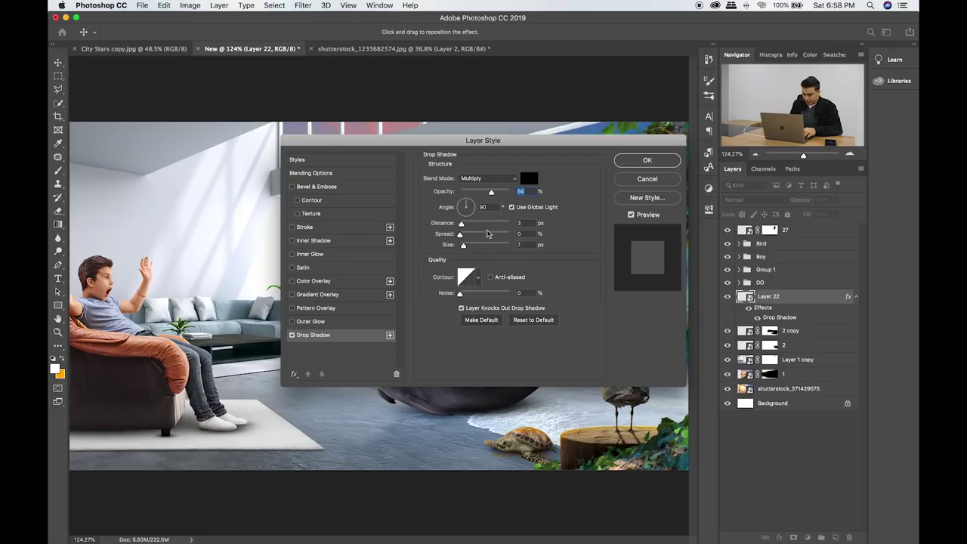
pyautogui.moveTo(461, 224)
pyautogui.mouseDown()
pyautogui.moveTo(470, 225)
pyautogui.moveTo(461, 225)
pyautogui.mouseUp()
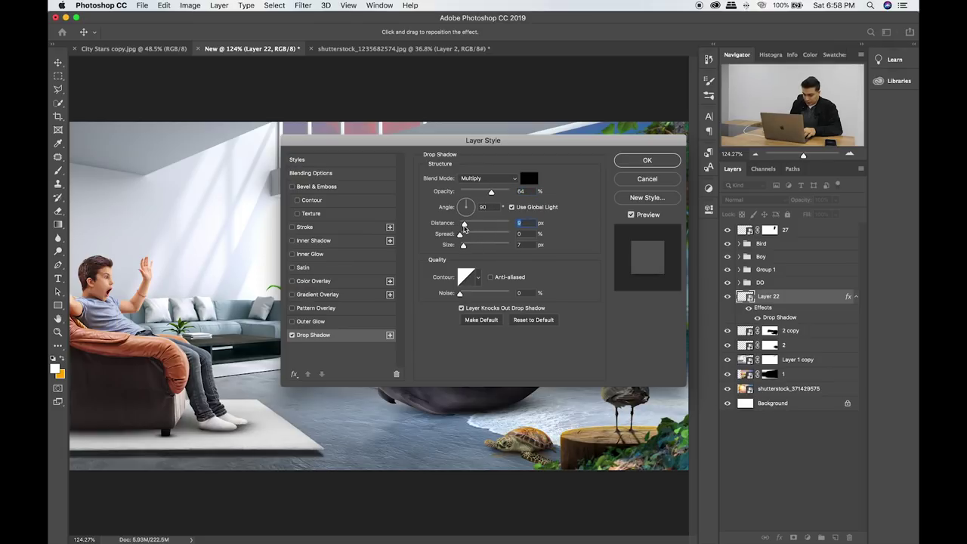
pyautogui.moveTo(460, 234); pyautogui.dragTo(465, 246)
pyautogui.moveTo(491, 192)
pyautogui.mouseDown()
pyautogui.moveTo(461, 202)
pyautogui.moveTo(476, 201)
pyautogui.mouseUp()
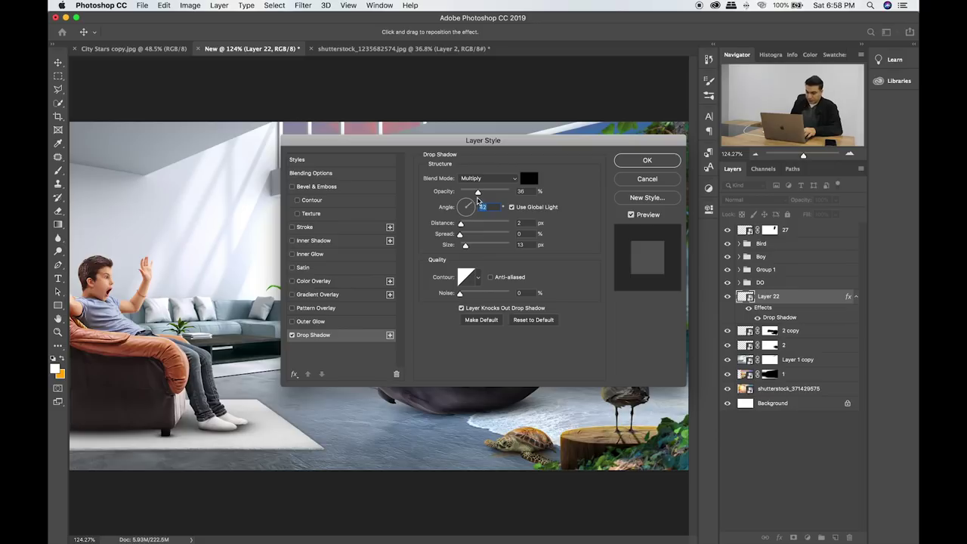
pyautogui.click(639, 162)
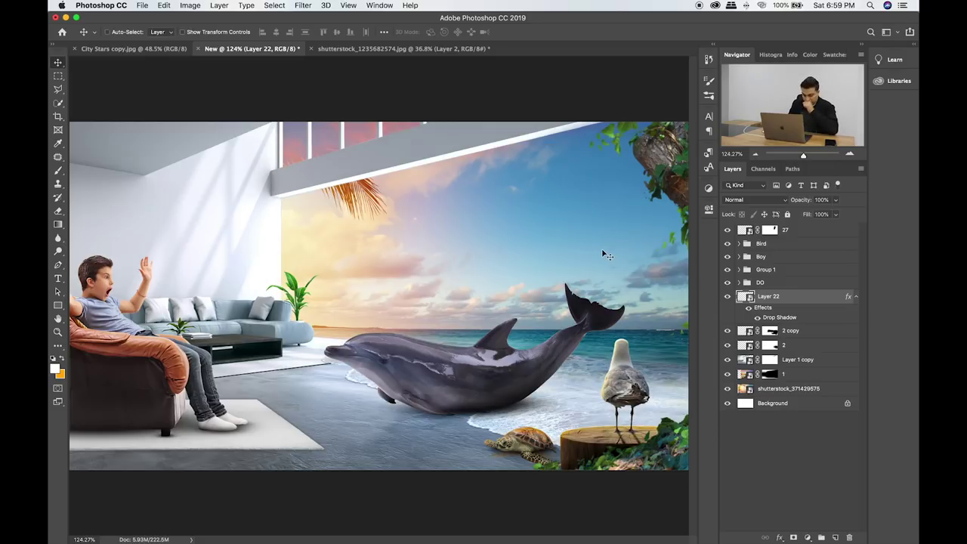
pyautogui.moveTo(258, 438); pyautogui.dragTo(255, 440)
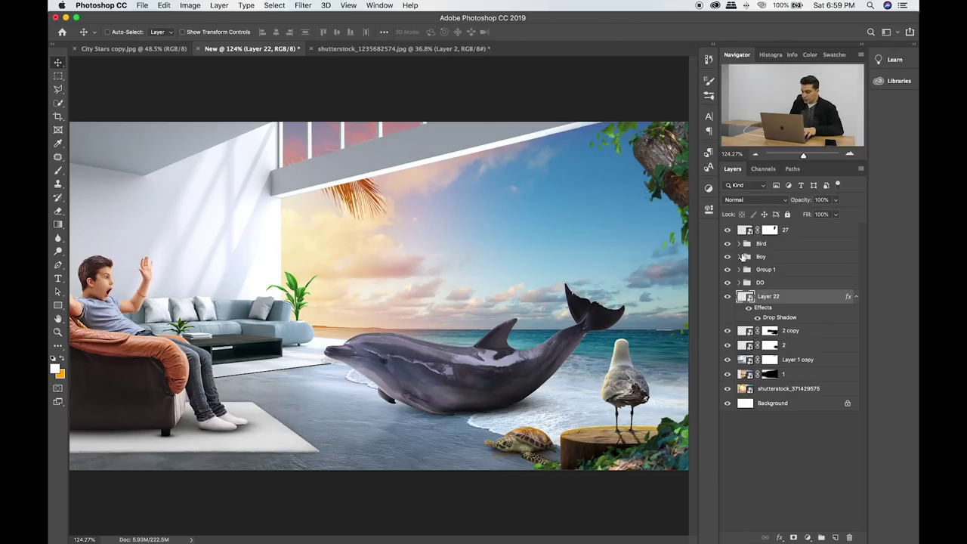
# In the Boy group, scale Layer 5 copy's shadow to about 73% and rotate it -0.92°.
pyautogui.click(740, 257)
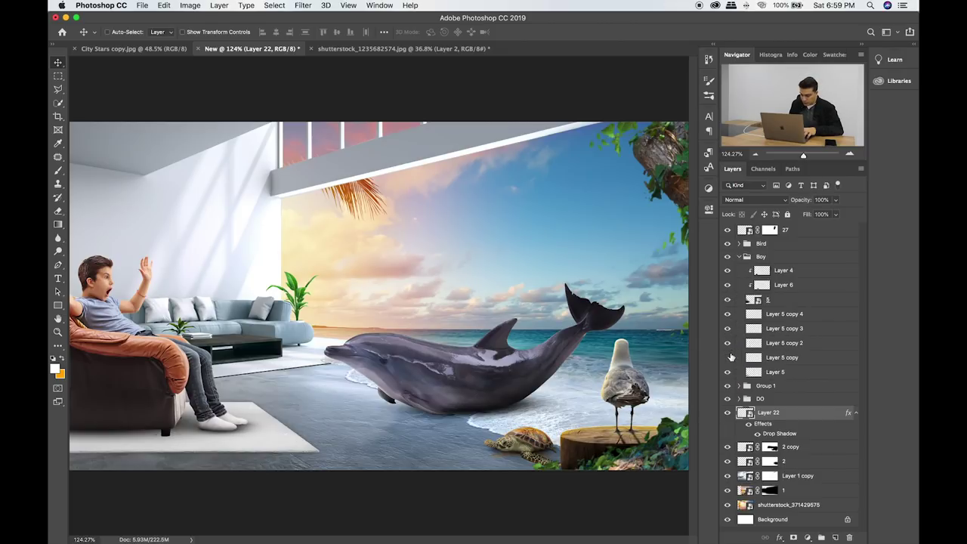
pyautogui.click(765, 357)
pyautogui.hotkey('ctrl', 't')
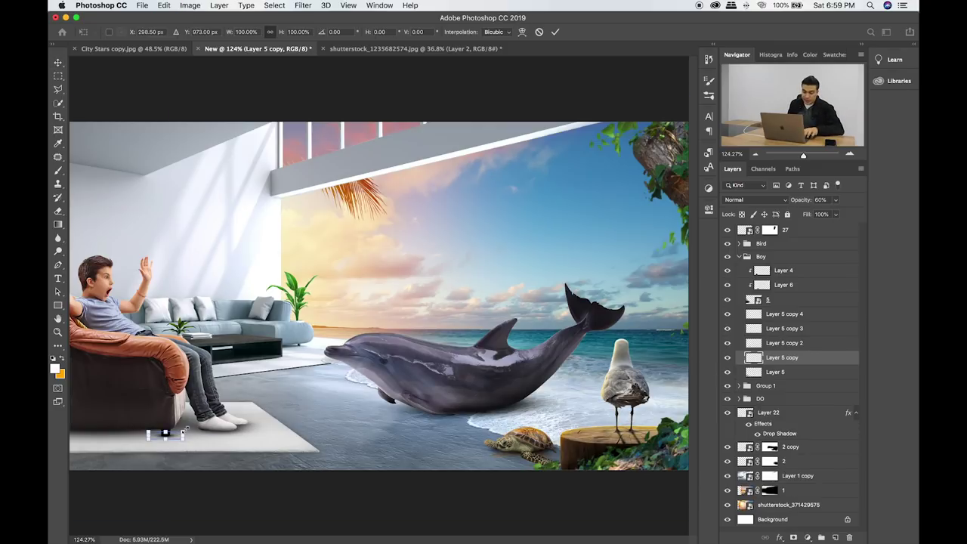
pyautogui.moveTo(184, 430); pyautogui.dragTo(176, 429)
pyautogui.hotkey('ctrl', '+')
pyautogui.hotkey('ctrl', '+')
pyautogui.hotkey('ctrl', '+')
pyautogui.scroll(-10, 176, 429)
pyautogui.hscroll(-5, 177, 428)
pyautogui.moveTo(371, 379)
pyautogui.mouseDown()
pyautogui.moveTo(385, 379)
pyautogui.moveTo(365, 389)
pyautogui.mouseUp()
pyautogui.press('Return')
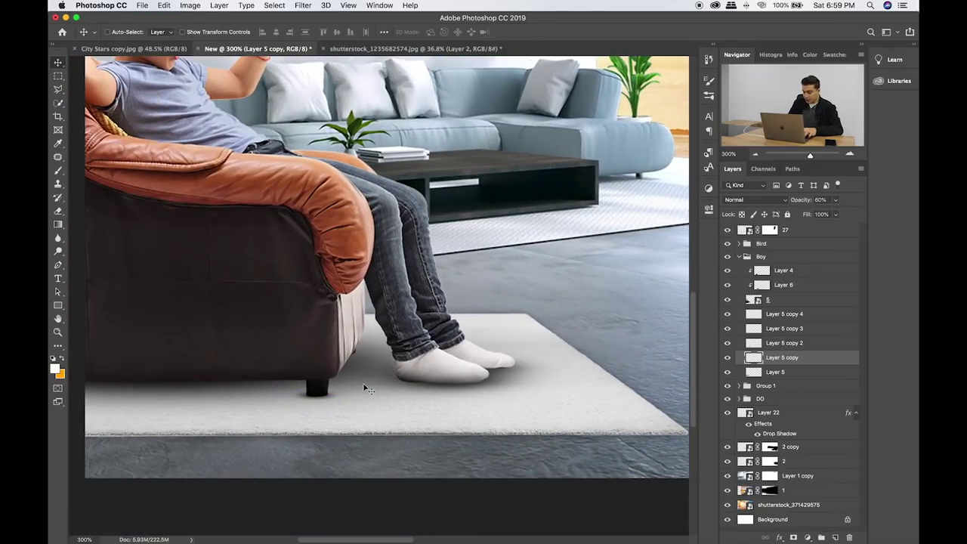
# Add a new empty layer above layer 5.
pyautogui.hotkey('ctrl', '0')
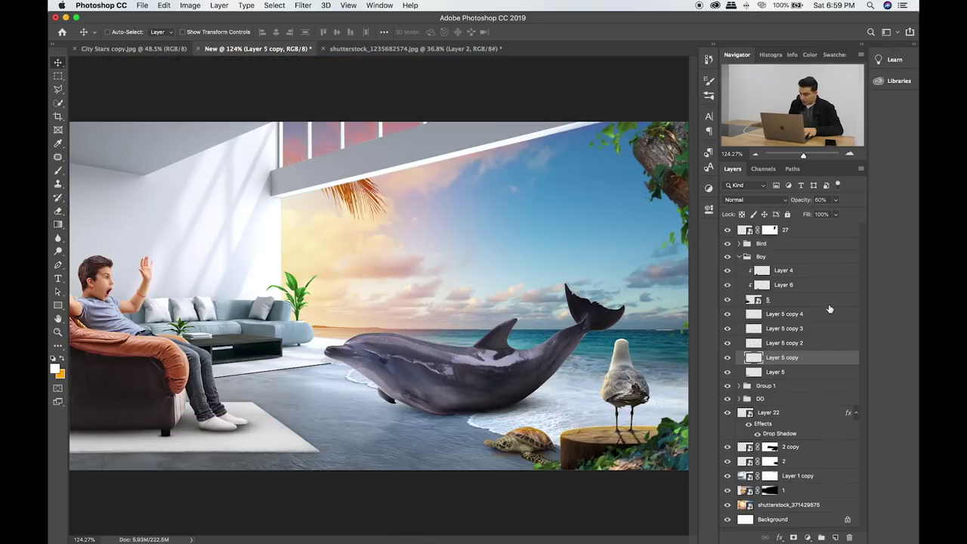
pyautogui.click(803, 301)
pyautogui.click(835, 538)
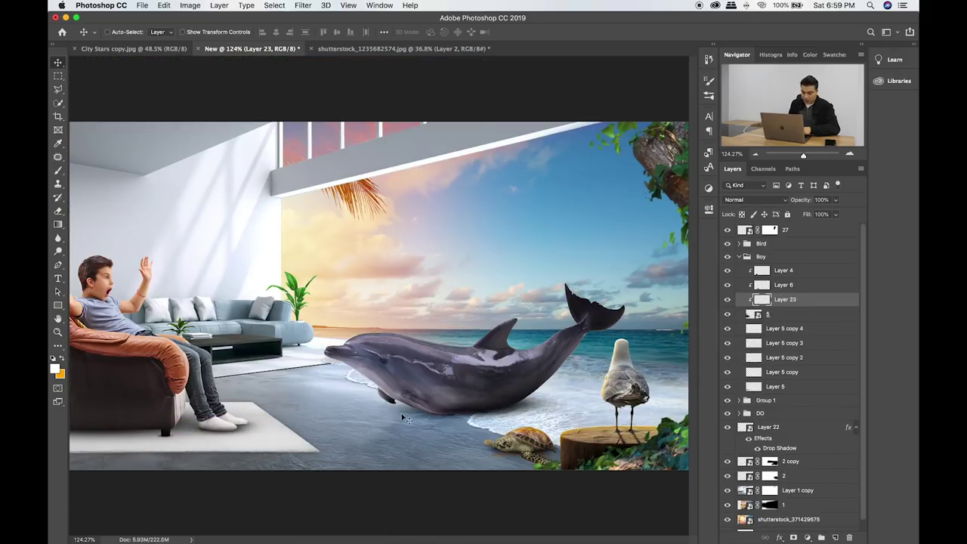
# Paint black shading with a 400 px brush over the boy's shoes, legs and sofa base on clipped Layer 23.
pyautogui.press('b')
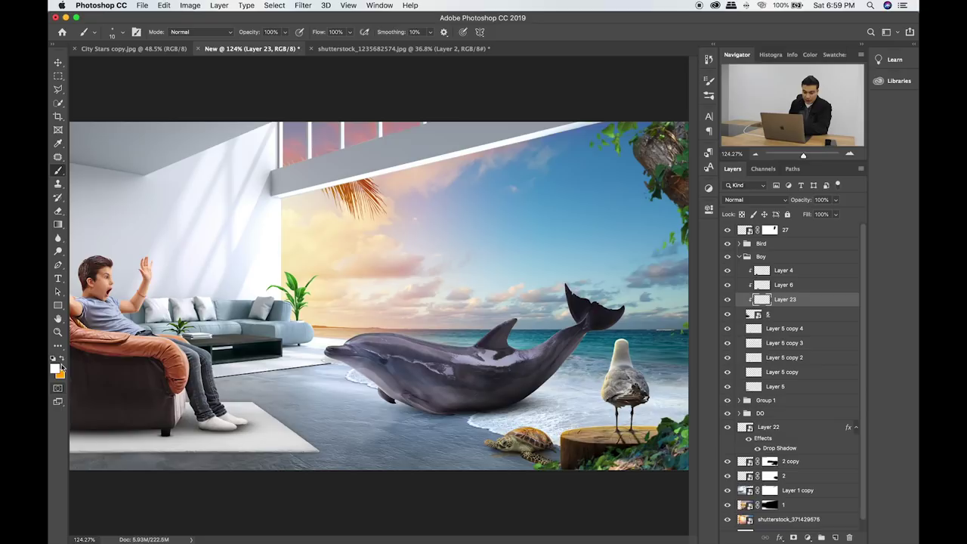
pyautogui.click(54, 369)
pyautogui.write('000000')
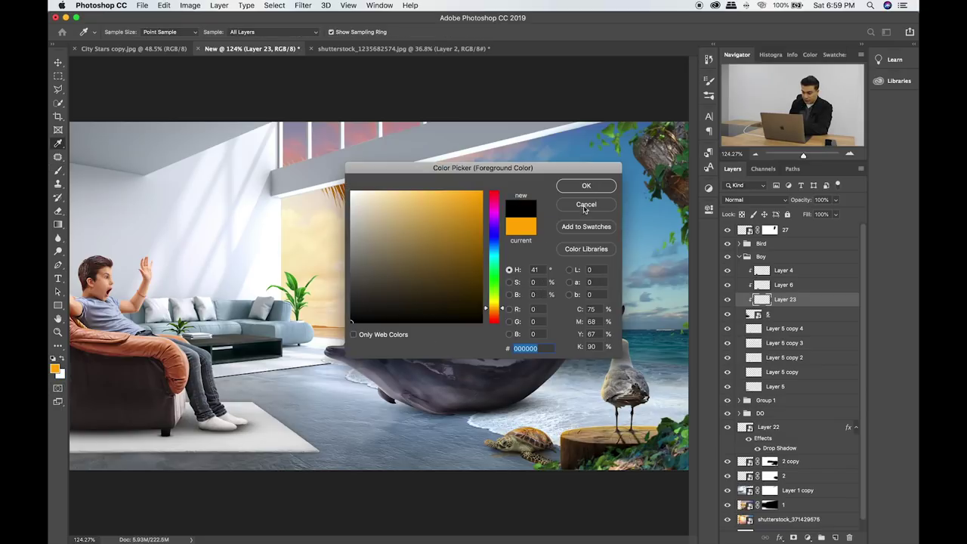
pyautogui.press('Return')
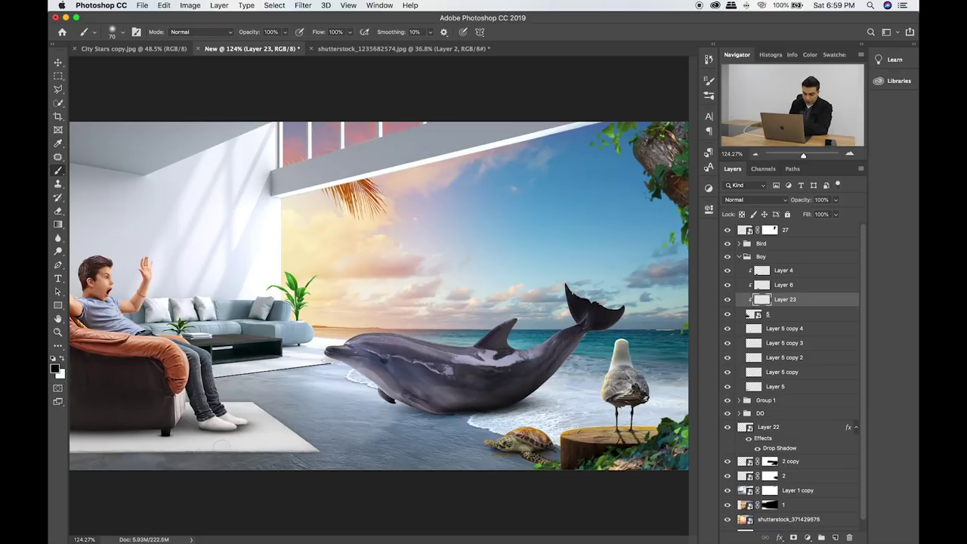
pyautogui.press(']')
pyautogui.press(']')
pyautogui.press(']')
pyautogui.moveTo(227, 486)
pyautogui.mouseDown()
pyautogui.moveTo(86, 486)
pyautogui.moveTo(76, 449)
pyautogui.mouseUp()
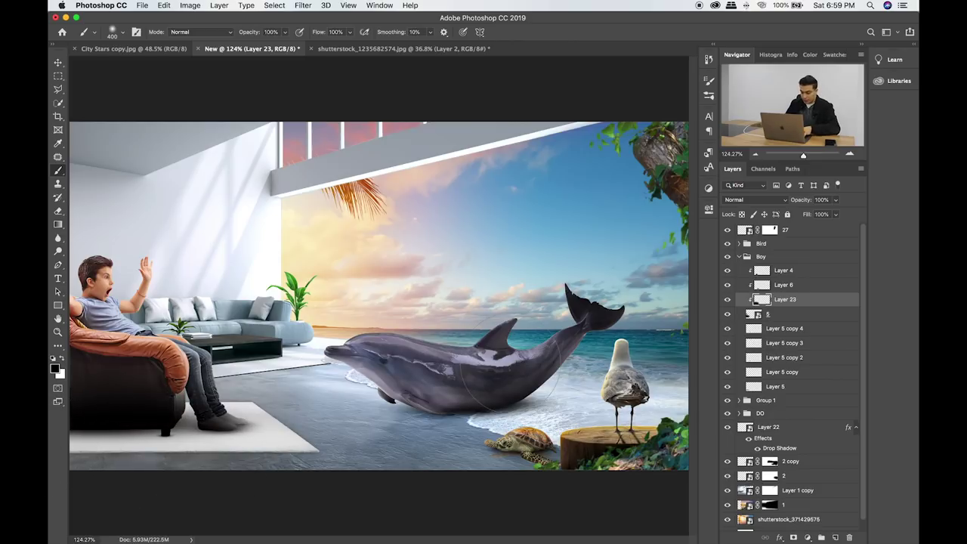
# Set the shading layer to Soft Light blend mode at 35% opacity.
pyautogui.press('v')
pyautogui.hotkey('shift', '+')
pyautogui.hotkey('shift', '+')
pyautogui.hotkey('shift', '+')
pyautogui.hotkey('shift', '+')
pyautogui.hotkey('shift', '+')
pyautogui.hotkey('shift', '+')
pyautogui.hotkey('shift', '+')
pyautogui.hotkey('shift', '+')
pyautogui.hotkey('shift', '+')
pyautogui.hotkey('shift', '-')
pyautogui.moveTo(836, 199); pyautogui.dragTo(811, 217)
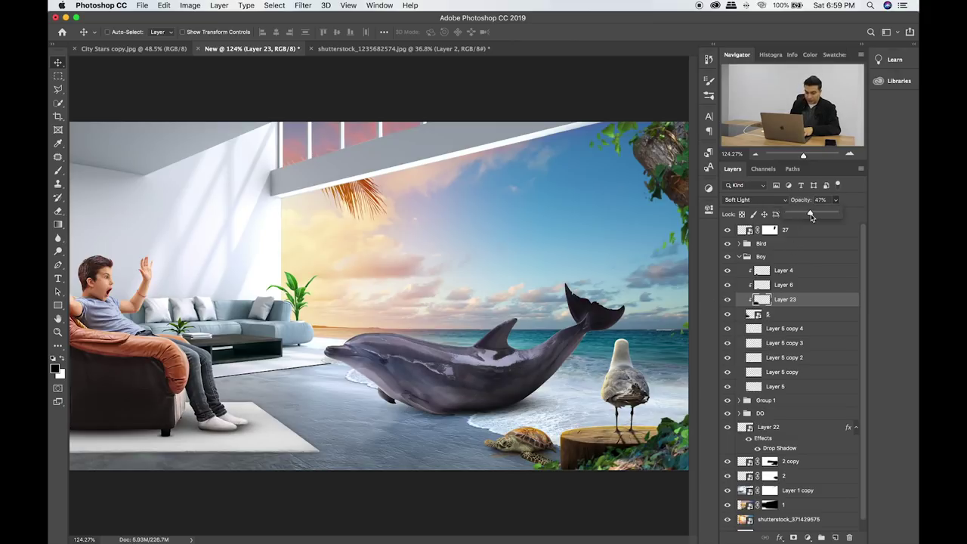
pyautogui.moveTo(811, 217); pyautogui.dragTo(805, 232)
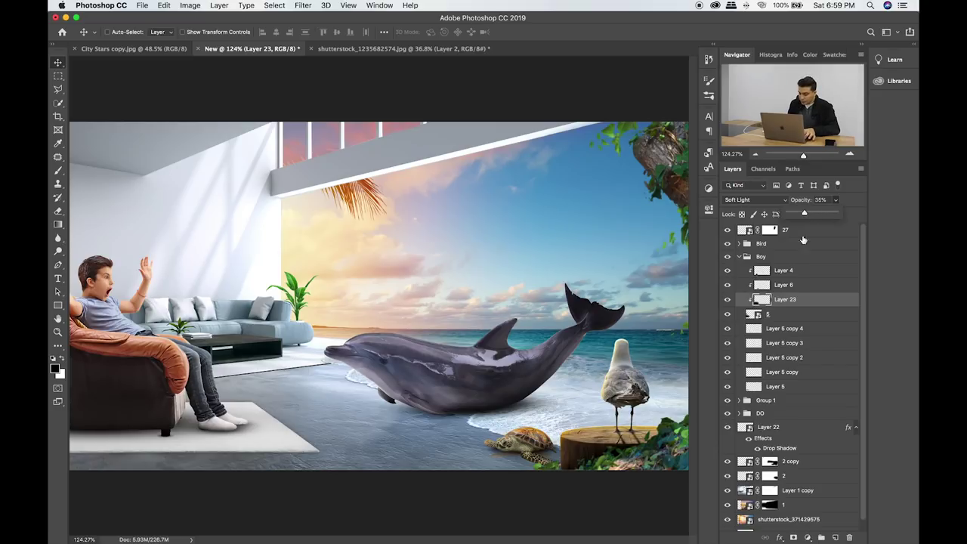
pyautogui.click(727, 331)
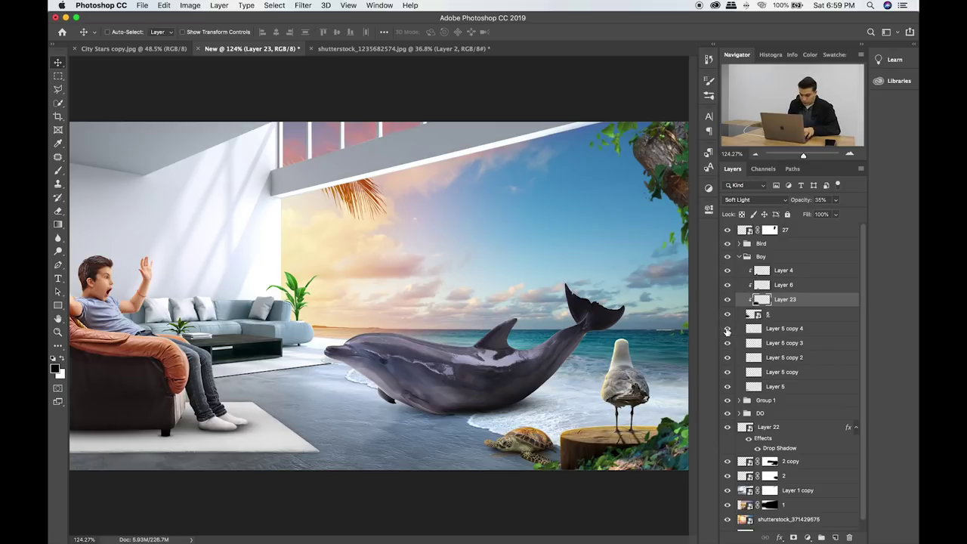
# Zoom to 200% on the boy and sofa and delete the rug's Drop Shadow effect.
pyautogui.hotkey('ctrl', '+')
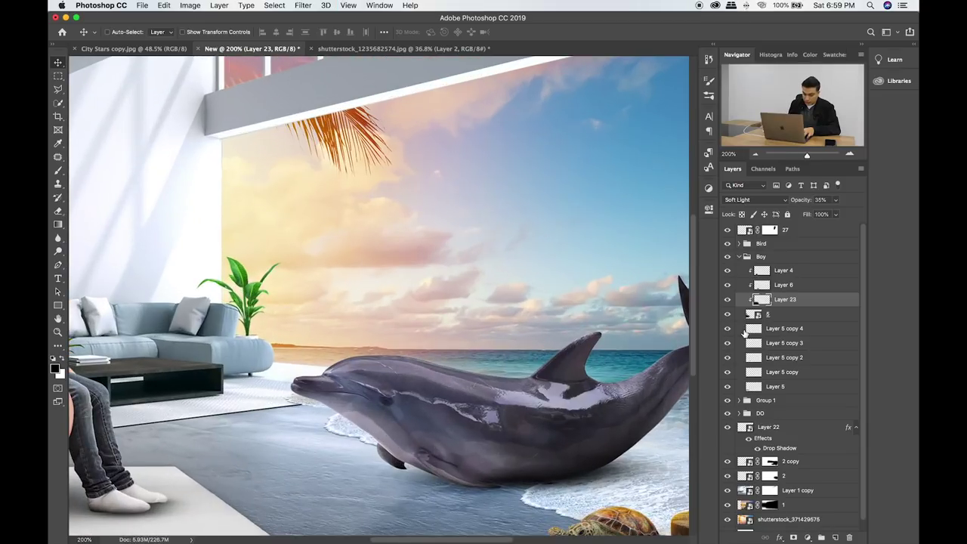
pyautogui.moveTo(343, 403); pyautogui.dragTo(545, 306)
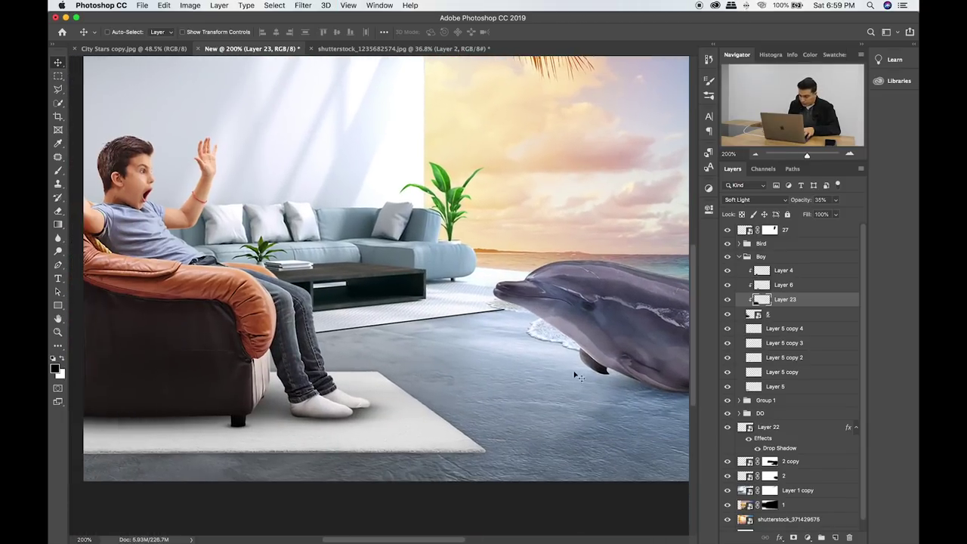
pyautogui.click(728, 428)
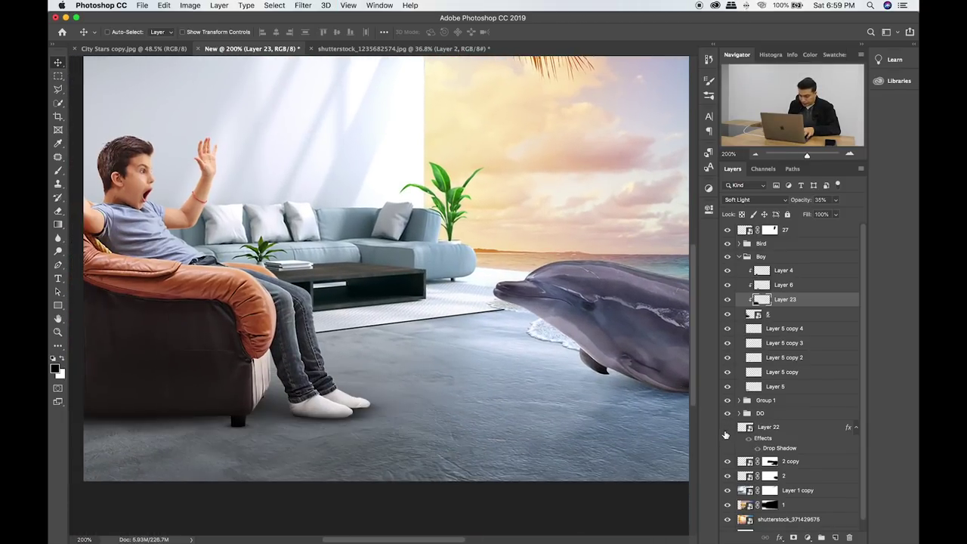
pyautogui.click(751, 438)
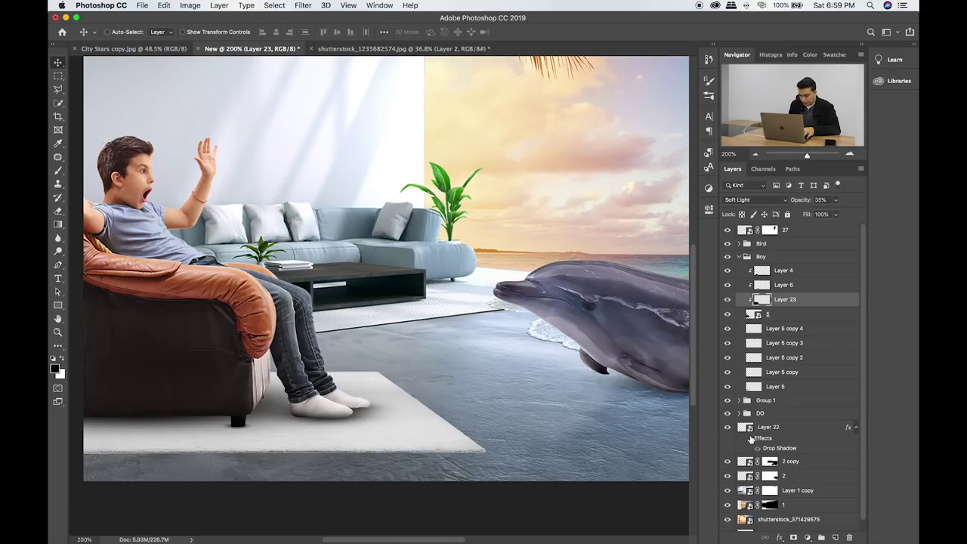
pyautogui.moveTo(761, 447); pyautogui.dragTo(849, 537)
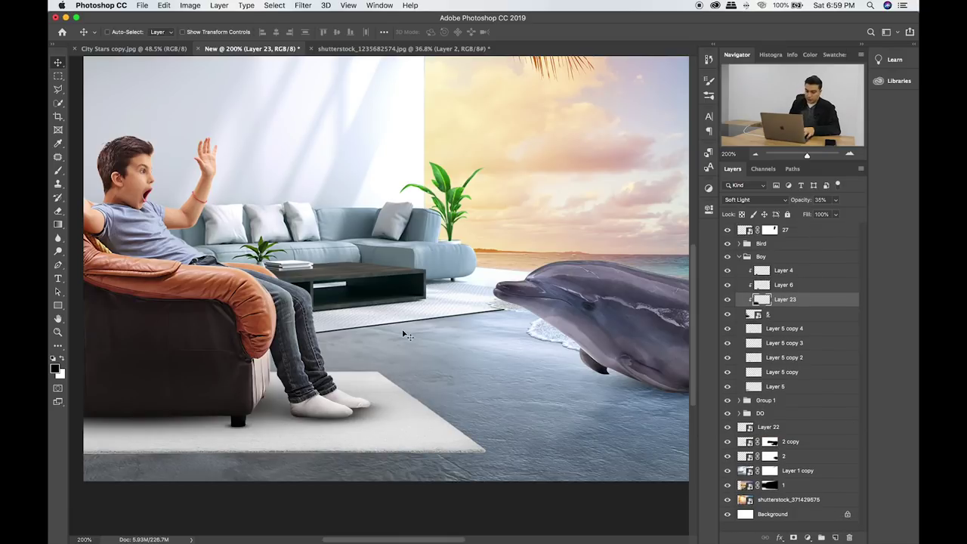
# Darken the rug's bottom edge with soft strokes on a new Layer 24 clipped to the rug.
pyautogui.click(792, 428)
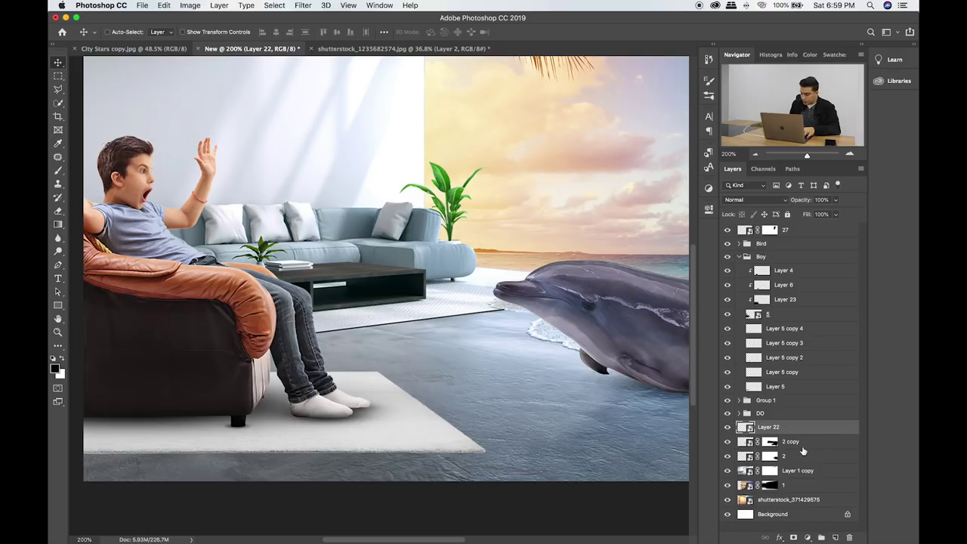
pyautogui.click(835, 537)
pyautogui.keyDown('alt'); pyautogui.click(816, 434); pyautogui.keyUp('alt')
pyautogui.press('b')
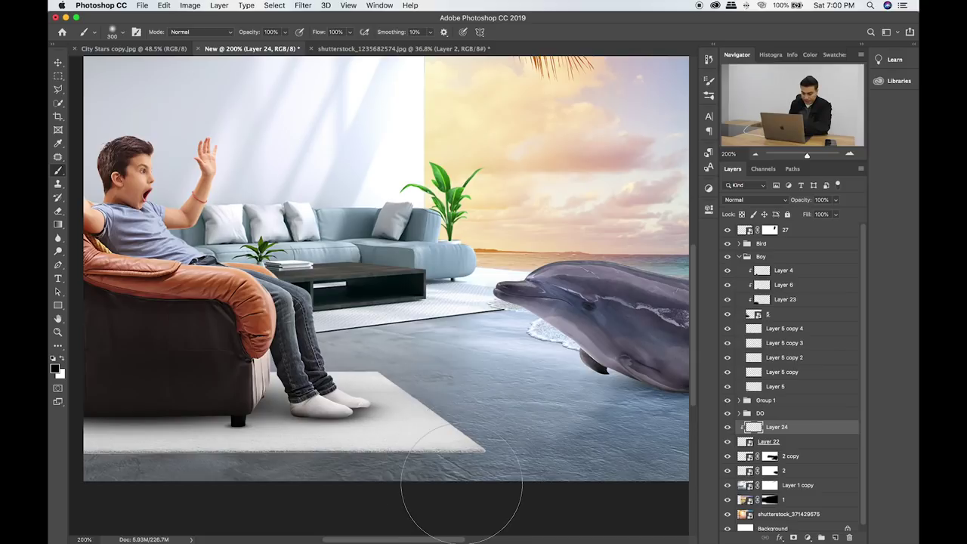
pyautogui.moveTo(454, 492); pyautogui.dragTo(113, 491)
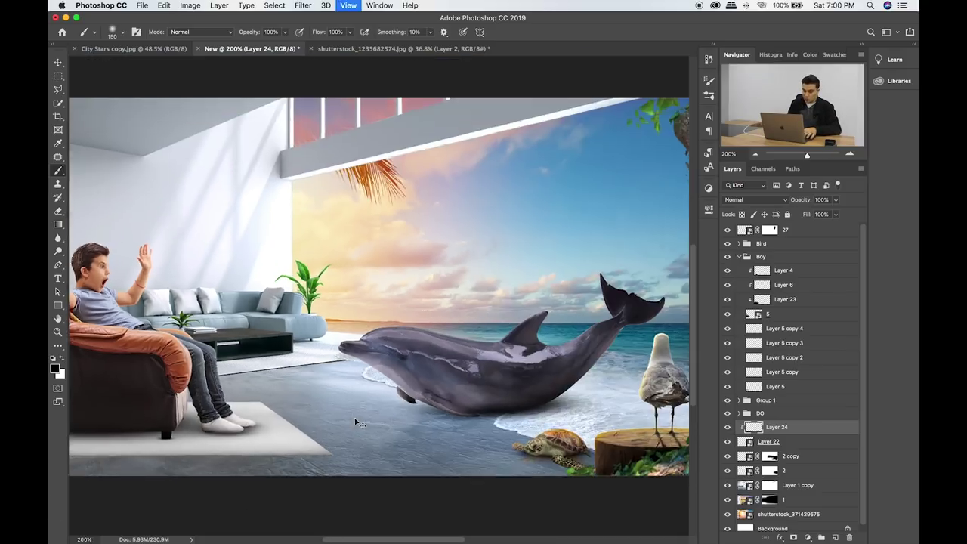
pyautogui.hotkey('ctrl', '0')
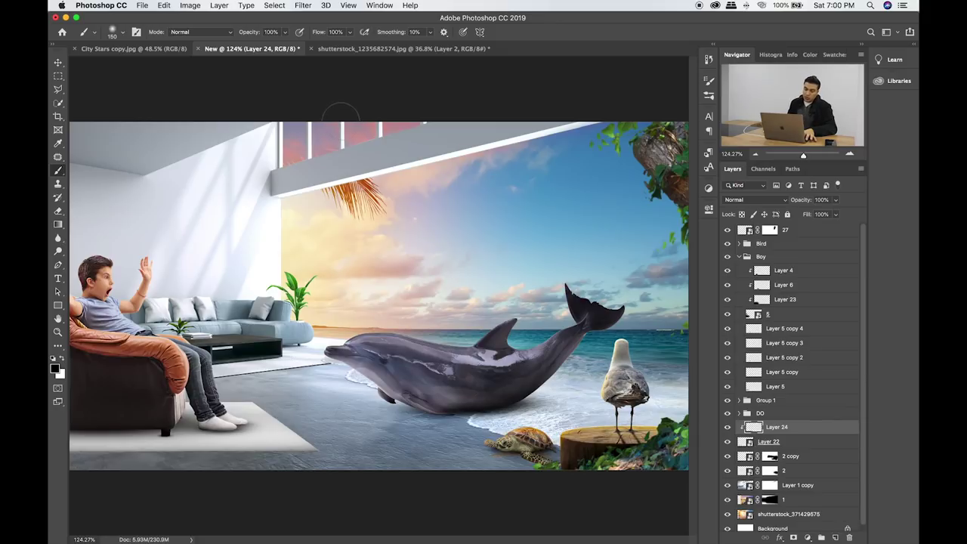
pyautogui.press('super+Tab')
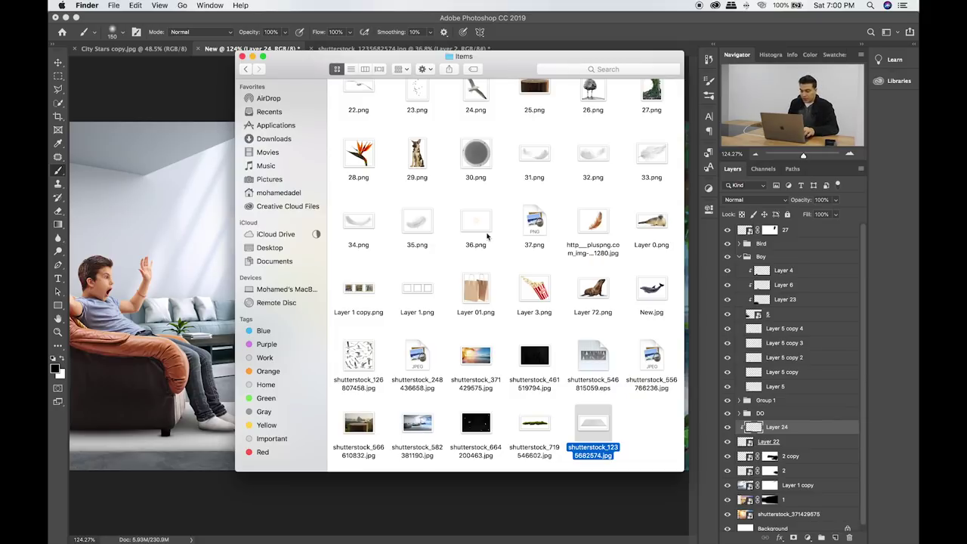
# Place the Layer 01.png paper bags into the composite above the Bird group.
pyautogui.press('super+Tab')
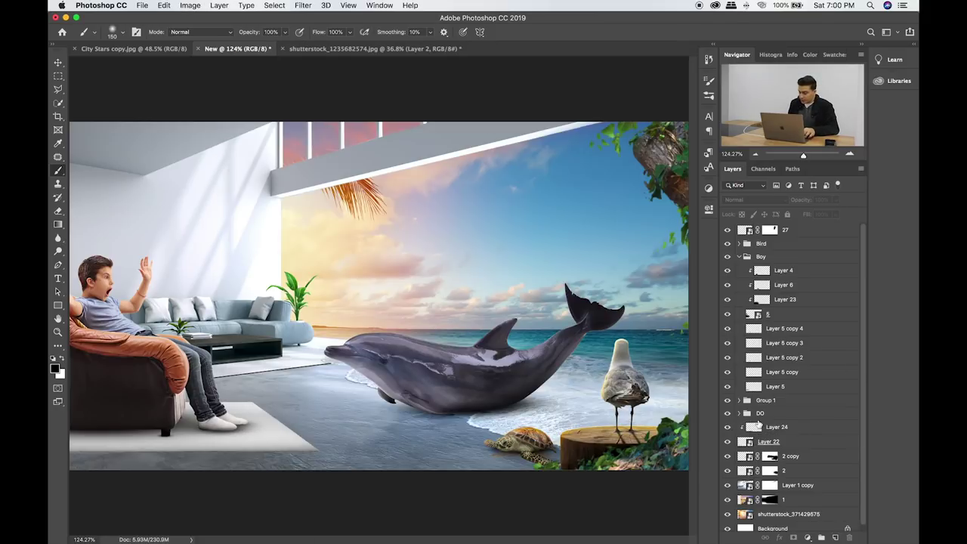
pyautogui.click(744, 257)
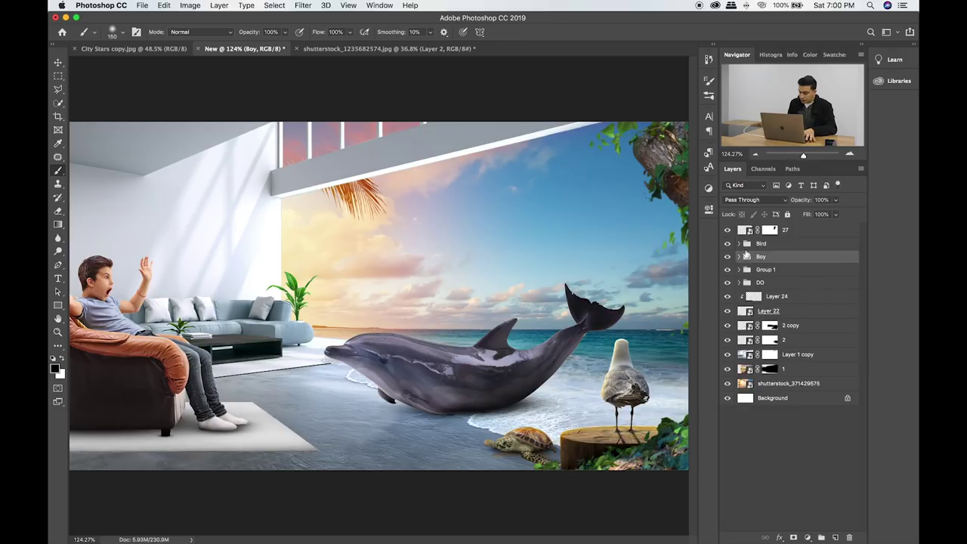
pyautogui.click(777, 247)
pyautogui.press('super+Tab')
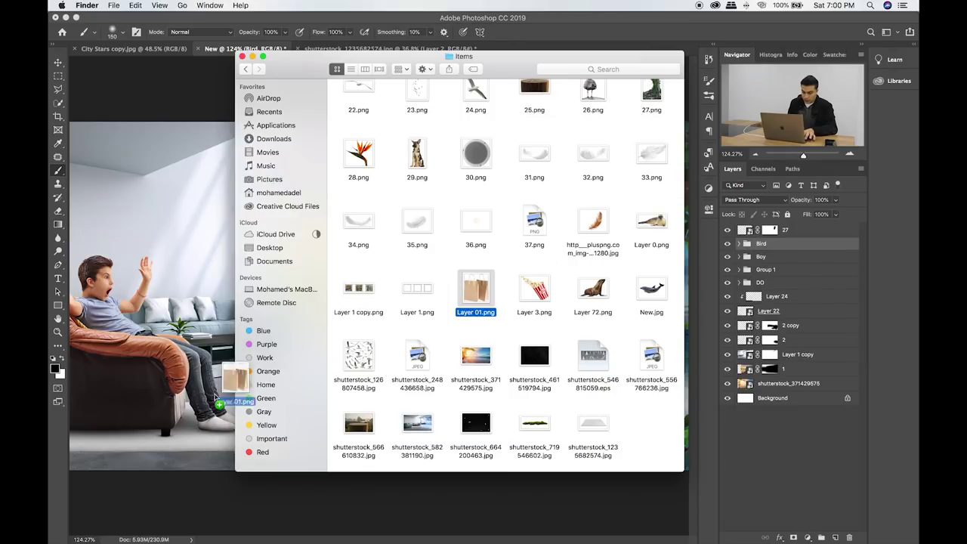
pyautogui.moveTo(469, 301); pyautogui.dragTo(228, 377)
pyautogui.press('Return')
pyautogui.press('b')
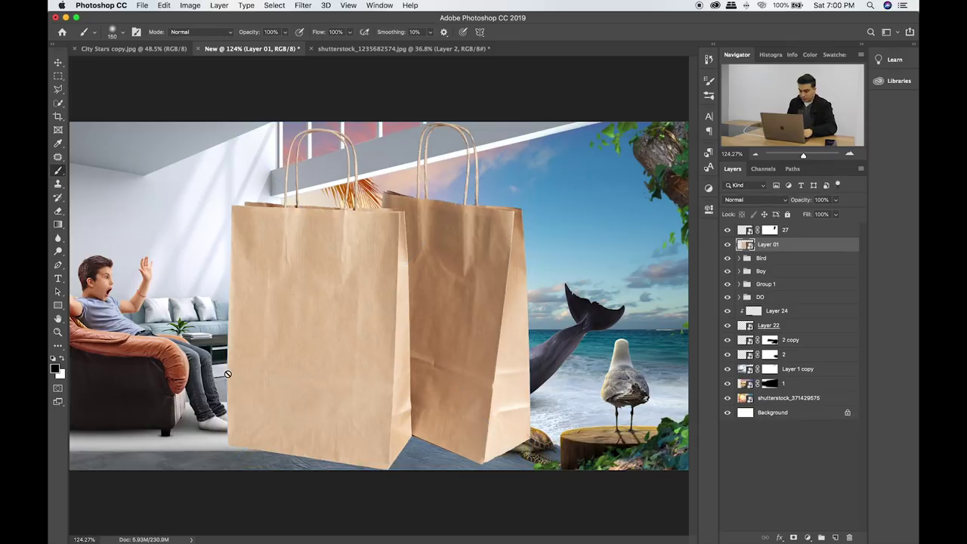
# Shrink the paper bags, flip them horizontally, and move them to the left.
pyautogui.press('super+t')
pyautogui.moveTo(529, 124); pyautogui.dragTo(248, 294)
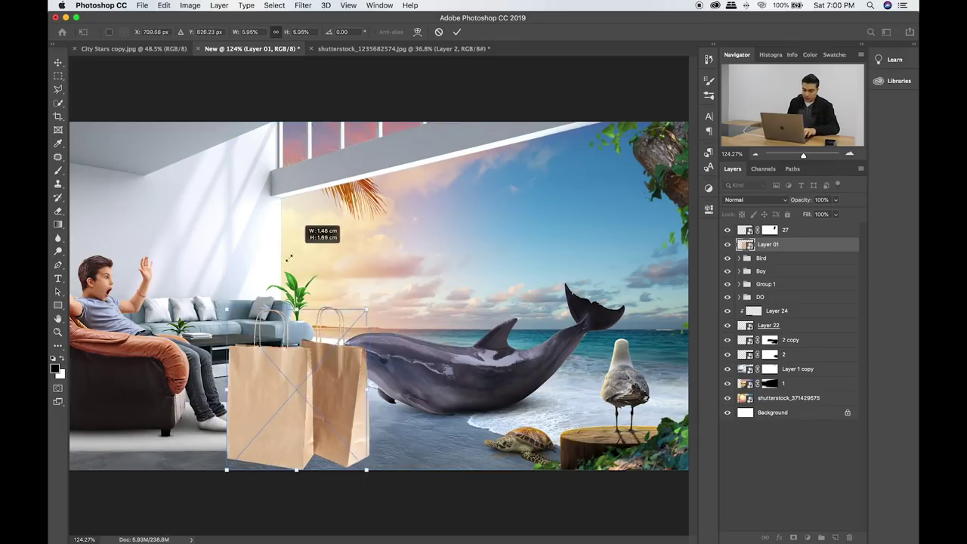
pyautogui.press('Return')
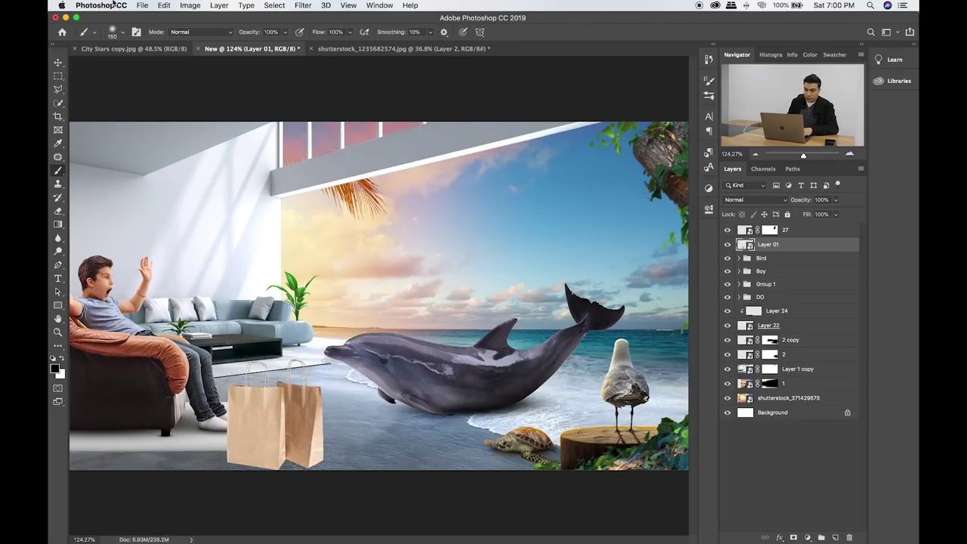
pyautogui.click(164, 5)
pyautogui.moveTo(181, 246)
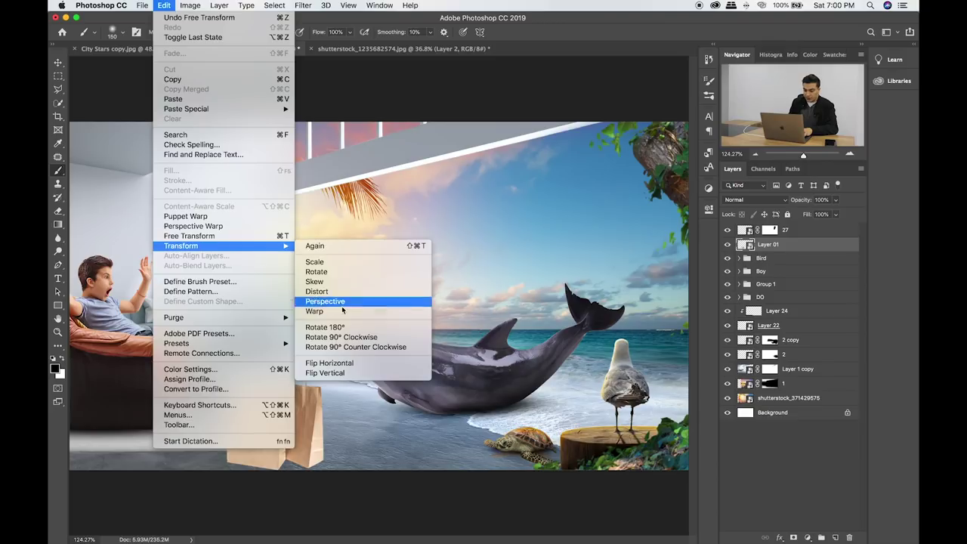
pyautogui.click(351, 363)
pyautogui.press('v')
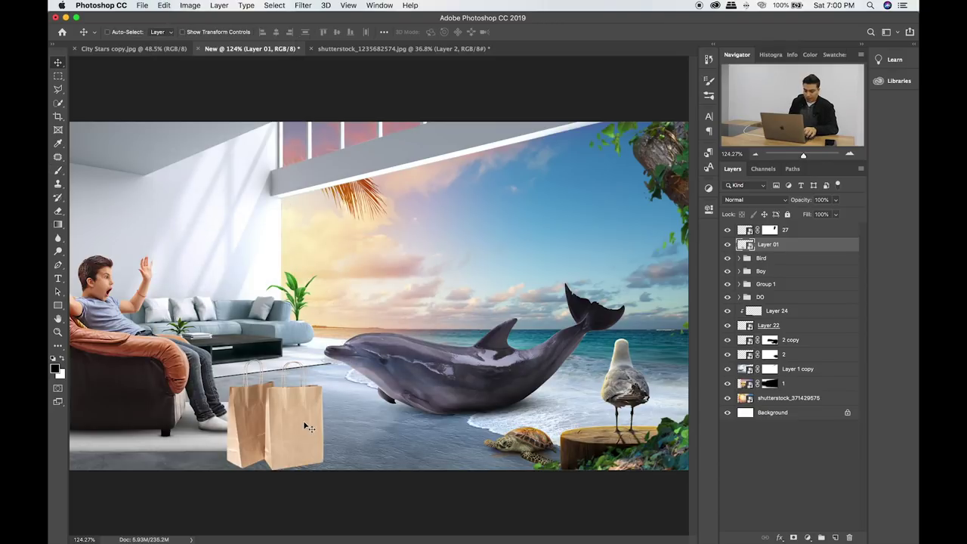
pyautogui.moveTo(355, 386); pyautogui.dragTo(212, 385)
# Scale the shopping bags down and set them beside the armchair.
pyautogui.hotkey('ctrl', 't')
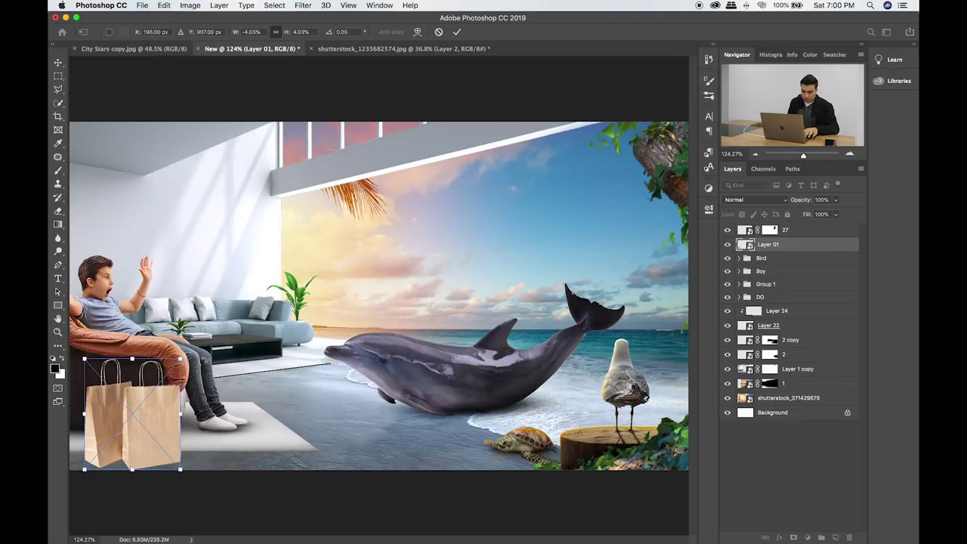
pyautogui.moveTo(180, 361); pyautogui.dragTo(156, 387)
pyautogui.moveTo(133, 425); pyautogui.dragTo(118, 414)
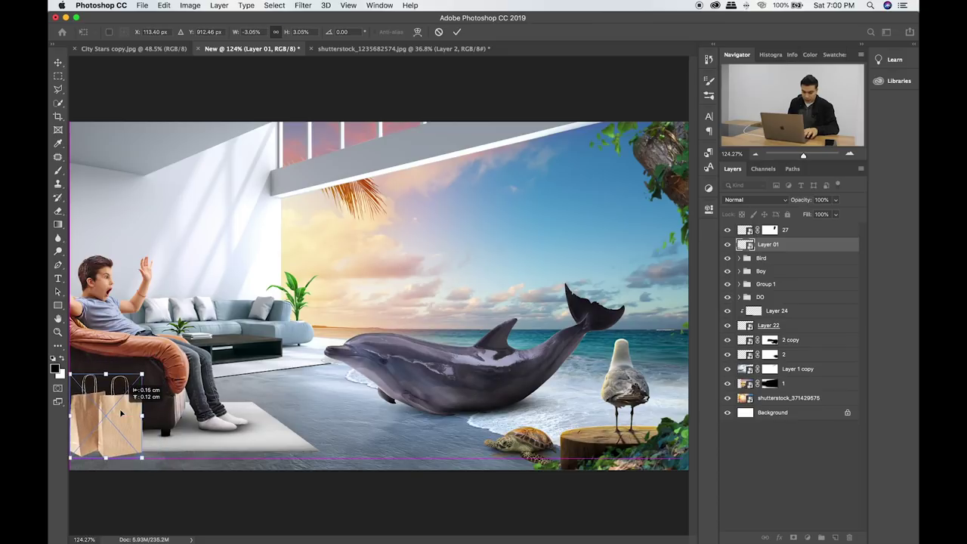
pyautogui.press('Return')
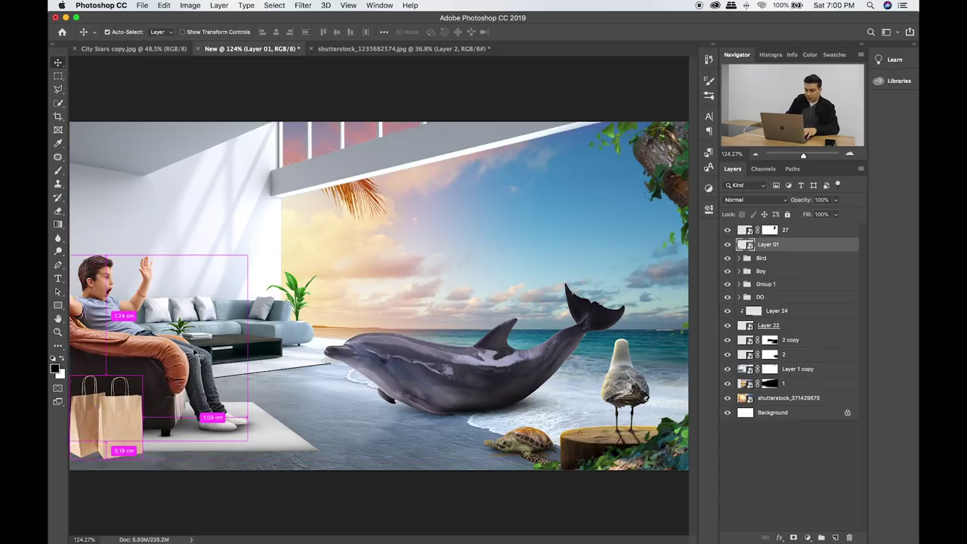
# Zoom in to nudge the bags into position and shrink them slightly more.
pyautogui.press('super+plus')
pyautogui.moveTo(210, 346); pyautogui.dragTo(577, 177)
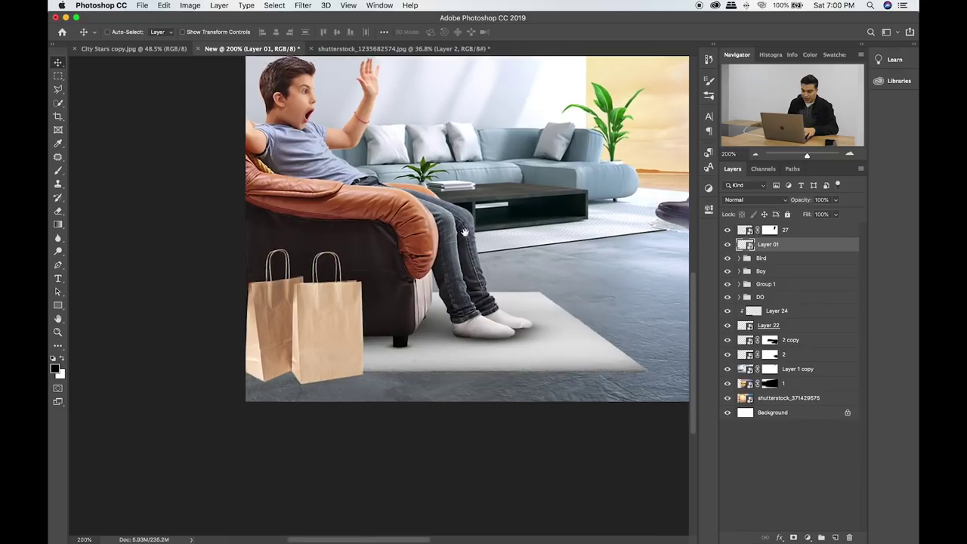
pyautogui.moveTo(332, 332)
pyautogui.mouseDown()
pyautogui.moveTo(322, 331)
pyautogui.moveTo(340, 298)
pyautogui.mouseUp()
pyautogui.press('super+plus')
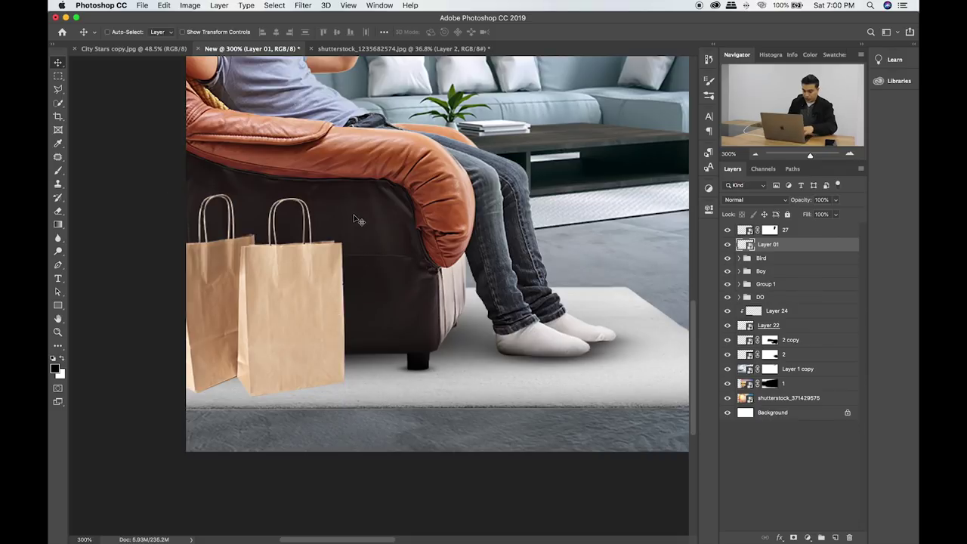
pyautogui.press('super+t')
pyautogui.moveTo(345, 190); pyautogui.dragTo(326, 214)
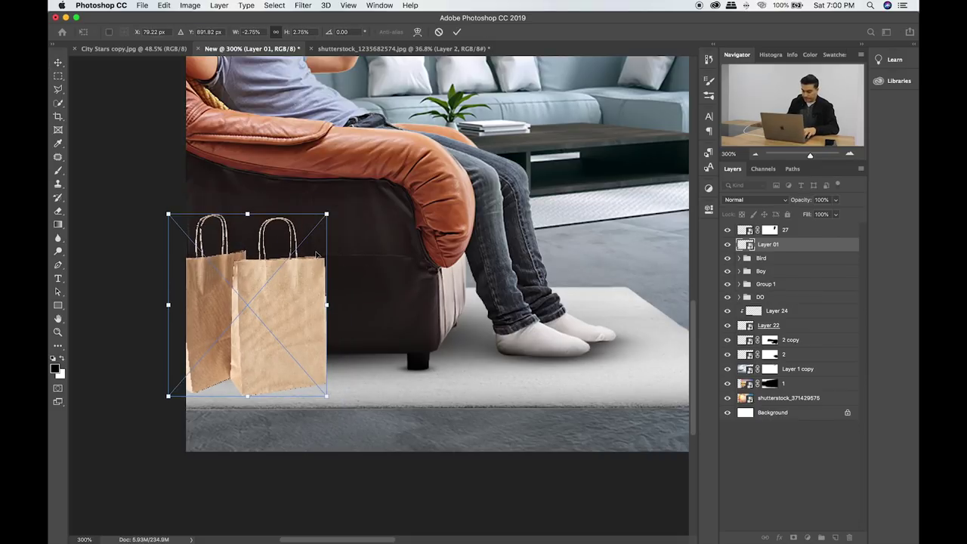
pyautogui.press('Return')
pyautogui.press('super+0')
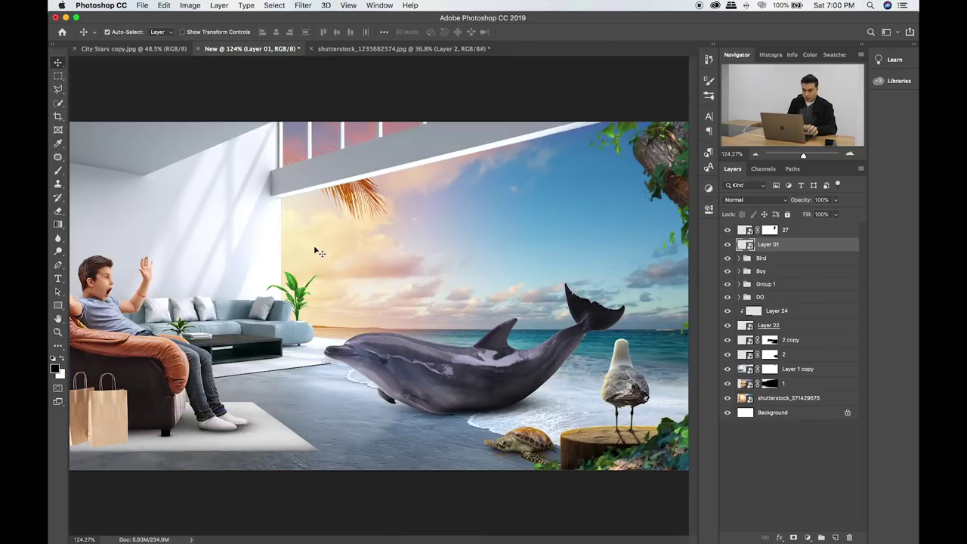
# Place the German shepherd image 29.png into the composite.
pyautogui.press('super+Tab')
pyautogui.moveTo(417, 155); pyautogui.dragTo(192, 283)
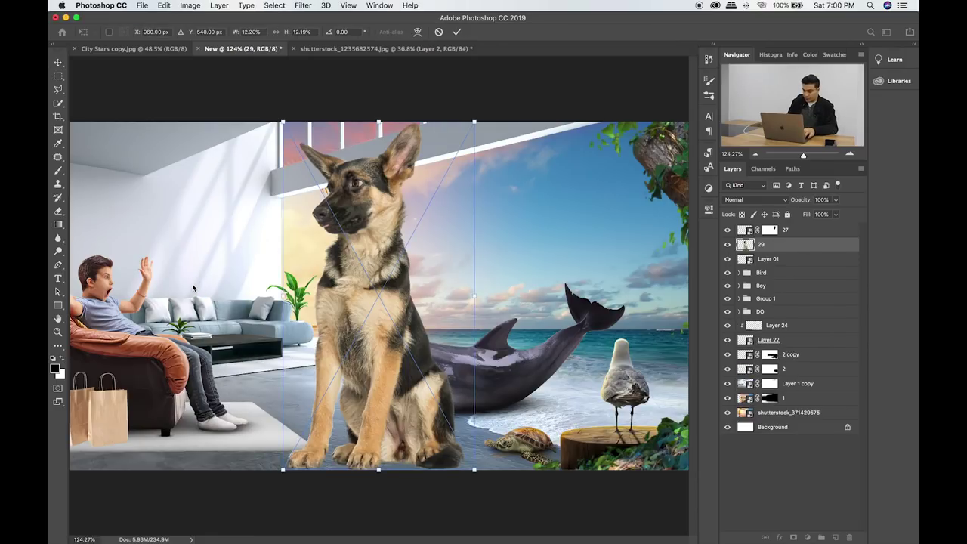
pyautogui.press('Return')
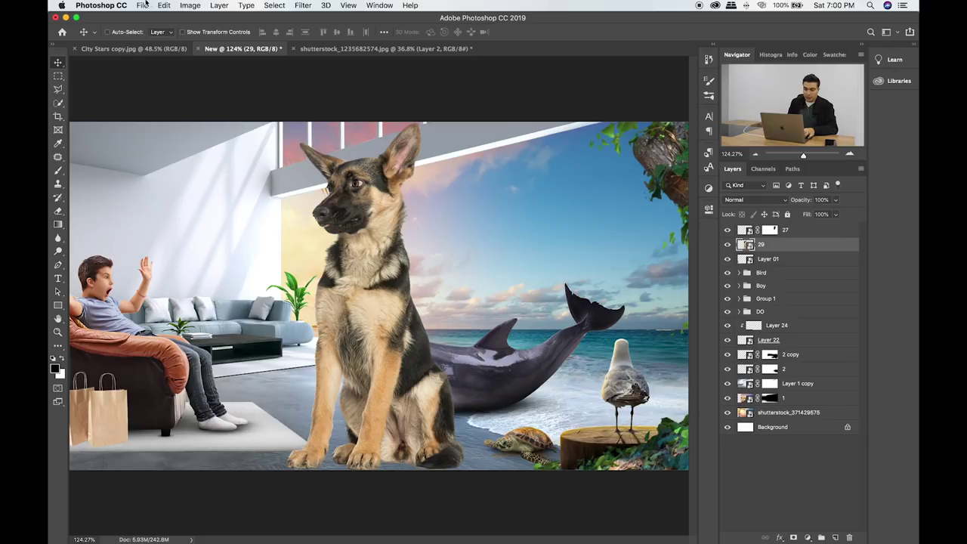
pyautogui.click(164, 5)
pyautogui.moveTo(181, 245)
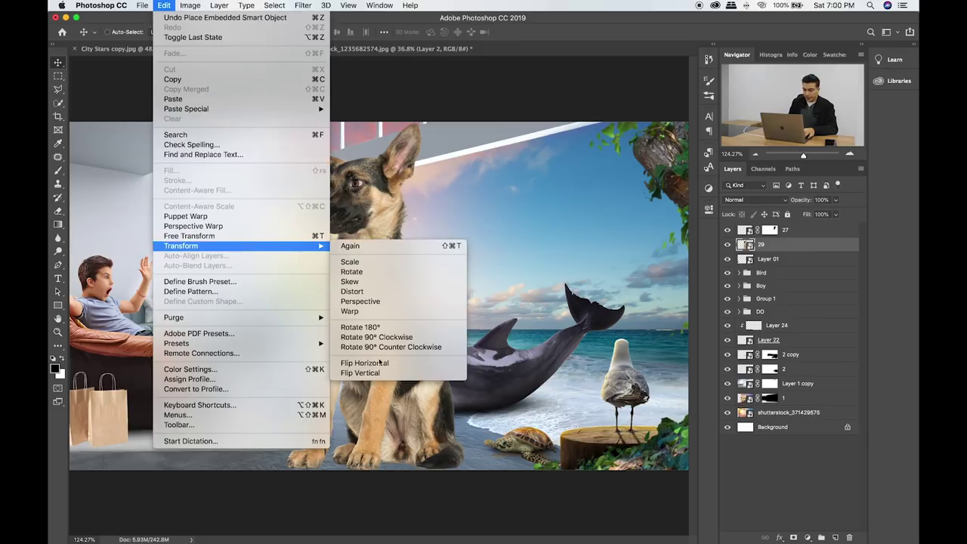
# Flip the German shepherd to face right, shrink it, and sit it on the rug beside the boy's legs.
pyautogui.click(365, 363)
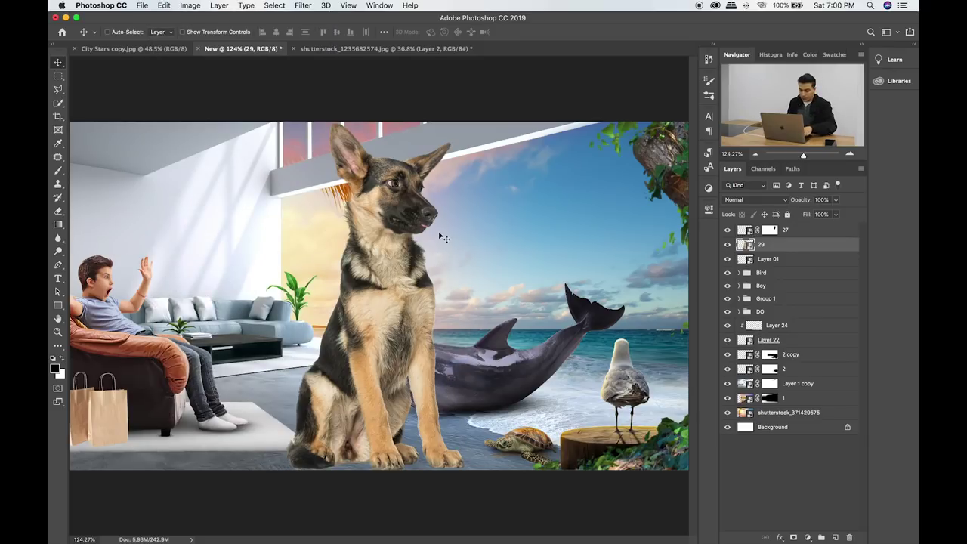
pyautogui.hotkey('ctrl', 't')
pyautogui.moveTo(467, 119); pyautogui.dragTo(316, 289)
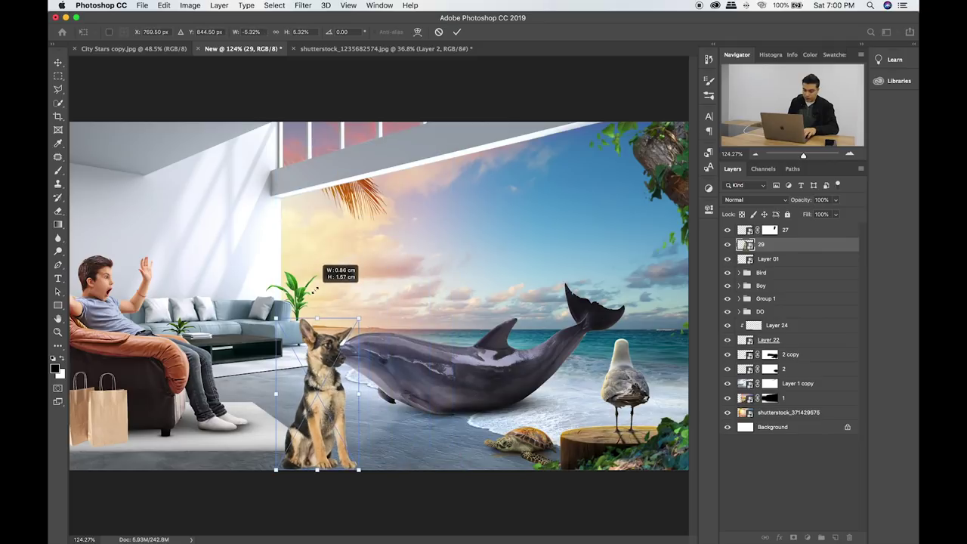
pyautogui.moveTo(341, 380); pyautogui.dragTo(176, 363)
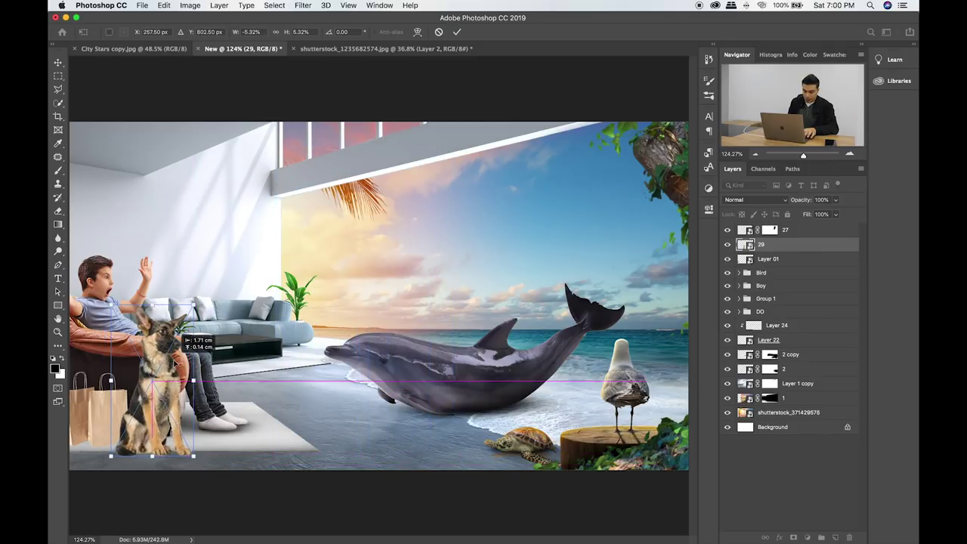
pyautogui.moveTo(193, 304); pyautogui.dragTo(190, 311)
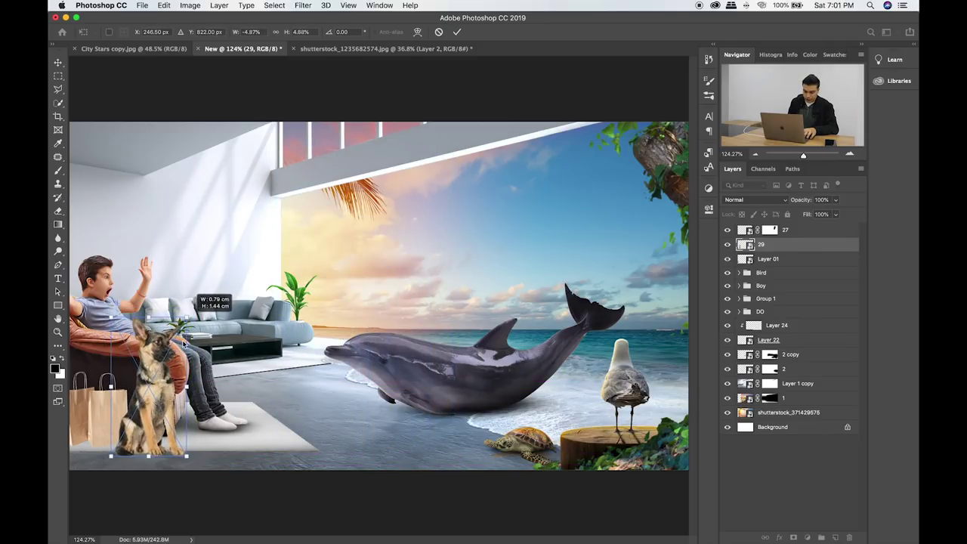
pyautogui.moveTo(184, 346); pyautogui.dragTo(185, 368)
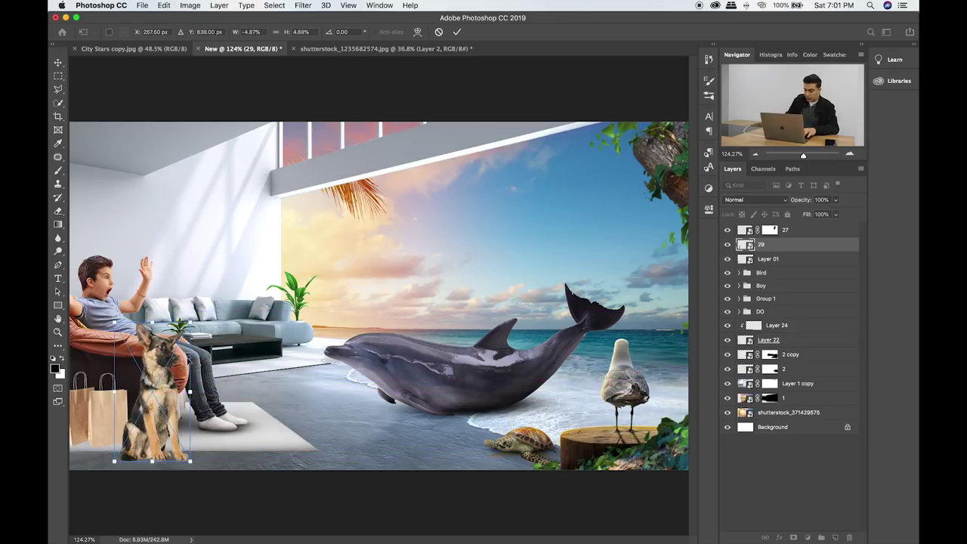
pyautogui.press('Return')
pyautogui.press('super+plus')
pyautogui.press('super+plus')
pyautogui.moveTo(216, 356)
pyautogui.mouseDown()
pyautogui.moveTo(377, 243)
pyautogui.moveTo(382, 324)
pyautogui.mouseUp()
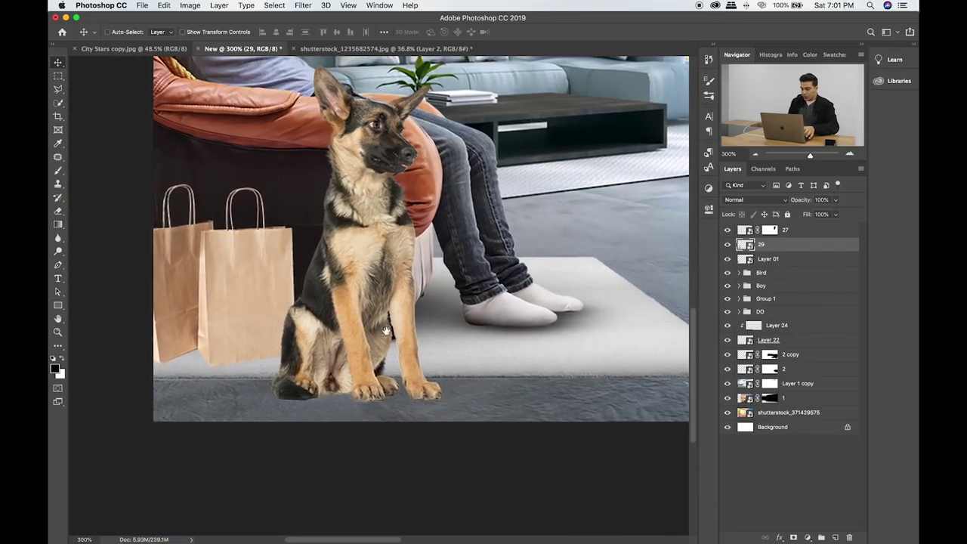
# Put the shopping bags layer into a new group named Bag.
pyautogui.click(789, 259)
pyautogui.press('super+g')
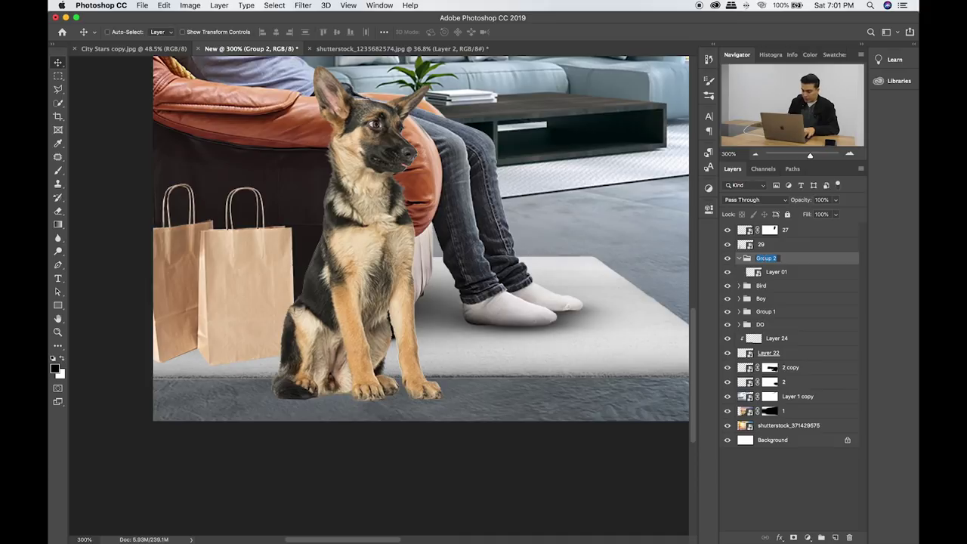
pyautogui.write('Bag')
pyautogui.click(807, 261)
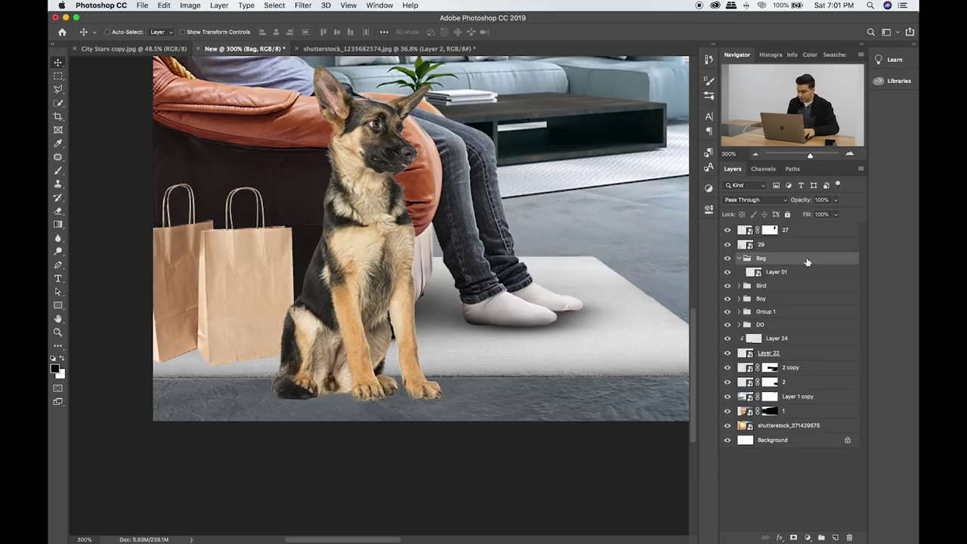
pyautogui.click(804, 274)
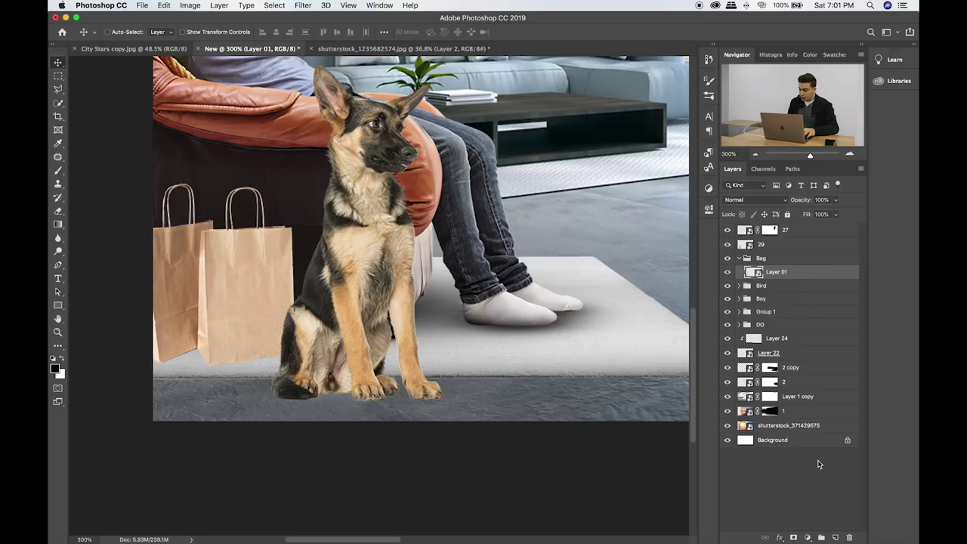
# Paint a dark shadow on a layer below the bags and flatten it into a thin band.
pyautogui.click(835, 537)
pyautogui.hotkey('ctrl', '[')
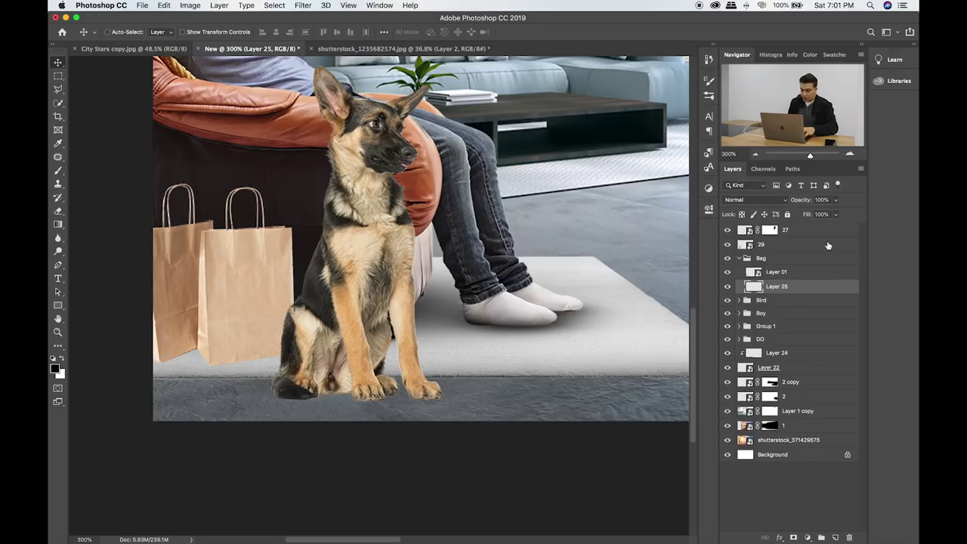
pyautogui.press('b')
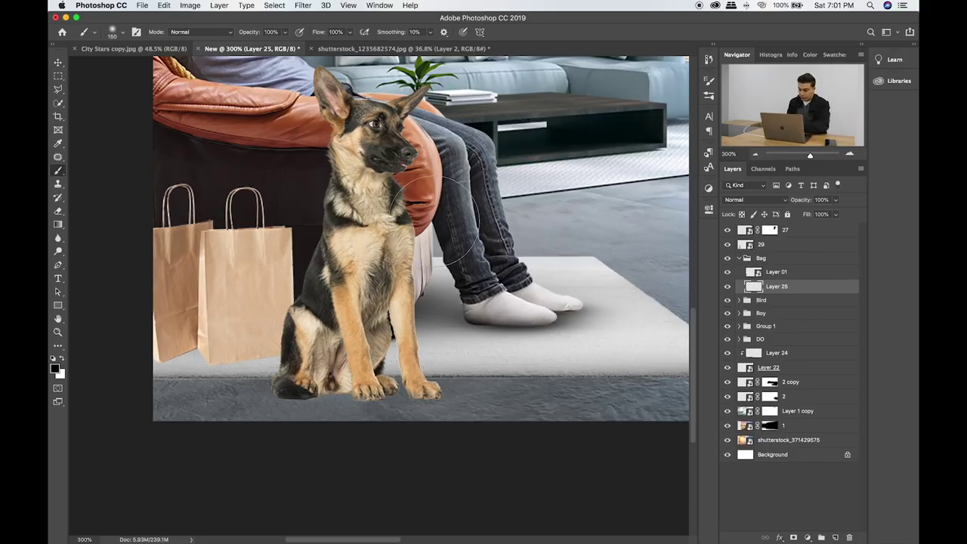
pyautogui.moveTo(454, 189); pyautogui.dragTo(472, 242)
pyautogui.hotkey('ctrl', 't')
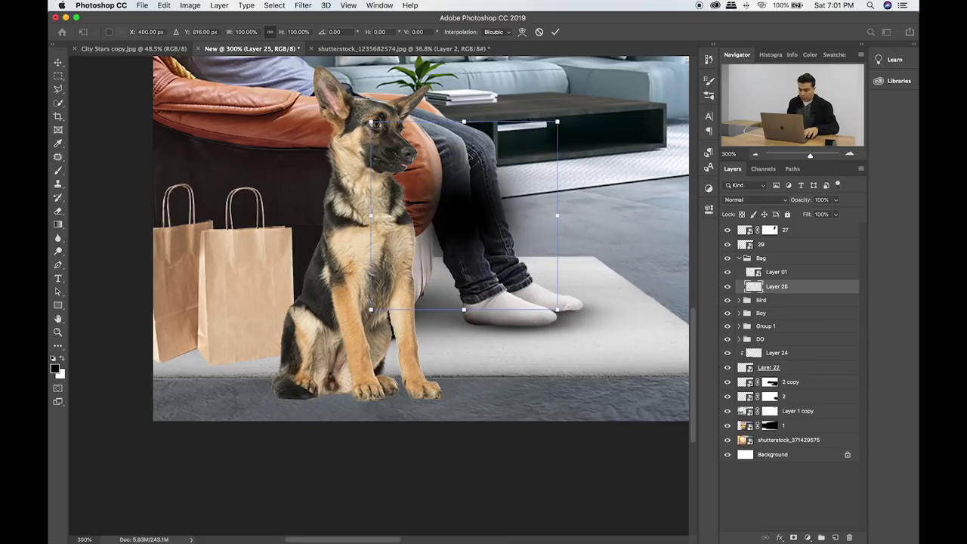
pyautogui.moveTo(468, 123)
pyautogui.mouseDown()
pyautogui.moveTo(431, 302)
pyautogui.moveTo(289, 365)
pyautogui.moveTo(454, 382)
pyautogui.mouseUp()
pyautogui.moveTo(356, 378); pyautogui.dragTo(285, 364)
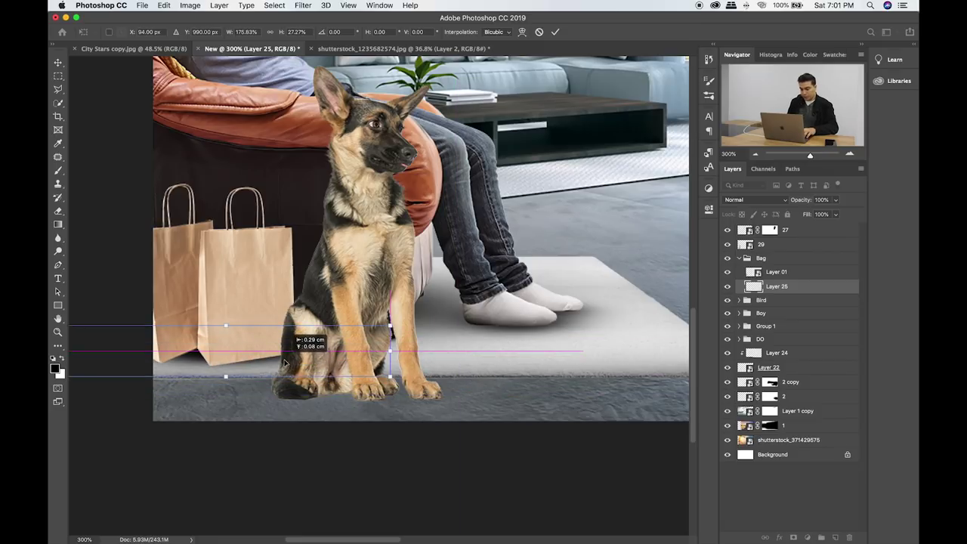
pyautogui.press('Return')
pyautogui.moveTo(285, 365)
pyautogui.mouseDown()
pyautogui.moveTo(256, 351)
pyautogui.moveTo(203, 360)
pyautogui.moveTo(224, 358)
pyautogui.mouseUp()
# Add a smaller, tilted copy of the bag shadow at reduced opacity and nudge both into place.
pyautogui.hotkey('ctrl', 't')
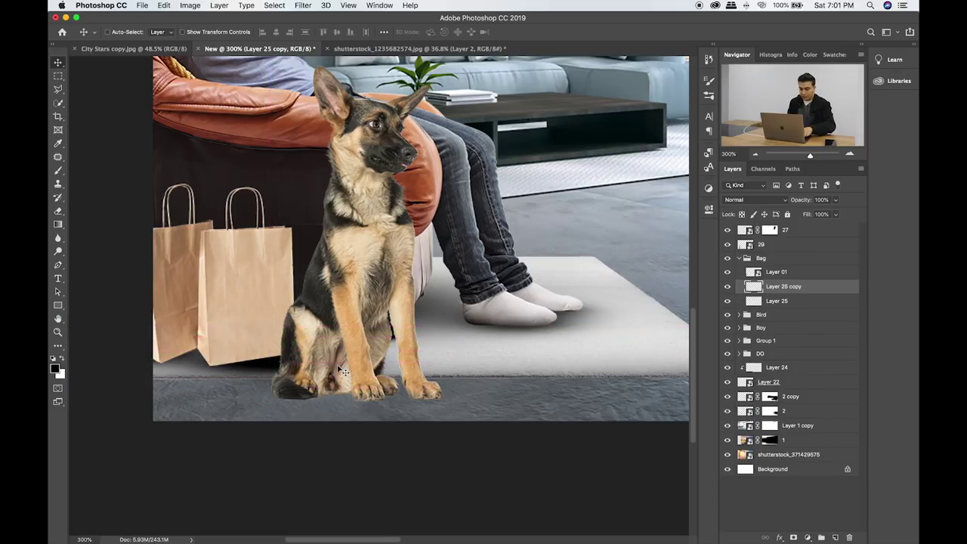
pyautogui.moveTo(445, 333); pyautogui.dragTo(449, 304)
pyautogui.moveTo(305, 376); pyautogui.dragTo(270, 366)
pyautogui.moveTo(399, 354)
pyautogui.mouseDown()
pyautogui.moveTo(238, 343)
pyautogui.moveTo(257, 347)
pyautogui.mouseUp()
pyautogui.press('Return')
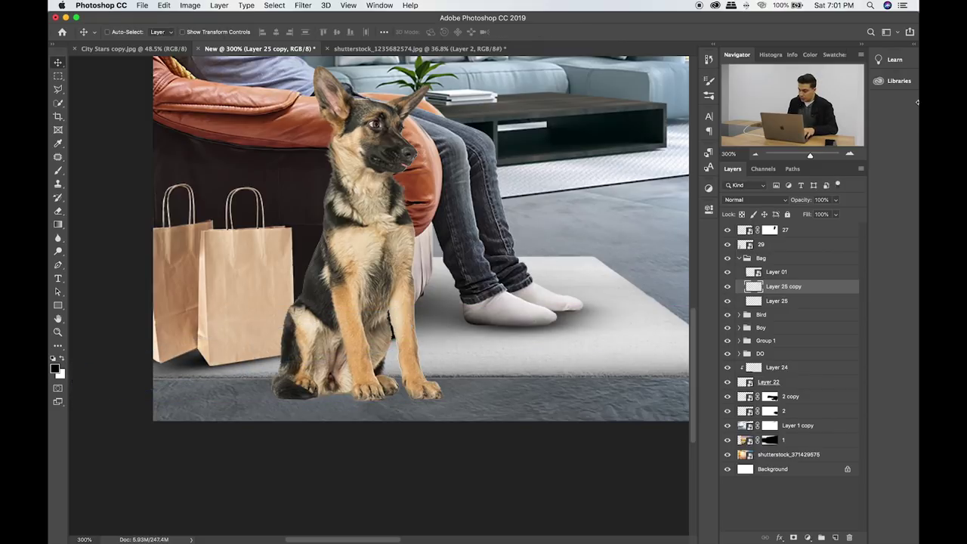
pyautogui.click(835, 200)
pyautogui.moveTo(838, 213); pyautogui.dragTo(702, 216)
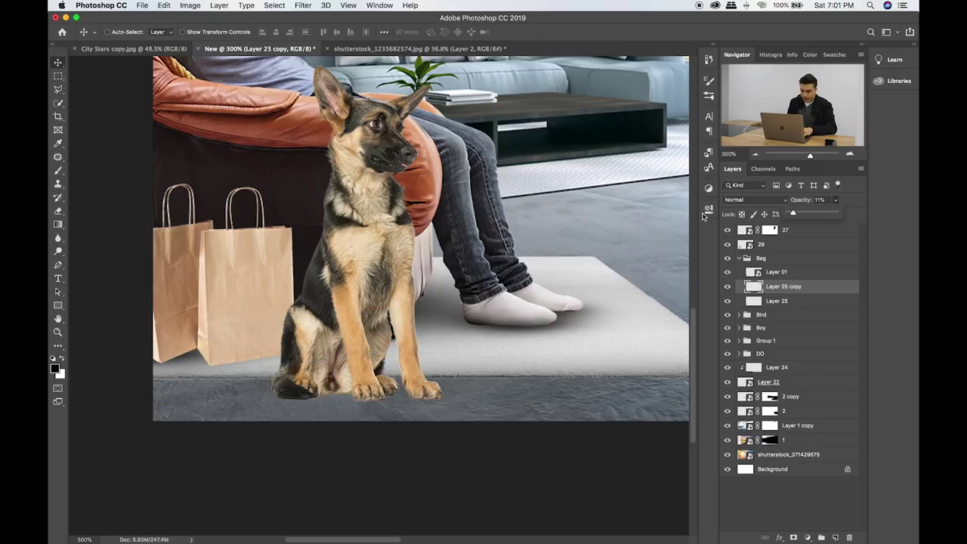
pyautogui.moveTo(817, 209); pyautogui.dragTo(809, 215)
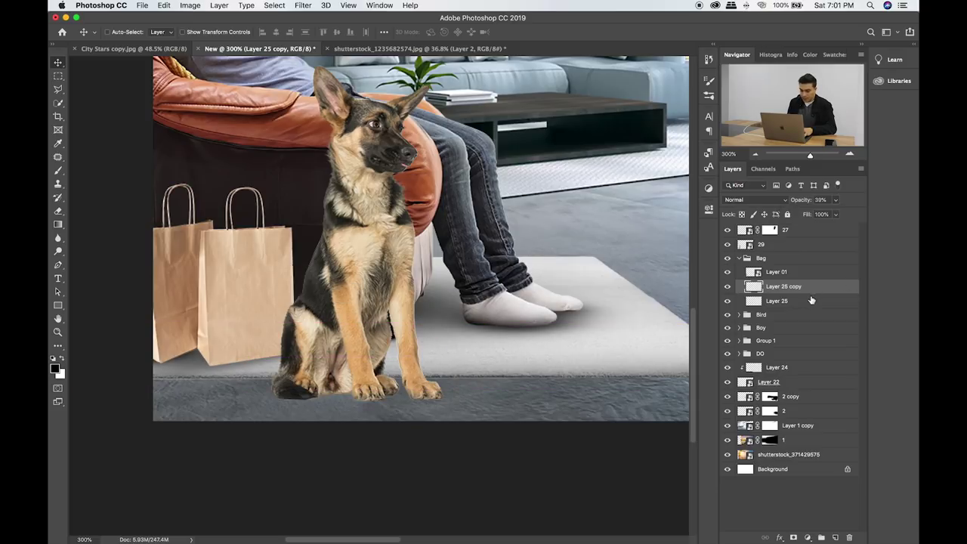
pyautogui.moveTo(496, 322); pyautogui.dragTo(508, 320)
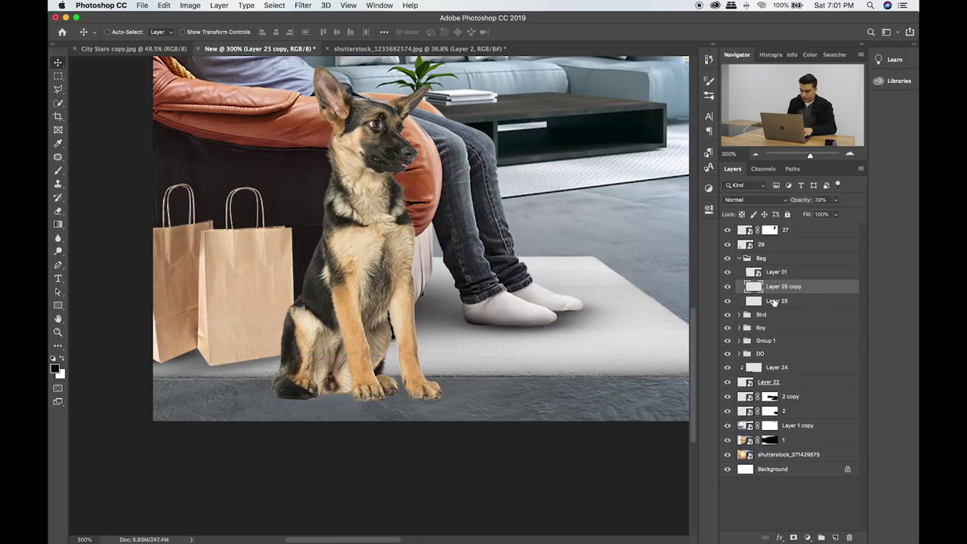
pyautogui.click(775, 301)
pyautogui.moveTo(418, 308); pyautogui.dragTo(422, 308)
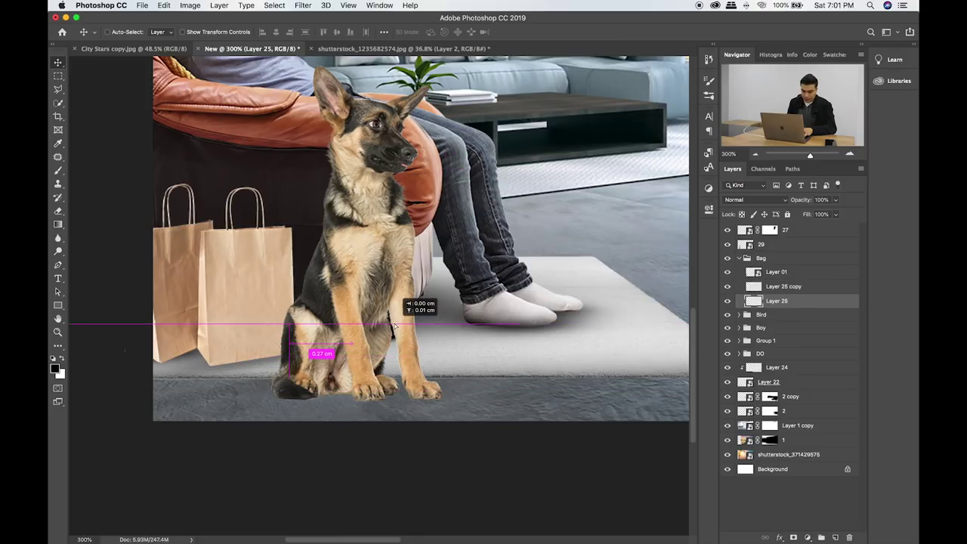
# Add a new layer clipped to Layer 01 and paint dark shading at the bags' bottom.
pyautogui.click(795, 278)
pyautogui.click(835, 538)
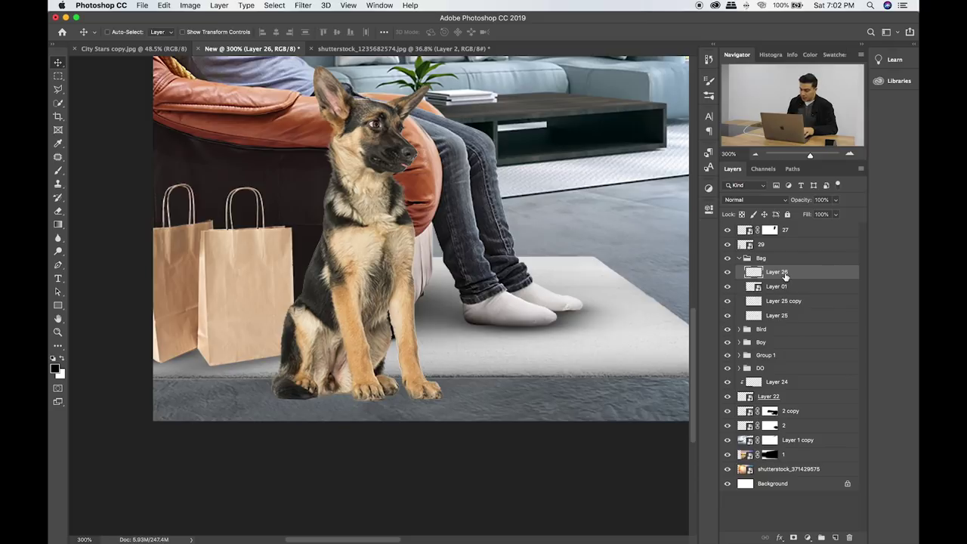
pyautogui.keyDown('alt'); pyautogui.click(786, 278); pyautogui.keyUp('alt')
pyautogui.press('b')
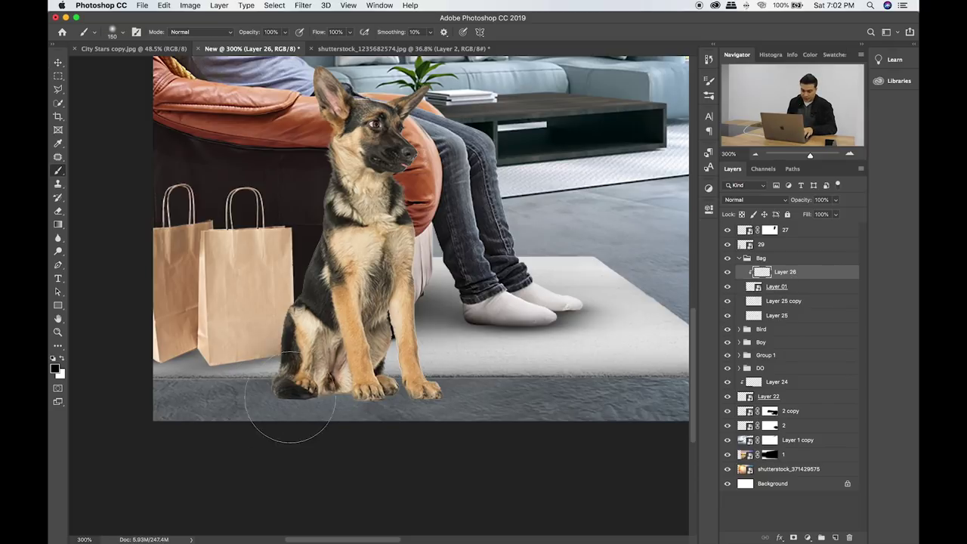
pyautogui.moveTo(282, 295); pyautogui.dragTo(268, 355)
pyautogui.moveTo(284, 288); pyautogui.dragTo(273, 355)
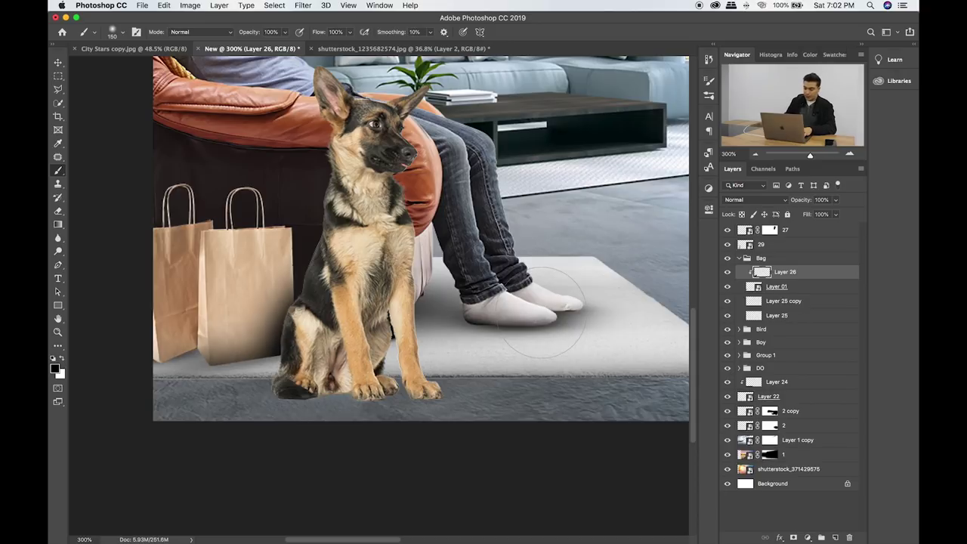
pyautogui.press('v')
# Set the bag shading layer's blend mode to Overlay after trying Multiply and Soft Light.
pyautogui.hotkey('alt', 'shift', 'm')
pyautogui.hotkey('shift', '+')
pyautogui.hotkey('shift', '+')
pyautogui.hotkey('shift', '+')
pyautogui.hotkey('shift', '+')
pyautogui.hotkey('shift', '+')
pyautogui.hotkey('shift', '+')
pyautogui.hotkey('shift', '+')
pyautogui.hotkey('shift', '-')
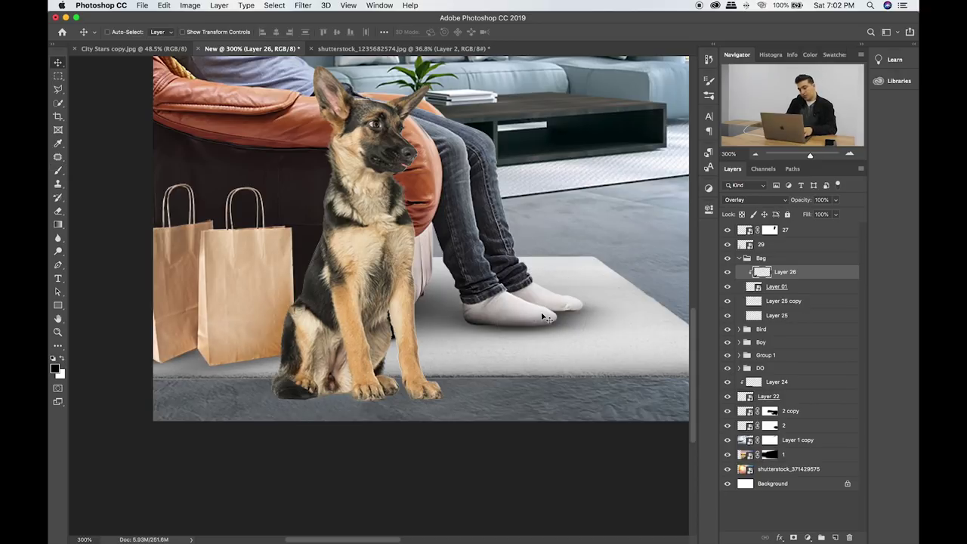
pyautogui.hotkey('shift', '+')
pyautogui.hotkey('shift', '-')
pyautogui.click(739, 259)
pyautogui.click(771, 245)
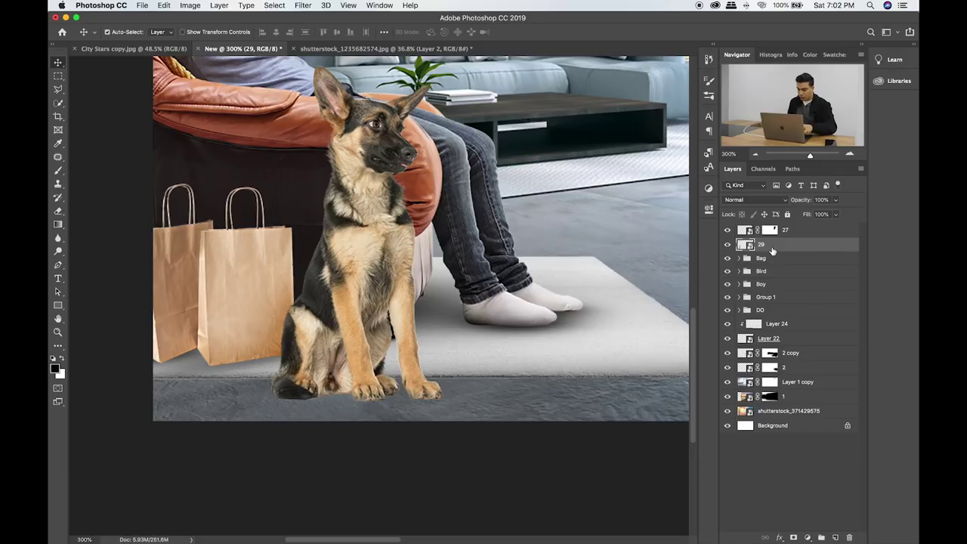
# Put the German shepherd layer 29 into a new group named Dog.
pyautogui.hotkey('ctrl', 'g')
pyautogui.write('Dog')
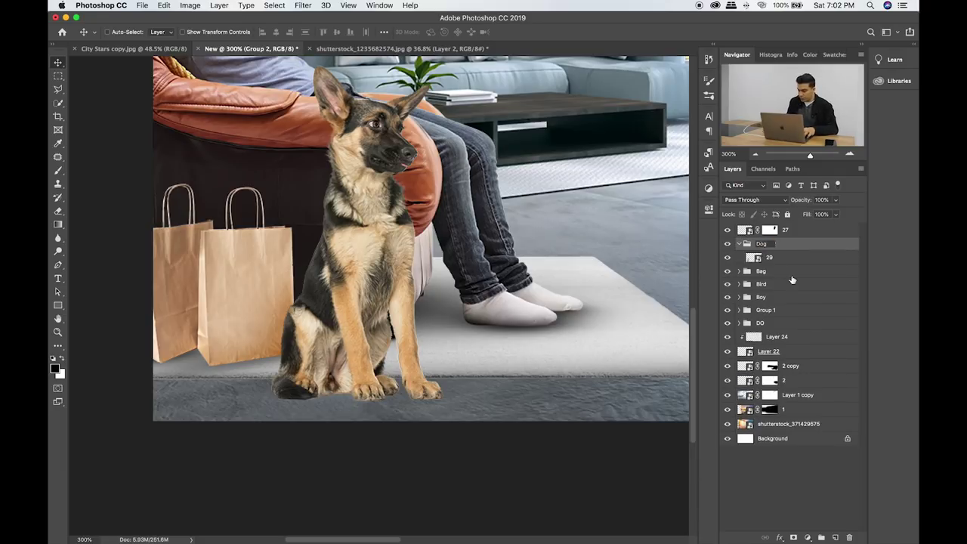
pyautogui.press('Return')
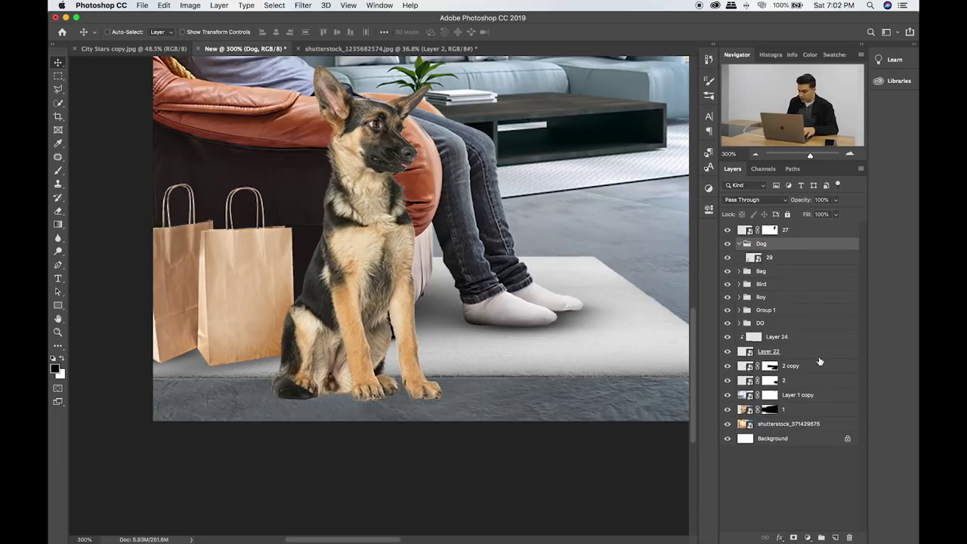
pyautogui.click(808, 261)
# Paint a dark stroke on a layer beneath the dog and flatten it wide under its paws.
pyautogui.click(835, 537)
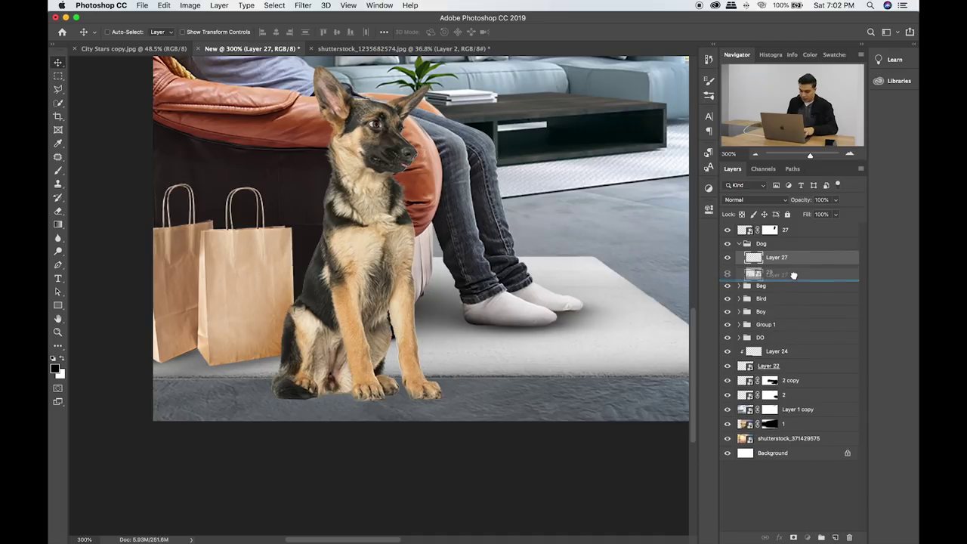
pyautogui.moveTo(796, 262); pyautogui.dragTo(796, 277)
pyautogui.press('b')
pyautogui.moveTo(514, 212); pyautogui.dragTo(533, 221)
pyautogui.hotkey('ctrl', 't')
pyautogui.moveTo(527, 127)
pyautogui.mouseDown()
pyautogui.moveTo(529, 287)
pyautogui.moveTo(346, 399)
pyautogui.mouseUp()
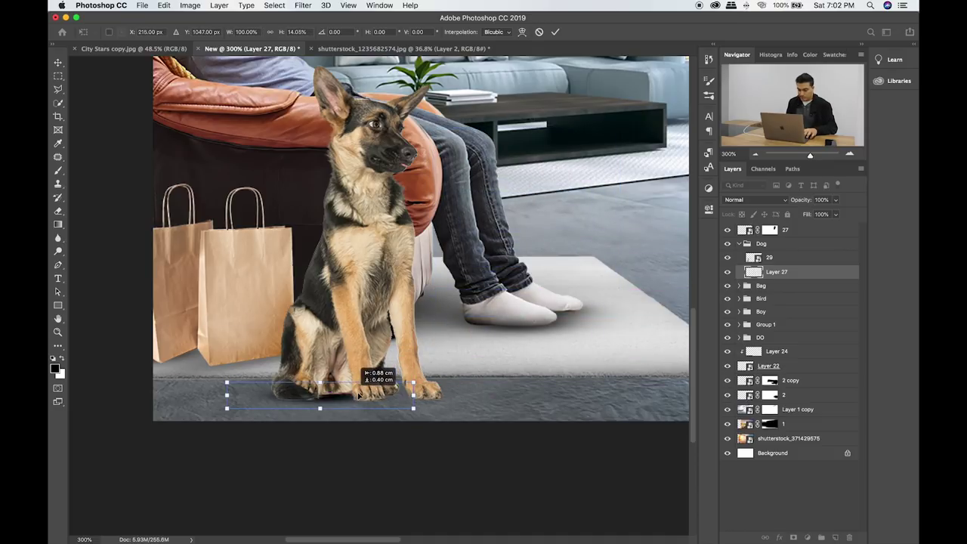
pyautogui.moveTo(412, 403)
pyautogui.mouseDown()
pyautogui.moveTo(501, 432)
pyautogui.moveTo(408, 399)
pyautogui.mouseUp()
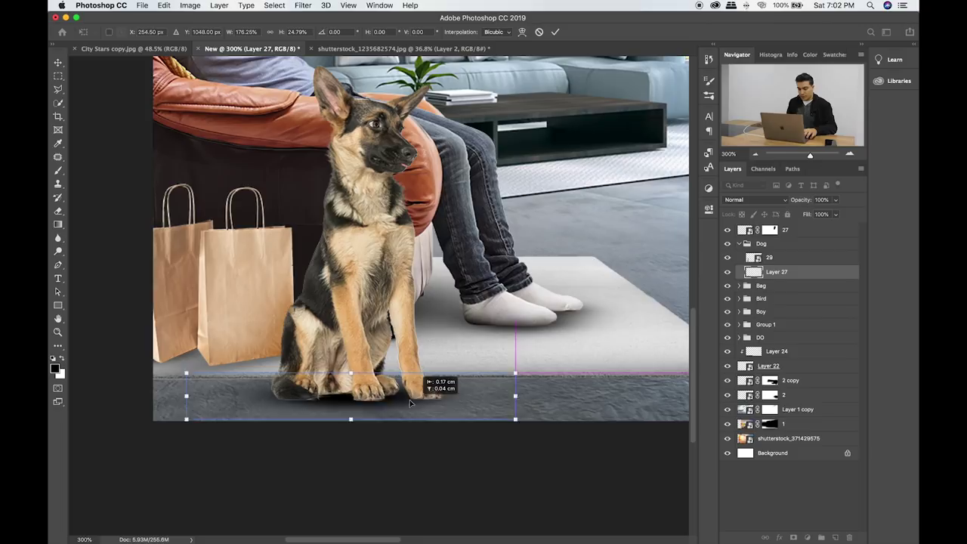
pyautogui.press('Return')
pyautogui.press('b')
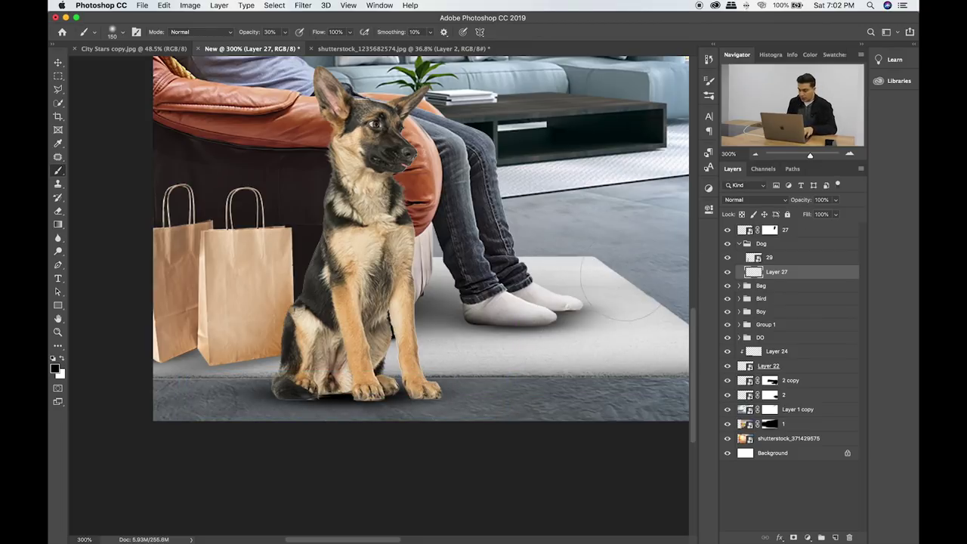
# Set the dog's shadow opacity to 53% and nudge it under the paws.
pyautogui.click(836, 200)
pyautogui.click(804, 214)
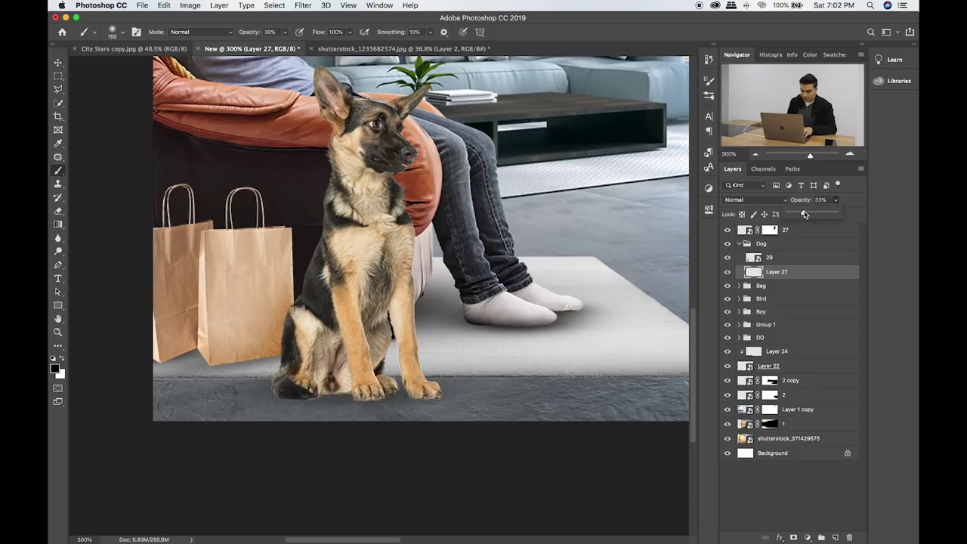
pyautogui.moveTo(806, 215); pyautogui.dragTo(813, 215)
pyautogui.press('v')
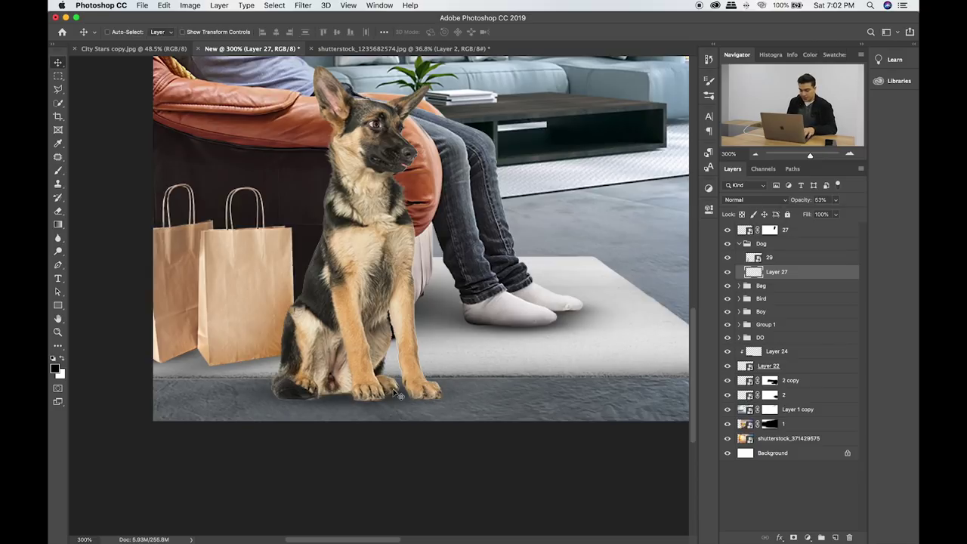
pyautogui.moveTo(398, 393); pyautogui.dragTo(400, 389)
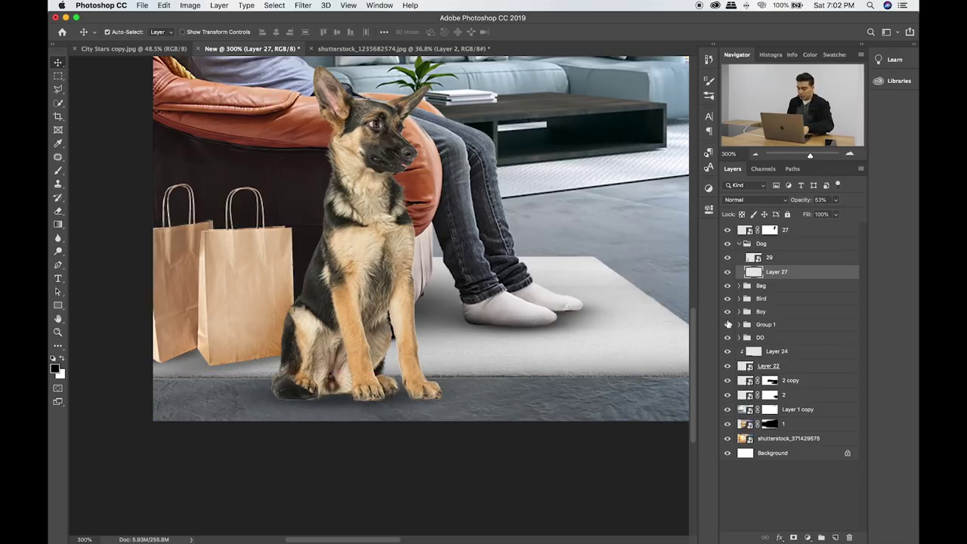
# Duplicate the dog shadow, shrink the copy to about two-thirds, and position it beneath the paws.
pyautogui.hotkey('ctrl', 'j')
pyautogui.hotkey('ctrl', 't')
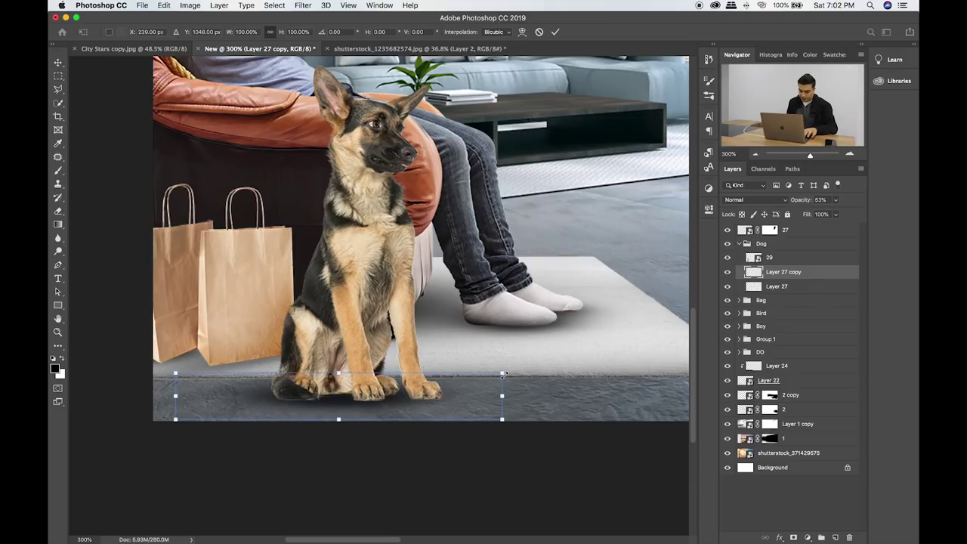
pyautogui.moveTo(504, 373); pyautogui.dragTo(388, 394)
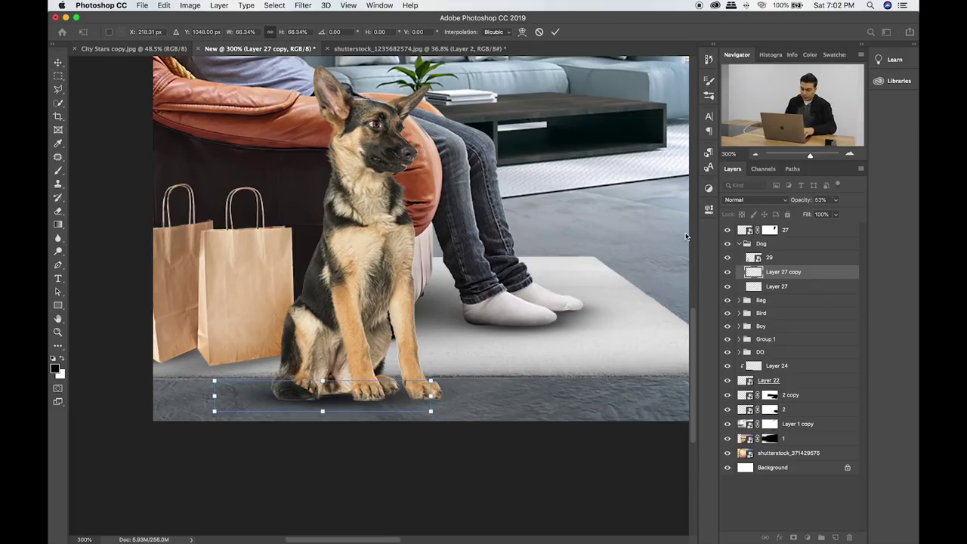
pyautogui.press('Return')
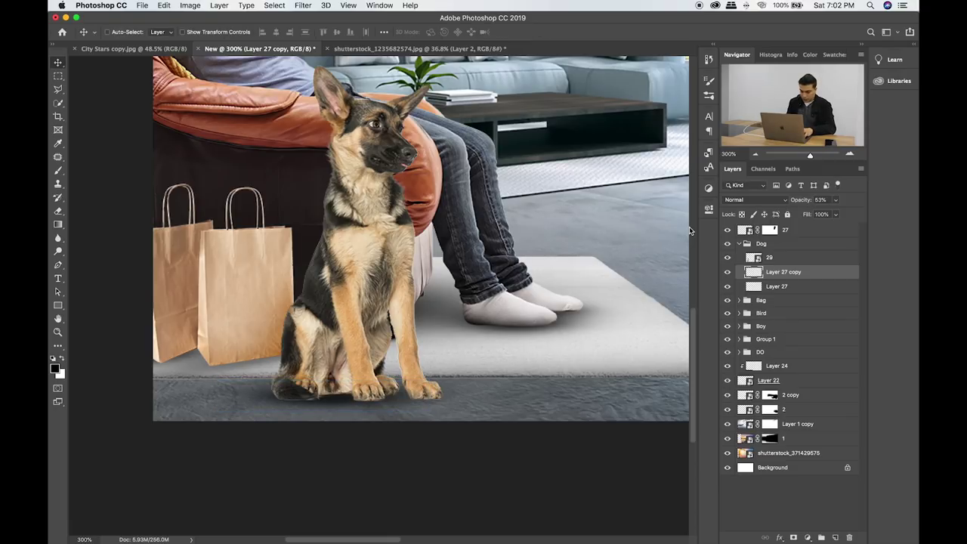
pyautogui.moveTo(491, 342); pyautogui.dragTo(499, 321)
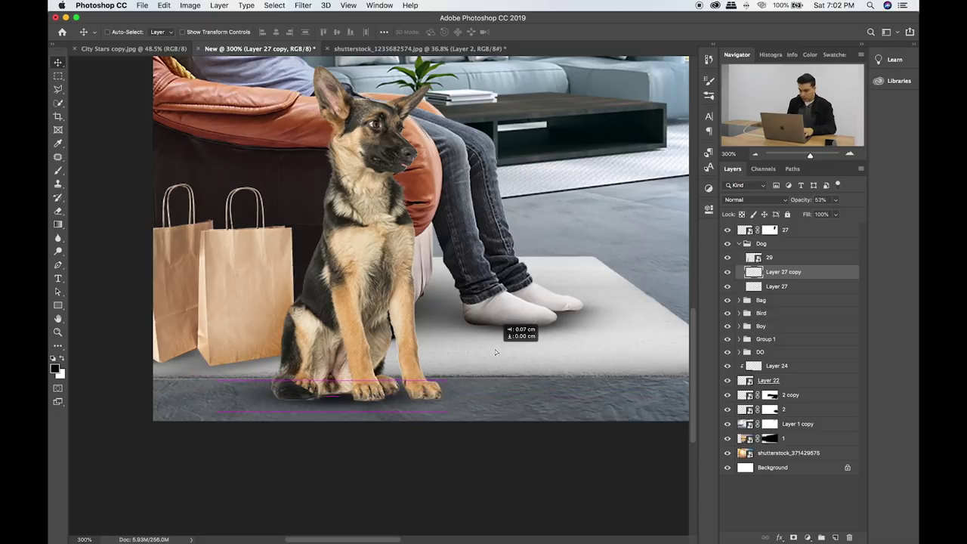
# Add a layer clipped to the dog and paint dark shading on its lower body.
pyautogui.click(800, 259)
pyautogui.click(835, 537)
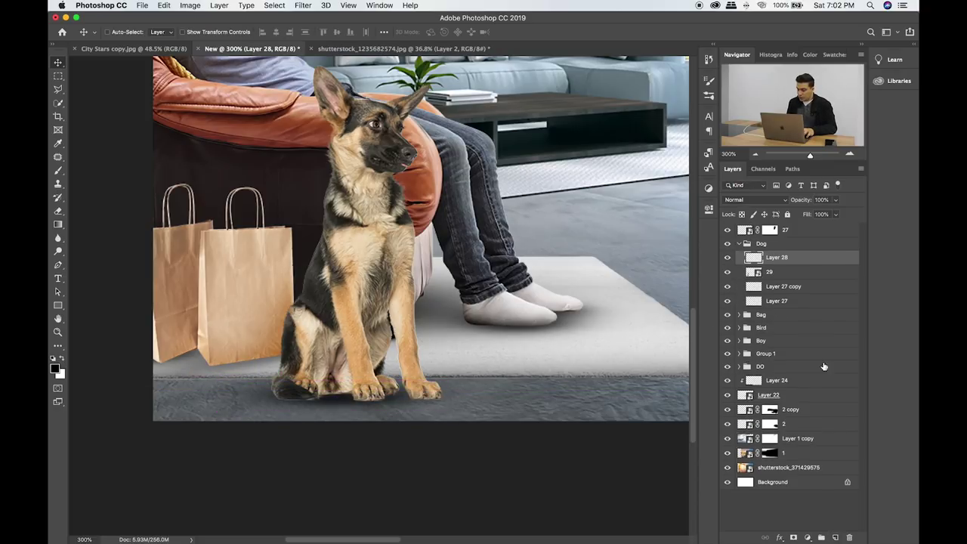
pyautogui.press('b')
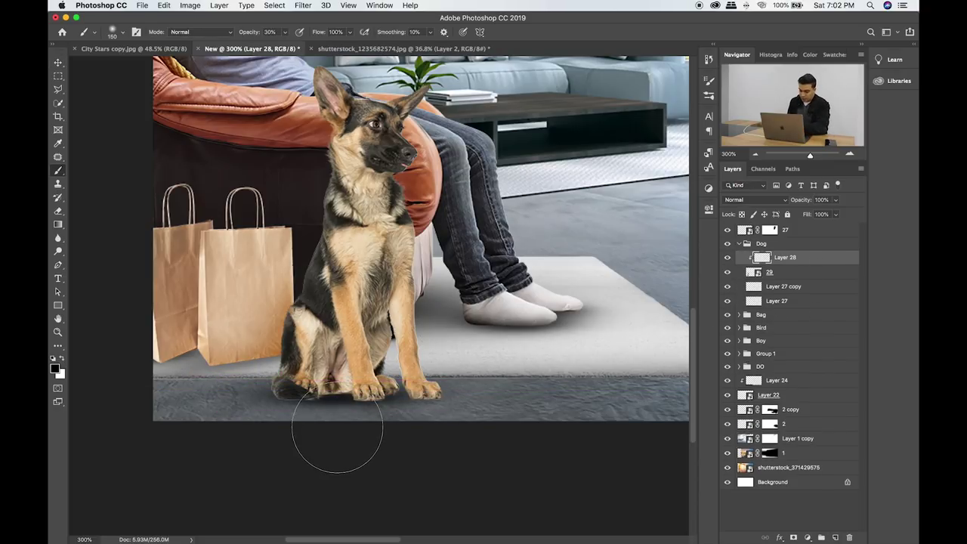
pyautogui.moveTo(325, 417)
pyautogui.mouseDown()
pyautogui.moveTo(270, 415)
pyautogui.moveTo(464, 421)
pyautogui.mouseUp()
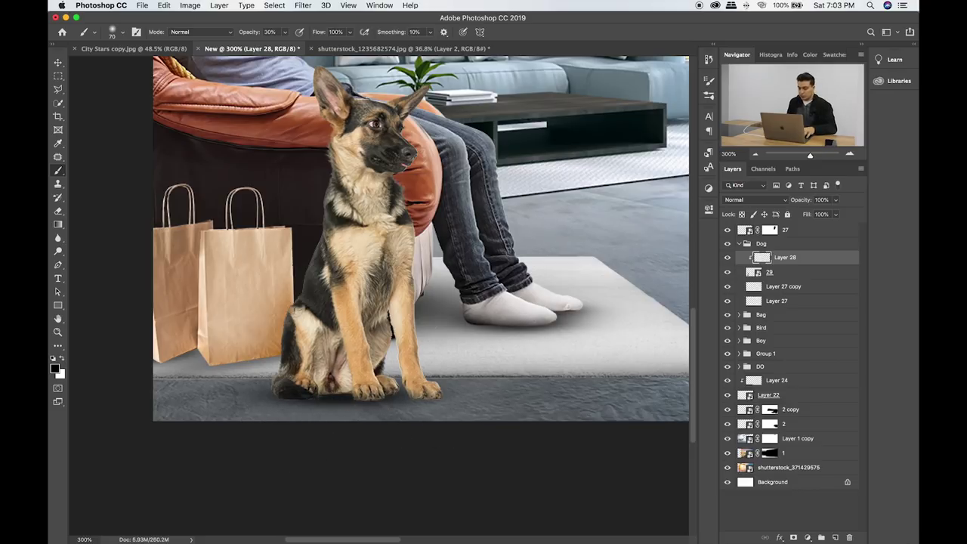
pyautogui.click(802, 274)
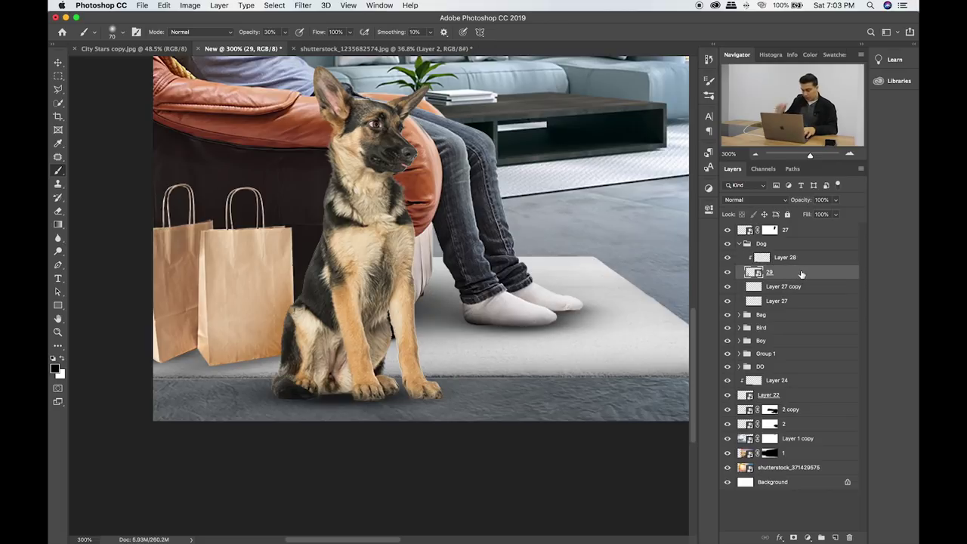
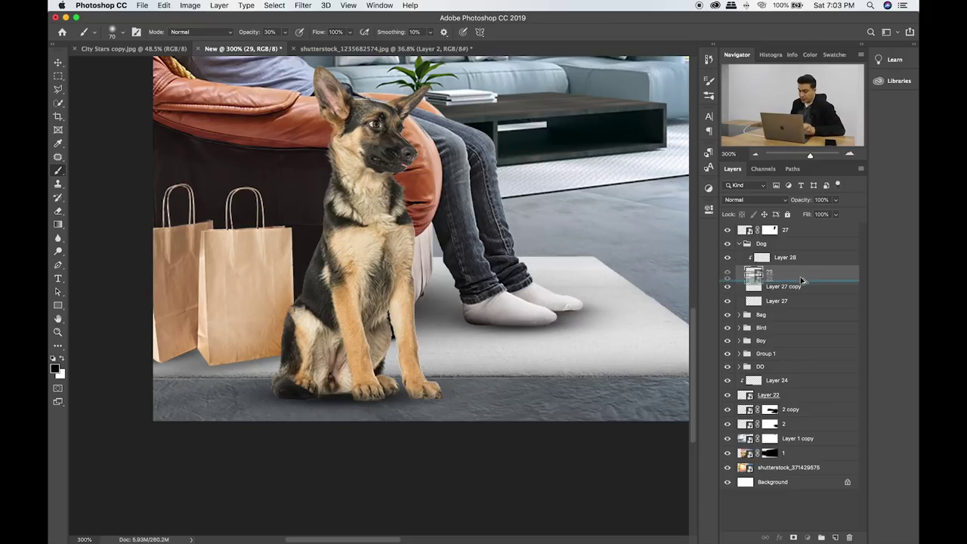
# Duplicate dog layer 29 and turn the copy solid black with a Color Overlay.
pyautogui.moveTo(801, 273); pyautogui.dragTo(831, 281)
pyautogui.doubleClick(833, 287)
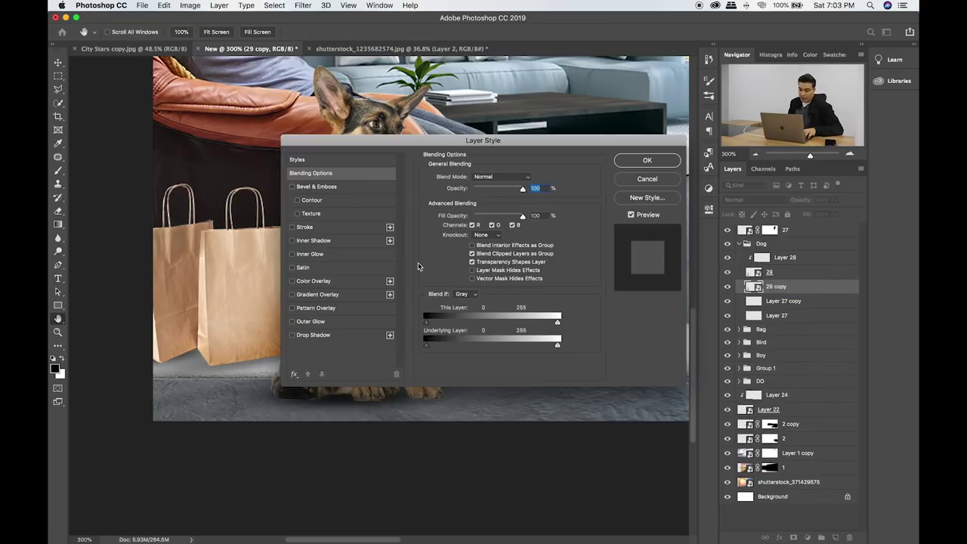
pyautogui.click(313, 280)
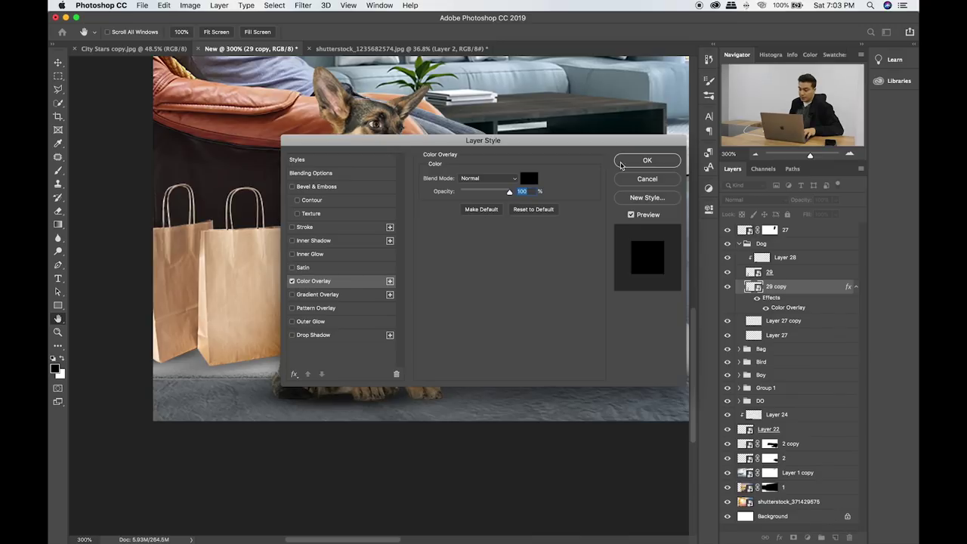
pyautogui.click(644, 161)
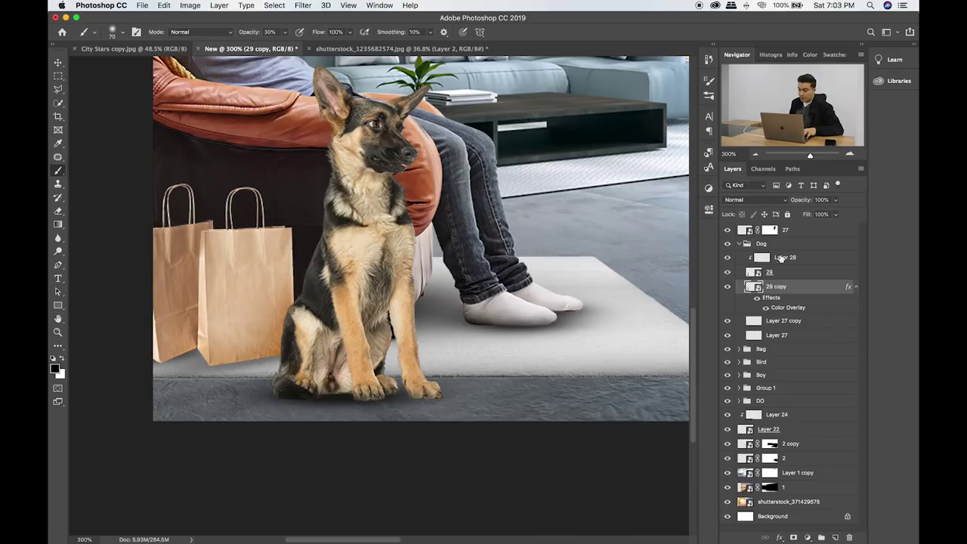
# Move the black dog copy into the Boy group below layer 5, just behind the dog.
pyautogui.press('v')
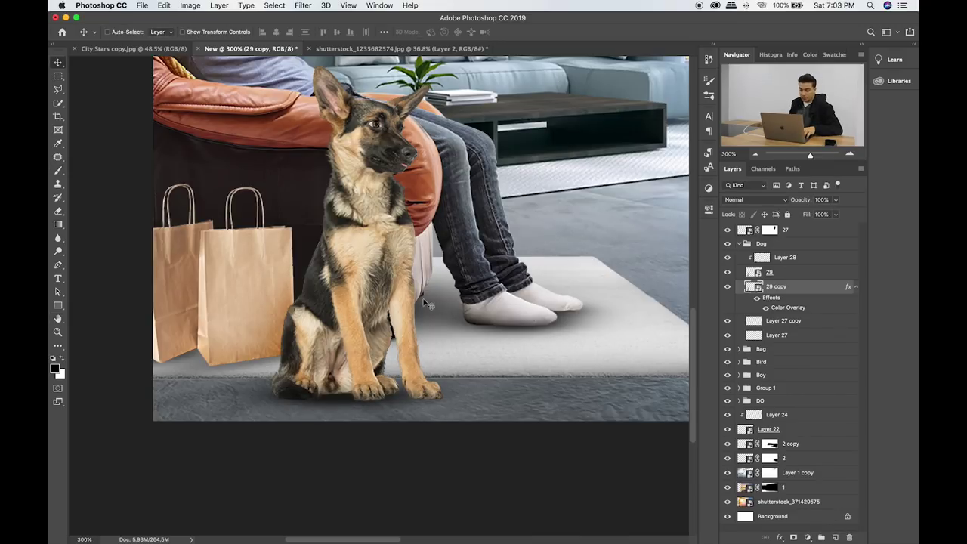
pyautogui.moveTo(399, 302); pyautogui.dragTo(383, 288)
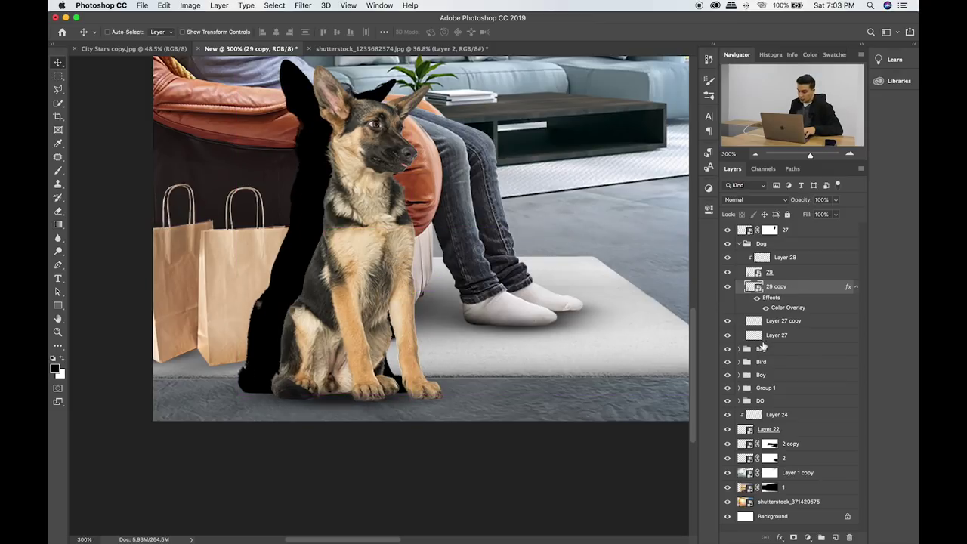
pyautogui.click(739, 375)
pyautogui.moveTo(799, 264)
pyautogui.mouseDown()
pyautogui.moveTo(774, 416)
pyautogui.moveTo(779, 370)
pyautogui.mouseUp()
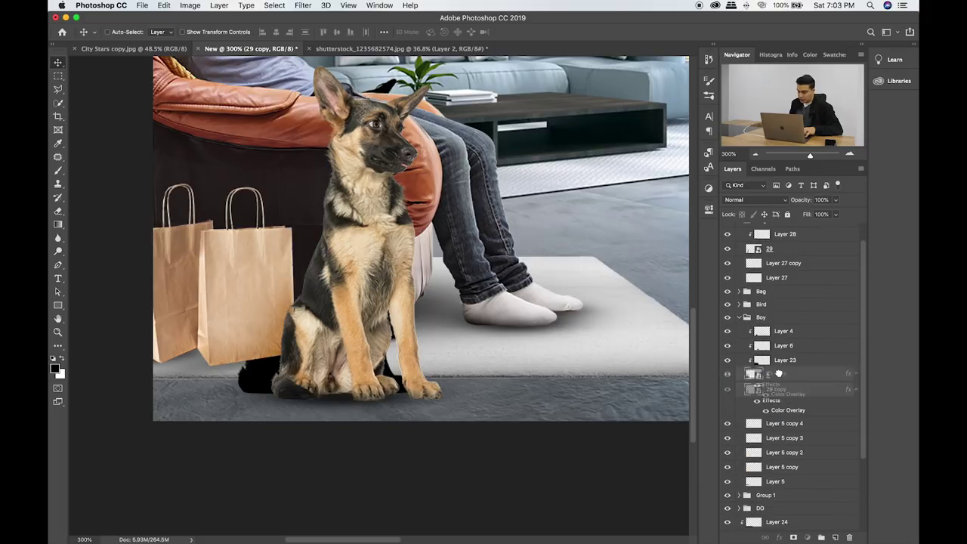
pyautogui.moveTo(380, 289); pyautogui.dragTo(376, 280)
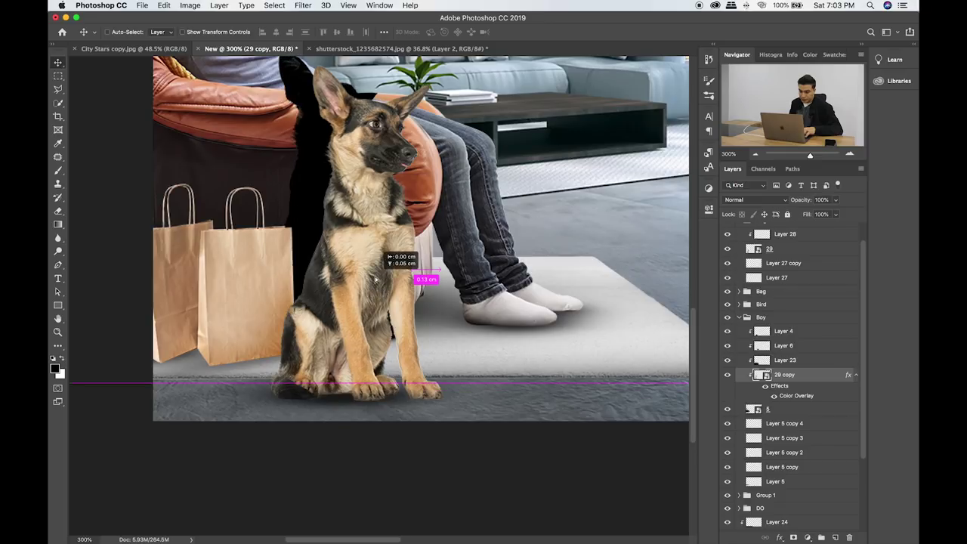
# Fine-tune the silhouette's position slightly up and right behind the dog.
pyautogui.scroll(1, 454, 302)
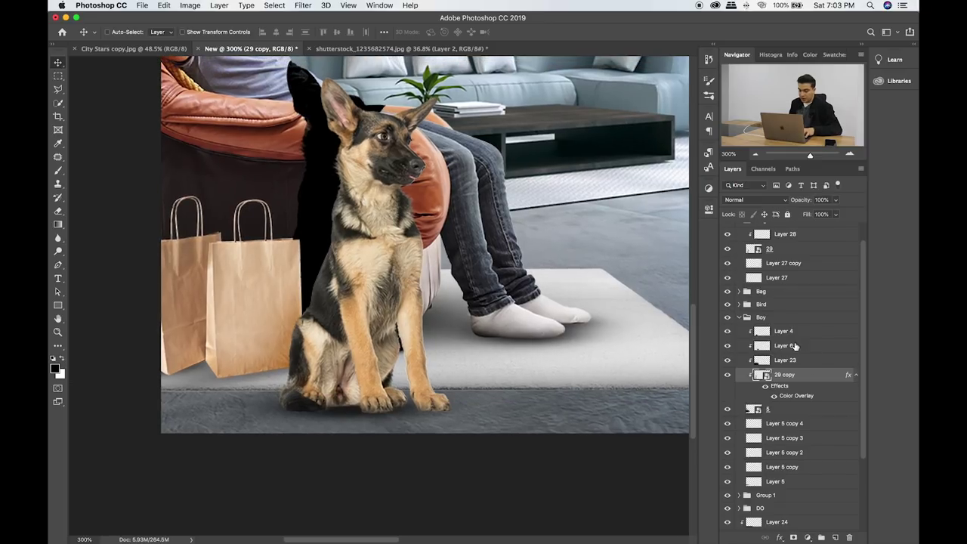
pyautogui.scroll(1, 665, 325)
pyautogui.moveTo(499, 279); pyautogui.dragTo(503, 275)
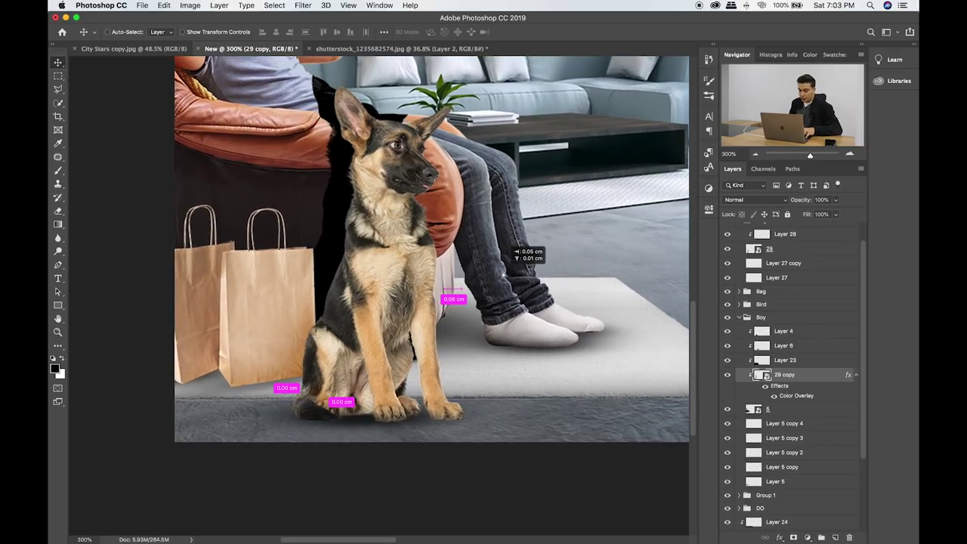
pyautogui.scroll(1, 615, 226)
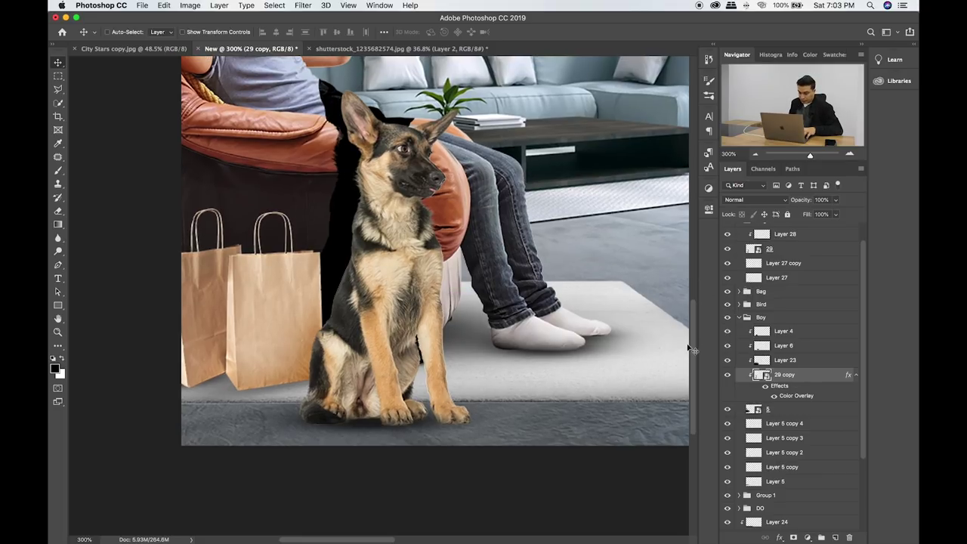
pyautogui.moveTo(567, 278); pyautogui.dragTo(567, 275)
pyautogui.click(303, 6)
pyautogui.moveTo(308, 129)
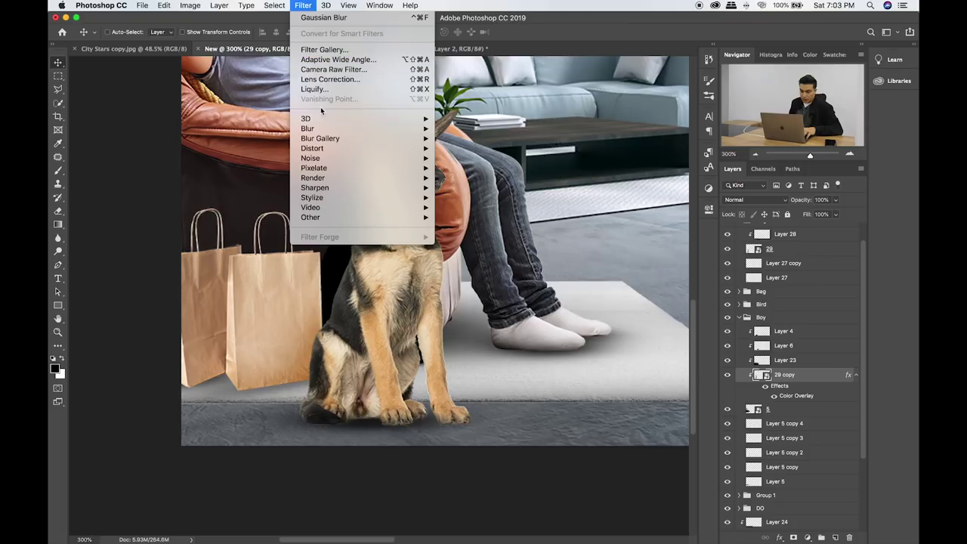
# Give the dog silhouette a 3.2 px Gaussian Blur, 17% opacity and a layer mask.
pyautogui.click(487, 170)
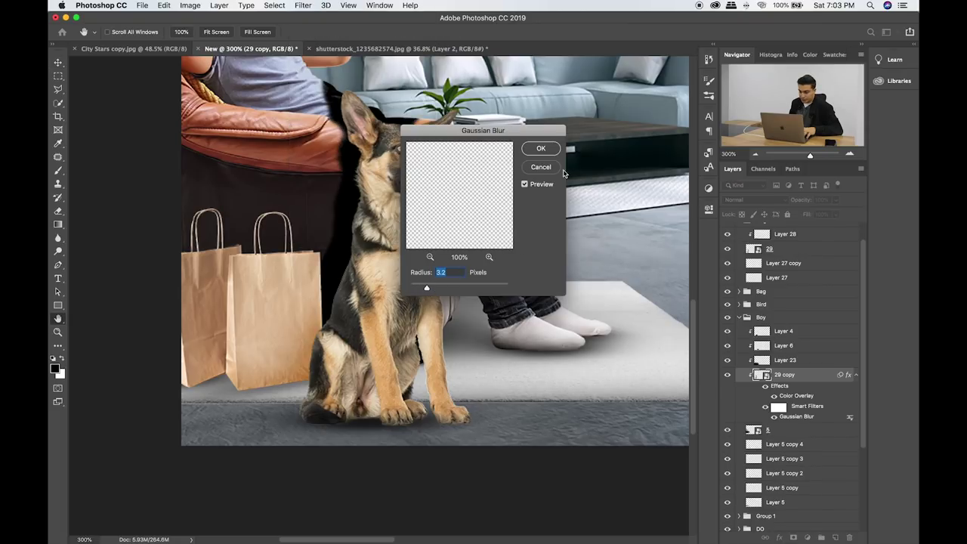
pyautogui.click(541, 149)
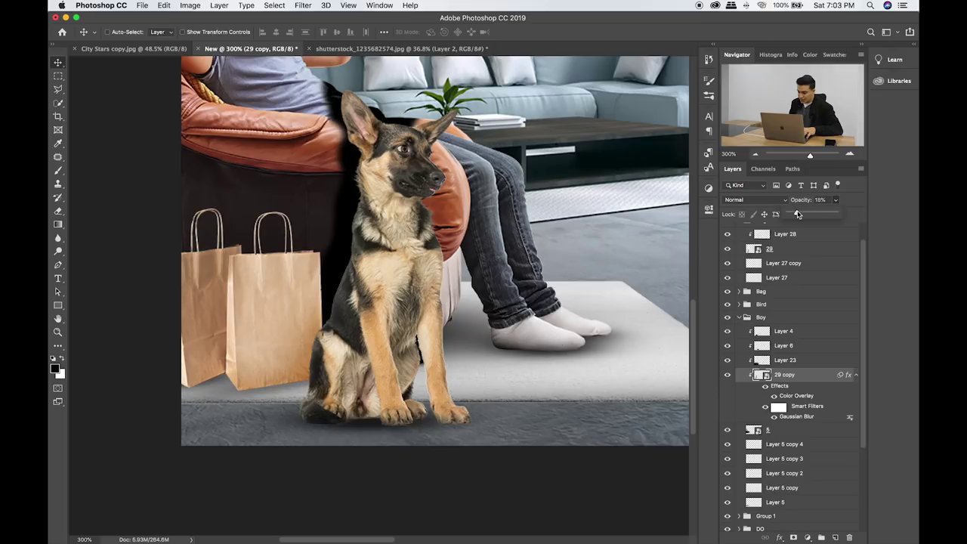
pyautogui.click(798, 214)
pyautogui.moveTo(800, 216); pyautogui.dragTo(797, 215)
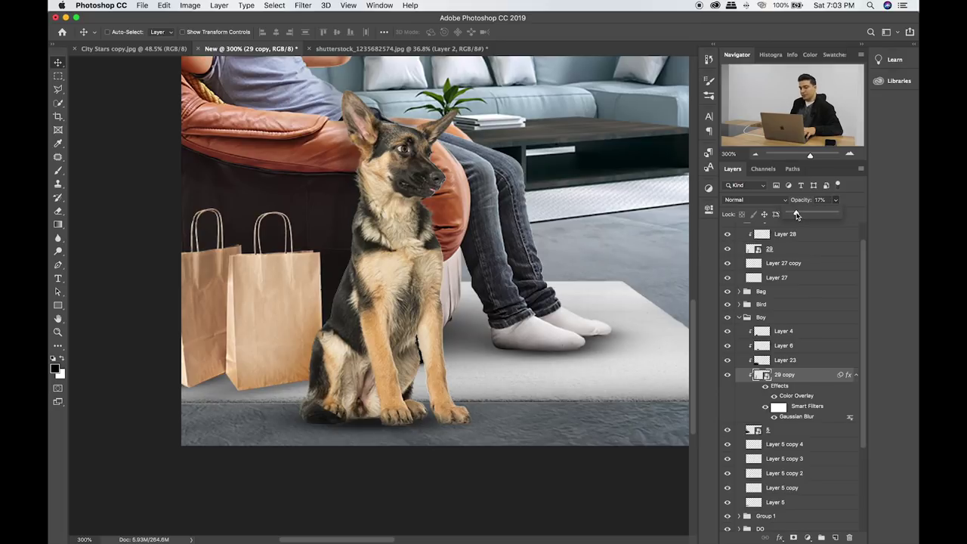
pyautogui.click(373, 184)
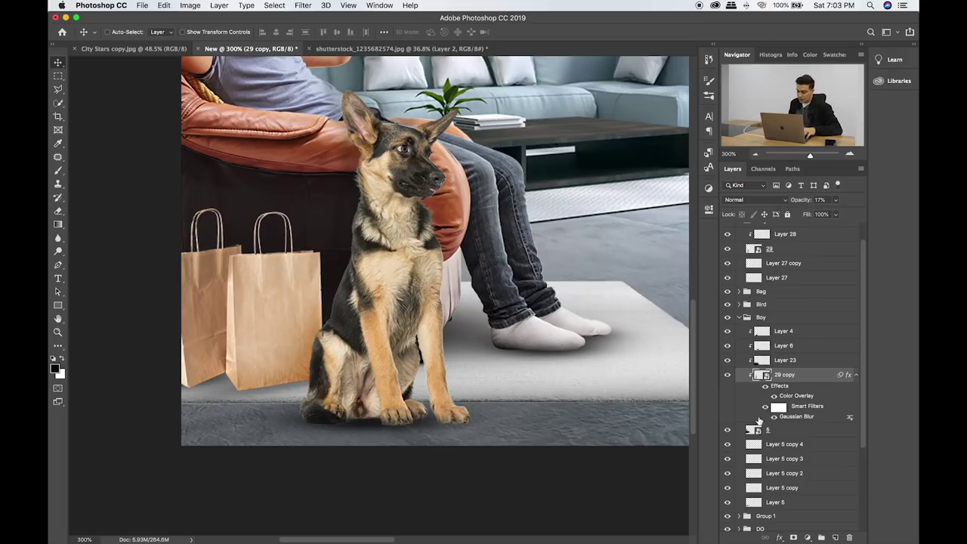
pyautogui.click(793, 537)
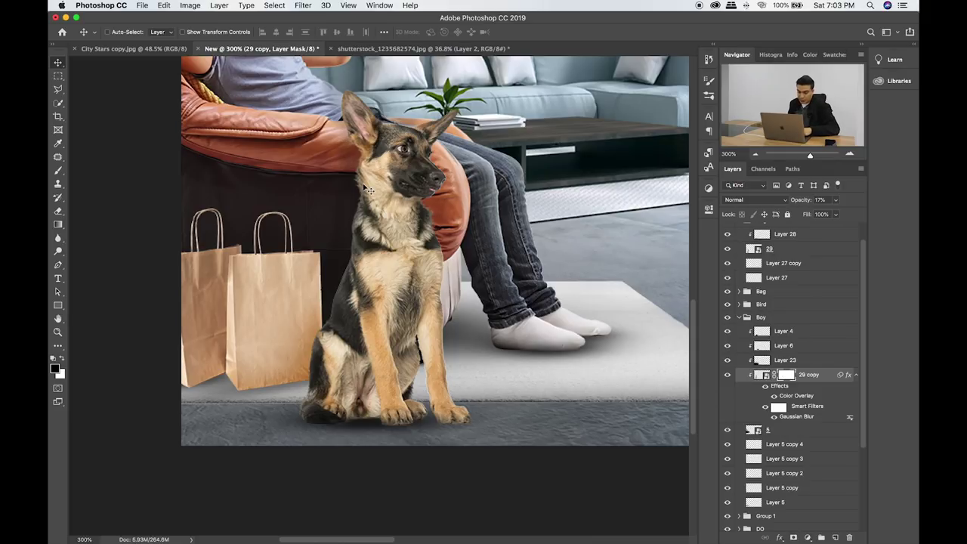
pyautogui.press('b')
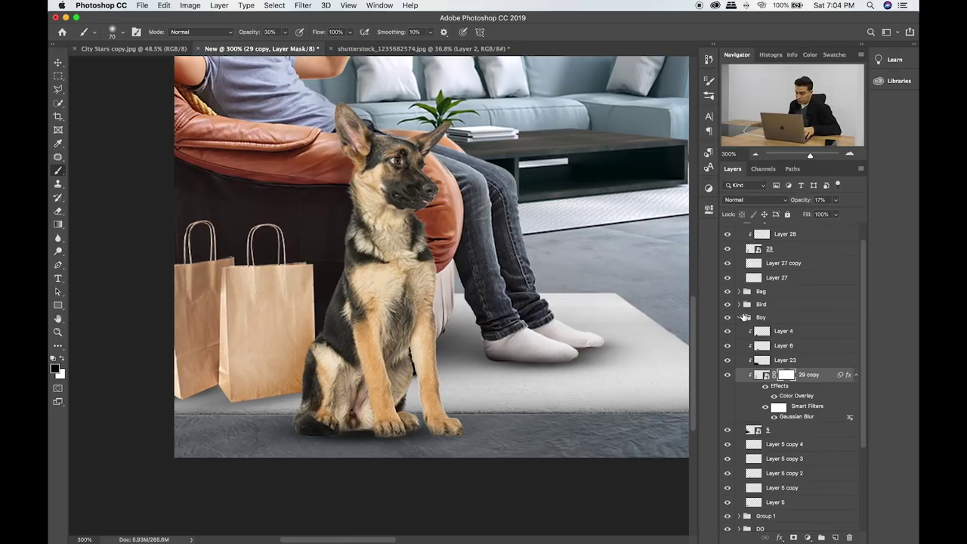
# Add a new empty layer clipped to the dog inside the Dog group.
pyautogui.click(744, 317)
pyautogui.click(778, 271)
pyautogui.hotkey('ctrl', 'shift', 'alt', 'n')
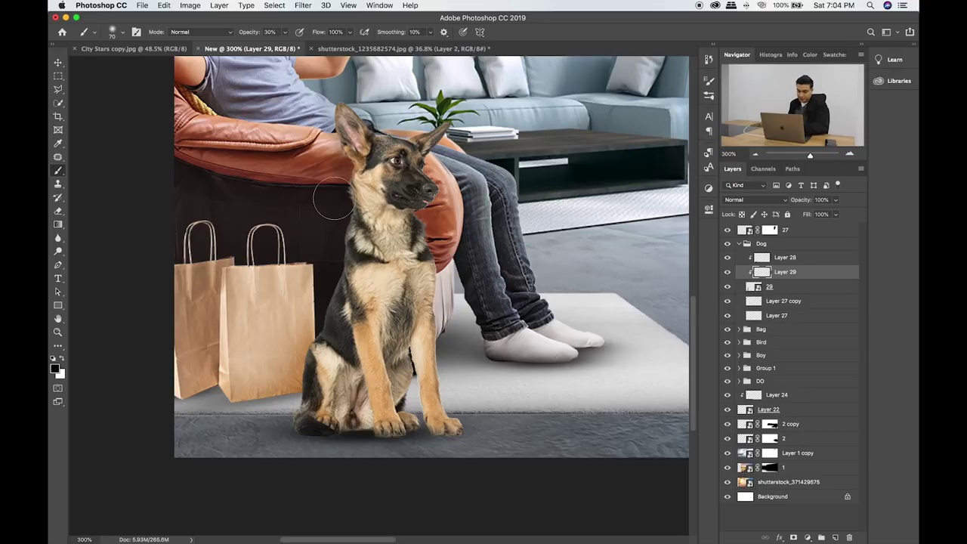
# Paint dark shading on the dog's left ear, head and neck with a 125 px brush, blended in Overlay.
pyautogui.press(']')
pyautogui.press(']')
pyautogui.press(']')
pyautogui.moveTo(344, 113)
pyautogui.mouseDown()
pyautogui.moveTo(359, 227)
pyautogui.moveTo(306, 412)
pyautogui.mouseUp()
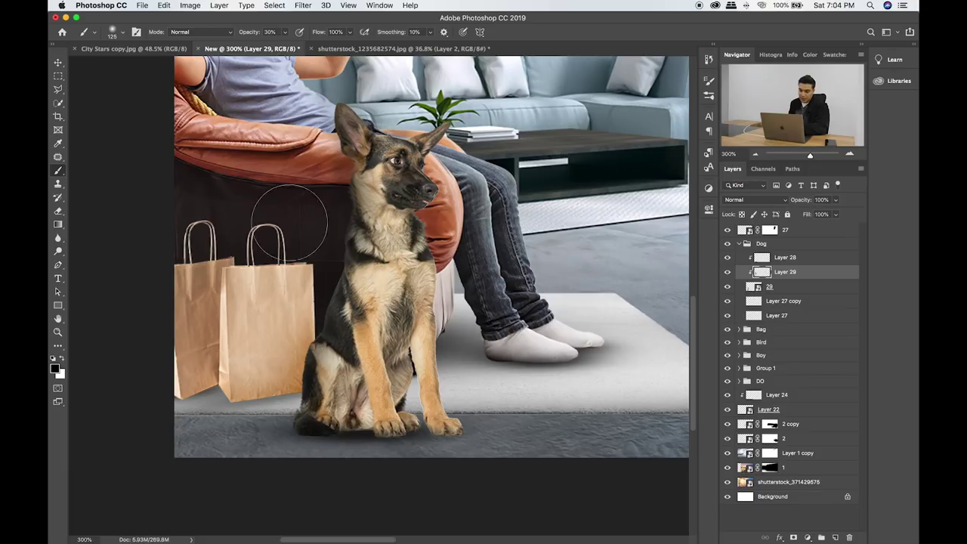
pyautogui.moveTo(346, 106); pyautogui.dragTo(353, 152)
pyautogui.press('v')
pyautogui.hotkey('shift', '+')
pyautogui.hotkey('shift', '+')
pyautogui.hotkey('shift', '+')
pyautogui.hotkey('shift', '+')
pyautogui.hotkey('shift', '+')
pyautogui.hotkey('shift', '+')
pyautogui.hotkey('shift', '+')
pyautogui.hotkey('shift', '+')
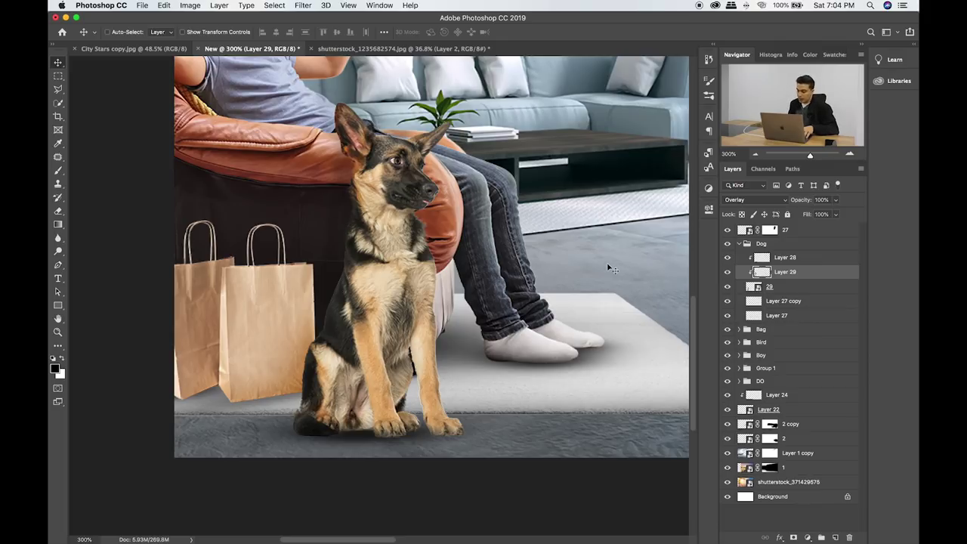
pyautogui.click(786, 263)
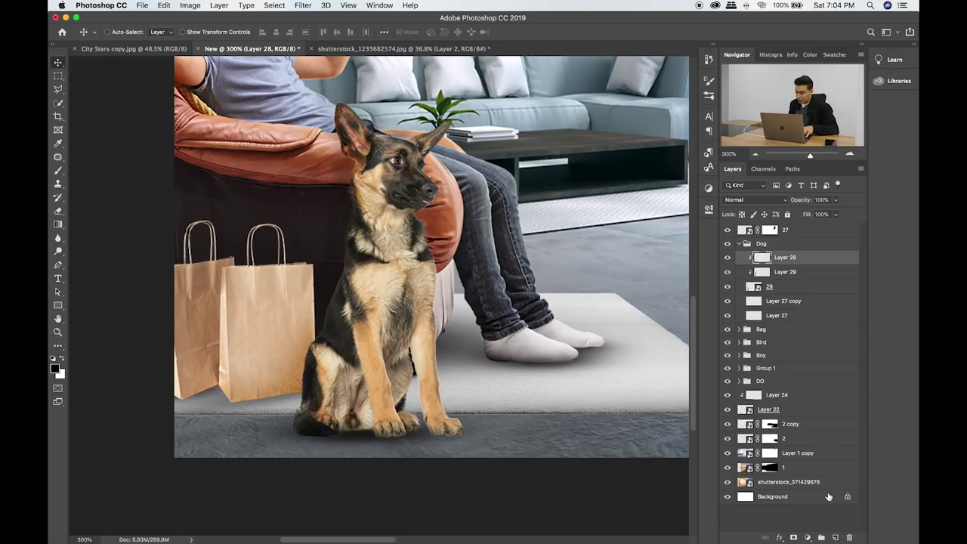
# Add clipped Layer 30 in the Dog group and set the foreground colour to orange.
pyautogui.click(833, 536)
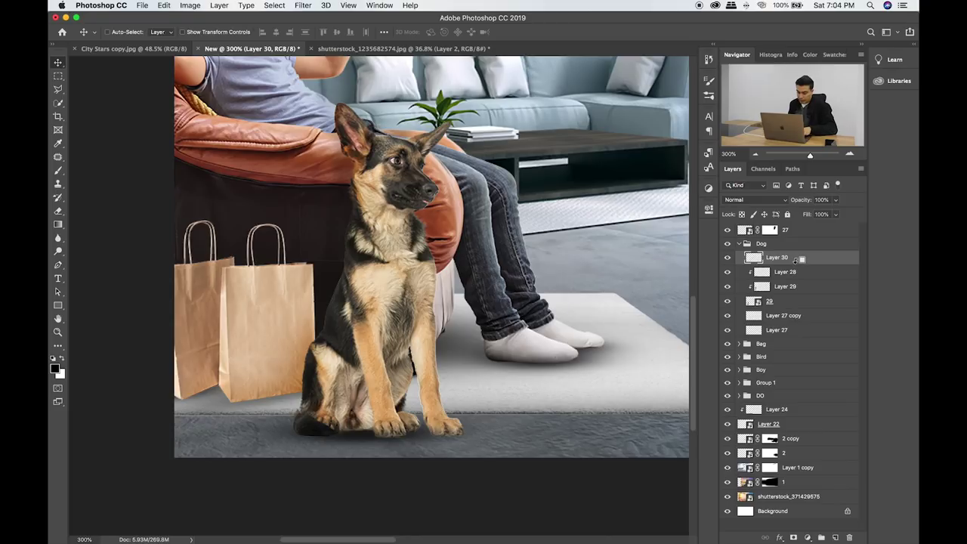
pyautogui.keyDown('alt'); pyautogui.click(793, 265); pyautogui.keyUp('alt')
pyautogui.press('b')
pyautogui.press('x')
pyautogui.click(54, 368)
pyautogui.click(494, 311)
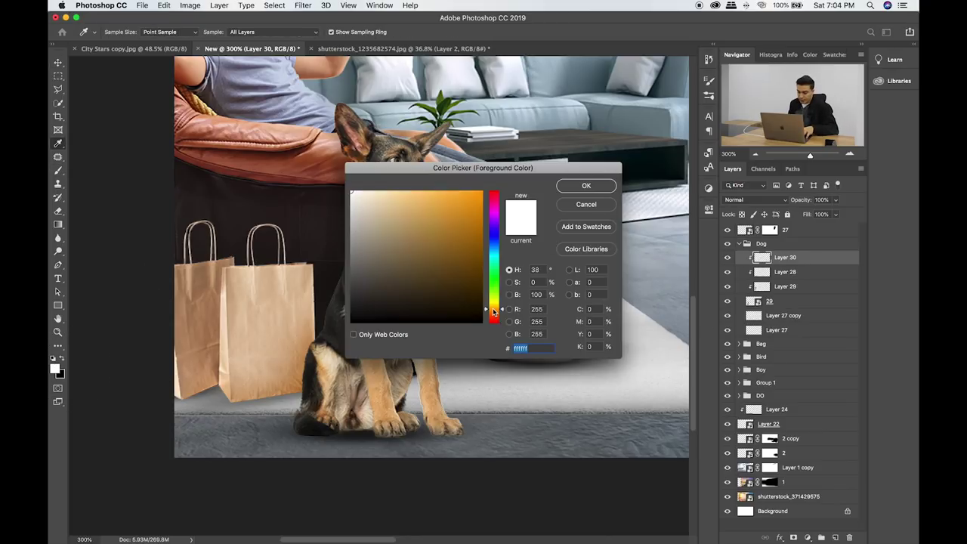
pyautogui.click(476, 241)
pyautogui.click(578, 188)
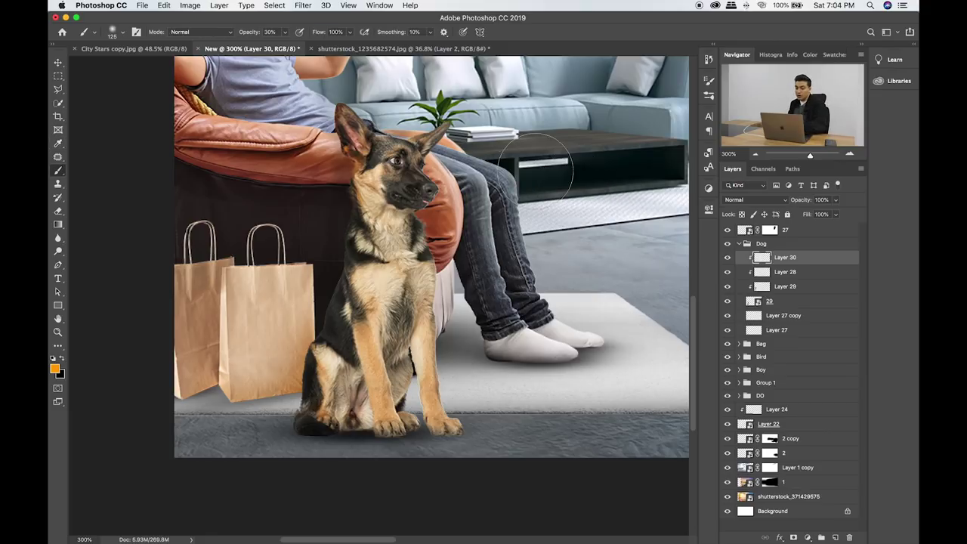
# Paint orange light over the dog's face and blend it in Soft Light.
pyautogui.moveTo(445, 174); pyautogui.dragTo(414, 189)
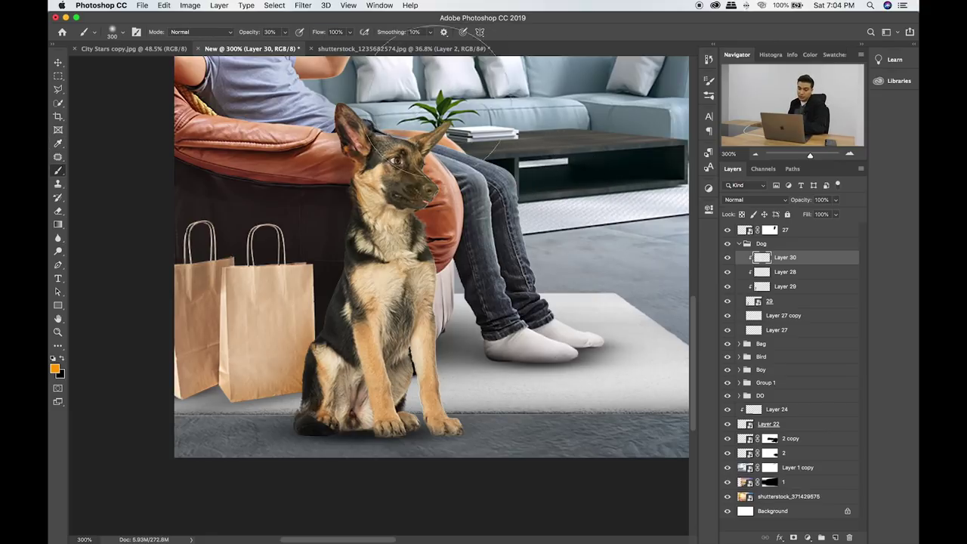
pyautogui.press('v')
pyautogui.hotkey('shift', '+')
pyautogui.hotkey('shift', '+')
pyautogui.hotkey('shift', '+')
pyautogui.hotkey('shift', '+')
pyautogui.hotkey('shift', '+')
pyautogui.hotkey('shift', '+')
pyautogui.hotkey('shift', '+')
pyautogui.hotkey('shift', '+')
pyautogui.hotkey('shift', '+')
pyautogui.hotkey('shift', '+')
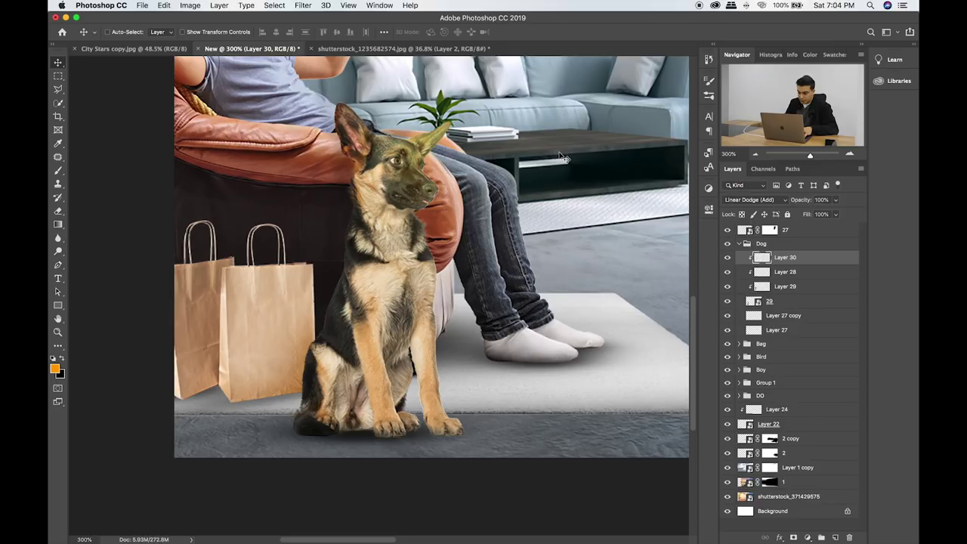
pyautogui.hotkey('shift', '+')
pyautogui.hotkey('shift', '+')
pyautogui.hotkey('shift', '+')
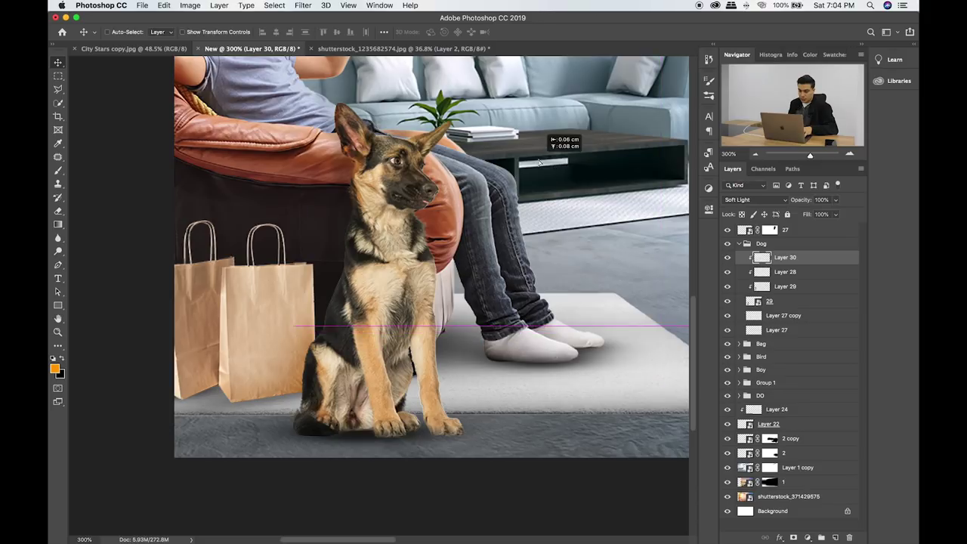
# Nudge the Dog group slightly right and down, then fit the composite on screen.
pyautogui.moveTo(556, 171); pyautogui.dragTo(557, 205)
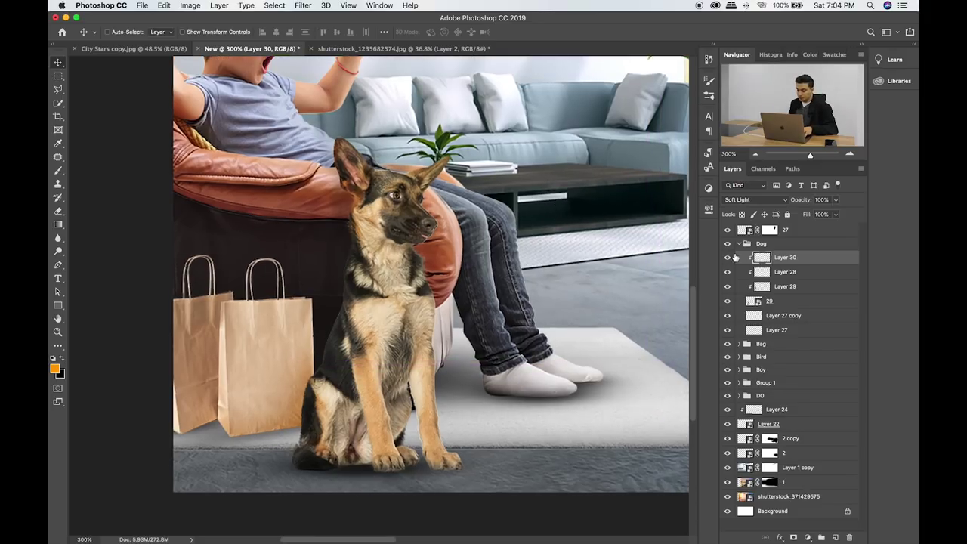
pyautogui.click(775, 244)
pyautogui.moveTo(363, 287); pyautogui.dragTo(369, 291)
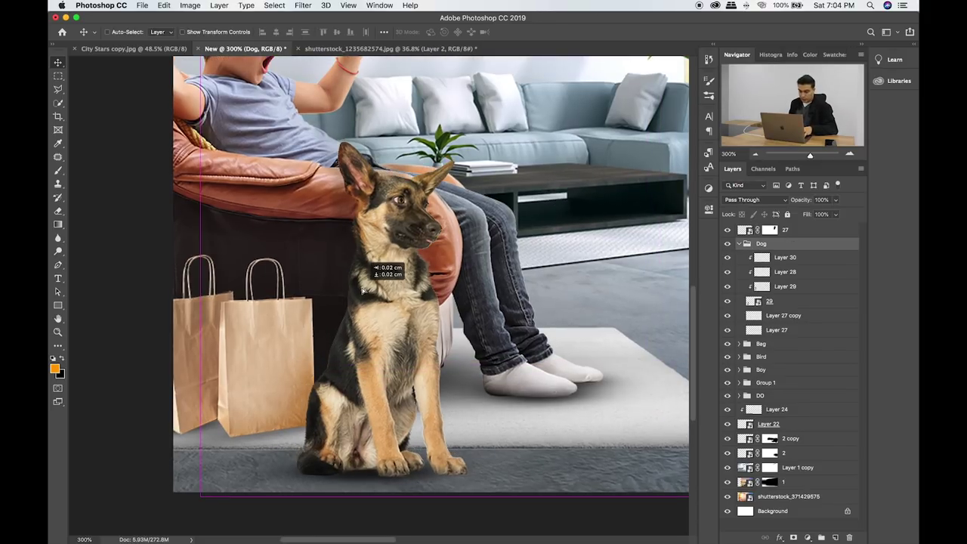
pyautogui.moveTo(461, 279); pyautogui.dragTo(464, 283)
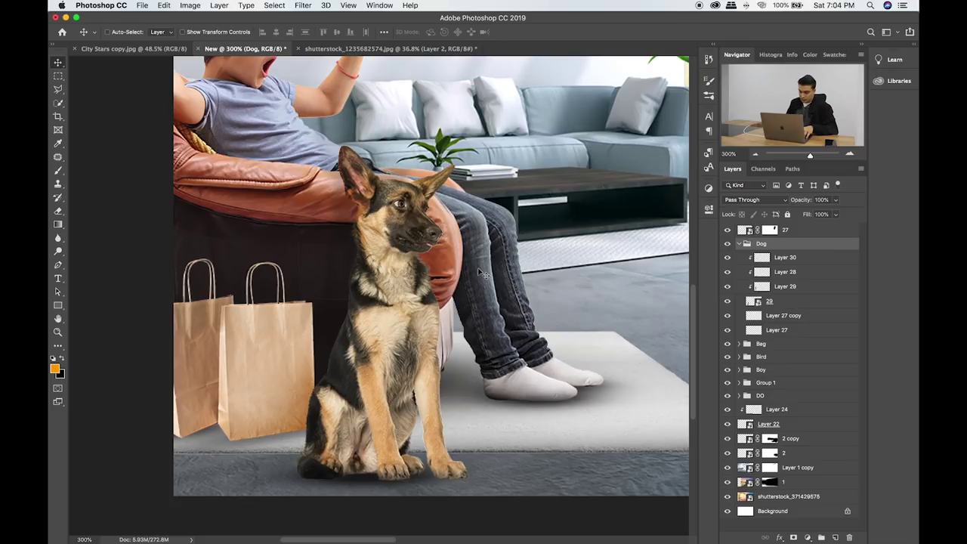
pyautogui.press('super+0')
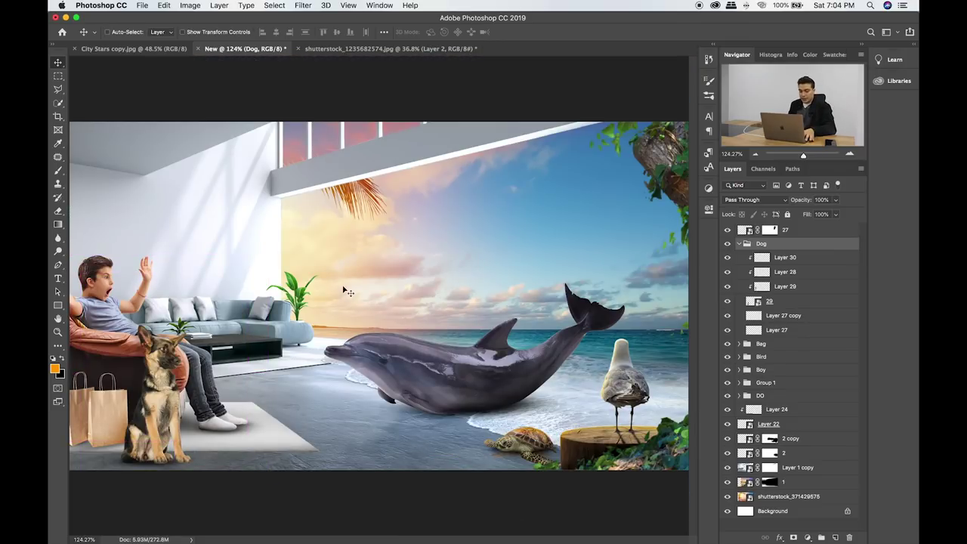
# Collapse the Dog group and select layer 27.
pyautogui.click(740, 245)
pyautogui.click(727, 230)
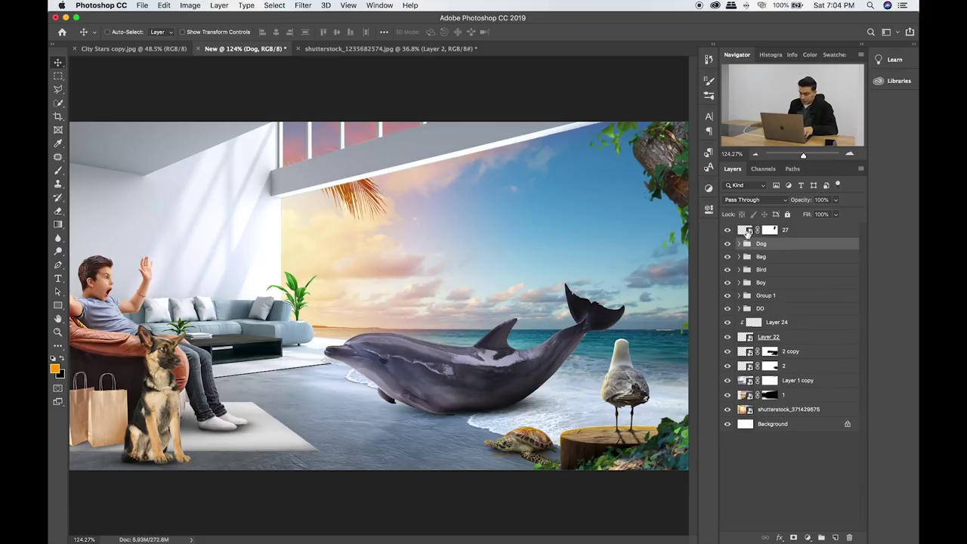
pyautogui.click(789, 236)
# Place the sea lion image Layer 72.png from the Finder Items folder onto the canvas.
pyautogui.press('super+Tab')
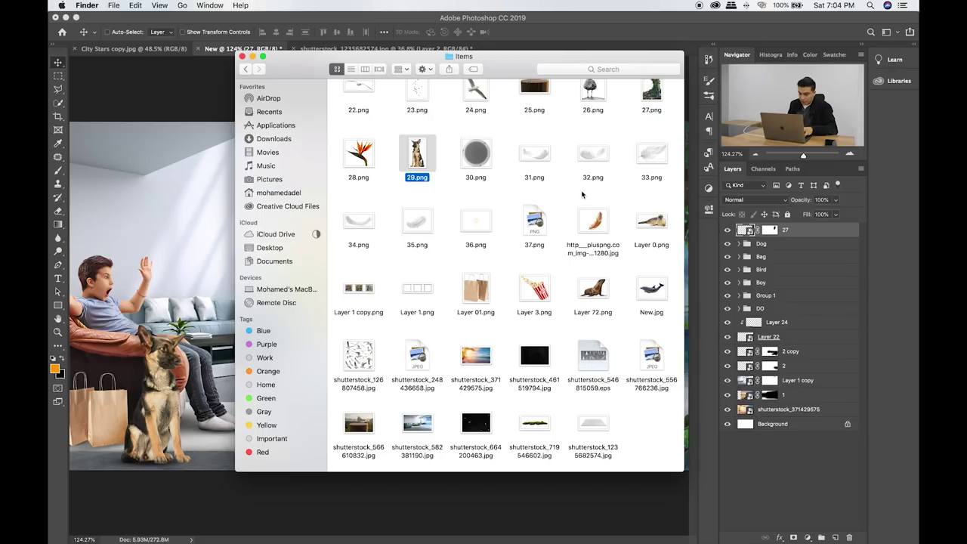
pyautogui.scroll(2, 524, 196)
pyautogui.scroll(2, 507, 201)
pyautogui.scroll(3, 487, 204)
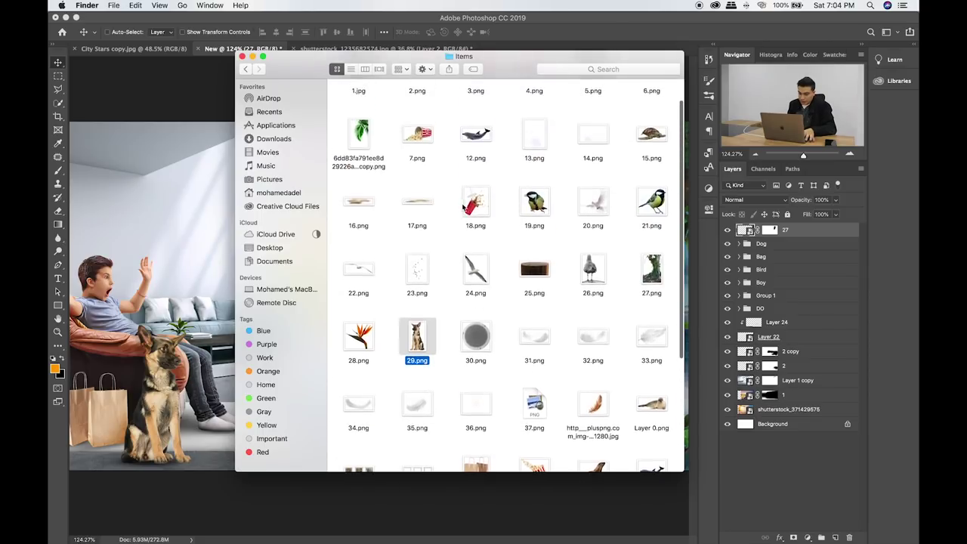
pyautogui.scroll(2, 469, 208)
pyautogui.scroll(-1, 464, 209)
pyautogui.scroll(-1, 443, 190)
pyautogui.scroll(2, 442, 194)
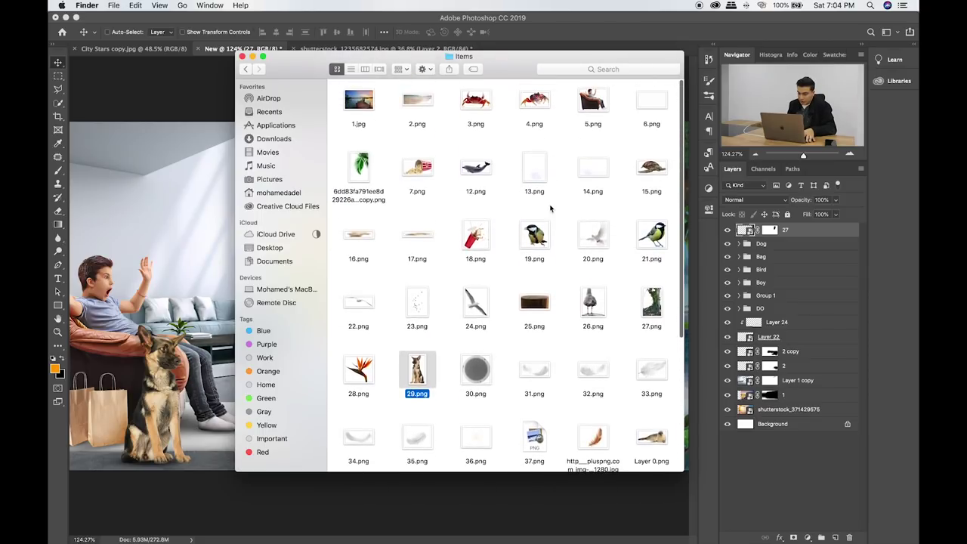
pyautogui.scroll(-3, 551, 209)
pyautogui.scroll(-3, 550, 209)
pyautogui.scroll(-3, 551, 209)
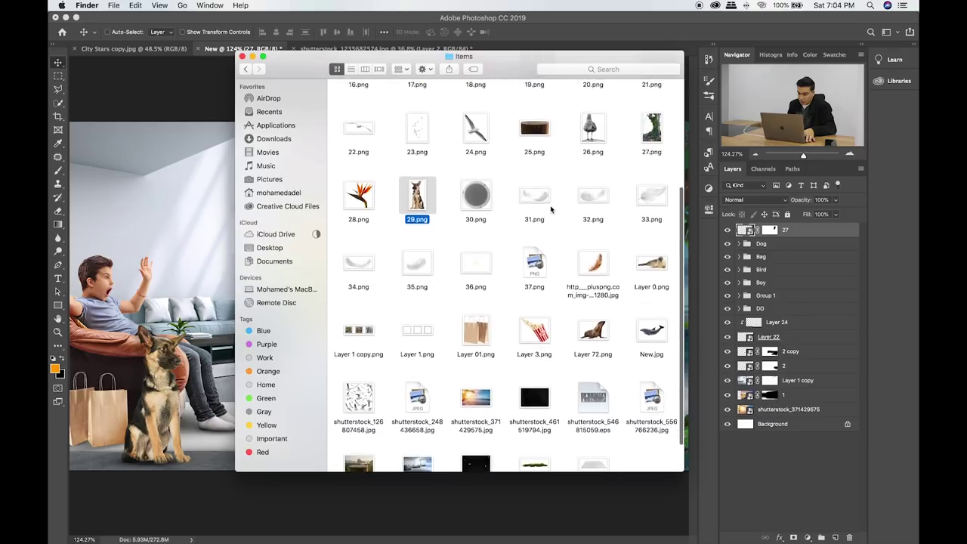
pyautogui.click(601, 331)
pyautogui.moveTo(598, 328); pyautogui.dragTo(305, 281)
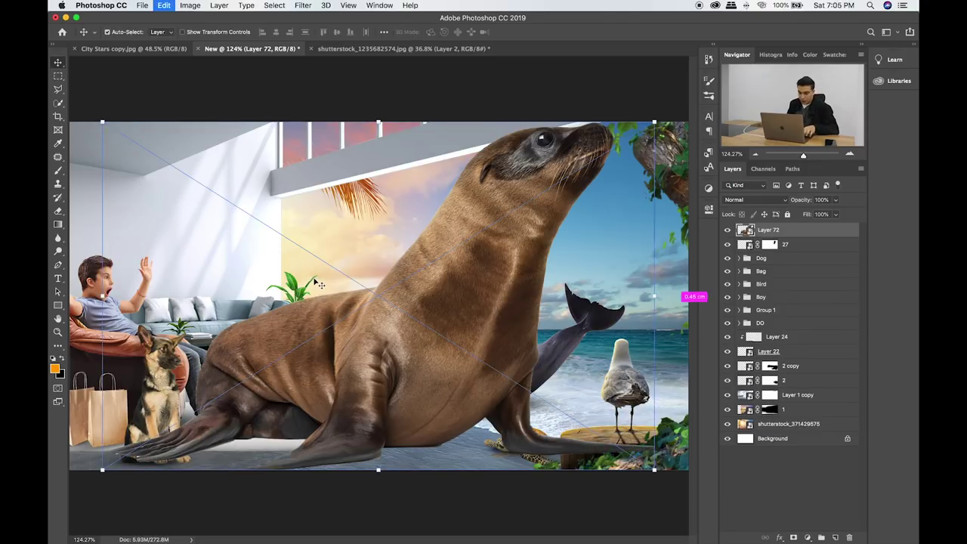
# Shrink the placed sea lion and move it over to the sofa area.
pyautogui.moveTo(103, 120); pyautogui.dragTo(520, 348)
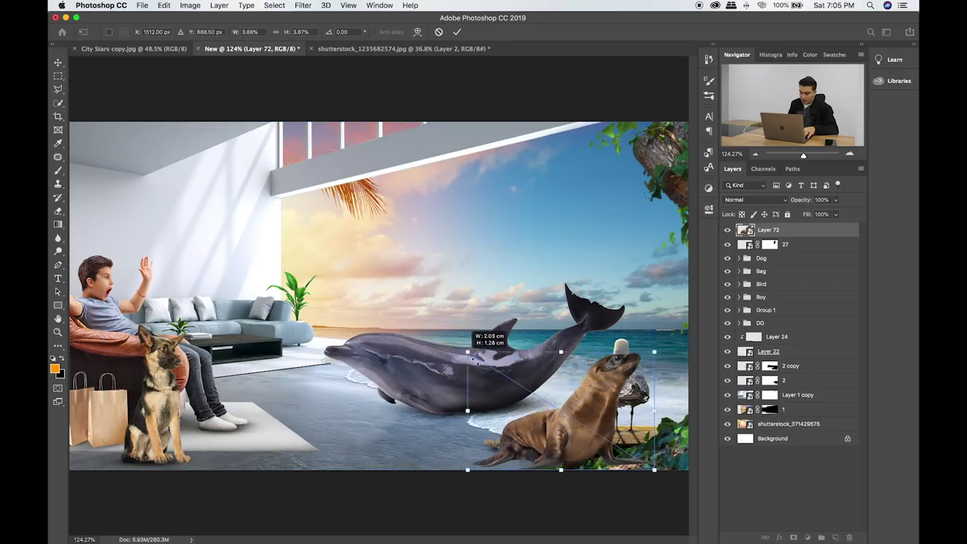
pyautogui.moveTo(575, 405); pyautogui.dragTo(236, 281)
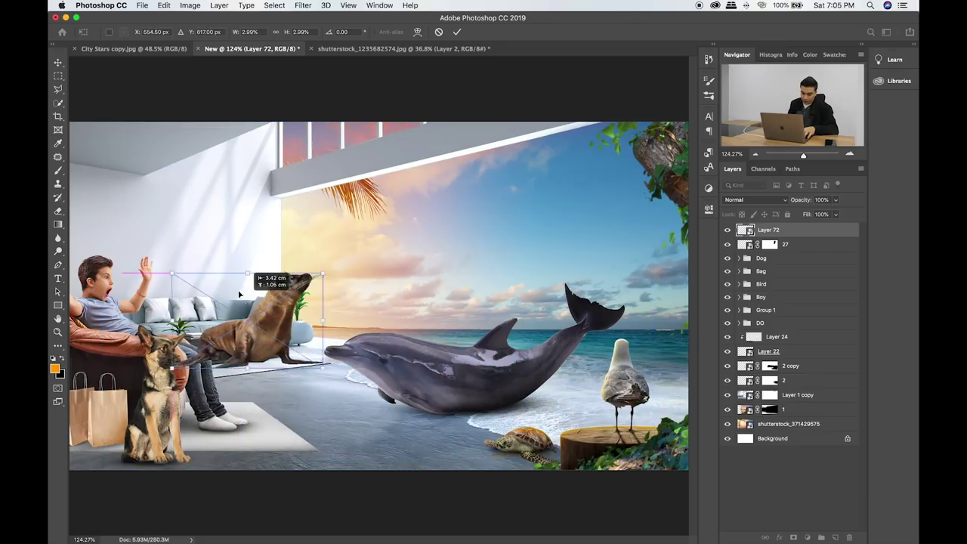
pyautogui.press('Return')
pyautogui.scroll(2, 237, 280)
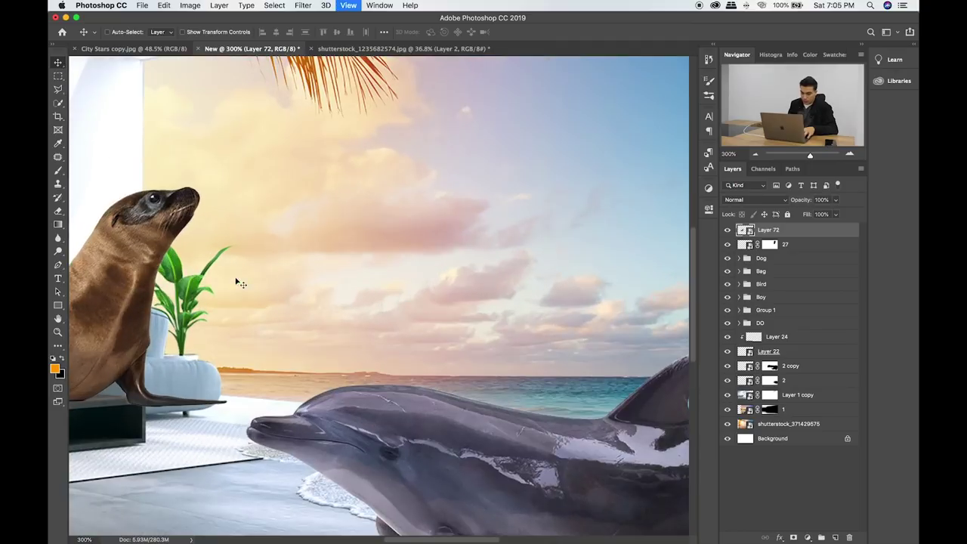
pyautogui.scroll(1, 237, 281)
# Scale the sea lion down further and set it on the coffee table.
pyautogui.hotkey('ctrl', 't')
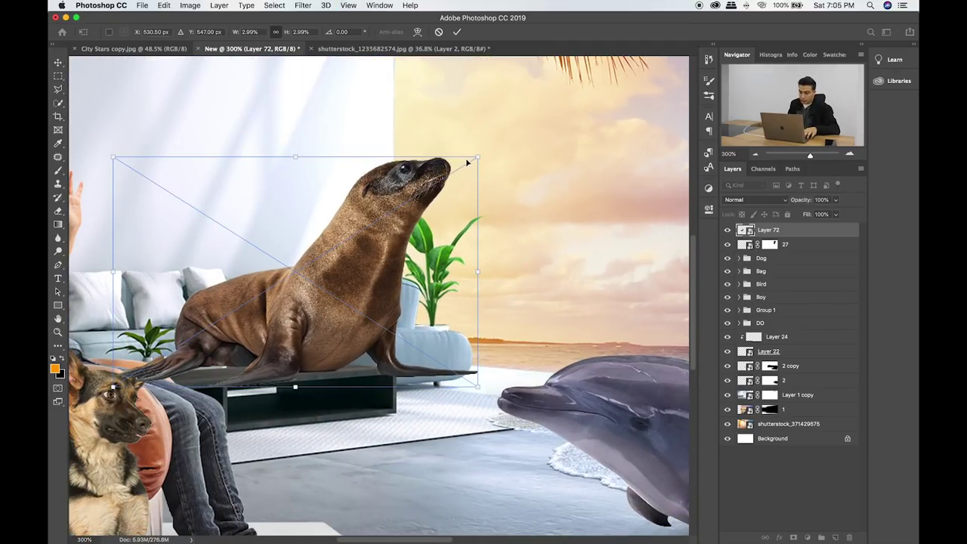
pyautogui.moveTo(467, 160); pyautogui.dragTo(370, 232)
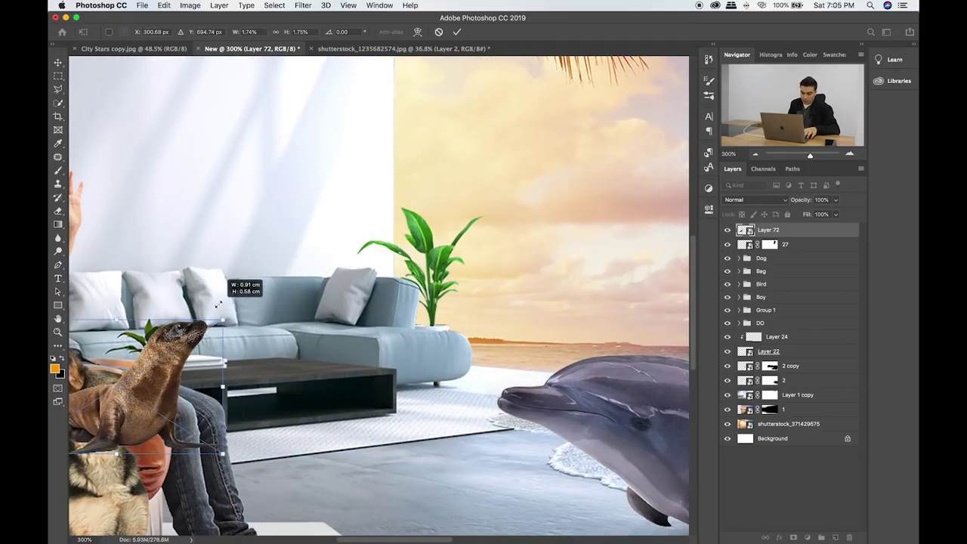
pyautogui.moveTo(370, 232); pyautogui.dragTo(359, 293)
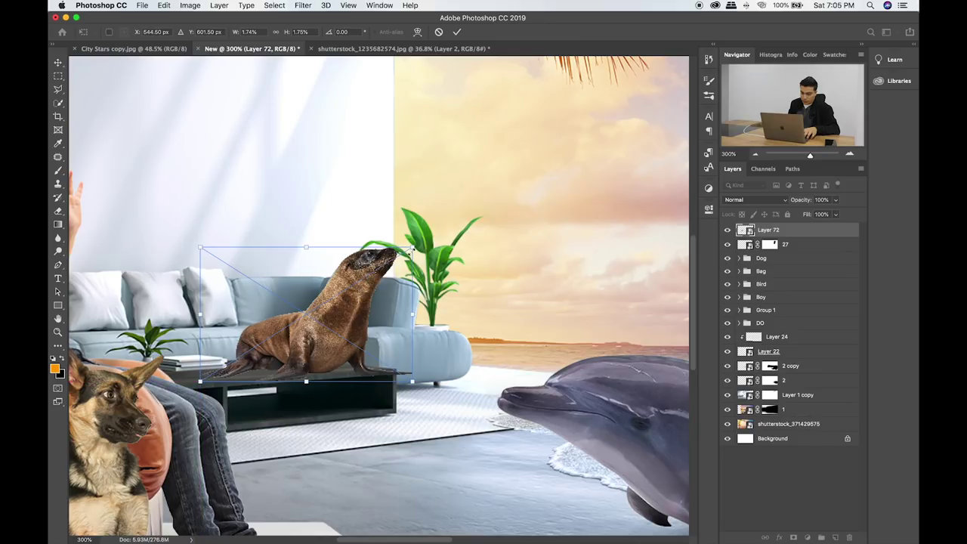
pyautogui.moveTo(413, 248); pyautogui.dragTo(358, 282)
pyautogui.moveTo(317, 315); pyautogui.dragTo(335, 306)
pyautogui.press('Return')
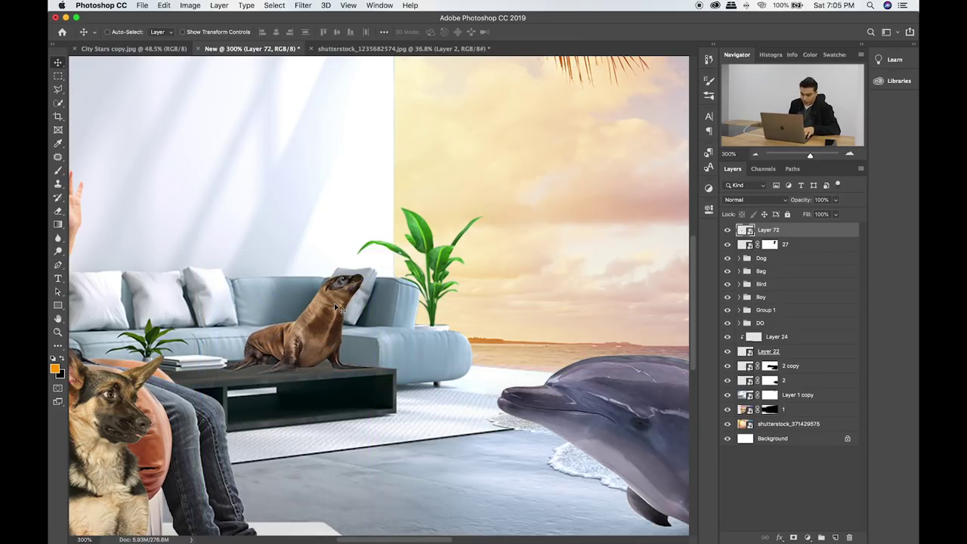
# Fine-tune the sea lion's size and position on the coffee table.
pyautogui.hotkey('ctrl', 't')
pyautogui.moveTo(371, 271); pyautogui.dragTo(356, 286)
pyautogui.moveTo(330, 299); pyautogui.dragTo(336, 301)
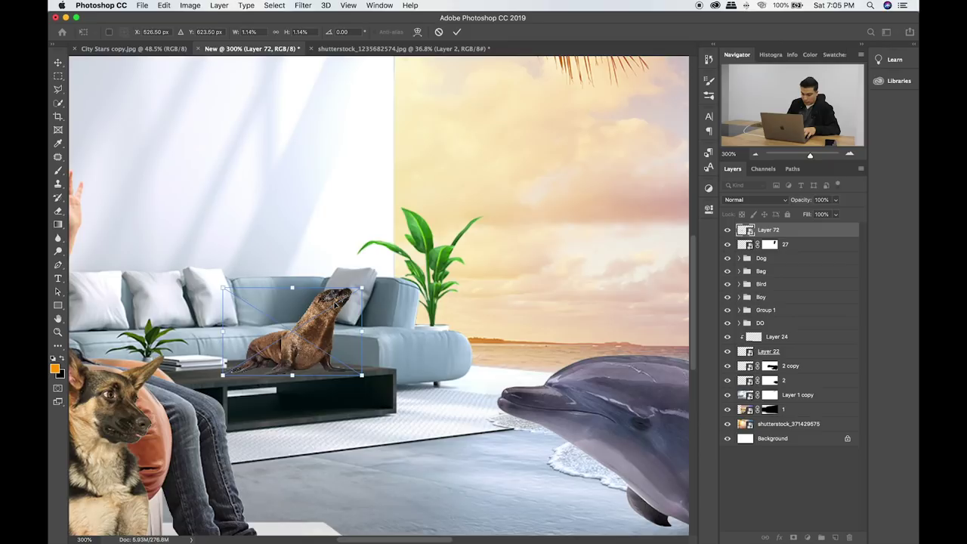
pyautogui.moveTo(335, 305); pyautogui.dragTo(336, 303)
pyautogui.press('Return')
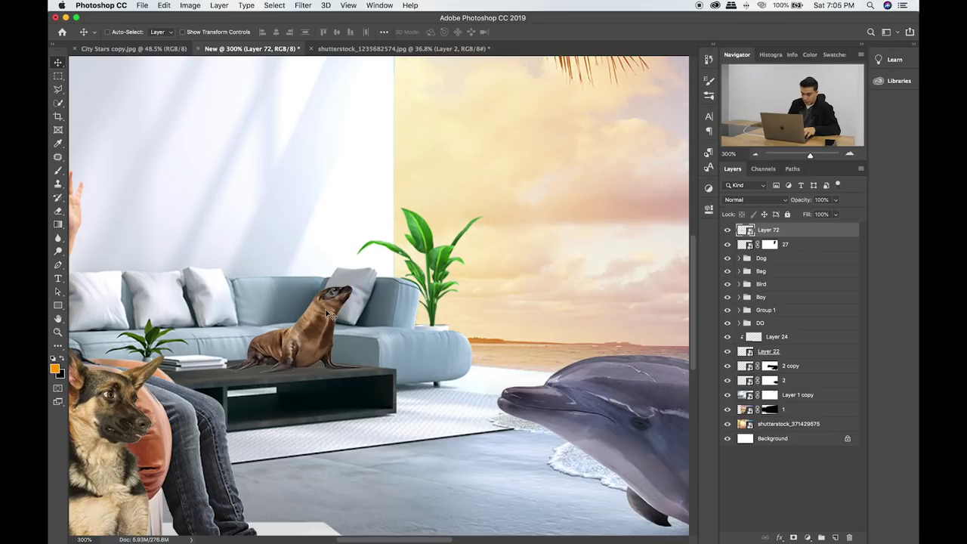
pyautogui.hscroll(-5, 453, 310)
pyautogui.scroll(-1, 453, 310)
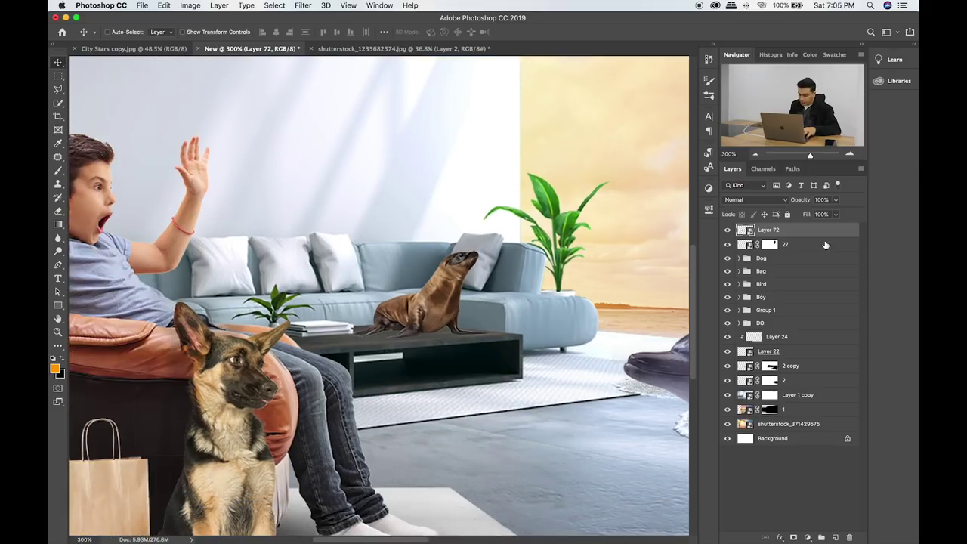
# Group the sea lion layer into Group 2, keeping layer 27 above it.
pyautogui.hotkey('ctrl', 'g')
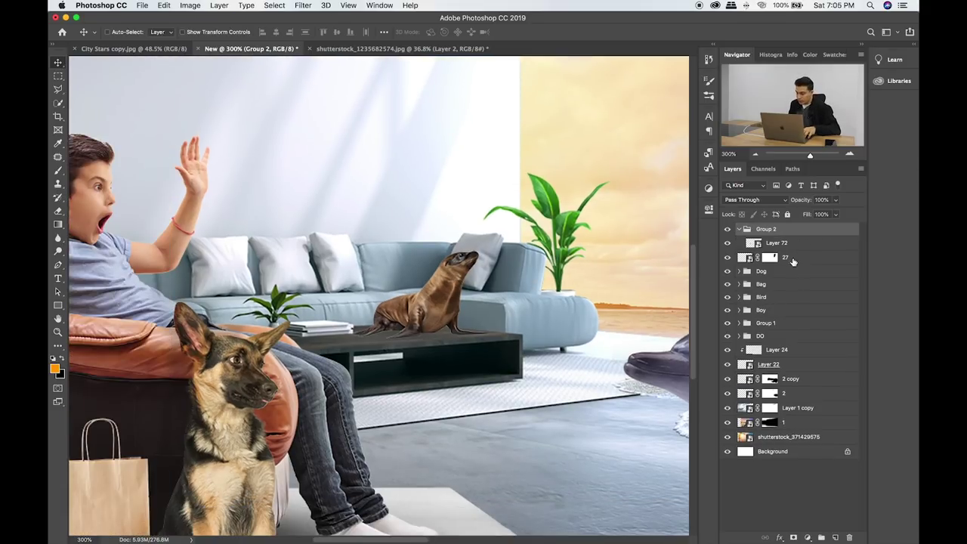
pyautogui.moveTo(788, 256); pyautogui.dragTo(783, 261)
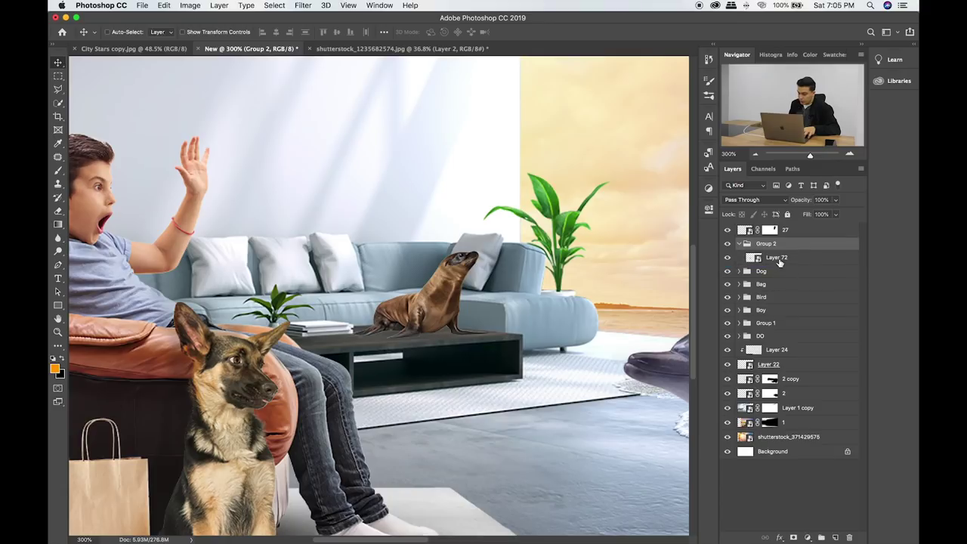
pyautogui.click(782, 258)
# Paint shadow on the sea lion's underside on a clipped layer with a 125 px brush, in Overlay.
pyautogui.click(831, 534)
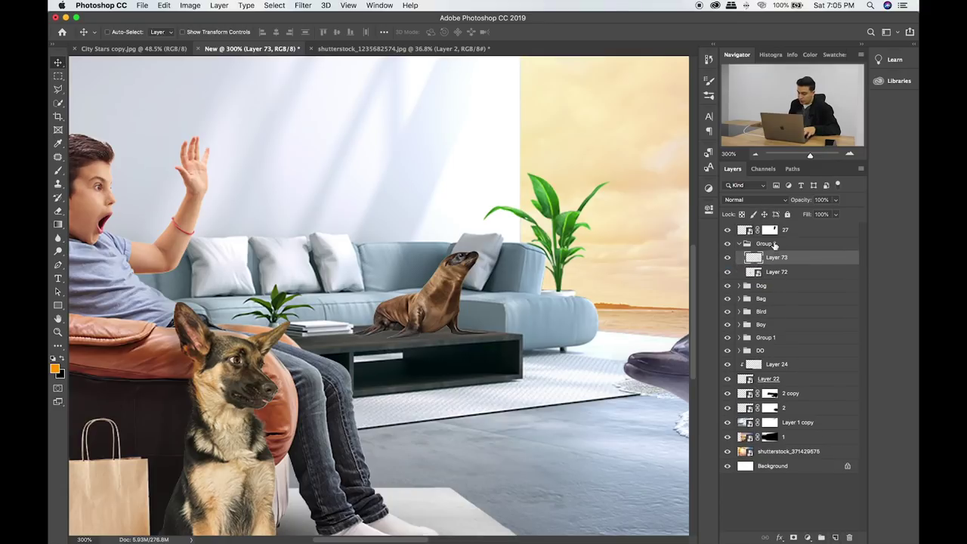
pyautogui.keyDown('alt'); pyautogui.click(783, 264); pyautogui.keyUp('alt')
pyautogui.press('b')
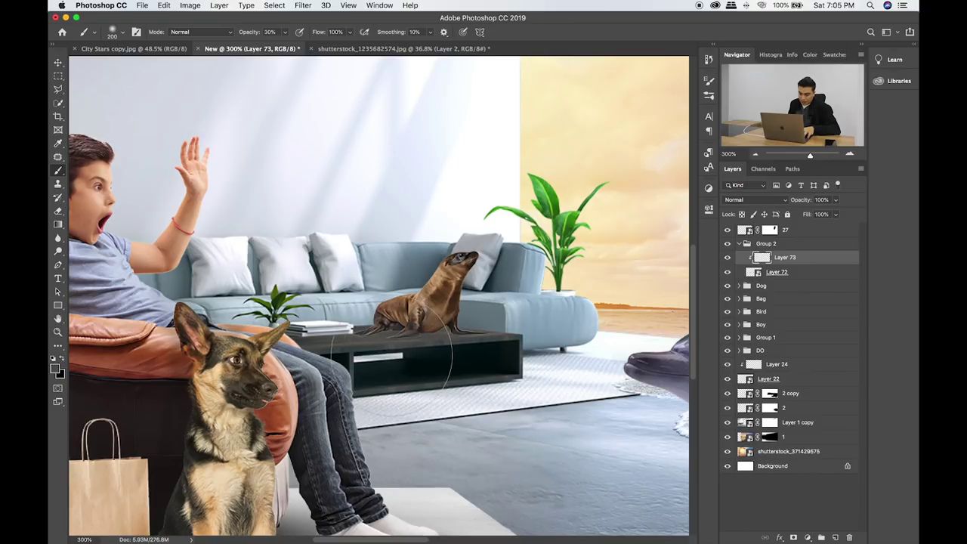
pyautogui.press('[')
pyautogui.press('[')
pyautogui.press('[')
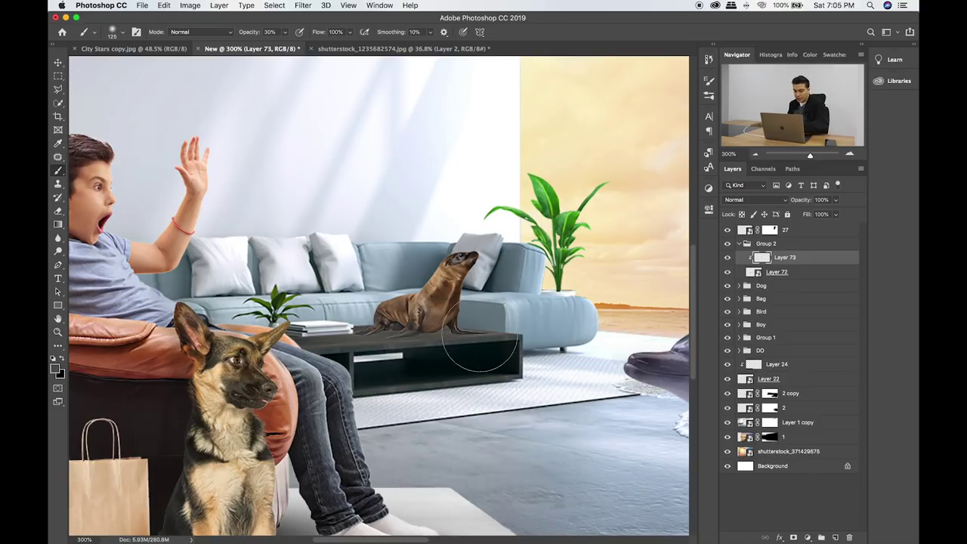
pyautogui.moveTo(377, 332); pyautogui.dragTo(430, 333)
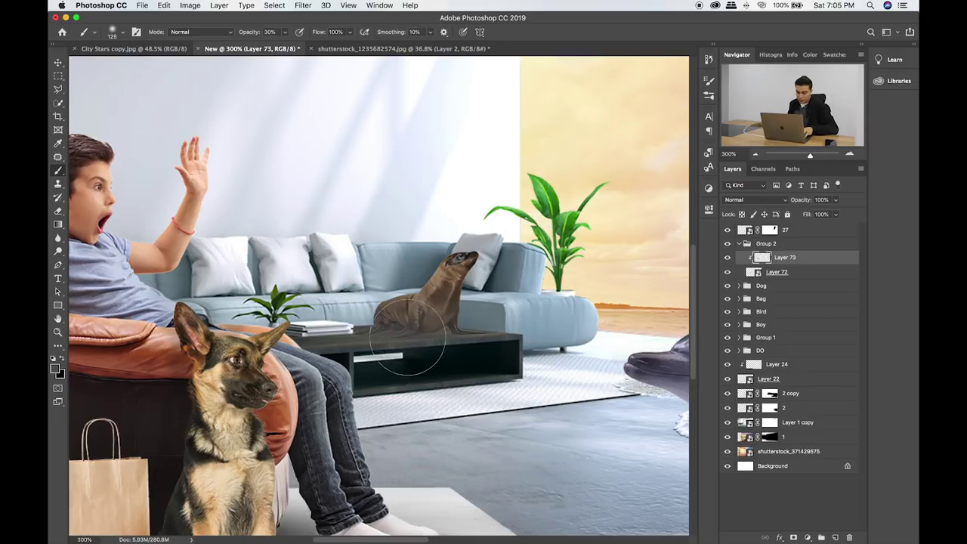
pyautogui.press('v')
pyautogui.hotkey('shift', '+')
pyautogui.hotkey('shift', '+')
pyautogui.hotkey('shift', '+')
pyautogui.hotkey('shift', '+')
pyautogui.hotkey('shift', '+')
pyautogui.hotkey('shift', '+')
pyautogui.hotkey('shift', '+')
pyautogui.hotkey('shift', '+')
pyautogui.hotkey('shift', '+')
pyautogui.hotkey('shift', '+')
pyautogui.hotkey('shift', '+')
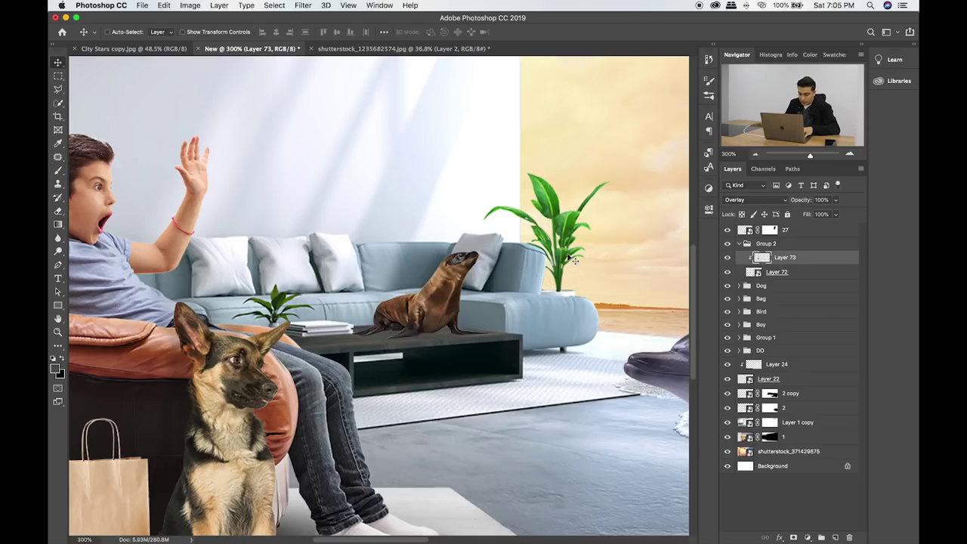
pyautogui.hotkey('shift', '+')
pyautogui.hotkey('shift', '-')
pyautogui.hotkey('shift', '+')
pyautogui.hotkey('shift', '-')
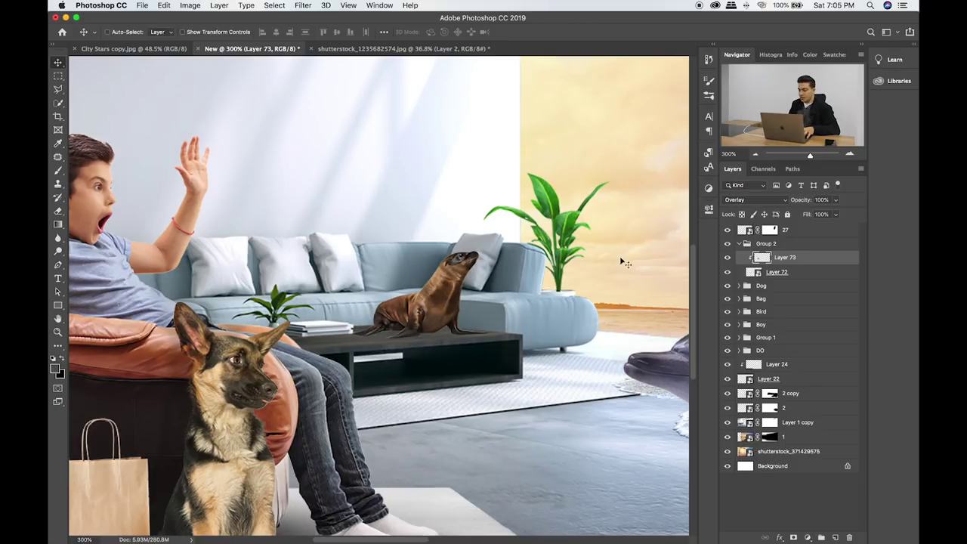
# Add clipped Layer 74 above the sea lion and new Layer 75 above Layer 73.
pyautogui.click(799, 273)
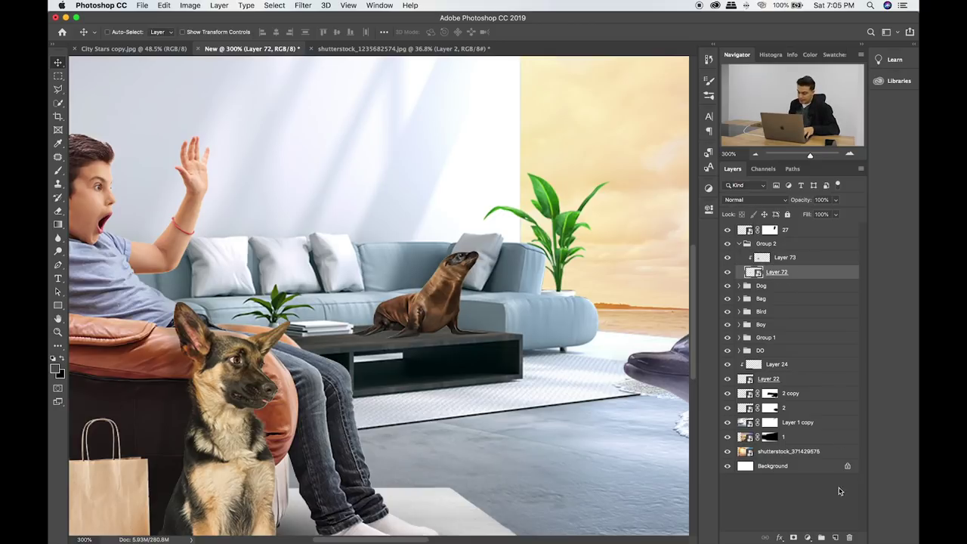
pyautogui.click(835, 538)
pyautogui.press('b')
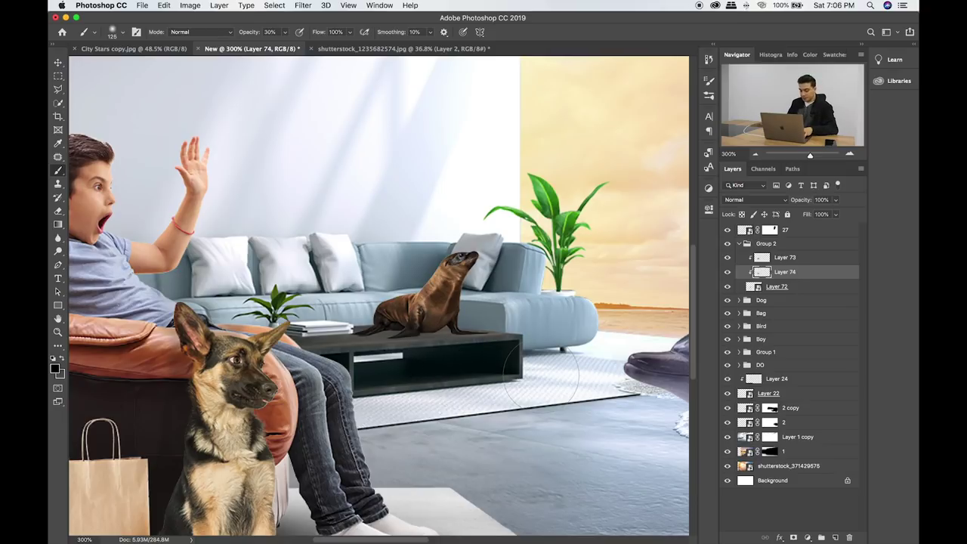
pyautogui.press('v')
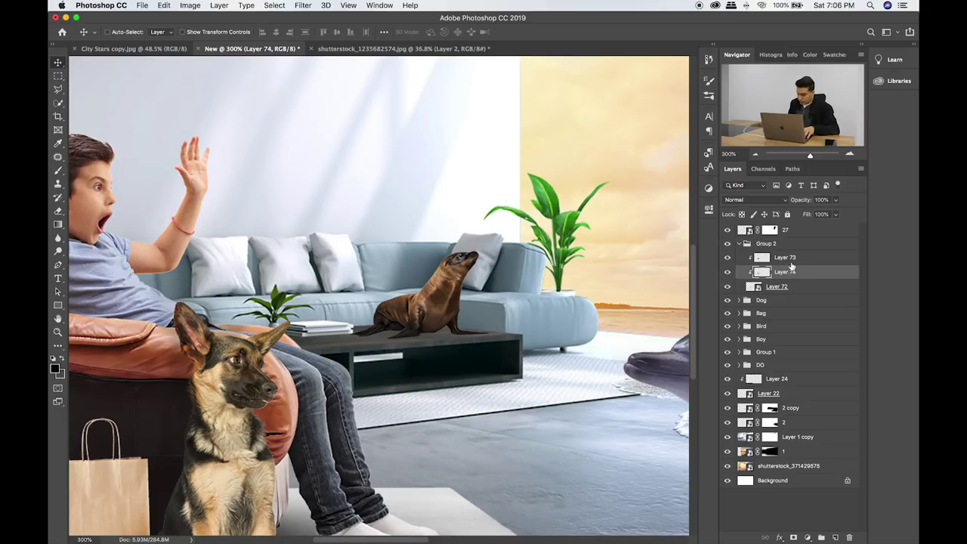
pyautogui.click(786, 258)
pyautogui.click(835, 536)
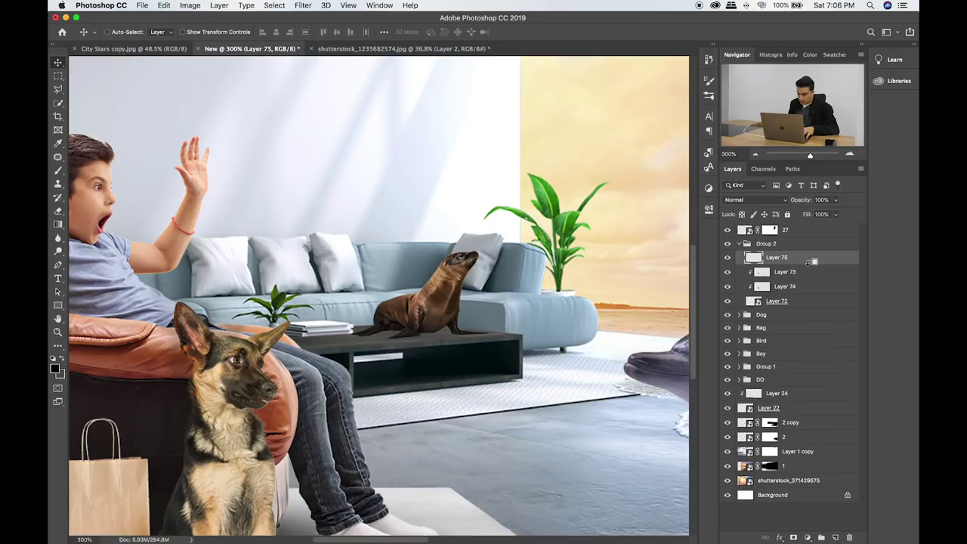
# Sample a peach colour from the sky and brush it over the sea lion's head and neck.
pyautogui.press('b')
pyautogui.keyDown('alt'); pyautogui.click(576, 145); pyautogui.keyUp('alt')
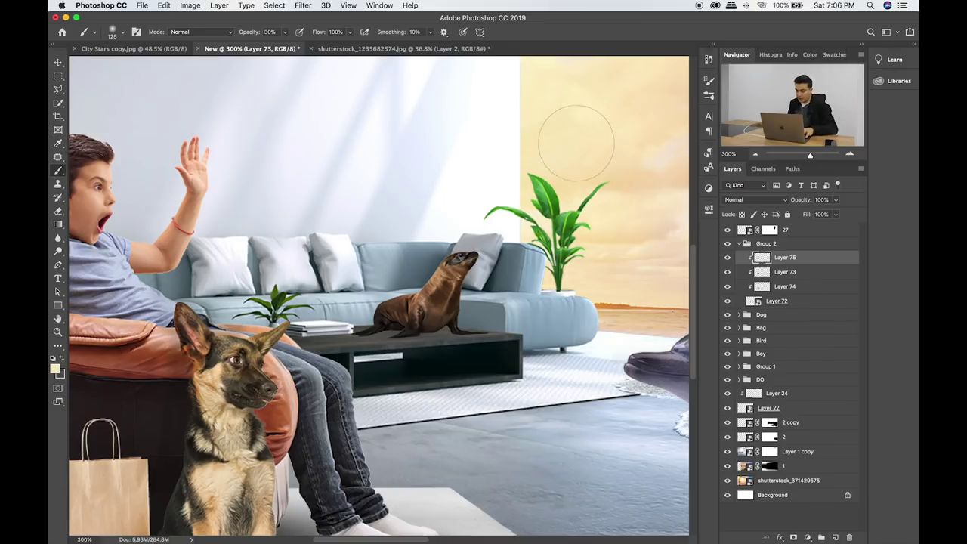
pyautogui.moveTo(582, 132); pyautogui.dragTo(436, 241)
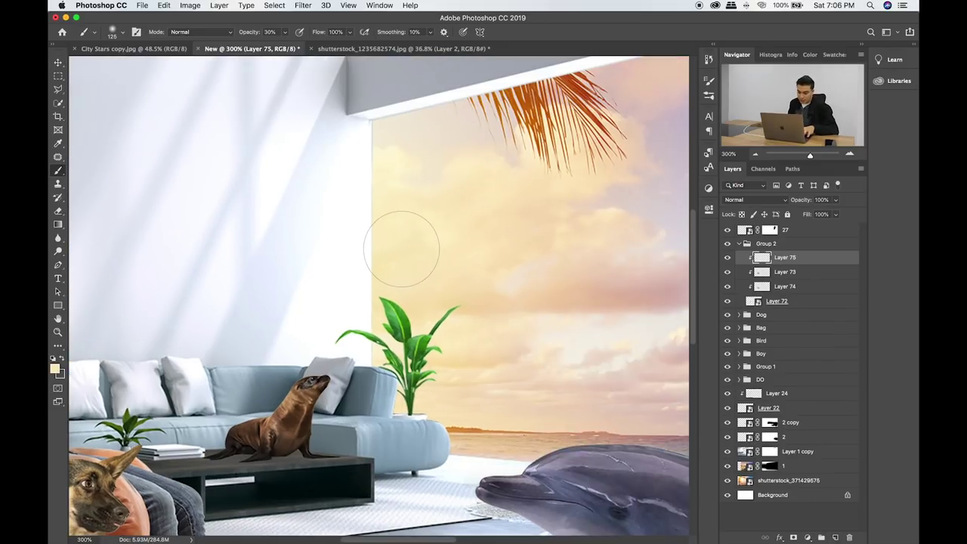
pyautogui.moveTo(318, 382); pyautogui.dragTo(325, 446)
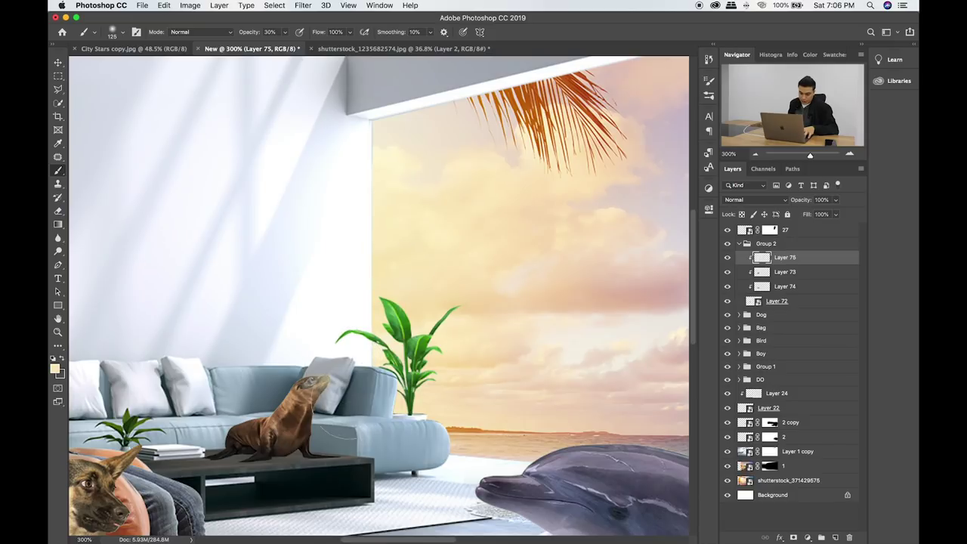
pyautogui.press('[')
pyautogui.press('[')
pyautogui.moveTo(306, 381); pyautogui.dragTo(310, 427)
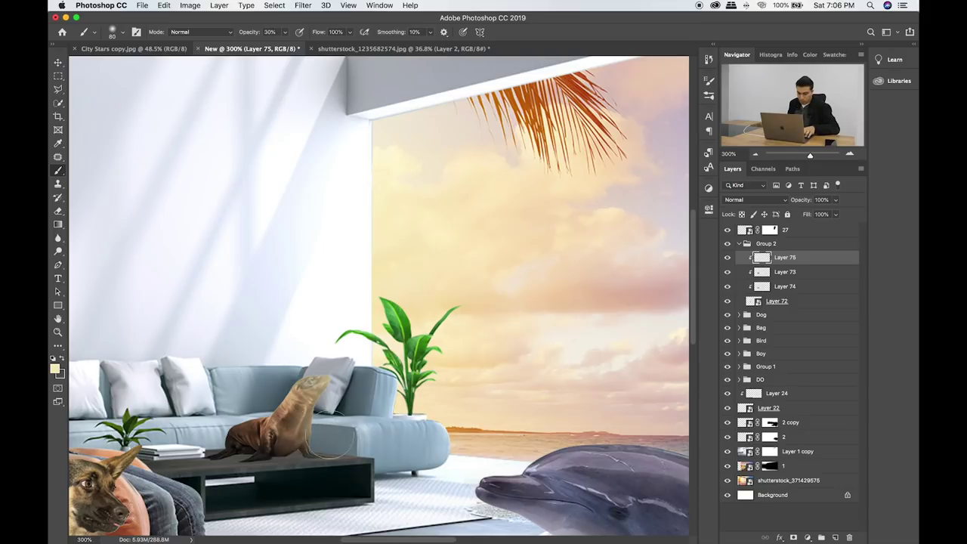
# Set the peach highlight layer's blend mode to Soft Light.
pyautogui.press('v')
pyautogui.hotkey('shift', '+')
pyautogui.hotkey('shift', '+')
pyautogui.hotkey('shift', '+')
pyautogui.hotkey('shift', '+')
pyautogui.hotkey('shift', '+')
pyautogui.hotkey('shift', '+')
pyautogui.hotkey('shift', '+')
pyautogui.hotkey('shift', '+')
pyautogui.hotkey('shift', '+')
pyautogui.hotkey('shift', '+')
pyautogui.hotkey('shift', '+')
pyautogui.hotkey('shift', '+')
pyautogui.hotkey('shift', '+')
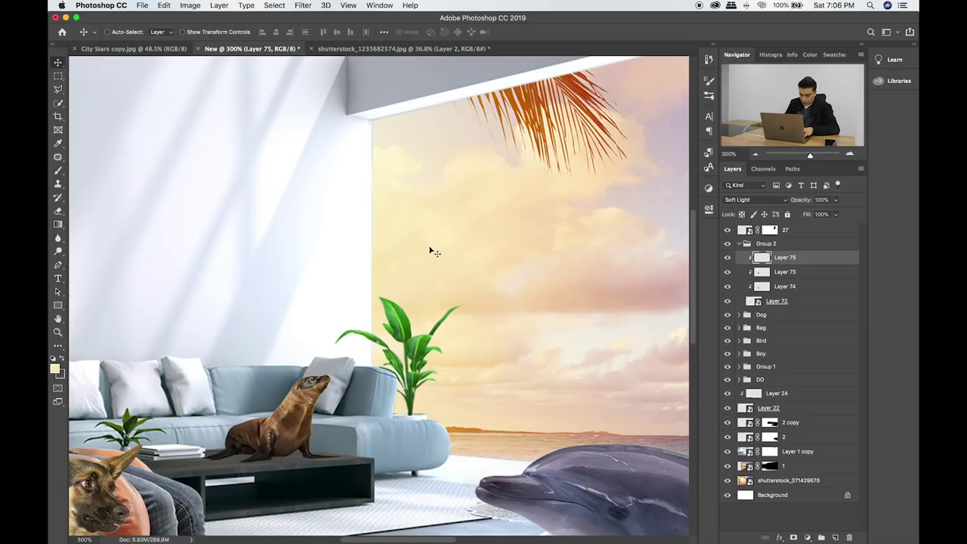
pyautogui.hotkey('shift', '+')
pyautogui.hotkey('shift', '+')
pyautogui.hotkey('shift', '+')
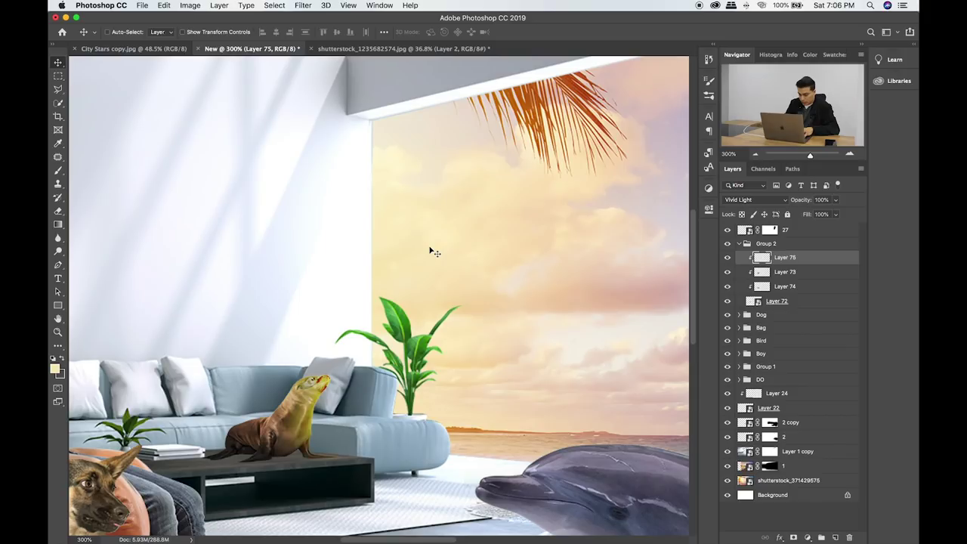
pyautogui.hotkey('shift', '+')
pyautogui.hotkey('shift', '+')
pyautogui.hotkey('shift', '+')
pyautogui.hotkey('shift', '+')
pyautogui.hotkey('shift', '+')
pyautogui.hotkey('shift', '+')
pyautogui.hotkey('shift', '+')
pyautogui.hotkey('shift', '+')
pyautogui.hotkey('shift', '+')
pyautogui.hotkey('shift', '-')
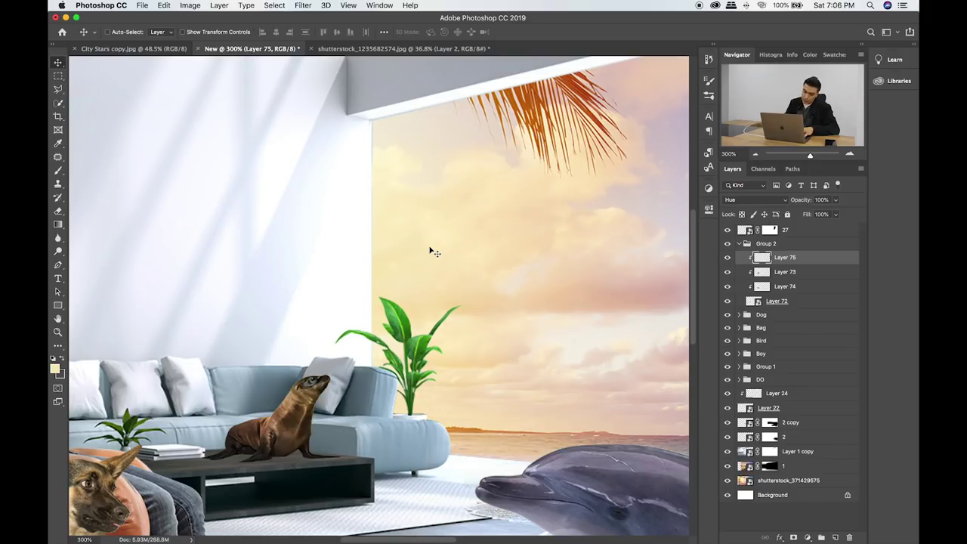
pyautogui.hotkey('shift', '+')
pyautogui.hotkey('shift', '+')
pyautogui.hotkey('shift', '+')
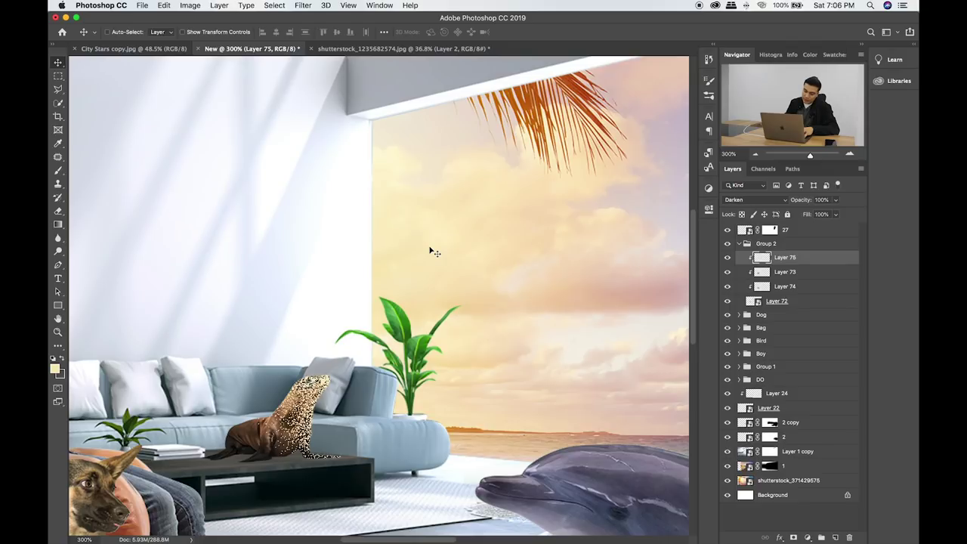
pyautogui.hotkey('shift', '+')
pyautogui.hotkey('shift', '+')
pyautogui.hotkey('shift', '+')
pyautogui.hotkey('shift', '+')
pyautogui.hotkey('shift', '+')
pyautogui.hotkey('shift', '+')
pyautogui.hotkey('shift', '+')
pyautogui.hotkey('shift', '+')
pyautogui.hotkey('shift', '+')
pyautogui.hotkey('shift', '+')
pyautogui.hotkey('shift', '+')
pyautogui.hotkey('shift', '+')
pyautogui.hotkey('shift', '+')
pyautogui.hotkey('shift', '+')
pyautogui.hotkey('shift', '+')
pyautogui.hotkey('shift', '+')
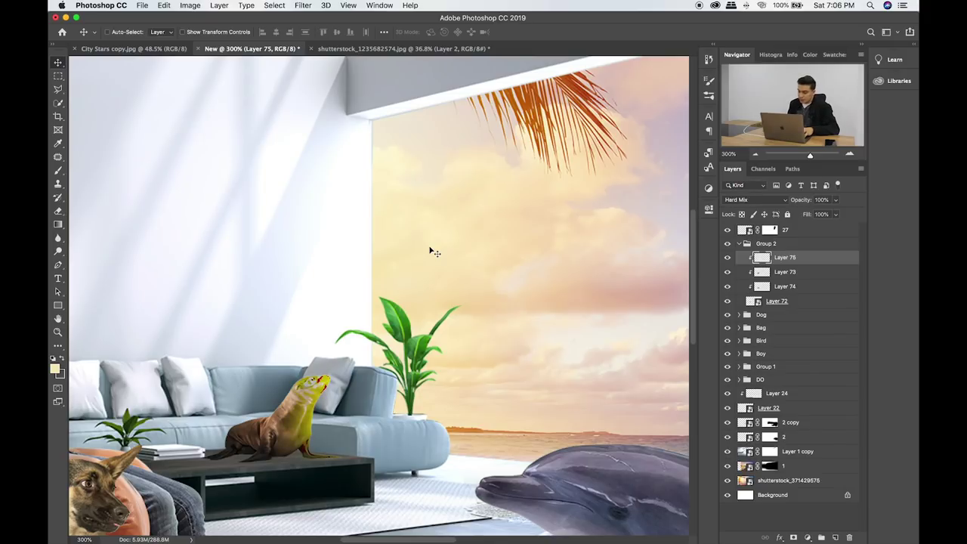
pyautogui.click(744, 199)
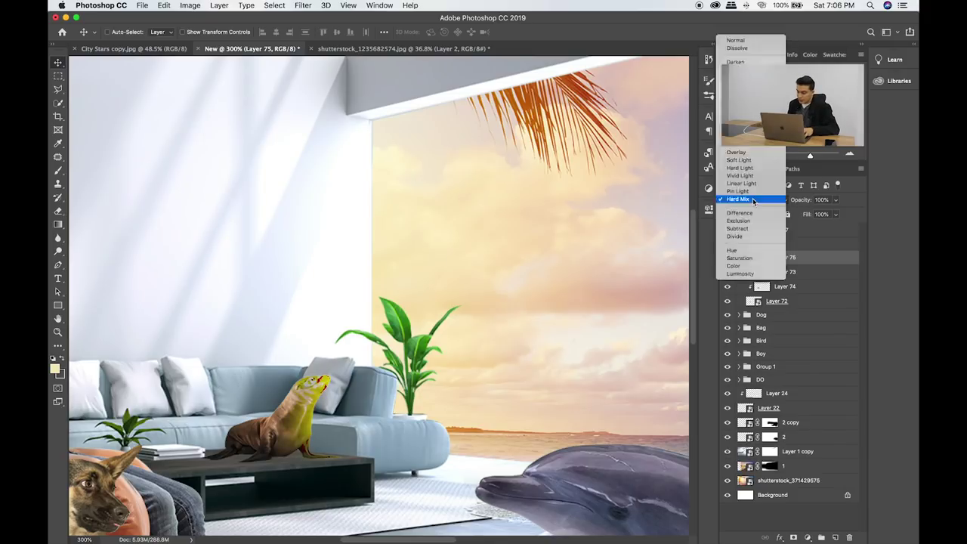
pyautogui.click(740, 160)
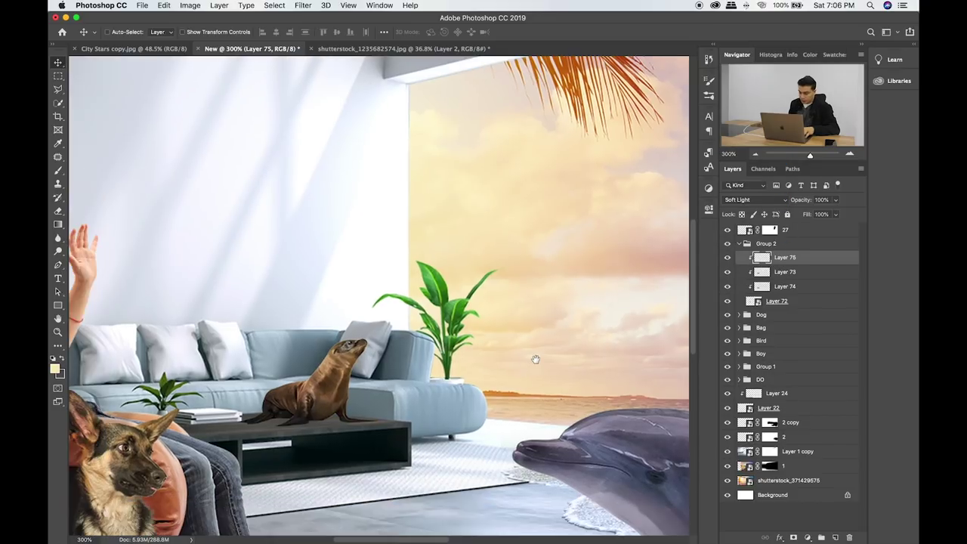
# Add a new empty Layer 76 above the highlight.
pyautogui.moveTo(487, 405); pyautogui.dragTo(532, 357)
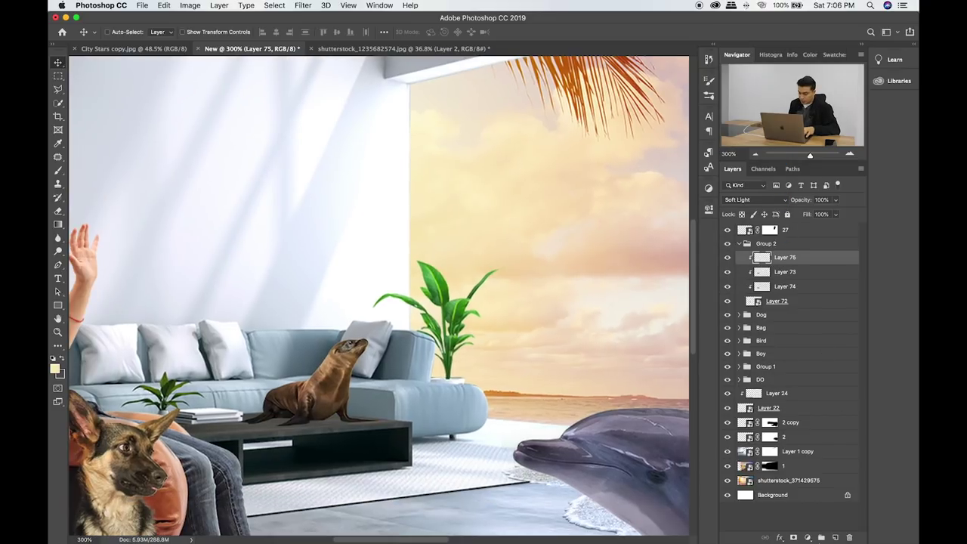
pyautogui.click(832, 538)
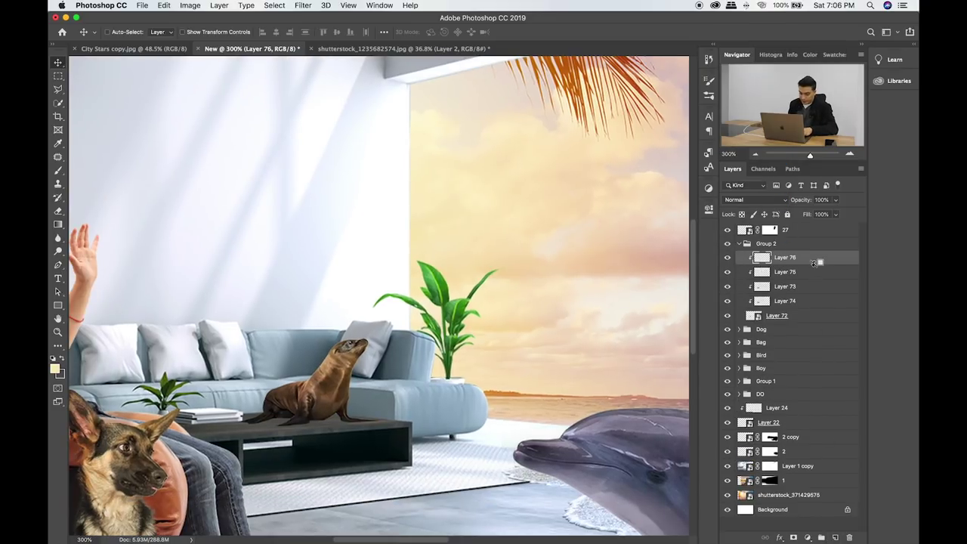
pyautogui.press('b')
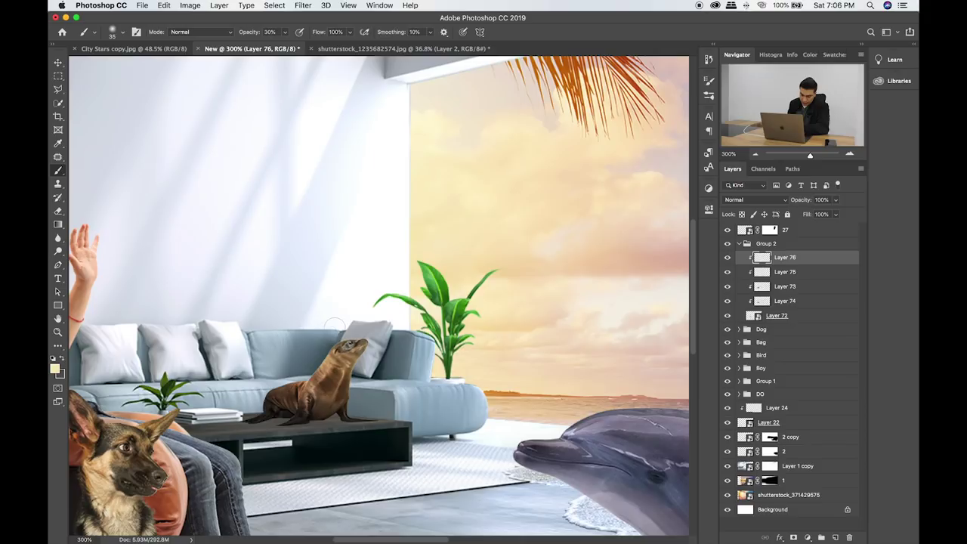
# Add a new layer beneath the sea lion layer and paint a soft black blob on it.
pyautogui.click(787, 317)
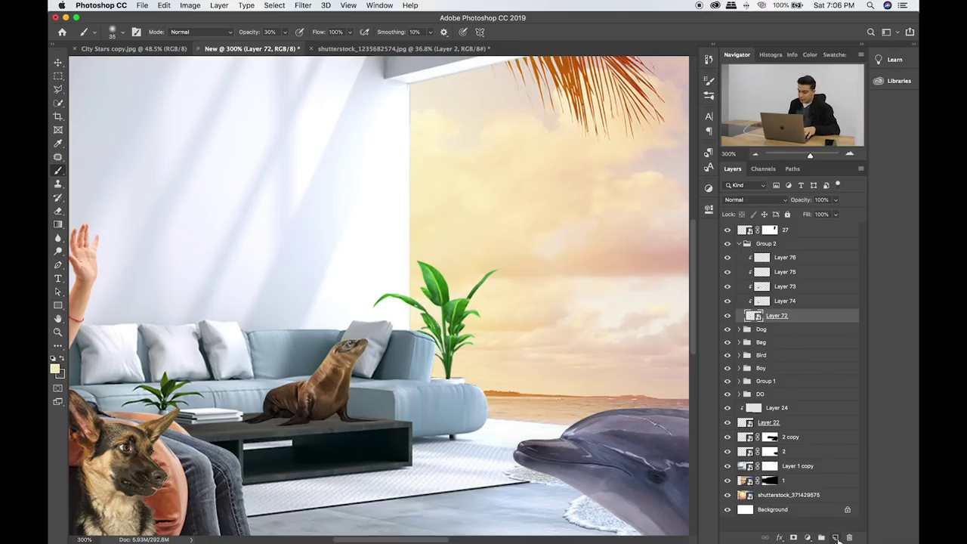
pyautogui.click(835, 537)
pyautogui.moveTo(807, 318); pyautogui.dragTo(801, 337)
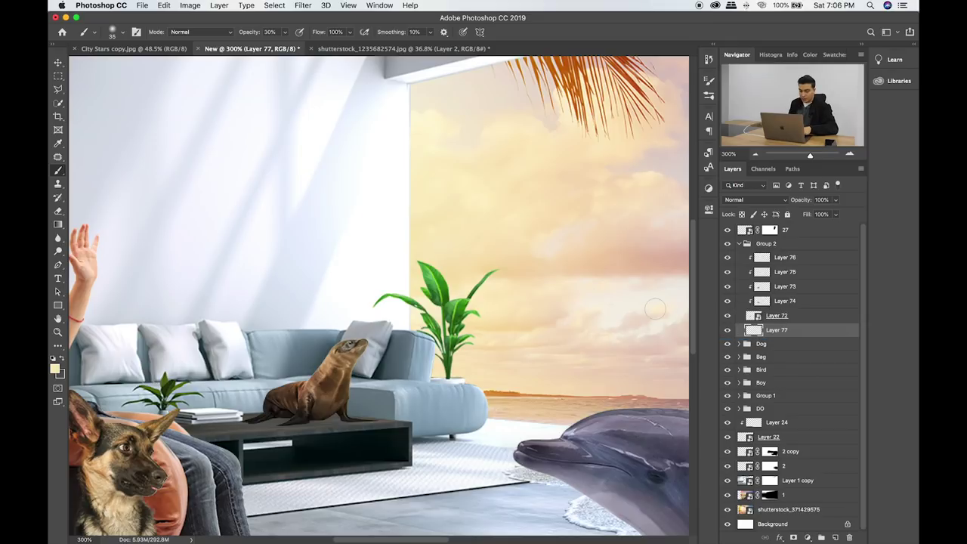
pyautogui.click(54, 369)
pyautogui.click(371, 321)
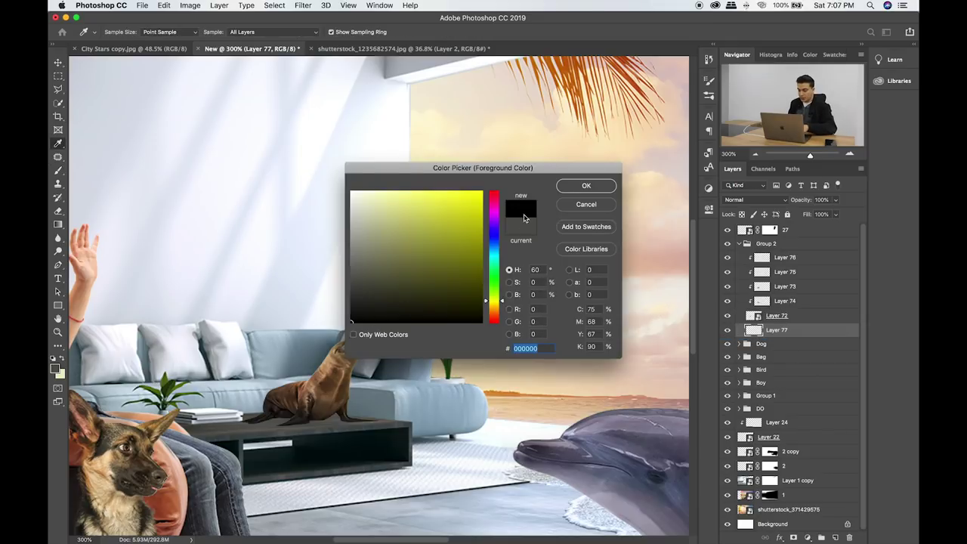
pyautogui.click(580, 186)
pyautogui.press(']')
pyautogui.press(']')
pyautogui.press(']')
pyautogui.press('0')
pyautogui.click(344, 291)
pyautogui.click(344, 291)
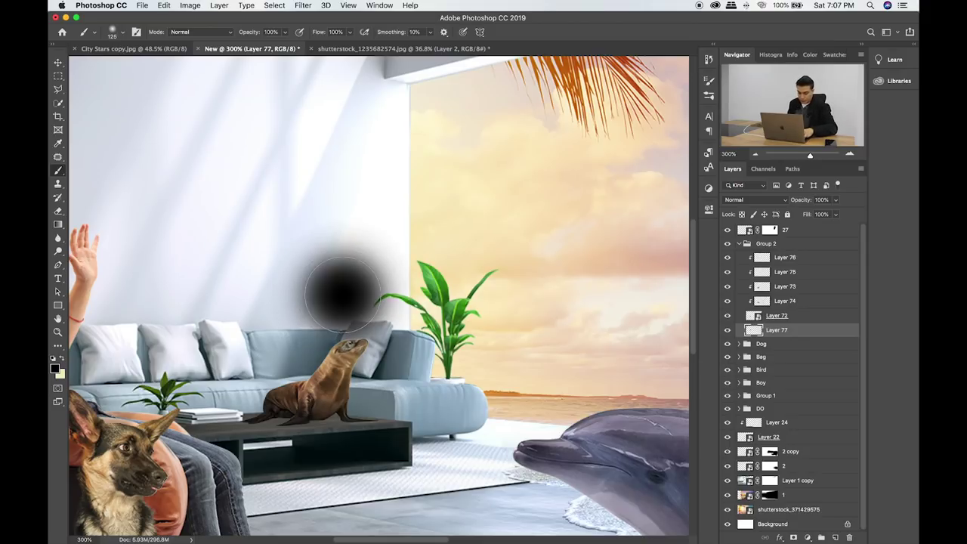
# Squash the blob into a thin shadow under the sea lion at 88% opacity.
pyautogui.hotkey('ctrl', 't')
pyautogui.moveTo(344, 215)
pyautogui.mouseDown()
pyautogui.moveTo(387, 370)
pyautogui.moveTo(345, 417)
pyautogui.mouseUp()
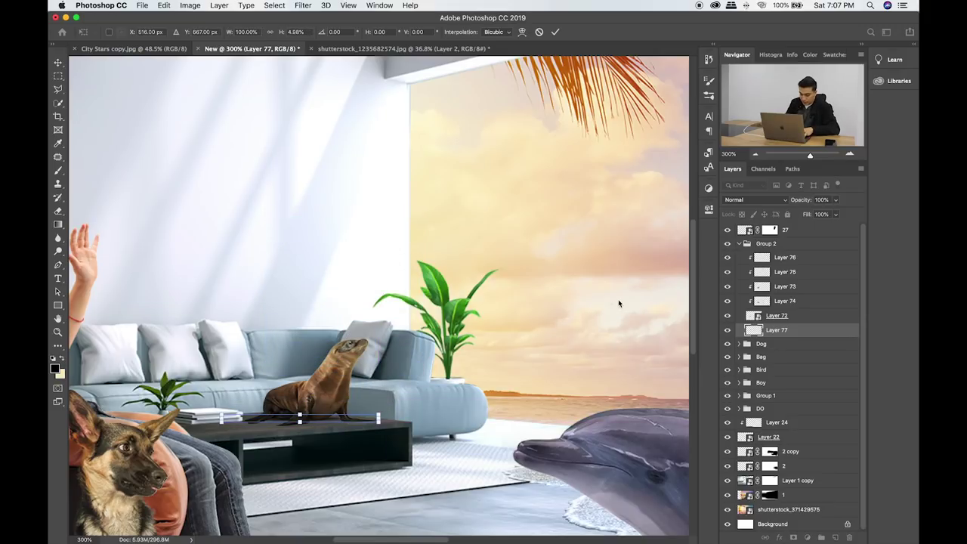
pyautogui.press('Return')
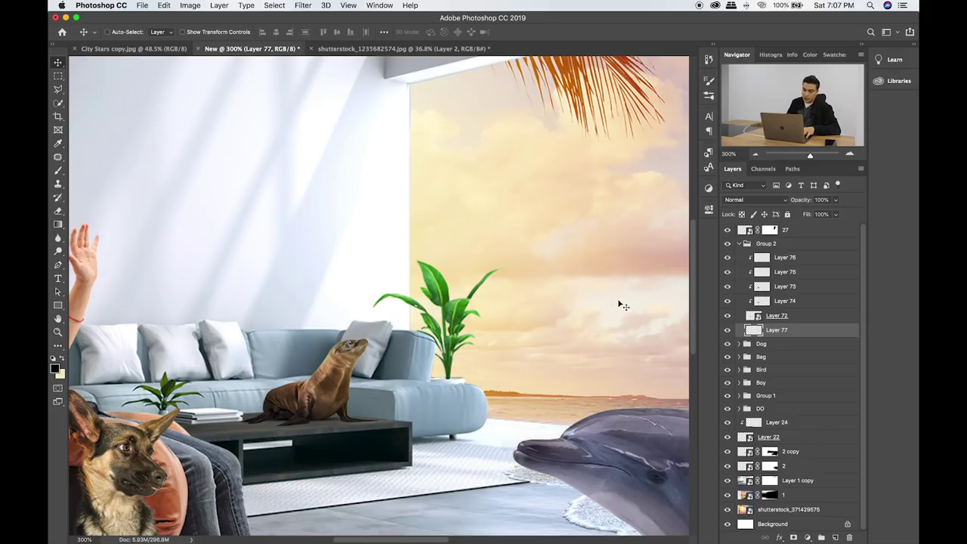
pyautogui.moveTo(838, 204); pyautogui.dragTo(827, 214)
pyautogui.click(461, 347)
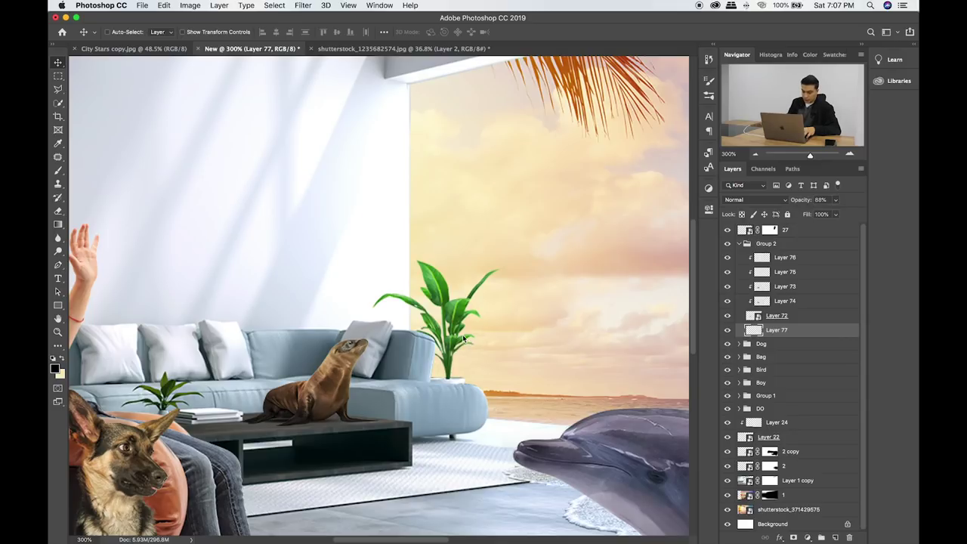
pyautogui.hscroll(2, 467, 336)
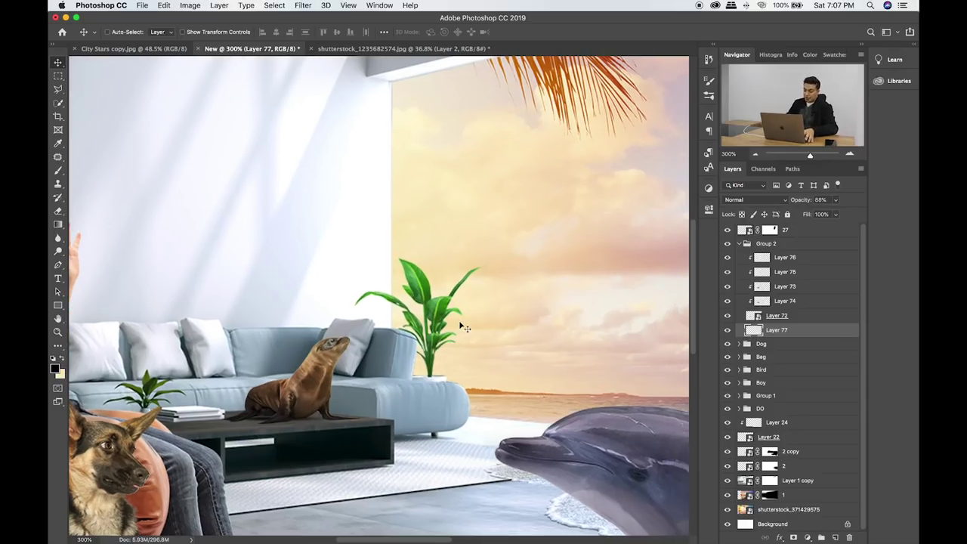
pyautogui.hotkey('ctrl', '+')
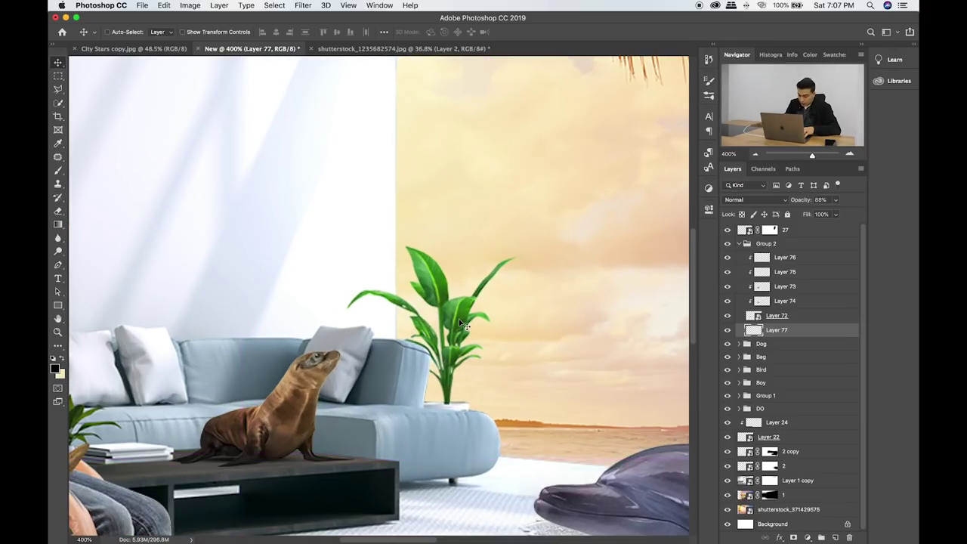
pyautogui.hotkey('ctrl', '-')
pyautogui.hotkey('ctrl', '-')
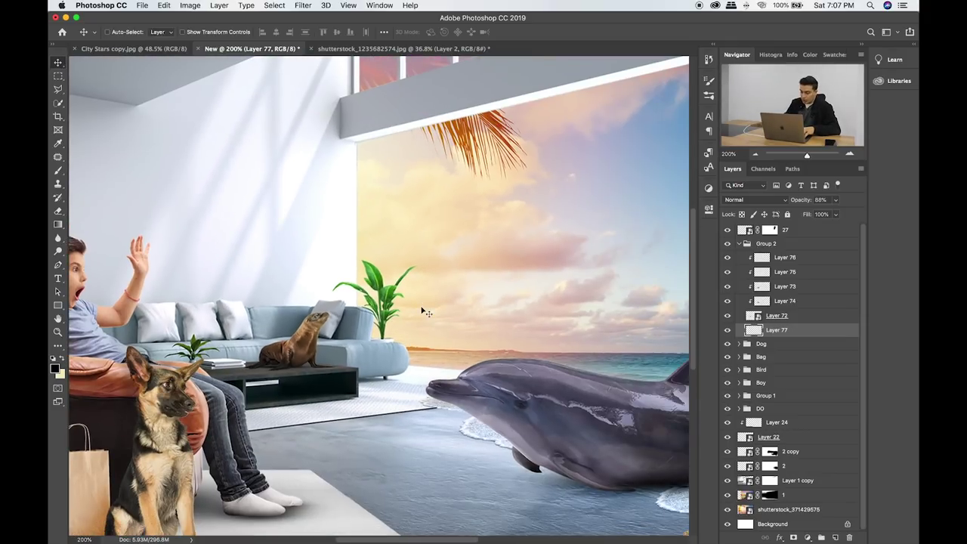
pyautogui.hotkey('ctrl', '-')
pyautogui.hotkey('ctrl', '-')
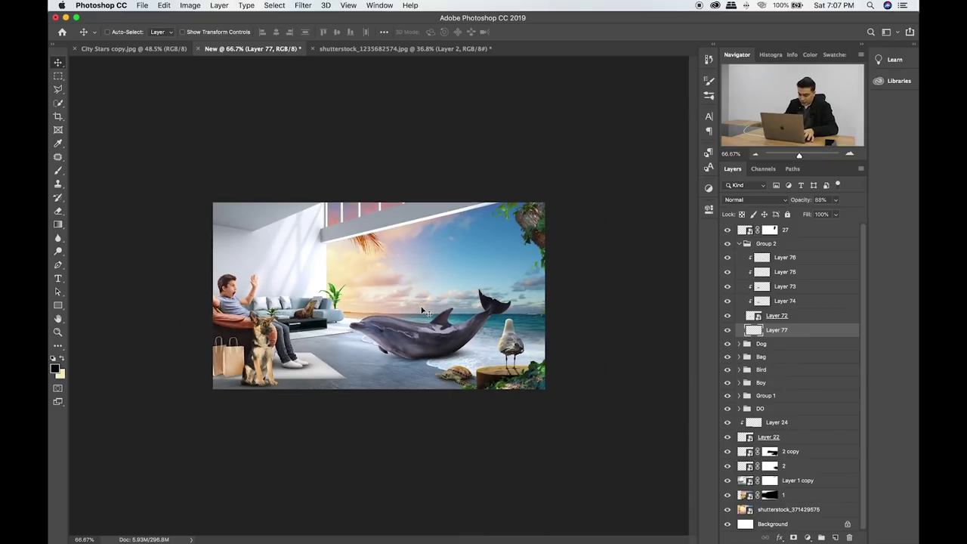
pyautogui.hotkey('ctrl', '0')
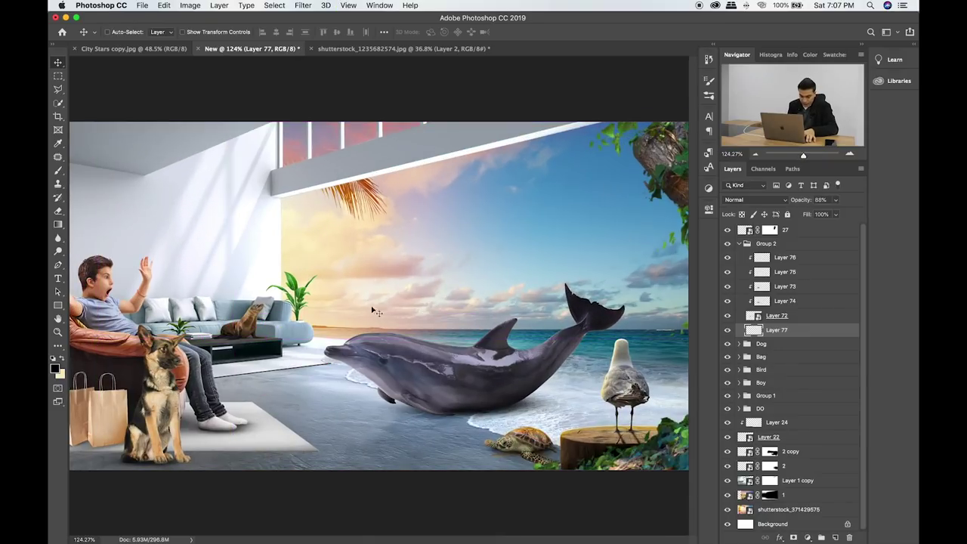
# Drag the seal image Layer 0.png from the Items folder into the composite.
pyautogui.hotkey('alt', 'Tab')
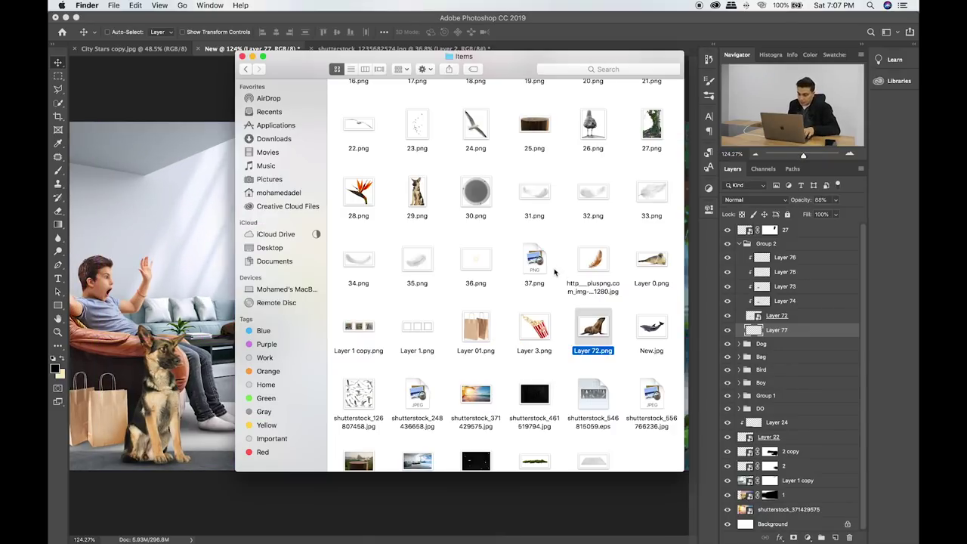
pyautogui.scroll(-1, 556, 371)
pyautogui.scroll(3, 556, 371)
pyautogui.click(642, 352)
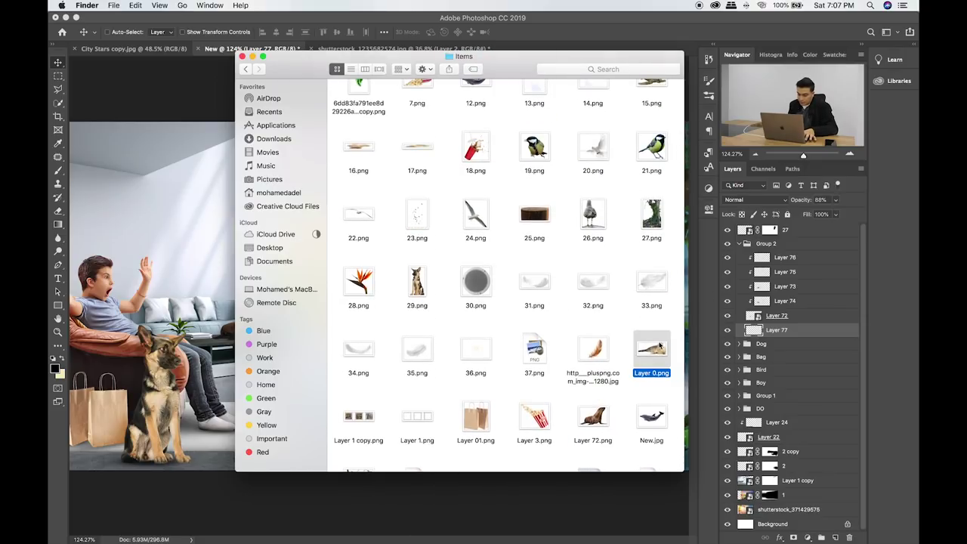
pyautogui.moveTo(652, 349); pyautogui.dragTo(153, 334)
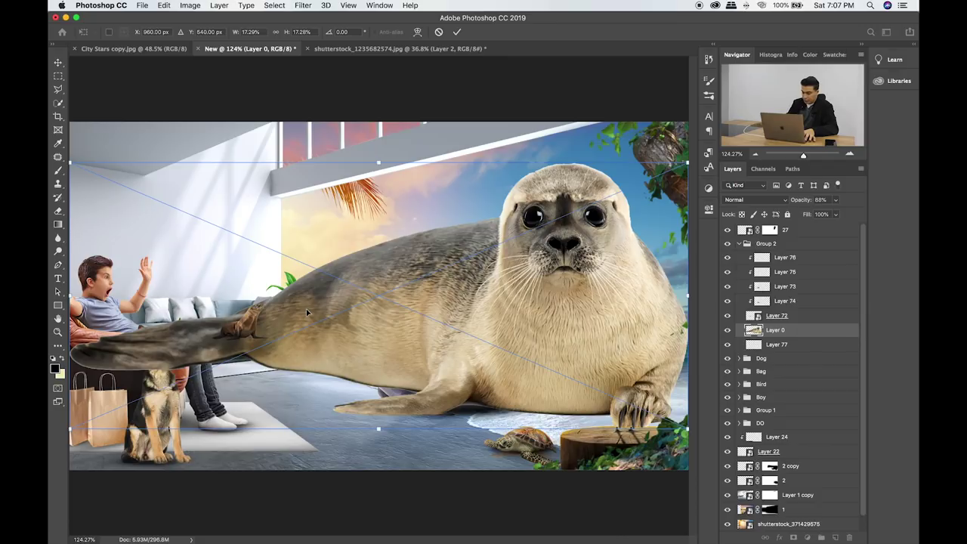
# Commit the placed seal, rename the sea lion group 'Sea dog', and group the seal layer.
pyautogui.press('Return')
pyautogui.moveTo(777, 331); pyautogui.dragTo(765, 237)
pyautogui.click(739, 258)
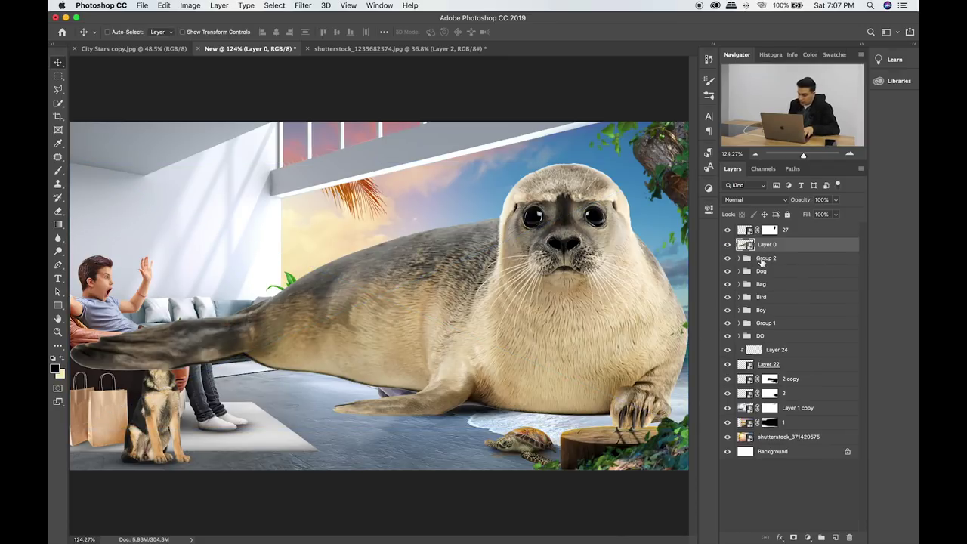
pyautogui.doubleClick(765, 259)
pyautogui.write('Sea')
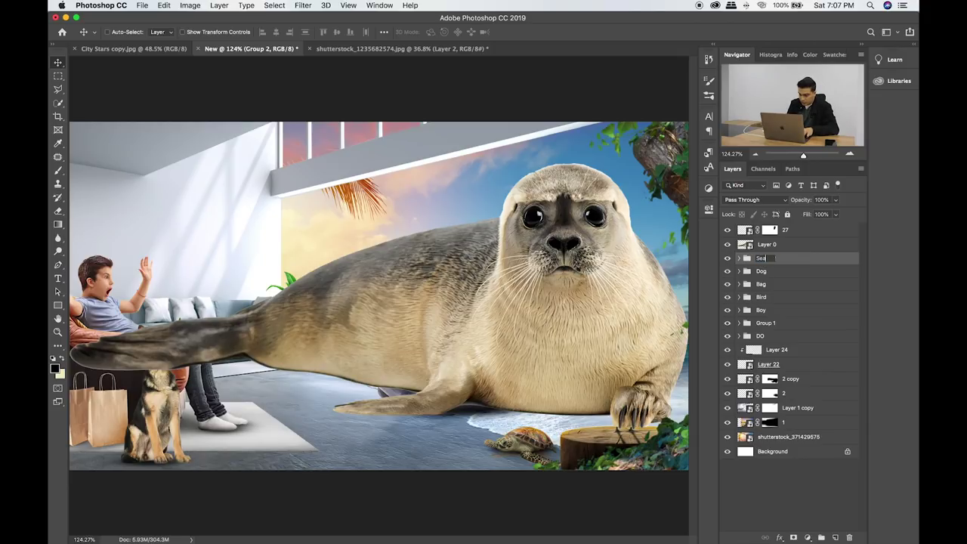
pyautogui.write(' dog')
pyautogui.press('Return')
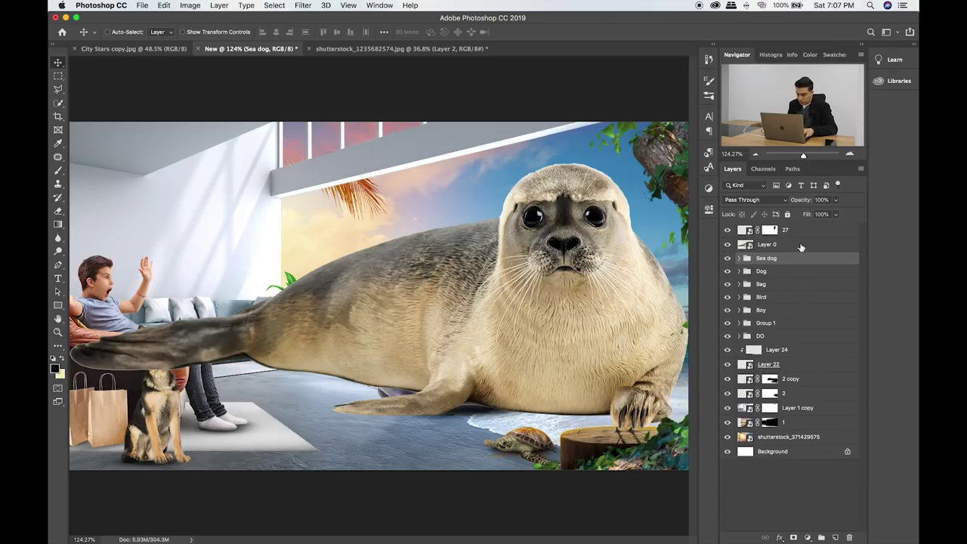
pyautogui.doubleClick(801, 247)
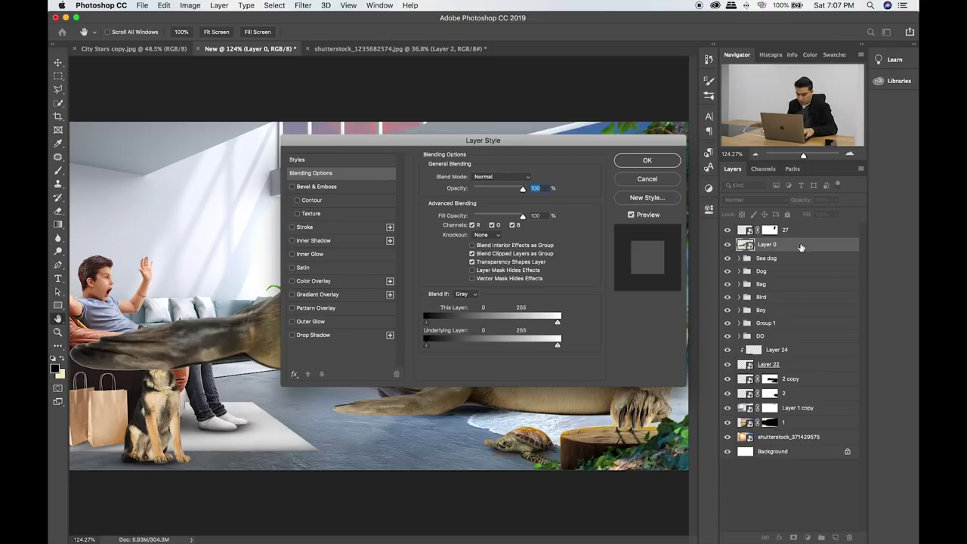
pyautogui.click(657, 180)
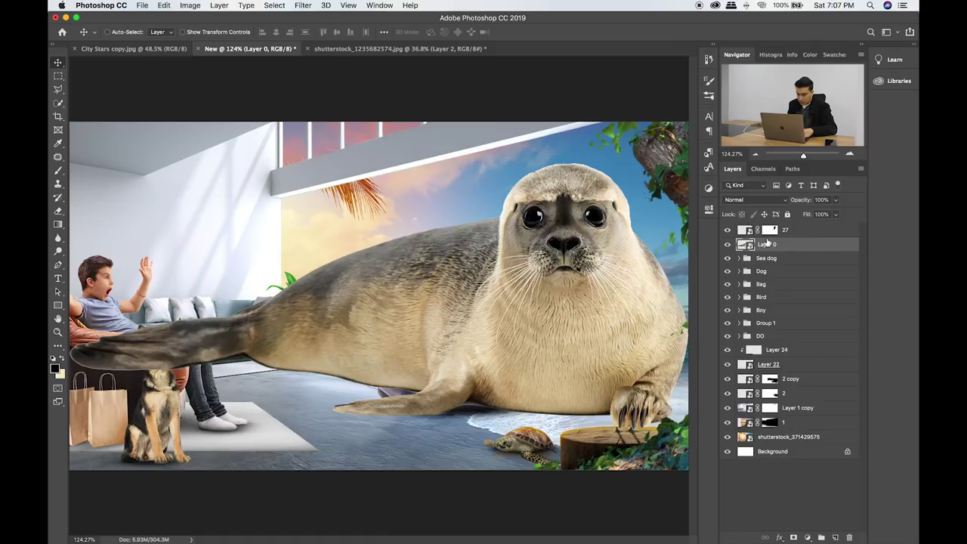
pyautogui.hotkey('ctrl', 'g')
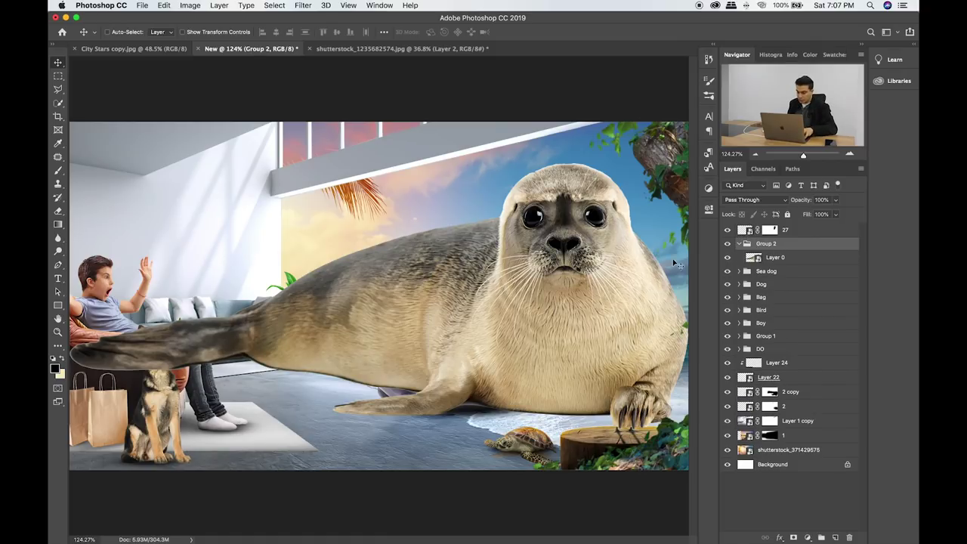
# Shrink the seal to a small size and move it beside the coffee table.
pyautogui.click(789, 263)
pyautogui.hotkey('ctrl', 't')
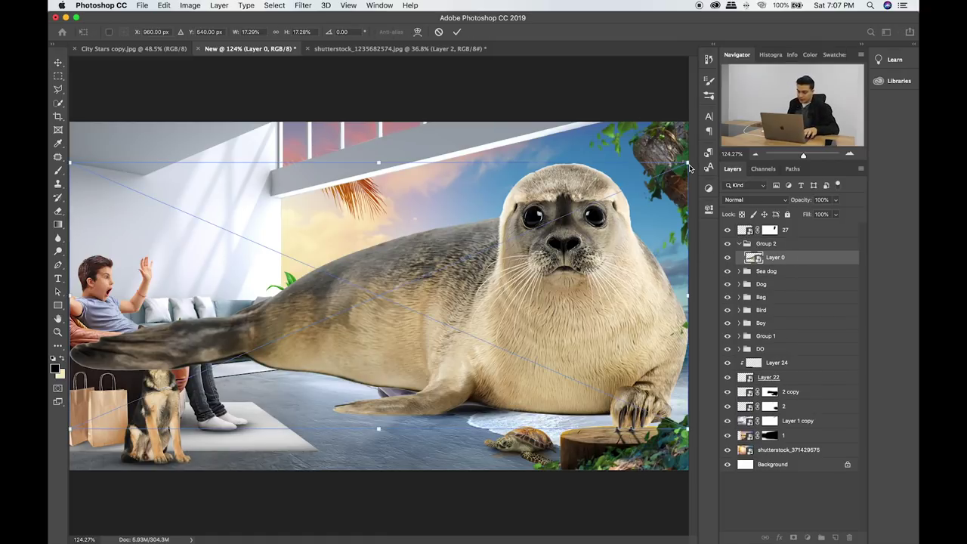
pyautogui.moveTo(687, 163)
pyautogui.mouseDown()
pyautogui.moveTo(342, 323)
pyautogui.moveTo(260, 346)
pyautogui.moveTo(404, 291)
pyautogui.moveTo(309, 304)
pyautogui.mouseUp()
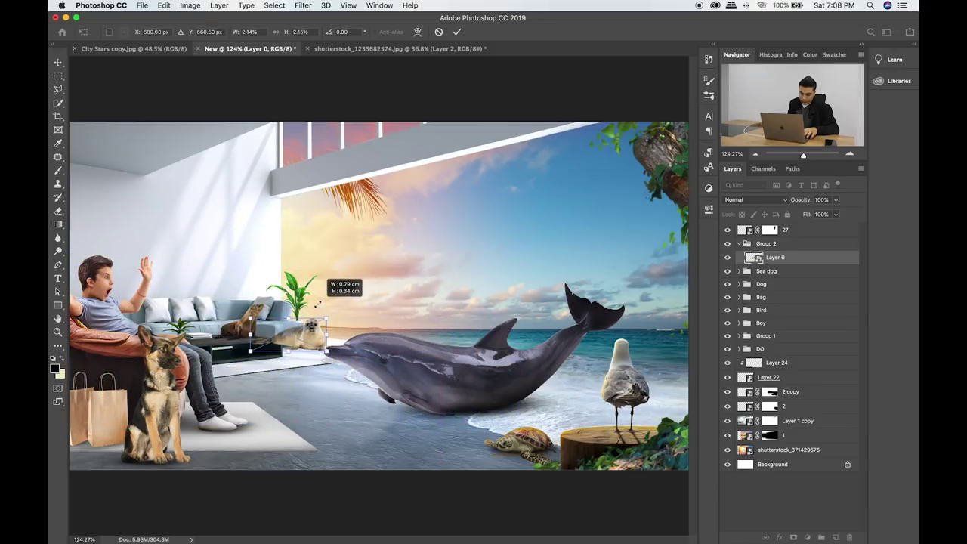
pyautogui.press('Return')
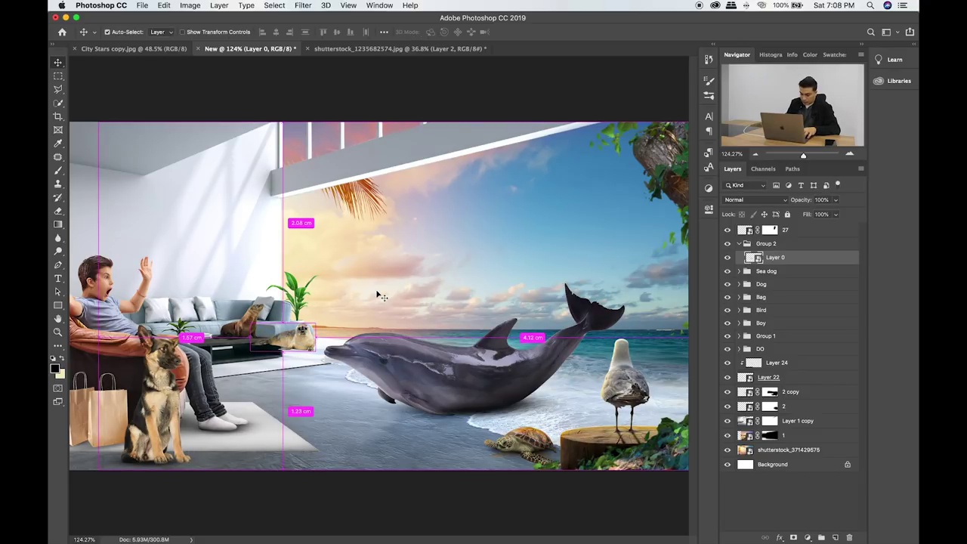
pyautogui.scroll(5, 381, 296)
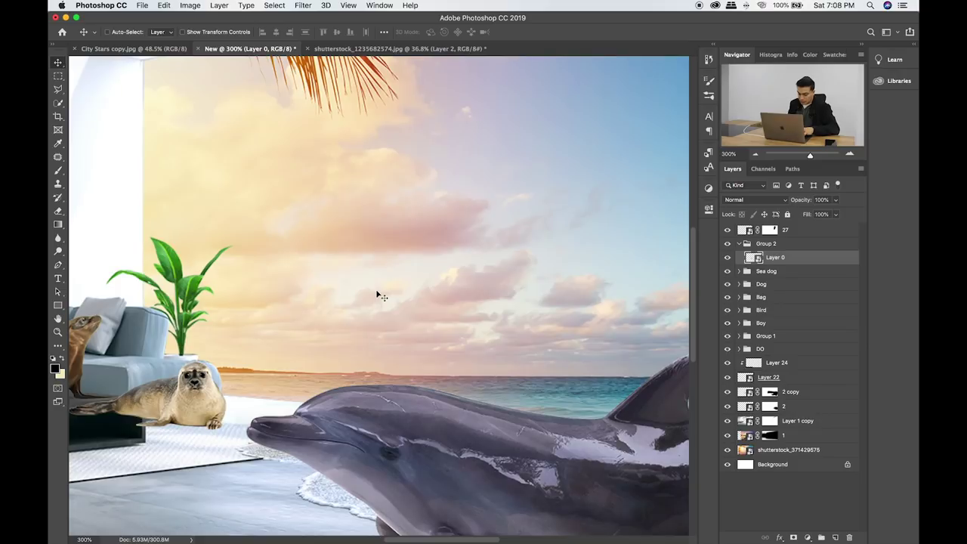
pyautogui.scroll(2, 337, 302)
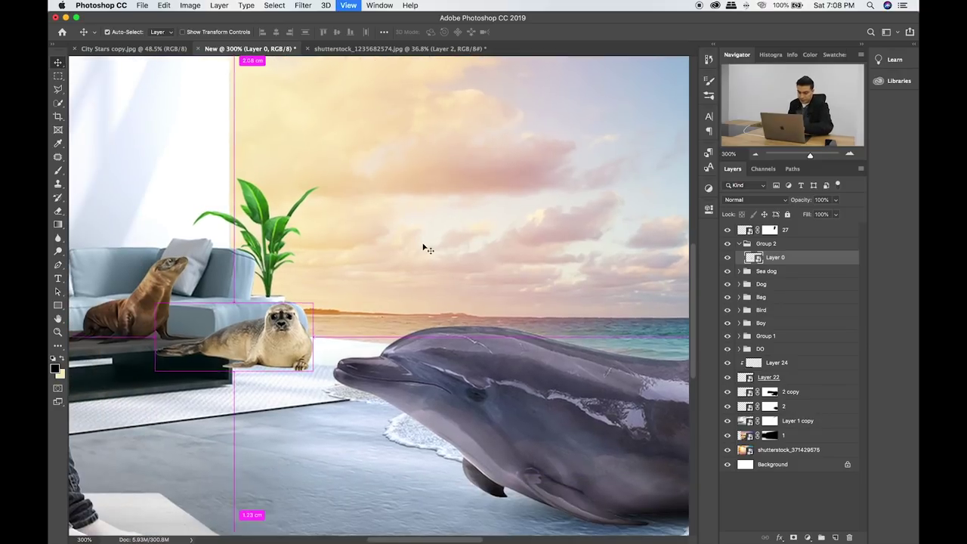
pyautogui.scroll(1, 411, 292)
pyautogui.moveTo(411, 293); pyautogui.dragTo(498, 238)
pyautogui.moveTo(333, 311); pyautogui.dragTo(369, 287)
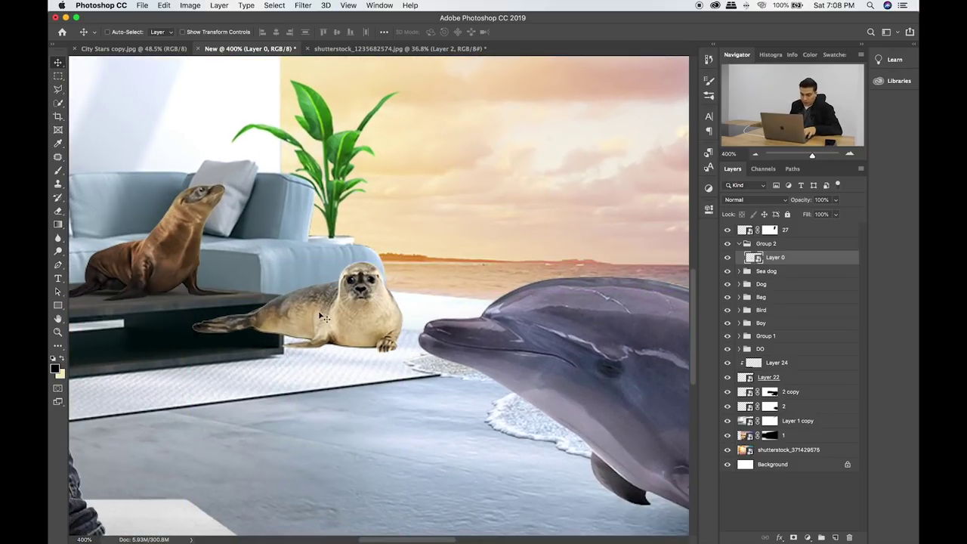
# Slightly resize the seal again to fine-tune its fit beside the table.
pyautogui.hotkey('ctrl', 't')
pyautogui.moveTo(402, 261); pyautogui.dragTo(391, 268)
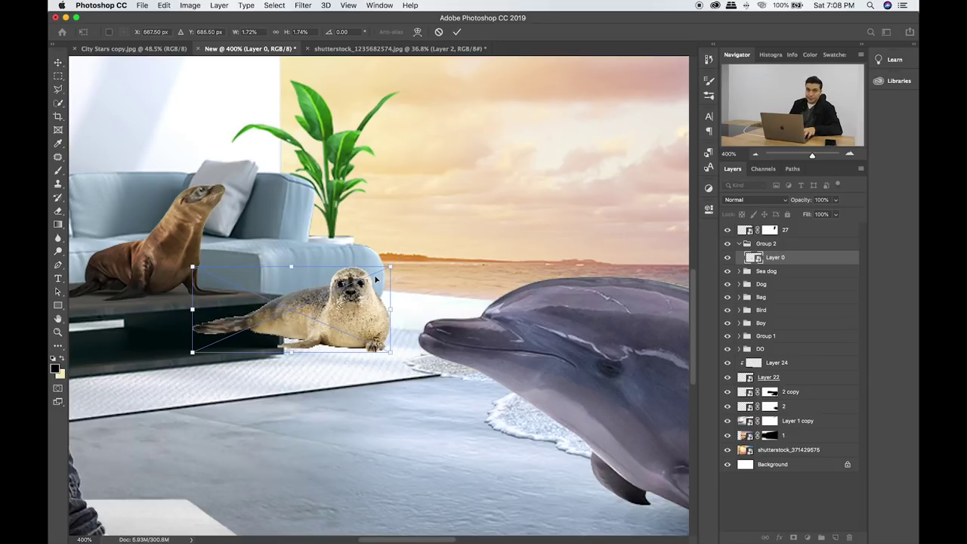
pyautogui.press('Return')
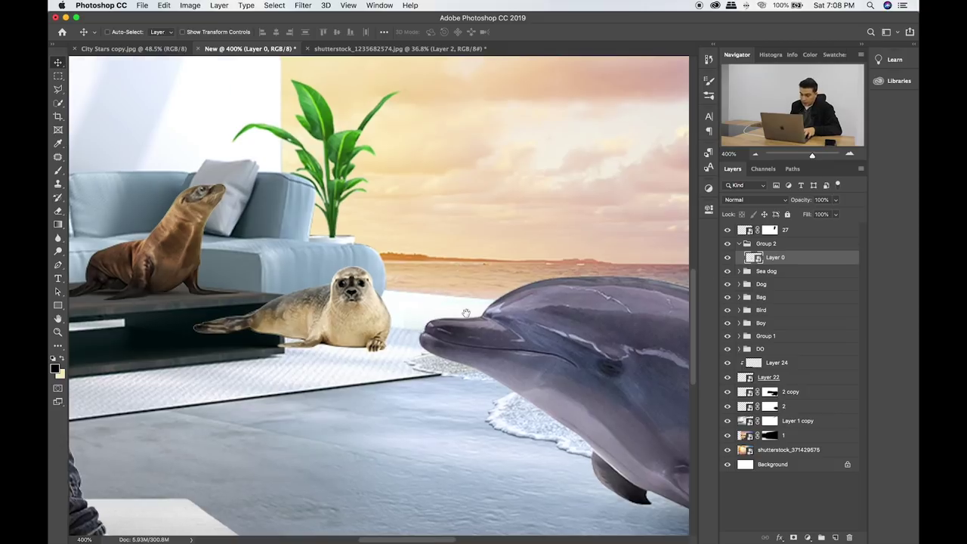
pyautogui.hscroll(-5, 378, 295)
pyautogui.moveTo(431, 261); pyautogui.dragTo(436, 284)
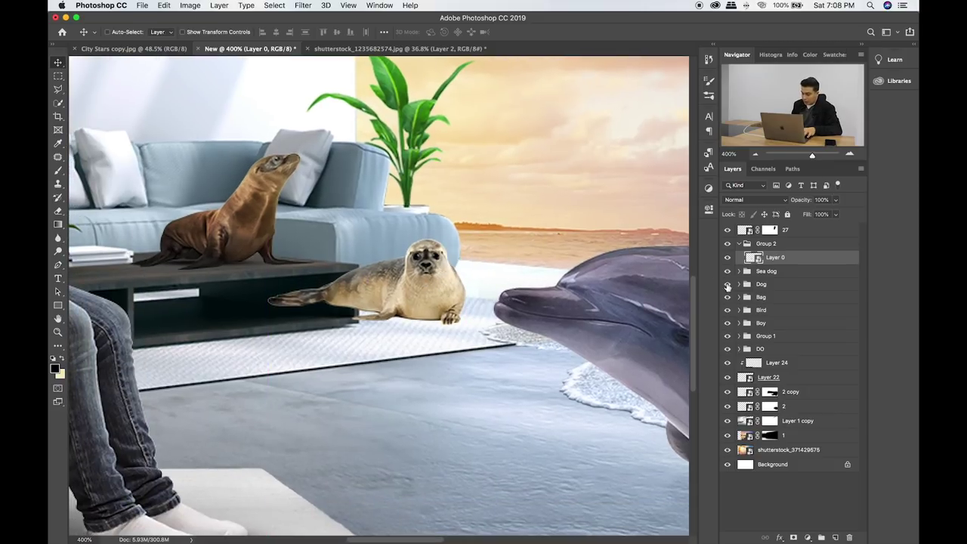
# Mask the seal's tail by painting black inside a rectangular selection of the coffee table.
pyautogui.click(793, 538)
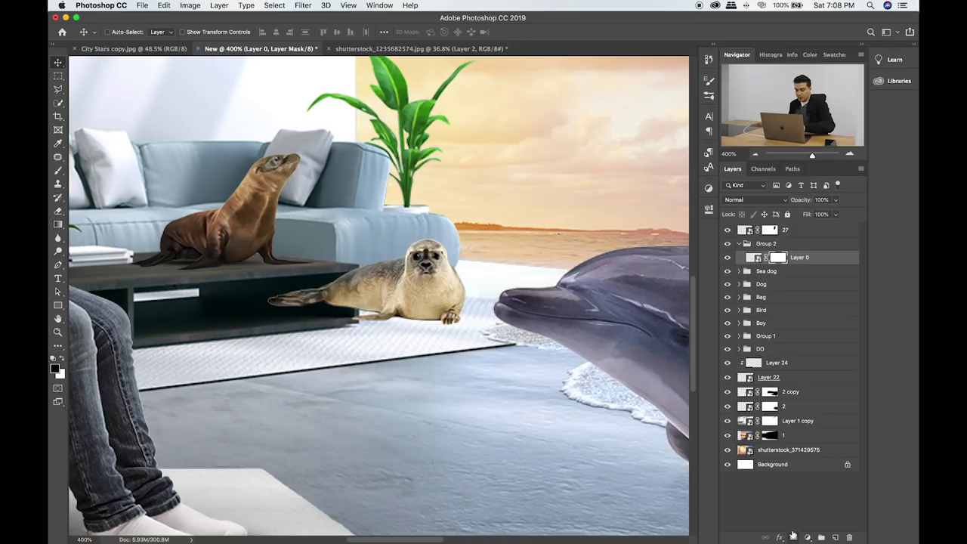
pyautogui.press('m')
pyautogui.moveTo(359, 261); pyautogui.dragTo(278, 351)
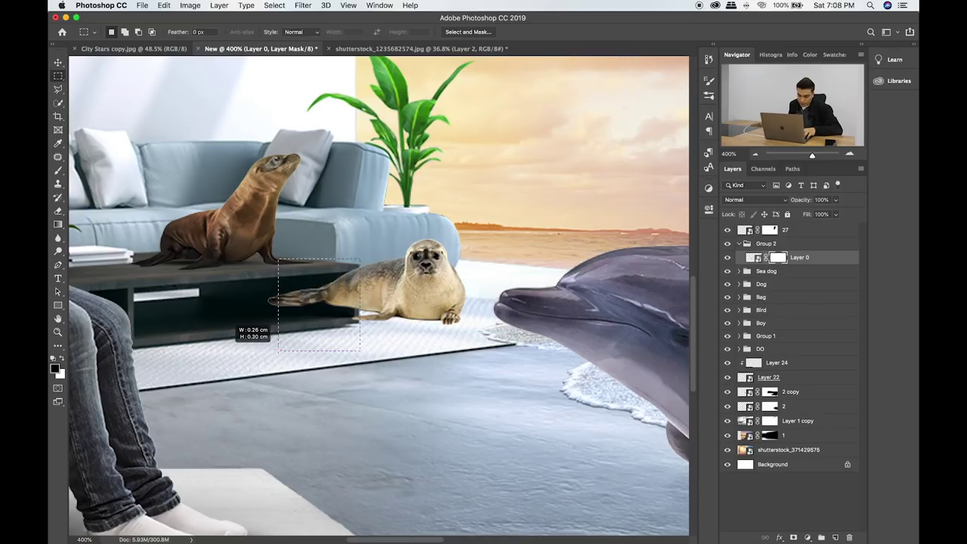
pyautogui.press('shift')
pyautogui.moveTo(280, 271); pyautogui.dragTo(232, 327)
pyautogui.press('b')
pyautogui.moveTo(198, 272)
pyautogui.mouseDown()
pyautogui.moveTo(337, 273)
pyautogui.moveTo(272, 302)
pyautogui.mouseUp()
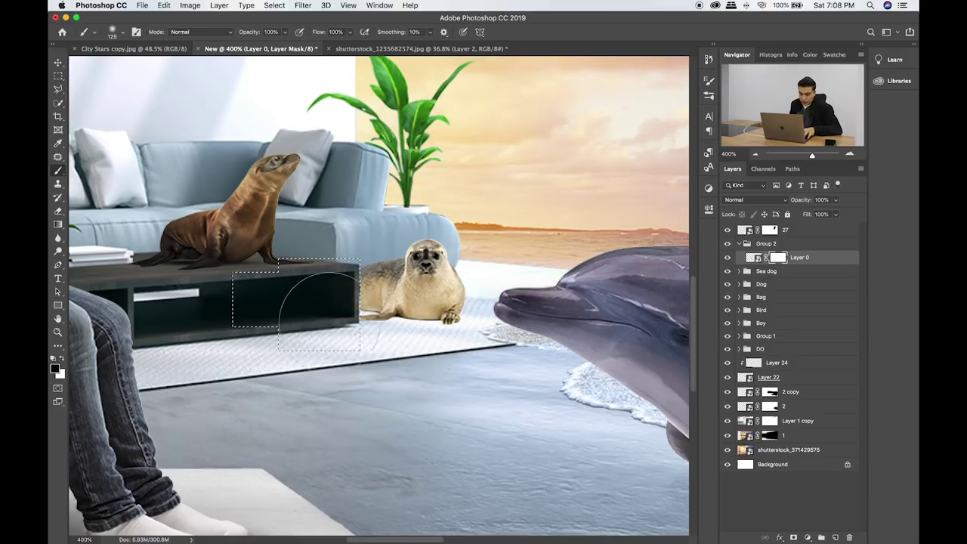
pyautogui.click(59, 75)
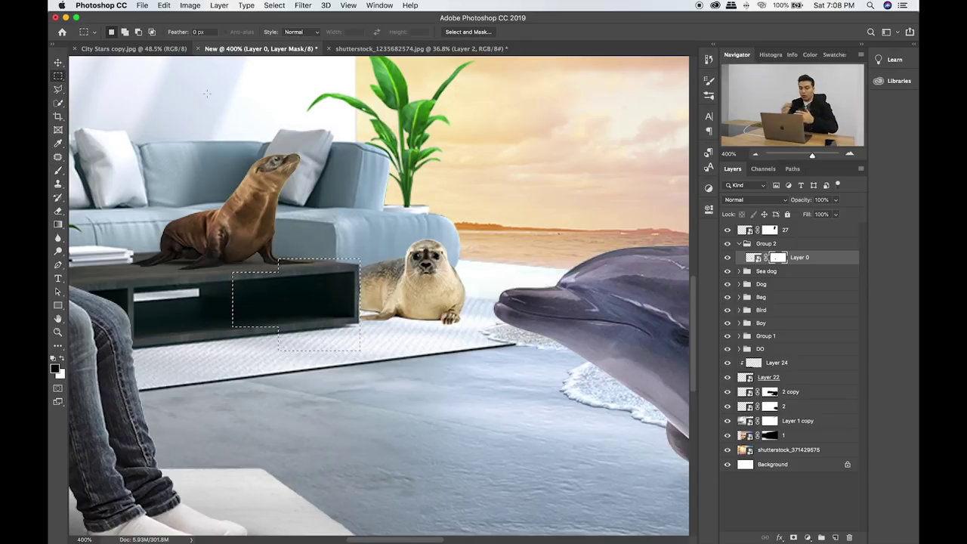
pyautogui.click(279, 118)
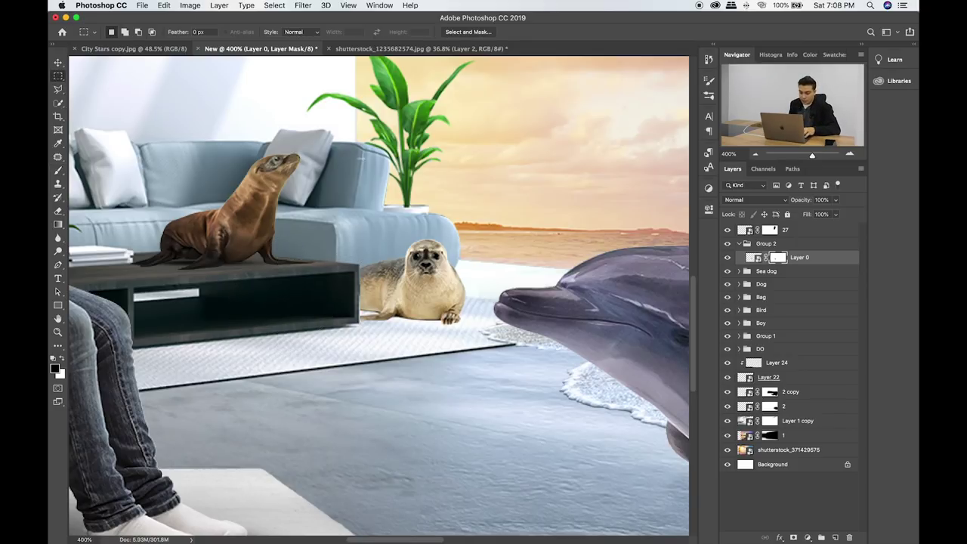
pyautogui.click(757, 259)
pyautogui.press('v')
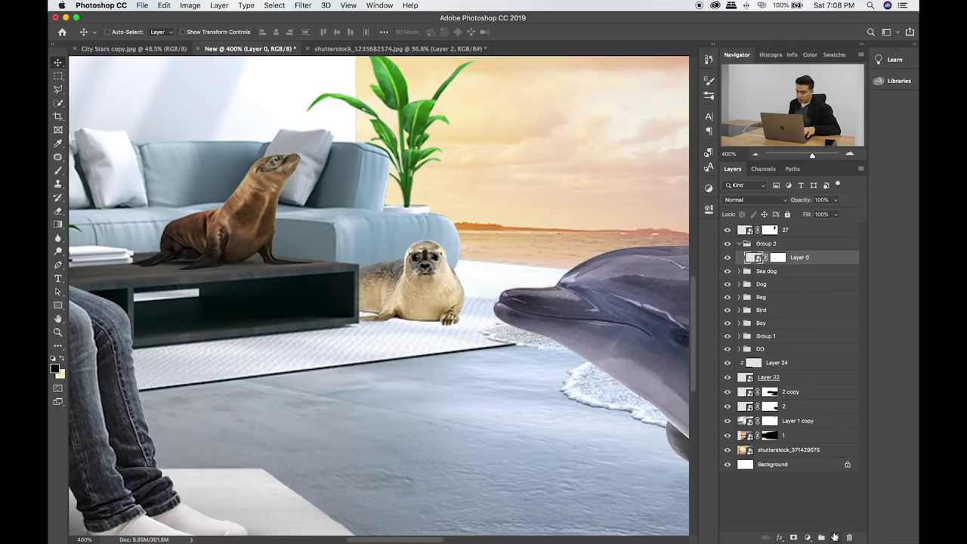
# Add Layer 78 clipped to the seal, paint dark shading, and blend it in Overlay.
pyautogui.click(835, 537)
pyautogui.keyDown('alt'); pyautogui.click(805, 260); pyautogui.keyUp('alt')
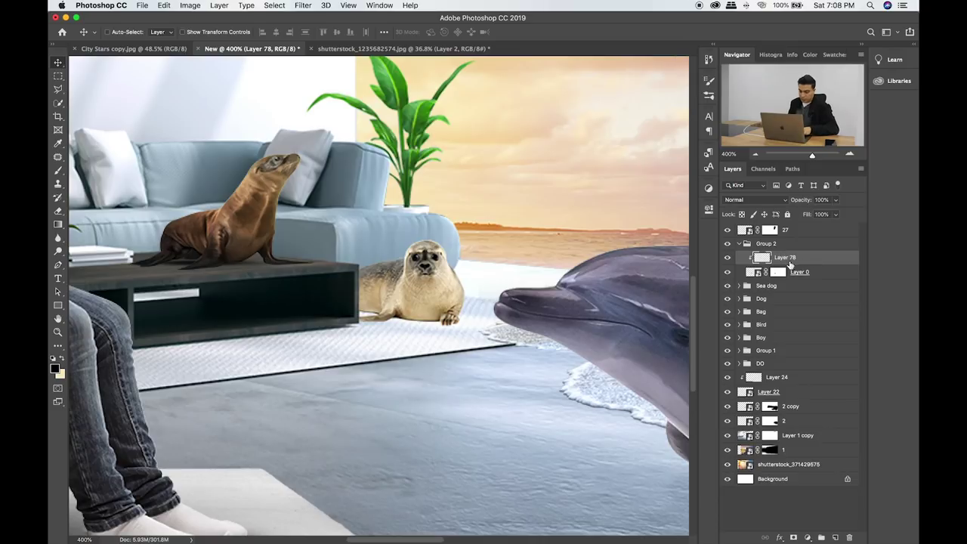
pyautogui.press('b')
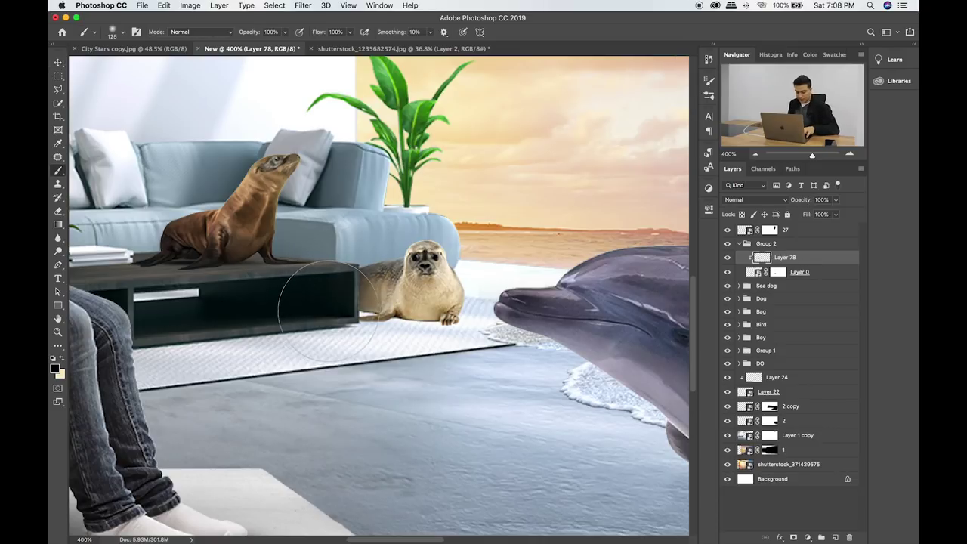
pyautogui.press('[')
pyautogui.press('[')
pyautogui.press('[')
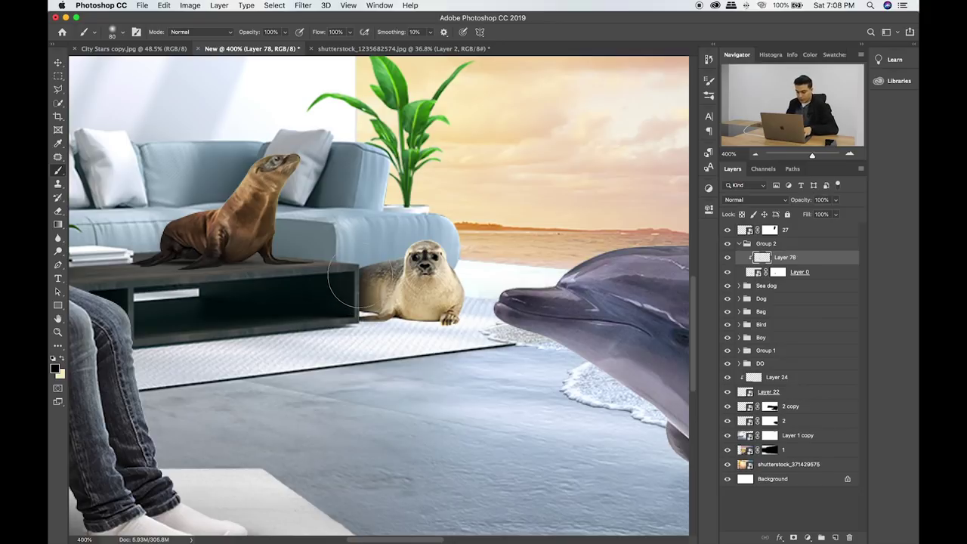
pyautogui.press('v')
pyautogui.hotkey('shift', 'alt', 'm')
pyautogui.hotkey('shift', '+')
pyautogui.hotkey('shift', '+')
pyautogui.hotkey('shift', '+')
pyautogui.hotkey('shift', '+')
pyautogui.hotkey('shift', '+')
pyautogui.hotkey('shift', '+')
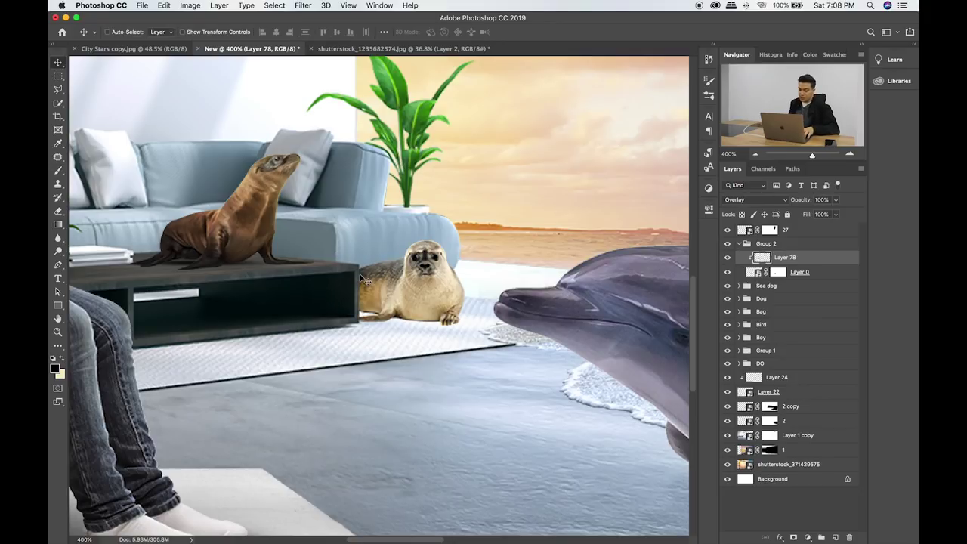
pyautogui.click(816, 276)
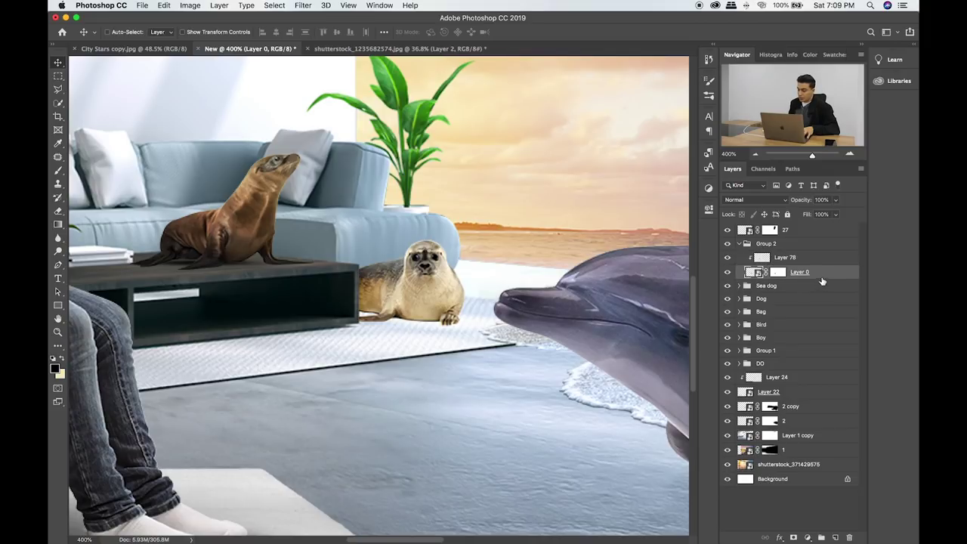
# Paint a soft black blob on a new layer and squash it into a thin shadow under the seal.
pyautogui.click(835, 537)
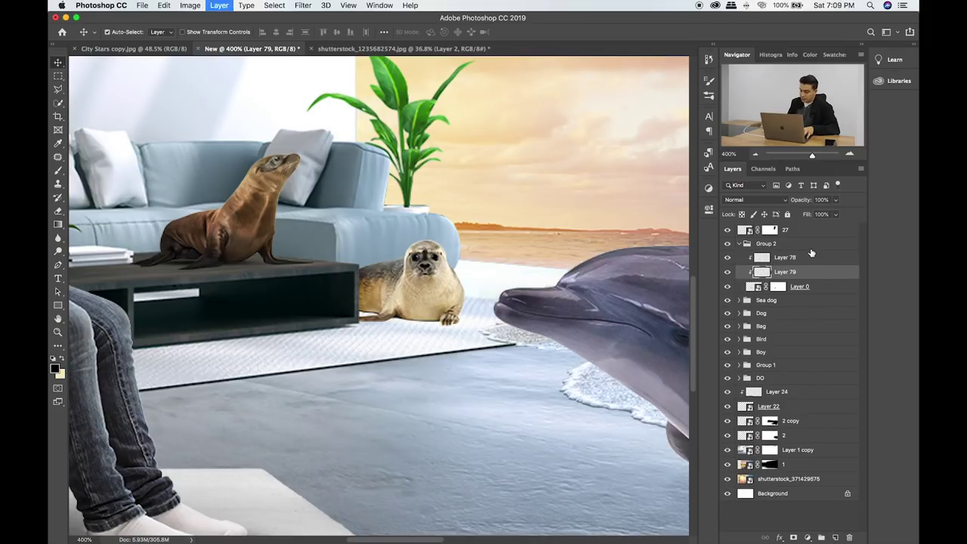
pyautogui.press('b')
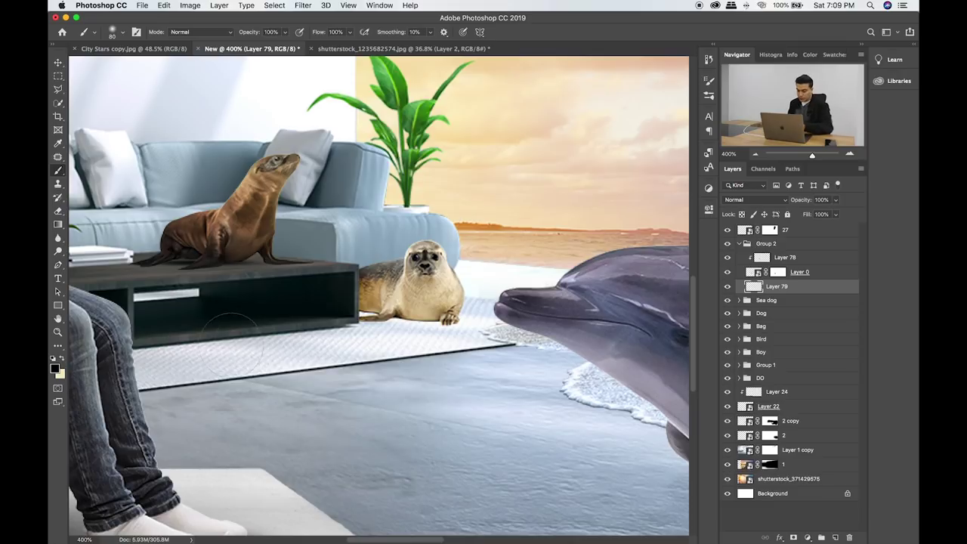
pyautogui.moveTo(303, 332); pyautogui.dragTo(321, 325)
pyautogui.click(321, 325)
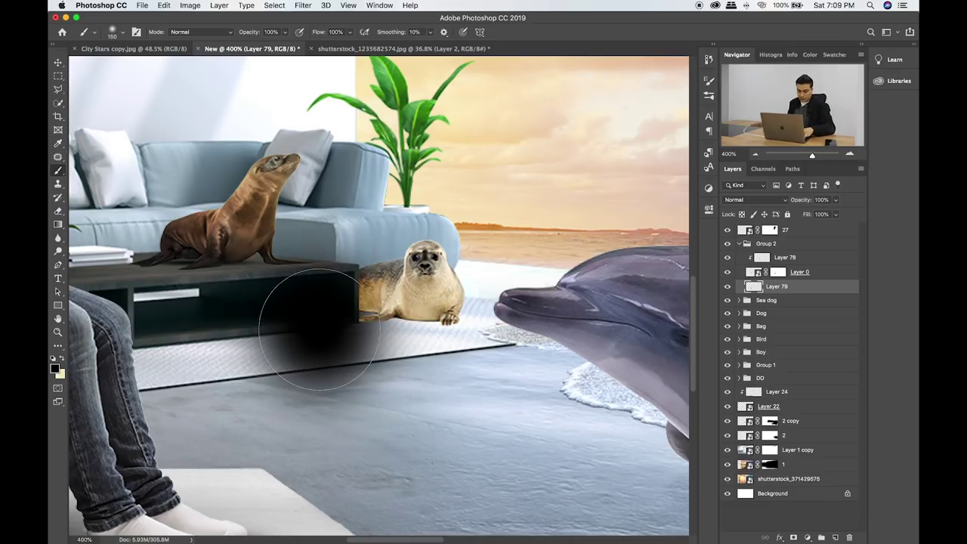
pyautogui.hotkey('ctrl', 't')
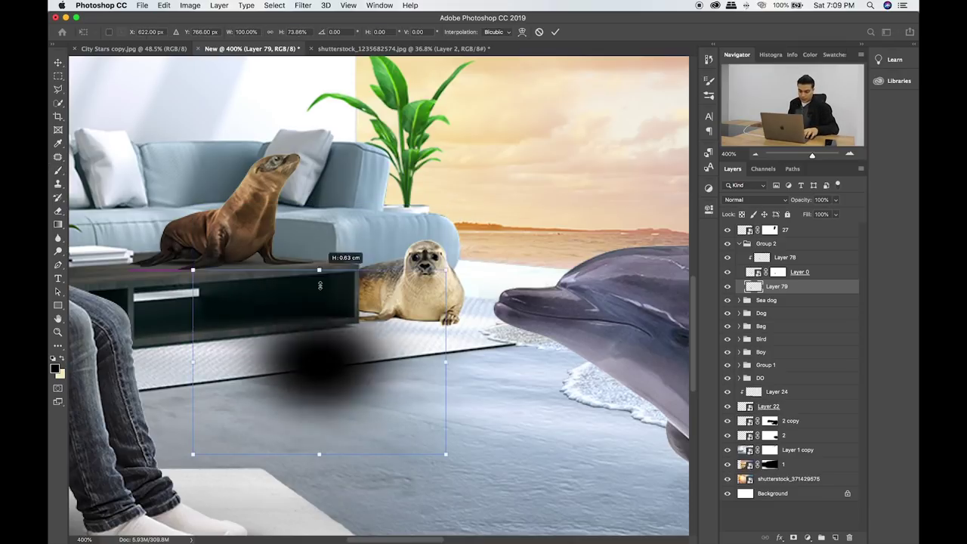
pyautogui.moveTo(319, 205)
pyautogui.mouseDown()
pyautogui.moveTo(319, 418)
pyautogui.moveTo(401, 366)
pyautogui.moveTo(414, 317)
pyautogui.mouseUp()
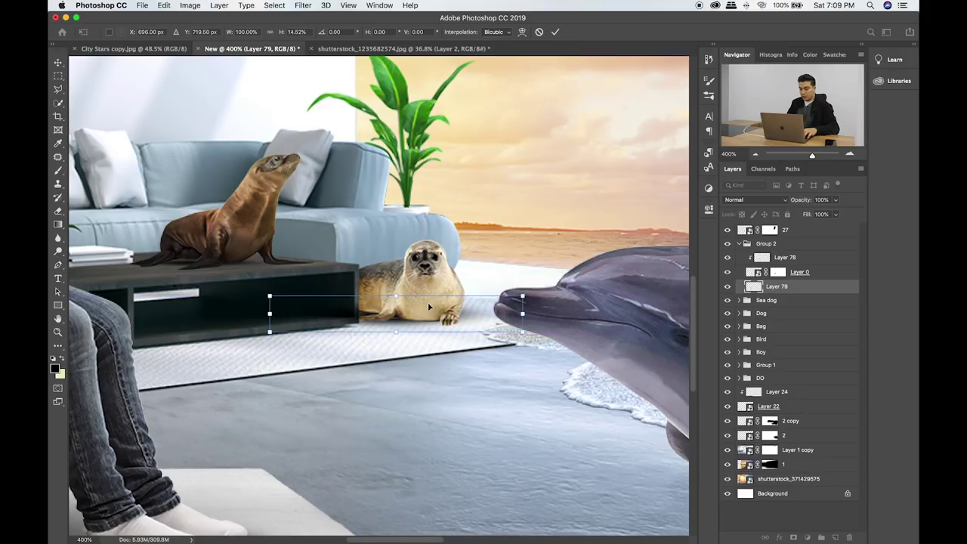
pyautogui.press('Return')
pyautogui.press('b')
pyautogui.press('v')
pyautogui.moveTo(428, 304)
pyautogui.mouseDown()
pyautogui.moveTo(426, 318)
pyautogui.moveTo(432, 314)
pyautogui.mouseUp()
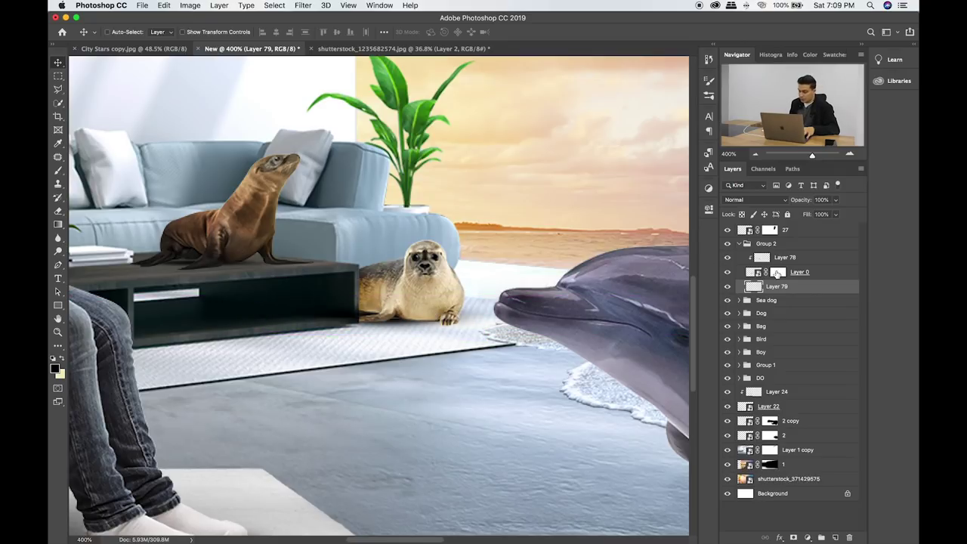
# Copy the seal's mask onto the shadow layer and ready a small white brush to refine it.
pyautogui.moveTo(777, 272); pyautogui.dragTo(778, 288)
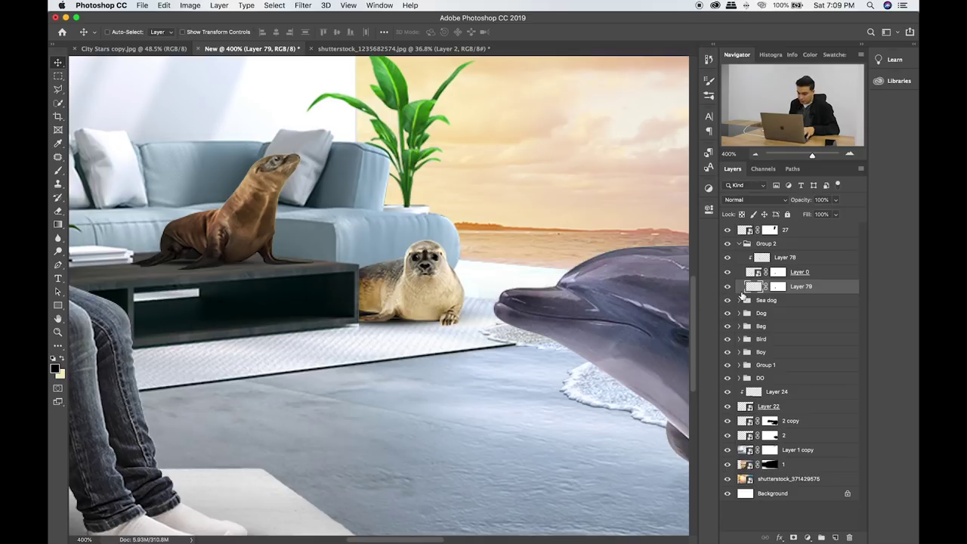
pyautogui.click(778, 287)
pyautogui.press('b')
pyautogui.press('d')
pyautogui.press('[')
pyautogui.press('[')
pyautogui.press('[')
pyautogui.press('[')
pyautogui.press('[')
pyautogui.press('[')
pyautogui.press('[')
pyautogui.press('[')
pyautogui.press('[')
pyautogui.press('[')
pyautogui.press('[')
pyautogui.press('[')
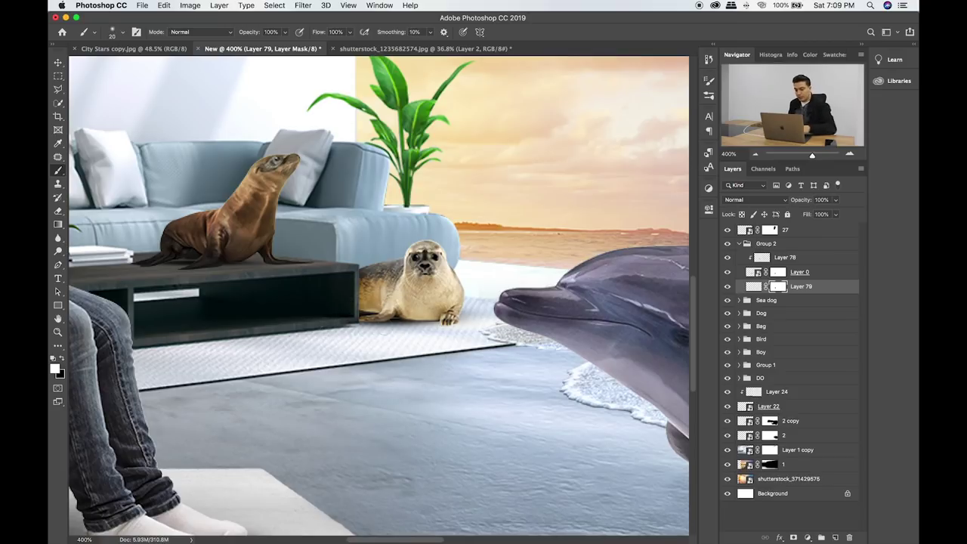
pyautogui.click(801, 271)
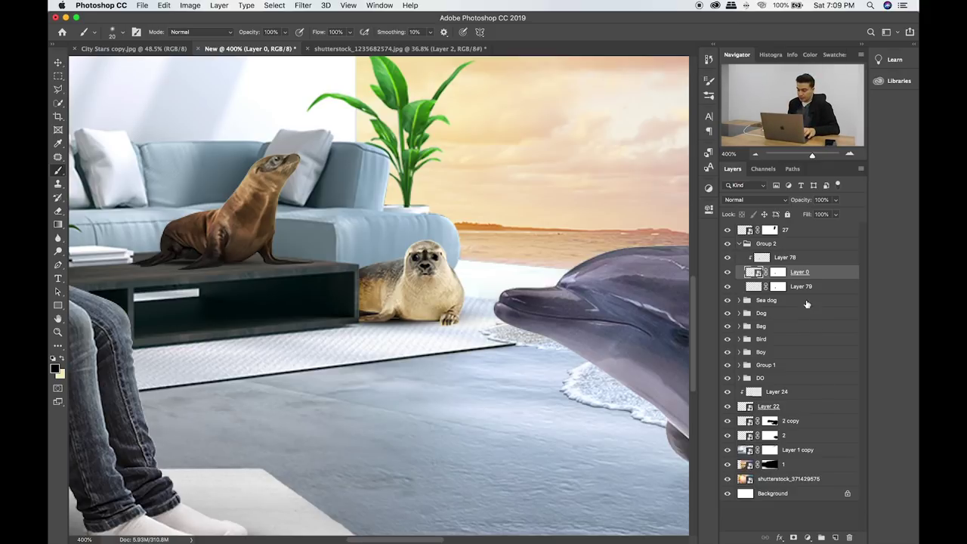
# Paint sampled cream over the seal's head on new Layer 80 set to Soft Light.
pyautogui.click(836, 537)
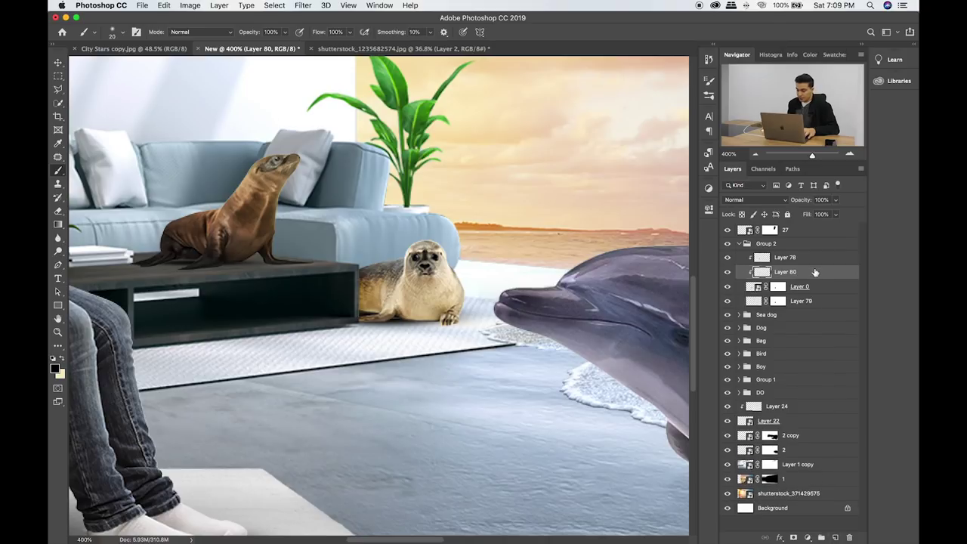
pyautogui.moveTo(816, 272); pyautogui.dragTo(801, 254)
pyautogui.keyDown('alt'); pyautogui.click(462, 262); pyautogui.keyUp('alt')
pyautogui.press(']')
pyautogui.press(']')
pyautogui.press(']')
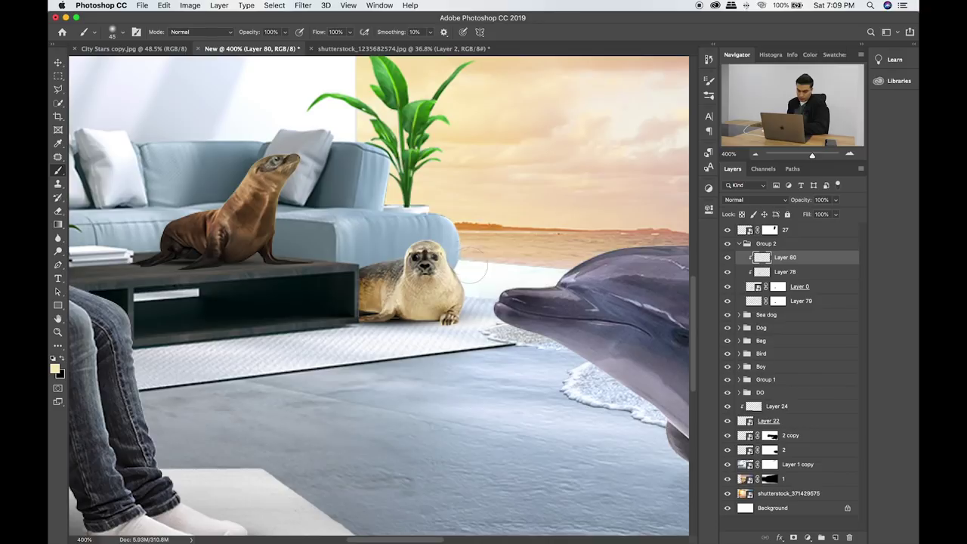
pyautogui.moveTo(437, 255); pyautogui.dragTo(414, 248)
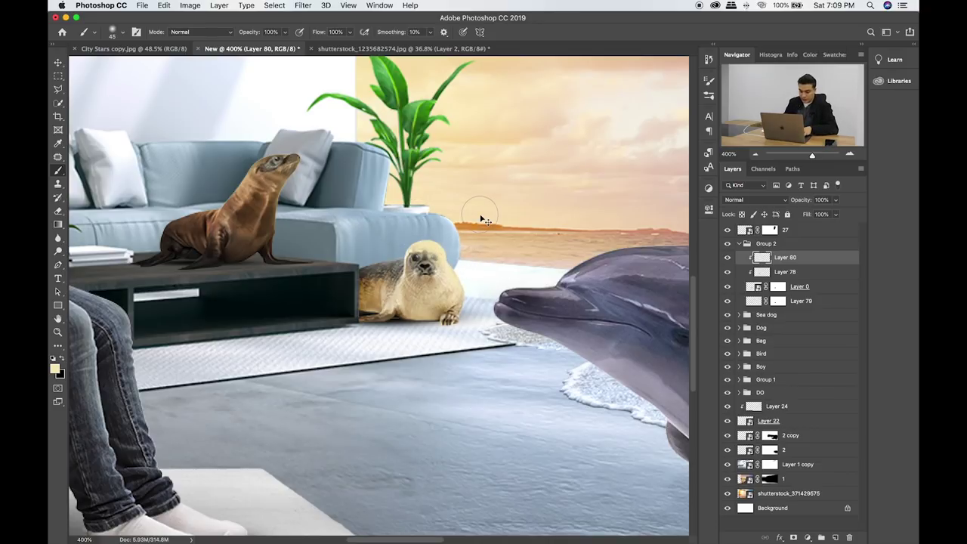
pyautogui.press('v')
pyautogui.hotkey('shift', '+')
pyautogui.hotkey('shift', '+')
pyautogui.hotkey('shift', '+')
pyautogui.hotkey('shift', '+')
pyautogui.hotkey('shift', '+')
pyautogui.hotkey('shift', '+')
pyautogui.hotkey('shift', '+')
pyautogui.hotkey('shift', '+')
pyautogui.hotkey('shift', '+')
pyautogui.hotkey('shift', '+')
pyautogui.hotkey('shift', '+')
pyautogui.hotkey('shift', '+')
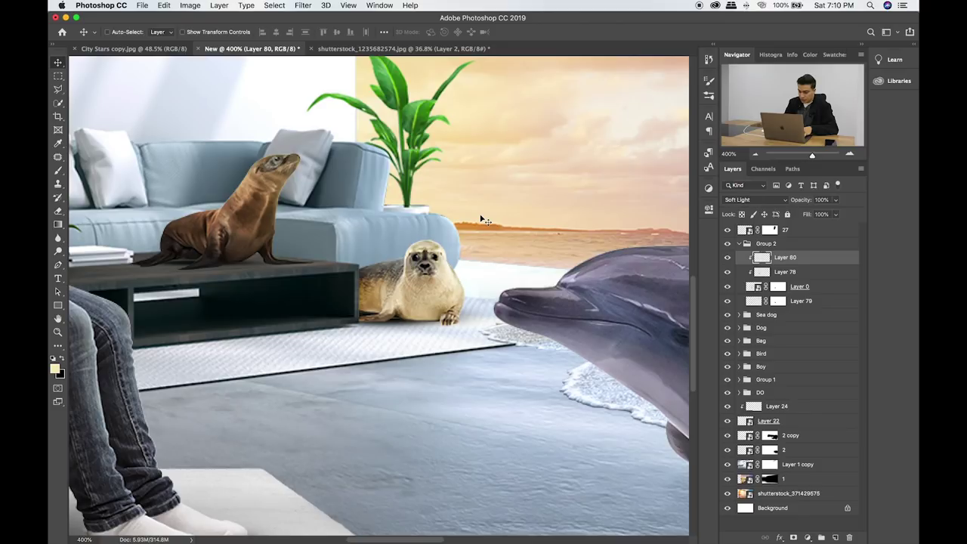
pyautogui.hotkey('shift', '+')
pyautogui.hotkey('shift', '-')
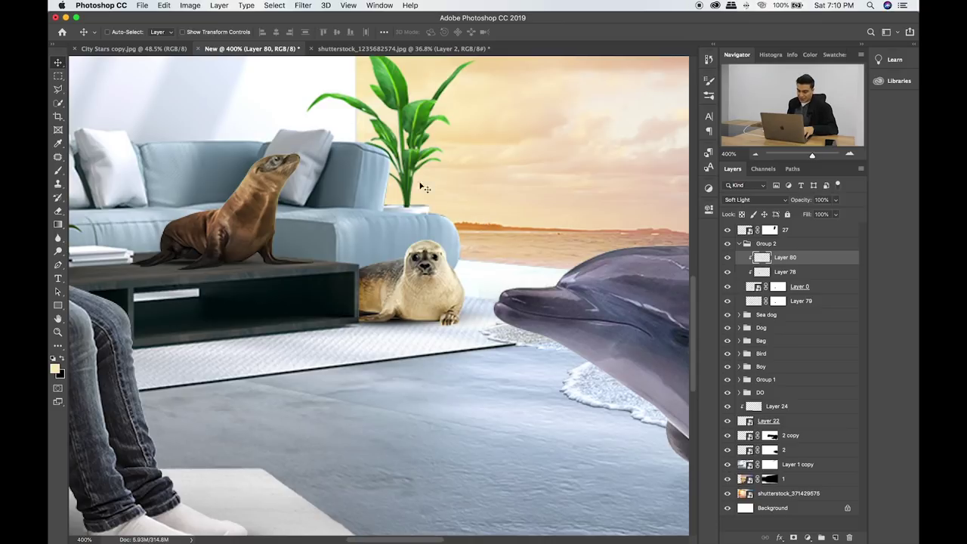
# Collapse the seal's group, rename it 'Sea dog 2', and toggle the room layer to compare.
pyautogui.moveTo(423, 187); pyautogui.dragTo(419, 210)
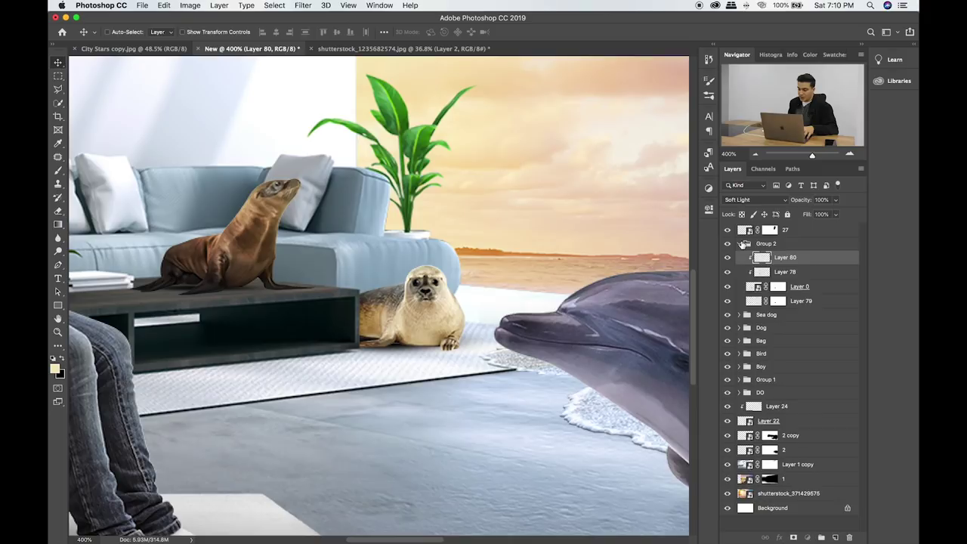
pyautogui.click(742, 244)
pyautogui.write('Sea dog')
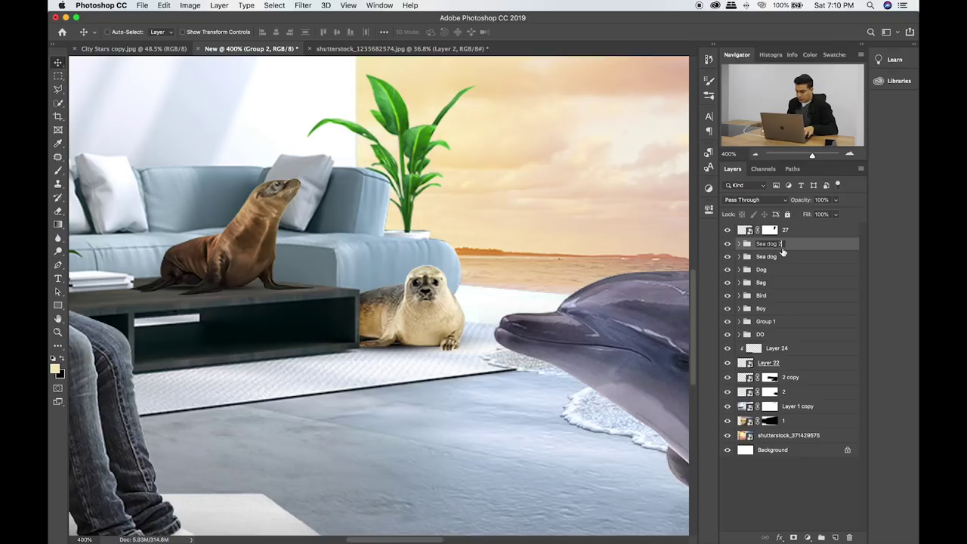
pyautogui.write('g 2')
pyautogui.press('Return')
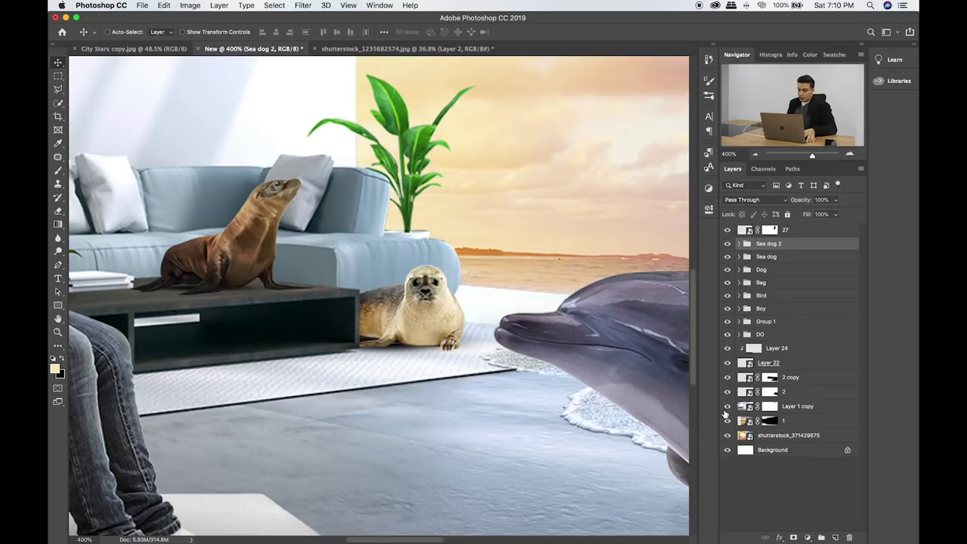
pyautogui.click(727, 407)
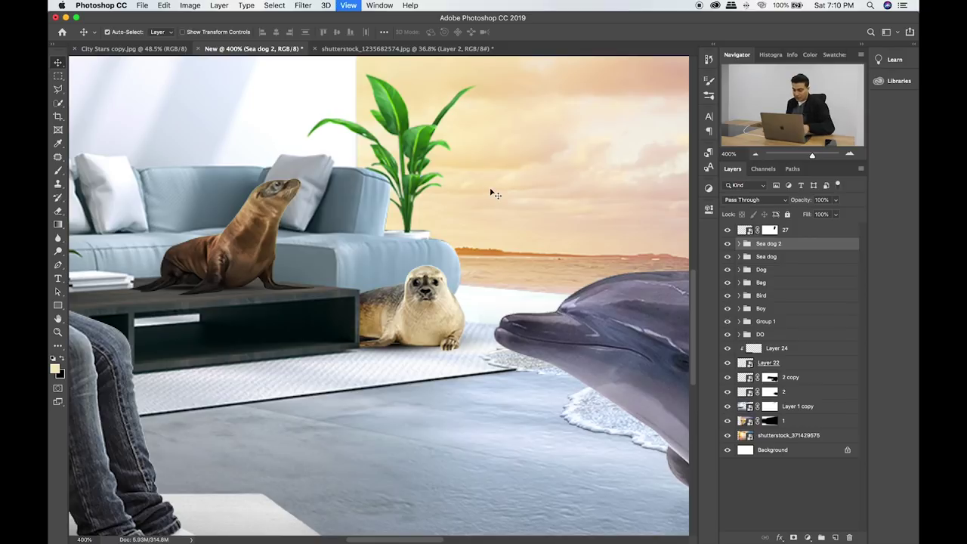
# Fit the canvas, then drag 36.png from the Items folder onto the composite and confirm it.
pyautogui.press('super+0')
pyautogui.press('super+Tab')
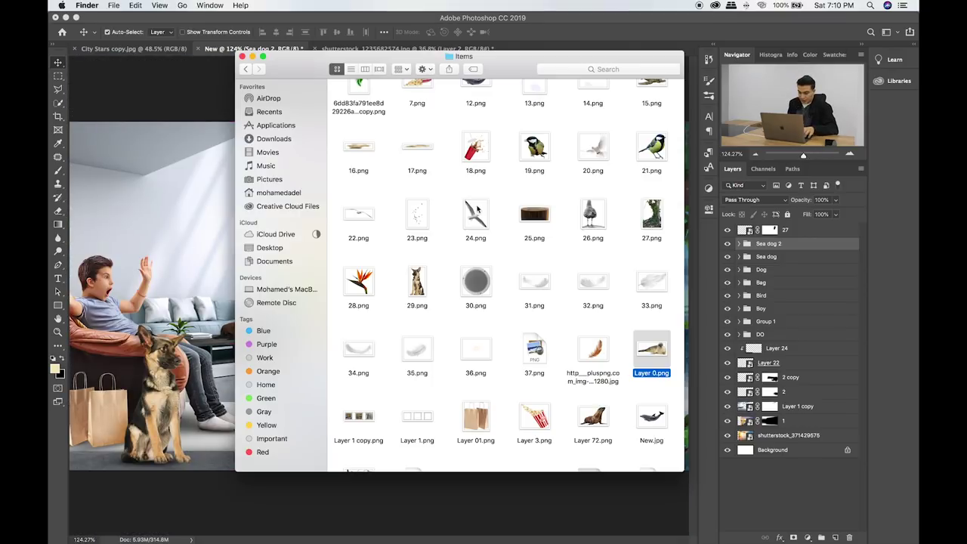
pyautogui.scroll(-2, 406, 274)
pyautogui.scroll(-3, 406, 275)
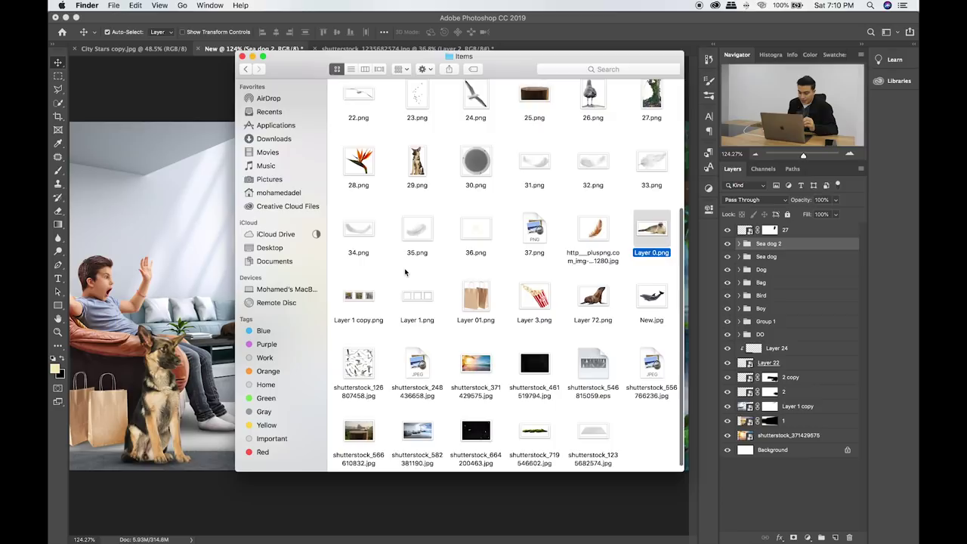
pyautogui.scroll(3, 500, 332)
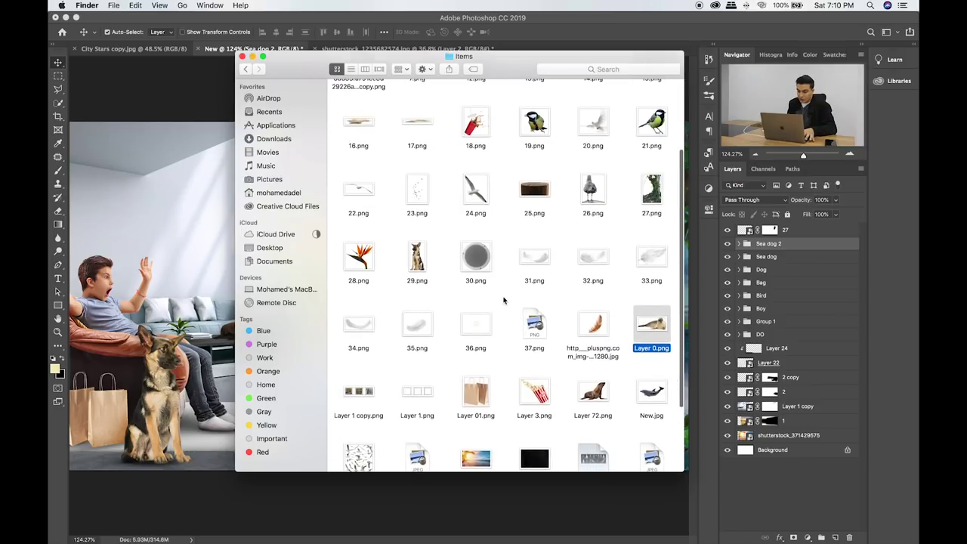
pyautogui.scroll(2, 484, 265)
pyautogui.scroll(2, 434, 197)
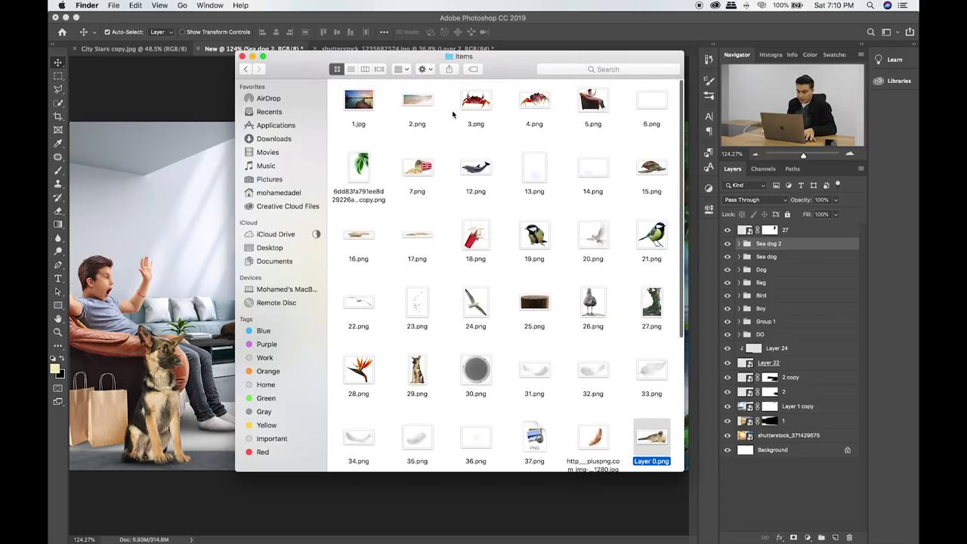
pyautogui.scroll(-1, 509, 222)
pyautogui.scroll(-1, 510, 223)
pyautogui.scroll(-1, 506, 249)
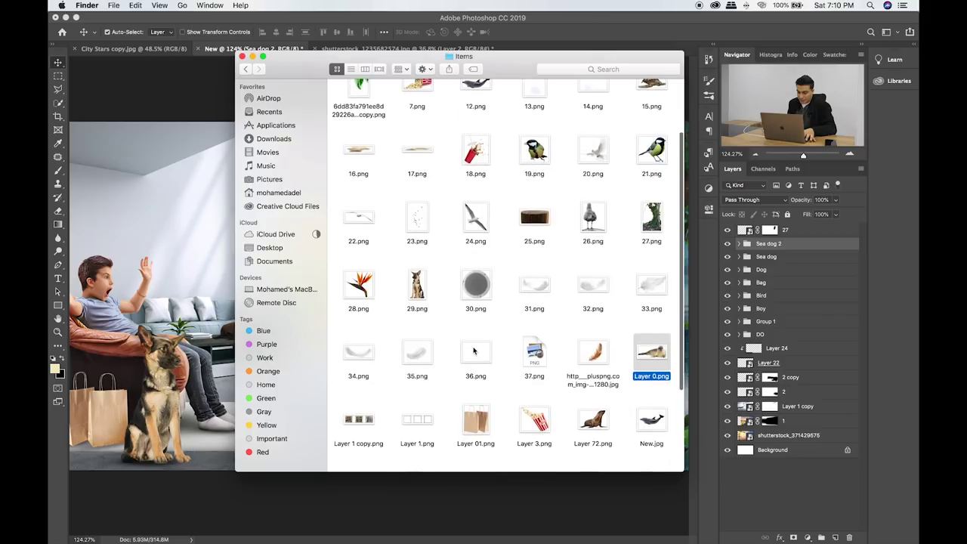
pyautogui.click(481, 353)
pyautogui.moveTo(480, 353); pyautogui.dragTo(460, 283)
pyautogui.press('Return')
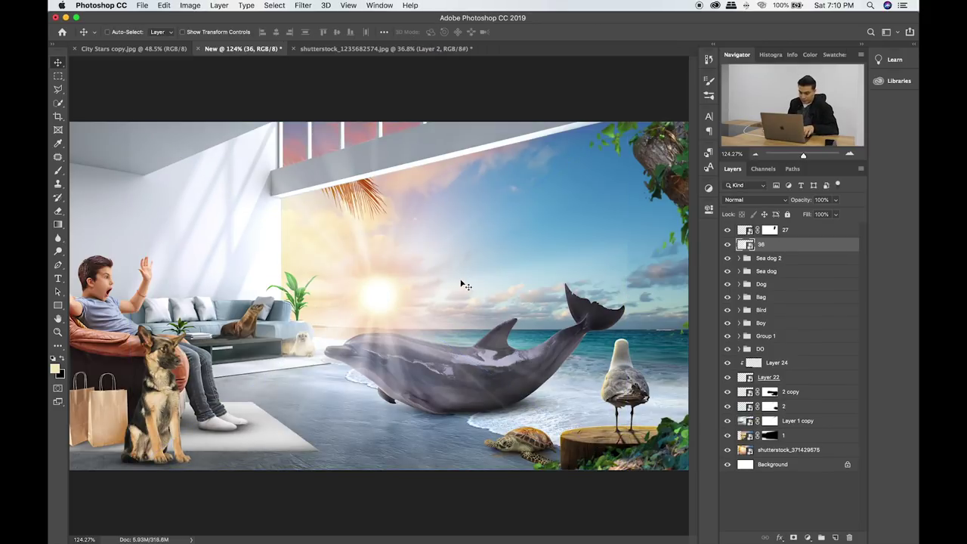
# Reposition the sun flare, move layer 36 lower in the stack, and enlarge it slightly.
pyautogui.moveTo(396, 283)
pyautogui.mouseDown()
pyautogui.moveTo(335, 253)
pyautogui.moveTo(344, 230)
pyautogui.mouseUp()
pyautogui.moveTo(795, 245); pyautogui.dragTo(791, 423)
pyautogui.moveTo(344, 252)
pyautogui.mouseDown()
pyautogui.moveTo(393, 198)
pyautogui.moveTo(394, 289)
pyautogui.moveTo(380, 243)
pyautogui.moveTo(373, 256)
pyautogui.moveTo(380, 251)
pyautogui.mouseUp()
pyautogui.hotkey('ctrl', 't')
pyautogui.moveTo(535, 103); pyautogui.dragTo(567, 60)
pyautogui.moveTo(521, 165); pyautogui.dragTo(539, 187)
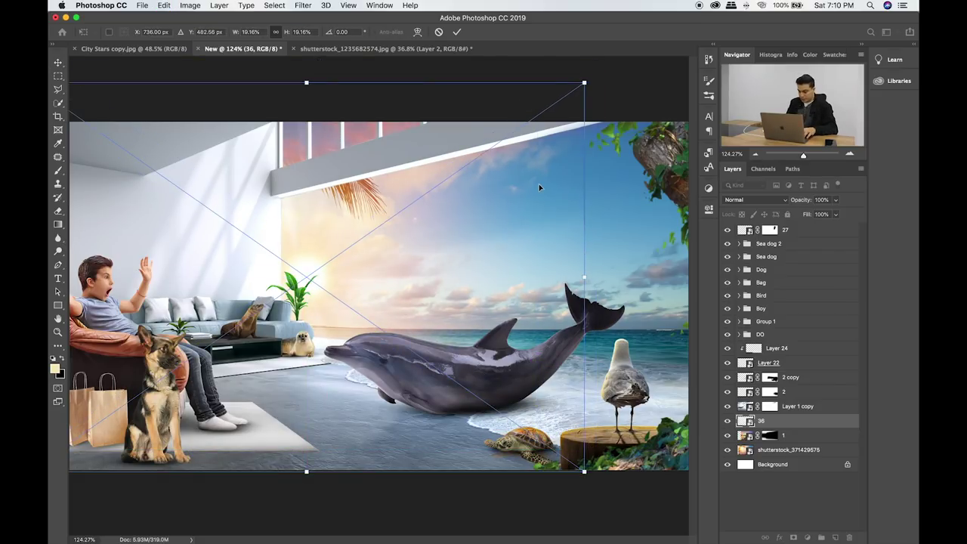
pyautogui.press('Return')
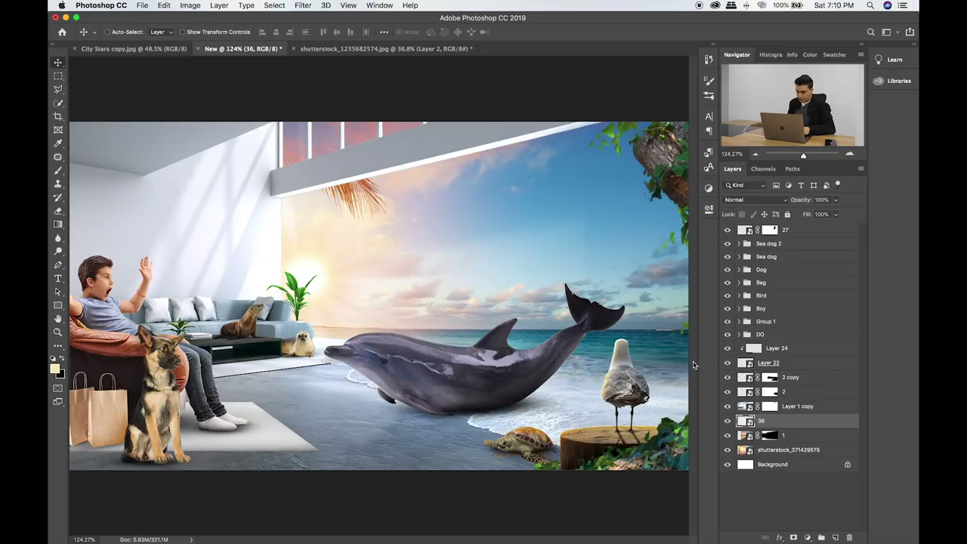
# Mask parts of the flare with a large black brush, reposition it, and add Layer 81 above Layer 1 copy.
pyautogui.click(794, 537)
pyautogui.press('d')
pyautogui.press('b')
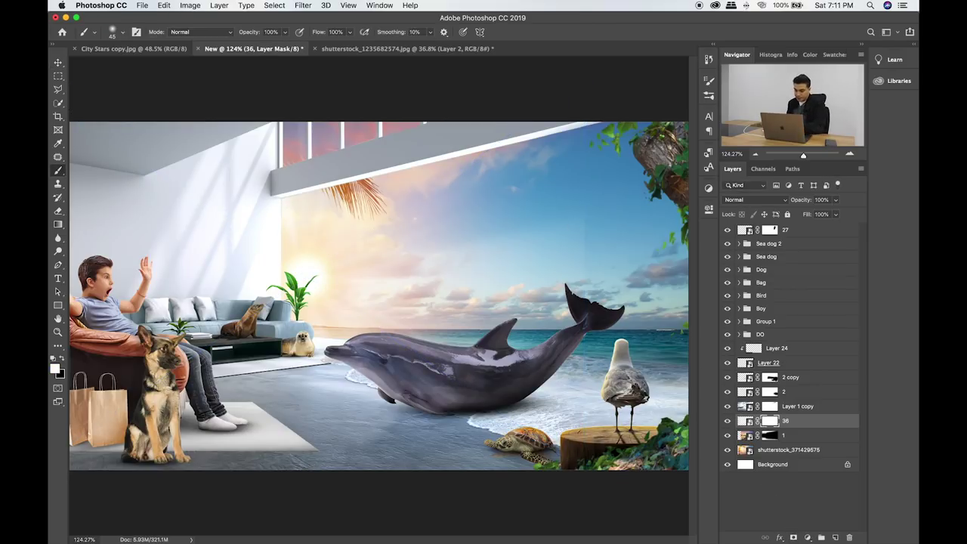
pyautogui.press(']')
pyautogui.press(']')
pyautogui.press(']')
pyautogui.click(60, 359)
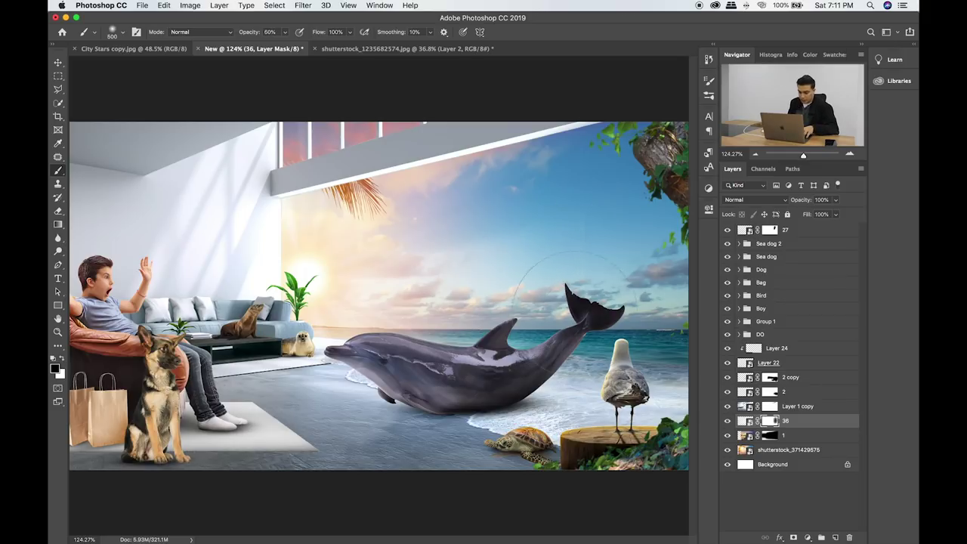
pyautogui.click(746, 421)
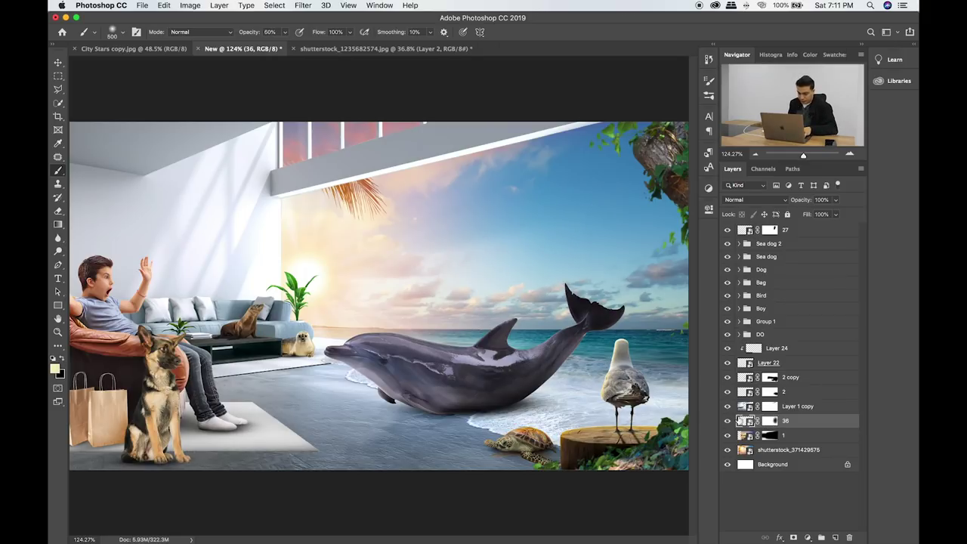
pyautogui.press('v')
pyautogui.moveTo(293, 279); pyautogui.dragTo(301, 243)
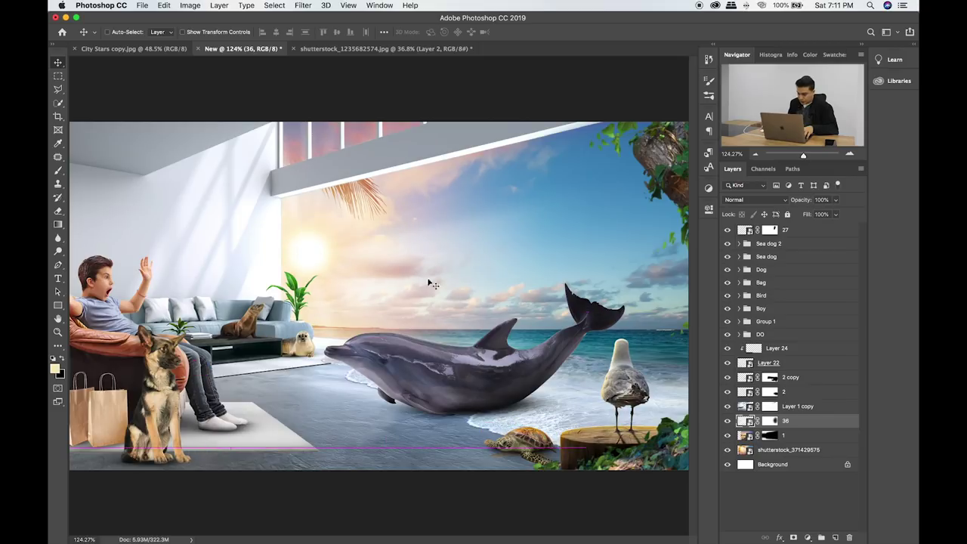
pyautogui.click(820, 409)
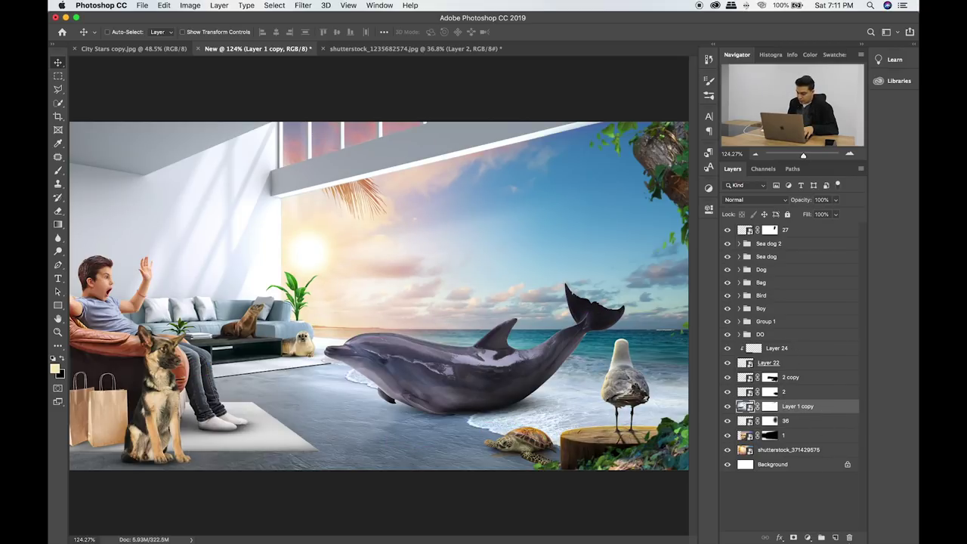
pyautogui.click(836, 538)
# Paint a deeper orange-yellow glow over the sun with a smaller brush.
pyautogui.press('b')
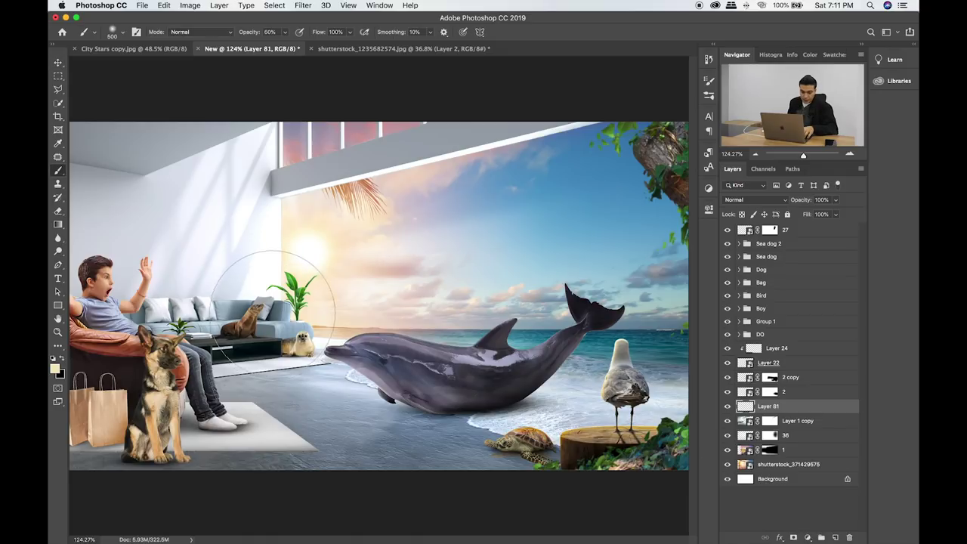
pyautogui.click(55, 368)
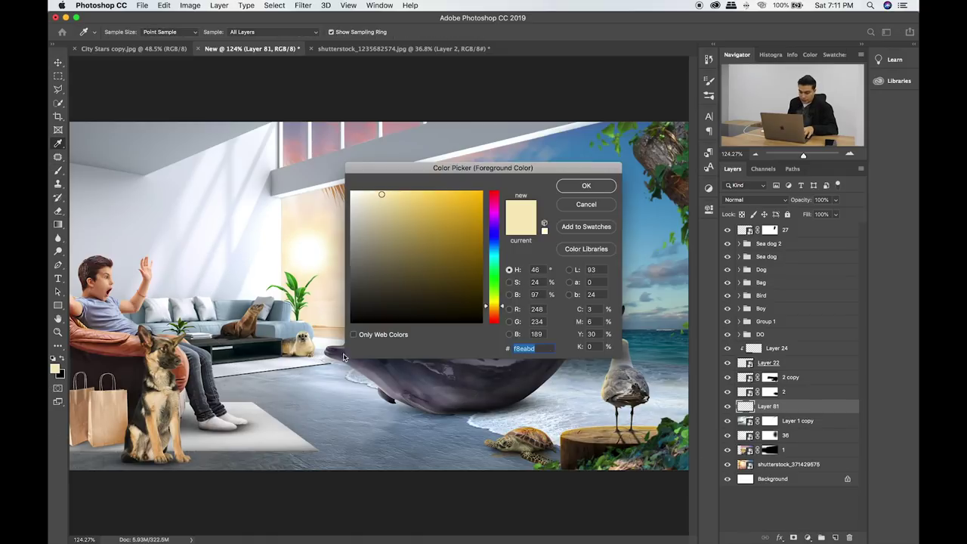
pyautogui.click(481, 235)
pyautogui.click(586, 186)
pyautogui.press('[')
pyautogui.click(310, 253)
pyautogui.click(309, 257)
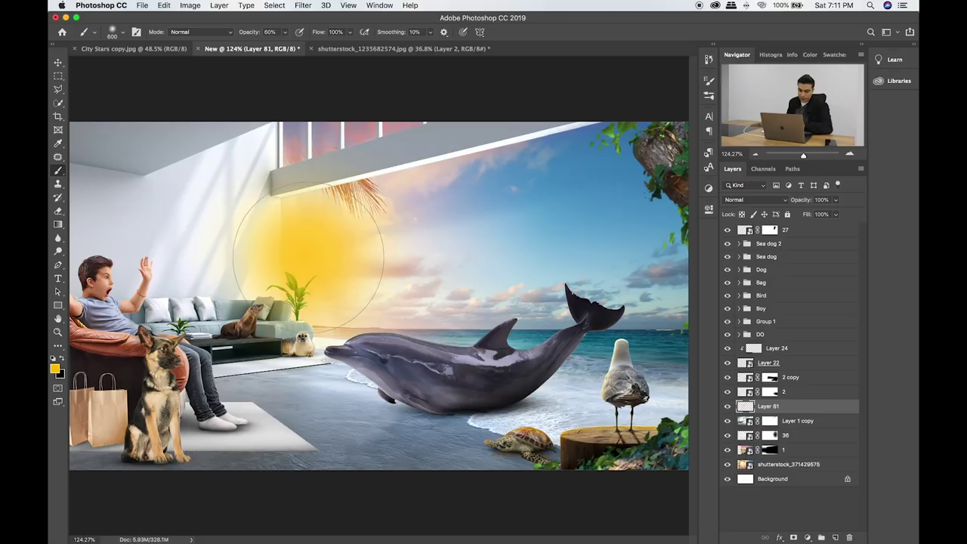
# Cycle the glow layer's blend mode and stretch the sun glow wider and taller.
pyautogui.press('v')
pyautogui.hotkey('shift', '+')
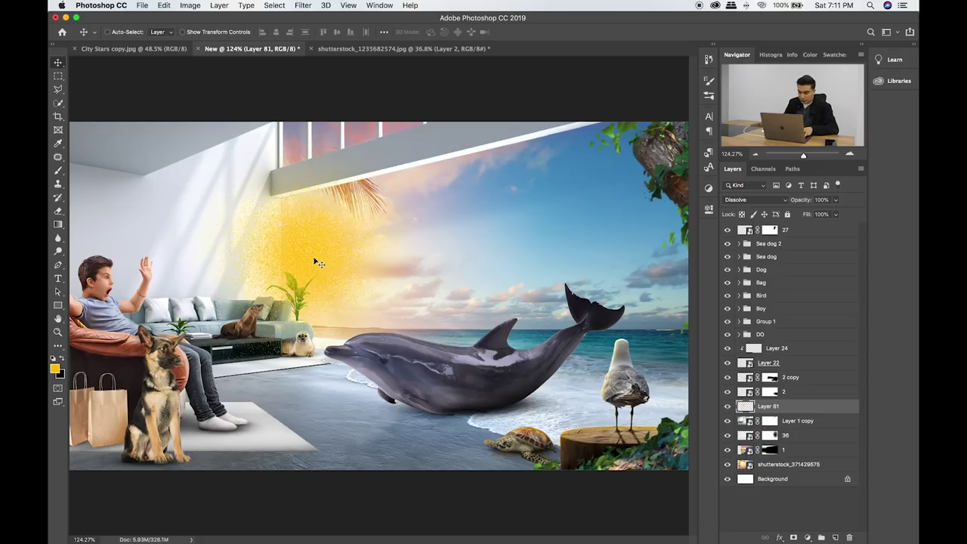
pyautogui.hotkey('shift', '+')
pyautogui.hotkey('shift', '+')
pyautogui.hotkey('shift', '+')
pyautogui.hotkey('shift', '+')
pyautogui.hotkey('shift', '+')
pyautogui.hotkey('shift', '+')
pyautogui.hotkey('shift', '+')
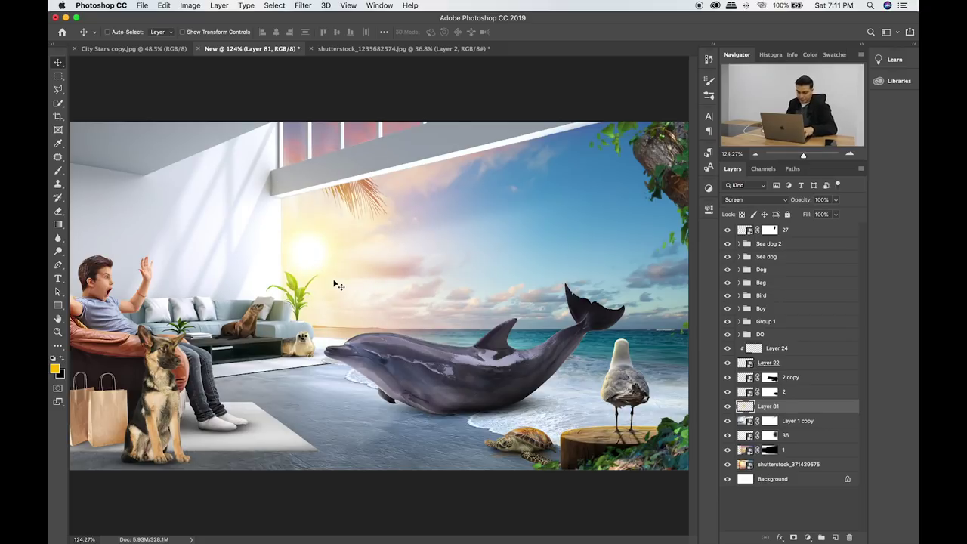
pyautogui.hotkey('ctrl', 't')
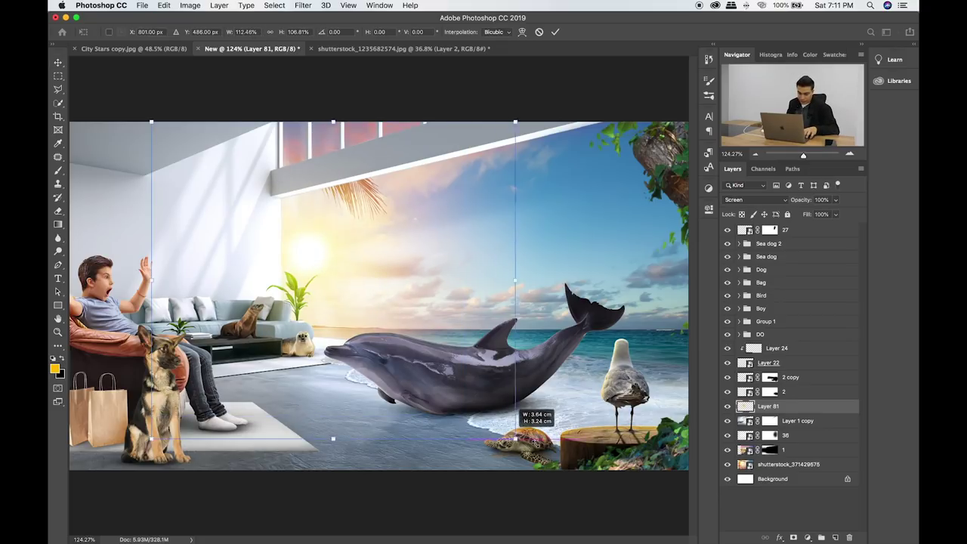
pyautogui.moveTo(464, 416); pyautogui.dragTo(545, 451)
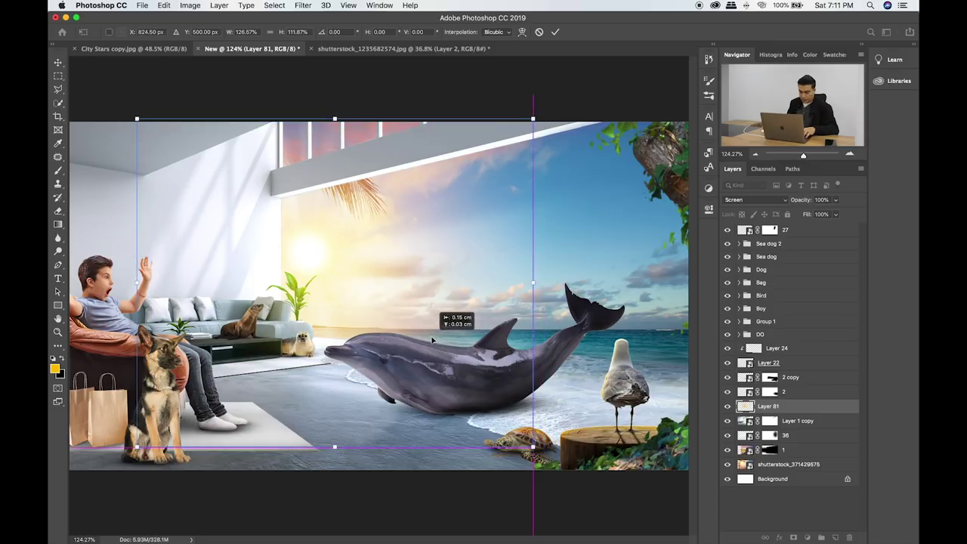
pyautogui.press('Return')
pyautogui.hotkey('ctrl', '+')
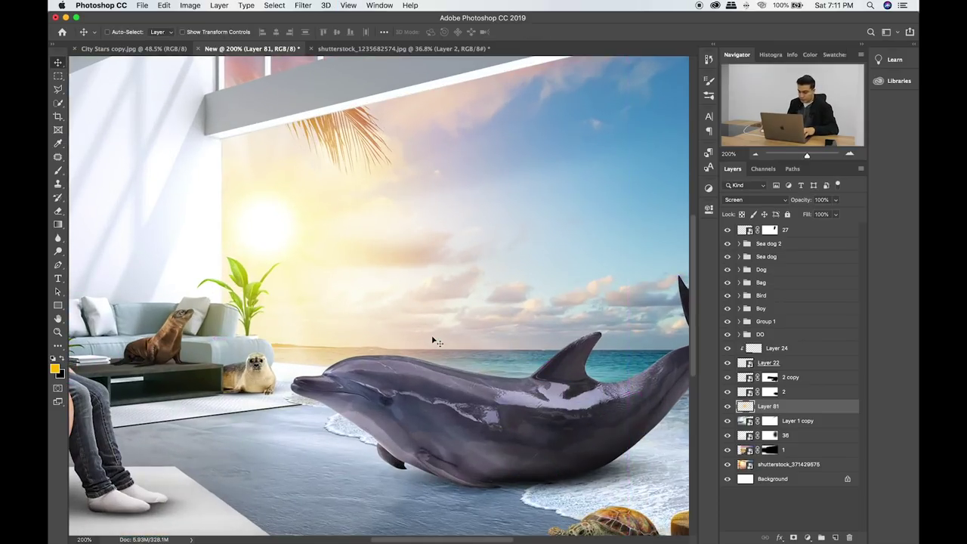
# Fade the sun-flare Layer 36 to 60% opacity and nudge its position.
pyautogui.keyDown('ctrl'); pyautogui.click(394, 289); pyautogui.keyUp('ctrl')
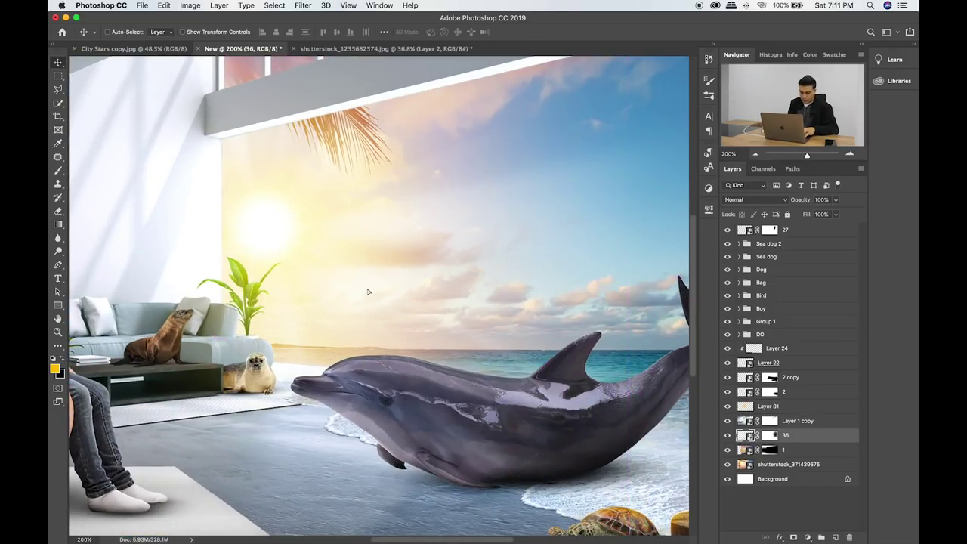
pyautogui.moveTo(836, 201)
pyautogui.mouseDown()
pyautogui.moveTo(809, 214)
pyautogui.moveTo(817, 218)
pyautogui.mouseUp()
pyautogui.moveTo(461, 204); pyautogui.dragTo(457, 278)
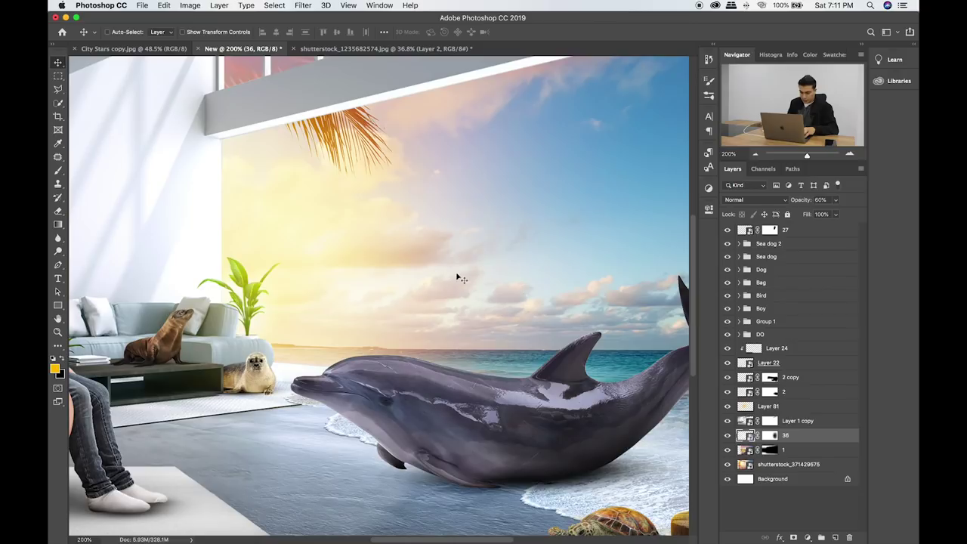
pyautogui.press('super+minus')
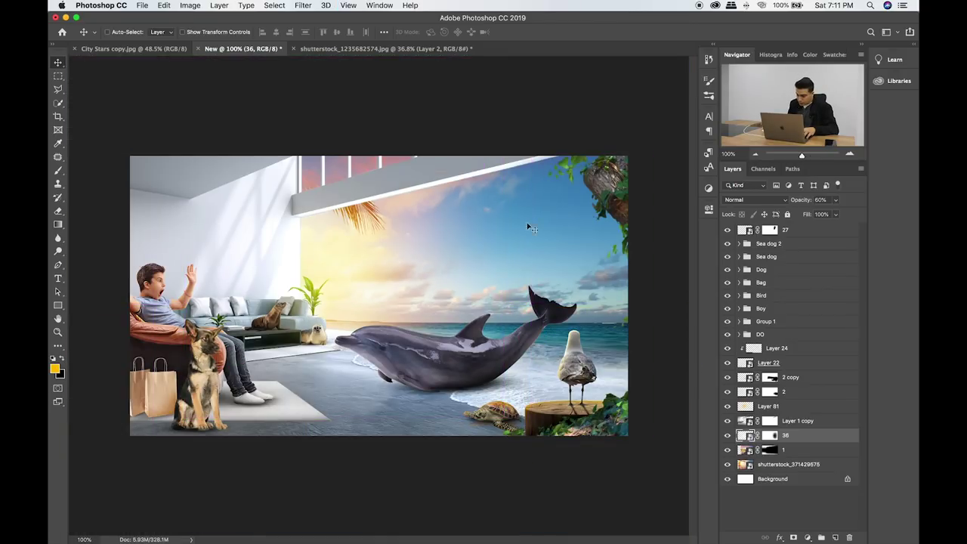
# Nudge the Screen light Layer 81 slightly upward and zoom in on the seals and dolphin.
pyautogui.click(797, 408)
pyautogui.moveTo(406, 288); pyautogui.dragTo(405, 285)
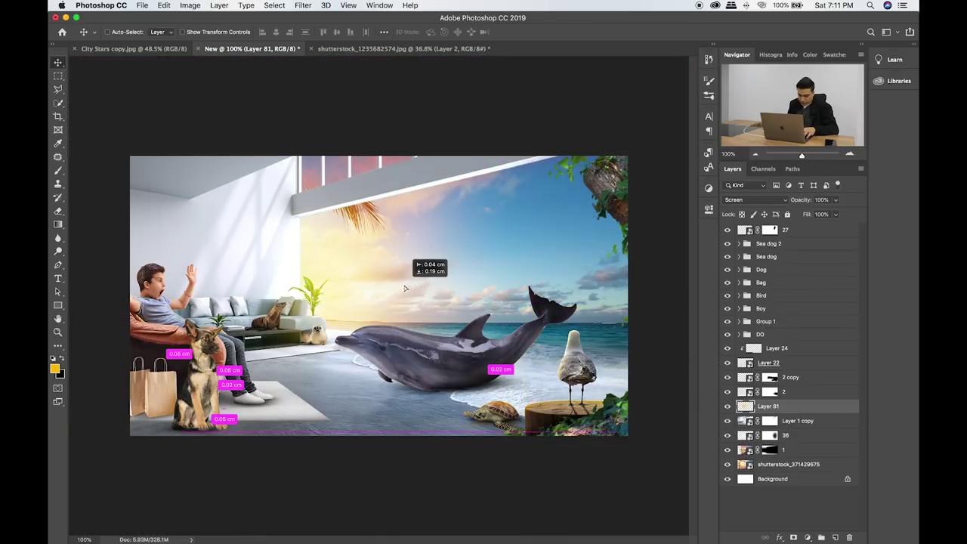
pyautogui.moveTo(405, 285); pyautogui.dragTo(430, 224)
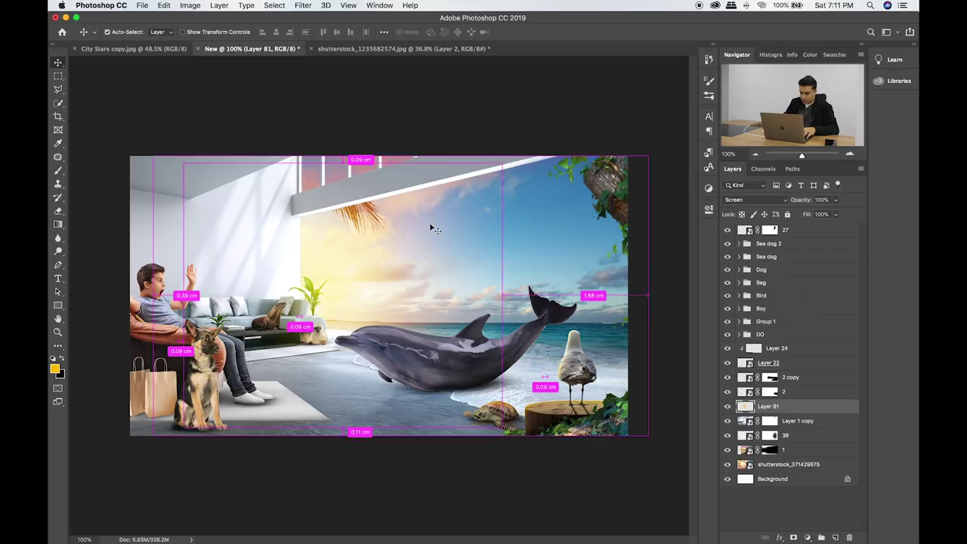
pyautogui.press('super+plus')
pyautogui.press('super+plus')
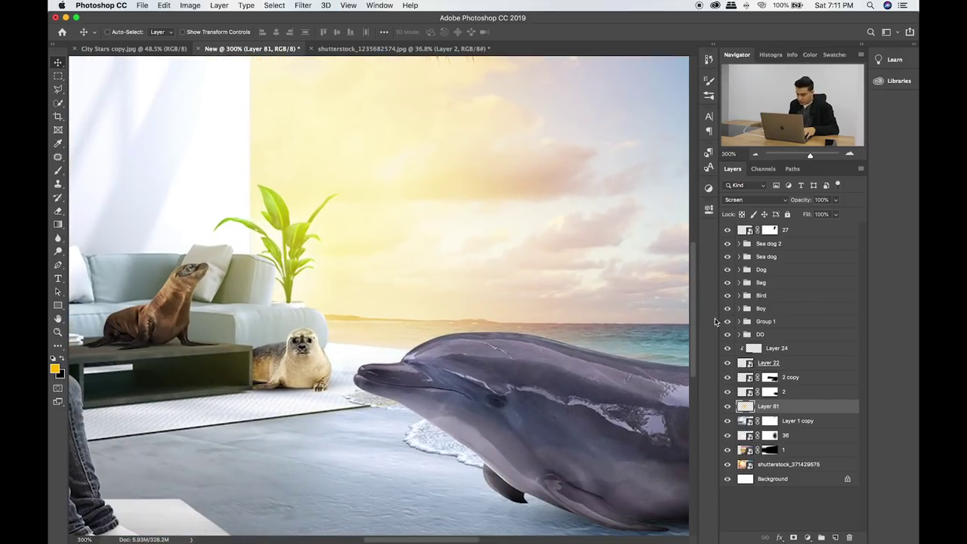
pyautogui.click(815, 423)
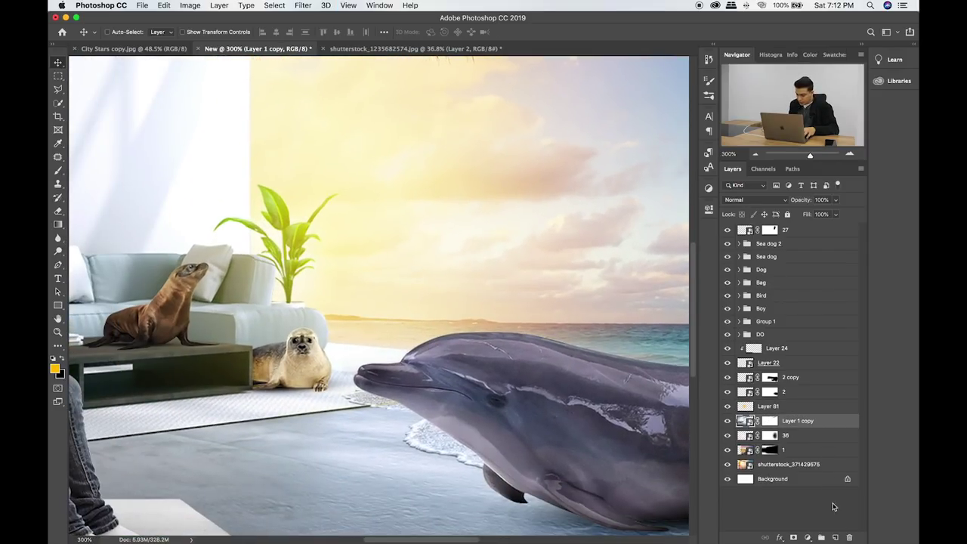
# Add a new clipped layer and paint faint light near the plant with a size-30 brush, then shrink the eraser.
pyautogui.click(835, 538)
pyautogui.keyDown('alt'); pyautogui.click(801, 427); pyautogui.keyUp('alt')
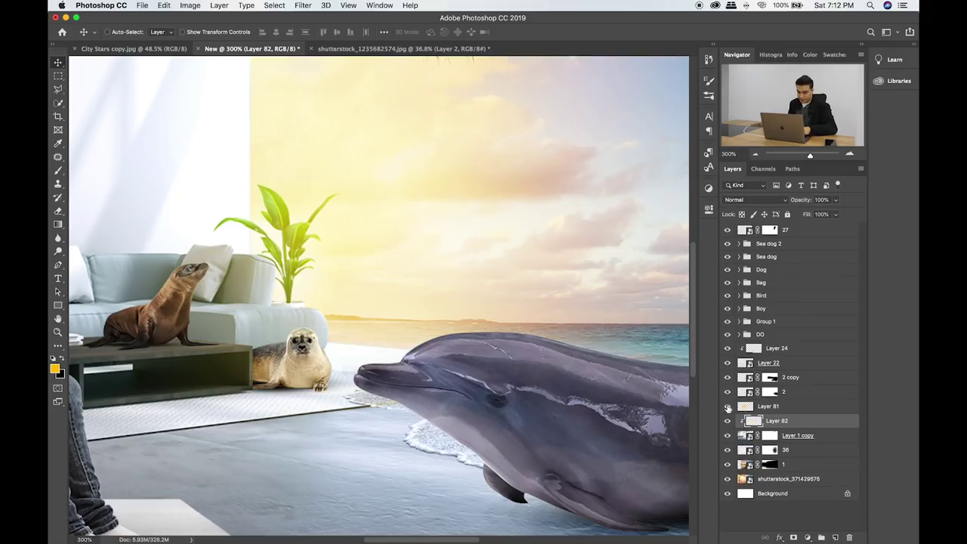
pyautogui.press('b')
pyautogui.press('[')
pyautogui.press('[')
pyautogui.press('[')
pyautogui.press('[')
pyautogui.press('[')
pyautogui.press('[')
pyautogui.press('[')
pyautogui.press('[')
pyautogui.press('[')
pyautogui.press('[')
pyautogui.press('[')
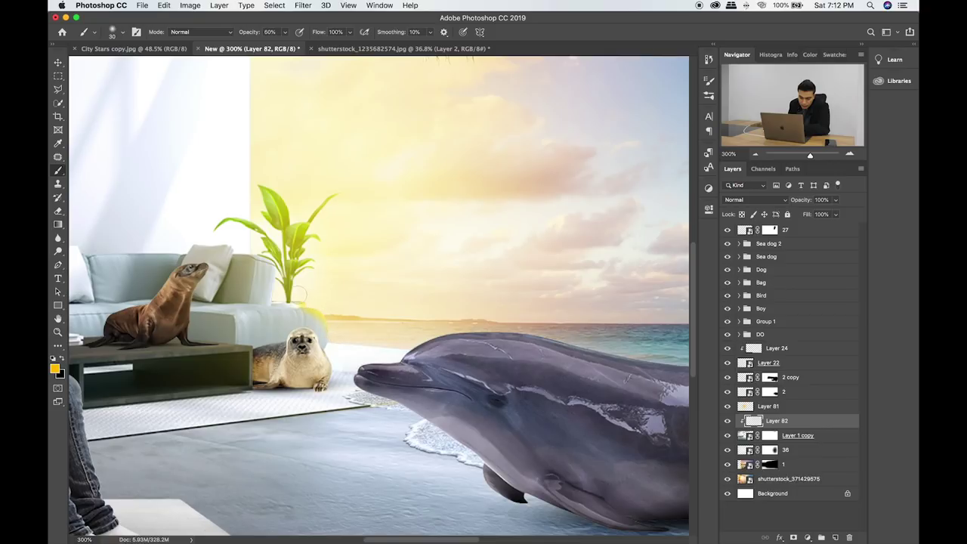
pyautogui.moveTo(318, 264); pyautogui.dragTo(311, 255)
pyautogui.press('e')
pyautogui.press('[')
pyautogui.press('[')
pyautogui.press('[')
pyautogui.press('[')
pyautogui.press('[')
pyautogui.press('[')
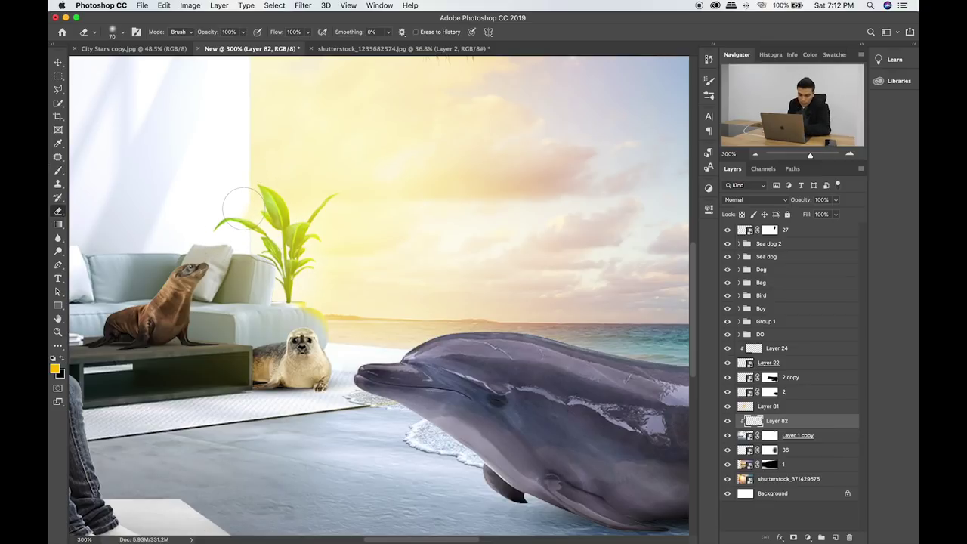
pyautogui.press('[')
pyautogui.press('[')
pyautogui.press('[')
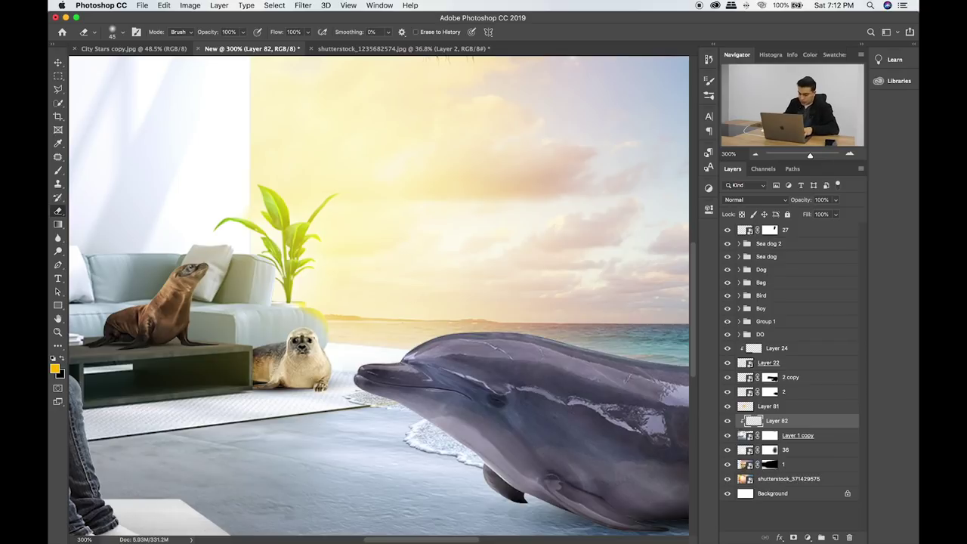
# Set the new light layer to Screen and lower Layer 81's opacity to 57%.
pyautogui.press('v')
pyautogui.hotkey('shift', '+')
pyautogui.hotkey('shift', '+')
pyautogui.hotkey('shift', '+')
pyautogui.hotkey('shift', '+')
pyautogui.hotkey('shift', '+')
pyautogui.hotkey('shift', '+')
pyautogui.hotkey('shift', '+')
pyautogui.hotkey('shift', '+')
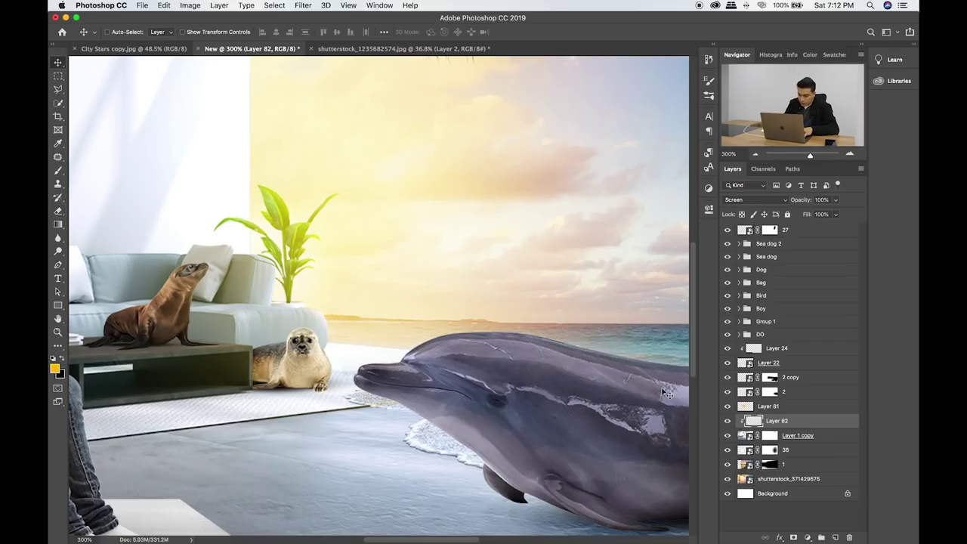
pyautogui.hotkey('shift', '+')
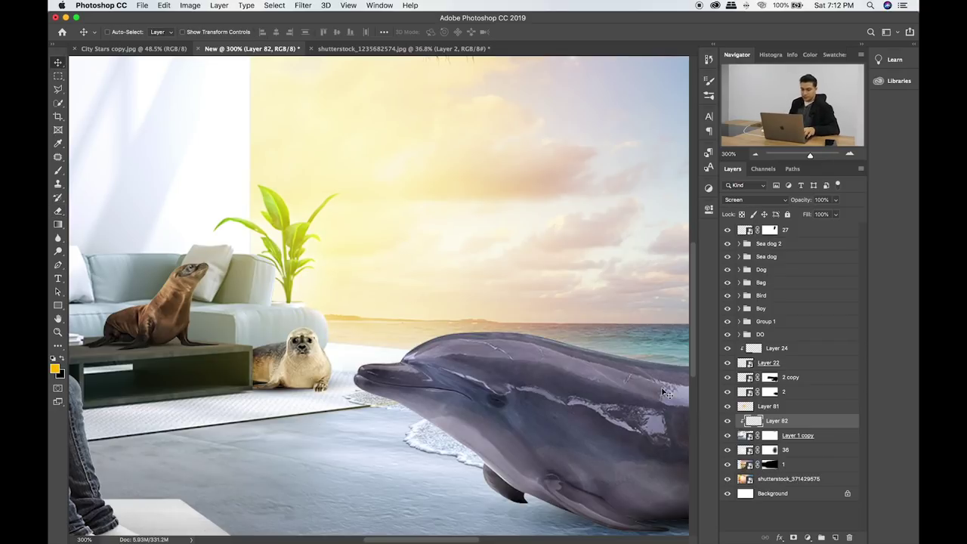
pyautogui.click(792, 410)
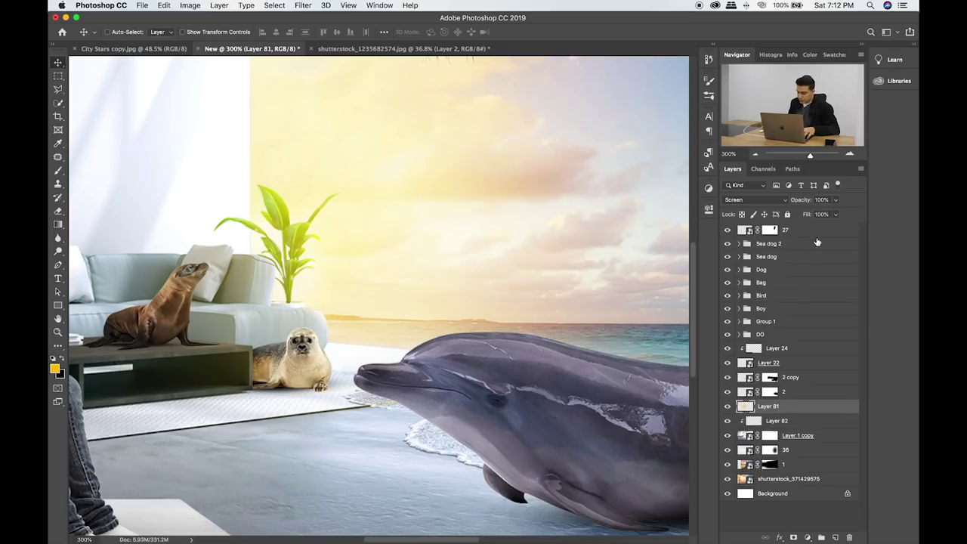
pyautogui.click(836, 199)
pyautogui.moveTo(838, 214); pyautogui.dragTo(820, 215)
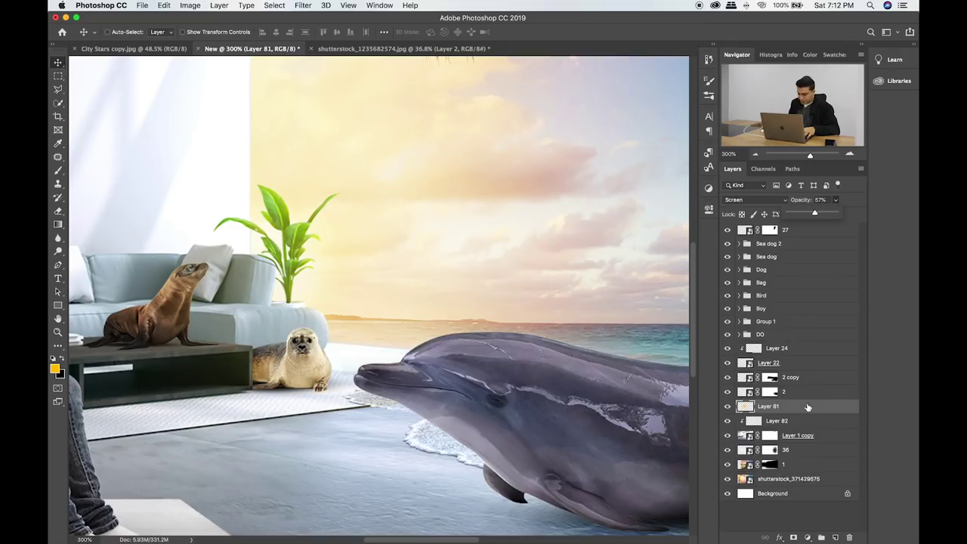
pyautogui.hotkey('ctrl', '0')
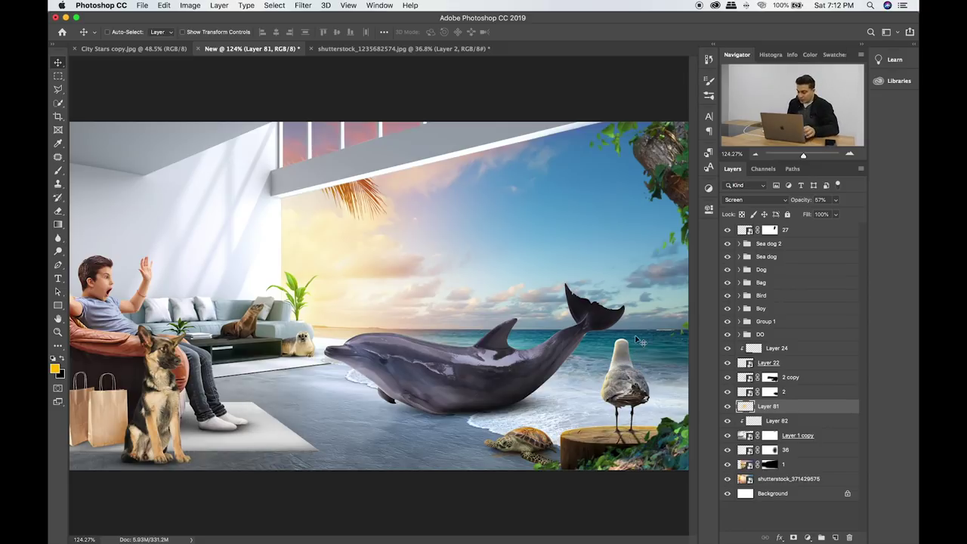
# Toggle the dolphin group and Group 1 visibility to compare the composite.
pyautogui.click(728, 334)
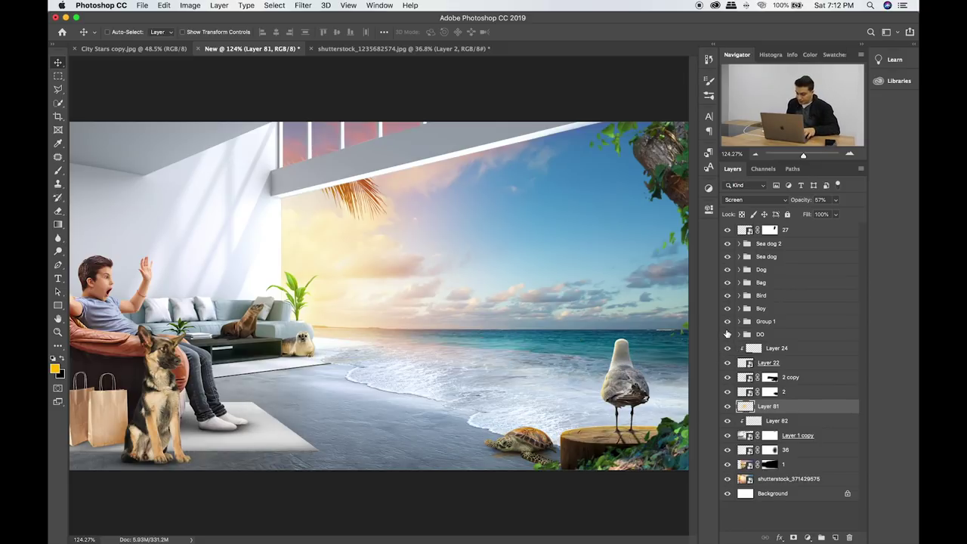
pyautogui.click(728, 334)
pyautogui.click(728, 322)
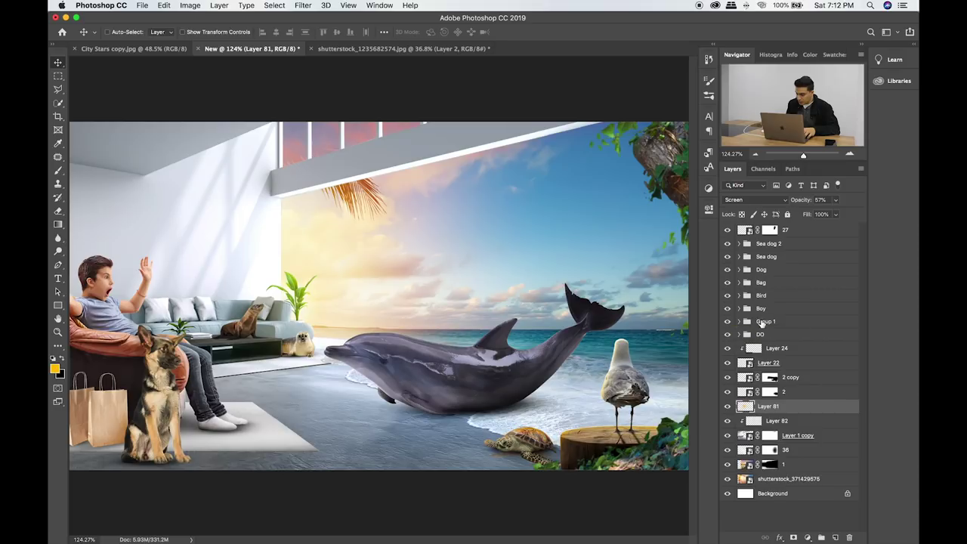
pyautogui.click(748, 322)
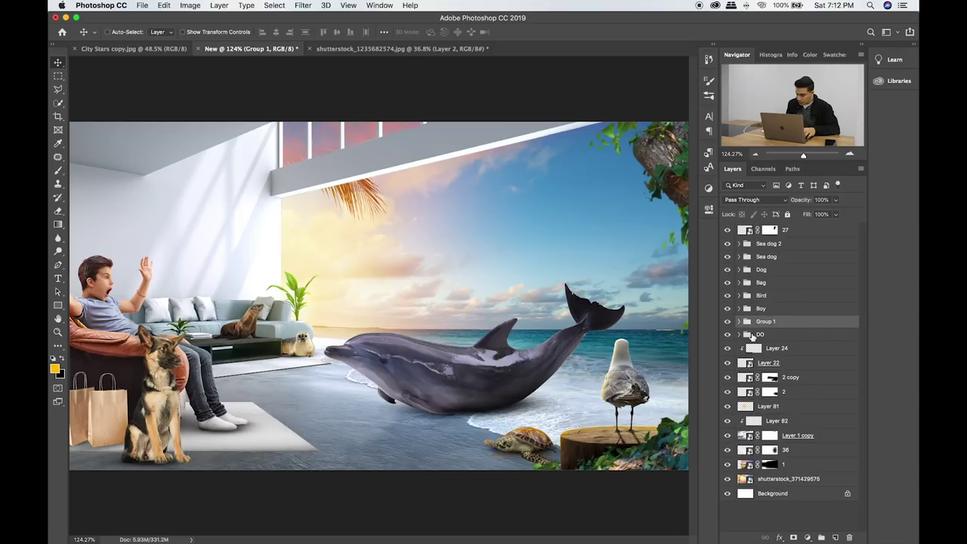
pyautogui.click(752, 335)
# Group Layer 24 through shutterstock_371429575 with Cmd+G and name the group Background.
pyautogui.click(740, 335)
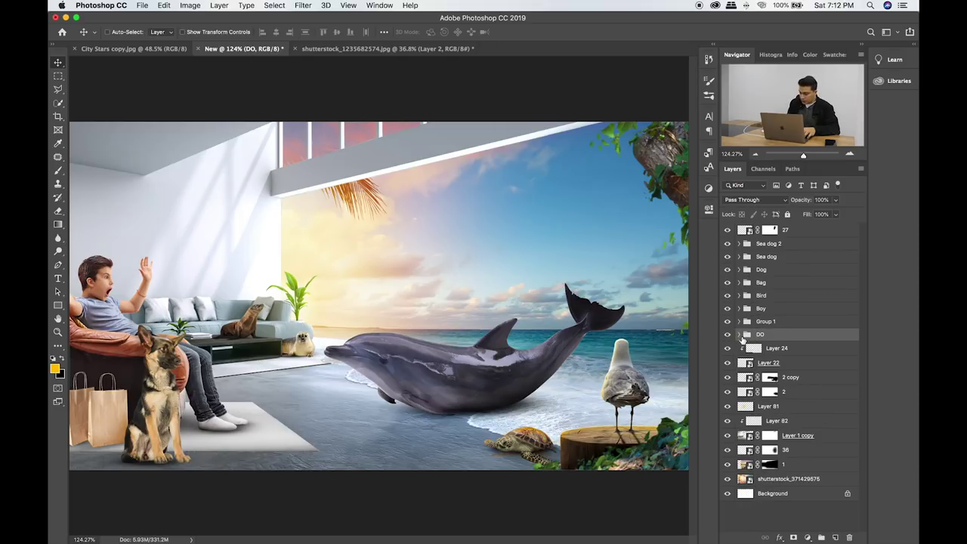
pyautogui.click(791, 351)
pyautogui.keyDown('shift'); pyautogui.click(807, 480); pyautogui.keyUp('shift')
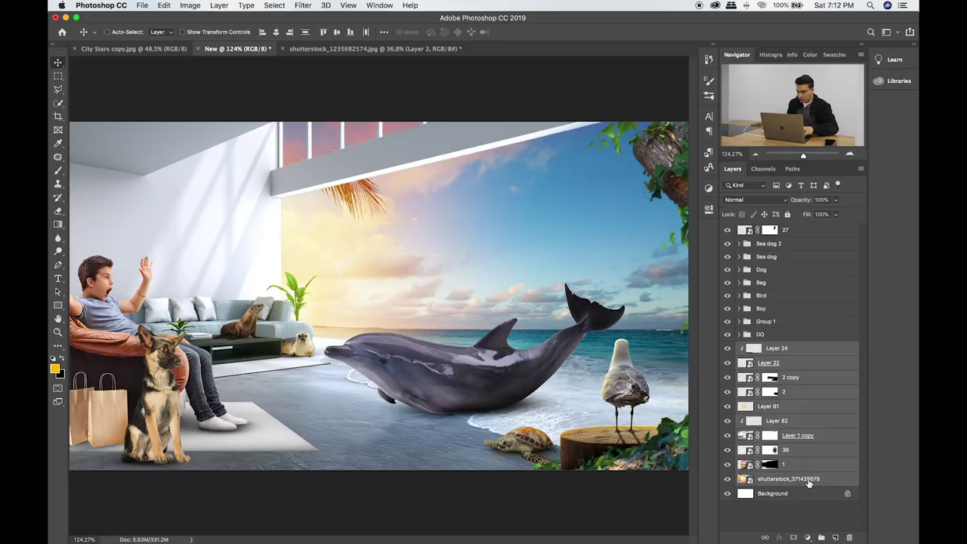
pyautogui.press('super+g')
pyautogui.doubleClick(766, 347)
pyautogui.write('Background')
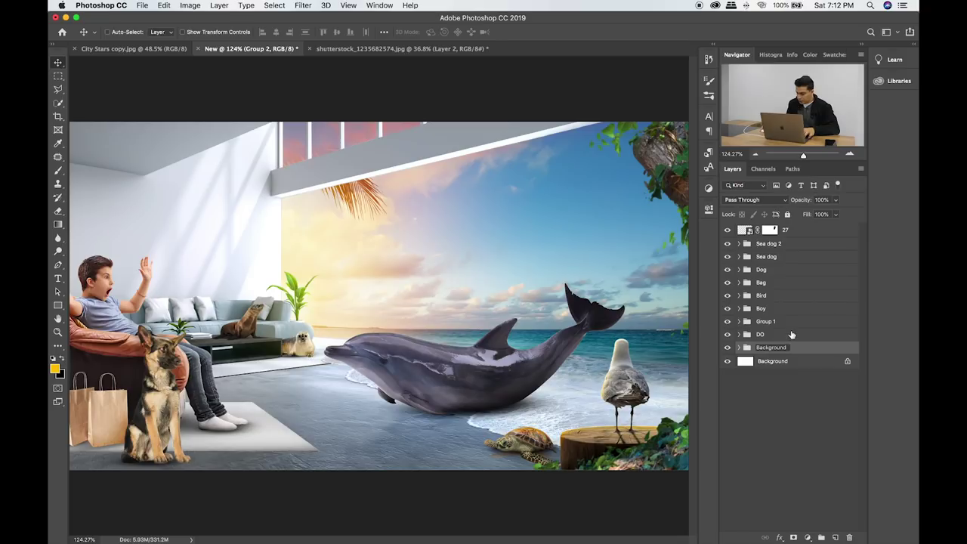
pyautogui.press('Return')
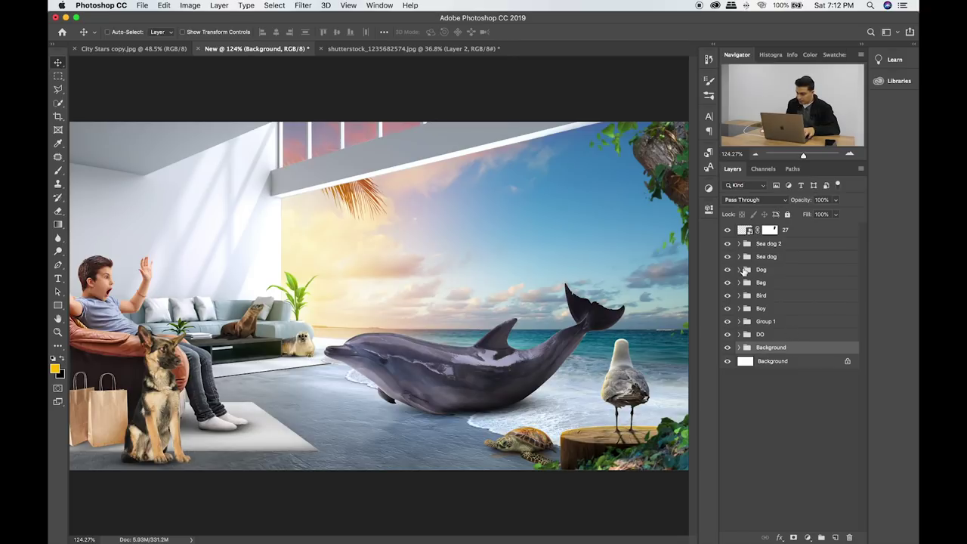
pyautogui.click(740, 334)
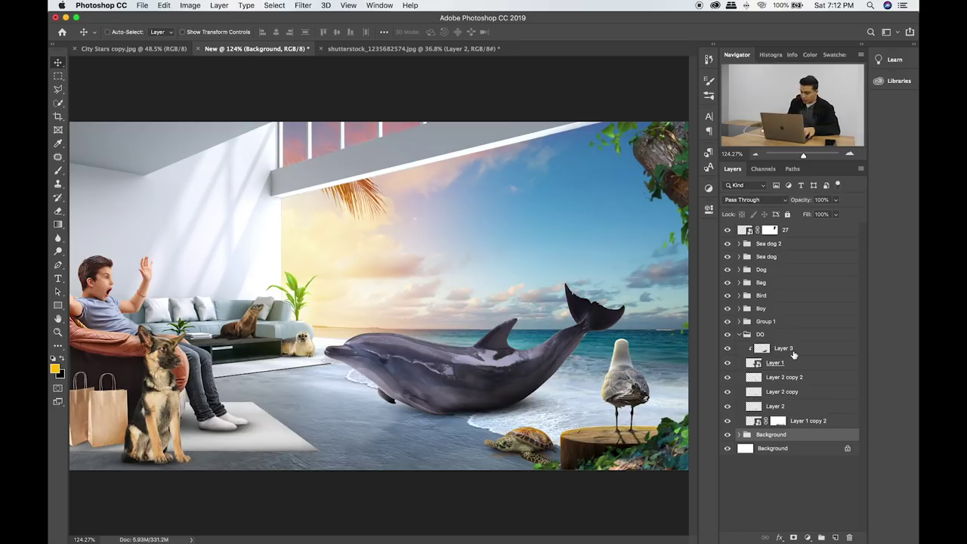
# Add a new layer clipped to Layer 3 and paint light along the dolphin's top edge.
pyautogui.click(793, 351)
pyautogui.click(835, 537)
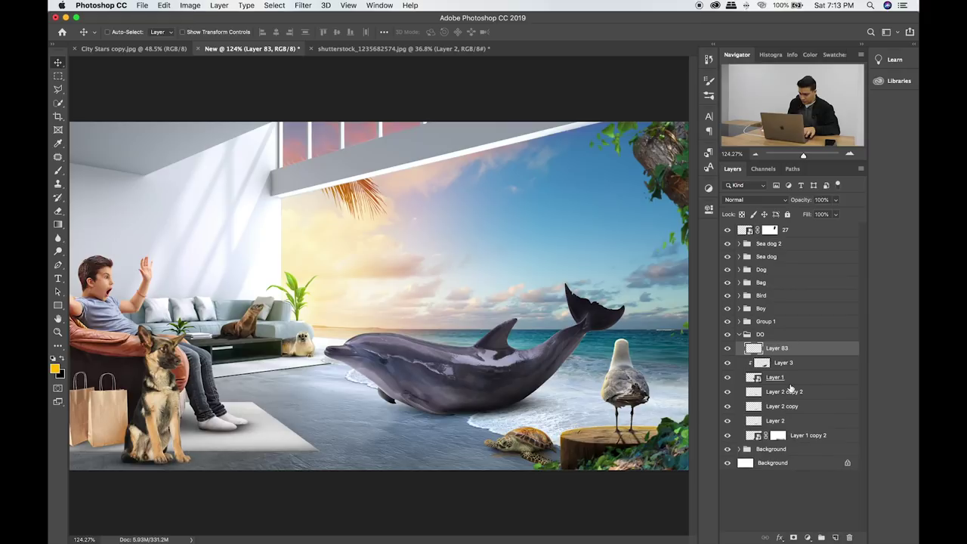
pyautogui.keyDown('alt'); pyautogui.click(791, 358); pyautogui.keyUp('alt')
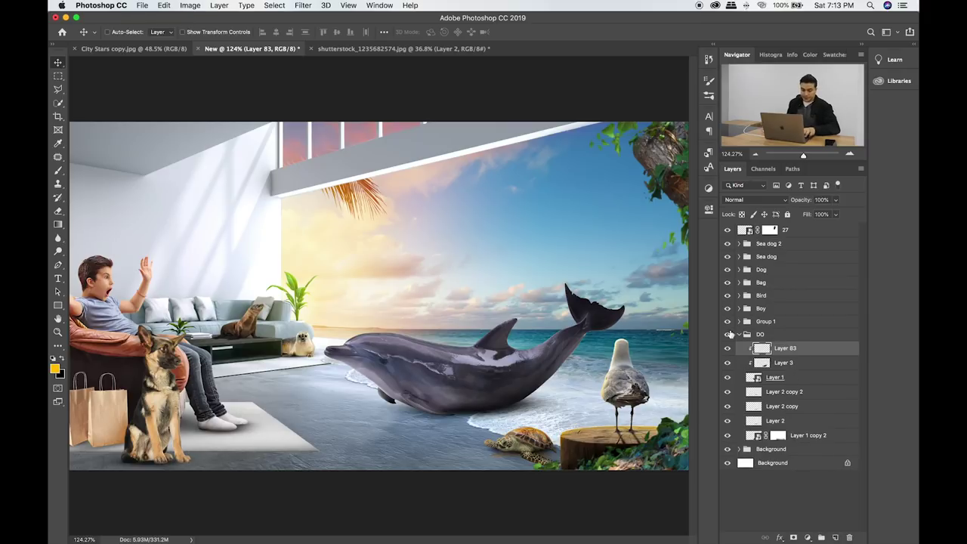
pyautogui.press('b')
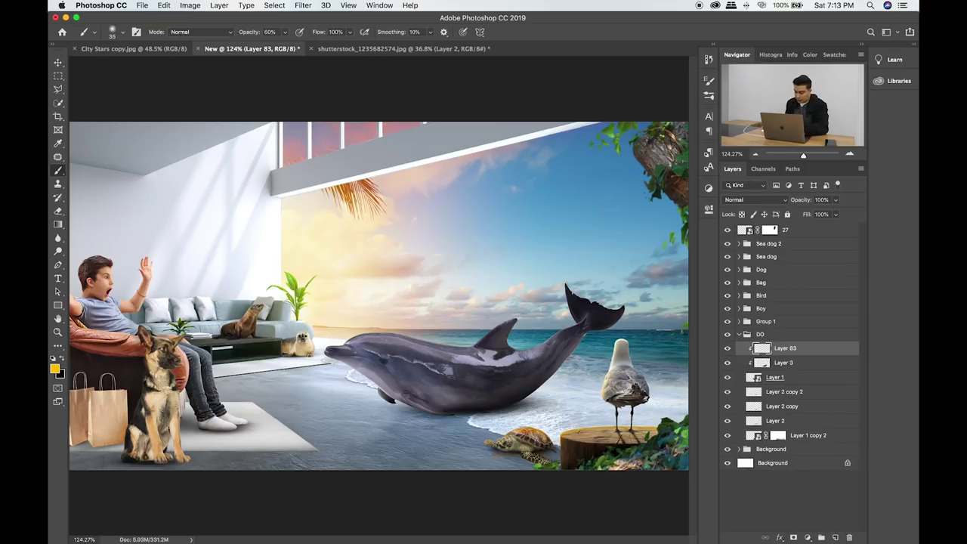
pyautogui.press('super+equal')
pyautogui.press('super+equal')
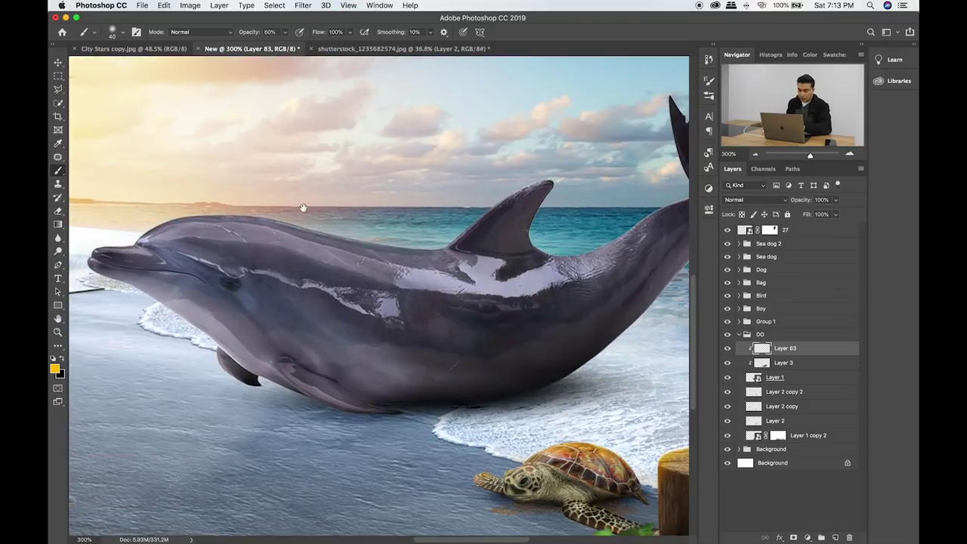
pyautogui.moveTo(297, 222); pyautogui.dragTo(387, 256)
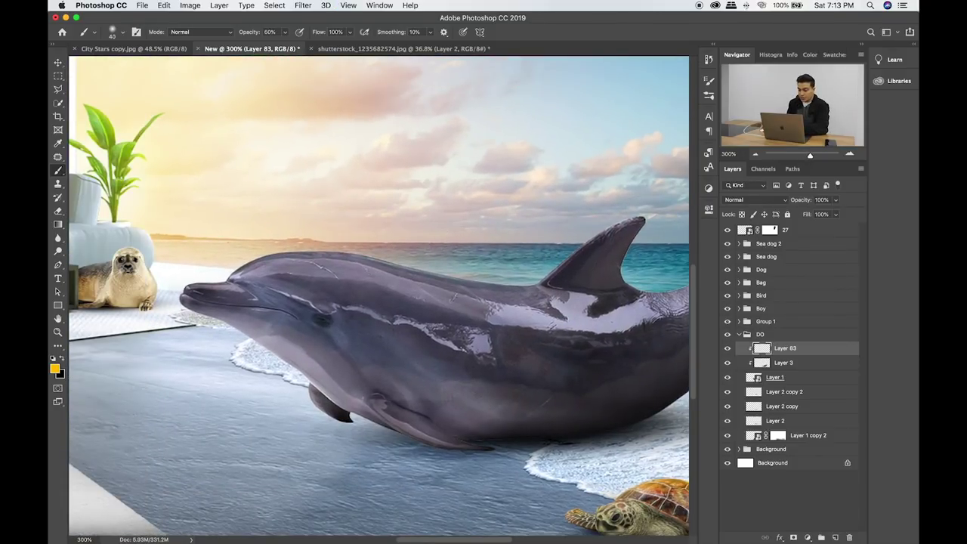
pyautogui.moveTo(642, 219)
pyautogui.mouseDown()
pyautogui.moveTo(436, 276)
pyautogui.moveTo(181, 272)
pyautogui.mouseUp()
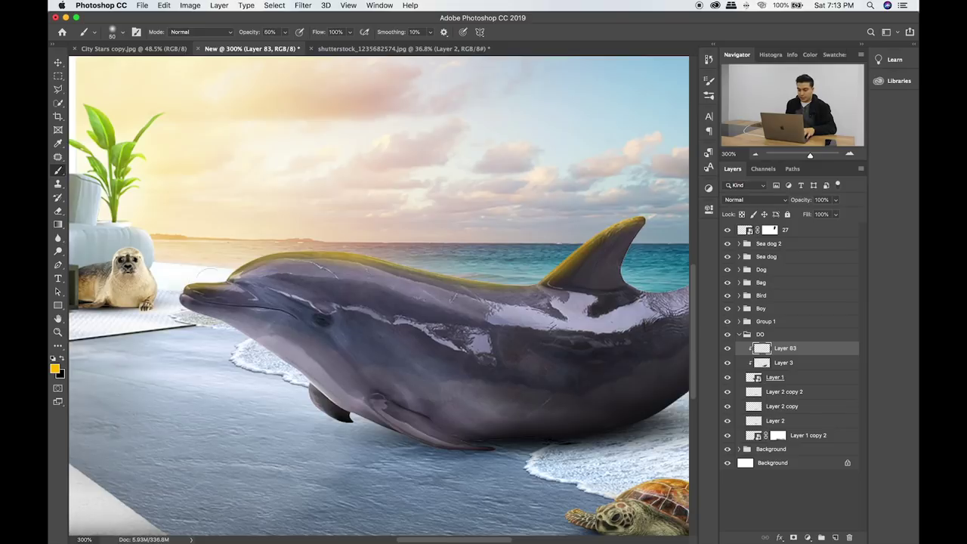
# Paint yellow along the tail fin edge and the dorsal fin's back edge.
pyautogui.scroll(-3, 181, 276)
pyautogui.hscroll(-3, 181, 275)
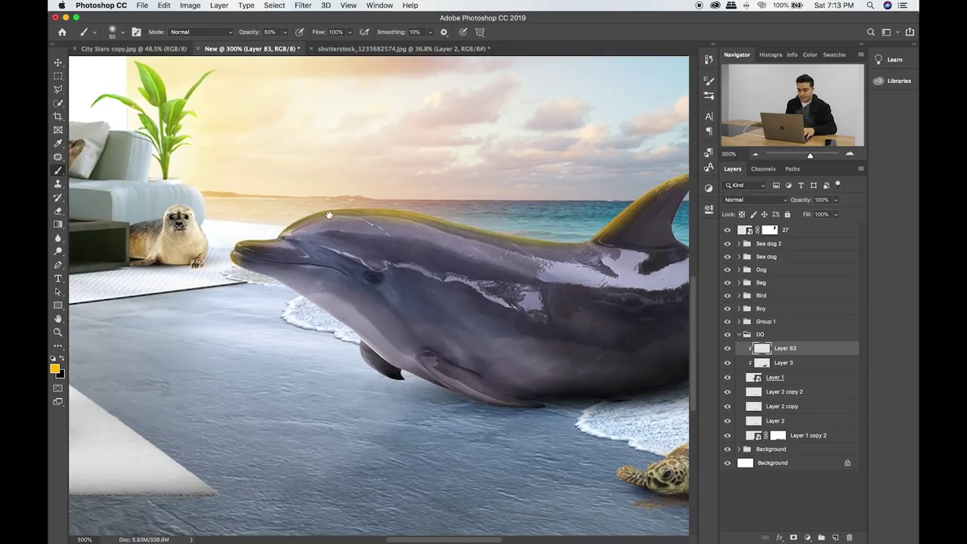
pyautogui.hscroll(5, 385, 252)
pyautogui.hscroll(5, 385, 252)
pyautogui.scroll(2, 385, 252)
pyautogui.moveTo(510, 134)
pyautogui.mouseDown()
pyautogui.moveTo(538, 226)
pyautogui.moveTo(468, 263)
pyautogui.mouseUp()
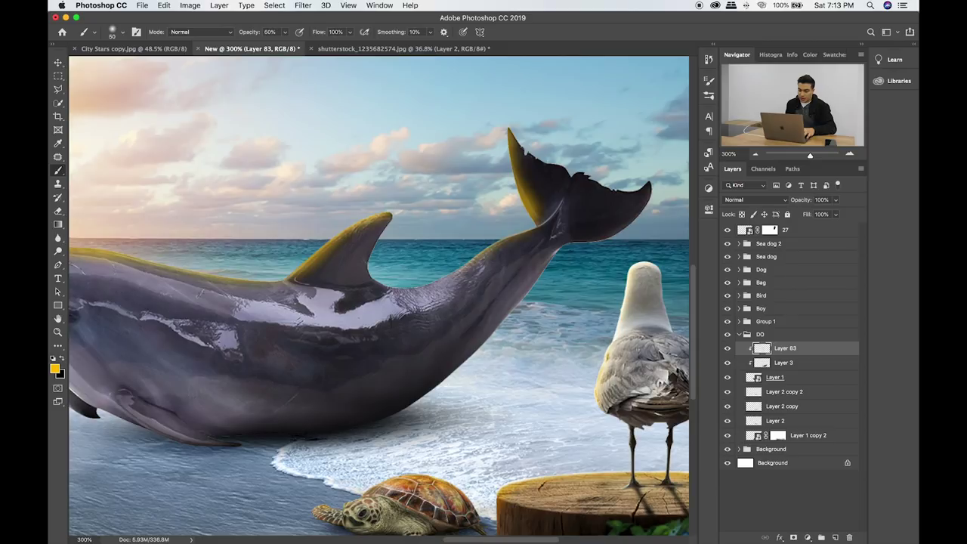
pyautogui.moveTo(384, 286)
pyautogui.mouseDown()
pyautogui.moveTo(374, 251)
pyautogui.moveTo(385, 225)
pyautogui.mouseUp()
pyautogui.moveTo(430, 204); pyautogui.dragTo(627, 184)
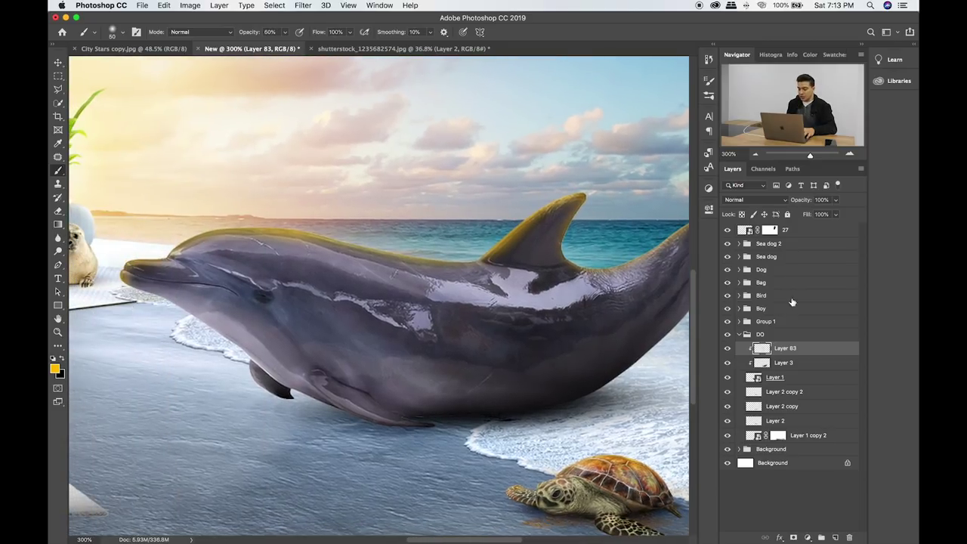
# Change Layer 83's blend mode and lower its opacity to 67%.
pyautogui.press('v')
pyautogui.hotkey('shift', '+')
pyautogui.hotkey('shift', '+')
pyautogui.hotkey('shift', '+')
pyautogui.hotkey('shift', '+')
pyautogui.hotkey('shift', '+')
pyautogui.hotkey('shift', '+')
pyautogui.hotkey('shift', '+')
pyautogui.hotkey('shift', '+')
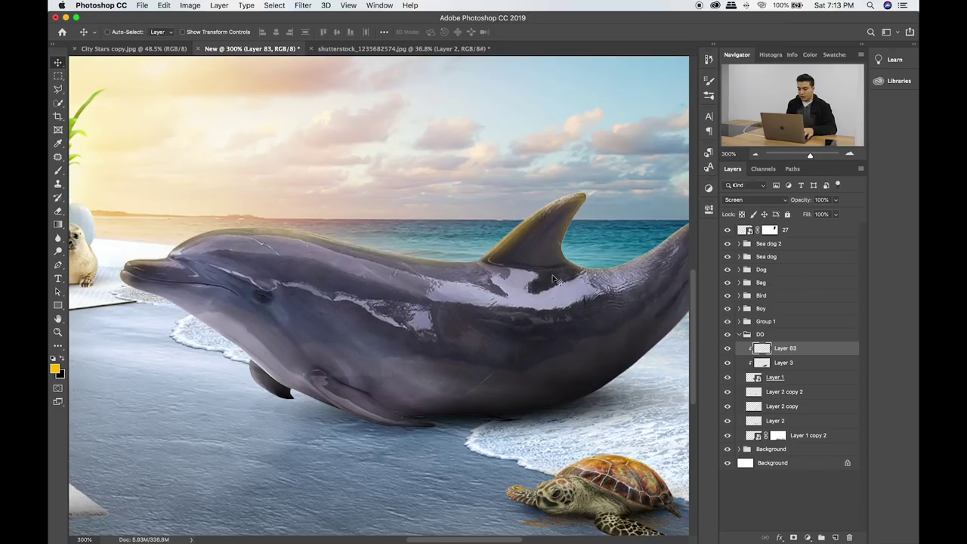
pyautogui.scroll(2, 537, 267)
pyautogui.scroll(2, 537, 267)
pyautogui.click(835, 200)
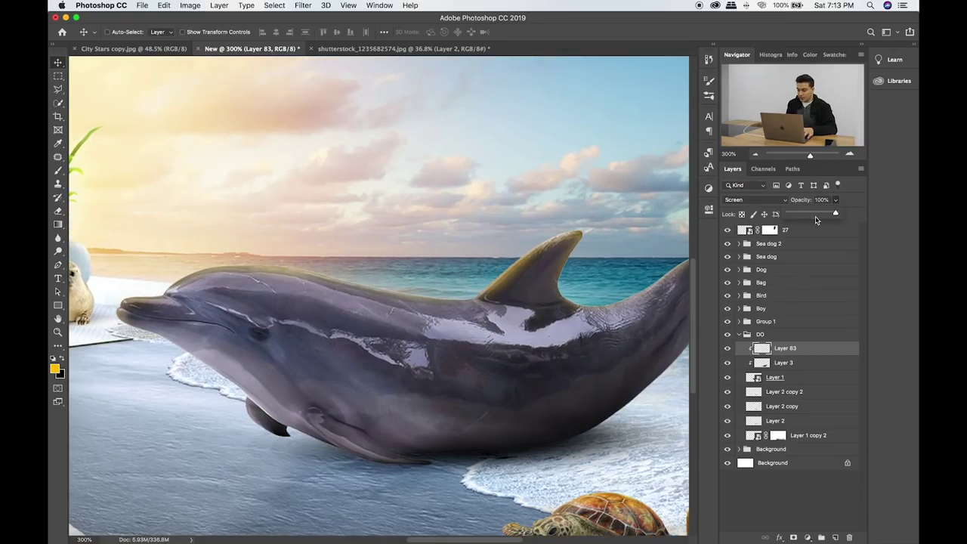
pyautogui.moveTo(817, 217); pyautogui.dragTo(821, 214)
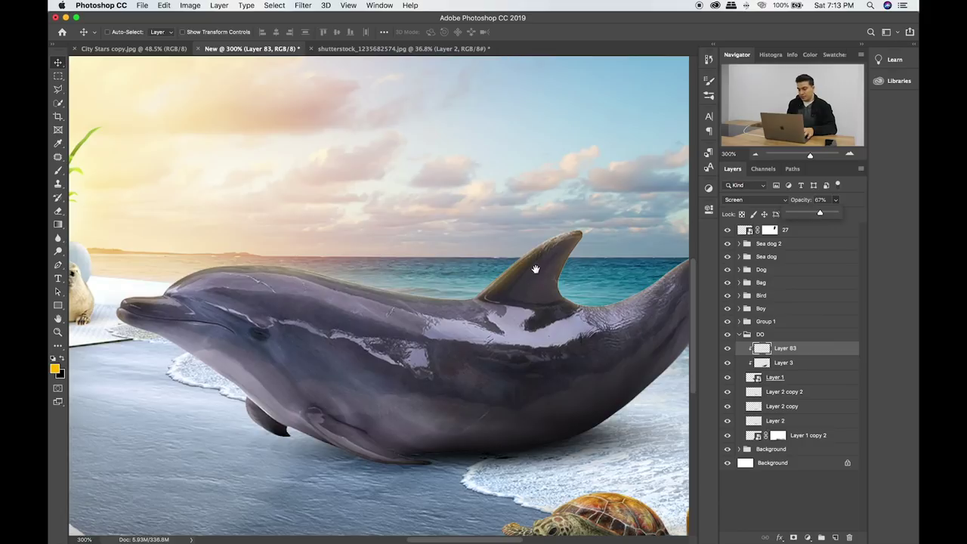
# Add a new layer above Layer 3 and brush yellow over the dolphin's back and fin.
pyautogui.hscroll(-2, 536, 270)
pyautogui.click(769, 362)
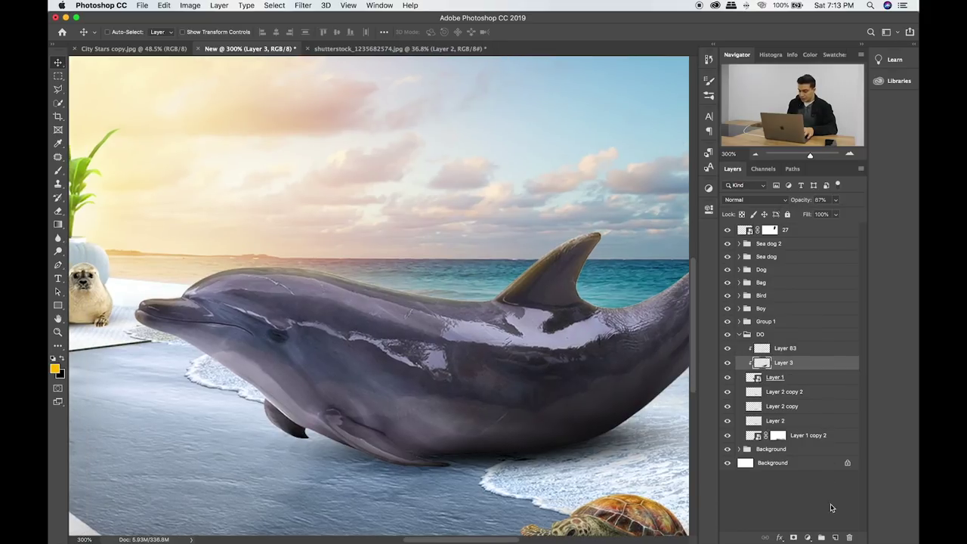
pyautogui.click(836, 538)
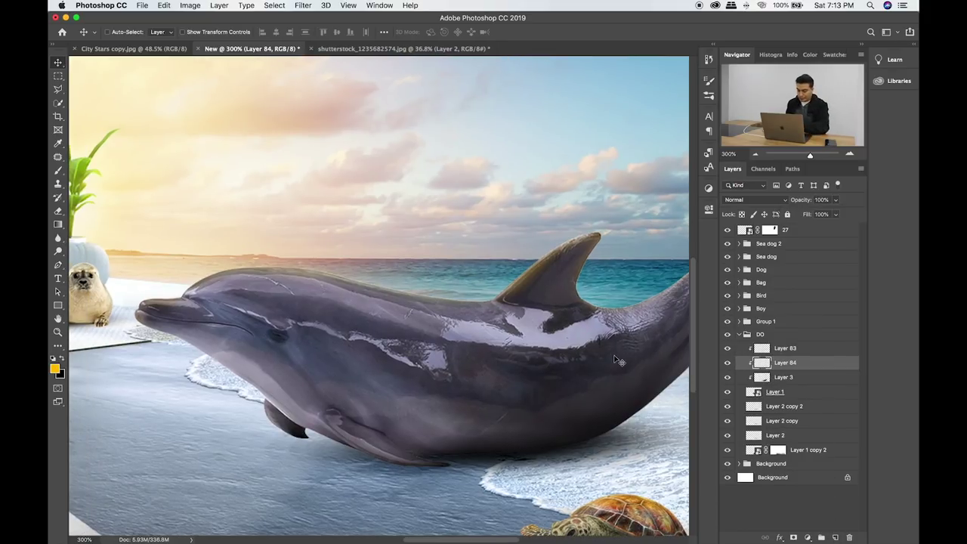
pyautogui.press('b')
pyautogui.press(']')
pyautogui.press(']')
pyautogui.press(']')
pyautogui.moveTo(578, 250)
pyautogui.mouseDown()
pyautogui.moveTo(378, 265)
pyautogui.moveTo(140, 249)
pyautogui.mouseUp()
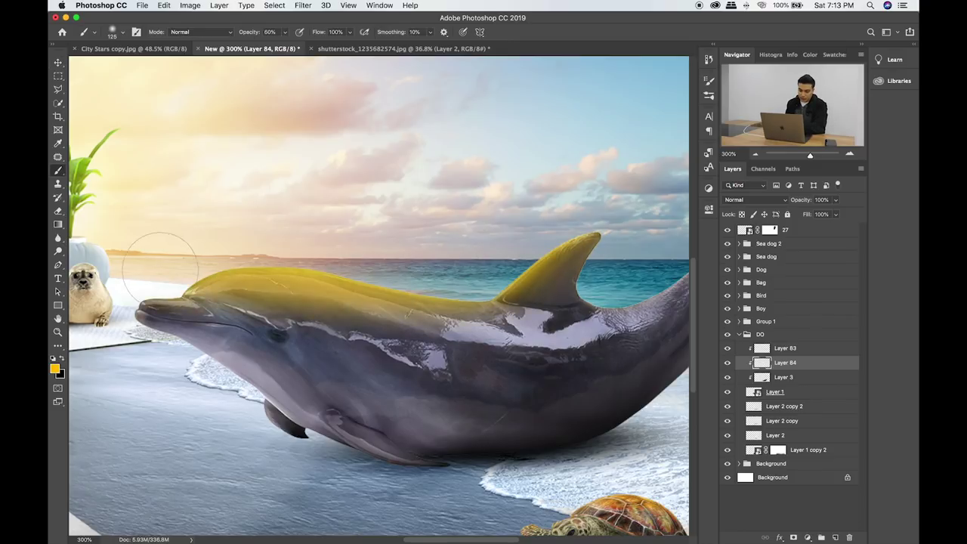
pyautogui.moveTo(529, 304); pyautogui.dragTo(451, 298)
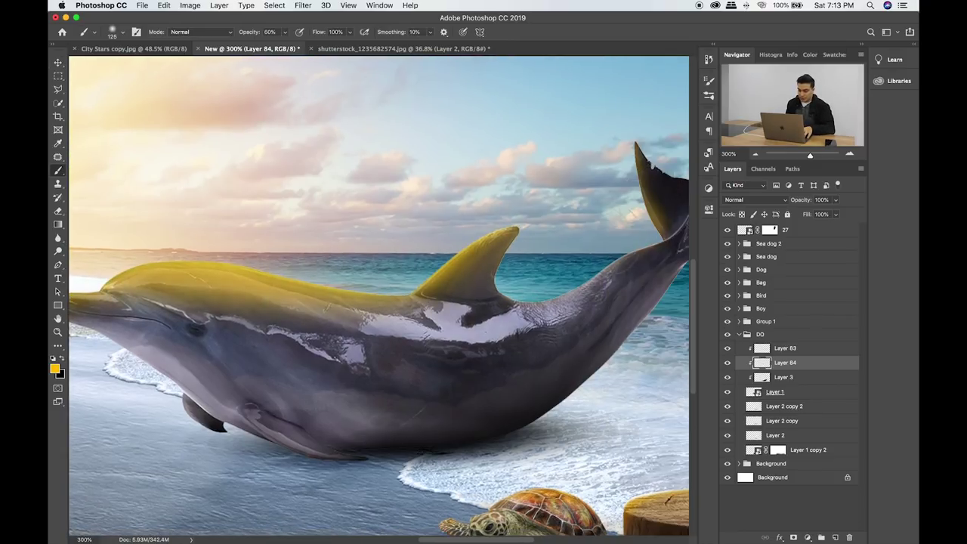
pyautogui.moveTo(492, 261); pyautogui.dragTo(533, 303)
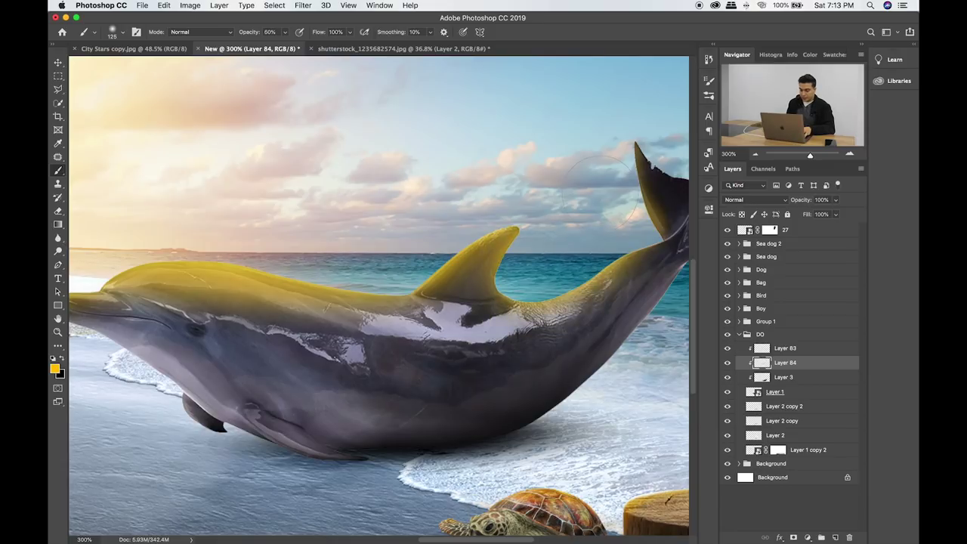
# Set the yellow layer to Soft Light at 33% opacity.
pyautogui.press('v')
pyautogui.hotkey('shift', '+')
pyautogui.hotkey('shift', '+')
pyautogui.hotkey('shift', '+')
pyautogui.hotkey('shift', '+')
pyautogui.hotkey('shift', '+')
pyautogui.hotkey('shift', '+')
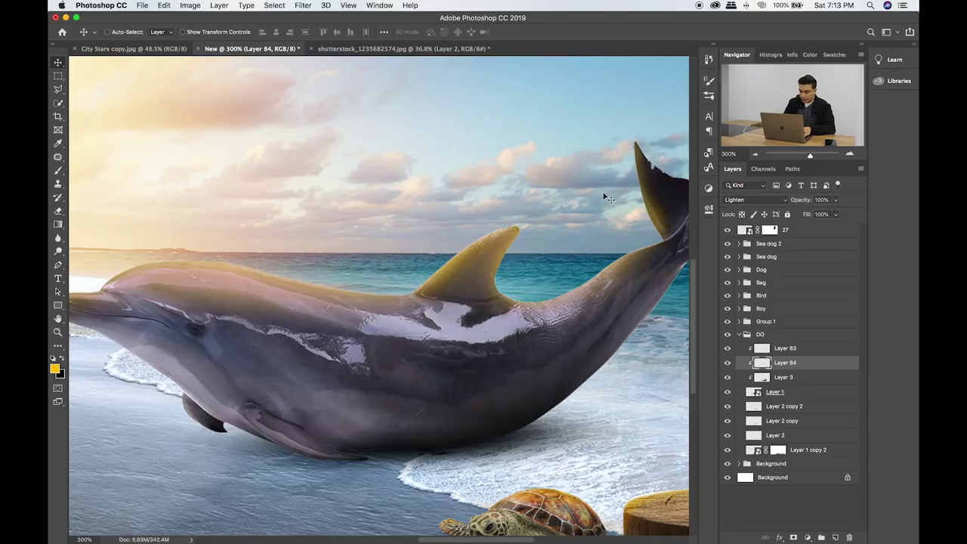
pyautogui.hotkey('shift', '+')
pyautogui.hotkey('shift', '+')
pyautogui.hotkey('shift', '+')
pyautogui.hotkey('shift', '+')
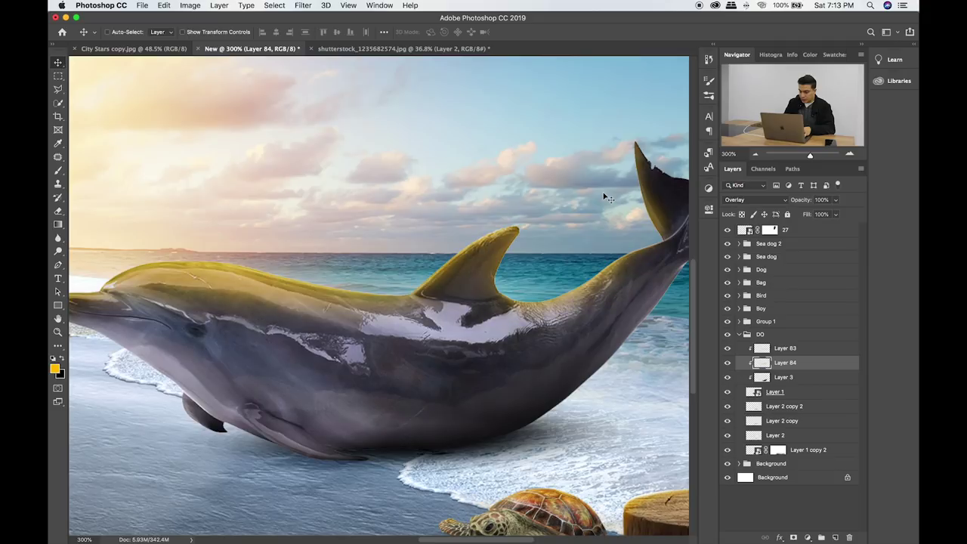
pyautogui.hotkey('shift', '+')
pyautogui.hotkey('shift', '+')
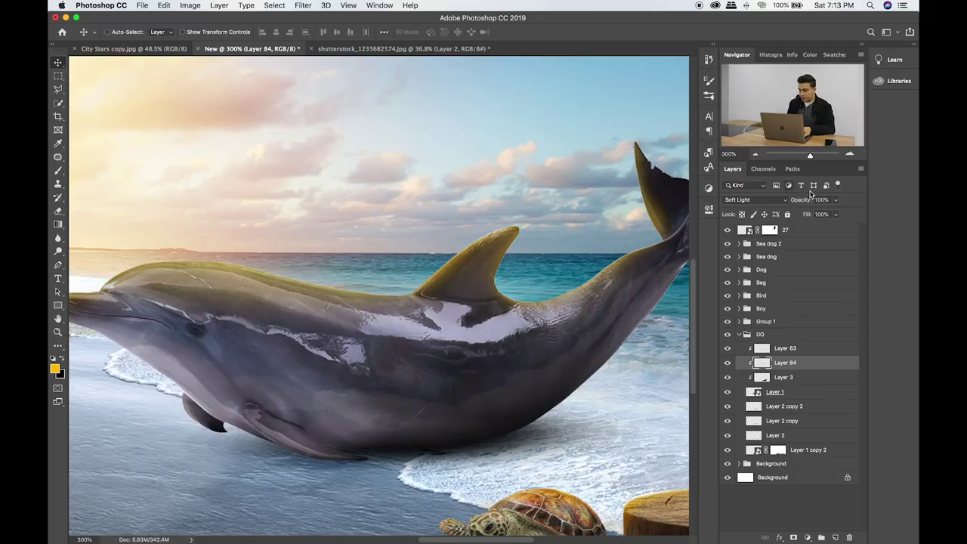
pyautogui.click(836, 199)
pyautogui.click(806, 215)
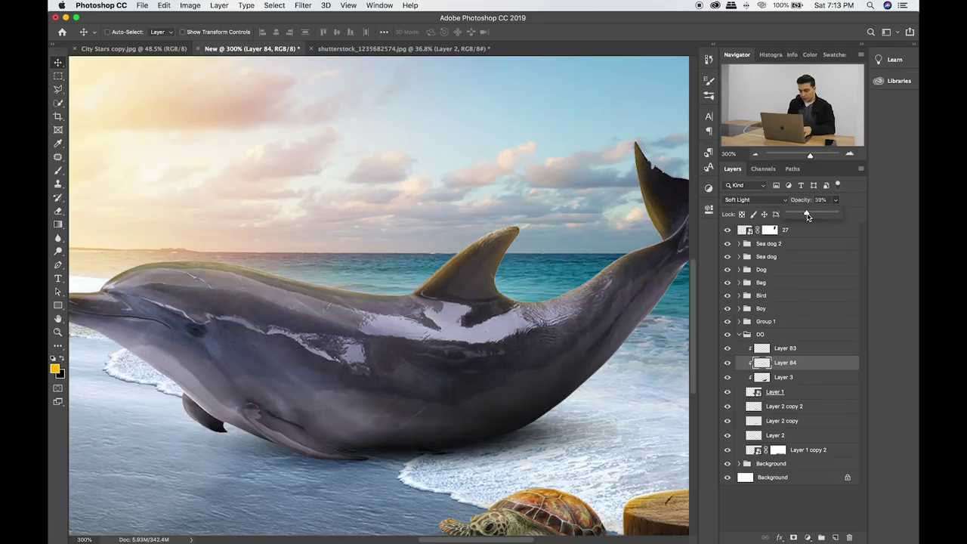
# Lower Layer 83's opacity to 52% and add a new layer above it.
pyautogui.hotkey('alt', ']')
pyautogui.moveTo(834, 213); pyautogui.dragTo(824, 214)
pyautogui.hscroll(-2, 525, 291)
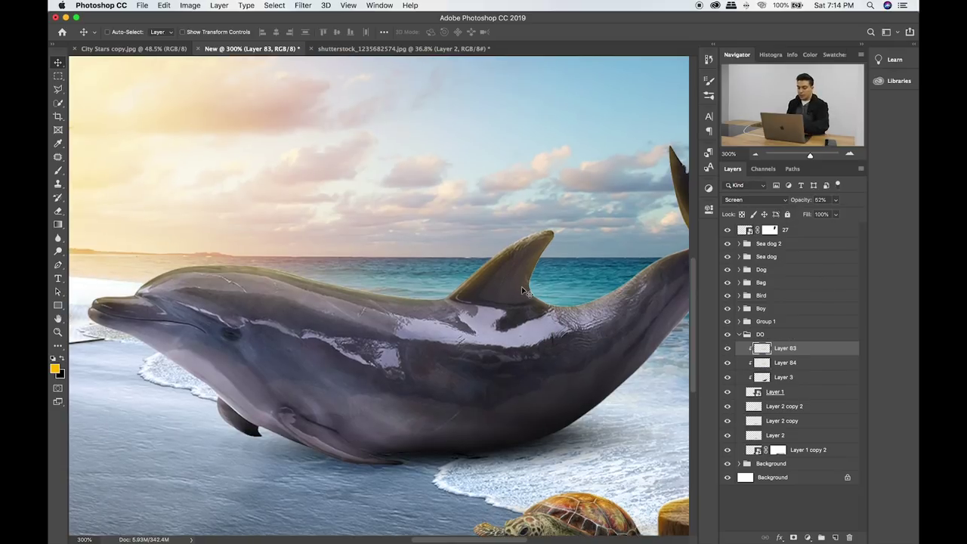
pyautogui.hotkey('ctrl', '1')
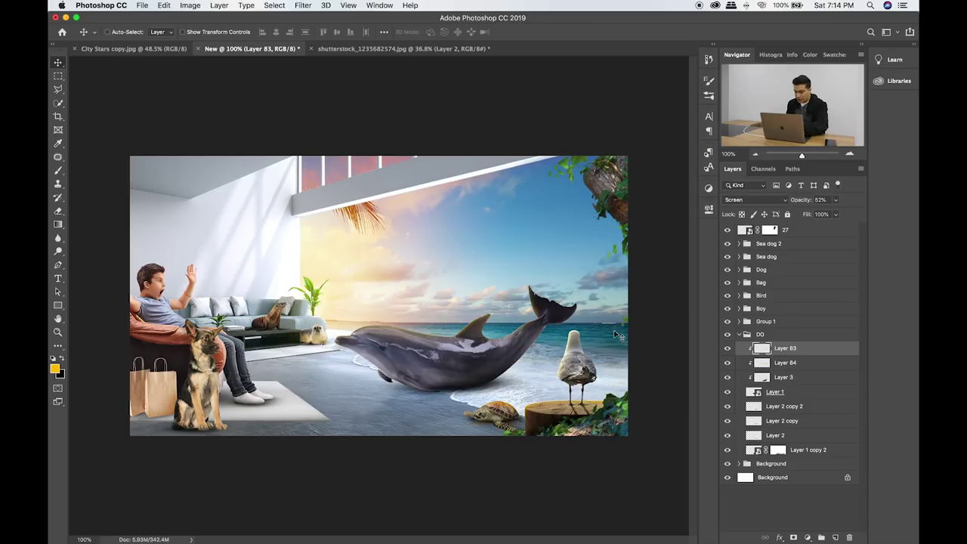
pyautogui.hotkey('ctrl', '+')
pyautogui.hotkey('ctrl', '+')
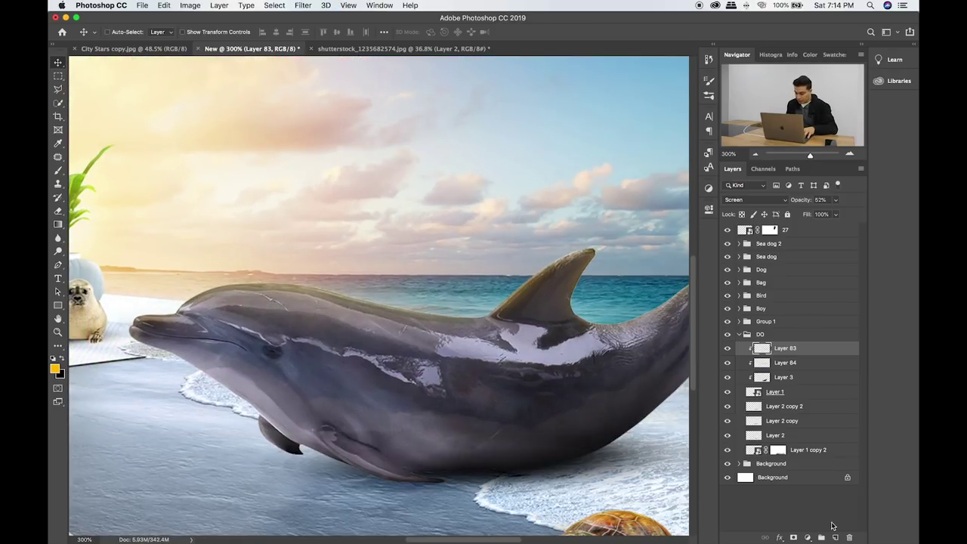
pyautogui.click(835, 537)
# Zoom in on the dolphin and set up a pure white brush at 100% opacity.
pyautogui.hotkey('ctrl', '+')
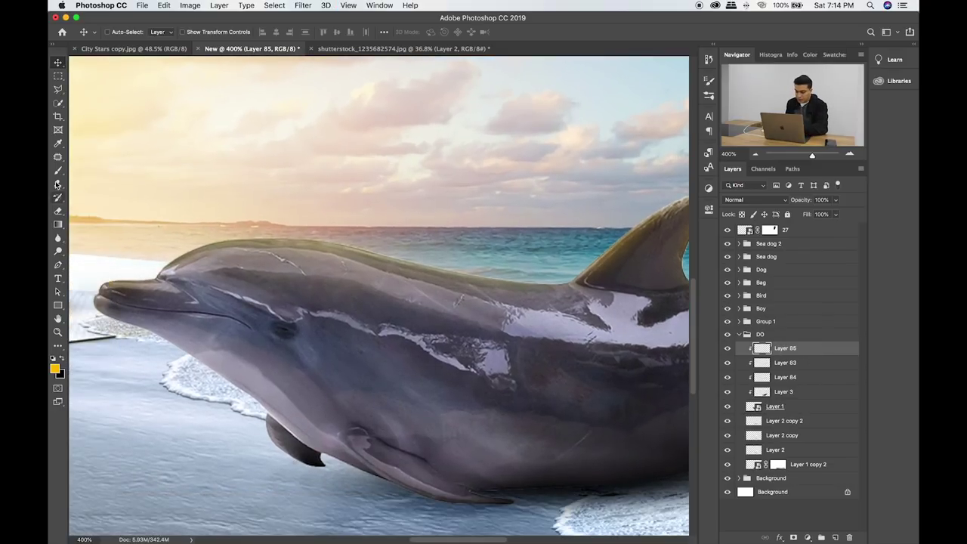
pyautogui.press('b')
pyautogui.click(55, 368)
pyautogui.moveTo(353, 294); pyautogui.dragTo(342, 150)
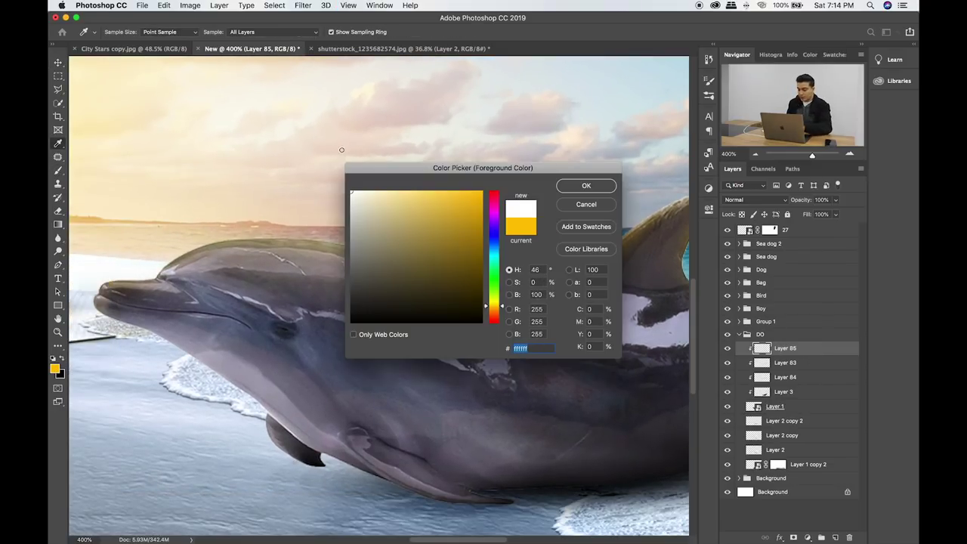
pyautogui.click(611, 190)
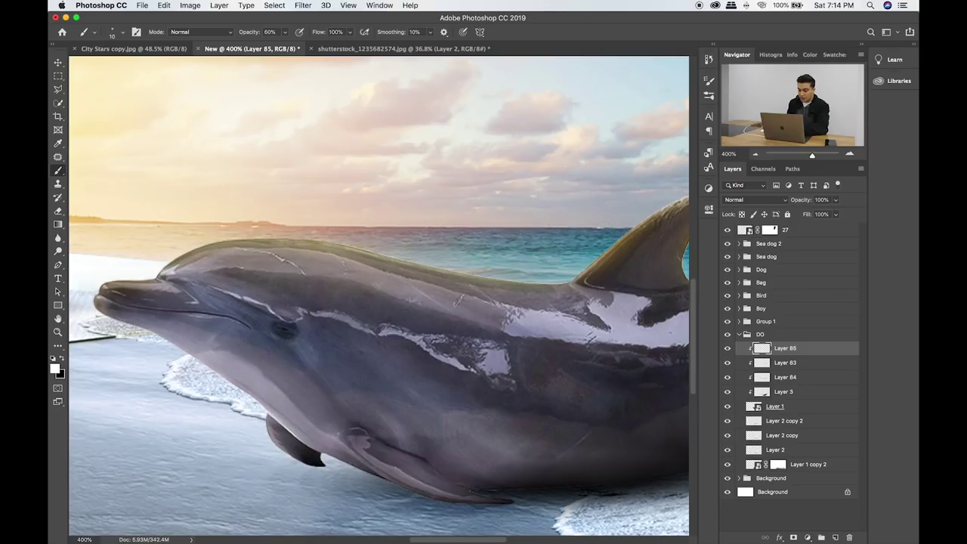
pyautogui.moveTo(592, 195); pyautogui.dragTo(508, 208)
pyautogui.press('0')
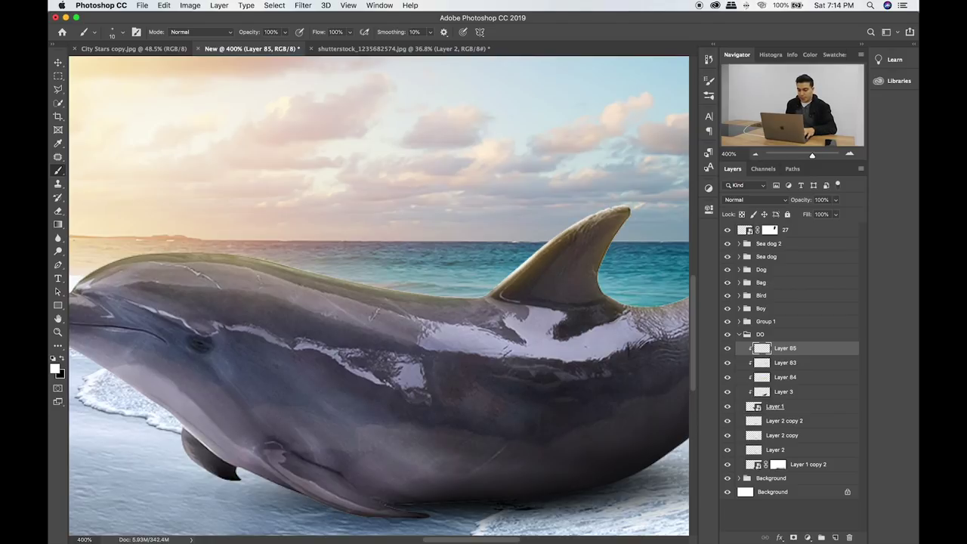
pyautogui.moveTo(456, 281)
pyautogui.mouseDown()
pyautogui.moveTo(569, 270)
pyautogui.moveTo(462, 273)
pyautogui.mouseUp()
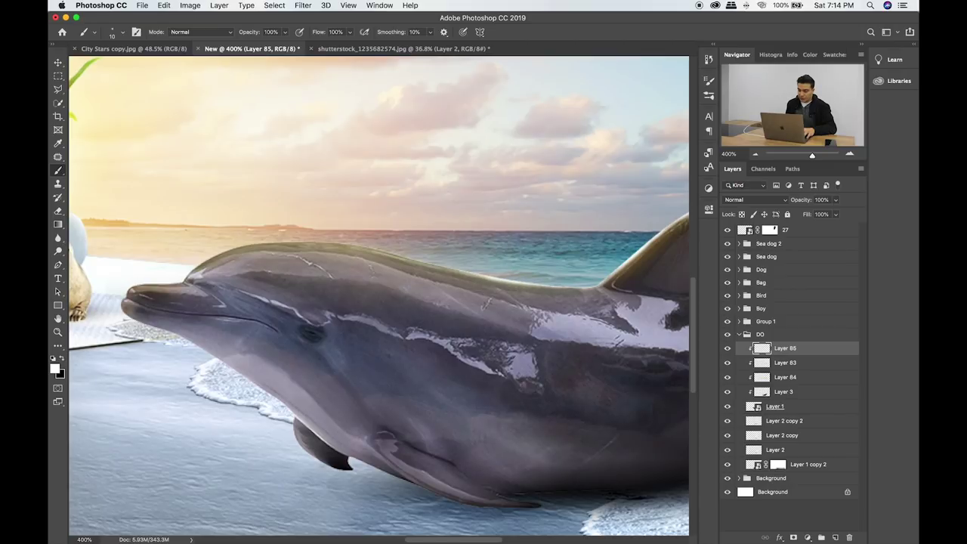
# Paint thin white highlights along the dolphin's back ridge, tail edge and tail stock.
pyautogui.moveTo(378, 247); pyautogui.dragTo(207, 258)
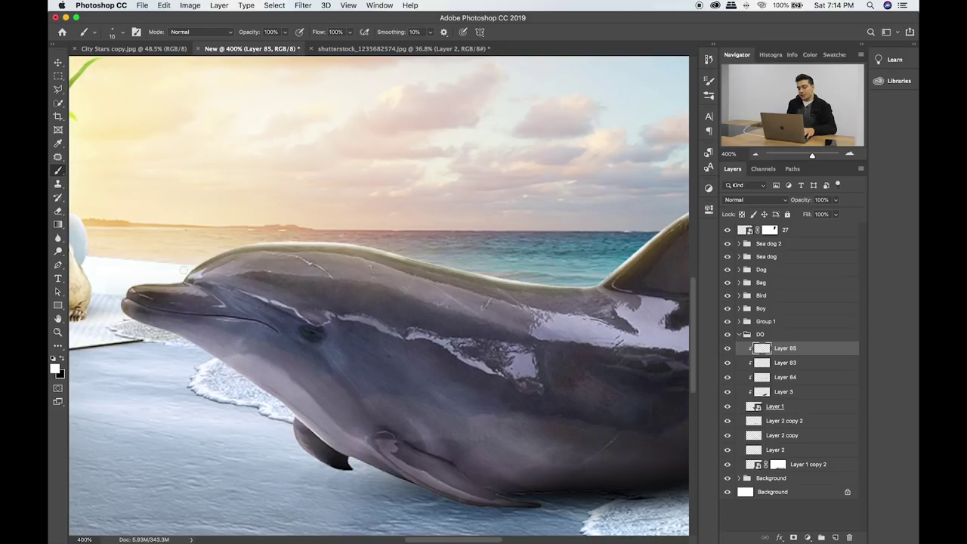
pyautogui.moveTo(185, 271); pyautogui.dragTo(238, 249)
pyautogui.moveTo(476, 244); pyautogui.dragTo(524, 248)
pyautogui.moveTo(242, 247); pyautogui.dragTo(329, 236)
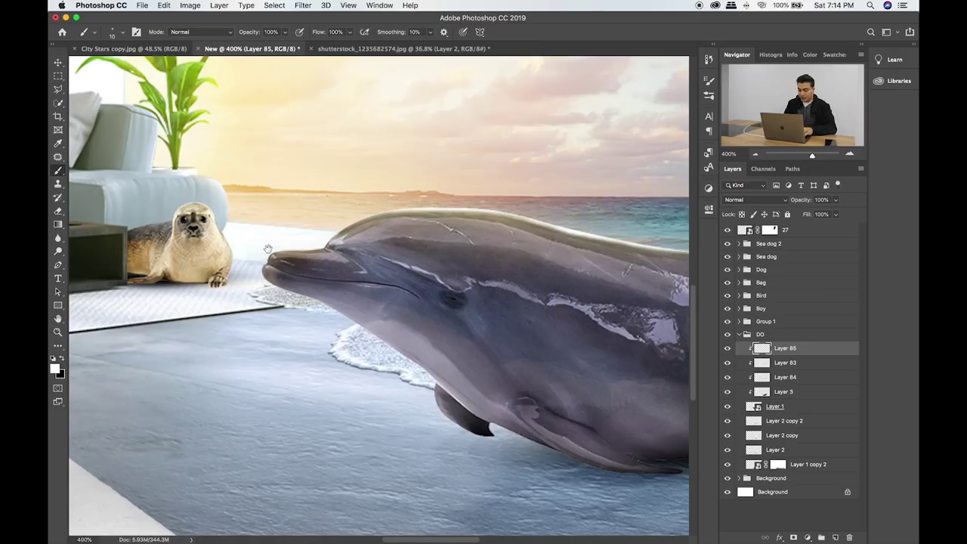
pyautogui.hscroll(5, 287, 248)
pyautogui.hscroll(5, 329, 250)
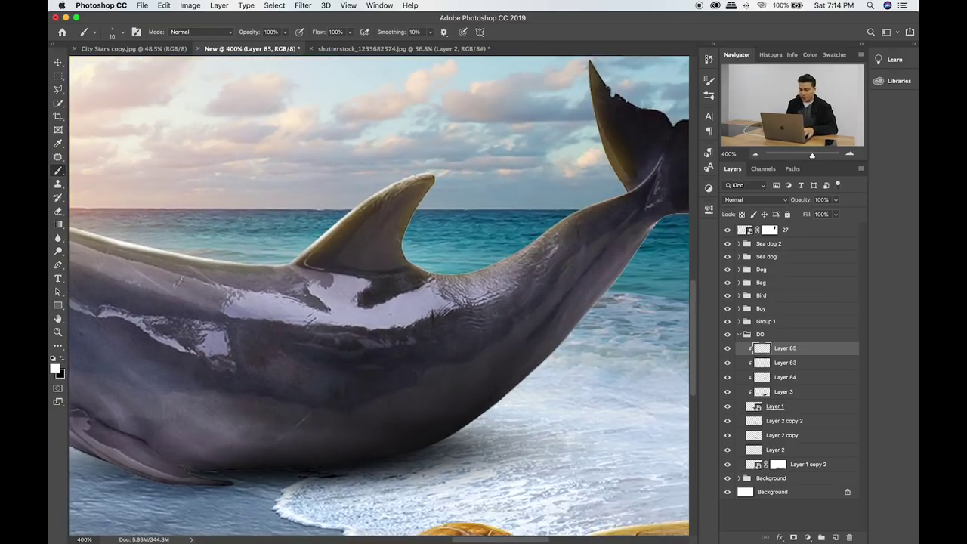
pyautogui.moveTo(588, 68); pyautogui.dragTo(611, 167)
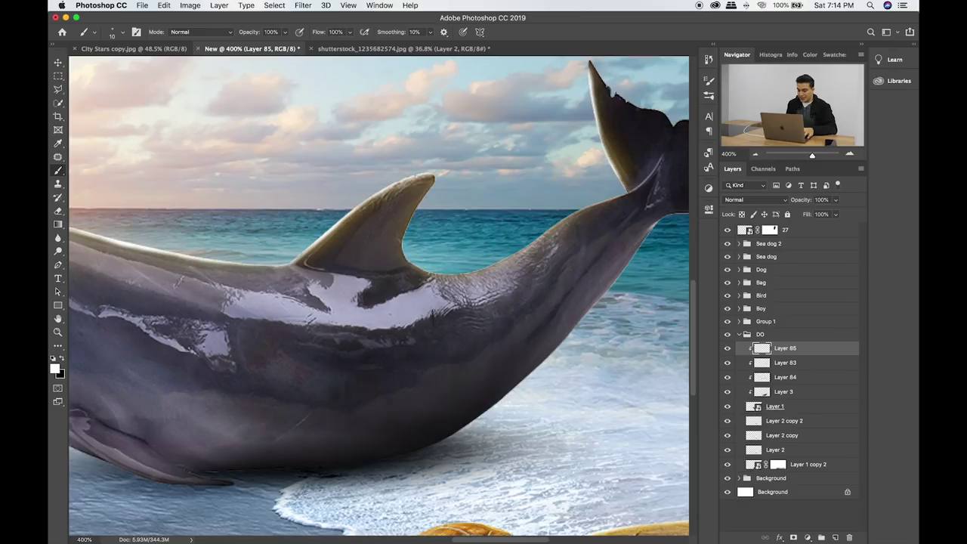
pyautogui.moveTo(601, 203)
pyautogui.mouseDown()
pyautogui.moveTo(495, 265)
pyautogui.moveTo(416, 269)
pyautogui.mouseUp()
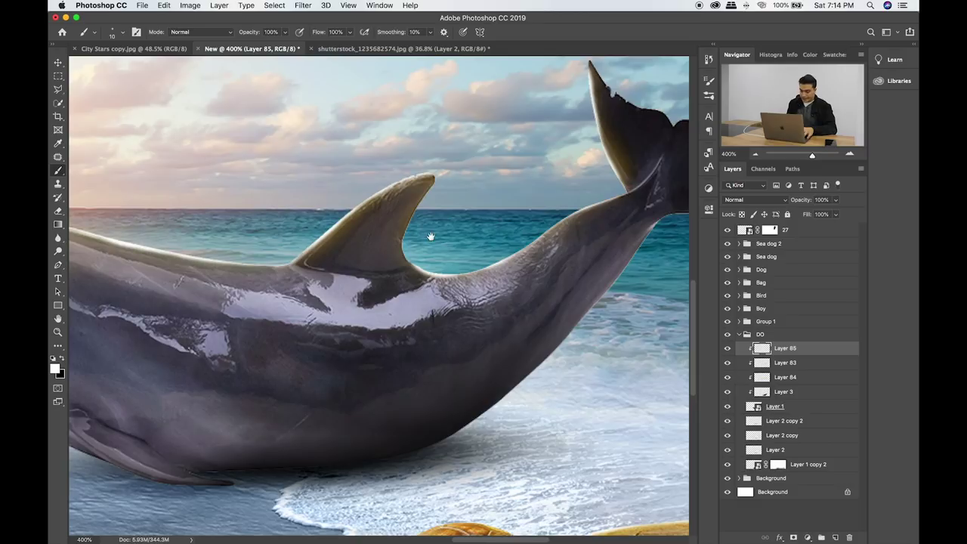
pyautogui.scroll(-2, 432, 234)
pyautogui.scroll(-2, 453, 231)
pyautogui.scroll(-2, 468, 228)
pyautogui.scroll(-1, 468, 228)
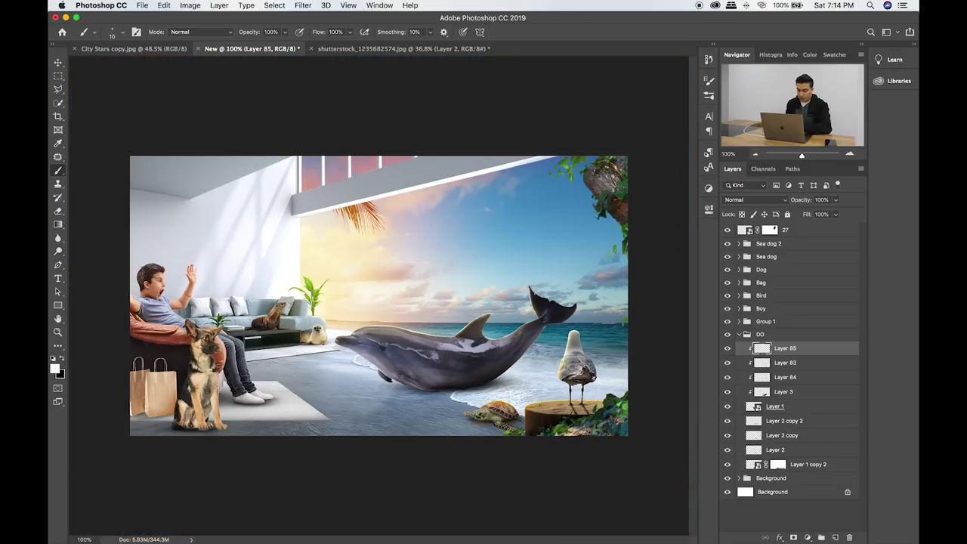
# Try several blend modes, including Dissolve, then set the highlight layer back to Normal.
pyautogui.press('v')
pyautogui.hotkey('shift', '+')
pyautogui.hotkey('shift', '+')
pyautogui.hotkey('shift', '+')
pyautogui.hotkey('shift', '+')
pyautogui.hotkey('shift', '+')
pyautogui.hotkey('shift', '+')
pyautogui.hotkey('ctrl', '+')
pyautogui.hotkey('ctrl', '+')
pyautogui.hotkey('shift', '+')
pyautogui.hotkey('shift', '+')
pyautogui.hotkey('shift', '+')
pyautogui.hotkey('shift', '+')
pyautogui.hotkey('shift', '+')
pyautogui.hotkey('shift', '+')
pyautogui.hotkey('shift', '+')
pyautogui.hotkey('shift', '+')
pyautogui.hotkey('shift', '+')
pyautogui.hotkey('shift', '+')
pyautogui.hotkey('shift', '+')
pyautogui.hotkey('shift', '+')
pyautogui.hotkey('shift', '+')
pyautogui.hotkey('shift', '+')
pyautogui.hotkey('shift', '+')
pyautogui.hotkey('shift', '+')
pyautogui.hotkey('shift', '+')
pyautogui.hotkey('shift', '+')
pyautogui.hotkey('shift', '+')
pyautogui.hotkey('shift', '+')
pyautogui.hotkey('shift', '+')
pyautogui.hotkey('shift', '+')
pyautogui.hotkey('shift', '+')
pyautogui.hotkey('shift', '+')
pyautogui.hotkey('shift', '+')
pyautogui.hotkey('shift', '+')
pyautogui.hotkey('shift', '+')
pyautogui.hotkey('shift', '+')
pyautogui.hotkey('shift', '+')
pyautogui.hotkey('shift', '+')
pyautogui.hotkey('shift', '+')
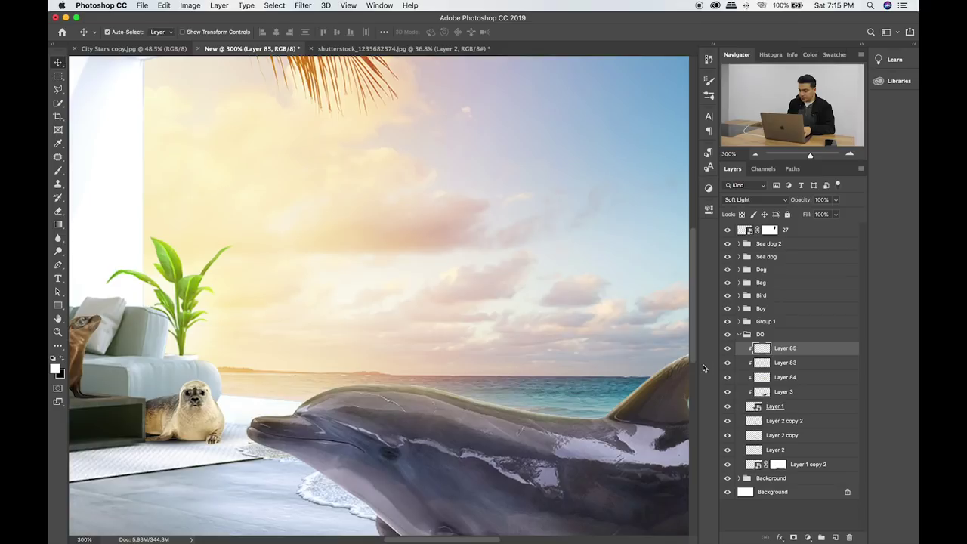
pyautogui.hotkey('ctrl', '+')
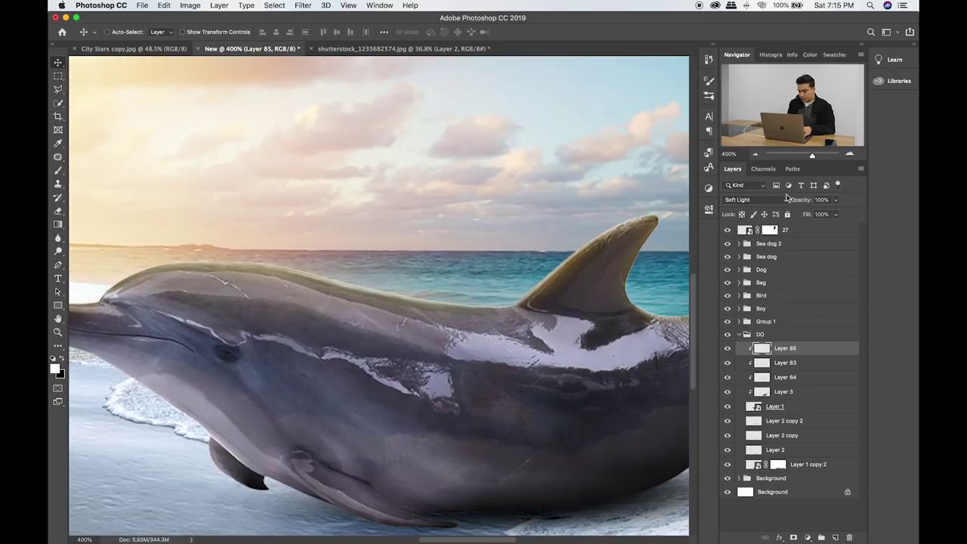
pyautogui.click(756, 199)
pyautogui.click(744, 85)
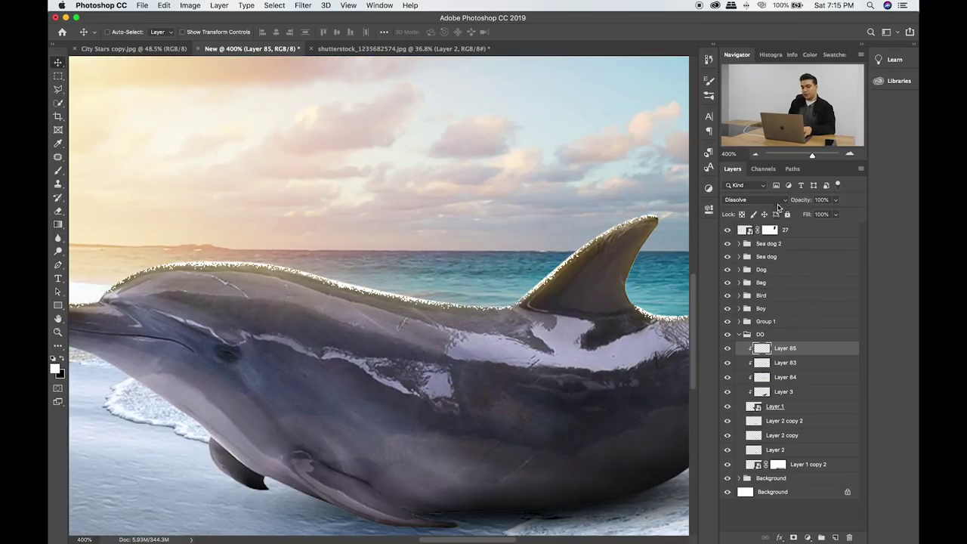
pyautogui.click(778, 199)
pyautogui.click(768, 190)
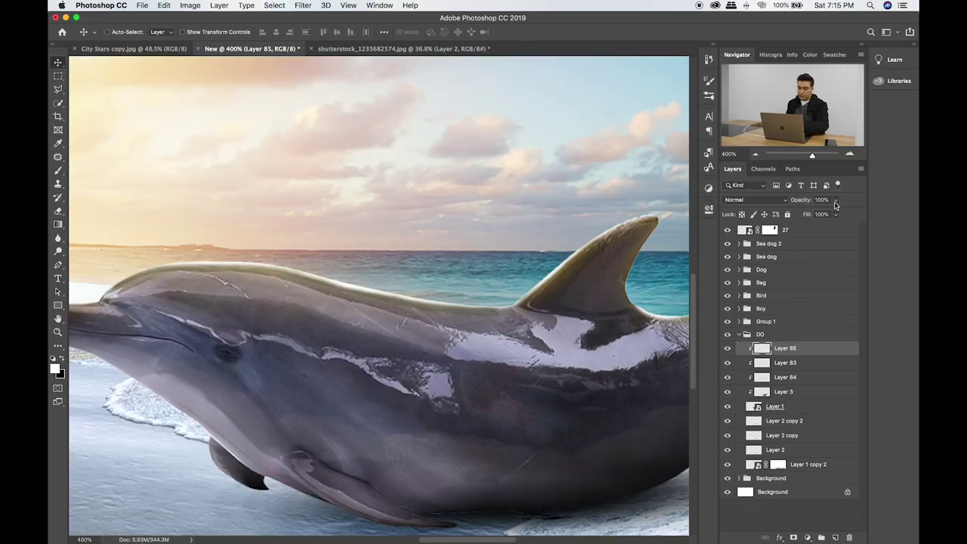
# Lower the highlight layer to 72% opacity, zoom out and collapse the DO group.
pyautogui.click(836, 201)
pyautogui.moveTo(839, 212); pyautogui.dragTo(822, 213)
pyautogui.click(433, 258)
pyautogui.press('m')
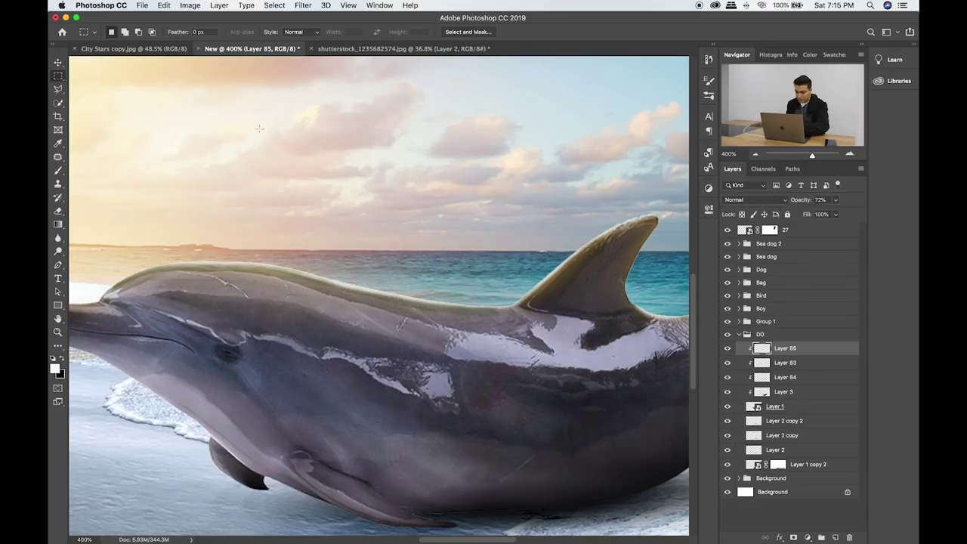
pyautogui.press('super+0')
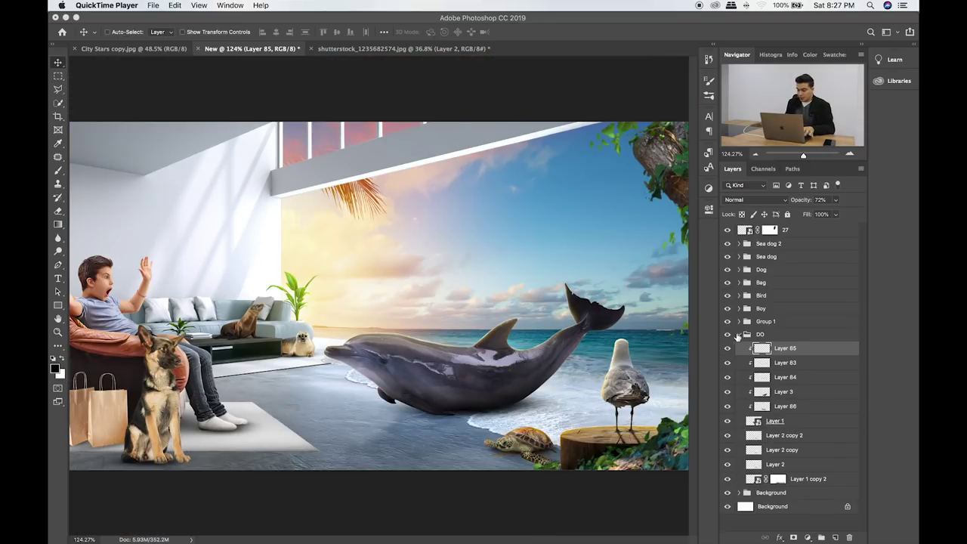
pyautogui.click(739, 335)
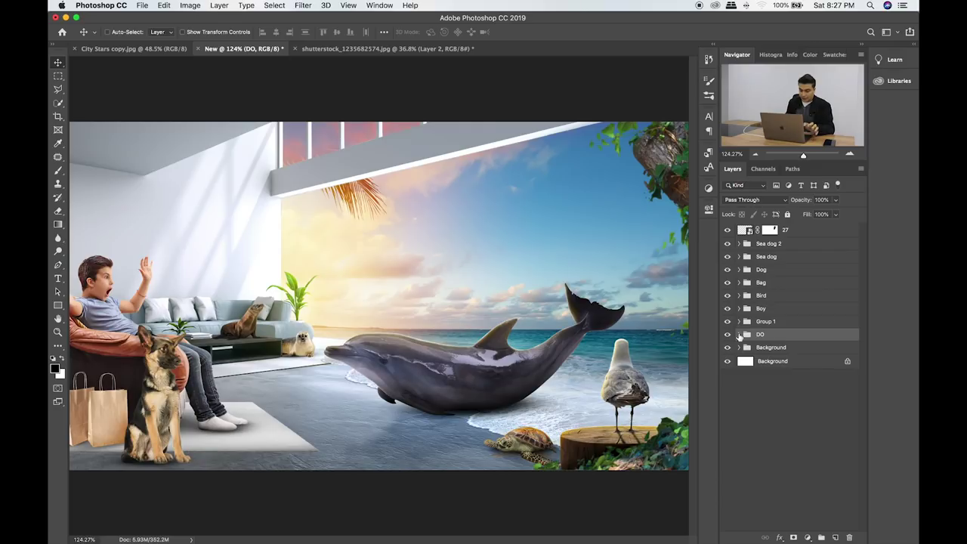
# Place the 7.png spilled popcorn image into the composite and shrink it to a tiny size.
pyautogui.press('super+Tab')
pyautogui.press('super+Tab')
pyautogui.press('super+Tab')
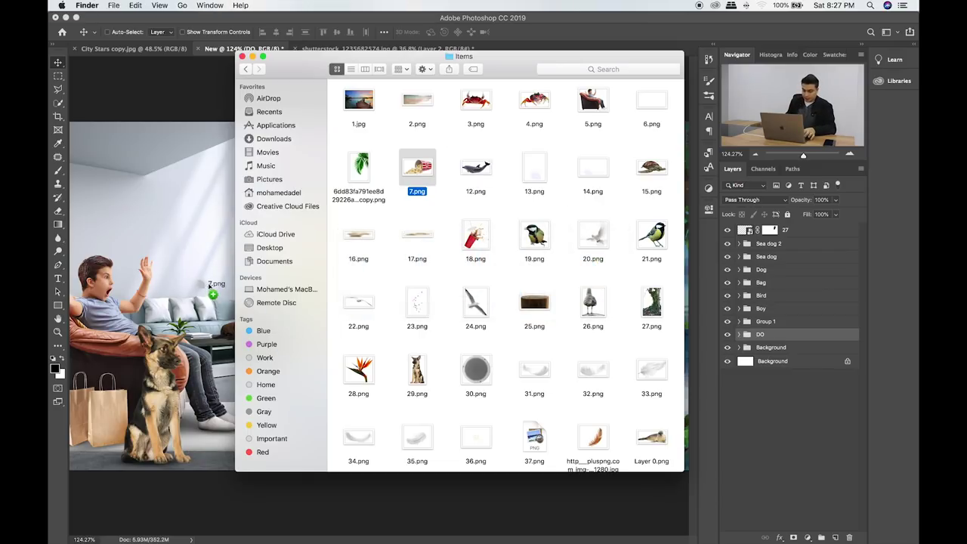
pyautogui.moveTo(377, 256); pyautogui.dragTo(212, 291)
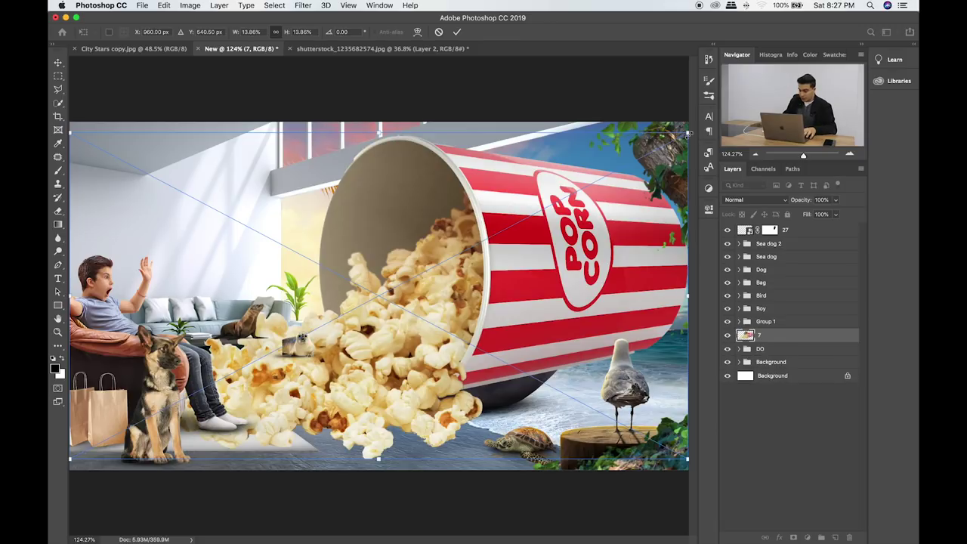
pyautogui.moveTo(688, 133)
pyautogui.mouseDown()
pyautogui.moveTo(189, 394)
pyautogui.moveTo(287, 346)
pyautogui.moveTo(290, 374)
pyautogui.mouseUp()
pyautogui.press('Return')
# Place the 18.png red cup and the popcorn bucket image into the composite.
pyautogui.press('super+Tab')
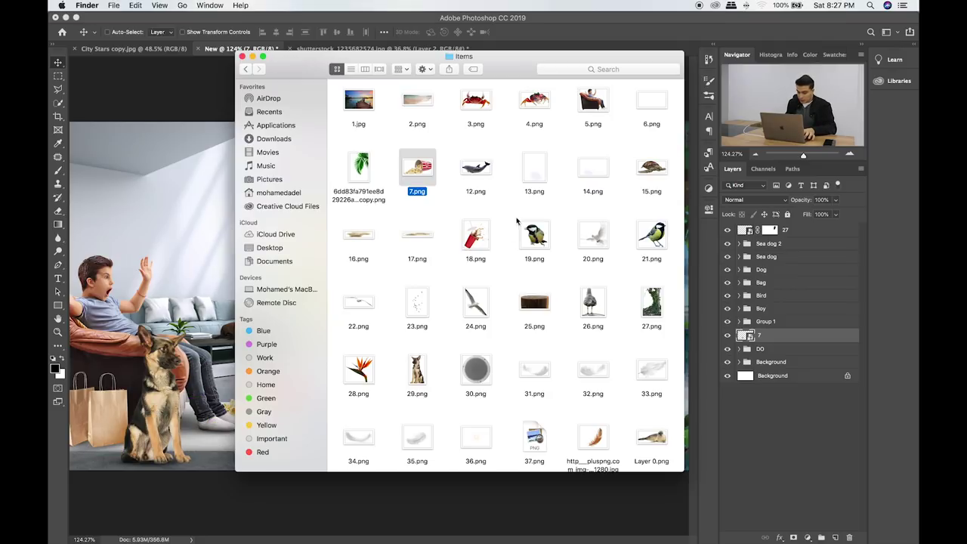
pyautogui.moveTo(483, 236); pyautogui.dragTo(183, 221)
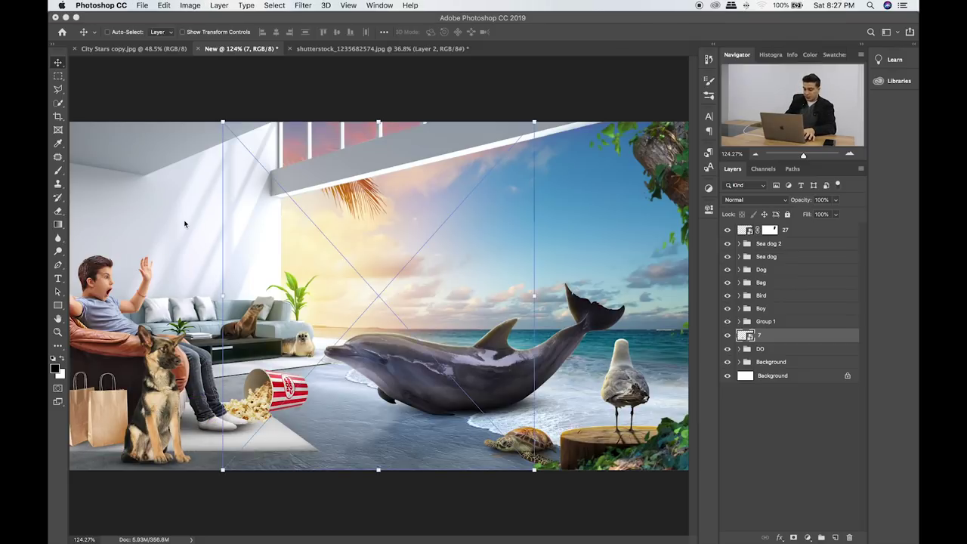
pyautogui.press('Return')
pyautogui.press('super+Tab')
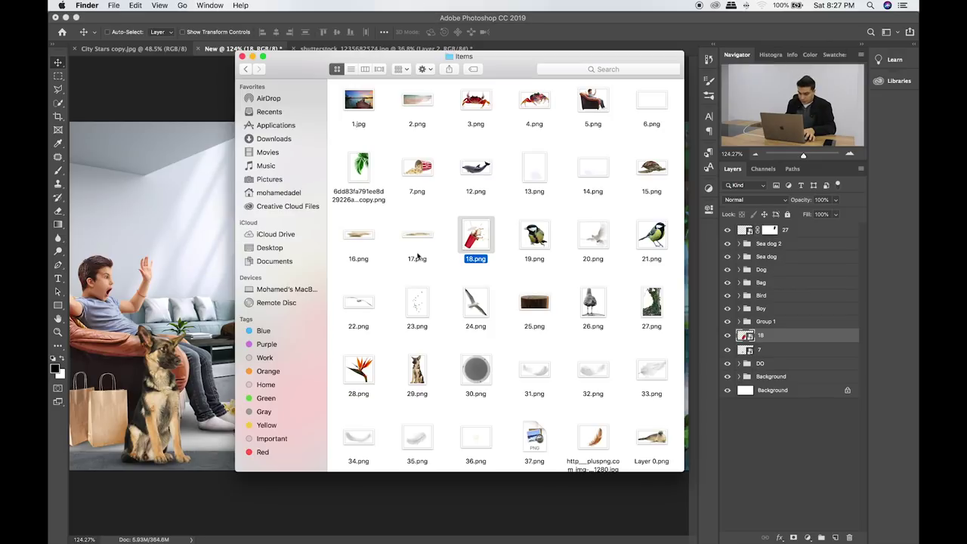
pyautogui.scroll(-2, 477, 255)
pyautogui.scroll(-2, 476, 254)
pyautogui.moveTo(534, 355); pyautogui.dragTo(161, 257)
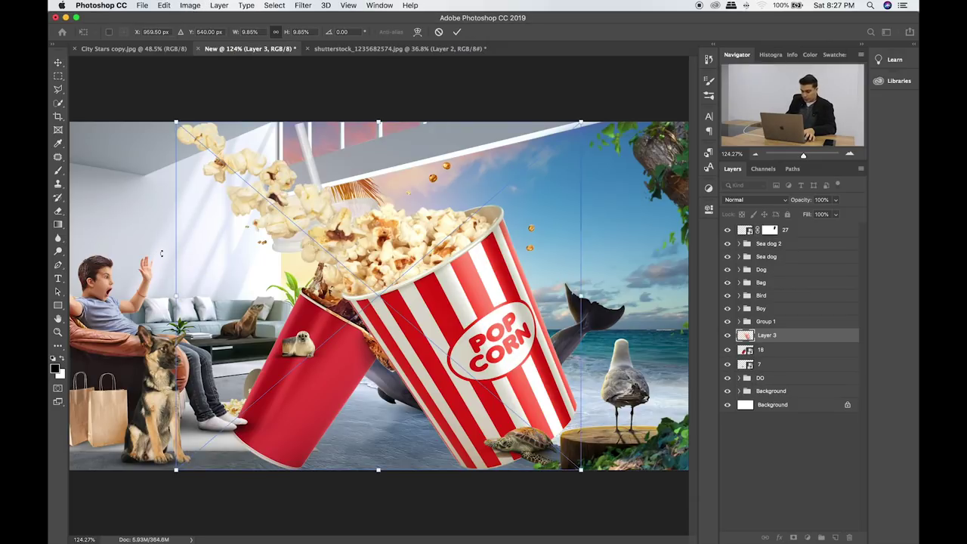
pyautogui.press('Return')
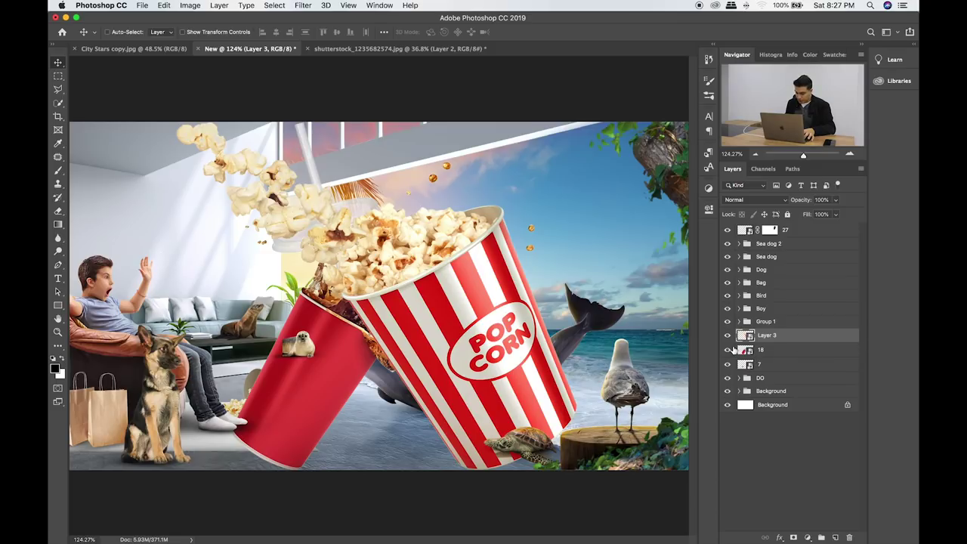
# Hide layers 18 and 7, leaving only the popcorn bucket visible.
pyautogui.click(727, 350)
pyautogui.click(729, 364)
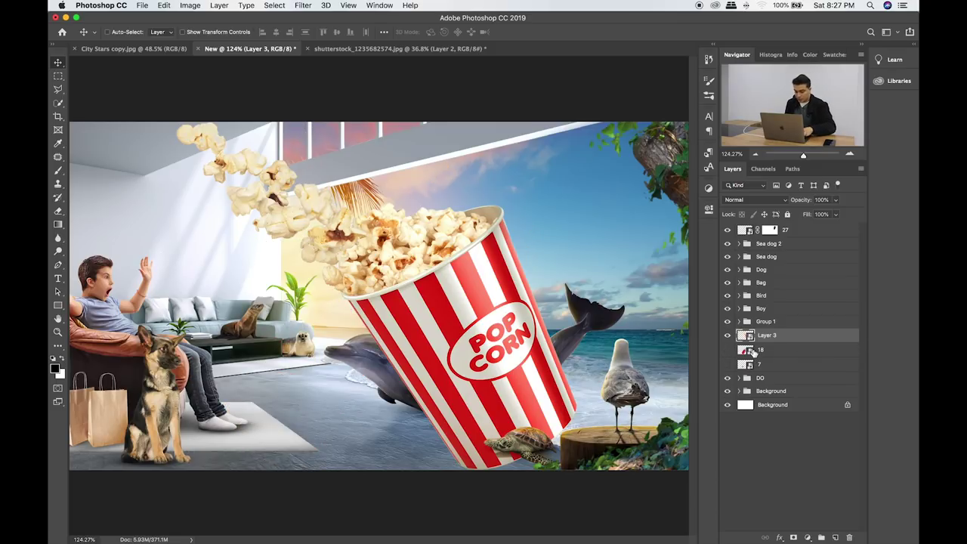
pyautogui.hotkey('ctrl', 't')
# Shrink the popcorn bucket, set it beside the dog, and stack it above Boy.
pyautogui.moveTo(579, 123); pyautogui.dragTo(243, 375)
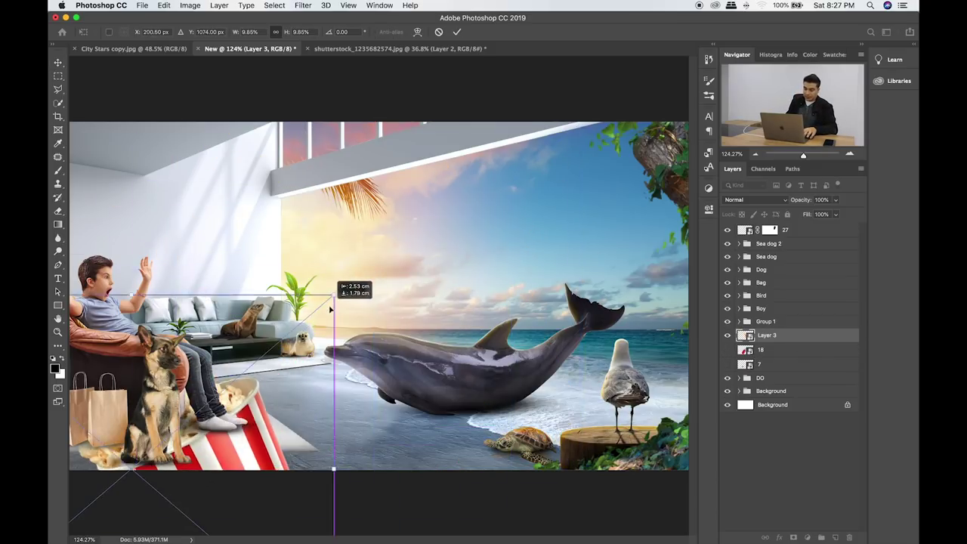
pyautogui.moveTo(243, 375); pyautogui.dragTo(132, 495)
pyautogui.moveTo(174, 422)
pyautogui.mouseDown()
pyautogui.moveTo(221, 366)
pyautogui.moveTo(241, 362)
pyautogui.mouseUp()
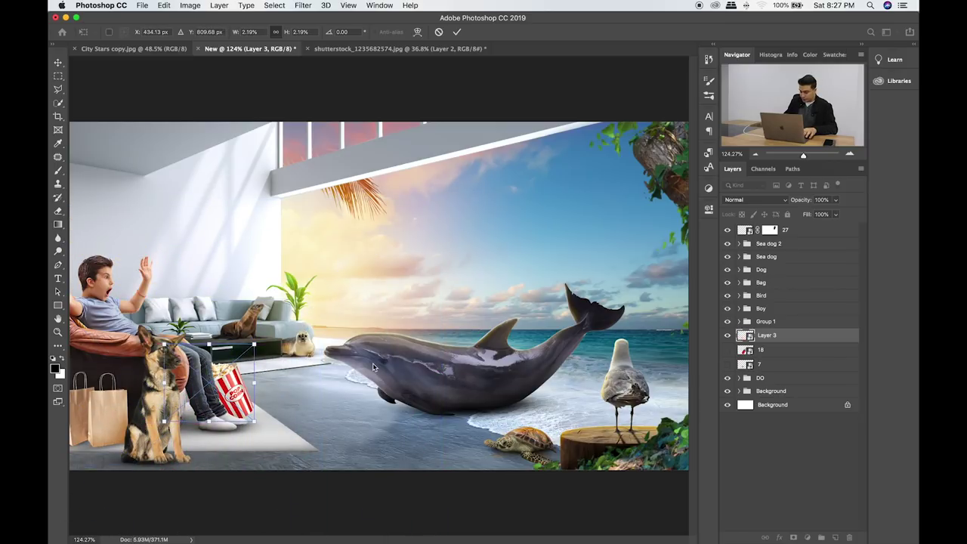
pyautogui.press('Return')
pyautogui.hotkey('ctrl', ']')
pyautogui.hotkey('ctrl', ']')
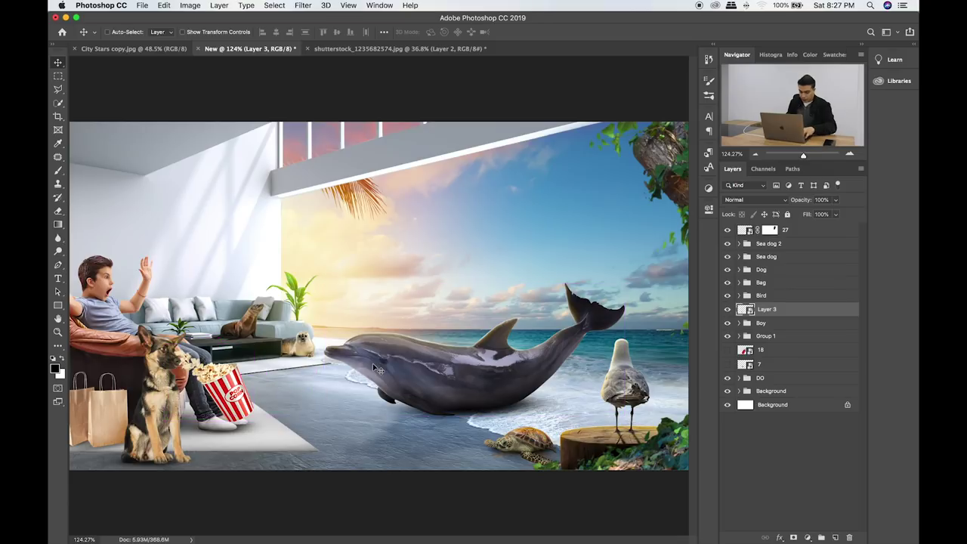
# Tilt the popcorn bucket about 25 degrees and zoom to 300% on the dog.
pyautogui.hotkey('ctrl', 't')
pyautogui.moveTo(253, 354)
pyautogui.mouseDown()
pyautogui.moveTo(254, 372)
pyautogui.moveTo(232, 374)
pyautogui.mouseUp()
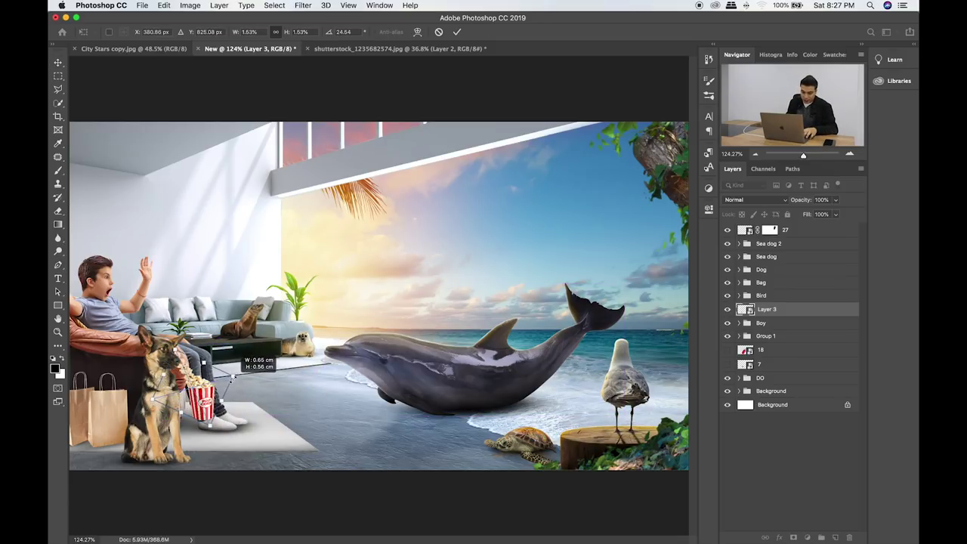
pyautogui.press('Return')
pyautogui.hotkey('ctrl', '+')
pyautogui.hotkey('ctrl', '+')
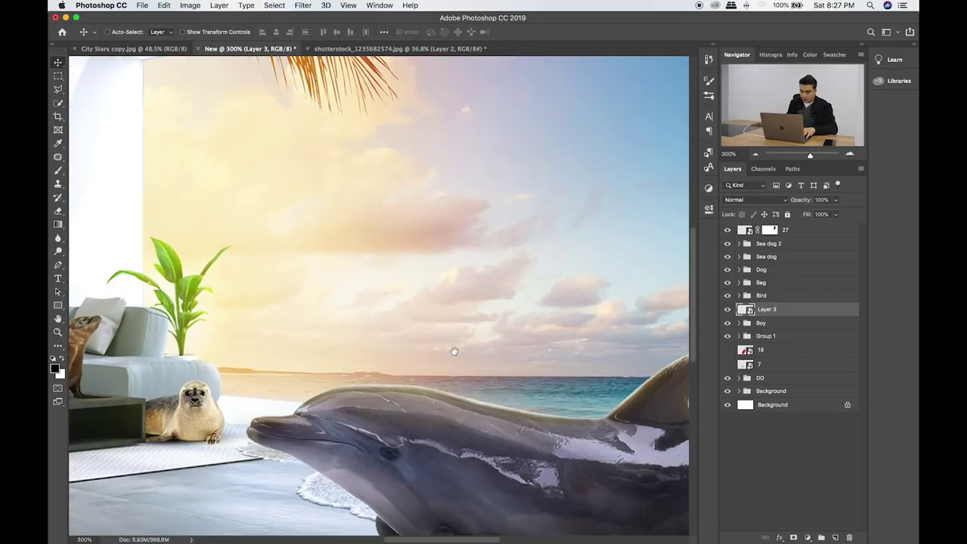
pyautogui.moveTo(393, 365); pyautogui.dragTo(821, 150)
pyautogui.moveTo(510, 354)
pyautogui.mouseDown()
pyautogui.moveTo(551, 320)
pyautogui.moveTo(519, 374)
pyautogui.mouseUp()
# Try a 30-degree rotation on the bucket, undoing and redoing it to compare.
pyautogui.hotkey('ctrl', 't')
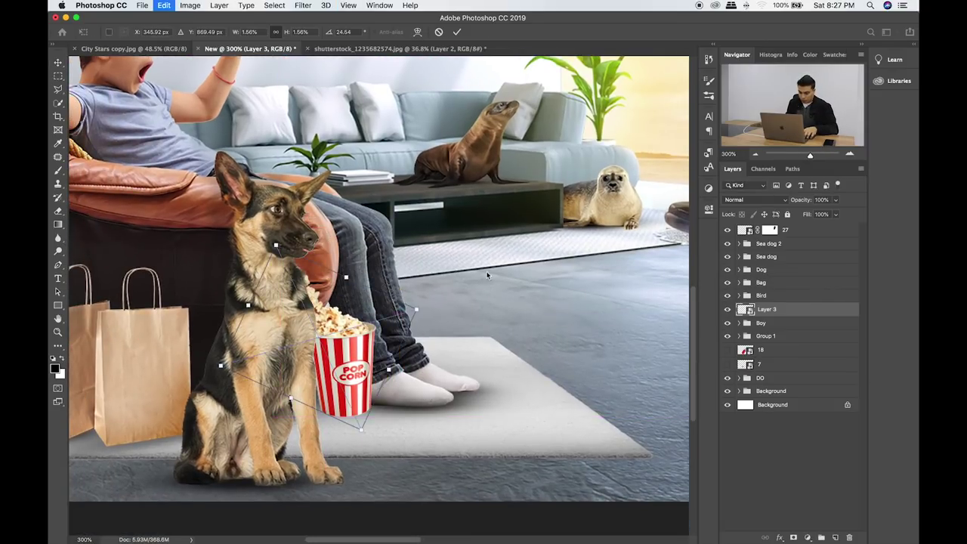
pyautogui.press('Return')
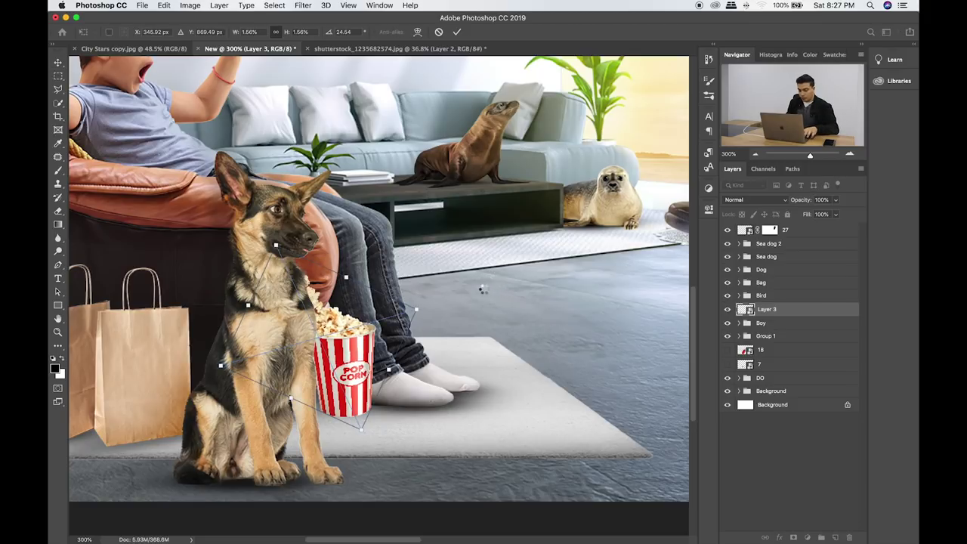
pyautogui.hotkey('ctrl', 't')
pyautogui.moveTo(389, 253); pyautogui.dragTo(424, 291)
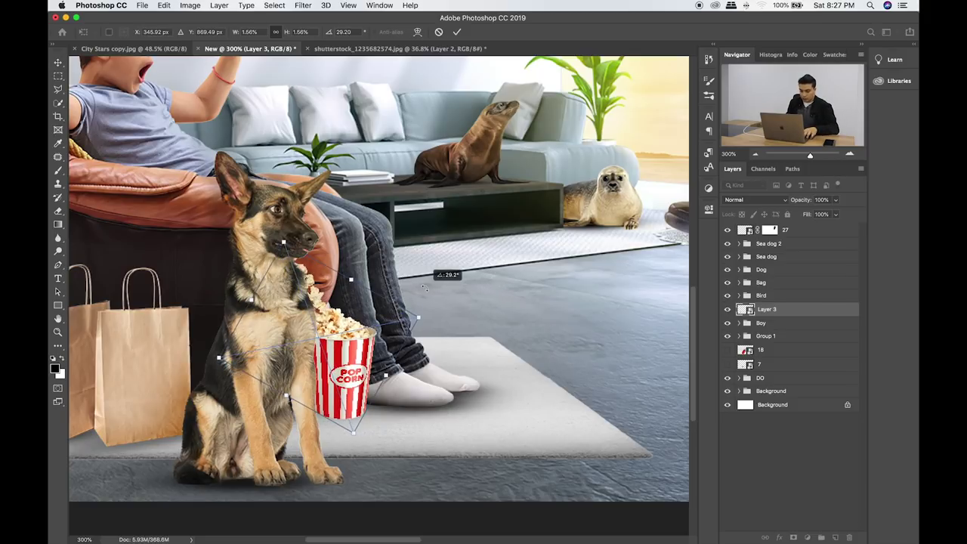
pyautogui.hotkey('ctrl', 'z')
pyautogui.press('Return')
pyautogui.hotkey('ctrl', 'z')
pyautogui.hotkey('ctrl', 'z')
pyautogui.hotkey('ctrl', 'z')
# Test a smaller 28-degree tilt, then settle on leaving the bucket upright.
pyautogui.moveTo(453, 307); pyautogui.dragTo(454, 305)
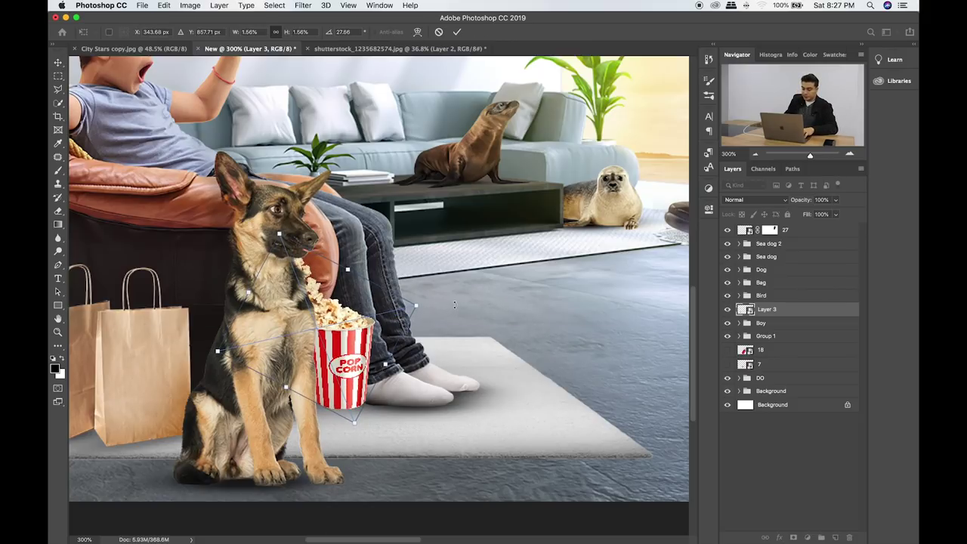
pyautogui.press('Return')
pyautogui.hotkey('ctrl', 'z')
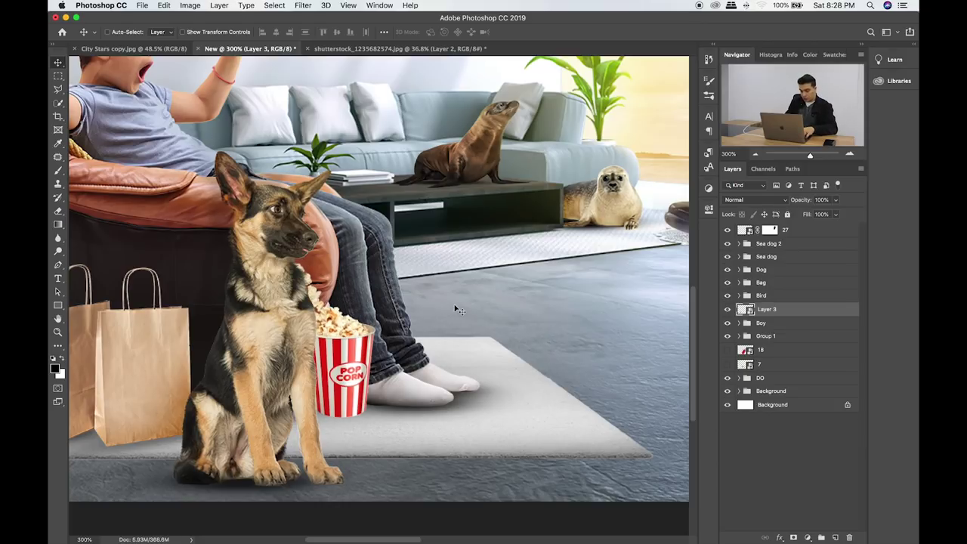
pyautogui.hotkey('ctrl', 't')
pyautogui.moveTo(458, 305); pyautogui.dragTo(465, 304)
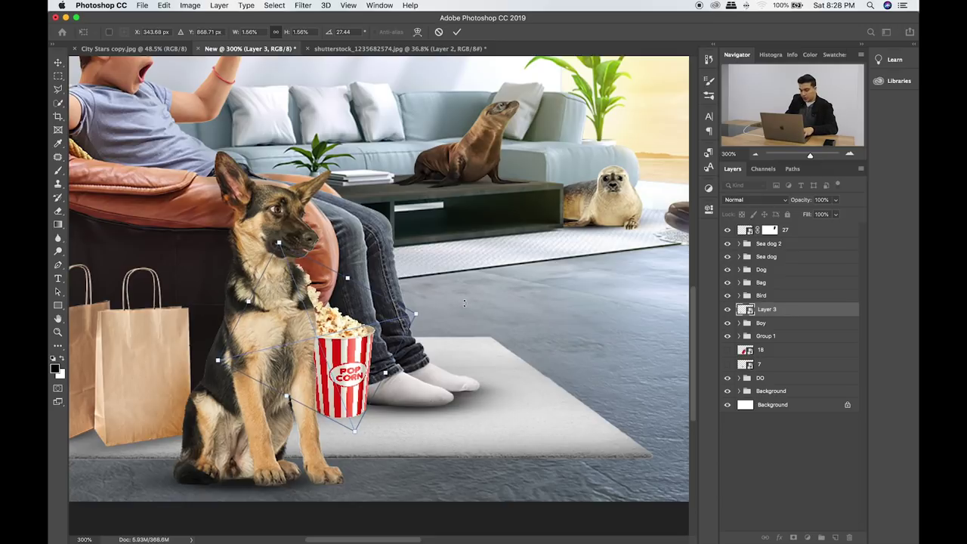
pyautogui.press('Return')
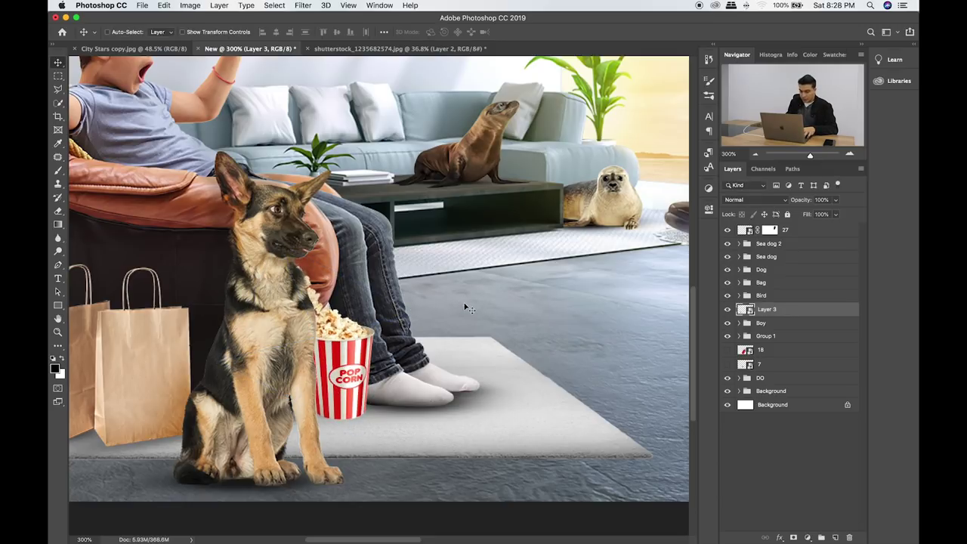
# Nudge the Dog and Bag groups right, then group the popcorn bucket layer.
pyautogui.click(772, 271)
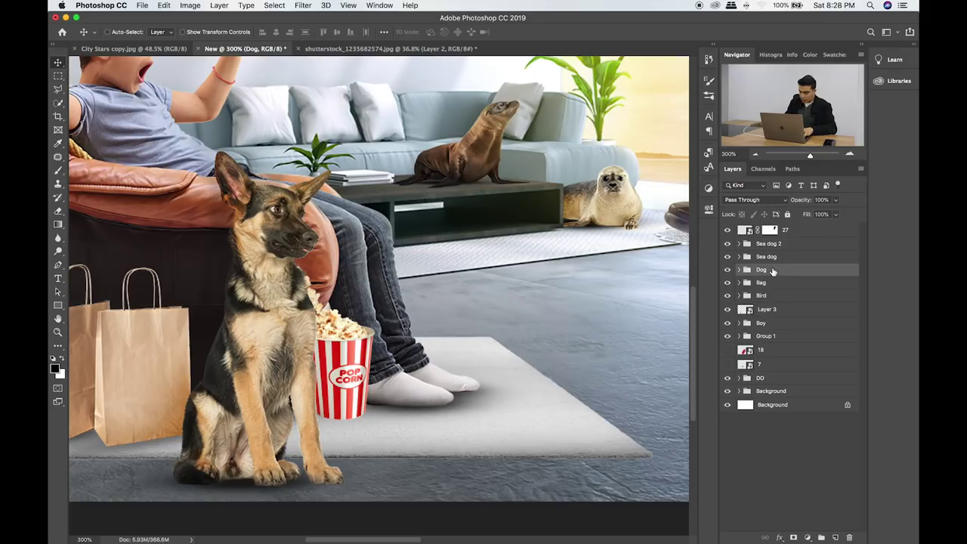
pyautogui.hotkey('shift', 'Right')
pyautogui.hotkey('shift', 'Right')
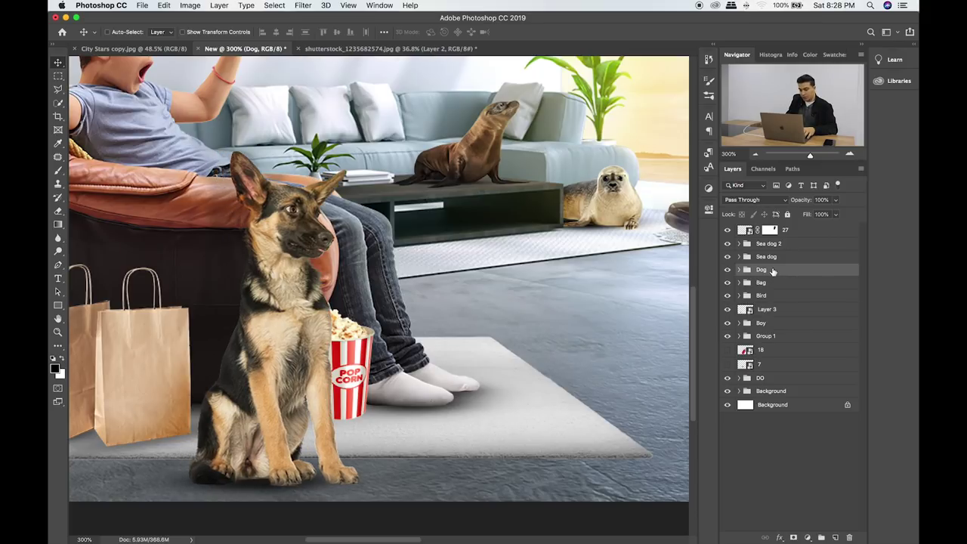
pyautogui.press('Left')
pyautogui.press('Left')
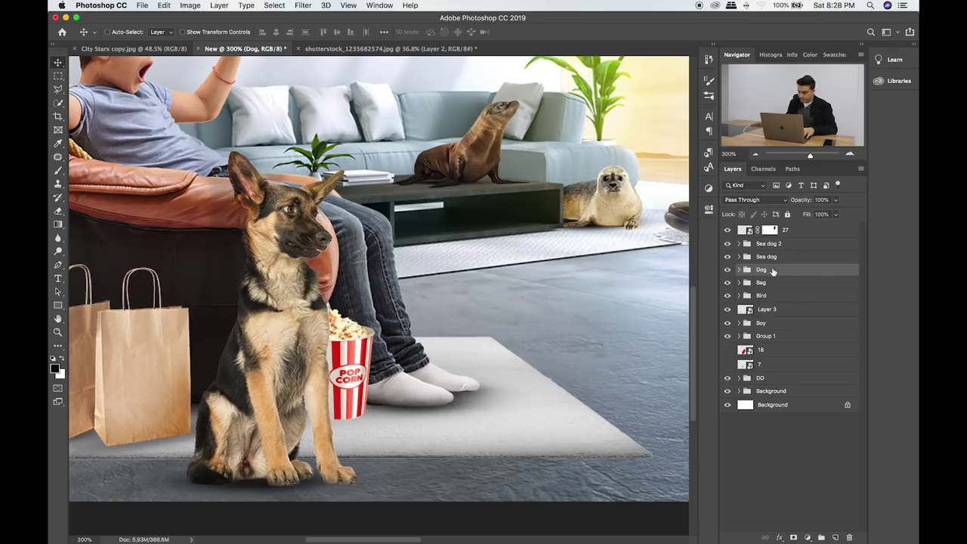
pyautogui.click(777, 283)
pyautogui.hotkey('shift', 'Right')
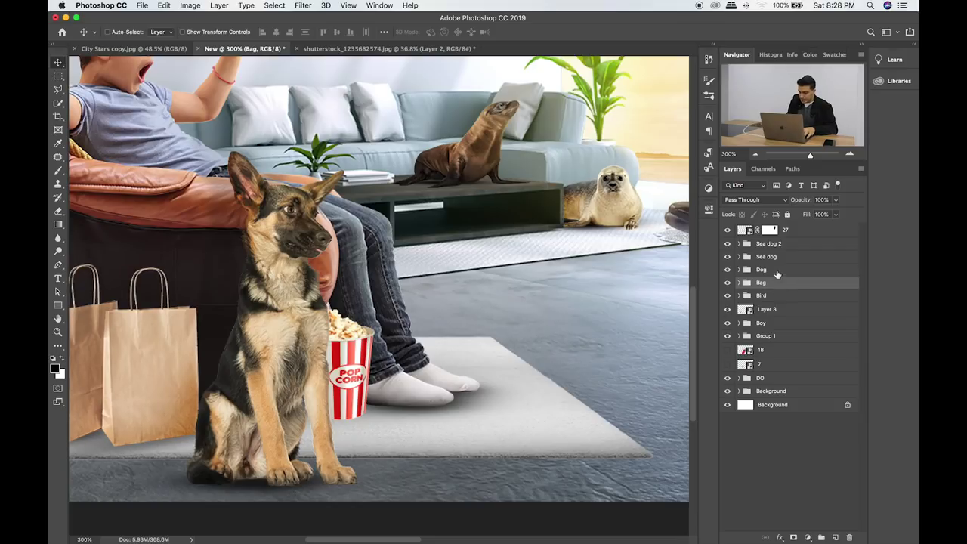
pyautogui.click(771, 312)
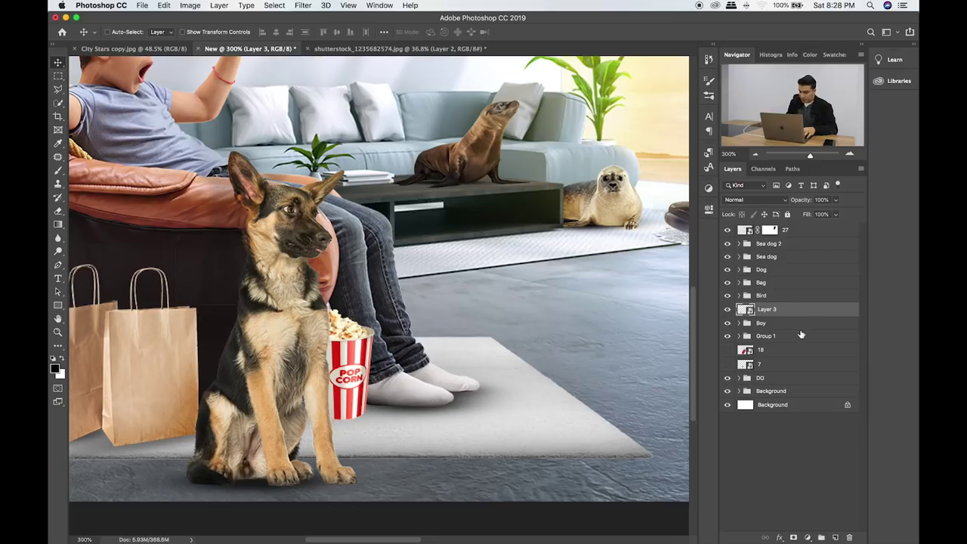
pyautogui.hotkey('ctrl', 'g')
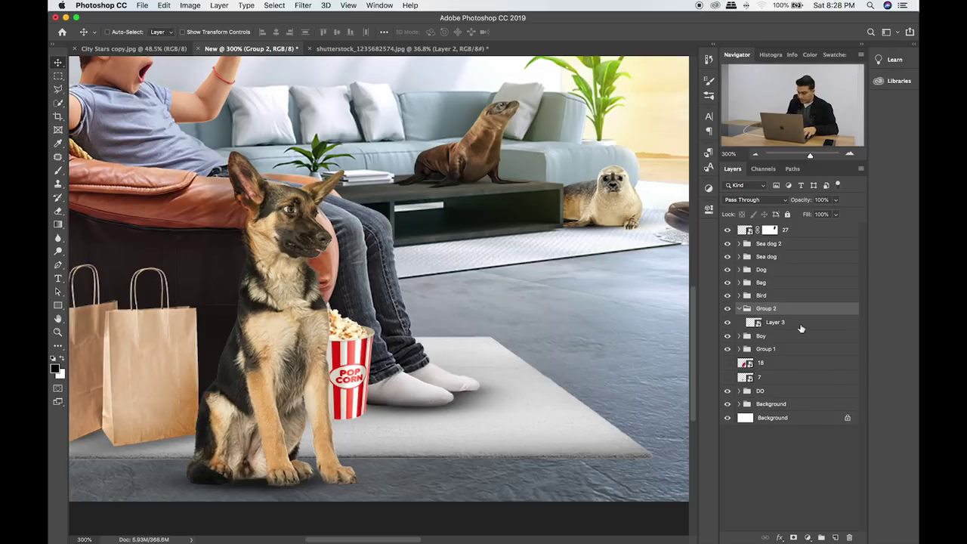
# Rename the popcorn bucket group to Popcorn.
pyautogui.doubleClick(786, 311)
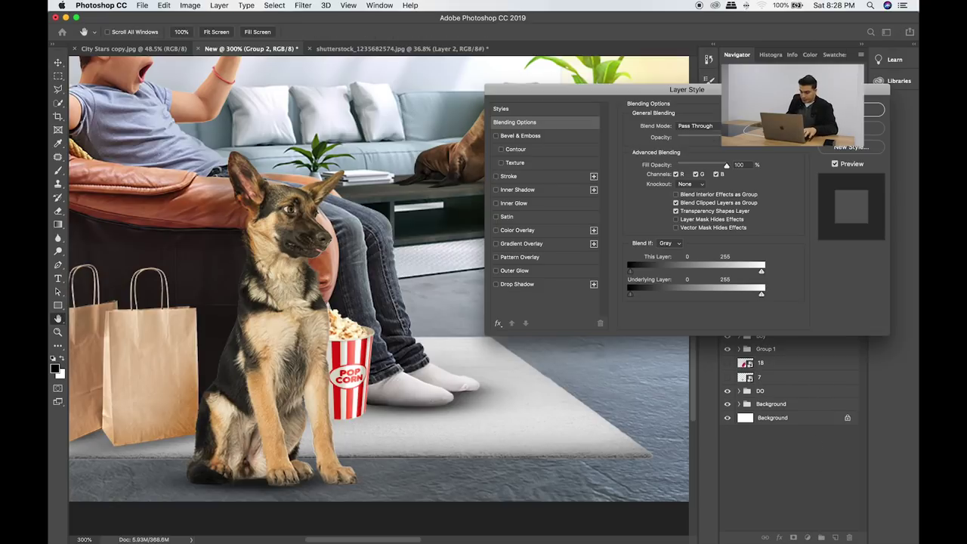
pyautogui.press('Escape')
pyautogui.write('Popcorn')
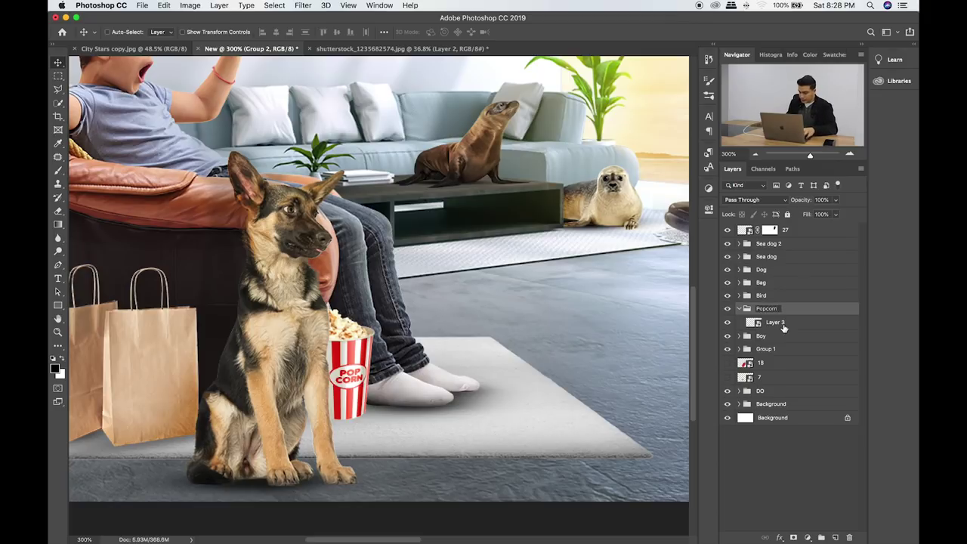
pyautogui.press('Return')
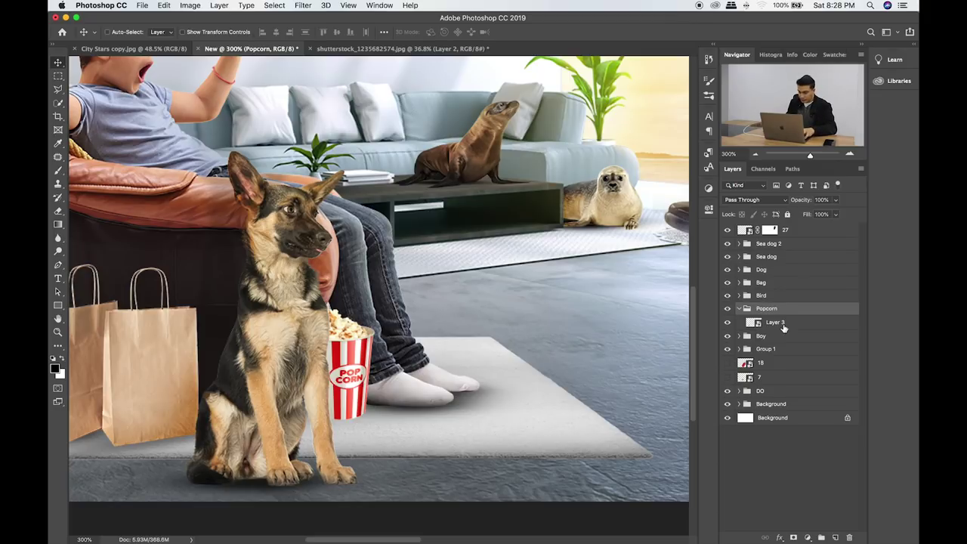
# Add a new layer below the bucket and paint a soft black blob.
pyautogui.click(795, 322)
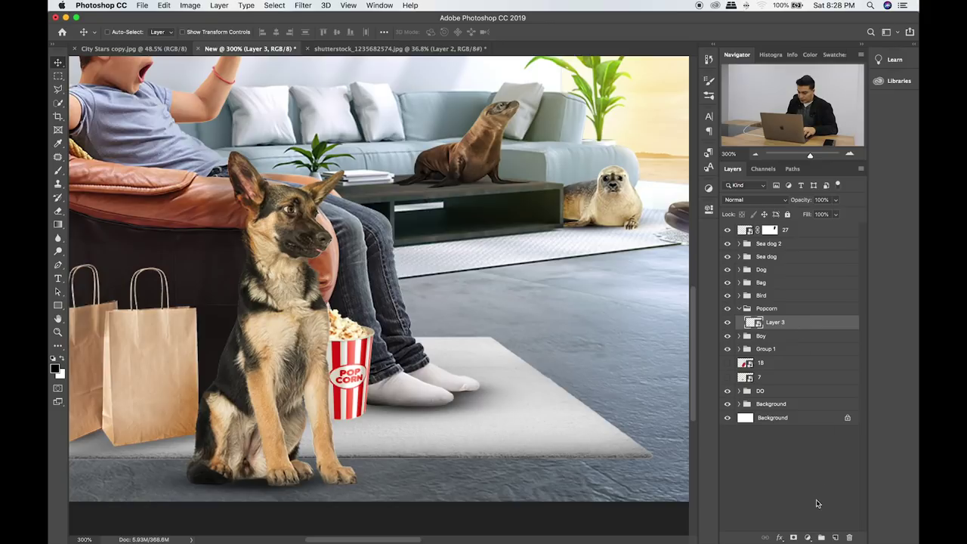
pyautogui.click(835, 537)
pyautogui.moveTo(799, 326); pyautogui.dragTo(798, 337)
pyautogui.press('b')
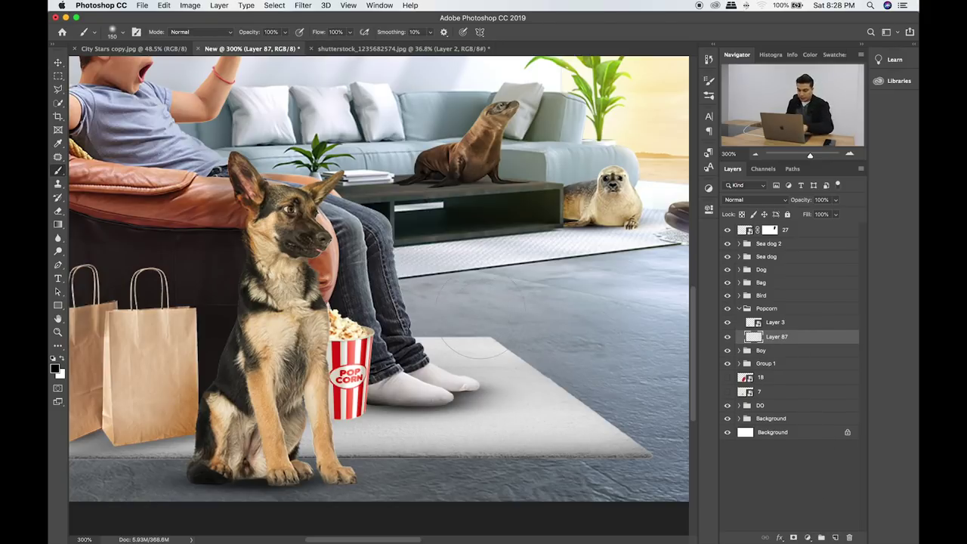
pyautogui.click(476, 311)
# Squash the blob flat onto the rug as a shadow at 77% opacity.
pyautogui.hotkey('ctrl', 't')
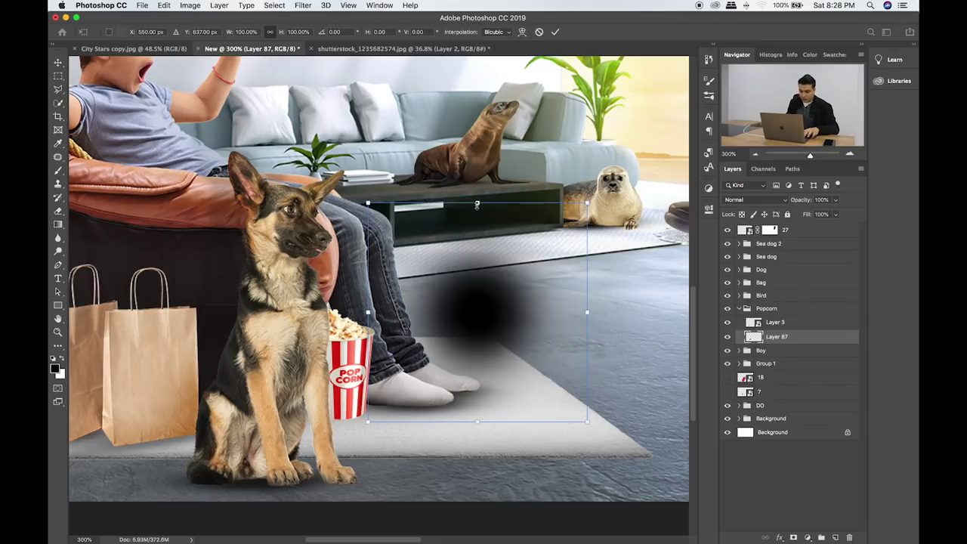
pyautogui.moveTo(477, 204)
pyautogui.mouseDown()
pyautogui.moveTo(477, 387)
pyautogui.moveTo(420, 412)
pyautogui.moveTo(396, 411)
pyautogui.mouseUp()
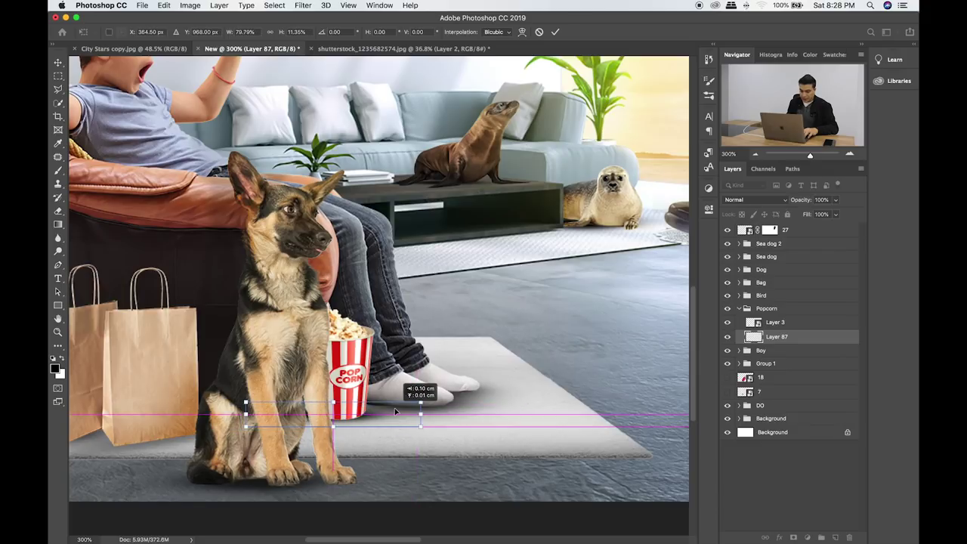
pyautogui.press('Return')
pyautogui.press('b')
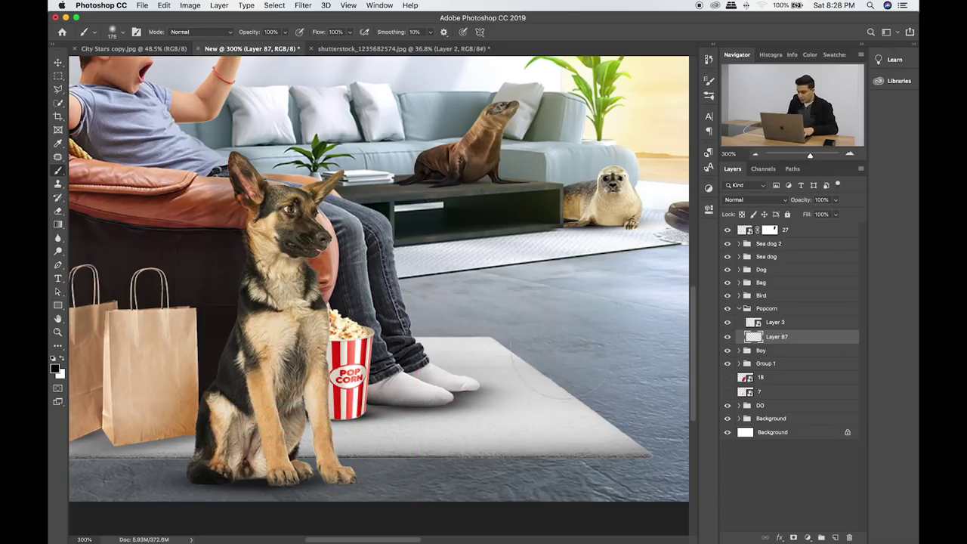
pyautogui.moveTo(835, 200); pyautogui.dragTo(827, 216)
pyautogui.press('v')
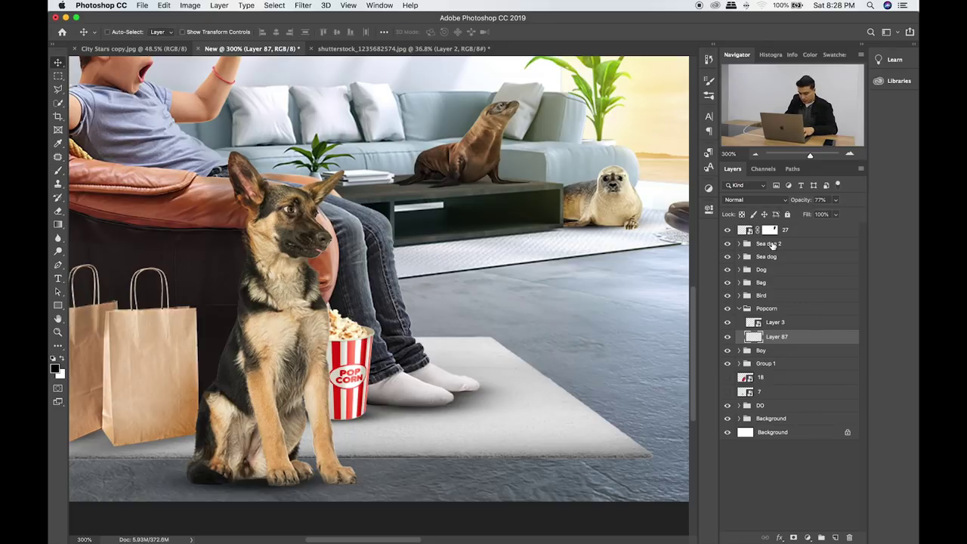
# Darken the bucket's base on a clipped layer set to Hard Light at 48%.
pyautogui.click(803, 322)
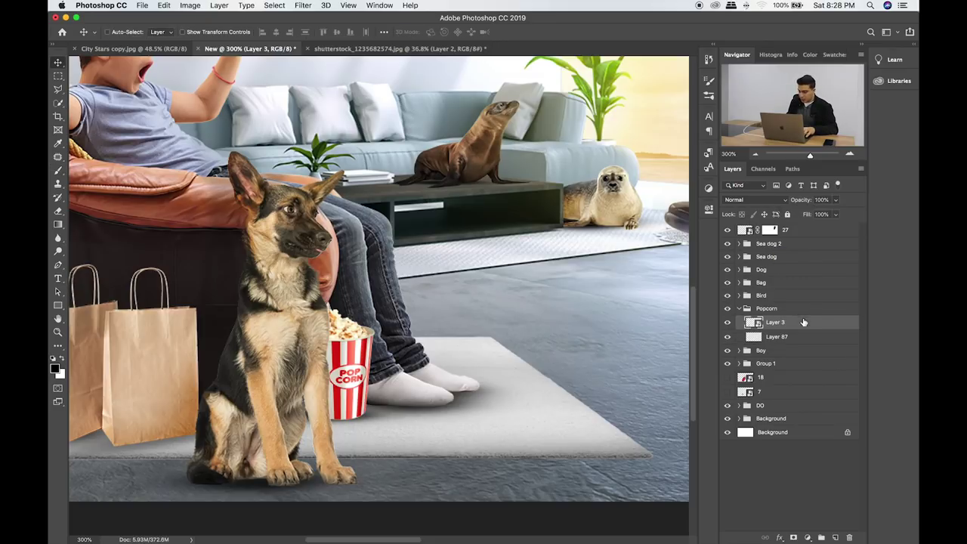
pyautogui.click(835, 538)
pyautogui.keyDown('alt'); pyautogui.click(795, 329); pyautogui.keyUp('alt')
pyautogui.press('b')
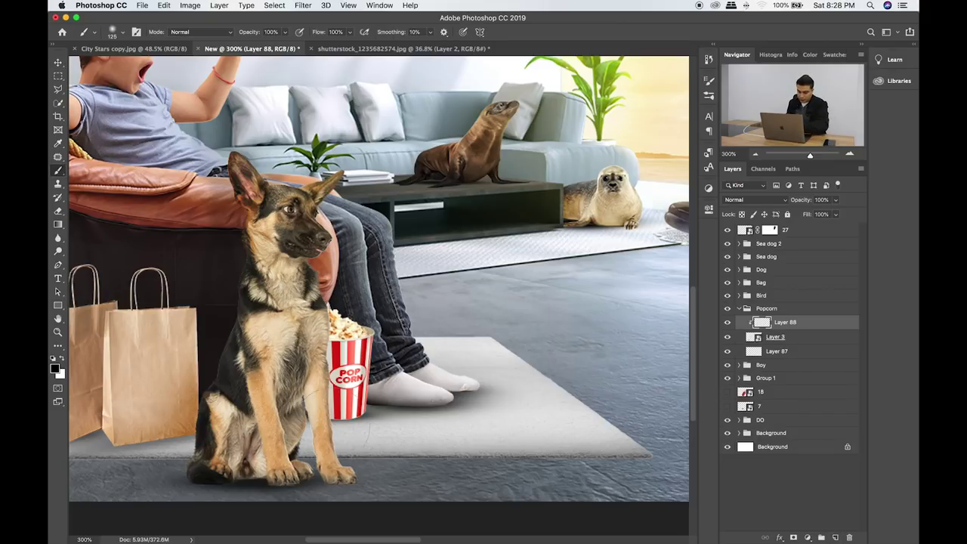
pyautogui.press('[')
pyautogui.press('[')
pyautogui.moveTo(333, 416); pyautogui.dragTo(366, 414)
pyautogui.moveTo(336, 362); pyautogui.dragTo(333, 420)
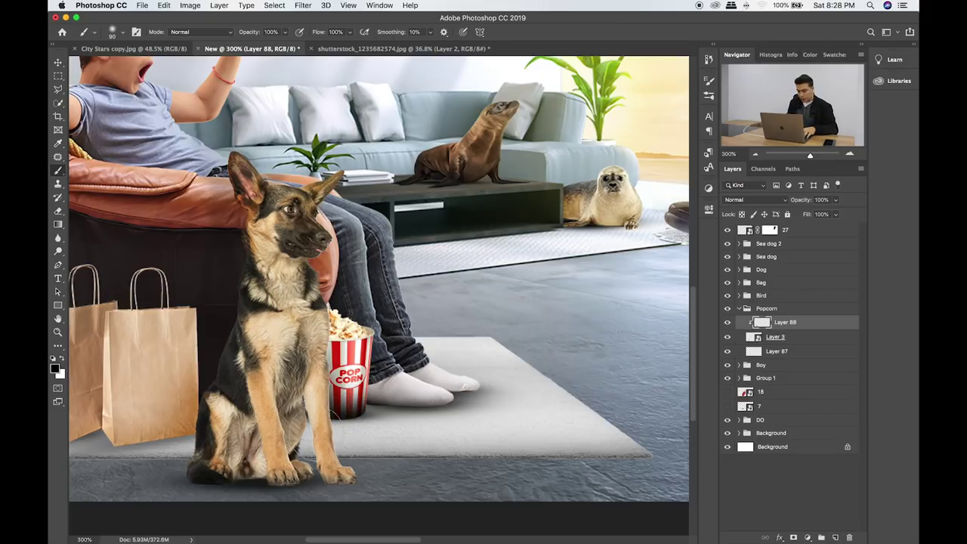
pyautogui.press('v')
pyautogui.hotkey('shift', '+')
pyautogui.hotkey('shift', '+')
pyautogui.hotkey('shift', '+')
pyautogui.hotkey('shift', '+')
pyautogui.hotkey('shift', '+')
pyautogui.hotkey('shift', '+')
pyautogui.hotkey('shift', '+')
pyautogui.hotkey('shift', '+')
pyautogui.hotkey('shift', '+')
pyautogui.hotkey('shift', '+')
pyautogui.hotkey('shift', '+')
pyautogui.hotkey('shift', '+')
pyautogui.hotkey('shift', '+')
pyautogui.hotkey('shift', '+')
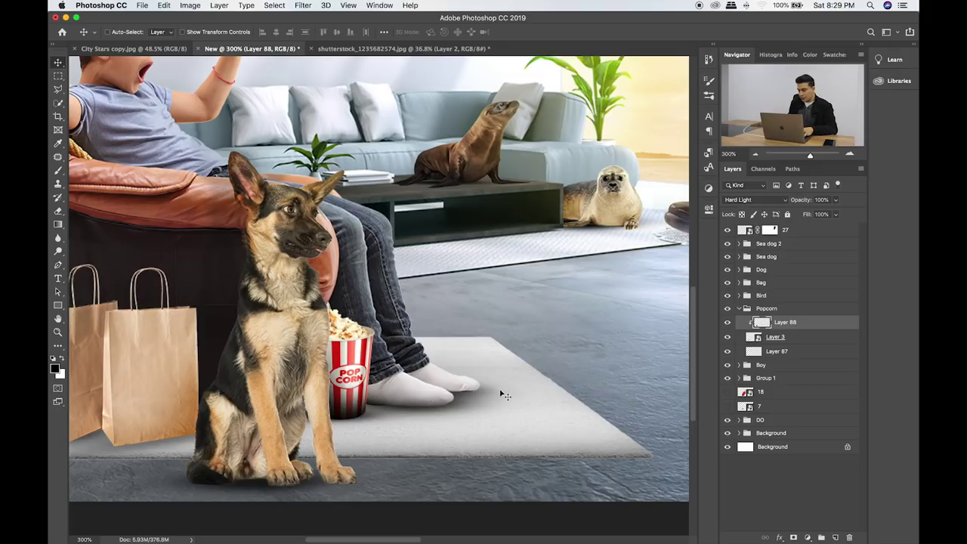
pyautogui.moveTo(836, 200); pyautogui.dragTo(811, 216)
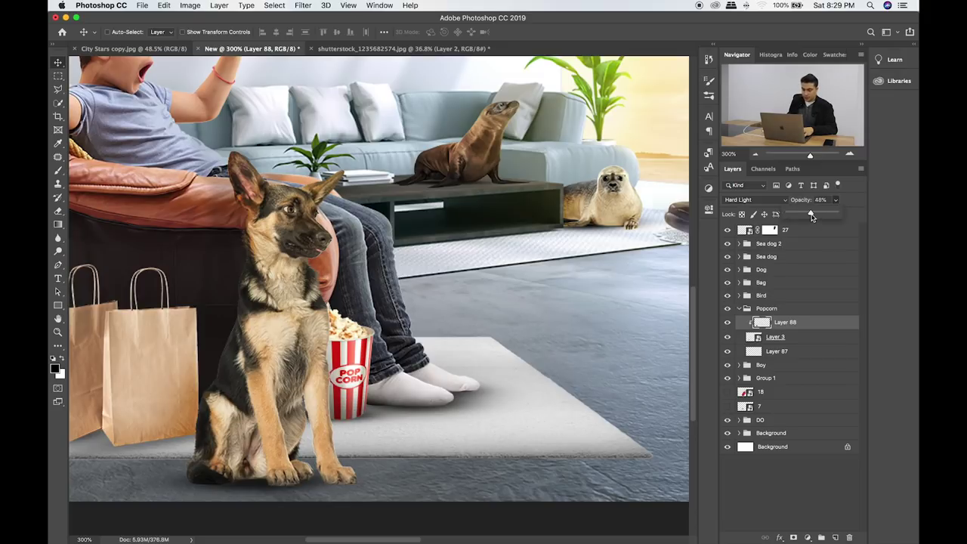
# Check the shadow and shading layer settings, then toggle the soda cup and spilled popcorn visibility.
pyautogui.click(787, 351)
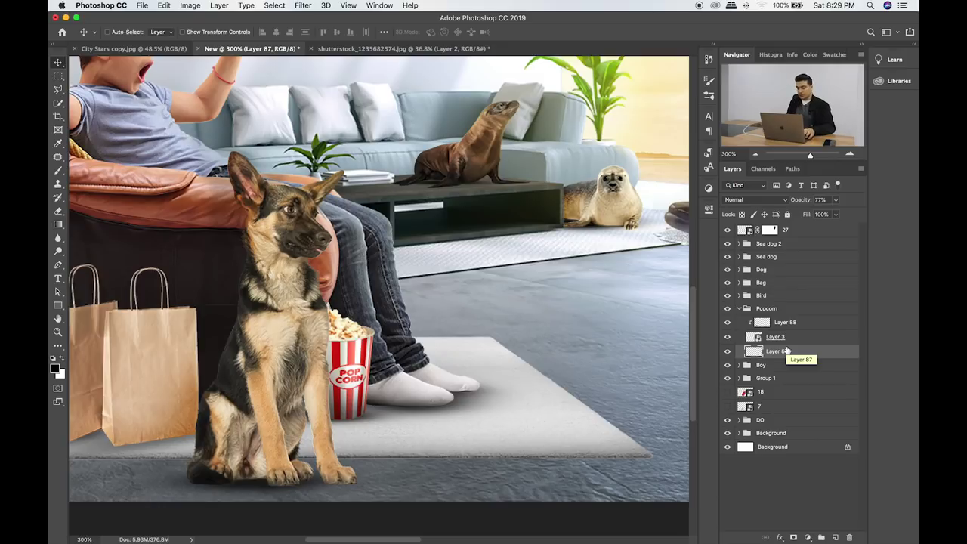
pyautogui.click(786, 323)
pyautogui.click(836, 200)
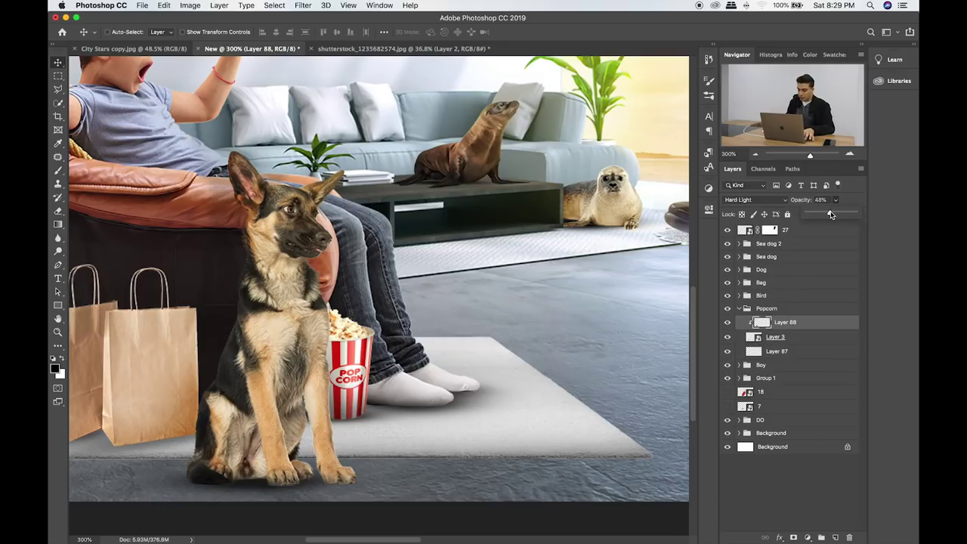
pyautogui.click(785, 309)
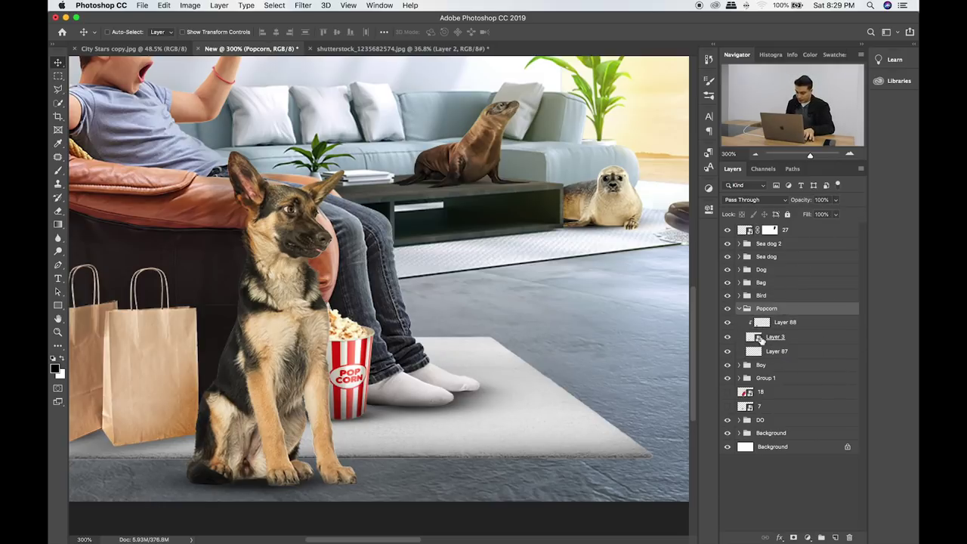
pyautogui.click(728, 393)
pyautogui.click(728, 407)
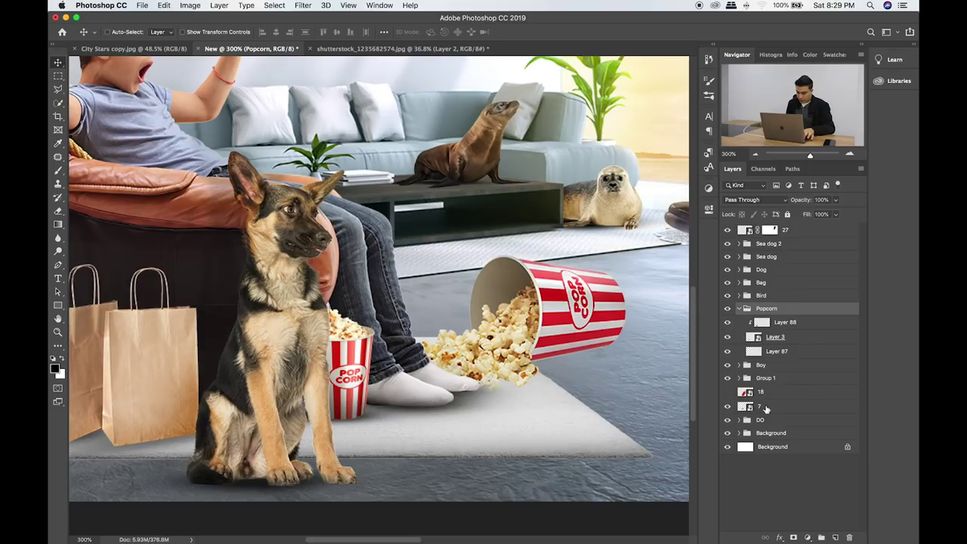
# Flip the spilled popcorn bucket horizontally, shrink it, and place it beside the boy's feet.
pyautogui.click(764, 407)
pyautogui.click(164, 5)
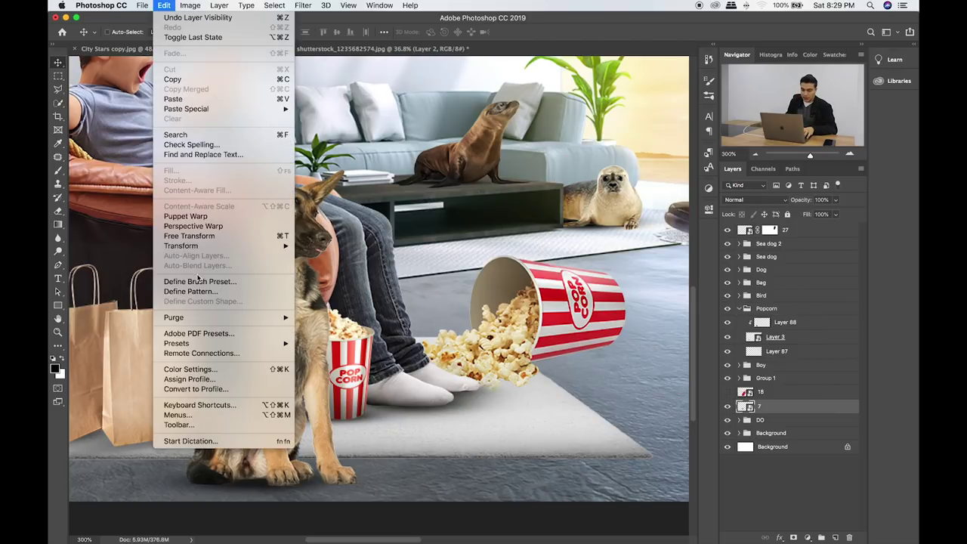
pyautogui.moveTo(182, 245)
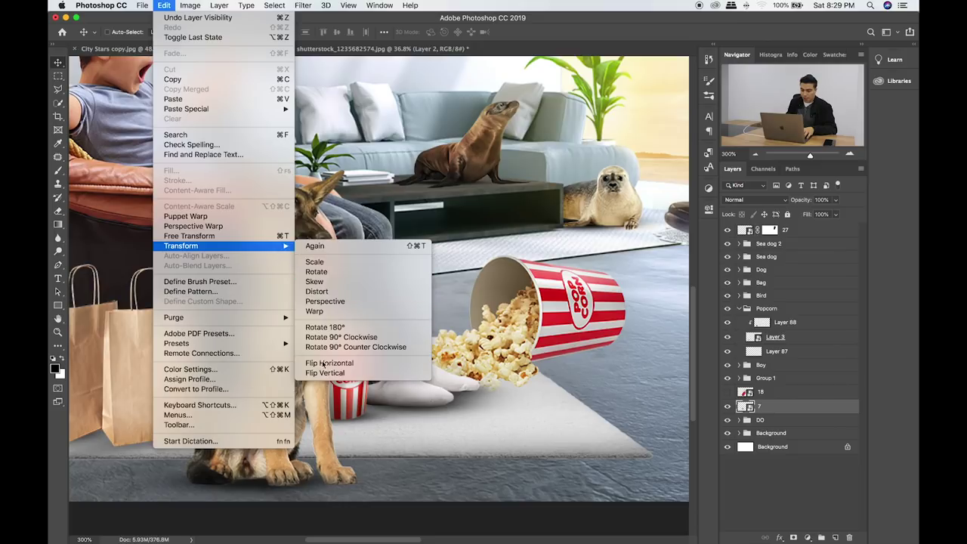
pyautogui.click(323, 365)
pyautogui.hotkey('ctrl', 't')
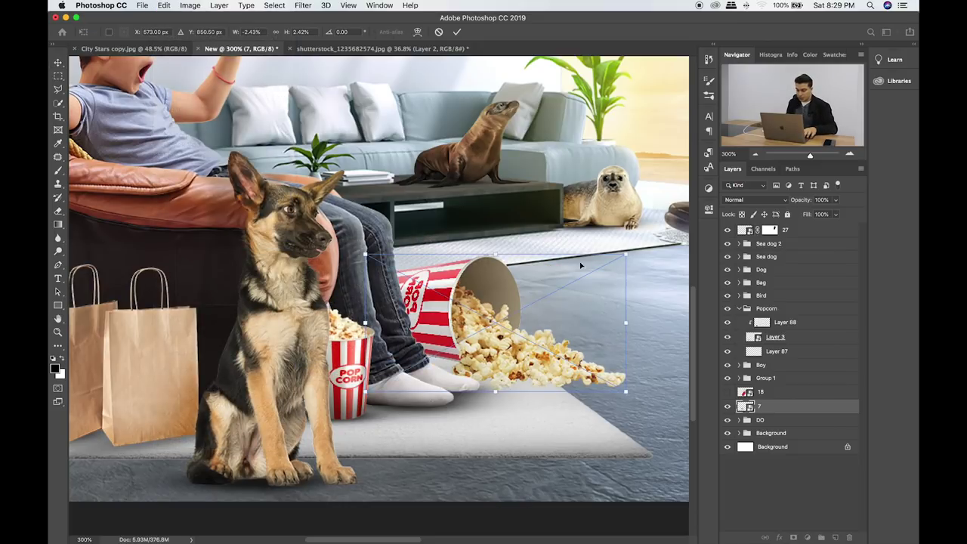
pyautogui.moveTo(625, 254); pyautogui.dragTo(485, 331)
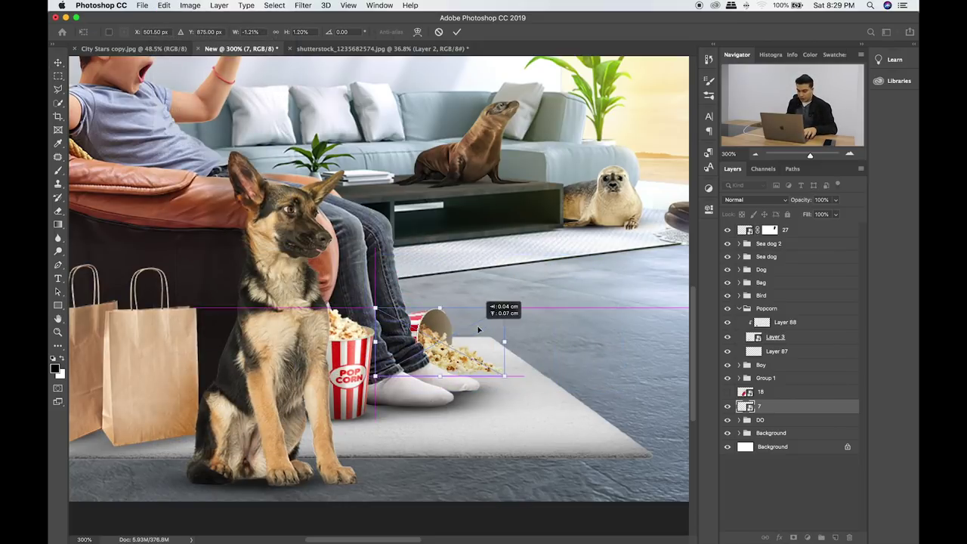
pyautogui.moveTo(486, 331); pyautogui.dragTo(490, 335)
pyautogui.press('Return')
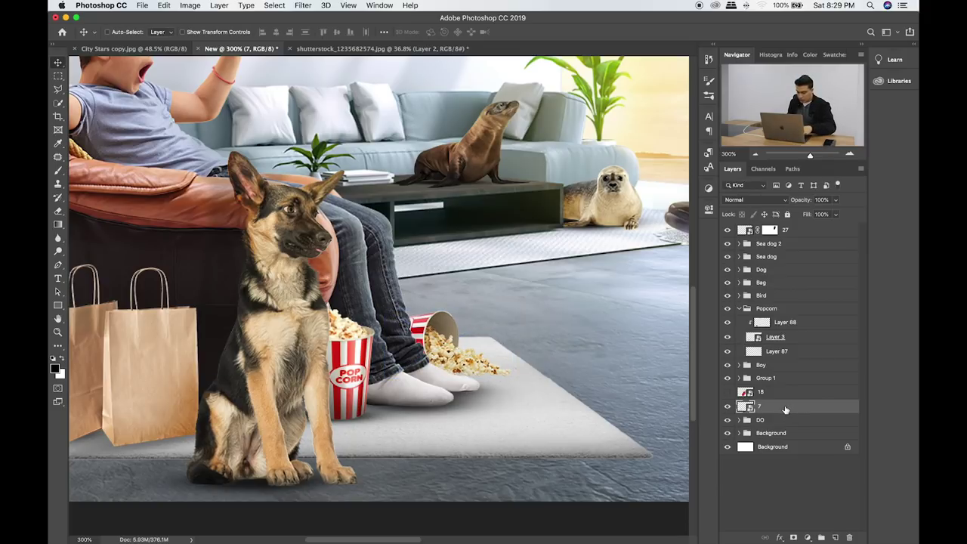
# Put the spilled bucket into a new group named Popcorn.
pyautogui.hotkey('ctrl', 'g')
pyautogui.doubleClick(767, 406)
pyautogui.write('Popcorn')
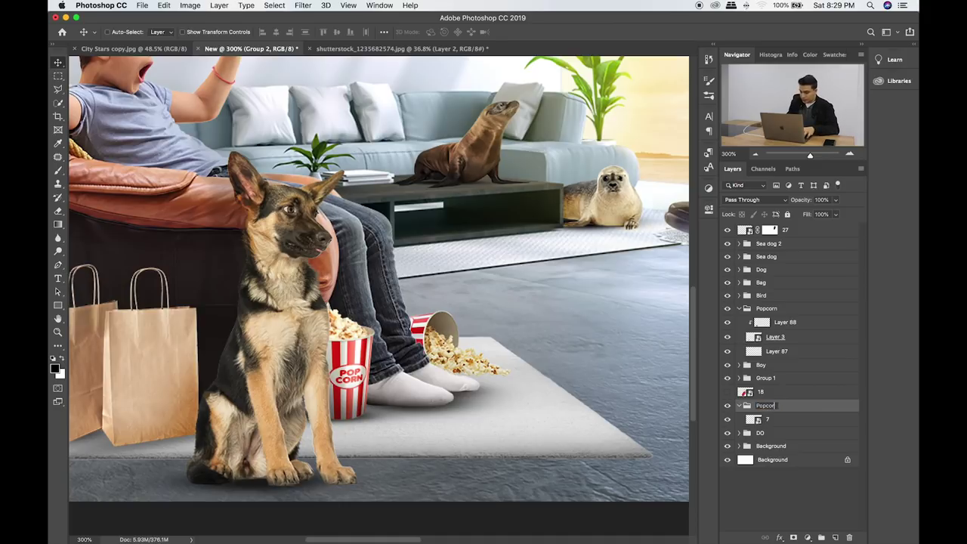
pyautogui.press('Return')
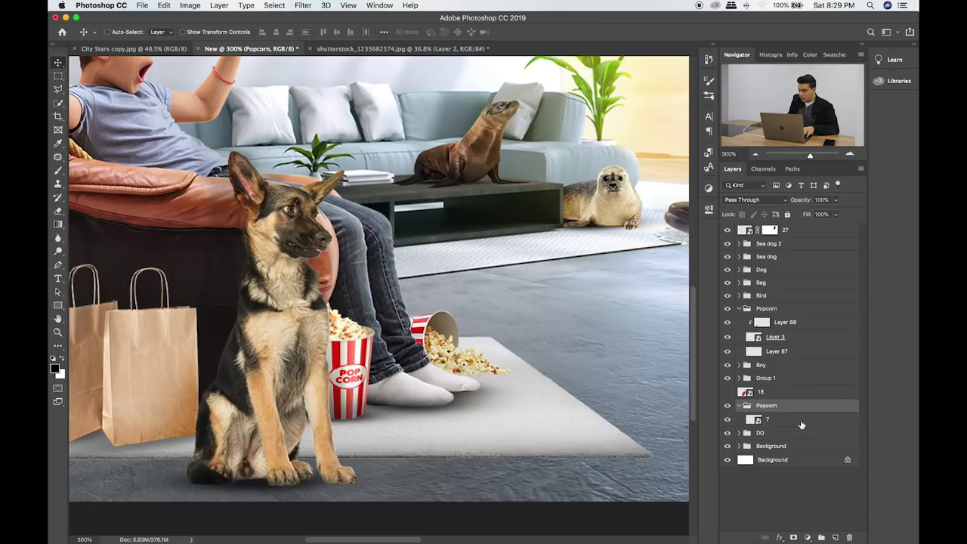
# Add a clipped shading layer set to Hard Light at 50% and fit the composition on screen.
pyautogui.click(800, 425)
pyautogui.click(835, 537)
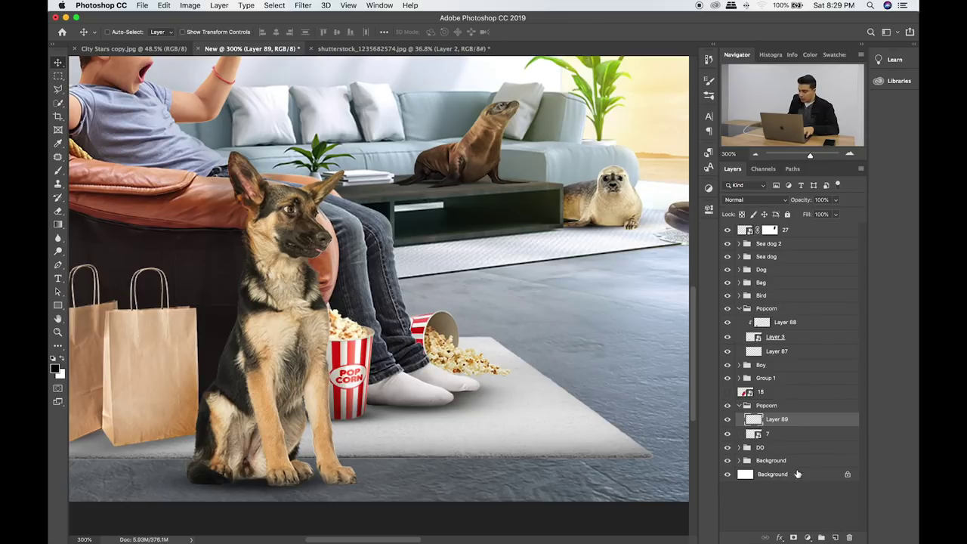
pyautogui.keyDown('alt'); pyautogui.click(799, 426); pyautogui.keyUp('alt')
pyautogui.press('b')
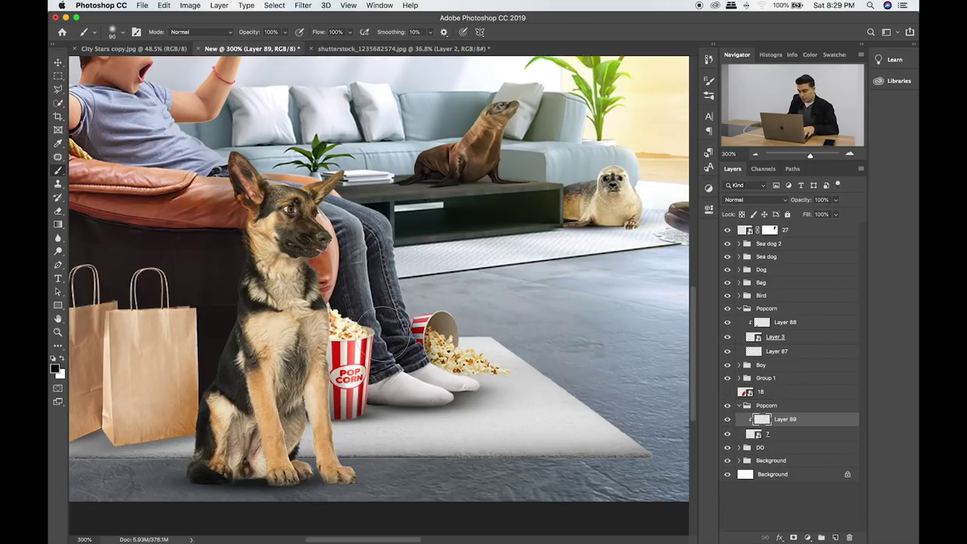
pyautogui.press('v')
pyautogui.hotkey('shift', '+')
pyautogui.hotkey('shift', '+')
pyautogui.hotkey('shift', '+')
pyautogui.hotkey('shift', '+')
pyautogui.hotkey('shift', '+')
pyautogui.hotkey('shift', '+')
pyautogui.hotkey('shift', '+')
pyautogui.hotkey('shift', '+')
pyautogui.hotkey('shift', '+')
pyautogui.hotkey('shift', '+')
pyautogui.hotkey('shift', '+')
pyautogui.hotkey('shift', '+')
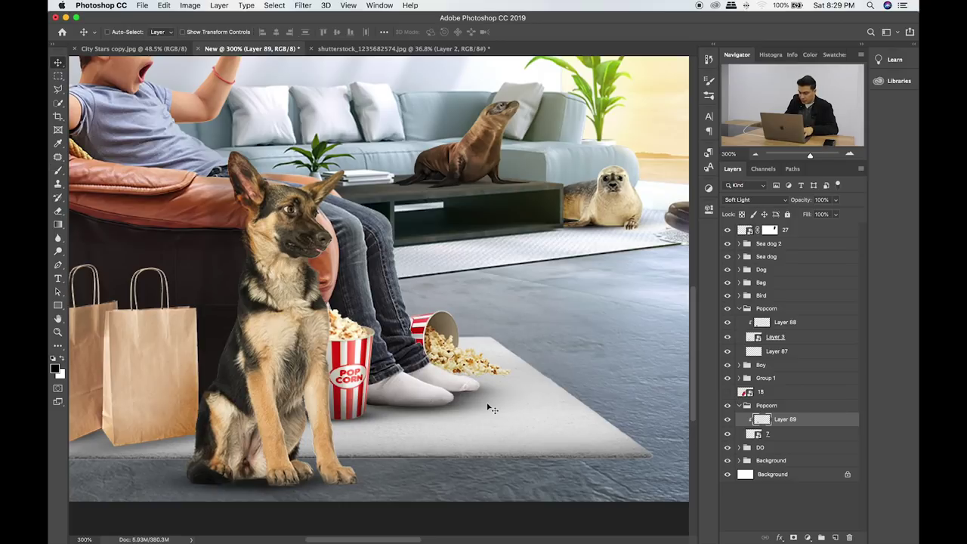
pyautogui.hotkey('shift', '+')
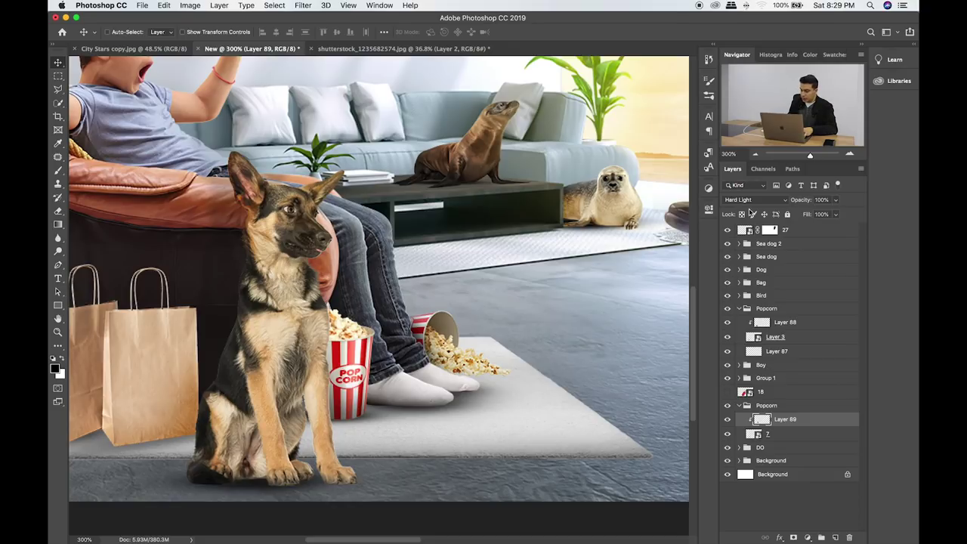
pyautogui.moveTo(838, 203); pyautogui.dragTo(813, 215)
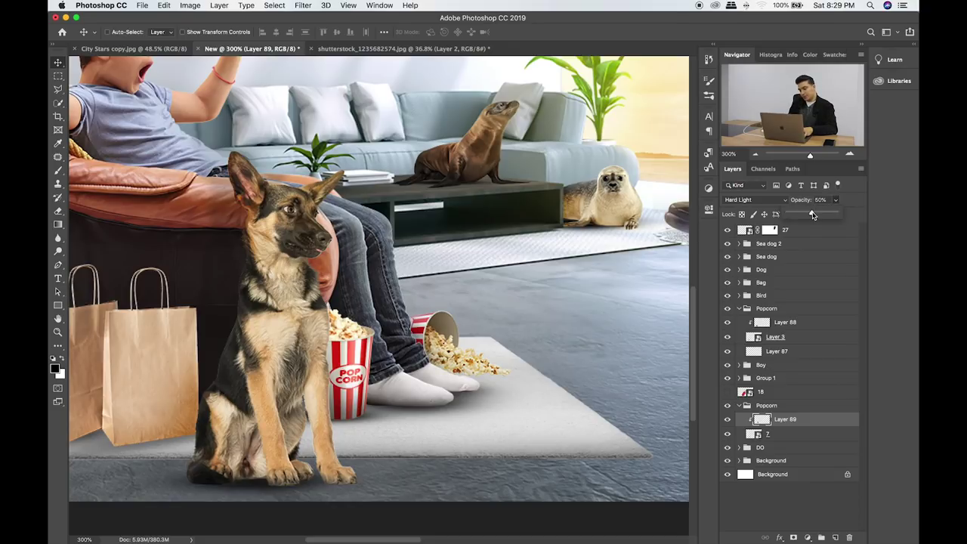
pyautogui.hscroll(3, 467, 278)
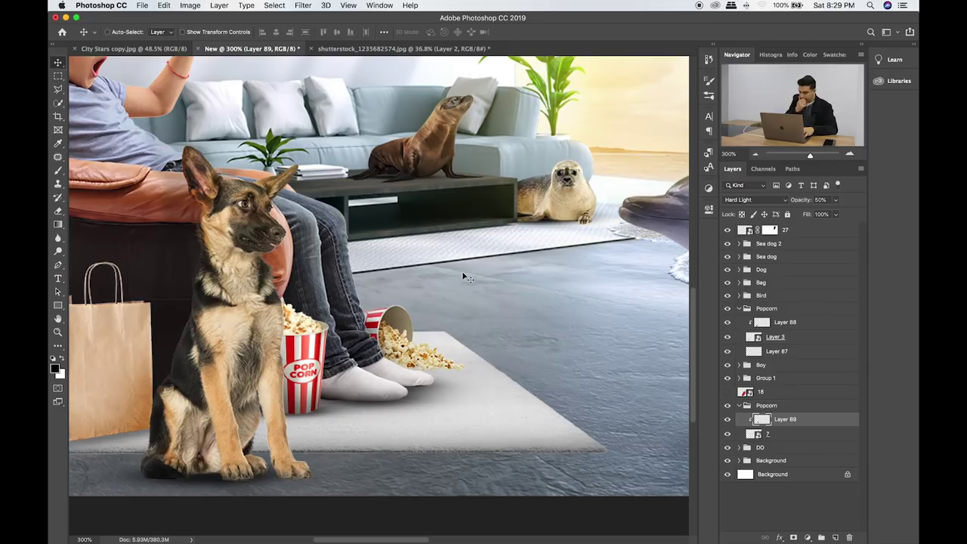
pyautogui.hotkey('ctrl', '0')
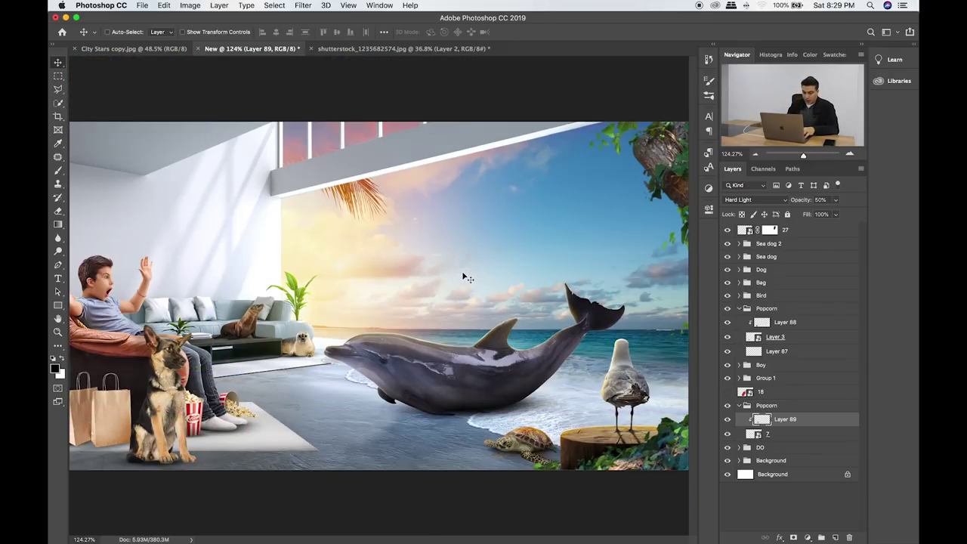
# Show soda cup layer 18, shrink it to about 3.5%, and move it above the sofa.
pyautogui.click(739, 405)
pyautogui.click(760, 391)
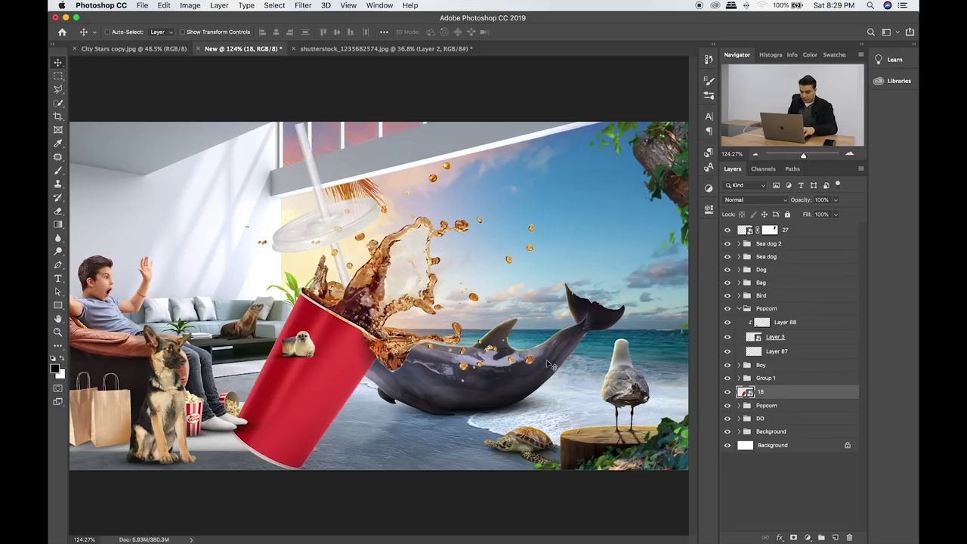
pyautogui.hotkey('ctrl', 't')
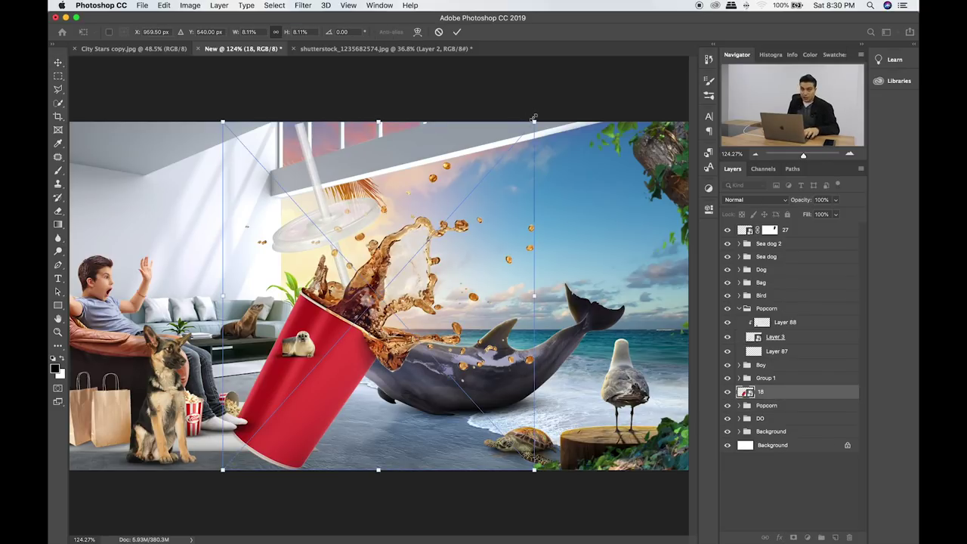
pyautogui.moveTo(534, 120); pyautogui.dragTo(377, 298)
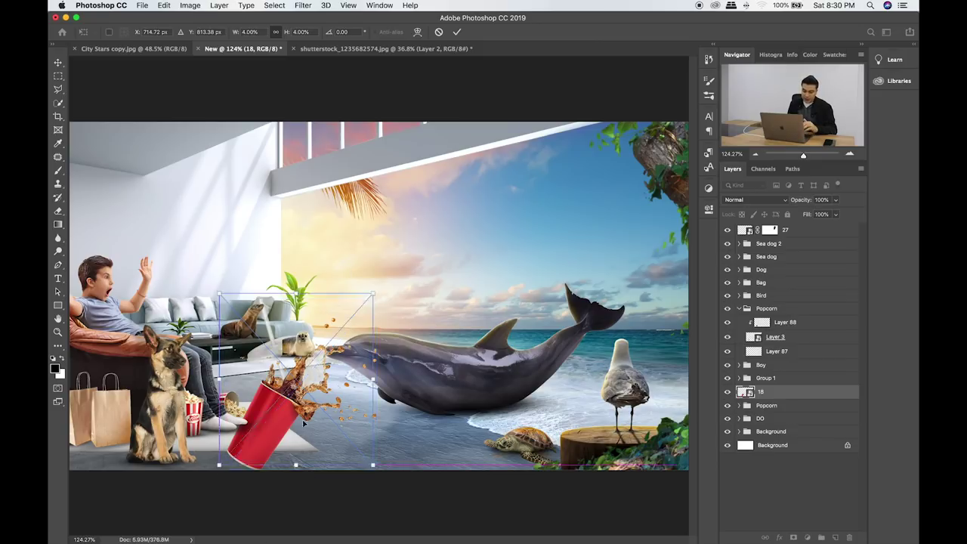
pyautogui.moveTo(311, 436); pyautogui.dragTo(281, 288)
pyautogui.moveTo(340, 145); pyautogui.dragTo(276, 198)
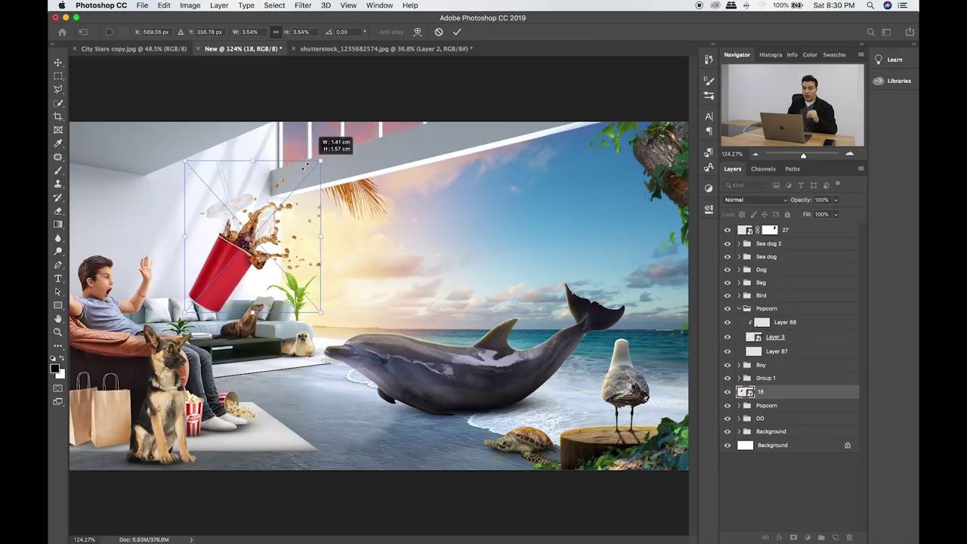
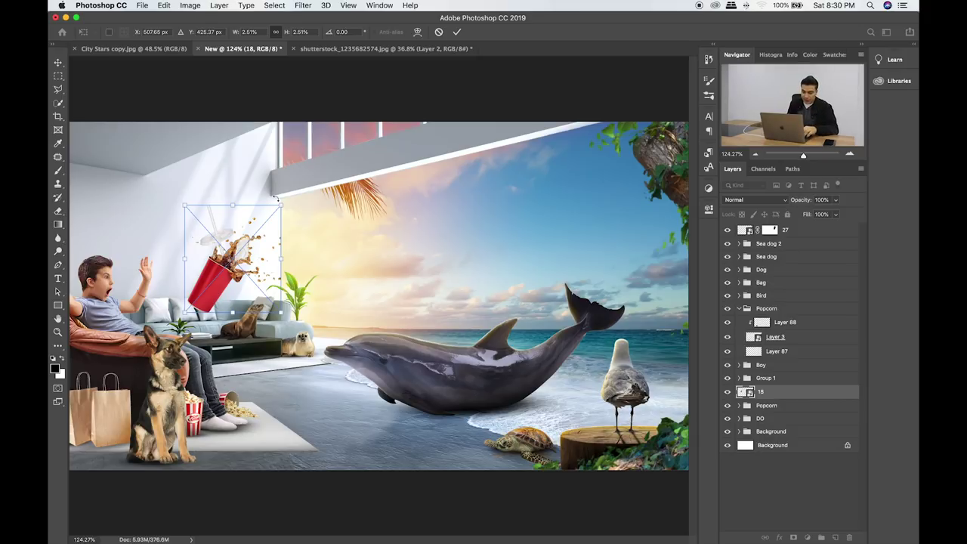
# Shrink the cup and splash further and move them up and left.
pyautogui.moveTo(281, 203); pyautogui.dragTo(253, 238)
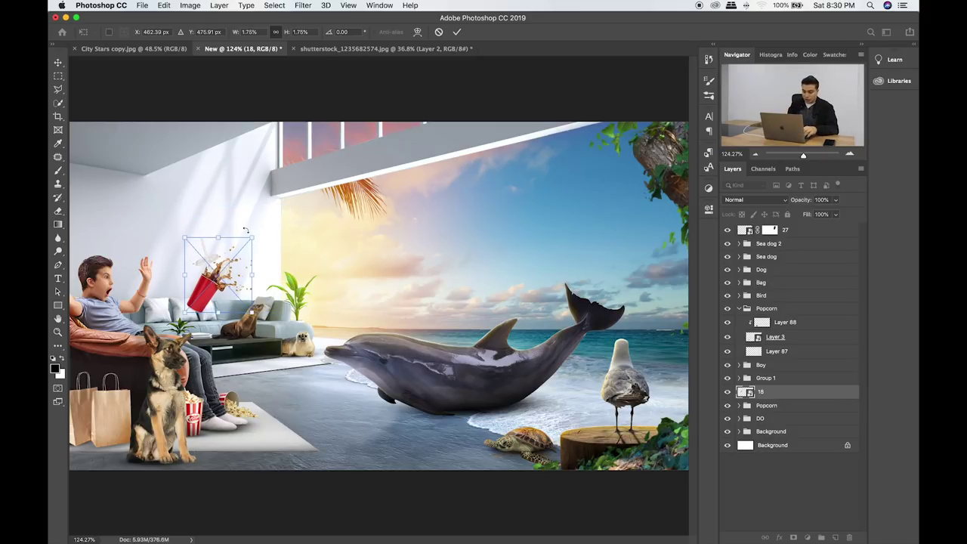
pyautogui.press('Return')
pyautogui.moveTo(214, 266); pyautogui.dragTo(204, 249)
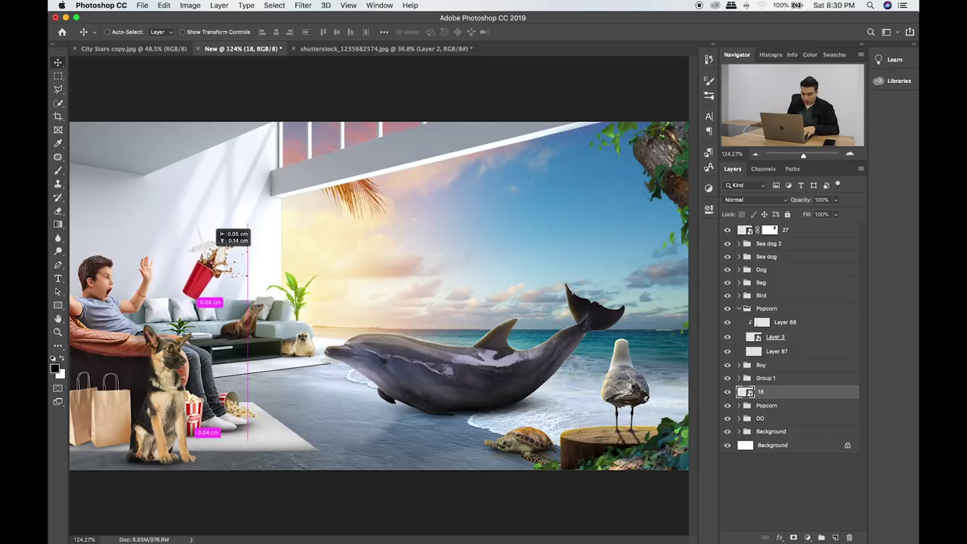
# Rescale the cup and splash smaller and set them just above the boy's raised hand.
pyautogui.hotkey('ctrl', 't')
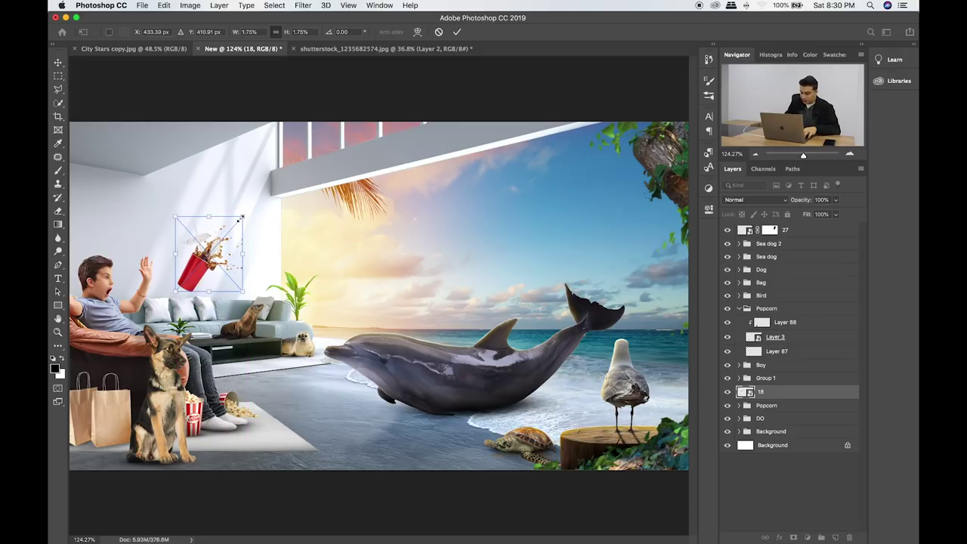
pyautogui.scroll(4, 242, 219)
pyautogui.hscroll(-5, 363, 204)
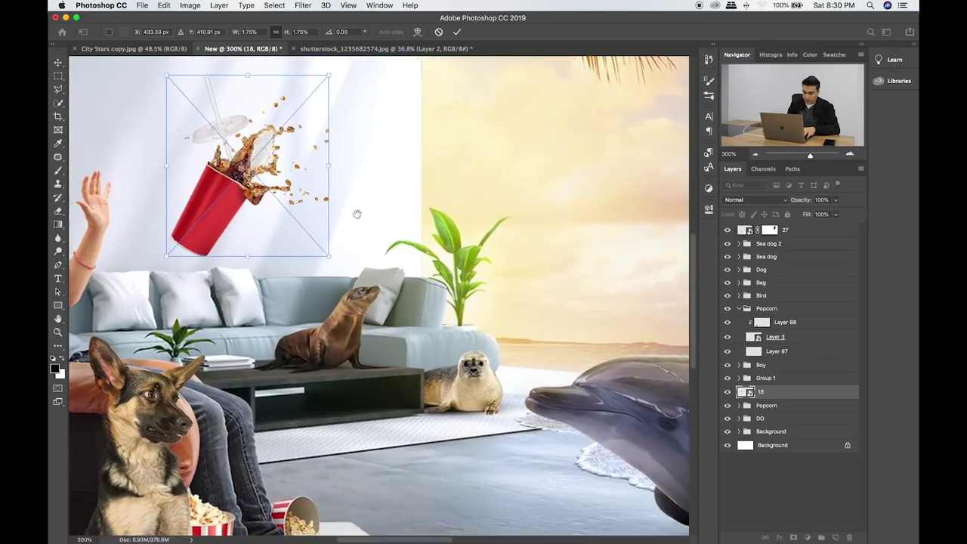
pyautogui.moveTo(363, 202); pyautogui.dragTo(273, 193)
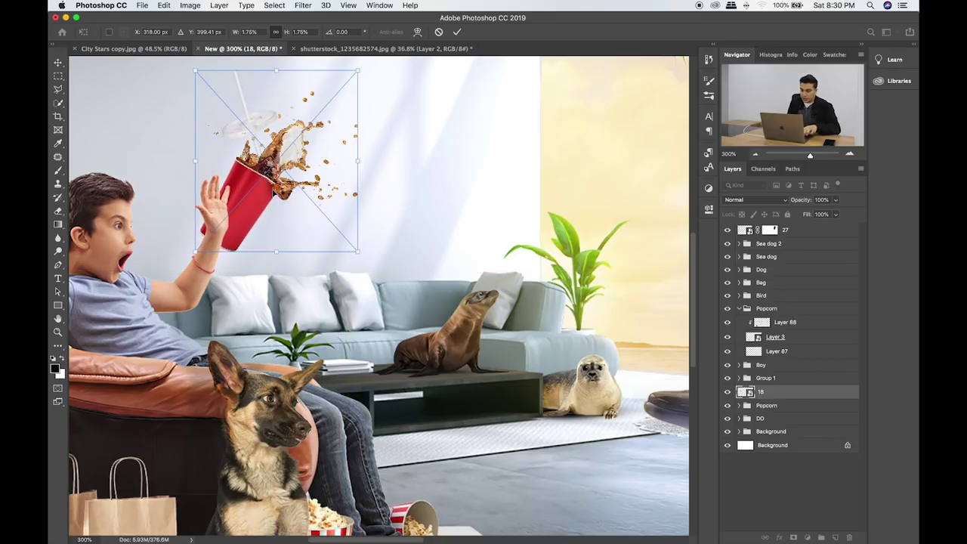
pyautogui.moveTo(352, 75); pyautogui.dragTo(302, 133)
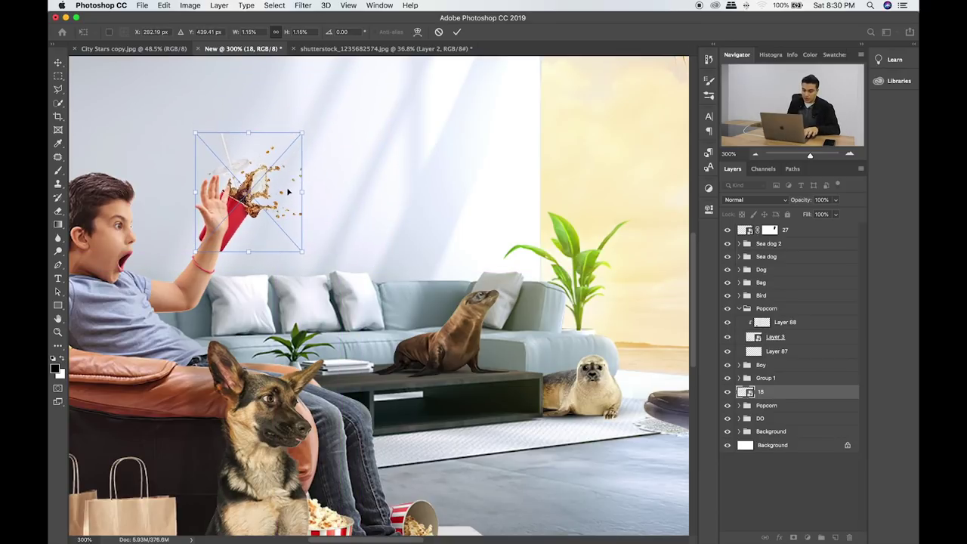
pyautogui.moveTo(288, 191); pyautogui.dragTo(304, 178)
pyautogui.moveTo(317, 119); pyautogui.dragTo(392, 130)
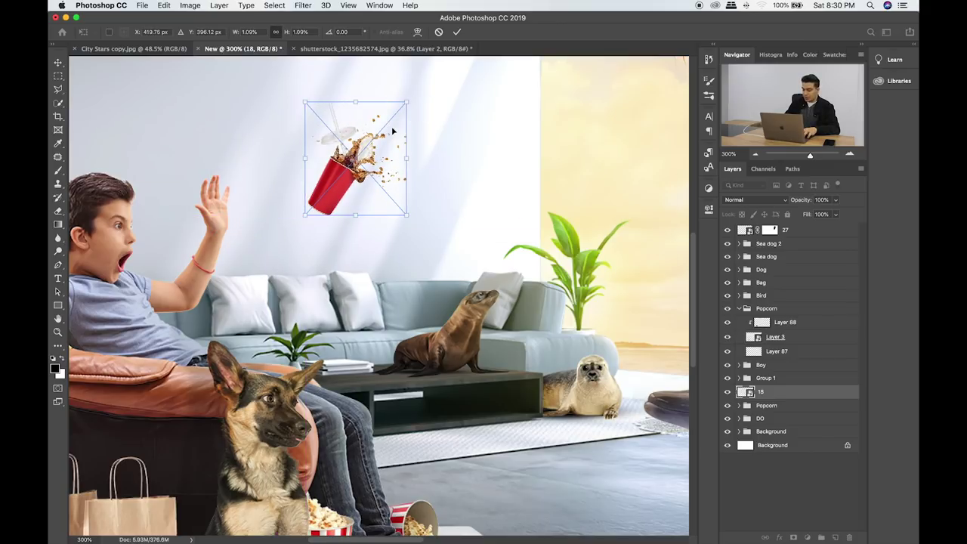
pyautogui.press('Return')
# Enlarge the cup slightly and nudge it into its final place.
pyautogui.press('super+0')
pyautogui.press('super+t')
pyautogui.moveTo(226, 227); pyautogui.dragTo(233, 219)
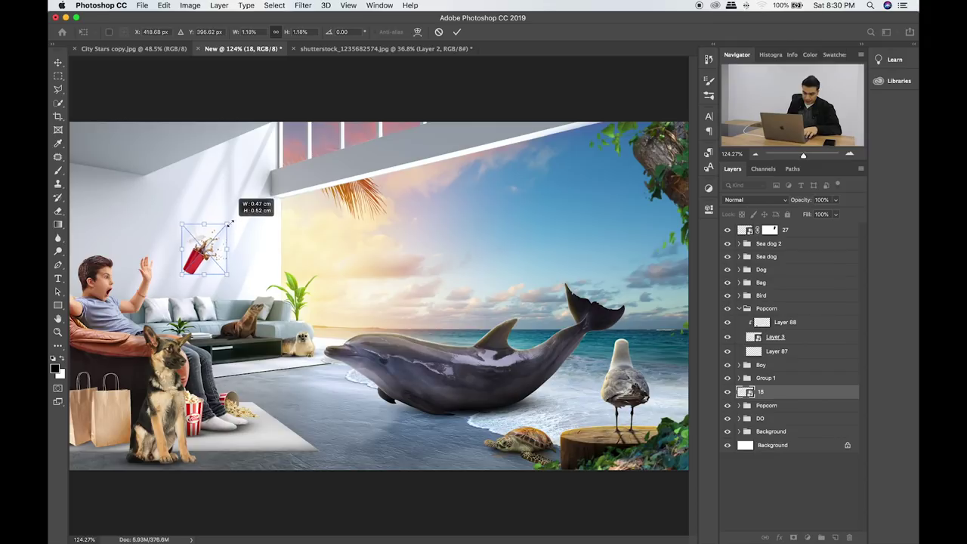
pyautogui.press('Return')
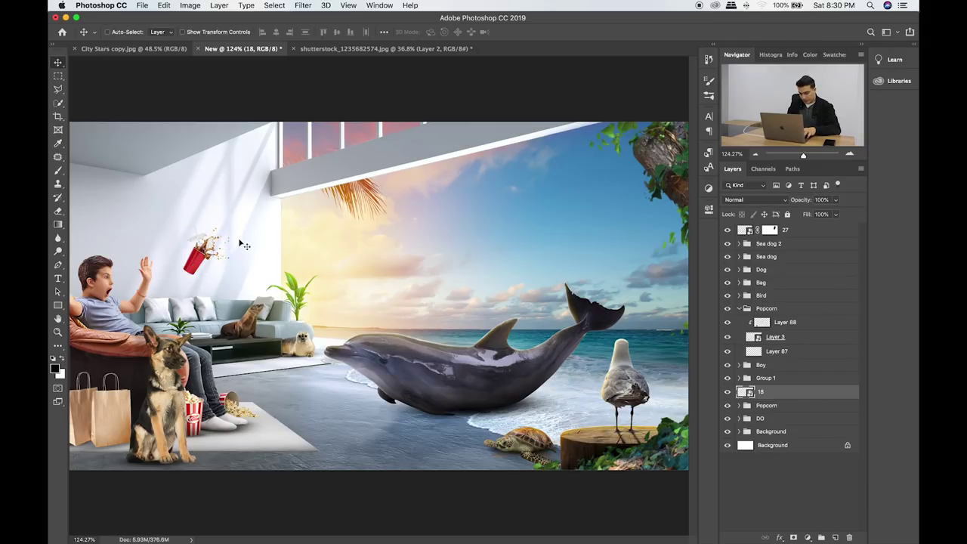
pyautogui.moveTo(240, 244); pyautogui.dragTo(244, 238)
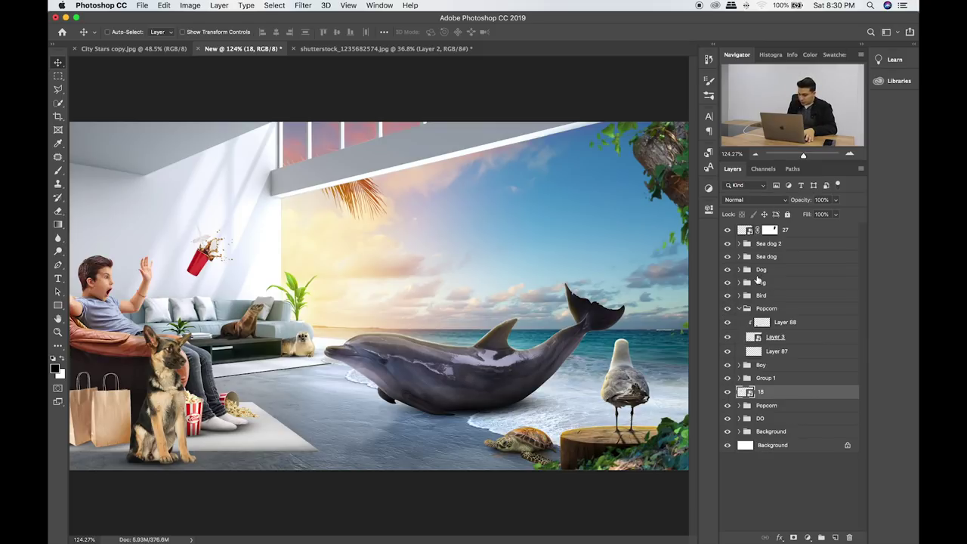
# Expand the Bird group and select layer 25 holding the wooden stump.
pyautogui.click(749, 260)
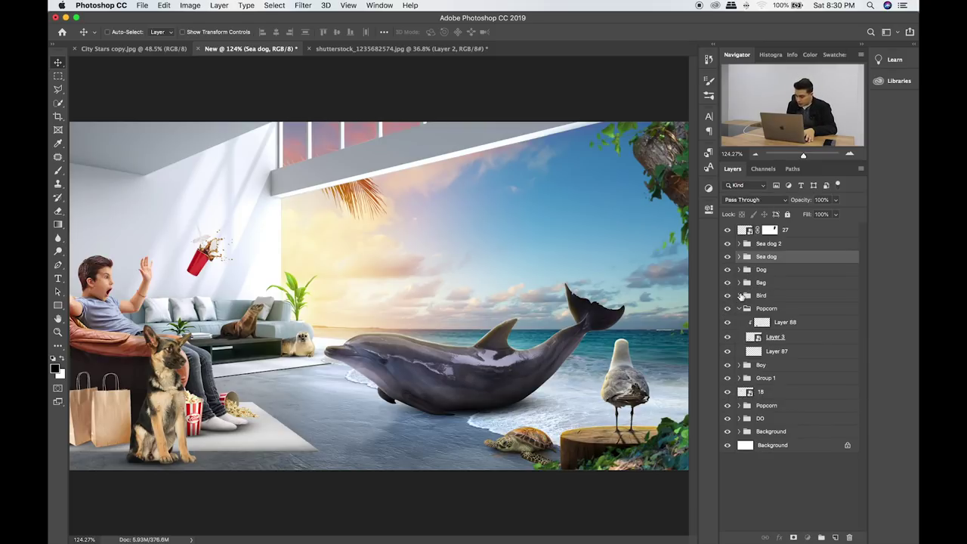
pyautogui.click(739, 295)
pyautogui.click(729, 368)
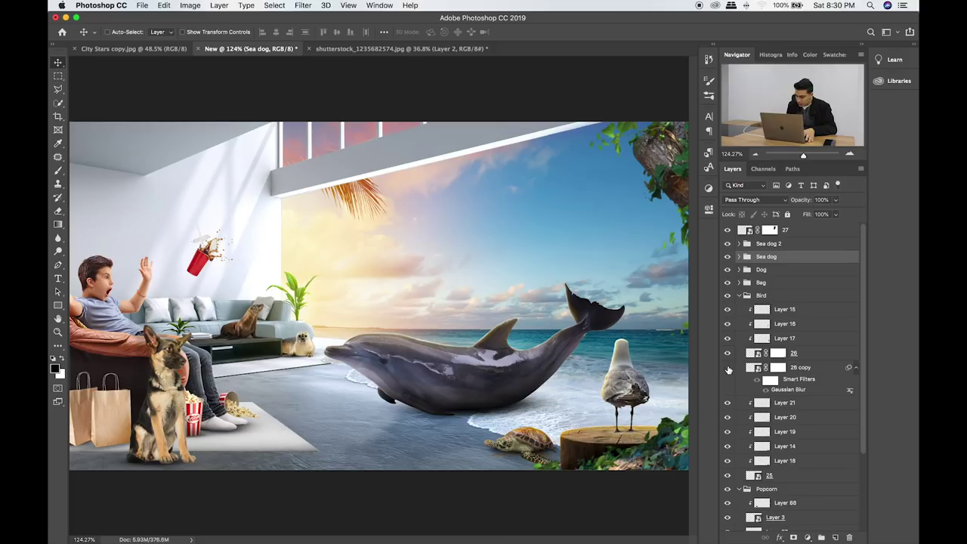
pyautogui.click(728, 432)
pyautogui.click(798, 479)
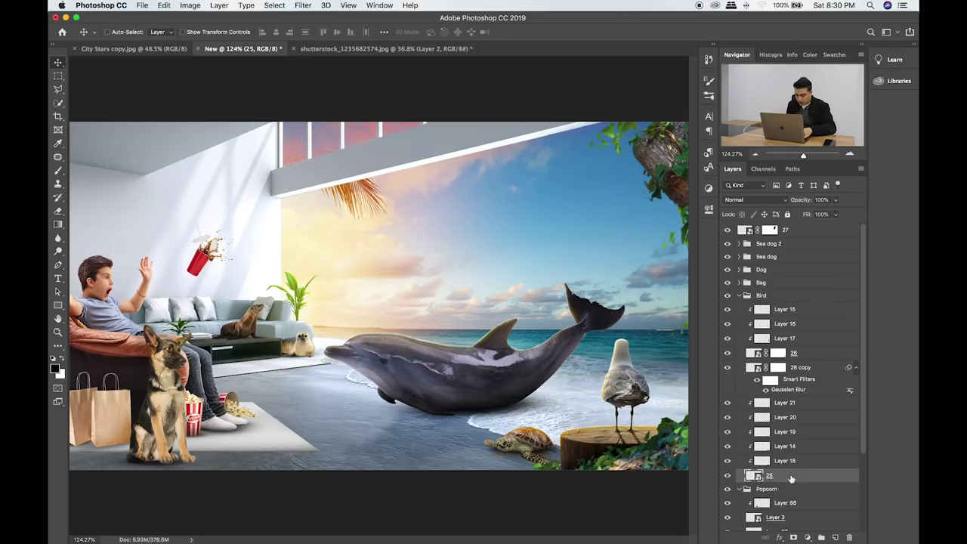
# Shrink the wooden stump to 3.34% and move it under the seagull.
pyautogui.hotkey('ctrl', 't')
pyautogui.moveTo(560, 426); pyautogui.dragTo(587, 437)
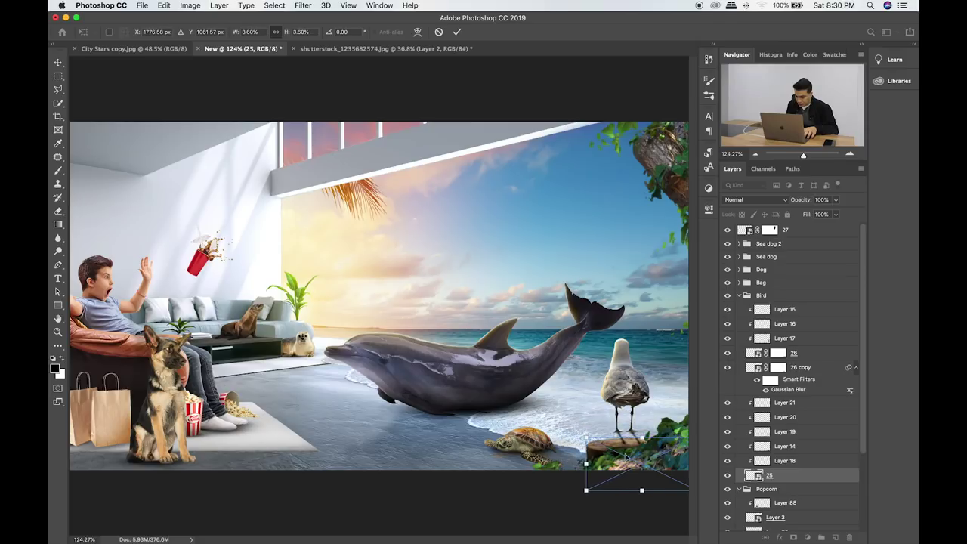
pyautogui.moveTo(671, 456); pyautogui.dragTo(657, 446)
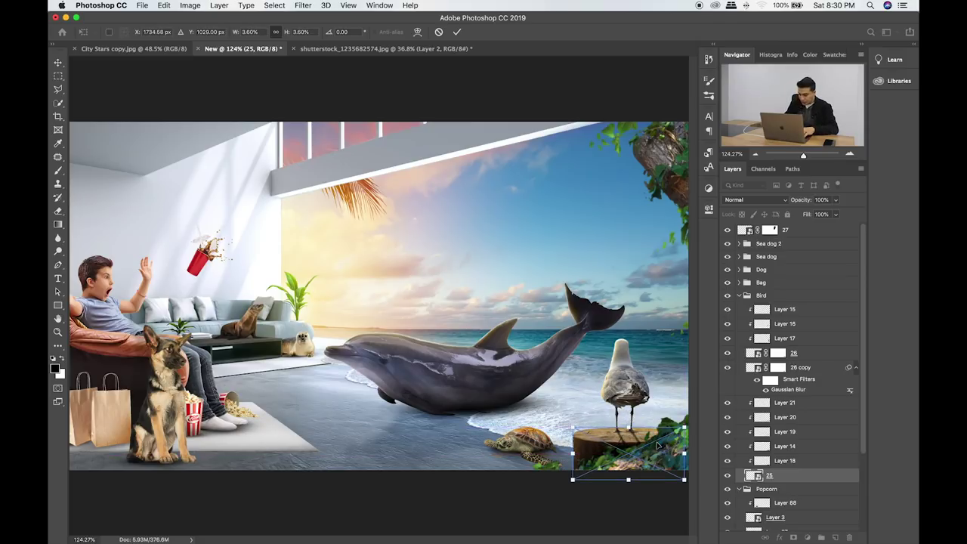
pyautogui.press('Return')
pyautogui.moveTo(652, 444); pyautogui.dragTo(648, 442)
pyautogui.hotkey('ctrl', 't')
pyautogui.moveTo(576, 423); pyautogui.dragTo(649, 451)
pyautogui.press('Return')
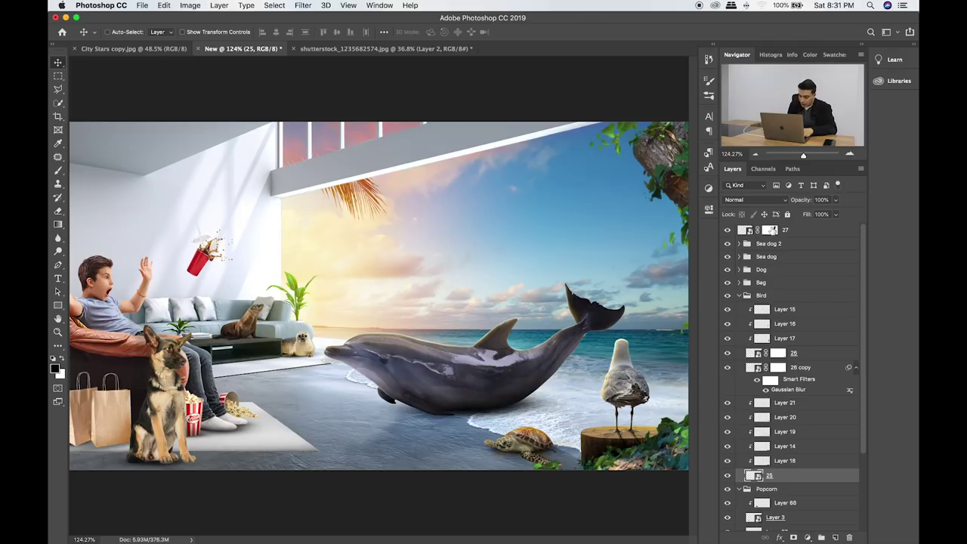
# Paint on layer 27's mask around the turtle with a brush.
pyautogui.click(770, 230)
pyautogui.press('b')
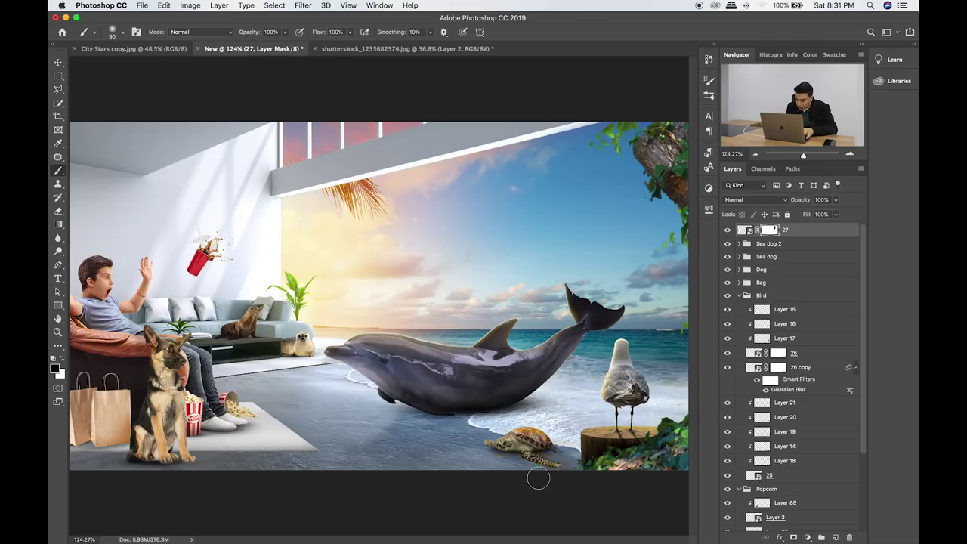
pyautogui.moveTo(532, 472); pyautogui.dragTo(536, 454)
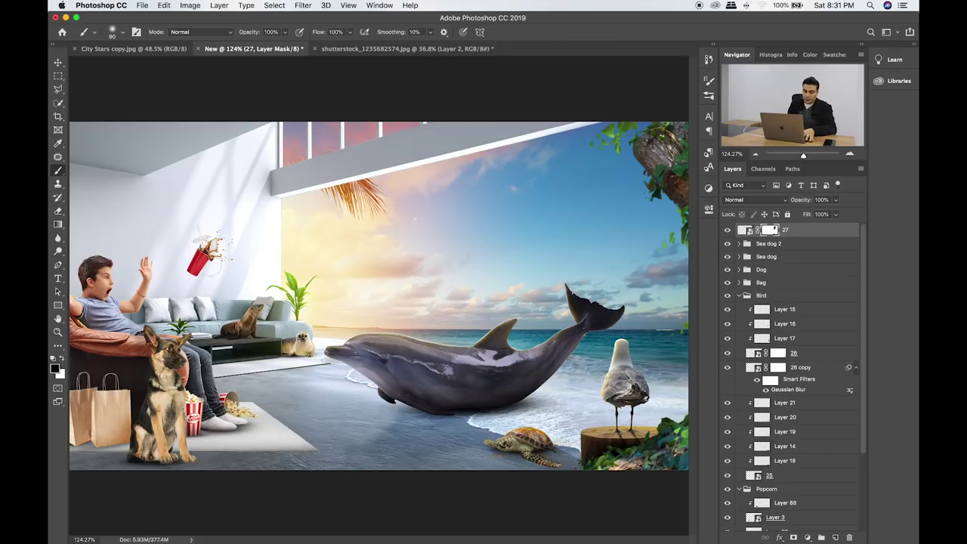
pyautogui.press('m')
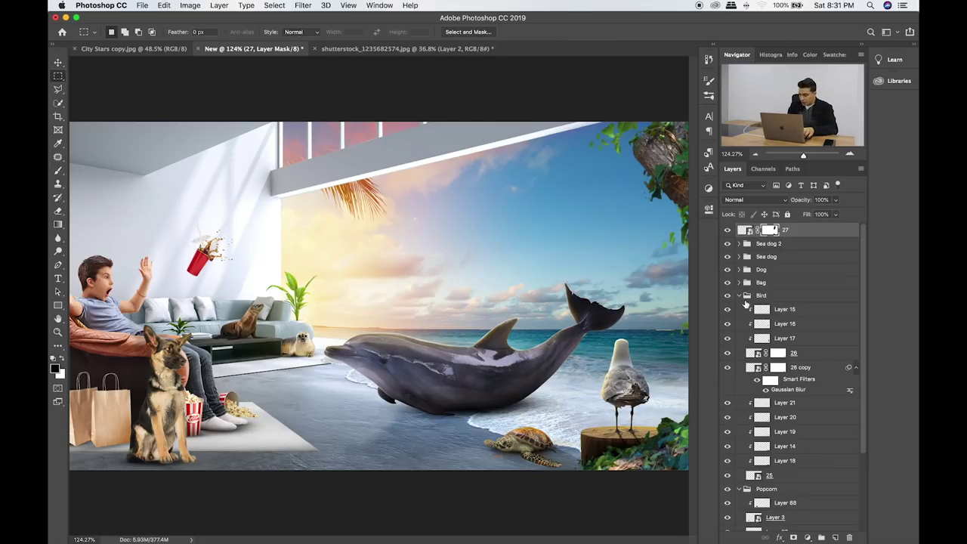
# Collapse the Bird and Popcorn layer groups.
pyautogui.click(740, 296)
pyautogui.click(797, 324)
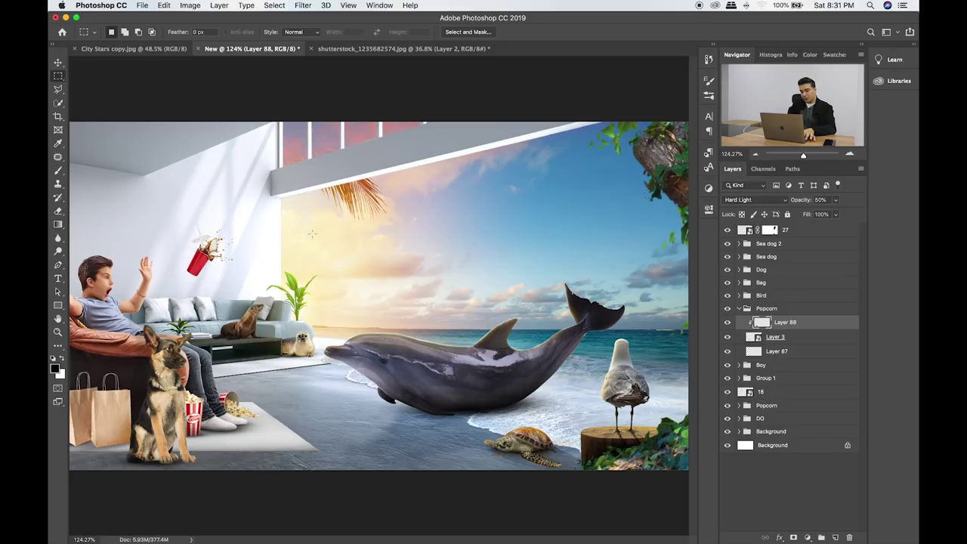
pyautogui.click(739, 309)
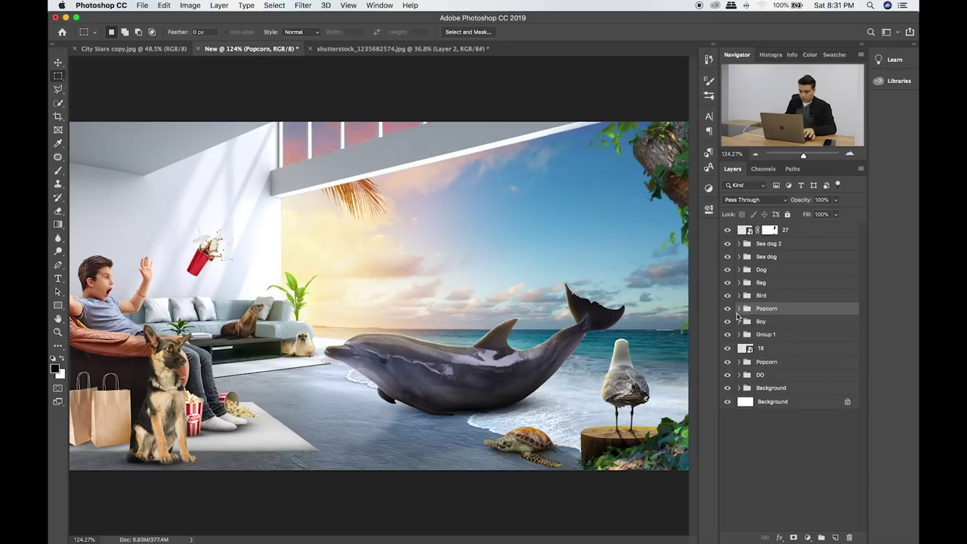
pyautogui.press('super+Tab')
# Drag Layer 1 copy.png from the Finder Items folder onto the Photoshop canvas.
pyautogui.scroll(-2, 530, 318)
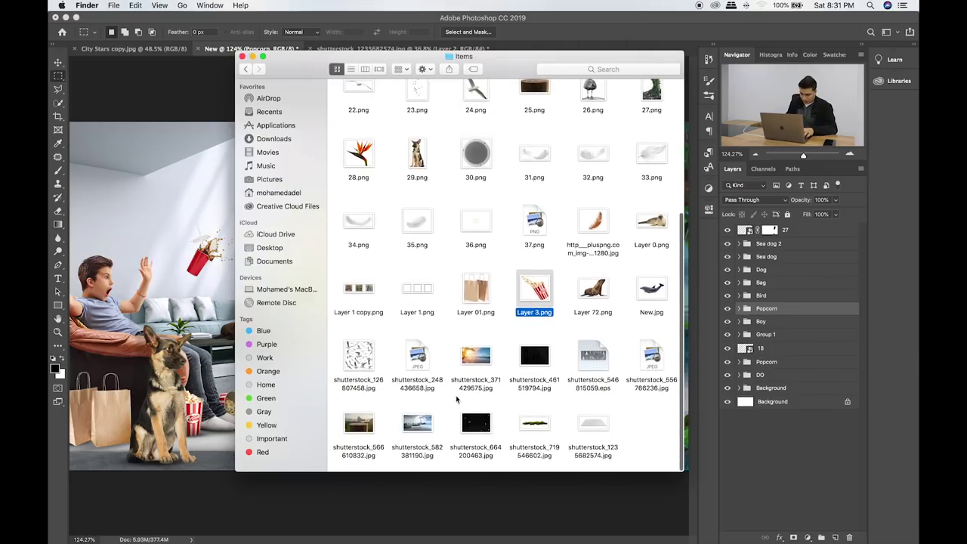
pyautogui.scroll(3, 480, 320)
pyautogui.scroll(2, 486, 320)
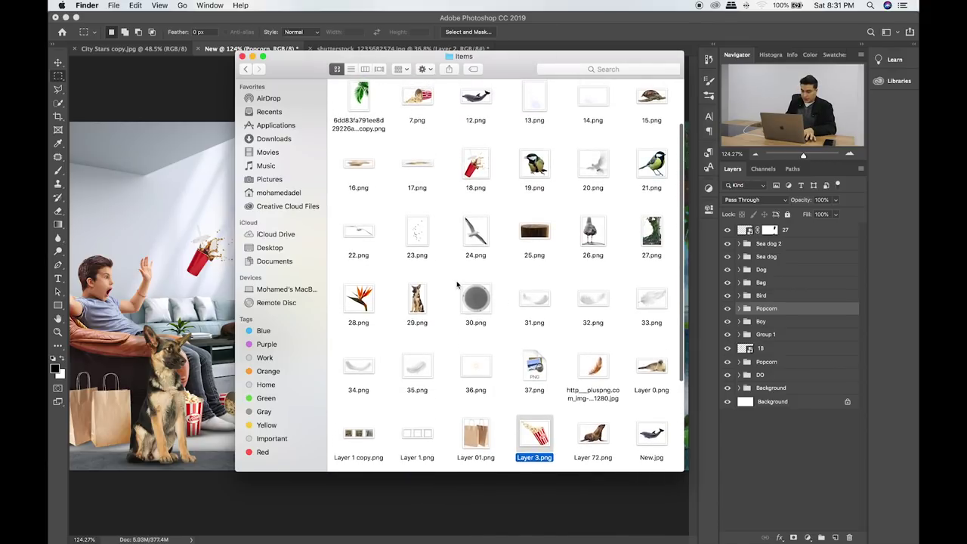
pyautogui.scroll(-2, 457, 284)
pyautogui.moveTo(359, 370); pyautogui.dragTo(131, 270)
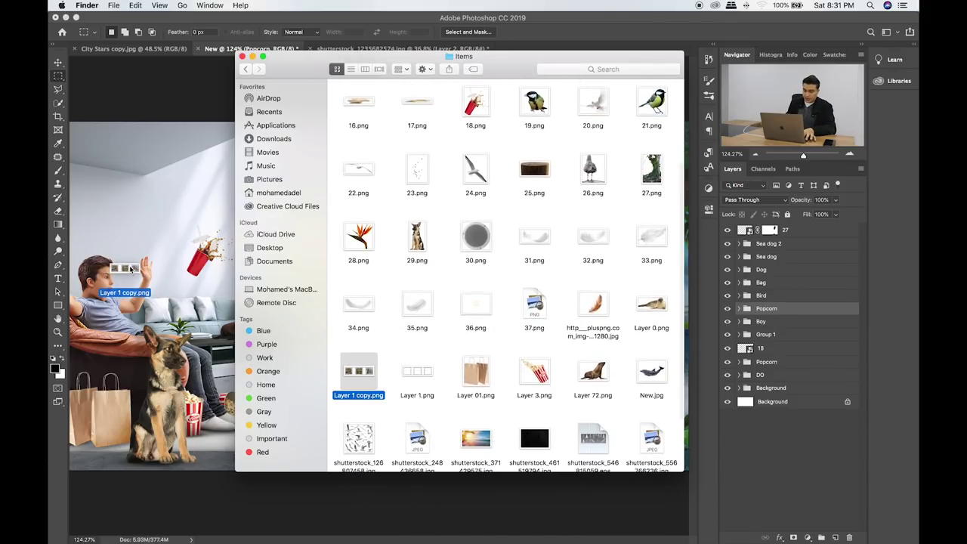
pyautogui.moveTo(131, 270); pyautogui.dragTo(368, 370)
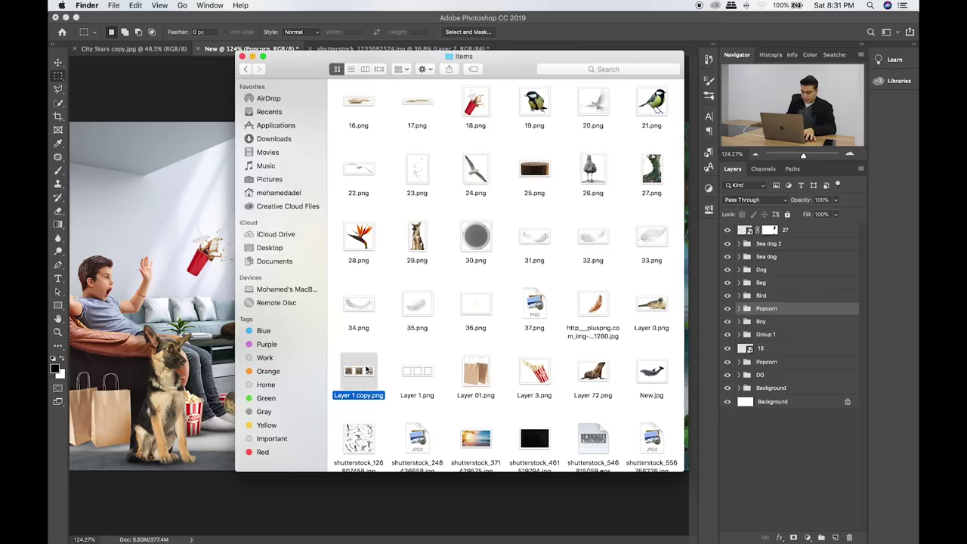
pyautogui.moveTo(368, 370); pyautogui.dragTo(148, 262)
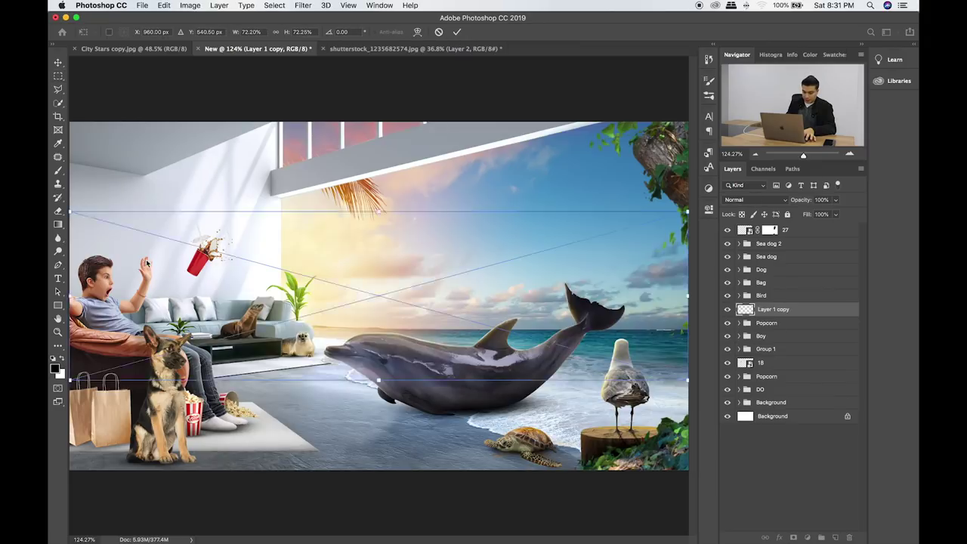
# Commit the placed frames image and shrink it onto the upper-left wall.
pyautogui.press('Return')
pyautogui.press('m')
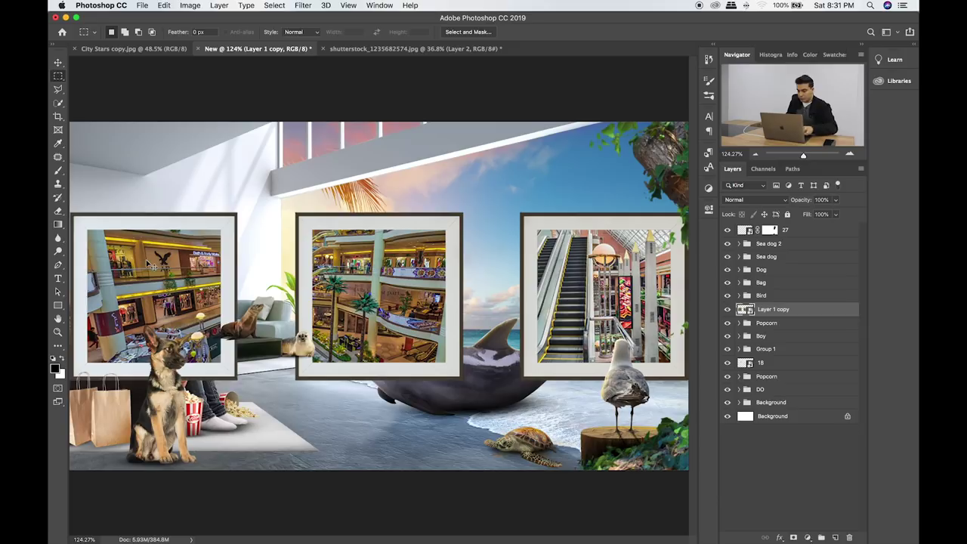
pyautogui.hotkey('ctrl', 't')
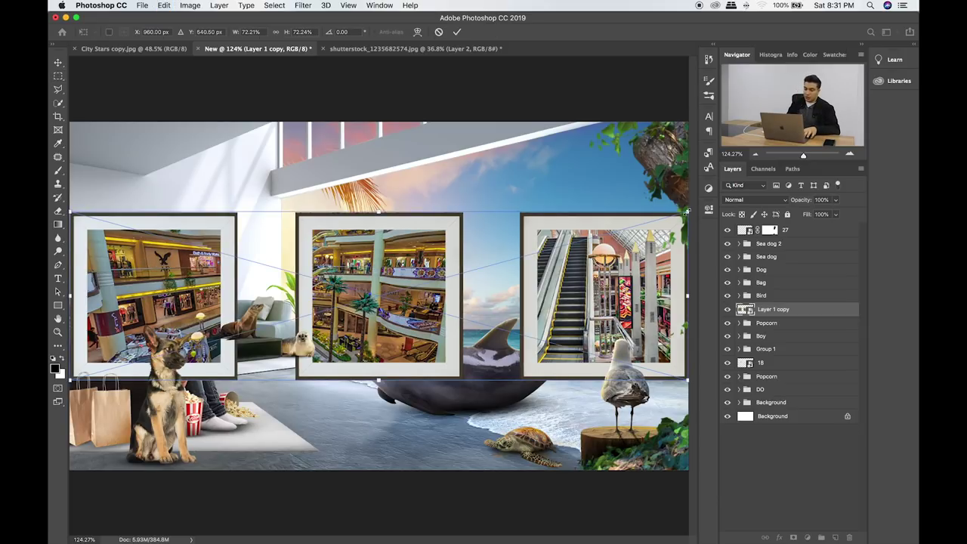
pyautogui.moveTo(686, 211)
pyautogui.mouseDown()
pyautogui.moveTo(237, 334)
pyautogui.moveTo(241, 243)
pyautogui.mouseUp()
pyautogui.press('Return')
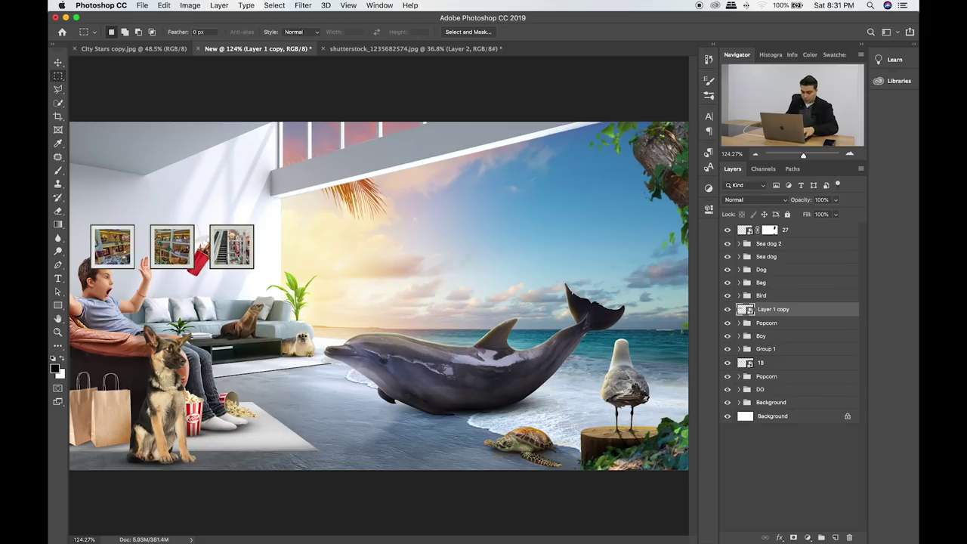
# Shrink the picture frames further, stretch them slightly taller and narrower, and apply.
pyautogui.hotkey('ctrl', 't')
pyautogui.moveTo(254, 225); pyautogui.dragTo(221, 236)
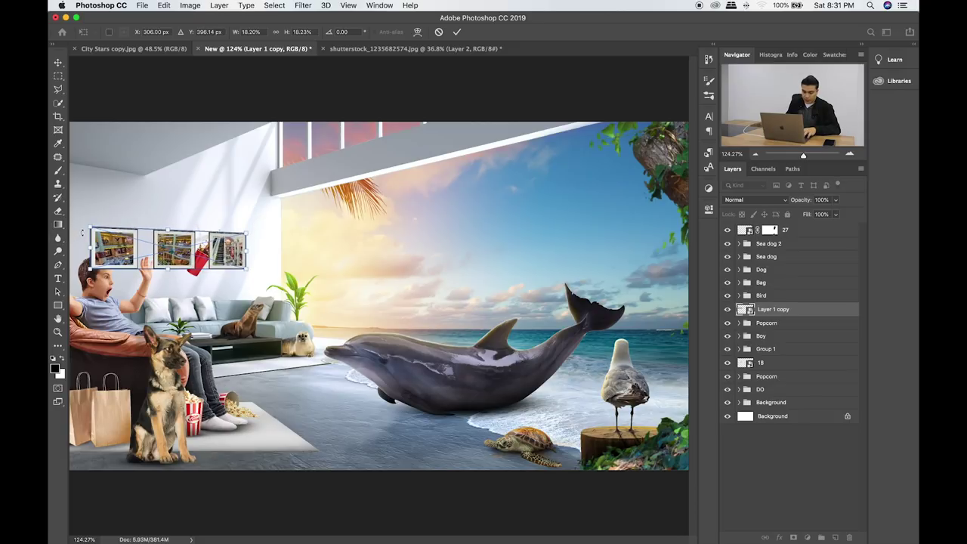
pyautogui.moveTo(89, 229); pyautogui.dragTo(92, 244)
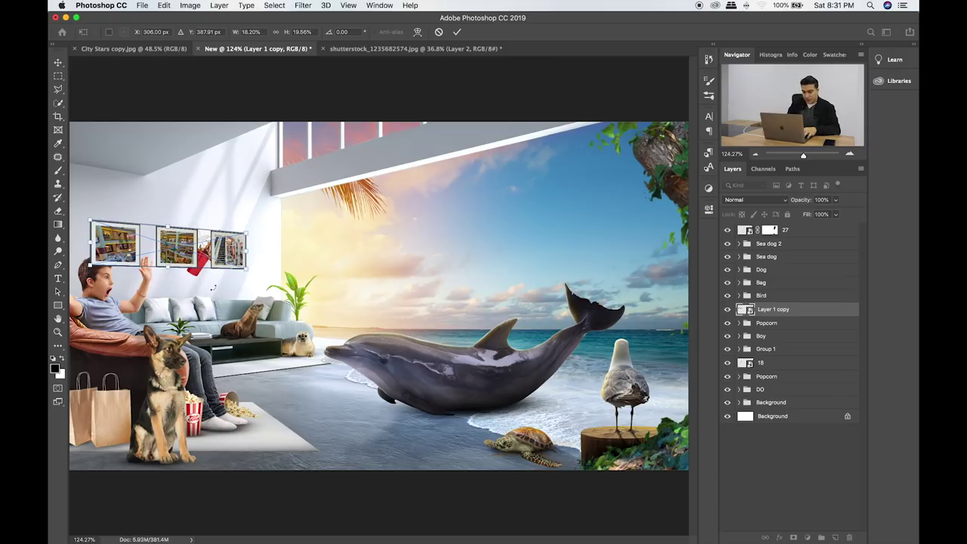
pyautogui.moveTo(247, 251); pyautogui.dragTo(238, 254)
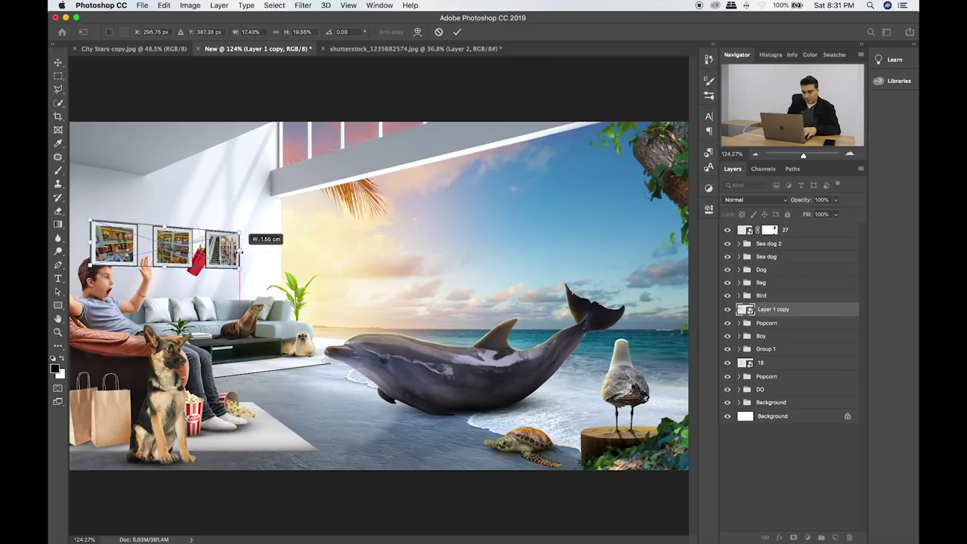
pyautogui.press('Return')
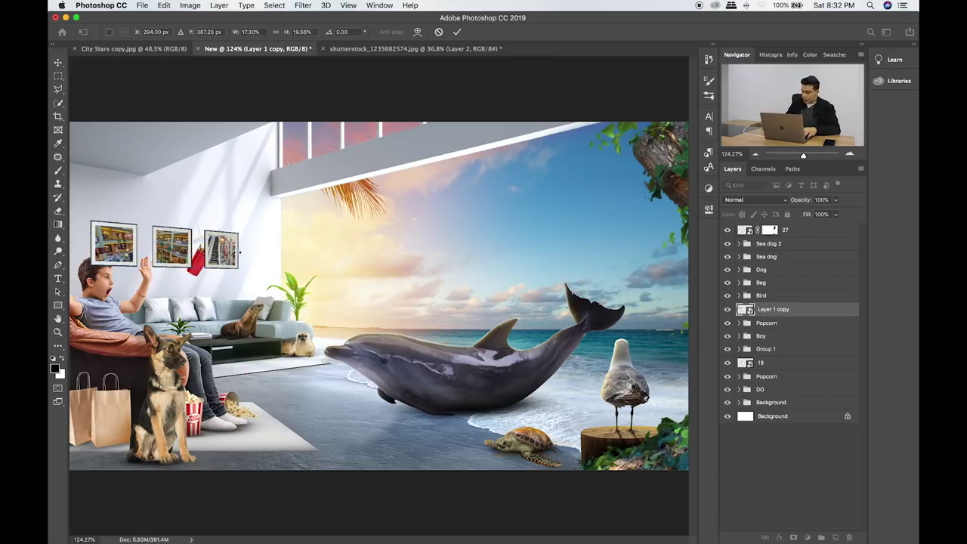
# Move Layer 1 copy into the Background group and nudge the frames left.
pyautogui.press('m')
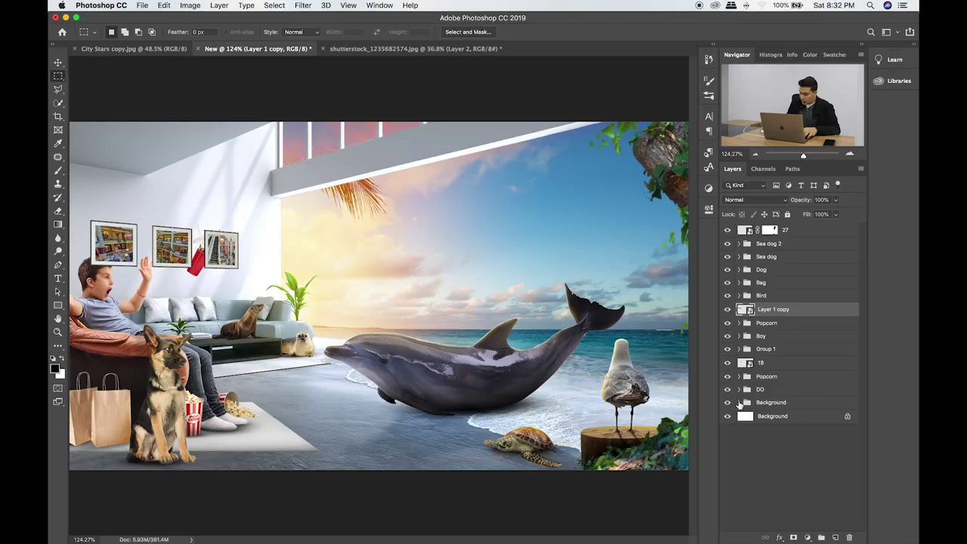
pyautogui.click(739, 403)
pyautogui.moveTo(781, 317); pyautogui.dragTo(779, 408)
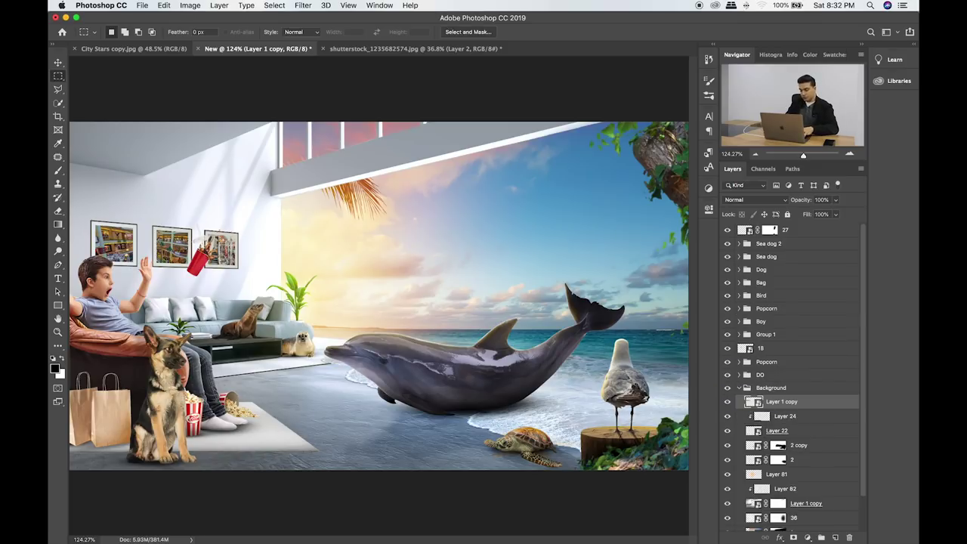
pyautogui.press('v')
pyautogui.press('Left')
pyautogui.press('Left')
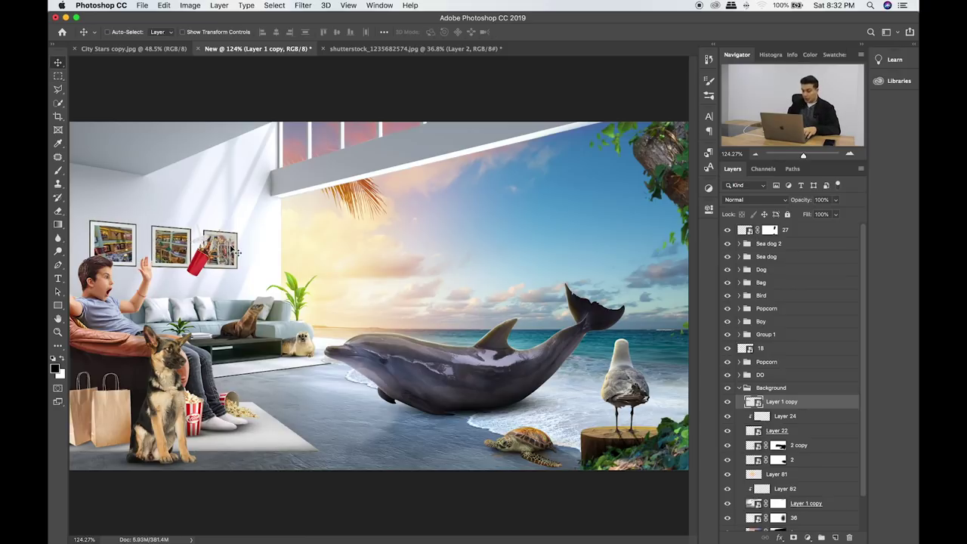
# Add a new empty layer clipped to the picture frames.
pyautogui.press('m')
pyautogui.moveTo(231, 217)
pyautogui.mouseDown()
pyautogui.moveTo(242, 230)
pyautogui.moveTo(199, 216)
pyautogui.mouseUp()
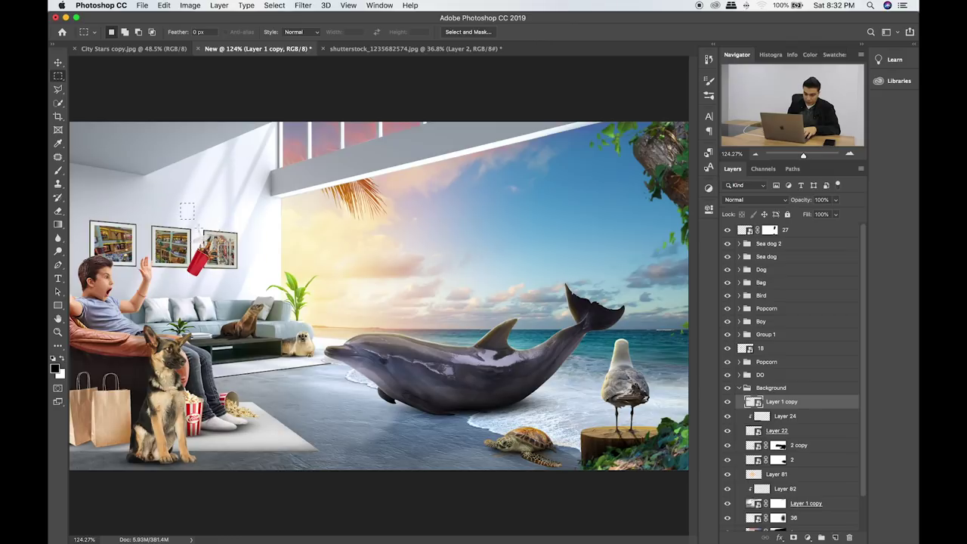
pyautogui.press('super+d')
pyautogui.click(835, 537)
pyautogui.keyDown('alt'); pyautogui.click(812, 408); pyautogui.keyUp('alt')
# Lasso a diagonal stripe across the frames and paint it white.
pyautogui.click(58, 89)
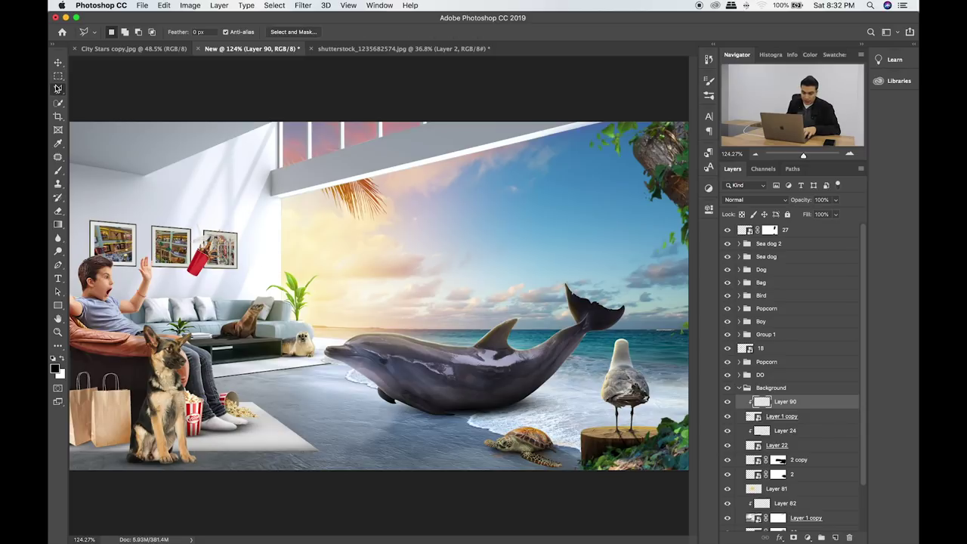
pyautogui.moveTo(216, 268); pyautogui.dragTo(229, 279)
pyautogui.moveTo(252, 219); pyautogui.dragTo(218, 266)
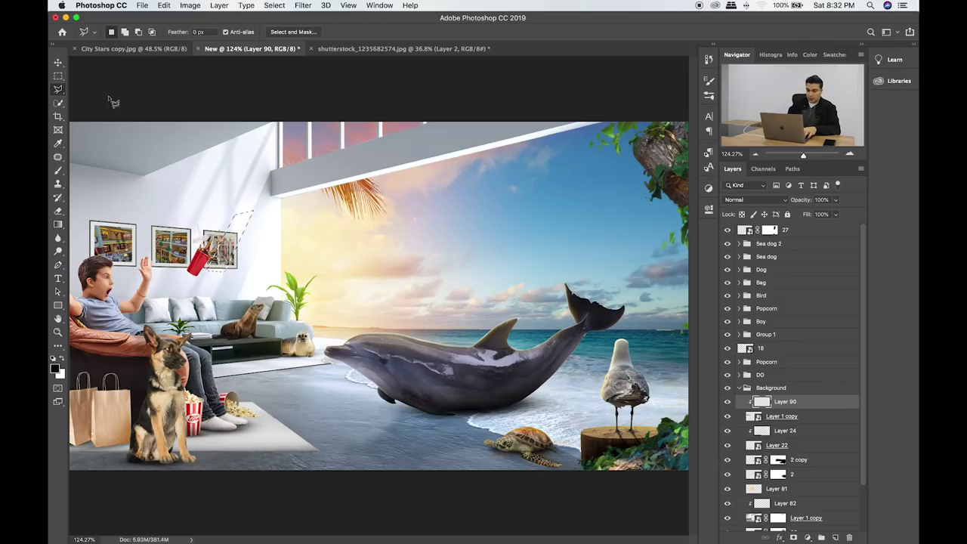
pyautogui.click(58, 170)
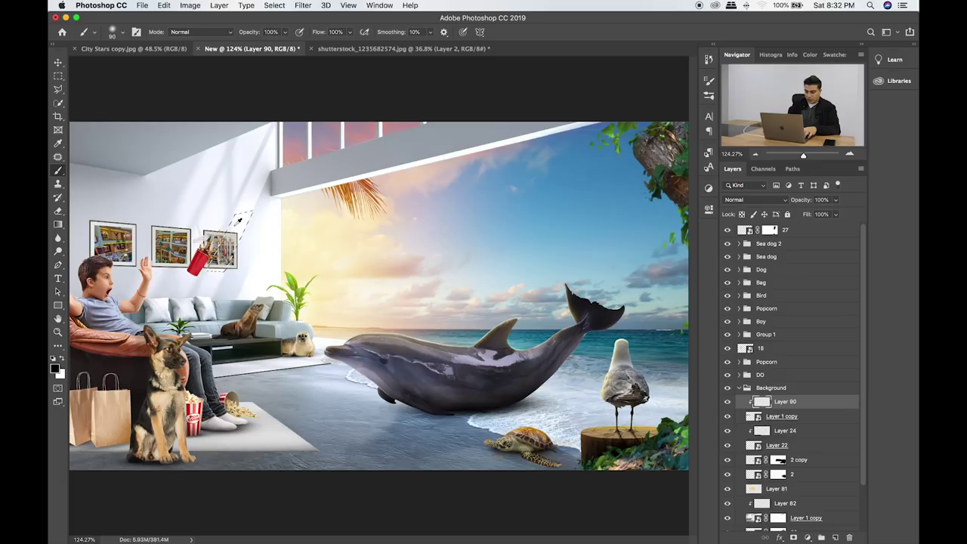
pyautogui.press('x')
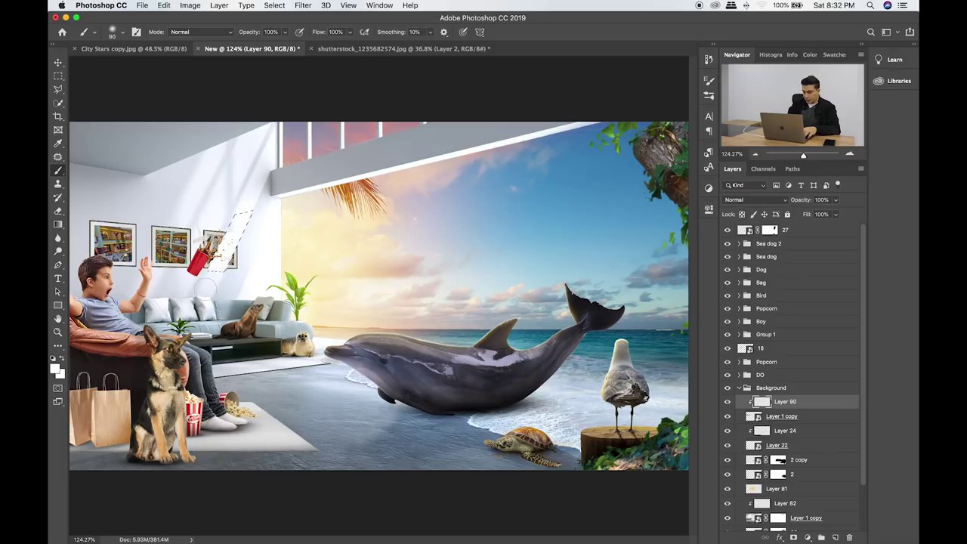
pyautogui.click(57, 77)
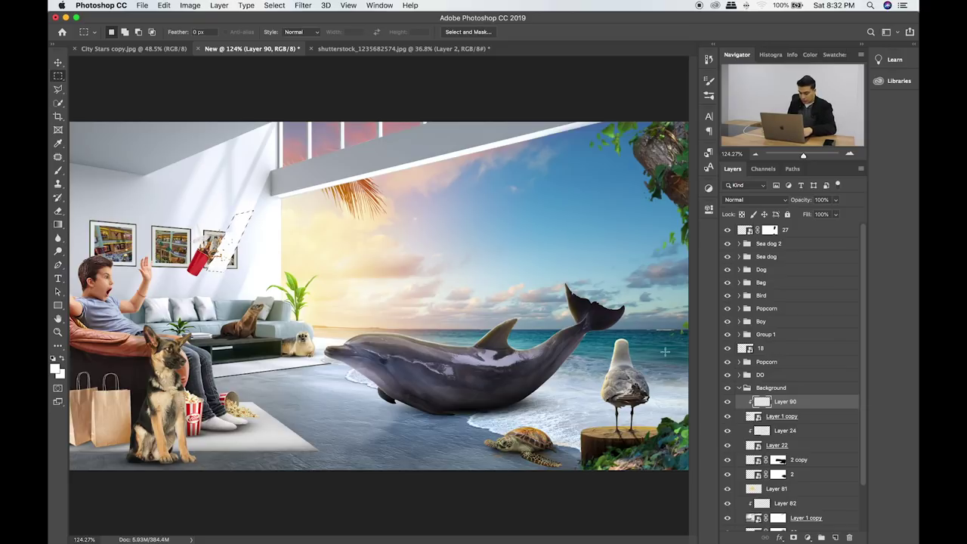
pyautogui.hotkey('ctrl', 'd')
# Duplicate the white streak and offset copies across the frames.
pyautogui.hotkey('ctrl', 'j')
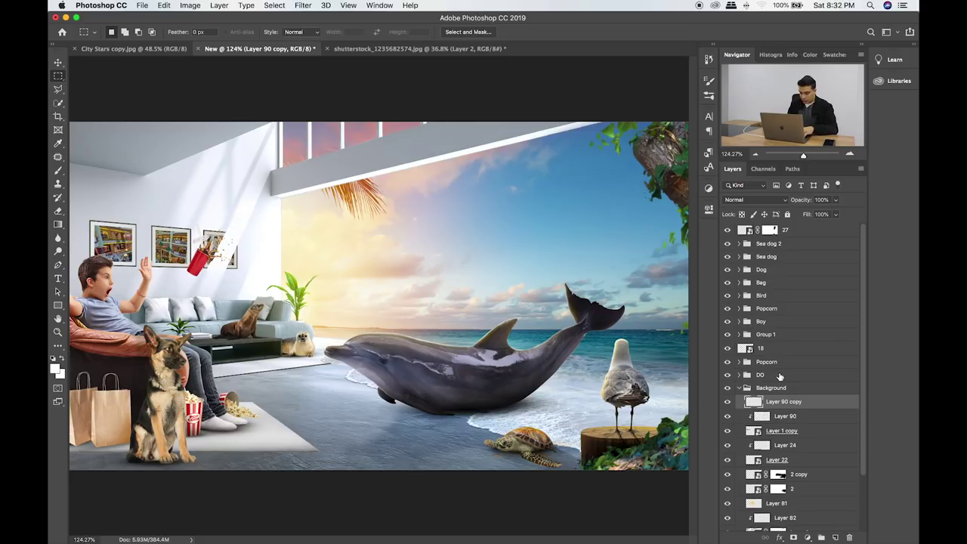
pyautogui.moveTo(801, 412); pyautogui.dragTo(801, 405)
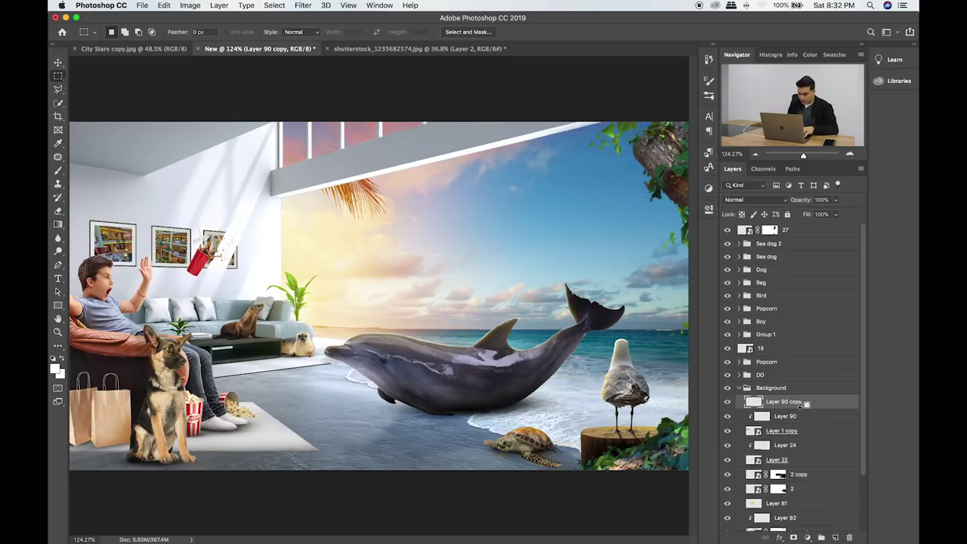
pyautogui.press('v')
pyautogui.moveTo(454, 342); pyautogui.dragTo(406, 328)
pyautogui.rightClick(406, 328)
pyautogui.click(376, 311)
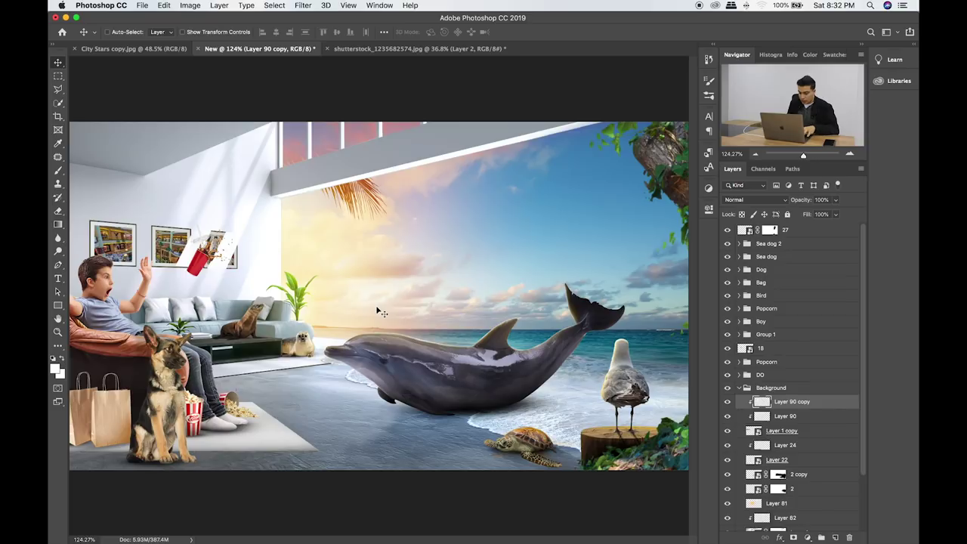
pyautogui.moveTo(346, 304); pyautogui.dragTo(316, 300)
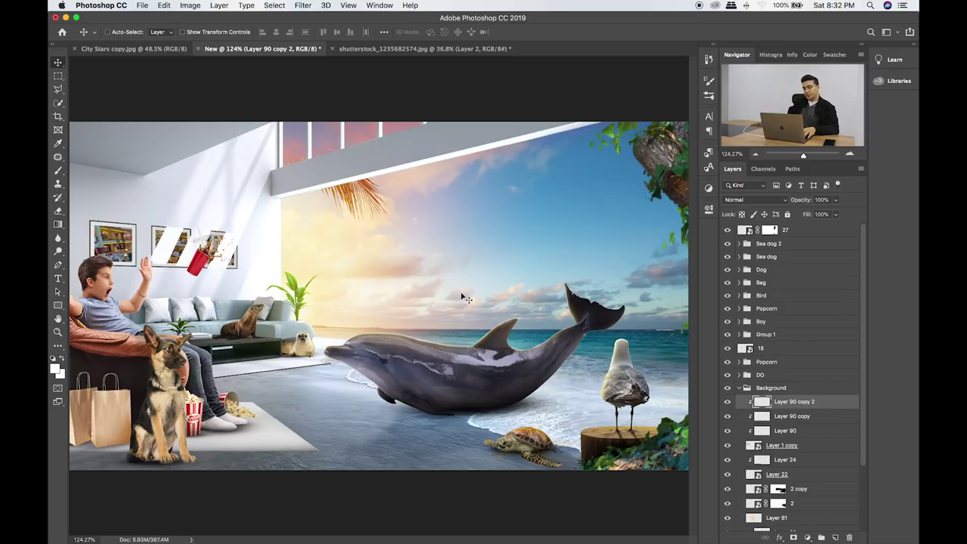
# Lower all three streak layers to about 47% opacity.
pyautogui.keyDown('shift'); pyautogui.click(834, 437); pyautogui.keyUp('shift')
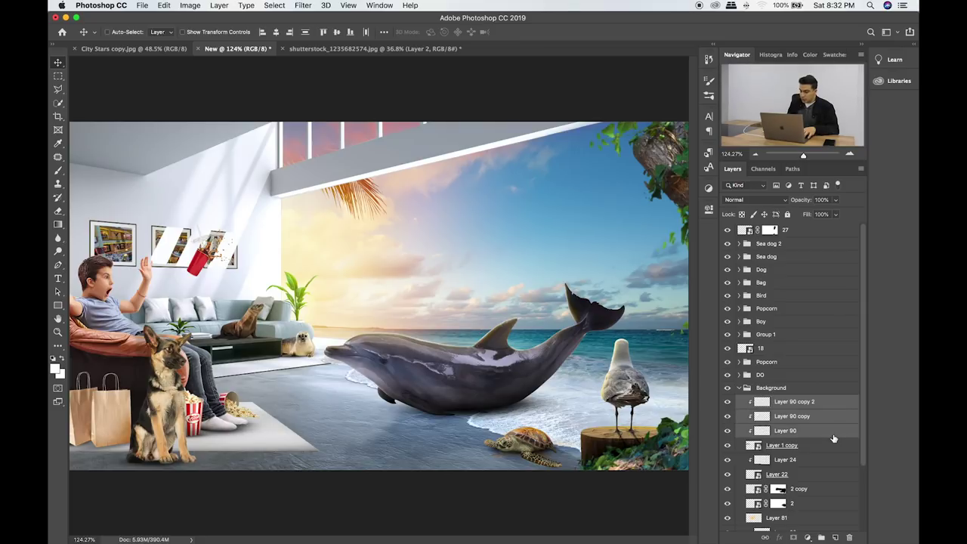
pyautogui.moveTo(838, 203); pyautogui.dragTo(812, 219)
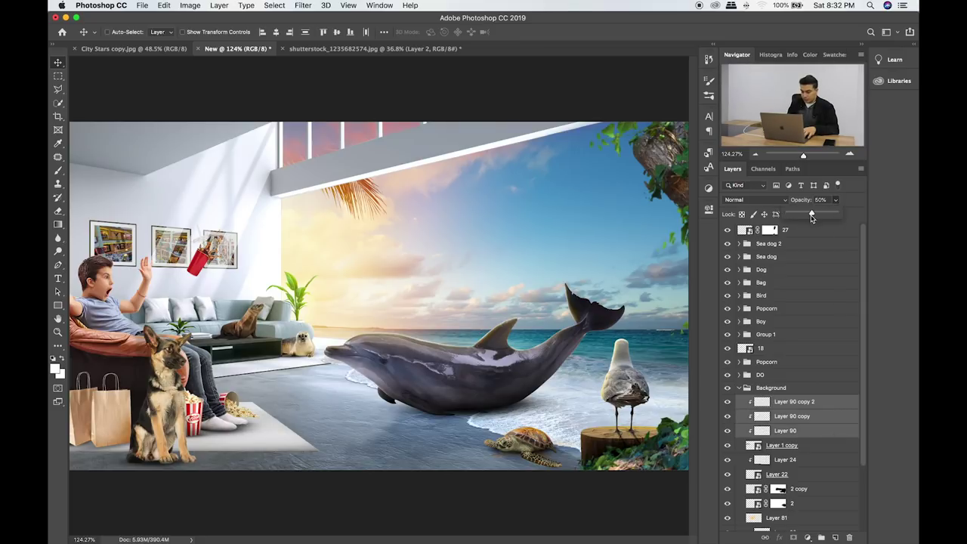
pyautogui.click(297, 6)
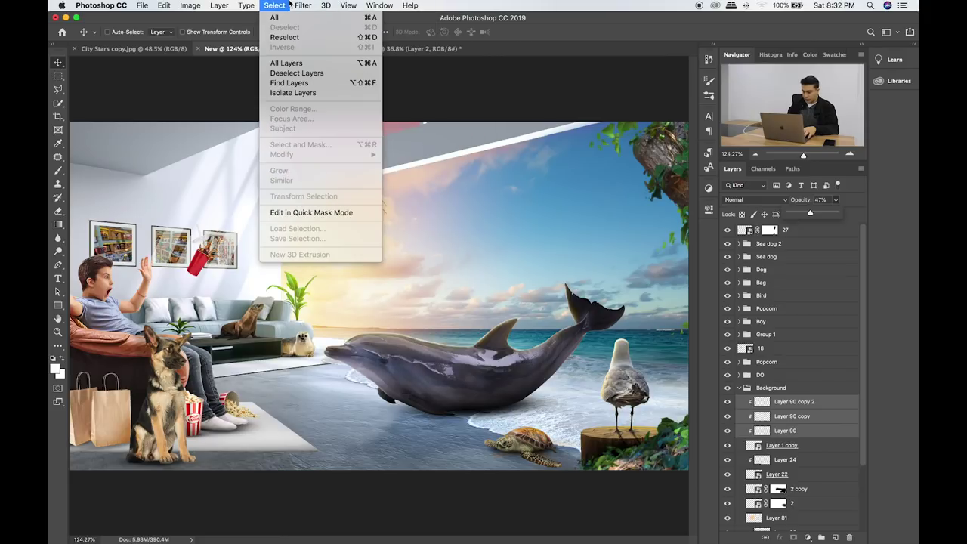
# Apply a Gaussian Blur with a slightly lowered radius to the Layer 90 streak.
pyautogui.click(290, 5)
pyautogui.click(835, 432)
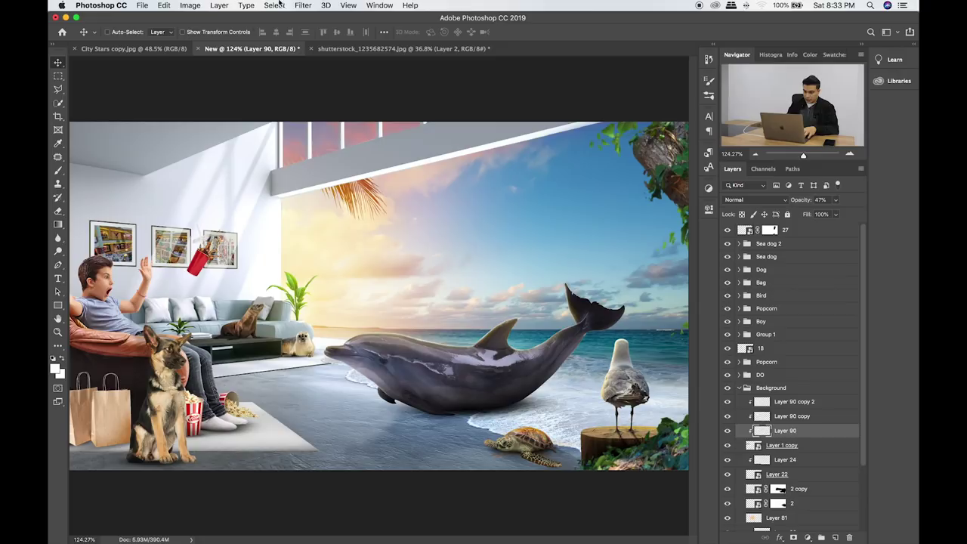
pyautogui.click(302, 5)
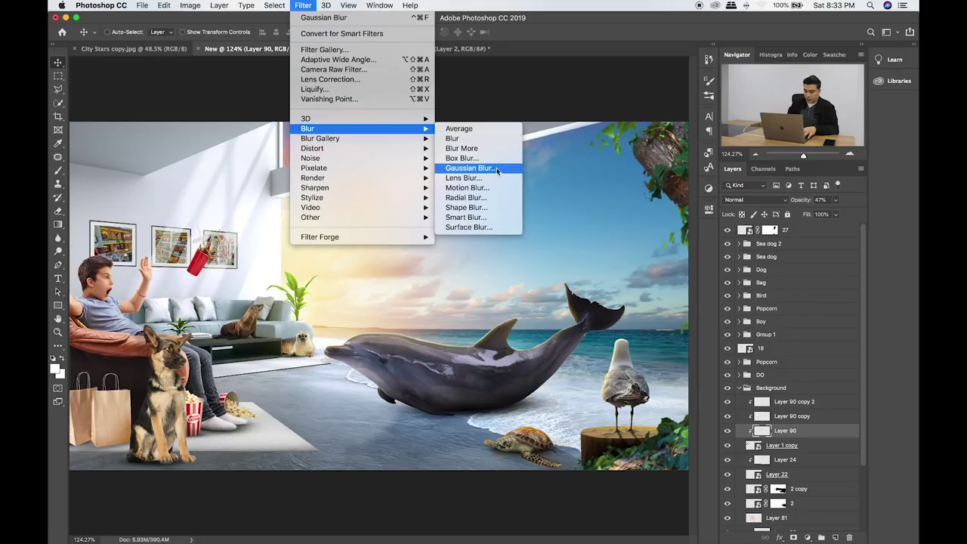
pyautogui.click(496, 171)
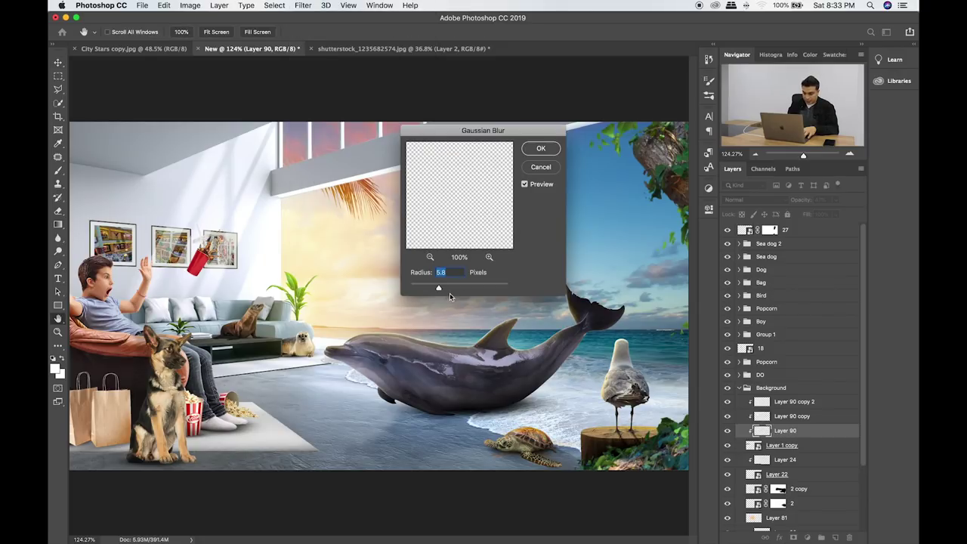
pyautogui.moveTo(455, 288); pyautogui.dragTo(450, 290)
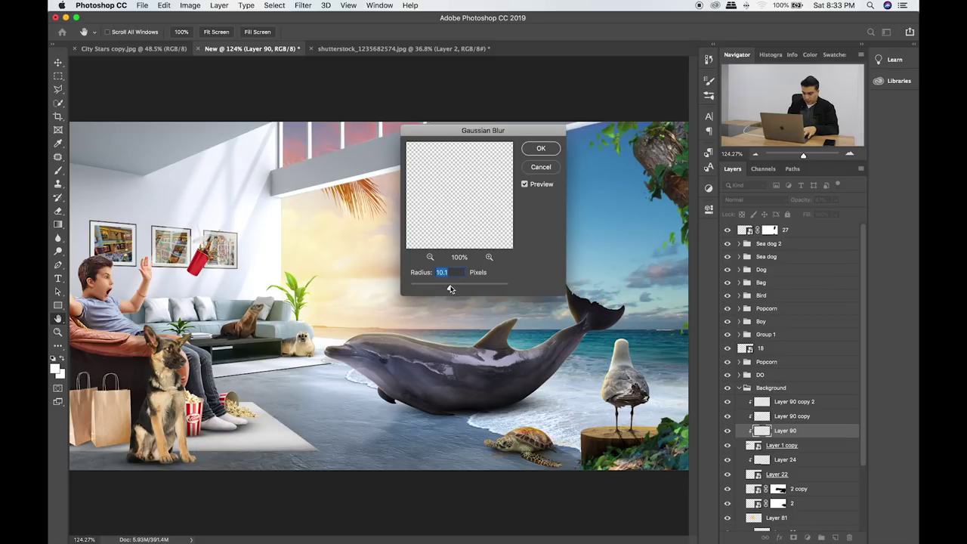
pyautogui.click(542, 150)
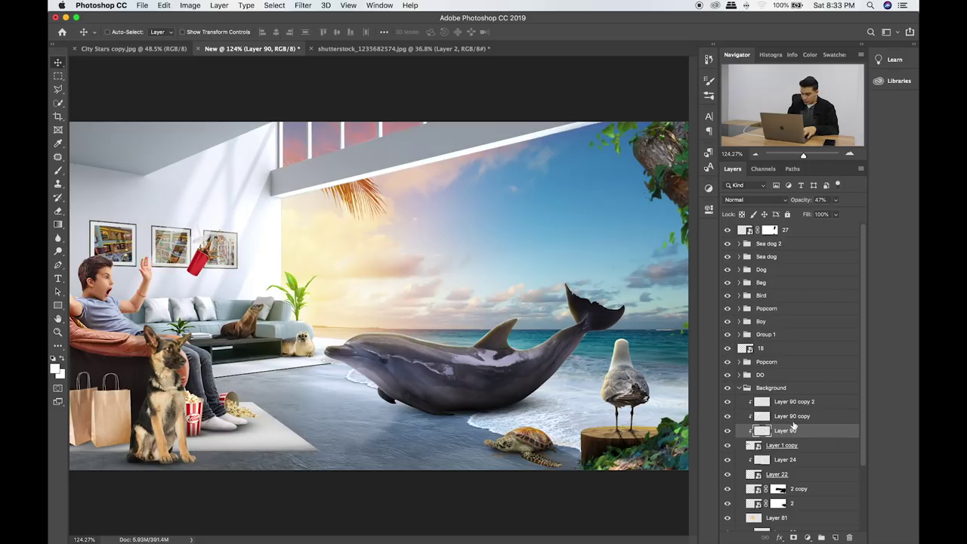
# Apply the same Gaussian Blur to the Layer 90 copy 2 streak.
pyautogui.click(797, 417)
pyautogui.click(303, 5)
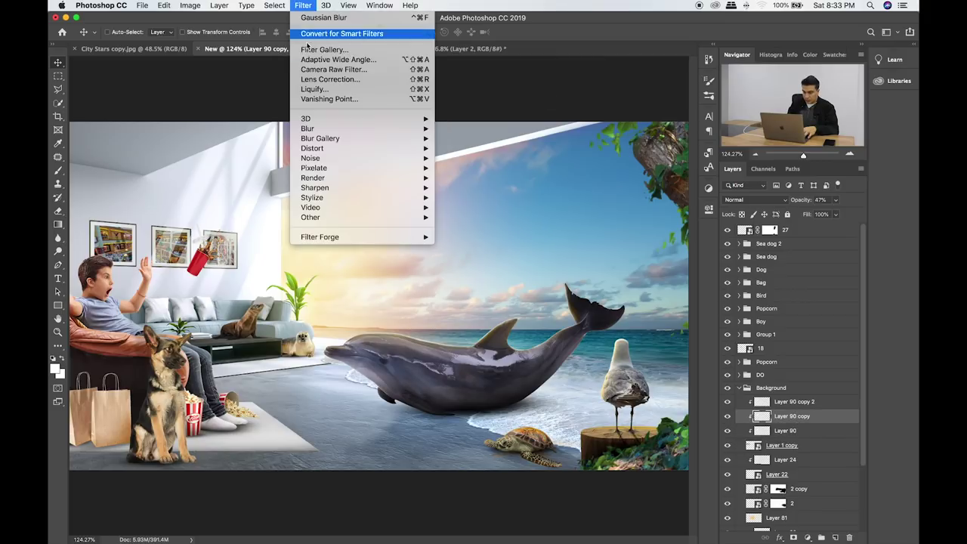
pyautogui.click(483, 169)
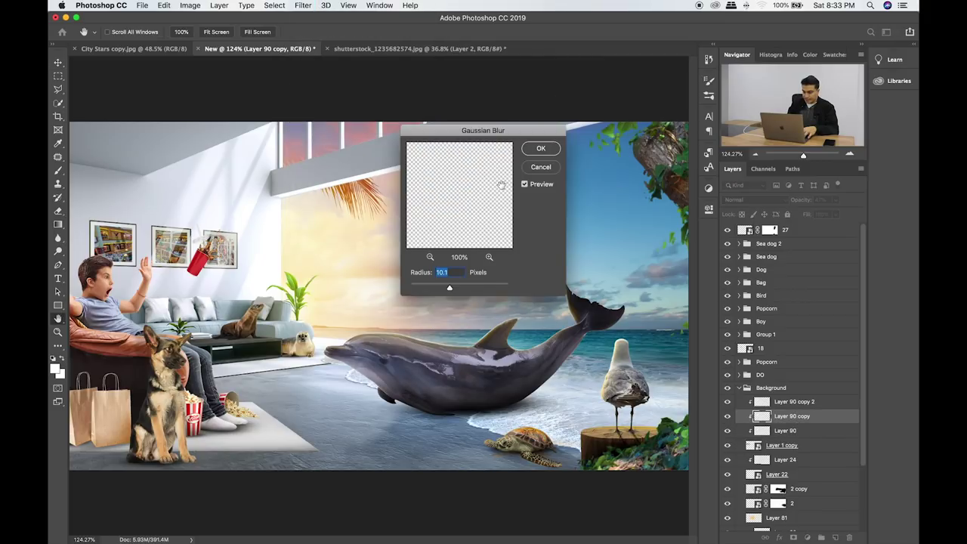
pyautogui.click(536, 164)
pyautogui.click(793, 402)
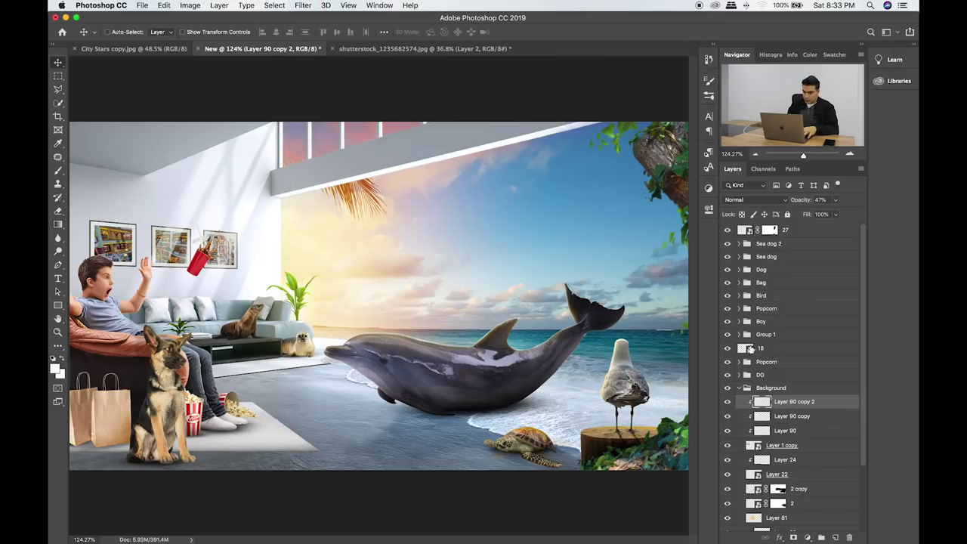
pyautogui.click(301, 5)
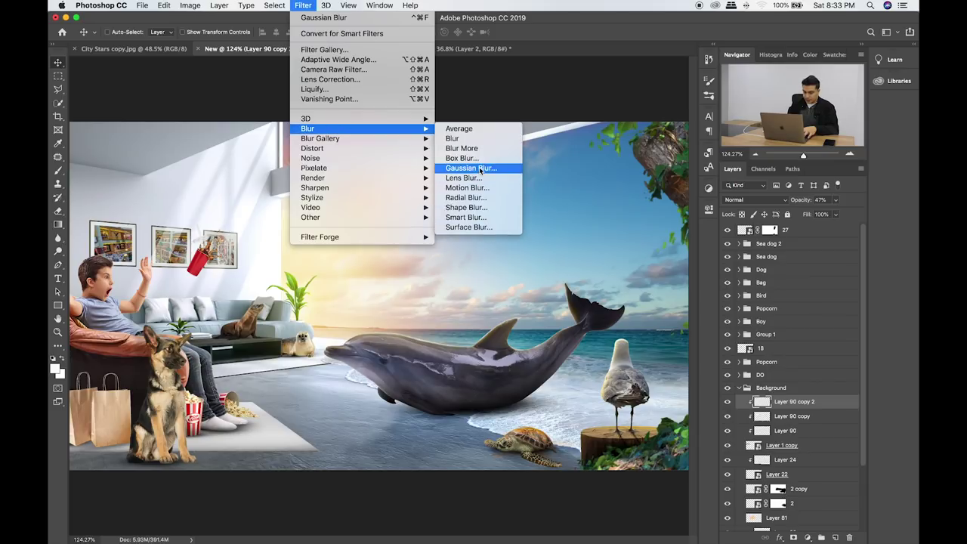
pyautogui.click(481, 171)
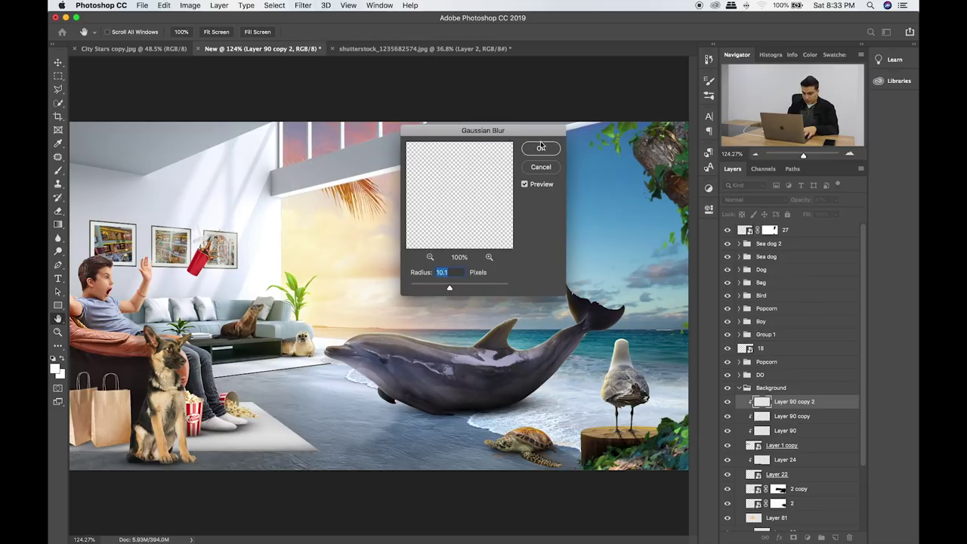
pyautogui.click(541, 147)
# Fade the two Layer 90 copies to 24% opacity.
pyautogui.keyDown('shift'); pyautogui.click(788, 417); pyautogui.keyUp('shift')
pyautogui.moveTo(835, 200); pyautogui.dragTo(824, 215)
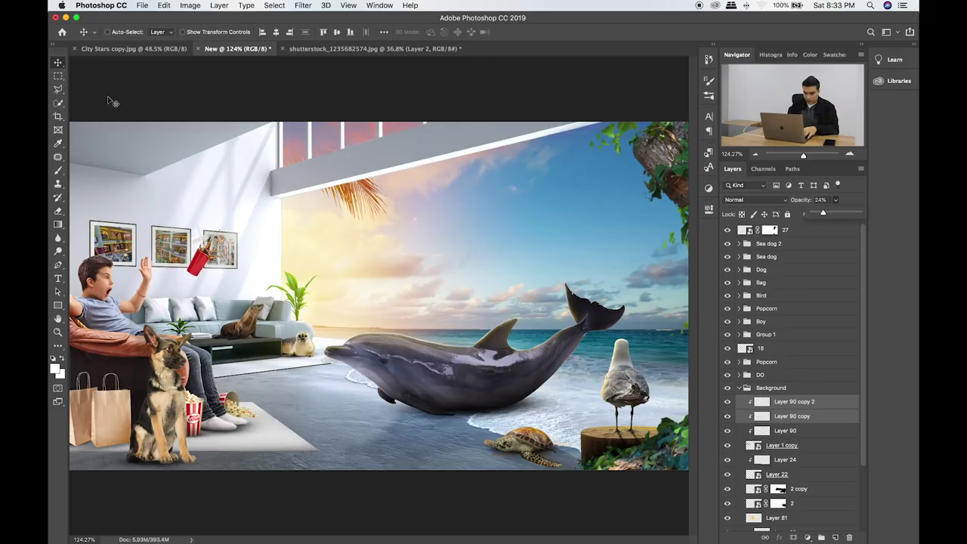
pyautogui.click(57, 76)
pyautogui.hotkey('ctrl', '+')
pyautogui.hotkey('ctrl', '+')
# Bring the frames into view and set Layer 90 to 47% opacity.
pyautogui.moveTo(280, 205); pyautogui.dragTo(441, 236)
pyautogui.hscroll(-4, 441, 235)
pyautogui.hscroll(-2, 426, 237)
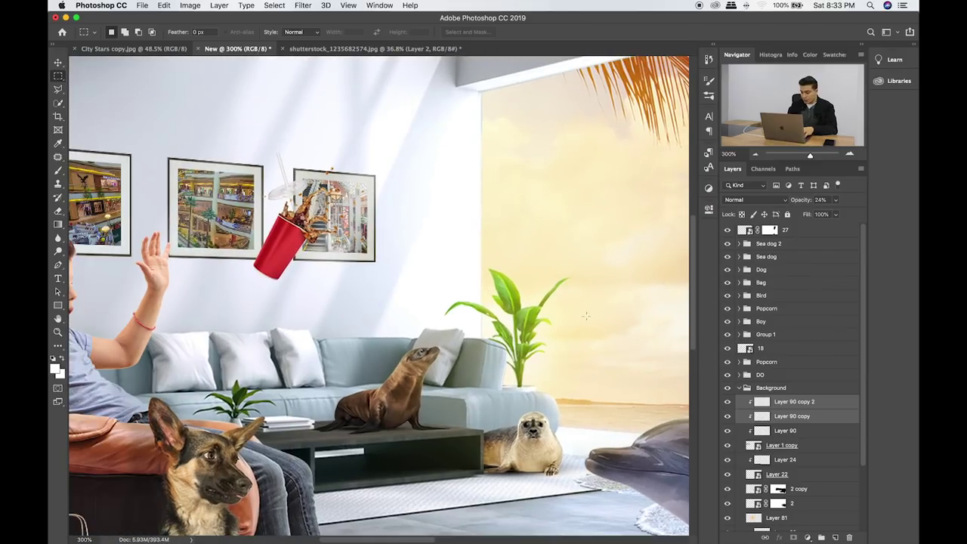
pyautogui.click(764, 421)
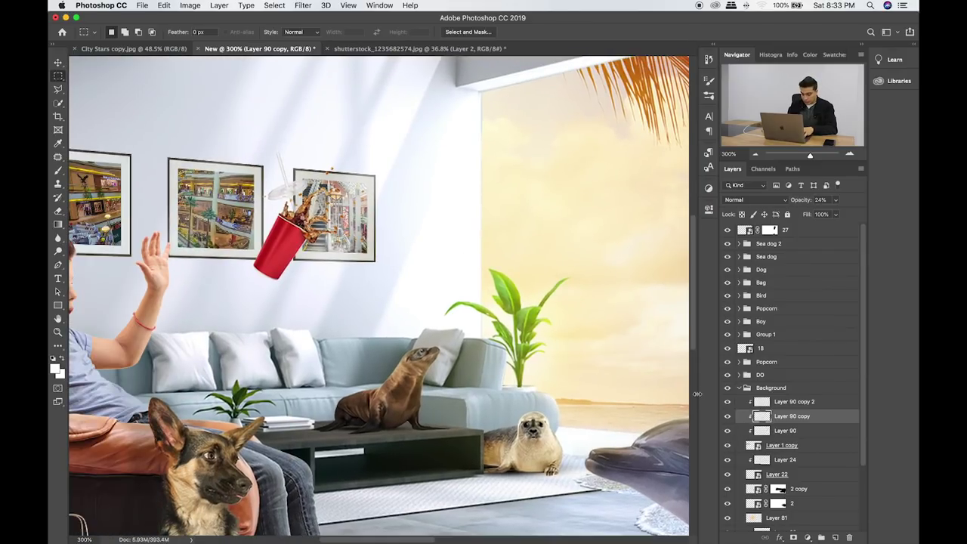
pyautogui.press('v')
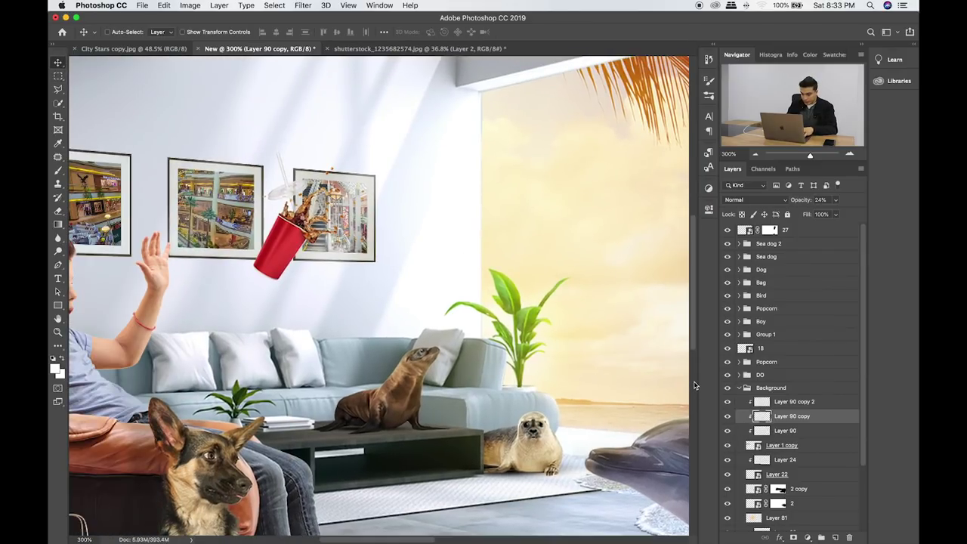
pyautogui.click(801, 435)
pyautogui.moveTo(448, 311); pyautogui.dragTo(449, 310)
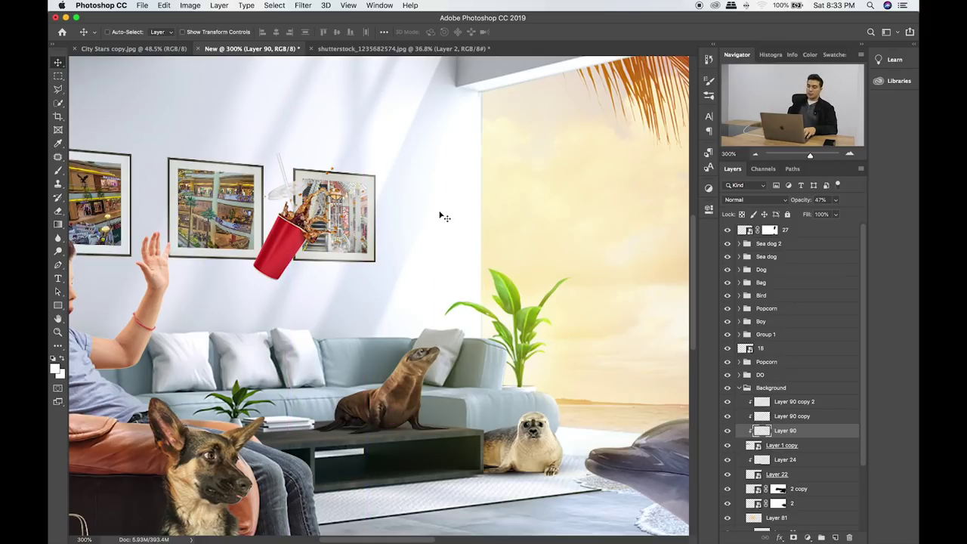
# Give Layer 1 copy a Multiply drop shadow: 3 px distance, 11% spread, 3 px size.
pyautogui.doubleClick(817, 448)
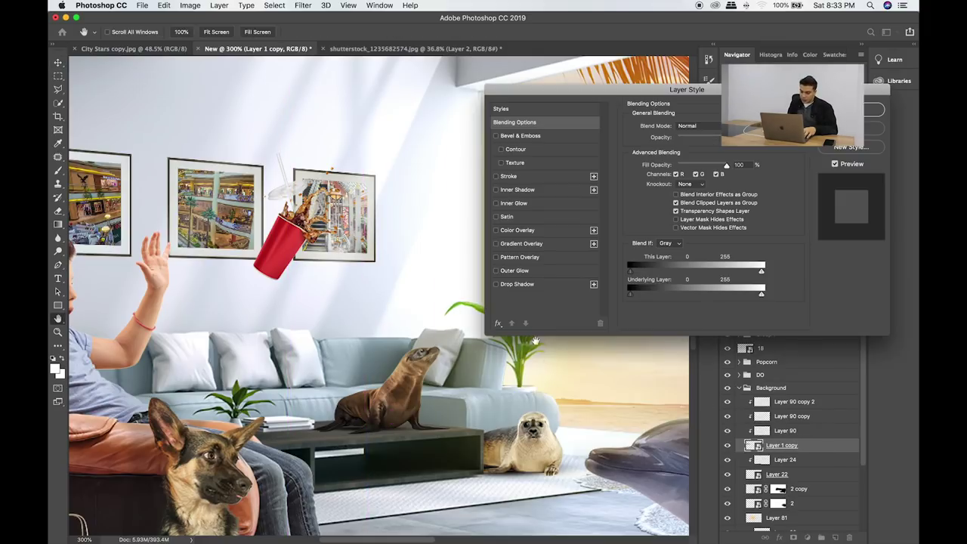
pyautogui.click(518, 284)
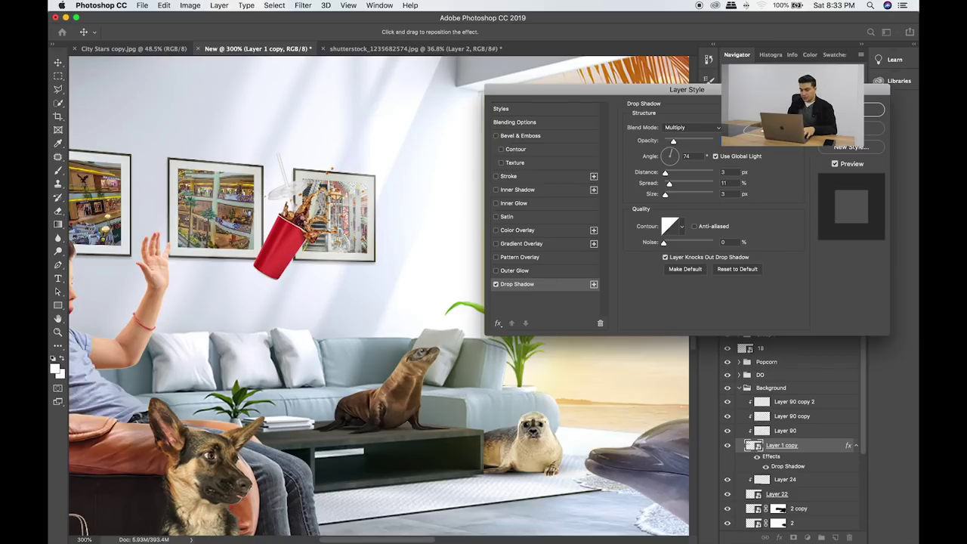
pyautogui.press('Return')
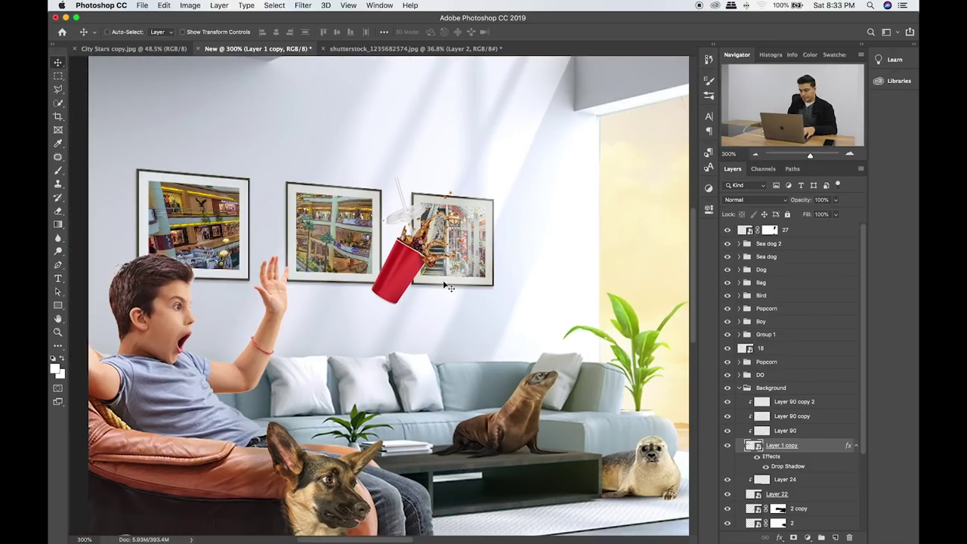
# Add a new clipped layer and paint white over the frames with a 250 brush.
pyautogui.click(835, 535)
pyautogui.press('b')
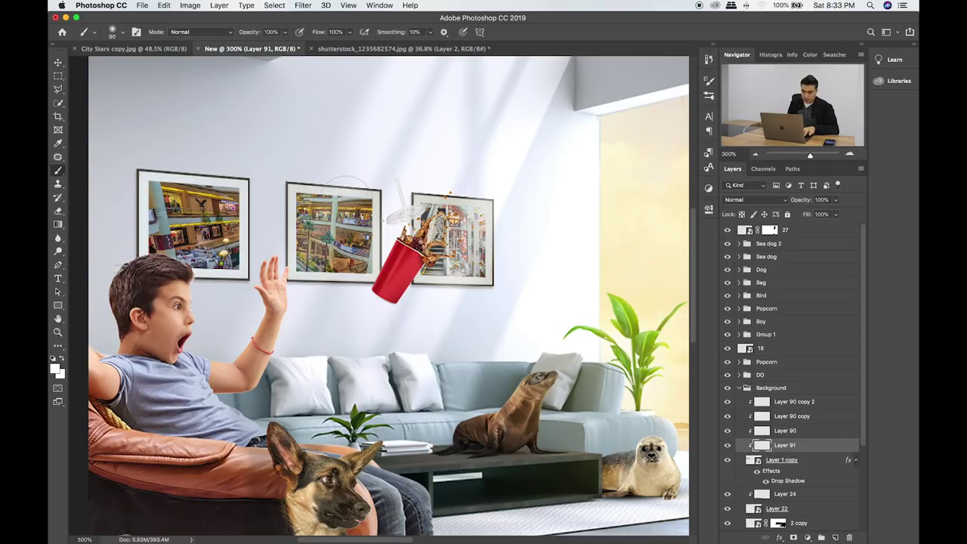
pyautogui.press(']')
pyautogui.press(']')
pyautogui.press(']')
pyautogui.moveTo(204, 211)
pyautogui.mouseDown()
pyautogui.moveTo(146, 242)
pyautogui.moveTo(345, 226)
pyautogui.moveTo(497, 173)
pyautogui.moveTo(453, 183)
pyautogui.mouseUp()
# Set Layer 91 to Soft Light blending at 40% opacity and compare before and after.
pyautogui.press('v')
pyautogui.hotkey('shift', '+')
pyautogui.hotkey('shift', '+')
pyautogui.hotkey('shift', '+')
pyautogui.hotkey('shift', '+')
pyautogui.hotkey('shift', '+')
pyautogui.hotkey('shift', '+')
pyautogui.hotkey('shift', '+')
pyautogui.hotkey('shift', '+')
pyautogui.hotkey('shift', '+')
pyautogui.hotkey('shift', '+')
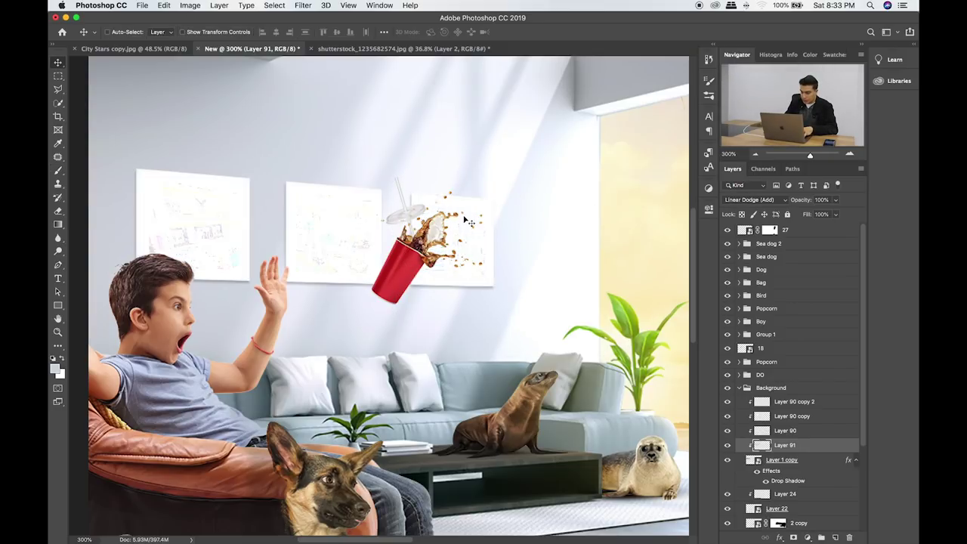
pyautogui.hotkey('shift', '+')
pyautogui.hotkey('shift', '+')
pyautogui.hotkey('shift', '+')
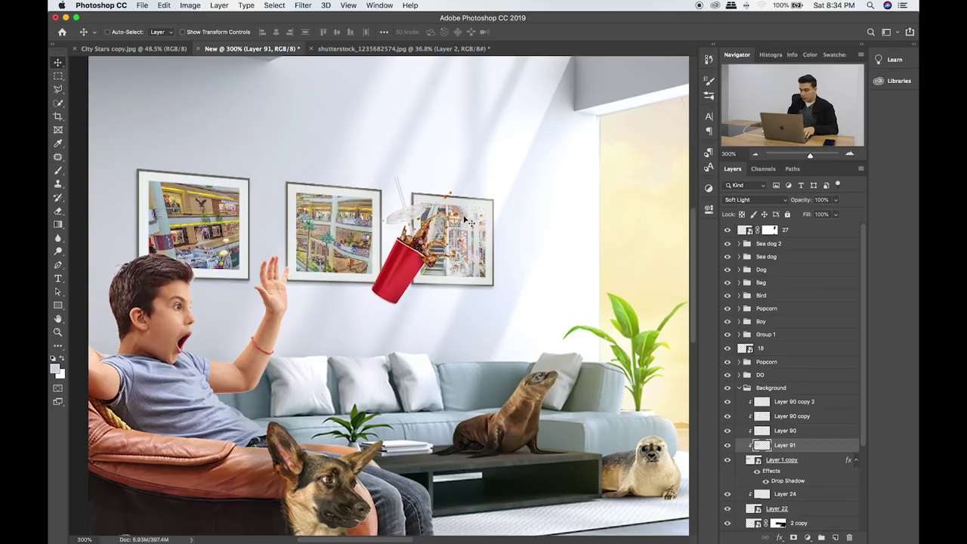
pyautogui.click(836, 199)
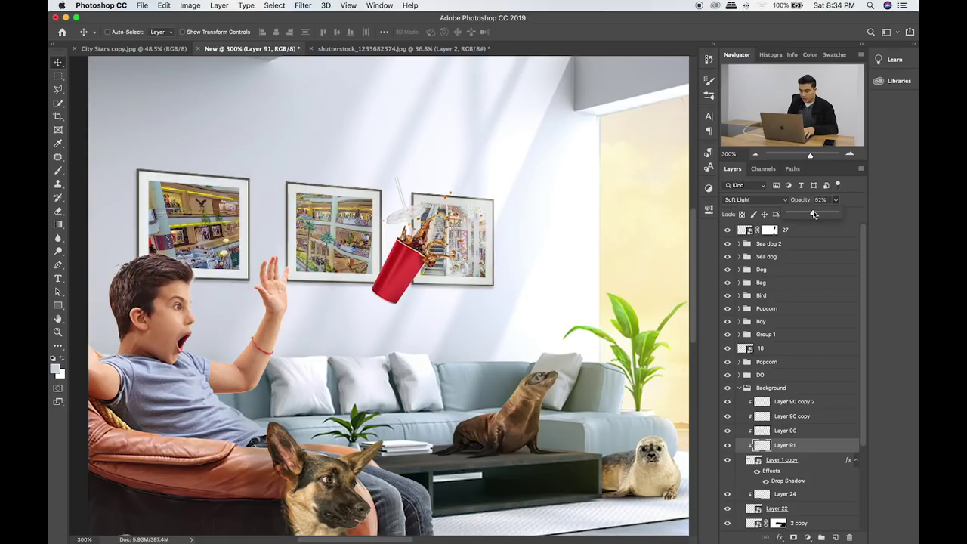
pyautogui.moveTo(808, 217); pyautogui.dragTo(807, 218)
pyautogui.click(728, 445)
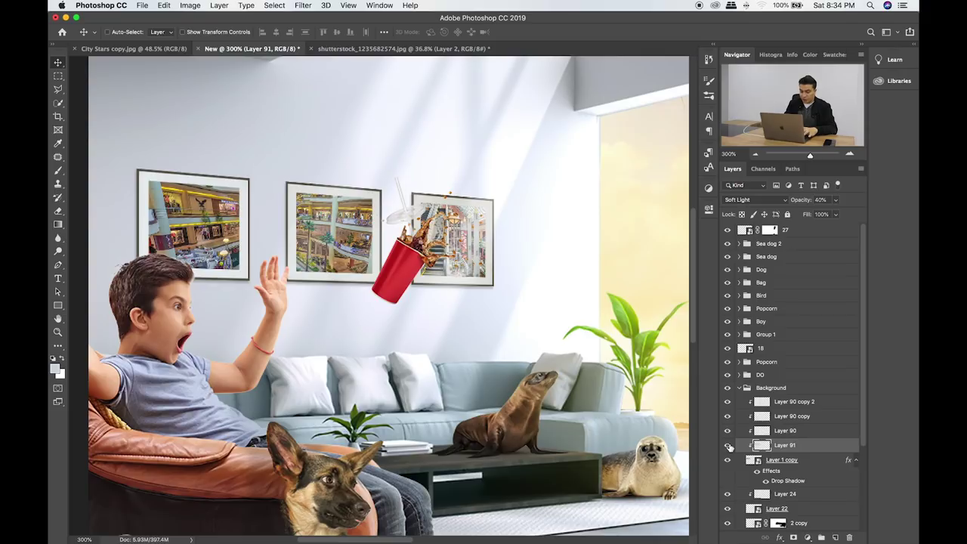
# Fit the whole image on screen and collapse the Background layer group.
pyautogui.press('super+minus')
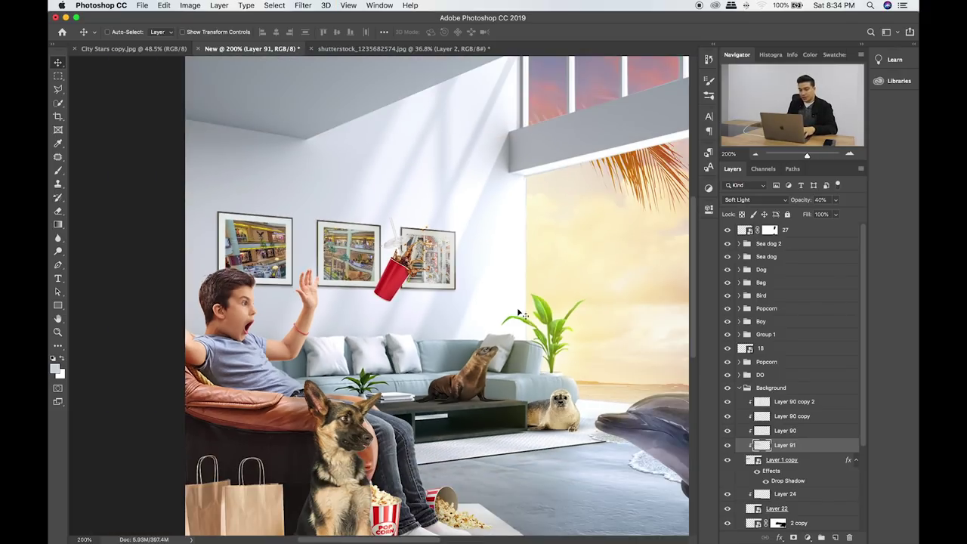
pyautogui.click(65, 77)
pyautogui.moveTo(506, 188); pyautogui.dragTo(399, 208)
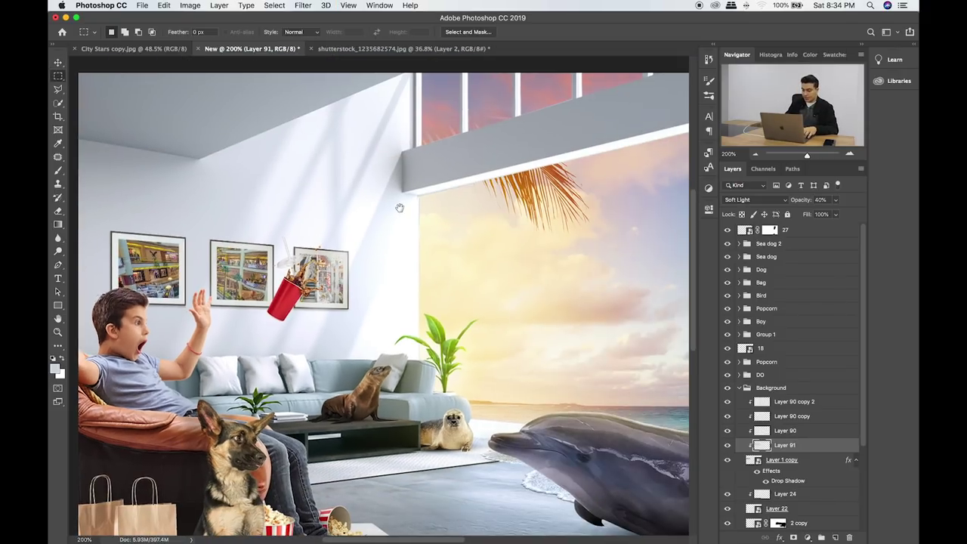
pyautogui.press('super+0')
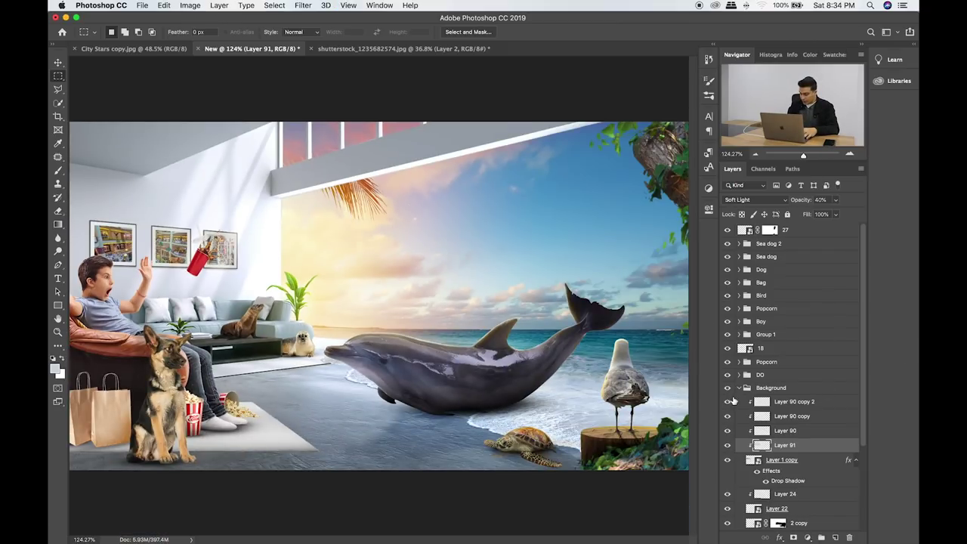
pyautogui.click(740, 388)
# Place the 20.png white dove in the sky, shrunk and rotated, above the Sea dog 2 group.
pyautogui.click(740, 389)
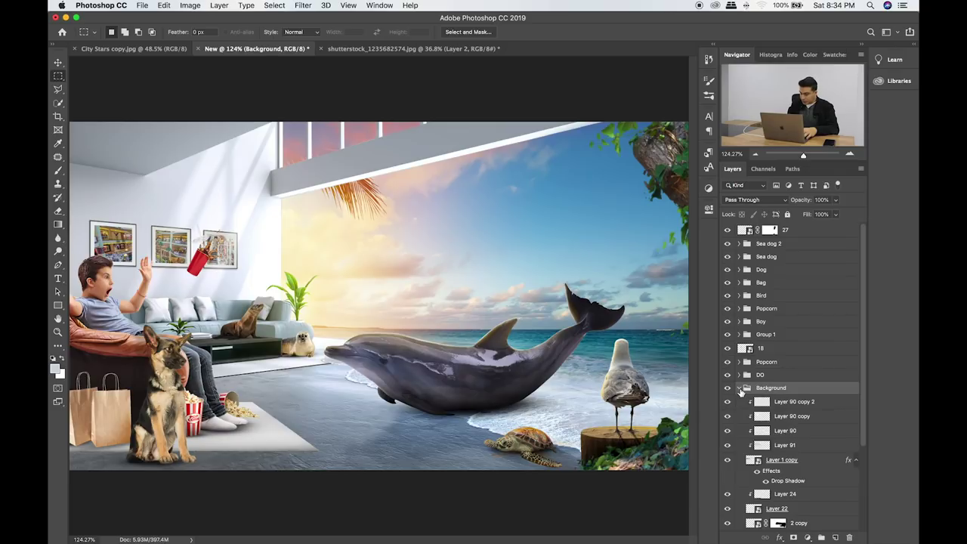
pyautogui.click(740, 389)
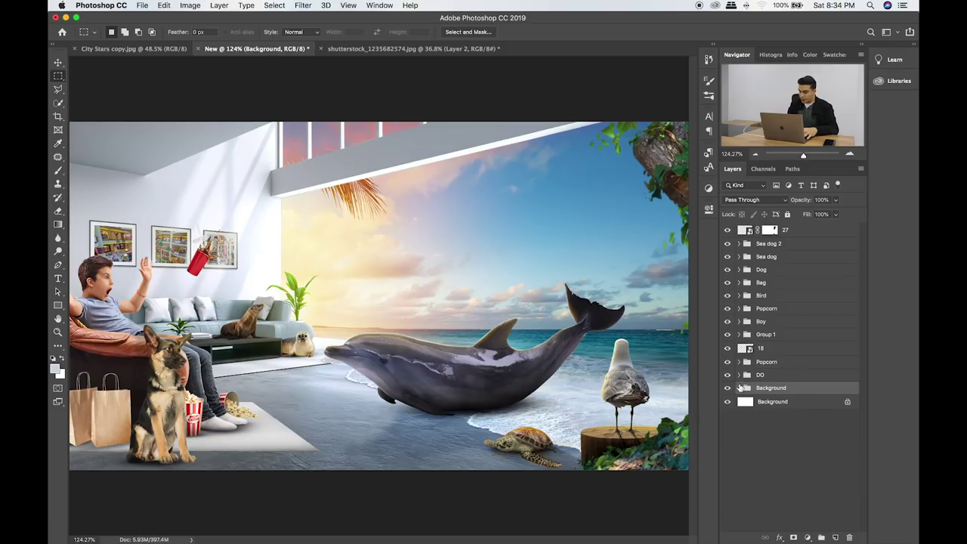
pyautogui.click(786, 244)
pyautogui.press('super+Tab')
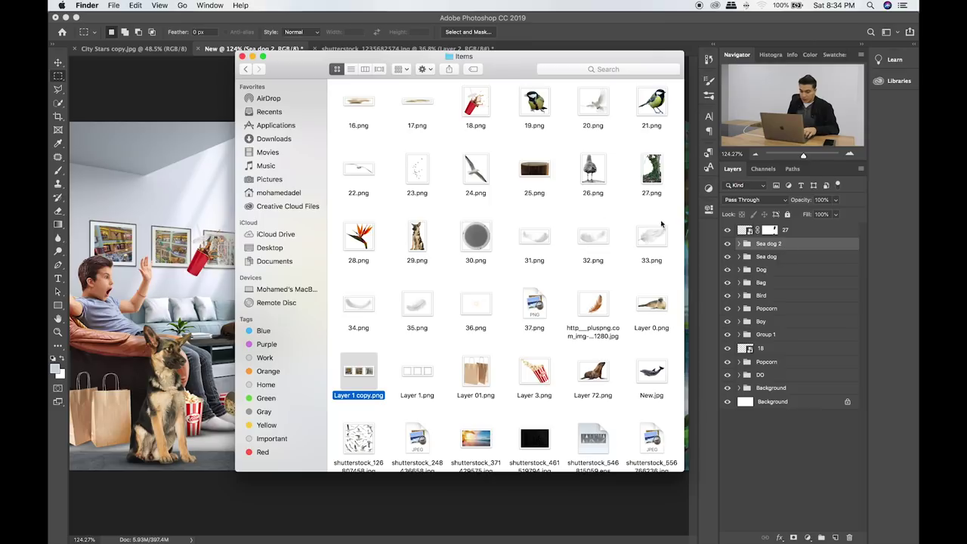
pyautogui.click(397, 323)
pyautogui.scroll(2, 408, 305)
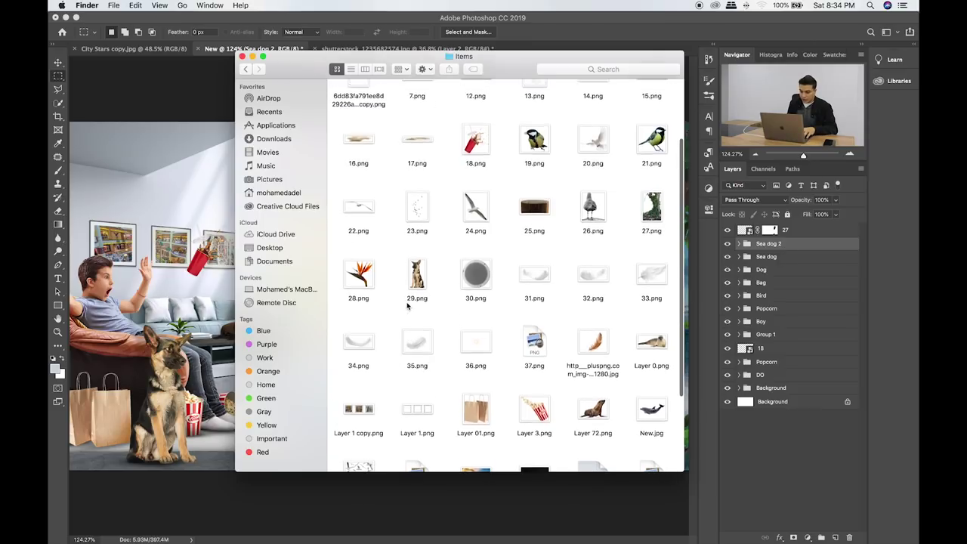
pyautogui.scroll(3, 454, 287)
pyautogui.click(586, 239)
pyautogui.moveTo(584, 239); pyautogui.dragTo(189, 204)
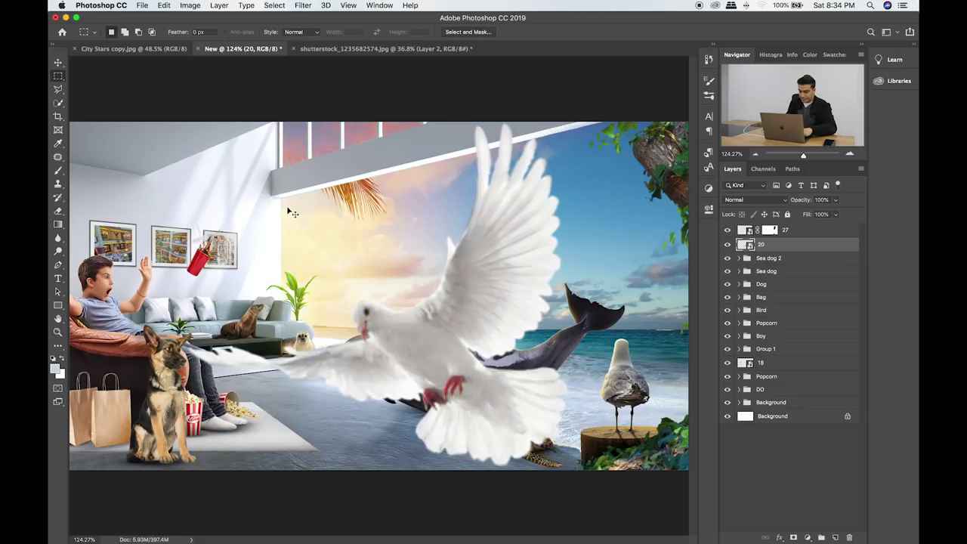
pyautogui.moveTo(570, 124)
pyautogui.mouseDown()
pyautogui.moveTo(464, 286)
pyautogui.moveTo(568, 186)
pyautogui.moveTo(470, 254)
pyautogui.moveTo(478, 234)
pyautogui.mouseUp()
pyautogui.press('Return')
pyautogui.hotkey('ctrl', 't')
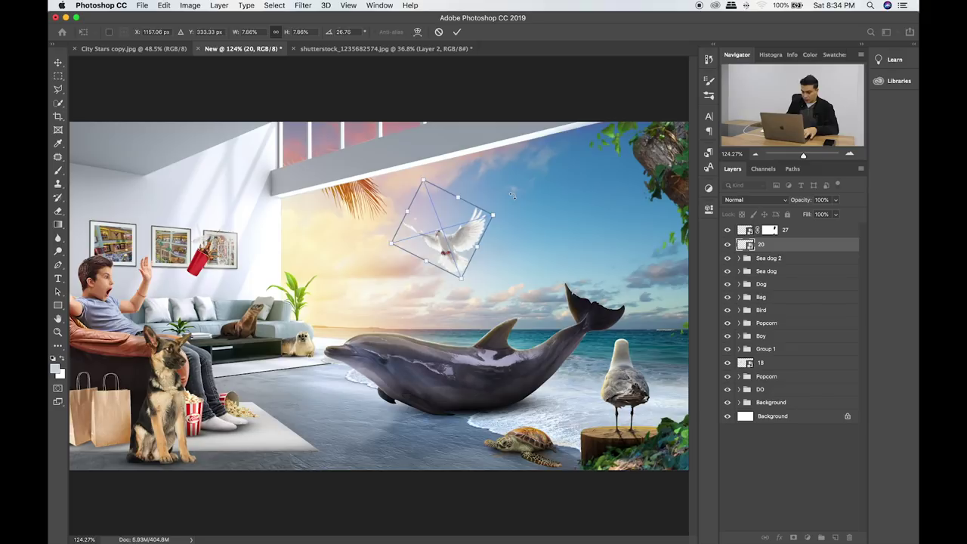
pyautogui.press('Return')
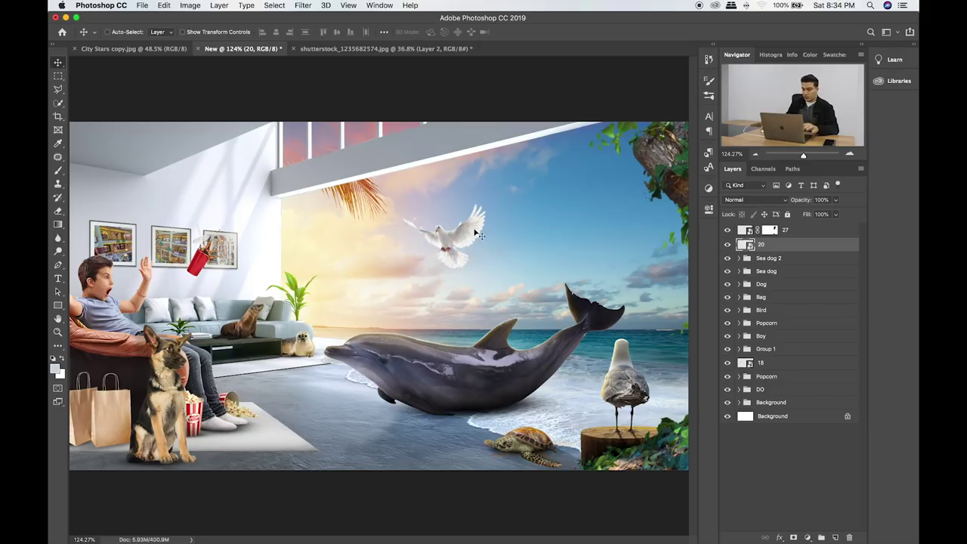
# Add the 24.png seagull as a small, slightly rotated bird beside the dove.
pyautogui.press('super+Tab')
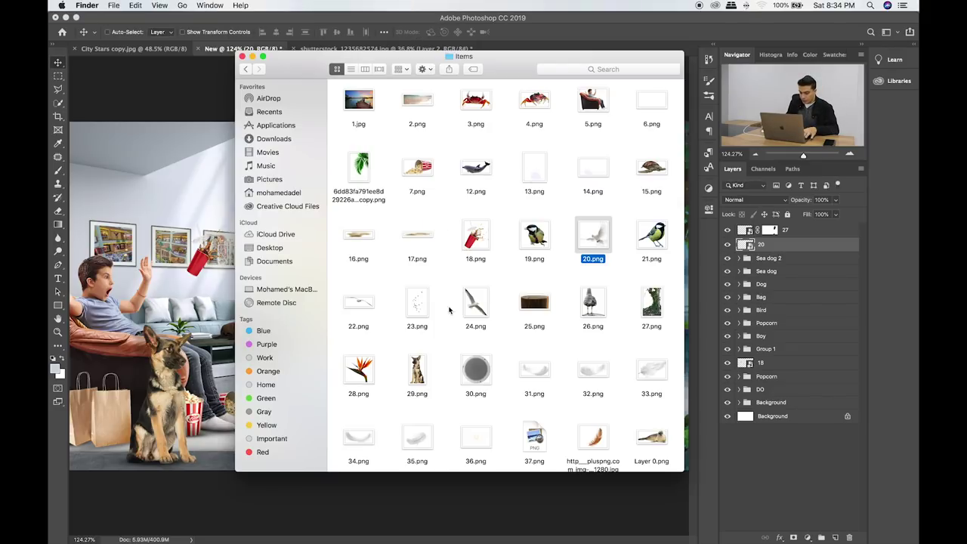
pyautogui.moveTo(473, 308); pyautogui.dragTo(181, 284)
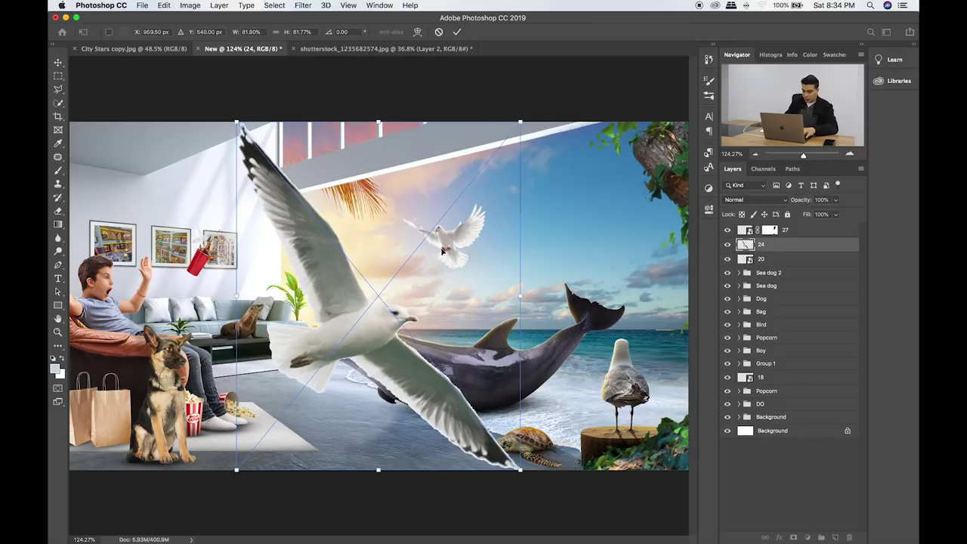
pyautogui.moveTo(521, 121); pyautogui.dragTo(518, 123)
pyautogui.moveTo(471, 163)
pyautogui.mouseDown()
pyautogui.moveTo(299, 397)
pyautogui.moveTo(390, 231)
pyautogui.moveTo(378, 249)
pyautogui.moveTo(384, 241)
pyautogui.mouseUp()
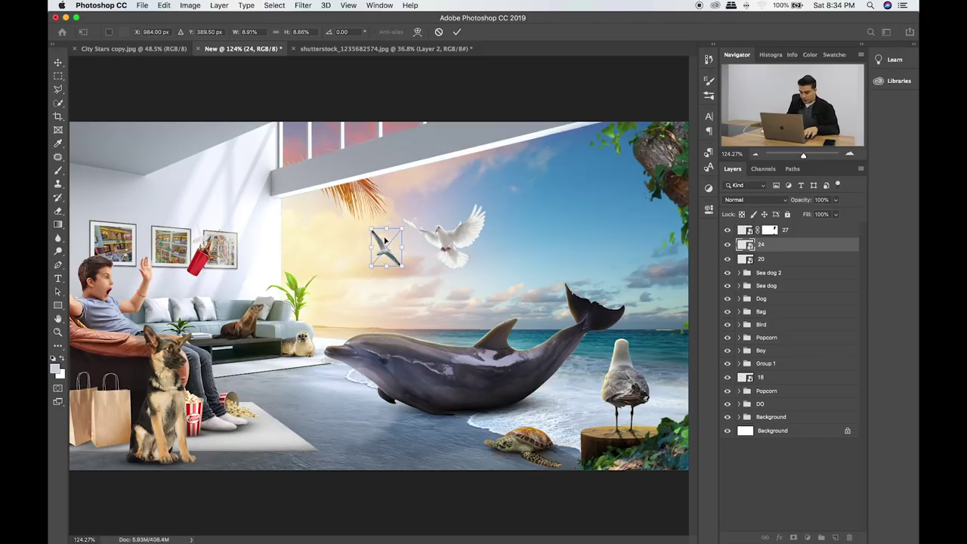
pyautogui.moveTo(402, 225); pyautogui.dragTo(397, 231)
pyautogui.press('Return')
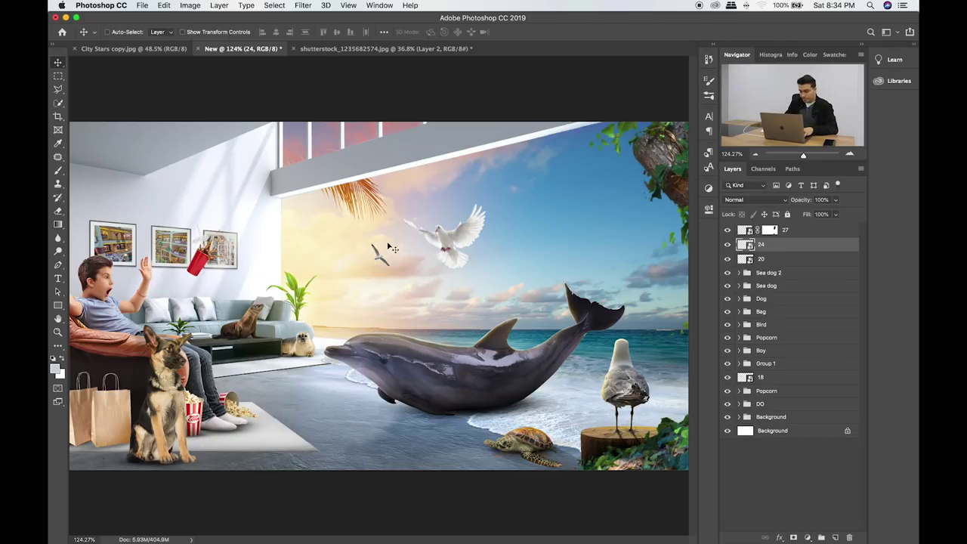
pyautogui.press('Up')
pyautogui.press('Up')
pyautogui.press('Up')
pyautogui.press('Up')
pyautogui.press('Up')
pyautogui.press('Up')
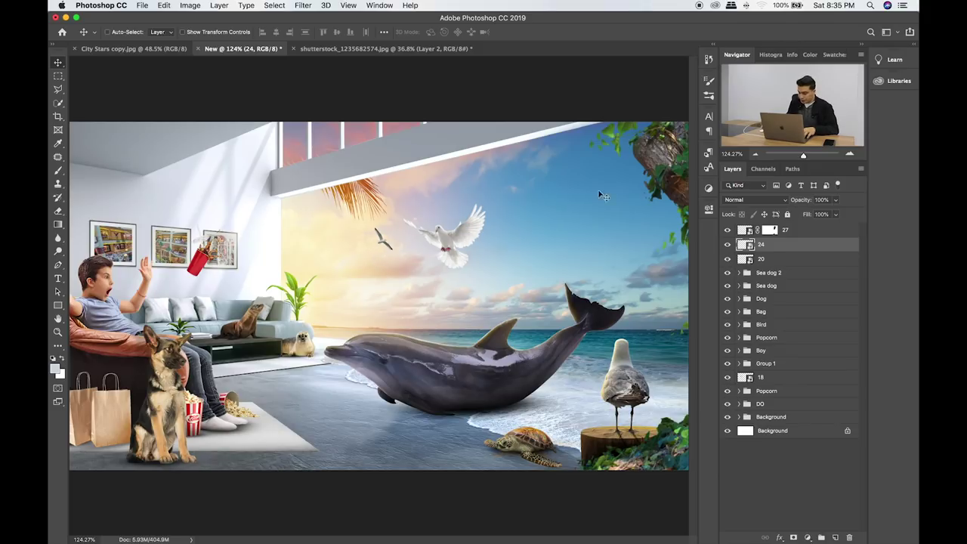
# Group layers 24 and 20 into a group named Birds and select layer 24.
pyautogui.keyDown('shift'); pyautogui.click(819, 259); pyautogui.keyUp('shift')
pyautogui.press('super+g')
pyautogui.doubleClick(766, 244)
pyautogui.write('Bir')
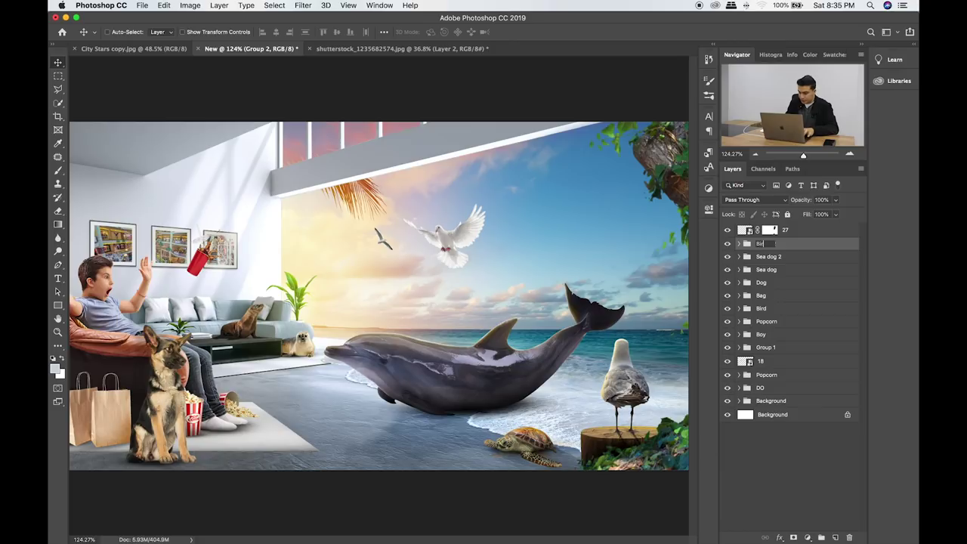
pyautogui.press('Return')
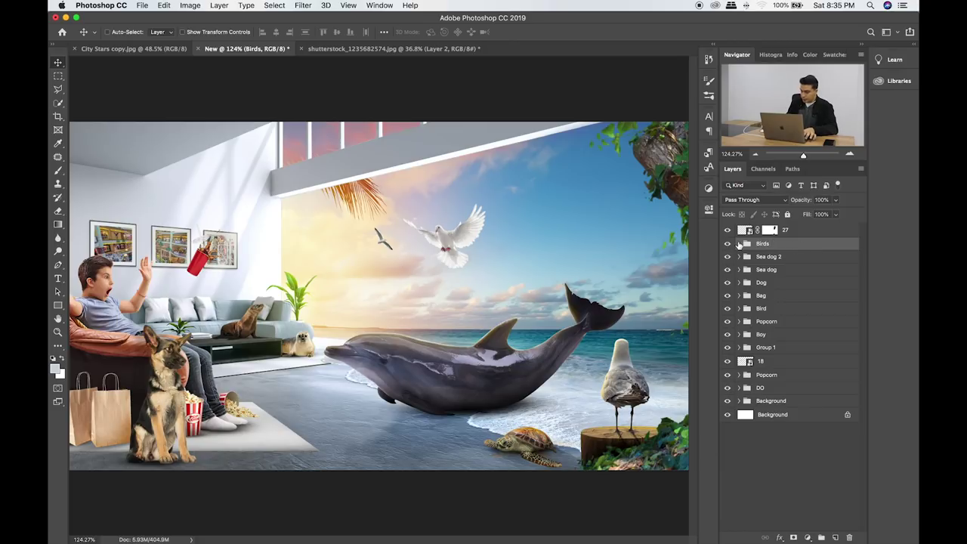
pyautogui.click(739, 244)
pyautogui.click(786, 263)
# Try placing a second copy of the 20.png dove, then cancel it.
pyautogui.press('super+Tab')
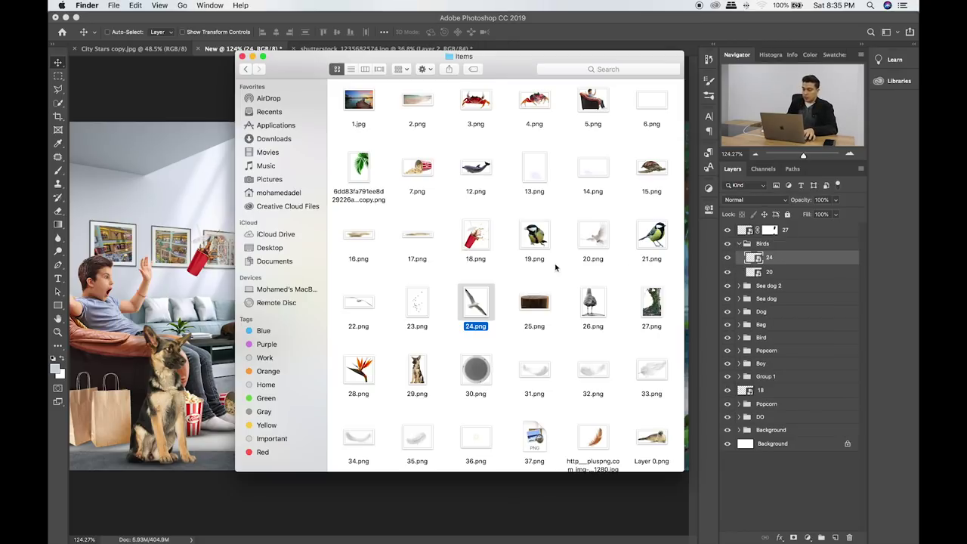
pyautogui.moveTo(593, 240); pyautogui.dragTo(153, 214)
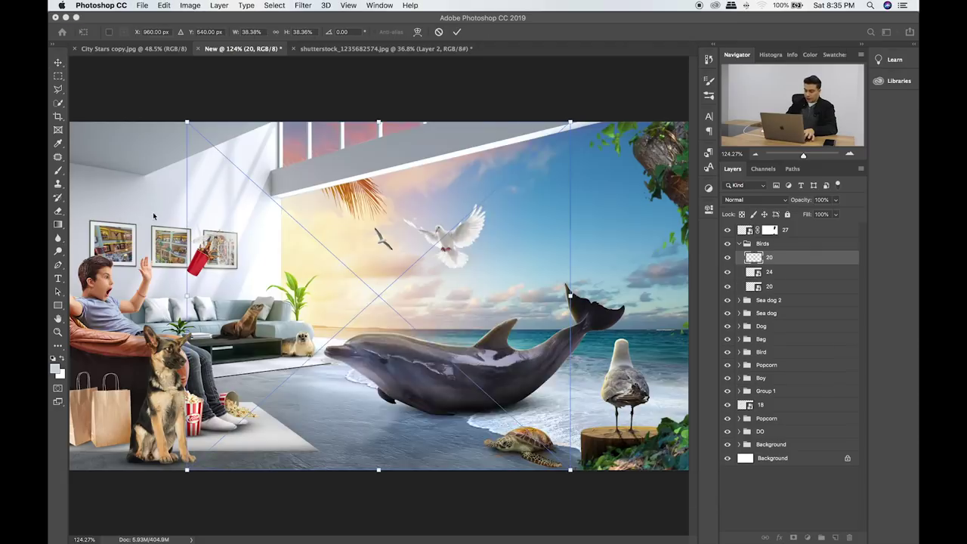
pyautogui.moveTo(187, 470); pyautogui.dragTo(520, 200)
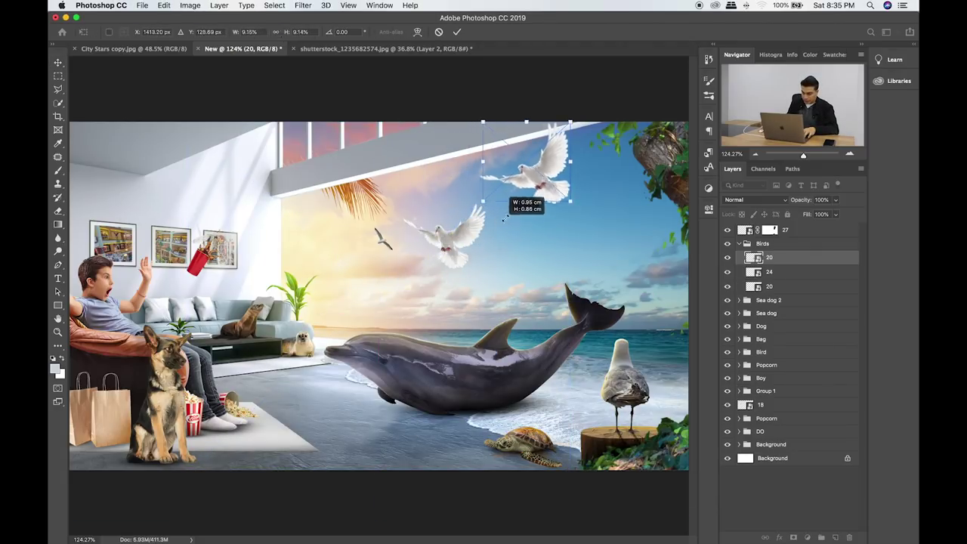
pyautogui.press('Escape')
# Place the 22.png seagull as a small bird in the sky right of the dove.
pyautogui.press('super+Tab')
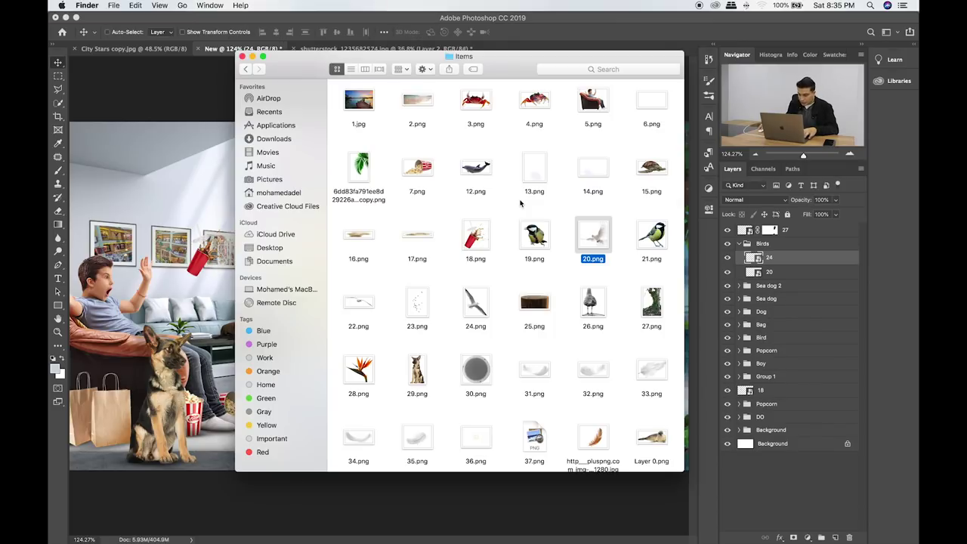
pyautogui.click(578, 168)
pyautogui.click(652, 106)
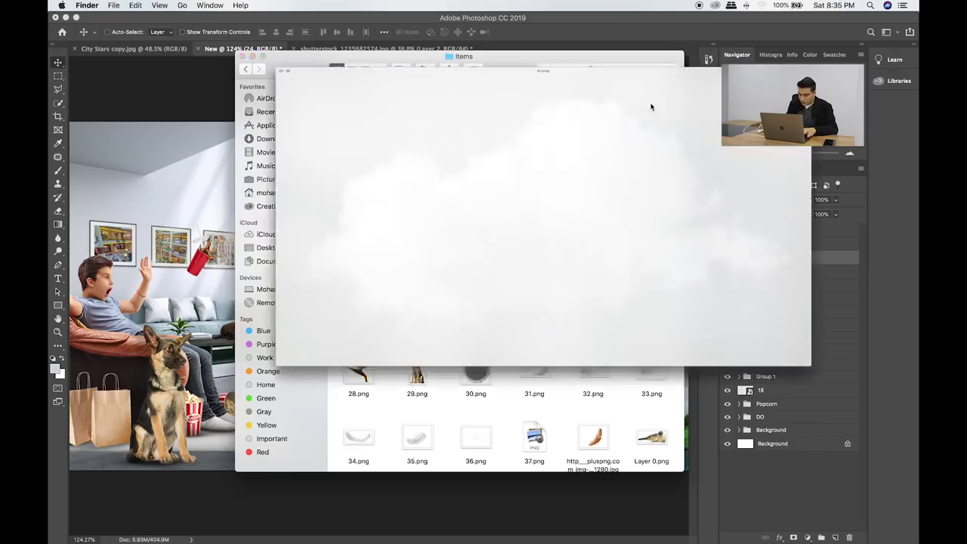
pyautogui.scroll(-3, 493, 252)
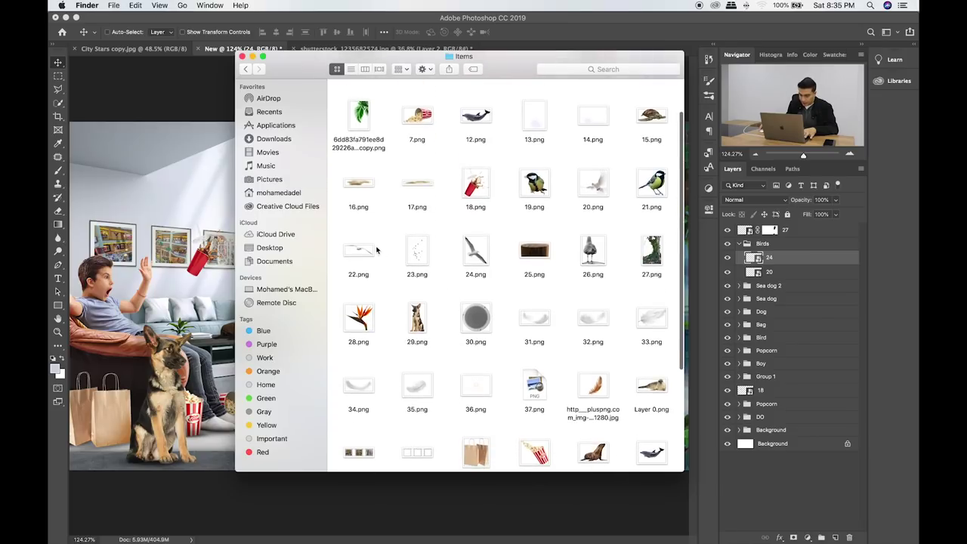
pyautogui.moveTo(359, 250); pyautogui.dragTo(151, 240)
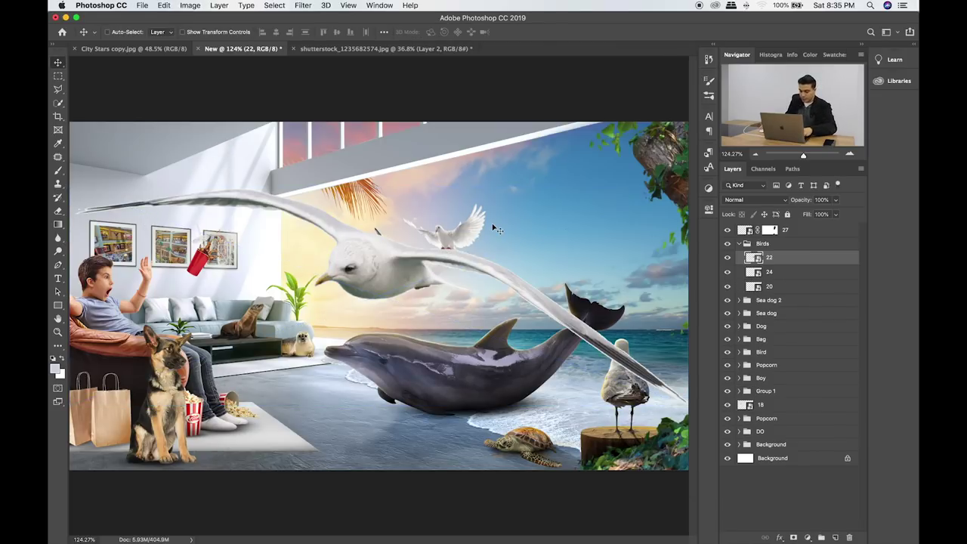
pyautogui.moveTo(68, 407); pyautogui.dragTo(606, 191)
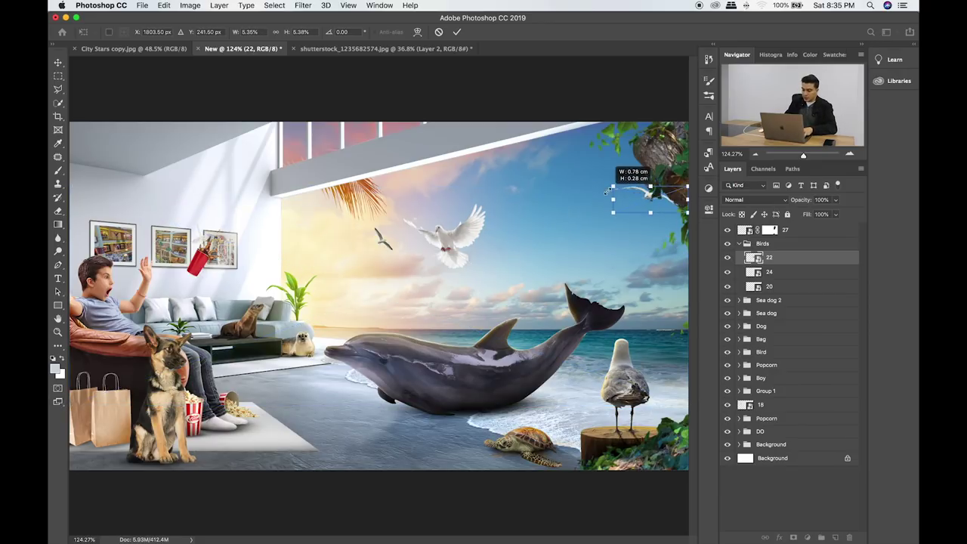
pyautogui.press('Return')
pyautogui.moveTo(627, 198)
pyautogui.mouseDown()
pyautogui.moveTo(521, 244)
pyautogui.moveTo(553, 198)
pyautogui.mouseUp()
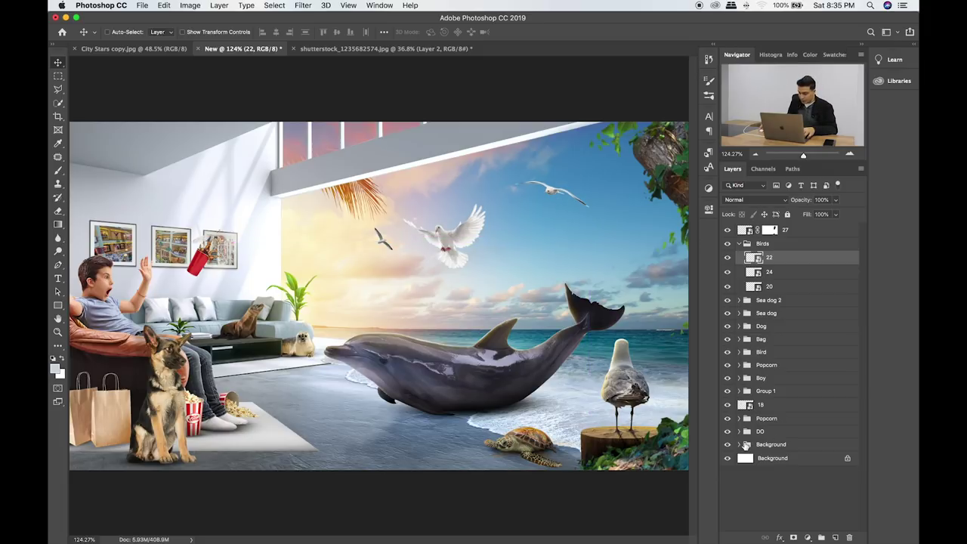
pyautogui.click(740, 444)
# Find Layer 1 and brush its mask over the palm leaves in the top window.
pyautogui.scroll(-5, 737, 424)
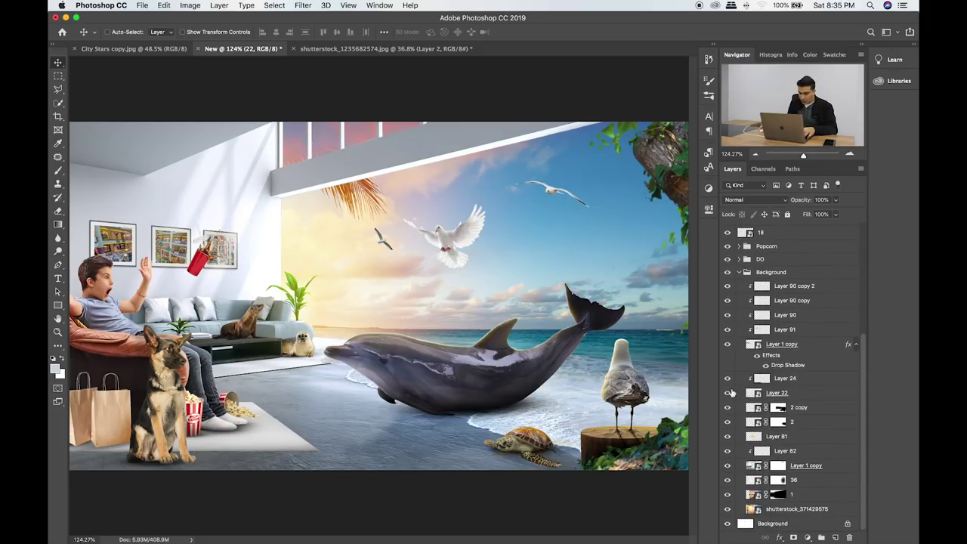
pyautogui.click(729, 393)
pyautogui.click(728, 466)
pyautogui.click(728, 483)
pyautogui.click(728, 484)
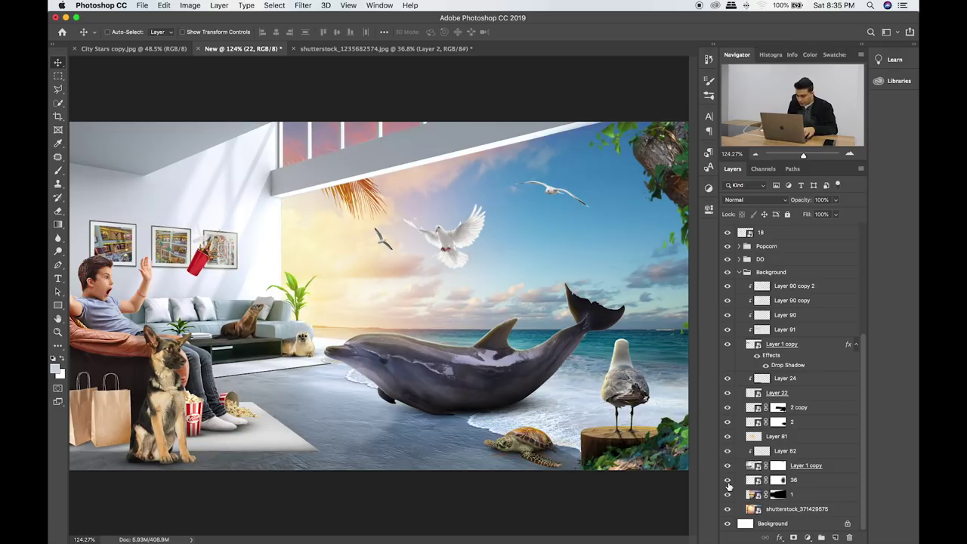
pyautogui.click(728, 495)
pyautogui.click(776, 496)
pyautogui.press('b')
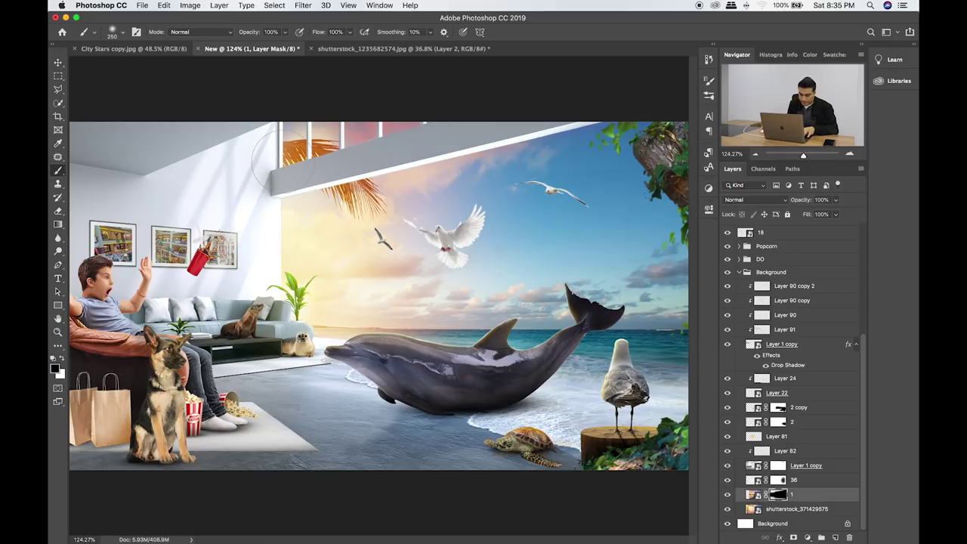
pyautogui.moveTo(285, 159); pyautogui.dragTo(325, 139)
# Swap colours, pick the Rectangular Marquee, collapse Background and select seagull layer 22.
pyautogui.press('x')
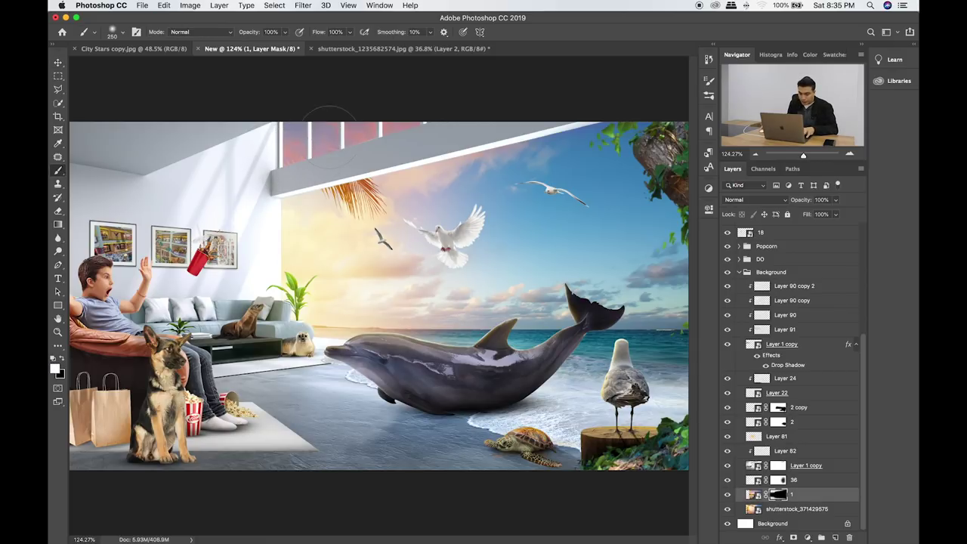
pyautogui.click(58, 76)
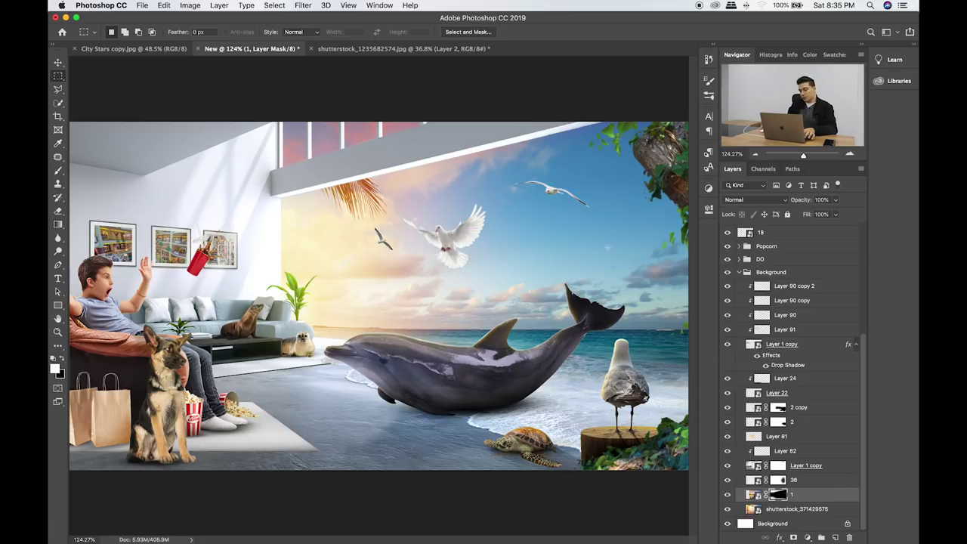
pyautogui.scroll(5, 739, 301)
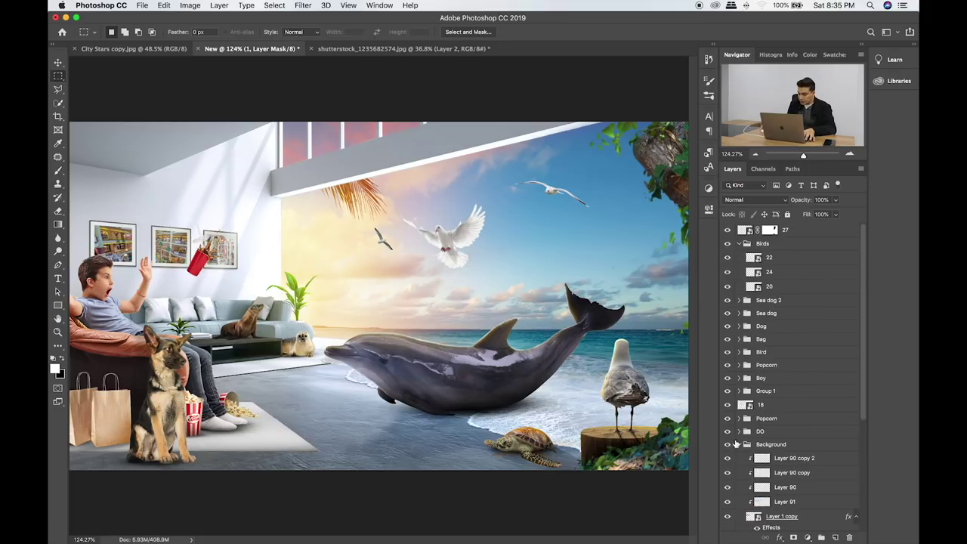
pyautogui.click(738, 444)
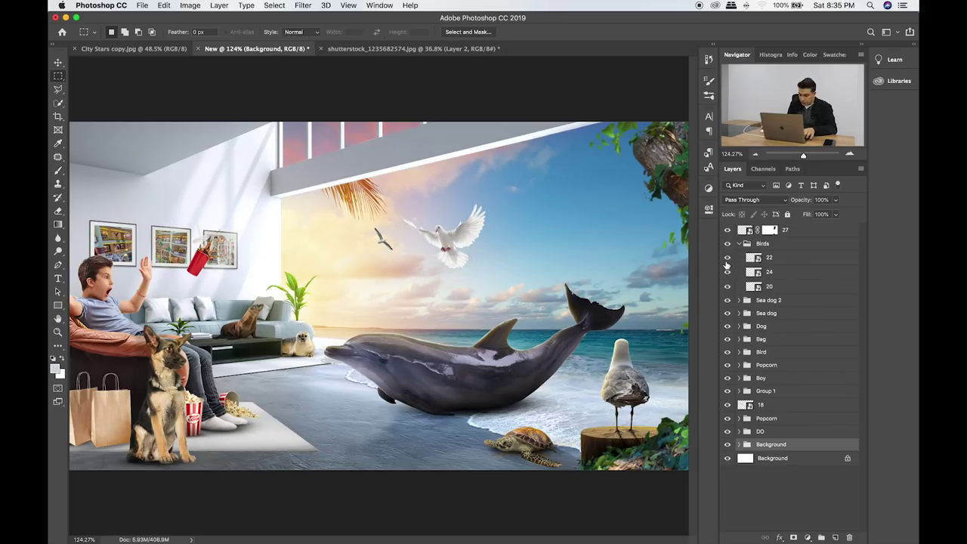
pyautogui.click(781, 260)
# Fade the far seagull on layer 22 to about 79% opacity and rotate-shrink it.
pyautogui.click(836, 199)
pyautogui.moveTo(837, 213)
pyautogui.mouseDown()
pyautogui.moveTo(809, 214)
pyautogui.moveTo(828, 219)
pyautogui.mouseUp()
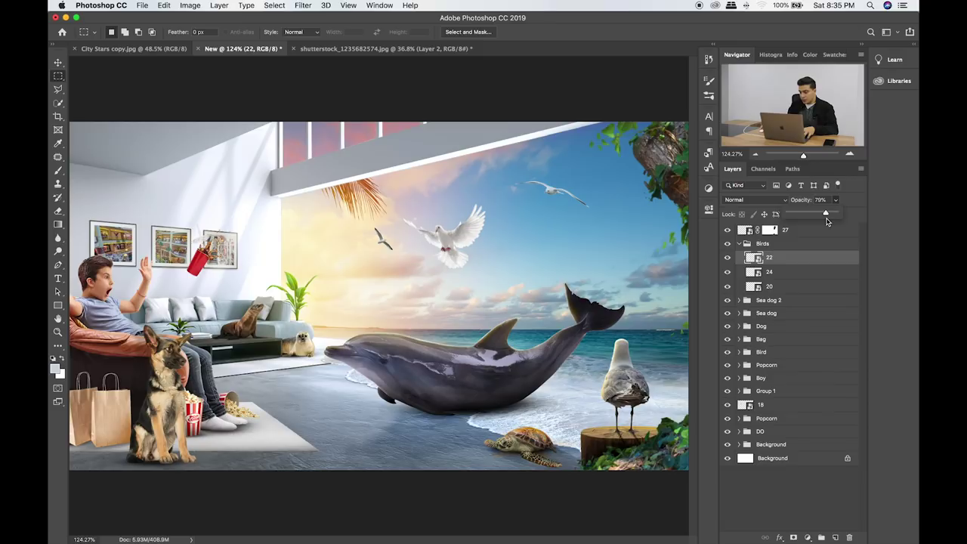
pyautogui.hotkey('ctrl', 't')
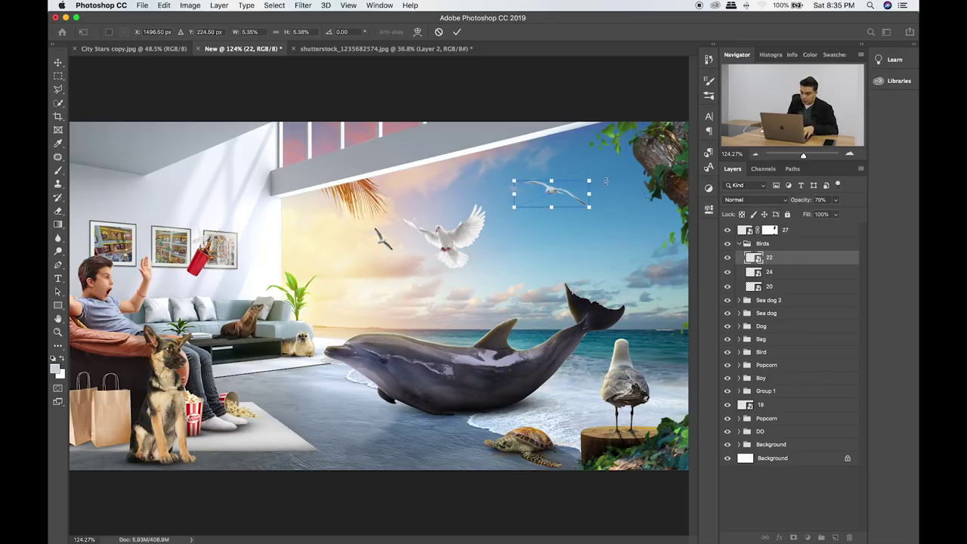
pyautogui.moveTo(595, 181)
pyautogui.mouseDown()
pyautogui.moveTo(588, 178)
pyautogui.moveTo(590, 204)
pyautogui.mouseUp()
pyautogui.press('Return')
# Tilt the tiny gull on layer 24, nudge it up-left, and clip new Layer 92 to it.
pyautogui.click(760, 288)
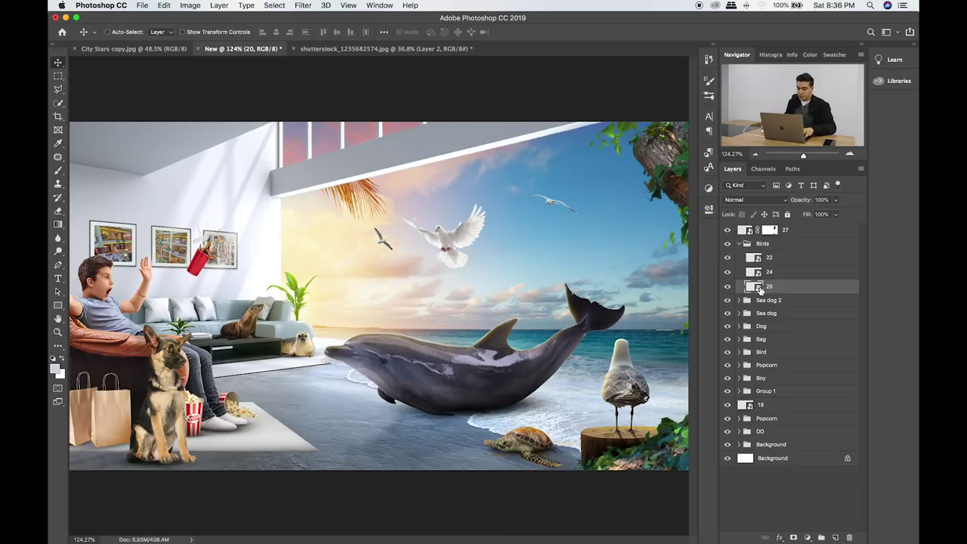
pyautogui.hotkey('ctrl', 't')
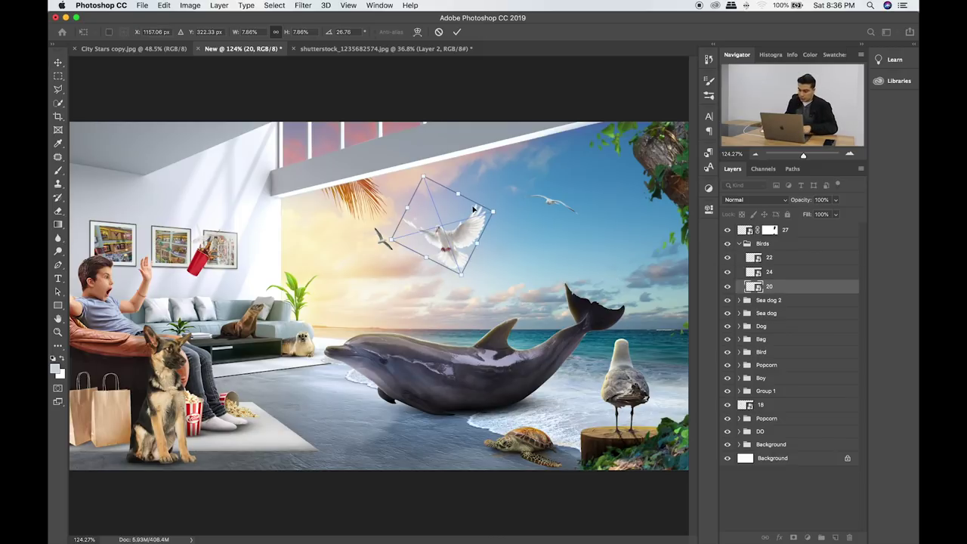
pyautogui.click(770, 271)
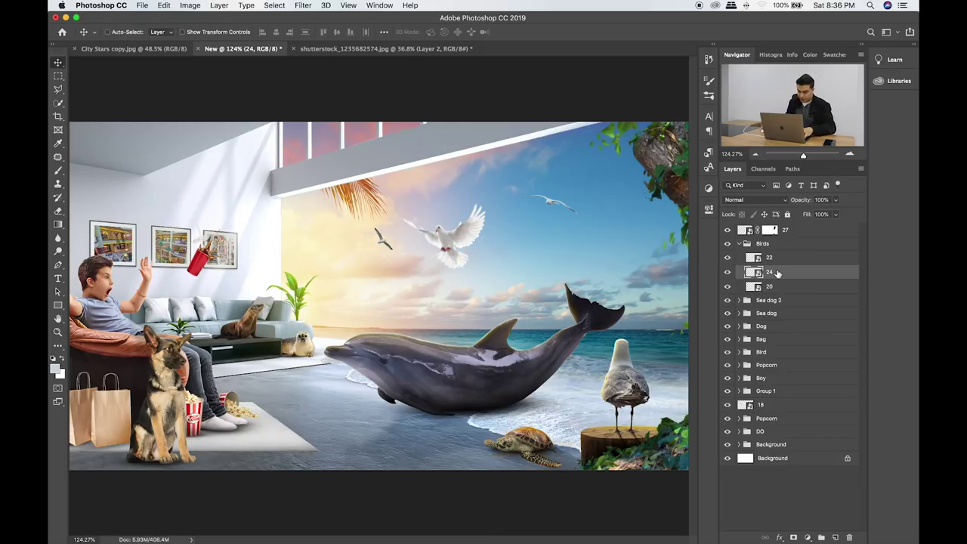
pyautogui.hotkey('ctrl', 't')
pyautogui.moveTo(402, 215); pyautogui.dragTo(396, 231)
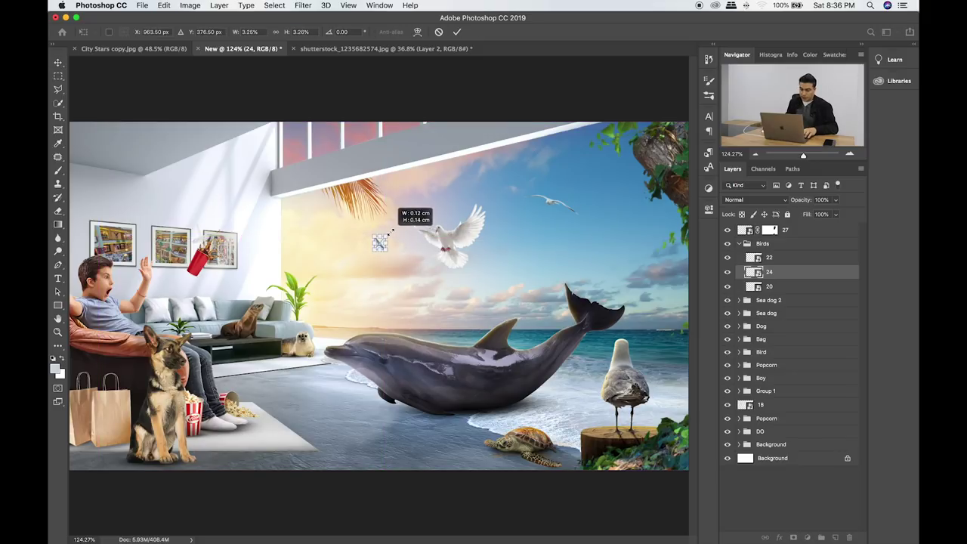
pyautogui.press('Return')
pyautogui.moveTo(419, 260); pyautogui.dragTo(416, 248)
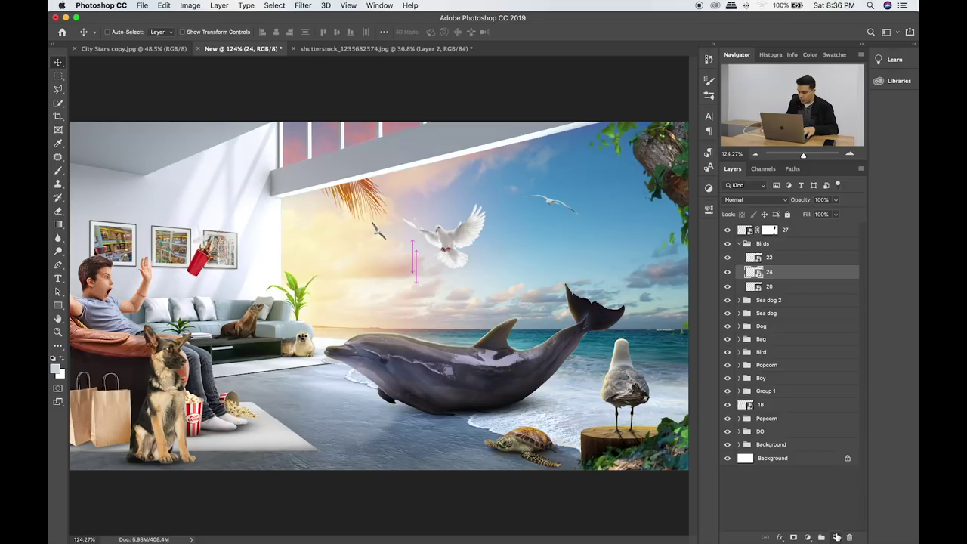
pyautogui.click(836, 538)
pyautogui.keyDown('alt'); pyautogui.click(795, 276); pyautogui.keyUp('alt')
# Sample a peach sky colour with the brush and set Layer 92 to Soft Light.
pyautogui.press('b')
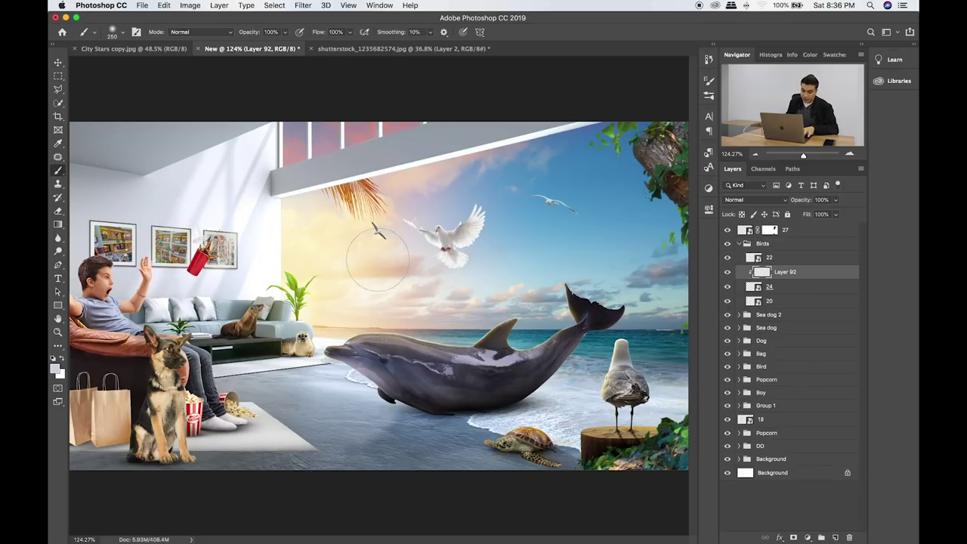
pyautogui.keyDown('alt'); pyautogui.click(366, 237); pyautogui.keyUp('alt')
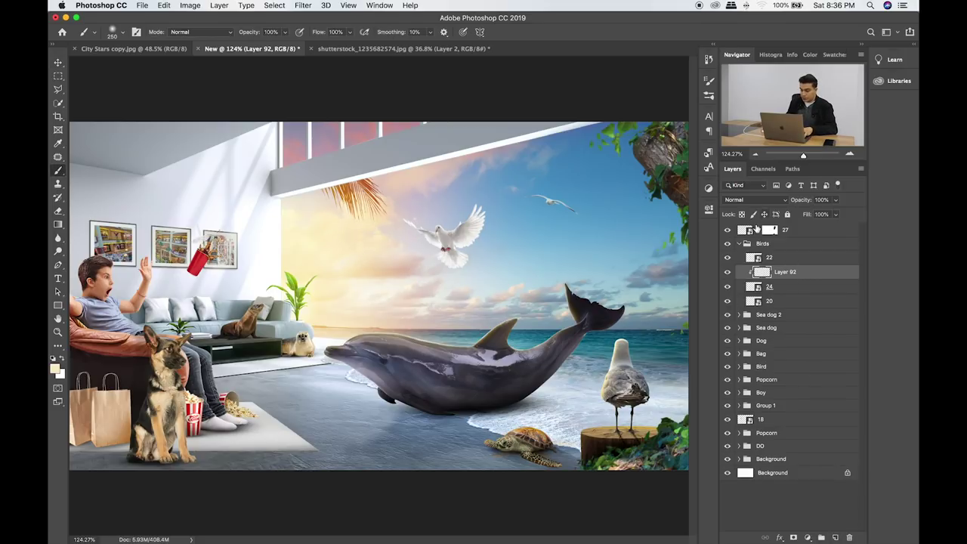
pyautogui.click(764, 201)
pyautogui.click(744, 318)
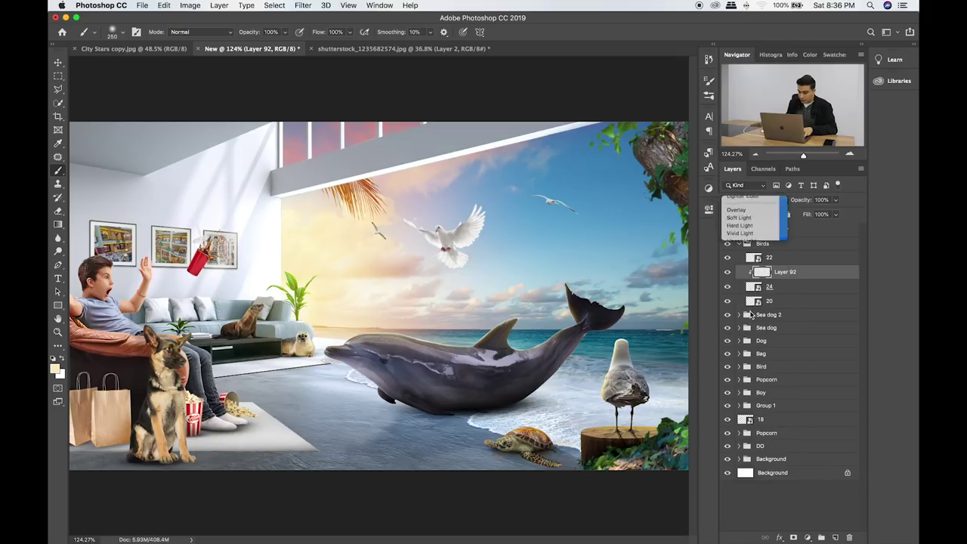
# Apply Hue/Saturation to layer 24, raising Lightness and lowering Saturation slightly.
pyautogui.click(759, 289)
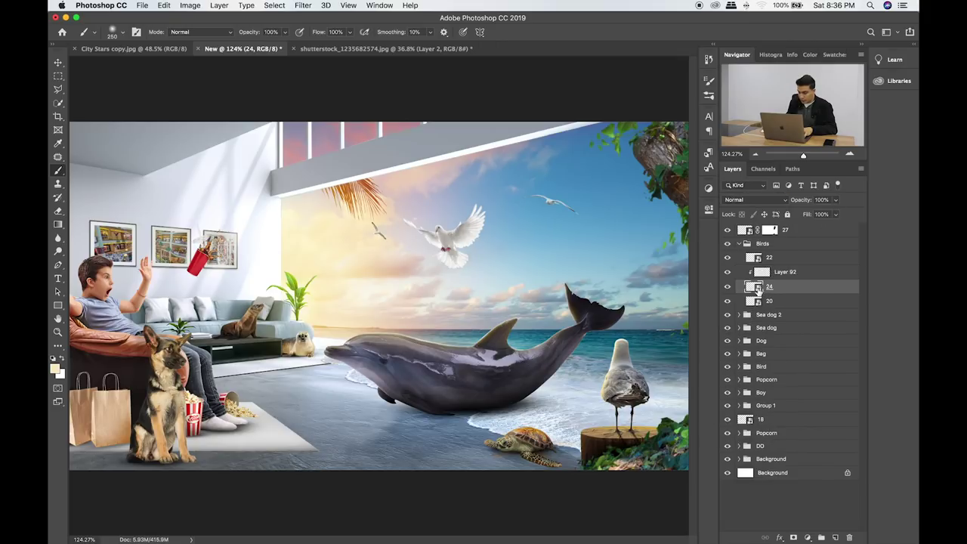
pyautogui.hotkey('ctrl', 'u')
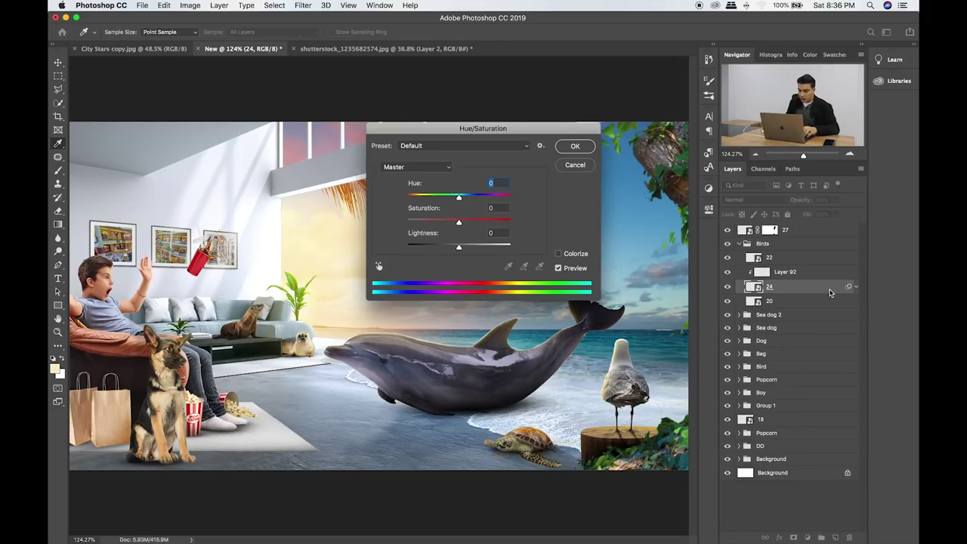
pyautogui.moveTo(467, 131); pyautogui.dragTo(628, 142)
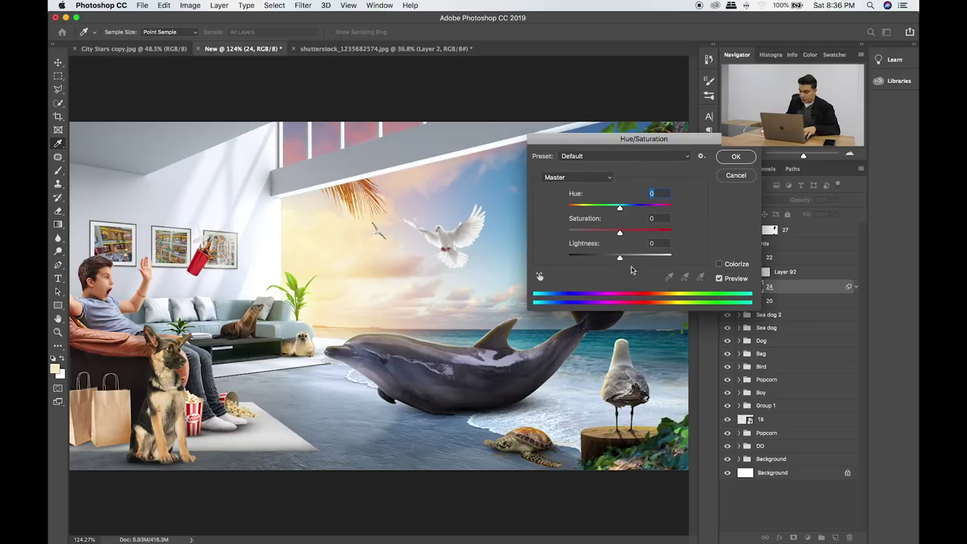
pyautogui.moveTo(628, 260); pyautogui.dragTo(634, 260)
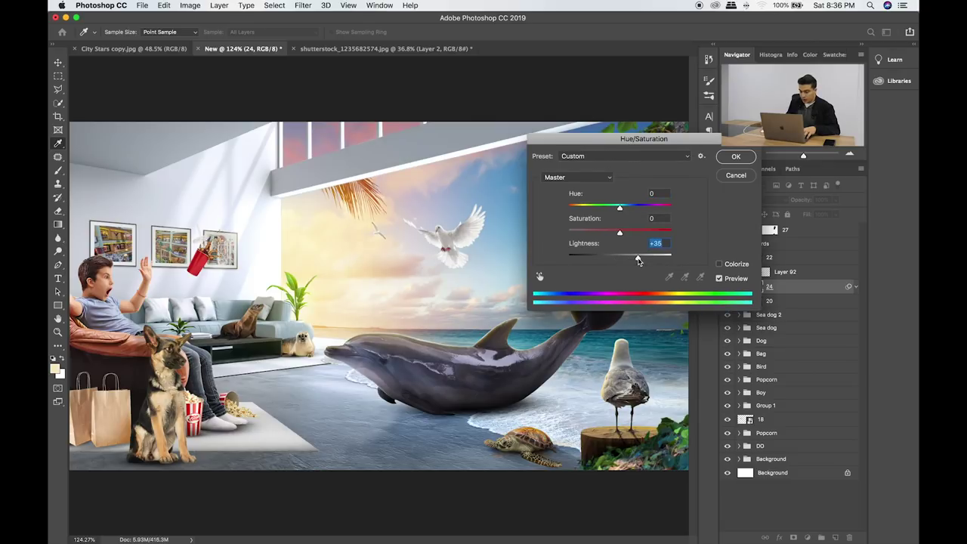
pyautogui.moveTo(617, 234); pyautogui.dragTo(612, 235)
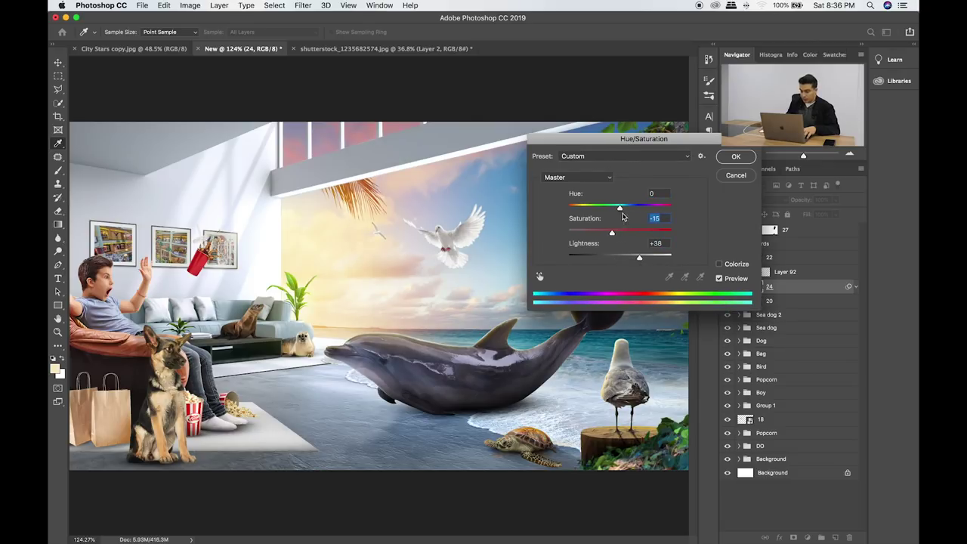
pyautogui.click(734, 157)
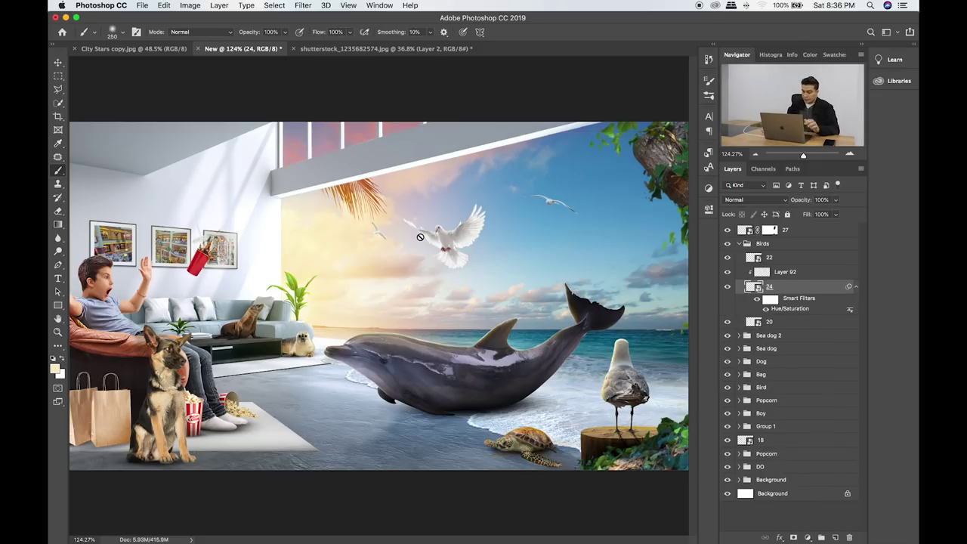
pyautogui.press('super+Tab')
pyautogui.click(746, 246)
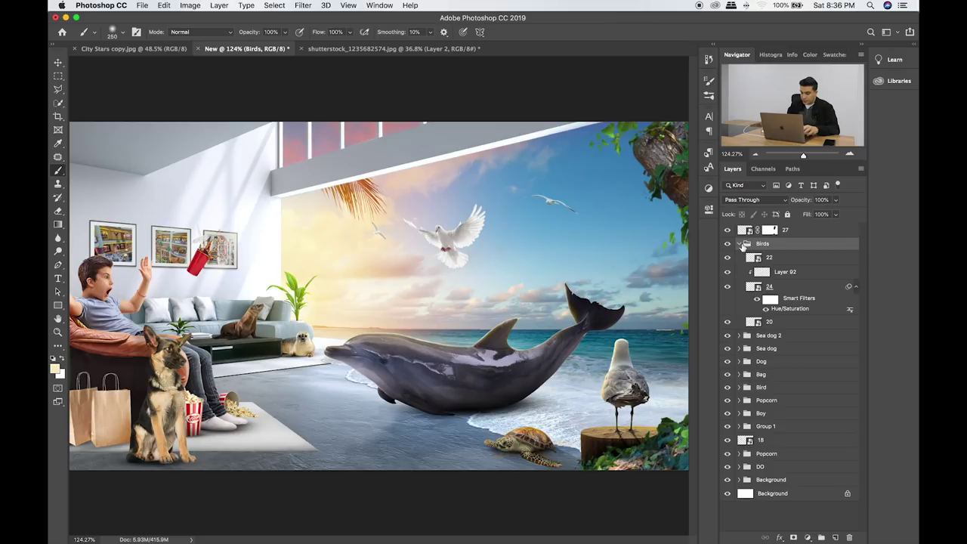
# Quick Look the seagull-flock image shutterstock_126807458.jpg in the Items folder.
pyautogui.press('super+Tab')
pyautogui.scroll(2, 432, 143)
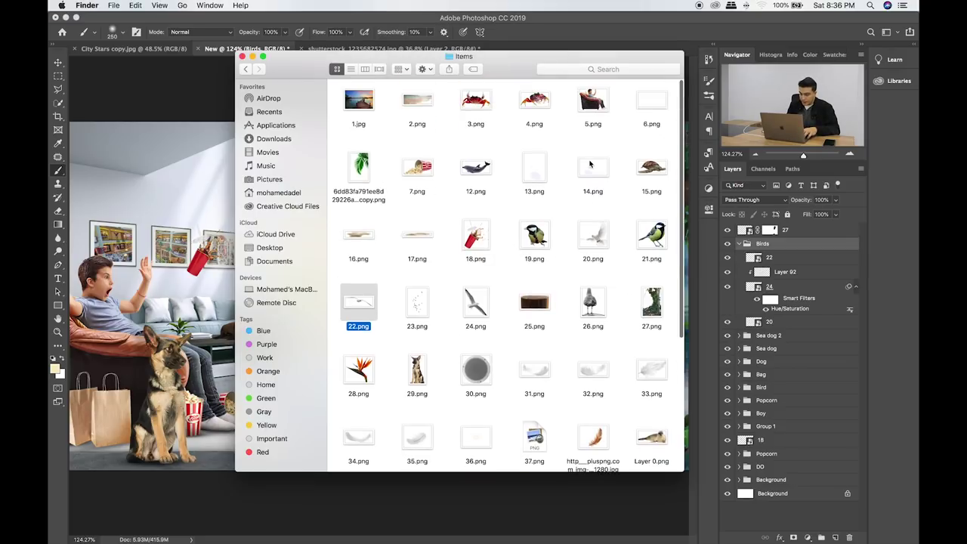
pyautogui.scroll(-2, 439, 182)
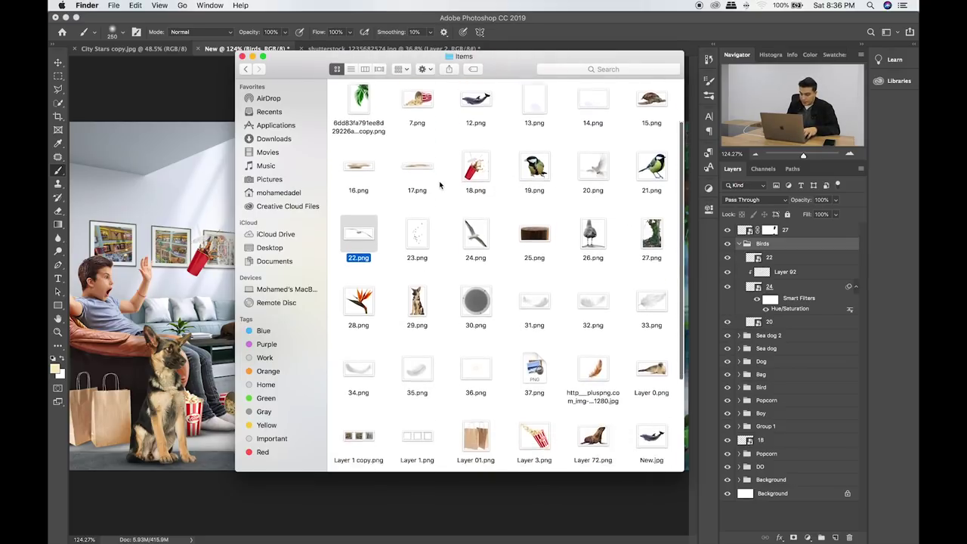
pyautogui.scroll(-2, 442, 185)
pyautogui.scroll(-2, 446, 207)
pyautogui.scroll(-1, 426, 279)
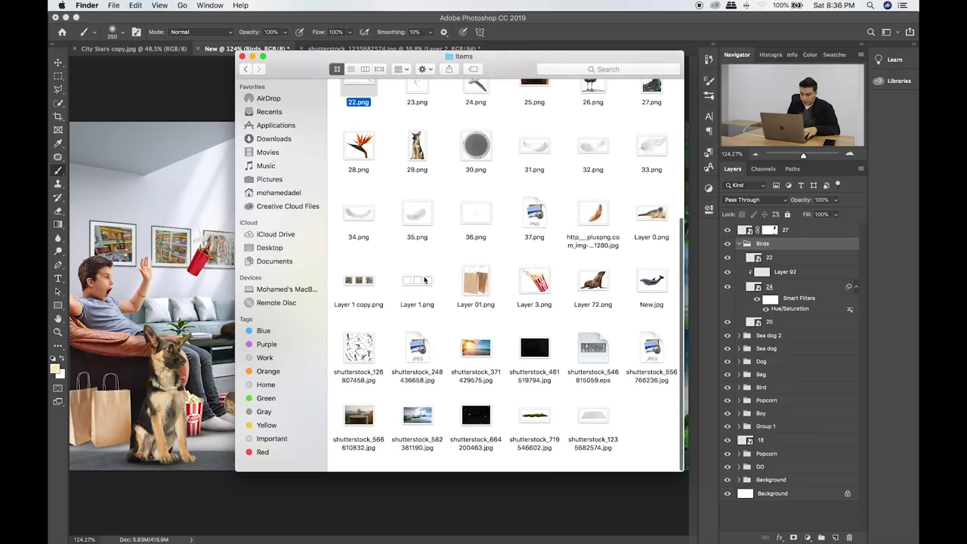
pyautogui.click(369, 361)
pyautogui.press('space')
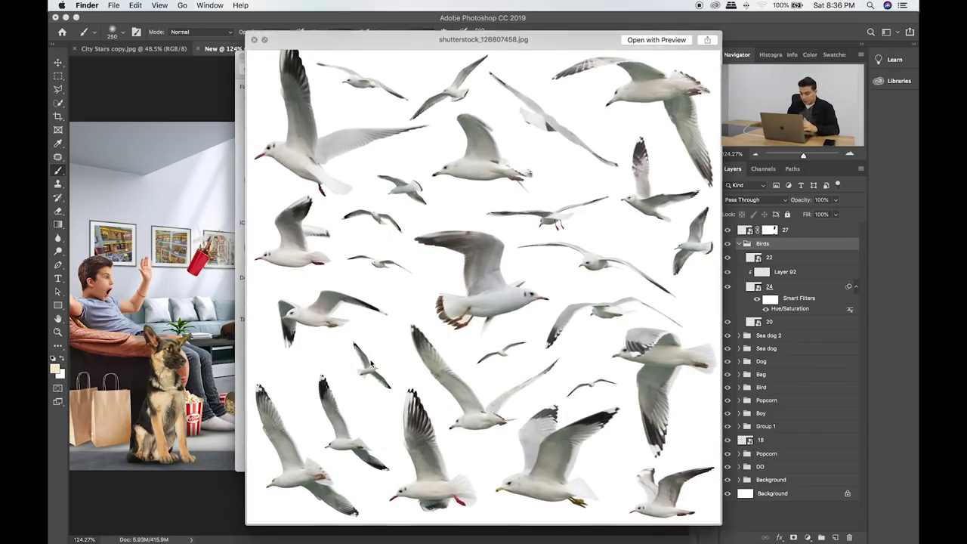
pyautogui.press('space')
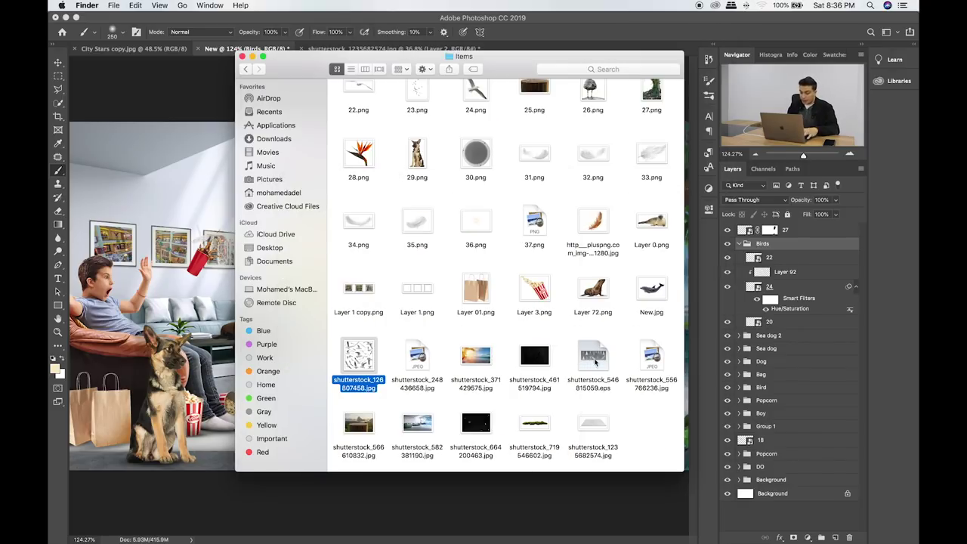
# Quick Look the moss image shutterstock_719546602.jpg, then return to the Items window.
pyautogui.click(551, 421)
pyautogui.press('space')
pyautogui.press('space')
pyautogui.scroll(1, 520, 368)
pyautogui.scroll(1, 520, 368)
pyautogui.scroll(5, 520, 368)
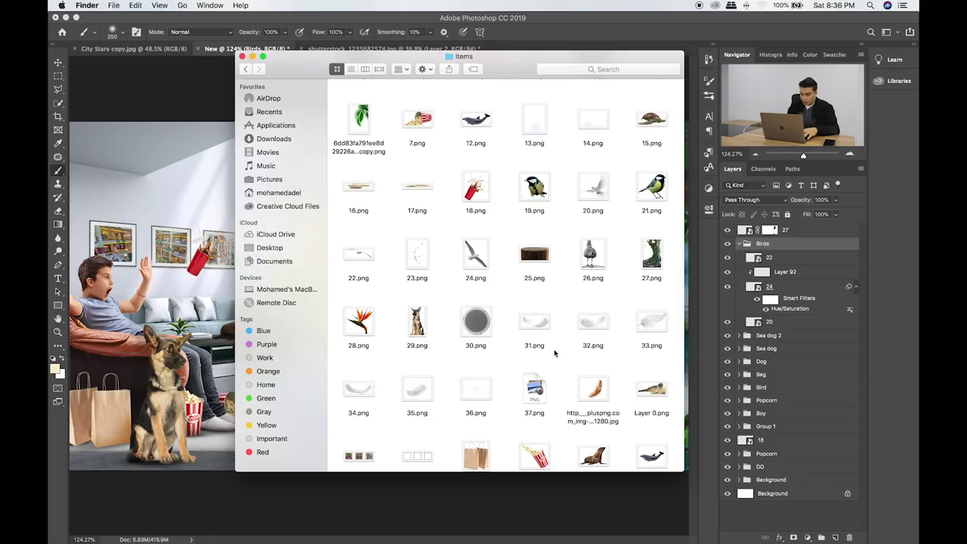
pyautogui.scroll(-2, 555, 349)
pyautogui.scroll(-1, 527, 365)
pyautogui.scroll(-2, 527, 365)
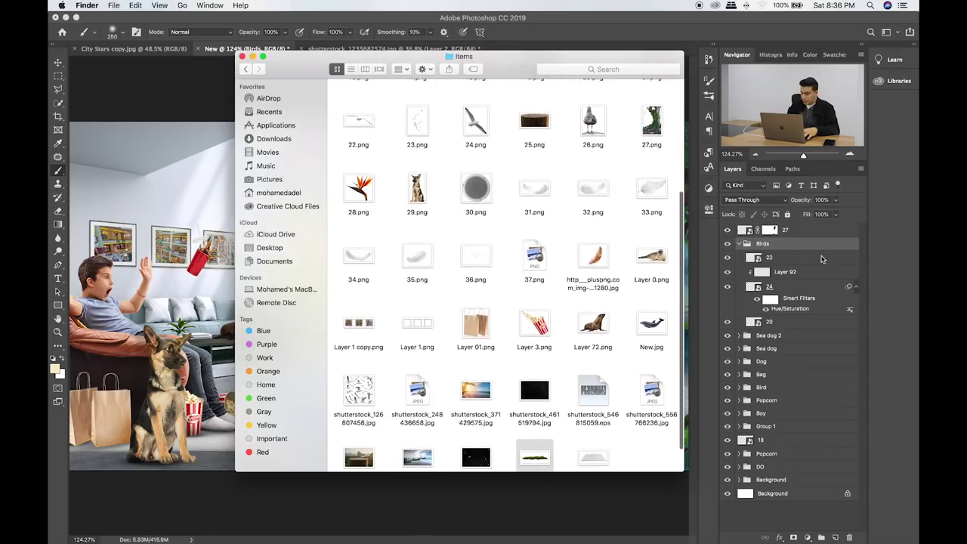
pyautogui.press('super+Tab')
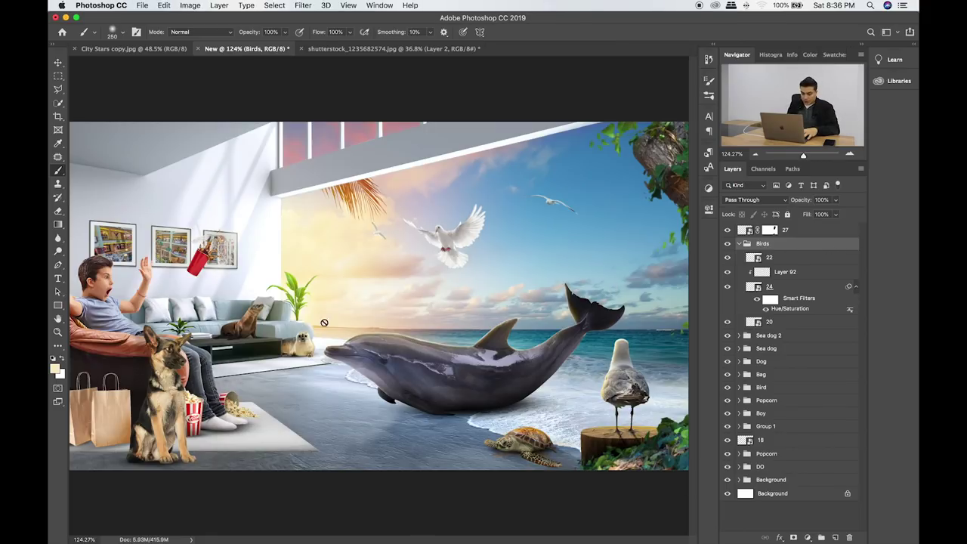
pyautogui.press('super+Tab')
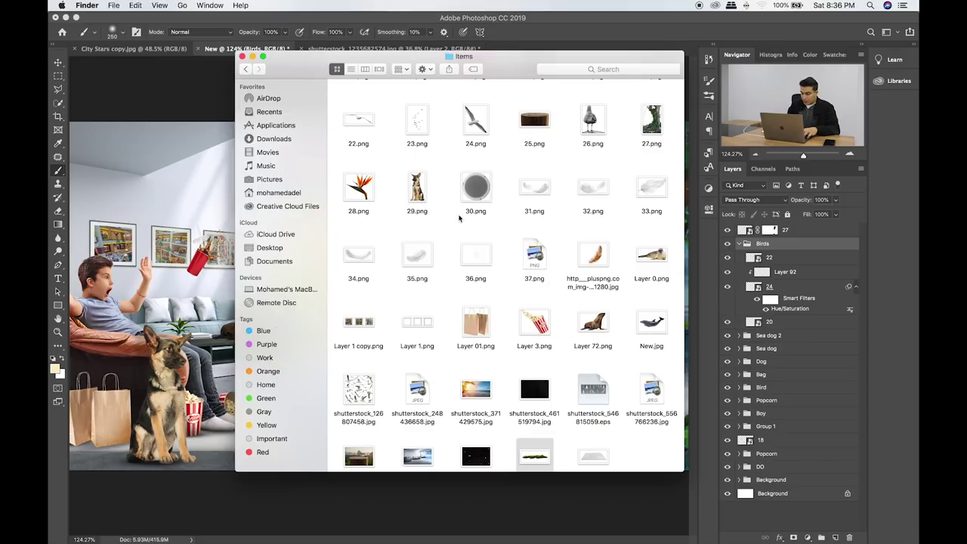
# Place the 30.png speaker scaled down and zoom onto the wall above the pictures.
pyautogui.moveTo(488, 195); pyautogui.dragTo(174, 230)
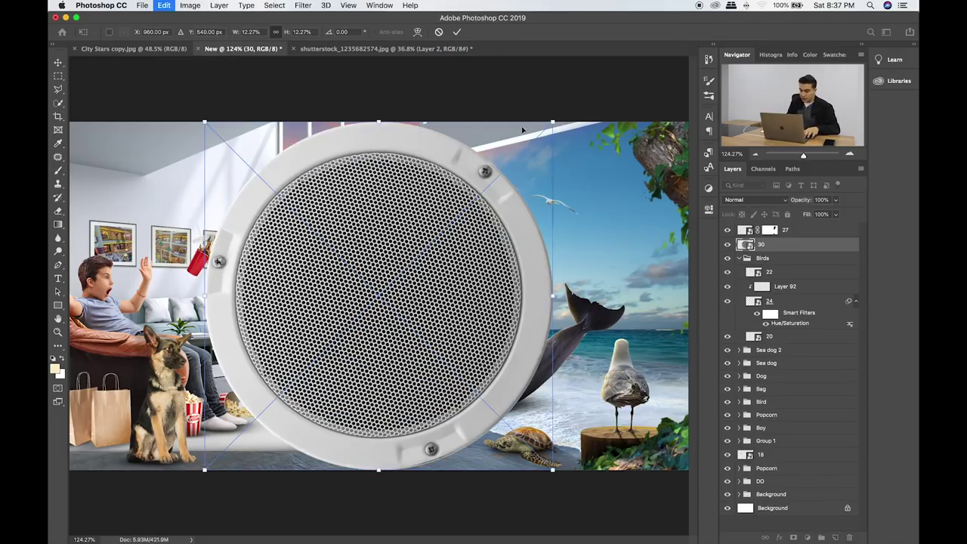
pyautogui.moveTo(553, 122)
pyautogui.mouseDown()
pyautogui.moveTo(298, 375)
pyautogui.moveTo(188, 163)
pyautogui.moveTo(151, 203)
pyautogui.mouseUp()
pyautogui.press('Return')
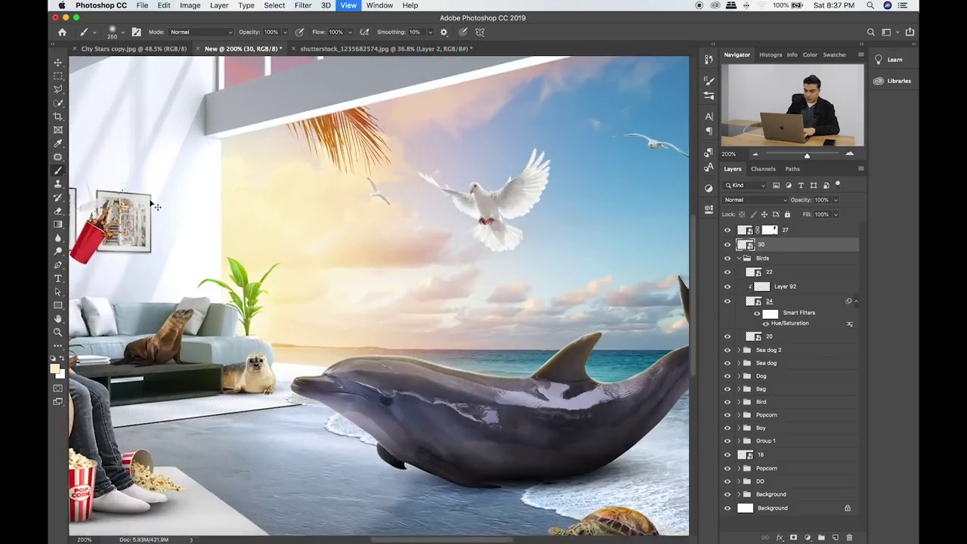
pyautogui.scroll(5, 443, 277)
pyautogui.press('b')
pyautogui.moveTo(431, 282); pyautogui.dragTo(440, 286)
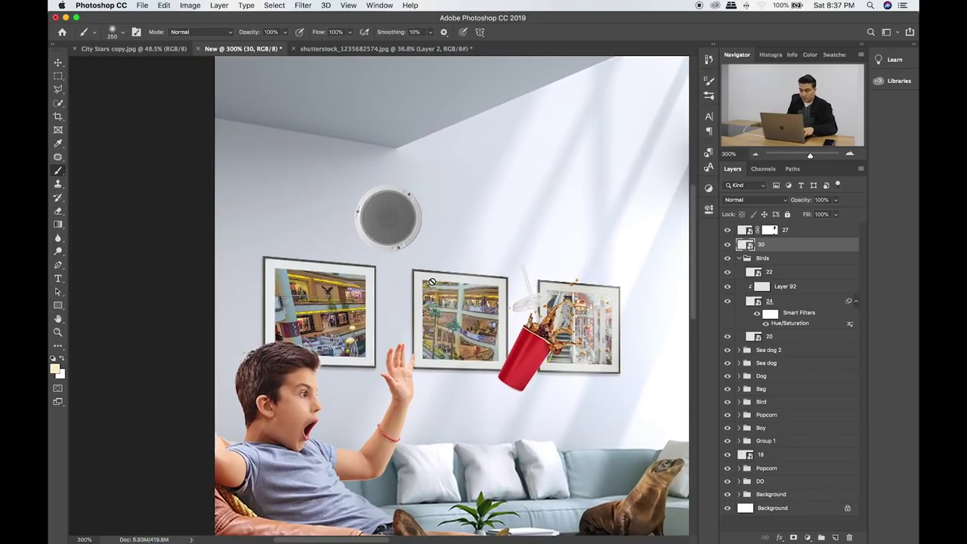
# Tilt the speaker to match the wall and shrink it a little more.
pyautogui.hotkey('ctrl', 't')
pyautogui.moveTo(423, 187)
pyautogui.mouseDown()
pyautogui.moveTo(424, 235)
pyautogui.moveTo(417, 226)
pyautogui.mouseUp()
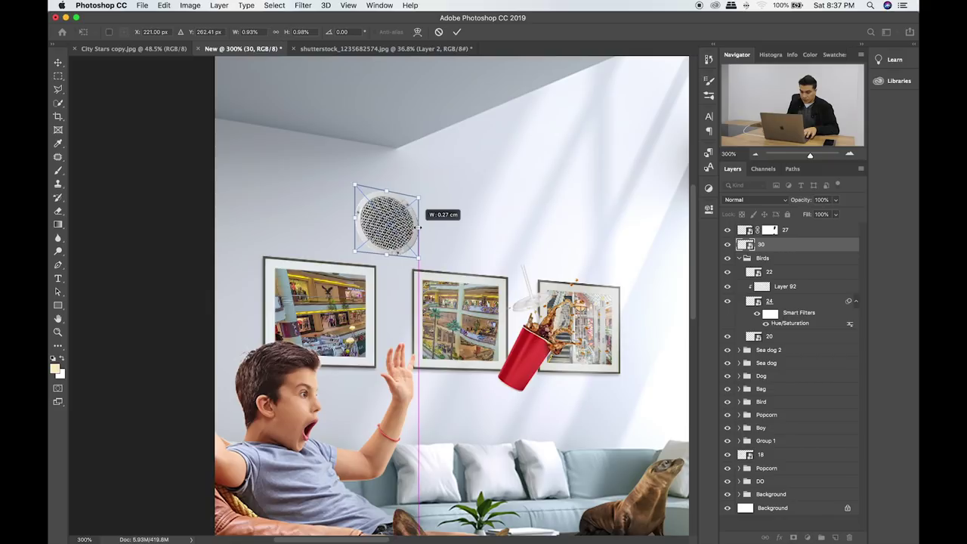
pyautogui.moveTo(352, 182); pyautogui.dragTo(365, 197)
pyautogui.moveTo(391, 226); pyautogui.dragTo(397, 224)
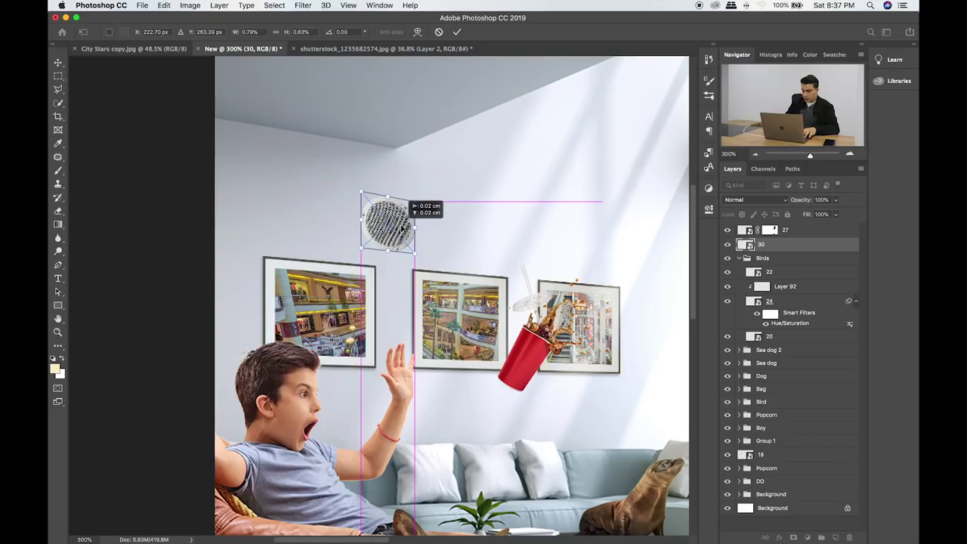
pyautogui.press('Return')
# Fine-tune the speaker's tilt and duplicate it as 30 copy to the right.
pyautogui.press('b')
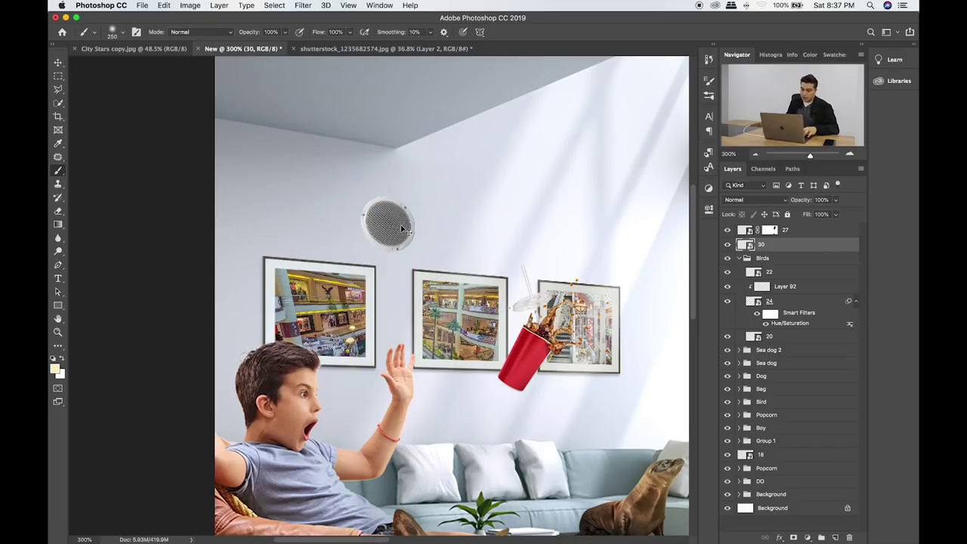
pyautogui.hotkey('ctrl', 't')
pyautogui.moveTo(361, 194); pyautogui.dragTo(362, 195)
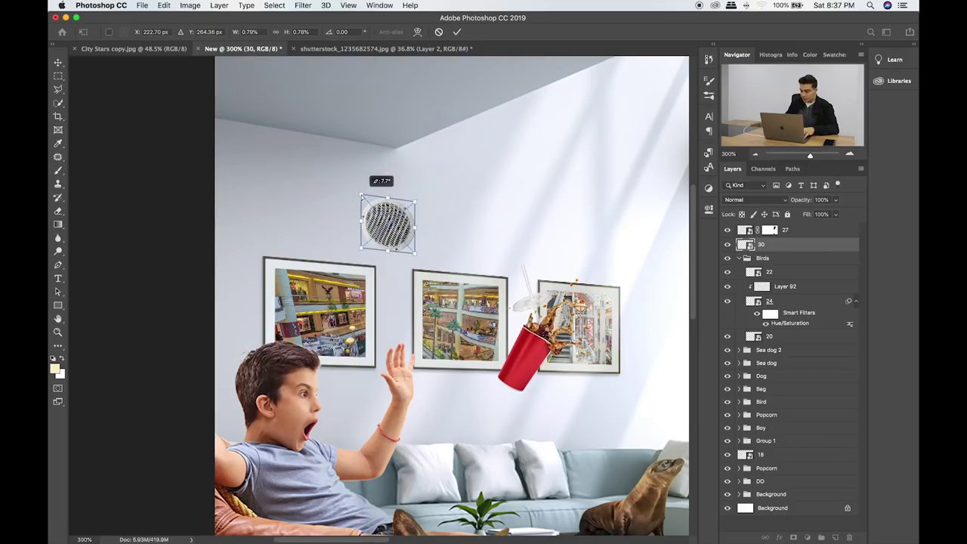
pyautogui.press('Return')
pyautogui.press('b')
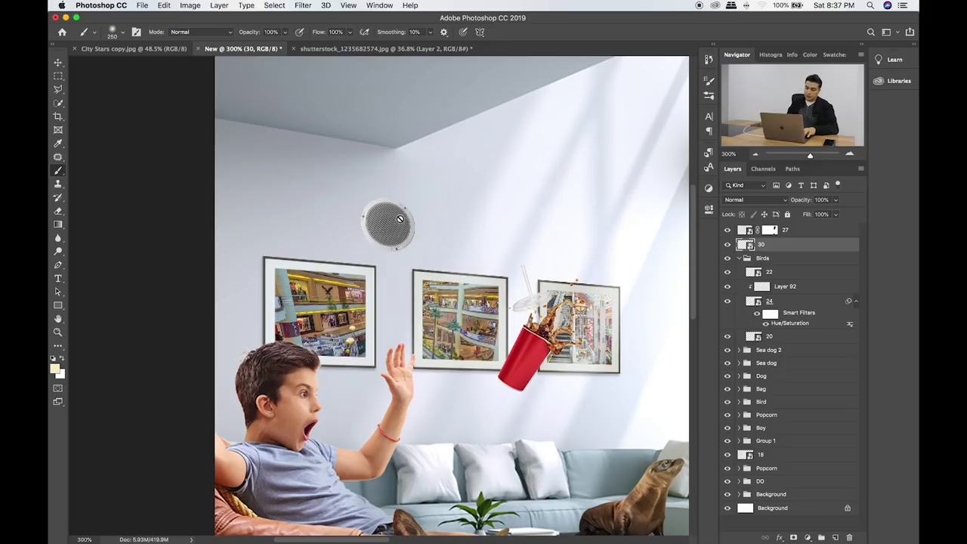
pyautogui.press('v')
pyautogui.moveTo(398, 226)
pyautogui.mouseDown()
pyautogui.moveTo(534, 224)
pyautogui.moveTo(532, 246)
pyautogui.mouseUp()
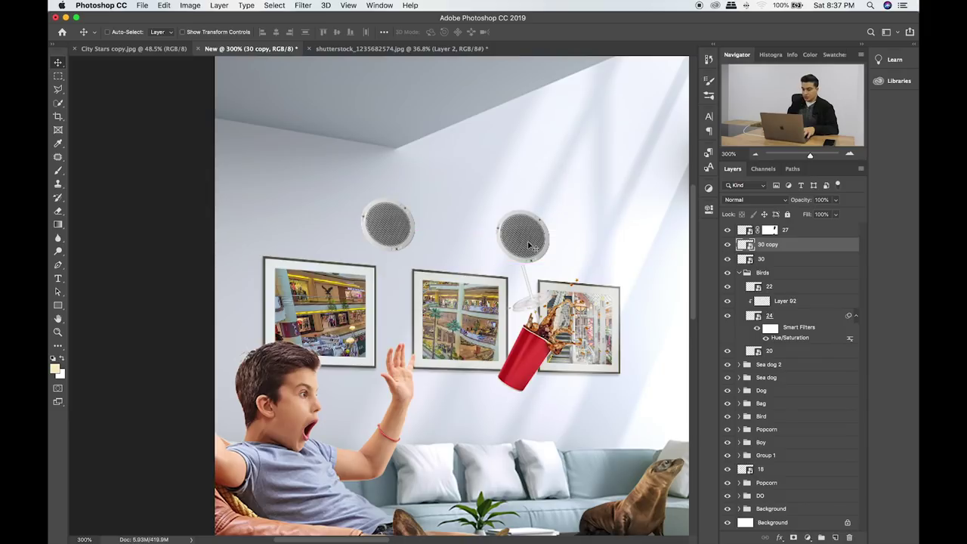
# Scale layers 30 and 30 copy together to about 94.88% and level the right speaker.
pyautogui.click(530, 246)
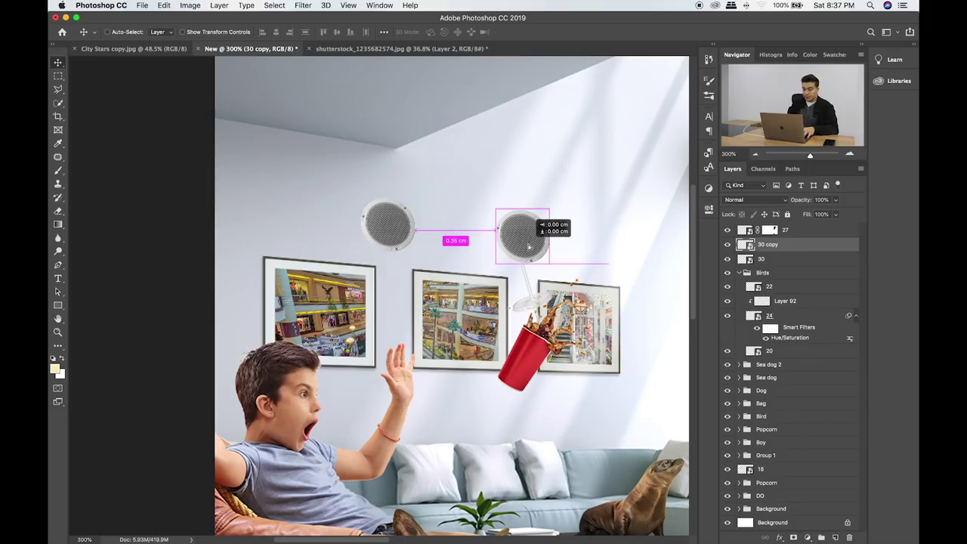
pyautogui.keyDown('shift'); pyautogui.click(764, 258); pyautogui.keyUp('shift')
pyautogui.hotkey('ctrl', 't')
pyautogui.moveTo(551, 197); pyautogui.dragTo(520, 209)
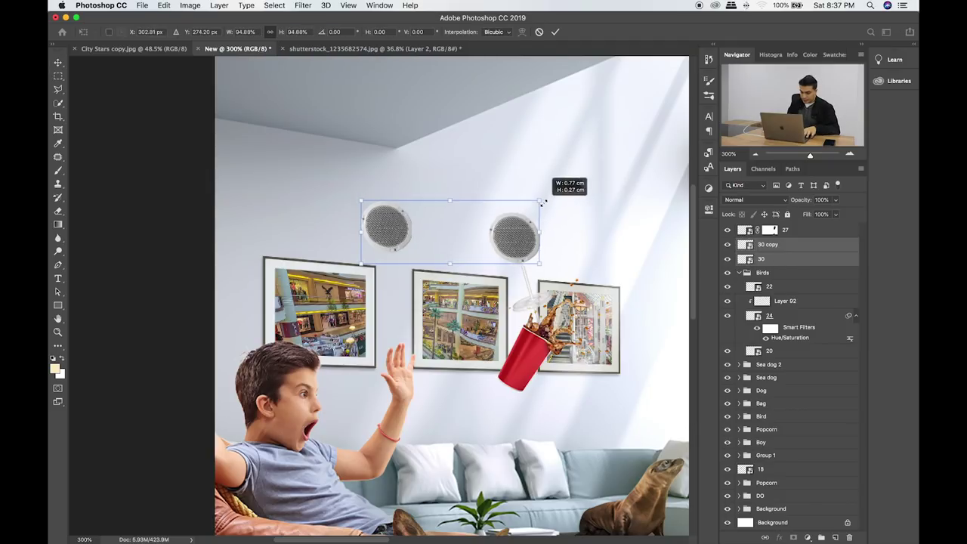
pyautogui.press('Return')
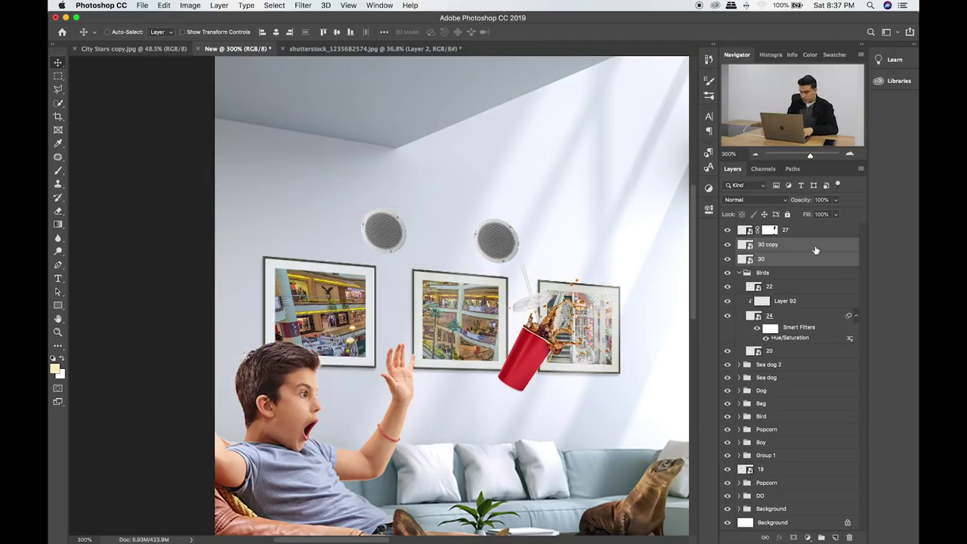
pyautogui.moveTo(495, 248); pyautogui.dragTo(520, 255)
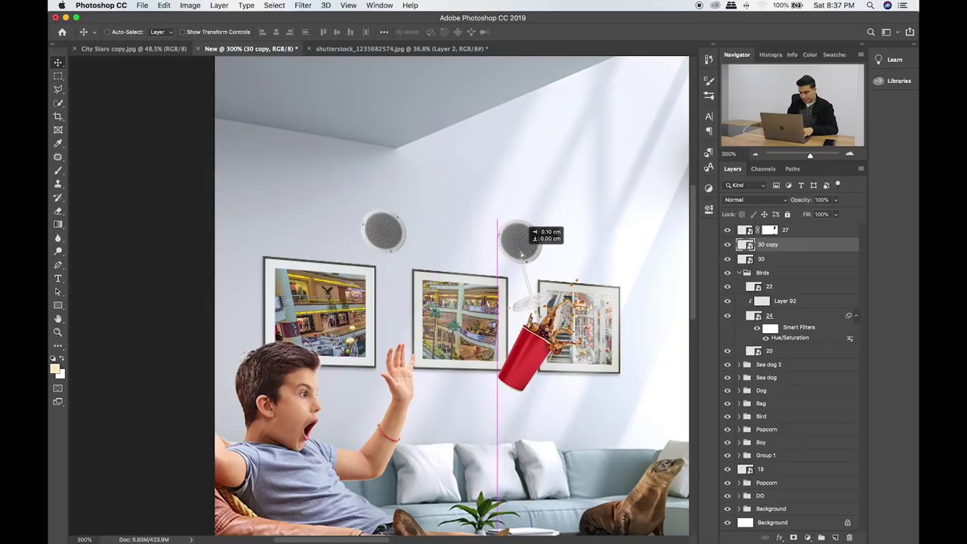
pyautogui.moveTo(520, 256); pyautogui.dragTo(526, 257)
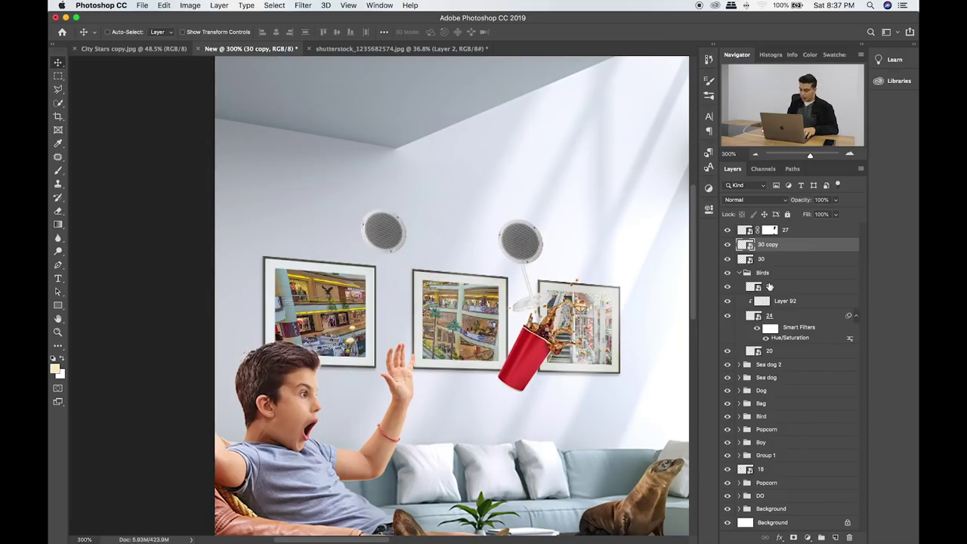
# Collapse the Birds group and toggle visibility of the Boy, Dog and Sea dog groups.
pyautogui.click(780, 445)
pyautogui.click(739, 274)
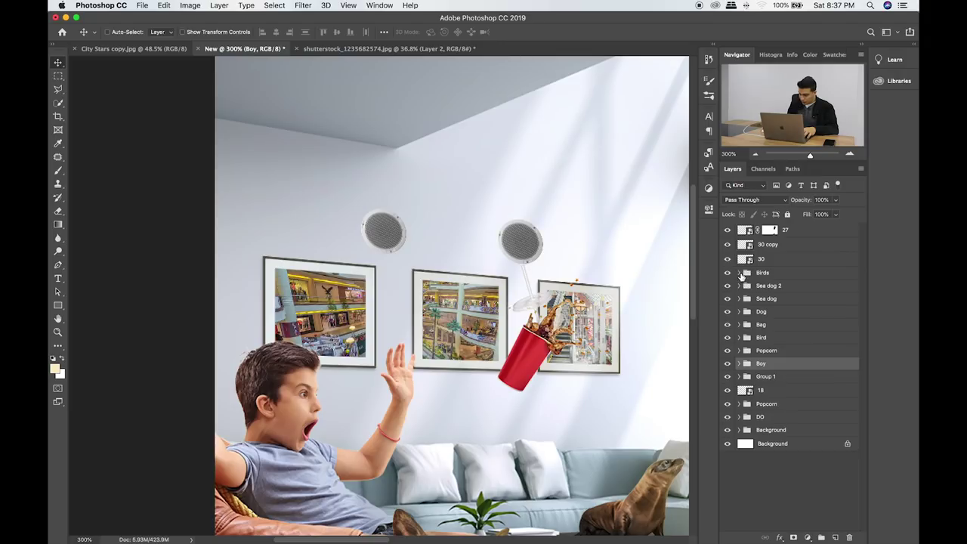
pyautogui.click(786, 338)
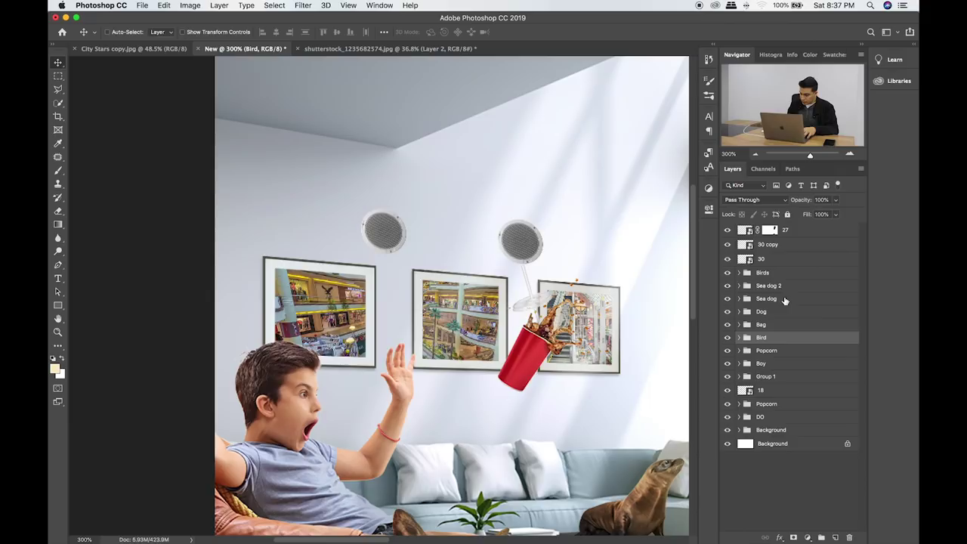
pyautogui.click(773, 366)
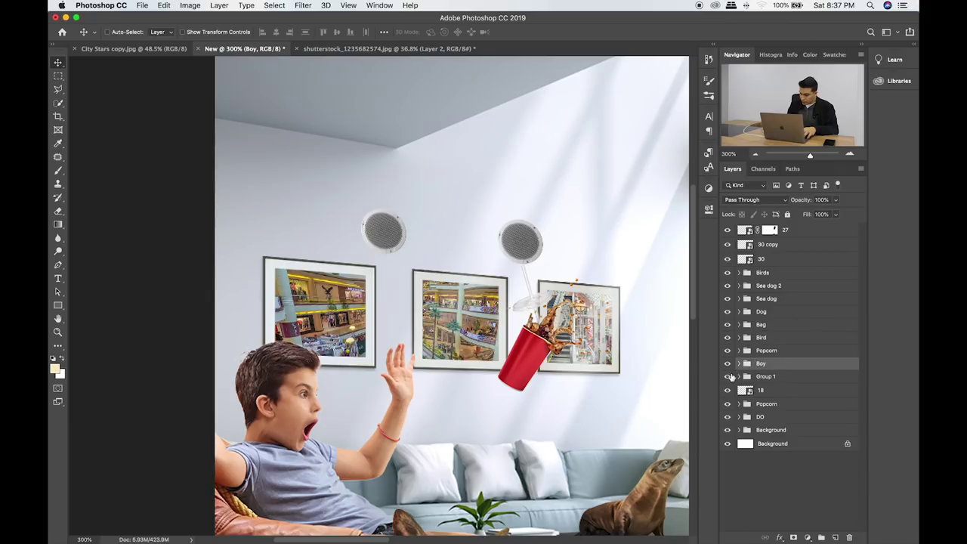
pyautogui.click(728, 366)
pyautogui.click(727, 366)
pyautogui.click(728, 311)
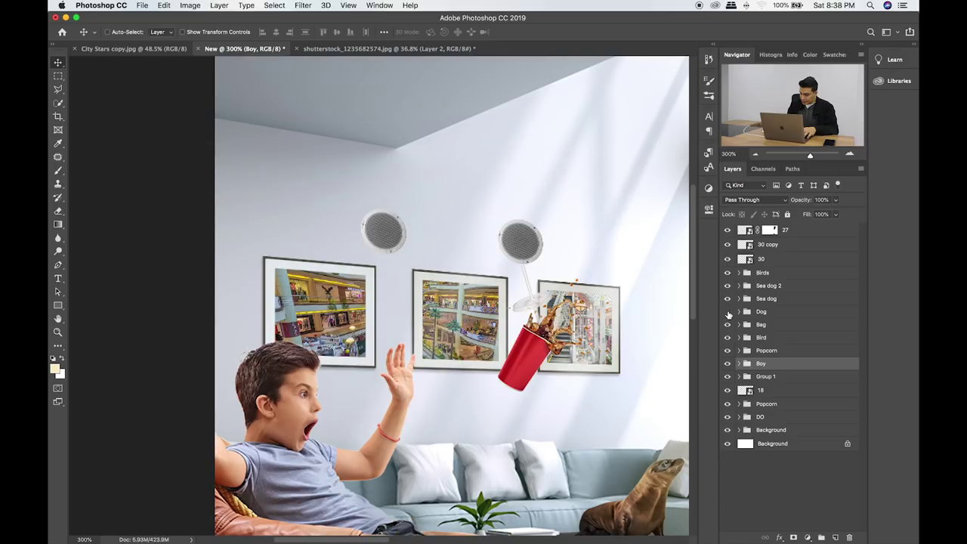
pyautogui.click(728, 298)
pyautogui.click(727, 299)
# Move the red cup layer 18 right past the third picture and nudge 30 copy down-right.
pyautogui.click(771, 393)
pyautogui.moveTo(535, 337); pyautogui.dragTo(613, 340)
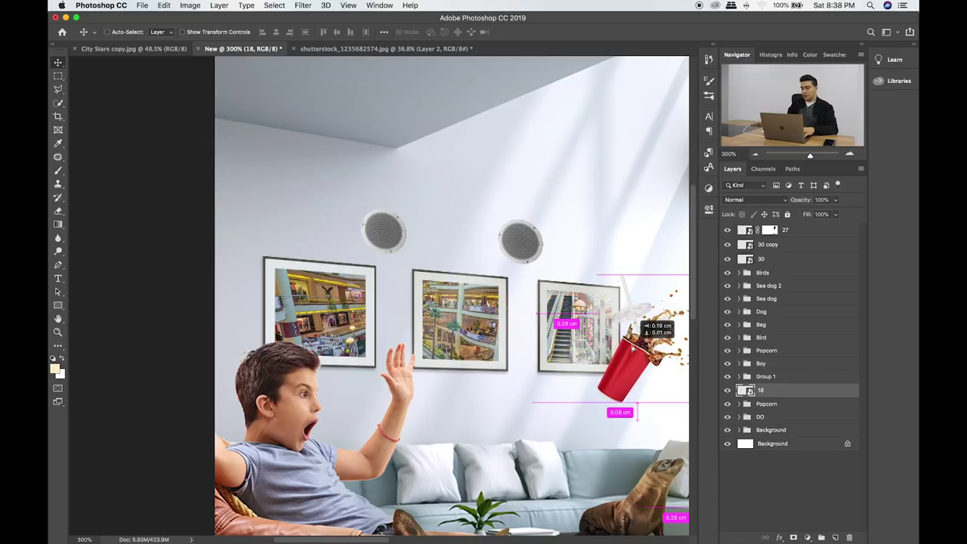
pyautogui.moveTo(514, 304); pyautogui.dragTo(462, 306)
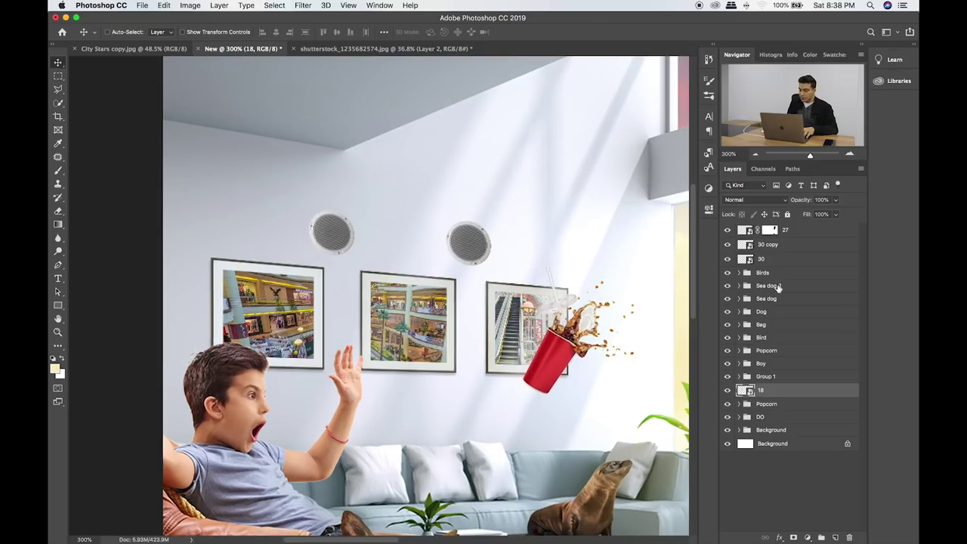
pyautogui.click(801, 245)
pyautogui.press('Down')
pyautogui.press('Down')
pyautogui.press('Right')
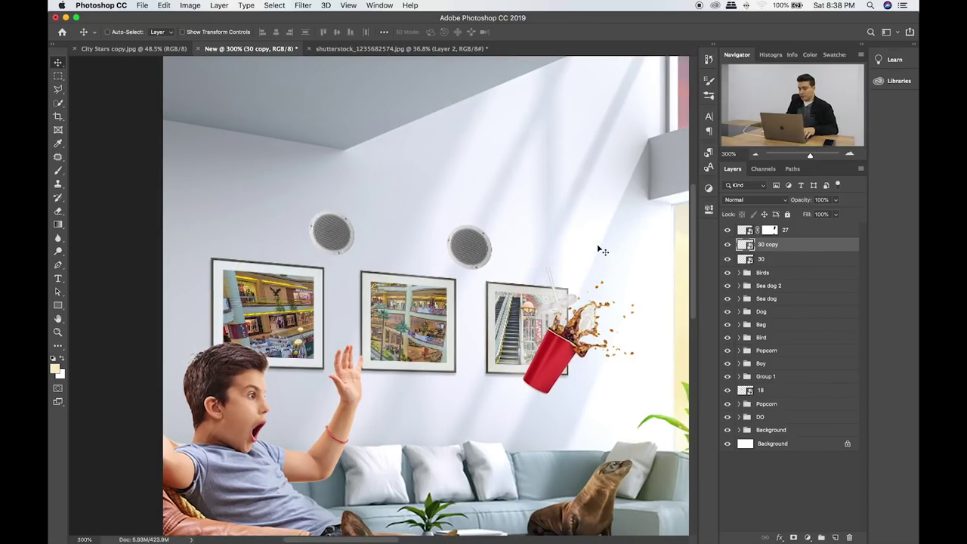
# Set the wall speaker layers' blend mode to Luminosity.
pyautogui.keyDown('shift'); pyautogui.click(778, 261); pyautogui.keyUp('shift')
pyautogui.hotkey('shift', '+')
pyautogui.hotkey('shift', '+')
pyautogui.hotkey('shift', '+')
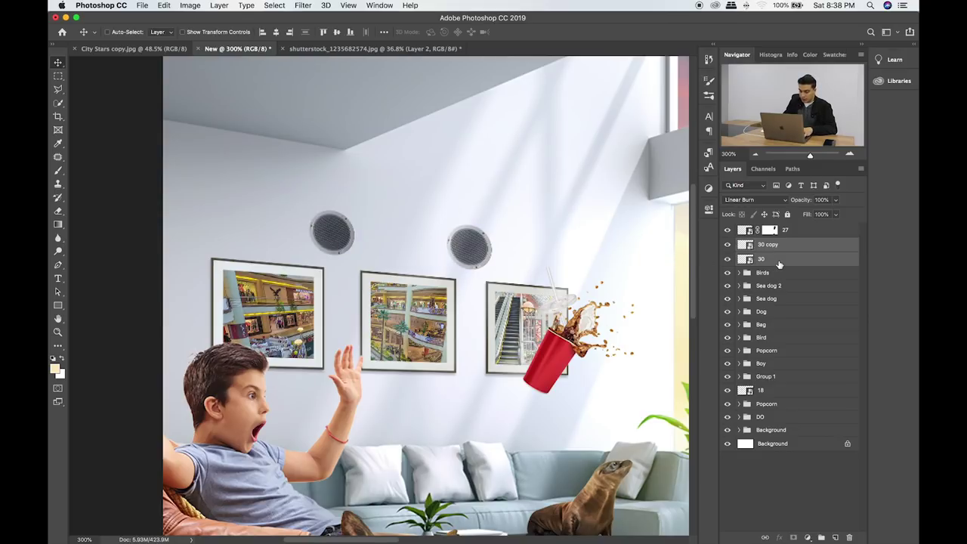
pyautogui.hotkey('shift', '+')
pyautogui.hotkey('shift', '+')
pyautogui.hotkey('shift', '+')
pyautogui.hotkey('shift', '+')
pyautogui.hotkey('shift', '-')
pyautogui.hotkey('shift', '+')
pyautogui.hotkey('shift', '+')
pyautogui.hotkey('shift', '+')
pyautogui.hotkey('shift', '+')
pyautogui.hotkey('shift', '+')
pyautogui.hotkey('shift', '+')
pyautogui.hotkey('shift', '+')
pyautogui.hotkey('shift', '+')
pyautogui.hotkey('shift', '+')
pyautogui.hotkey('shift', '+')
pyautogui.hotkey('shift', '+')
pyautogui.hotkey('shift', '+')
pyautogui.hotkey('shift', '+')
pyautogui.hotkey('shift', '+')
pyautogui.hotkey('shift', '+')
pyautogui.hotkey('shift', '+')
pyautogui.hotkey('shift', '+')
pyautogui.hotkey('shift', '+')
pyautogui.hotkey('shift', '+')
pyautogui.hotkey('shift', '+')
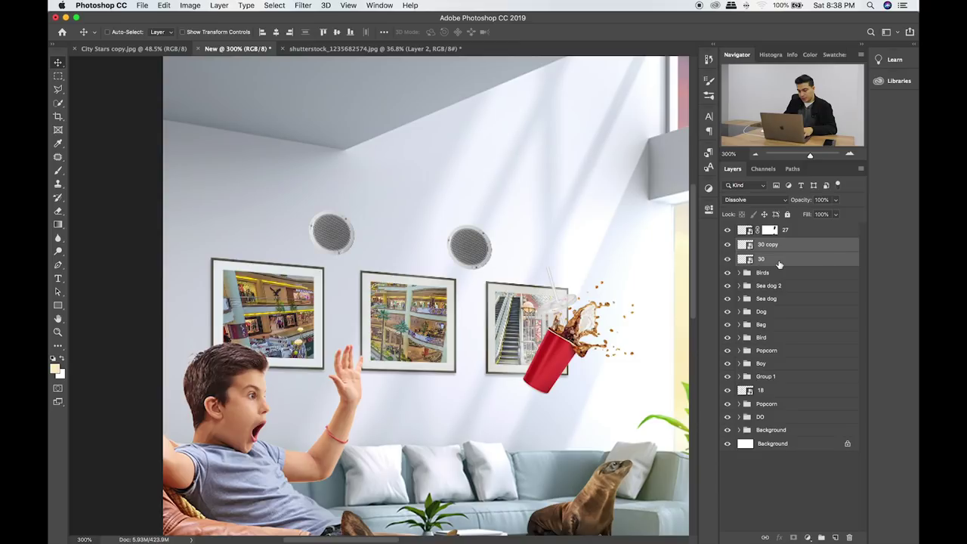
pyautogui.hotkey('shift', '+')
pyautogui.hotkey('shift', '+')
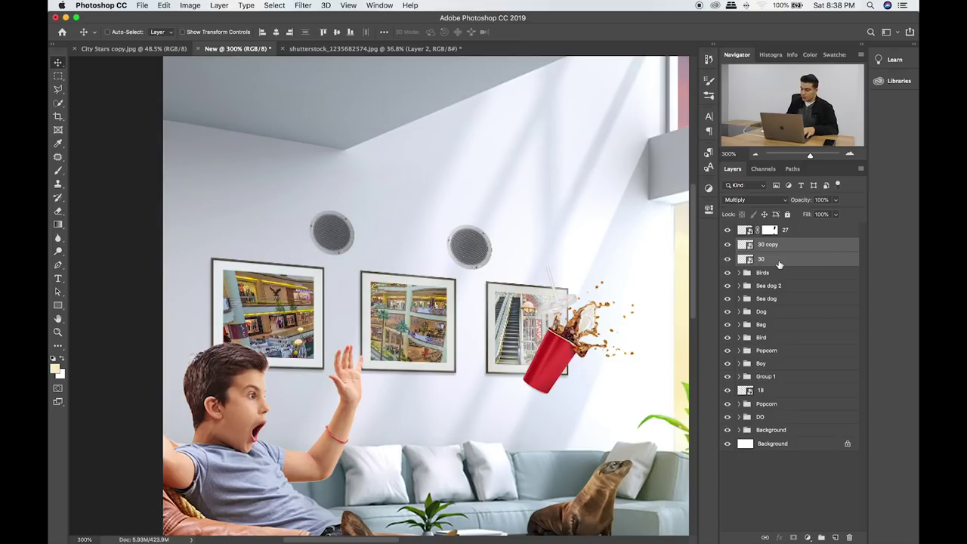
pyautogui.click(727, 245)
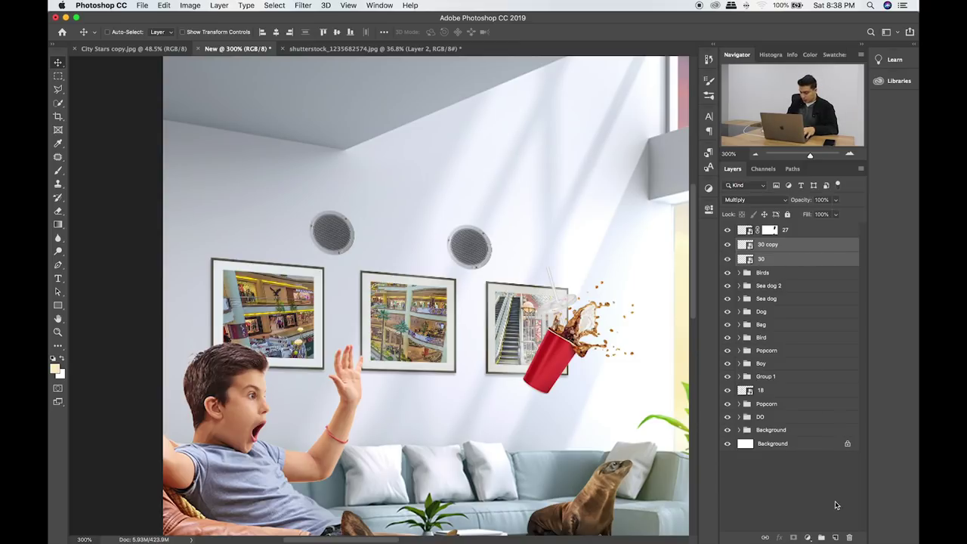
# Paint Soft Light shading over the right speaker on a new layer clipped to 30 copy, brush size 100.
pyautogui.click(835, 536)
pyautogui.keyDown('alt'); pyautogui.click(745, 252); pyautogui.keyUp('alt')
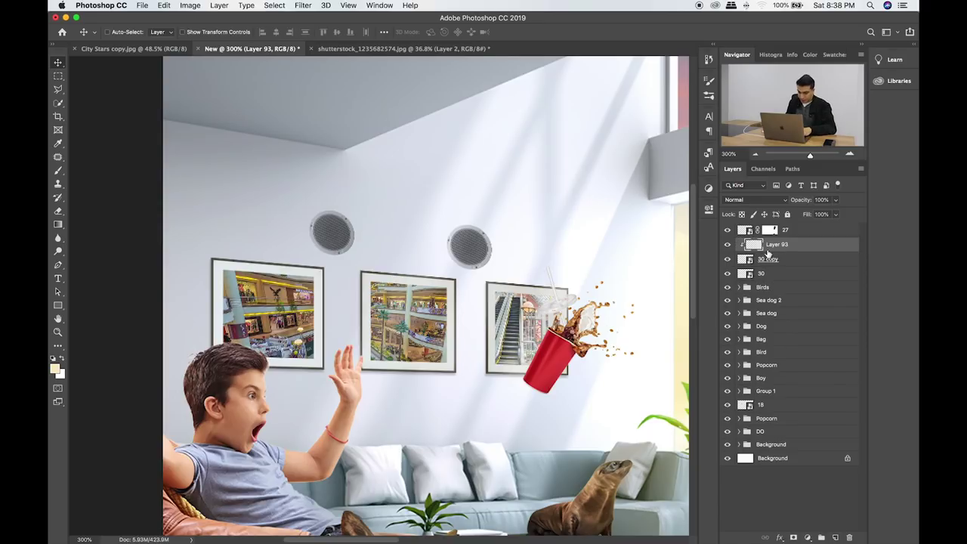
pyautogui.press('b')
pyautogui.press('[')
pyautogui.press('[')
pyautogui.press('[')
pyautogui.press('[')
pyautogui.press('[')
pyautogui.press('[')
pyautogui.press('[')
pyautogui.press('[')
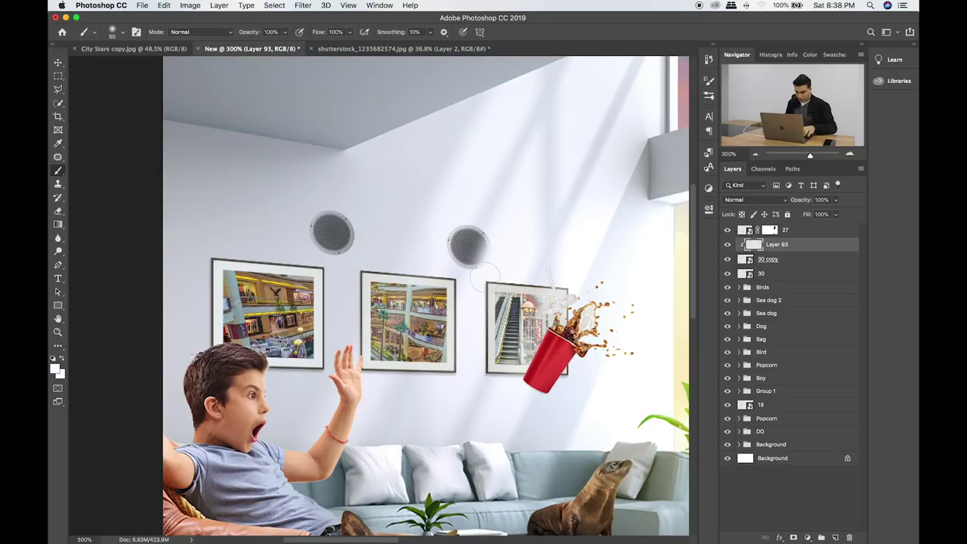
pyautogui.moveTo(470, 234); pyautogui.dragTo(439, 257)
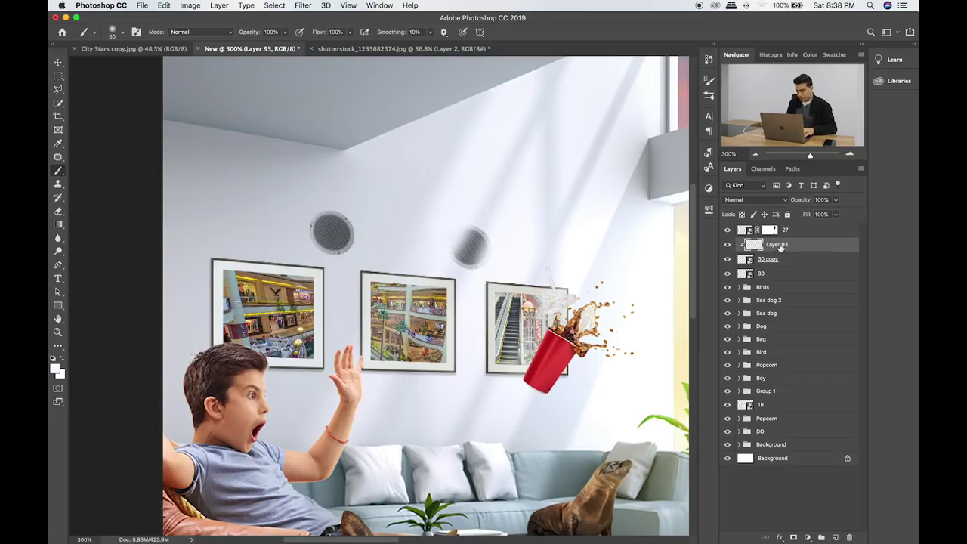
pyautogui.click(767, 199)
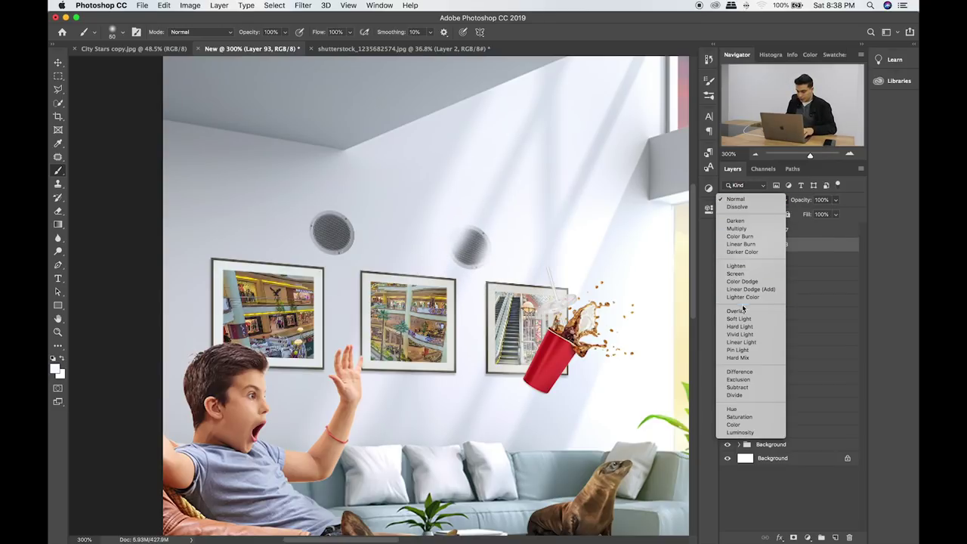
pyautogui.click(745, 321)
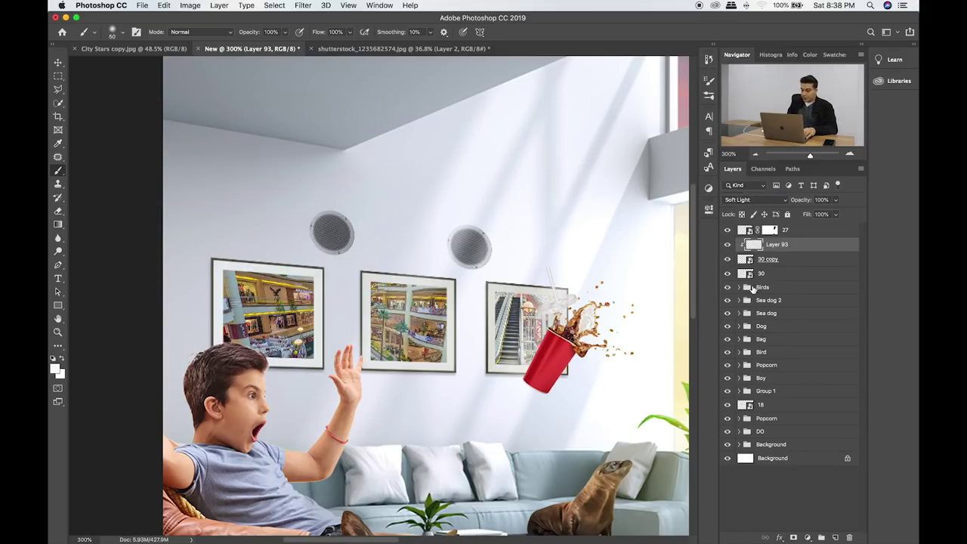
# Group the speaker layers as Group 2 below Bird, then bring Finder's Items folder forward.
pyautogui.keyDown('shift'); pyautogui.click(778, 273); pyautogui.keyUp('shift')
pyautogui.hotkey('ctrl', 'g')
pyautogui.moveTo(781, 244); pyautogui.dragTo(780, 330)
pyautogui.moveTo(548, 360); pyautogui.dragTo(439, 315)
pyautogui.hotkey('ctrl', '1')
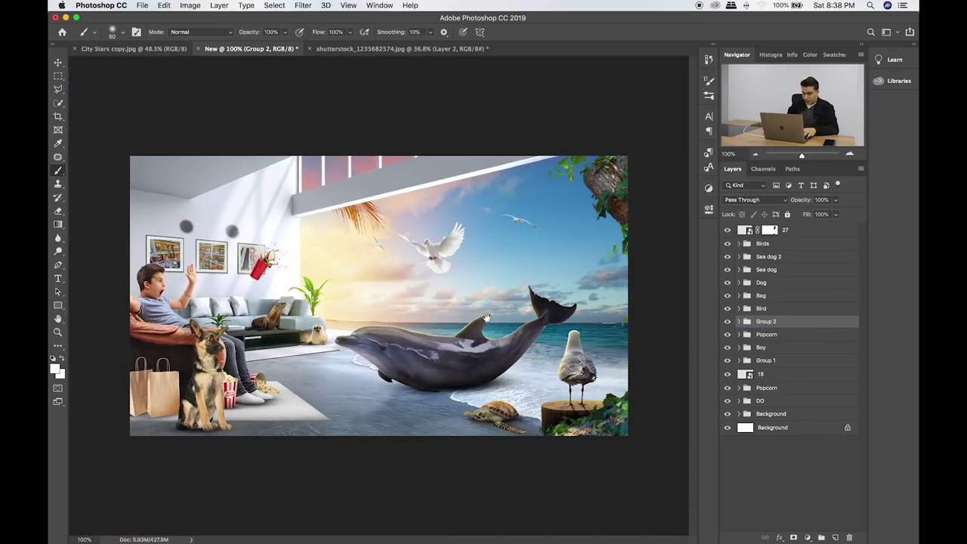
pyautogui.hotkey('ctrl', '+')
pyautogui.moveTo(331, 328)
pyautogui.mouseDown()
pyautogui.moveTo(434, 251)
pyautogui.moveTo(338, 331)
pyautogui.mouseUp()
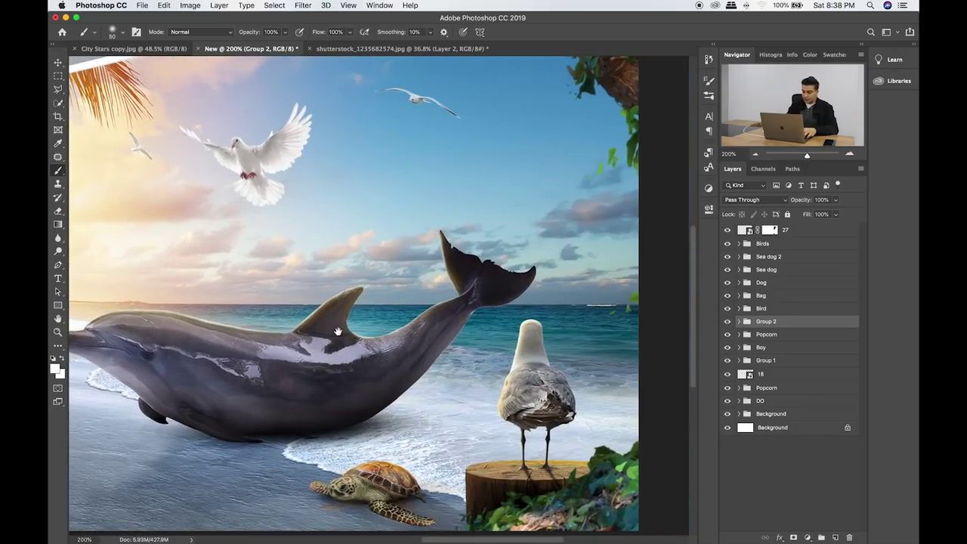
pyautogui.hotkey('ctrl', '0')
pyautogui.hotkey('alt', 'Tab')
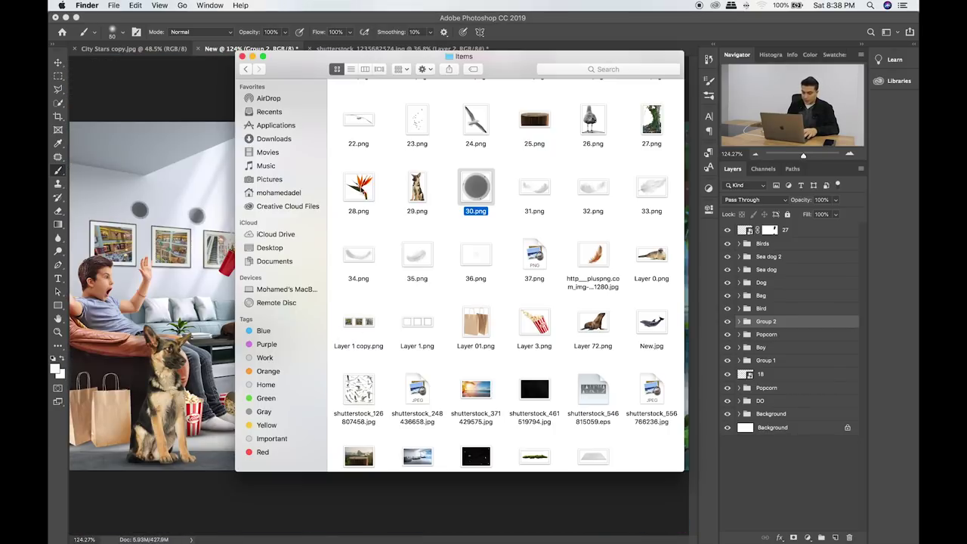
# Place 28.png as a small flower beside the tree stump, stacked above layer 27.
pyautogui.moveTo(365, 202); pyautogui.dragTo(186, 354)
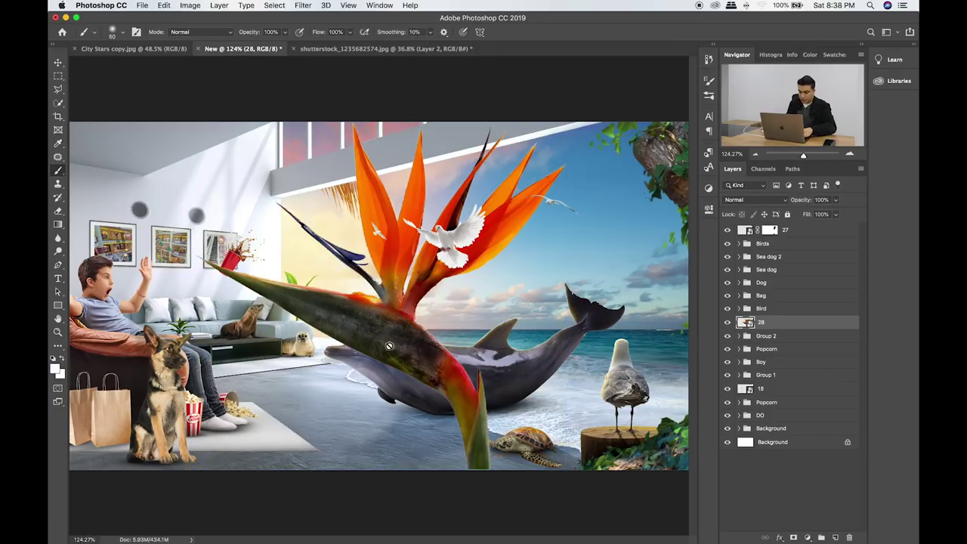
pyautogui.moveTo(192, 121); pyautogui.dragTo(582, 346)
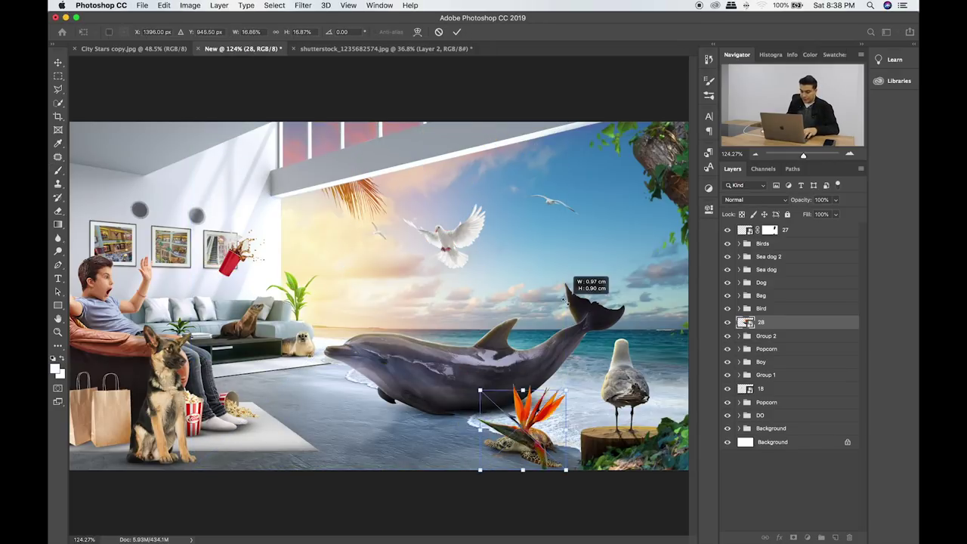
pyautogui.press('Return')
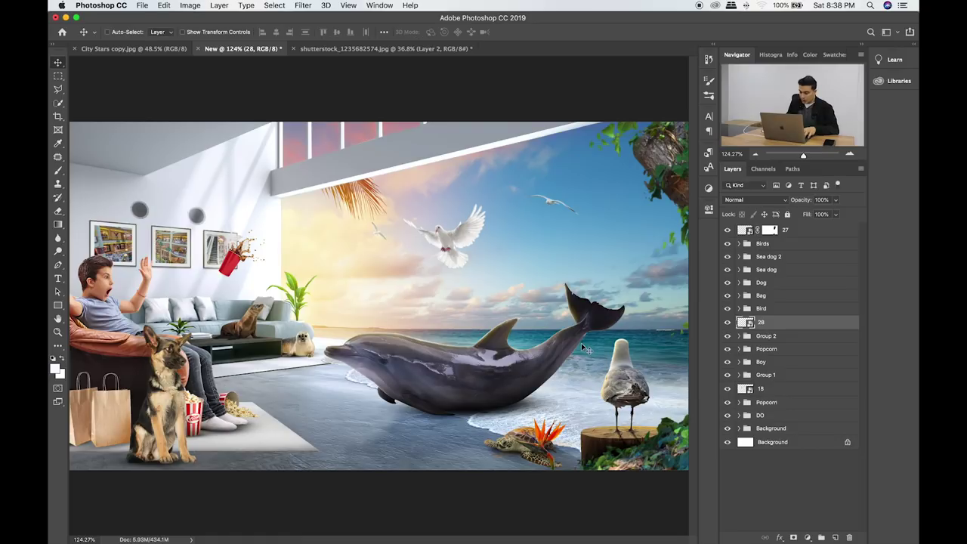
pyautogui.moveTo(560, 416); pyautogui.dragTo(755, 362)
pyautogui.moveTo(775, 322)
pyautogui.mouseDown()
pyautogui.moveTo(771, 238)
pyautogui.moveTo(783, 225)
pyautogui.mouseUp()
pyautogui.moveTo(614, 415); pyautogui.dragTo(599, 424)
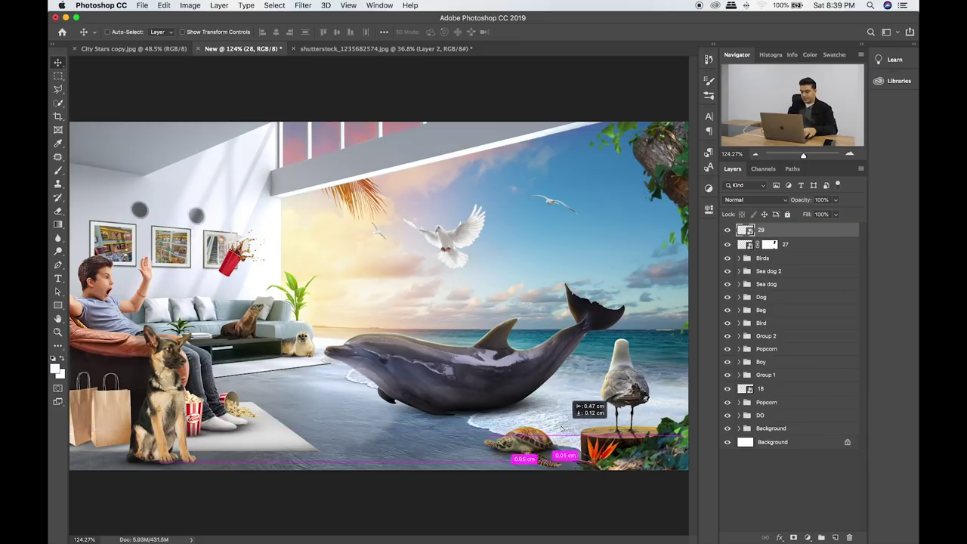
pyautogui.moveTo(599, 423); pyautogui.dragTo(567, 423)
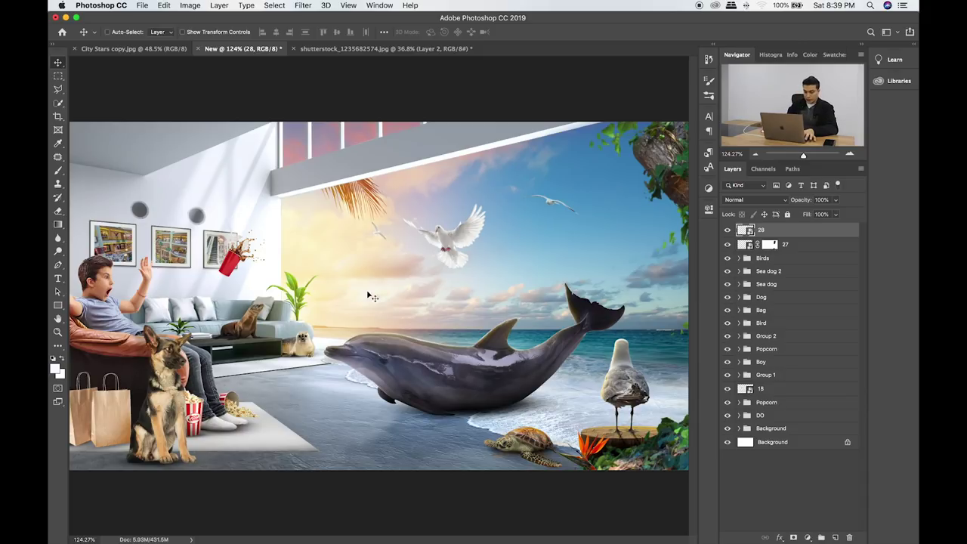
pyautogui.press('super+Tab')
pyautogui.scroll(3, 464, 322)
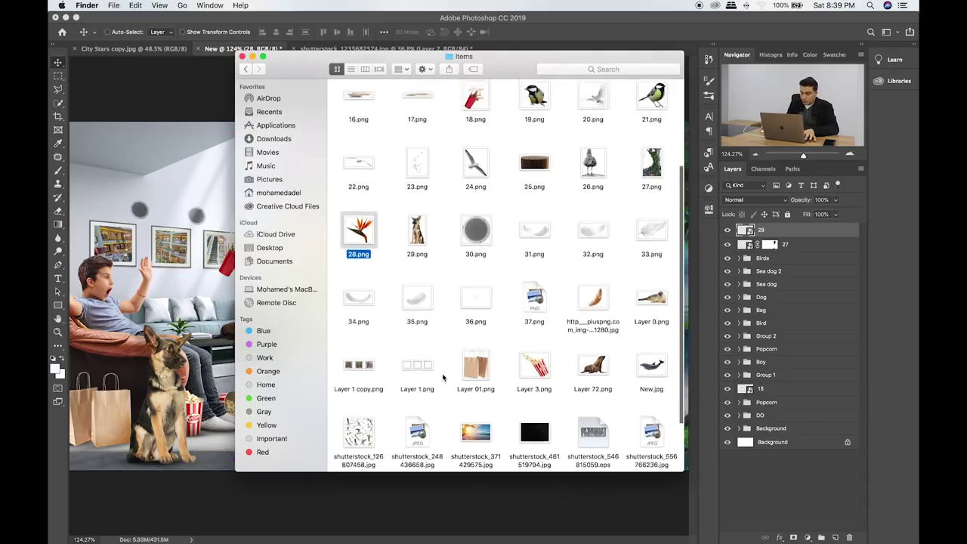
# Place the palm-leaf image and flip it horizontally.
pyautogui.scroll(3, 464, 322)
pyautogui.moveTo(360, 170); pyautogui.dragTo(151, 324)
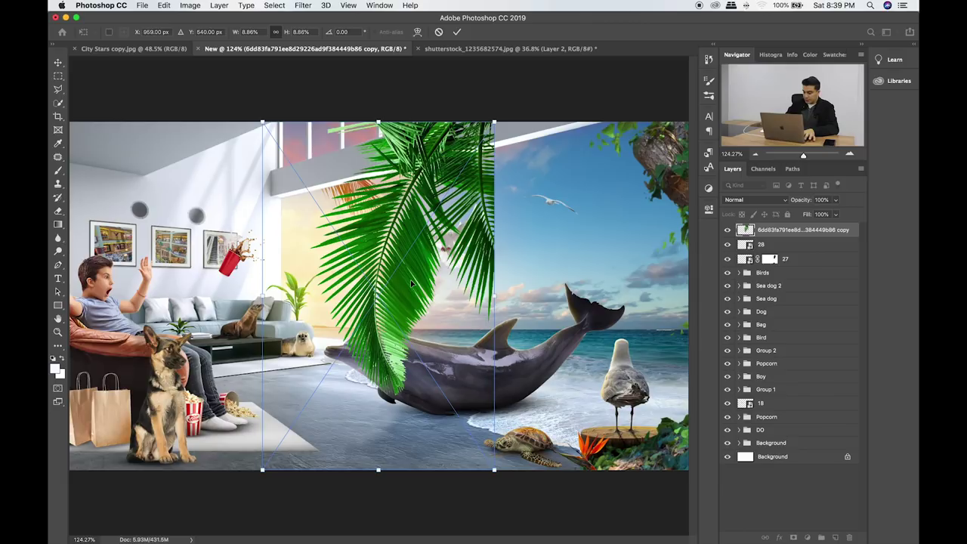
pyautogui.press('Return')
pyautogui.click(164, 5)
pyautogui.moveTo(181, 245)
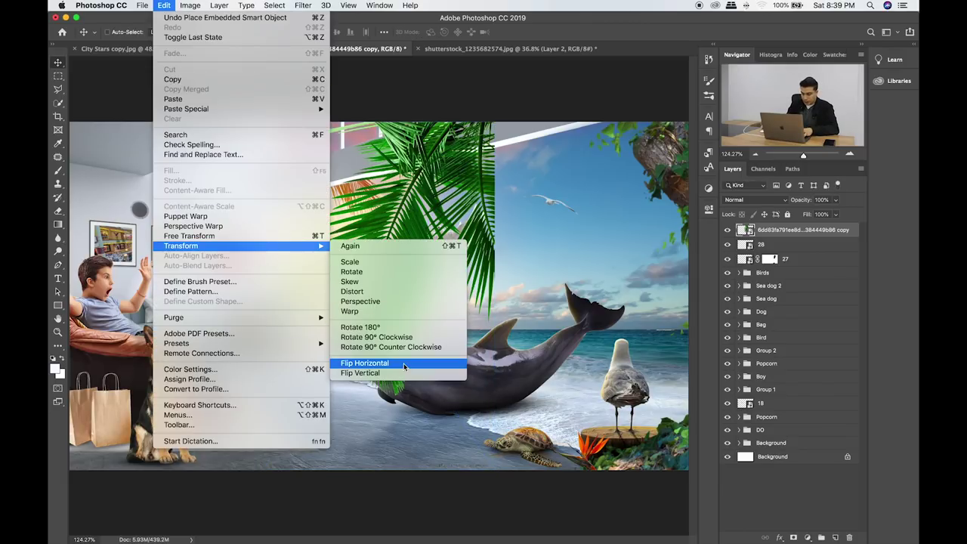
pyautogui.click(405, 363)
# Rotate the palm leaf -90°, shrink it into the bottom-left corner, then nudge the Dog group.
pyautogui.hotkey('ctrl', 't')
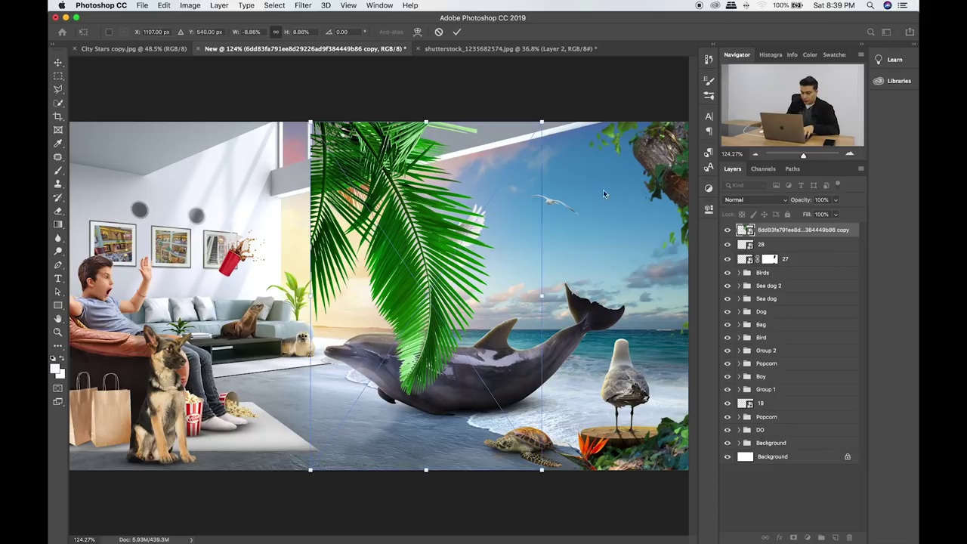
pyautogui.moveTo(569, 119); pyautogui.dragTo(249, 153)
pyautogui.moveTo(557, 325)
pyautogui.mouseDown()
pyautogui.moveTo(421, 405)
pyautogui.moveTo(379, 399)
pyautogui.mouseUp()
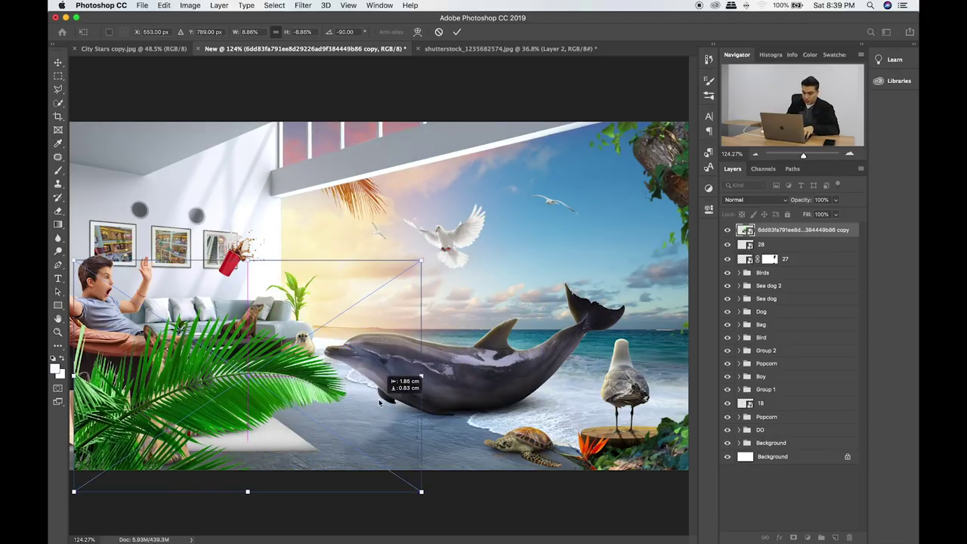
pyautogui.moveTo(425, 257); pyautogui.dragTo(217, 396)
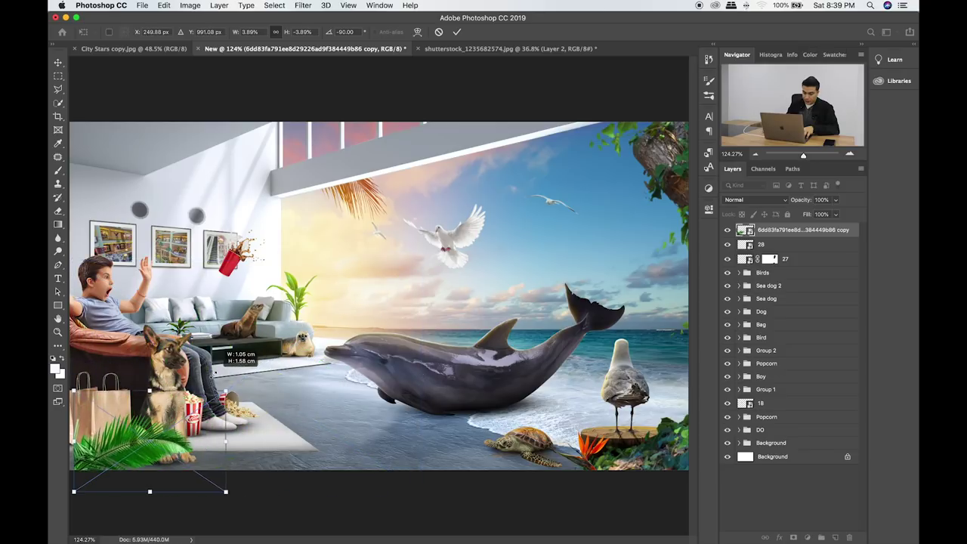
pyautogui.moveTo(185, 425); pyautogui.dragTo(162, 425)
pyautogui.press('Return')
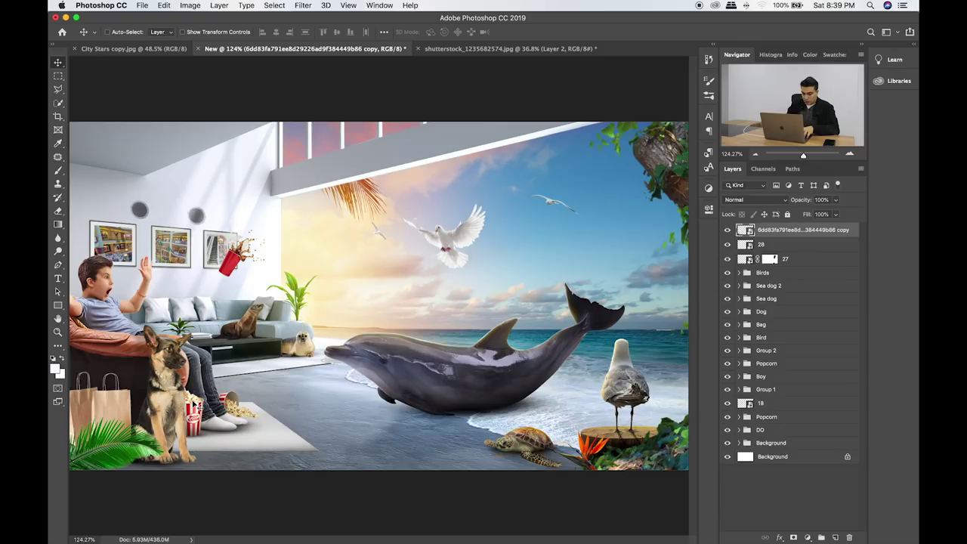
pyautogui.moveTo(192, 441); pyautogui.dragTo(183, 443)
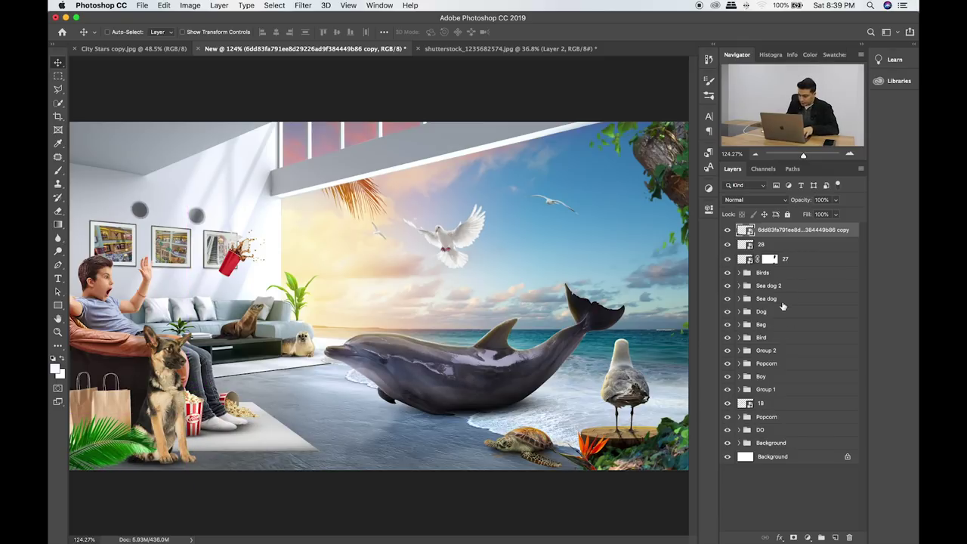
pyautogui.click(781, 312)
pyautogui.moveTo(182, 438)
pyautogui.mouseDown()
pyautogui.moveTo(166, 429)
pyautogui.moveTo(195, 440)
pyautogui.mouseUp()
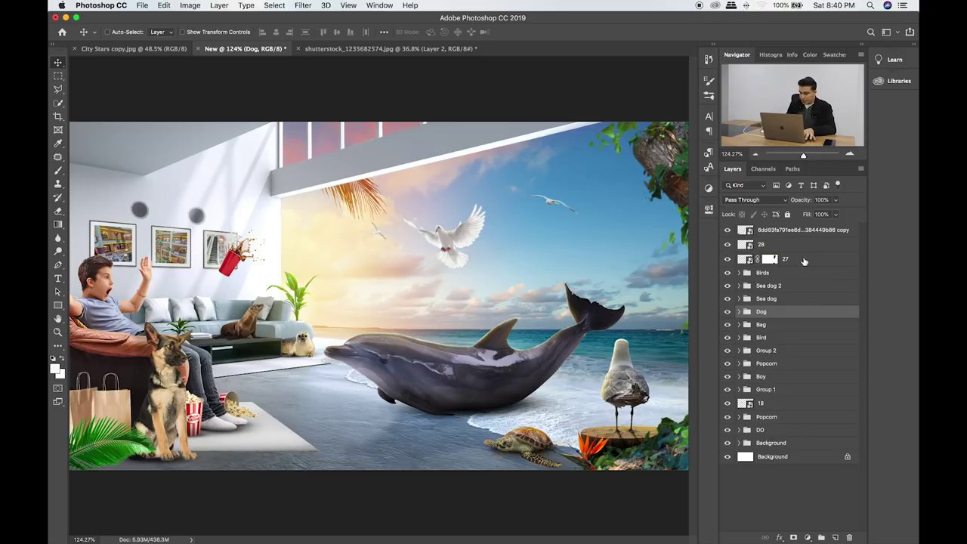
pyautogui.click(820, 236)
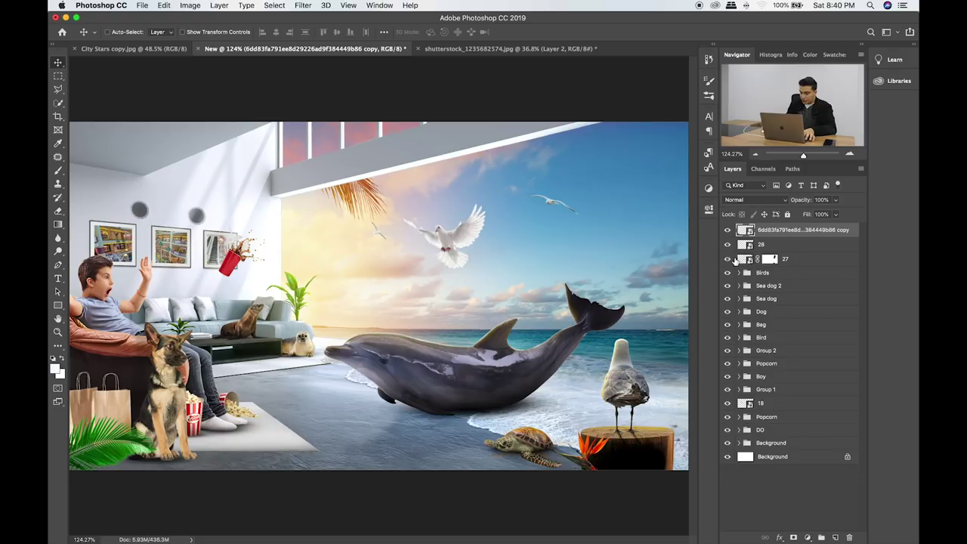
pyautogui.click(776, 261)
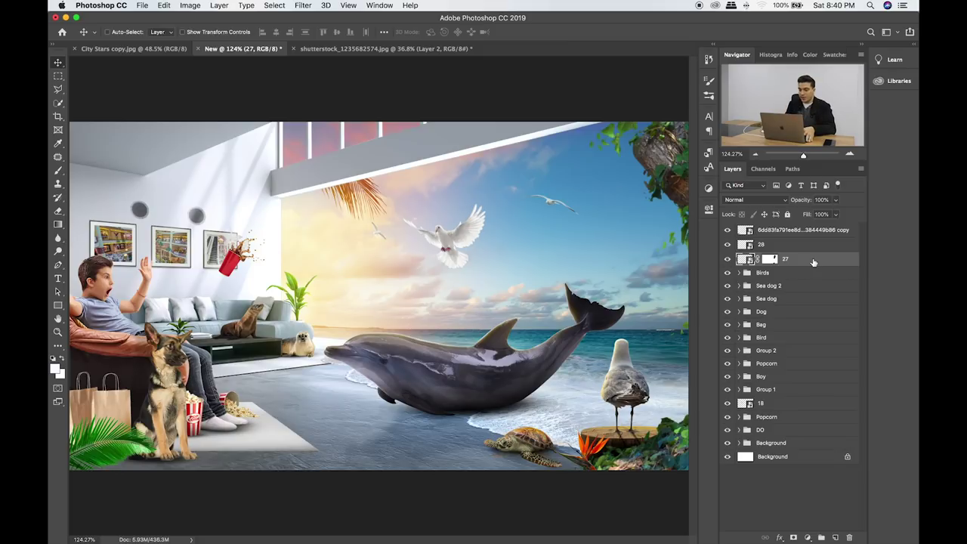
# Apply a Motion Blur smart filter to layer 27 at -76° angle and 34-pixel distance.
pyautogui.click(301, 5)
pyautogui.moveTo(347, 128)
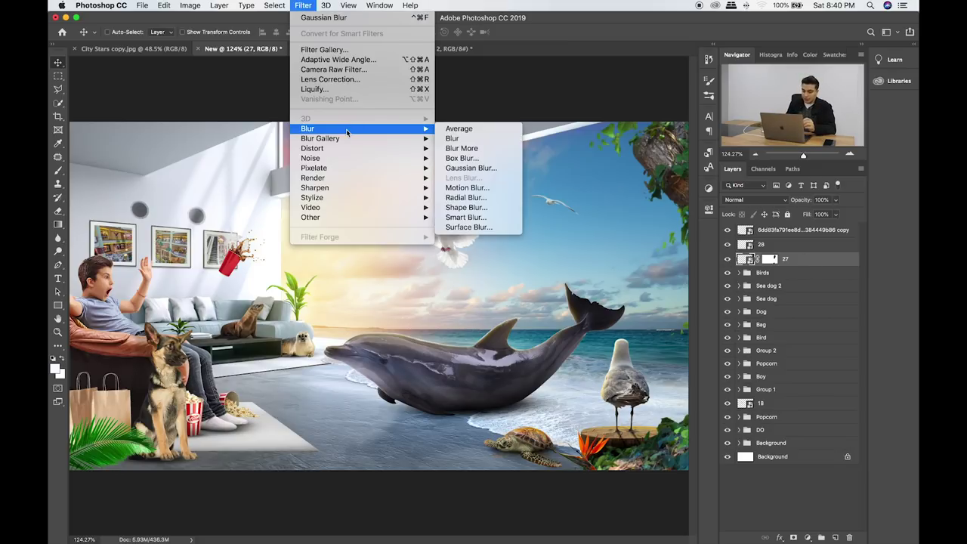
pyautogui.click(466, 187)
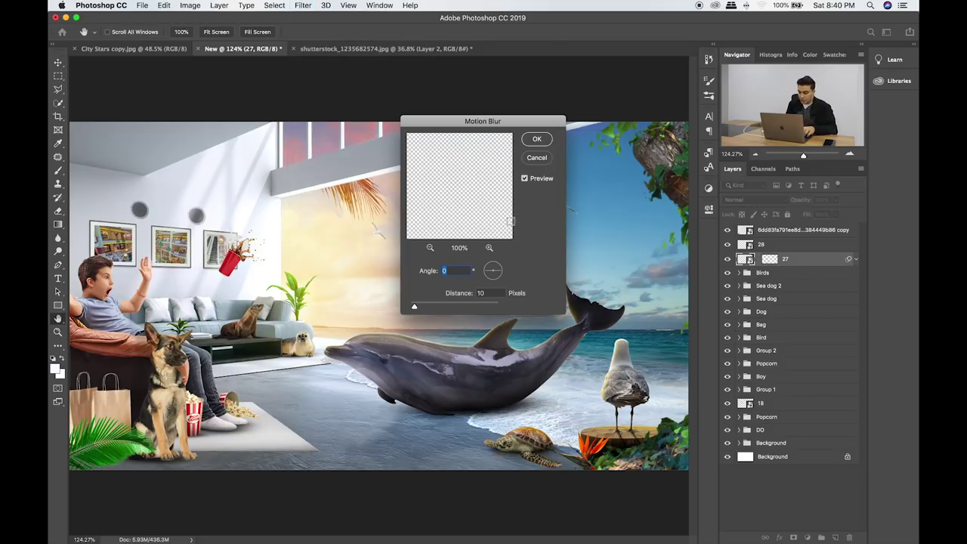
pyautogui.moveTo(507, 125); pyautogui.dragTo(470, 116)
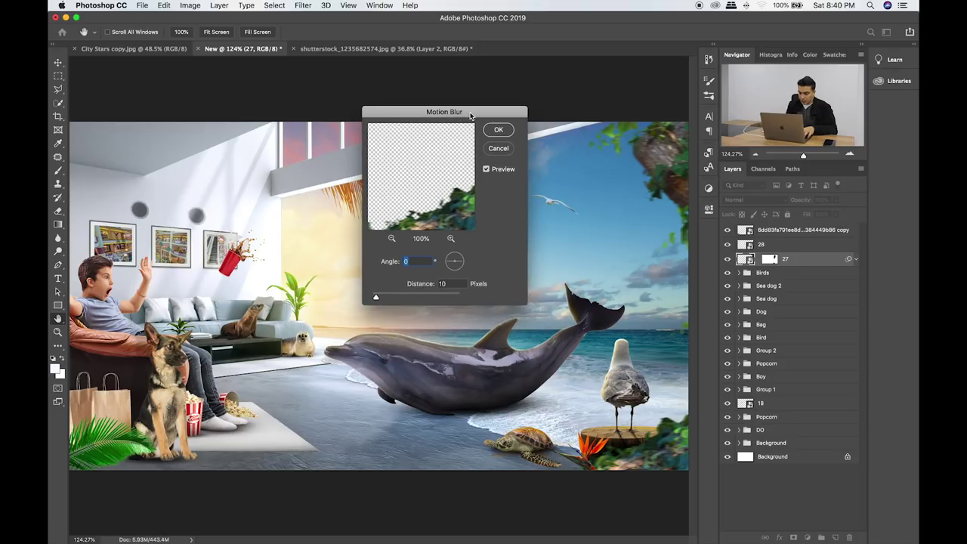
pyautogui.moveTo(381, 298); pyautogui.dragTo(383, 298)
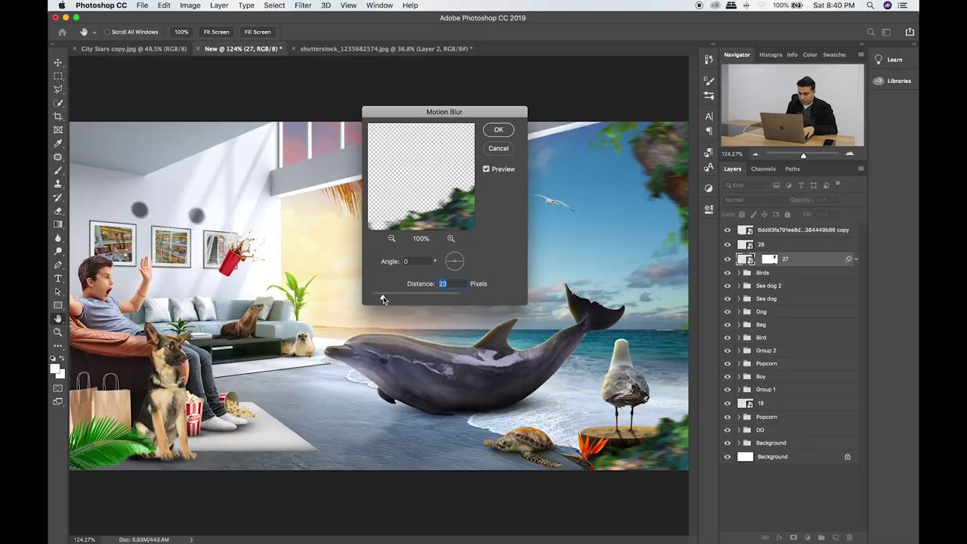
pyautogui.click(455, 260)
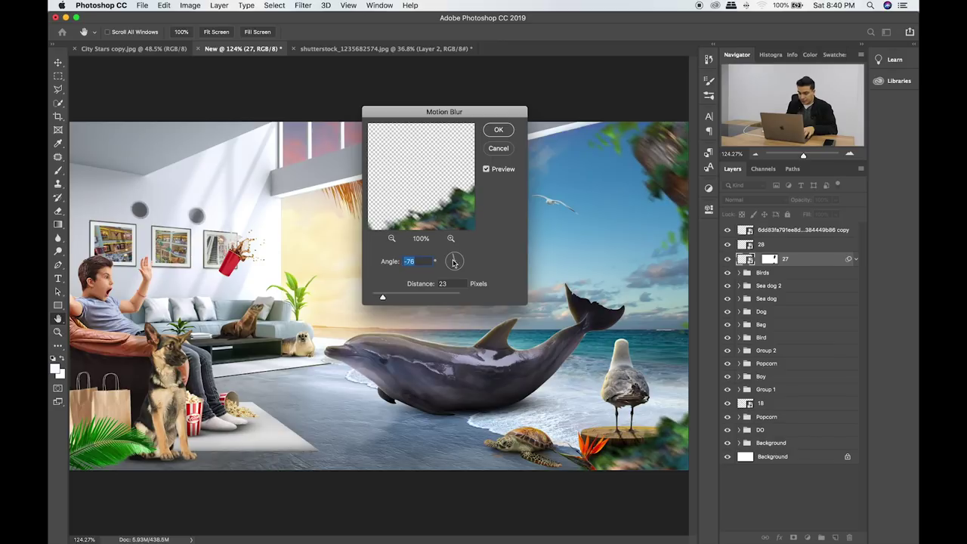
pyautogui.click(382, 298)
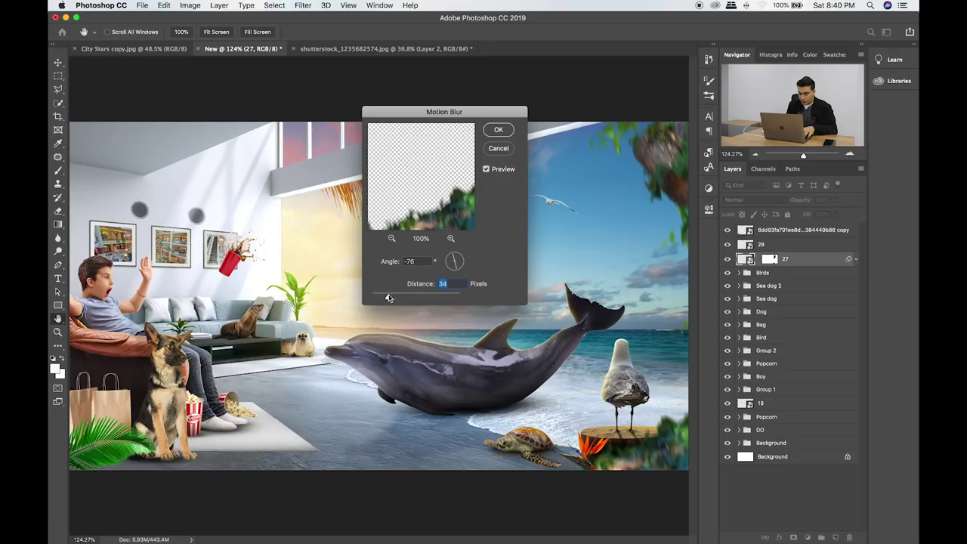
pyautogui.click(509, 132)
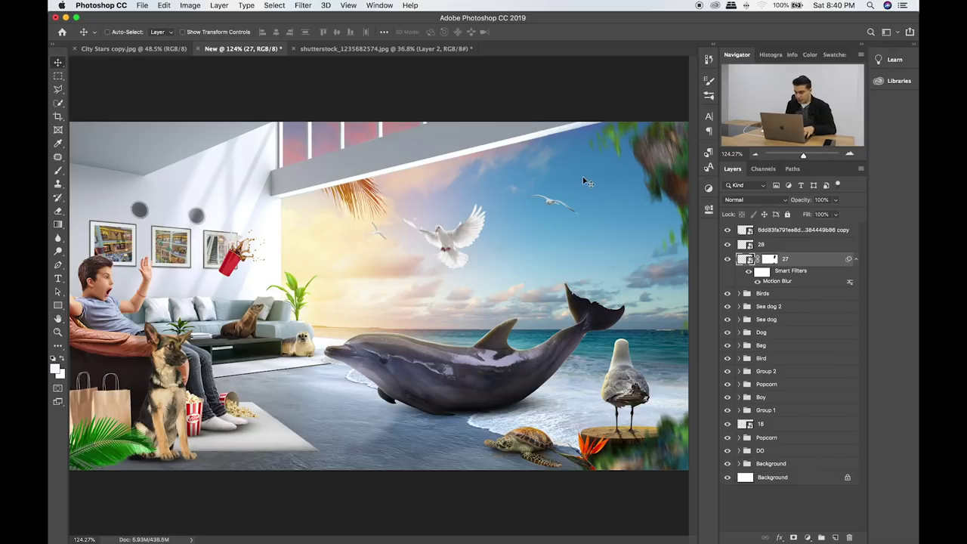
pyautogui.hotkey('ctrl', 't')
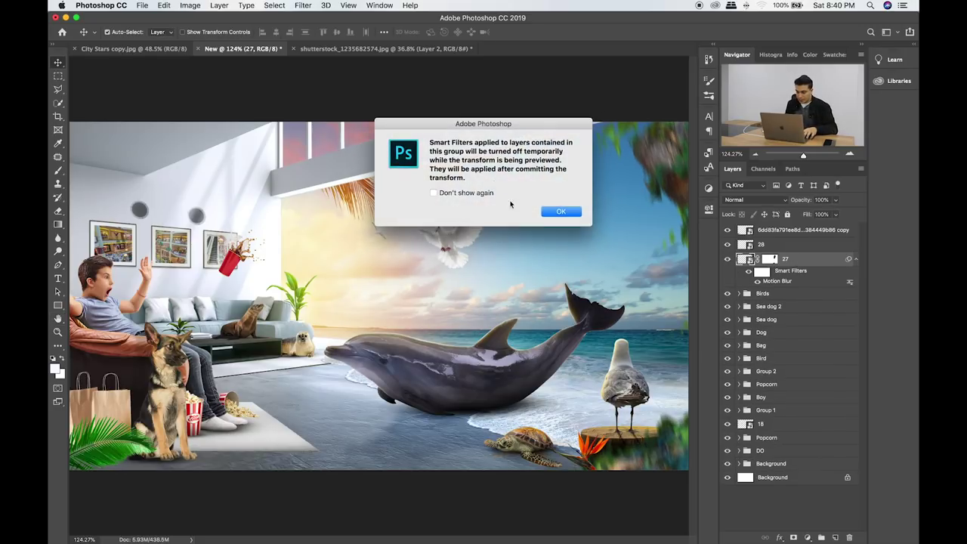
# Enlarge layer 27's blurred leaves slightly and move them down.
pyautogui.click(571, 212)
pyautogui.moveTo(530, 86); pyautogui.dragTo(524, 77)
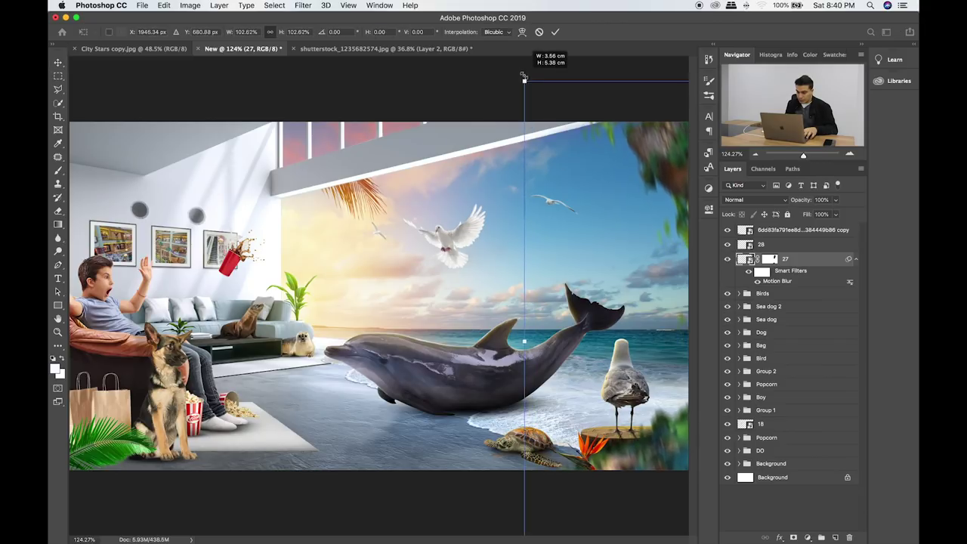
pyautogui.moveTo(612, 176); pyautogui.dragTo(613, 181)
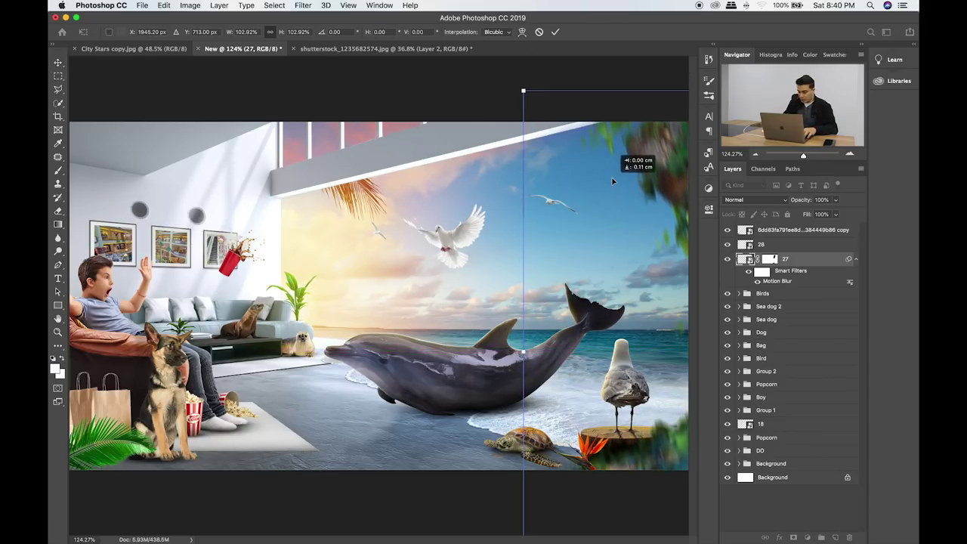
pyautogui.press('Return')
# Set up a 200 px black brush at 30% opacity on layer 27's smart filter mask.
pyautogui.click(769, 260)
pyautogui.press('b')
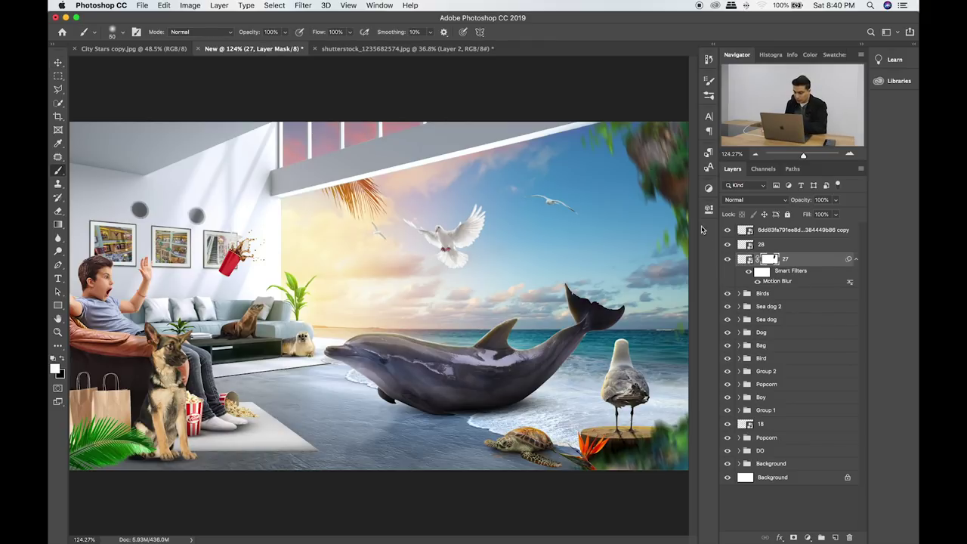
pyautogui.click(761, 271)
pyautogui.press(']')
pyautogui.press(']')
pyautogui.press('x')
pyautogui.press('3')
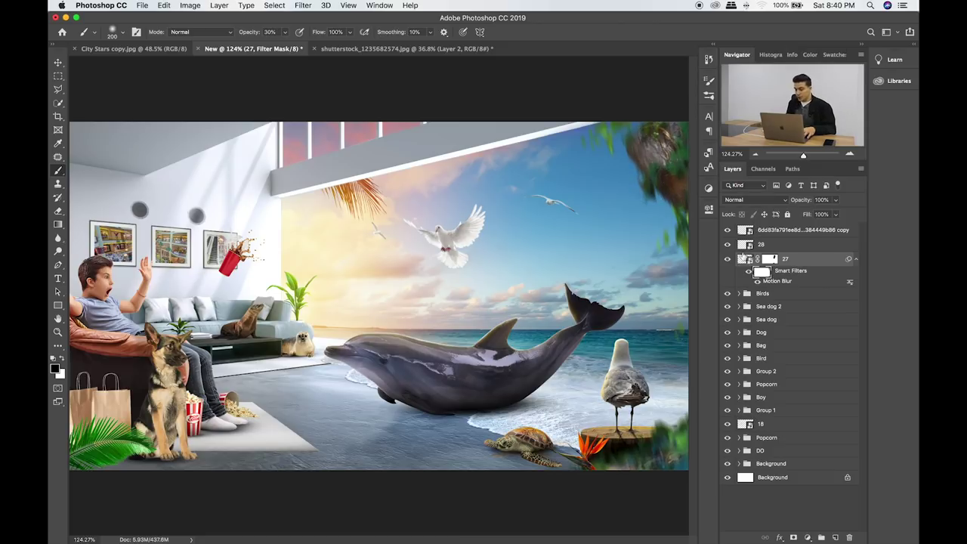
pyautogui.click(728, 259)
pyautogui.click(728, 259)
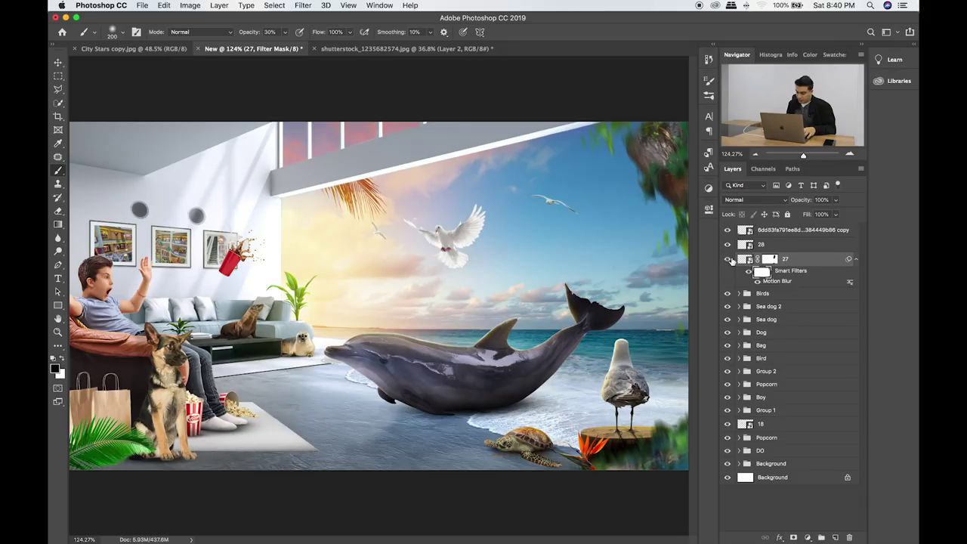
# Lower layer 27's Motion Blur distance, review its mask, and select layer 28.
pyautogui.doubleClick(784, 281)
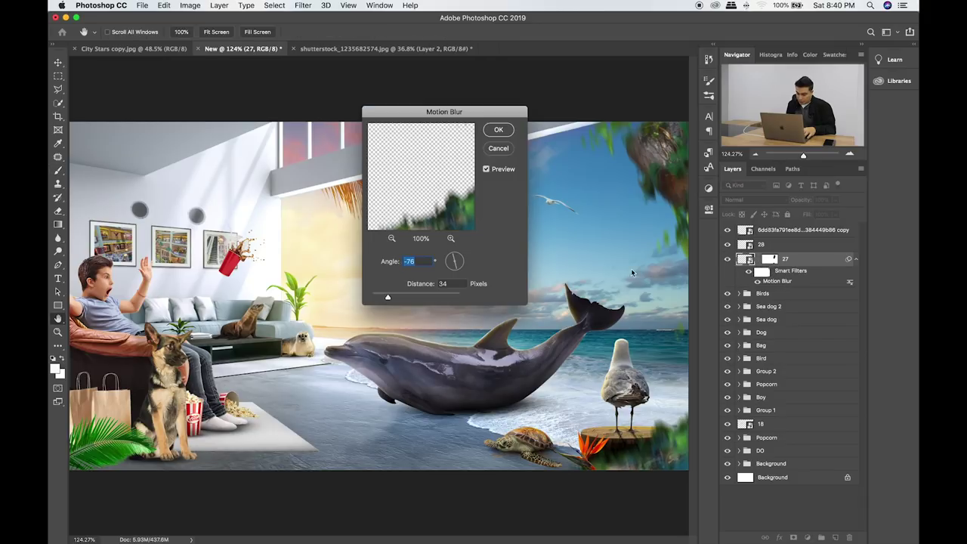
pyautogui.moveTo(383, 297); pyautogui.dragTo(381, 298)
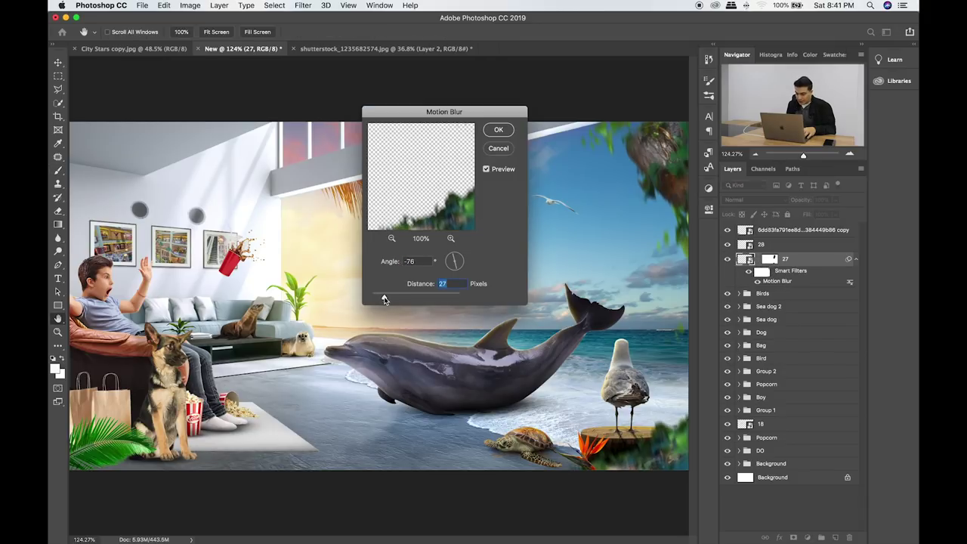
pyautogui.press('Return')
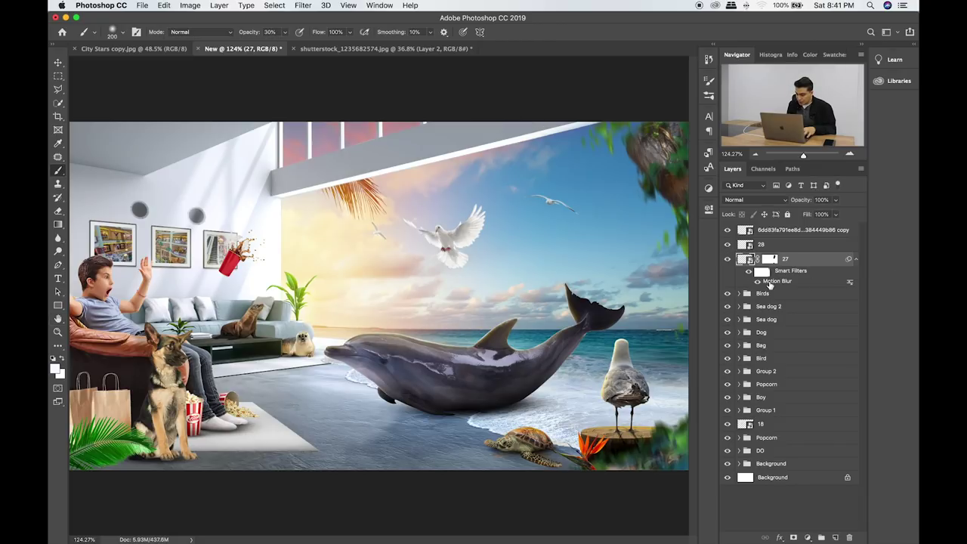
pyautogui.keyDown('alt'); pyautogui.click(770, 259); pyautogui.keyUp('alt')
pyautogui.hotkey('ctrl', 'z')
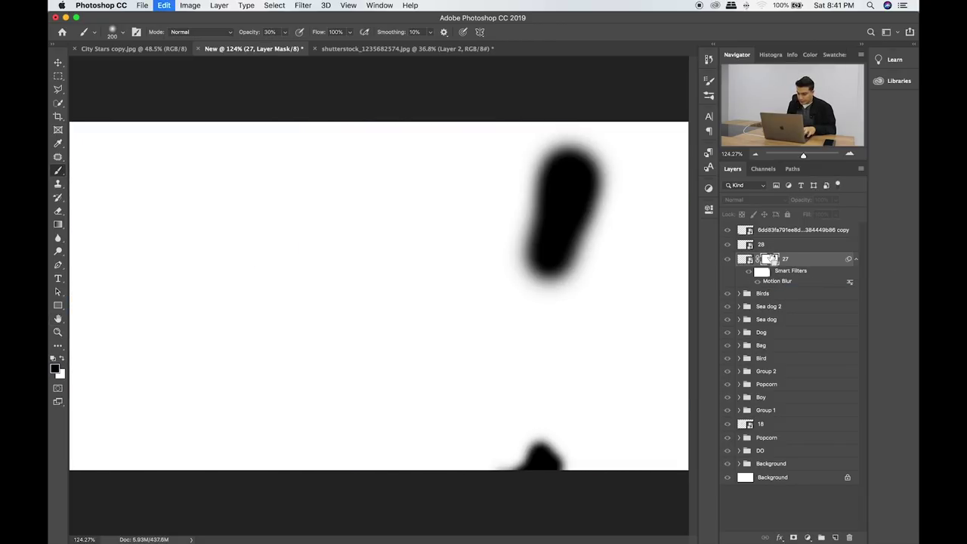
pyautogui.click(728, 260)
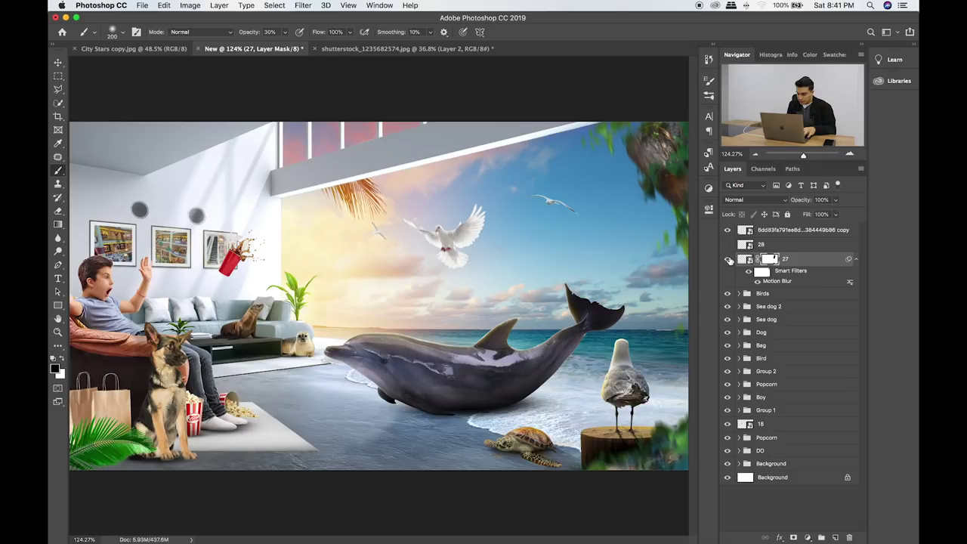
pyautogui.hotkey('ctrl', 'shift', 'z')
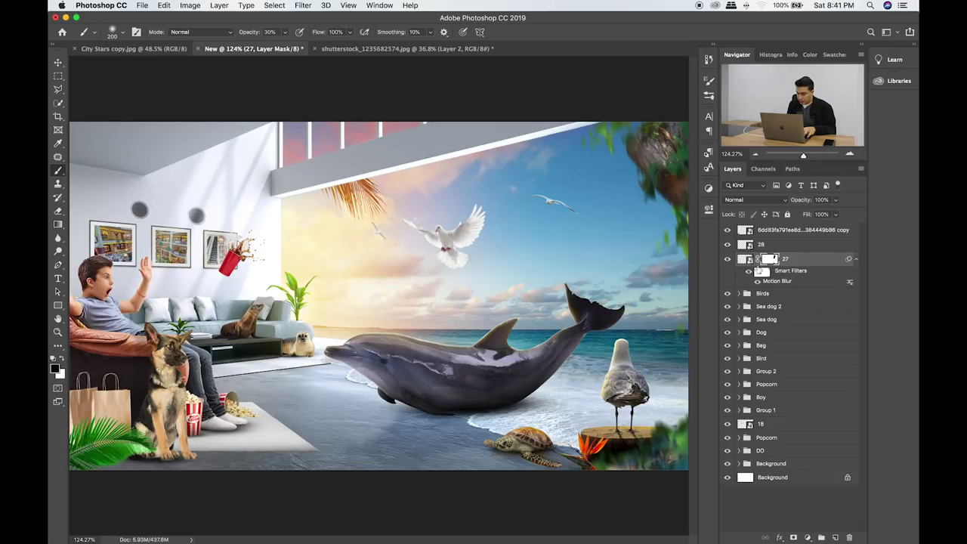
pyautogui.hotkey('ctrl', 'z')
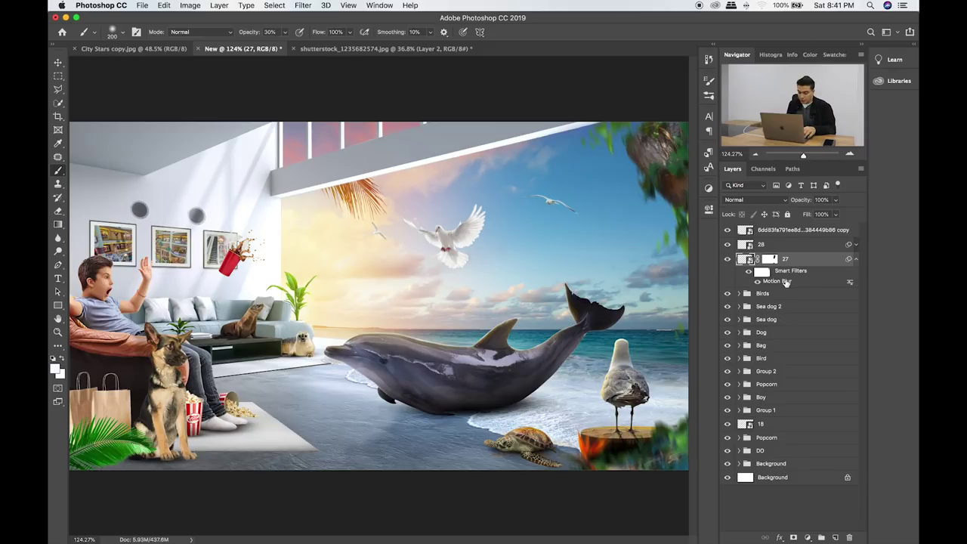
pyautogui.click(772, 245)
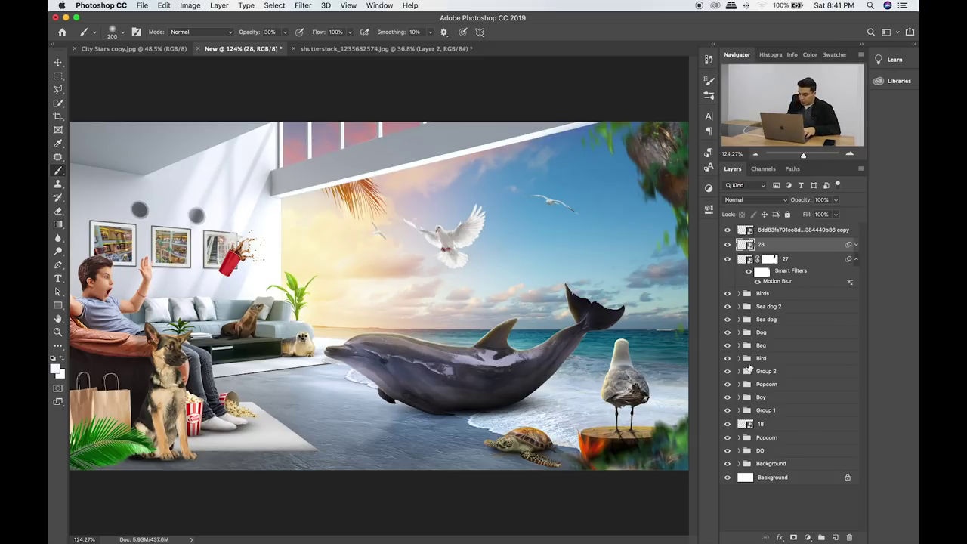
# Expand the DO group and select dolphin layers Layer 85 through Layer 1 copy 2.
pyautogui.click(766, 320)
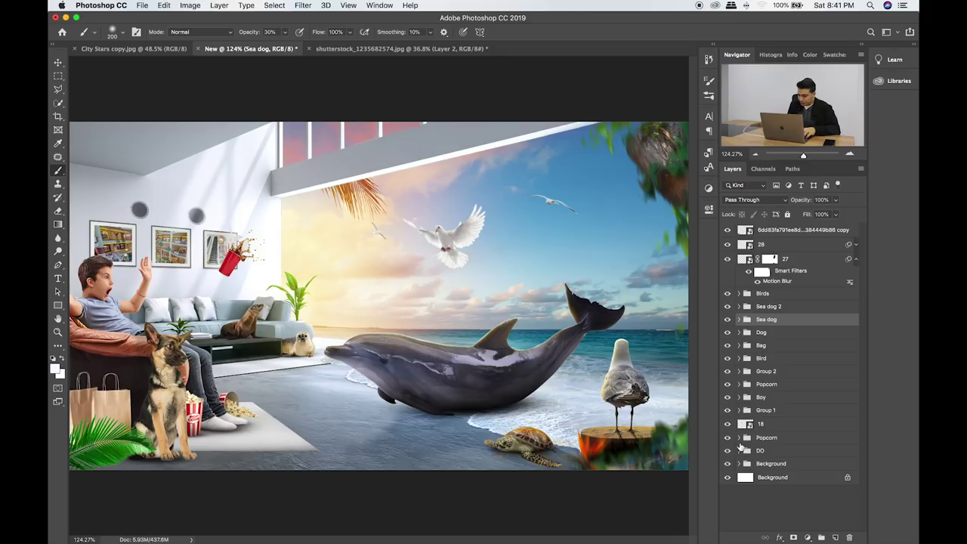
pyautogui.click(740, 451)
pyautogui.scroll(-5, 782, 452)
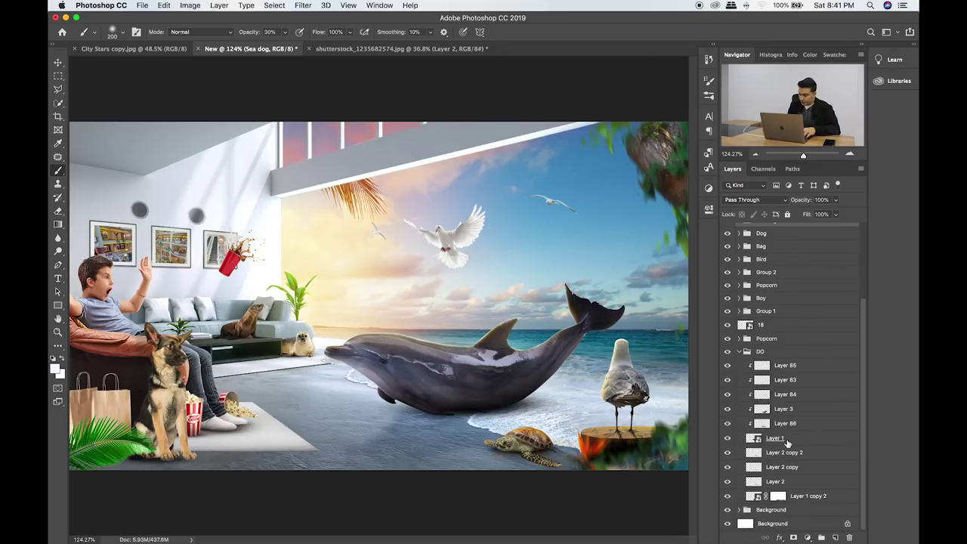
pyautogui.click(788, 442)
pyautogui.click(729, 439)
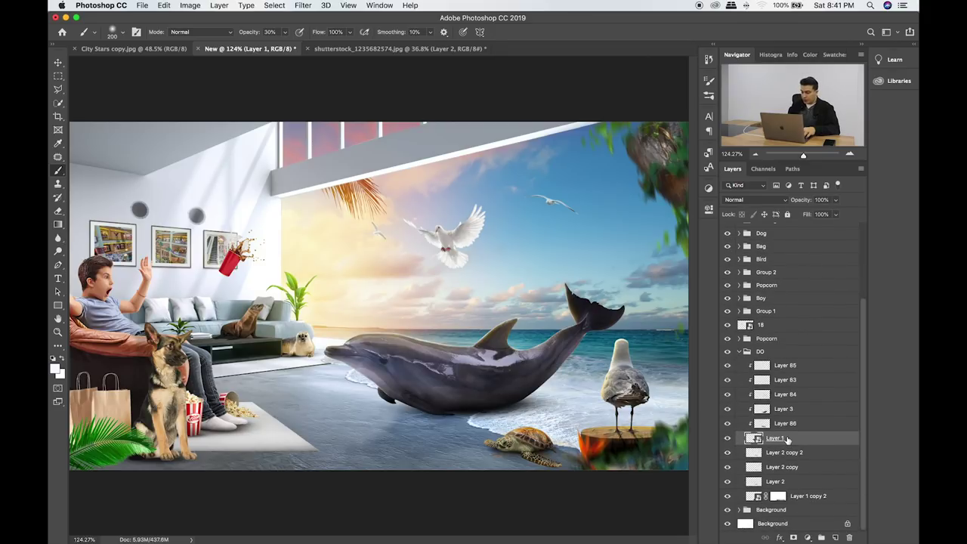
pyautogui.click(807, 370)
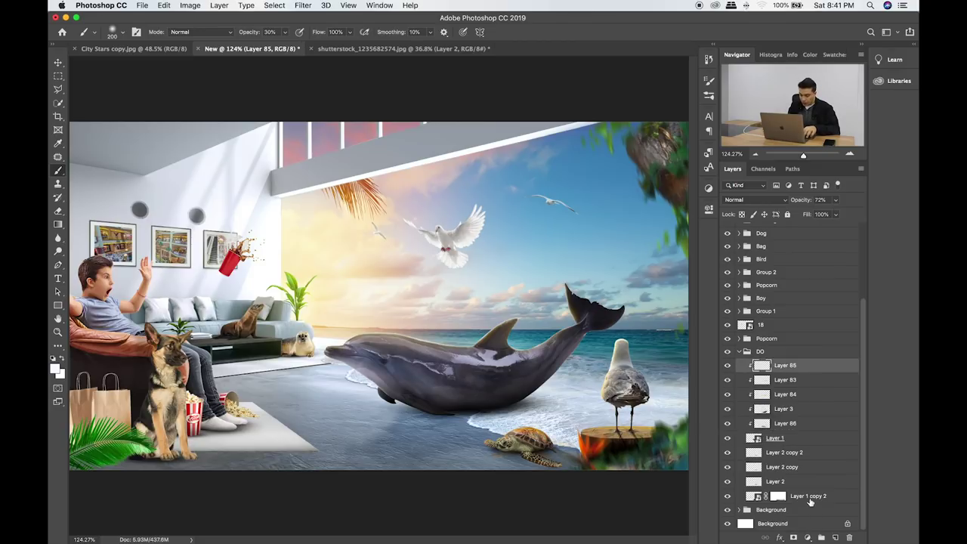
pyautogui.keyDown('shift'); pyautogui.click(810, 499); pyautogui.keyUp('shift')
# Rotate the dolphin layers about 3° and nudge them up and left, then select Layer 1.
pyautogui.hotkey('ctrl', 't')
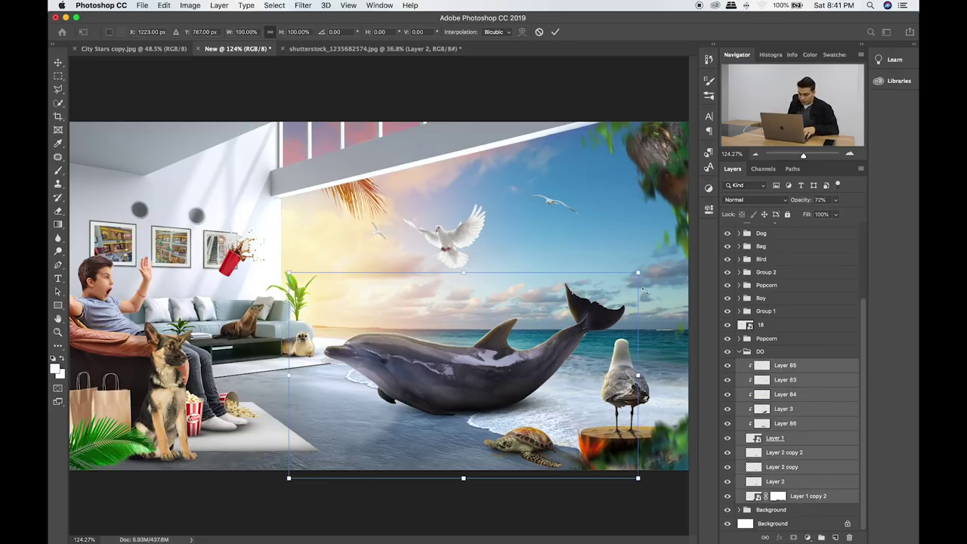
pyautogui.moveTo(647, 264); pyautogui.dragTo(655, 274)
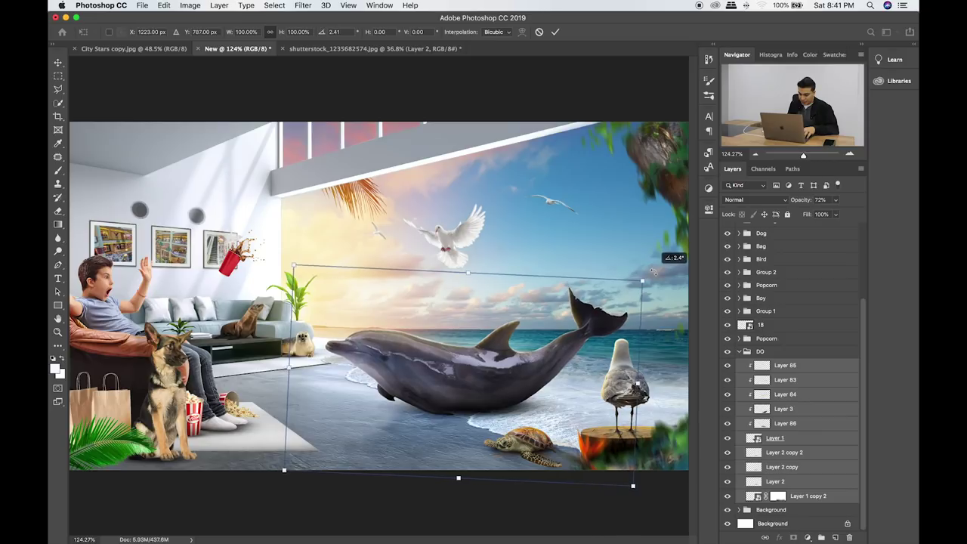
pyautogui.hotkey('shift', 'Left')
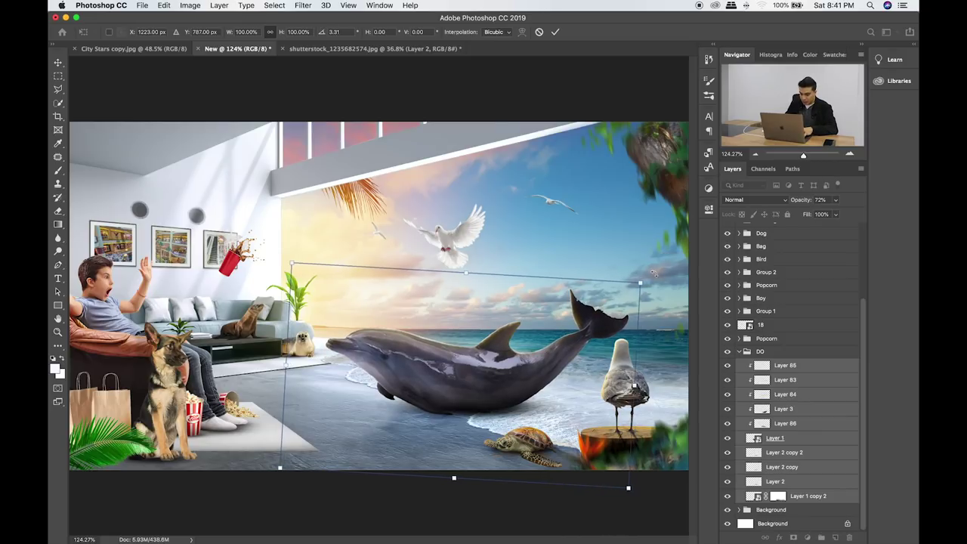
pyautogui.hotkey('shift', 'Up')
pyautogui.hotkey('shift', 'Up')
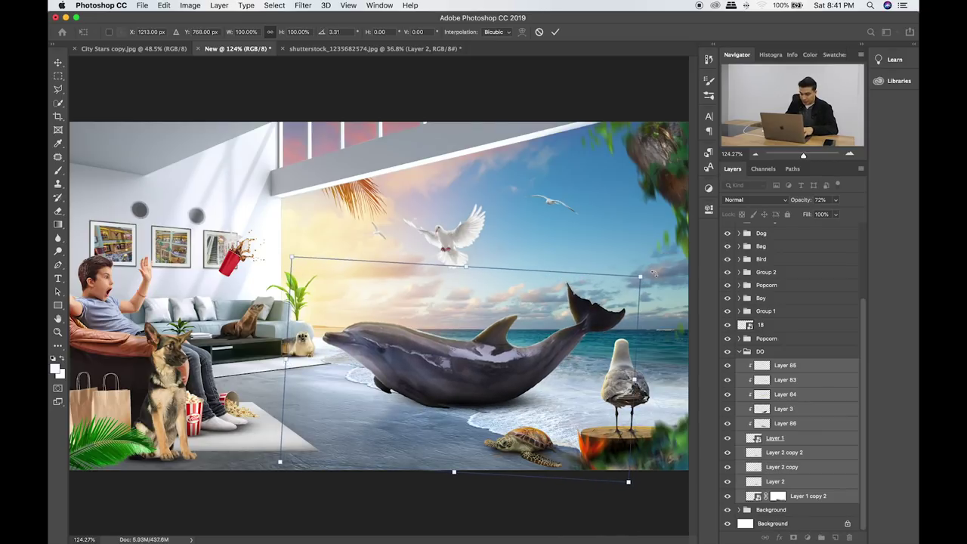
pyautogui.press('Left')
pyautogui.press('Left')
pyautogui.press('Down')
pyautogui.press('Down')
pyautogui.press('Return')
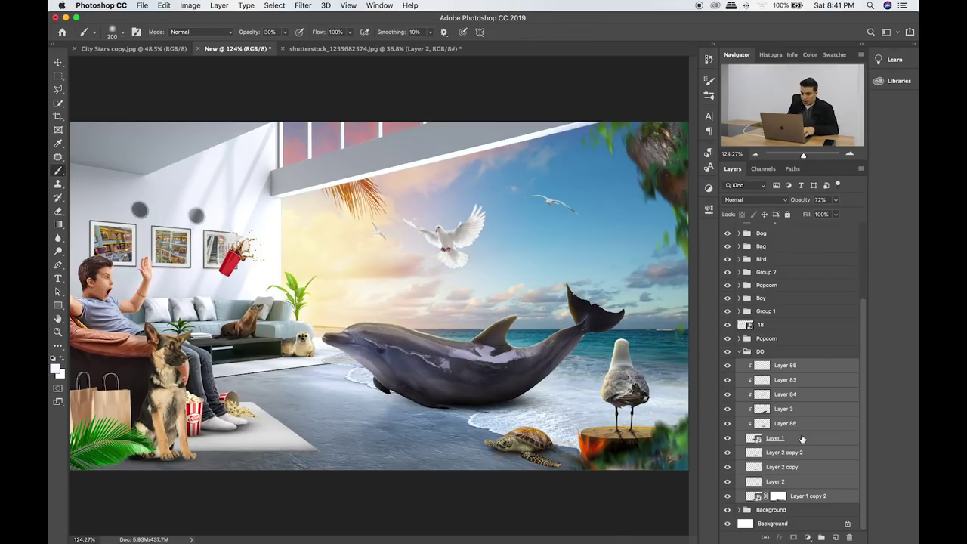
pyautogui.click(802, 439)
pyautogui.click(300, 5)
pyautogui.moveTo(307, 128)
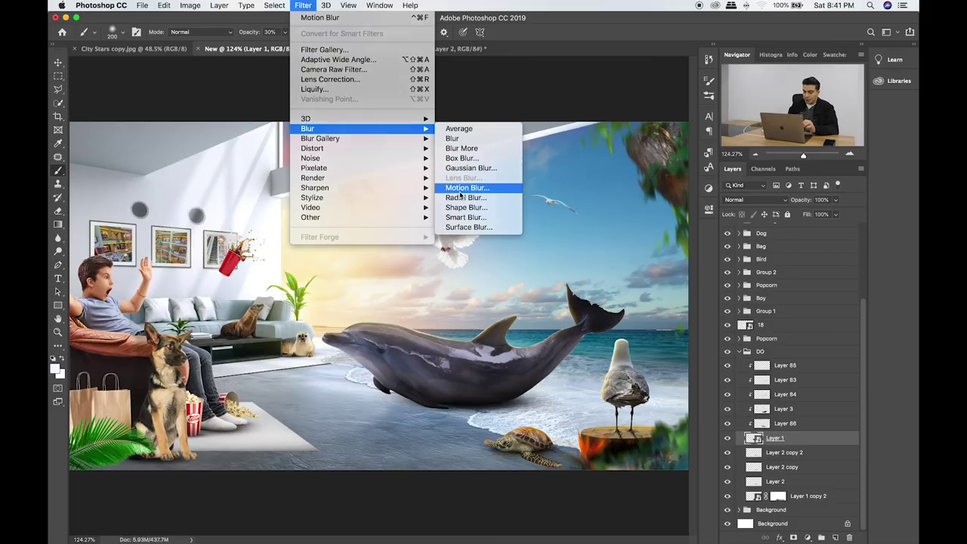
# Give the dolphin on Layer 1 a Motion Blur at -76° angle and 45-pixel distance.
pyautogui.click(462, 188)
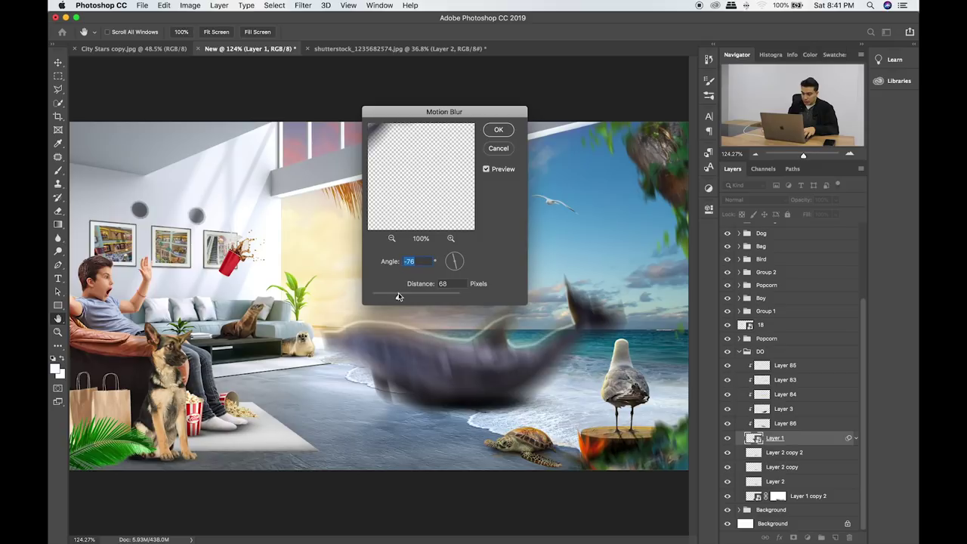
pyautogui.moveTo(397, 296); pyautogui.dragTo(394, 296)
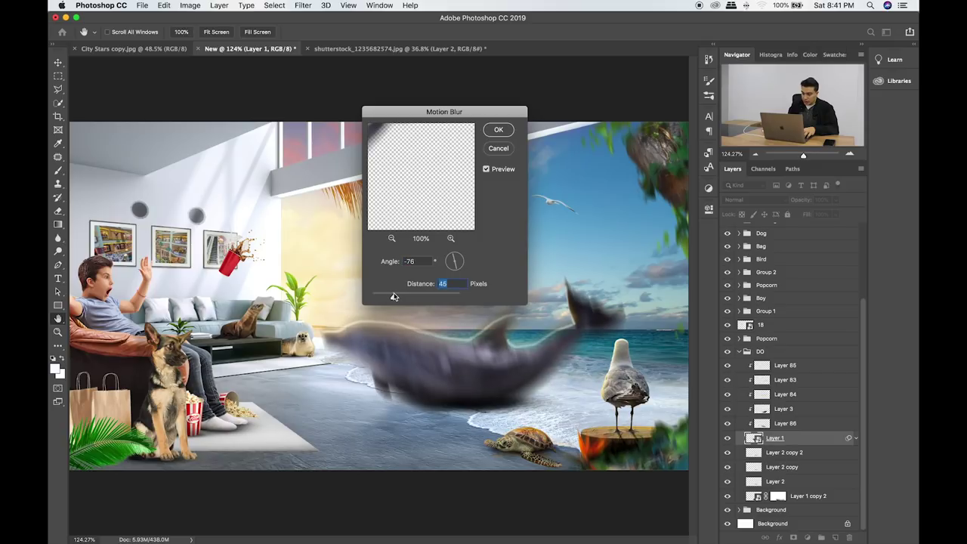
pyautogui.click(499, 130)
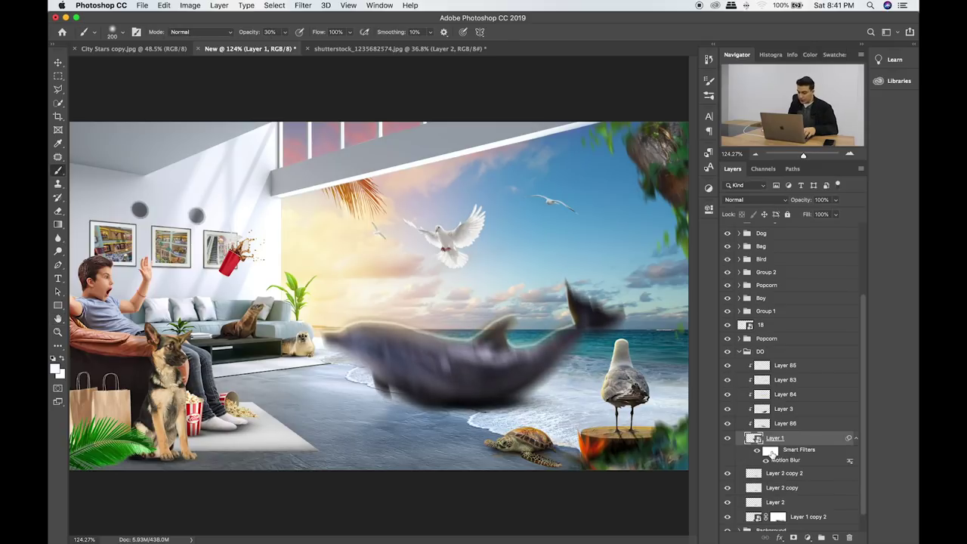
pyautogui.click(770, 451)
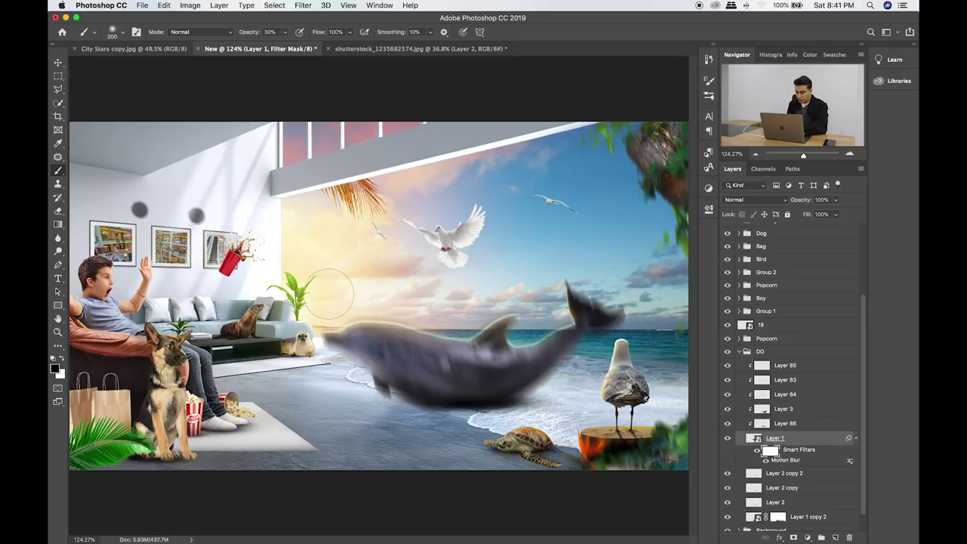
# Paint the blur's filter mask to sharpen the dolphin's head and partly its rear body.
pyautogui.scroll(1, 327, 294)
pyautogui.scroll(1, 343, 303)
pyautogui.scroll(1, 336, 245)
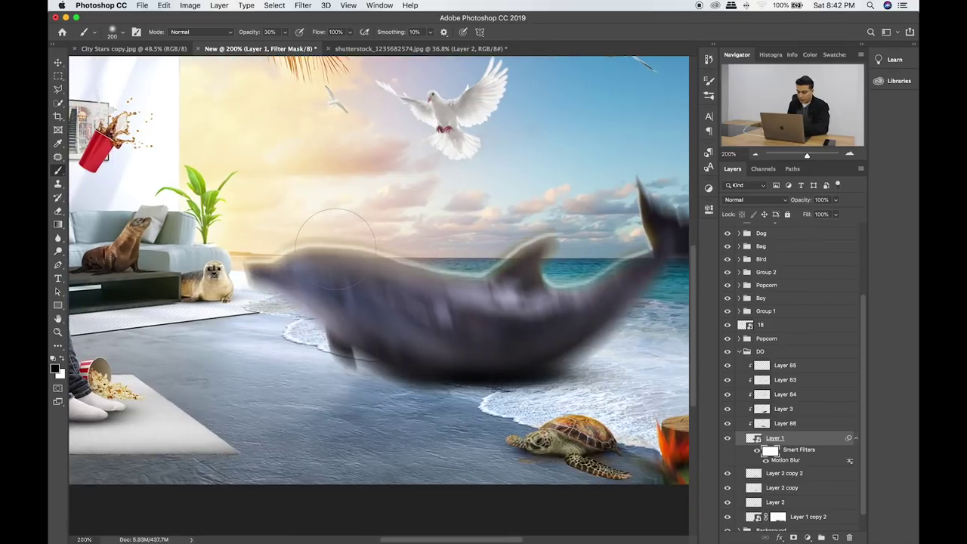
pyautogui.press('0')
pyautogui.moveTo(261, 273)
pyautogui.mouseDown()
pyautogui.moveTo(389, 336)
pyautogui.moveTo(514, 359)
pyautogui.moveTo(544, 333)
pyautogui.moveTo(527, 353)
pyautogui.mouseUp()
pyautogui.press('2')
pyautogui.hscroll(5, 313, 339)
pyautogui.hscroll(2, 302, 345)
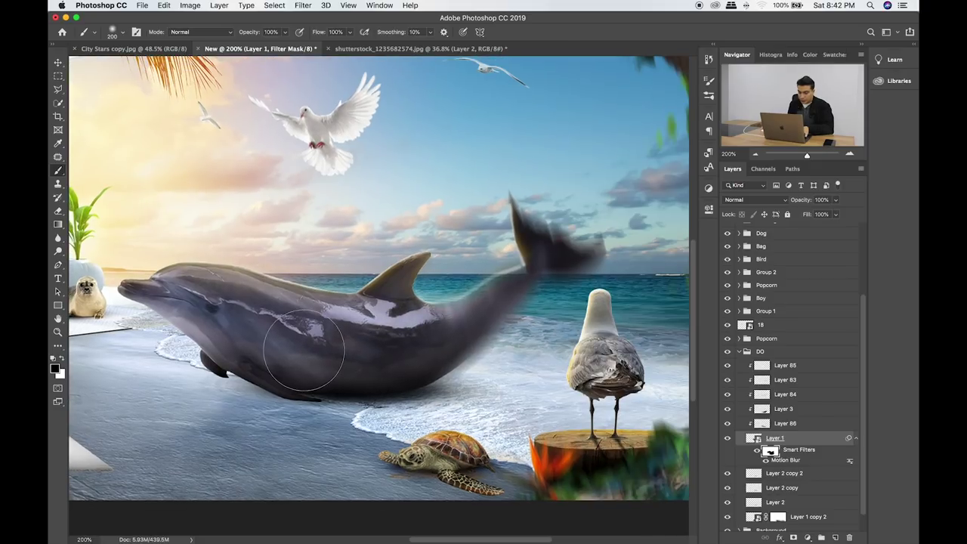
pyautogui.moveTo(420, 339)
pyautogui.mouseDown()
pyautogui.moveTo(484, 302)
pyautogui.moveTo(454, 363)
pyautogui.moveTo(488, 315)
pyautogui.moveTo(454, 349)
pyautogui.moveTo(431, 346)
pyautogui.moveTo(532, 236)
pyautogui.moveTo(457, 304)
pyautogui.moveTo(333, 350)
pyautogui.moveTo(357, 355)
pyautogui.mouseUp()
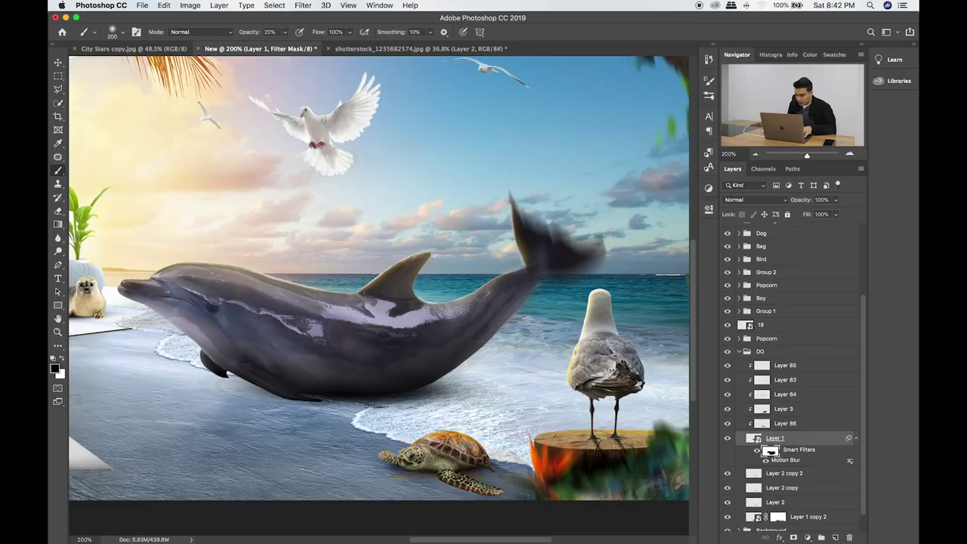
# Reduce the dolphin's tail Motion Blur distance to 23 pixels.
pyautogui.doubleClick(781, 460)
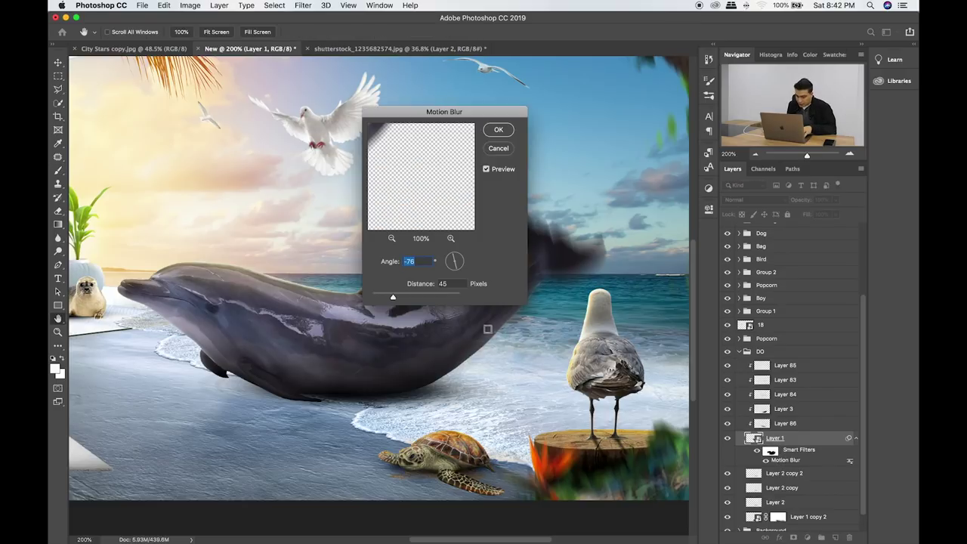
pyautogui.press('Tab')
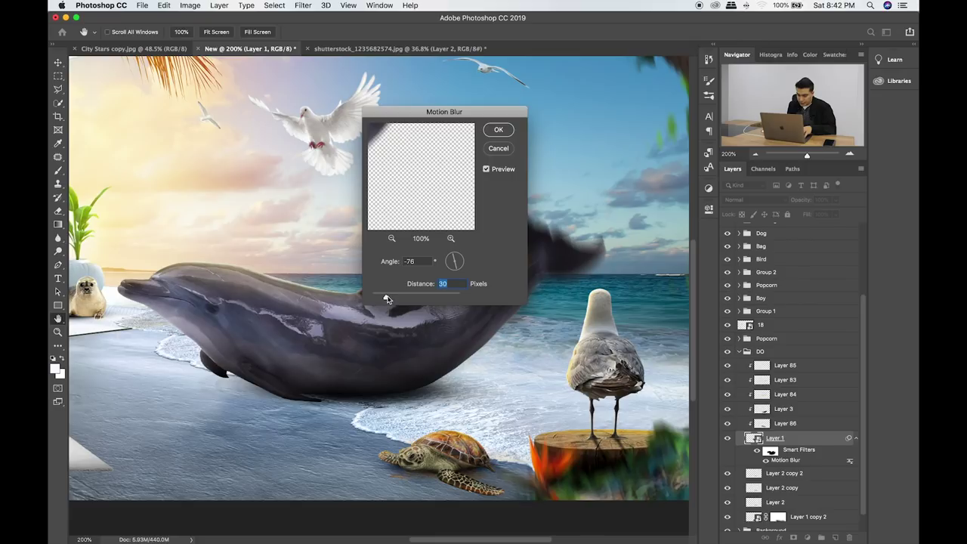
pyautogui.click(498, 131)
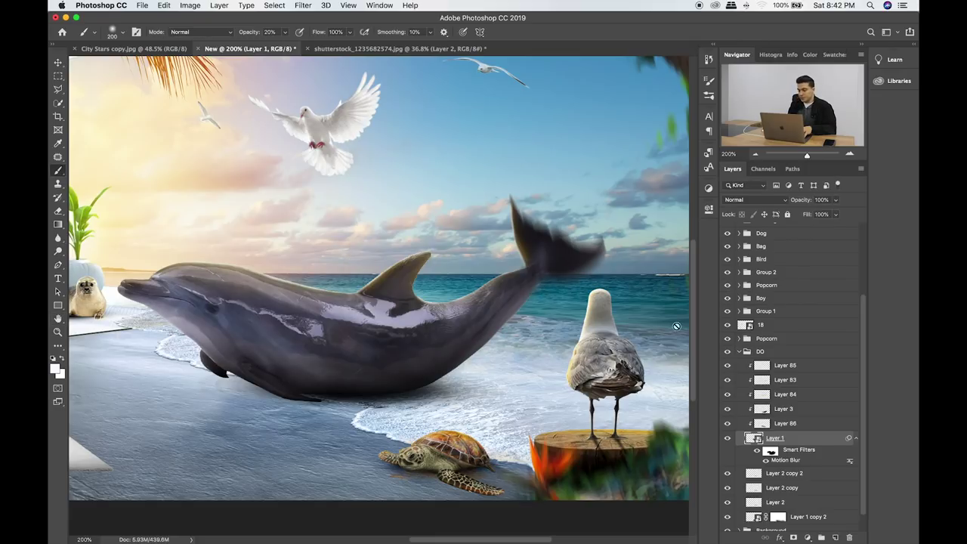
pyautogui.click(770, 450)
pyautogui.press('x')
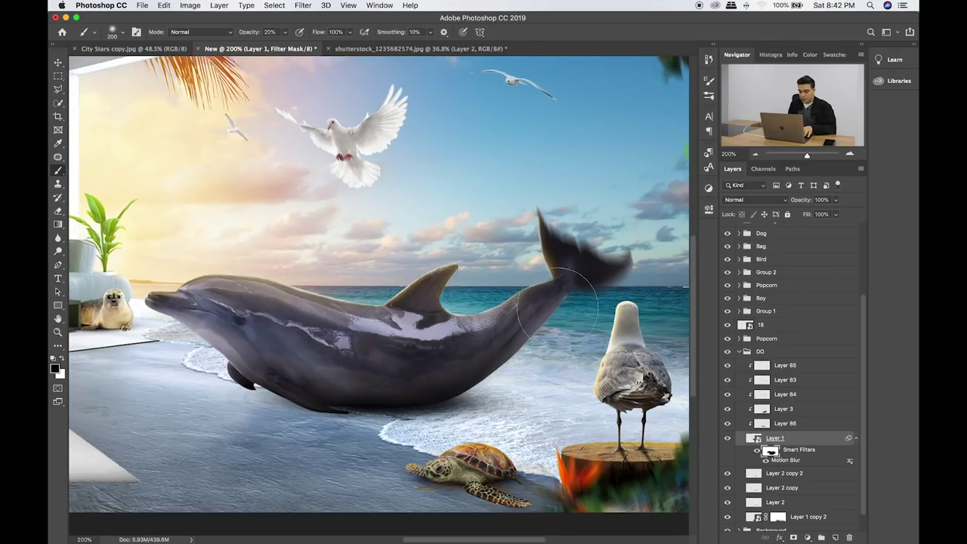
pyautogui.press('x')
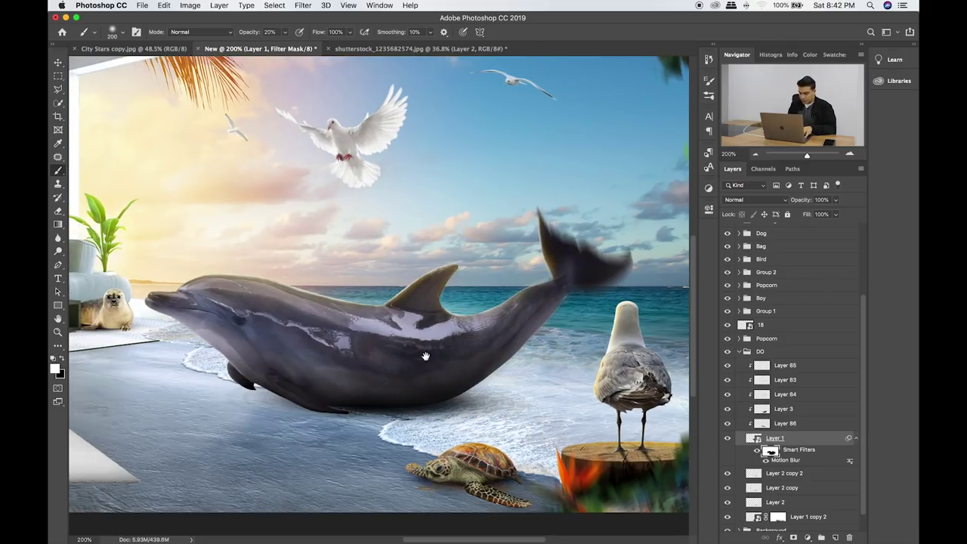
pyautogui.doubleClick(786, 460)
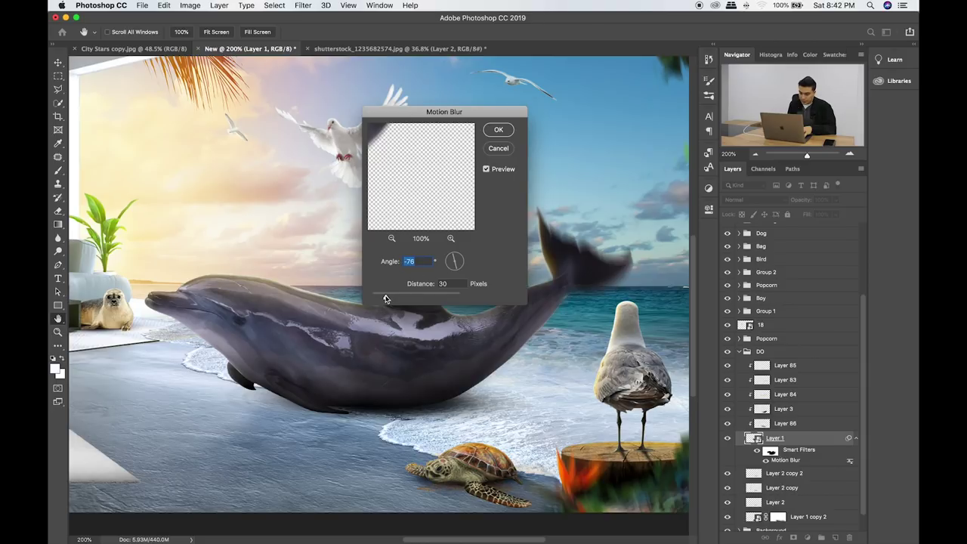
pyautogui.moveTo(384, 300); pyautogui.dragTo(382, 300)
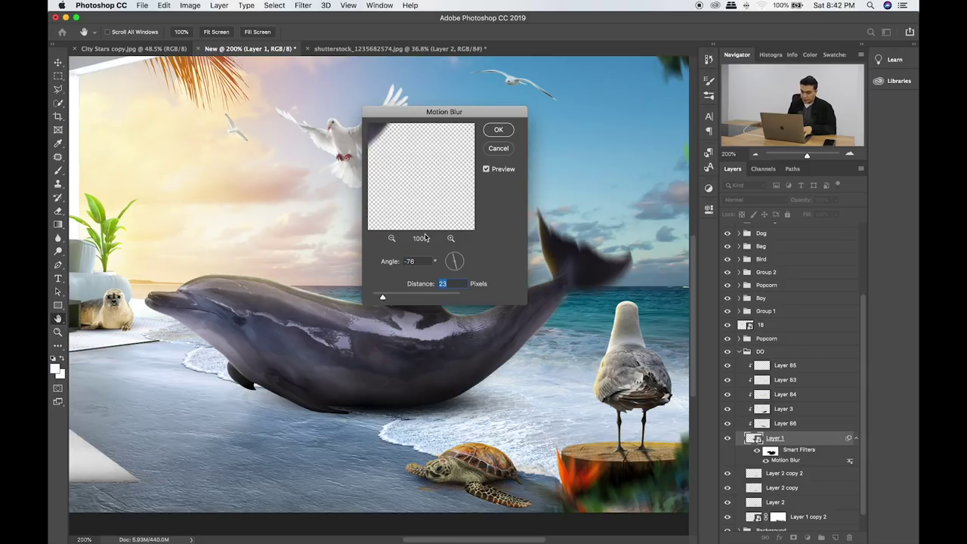
pyautogui.click(492, 133)
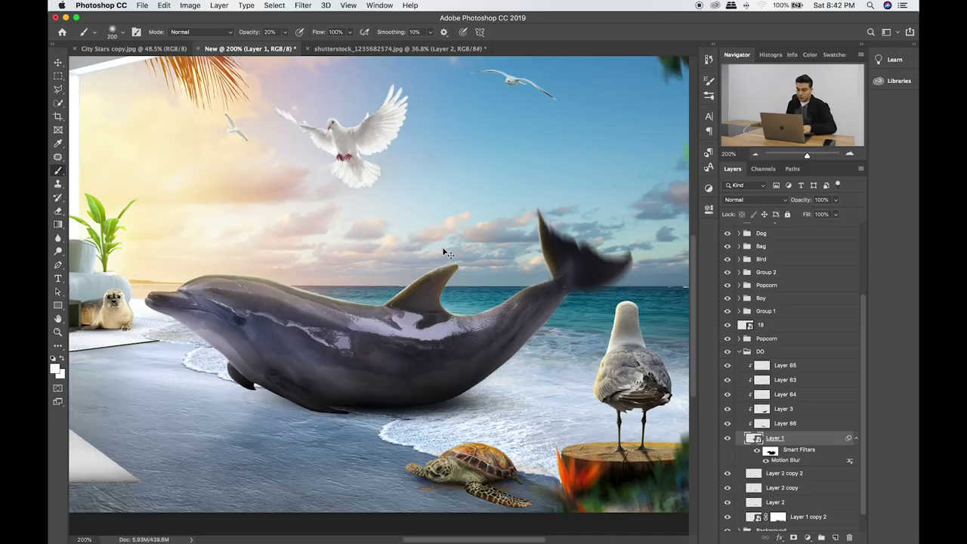
pyautogui.press('super+0')
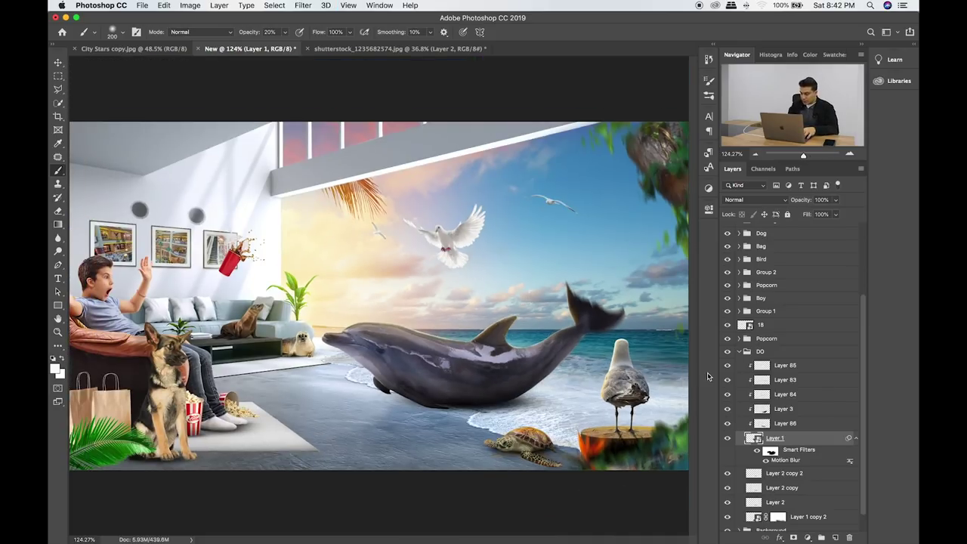
# Blur the bottom-left palm-leaf layer with a -76° Motion Blur smart filter.
pyautogui.scroll(5, 759, 252)
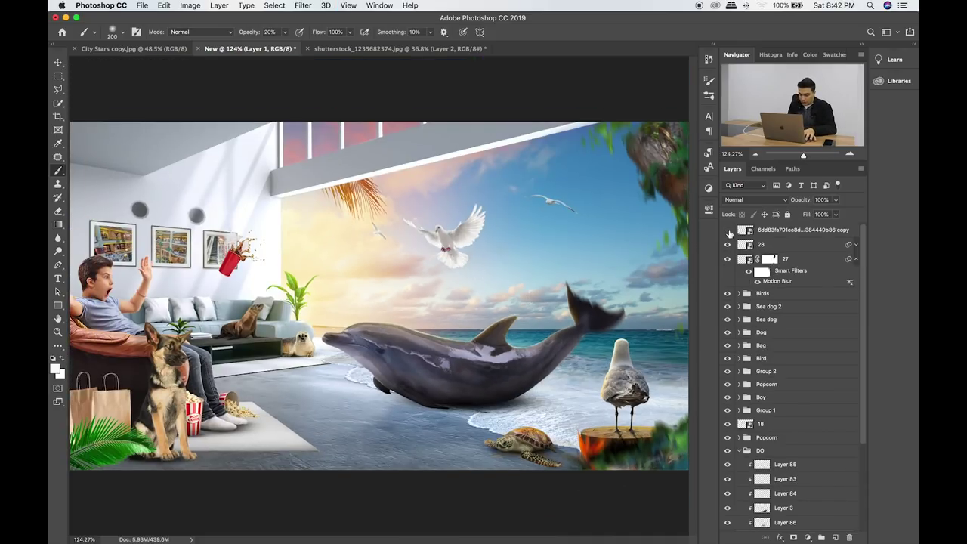
pyautogui.doubleClick(846, 231)
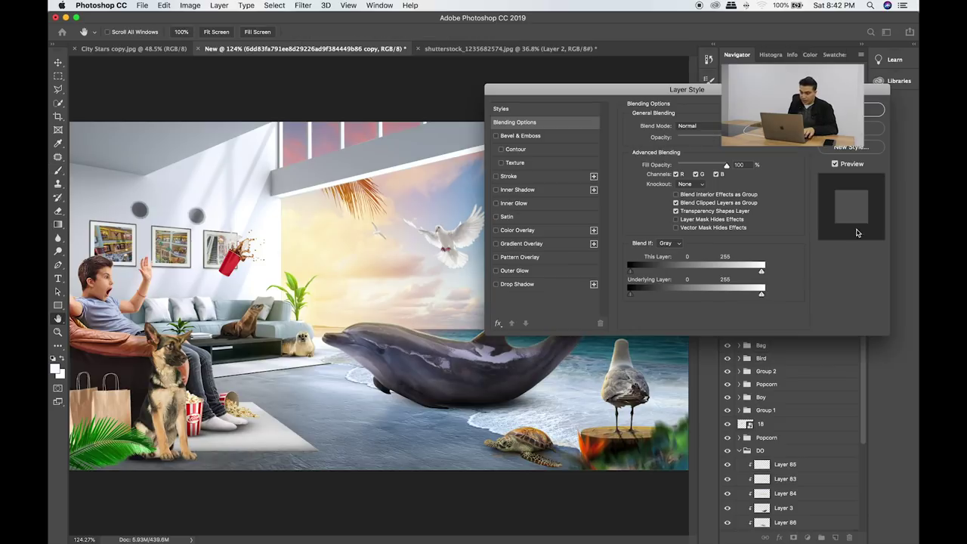
pyautogui.press('Escape')
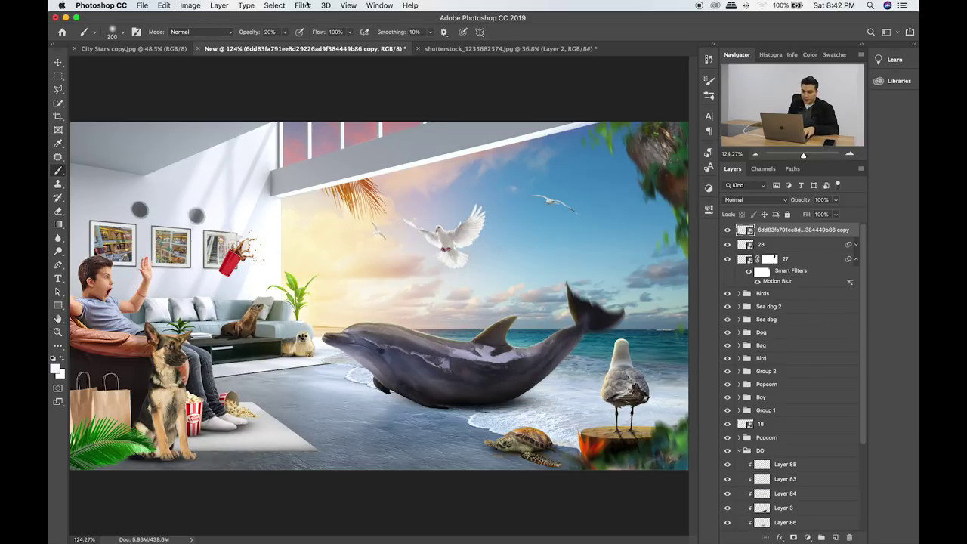
pyautogui.click(303, 5)
pyautogui.moveTo(308, 129)
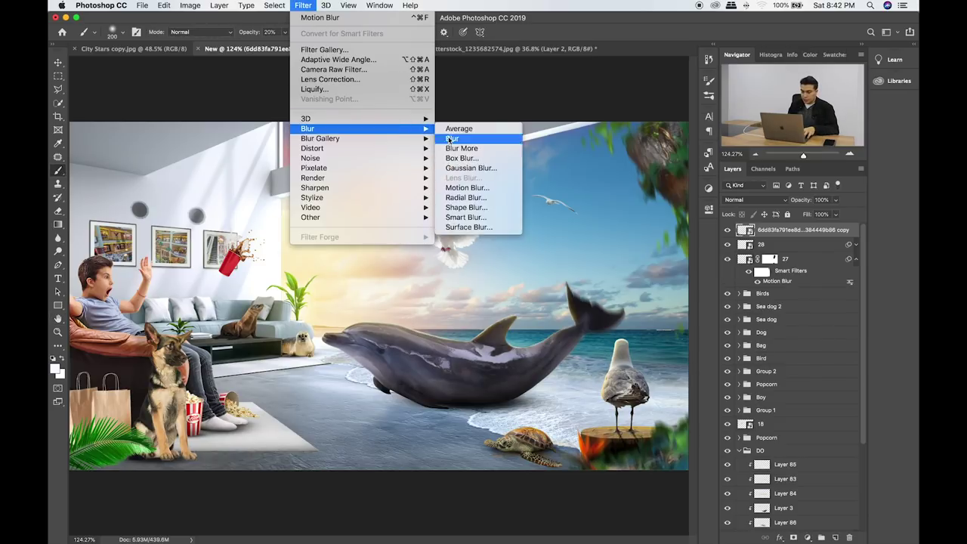
pyautogui.click(477, 194)
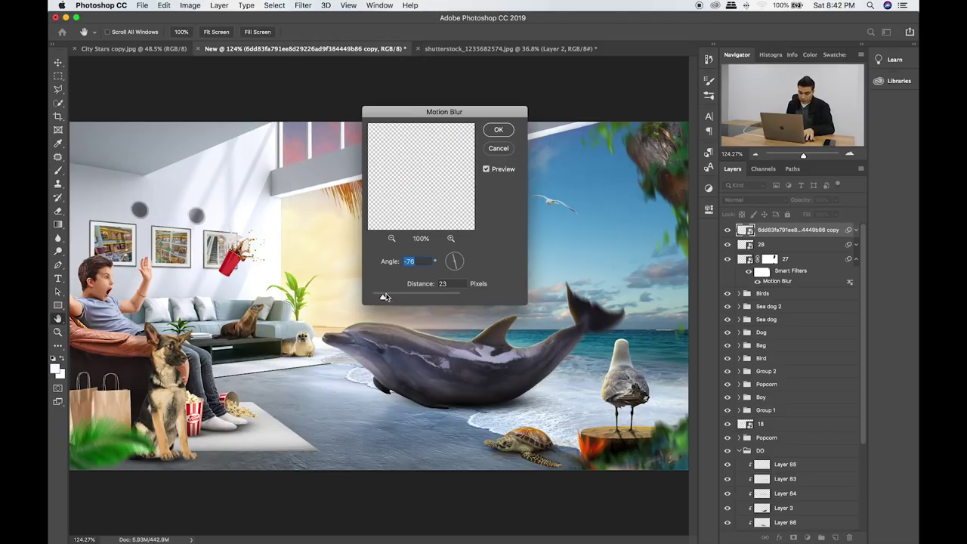
pyautogui.press('Tab')
pyautogui.click(504, 130)
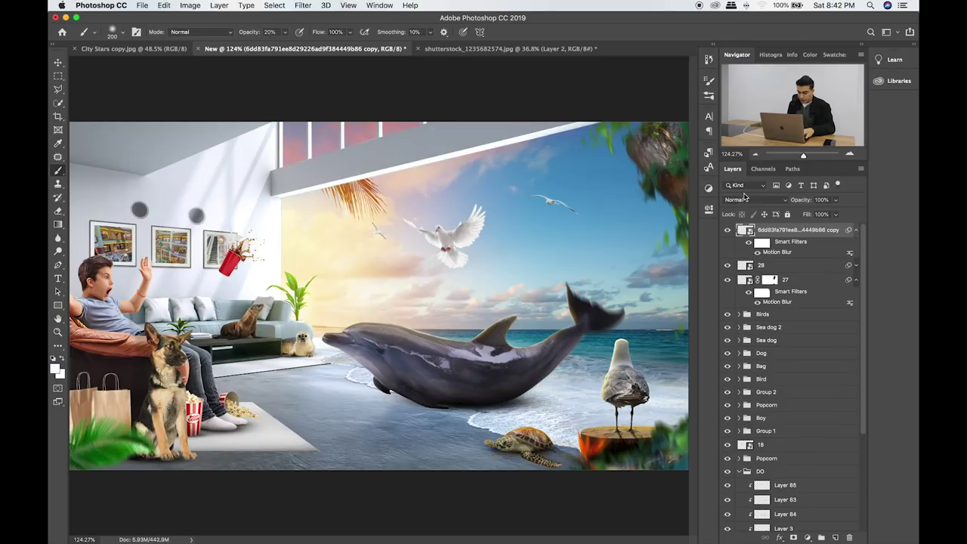
# Recolour the palm leaves with Hue/Saturation: hue -32, saturation -13, lightness -14.
pyautogui.hotkey('ctrl', 'u')
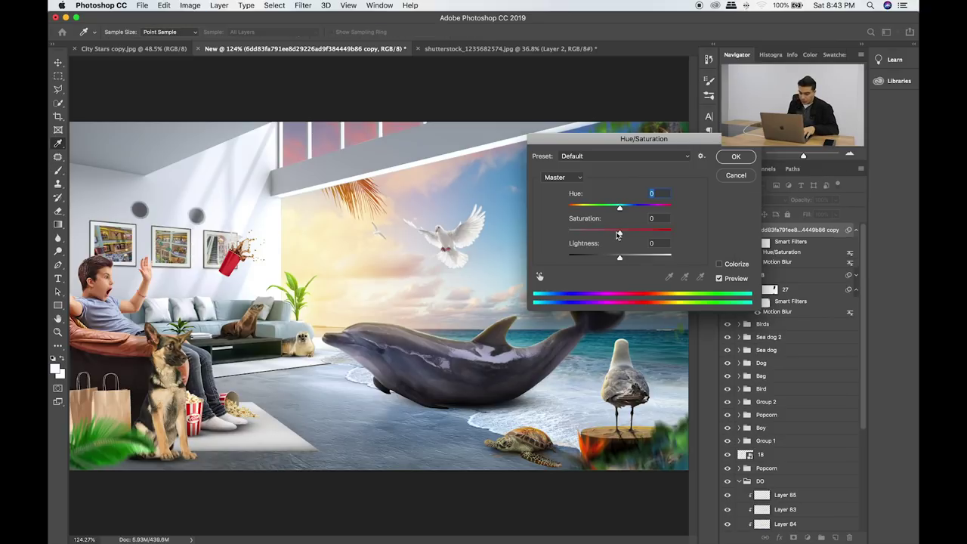
pyautogui.moveTo(617, 233); pyautogui.dragTo(613, 259)
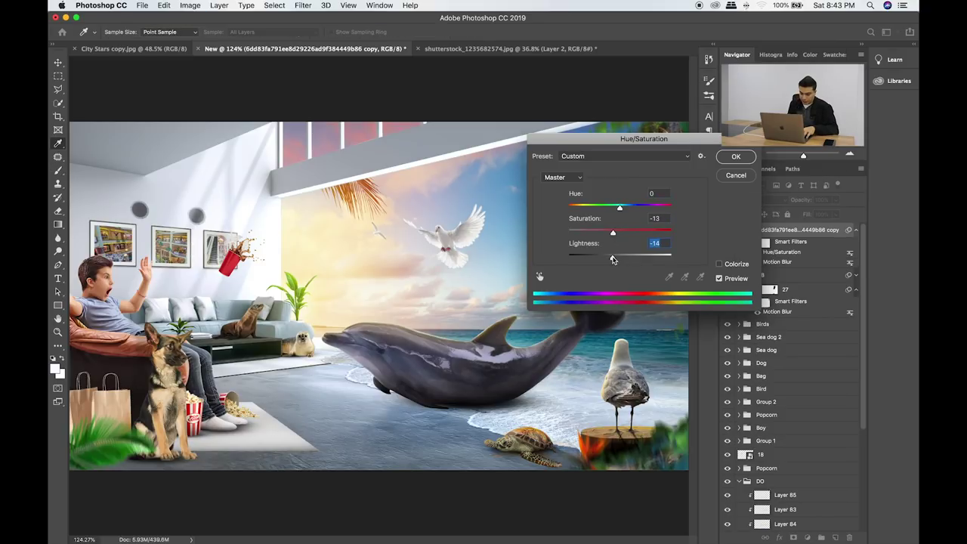
pyautogui.moveTo(611, 211); pyautogui.dragTo(603, 211)
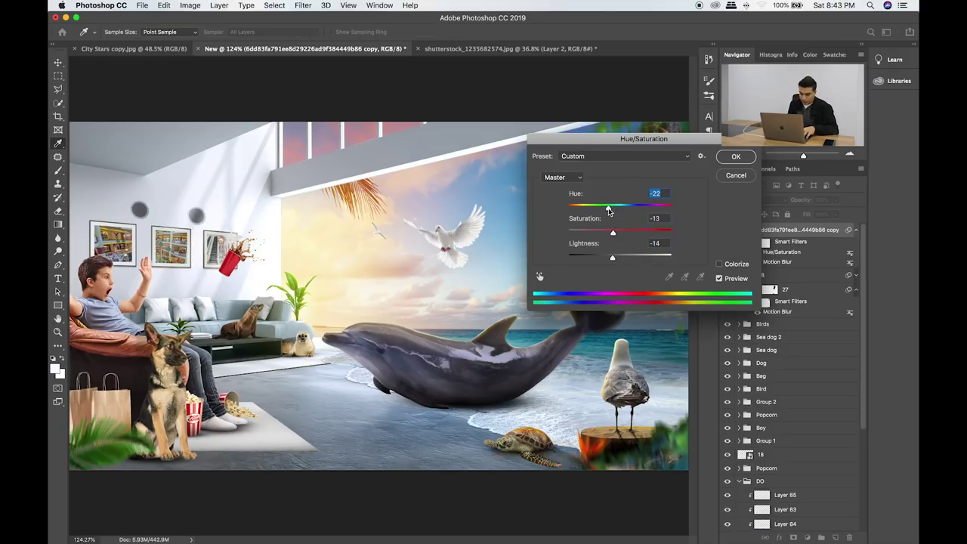
pyautogui.click(739, 159)
pyautogui.hotkey('ctrl', 't')
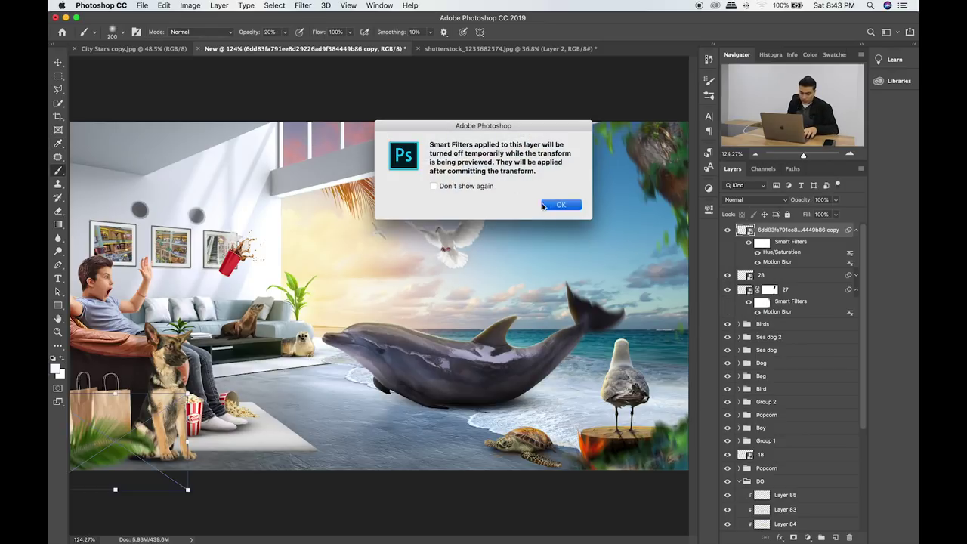
# Enlarge the blurred palm leaves over the dog and commit the transform.
pyautogui.click(559, 204)
pyautogui.moveTo(187, 393); pyautogui.dragTo(325, 227)
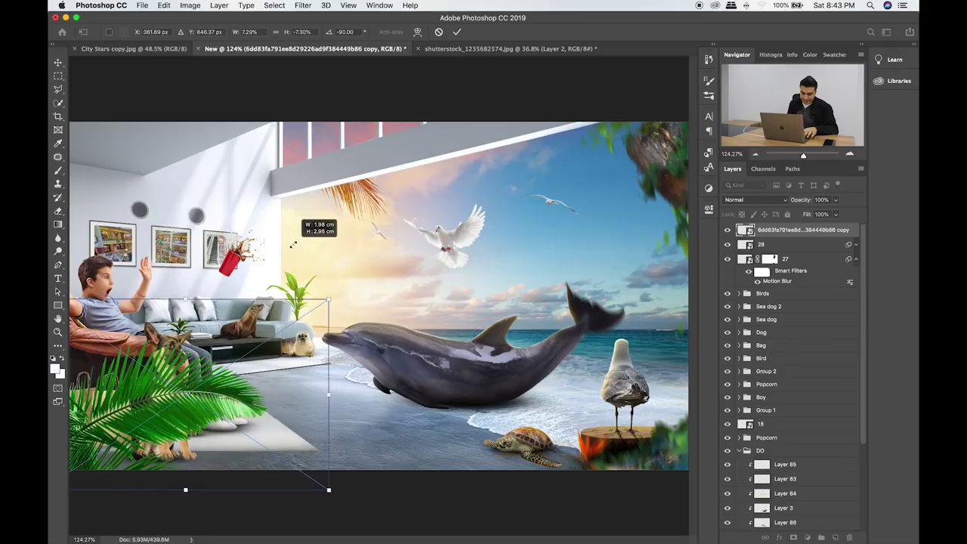
pyautogui.press('Return')
pyautogui.press('b')
# Rotate the palm leaves to about -107° and tuck them into the bottom-left corner.
pyautogui.hotkey('ctrl', 't')
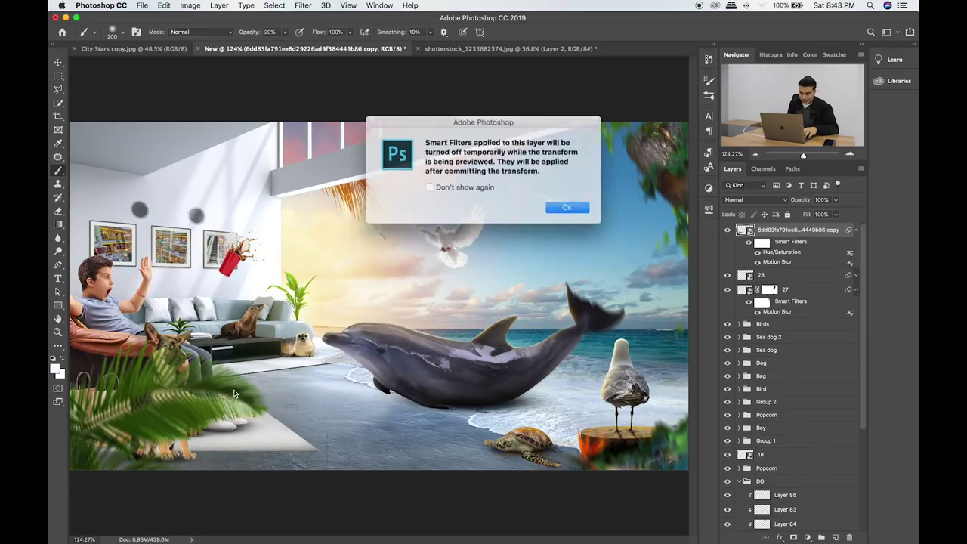
pyautogui.click(569, 207)
pyautogui.moveTo(334, 287); pyautogui.dragTo(322, 246)
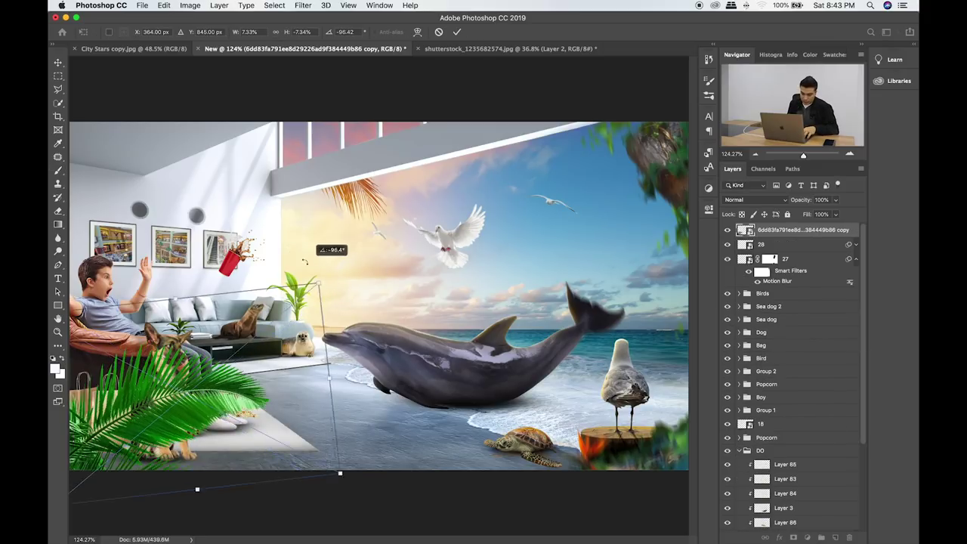
pyautogui.moveTo(148, 431); pyautogui.dragTo(168, 445)
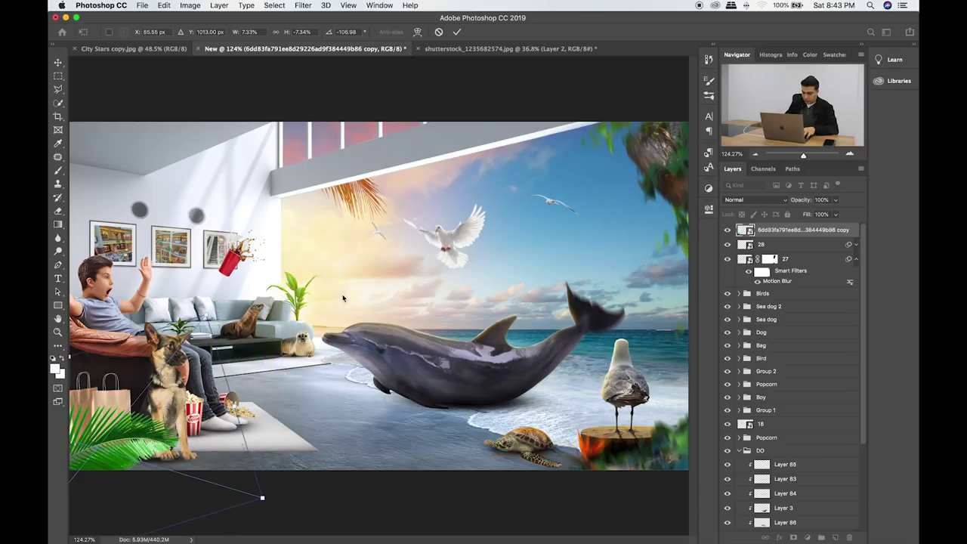
pyautogui.press('Return')
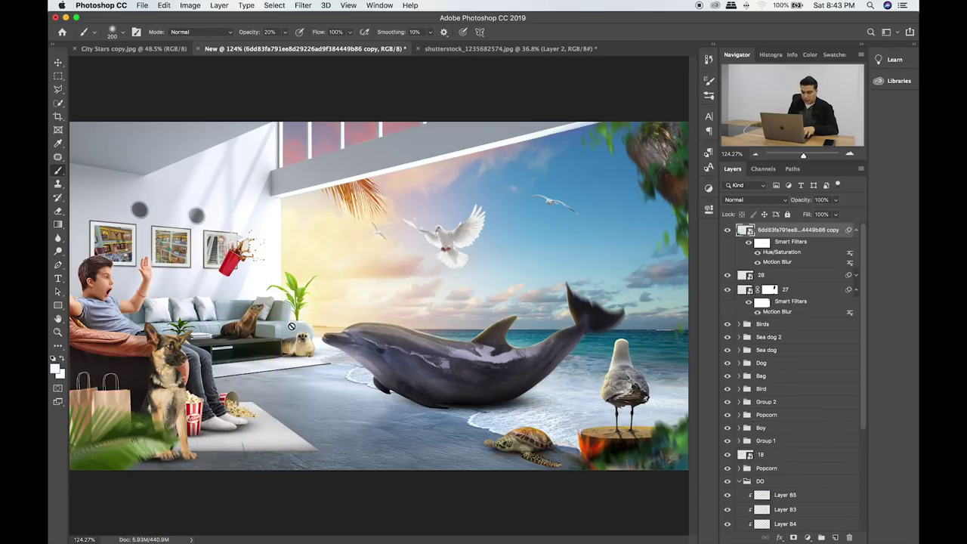
pyautogui.press('v')
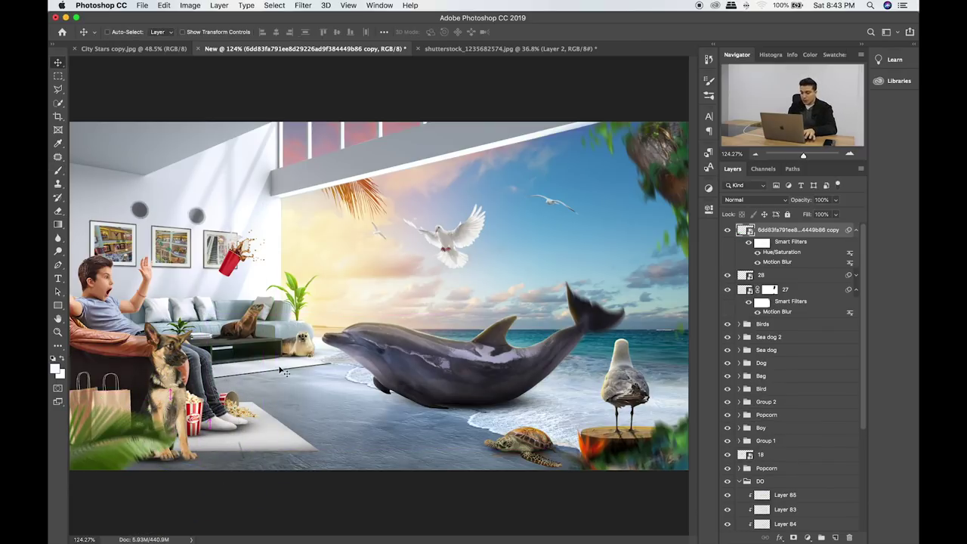
# At 200% zoom, collapse the DO group and select layer 5 in the expanded Boy group.
pyautogui.press('super+plus')
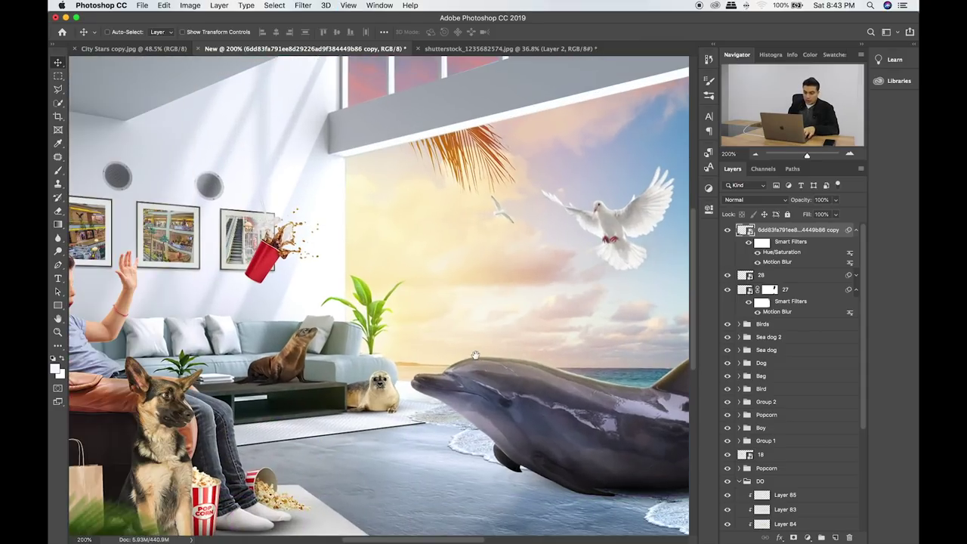
pyautogui.moveTo(353, 337); pyautogui.dragTo(572, 333)
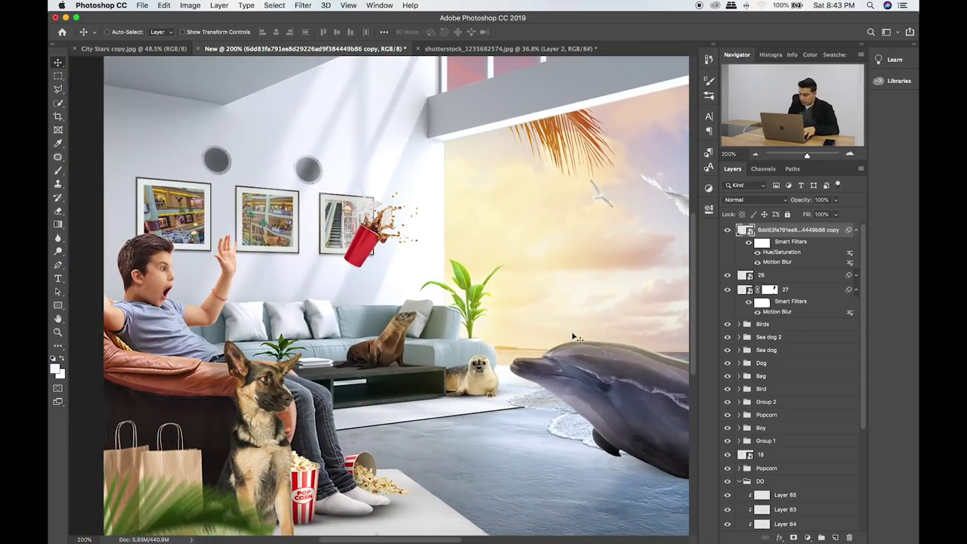
pyautogui.click(740, 481)
pyautogui.click(739, 428)
pyautogui.scroll(-2, 785, 450)
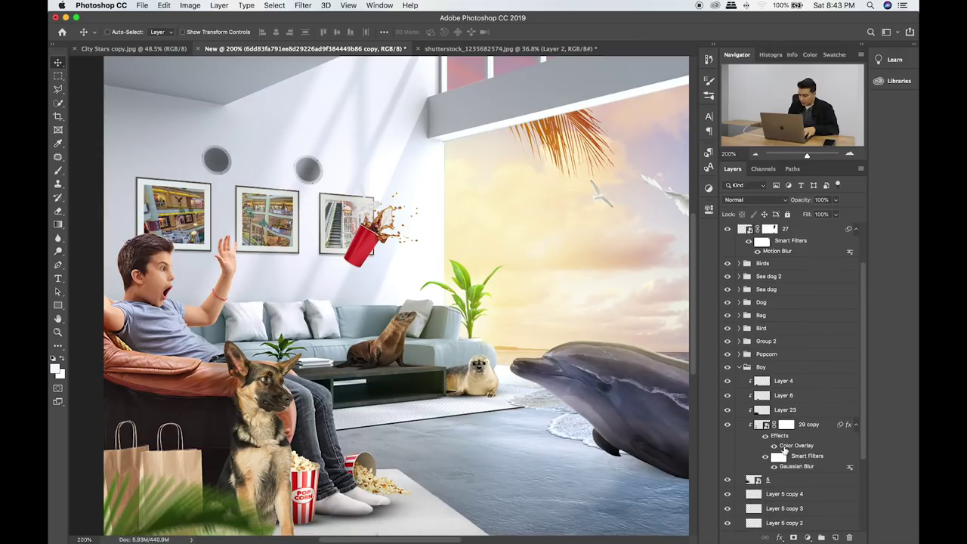
pyautogui.click(789, 480)
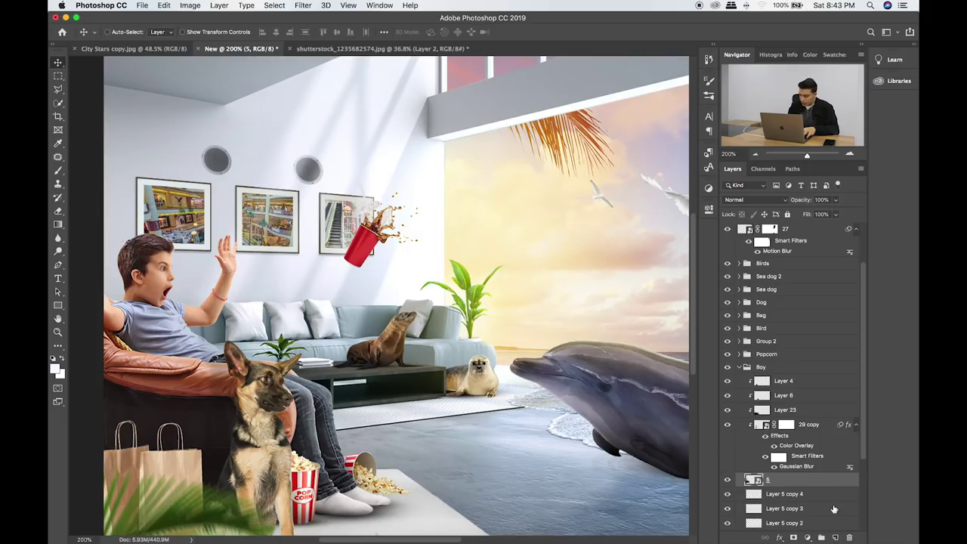
# On a new layer, paint black (000000) over the armchair behind the boy with a size-100 brush.
pyautogui.click(835, 538)
pyautogui.press('b')
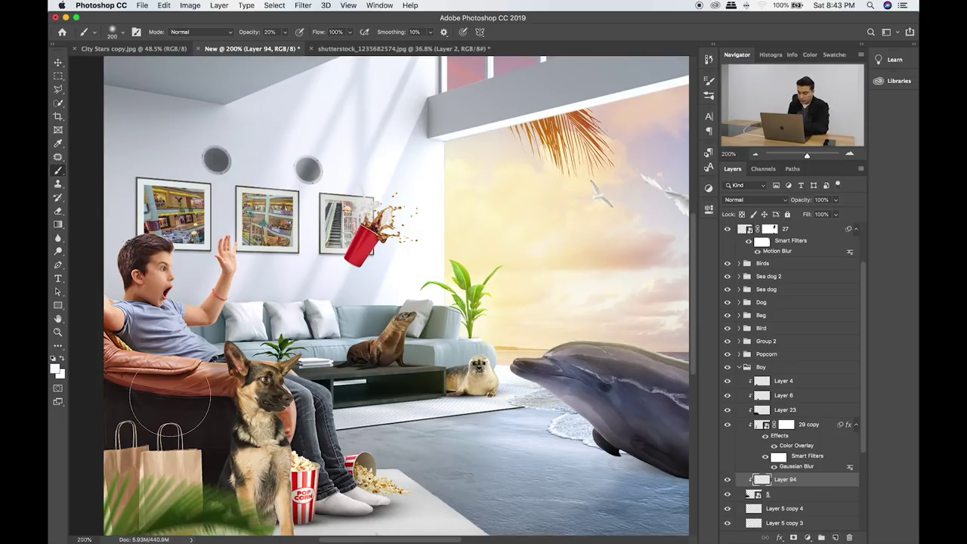
pyautogui.press('[')
pyautogui.press('[')
pyautogui.press('[')
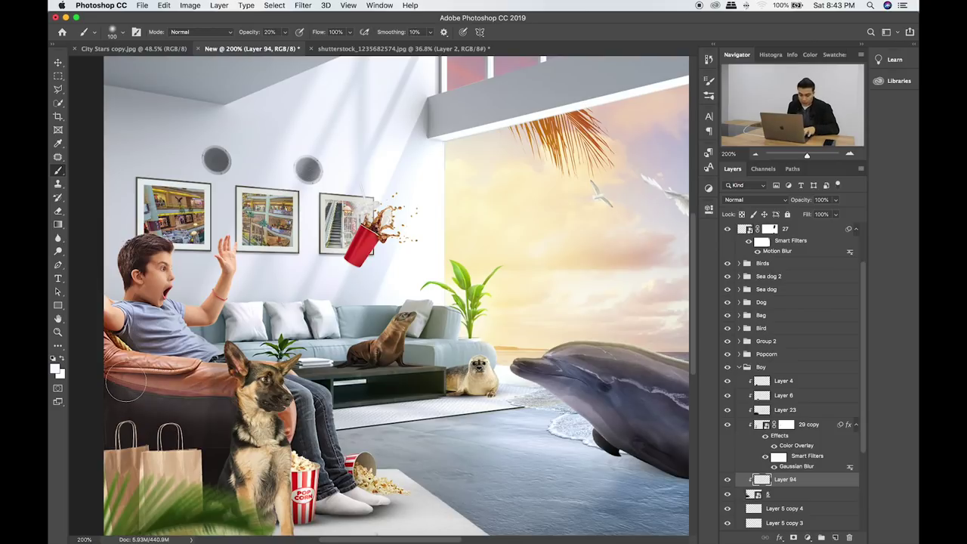
pyautogui.click(55, 369)
pyautogui.write('000000')
pyautogui.press('Return')
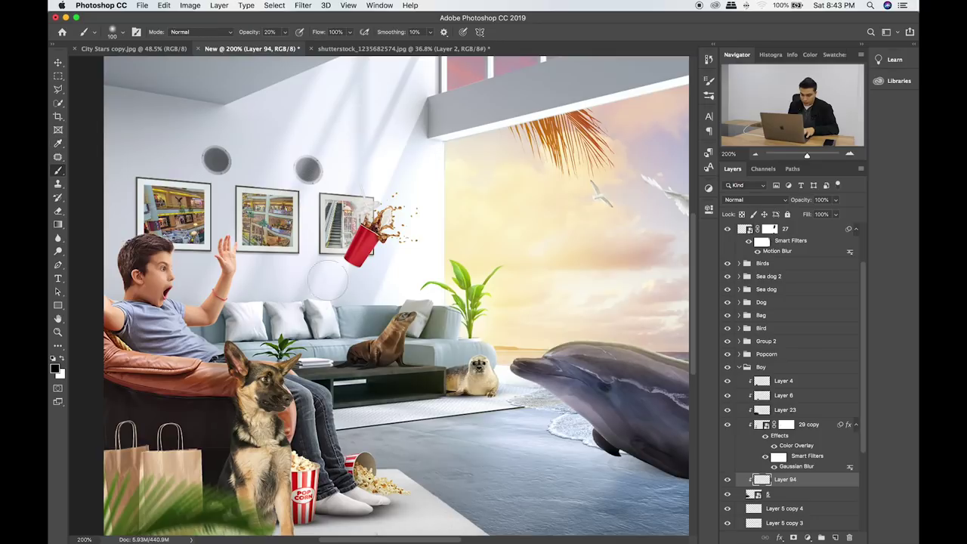
pyautogui.moveTo(90, 365); pyautogui.dragTo(234, 385)
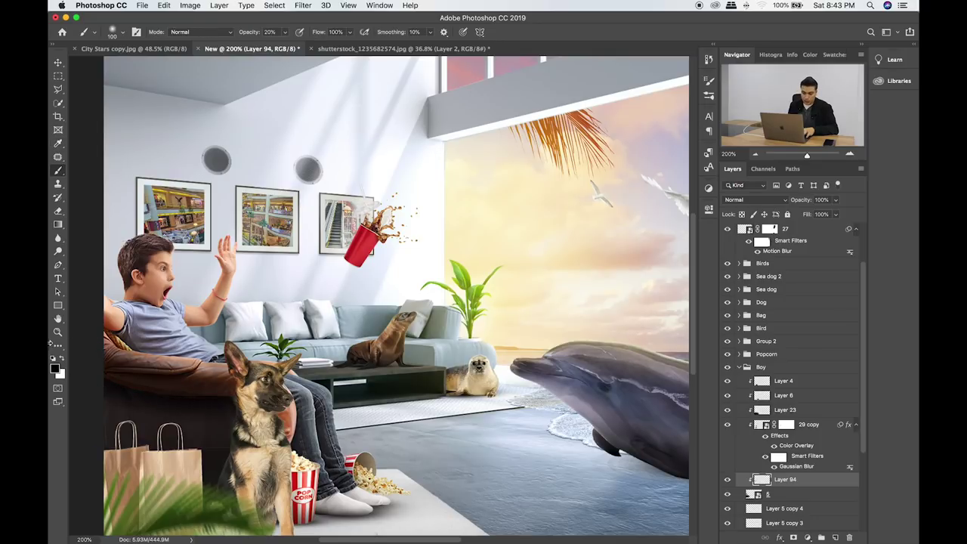
pyautogui.moveTo(101, 373)
pyautogui.mouseDown()
pyautogui.moveTo(180, 438)
pyautogui.moveTo(108, 396)
pyautogui.mouseUp()
# Set the armchair shadow layer's blend mode to Soft Light.
pyautogui.press('v')
pyautogui.hotkey('shift', '+')
pyautogui.hotkey('shift', '+')
pyautogui.hotkey('shift', '+')
pyautogui.hotkey('shift', '+')
pyautogui.hotkey('shift', '+')
pyautogui.hotkey('shift', '+')
pyautogui.hotkey('shift', '+')
pyautogui.hotkey('shift', '+')
pyautogui.hotkey('shift', '+')
pyautogui.hotkey('shift', '+')
pyautogui.hotkey('shift', '+')
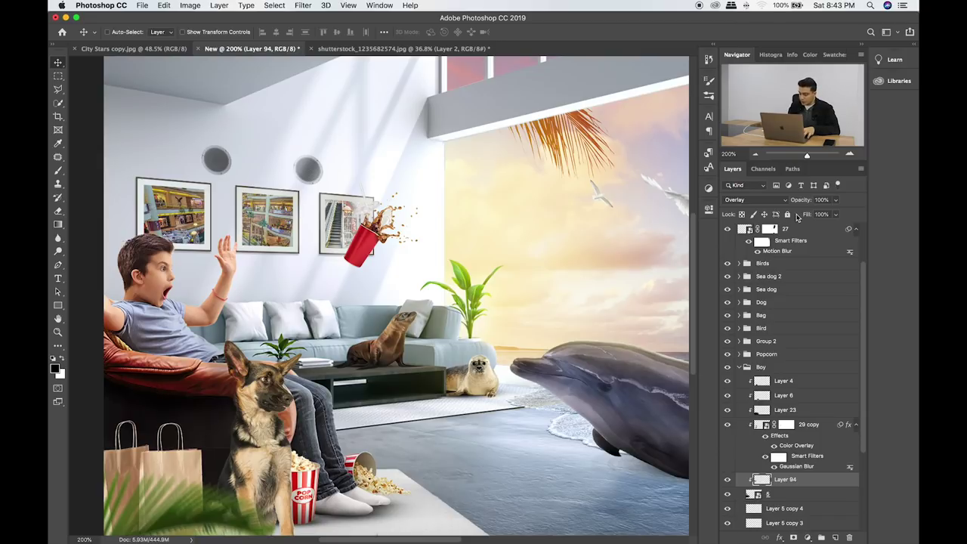
pyautogui.hotkey('shift', '+')
pyautogui.hotkey('shift', '+')
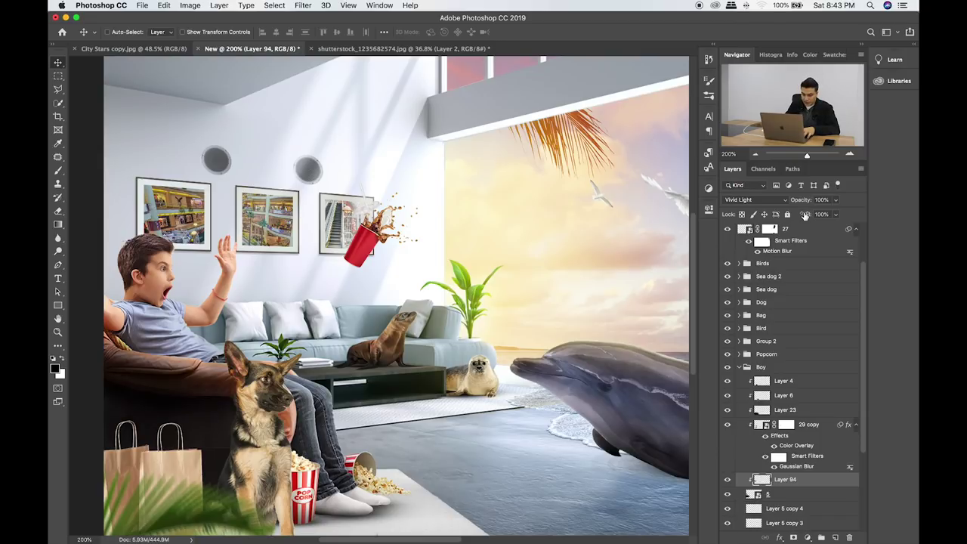
pyautogui.hotkey('shift', '+')
pyautogui.hotkey('shift', '-')
pyautogui.hotkey('shift', '-')
pyautogui.hotkey('shift', '-')
pyautogui.hotkey('shift', '-')
pyautogui.hotkey('shift', '-')
pyautogui.hotkey('shift', '-')
pyautogui.hotkey('shift', '-')
pyautogui.hotkey('shift', '-')
pyautogui.hotkey('shift', '+')
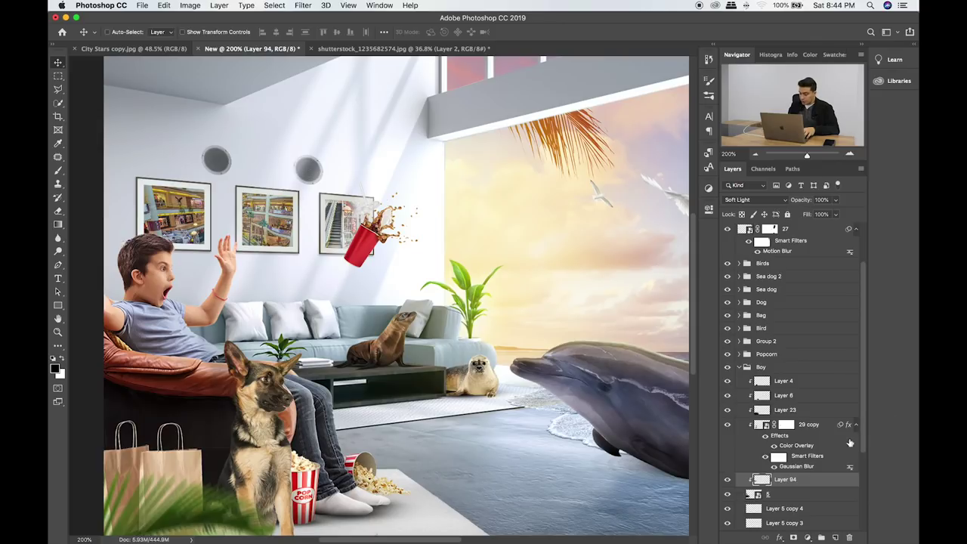
pyautogui.click(806, 384)
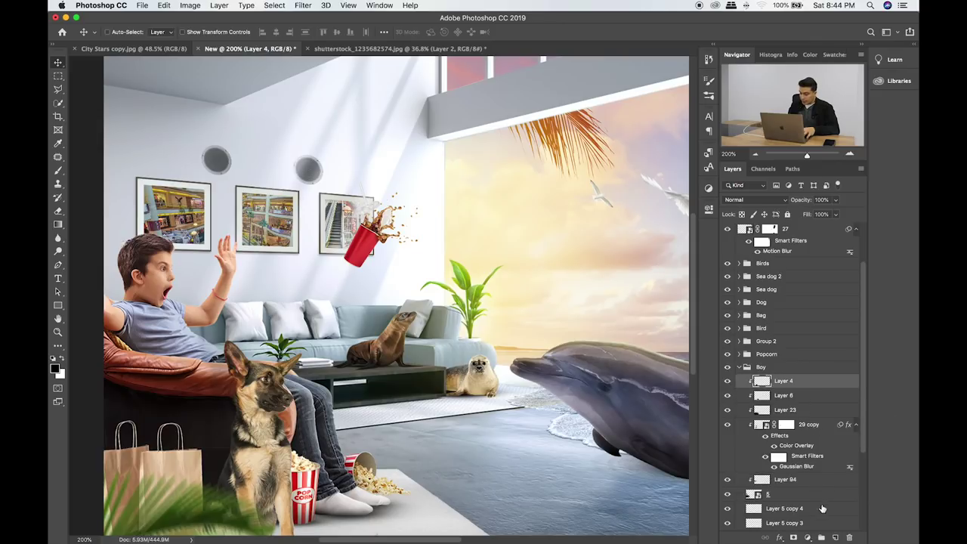
# On a new layer above Layer 4, brush saturated orange around the boy's head and raised hand.
pyautogui.click(835, 537)
pyautogui.press('b')
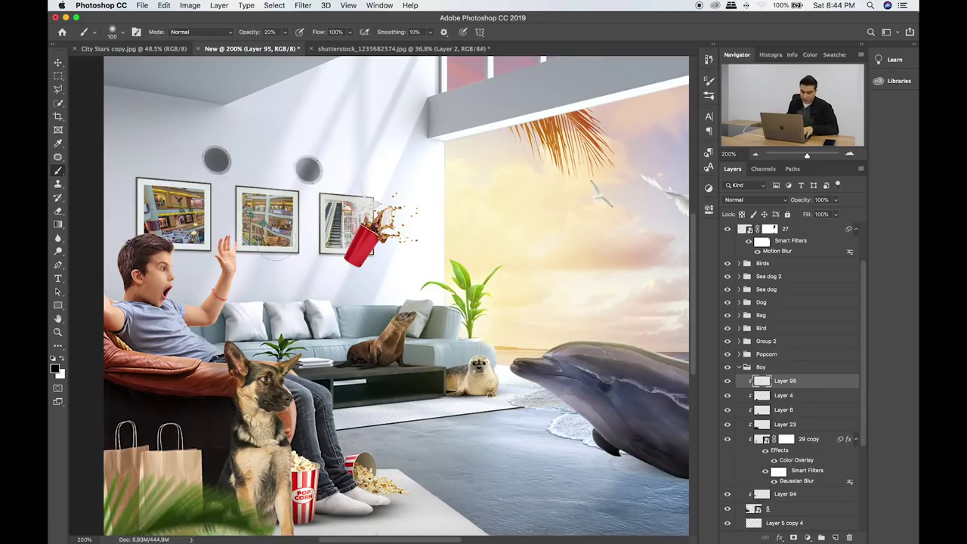
pyautogui.click(56, 369)
pyautogui.moveTo(493, 283); pyautogui.dragTo(493, 310)
pyautogui.click(470, 202)
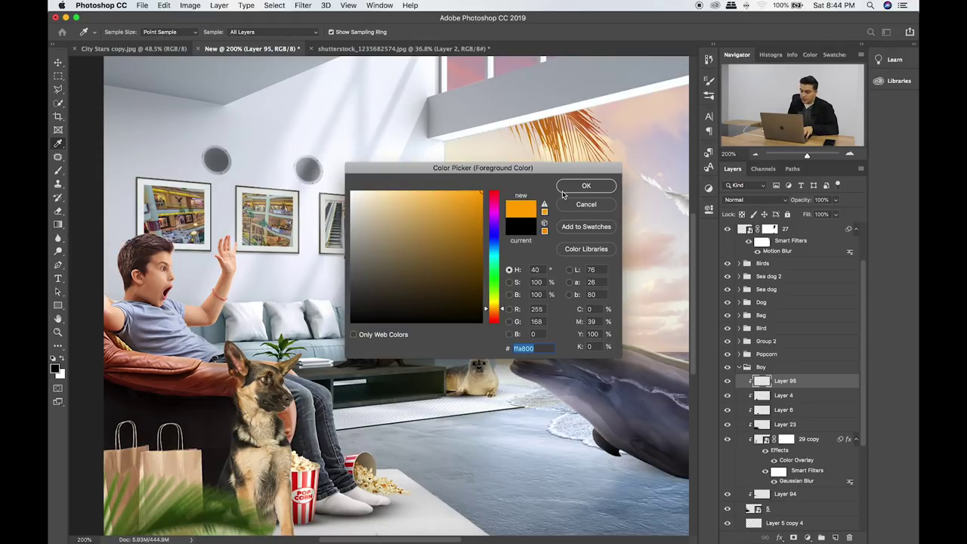
pyautogui.click(586, 185)
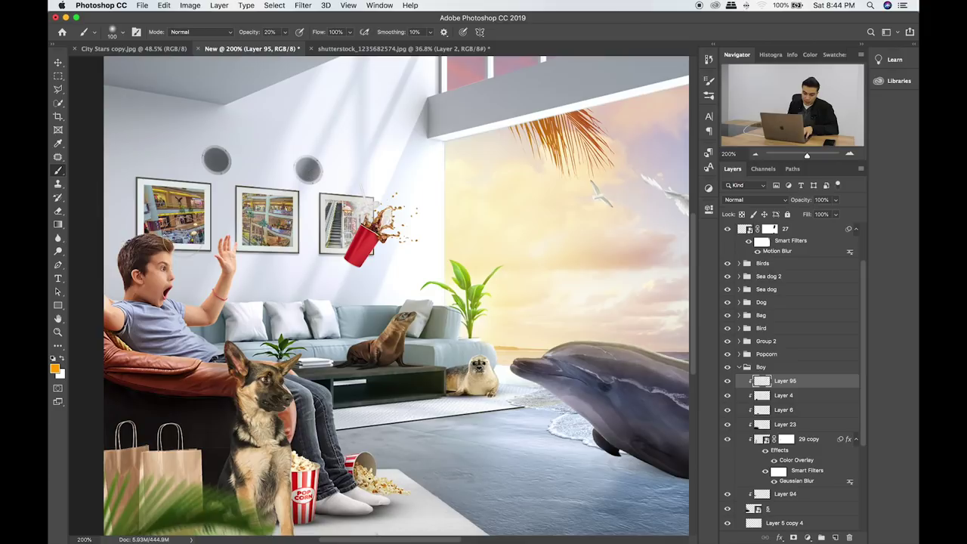
pyautogui.moveTo(198, 282); pyautogui.dragTo(253, 256)
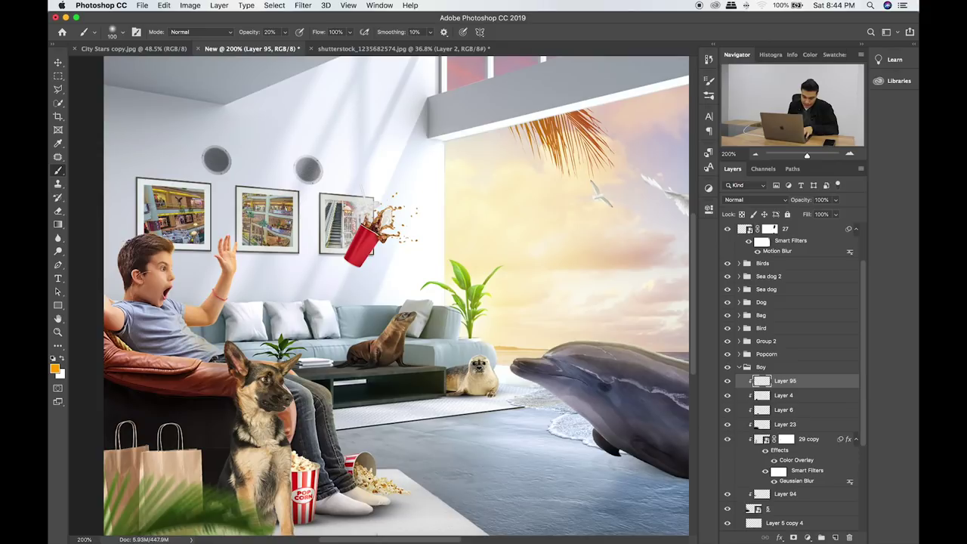
# Blend the orange glow layer in Screen mode at 46% opacity.
pyautogui.press('v')
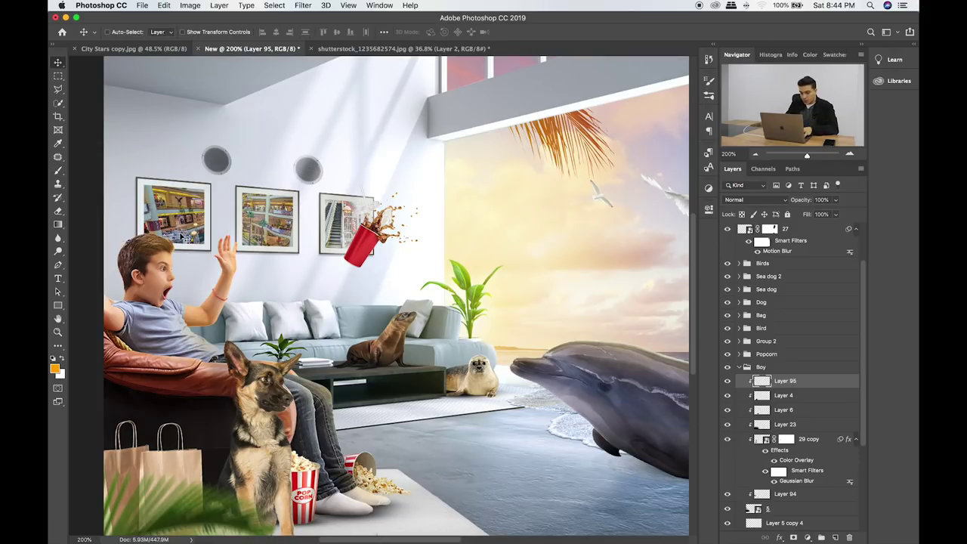
pyautogui.hotkey('shift', 'alt', 'g')
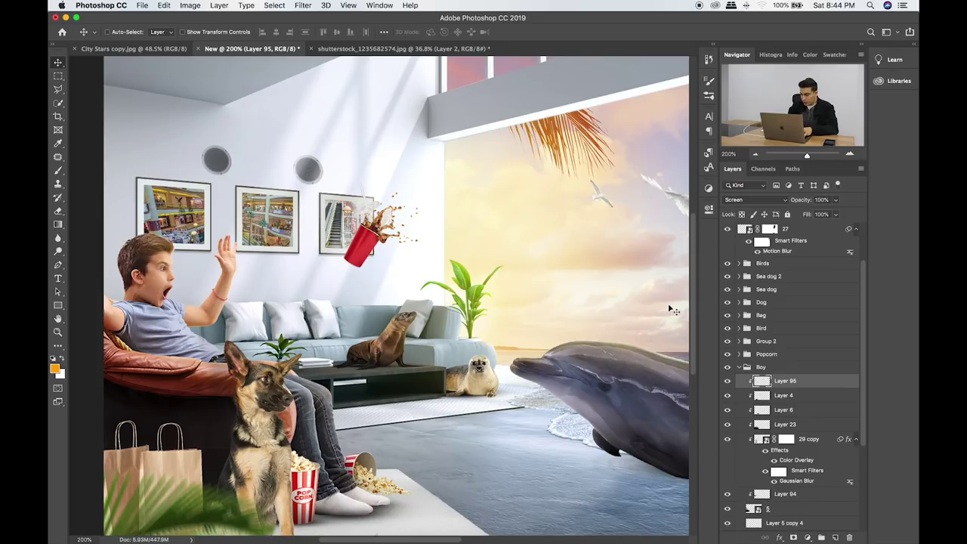
pyautogui.moveTo(837, 202); pyautogui.dragTo(811, 216)
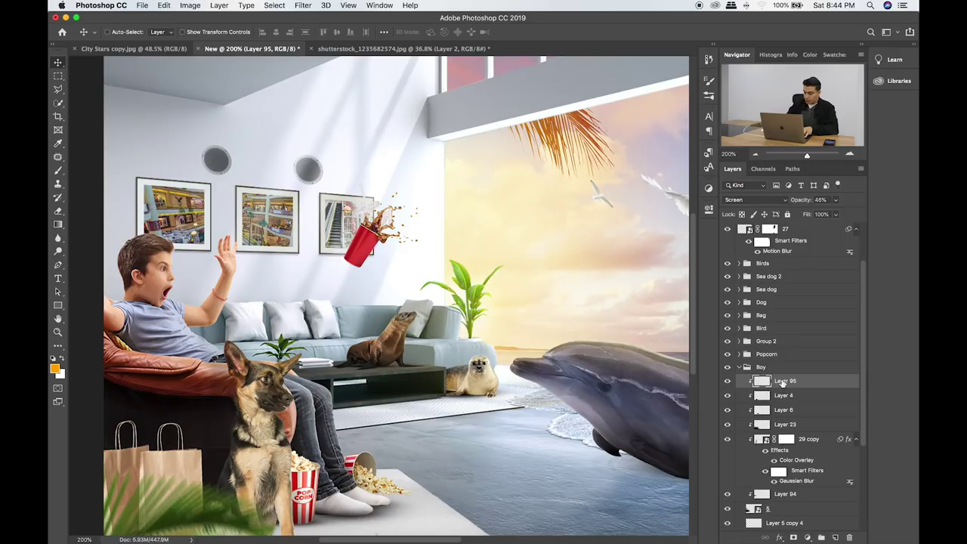
pyautogui.hotkey('ctrl', '0')
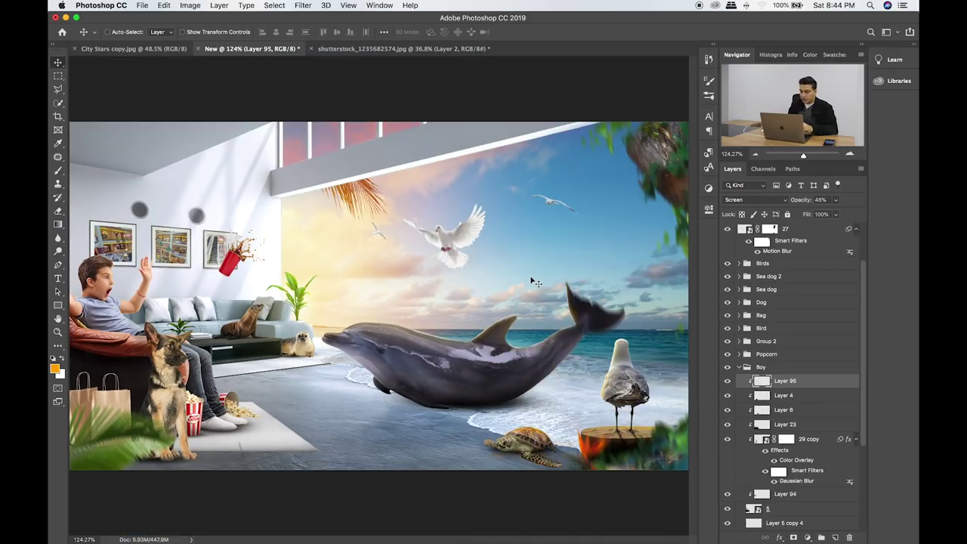
# Collapse the Boy group, expand Birds, and select the dove's layer 20.
pyautogui.click(738, 366)
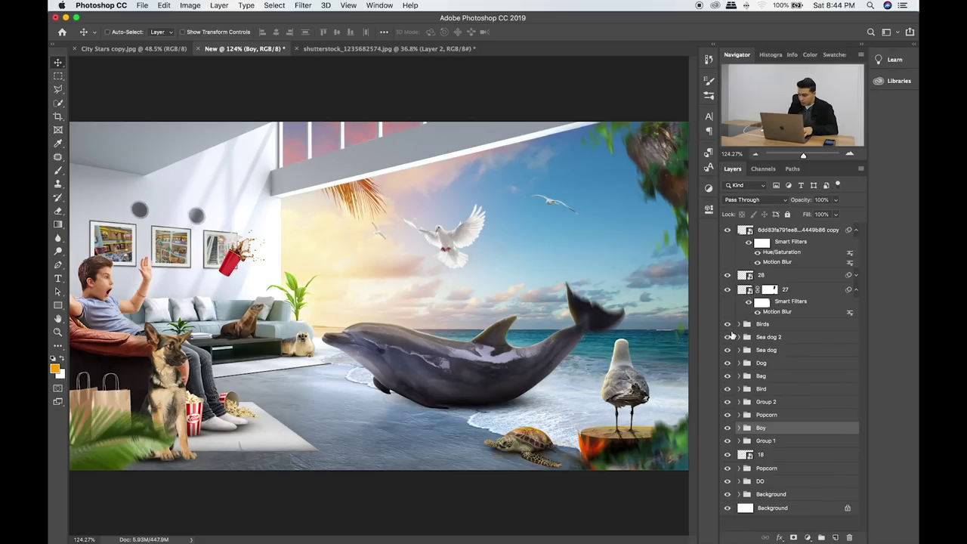
pyautogui.click(740, 325)
pyautogui.click(782, 339)
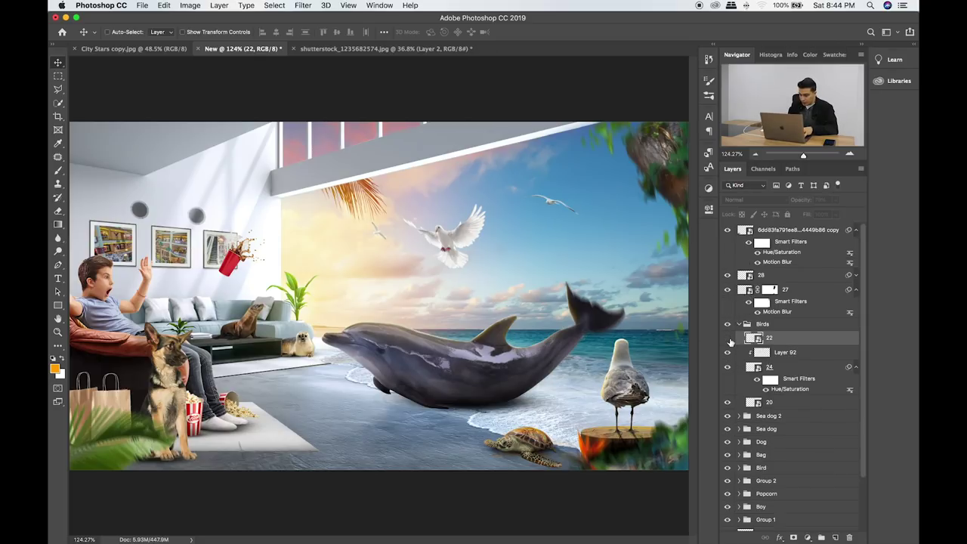
pyautogui.click(727, 337)
pyautogui.click(728, 402)
pyautogui.click(777, 402)
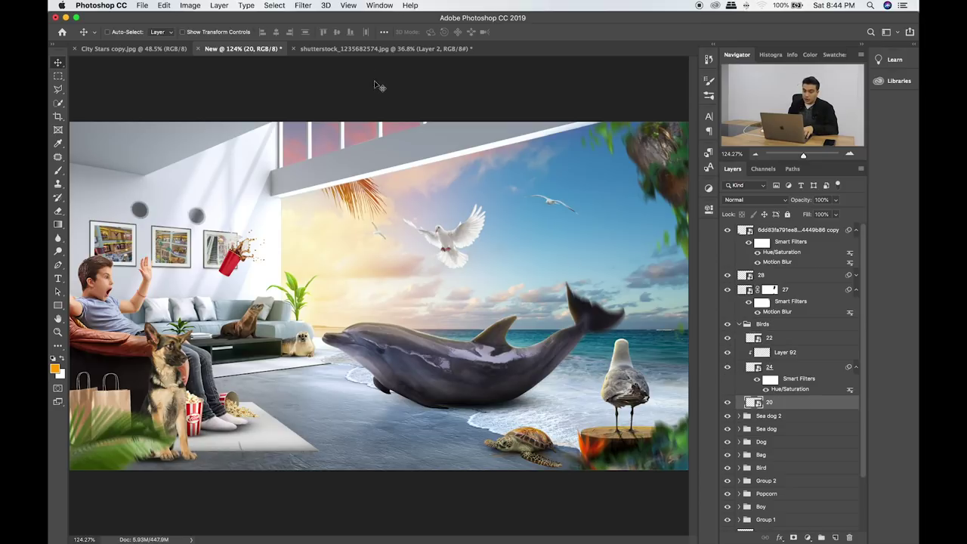
# Apply a 3.8-pixel Gaussian Blur to the dove.
pyautogui.click(302, 5)
pyautogui.moveTo(355, 129)
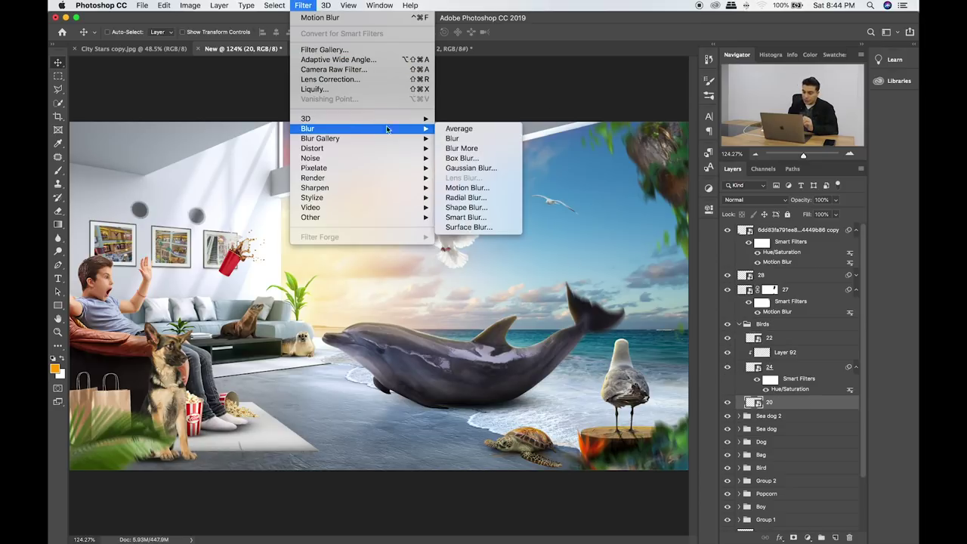
pyautogui.click(471, 168)
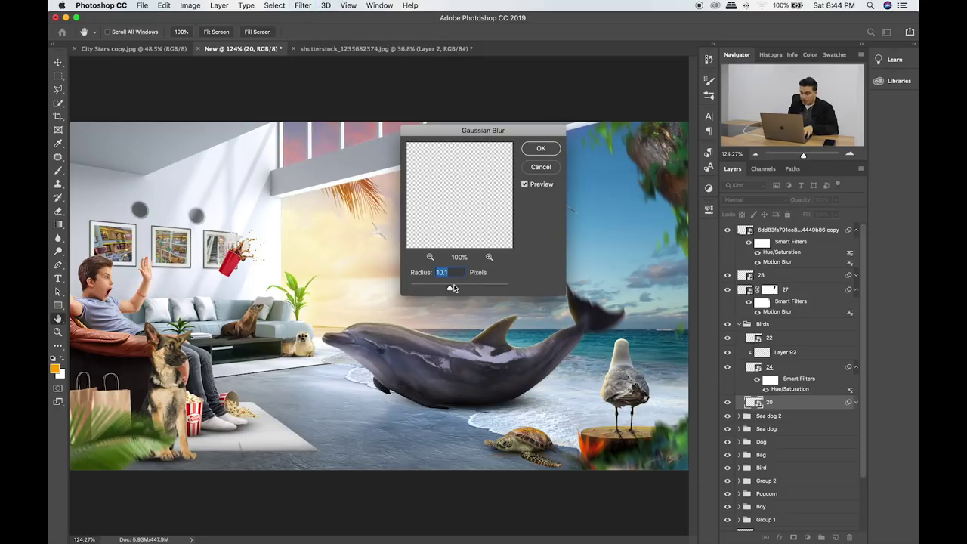
pyautogui.moveTo(508, 130); pyautogui.dragTo(323, 124)
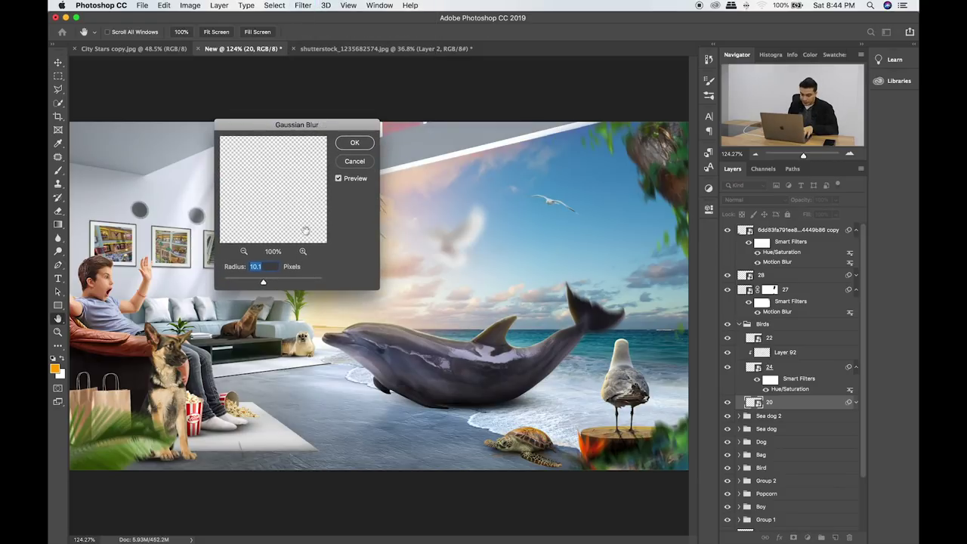
pyautogui.moveTo(254, 284); pyautogui.dragTo(244, 284)
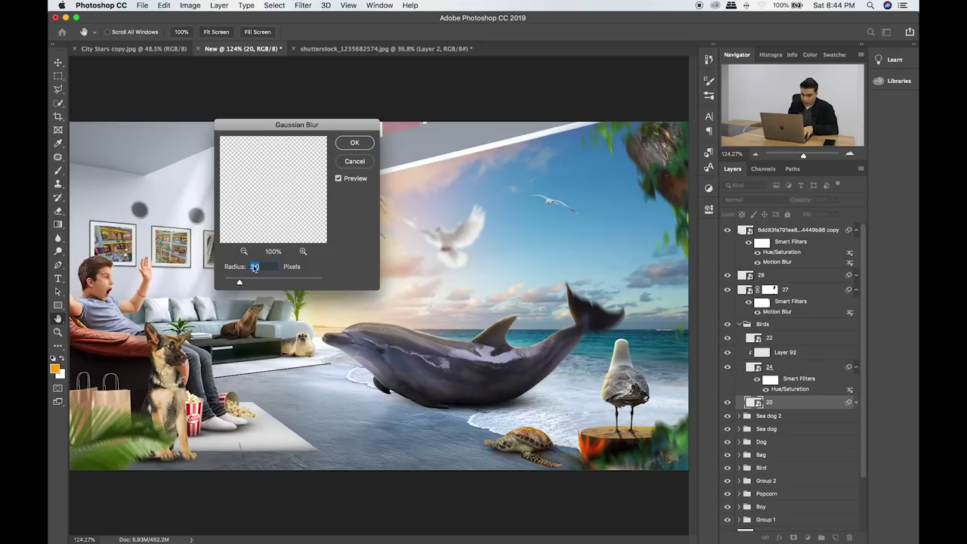
pyautogui.click(354, 143)
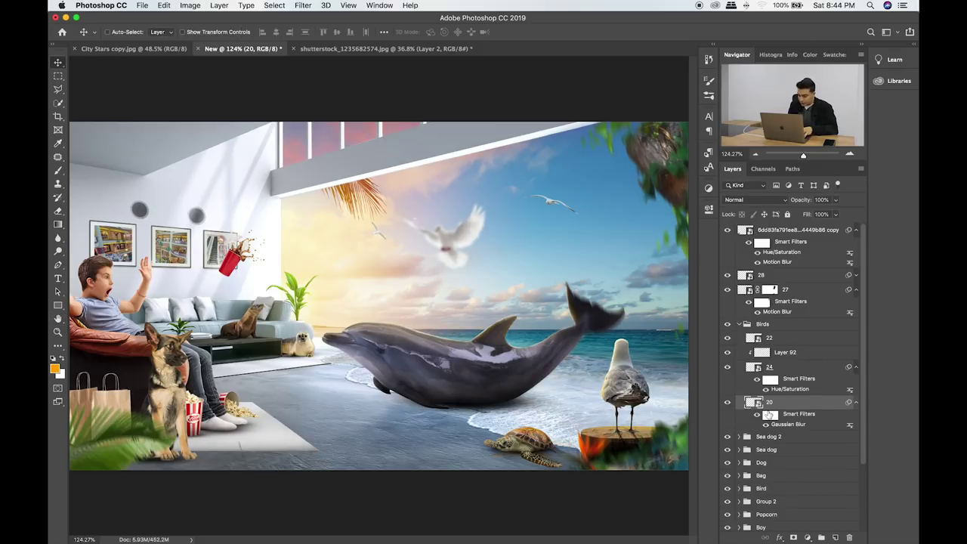
# Paint black on the blur's filter mask to keep the dove's head and wing tips sharp.
pyautogui.click(770, 414)
pyautogui.press('d')
pyautogui.press('b')
pyautogui.press('x')
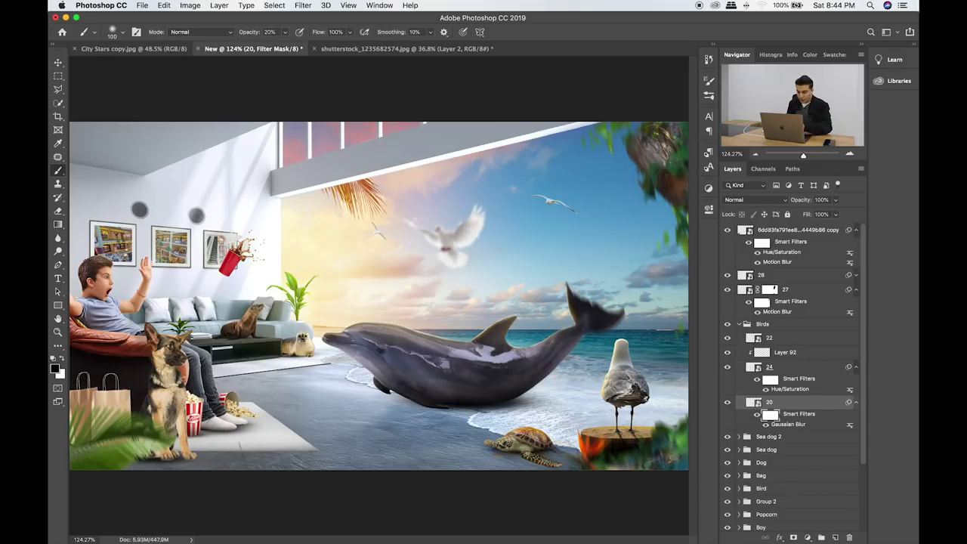
pyautogui.scroll(1, 437, 254)
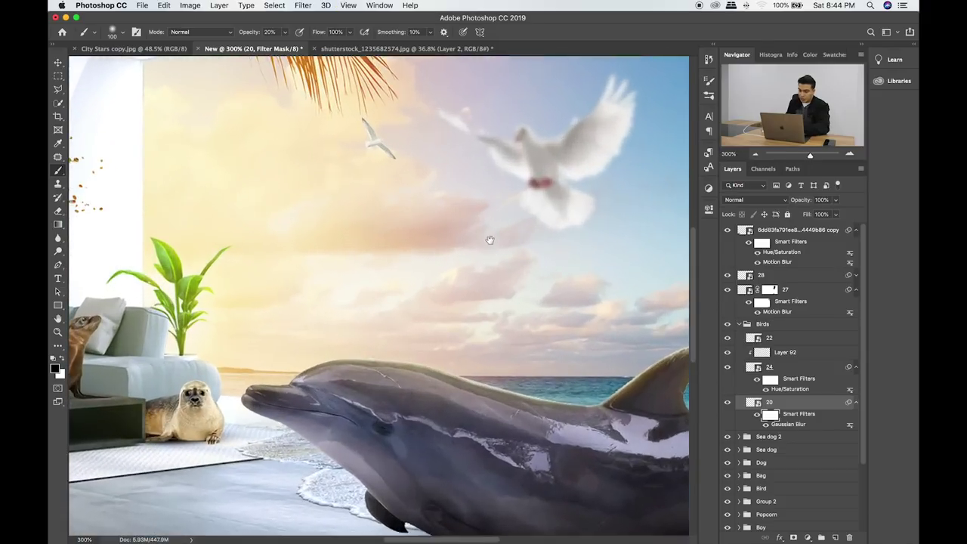
pyautogui.scroll(1, 438, 242)
pyautogui.scroll(1, 442, 212)
pyautogui.moveTo(442, 227); pyautogui.dragTo(431, 193)
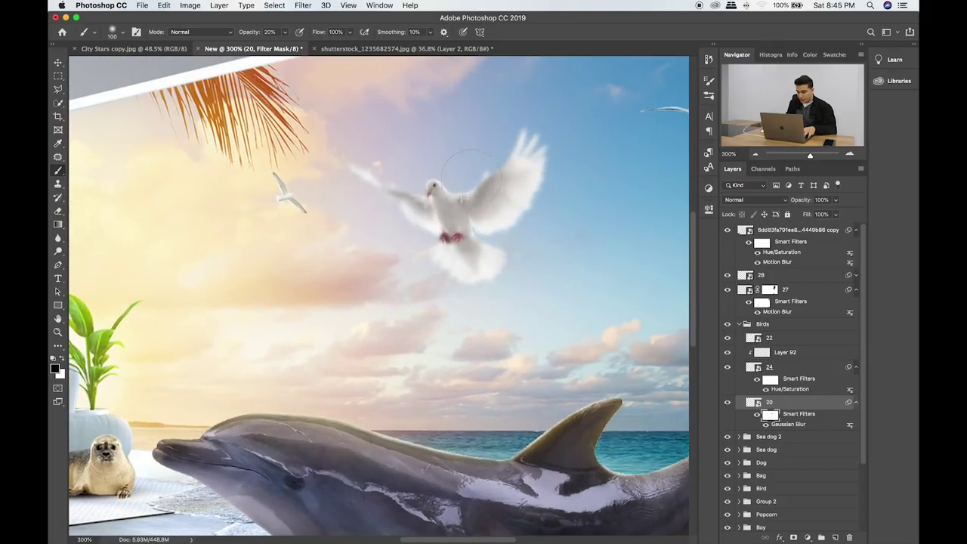
pyautogui.moveTo(488, 163); pyautogui.dragTo(459, 206)
pyautogui.press('super+0')
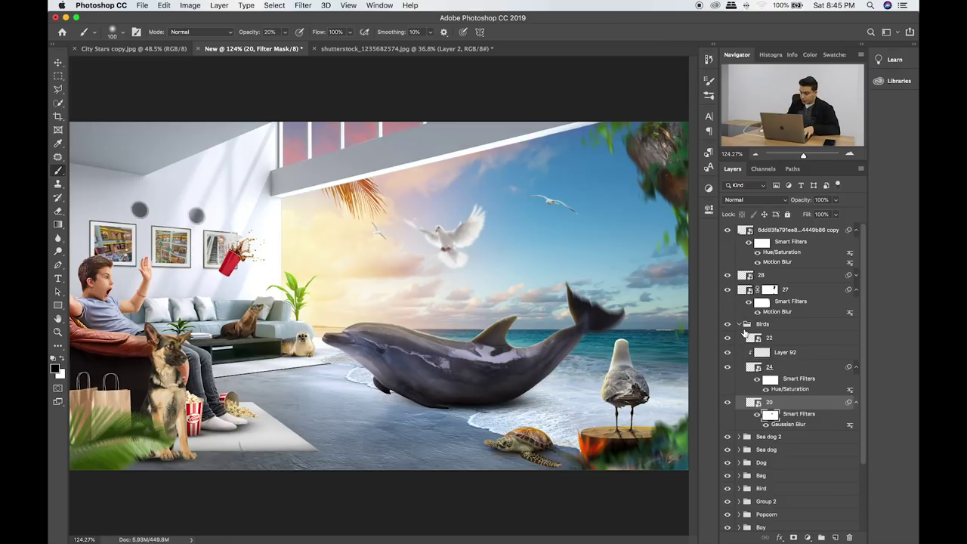
# Apply a Motion Blur smart filter to the distant bird on layer 22.
pyautogui.click(729, 338)
pyautogui.click(753, 340)
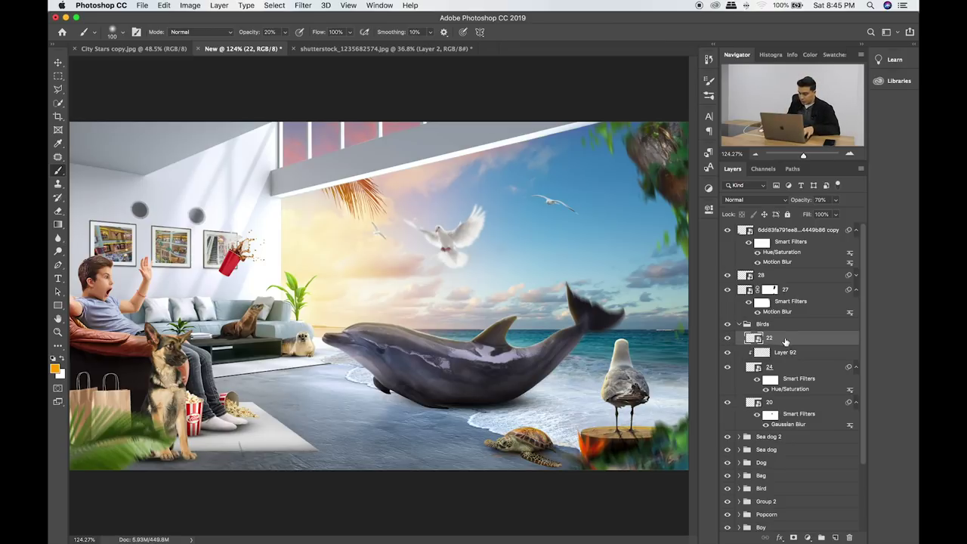
pyautogui.click(303, 5)
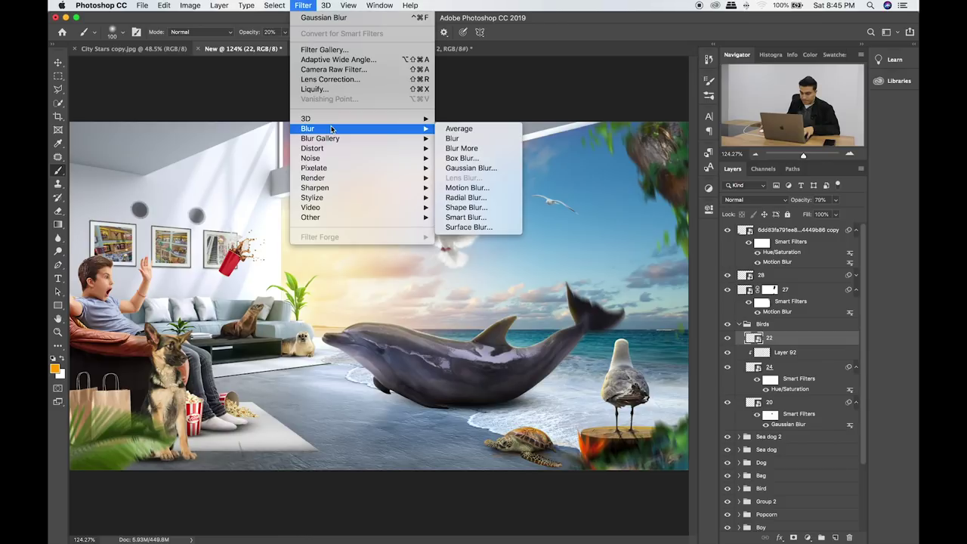
pyautogui.moveTo(308, 128)
pyautogui.click(464, 187)
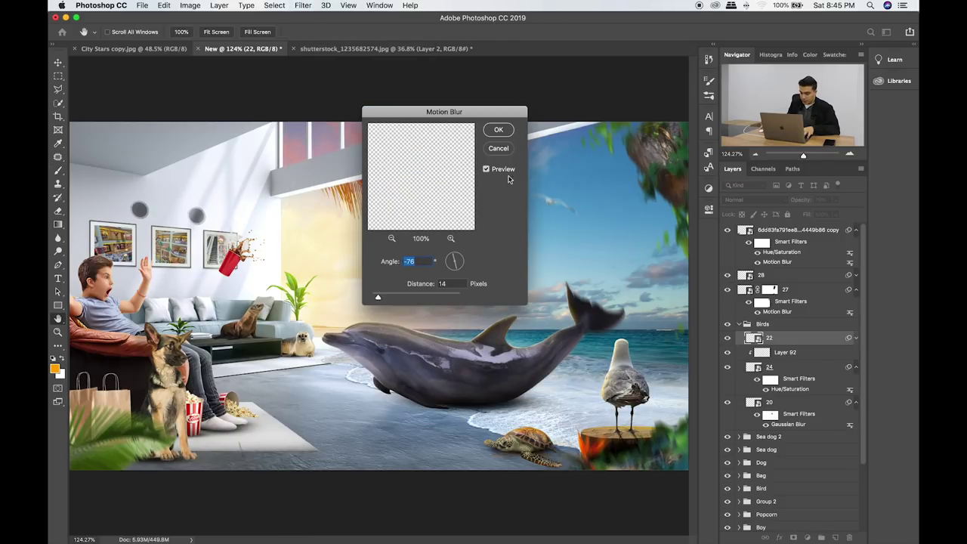
pyautogui.click(508, 132)
# Resize the small sky bird and change its Motion Blur distance to 8 pixels.
pyautogui.hotkey('ctrl', 't')
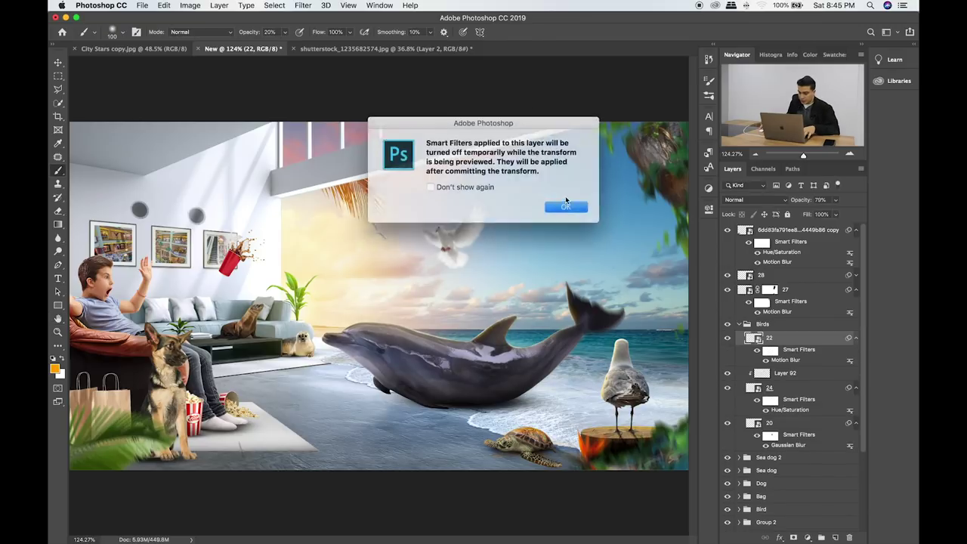
pyautogui.click(567, 202)
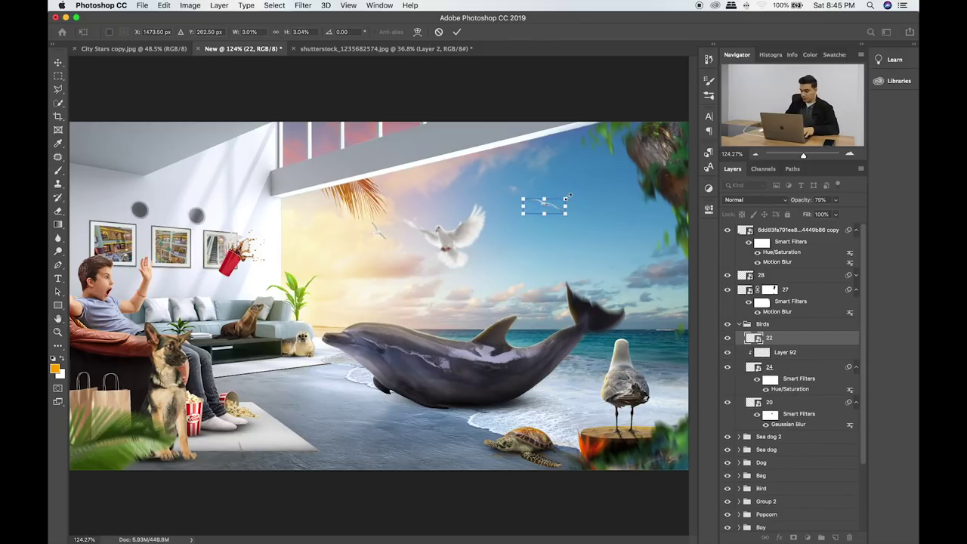
pyautogui.press('Return')
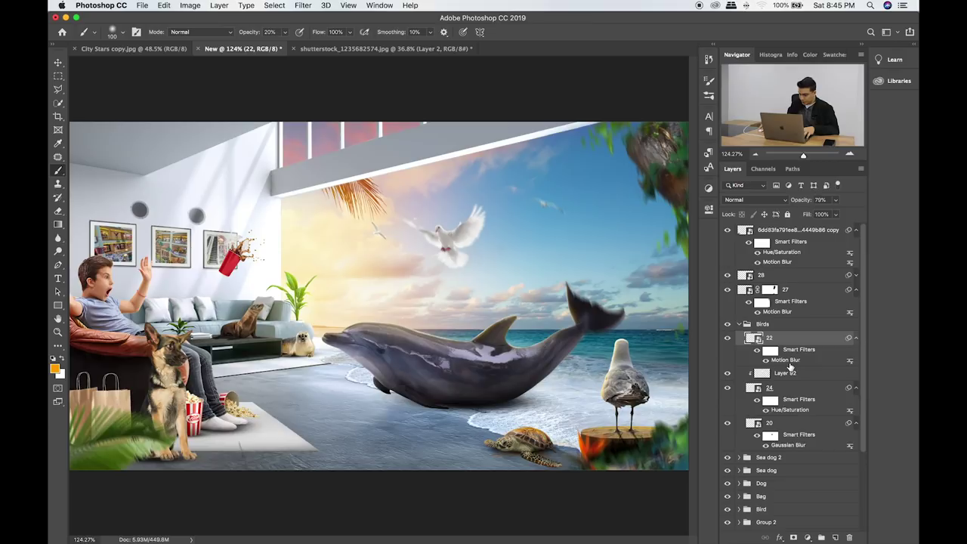
pyautogui.doubleClick(786, 359)
pyautogui.moveTo(374, 301); pyautogui.dragTo(377, 299)
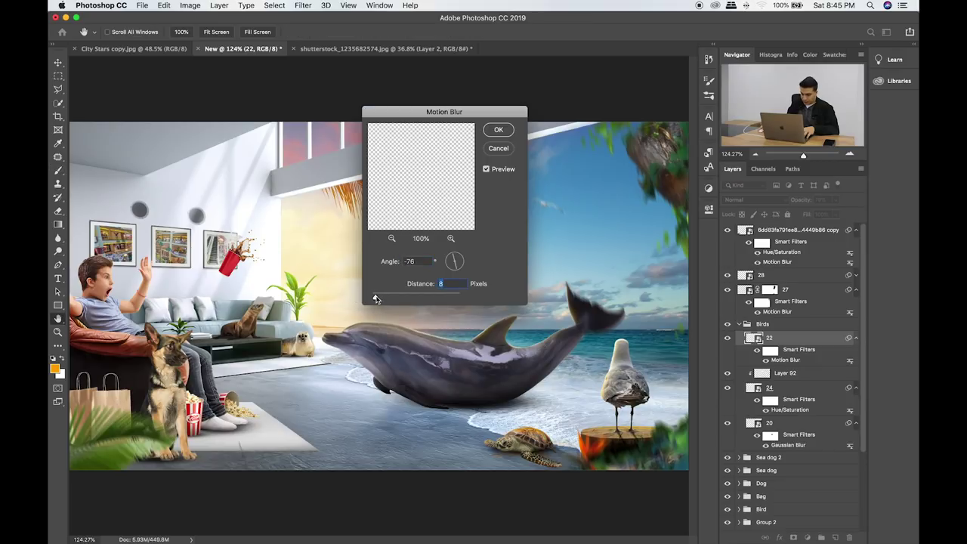
pyautogui.click(500, 131)
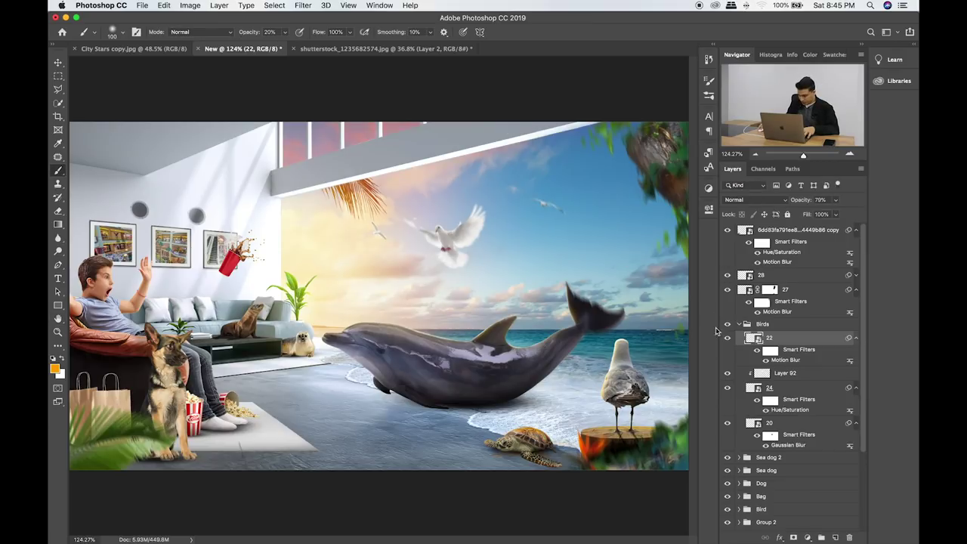
pyautogui.click(729, 423)
# Lower layer 24 and Layer 92 to 38% opacity and nudge them slightly left.
pyautogui.click(769, 392)
pyautogui.keyDown('shift'); pyautogui.click(744, 371); pyautogui.keyUp('shift')
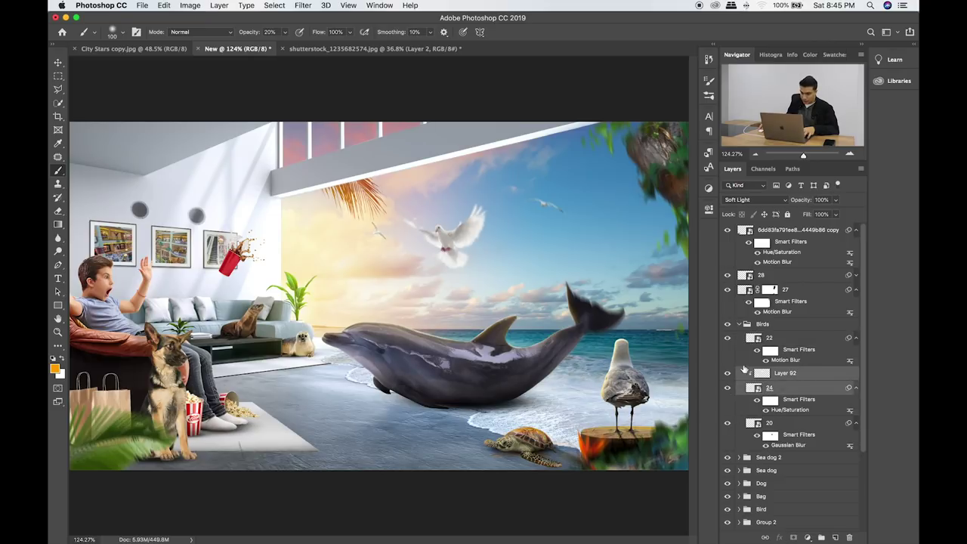
pyautogui.press('v')
pyautogui.moveTo(836, 200); pyautogui.dragTo(807, 215)
pyautogui.moveTo(452, 256); pyautogui.dragTo(444, 254)
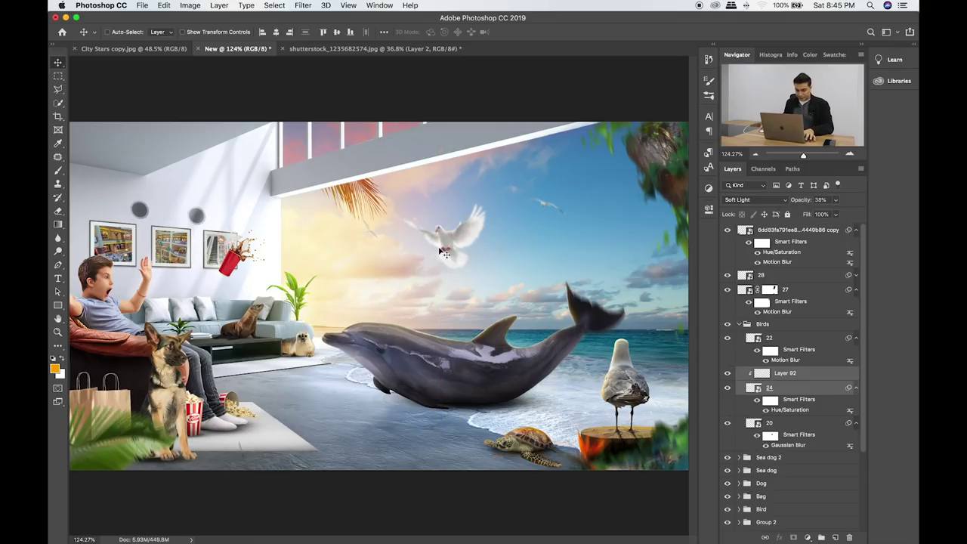
# Collapse the Birds group and bring the Finder Items folder of cut-outs to the front.
pyautogui.press('super+Tab')
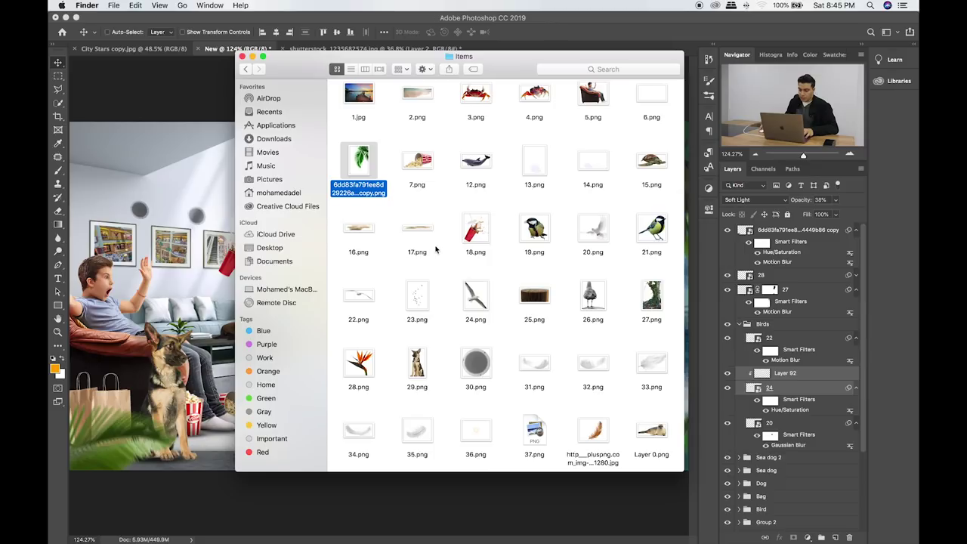
pyautogui.scroll(1, 455, 203)
pyautogui.click(534, 102)
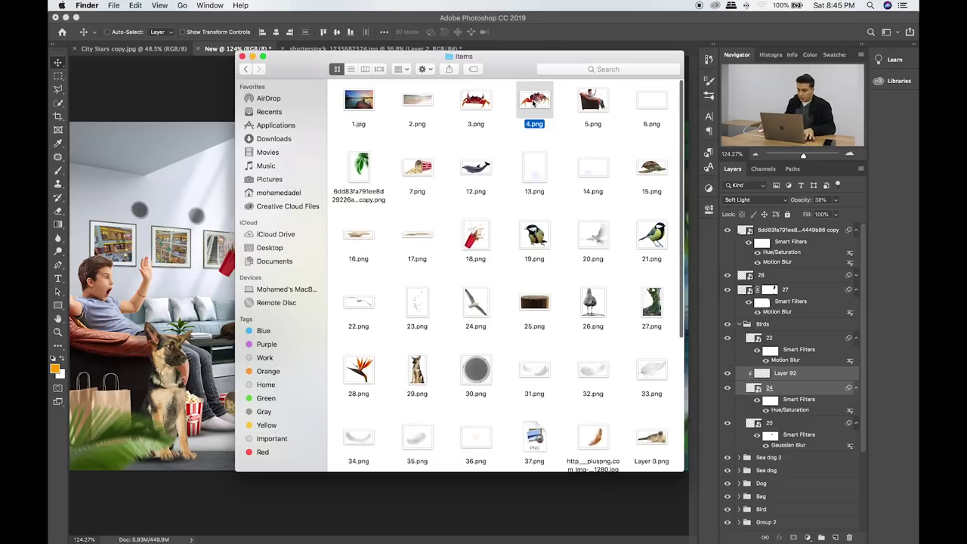
pyautogui.click(749, 325)
pyautogui.click(739, 323)
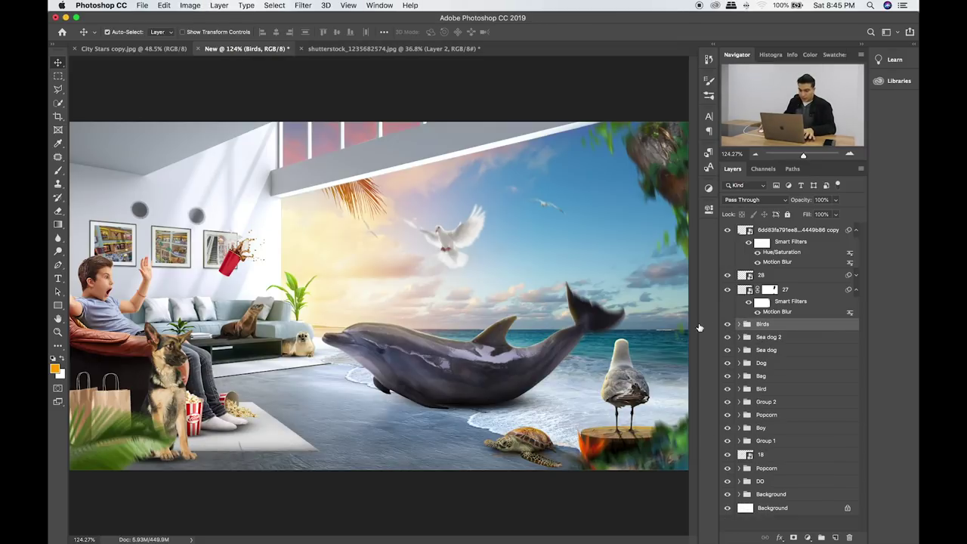
pyautogui.press('super+Tab')
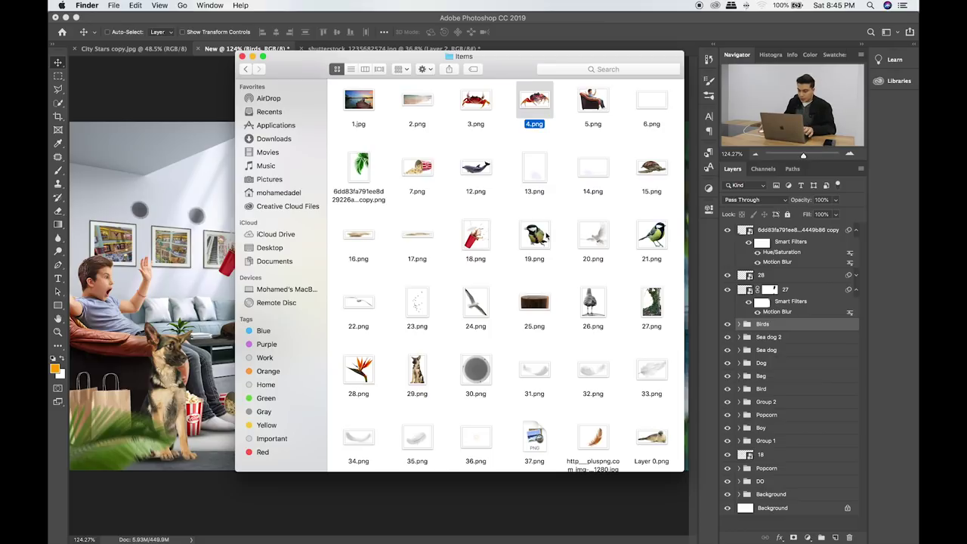
# Place 19.png into the composite and shrink the songbird to about 2.4%.
pyautogui.moveTo(534, 234); pyautogui.dragTo(215, 272)
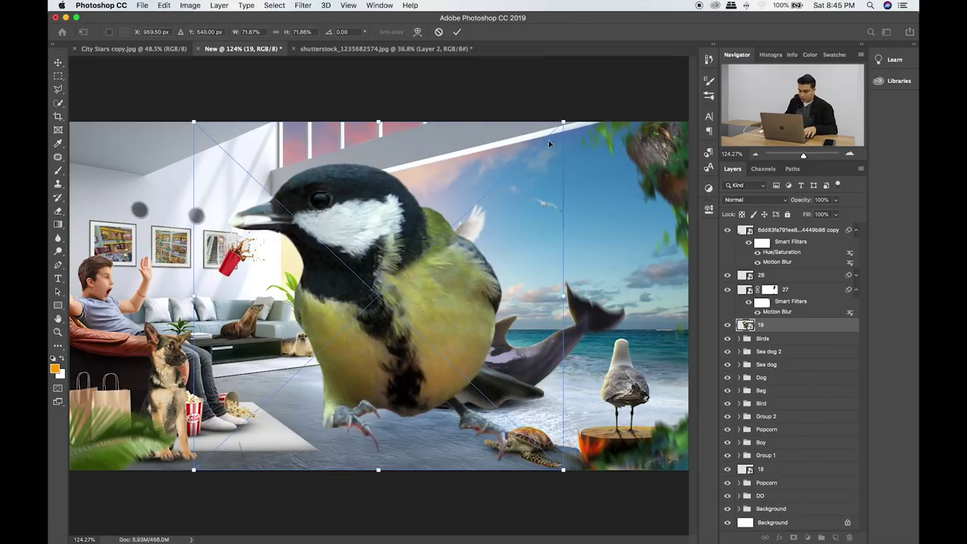
pyautogui.moveTo(568, 119)
pyautogui.mouseDown()
pyautogui.moveTo(423, 215)
pyautogui.moveTo(325, 306)
pyautogui.moveTo(235, 401)
pyautogui.moveTo(219, 442)
pyautogui.moveTo(277, 385)
pyautogui.moveTo(266, 315)
pyautogui.moveTo(246, 328)
pyautogui.mouseUp()
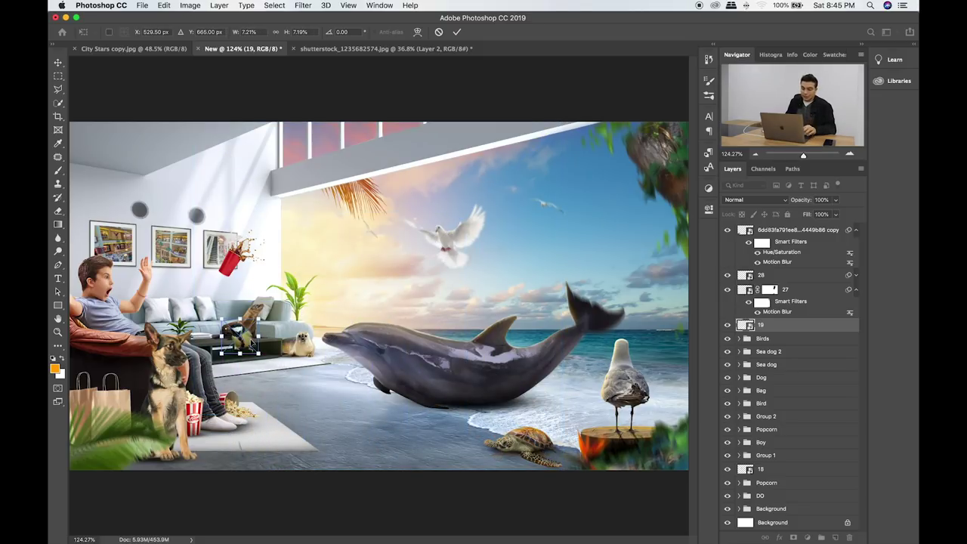
pyautogui.moveTo(251, 342)
pyautogui.mouseDown()
pyautogui.moveTo(303, 299)
pyautogui.moveTo(572, 281)
pyautogui.mouseUp()
pyautogui.press('super+plus')
pyautogui.press('super+plus')
pyautogui.moveTo(487, 237)
pyautogui.mouseDown()
pyautogui.moveTo(424, 288)
pyautogui.moveTo(394, 282)
pyautogui.mouseUp()
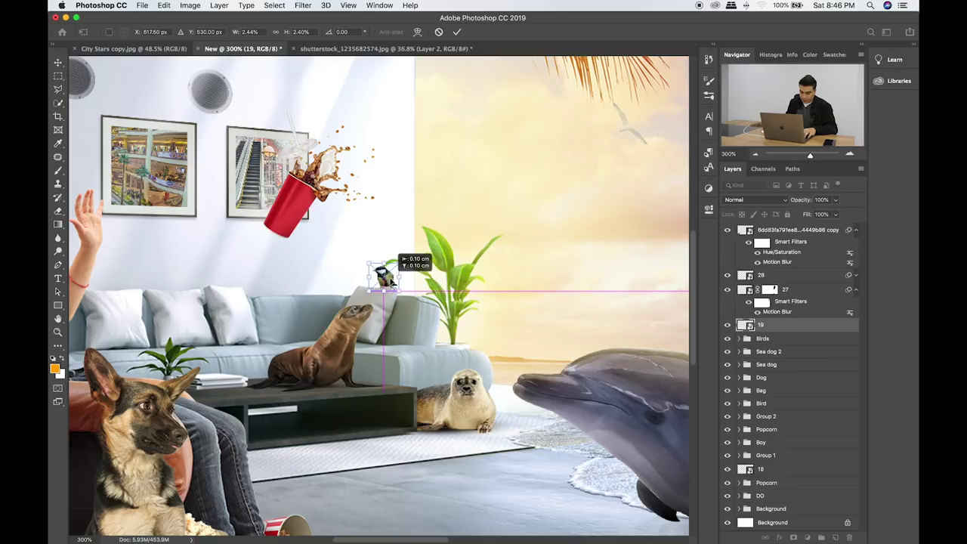
pyautogui.press('Return')
# Position the songbird on the sofa's top edge beside the potted plant.
pyautogui.press('super+plus')
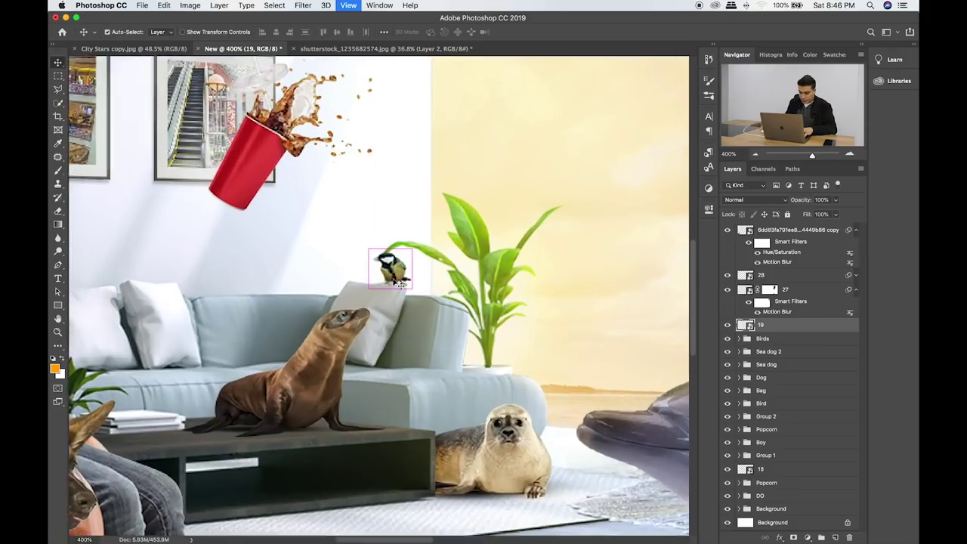
pyautogui.press('super+plus')
pyautogui.moveTo(399, 285); pyautogui.dragTo(456, 289)
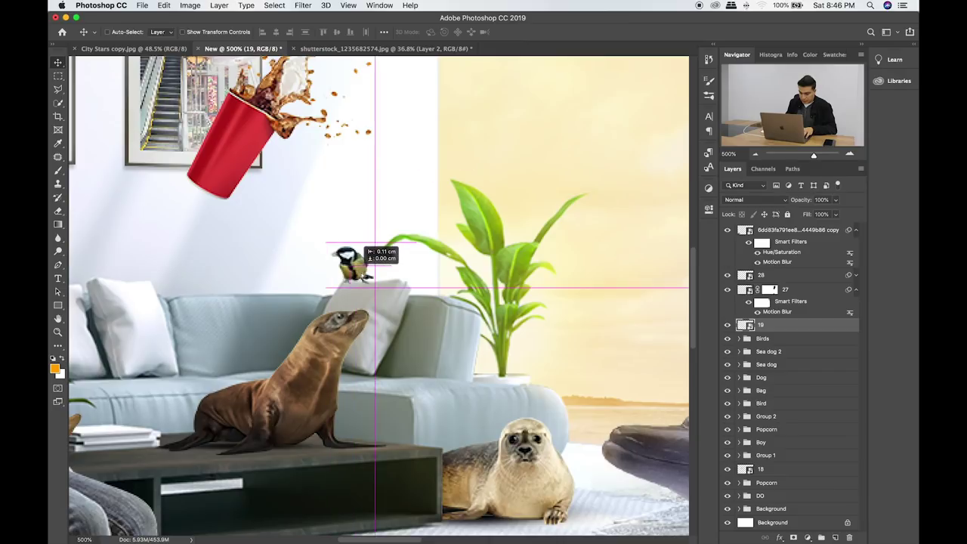
pyautogui.moveTo(463, 291)
pyautogui.mouseDown()
pyautogui.moveTo(270, 304)
pyautogui.moveTo(156, 283)
pyautogui.moveTo(419, 286)
pyautogui.moveTo(605, 257)
pyautogui.moveTo(624, 242)
pyautogui.mouseUp()
pyautogui.hscroll(5, 625, 240)
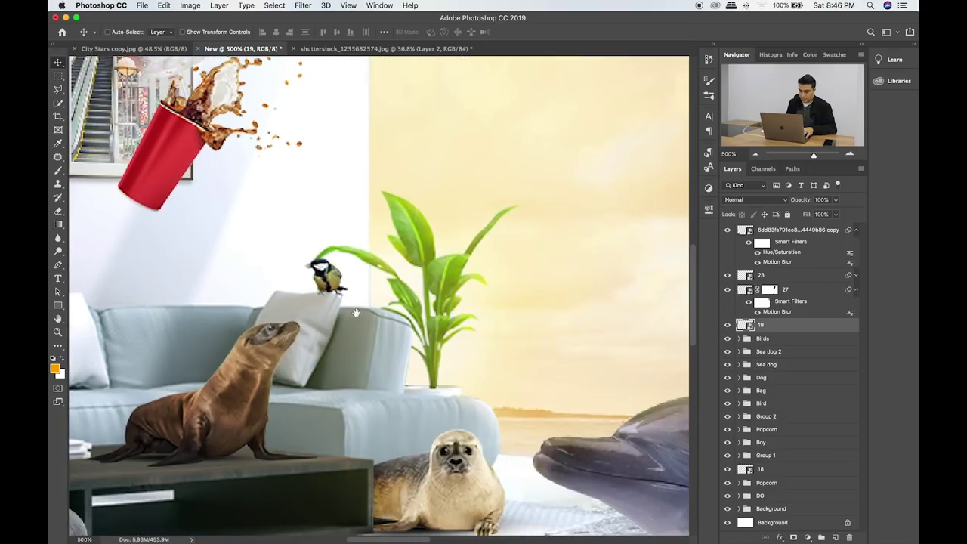
pyautogui.moveTo(377, 300); pyautogui.dragTo(398, 300)
# Shrink the songbird slightly more and tilt it about 3 degrees.
pyautogui.hotkey('ctrl', 't')
pyautogui.moveTo(391, 272); pyautogui.dragTo(384, 277)
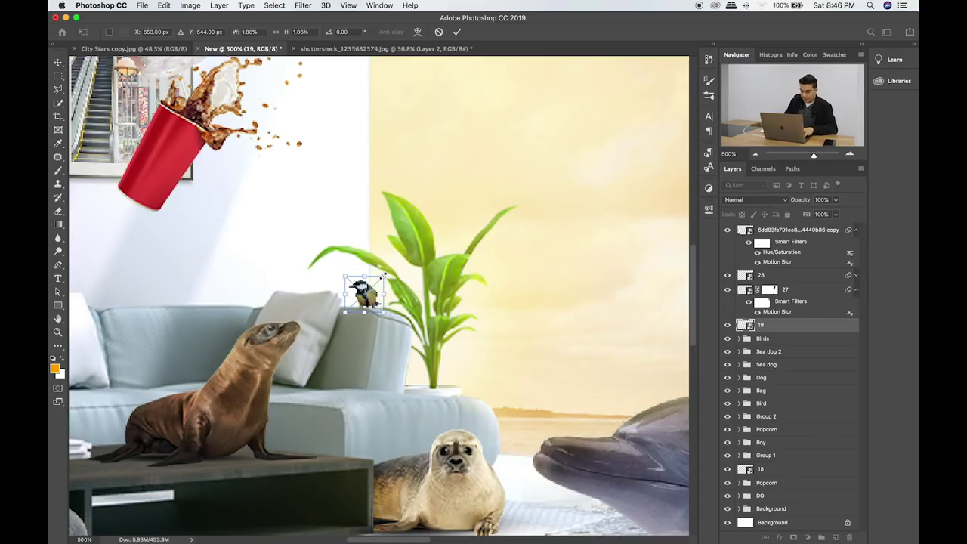
pyautogui.press('Return')
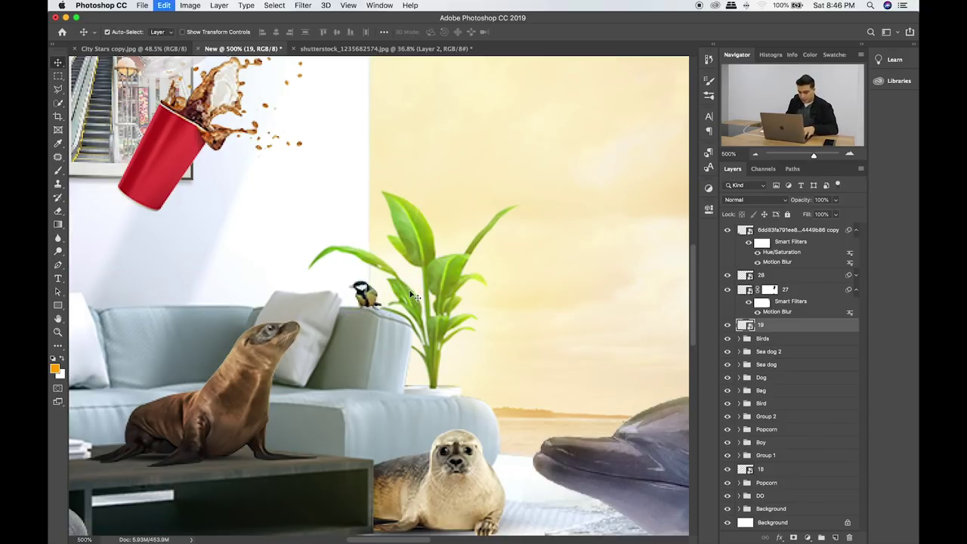
pyautogui.hotkey('ctrl', 't')
pyautogui.moveTo(412, 275); pyautogui.dragTo(415, 272)
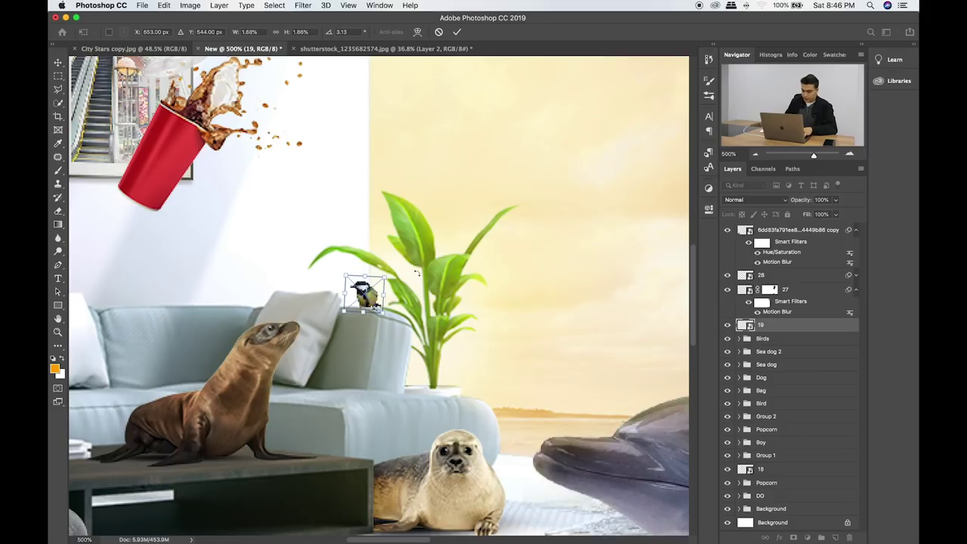
pyautogui.press('Return')
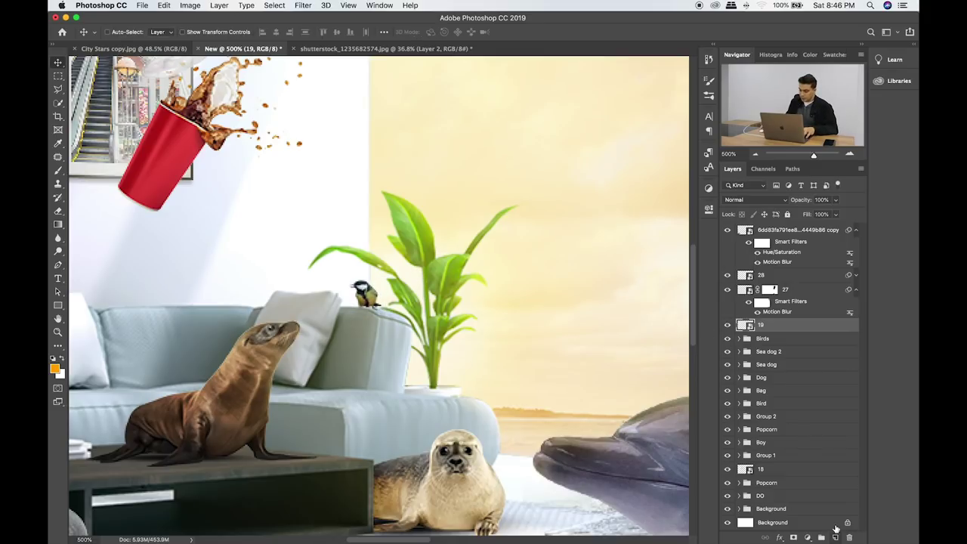
# Move layer 19 into the Birds group and raise its lightness with Hue/Saturation.
pyautogui.click(738, 338)
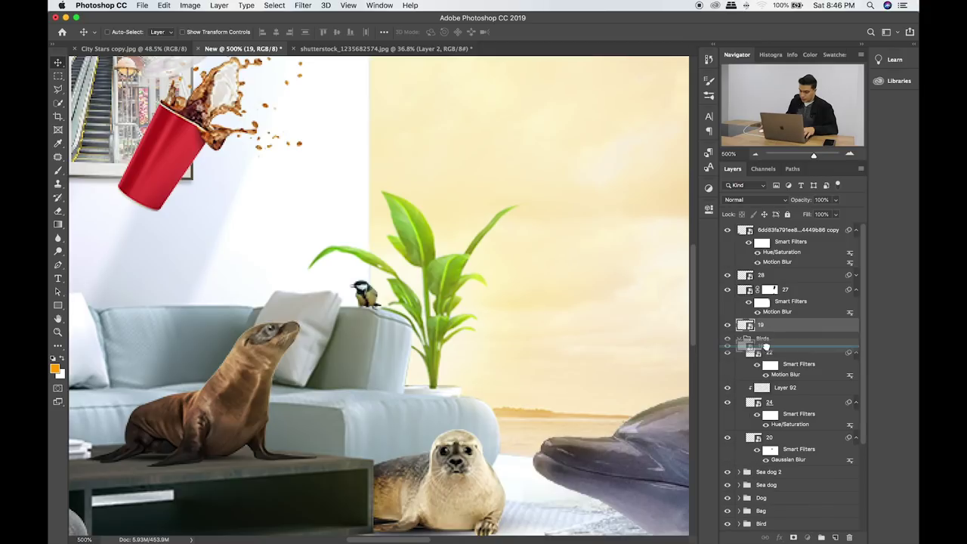
pyautogui.moveTo(760, 325); pyautogui.dragTo(763, 346)
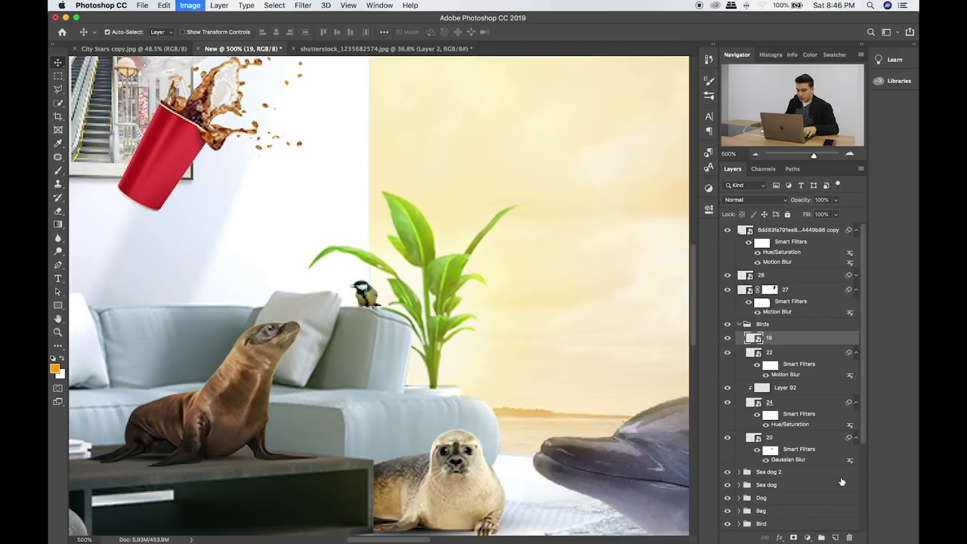
pyautogui.hotkey('ctrl', 'u')
pyautogui.moveTo(620, 256); pyautogui.dragTo(629, 255)
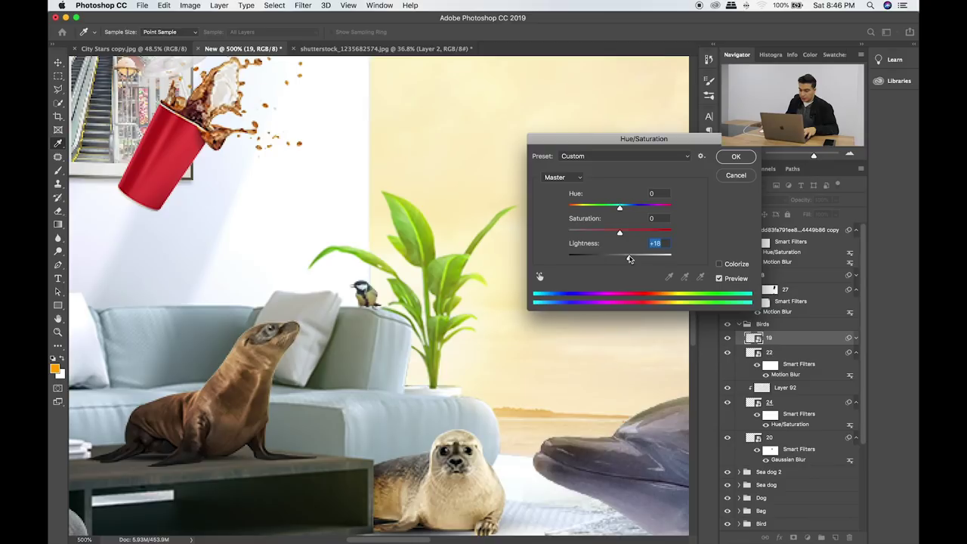
pyautogui.click(735, 158)
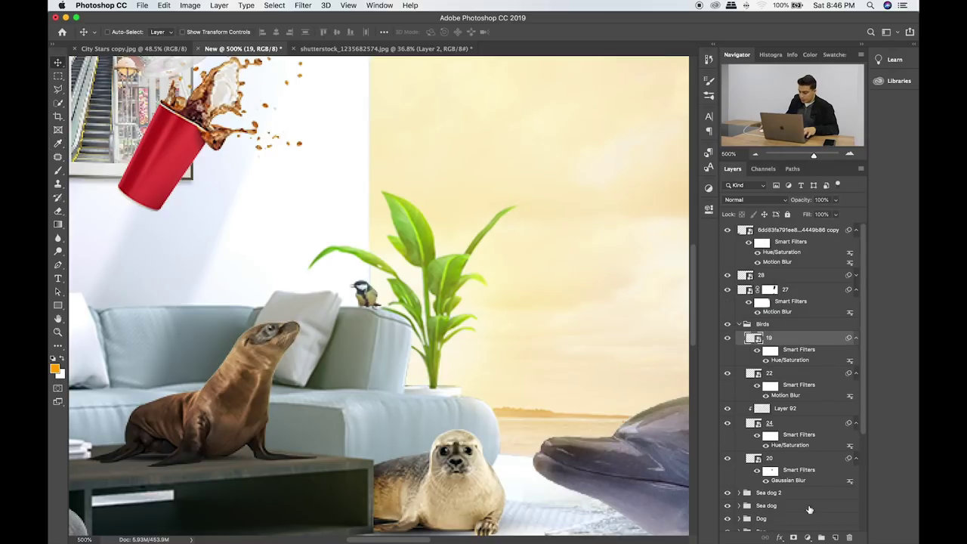
# Add Layer 96 clipped to the songbird and sample a pale cream brush colour.
pyautogui.click(835, 535)
pyautogui.keyDown('alt'); pyautogui.click(802, 344); pyautogui.keyUp('alt')
pyautogui.press('b')
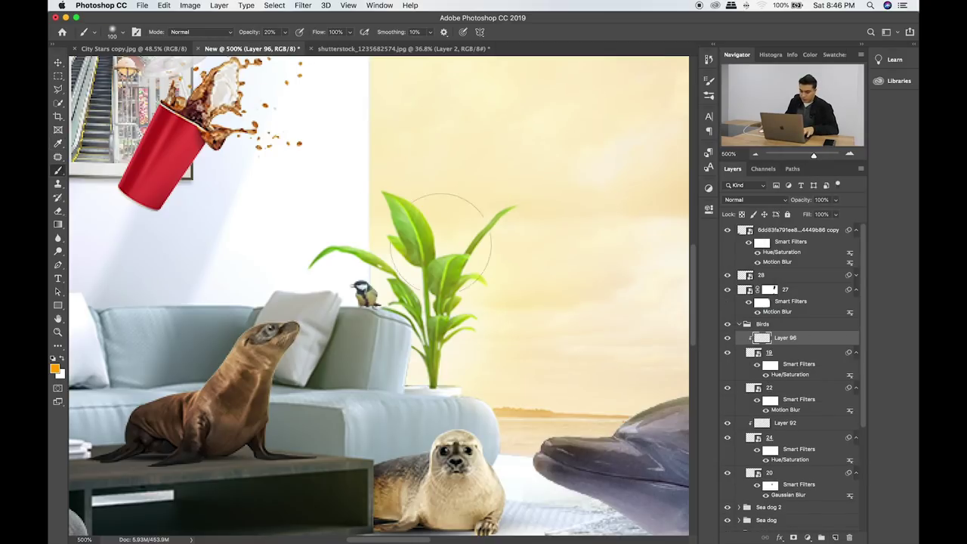
pyautogui.keyDown('alt'); pyautogui.click(511, 198); pyautogui.keyUp('alt')
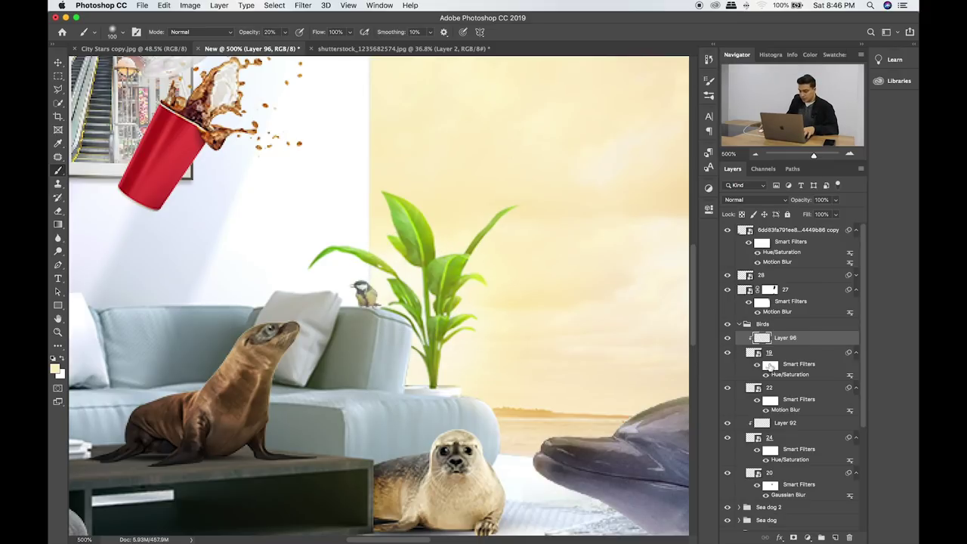
# Lower the songbird's Hue/Saturation lightness to +9 and change Layer 96's blend mode.
pyautogui.doubleClick(783, 375)
pyautogui.moveTo(629, 257); pyautogui.dragTo(625, 259)
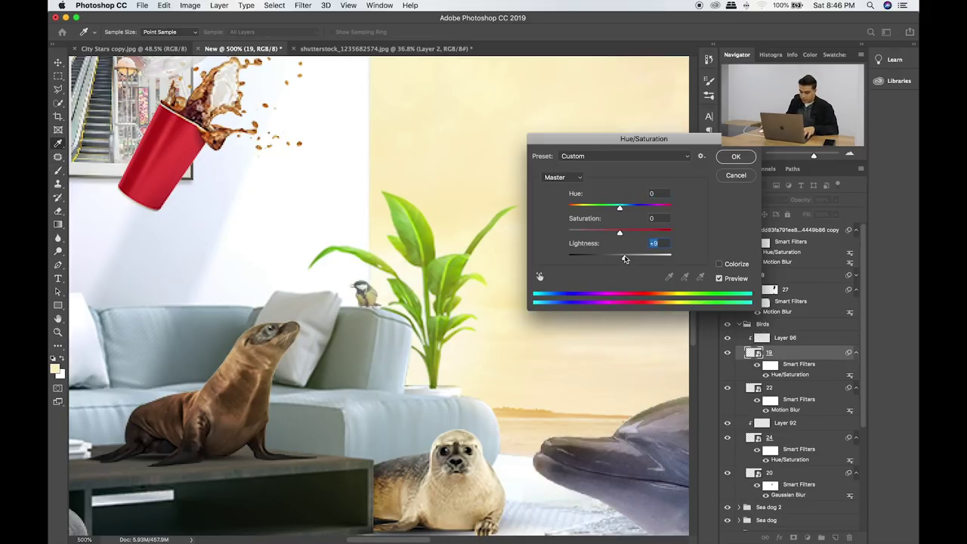
pyautogui.click(729, 157)
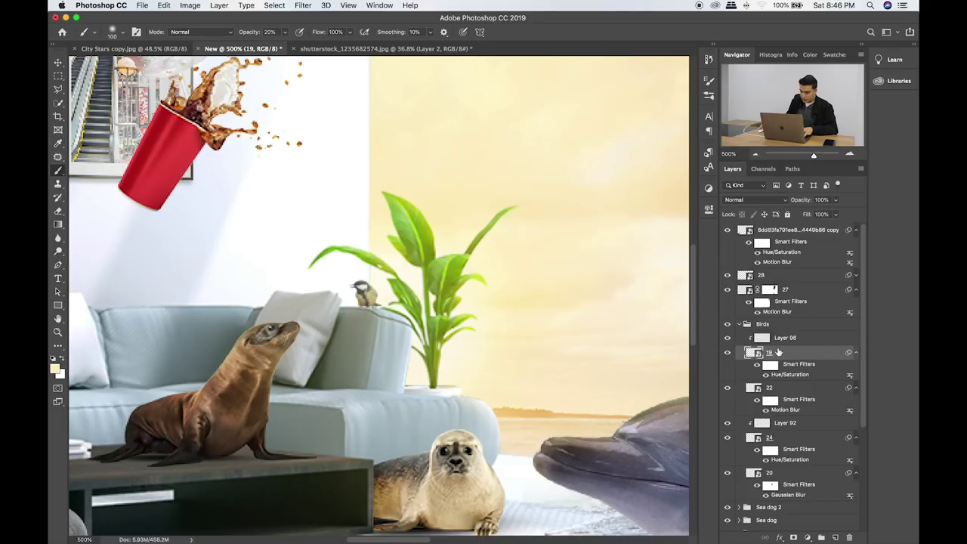
pyautogui.click(786, 338)
pyautogui.press('v')
pyautogui.hotkey('shift', '+')
pyautogui.hotkey('shift', '+')
pyautogui.hotkey('shift', '+')
pyautogui.hotkey('shift', '+')
pyautogui.hotkey('shift', '+')
pyautogui.hotkey('shift', '+')
pyautogui.hotkey('shift', '+')
pyautogui.hotkey('shift', '+')
pyautogui.hotkey('shift', '+')
pyautogui.hotkey('shift', '+')
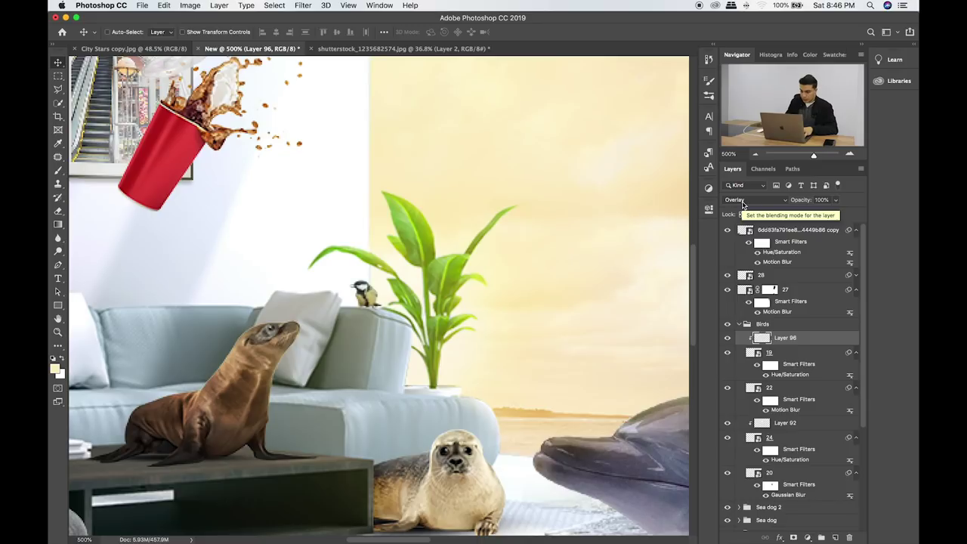
pyautogui.press('super+0')
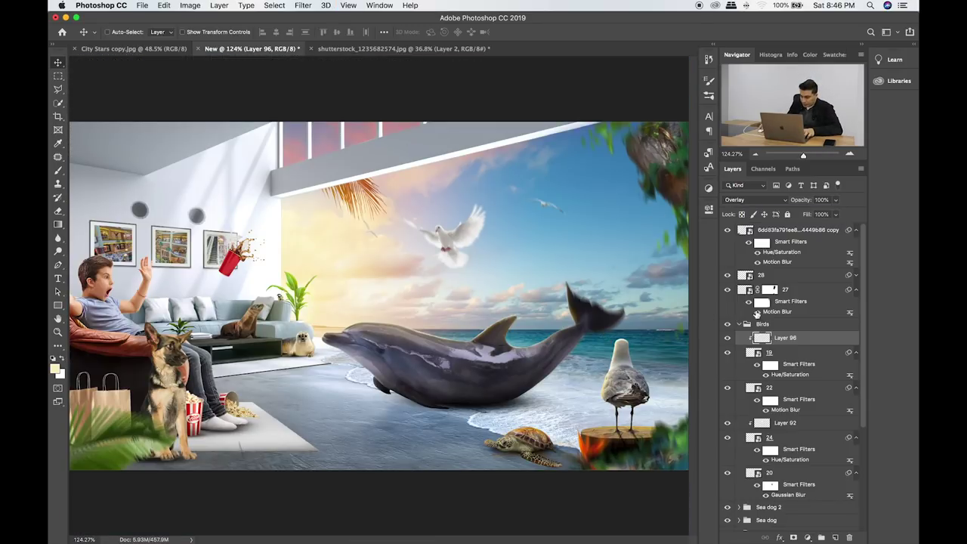
# Collapse the Birds group and check layer 27 and the top leaf layer.
pyautogui.click(780, 352)
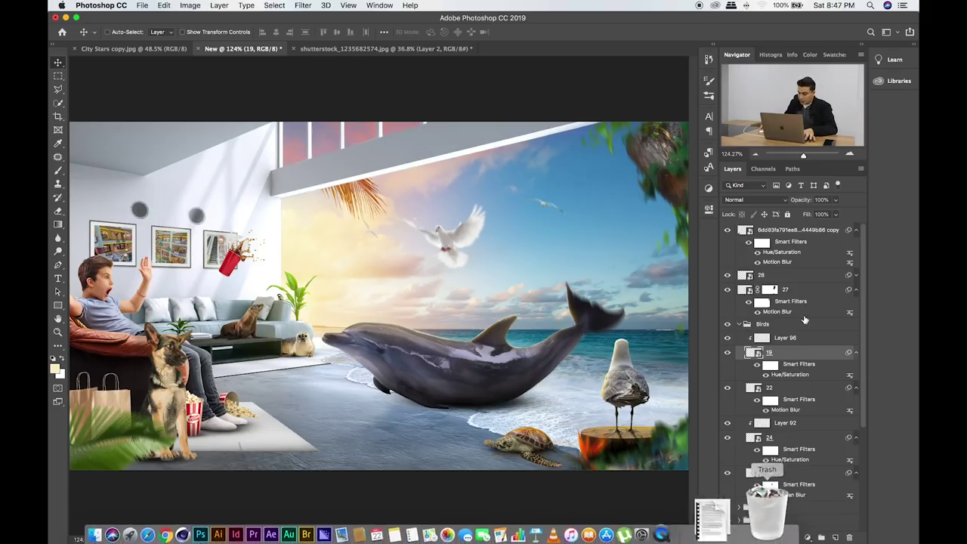
pyautogui.click(741, 324)
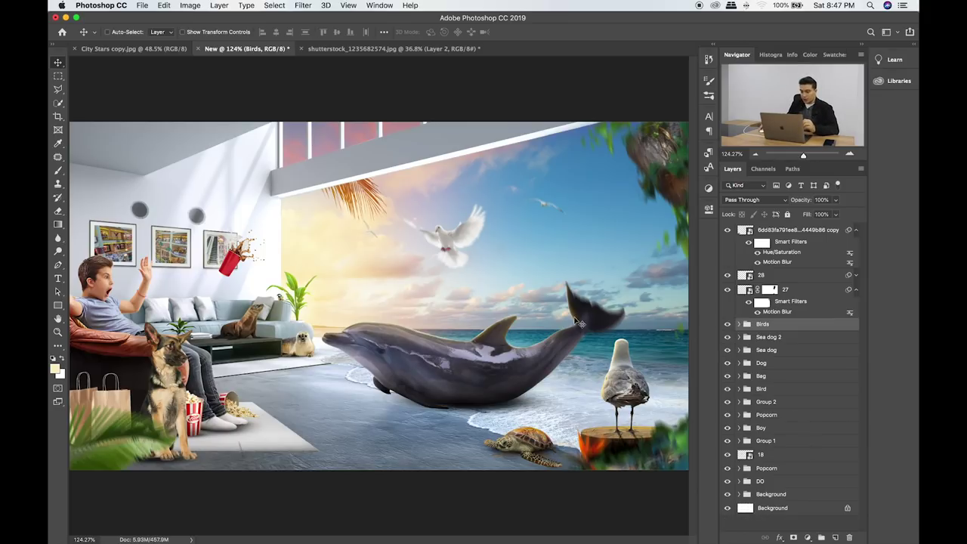
pyautogui.click(794, 241)
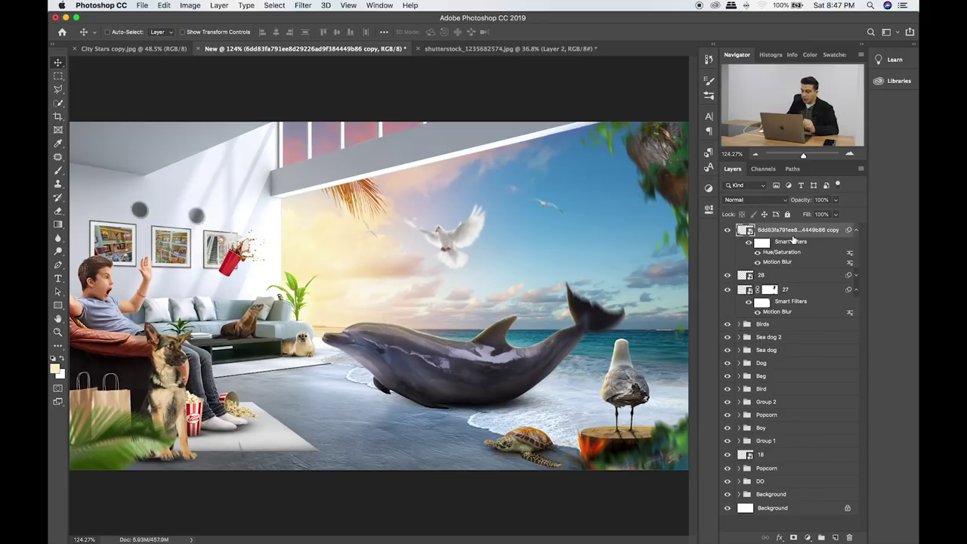
pyautogui.click(728, 291)
pyautogui.click(728, 291)
pyautogui.click(800, 291)
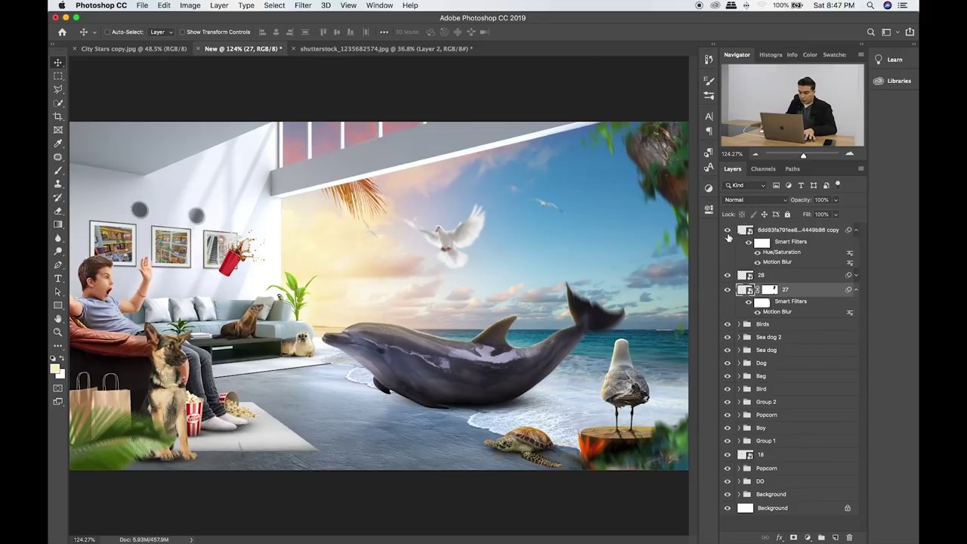
pyautogui.click(763, 324)
pyautogui.press('super+Tab')
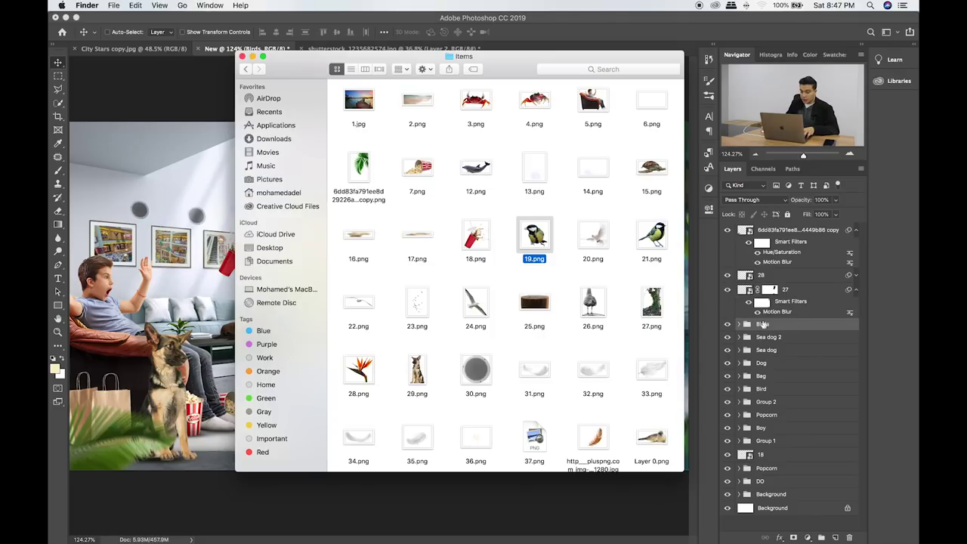
# Place the 35.png feather at about 11% size up in the sky under the top beam.
pyautogui.scroll(-2, 476, 424)
pyautogui.moveTo(417, 414); pyautogui.dragTo(239, 277)
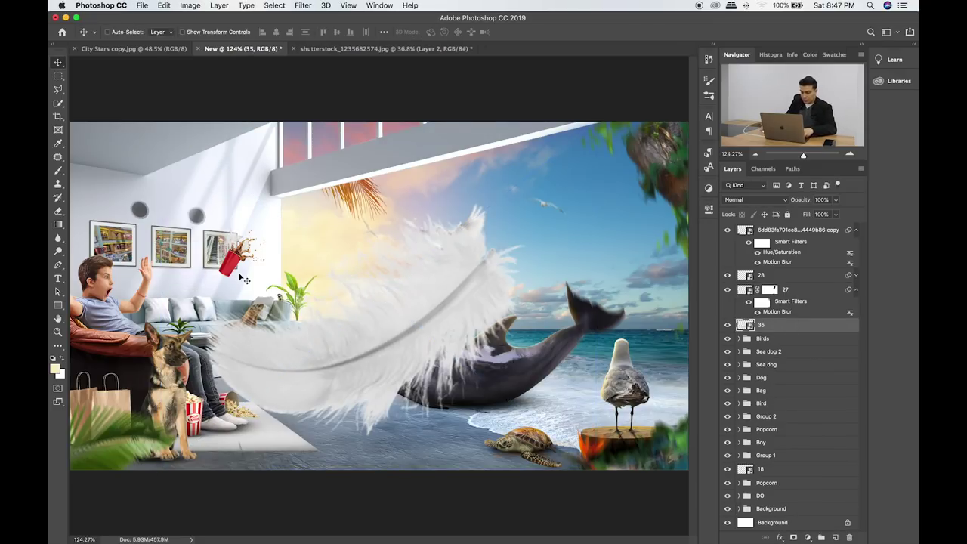
pyautogui.moveTo(596, 121); pyautogui.dragTo(328, 336)
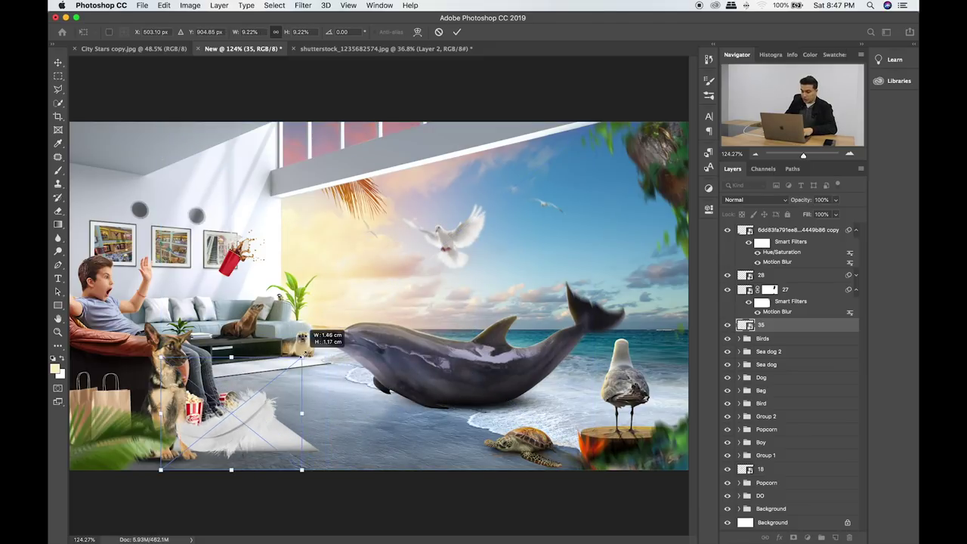
pyautogui.press('Return')
pyautogui.moveTo(328, 336)
pyautogui.mouseDown()
pyautogui.moveTo(487, 255)
pyautogui.moveTo(554, 160)
pyautogui.mouseUp()
pyautogui.press('super+Tab')
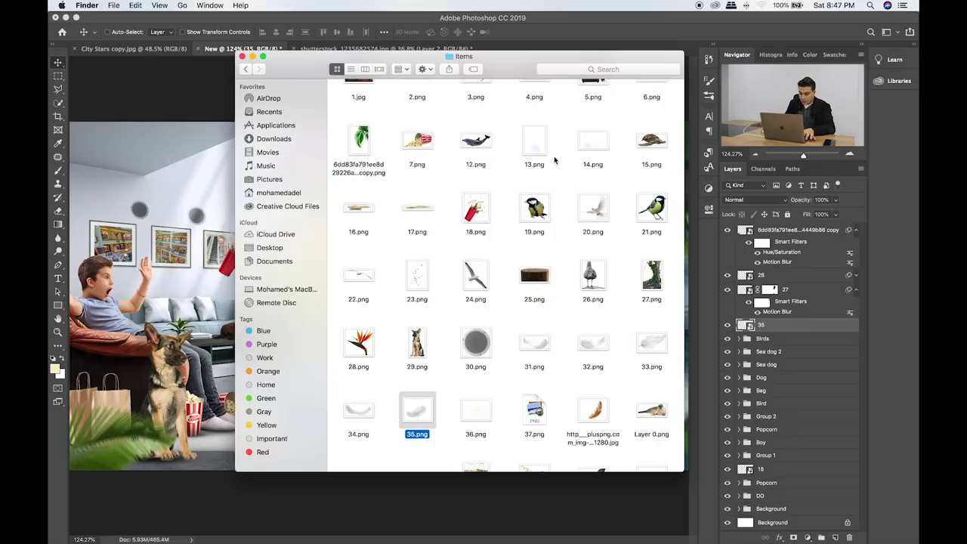
# Place the 34.png feather at about 13%, tilted 22°, above the dolphin's tail.
pyautogui.moveTo(370, 413); pyautogui.dragTo(193, 149)
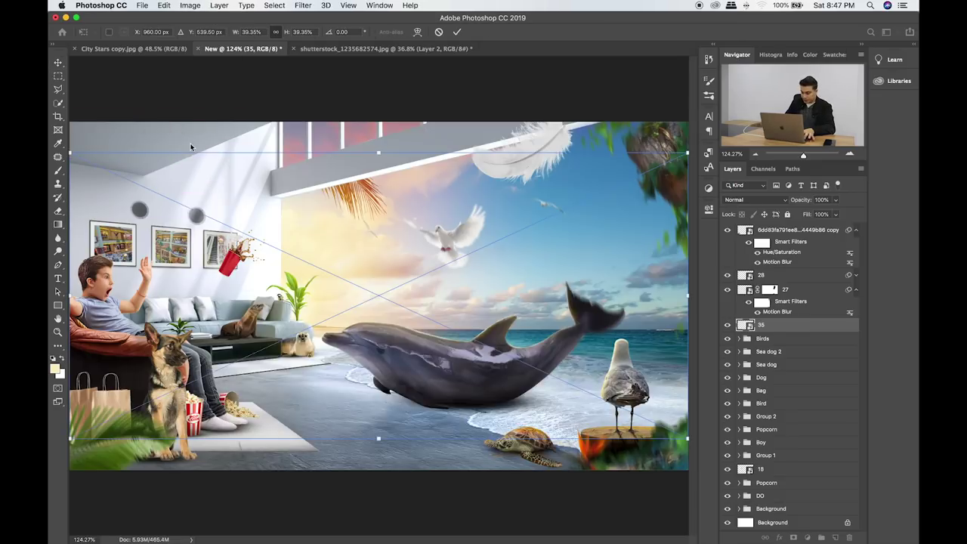
pyautogui.hotkey('ctrl', 't')
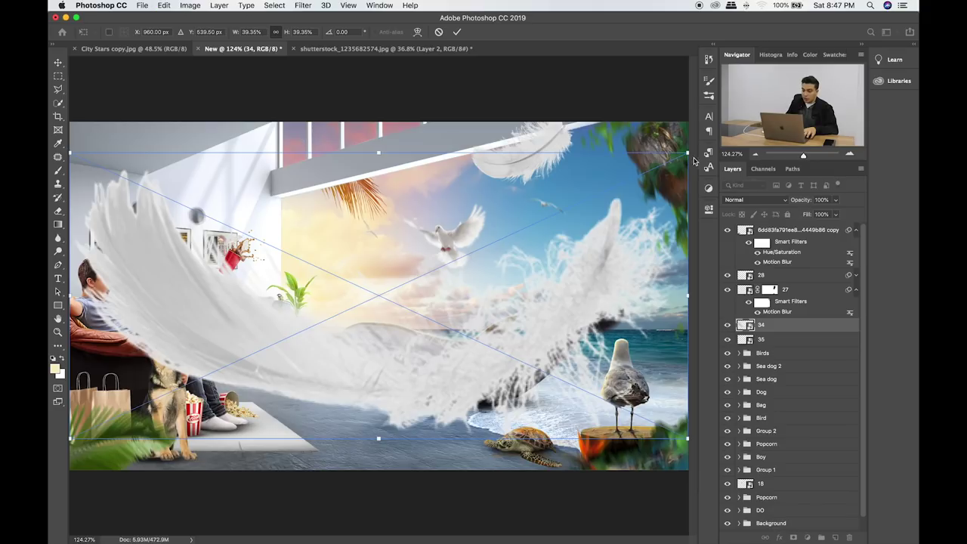
pyautogui.moveTo(687, 152)
pyautogui.mouseDown()
pyautogui.moveTo(399, 266)
pyautogui.moveTo(319, 320)
pyautogui.moveTo(345, 361)
pyautogui.mouseUp()
pyautogui.moveTo(237, 408)
pyautogui.mouseDown()
pyautogui.moveTo(455, 155)
pyautogui.moveTo(588, 199)
pyautogui.mouseUp()
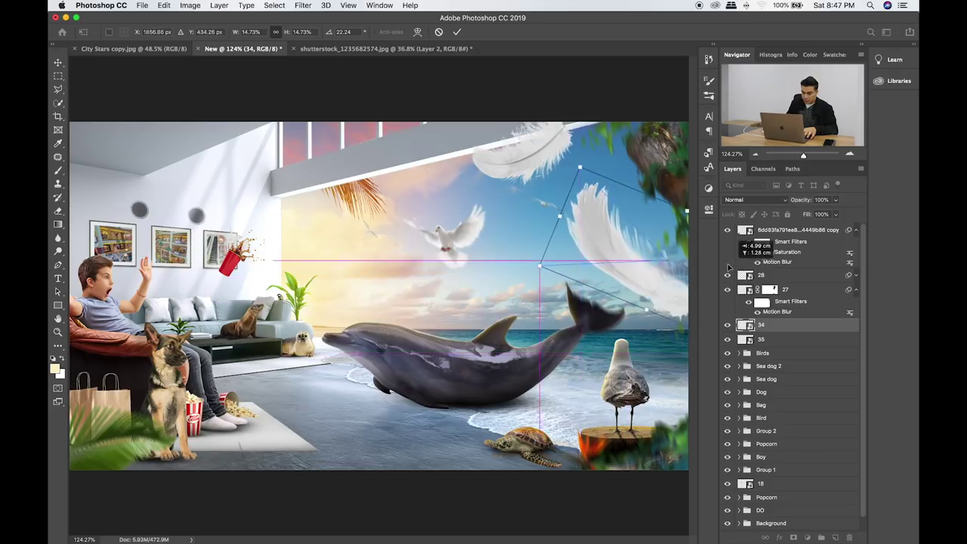
pyautogui.moveTo(576, 165)
pyautogui.mouseDown()
pyautogui.moveTo(554, 173)
pyautogui.moveTo(566, 207)
pyautogui.mouseUp()
pyautogui.press('Return')
pyautogui.press('super+Tab')
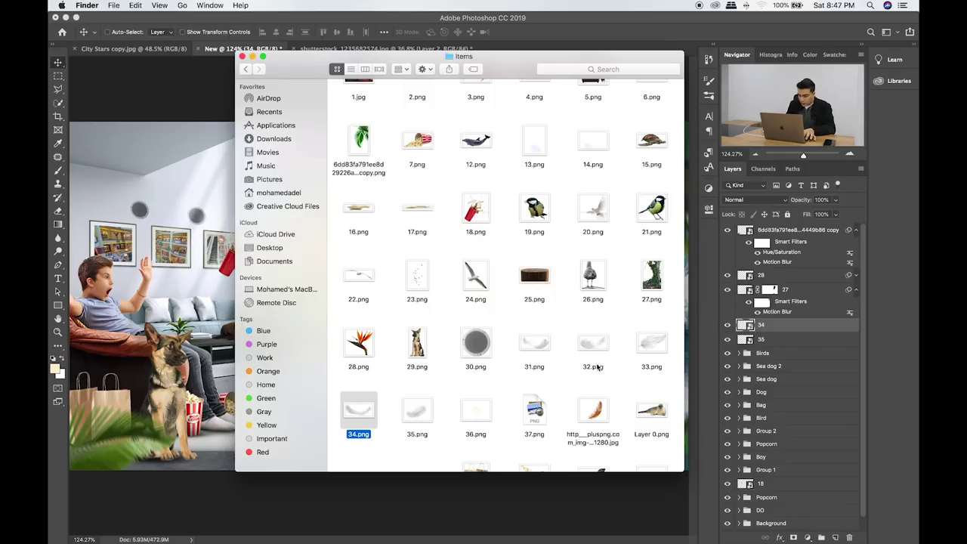
# Place 32.png as a small feather and set it beside the red cup.
pyautogui.moveTo(594, 366); pyautogui.dragTo(177, 230)
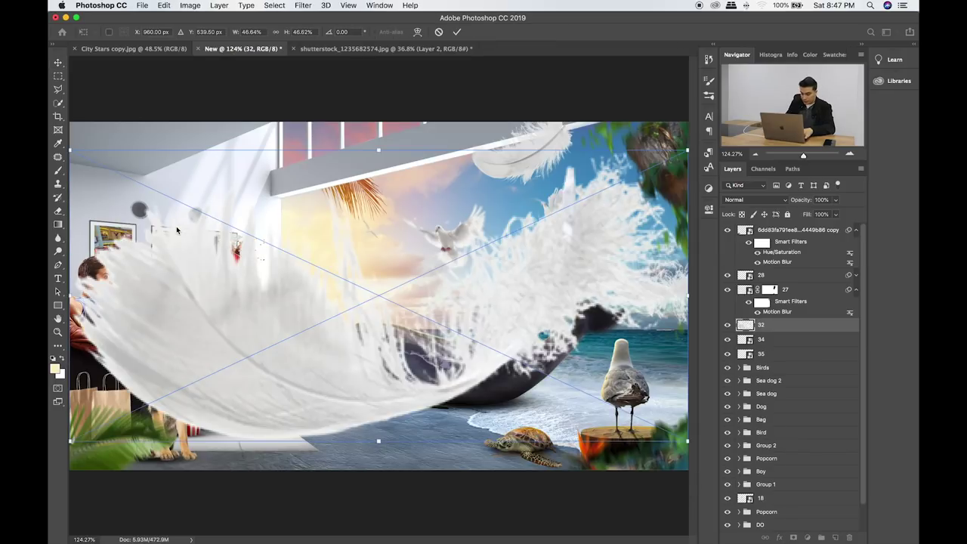
pyautogui.moveTo(74, 149)
pyautogui.mouseDown()
pyautogui.moveTo(638, 421)
pyautogui.moveTo(342, 254)
pyautogui.mouseUp()
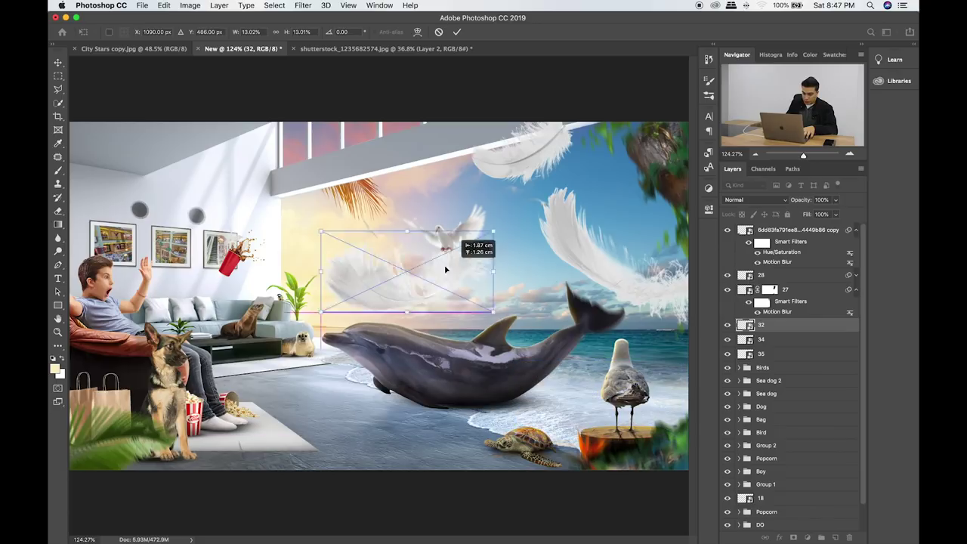
pyautogui.moveTo(372, 200); pyautogui.dragTo(346, 219)
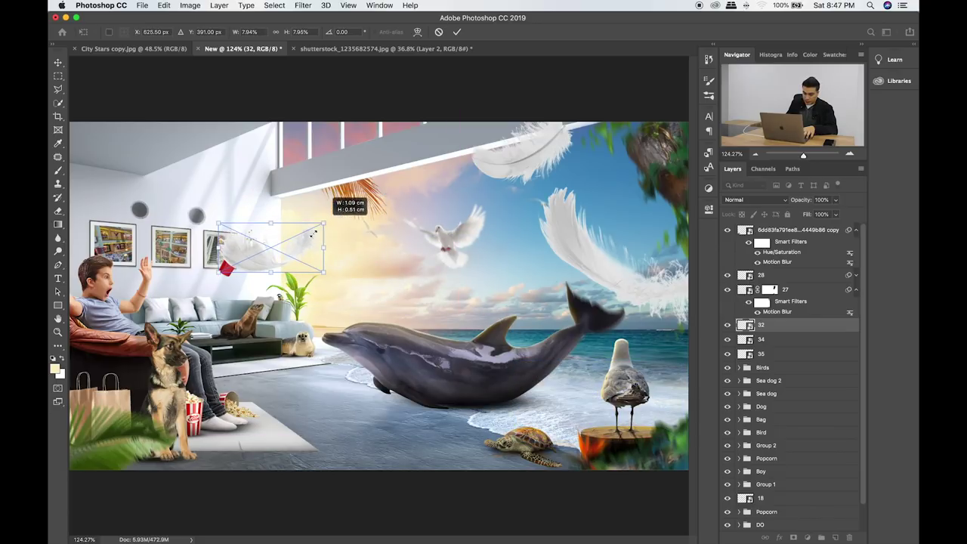
pyautogui.press('Return')
# Place 33.png as a second feather, shrinking it and positioning it above the dolphin.
pyautogui.press('super+Tab')
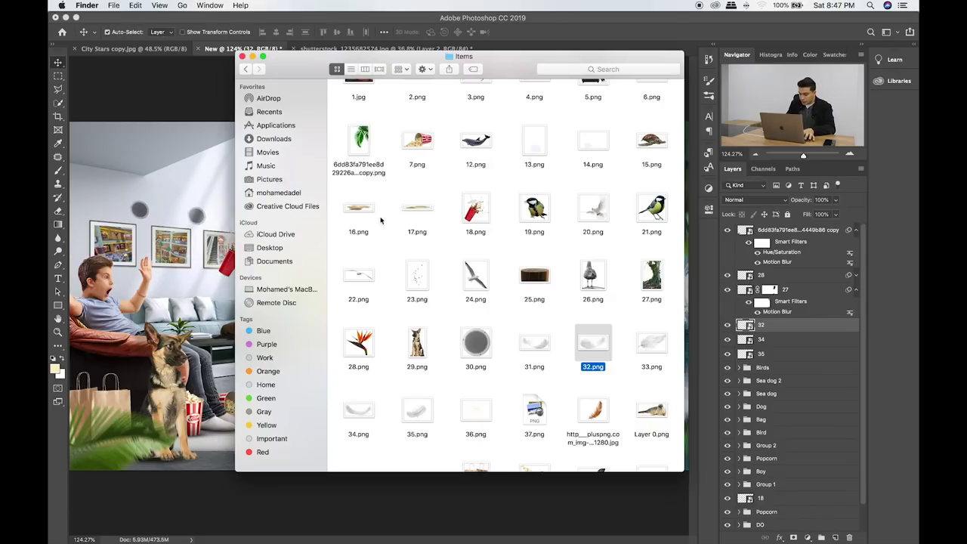
pyautogui.moveTo(652, 343); pyautogui.dragTo(419, 289)
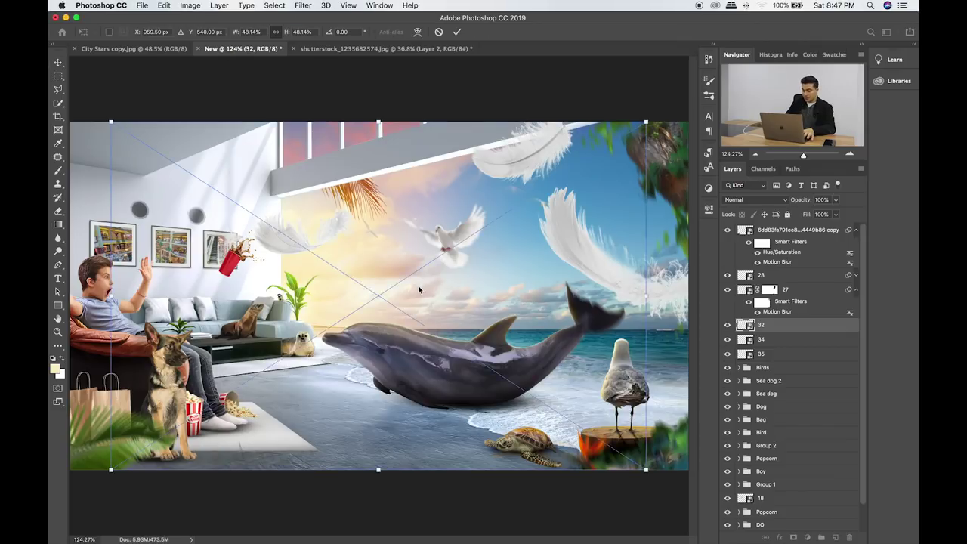
pyautogui.moveTo(639, 131); pyautogui.dragTo(228, 353)
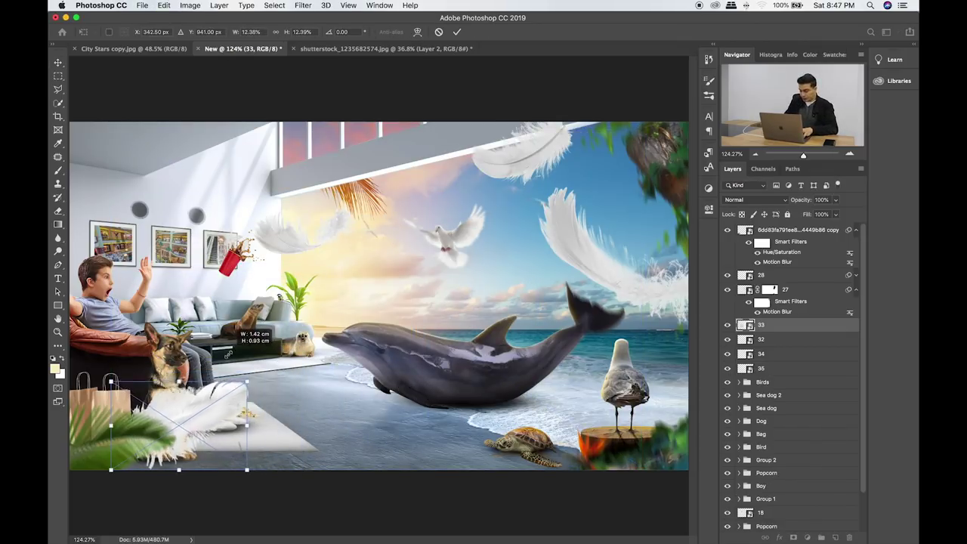
pyautogui.press('Return')
pyautogui.moveTo(227, 389); pyautogui.dragTo(411, 89)
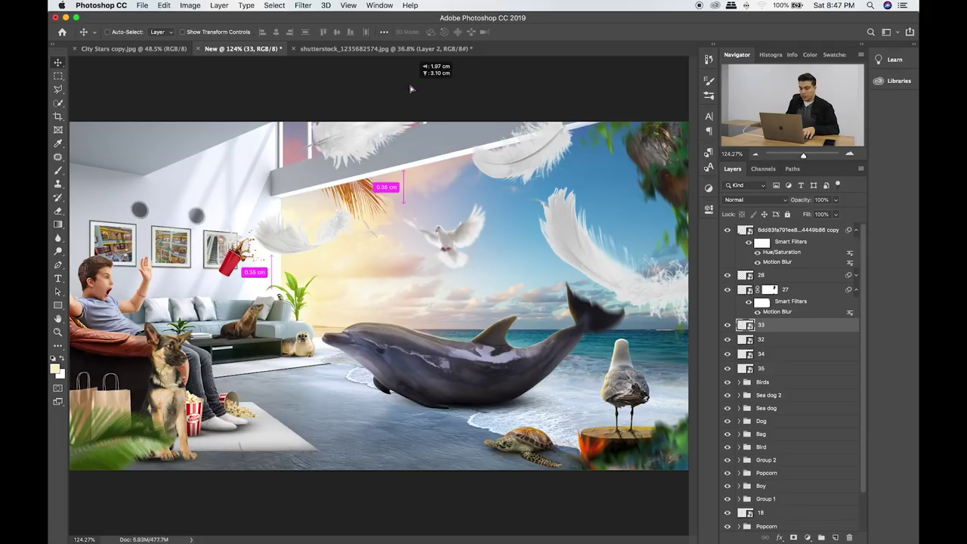
pyautogui.moveTo(410, 89); pyautogui.dragTo(446, 250)
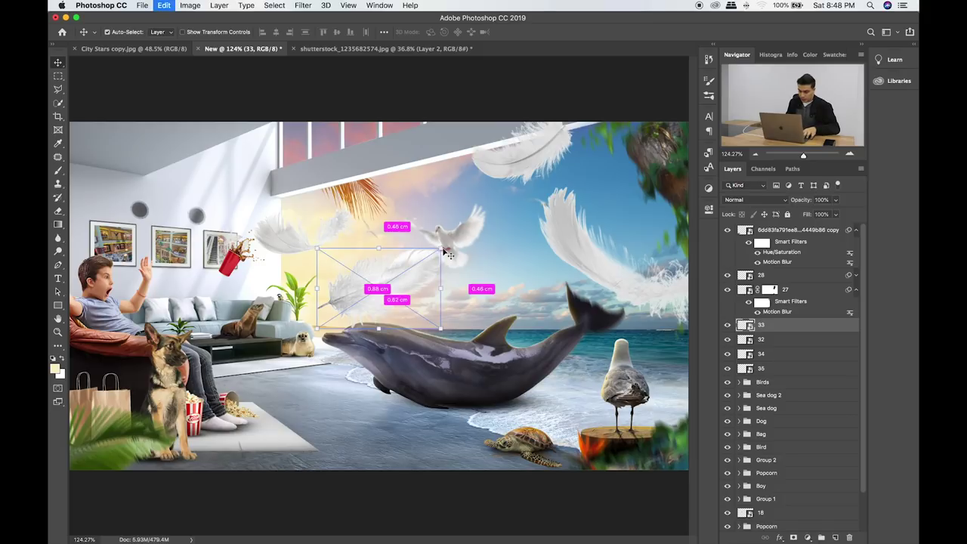
pyautogui.hotkey('ctrl', 't')
pyautogui.moveTo(448, 227)
pyautogui.mouseDown()
pyautogui.moveTo(390, 261)
pyautogui.moveTo(447, 247)
pyautogui.mouseUp()
pyautogui.press('Return')
# Place 31.png, shrunk to about 5.6% and tilted 24°, over the dolphin's fin.
pyautogui.press('super+Tab')
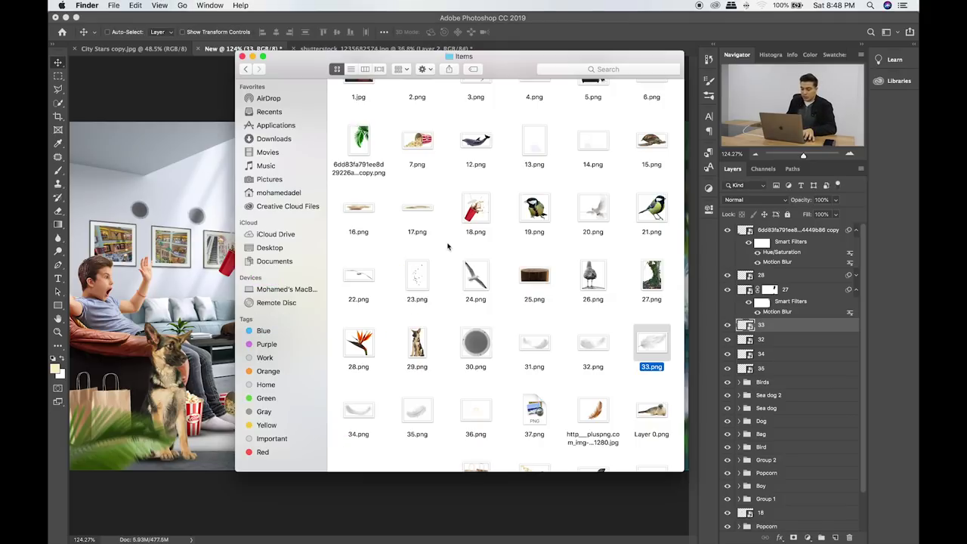
pyautogui.moveTo(547, 354); pyautogui.dragTo(155, 333)
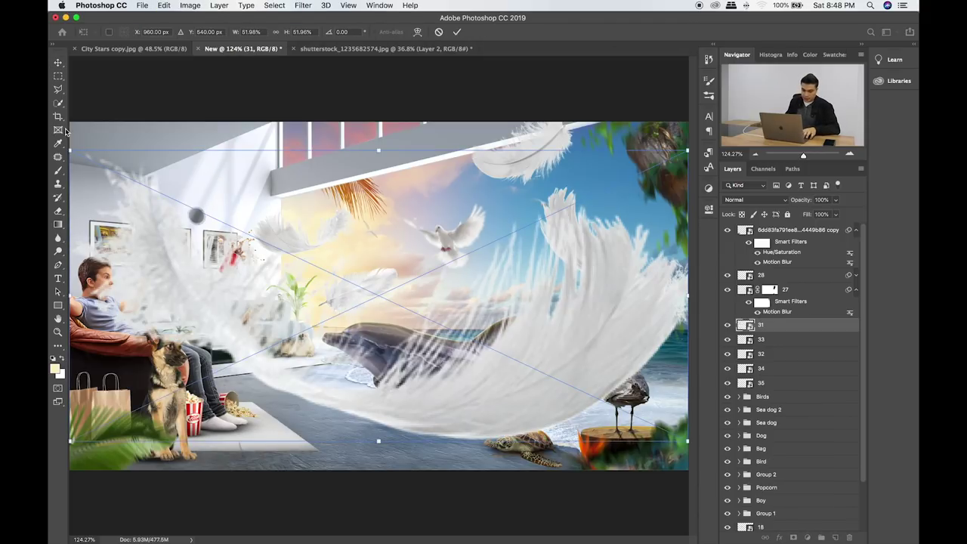
pyautogui.moveTo(72, 152); pyautogui.dragTo(522, 288)
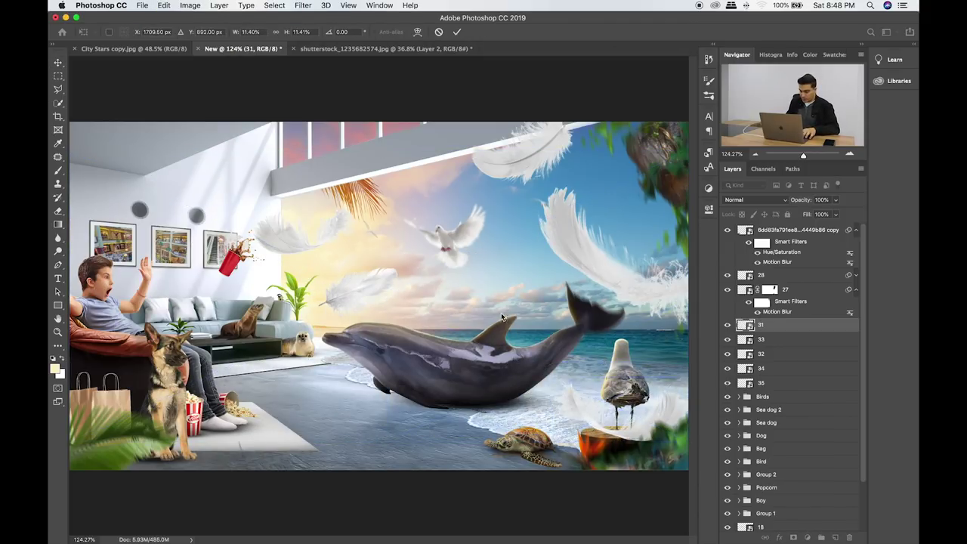
pyautogui.press('Return')
pyautogui.hotkey('ctrl', 't')
pyautogui.moveTo(558, 344)
pyautogui.mouseDown()
pyautogui.moveTo(580, 370)
pyautogui.moveTo(450, 266)
pyautogui.mouseUp()
pyautogui.moveTo(544, 304)
pyautogui.mouseDown()
pyautogui.moveTo(565, 302)
pyautogui.moveTo(484, 314)
pyautogui.moveTo(523, 288)
pyautogui.mouseUp()
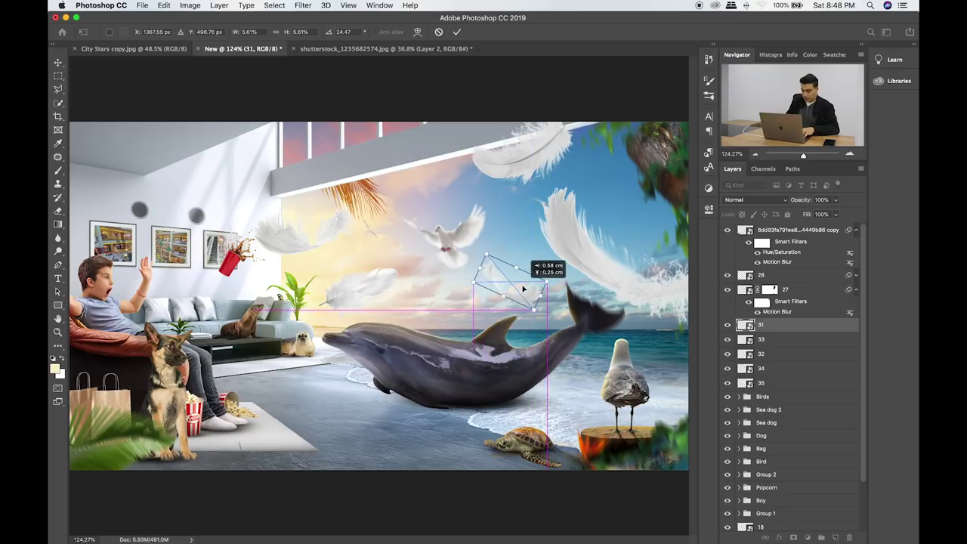
pyautogui.press('Return')
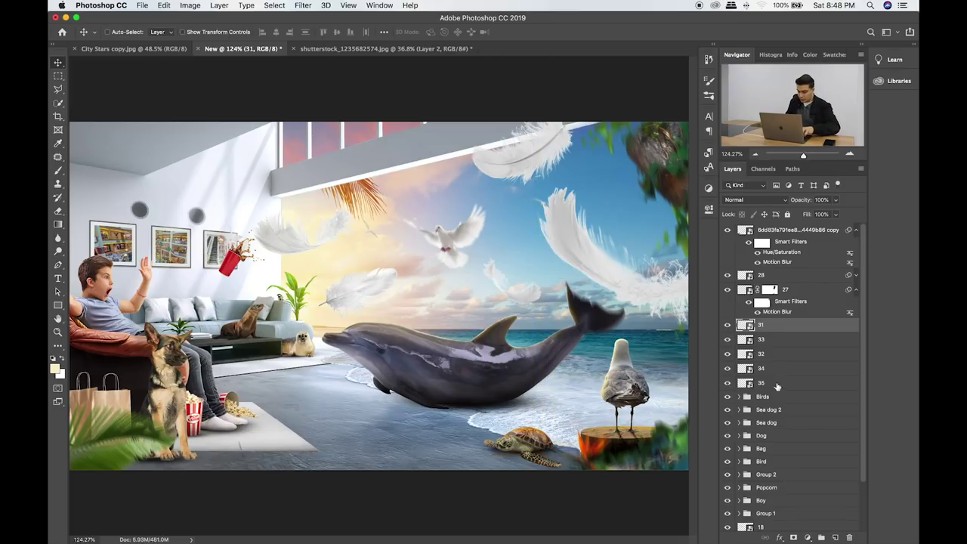
# Group feather layers 31–35 into Group 3 and expand it.
pyautogui.keyDown('shift'); pyautogui.click(777, 384); pyautogui.keyUp('shift')
pyautogui.hotkey('ctrl', 'g')
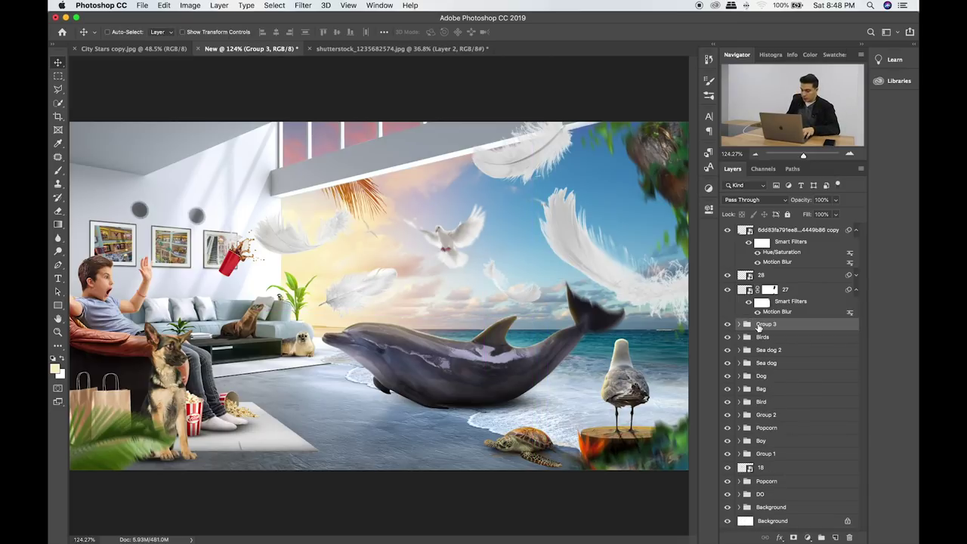
pyautogui.click(740, 324)
# Apply a Motion Blur smart filter to feather layer 31.
pyautogui.click(779, 340)
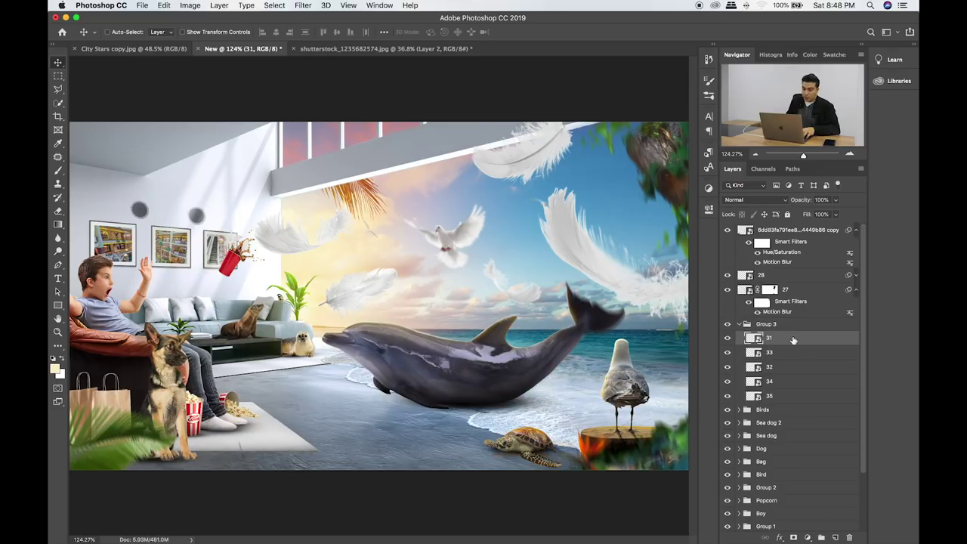
pyautogui.click(302, 5)
pyautogui.moveTo(363, 128)
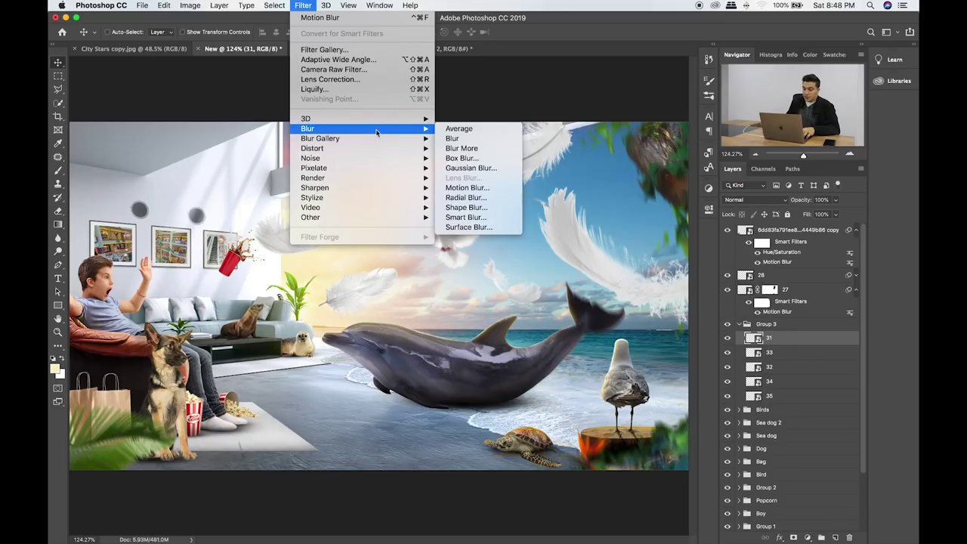
pyautogui.click(465, 187)
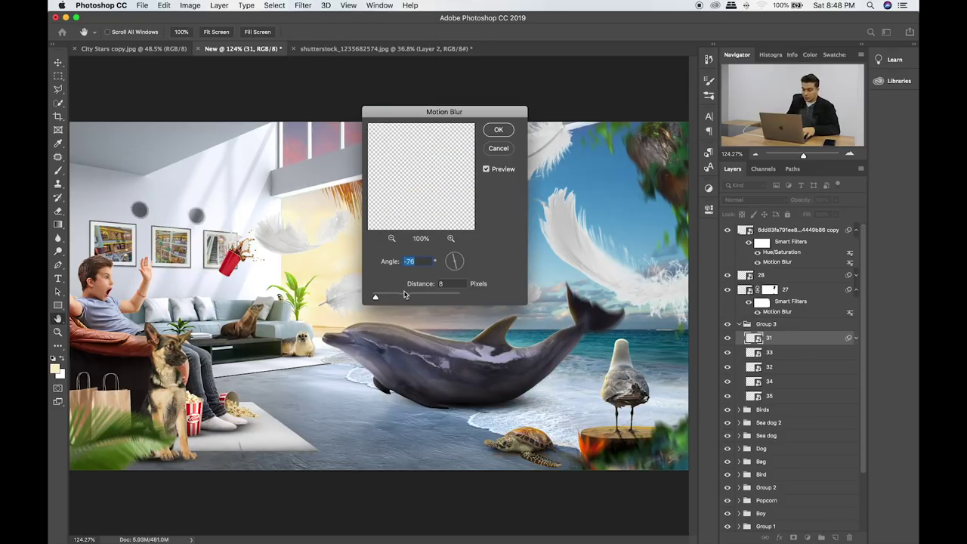
pyautogui.moveTo(439, 115); pyautogui.dragTo(181, 63)
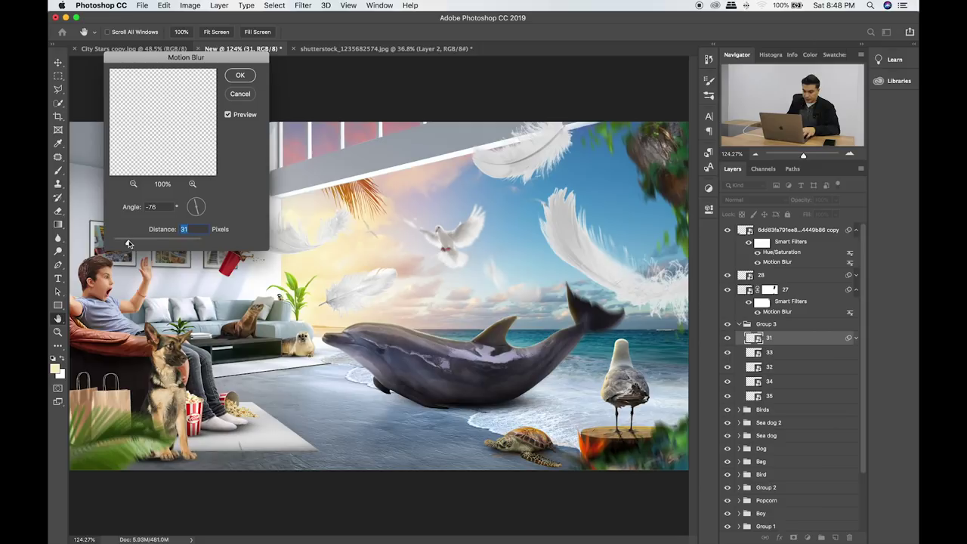
pyautogui.press('Return')
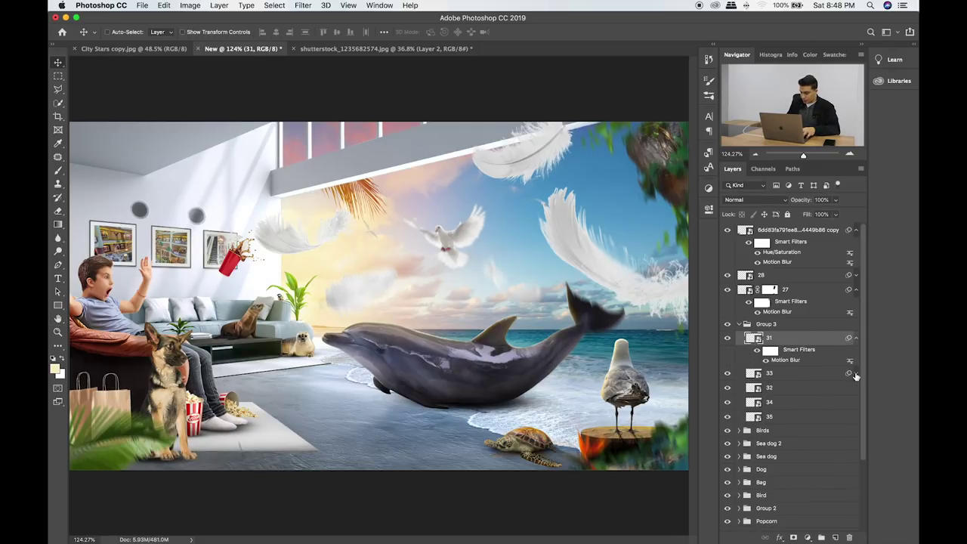
# Copy the Motion Blur filter onto feather 33 and start a Free Transform of Group 3.
pyautogui.moveTo(856, 376); pyautogui.dragTo(853, 376)
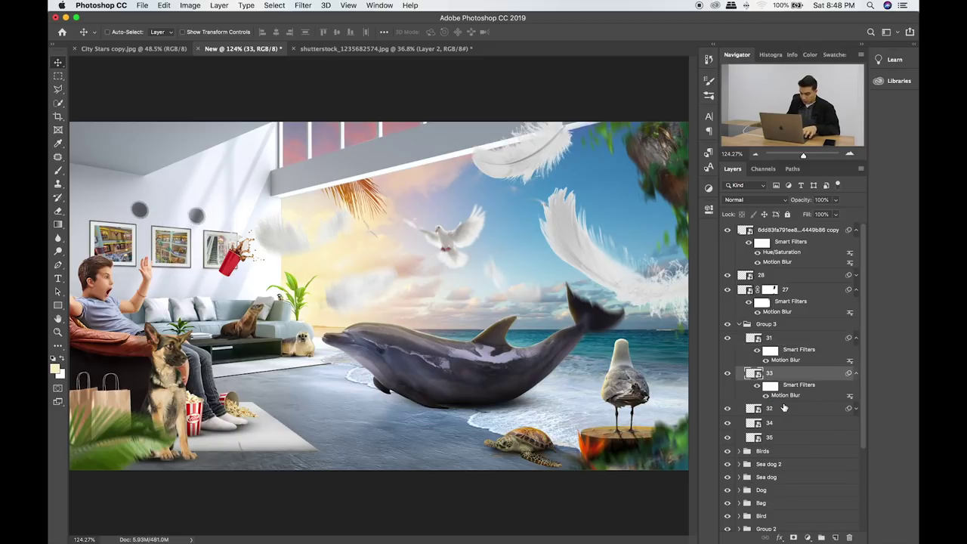
pyautogui.moveTo(787, 400); pyautogui.dragTo(783, 425)
pyautogui.moveTo(801, 393); pyautogui.dragTo(785, 438)
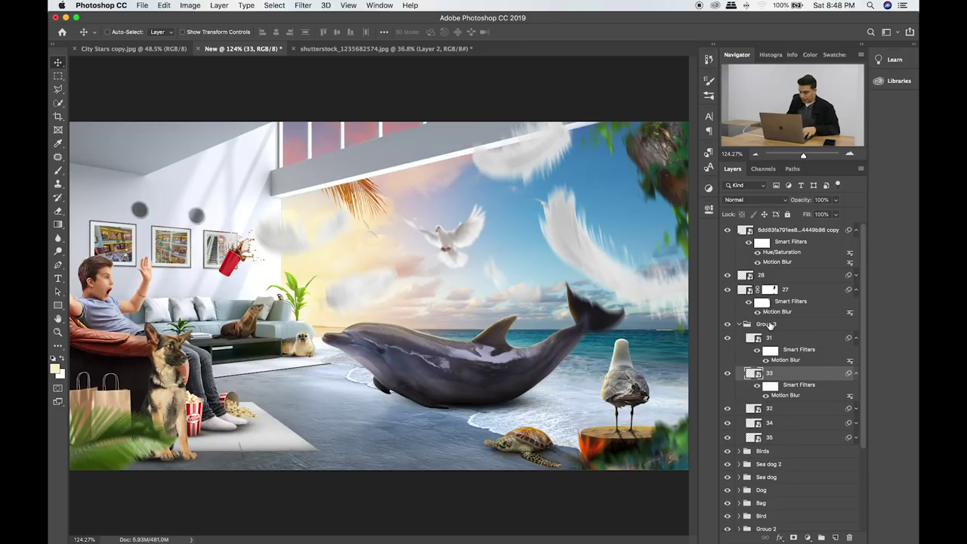
pyautogui.click(773, 325)
pyautogui.hotkey('ctrl', 't')
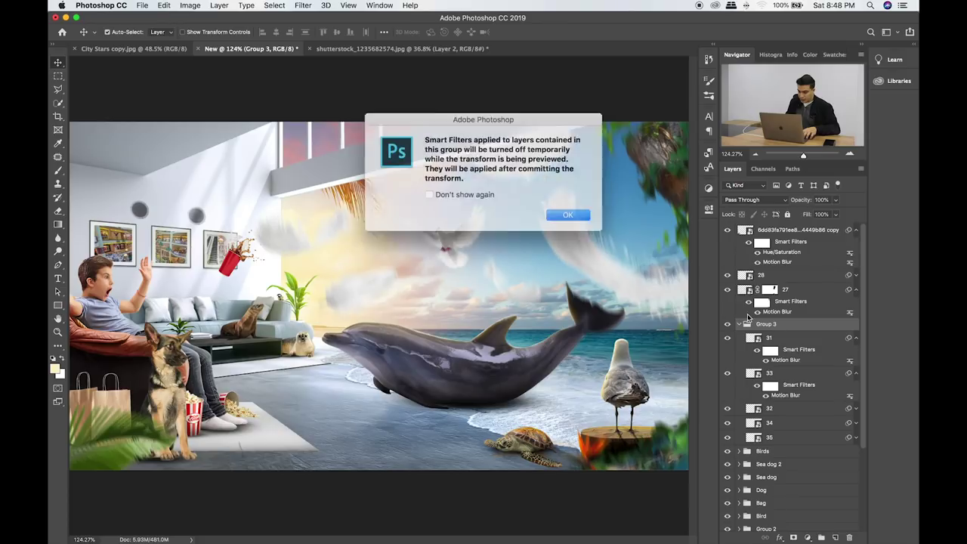
# Scale the feather group to about 80% and shift it up and right.
pyautogui.click(541, 211)
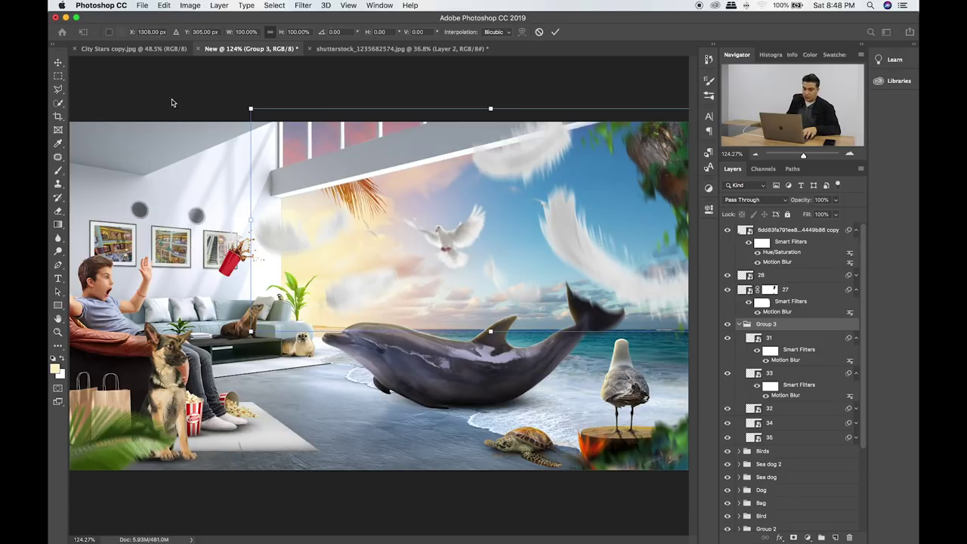
pyautogui.moveTo(243, 108); pyautogui.dragTo(332, 155)
pyautogui.moveTo(421, 182)
pyautogui.mouseDown()
pyautogui.moveTo(413, 170)
pyautogui.moveTo(426, 182)
pyautogui.mouseUp()
pyautogui.press('Return')
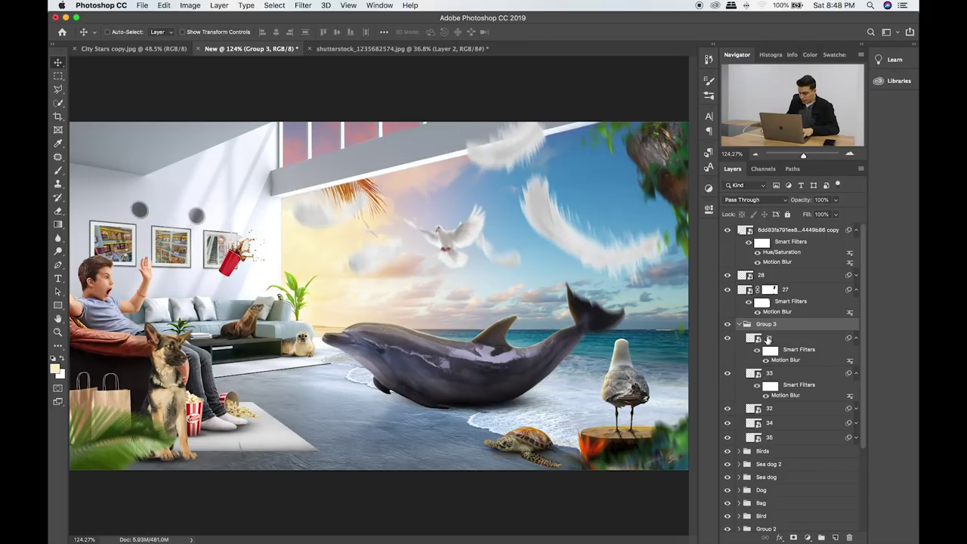
# Reposition the feathers on layers 31, 33 and 32 in the sky.
pyautogui.click(763, 338)
pyautogui.moveTo(574, 242); pyautogui.dragTo(554, 267)
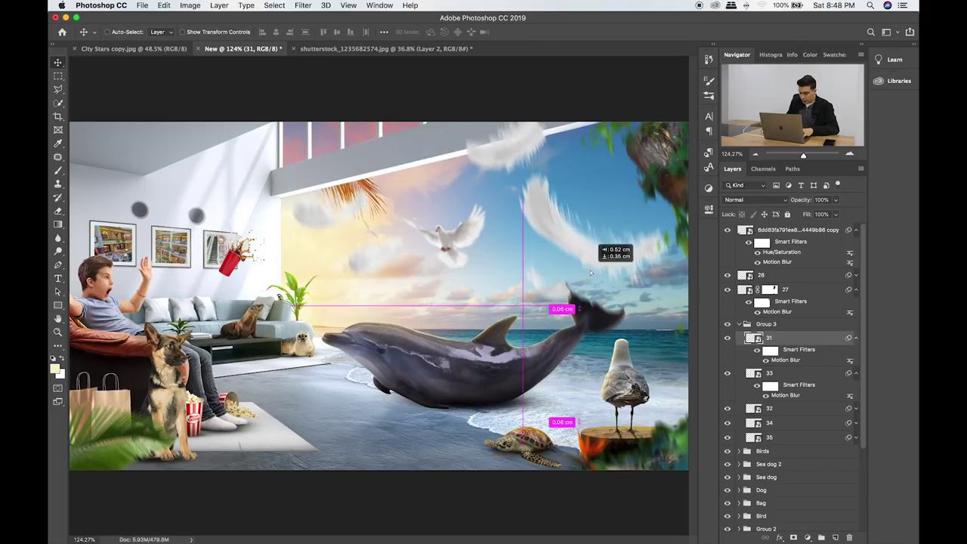
pyautogui.click(819, 385)
pyautogui.moveTo(501, 237); pyautogui.dragTo(485, 251)
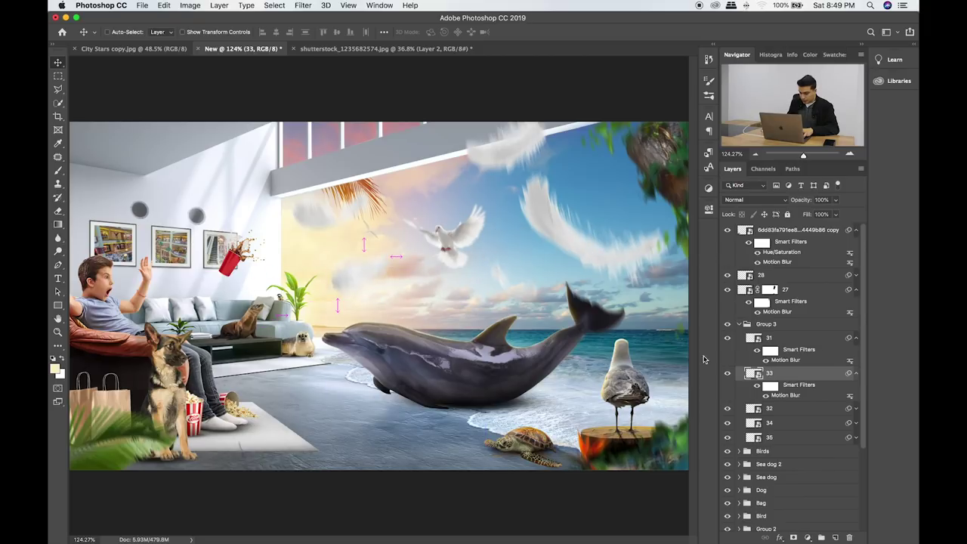
pyautogui.click(769, 410)
pyautogui.moveTo(563, 249); pyautogui.dragTo(529, 228)
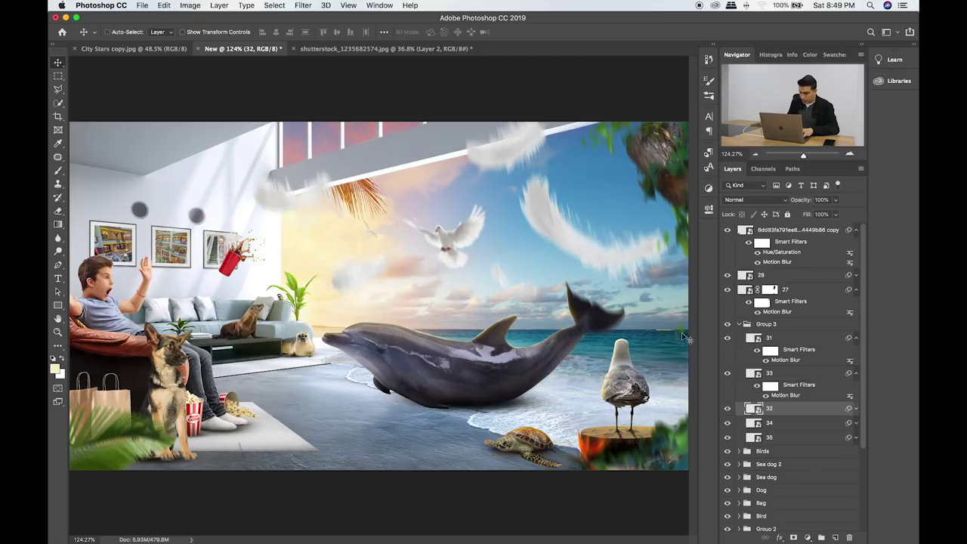
# Move feathers 34 and 35 to new sky spots and regroup layers 31–35 as Group 3.
pyautogui.click(784, 422)
pyautogui.moveTo(601, 254); pyautogui.dragTo(639, 270)
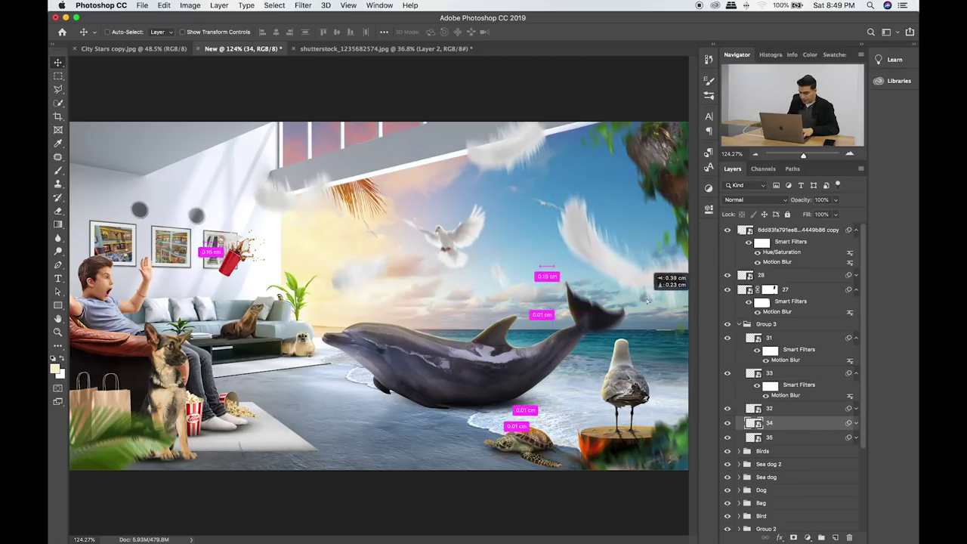
pyautogui.moveTo(613, 234); pyautogui.dragTo(616, 245)
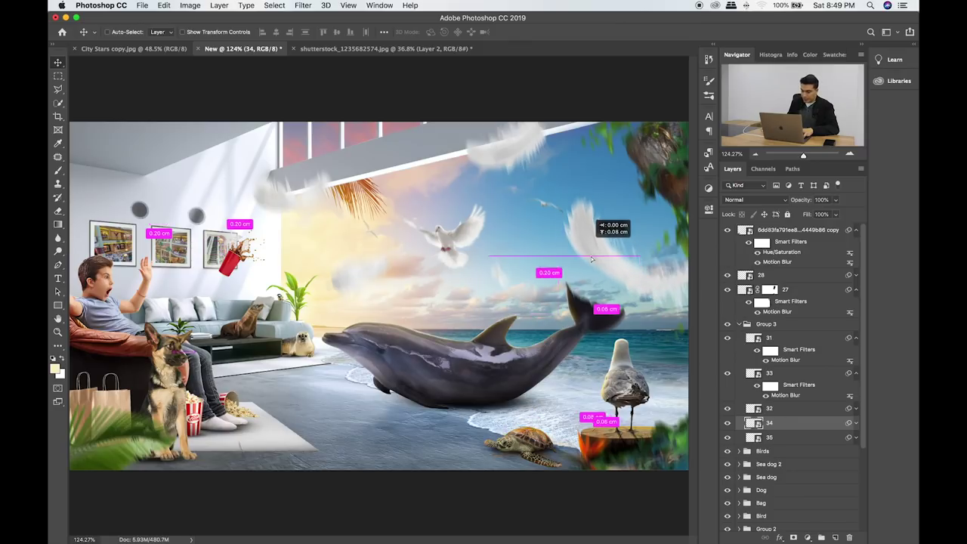
pyautogui.click(802, 439)
pyautogui.moveTo(583, 334); pyautogui.dragTo(577, 326)
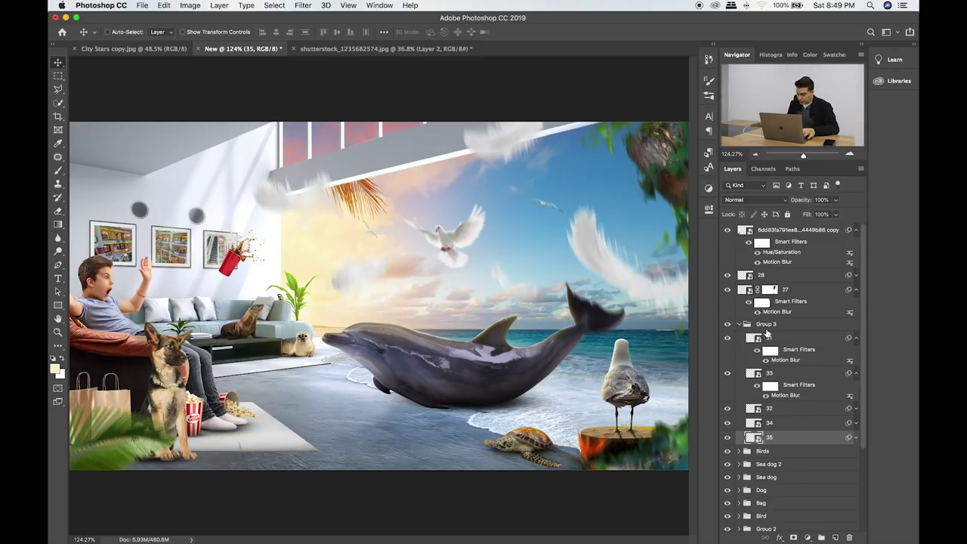
pyautogui.hotkey('ctrl', 'g')
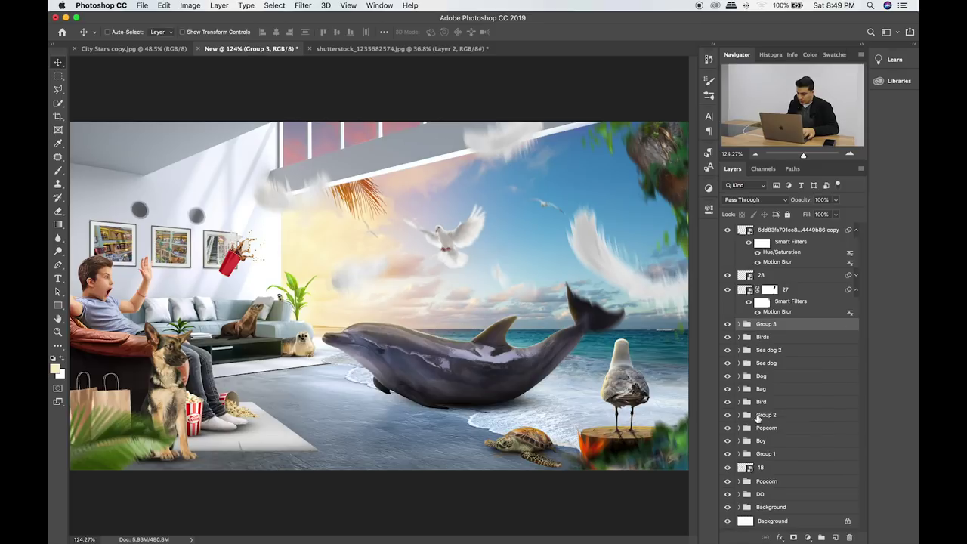
# Rotate the DO dolphin group to about 2° and nudge its position.
pyautogui.click(764, 495)
pyautogui.hotkey('ctrl', 't')
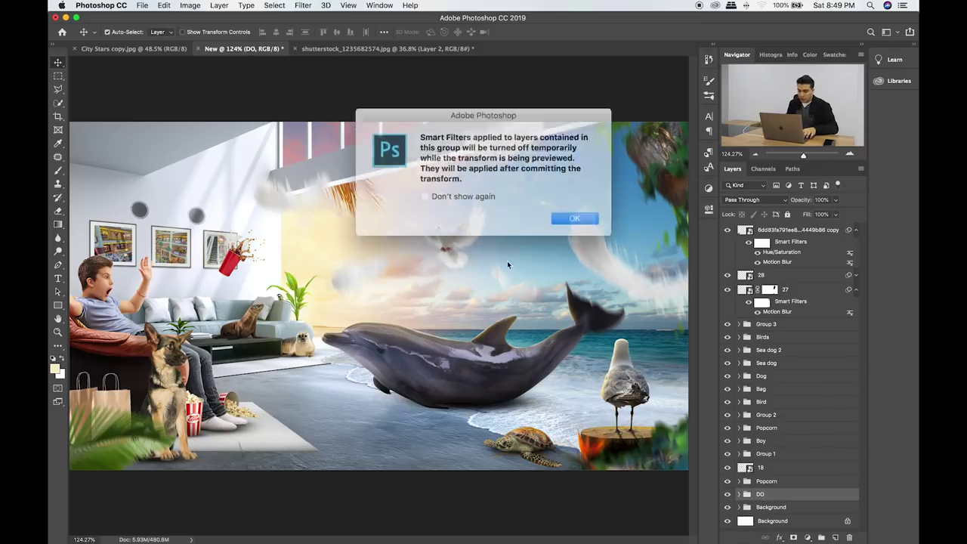
pyautogui.press('Return')
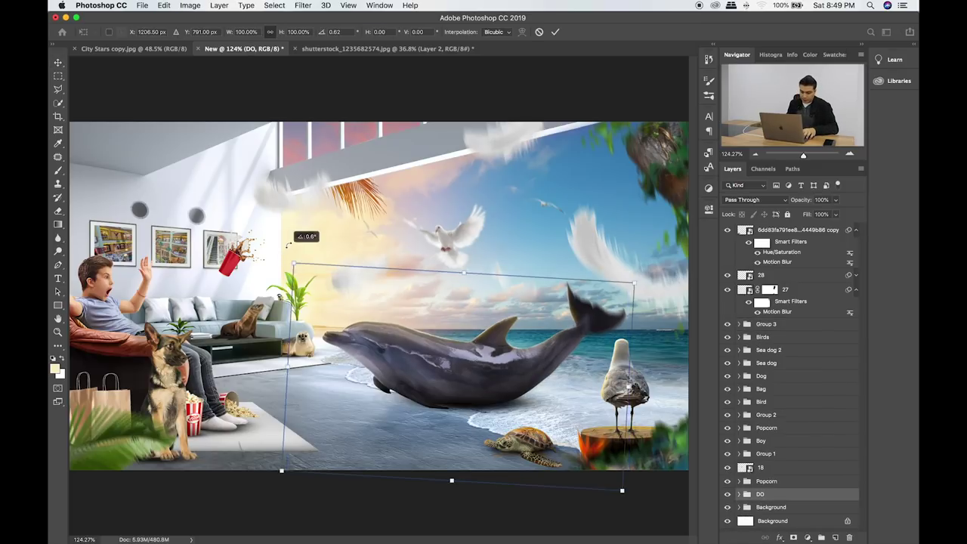
pyautogui.moveTo(281, 263); pyautogui.dragTo(332, 253)
pyautogui.moveTo(438, 395); pyautogui.dragTo(457, 393)
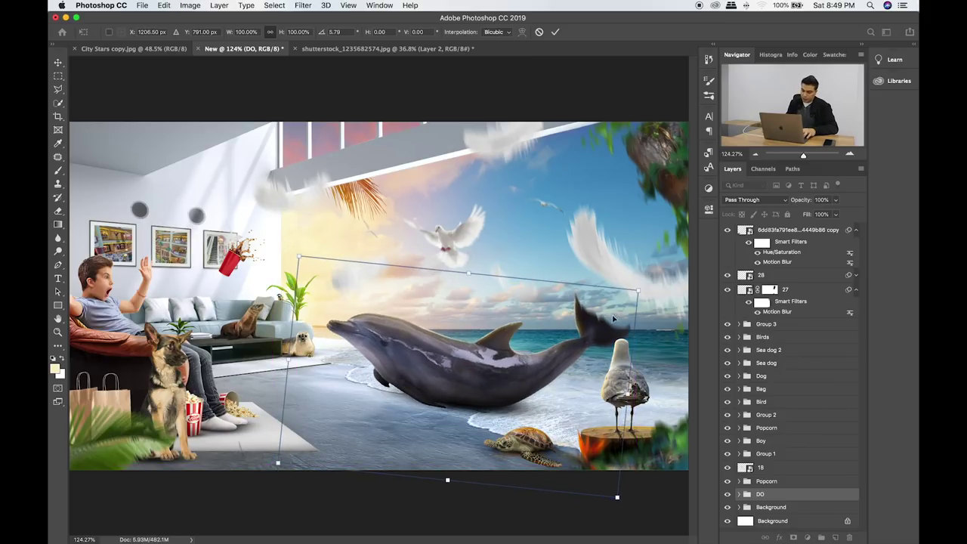
pyautogui.moveTo(645, 285); pyautogui.dragTo(655, 271)
pyautogui.moveTo(526, 396); pyautogui.dragTo(529, 397)
pyautogui.press('Return')
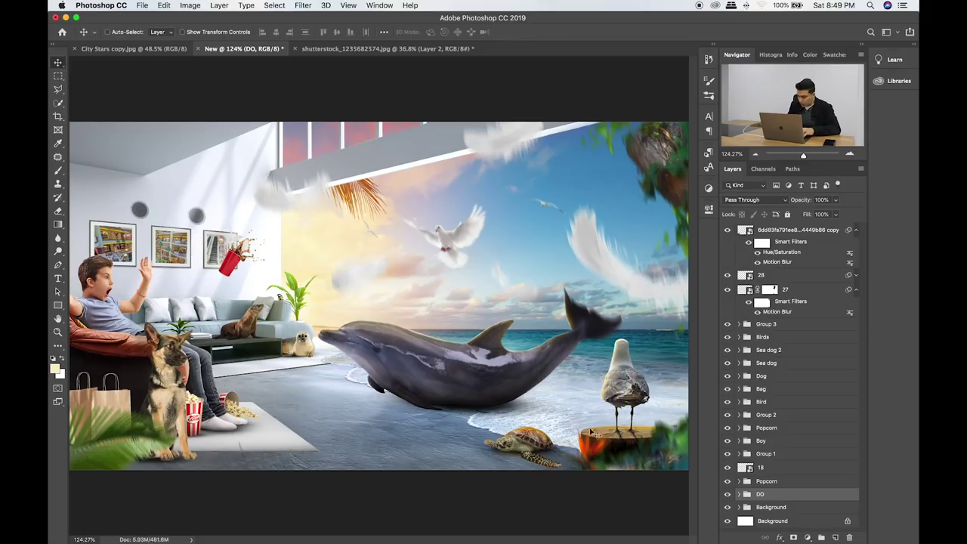
# Add a new layer above Layer 2 copy 2 and paint a soft black patch with a 500px brush.
pyautogui.click(740, 494)
pyautogui.scroll(-5, 784, 498)
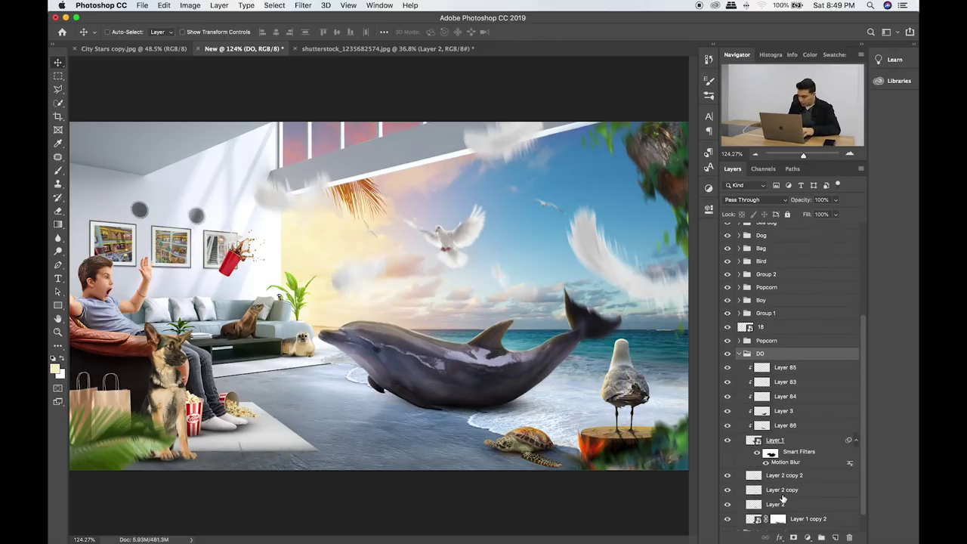
pyautogui.click(795, 478)
pyautogui.click(836, 538)
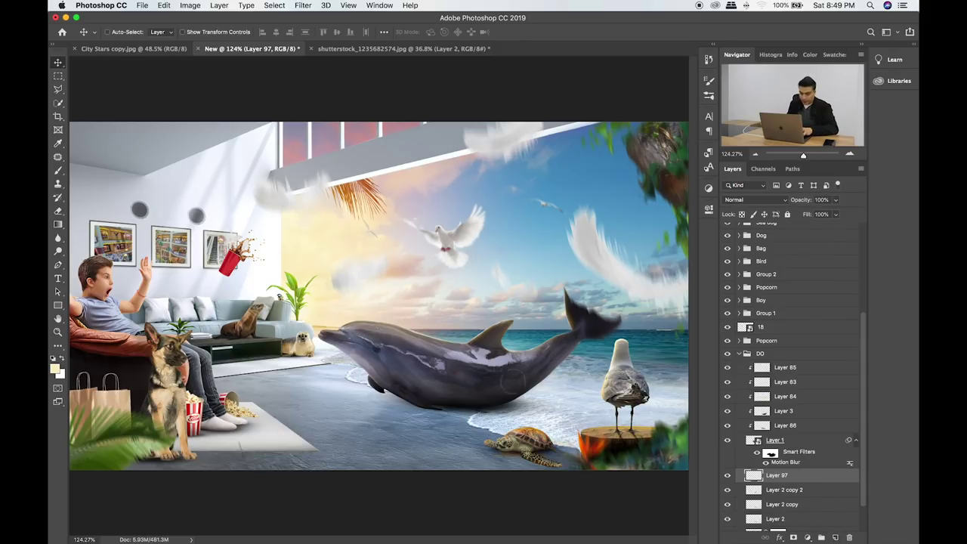
pyautogui.press('b')
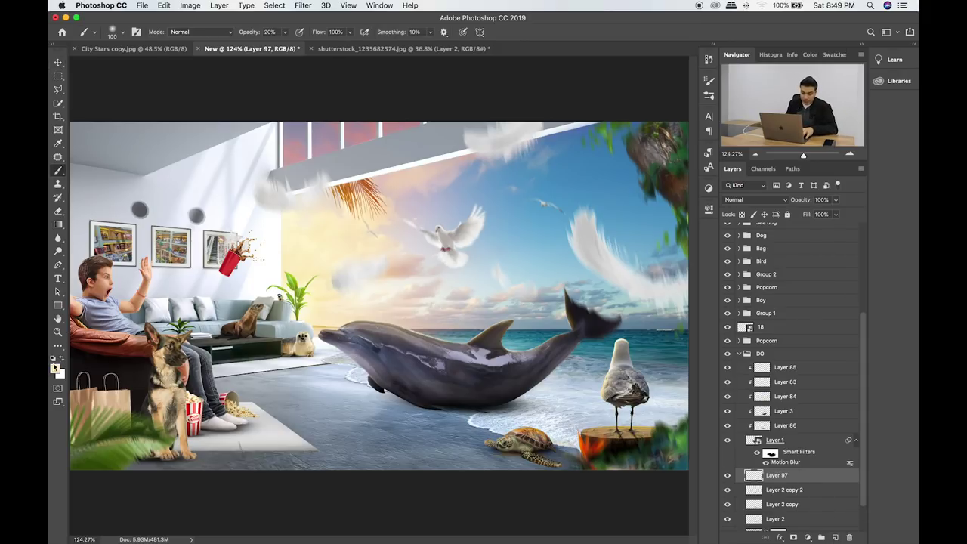
pyautogui.click(54, 368)
pyautogui.moveTo(371, 293); pyautogui.dragTo(262, 396)
pyautogui.click(591, 185)
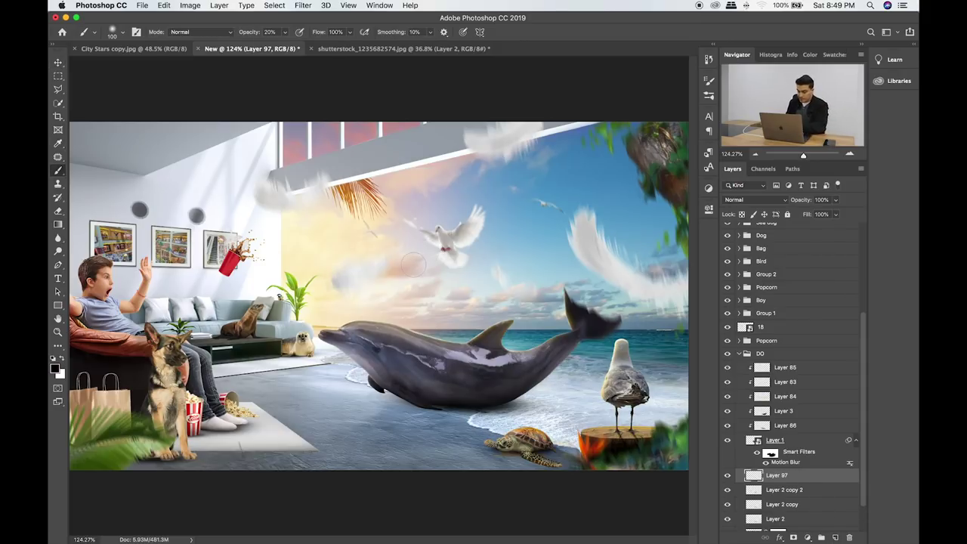
pyautogui.press(']')
pyautogui.press(']')
pyautogui.press(']')
pyautogui.click(359, 299)
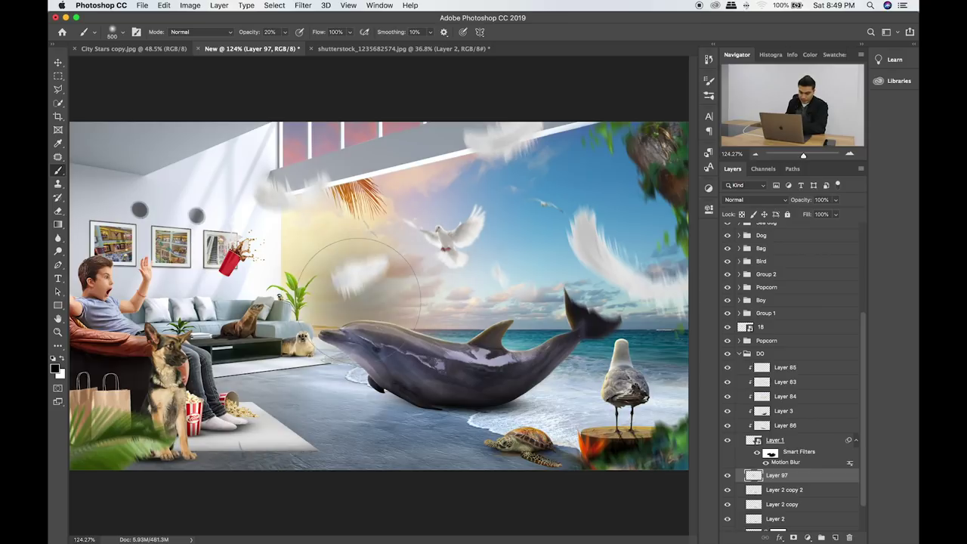
pyautogui.click(360, 299)
# Squash the black patch into a thin shadow under the dolphin's belly and inspect it.
pyautogui.hotkey('ctrl', 't')
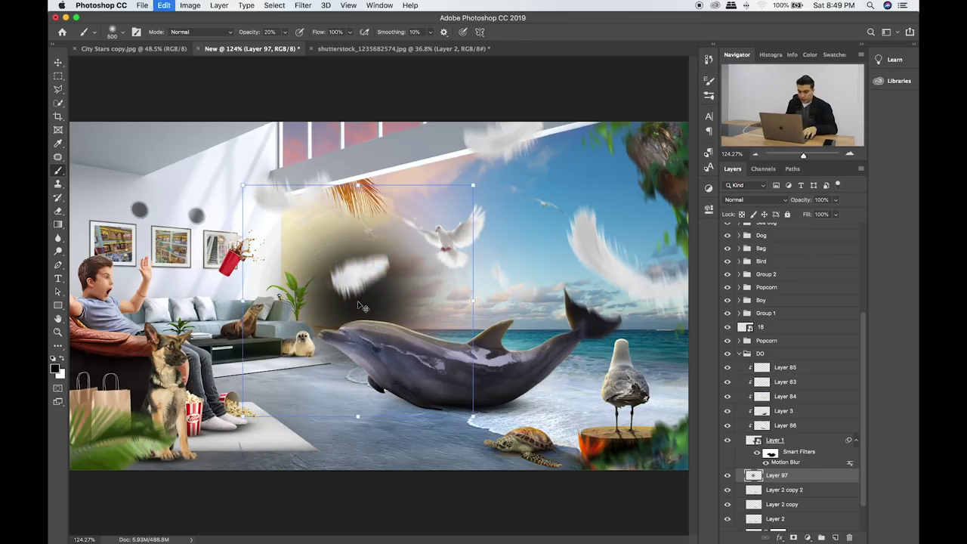
pyautogui.moveTo(357, 184); pyautogui.dragTo(357, 375)
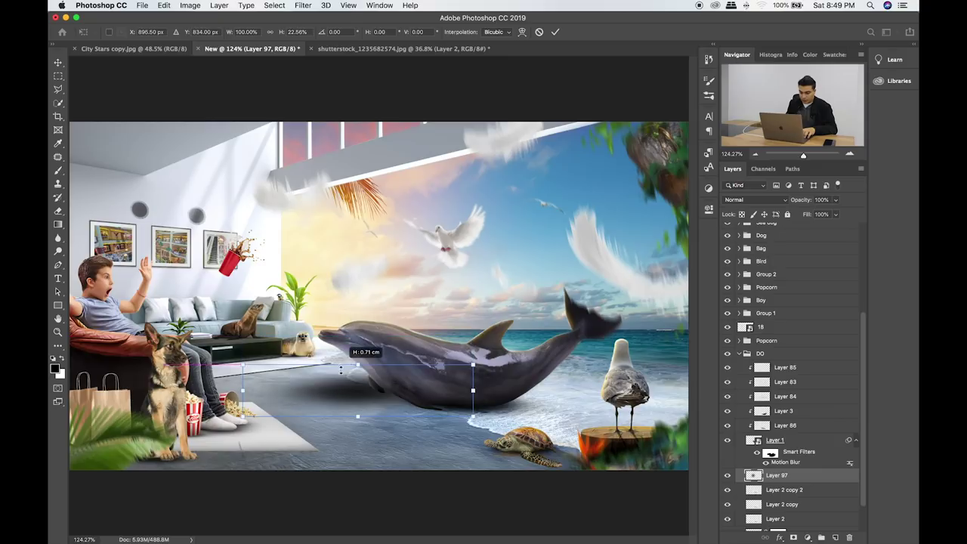
pyautogui.moveTo(432, 408); pyautogui.dragTo(537, 425)
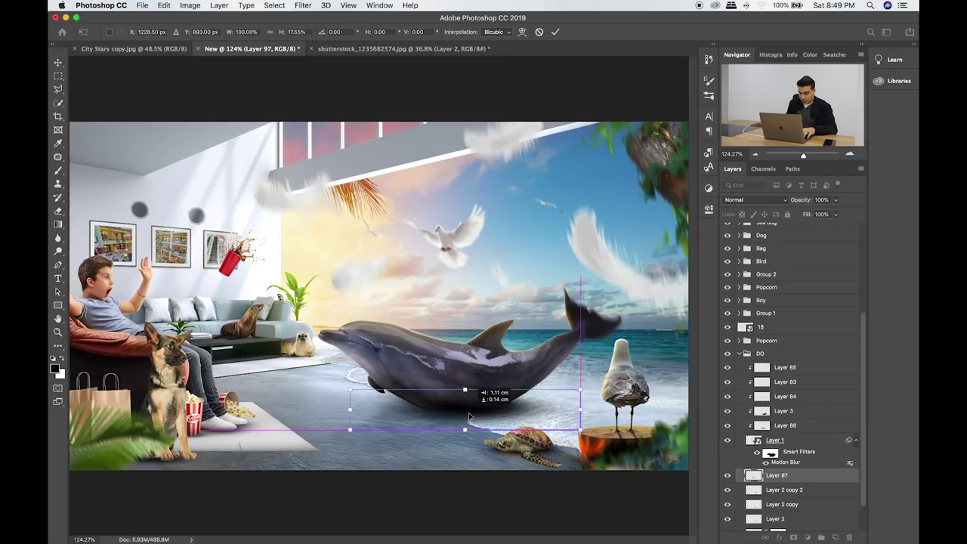
pyautogui.press('Return')
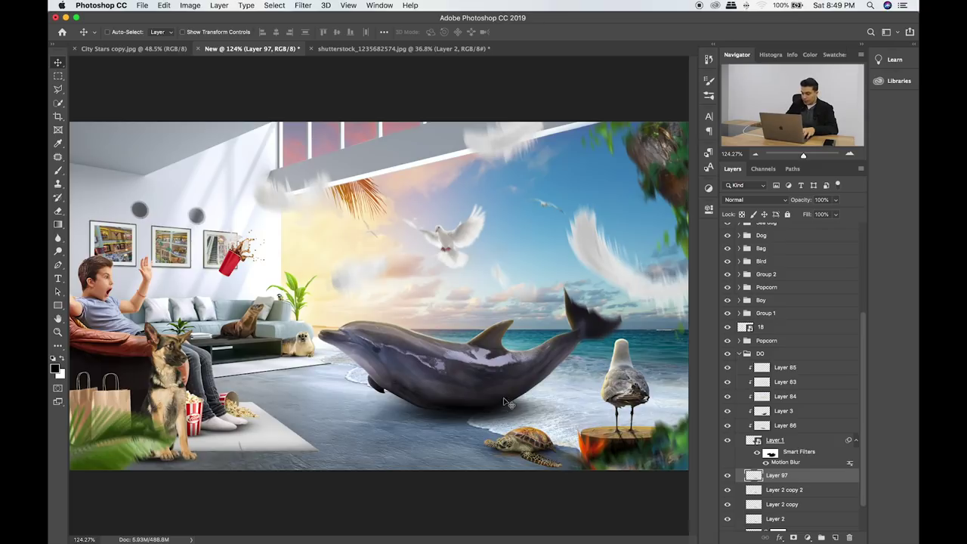
pyautogui.hotkey('ctrl', '+')
pyautogui.moveTo(467, 365)
pyautogui.mouseDown()
pyautogui.moveTo(361, 295)
pyautogui.moveTo(411, 283)
pyautogui.moveTo(444, 312)
pyautogui.mouseUp()
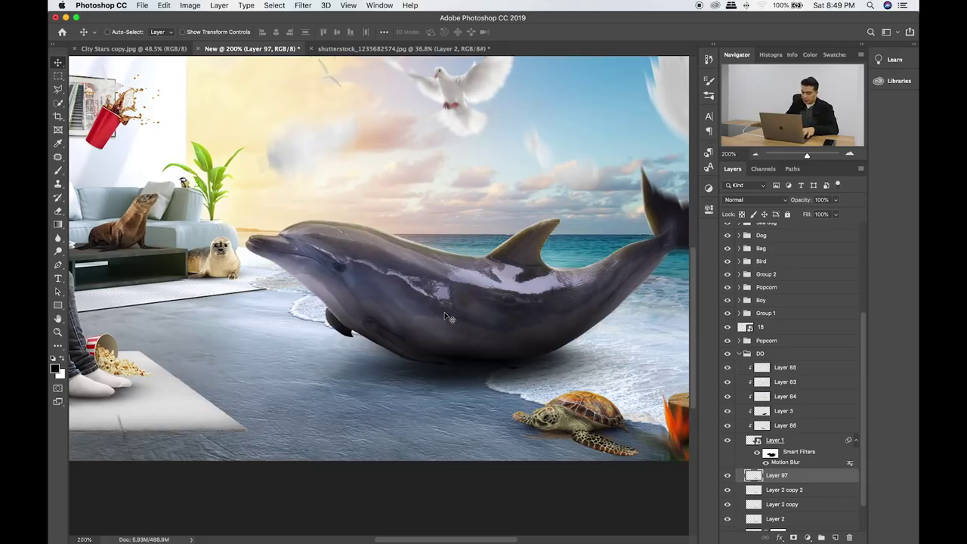
pyautogui.hotkey('ctrl', '0')
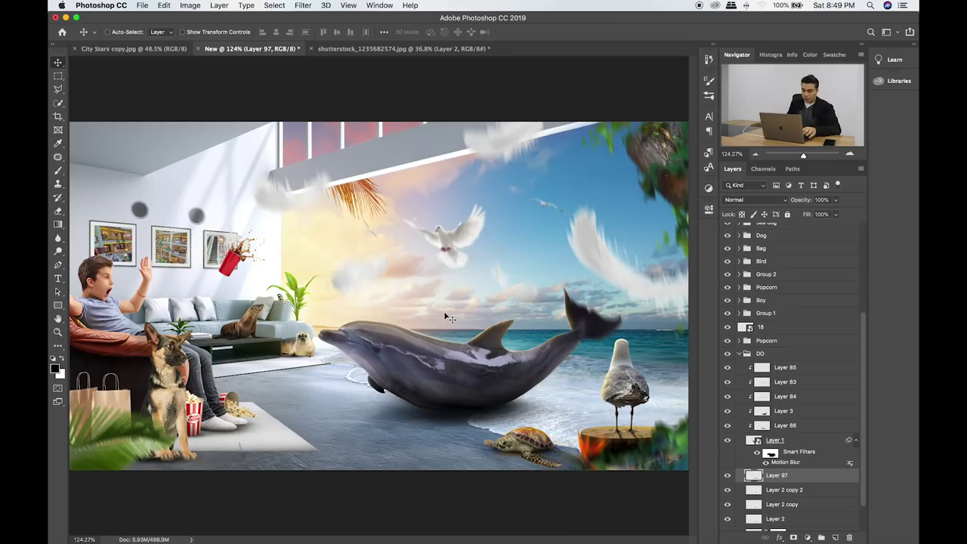
# Collapse DO, expand the Background group and hide Layer 1 copy's wall pictures.
pyautogui.click(740, 353)
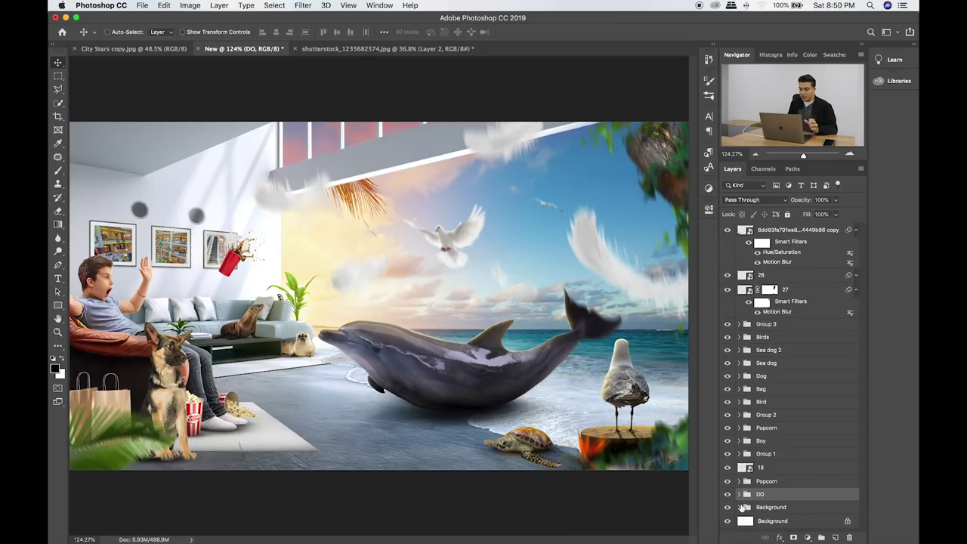
pyautogui.click(740, 507)
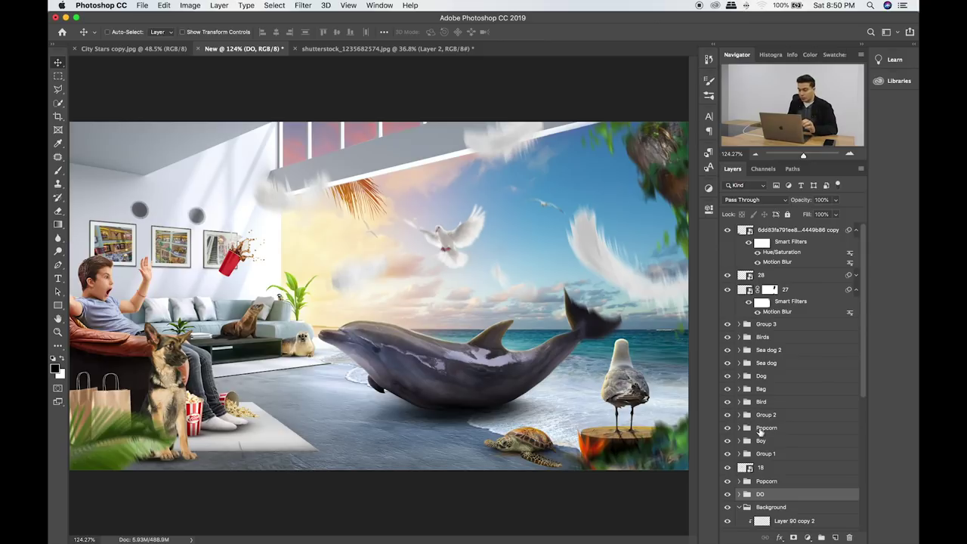
pyautogui.scroll(-3, 778, 453)
pyautogui.scroll(-3, 791, 463)
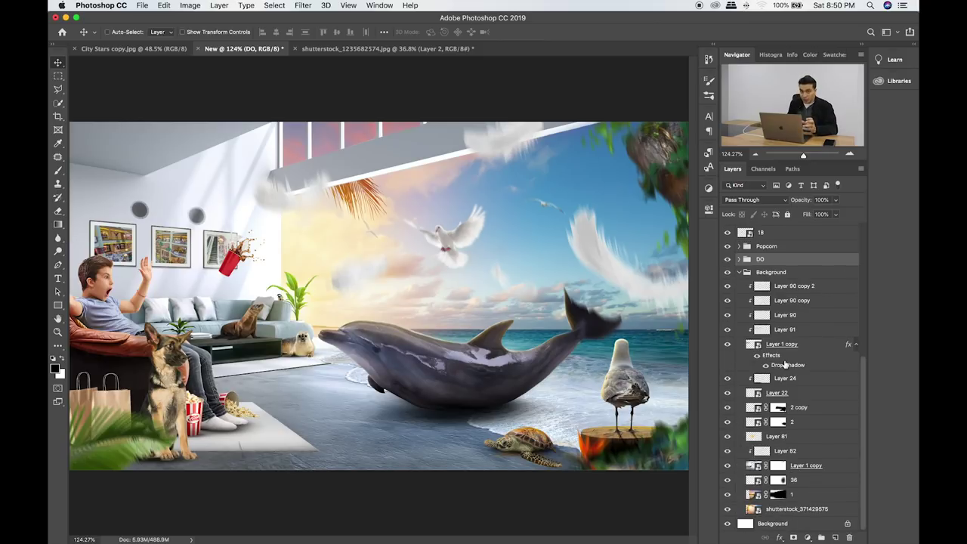
pyautogui.click(730, 348)
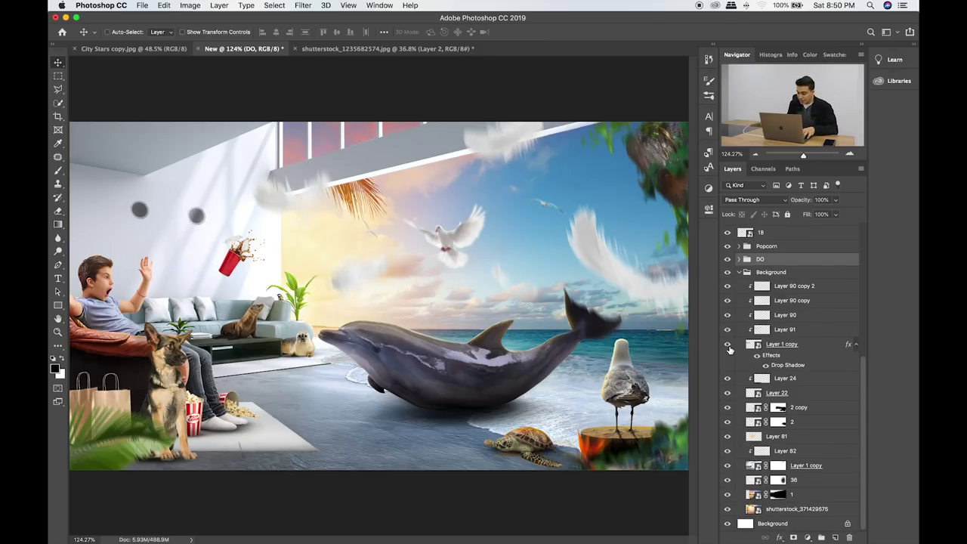
# Add a new layer above Layer 1 copy and zoom in on the ceiling beam.
pyautogui.click(814, 467)
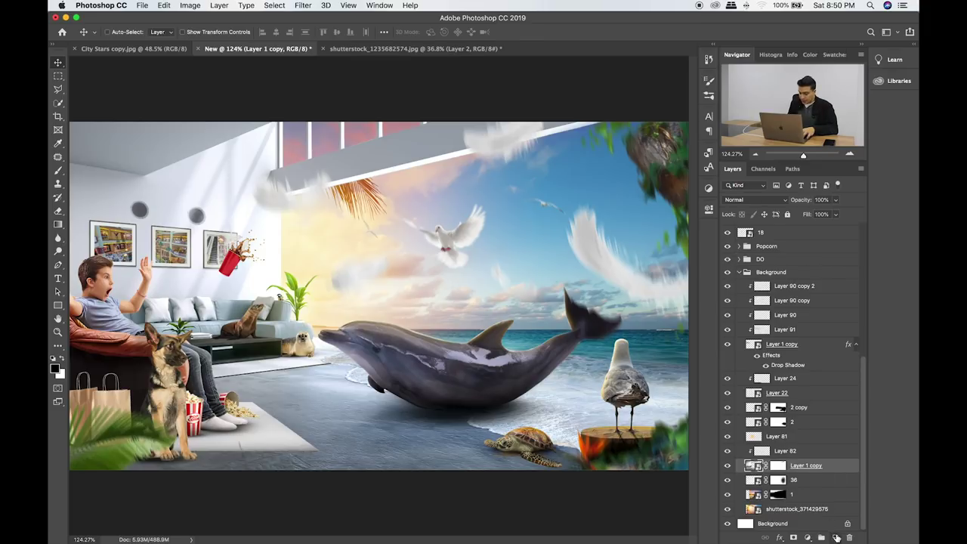
pyautogui.click(836, 537)
pyautogui.press('b')
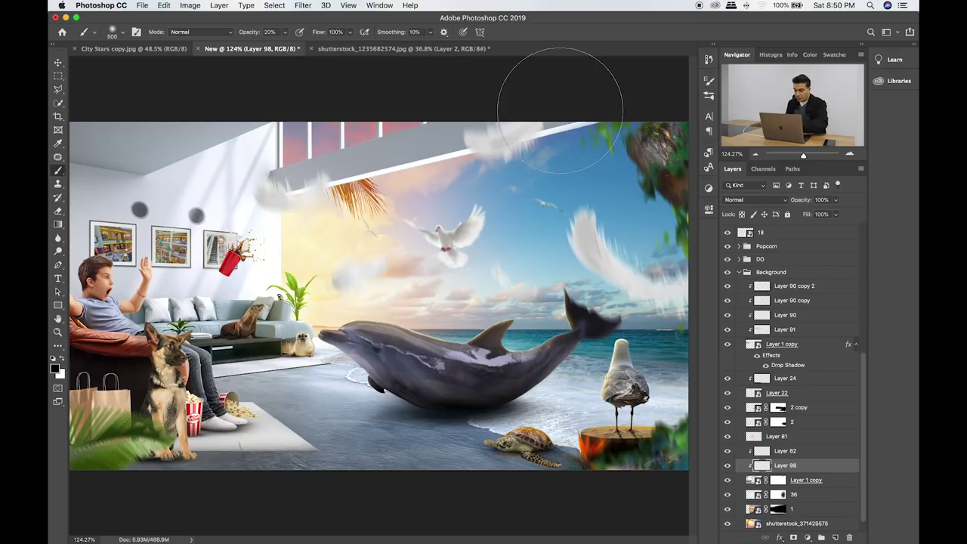
pyautogui.hotkey('ctrl', '+')
pyautogui.hotkey('ctrl', '+')
pyautogui.moveTo(493, 165); pyautogui.dragTo(340, 269)
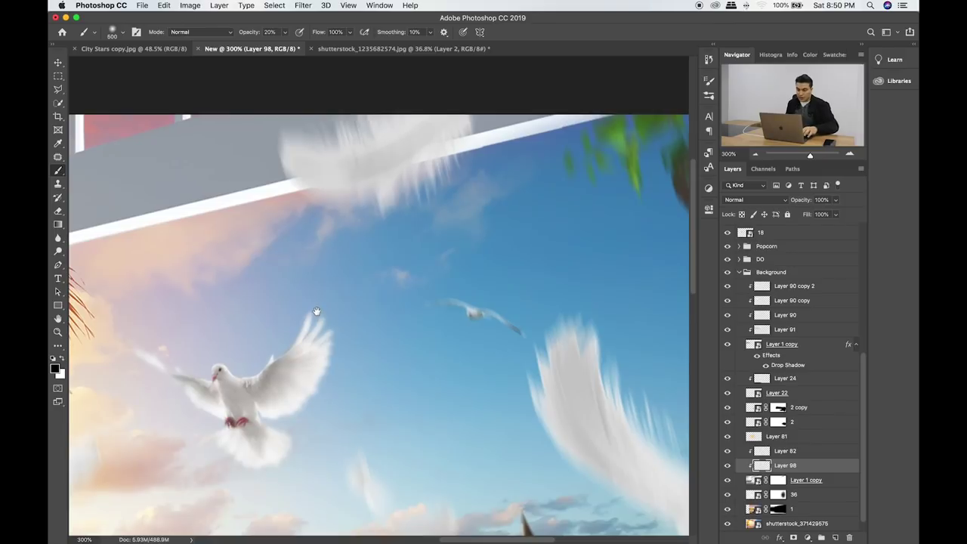
pyautogui.moveTo(435, 251); pyautogui.dragTo(619, 167)
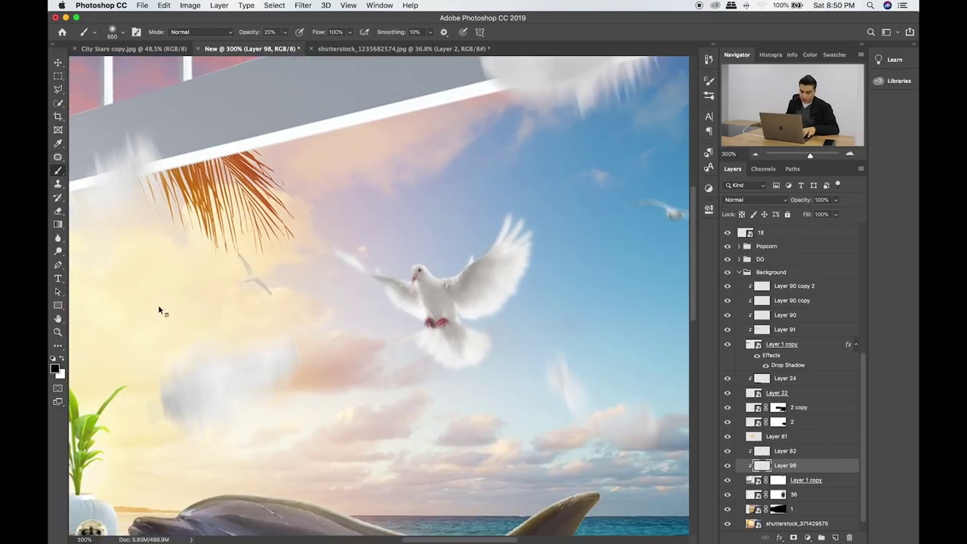
pyautogui.press('x')
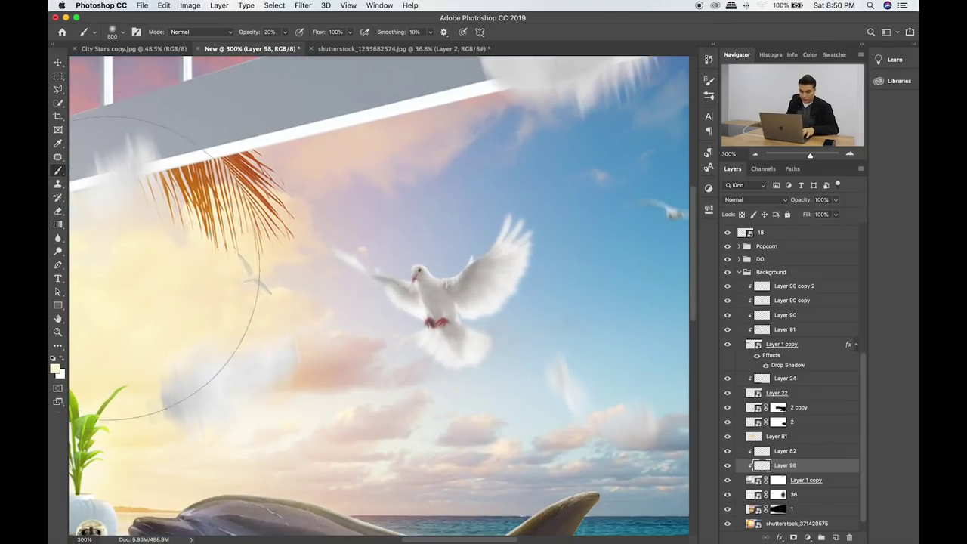
pyautogui.moveTo(226, 264); pyautogui.dragTo(189, 325)
# Paint a yellow (facf30) glow along the beam's top edge with a small brush.
pyautogui.click(59, 372)
pyautogui.click(457, 193)
pyautogui.click(585, 185)
pyautogui.press('b')
pyautogui.hscroll(5, 529, 205)
pyautogui.scroll(2, 529, 205)
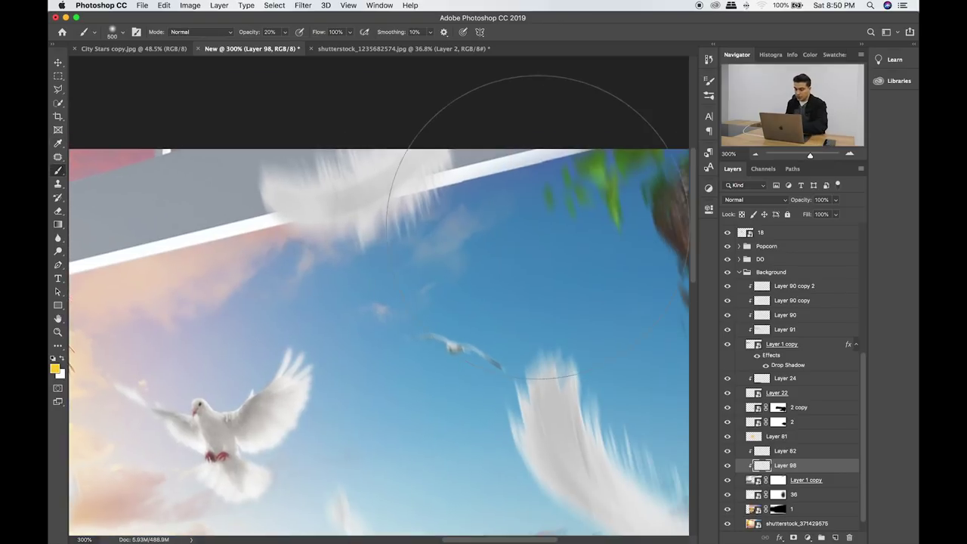
pyautogui.press('[')
pyautogui.press('[')
pyautogui.press('[')
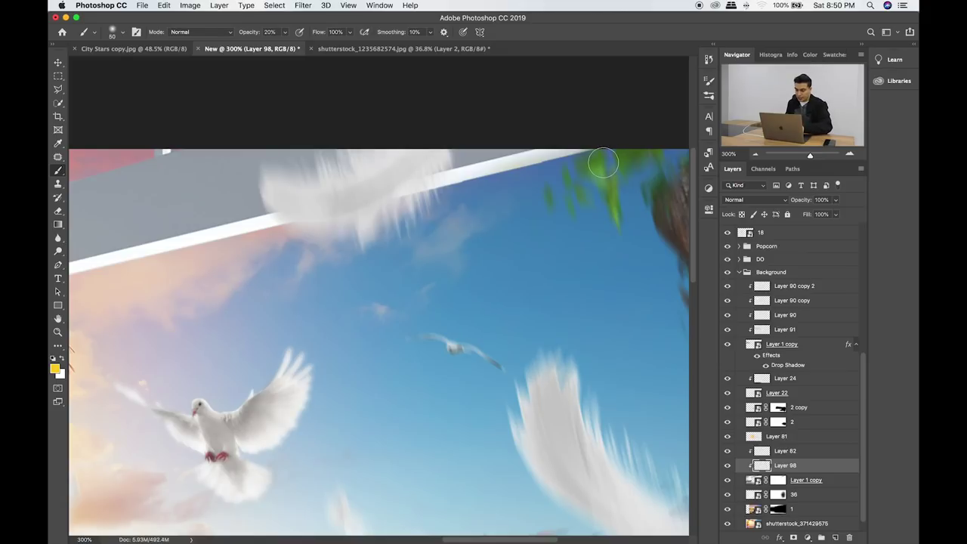
pyautogui.moveTo(453, 180); pyautogui.dragTo(588, 150)
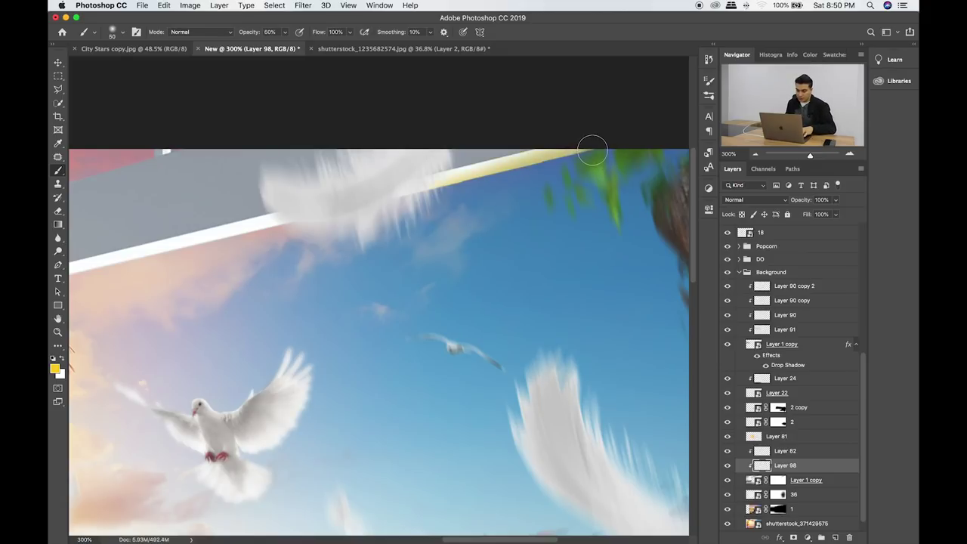
# Bring the windows and palm into view and set the glow layer to Dissolve blending.
pyautogui.hscroll(-5, 386, 231)
pyautogui.scroll(-2, 385, 231)
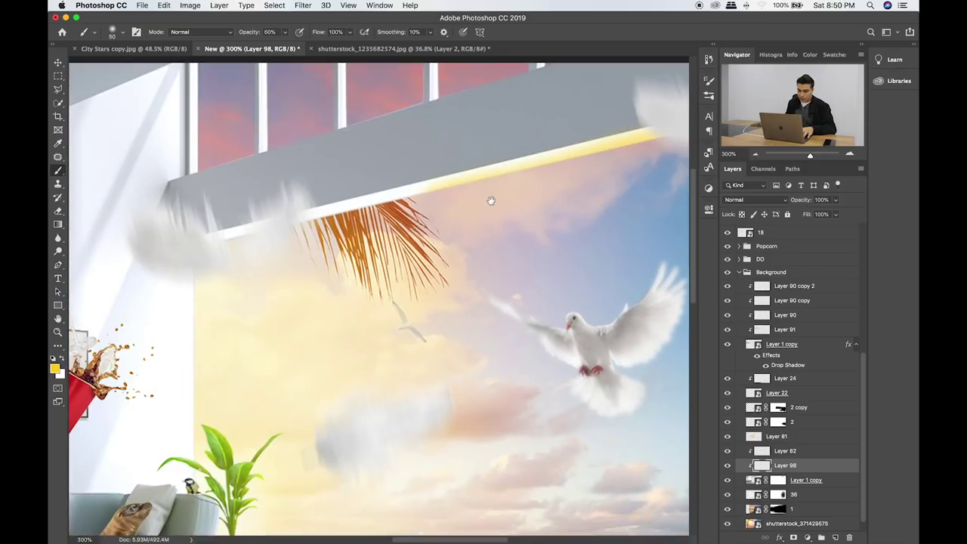
pyautogui.moveTo(204, 254)
pyautogui.mouseDown()
pyautogui.moveTo(498, 192)
pyautogui.moveTo(235, 250)
pyautogui.moveTo(219, 465)
pyautogui.mouseUp()
pyautogui.press('v')
pyautogui.hotkey('shift', '+')
pyautogui.hotkey('shift', '+')
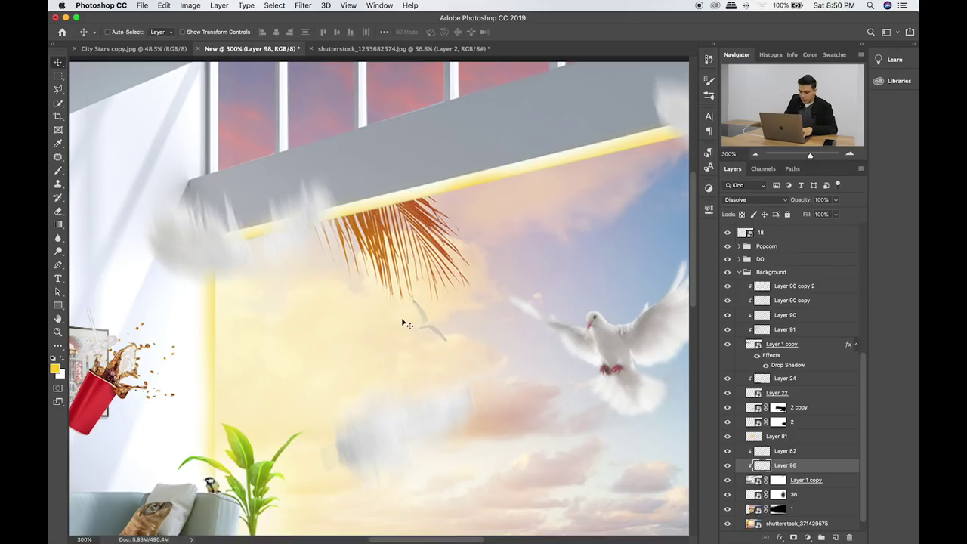
# Cycle the glow layer's blending modes until it lands on Screen.
pyautogui.hotkey('shift', '+')
pyautogui.hotkey('shift', '+')
pyautogui.hotkey('shift', '+')
pyautogui.hotkey('shift', '+')
pyautogui.hotkey('shift', '+')
pyautogui.hotkey('shift', '+')
pyautogui.hotkey('shift', '+')
pyautogui.hotkey('shift', '+')
pyautogui.hotkey('shift', '+')
pyautogui.hotkey('shift', '+')
pyautogui.hotkey('shift', '+')
pyautogui.hotkey('shift', '-')
pyautogui.hotkey('shift', '+')
pyautogui.hotkey('shift', '-')
pyautogui.hotkey('shift', '-')
pyautogui.hotkey('shift', '-')
pyautogui.hotkey('shift', '-')
pyautogui.hotkey('shift', '+')
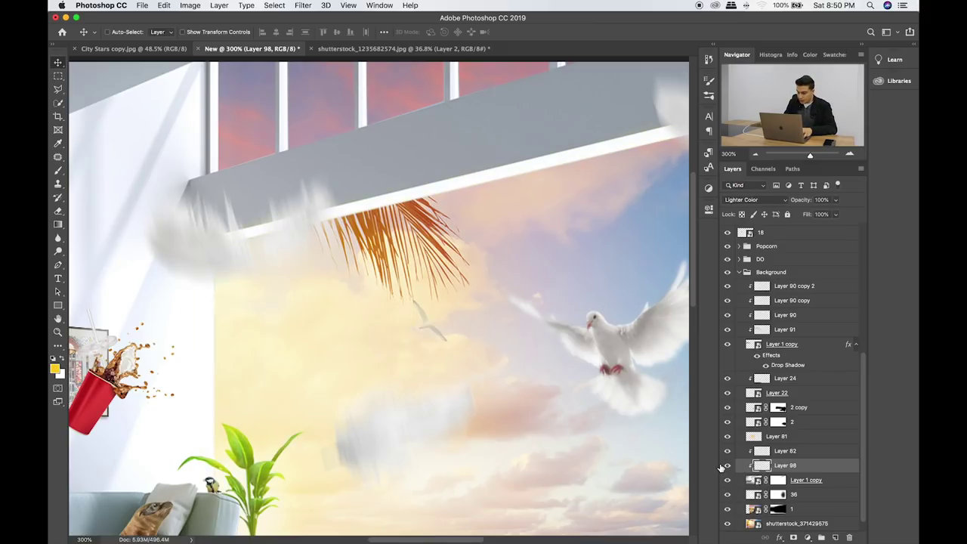
pyautogui.hotkey('shift', '-')
pyautogui.hotkey('shift', '-')
pyautogui.hotkey('shift', '+')
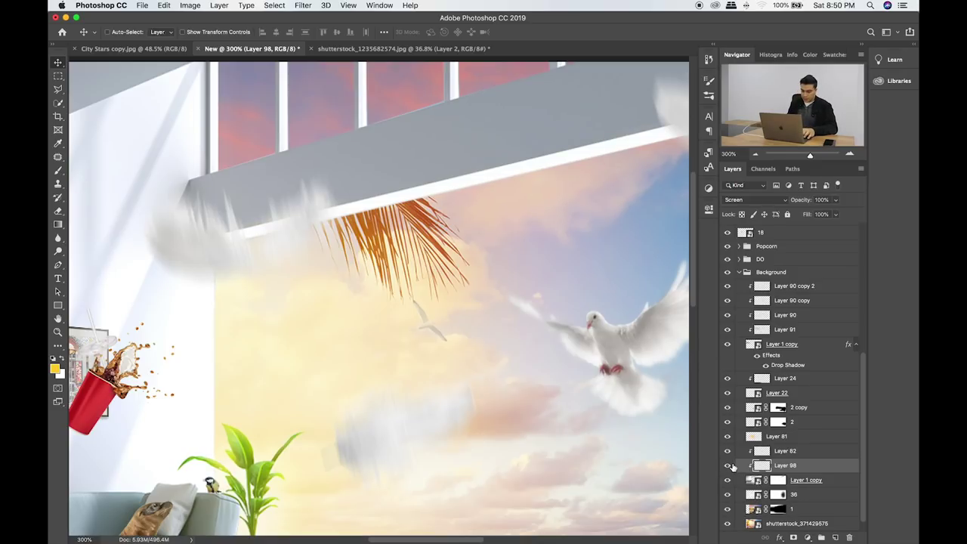
# Set the Eraser to size 200, fit the image on screen, and return to the Items folder.
pyautogui.press('e')
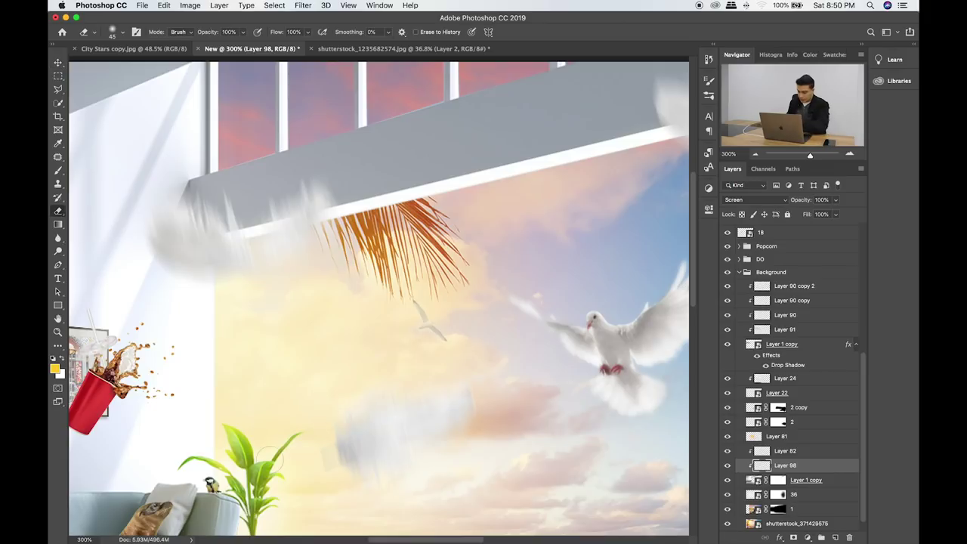
pyautogui.press(']')
pyautogui.press(']')
pyautogui.press(']')
pyautogui.press(']')
pyautogui.press(']')
pyautogui.hotkey('ctrl', '0')
pyautogui.press('super+Tab')
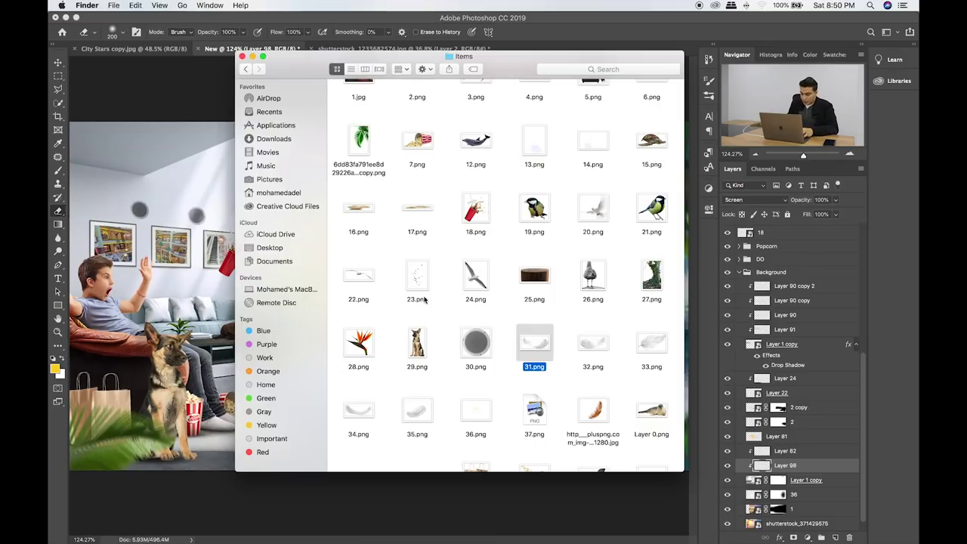
# Browse the Items folder and preview 6.png.
pyautogui.scroll(-2, 426, 301)
pyautogui.scroll(-1, 431, 302)
pyautogui.scroll(-2, 453, 303)
pyautogui.scroll(-1, 476, 301)
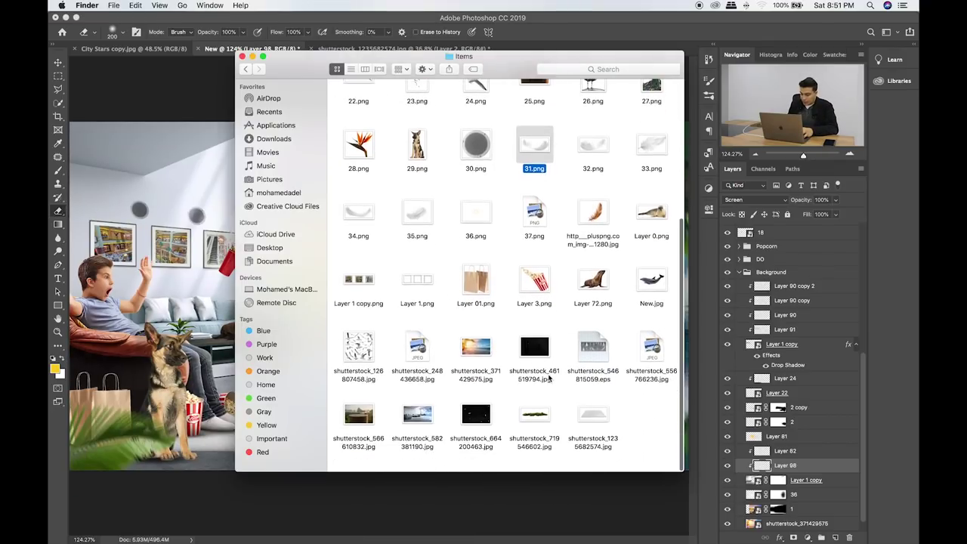
pyautogui.scroll(3, 514, 299)
pyautogui.scroll(3, 534, 297)
pyautogui.scroll(3, 544, 257)
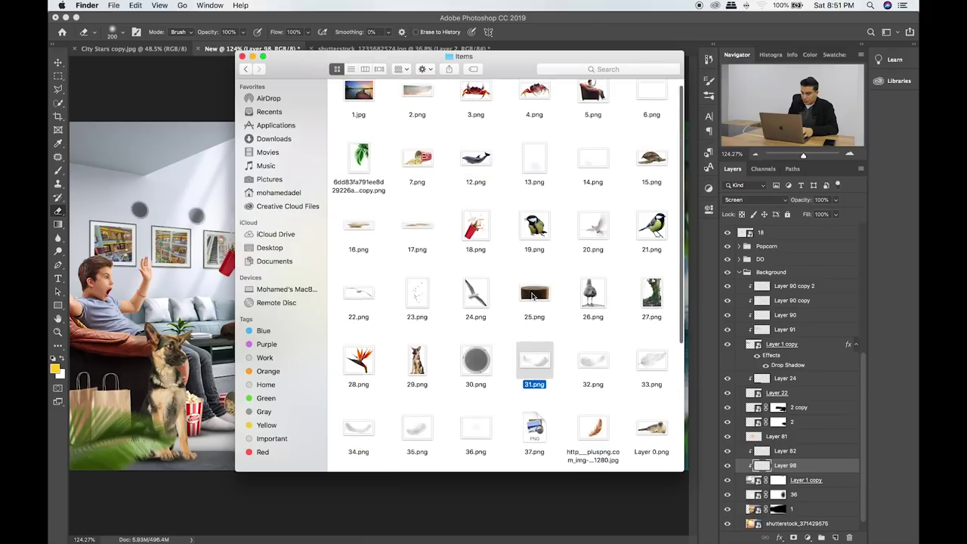
pyautogui.click(652, 95)
pyautogui.press('space')
pyautogui.press('space')
# Preview 37.png in the Items folder, then go back to Photoshop.
pyautogui.scroll(-2, 467, 222)
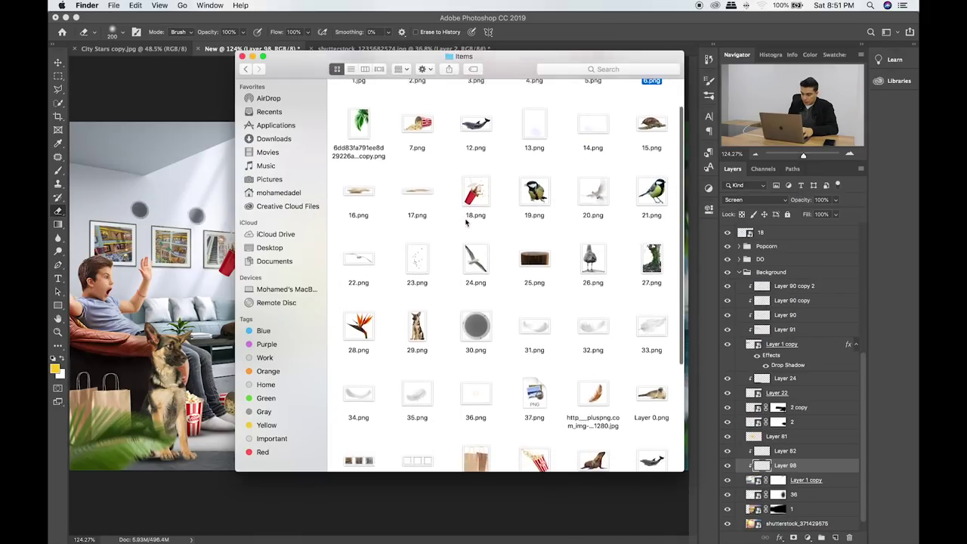
pyautogui.scroll(-2, 467, 222)
pyautogui.scroll(-2, 463, 238)
pyautogui.scroll(-2, 457, 257)
pyautogui.scroll(-1, 451, 276)
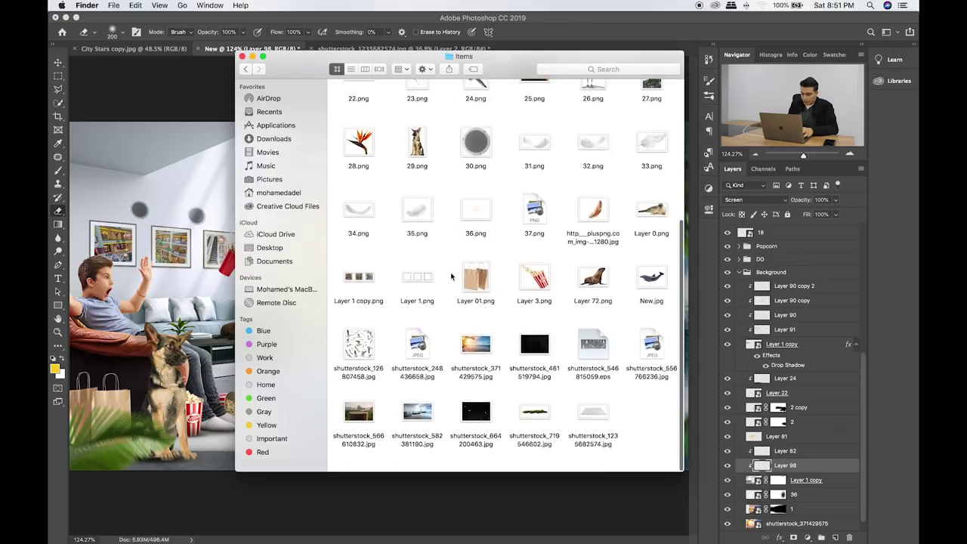
pyautogui.scroll(1, 559, 405)
pyautogui.scroll(4, 552, 396)
pyautogui.click(545, 388)
pyautogui.press('space')
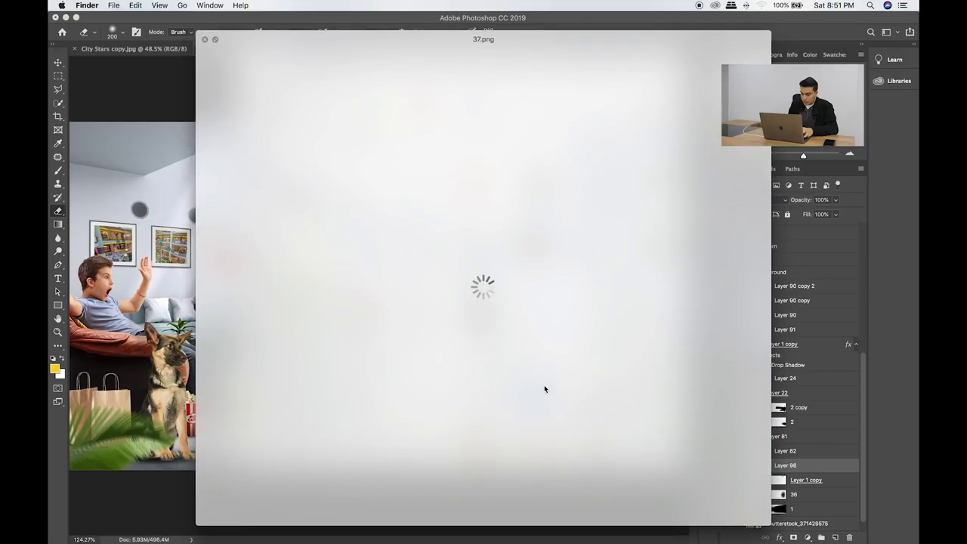
pyautogui.press('space')
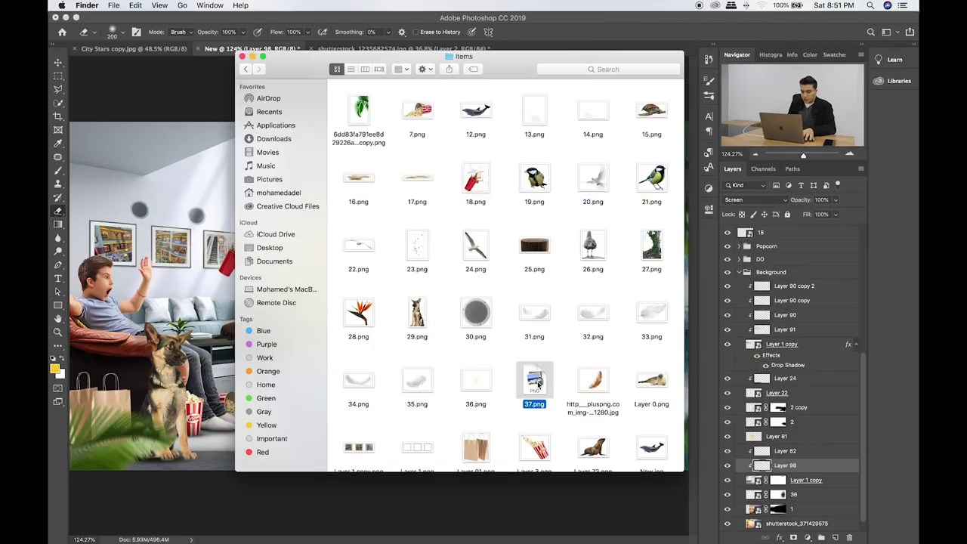
pyautogui.press('super+Tab')
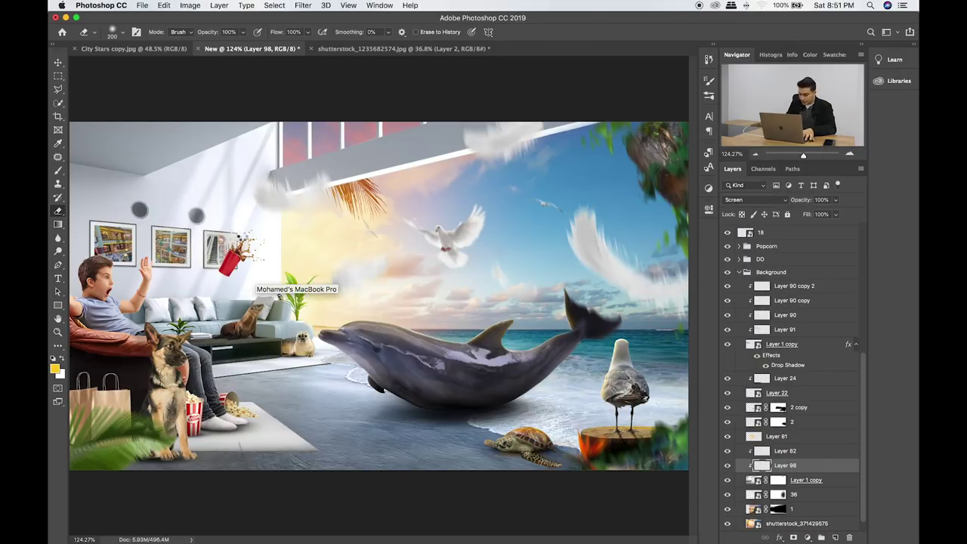
# Delete the misplaced layer 37 from inside the Background group.
pyautogui.press('Return')
pyautogui.press('e')
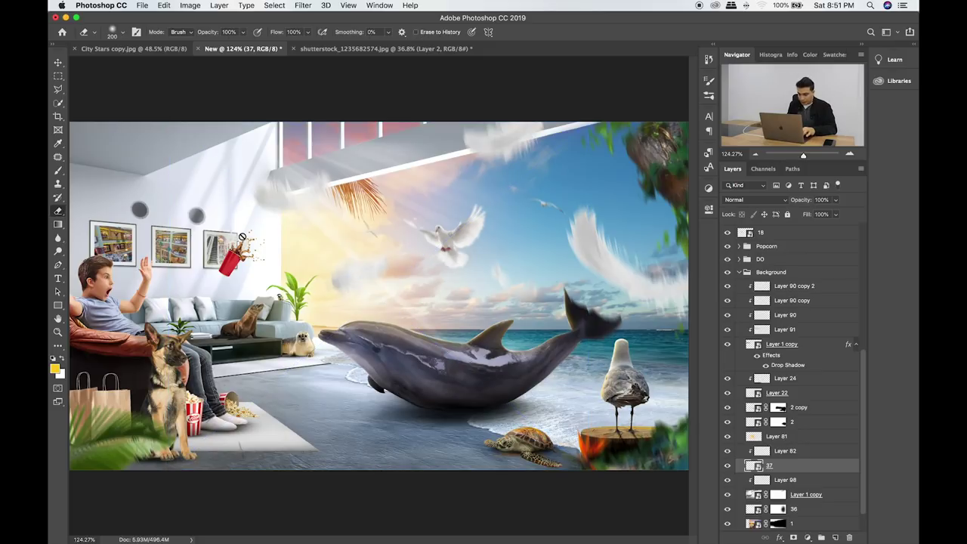
pyautogui.press('BackSpace')
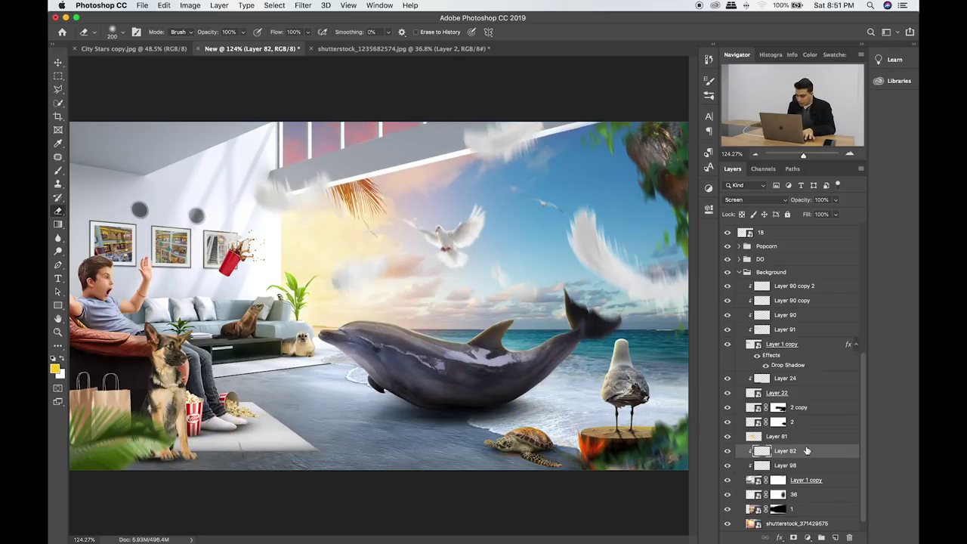
# Collapse the Background group and place 37.png from Finder as a layer just above Group 3.
pyautogui.scroll(5, 786, 431)
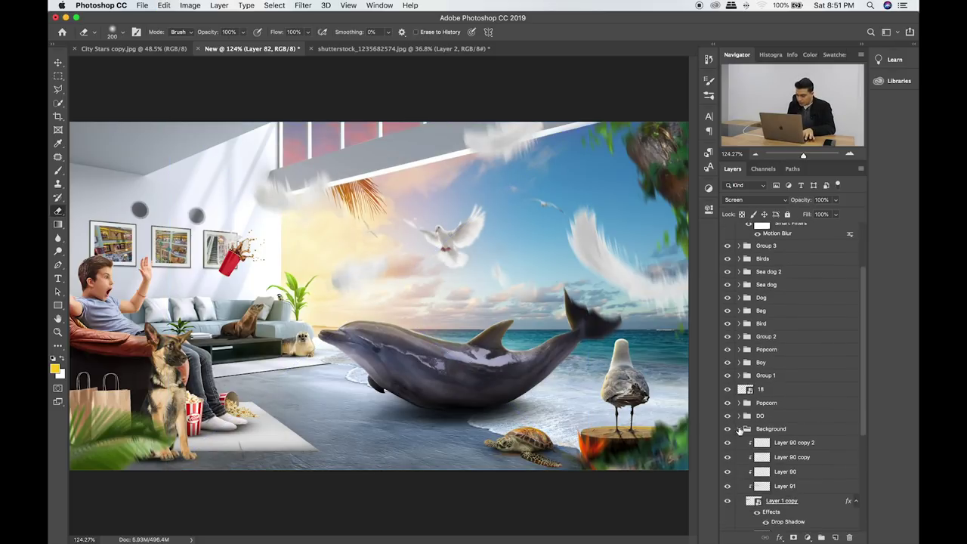
pyautogui.click(740, 429)
pyautogui.click(793, 324)
pyautogui.press('super+Tab')
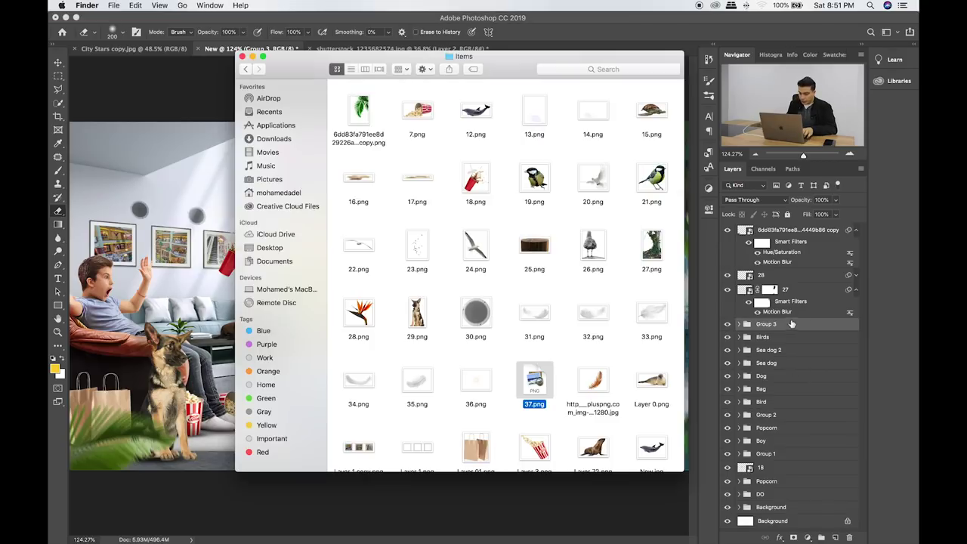
pyautogui.moveTo(534, 378); pyautogui.dragTo(166, 273)
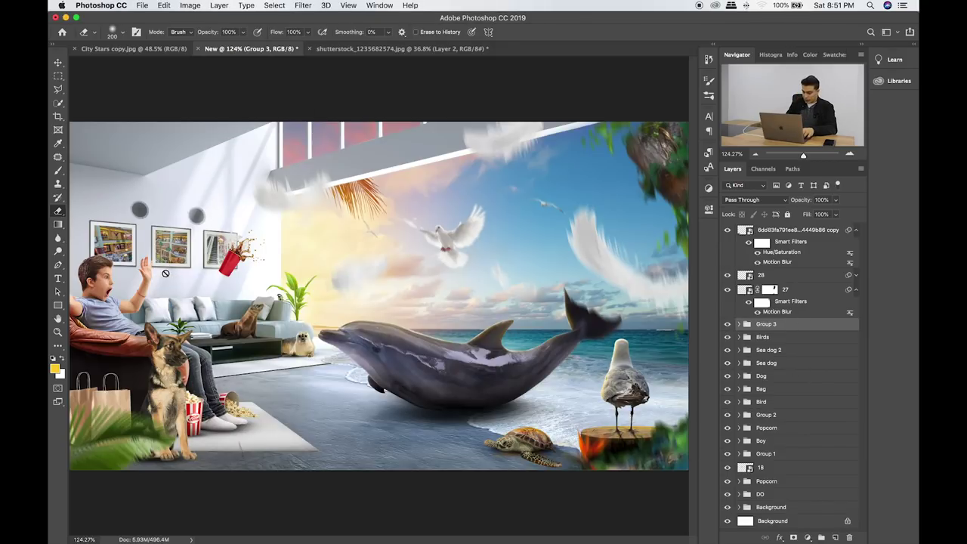
pyautogui.press('Return')
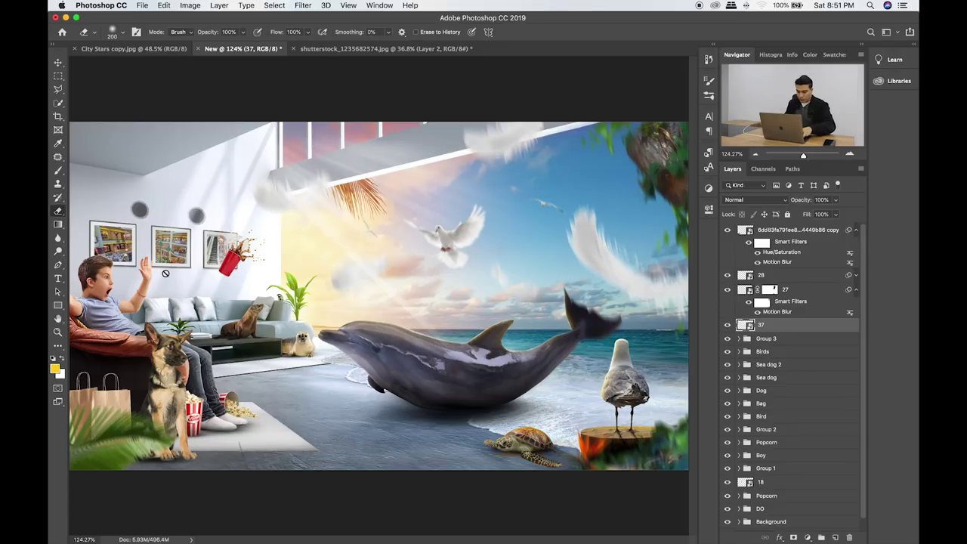
# Rotate layer 37 about 14° and scale it to 30%.
pyautogui.hotkey('ctrl', 't')
pyautogui.moveTo(598, 108)
pyautogui.mouseDown()
pyautogui.moveTo(611, 183)
pyautogui.moveTo(491, 227)
pyautogui.mouseUp()
pyautogui.moveTo(427, 281)
pyautogui.mouseDown()
pyautogui.moveTo(439, 291)
pyautogui.moveTo(439, 310)
pyautogui.moveTo(459, 322)
pyautogui.mouseUp()
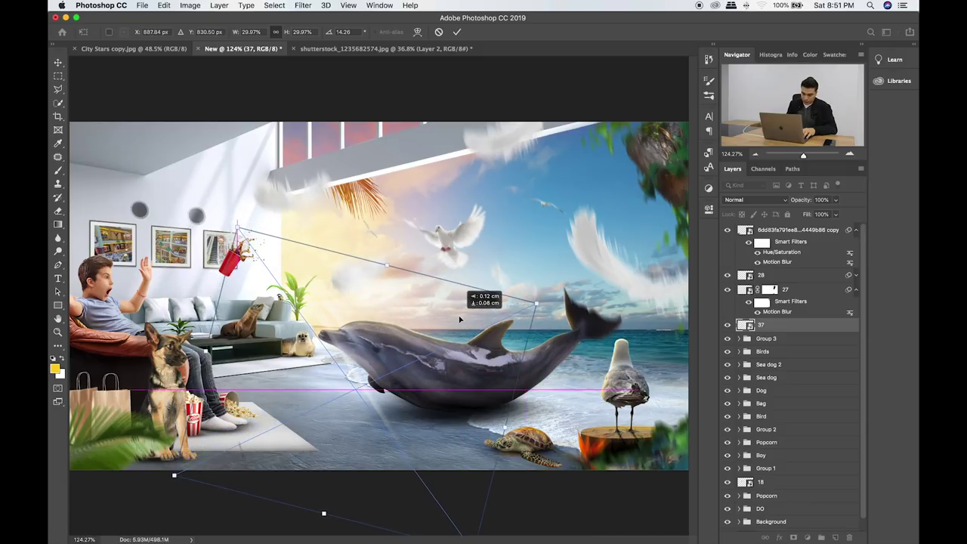
pyautogui.press('Return')
pyautogui.moveTo(411, 318); pyautogui.dragTo(421, 317)
# Set layer 37 to 76% opacity and position it across the room near the dolphin.
pyautogui.moveTo(835, 201); pyautogui.dragTo(825, 217)
pyautogui.moveTo(466, 325); pyautogui.dragTo(472, 322)
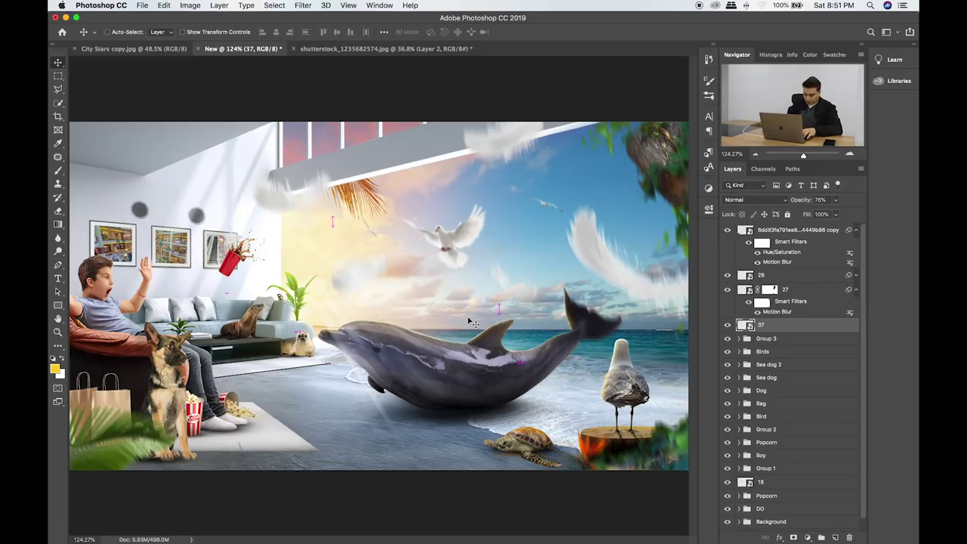
pyautogui.moveTo(460, 346); pyautogui.dragTo(454, 327)
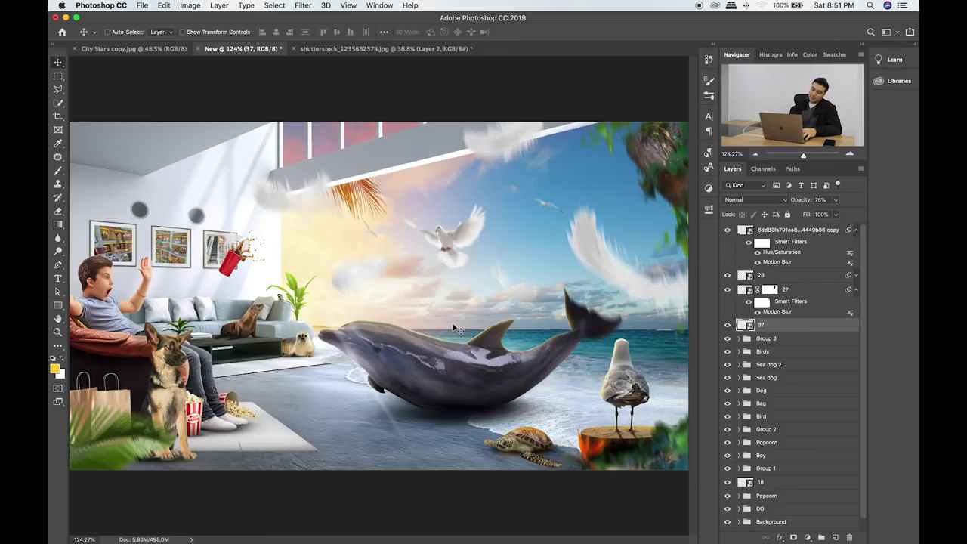
pyautogui.press('super+Tab')
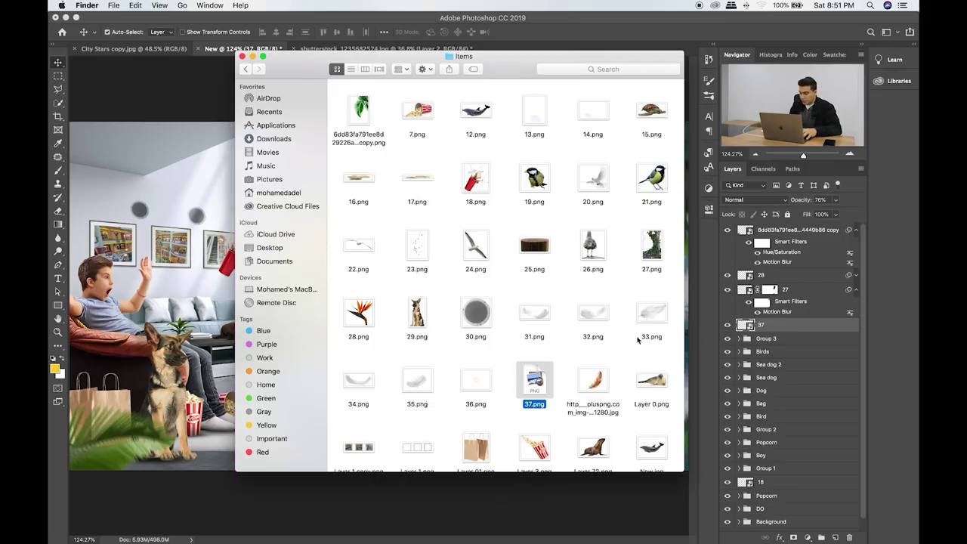
pyautogui.press('super+Tab')
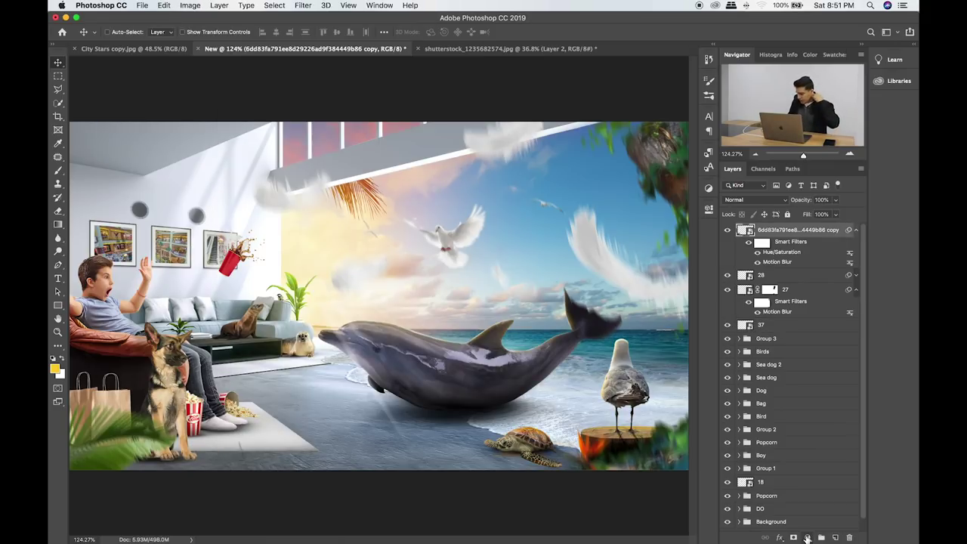
# Add a Color Lookup layer and, after trying several LUTs, choose Kodak 5218 Kodak 2395.
pyautogui.click(808, 537)
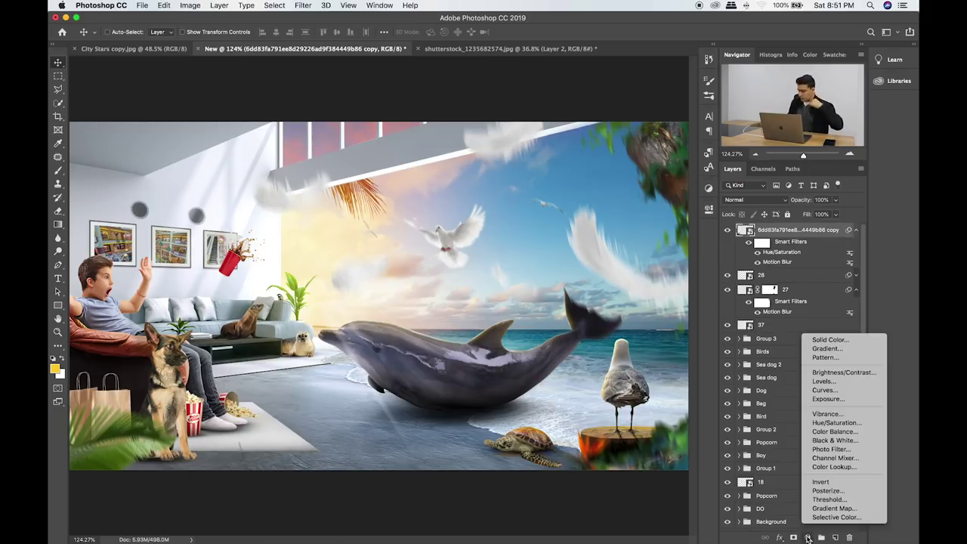
pyautogui.click(835, 467)
pyautogui.click(639, 239)
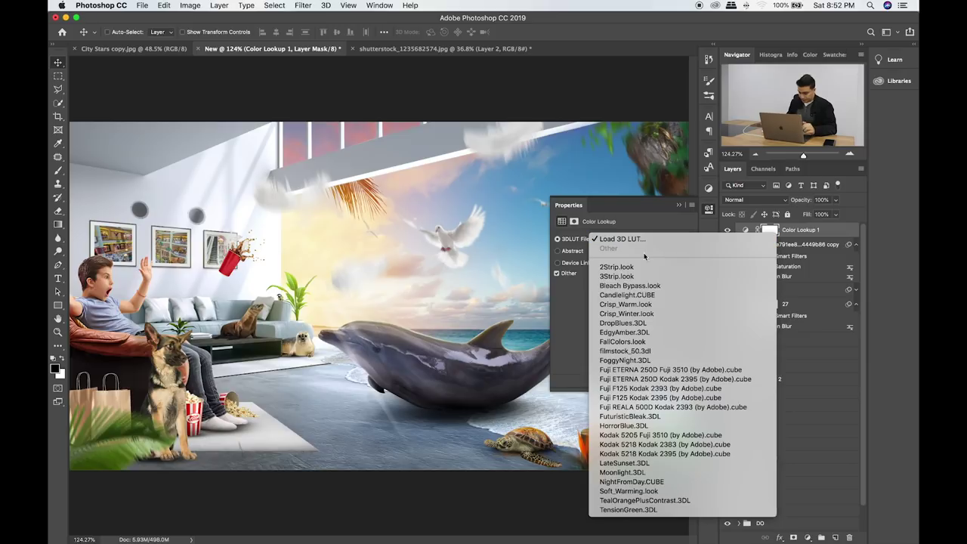
pyautogui.click(644, 361)
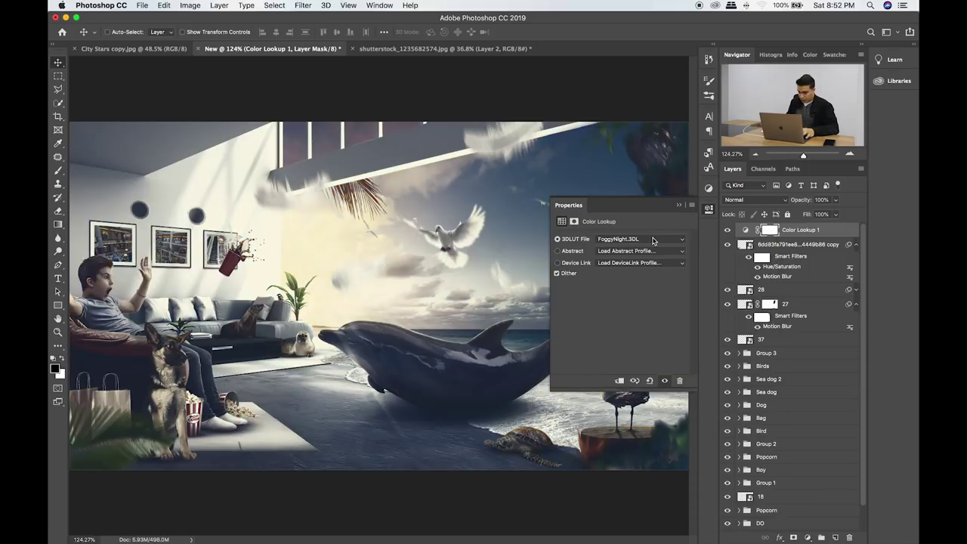
pyautogui.click(650, 238)
pyautogui.click(640, 155)
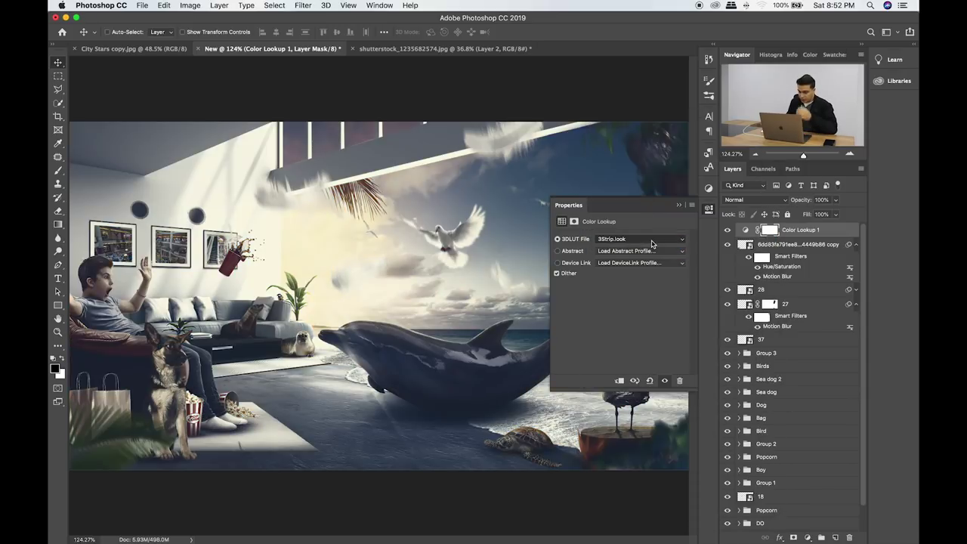
pyautogui.click(653, 239)
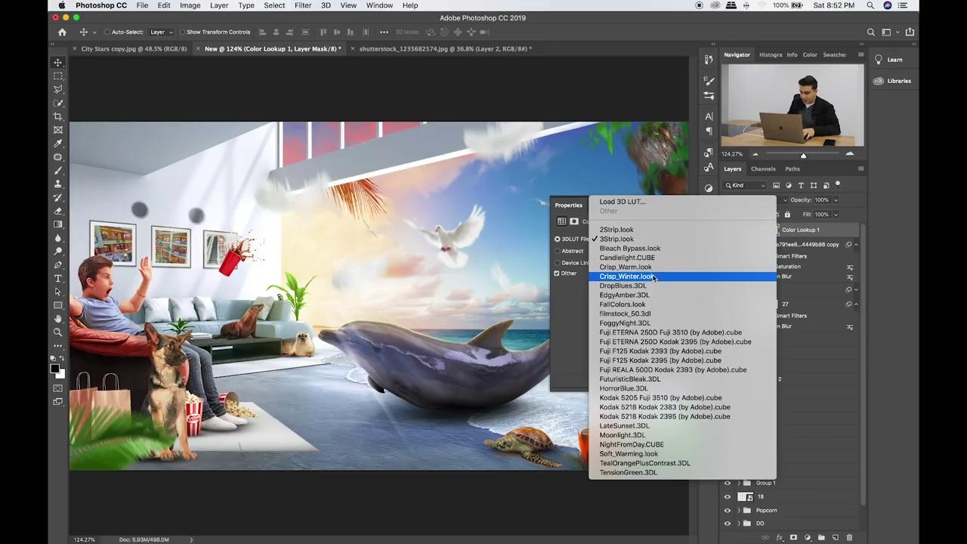
pyautogui.click(656, 270)
pyautogui.click(651, 239)
pyautogui.click(648, 249)
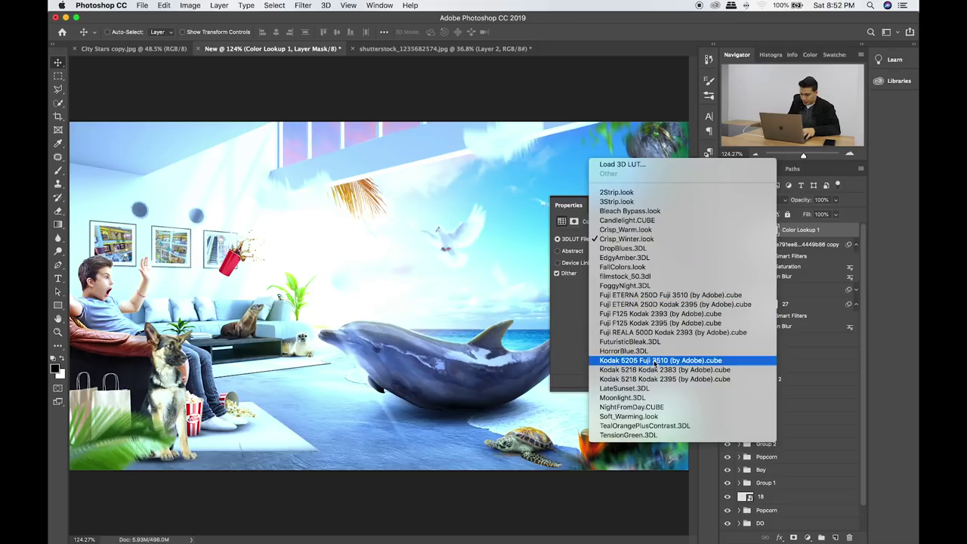
pyautogui.click(655, 362)
pyautogui.click(652, 240)
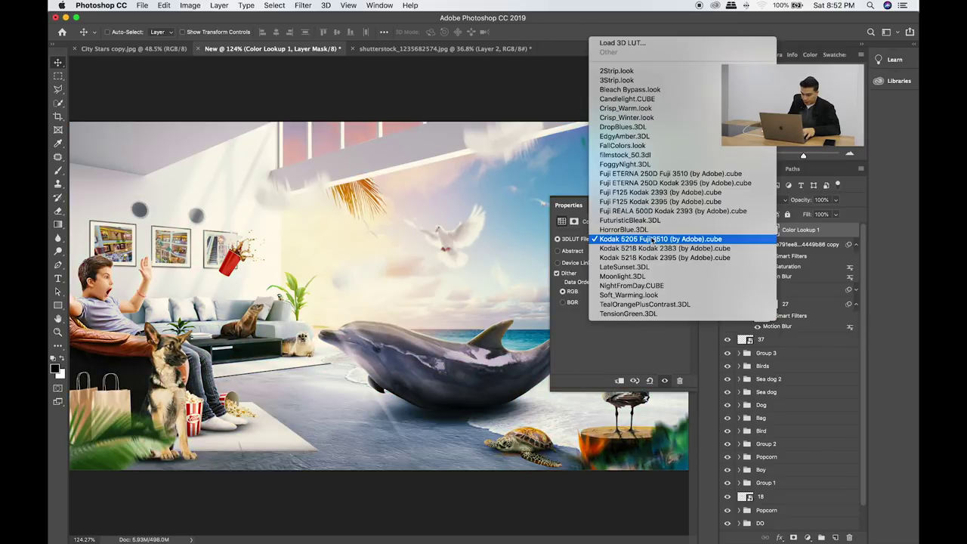
pyautogui.click(643, 254)
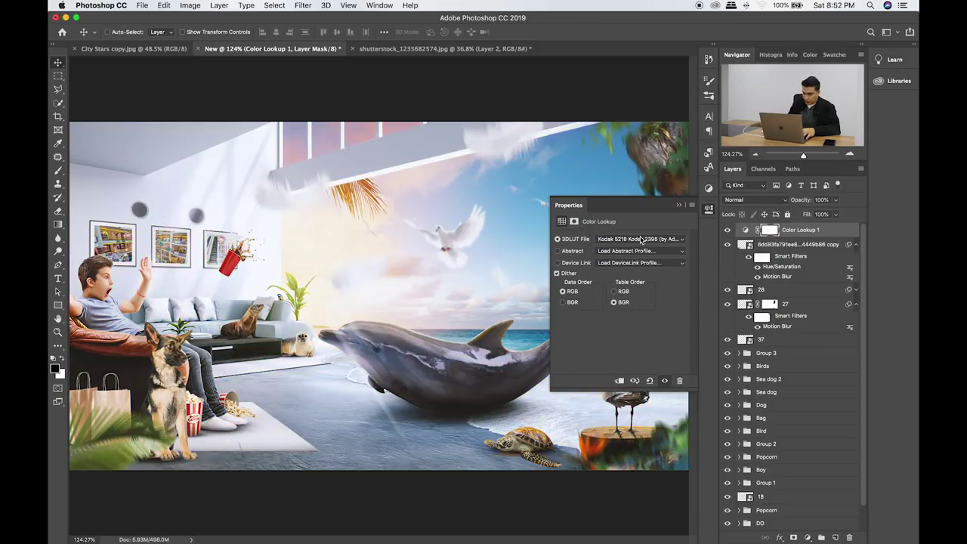
pyautogui.click(728, 231)
# Blend the Color Lookup layer in Multiply at 30% opacity.
pyautogui.click(835, 200)
pyautogui.moveTo(811, 215); pyautogui.dragTo(813, 215)
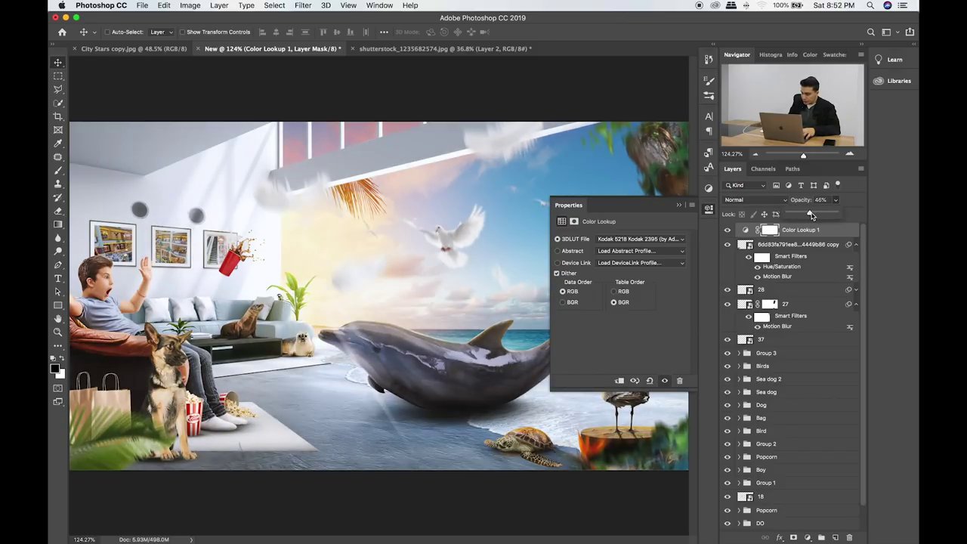
pyautogui.click(823, 230)
pyautogui.hotkey('shift', '+')
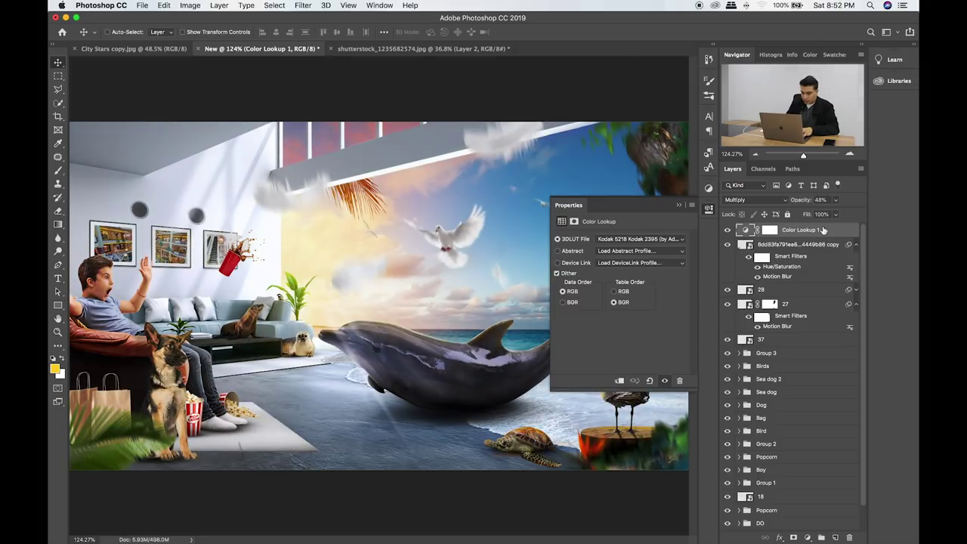
pyautogui.click(727, 230)
pyautogui.click(727, 230)
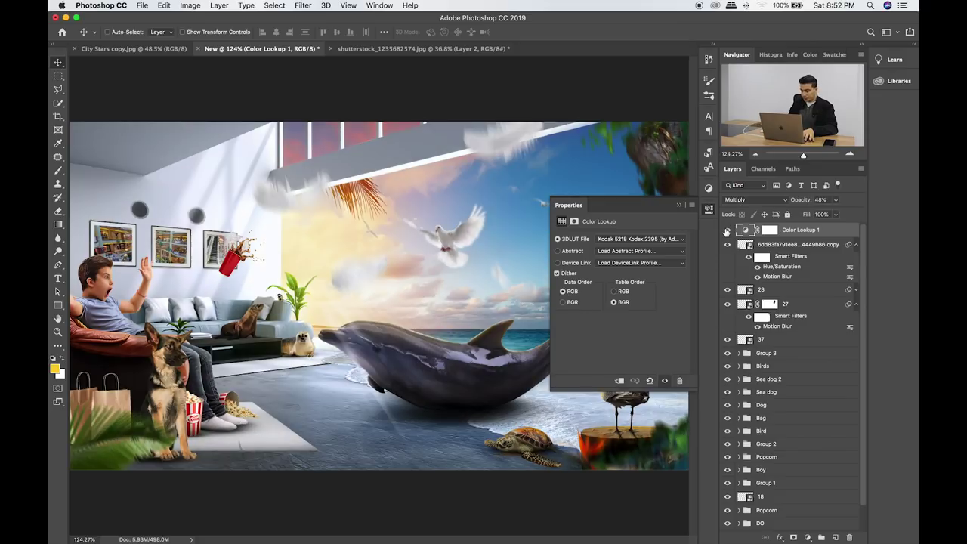
pyautogui.moveTo(835, 215); pyautogui.dragTo(828, 215)
pyautogui.click(680, 205)
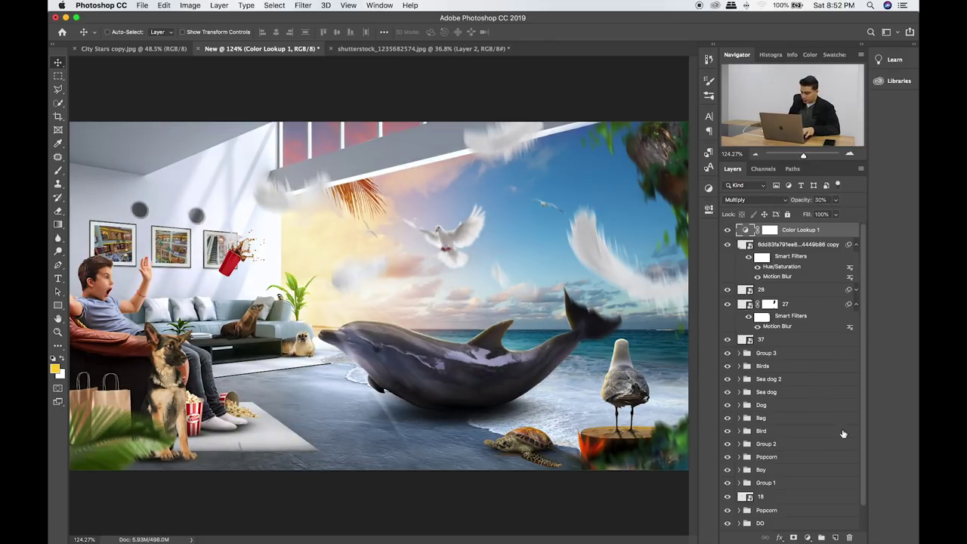
pyautogui.click(808, 537)
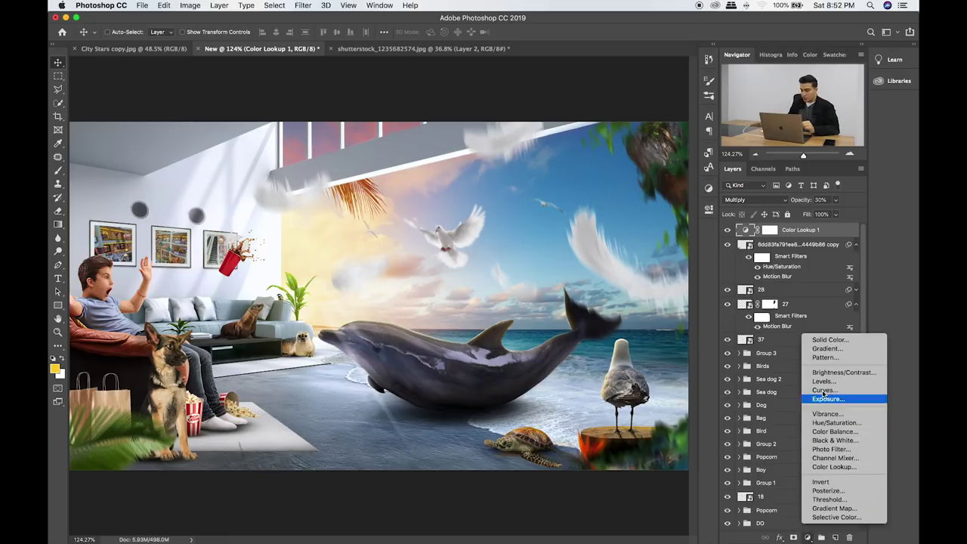
# Add a black Solid Color fill layer in Soft Light at 40% opacity.
pyautogui.click(831, 340)
pyautogui.moveTo(446, 259); pyautogui.dragTo(324, 344)
pyautogui.click(571, 187)
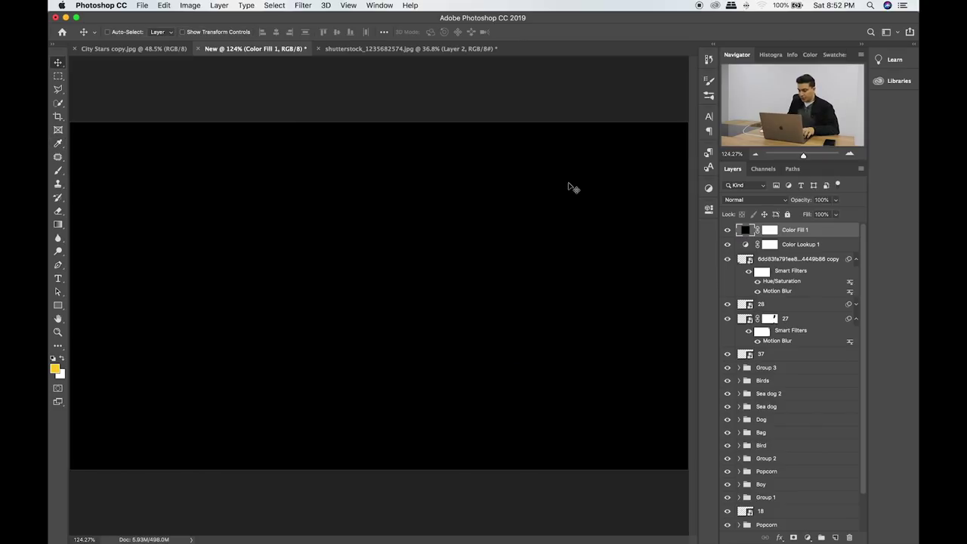
pyautogui.click(775, 201)
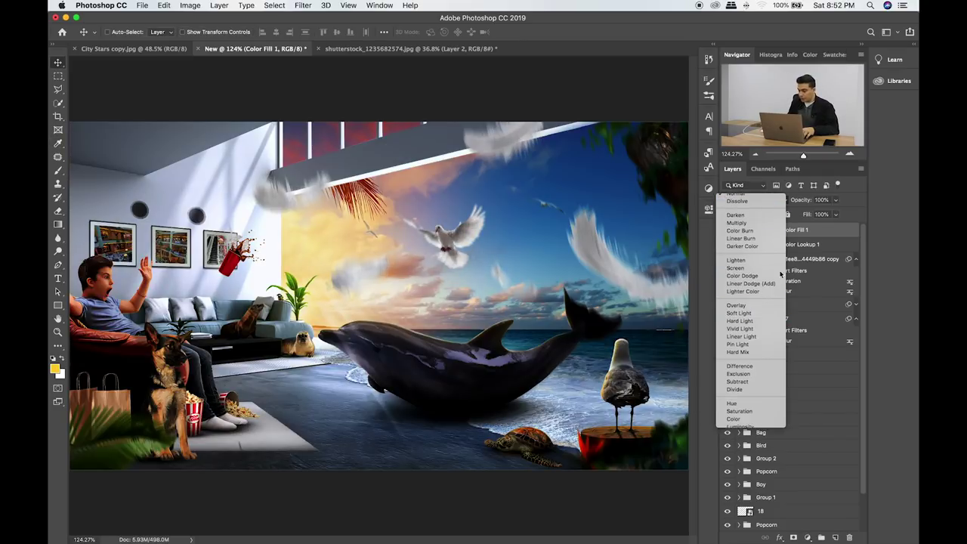
pyautogui.click(748, 313)
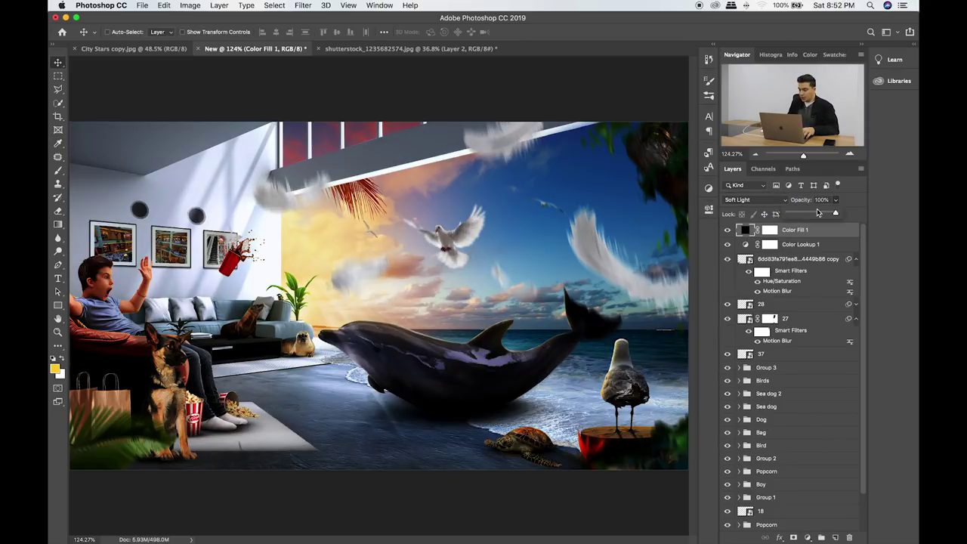
pyautogui.moveTo(805, 215); pyautogui.dragTo(807, 216)
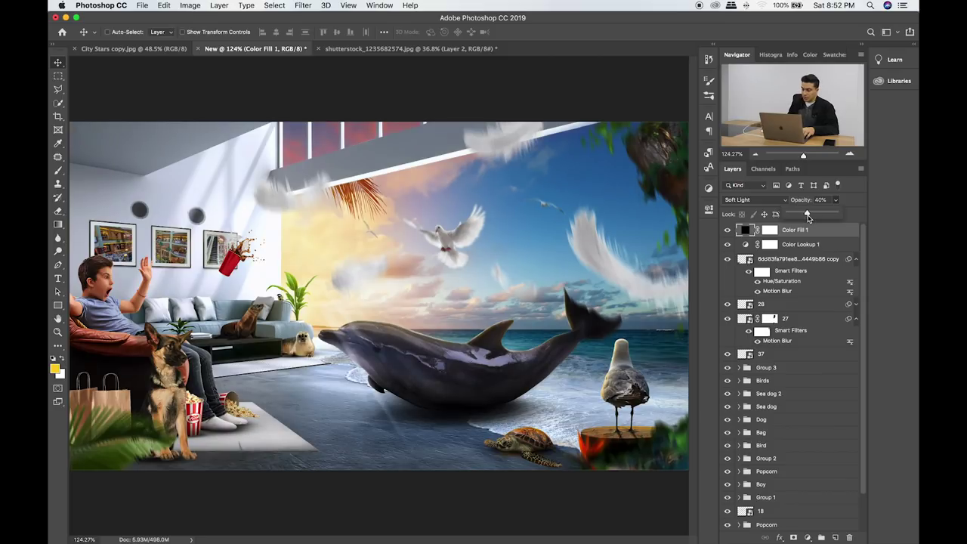
# Paint the Color Fill 1 mask black over the centre, clearing the room and dolphin.
pyautogui.click(768, 230)
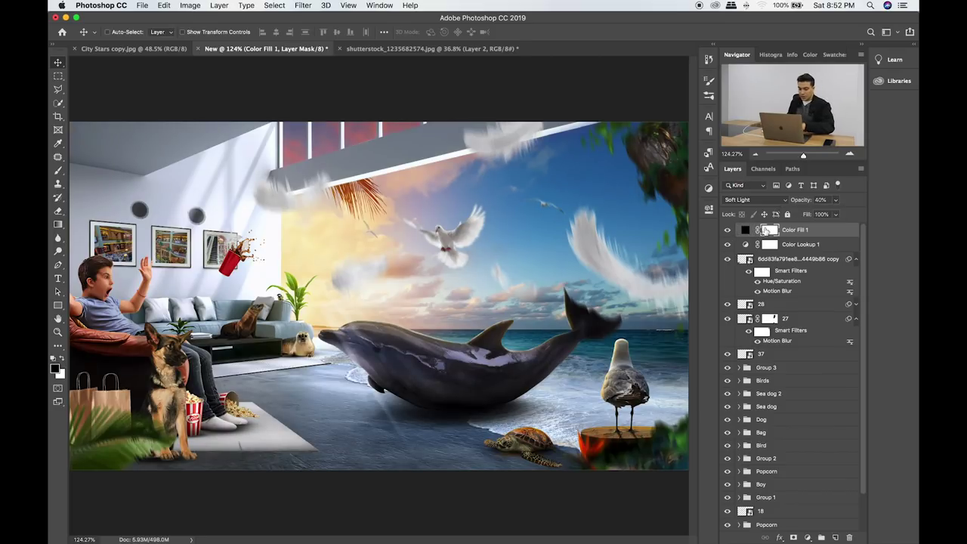
pyautogui.press('b')
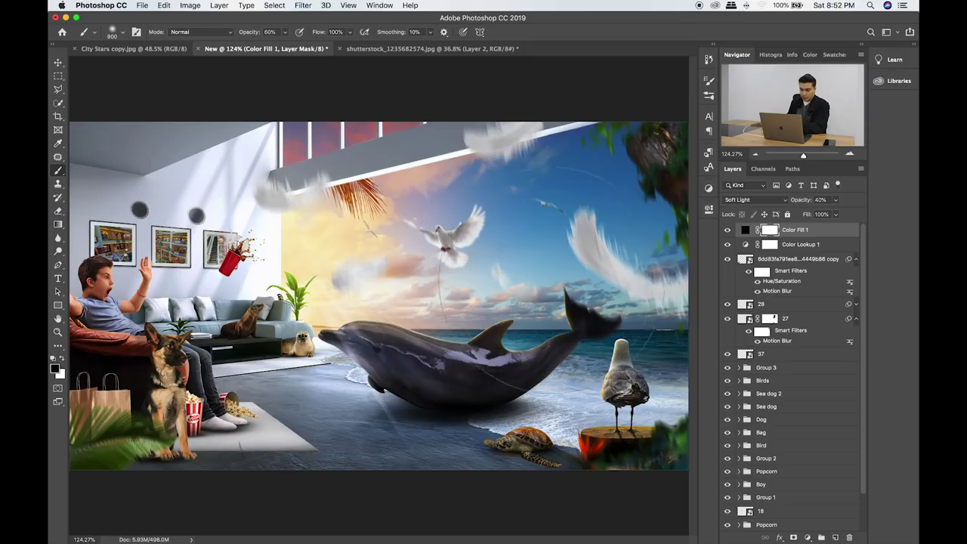
pyautogui.click(521, 302)
pyautogui.press(']')
pyautogui.press(']')
pyautogui.press(']')
pyautogui.moveTo(443, 303); pyautogui.dragTo(303, 306)
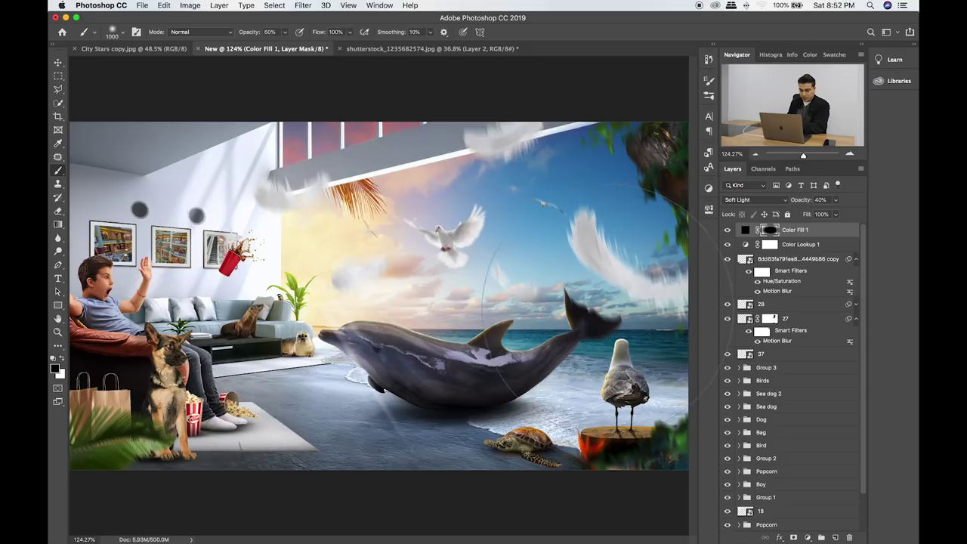
pyautogui.press(']')
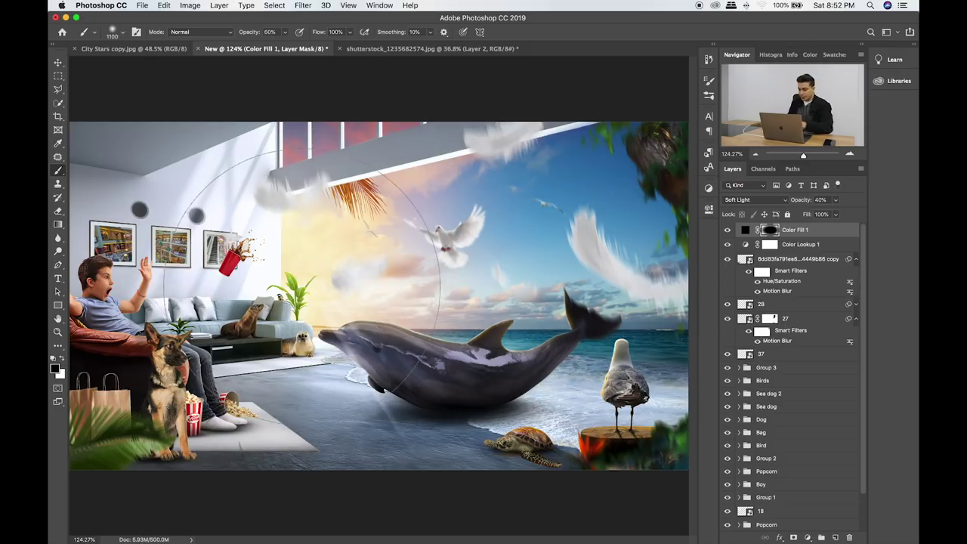
pyautogui.click(782, 355)
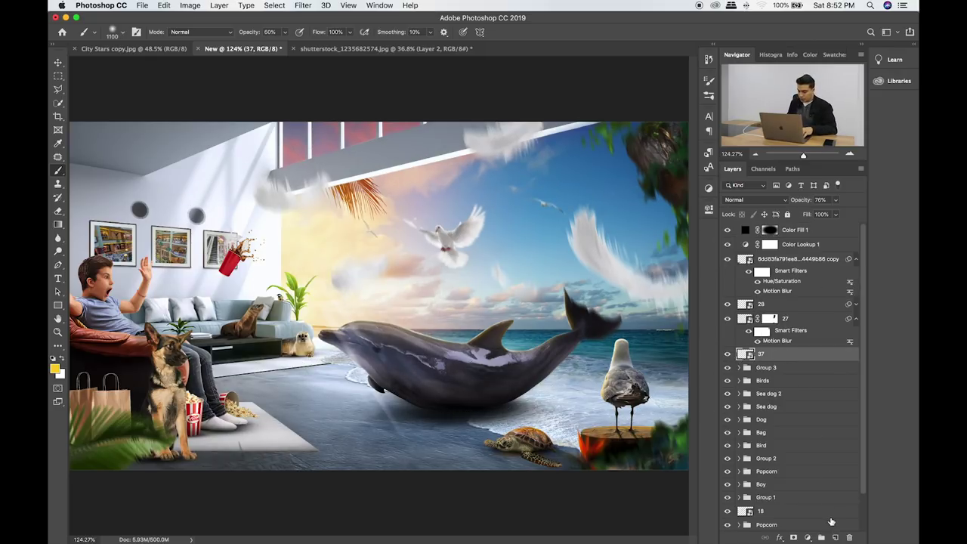
# Paint a soft yellow glow near the window light on a new Layer 99, blended in Screen.
pyautogui.click(728, 354)
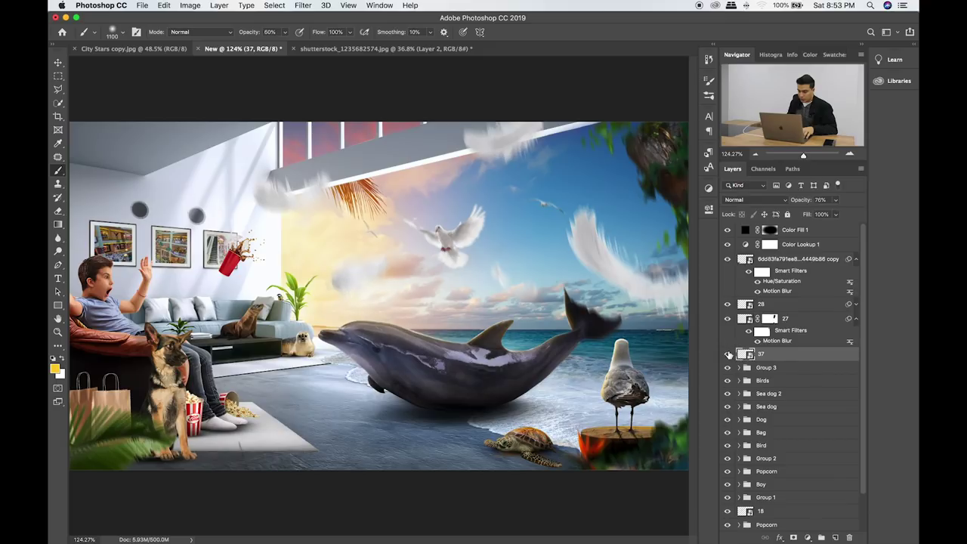
pyautogui.click(835, 538)
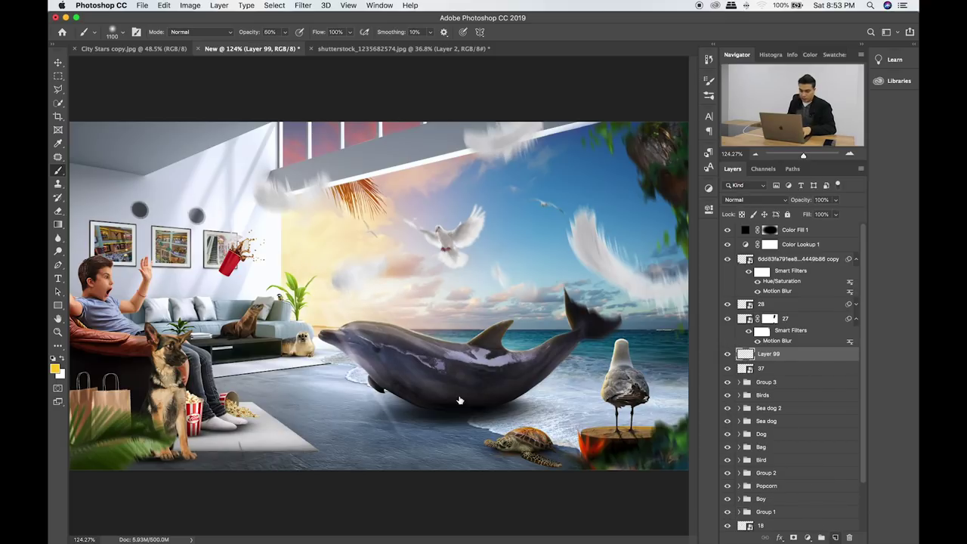
pyautogui.press('[')
pyautogui.press('[')
pyautogui.press('[')
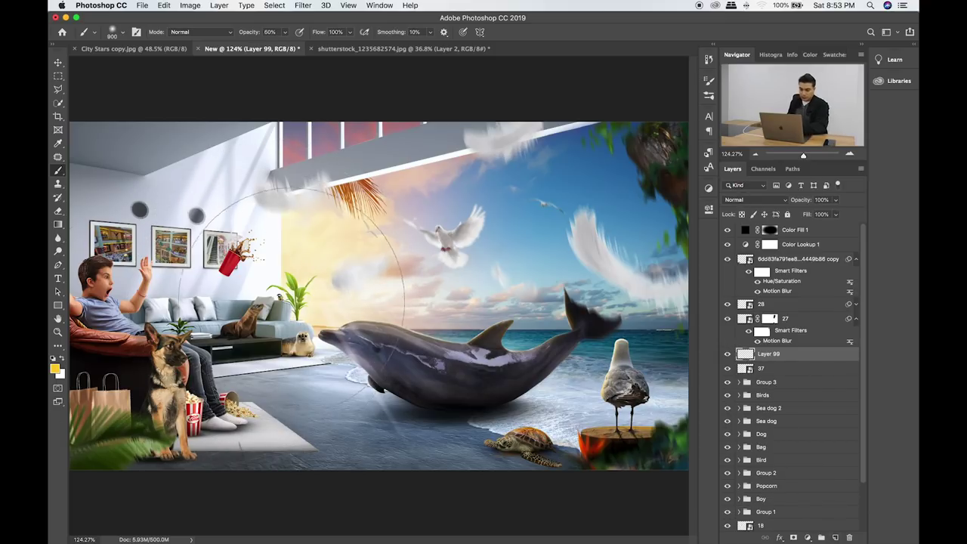
pyautogui.click(300, 280)
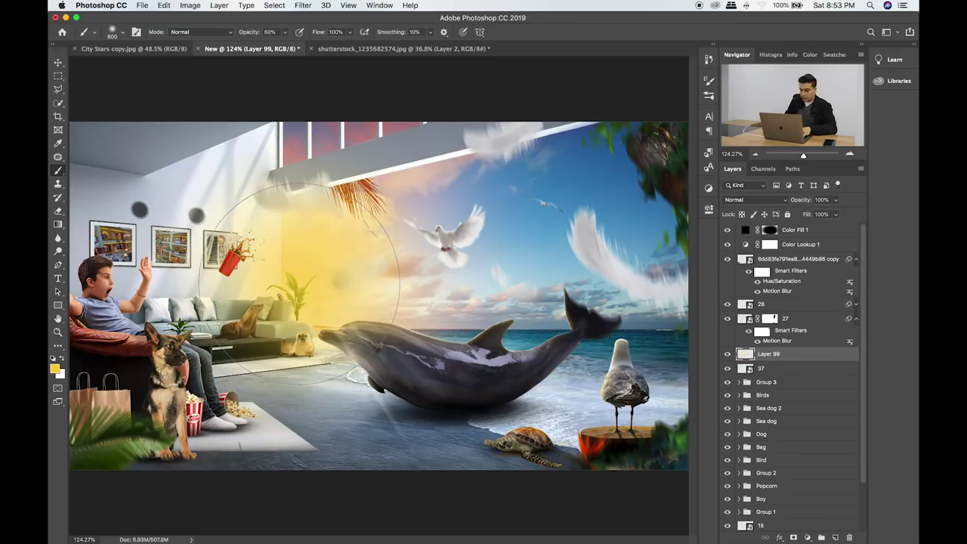
pyautogui.press('v')
pyautogui.hotkey('shift', '+')
pyautogui.hotkey('shift', '+')
pyautogui.hotkey('shift', '+')
pyautogui.hotkey('shift', '+')
pyautogui.hotkey('shift', '+')
pyautogui.hotkey('shift', '+')
pyautogui.hotkey('shift', '+')
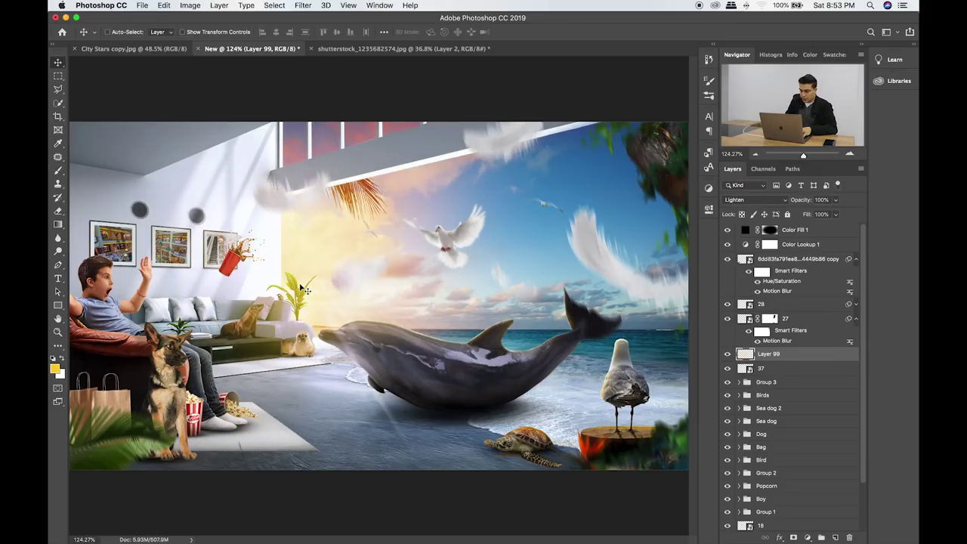
pyautogui.hotkey('shift', '+')
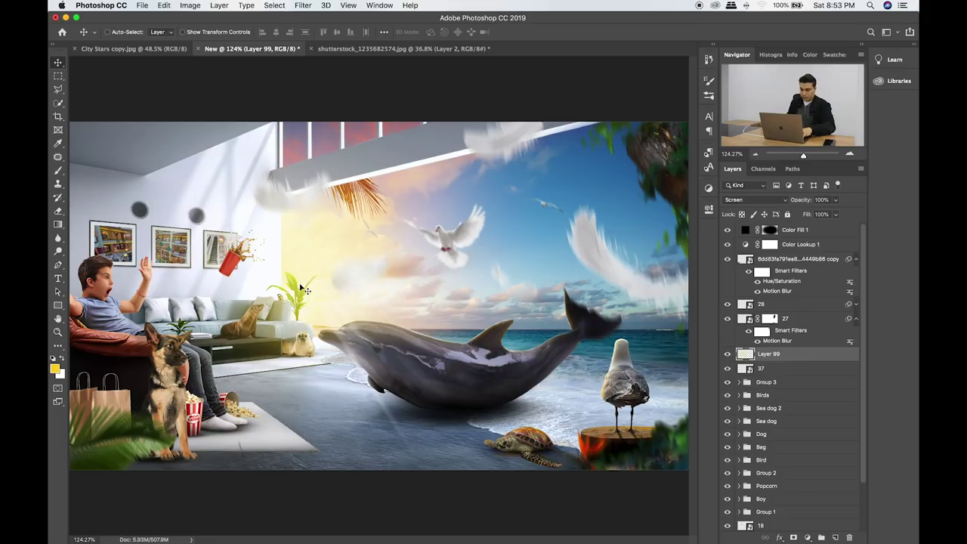
# Enlarge the glow layer to about 112% over the window and lower its opacity to about 40%.
pyautogui.hotkey('ctrl', 't')
pyautogui.moveTo(506, 122); pyautogui.dragTo(561, 78)
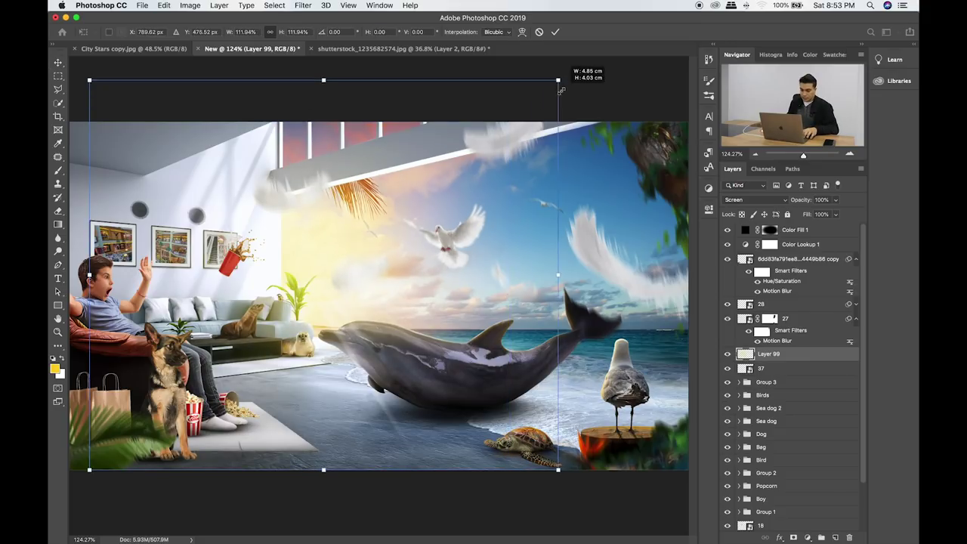
pyautogui.moveTo(439, 226); pyautogui.dragTo(421, 235)
pyautogui.press('Return')
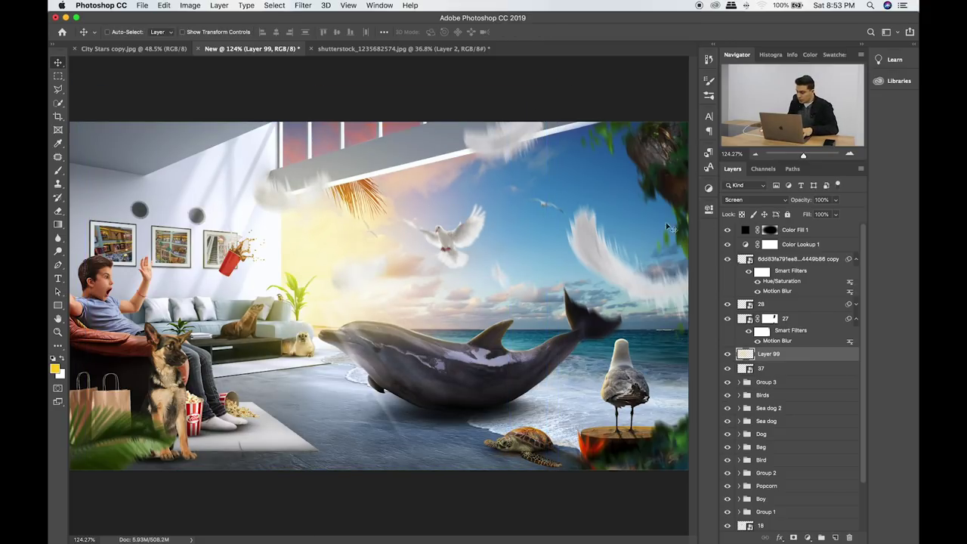
pyautogui.click(835, 200)
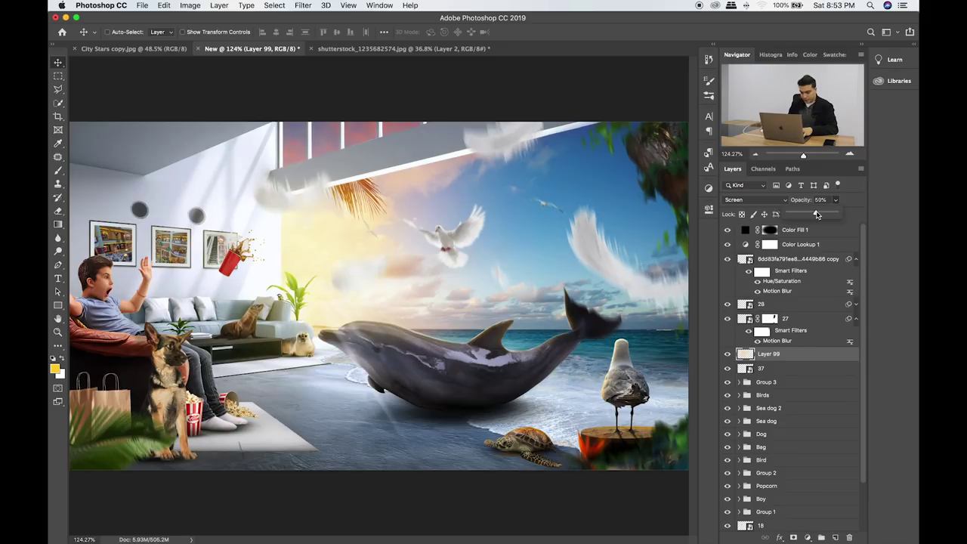
pyautogui.moveTo(807, 215); pyautogui.dragTo(807, 215)
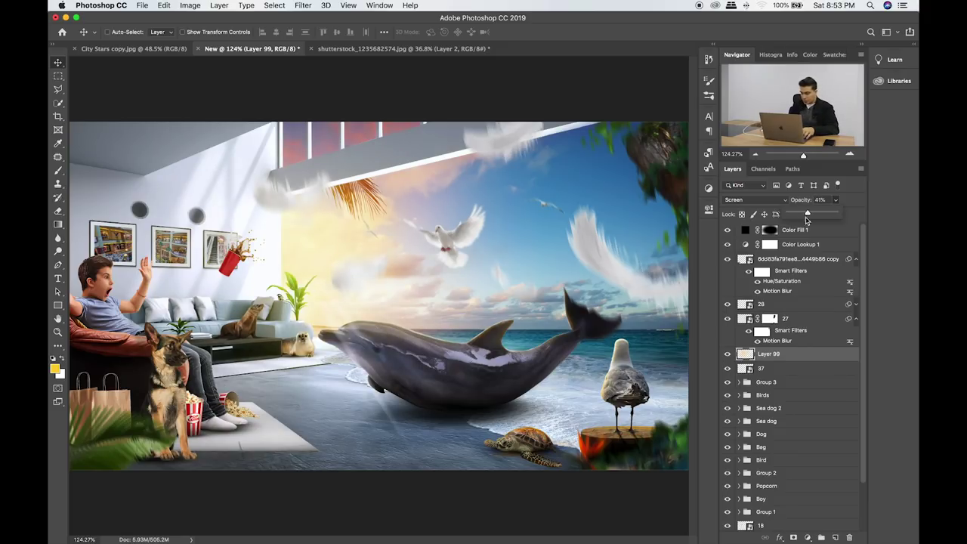
pyautogui.click(793, 229)
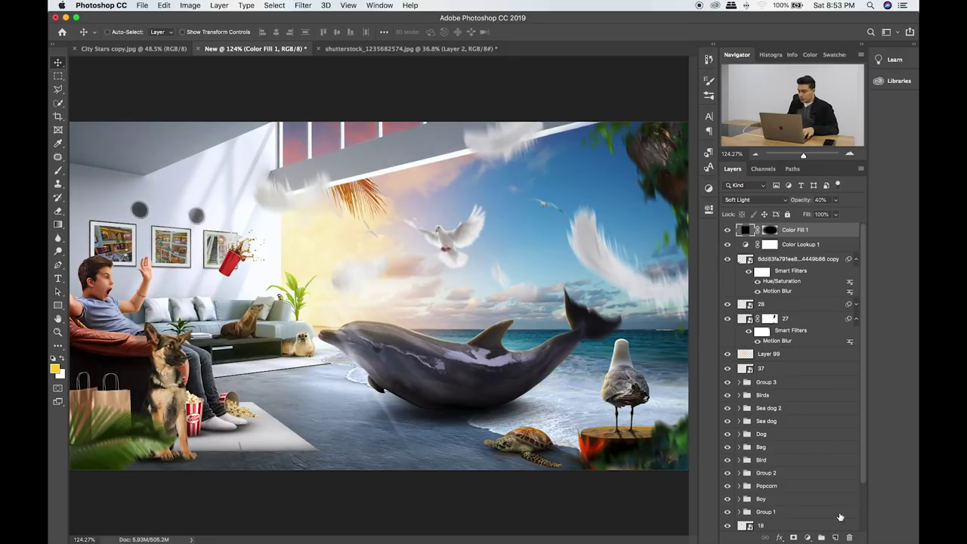
pyautogui.click(808, 537)
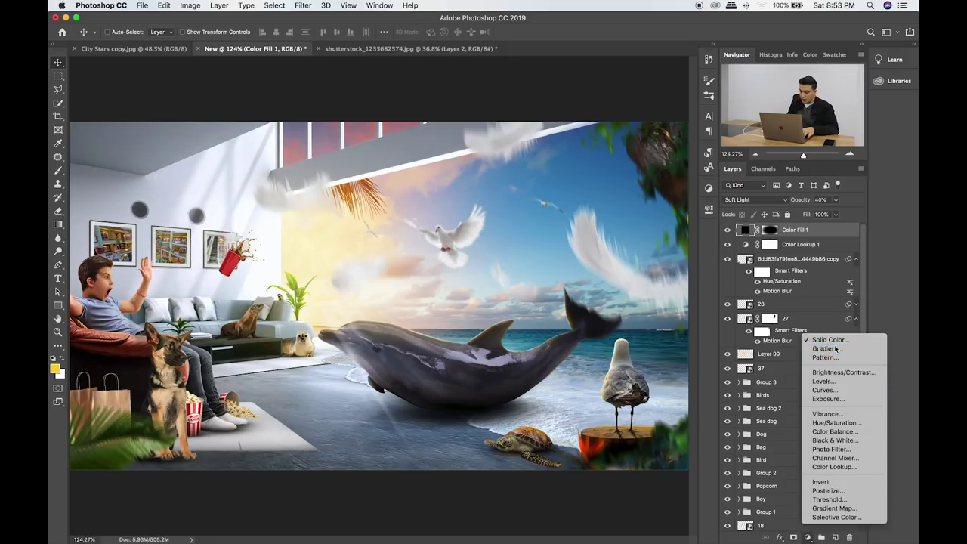
# Add a Neutral Density Gradient Fill layer positioned to darken the lower scene.
pyautogui.click(825, 348)
pyautogui.click(451, 218)
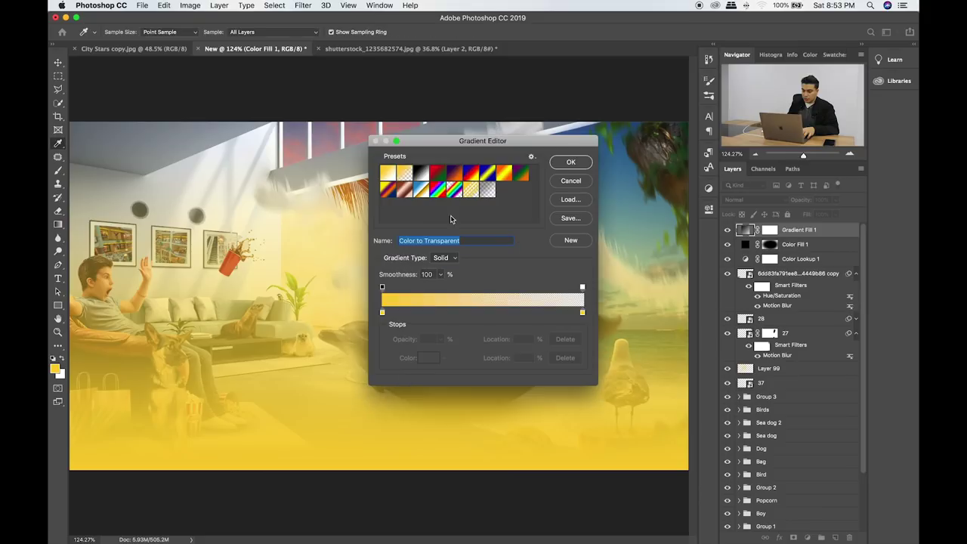
pyautogui.click(489, 189)
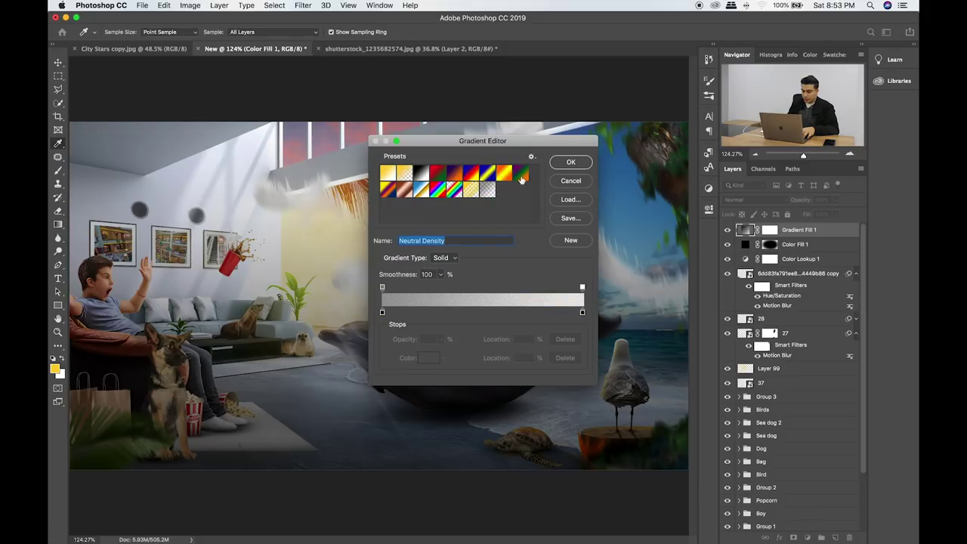
pyautogui.click(563, 165)
pyautogui.moveTo(628, 372)
pyautogui.mouseDown()
pyautogui.moveTo(612, 413)
pyautogui.moveTo(608, 399)
pyautogui.mouseUp()
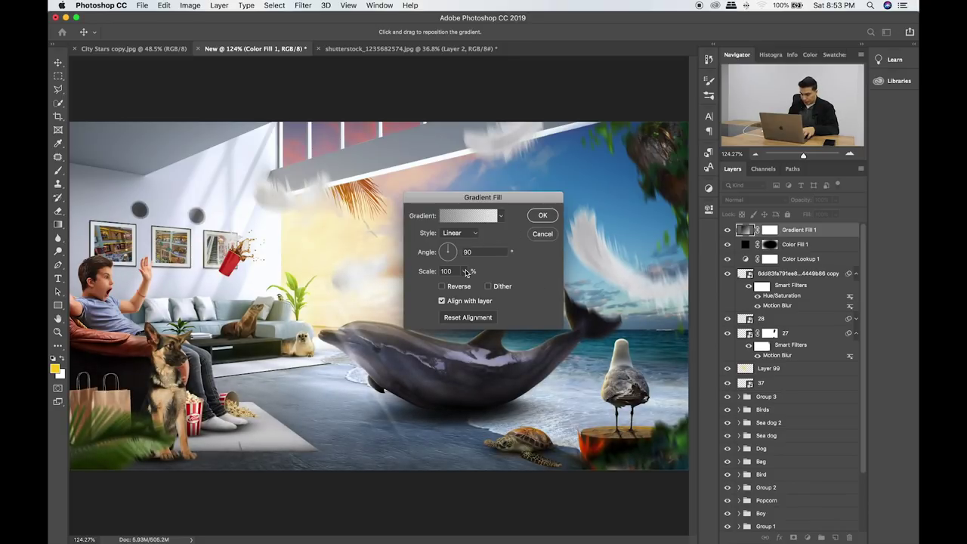
pyautogui.click(541, 217)
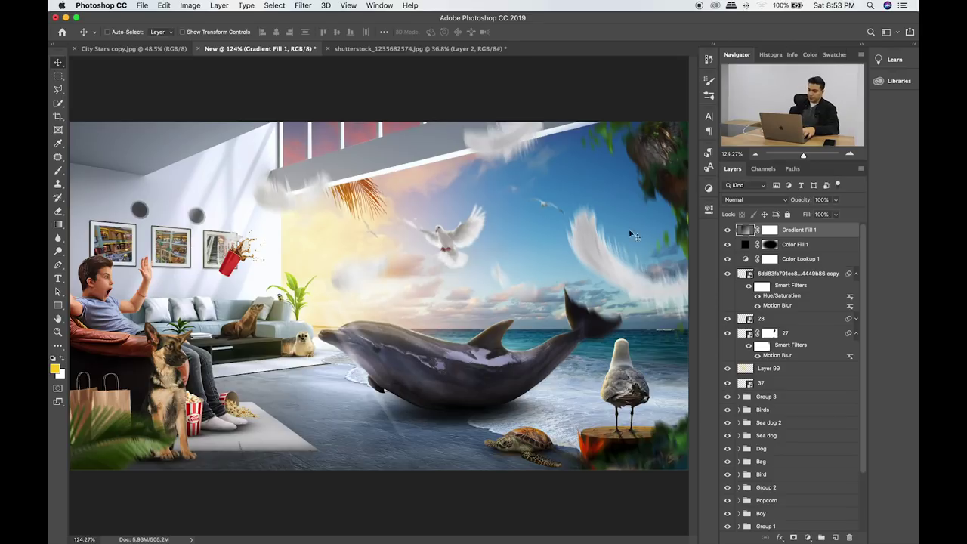
# Toggle Gradient Fill 1 visibility to compare the scene with and without it.
pyautogui.click(727, 230)
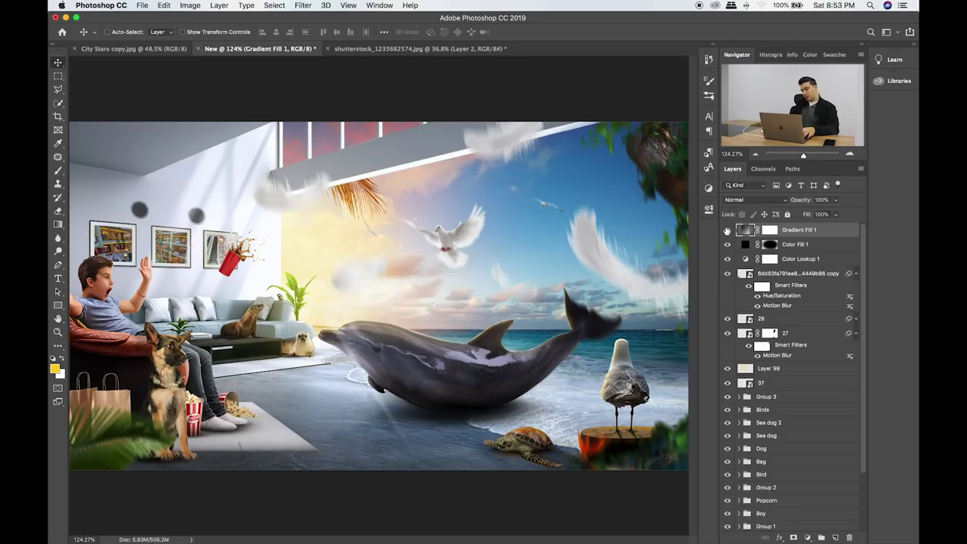
pyautogui.click(727, 230)
pyautogui.click(727, 229)
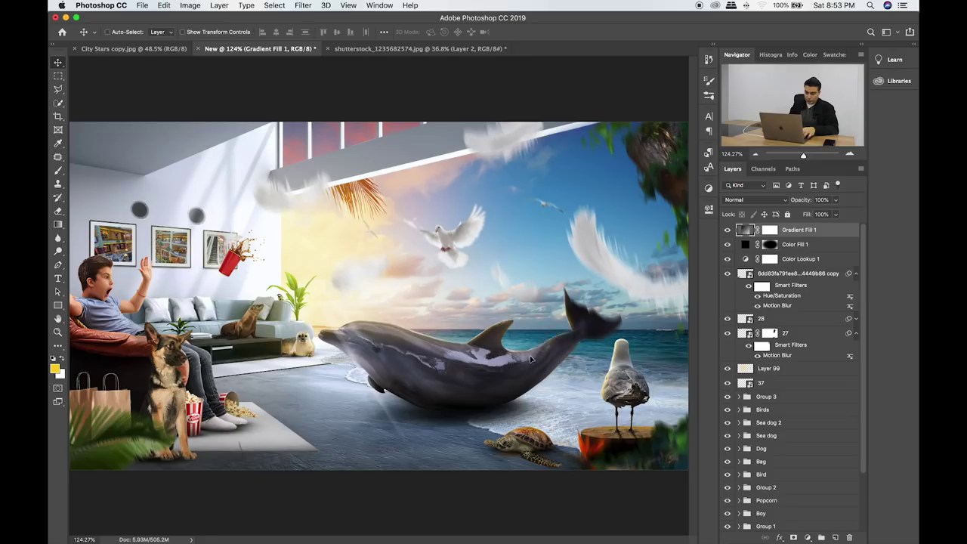
pyautogui.click(727, 230)
pyautogui.click(727, 229)
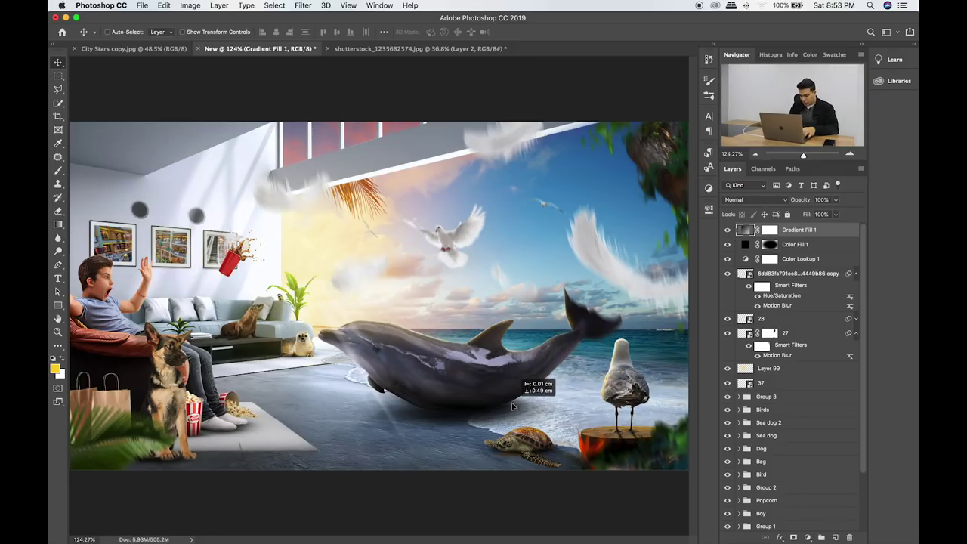
pyautogui.click(727, 229)
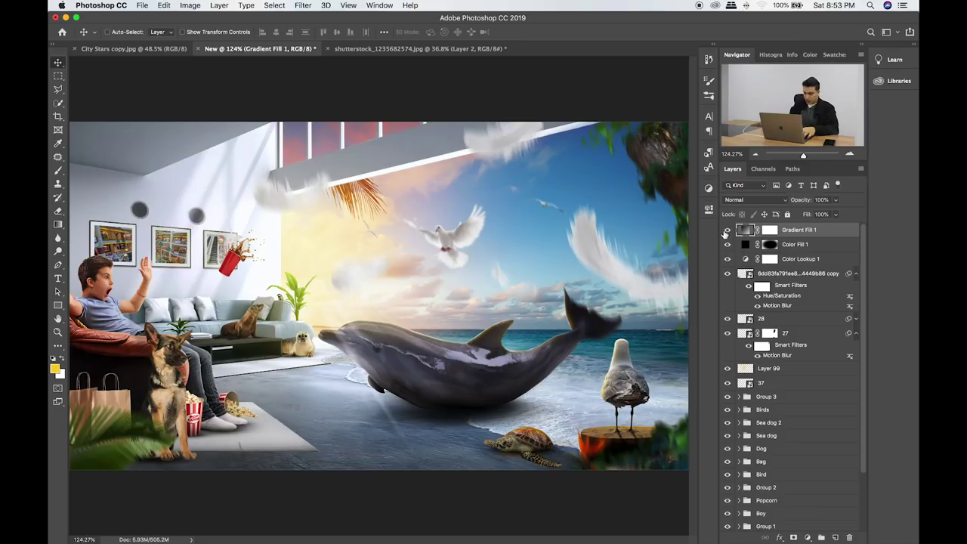
pyautogui.click(813, 537)
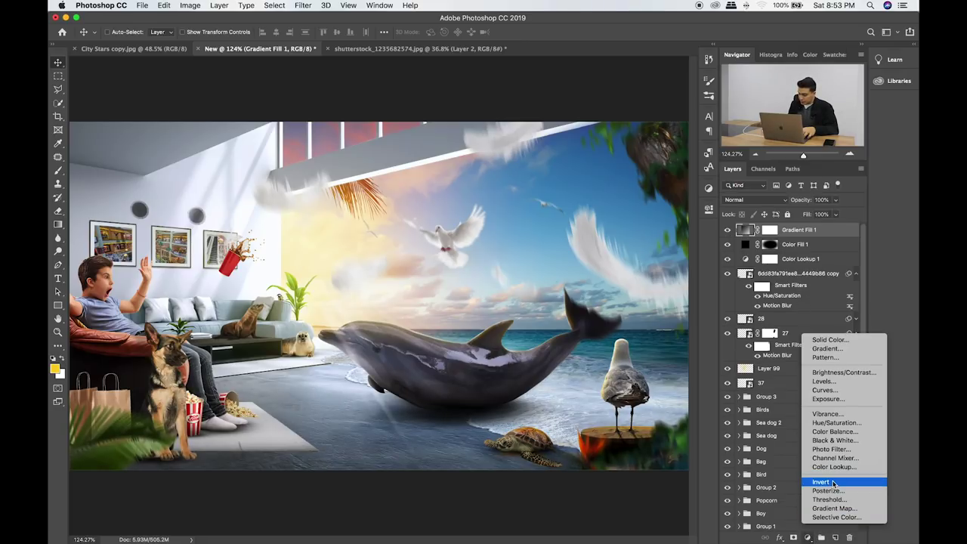
# Add a Brightness/Contrast layer with Brightness 11 and Contrast -9.
pyautogui.click(847, 372)
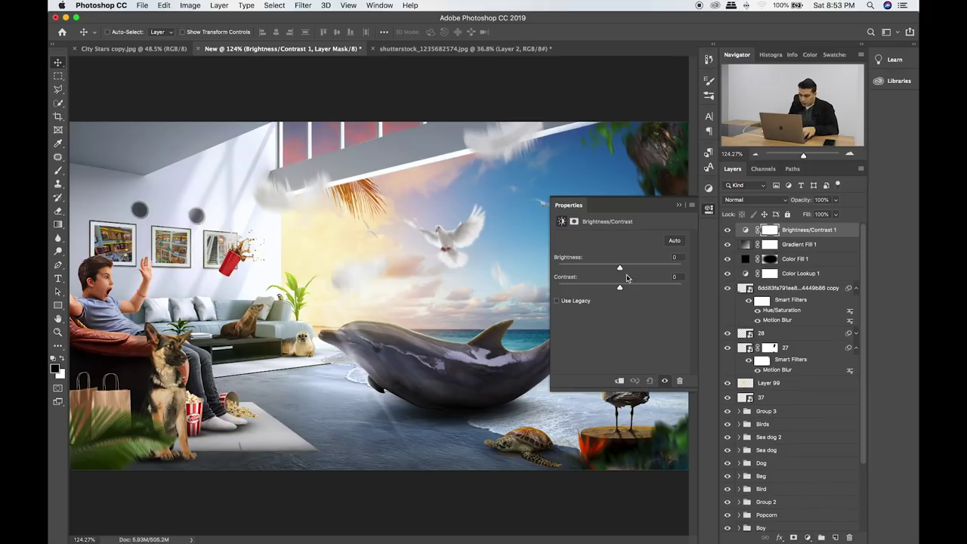
pyautogui.moveTo(622, 269); pyautogui.dragTo(625, 270)
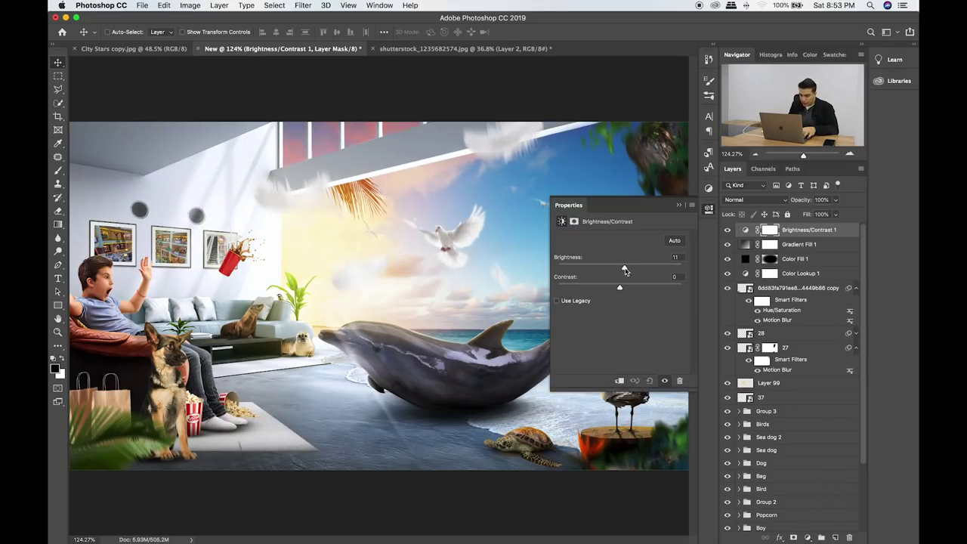
pyautogui.moveTo(620, 288)
pyautogui.mouseDown()
pyautogui.moveTo(635, 289)
pyautogui.moveTo(600, 291)
pyautogui.mouseUp()
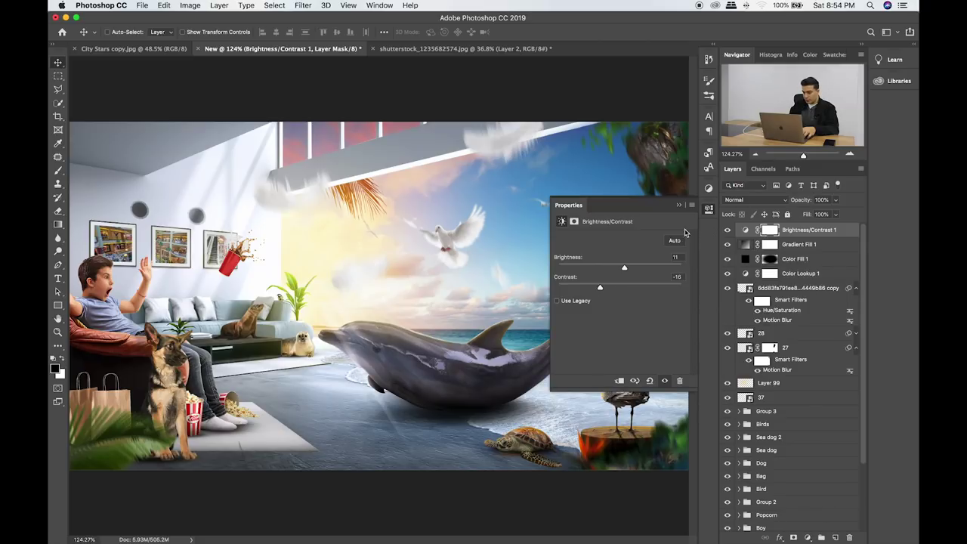
pyautogui.moveTo(610, 289); pyautogui.dragTo(609, 288)
pyautogui.click(728, 229)
pyautogui.click(678, 206)
pyautogui.scroll(-5, 797, 409)
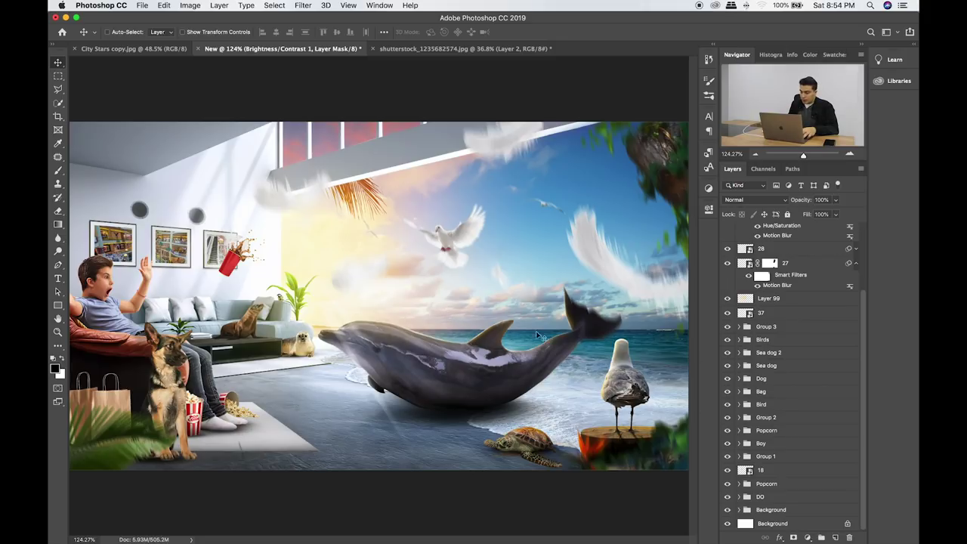
pyautogui.click(787, 327)
# Scroll the Finder Items folder back to the top, deselect 37.png and close the window.
pyautogui.press('super+Tab')
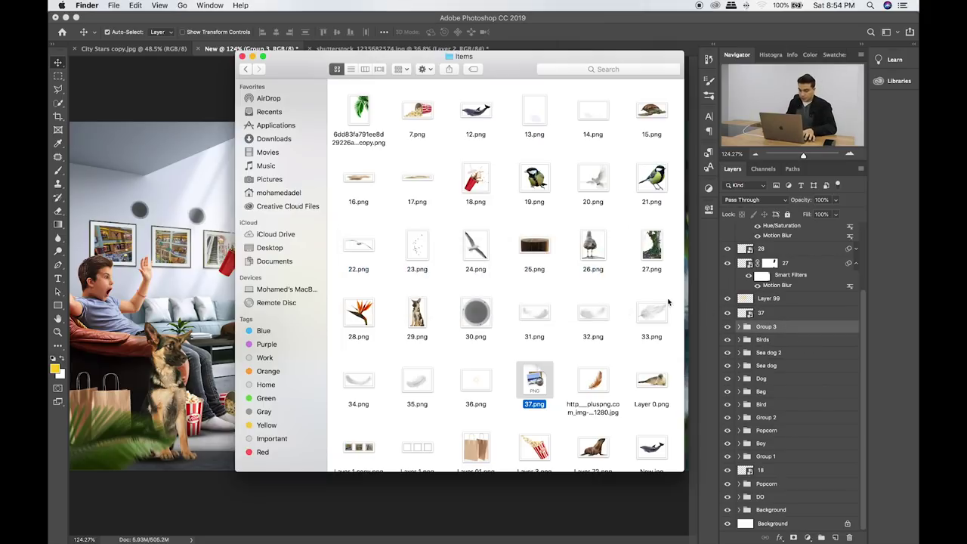
pyautogui.scroll(-4, 566, 255)
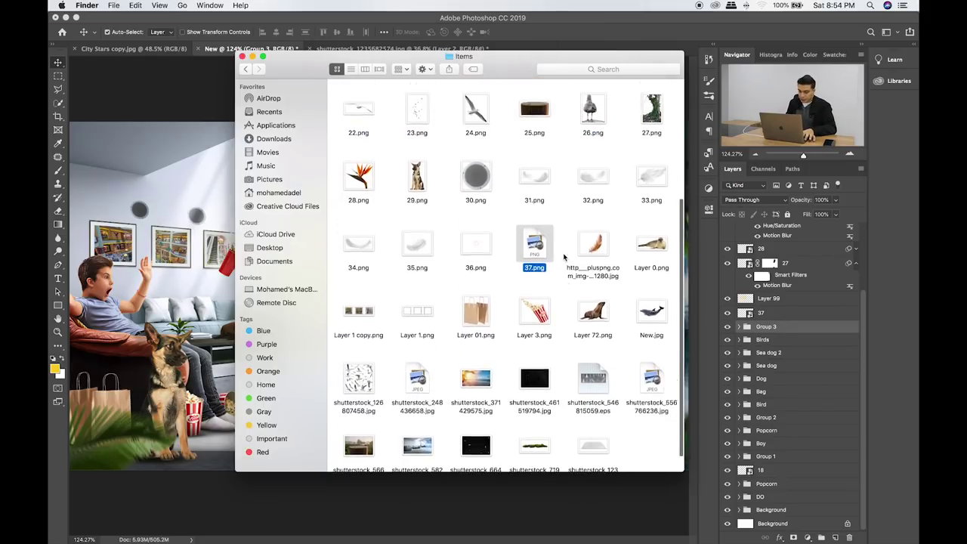
pyautogui.scroll(4, 565, 255)
pyautogui.scroll(2, 565, 255)
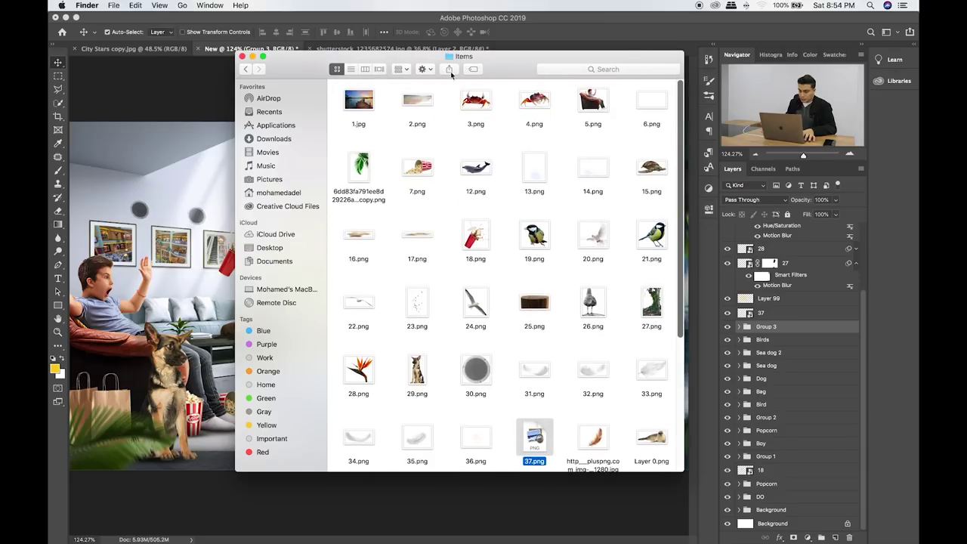
pyautogui.click(507, 106)
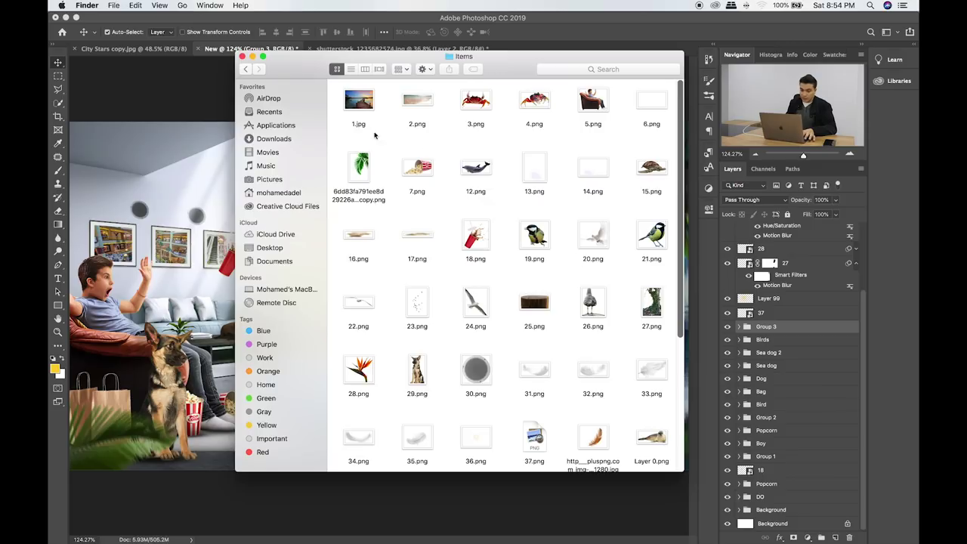
pyautogui.click(242, 56)
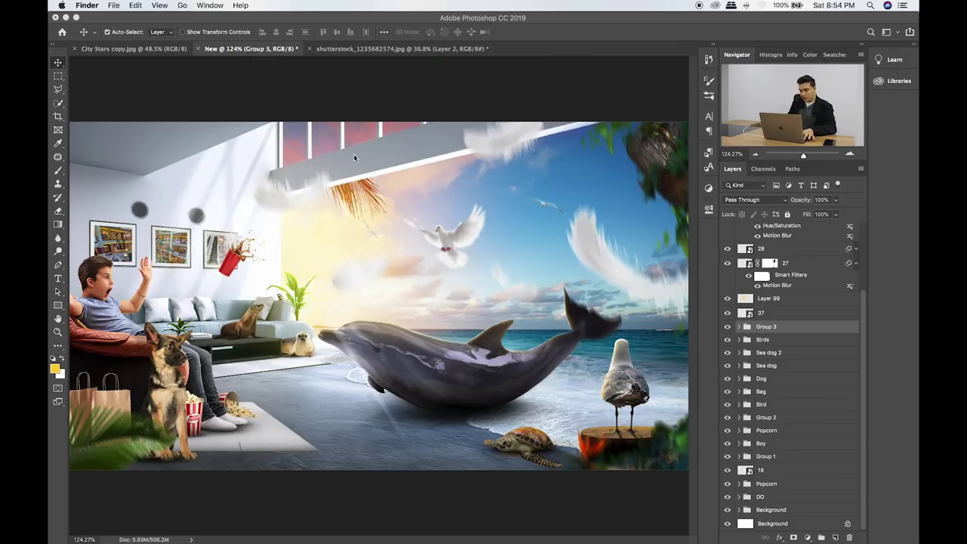
# Stamp all visible layers into a merged Layer 100 above Brightness/Contrast 1 and launch Camera Raw.
pyautogui.click(639, 284)
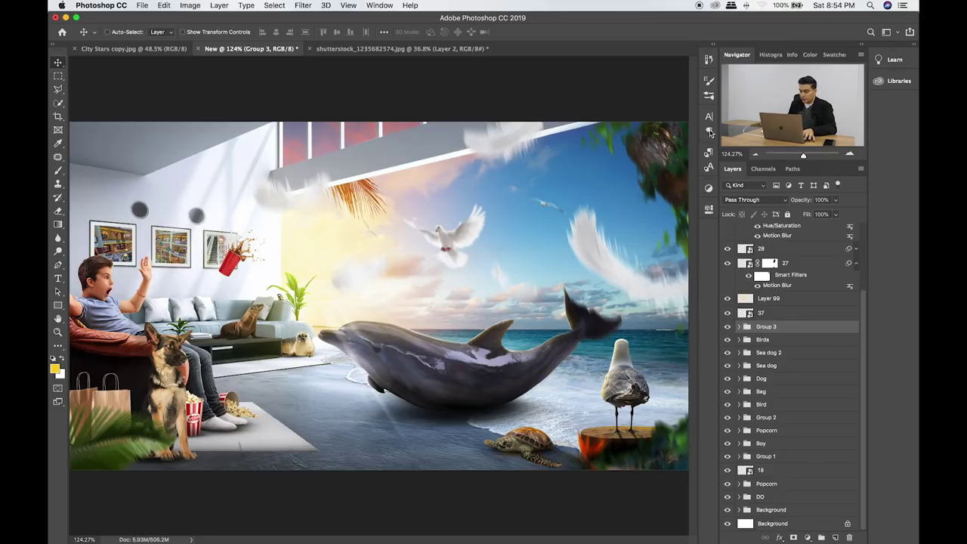
pyautogui.scroll(3, 790, 236)
pyautogui.click(791, 233)
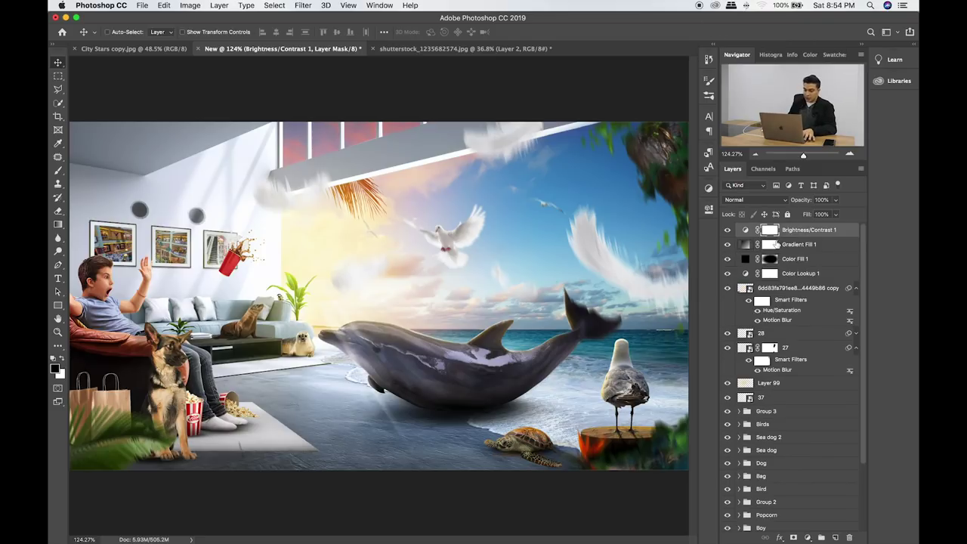
pyautogui.click(811, 538)
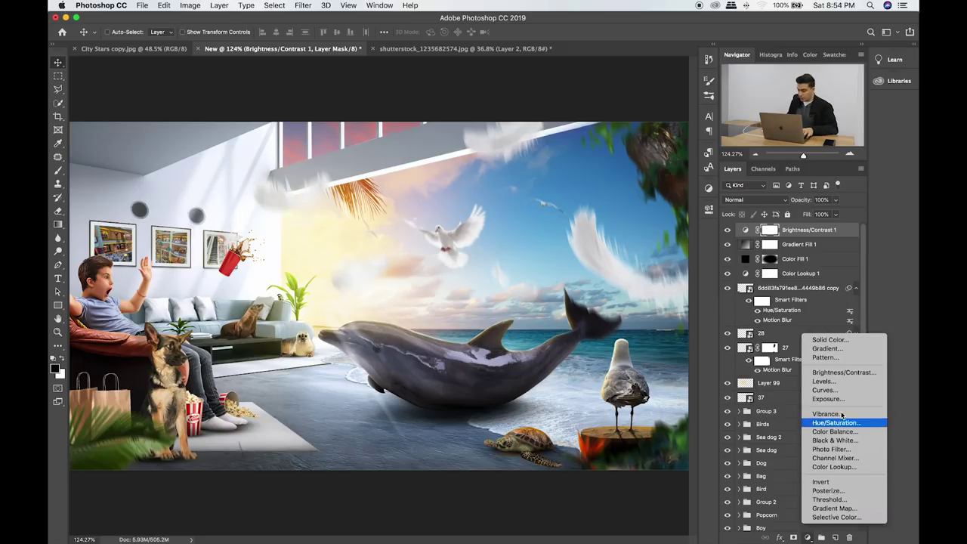
pyautogui.click(809, 235)
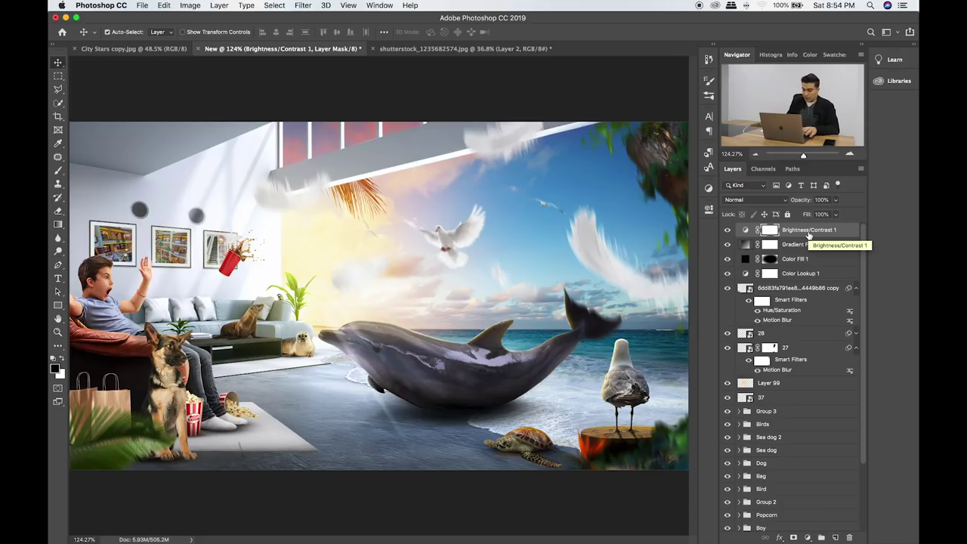
pyautogui.hotkey('ctrl', 'alt', 'shift', 'e')
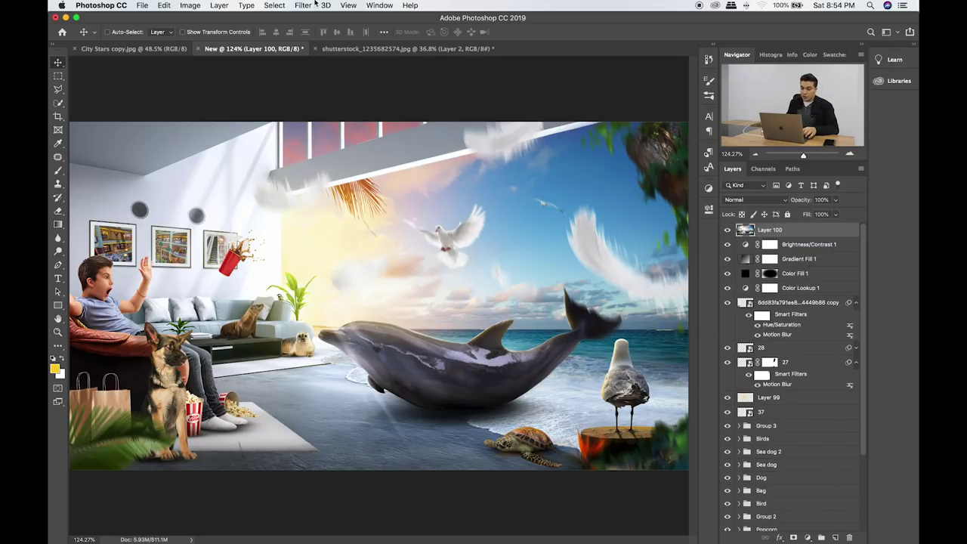
pyautogui.click(313, 5)
pyautogui.click(333, 71)
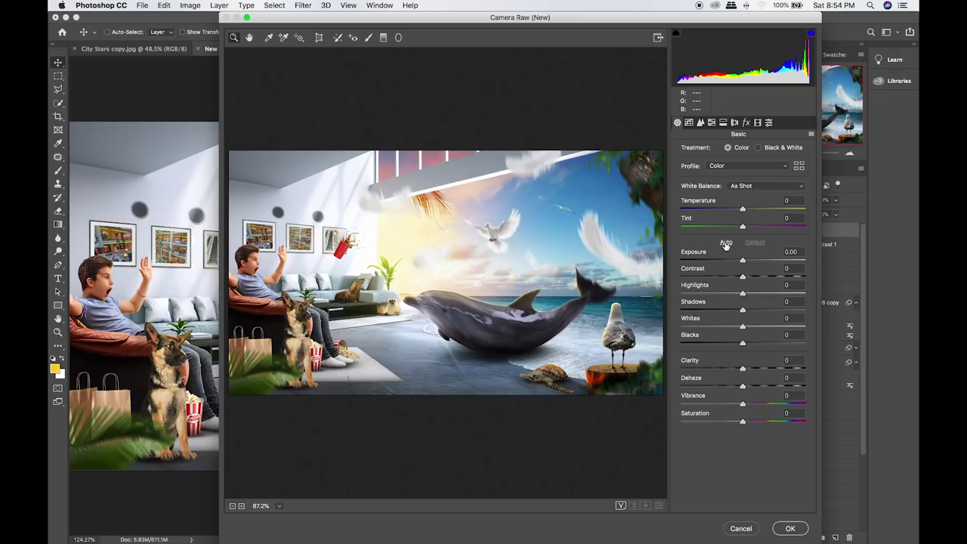
# After trying Auto tone, set Exposure -0.40, Highlights -68 and Contrast -33.
pyautogui.click(726, 243)
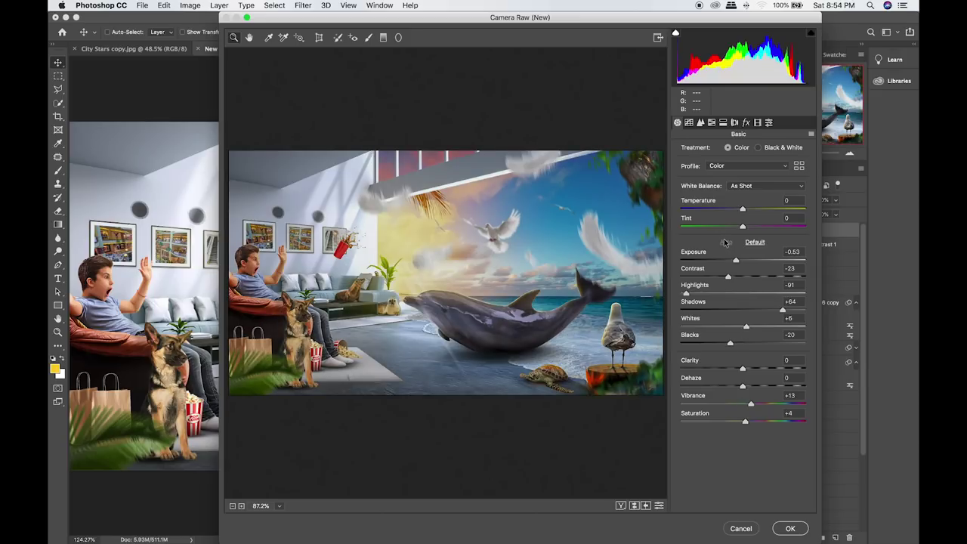
pyautogui.click(755, 242)
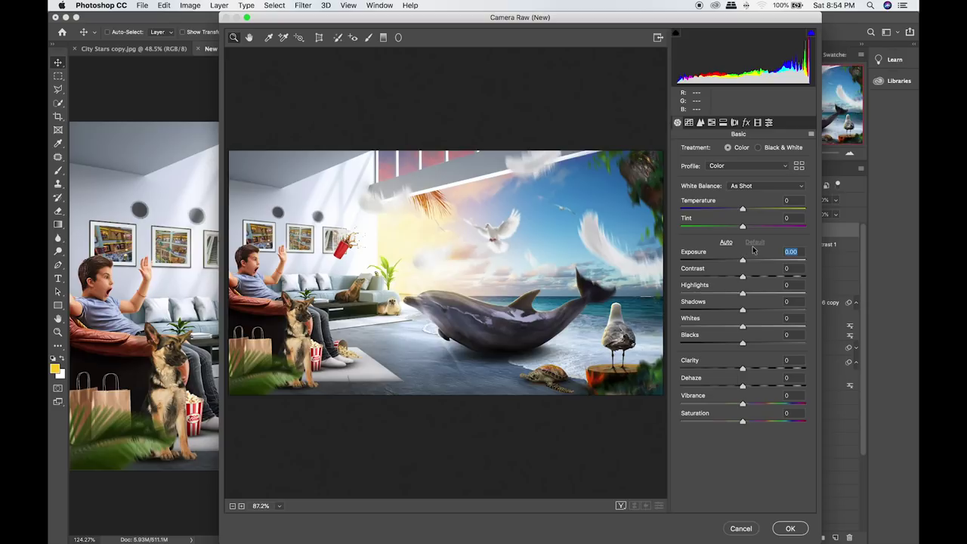
pyautogui.click(726, 243)
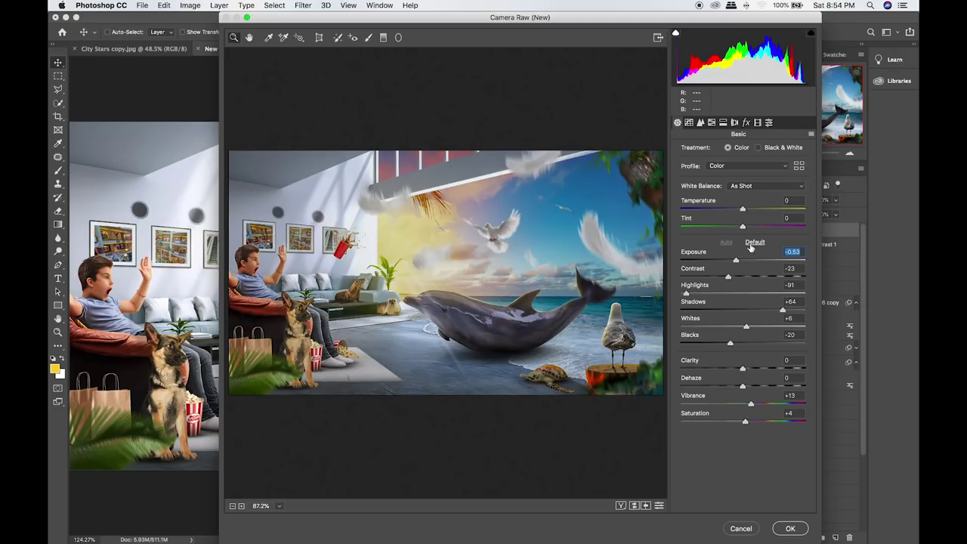
pyautogui.click(752, 243)
pyautogui.moveTo(736, 262); pyautogui.dragTo(739, 262)
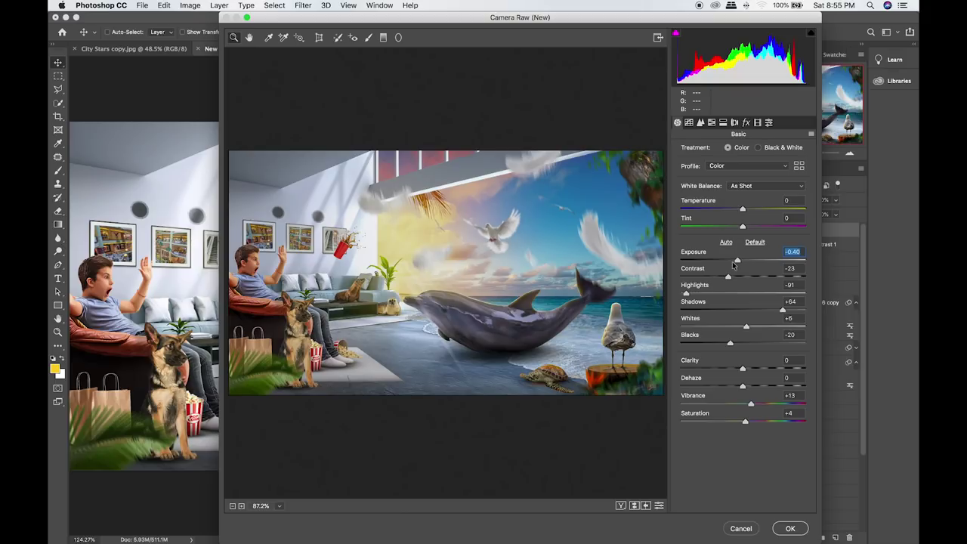
pyautogui.click(702, 297)
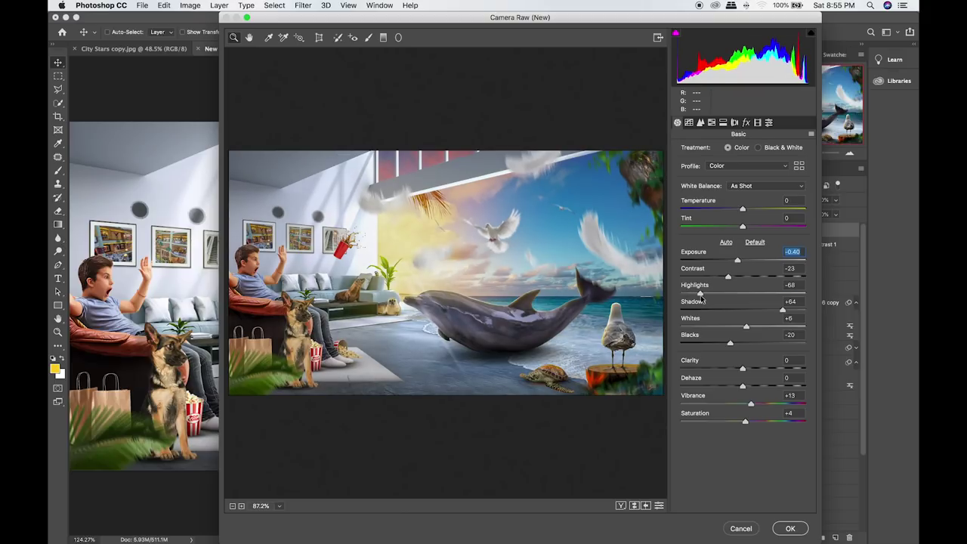
pyautogui.moveTo(727, 277); pyautogui.dragTo(722, 277)
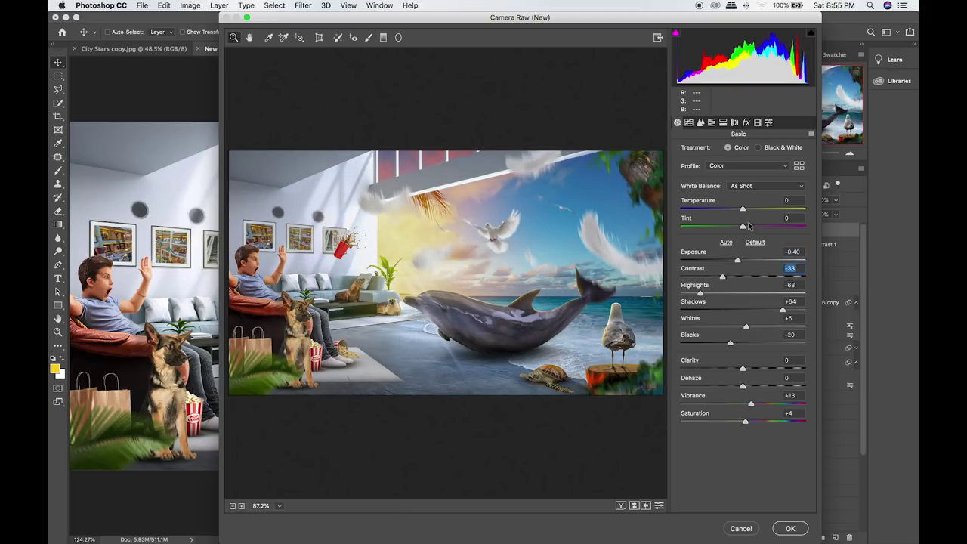
# Set Temperature -9, Blacks +13, Vibrance +8 and Shadows +43.
pyautogui.moveTo(744, 210); pyautogui.dragTo(737, 210)
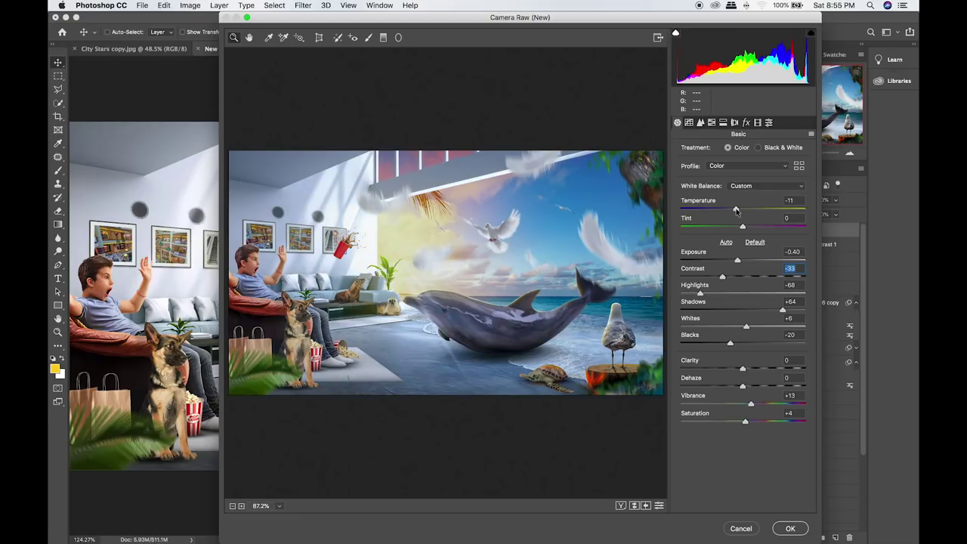
pyautogui.moveTo(737, 211); pyautogui.dragTo(739, 211)
pyautogui.moveTo(730, 343); pyautogui.dragTo(751, 346)
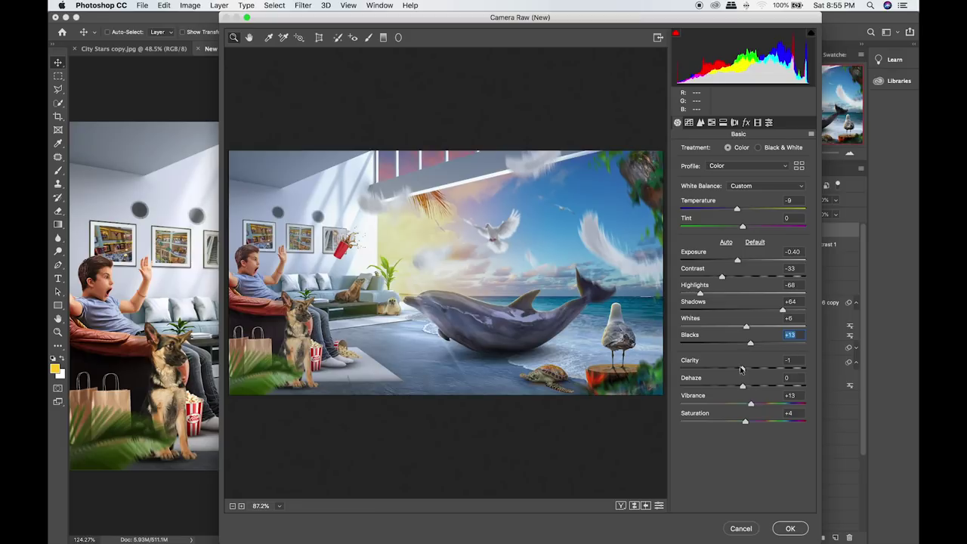
pyautogui.click(743, 369)
pyautogui.doubleClick(746, 404)
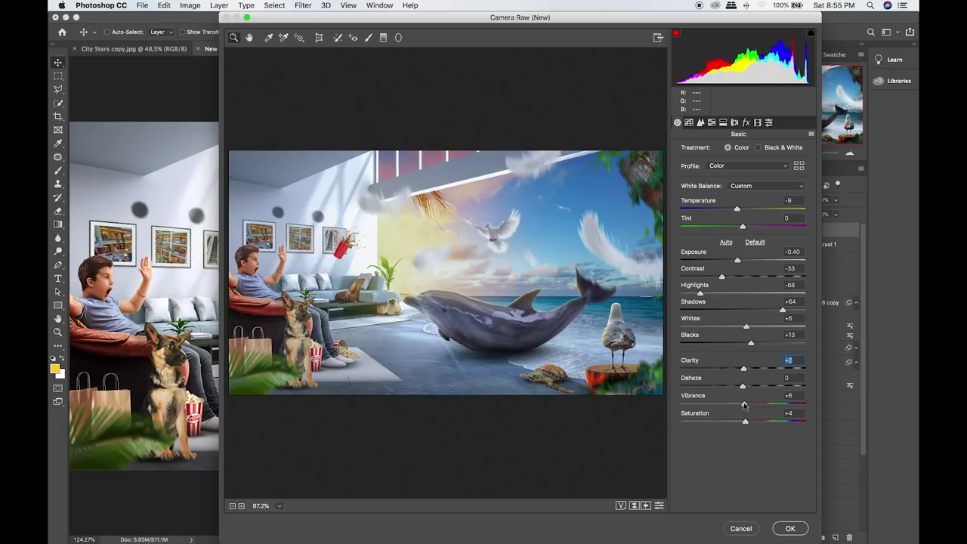
pyautogui.moveTo(744, 406); pyautogui.dragTo(748, 407)
pyautogui.click(758, 311)
pyautogui.moveTo(758, 311); pyautogui.dragTo(771, 311)
# Lift the highlights on the tone curve and add Detail sharpening.
pyautogui.click(690, 122)
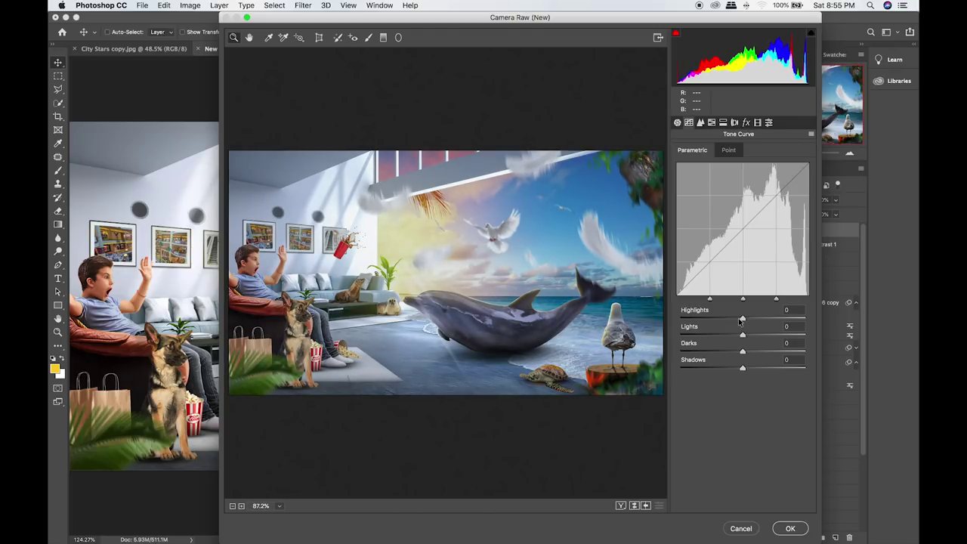
pyautogui.moveTo(743, 319)
pyautogui.mouseDown()
pyautogui.moveTo(761, 318)
pyautogui.moveTo(737, 370)
pyautogui.mouseUp()
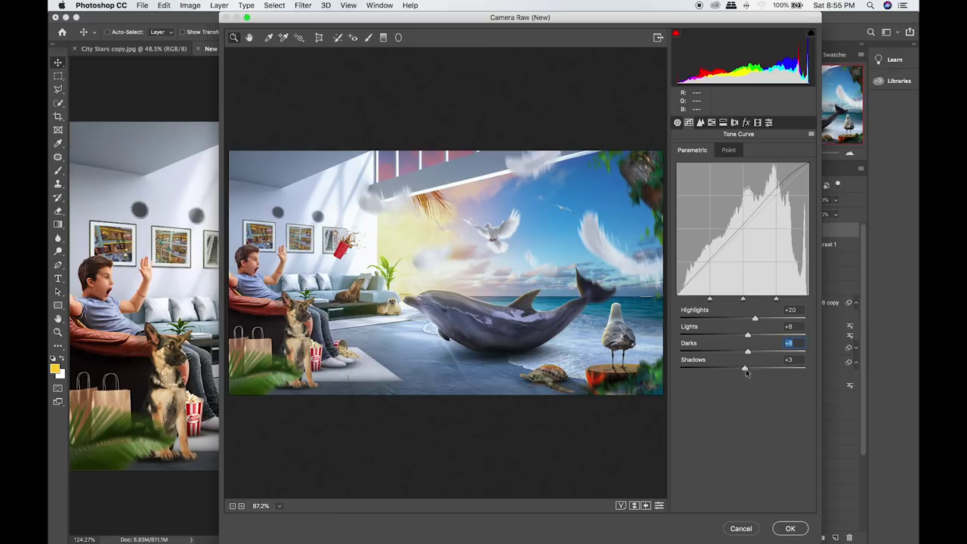
pyautogui.click(701, 123)
pyautogui.moveTo(694, 167); pyautogui.dragTo(714, 167)
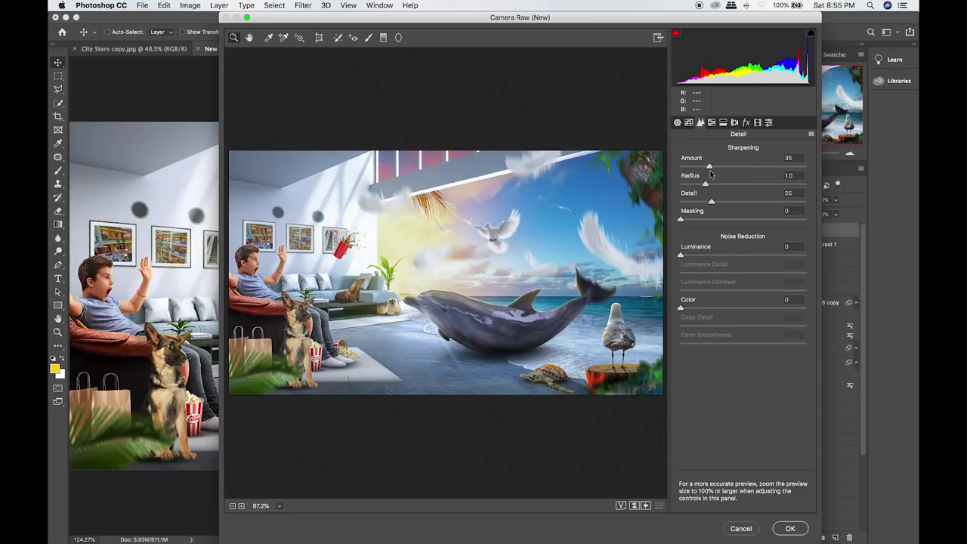
# Shift the aqua hue, boost aqua saturation and desaturate the orange tones in HSL.
pyautogui.click(712, 123)
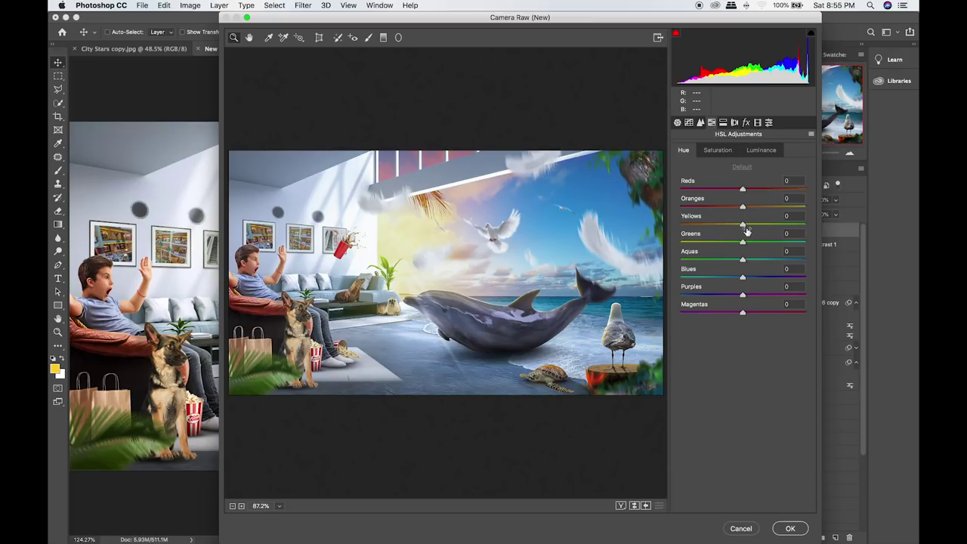
pyautogui.moveTo(755, 260)
pyautogui.mouseDown()
pyautogui.moveTo(718, 261)
pyautogui.moveTo(728, 260)
pyautogui.moveTo(723, 279)
pyautogui.moveTo(735, 279)
pyautogui.moveTo(737, 262)
pyautogui.mouseUp()
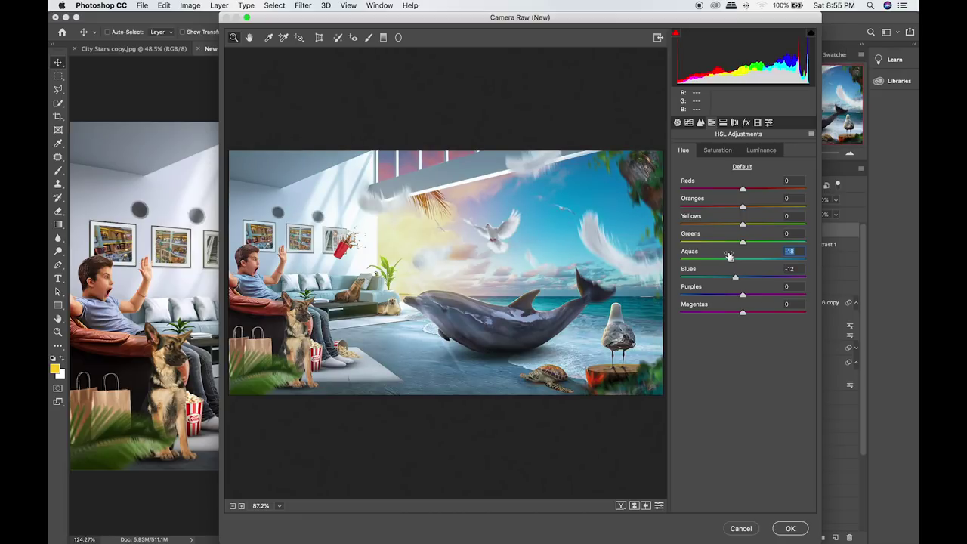
pyautogui.click(723, 151)
pyautogui.moveTo(744, 262)
pyautogui.mouseDown()
pyautogui.moveTo(730, 261)
pyautogui.moveTo(753, 261)
pyautogui.mouseUp()
pyautogui.moveTo(742, 206)
pyautogui.mouseDown()
pyautogui.moveTo(700, 207)
pyautogui.moveTo(771, 206)
pyautogui.moveTo(760, 207)
pyautogui.mouseUp()
pyautogui.click(761, 149)
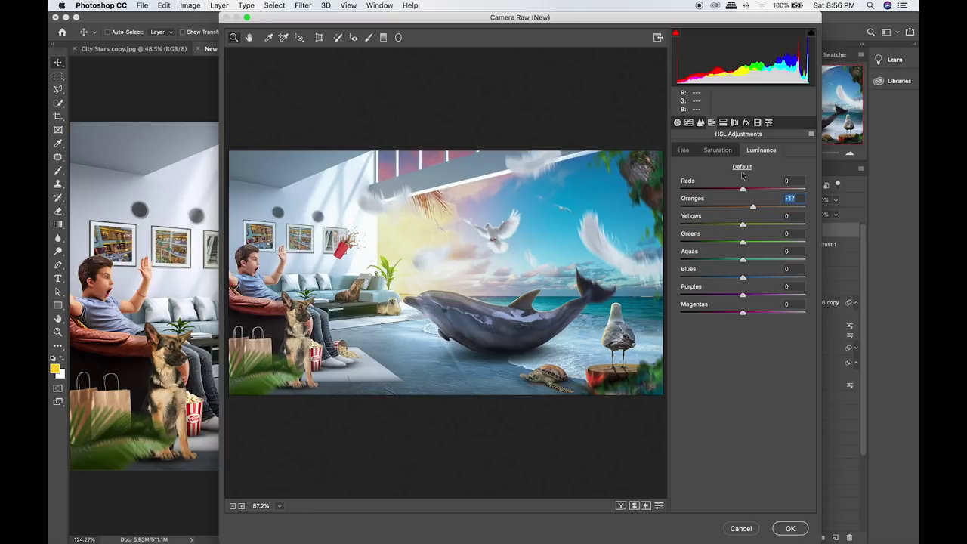
# Shift split-toning balance toward highlights, add a -29 vignette (Midpoint 65, Feather 68), and apply.
pyautogui.click(724, 123)
pyautogui.moveTo(745, 215); pyautogui.dragTo(752, 215)
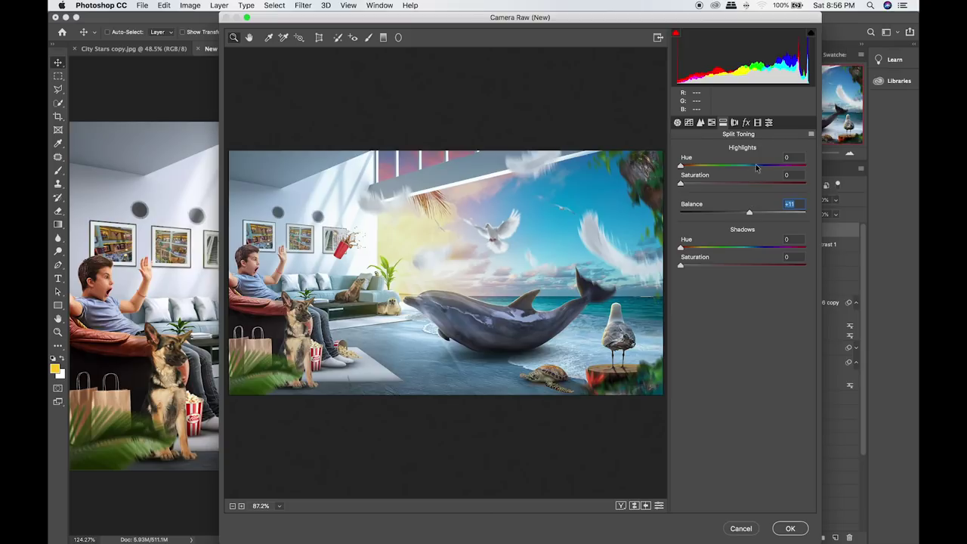
pyautogui.click(746, 124)
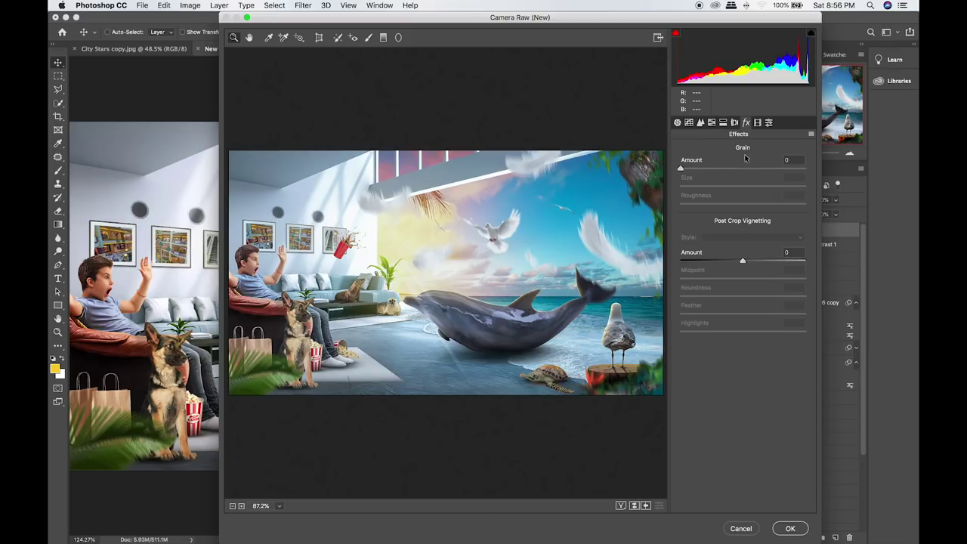
pyautogui.moveTo(742, 260)
pyautogui.mouseDown()
pyautogui.moveTo(721, 260)
pyautogui.moveTo(761, 279)
pyautogui.moveTo(774, 297)
pyautogui.moveTo(761, 296)
pyautogui.moveTo(765, 316)
pyautogui.mouseUp()
pyautogui.moveTo(681, 331); pyautogui.dragTo(725, 331)
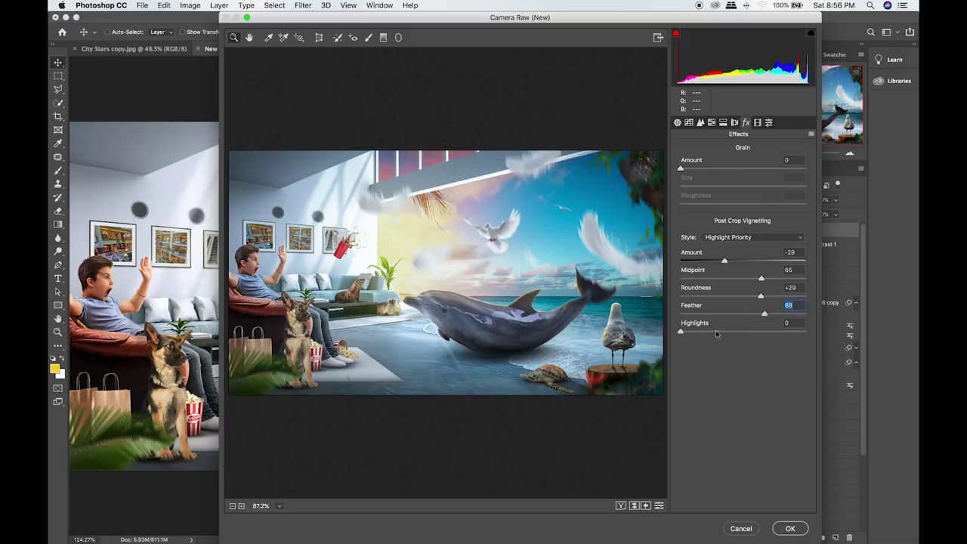
pyautogui.click(789, 528)
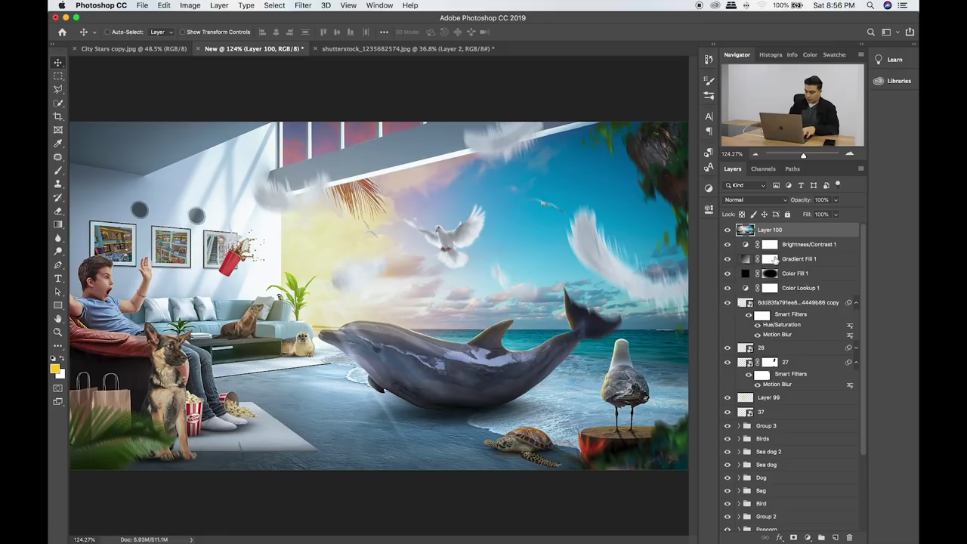
# Compare the image with and without Layer 100, then duplicate Layer 100.
pyautogui.click(727, 229)
pyautogui.click(728, 229)
pyautogui.click(728, 229)
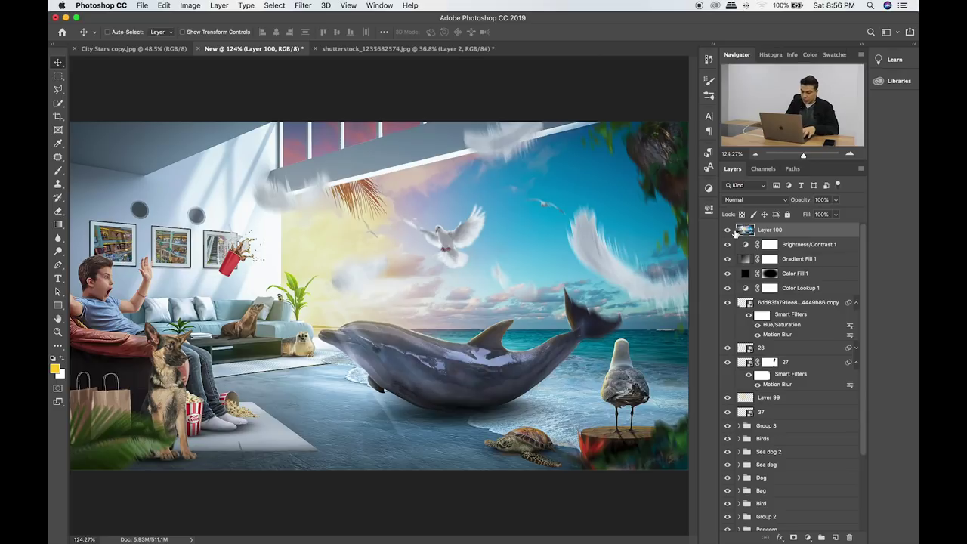
pyautogui.press('super+j')
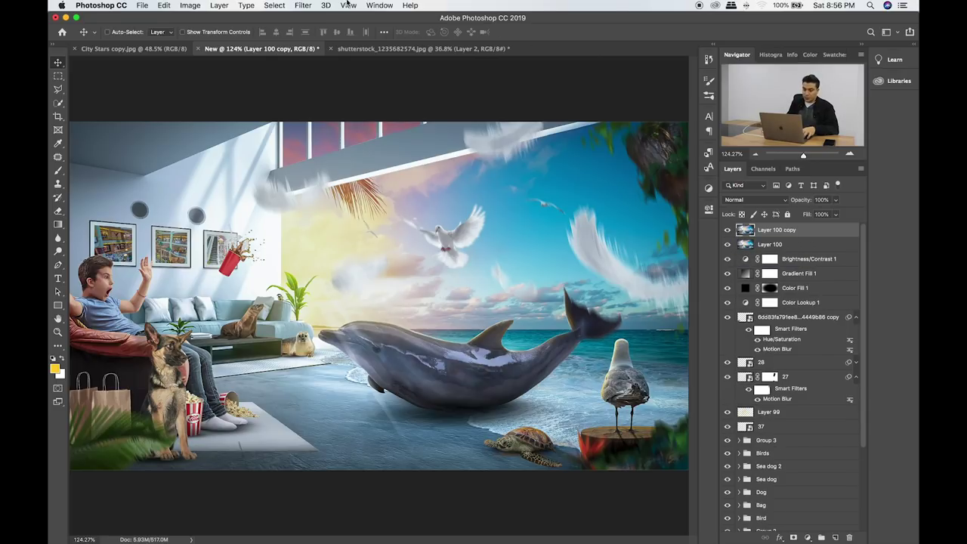
# Apply a small-radius High Pass filter to the Layer 100 copy.
pyautogui.click(304, 6)
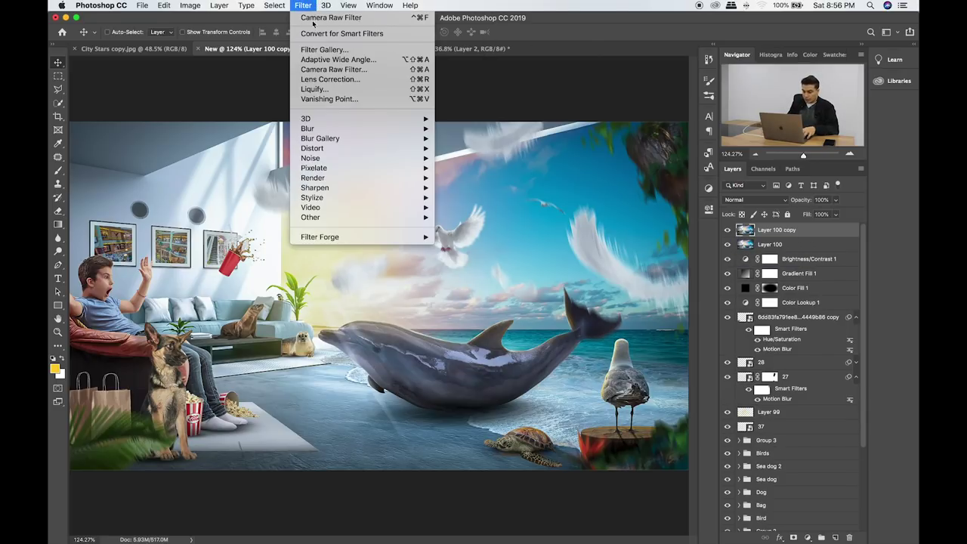
pyautogui.moveTo(355, 129)
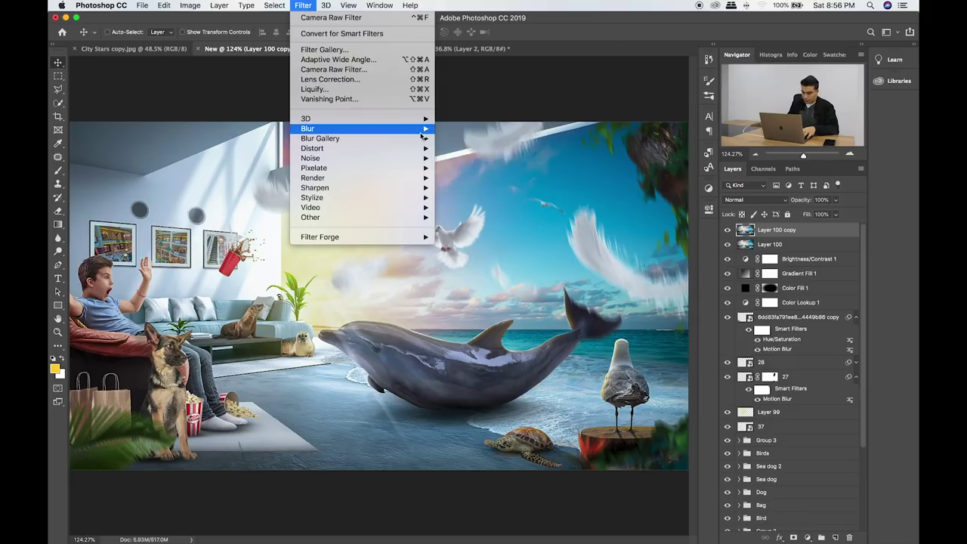
pyautogui.click(733, 231)
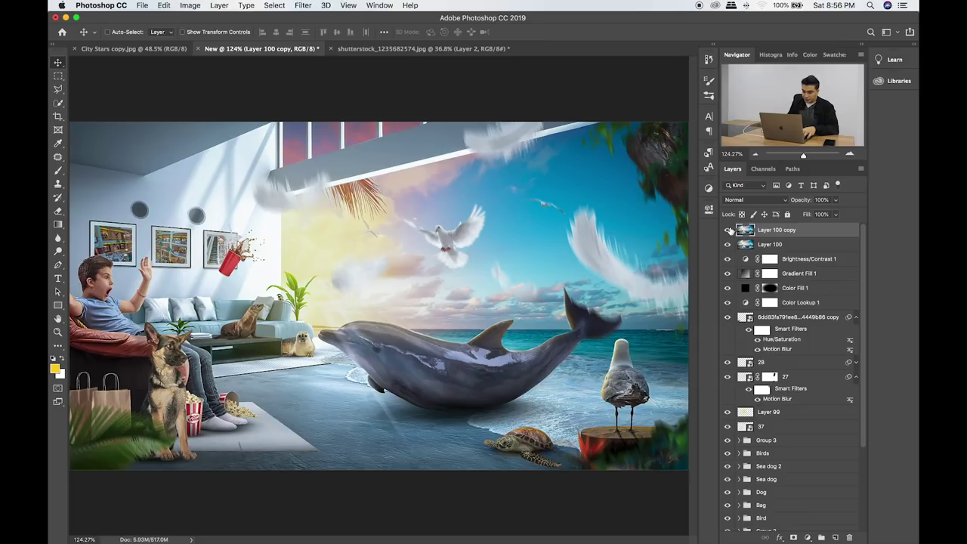
pyautogui.click(311, 4)
pyautogui.moveTo(311, 217)
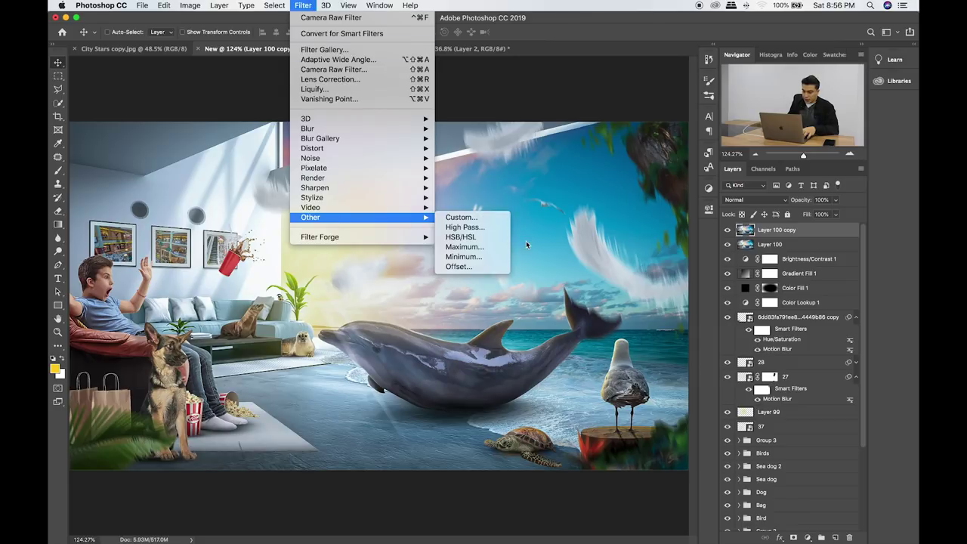
pyautogui.click(464, 227)
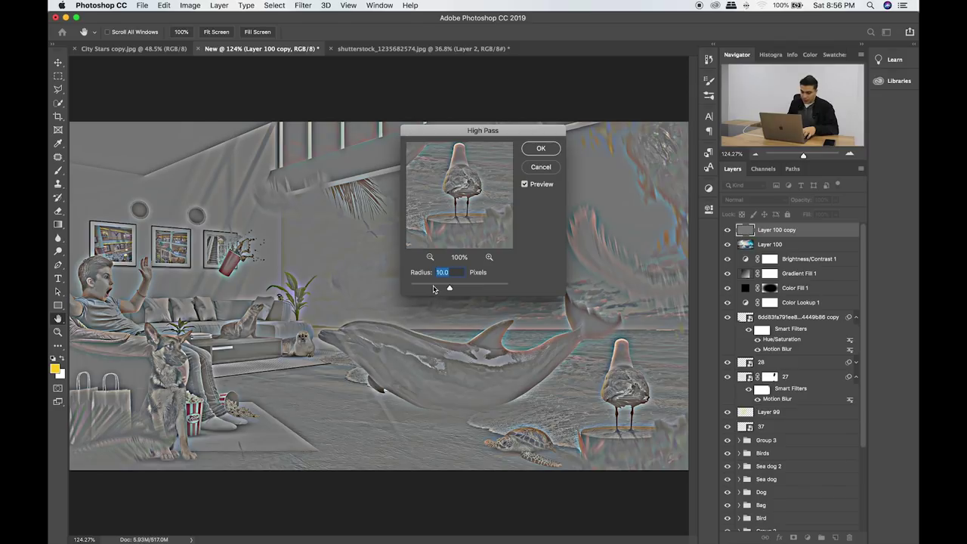
pyautogui.moveTo(433, 288); pyautogui.dragTo(428, 289)
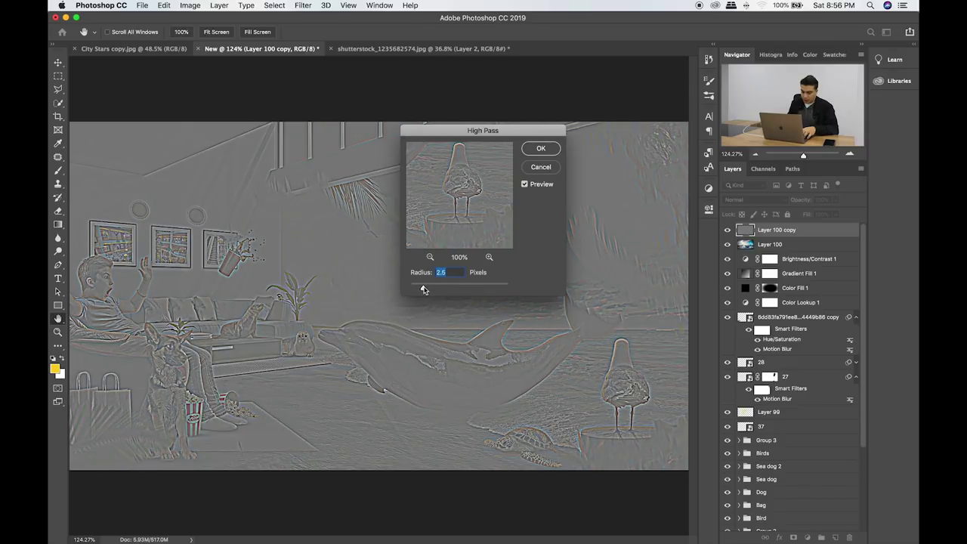
pyautogui.click(541, 148)
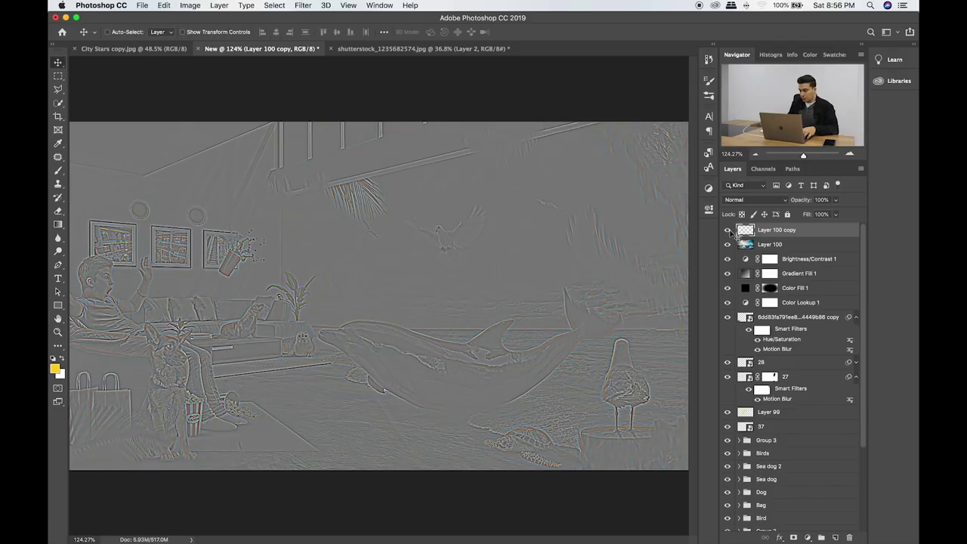
# Set the high-pass layer to Linear Light at 18% opacity.
pyautogui.click(770, 200)
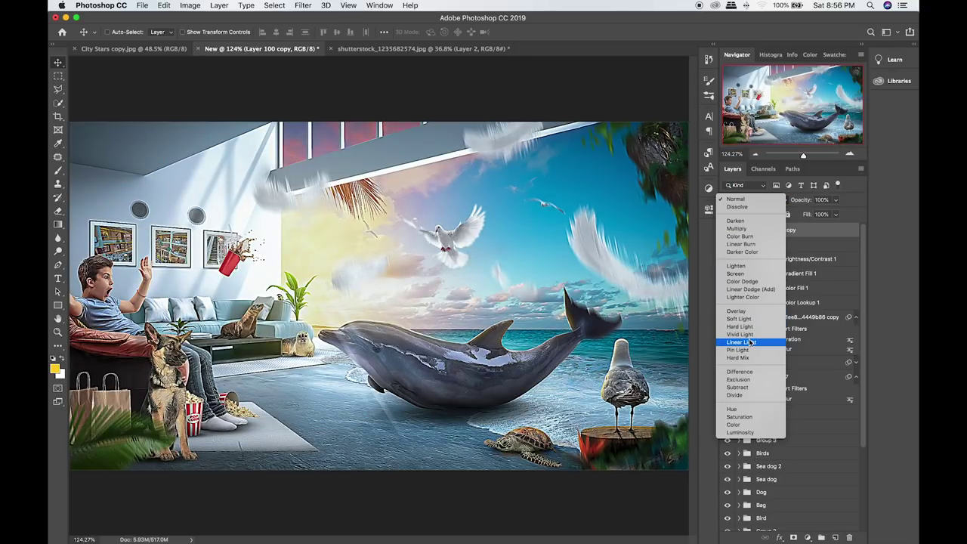
pyautogui.click(751, 342)
pyautogui.click(835, 200)
pyautogui.moveTo(838, 214); pyautogui.dragTo(795, 217)
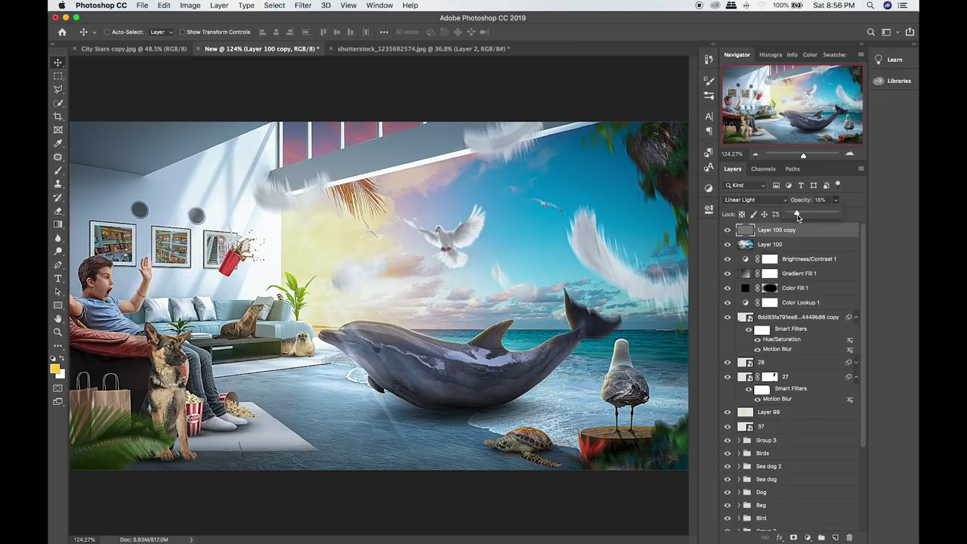